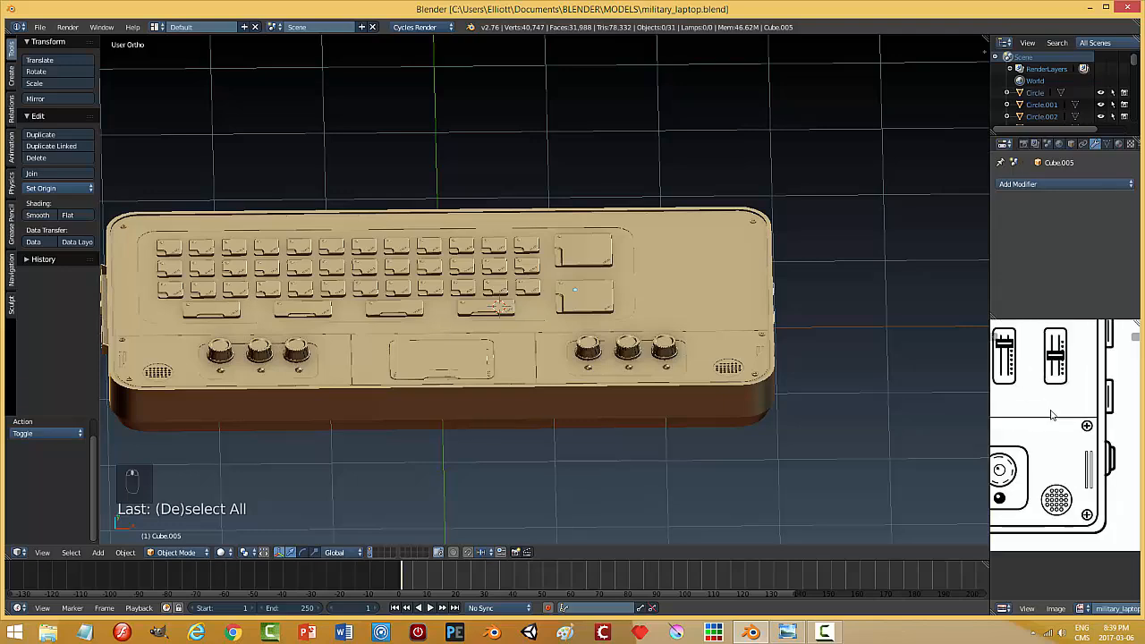
# - Add a plane and move it about 1.48 along X and 0.06 up in Z over the laptop's top panel
pyautogui.moveTo(1026, 387); pyautogui.dragTo(1056, 395, button='middle')
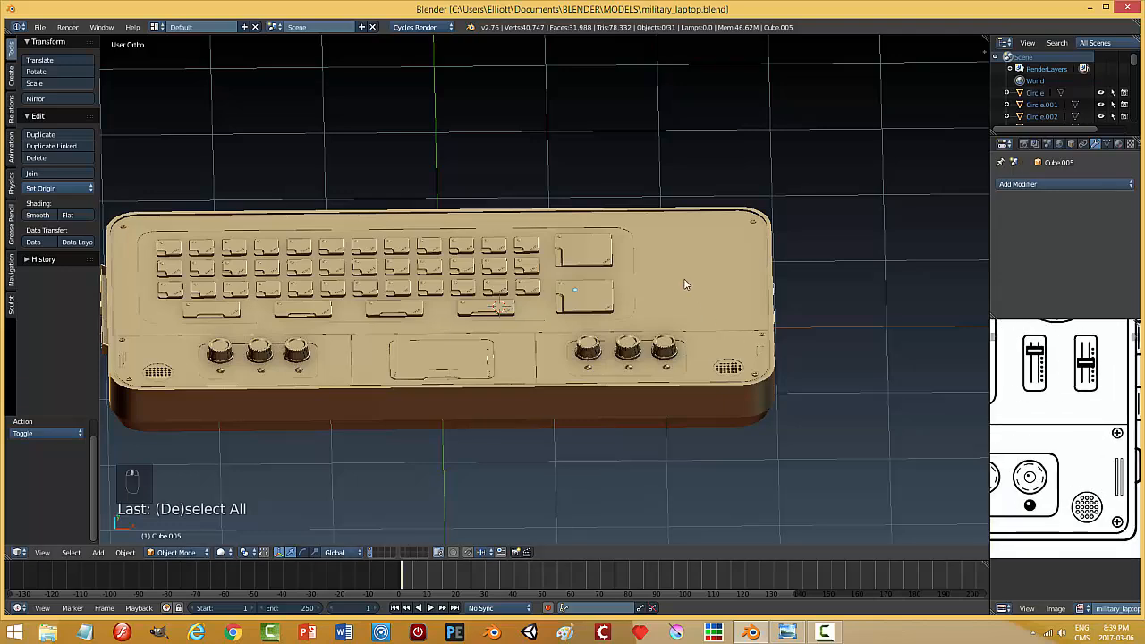
pyautogui.moveTo(693, 275); pyautogui.dragTo(673, 303, button='middle')
pyautogui.hotkey('shift', 'a')
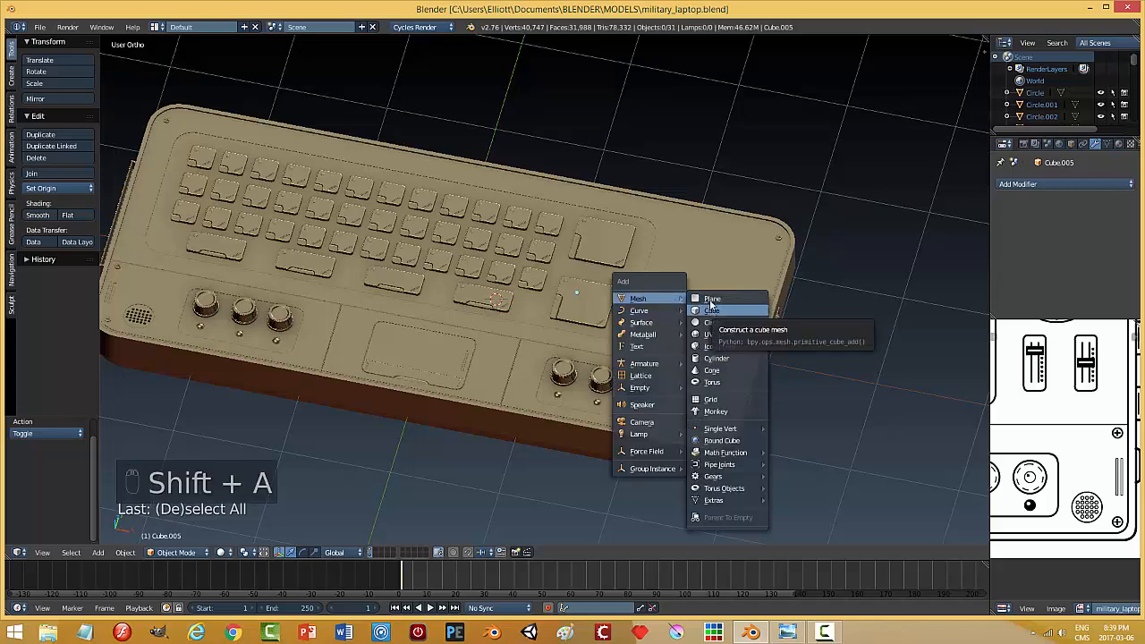
pyautogui.click(712, 299)
pyautogui.moveTo(685, 344); pyautogui.dragTo(583, 324, button='middle')
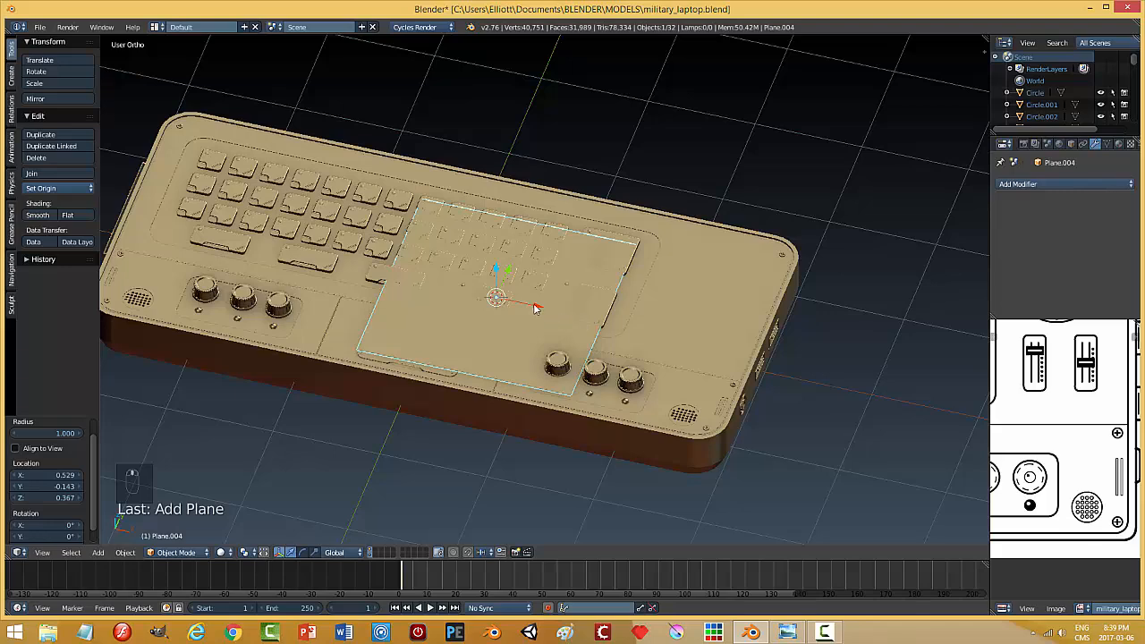
pyautogui.moveTo(535, 308); pyautogui.dragTo(718, 341)
pyautogui.moveTo(718, 341); pyautogui.dragTo(649, 290, button='middle')
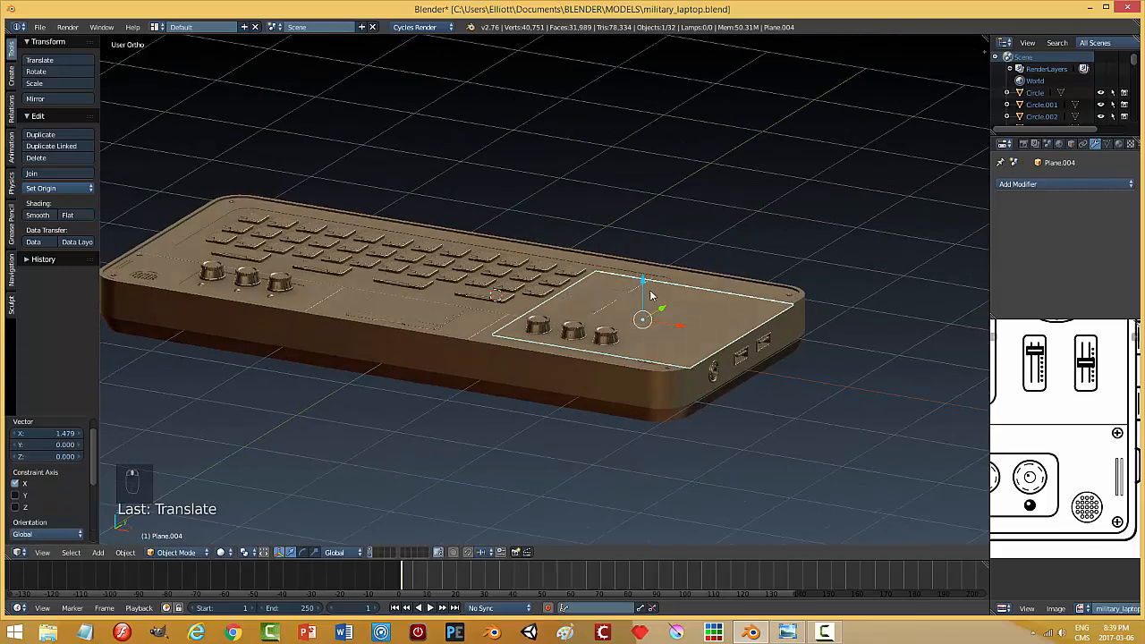
pyautogui.moveTo(649, 290); pyautogui.dragTo(678, 286)
# - Scale the plane uniformly to about 0.255 and narrow it along X to about 0.59
pyautogui.press('s')
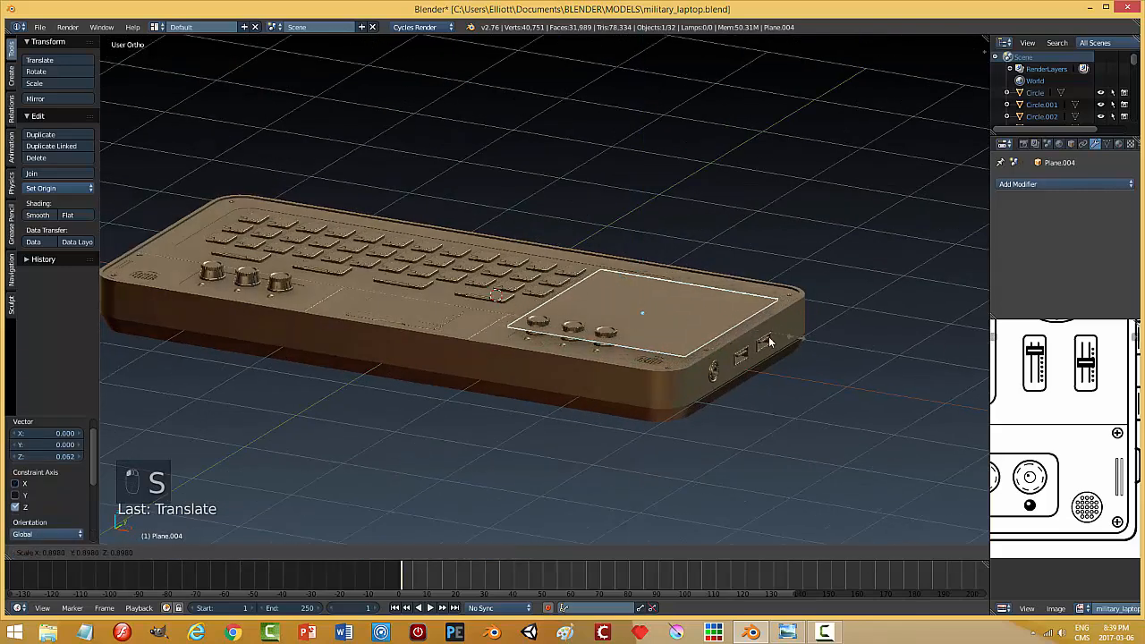
pyautogui.click(688, 329)
pyautogui.press('KP_7')
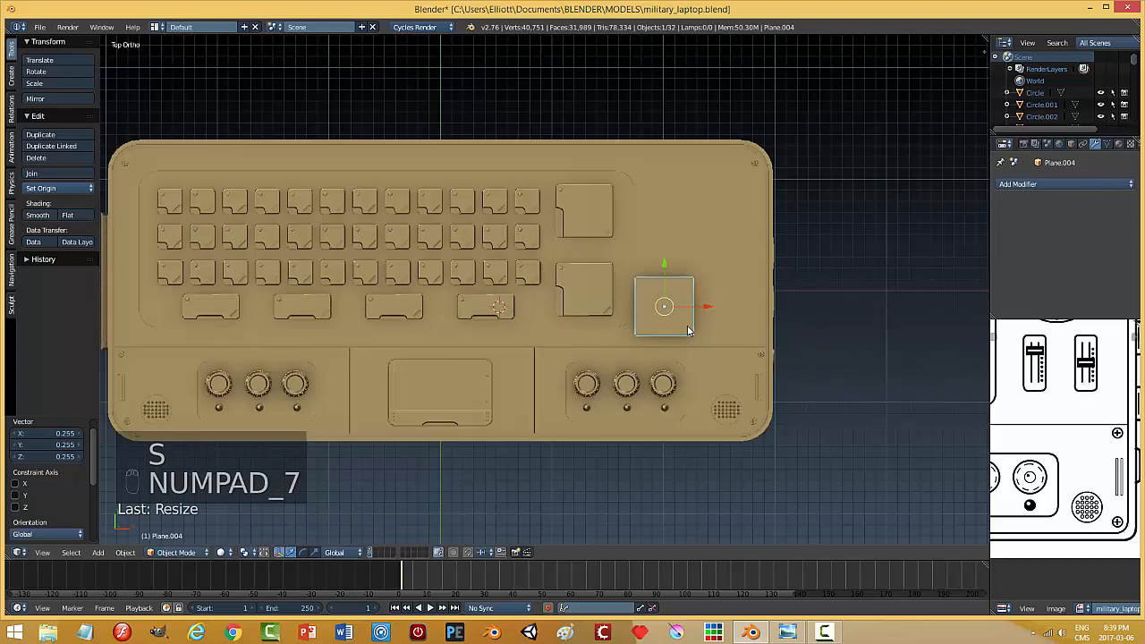
pyautogui.press('s')
pyautogui.press('x')
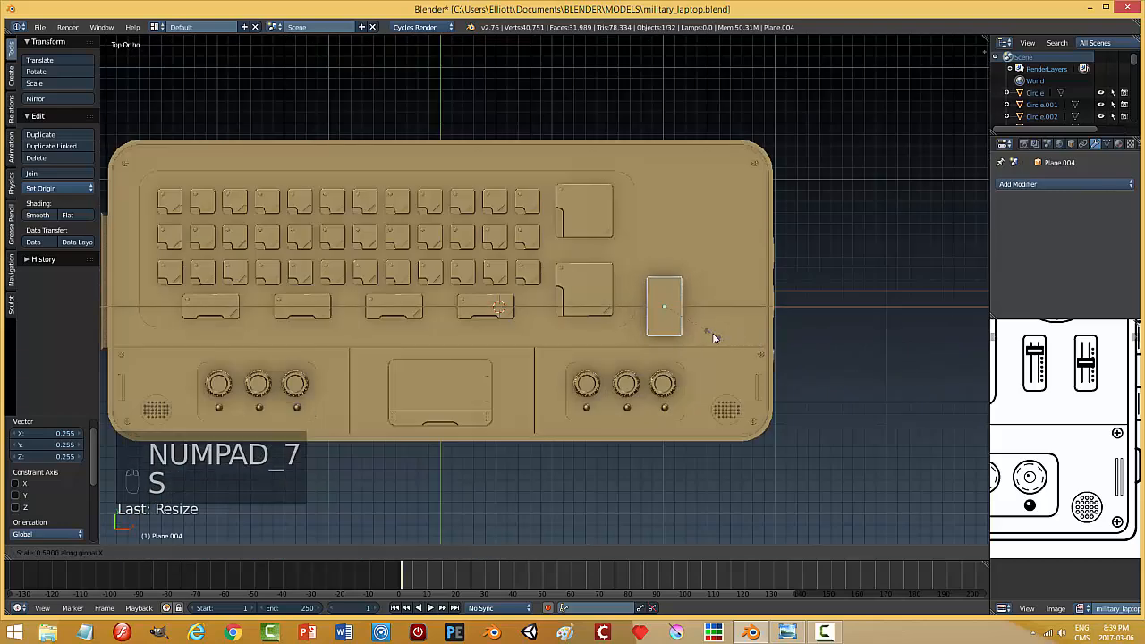
pyautogui.click(712, 333)
# - Move the plane 0.15 along Y, scale it to 0.818 along Y, and shift it 0.069 along X
pyautogui.moveTo(665, 264); pyautogui.dragTo(665, 248)
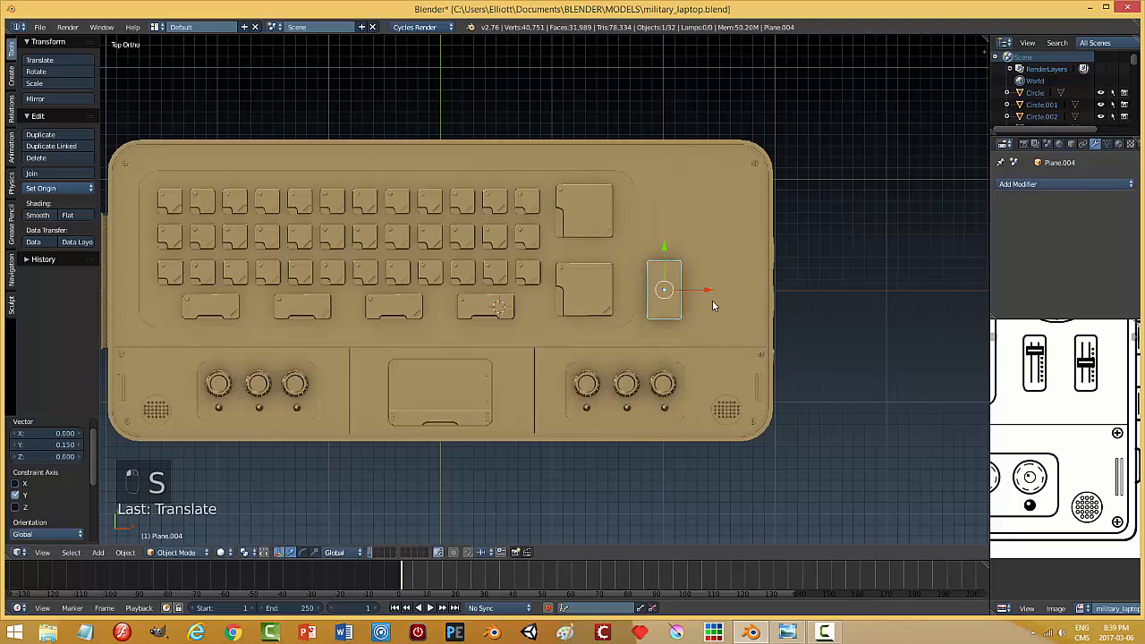
pyautogui.press('s')
pyautogui.press('y')
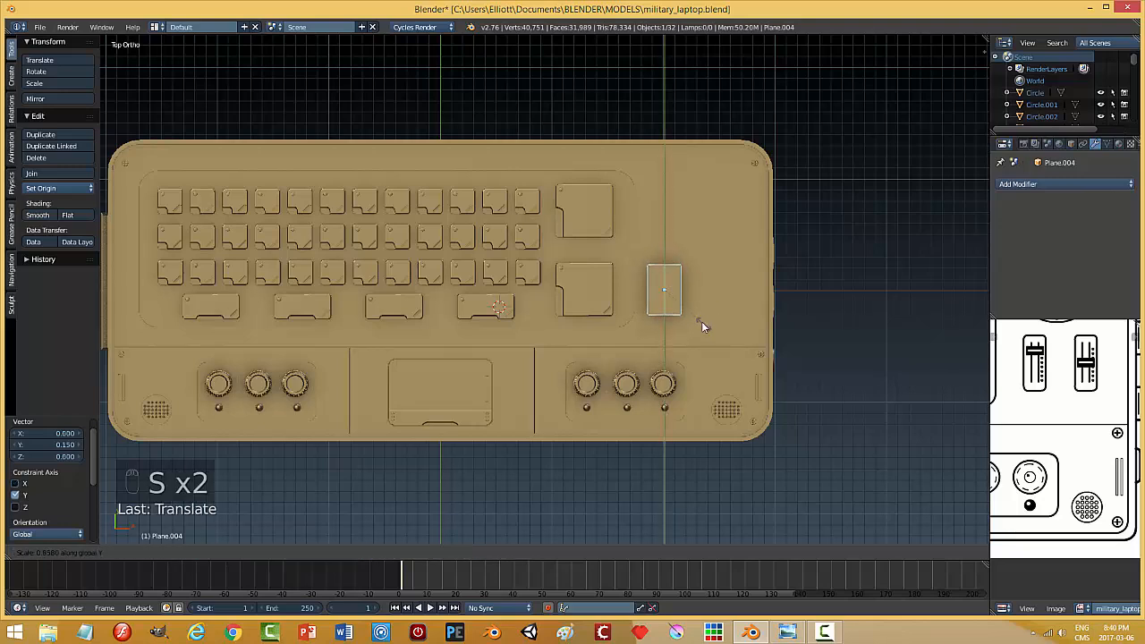
pyautogui.click(703, 322)
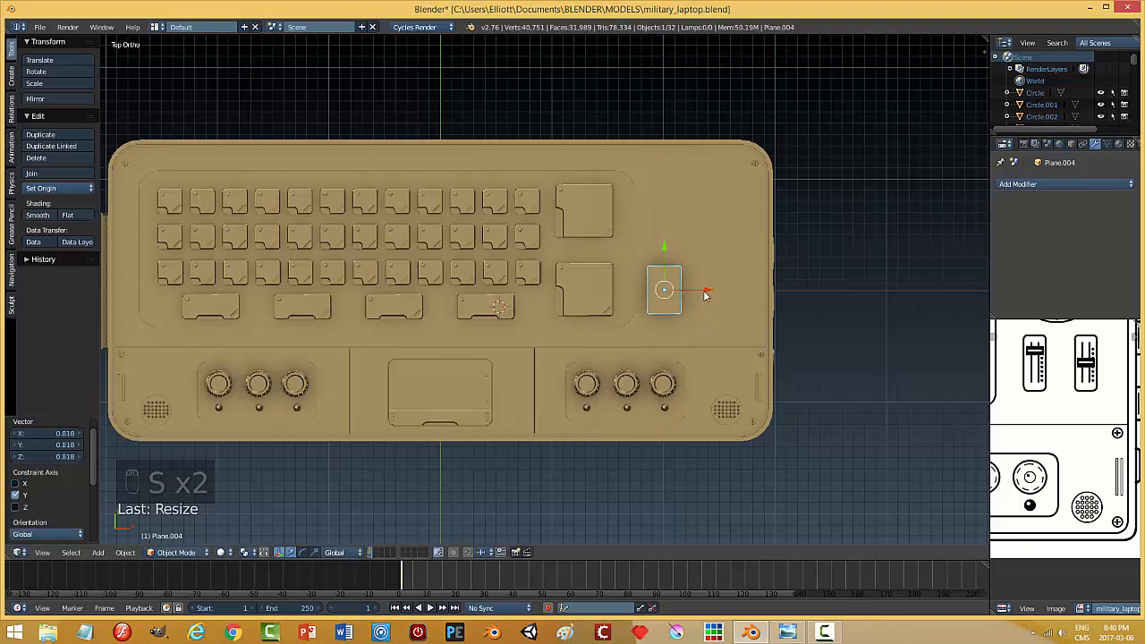
pyautogui.moveTo(704, 295); pyautogui.dragTo(712, 293)
pyautogui.click(711, 291)
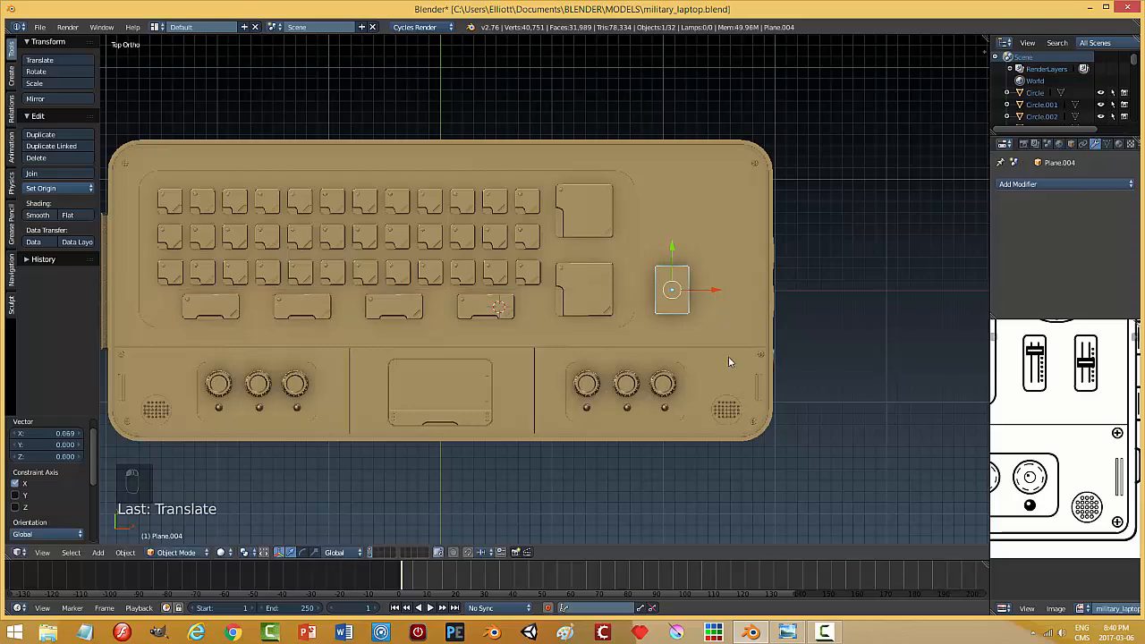
# - Extrude the small plane upward about 0.083 into a solid block
pyautogui.moveTo(728, 357); pyautogui.dragTo(707, 345, button='middle')
pyautogui.press('Tab')
pyautogui.press('e')
pyautogui.rightClick(689, 332)
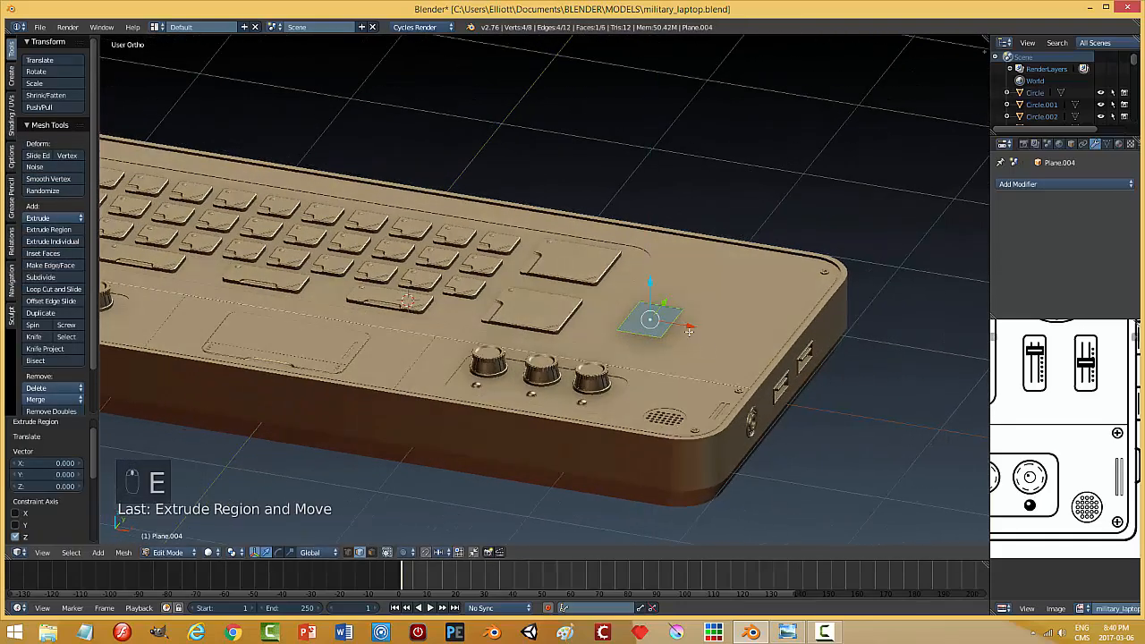
pyautogui.click(653, 277)
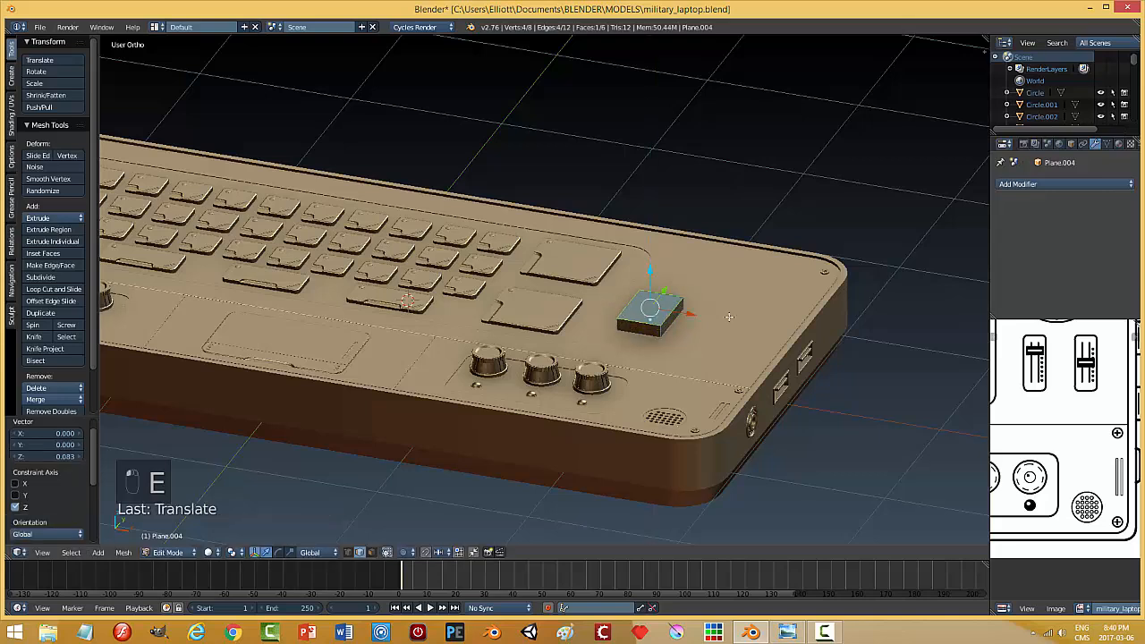
pyautogui.press('a')
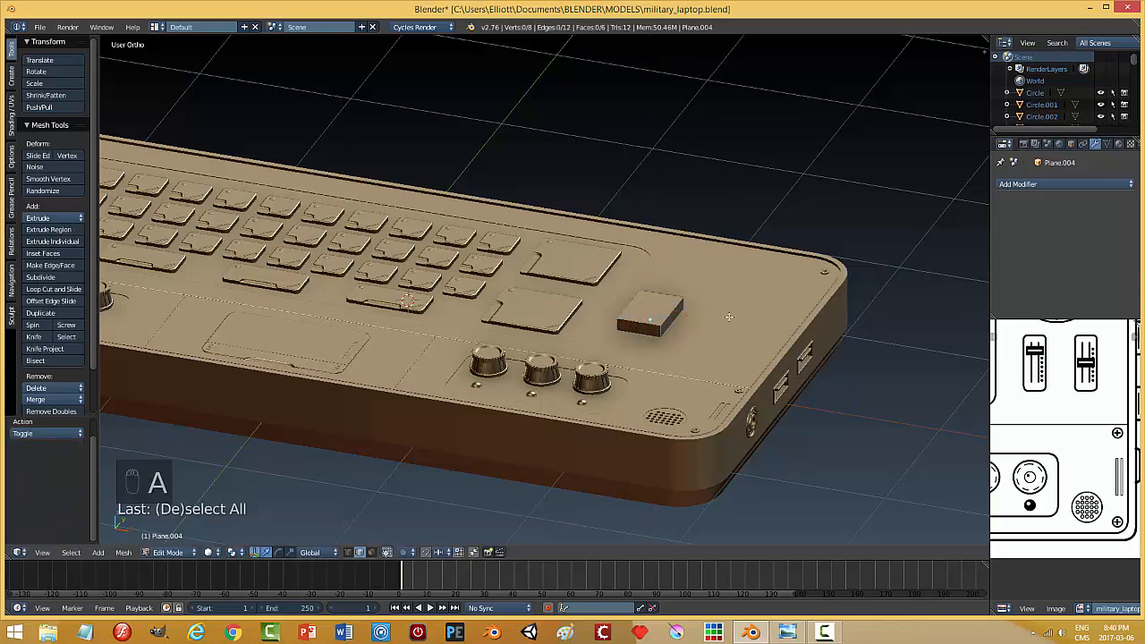
pyautogui.press('Tab')
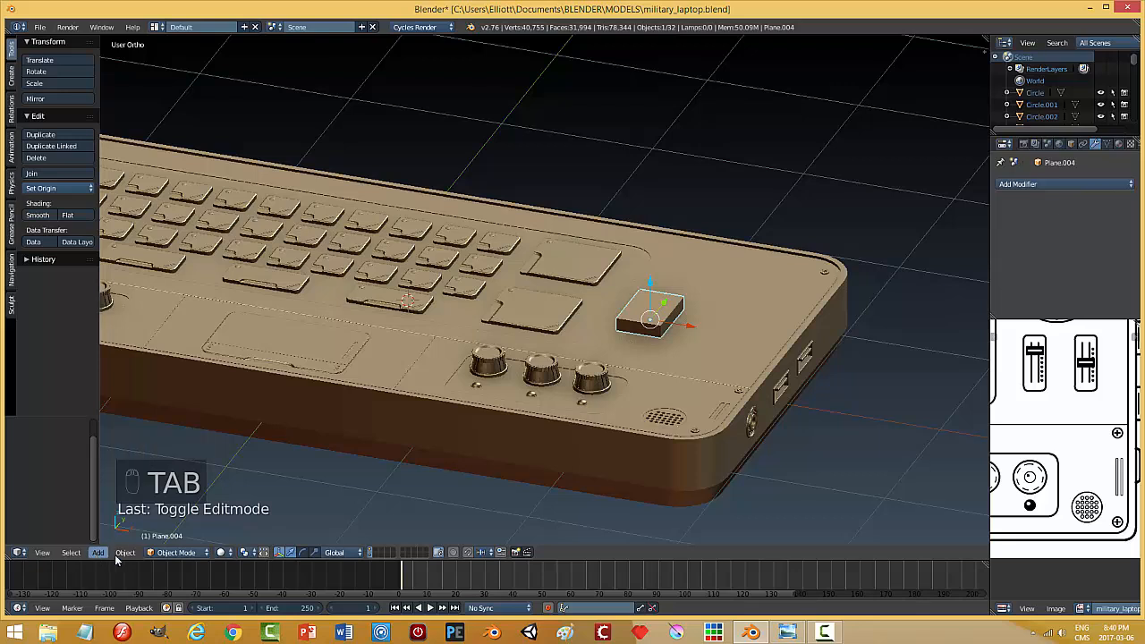
# - Apply the scale of the extruded block in Object Mode
pyautogui.click(128, 552)
pyautogui.moveTo(171, 463)
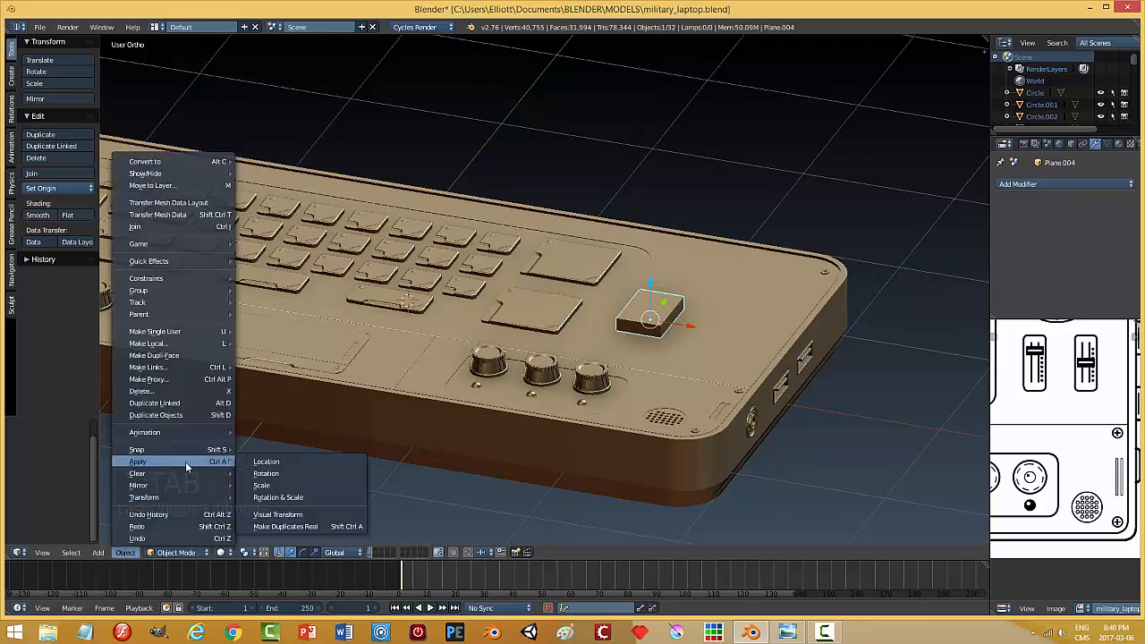
pyautogui.click(286, 481)
# - Bevel the block's four vertical corner edges by about 0.051 with 4 segments
pyautogui.press('Tab')
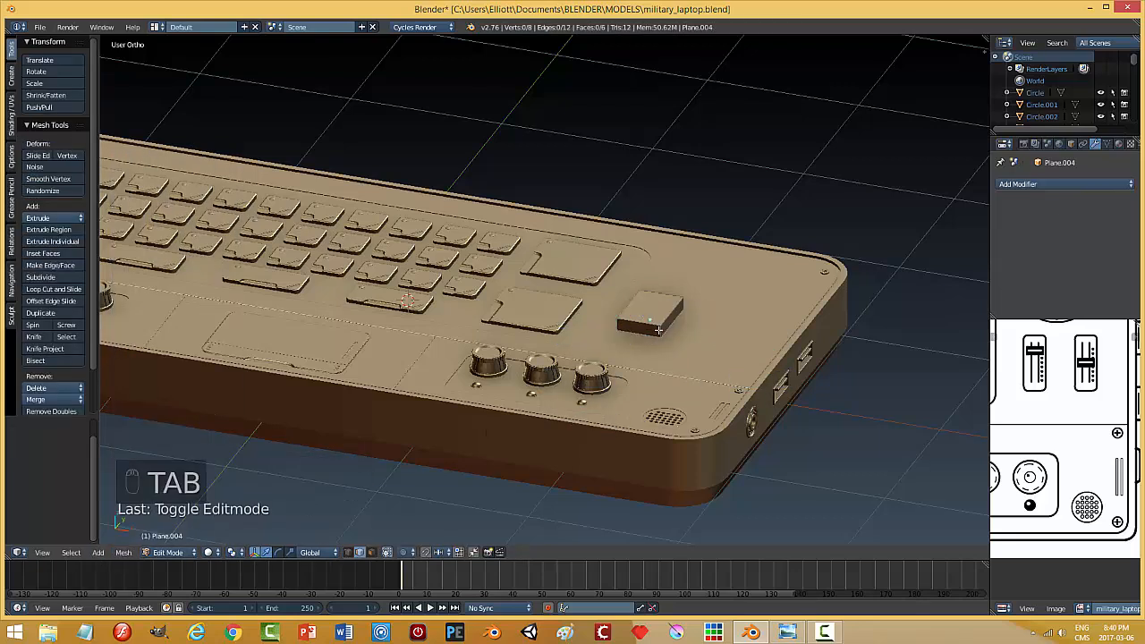
pyautogui.moveTo(740, 340); pyautogui.dragTo(468, 324, button='middle')
pyautogui.moveTo(556, 329); pyautogui.dragTo(600, 251, button='middle')
pyautogui.moveTo(664, 307); pyautogui.dragTo(640, 310, button='middle')
pyautogui.scroll(3, 631, 310)
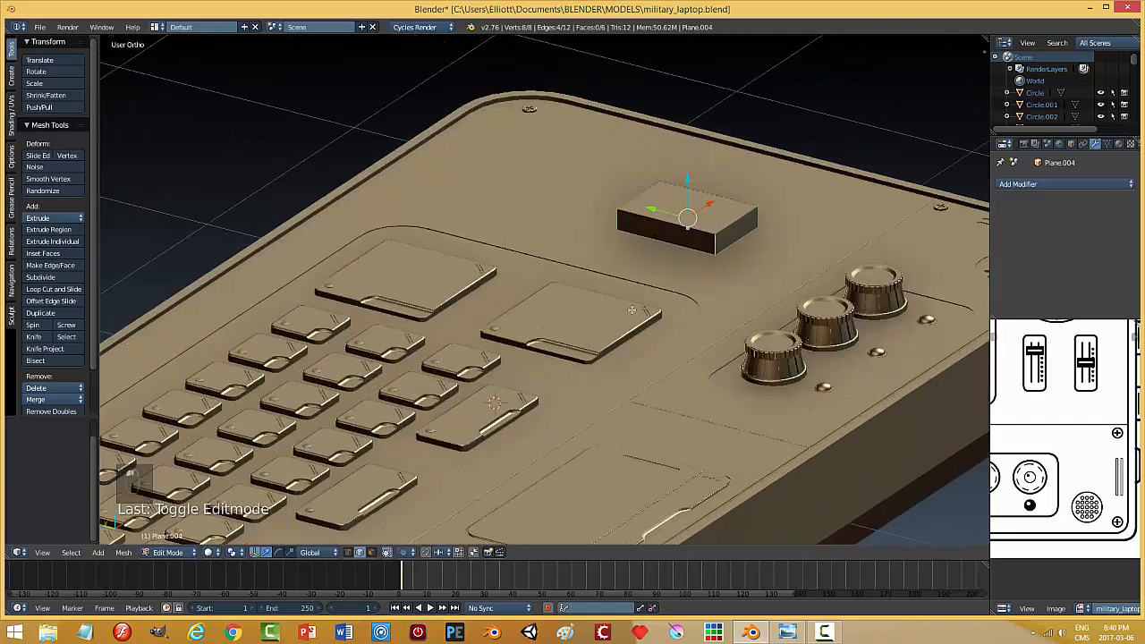
pyautogui.hotkey('ctrl', 'b')
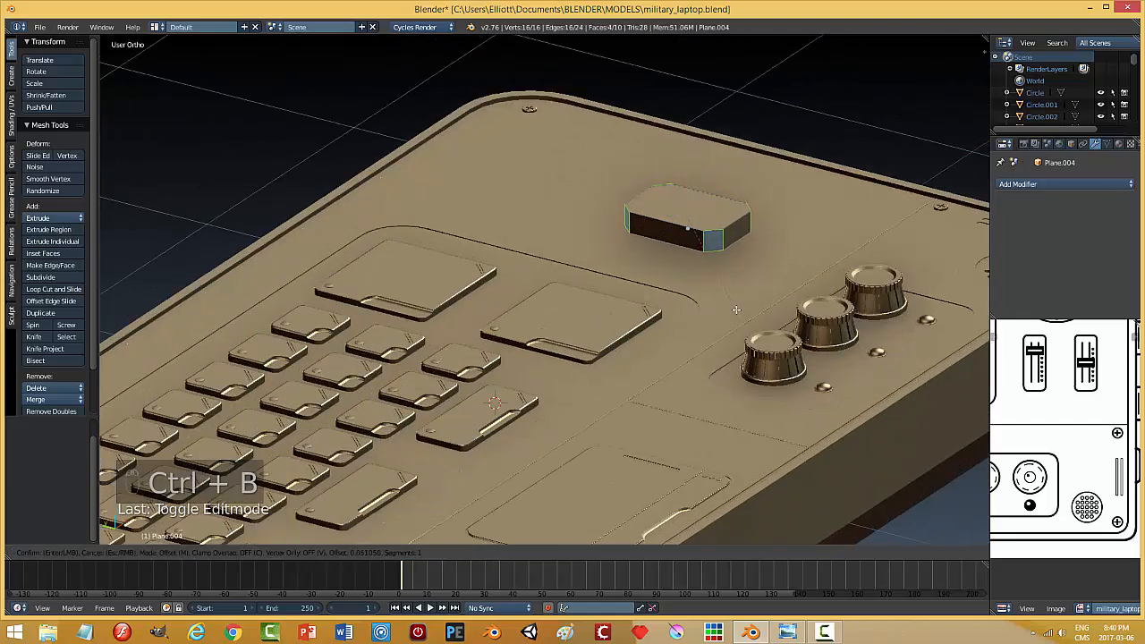
pyautogui.scroll(3, 736, 310)
pyautogui.click(736, 309)
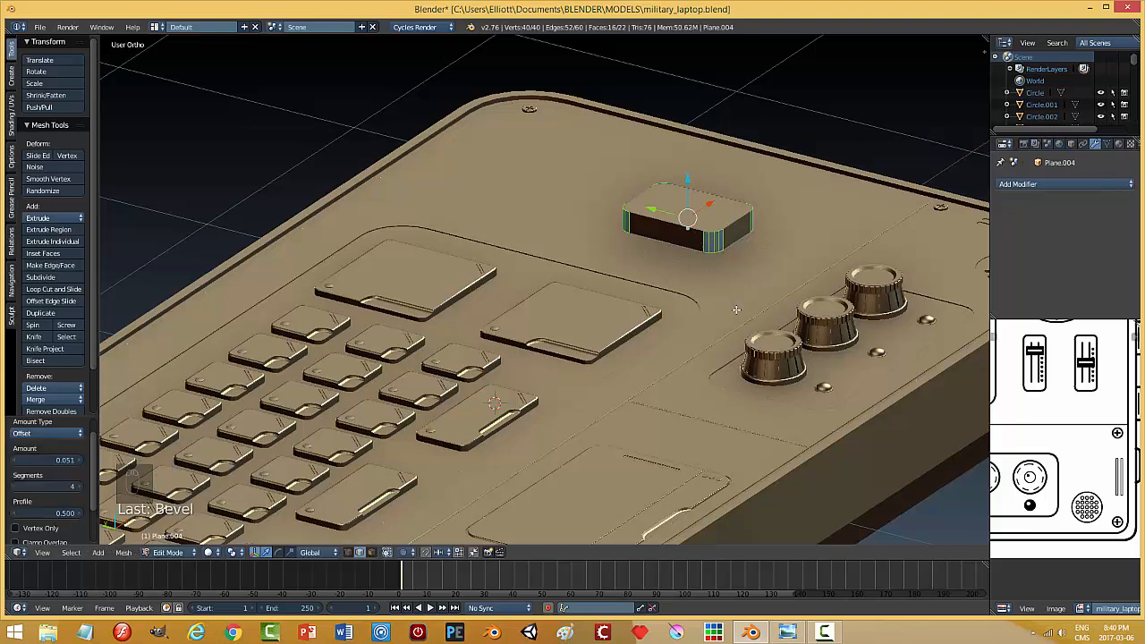
pyautogui.press('a')
pyautogui.press('Tab')
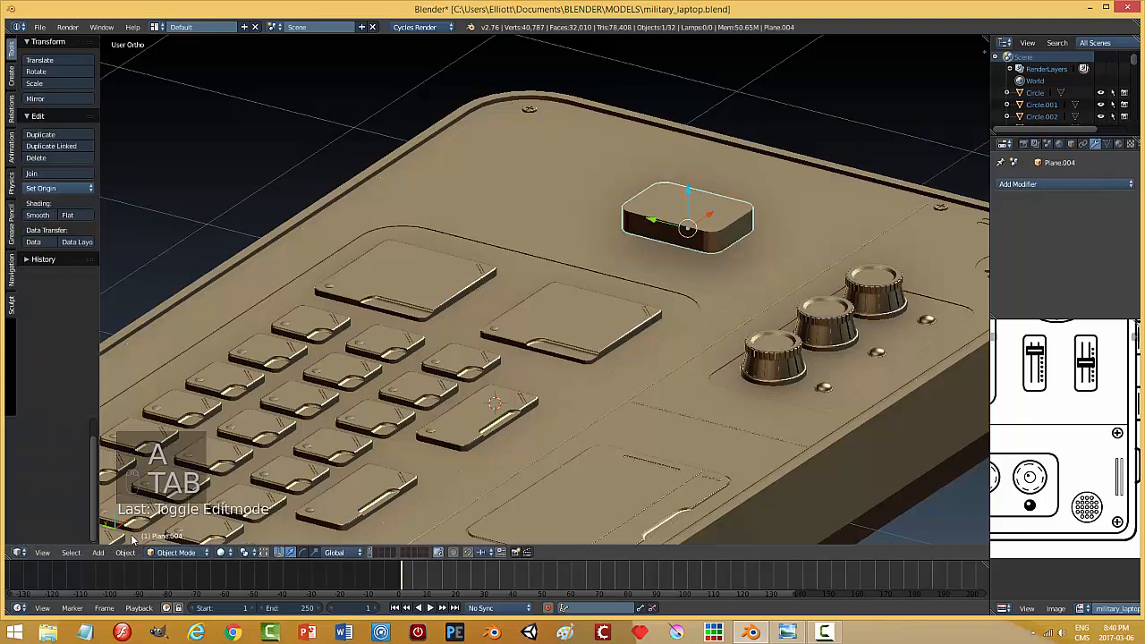
# - Apply the rounded block's scale and lower it about 0.099 along Z into the panel
pyautogui.click(126, 552)
pyautogui.moveTo(152, 467)
pyautogui.click(326, 477)
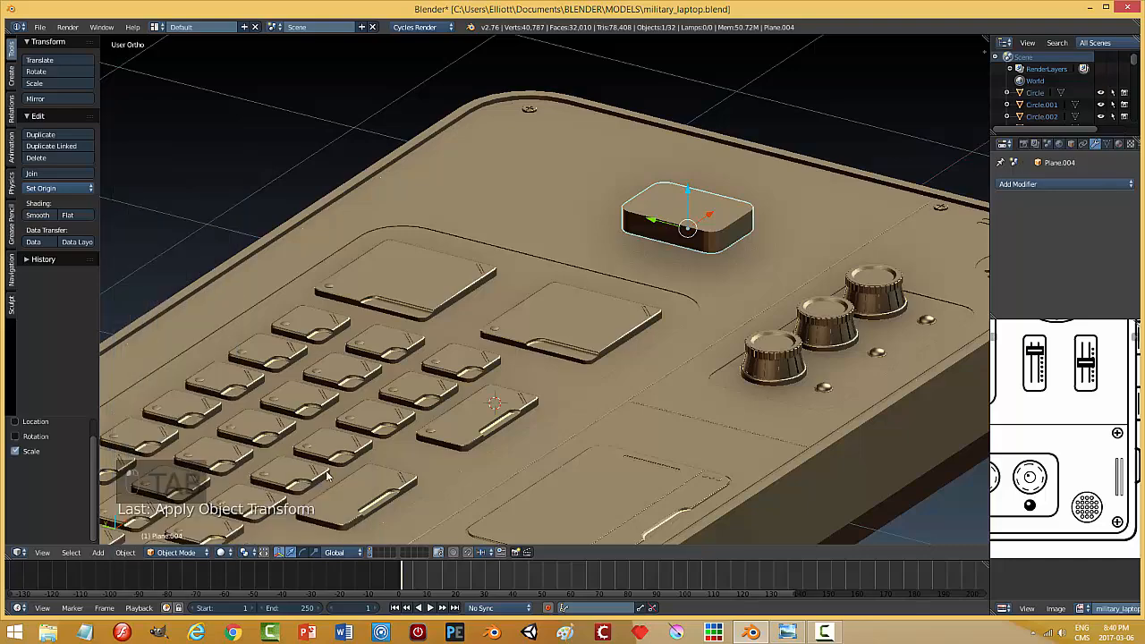
pyautogui.moveTo(689, 194); pyautogui.dragTo(687, 214)
# - Duplicate the rounded block and move the copy about 0.489 along X, toward the laptop's outer edge
pyautogui.moveTo(688, 213); pyautogui.dragTo(759, 339, button='middle')
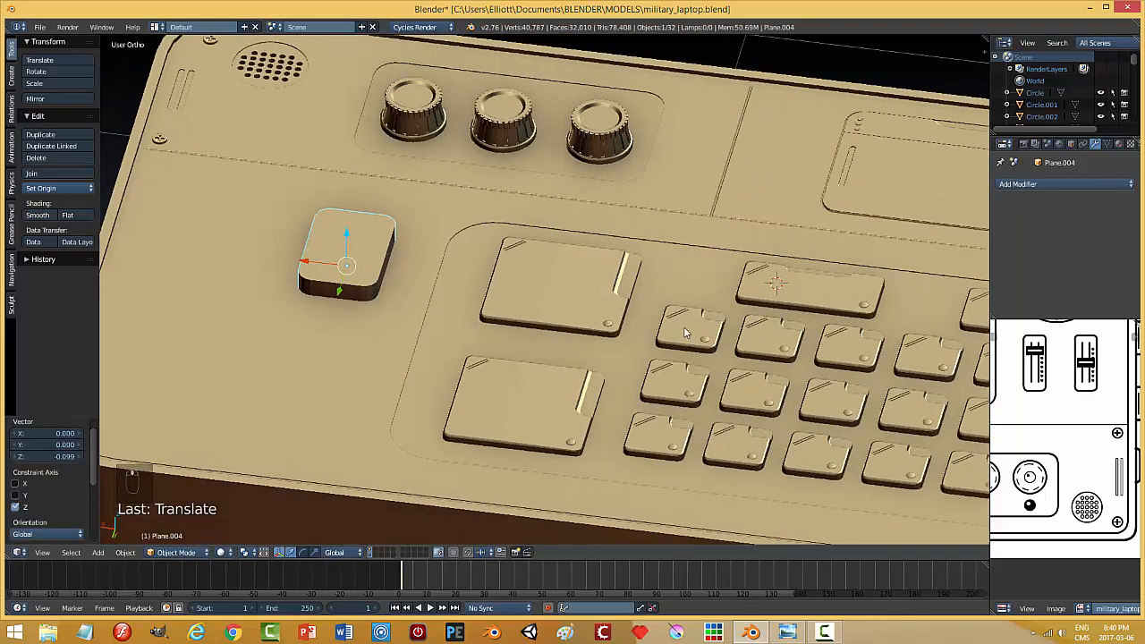
pyautogui.moveTo(685, 332); pyautogui.dragTo(480, 295, button='middle')
pyautogui.press('KP_7')
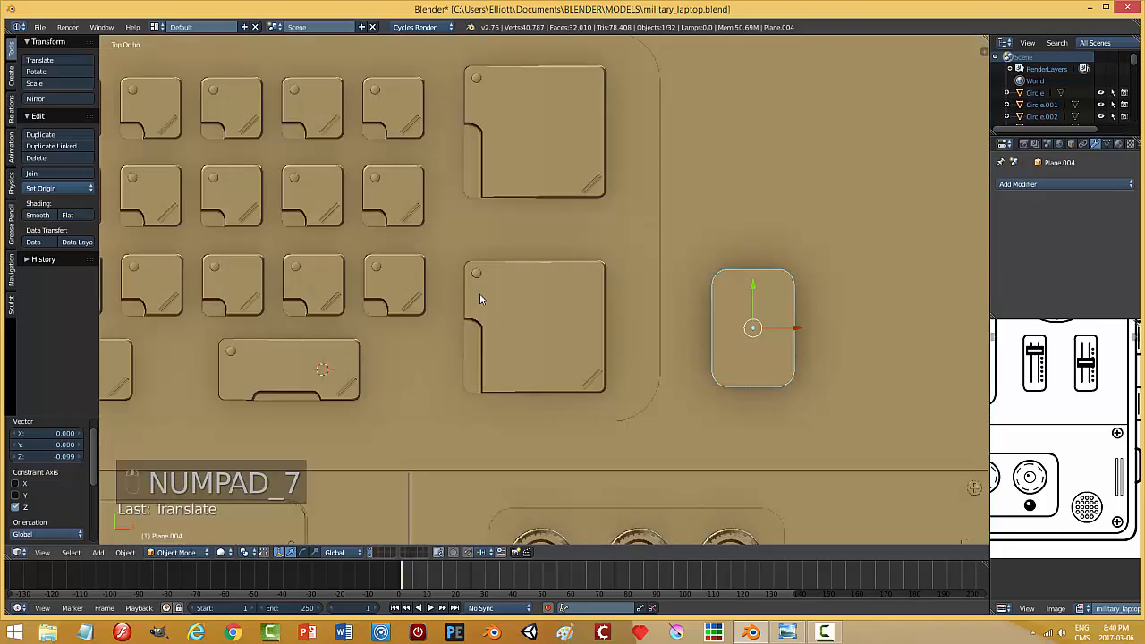
pyautogui.keyDown('shift'); pyautogui.moveTo(811, 375); pyautogui.dragTo(678, 324, button='middle'); pyautogui.keyUp('shift')
pyautogui.scroll(2, 652, 355)
pyautogui.hotkey('shift', 'd')
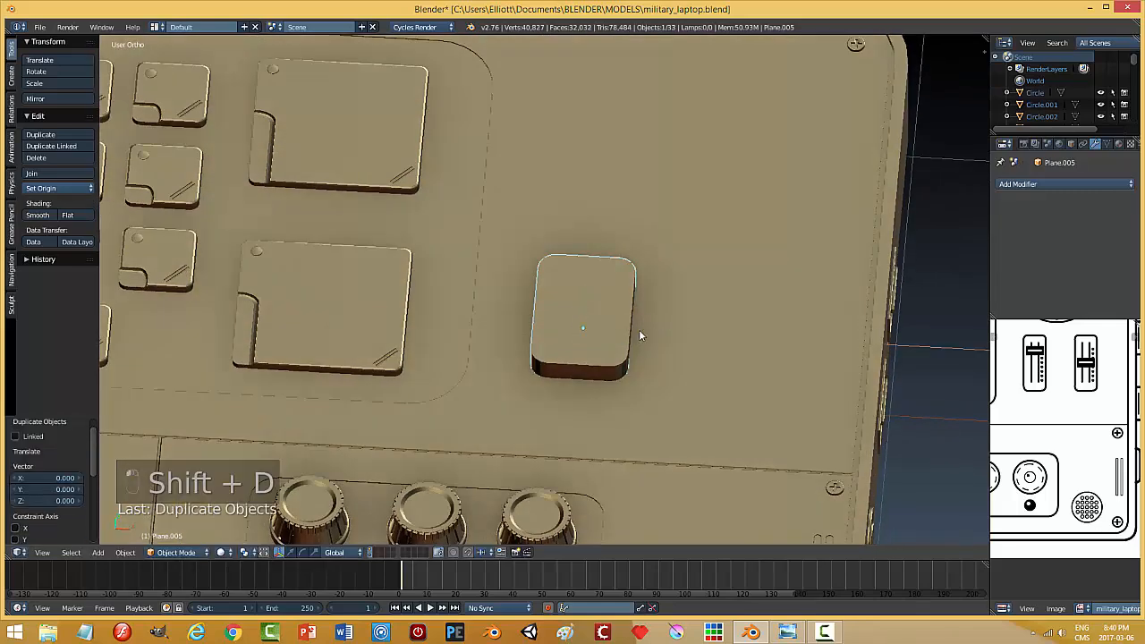
pyautogui.click(789, 355)
# - Join the two rounded blocks into one object and set its origin to the geometry
pyautogui.moveTo(789, 355); pyautogui.dragTo(665, 366, button='middle')
pyautogui.keyDown('shift'); pyautogui.rightClick(597, 338); pyautogui.keyUp('shift')
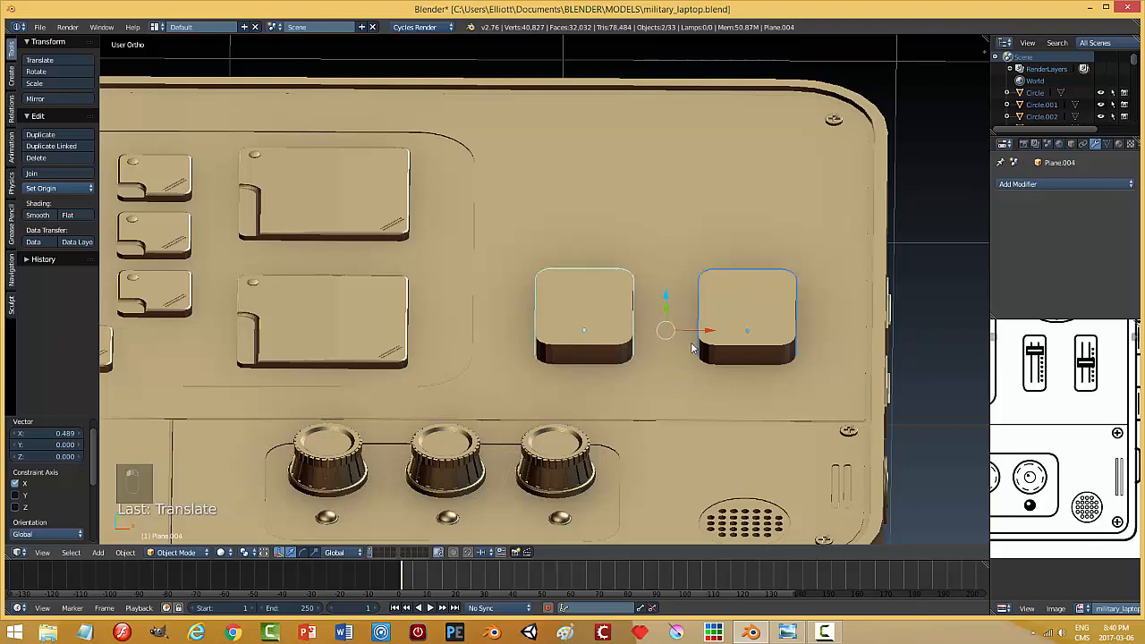
pyautogui.hotkey('ctrl', 'j')
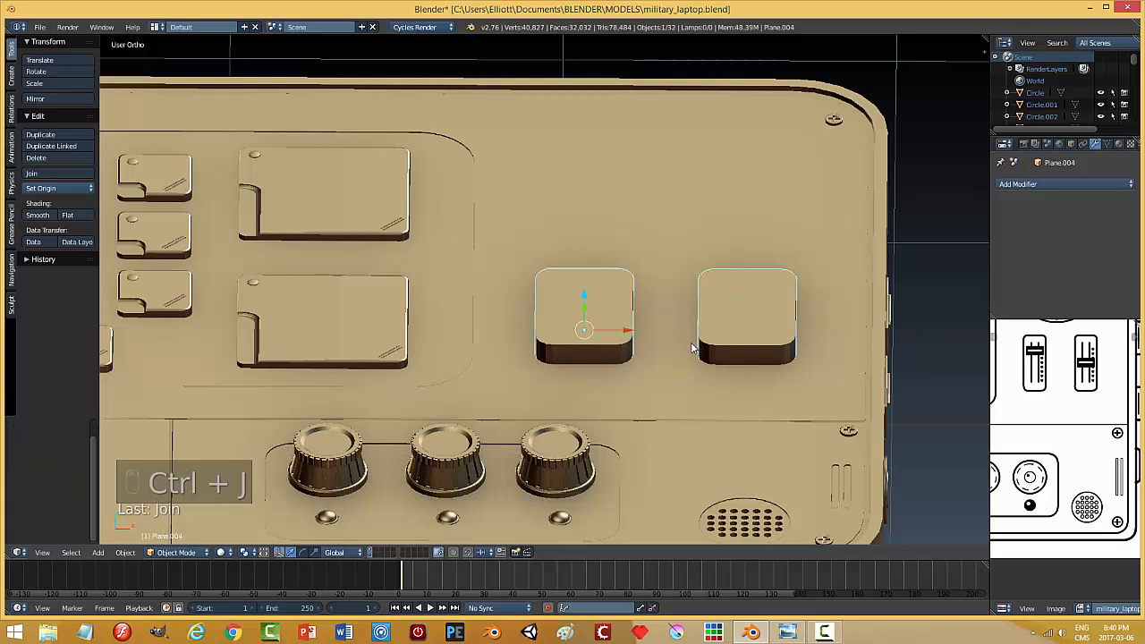
pyautogui.click(34, 189)
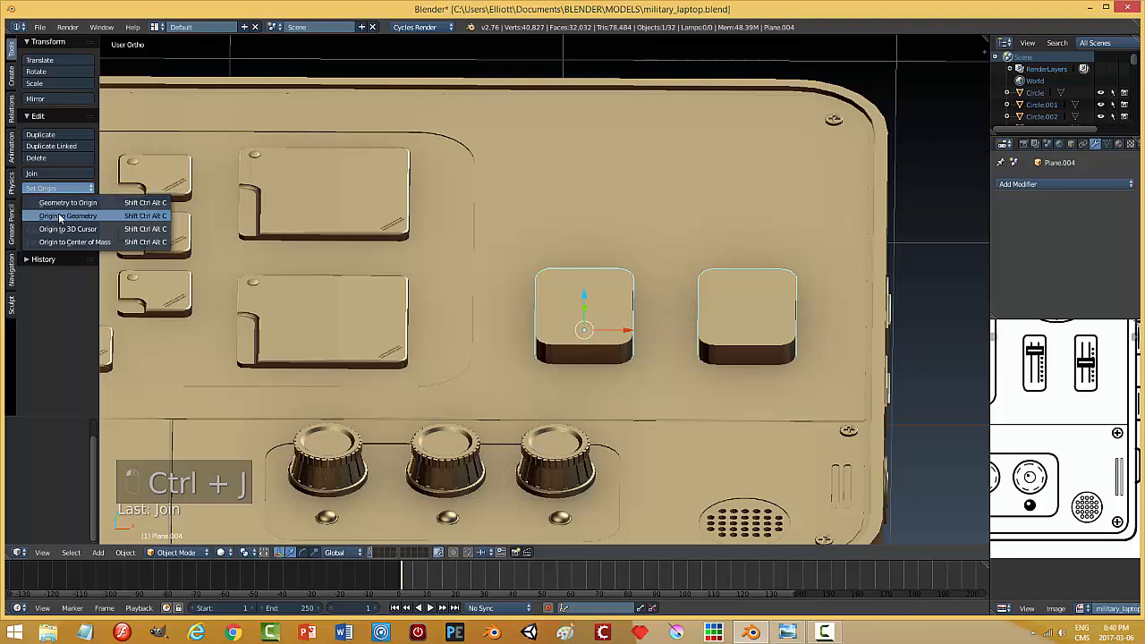
pyautogui.click(59, 213)
# - From the top view, nudge the joined blocks slightly along X and raise them about 0.012 along Z
pyautogui.press('KP_7')
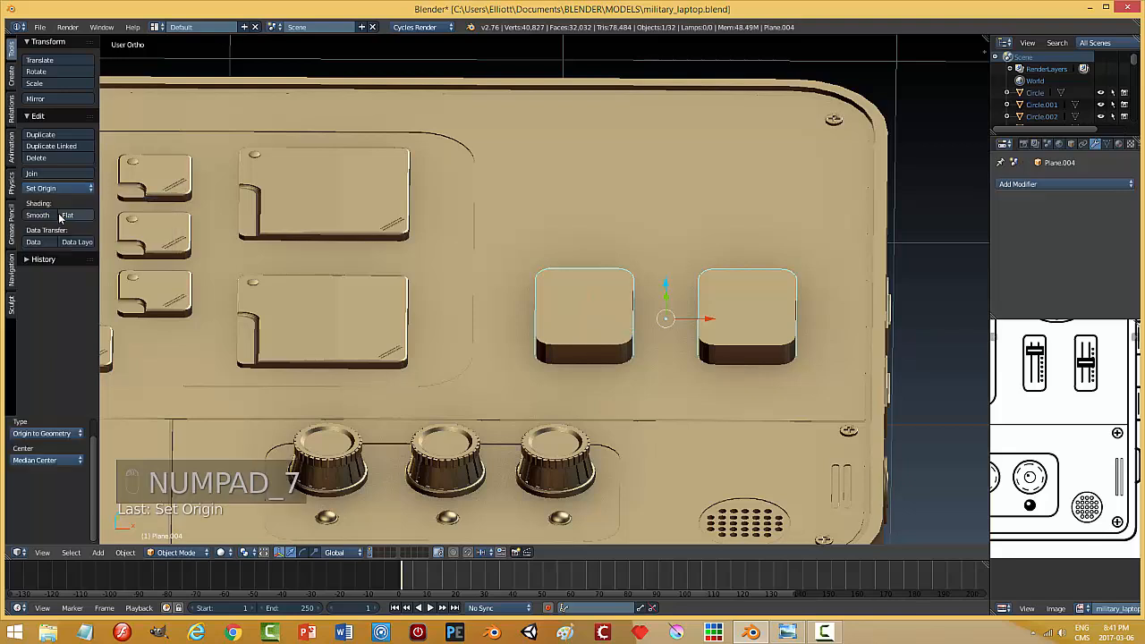
pyautogui.press('KP_7')
pyautogui.rightClick(517, 103)
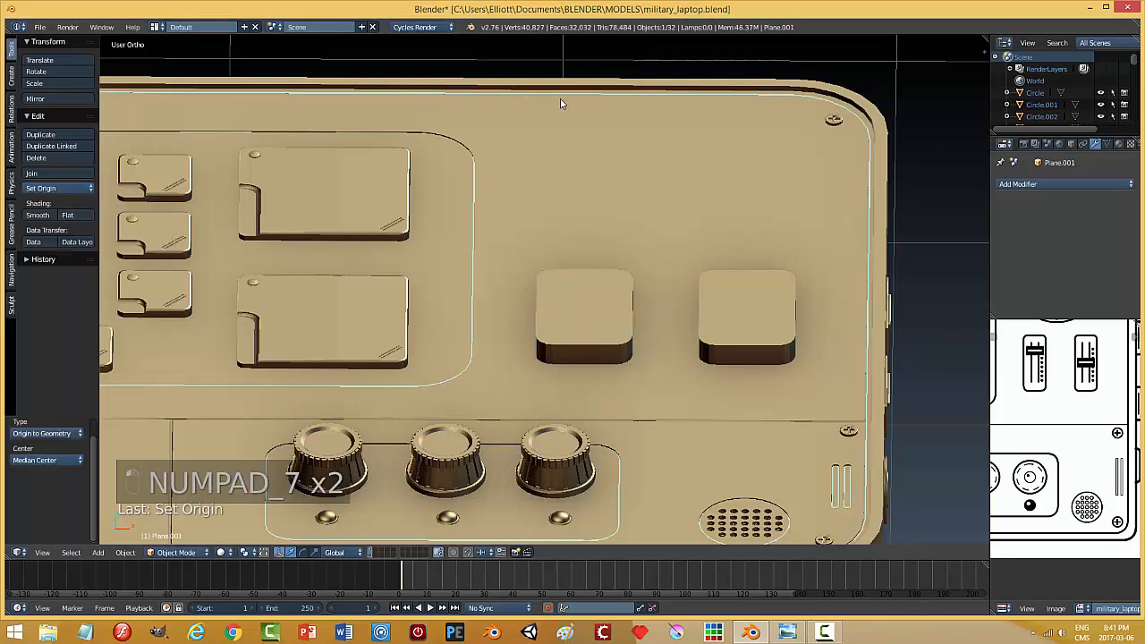
pyautogui.press('KP_7')
pyautogui.rightClick(606, 289)
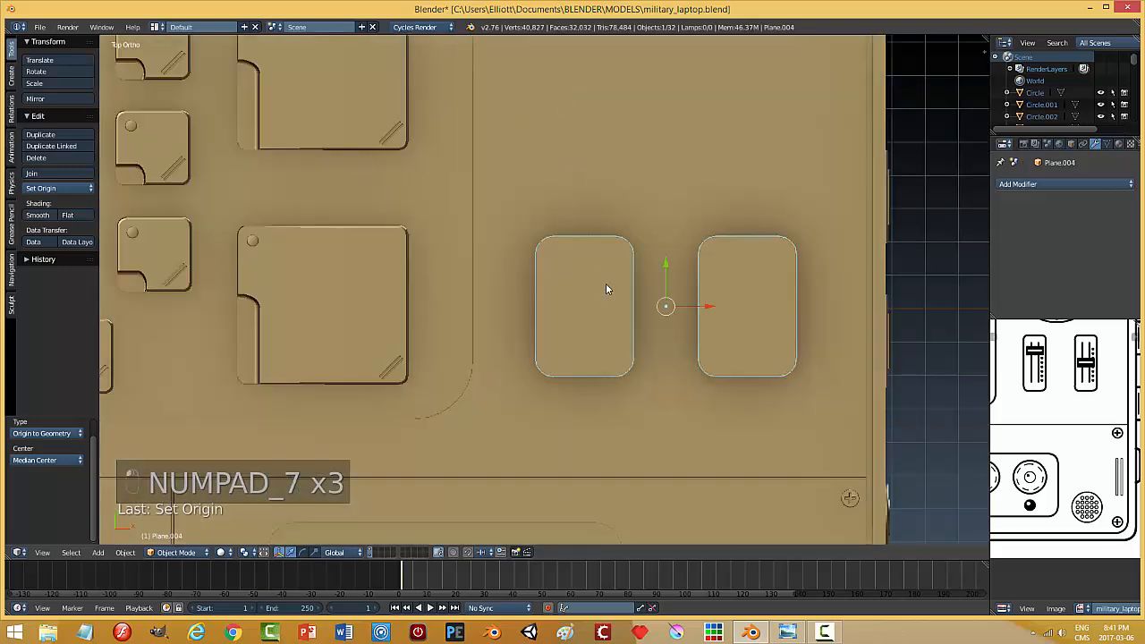
pyautogui.moveTo(713, 310); pyautogui.dragTo(716, 306)
pyautogui.moveTo(725, 380); pyautogui.dragTo(675, 289, button='middle')
pyautogui.moveTo(675, 289)
pyautogui.mouseDown()
pyautogui.moveTo(672, 256)
pyautogui.moveTo(674, 285)
pyautogui.mouseUp()
# - Cut the joined blocks out of the laptop's top panel with an applied Boolean Difference modifier, and select the cutter blocks
pyautogui.moveTo(675, 285); pyautogui.dragTo(768, 268, button='middle')
pyautogui.rightClick(767, 268)
pyautogui.click(1027, 184)
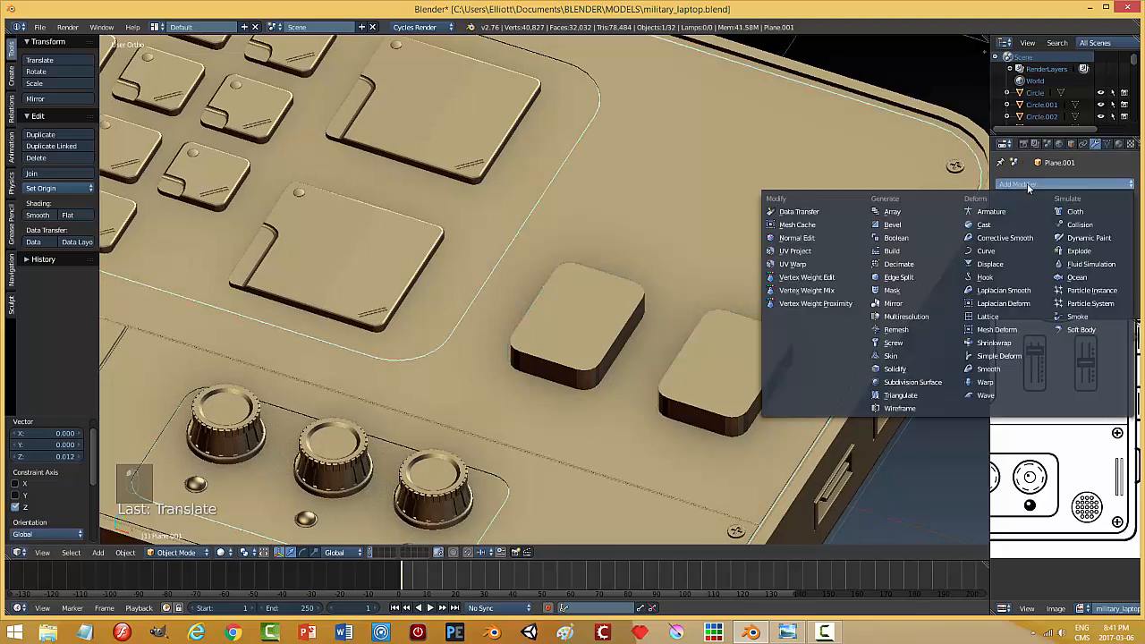
pyautogui.click(919, 237)
pyautogui.click(1024, 253)
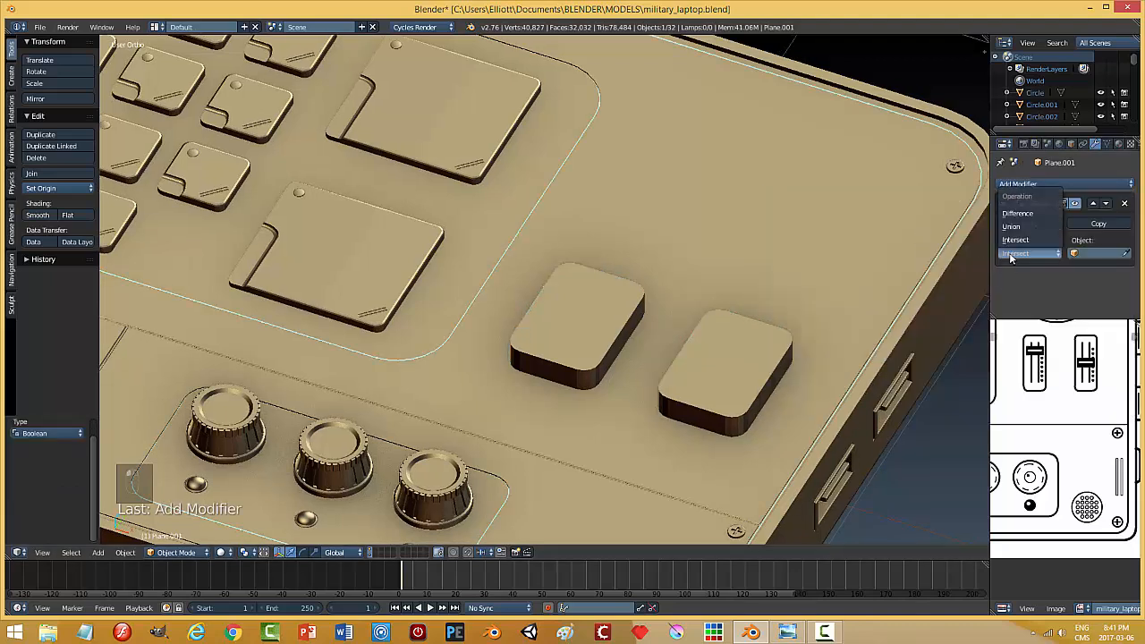
pyautogui.click(1020, 214)
pyautogui.click(1123, 250)
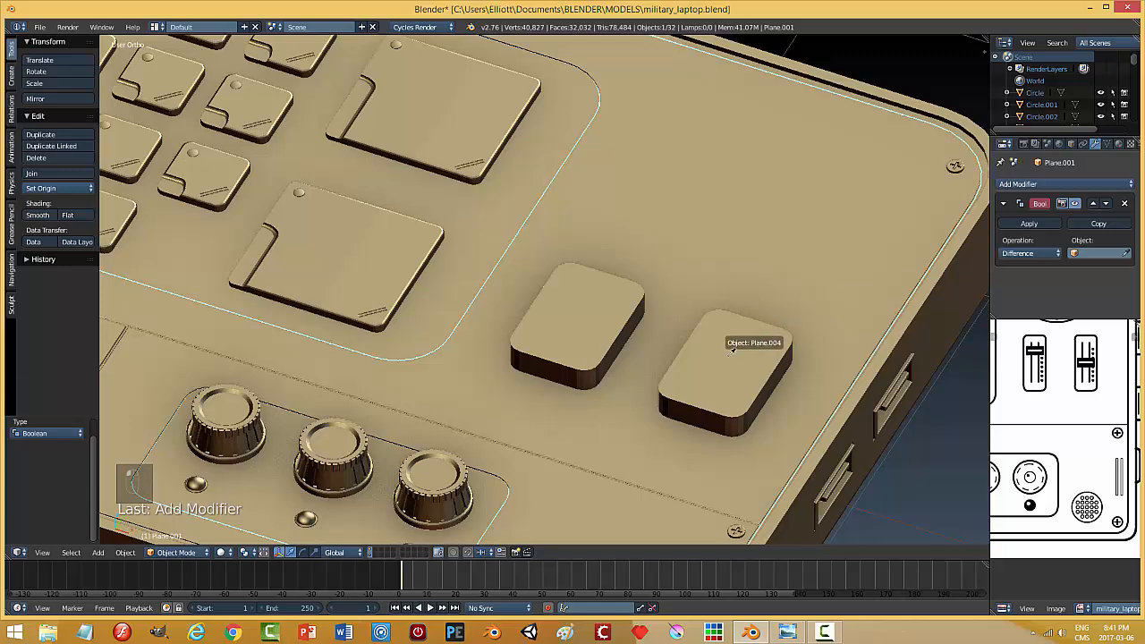
pyautogui.click(729, 345)
pyautogui.rightClick(723, 367)
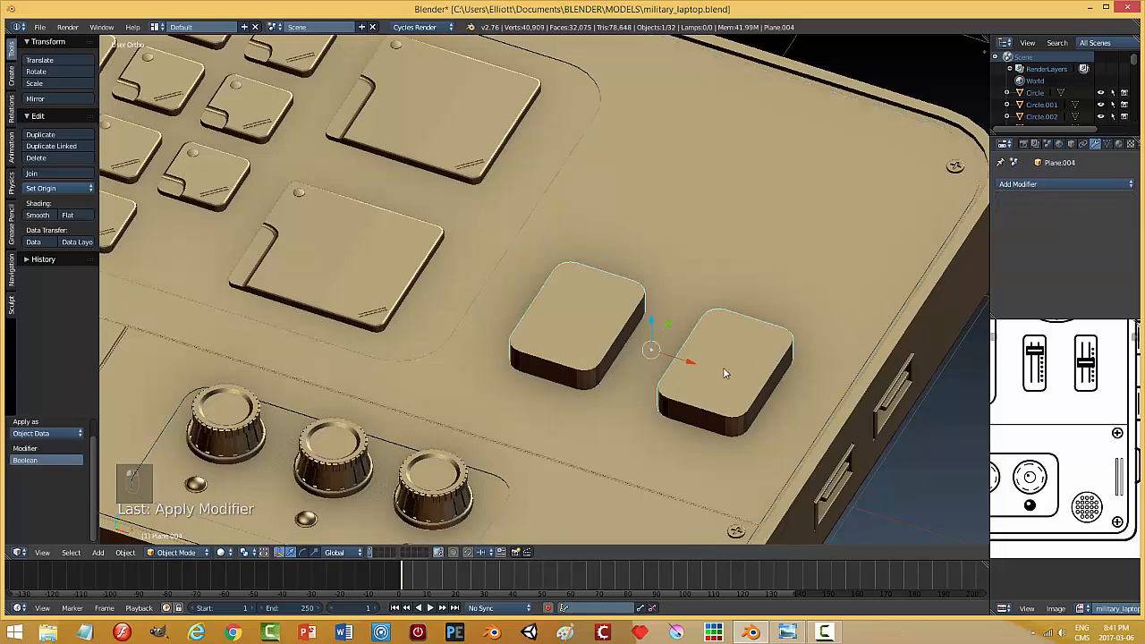
# - Lift the cutter blocks off the panel to check the cut, and undo both the lift and the applied Boolean
pyautogui.moveTo(654, 307); pyautogui.dragTo(653, 260)
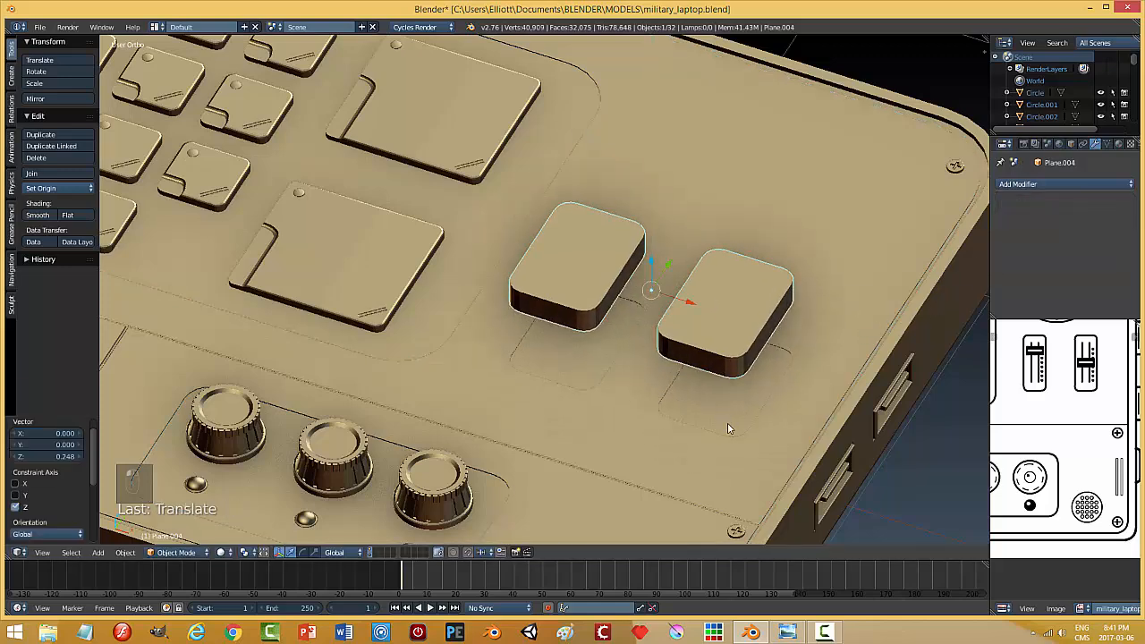
pyautogui.moveTo(727, 422); pyautogui.dragTo(786, 395, button='middle')
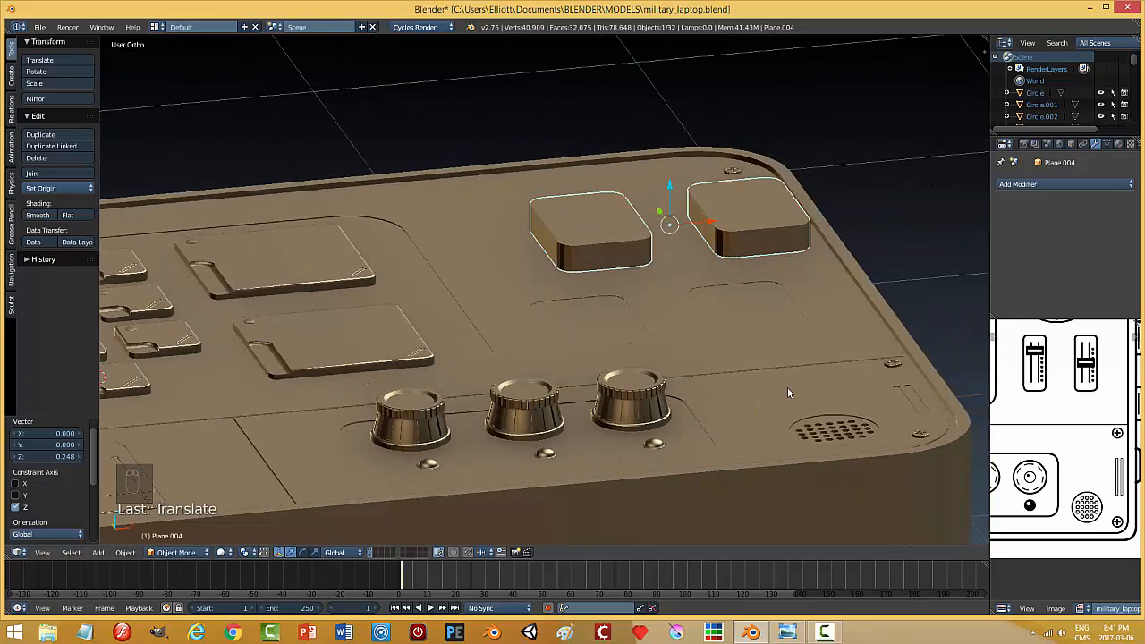
pyautogui.hotkey('ctrl', 'z')
pyautogui.hotkey('ctrl', 'z')
pyautogui.hotkey('ctrl', 'z')
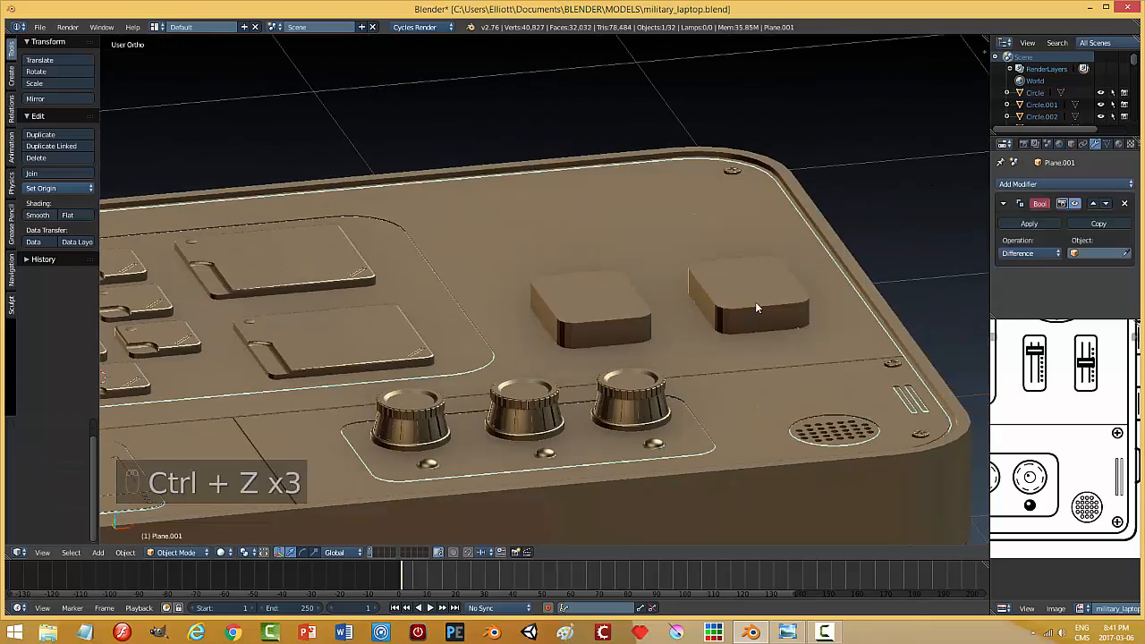
# - Lower the cutter blocks about 0.034 along Z and cut them out of the top panel with an applied Boolean Difference
pyautogui.rightClick(756, 307)
pyautogui.press('g')
pyautogui.press('z')
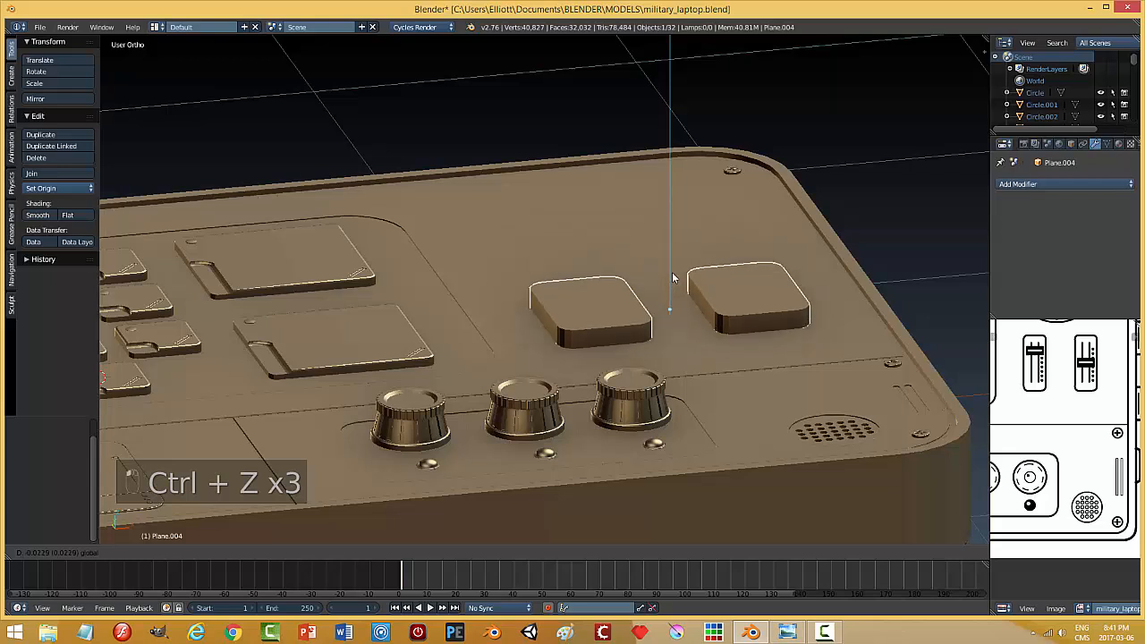
pyautogui.click(920, 268)
pyautogui.rightClick(897, 283)
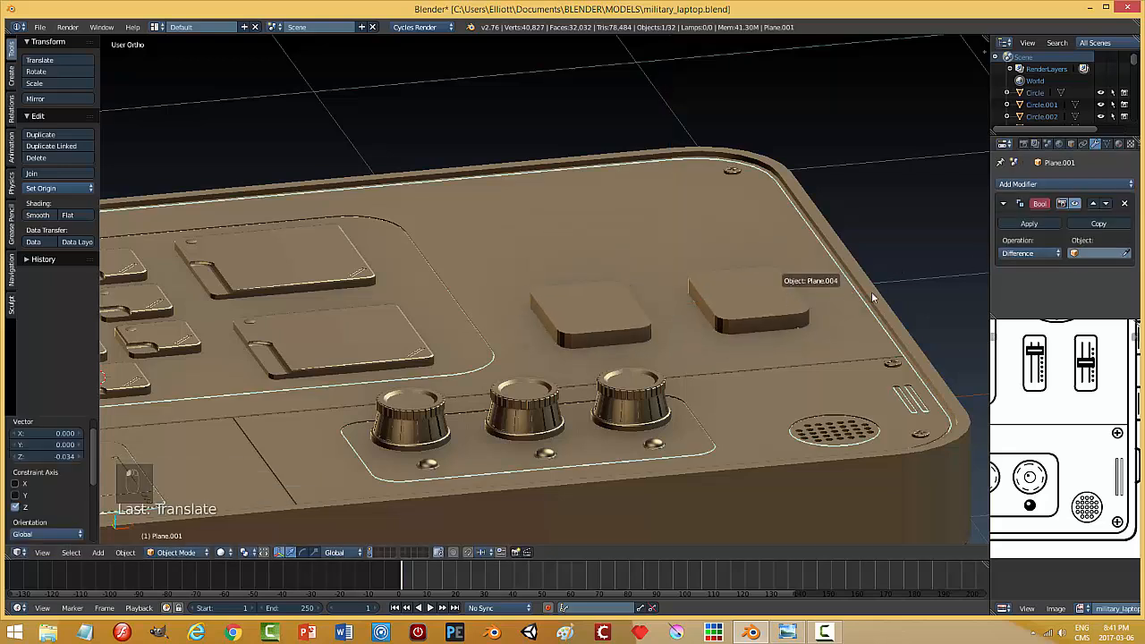
pyautogui.click(780, 288)
# - Raise the cutter blocks about 0.143 along Z above the panel and flatten them to about 0.365 along Z
pyautogui.rightClick(769, 324)
pyautogui.moveTo(754, 383); pyautogui.dragTo(731, 347, button='middle')
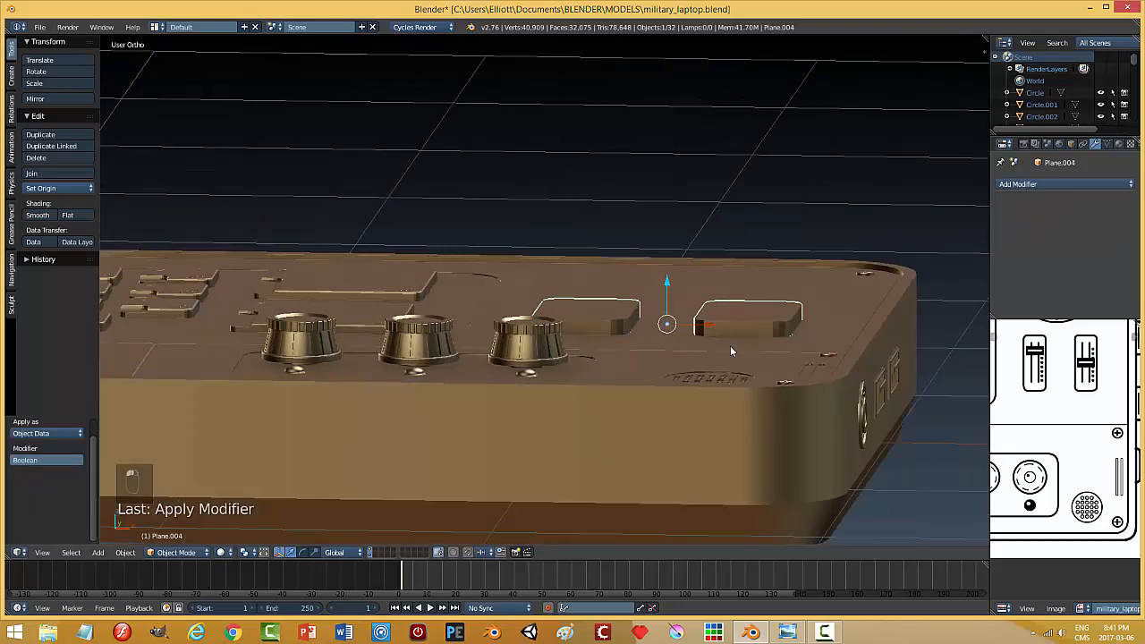
pyautogui.moveTo(670, 268); pyautogui.dragTo(683, 340)
pyautogui.moveTo(682, 340); pyautogui.dragTo(768, 325, button='middle')
pyautogui.scroll(5, 748, 350)
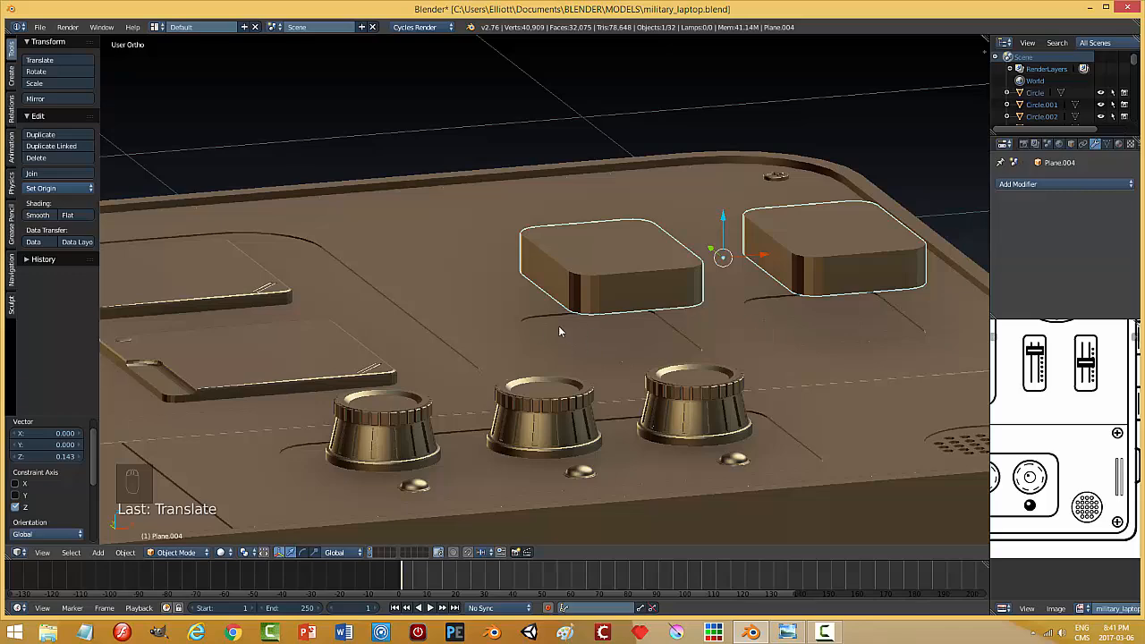
pyautogui.moveTo(774, 337); pyautogui.dragTo(610, 327, button='middle')
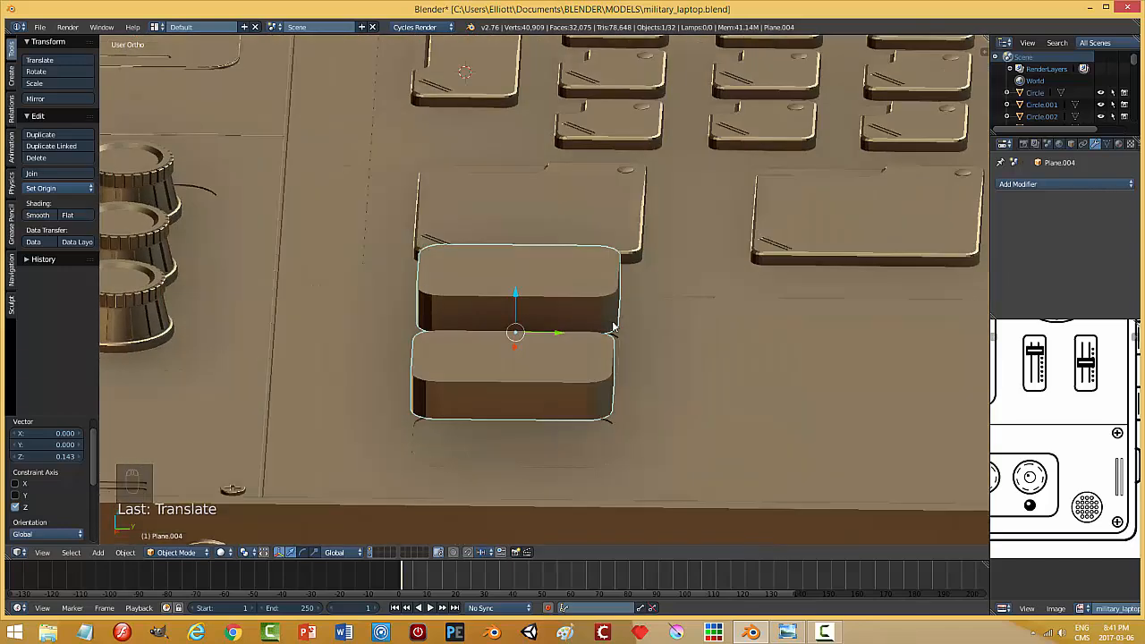
pyautogui.press('s')
pyautogui.press('z')
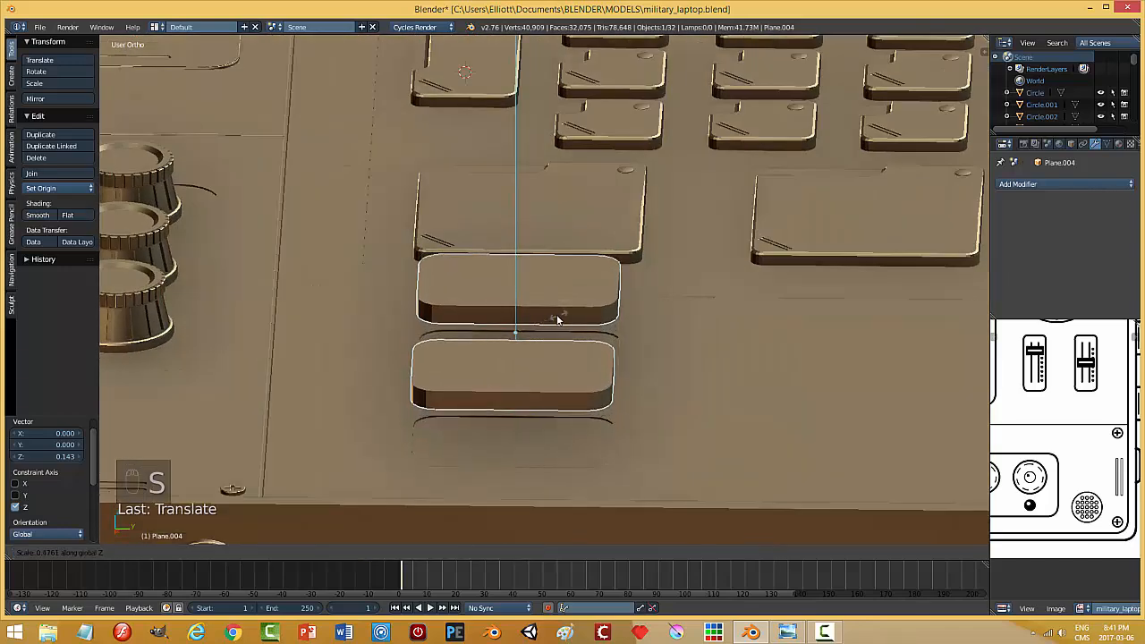
pyautogui.click(586, 331)
# - Try scaling the cutter blocks down along Y and deleting them, and undo both changes
pyautogui.press('s')
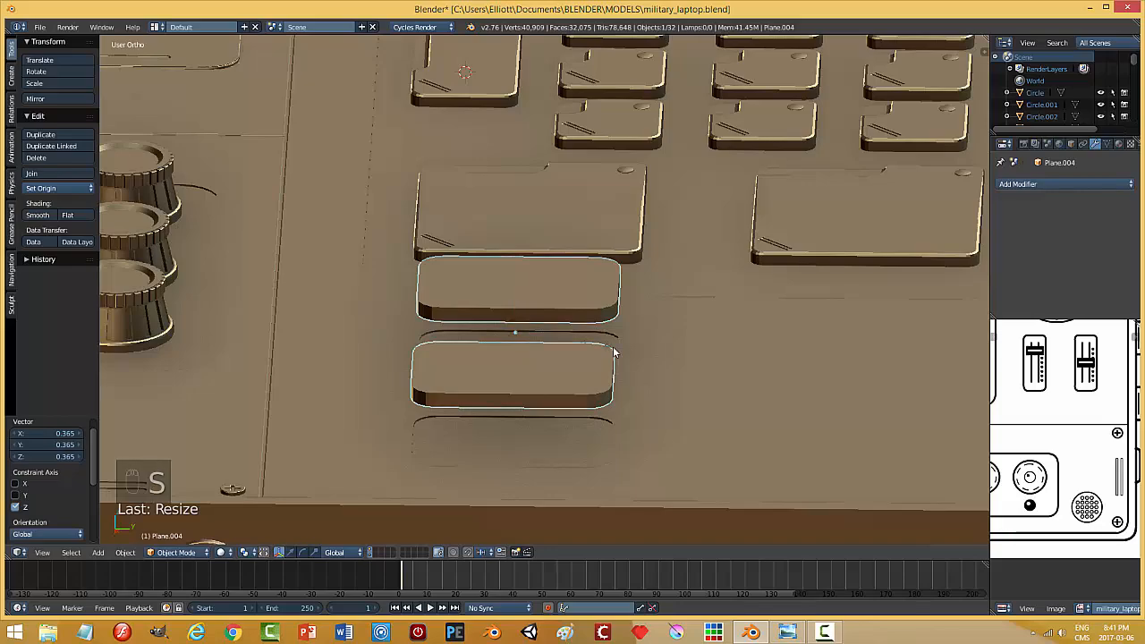
pyautogui.press('y')
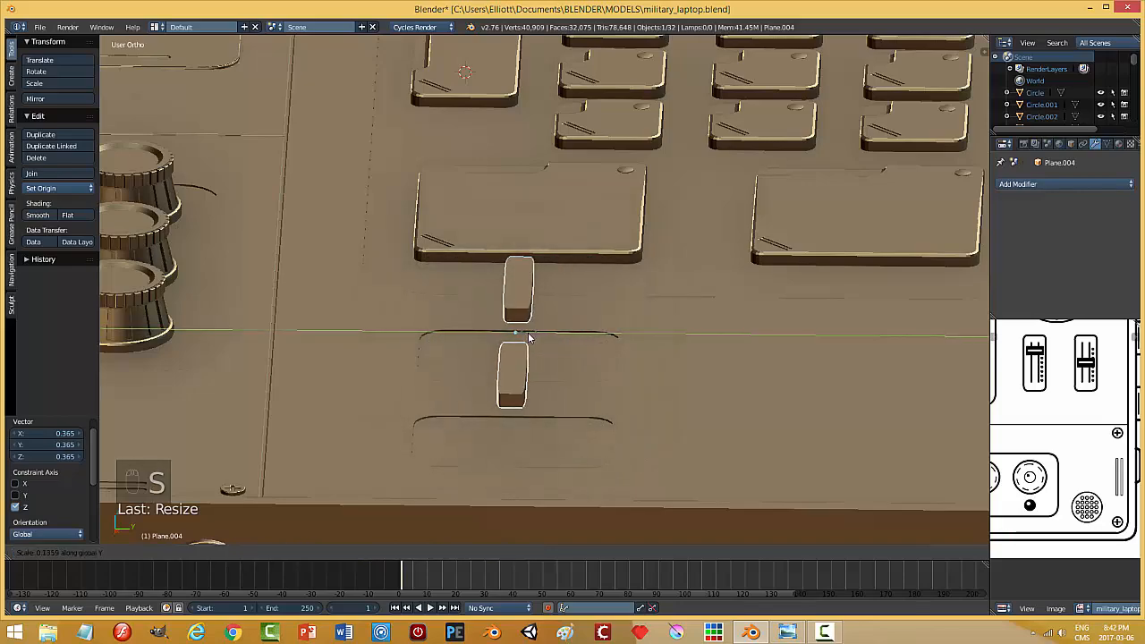
pyautogui.click(528, 338)
pyautogui.moveTo(527, 338); pyautogui.dragTo(740, 327, button='middle')
pyautogui.press('x')
pyautogui.click(726, 369)
pyautogui.hotkey('ctrl', 'z')
pyautogui.hotkey('ctrl', 'z')
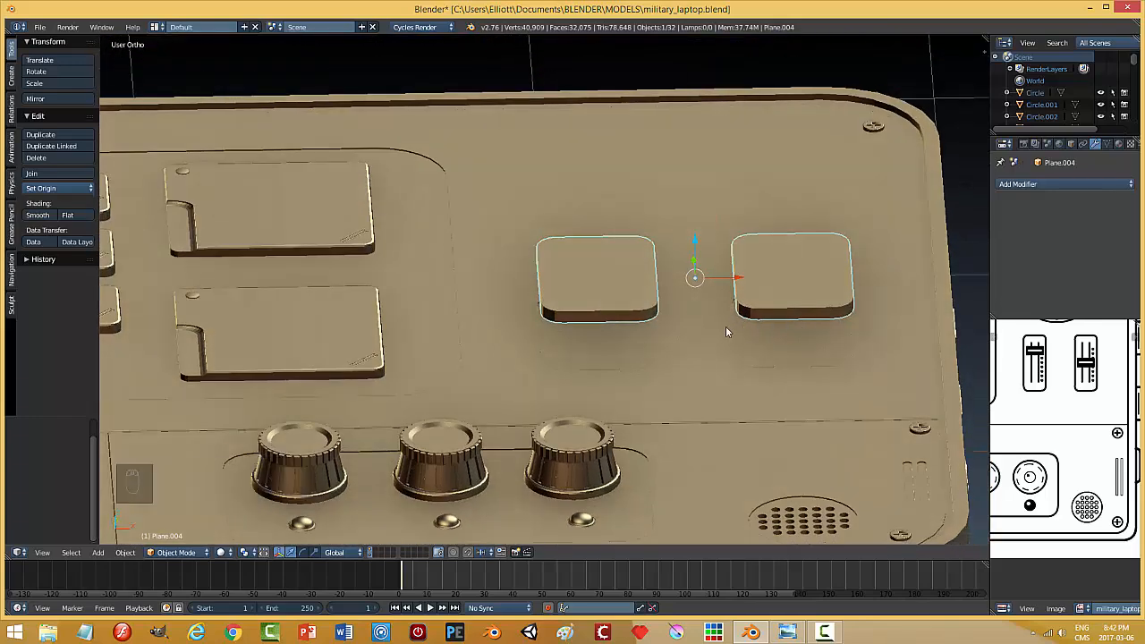
# - In Edit Mode, delete all faces of the outer block in a wireframe top view, keeping only the inner block
pyautogui.press('Tab')
pyautogui.click(795, 331)
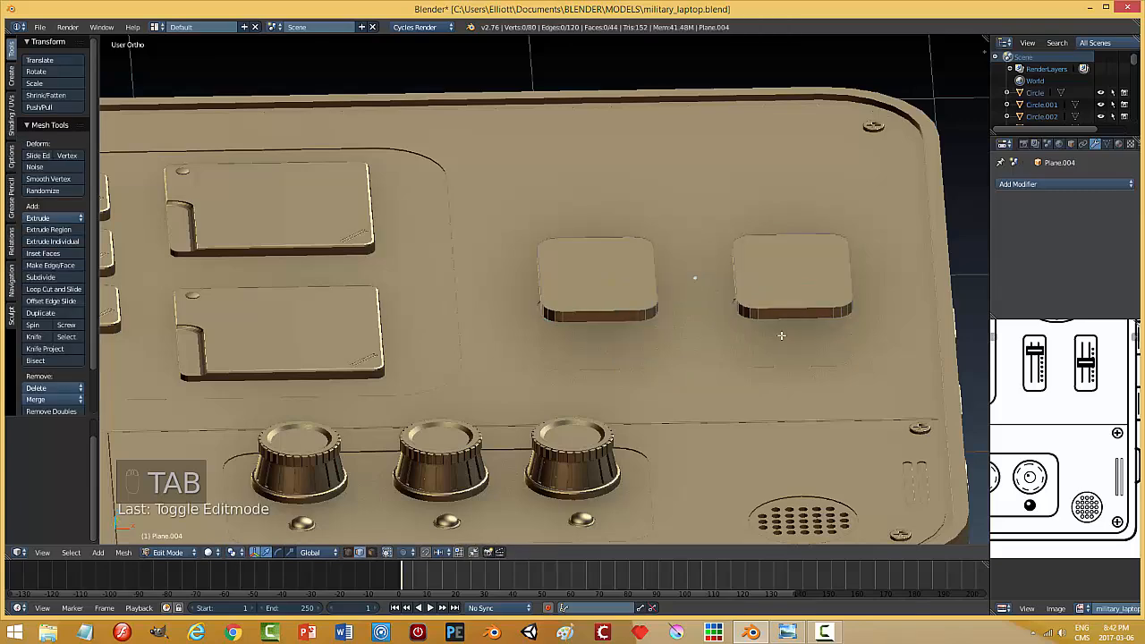
pyautogui.press('KP_7')
pyautogui.press('z')
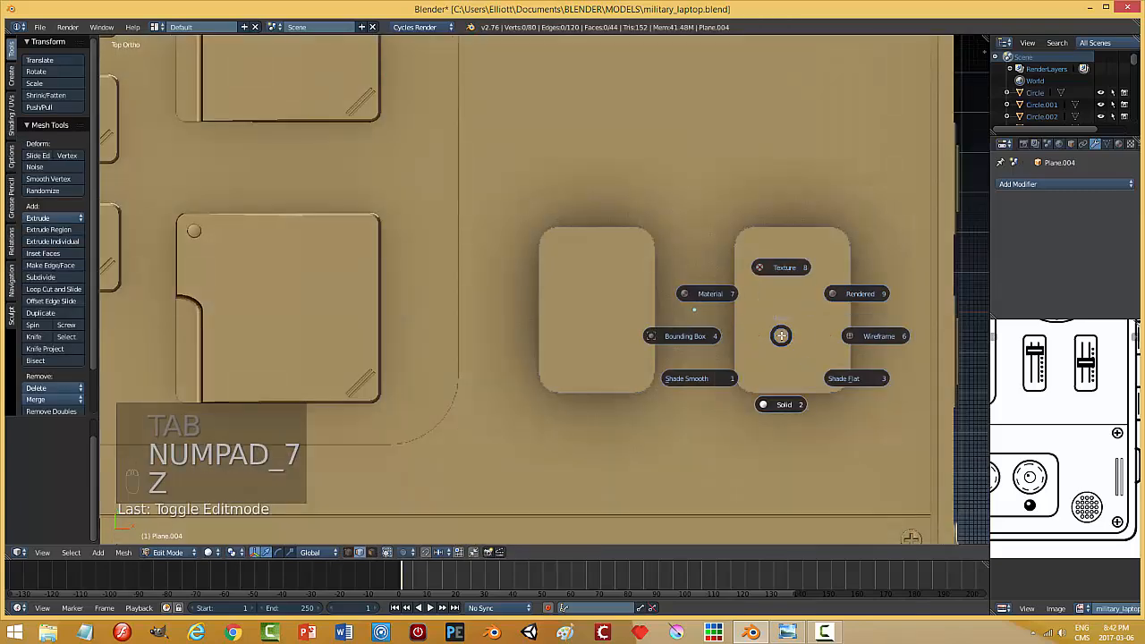
pyautogui.click(838, 338)
pyautogui.press('b')
pyautogui.moveTo(720, 183); pyautogui.dragTo(886, 438)
pyautogui.press('x')
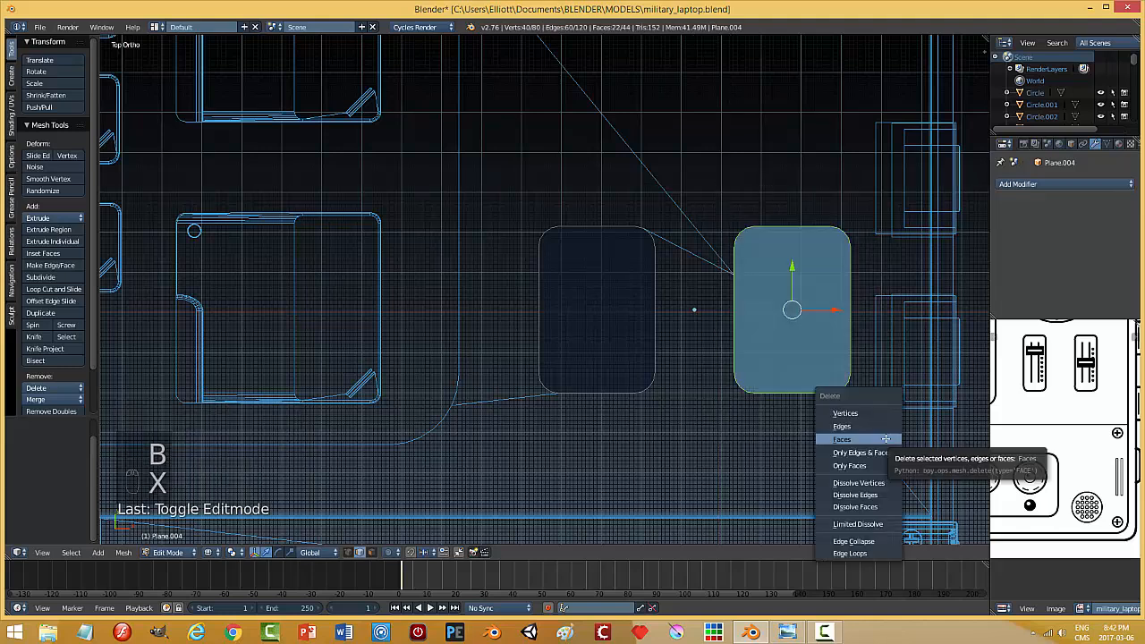
pyautogui.click(842, 442)
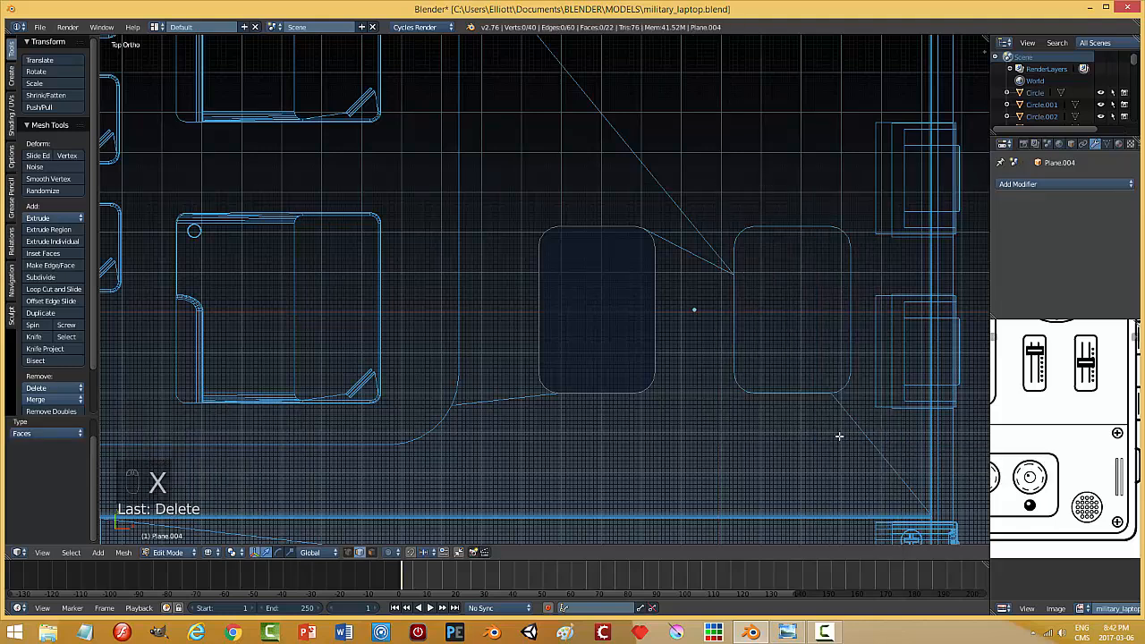
pyautogui.press('b')
pyautogui.moveTo(694, 165); pyautogui.dragTo(912, 480)
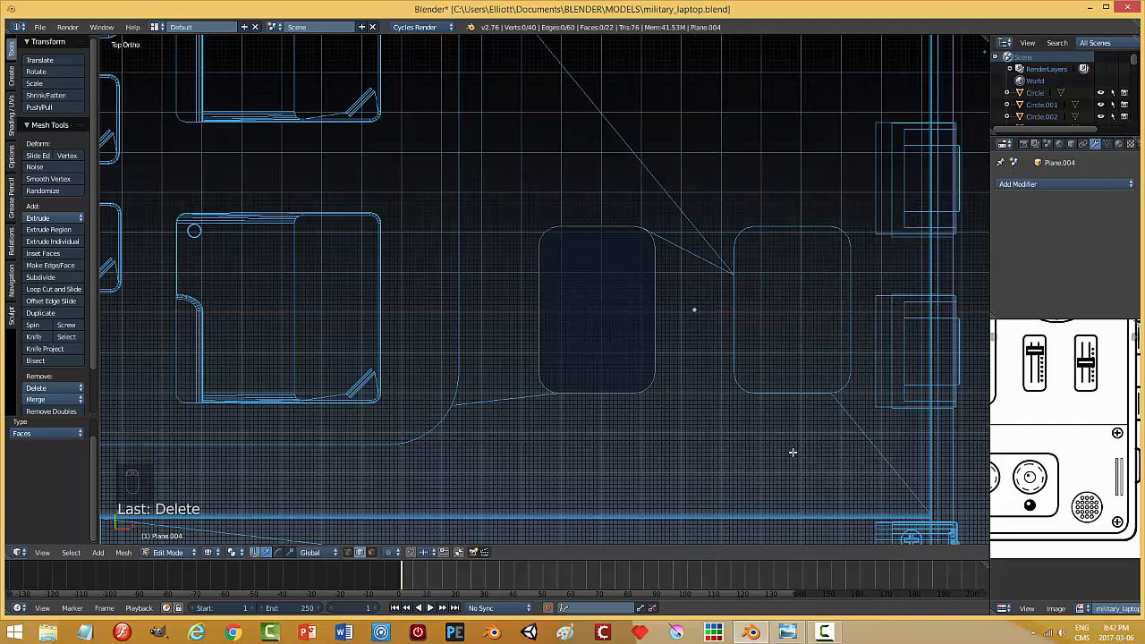
# - Return to Object Mode with solid shading and set the remaining block's origin to its geometry
pyautogui.press('Tab')
pyautogui.click(698, 453)
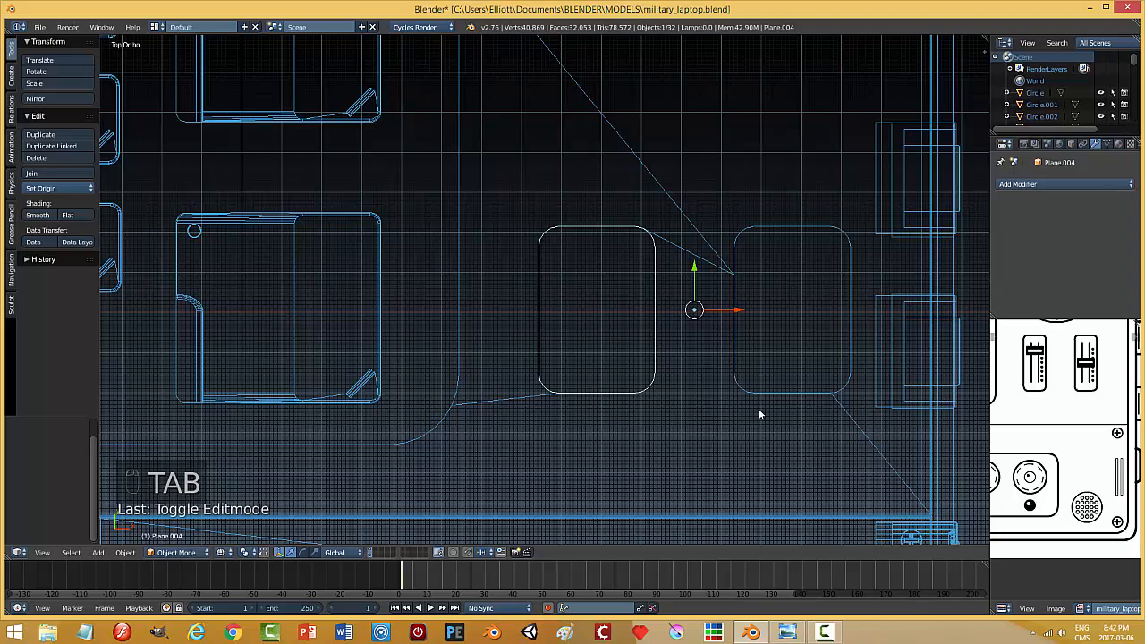
pyautogui.press('z')
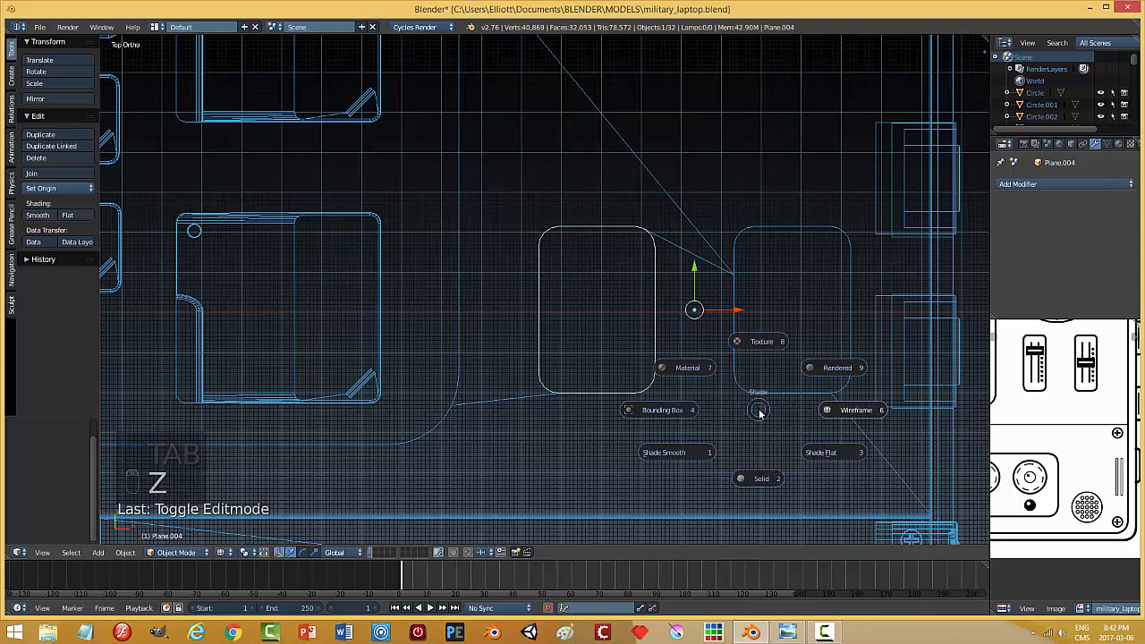
pyautogui.click(760, 478)
pyautogui.moveTo(749, 445); pyautogui.dragTo(746, 381, button='middle')
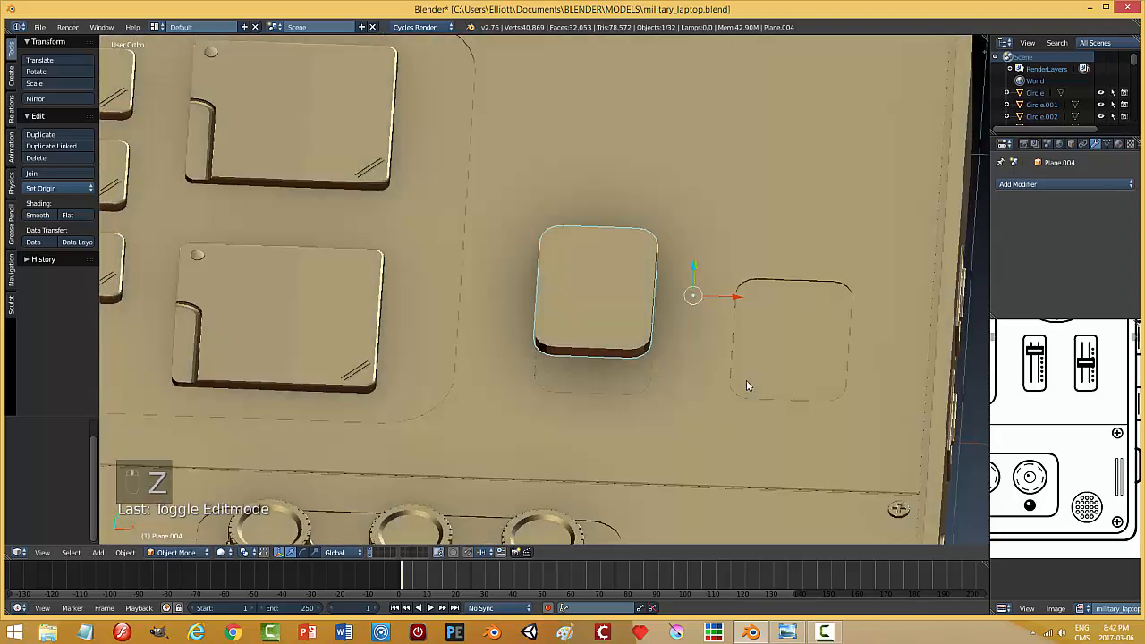
pyautogui.rightClick(457, 284)
pyautogui.rightClick(580, 285)
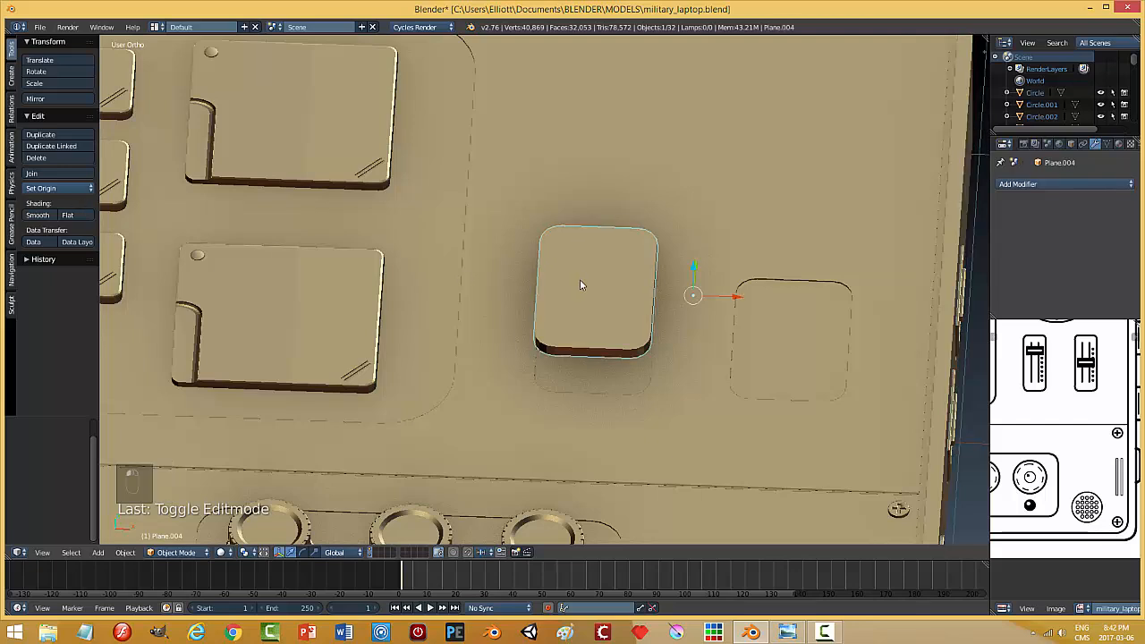
pyautogui.click(85, 189)
pyautogui.click(80, 219)
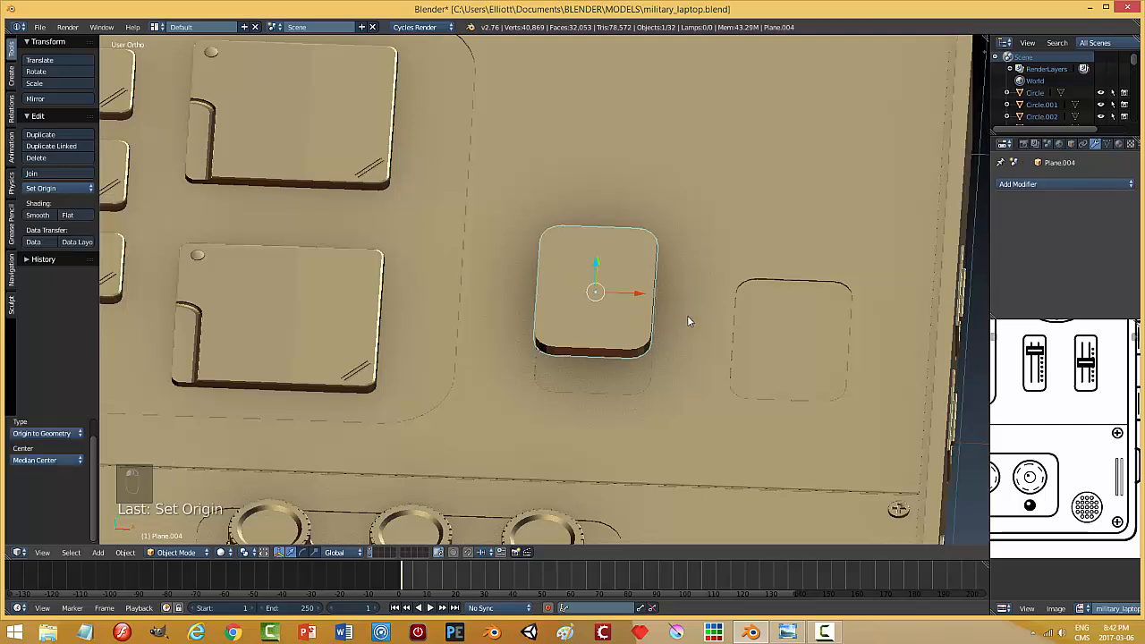
# - Scale the remaining block to about 0.273 along X and 0.797 along Y to form a narrow bar
pyautogui.press('s')
pyautogui.press('x')
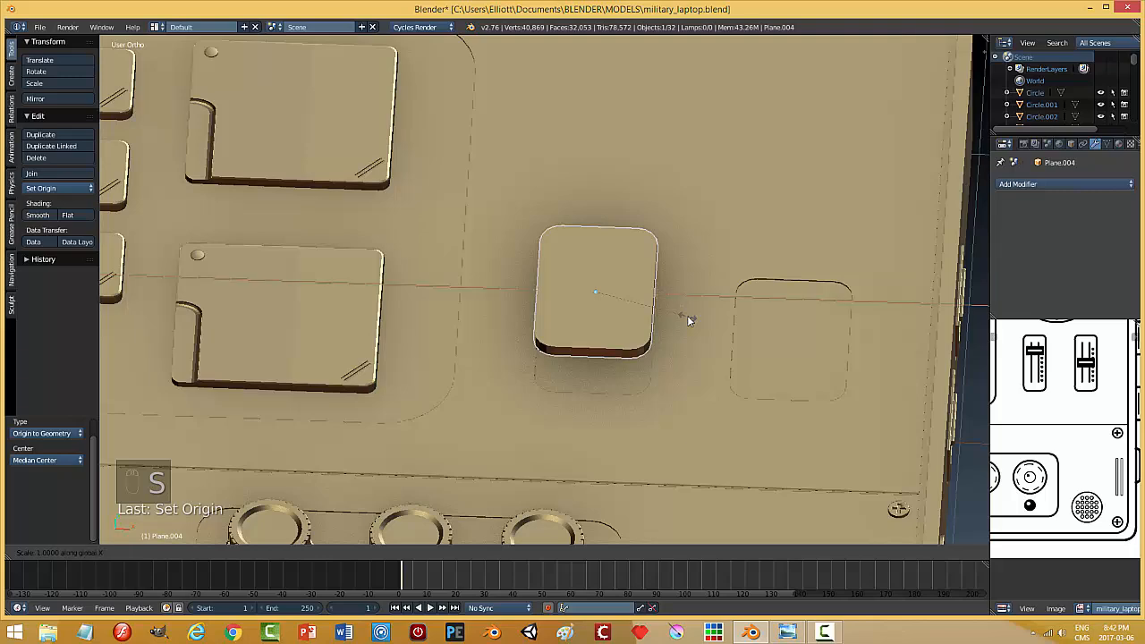
pyautogui.click(612, 318)
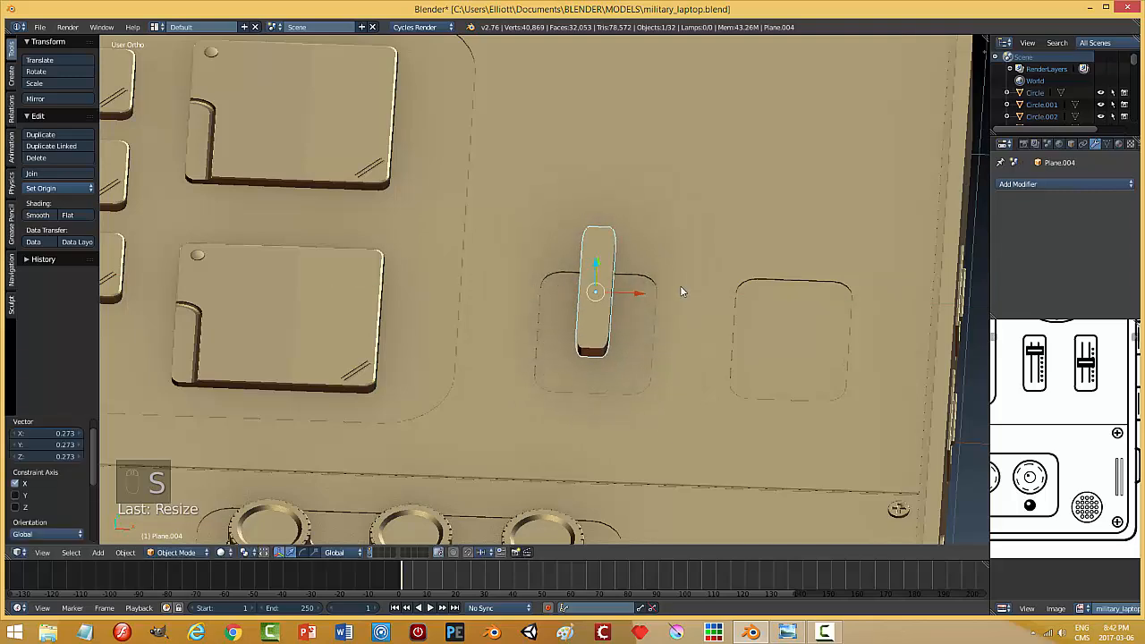
pyautogui.moveTo(680, 287); pyautogui.dragTo(642, 313, button='middle')
pyautogui.press('s')
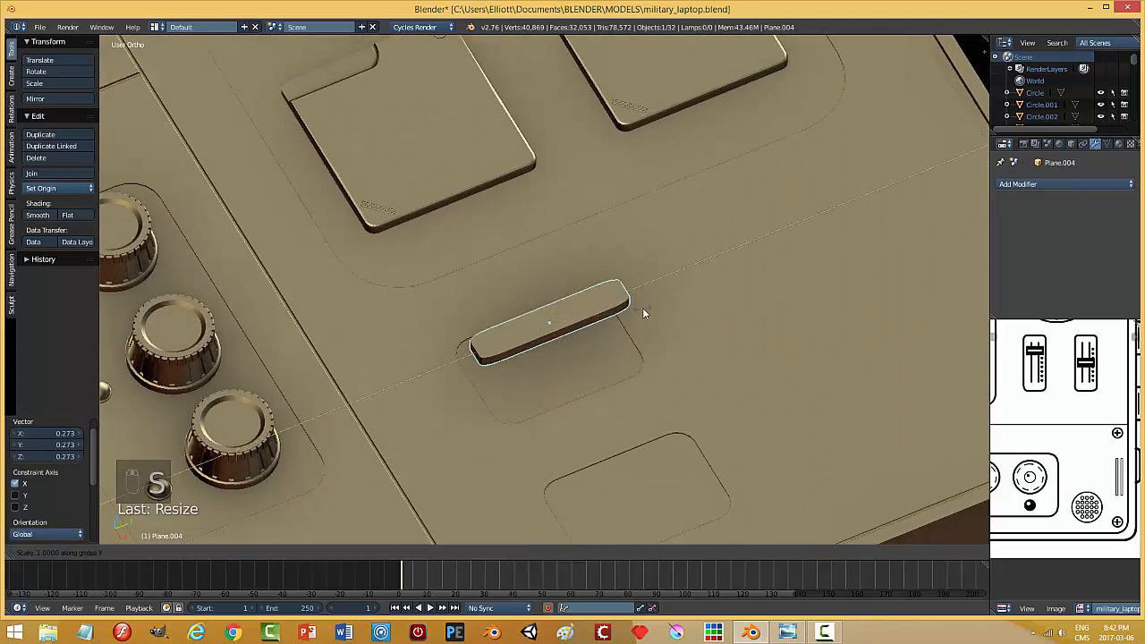
pyautogui.press('y')
pyautogui.click(625, 314)
# - Lower the narrow bar about 0.149 along Z into the inner recess, and sink it slightly further
pyautogui.press('g')
pyautogui.press('z')
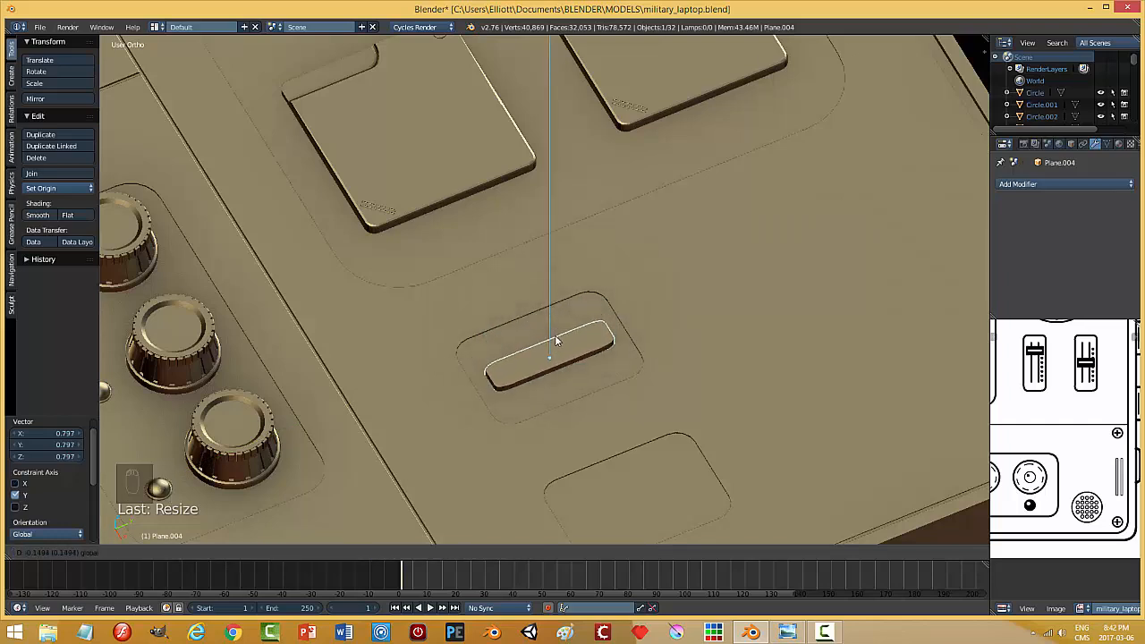
pyautogui.click(555, 341)
pyautogui.moveTo(566, 357); pyautogui.dragTo(658, 328, button='middle')
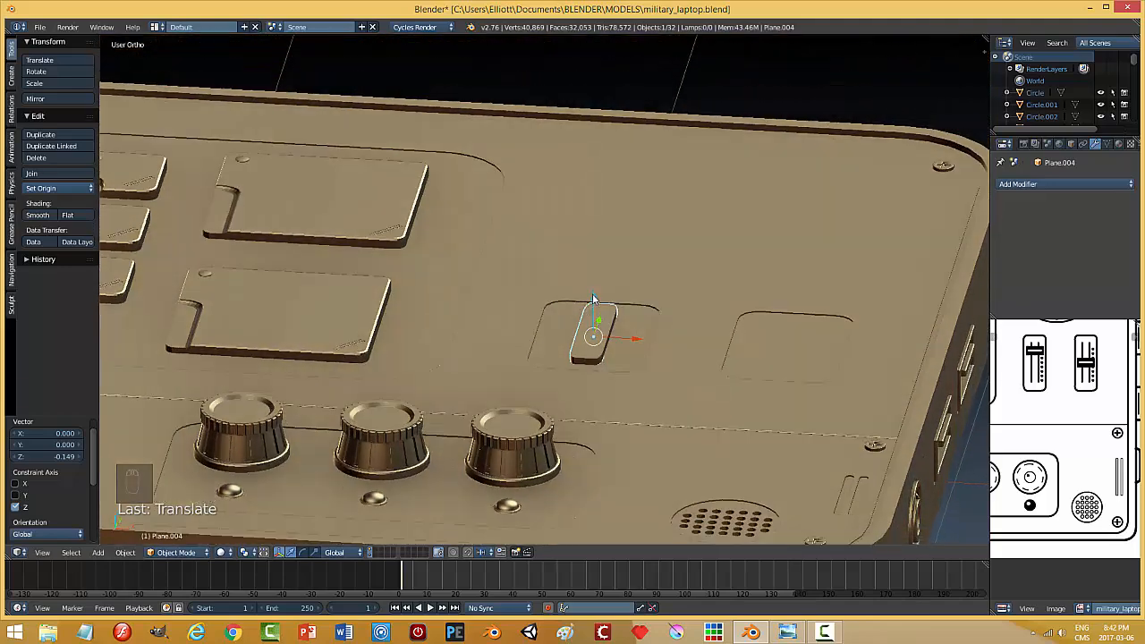
pyautogui.press('g')
pyautogui.press('z')
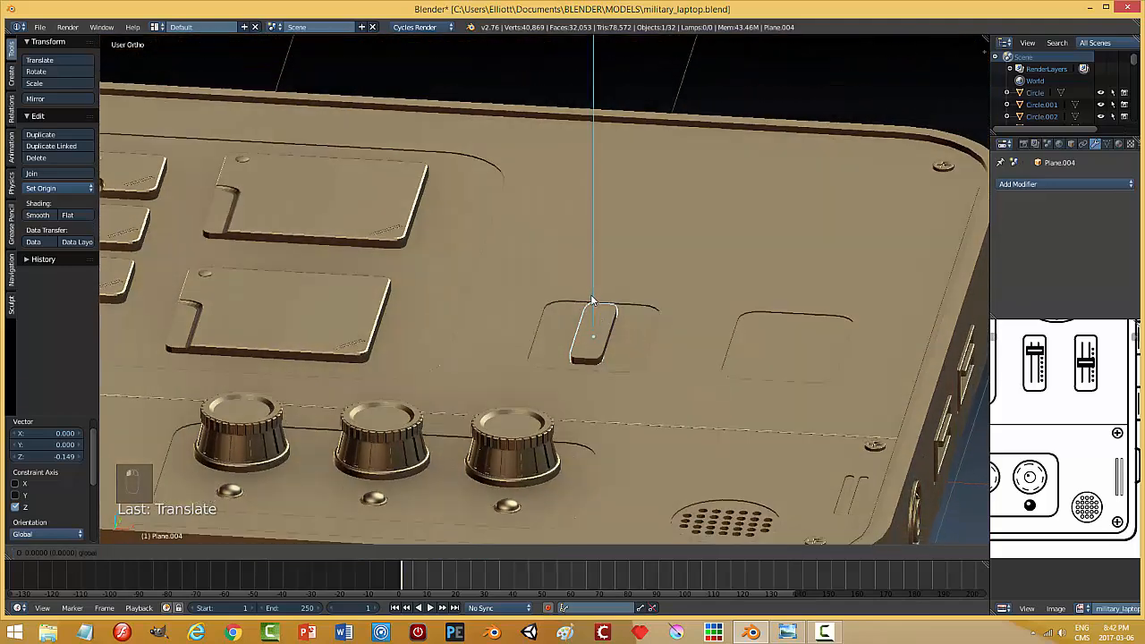
pyautogui.click(594, 303)
# - Duplicate the narrow bar and, from the top view, move the copy about 0.498 along X into the outer recess
pyautogui.hotkey('shift', 'd')
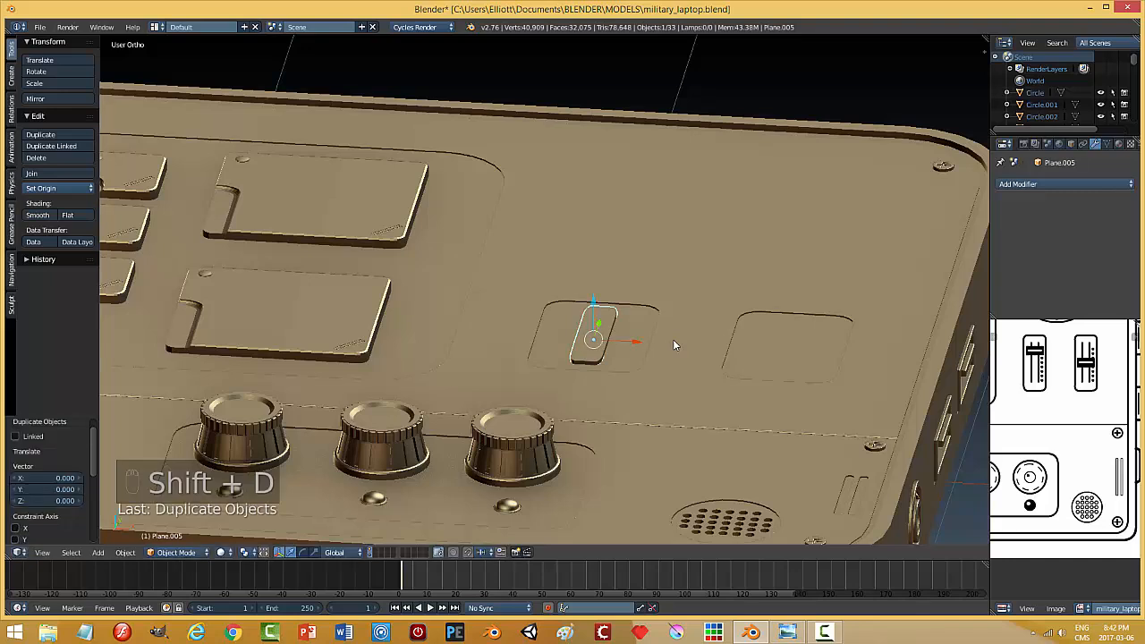
pyautogui.press('KP_7')
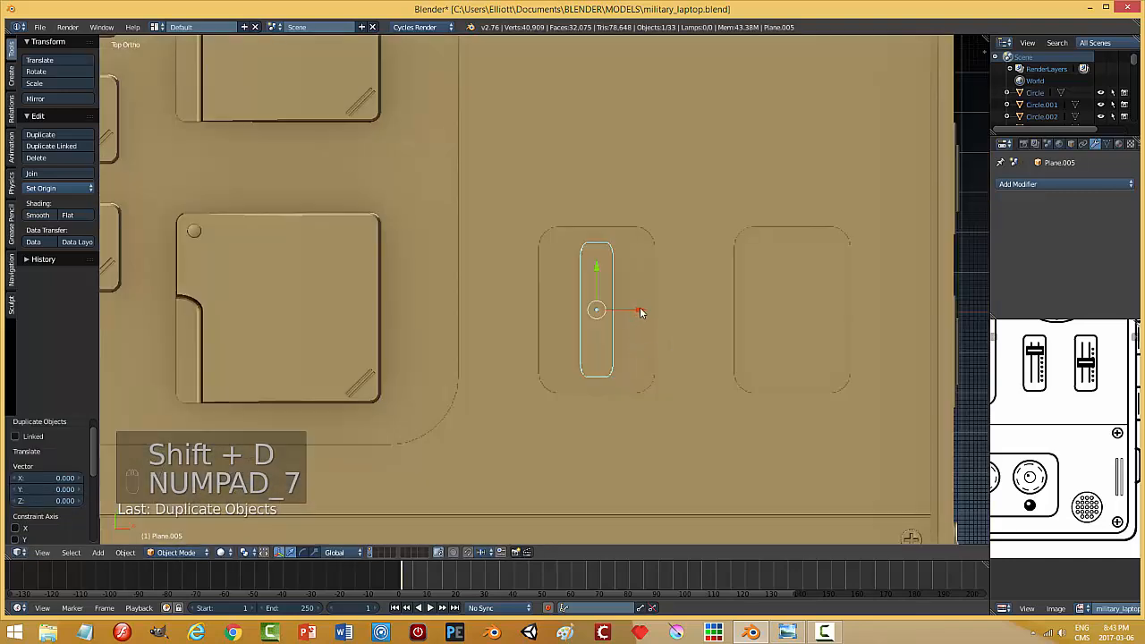
pyautogui.moveTo(640, 309); pyautogui.dragTo(839, 304)
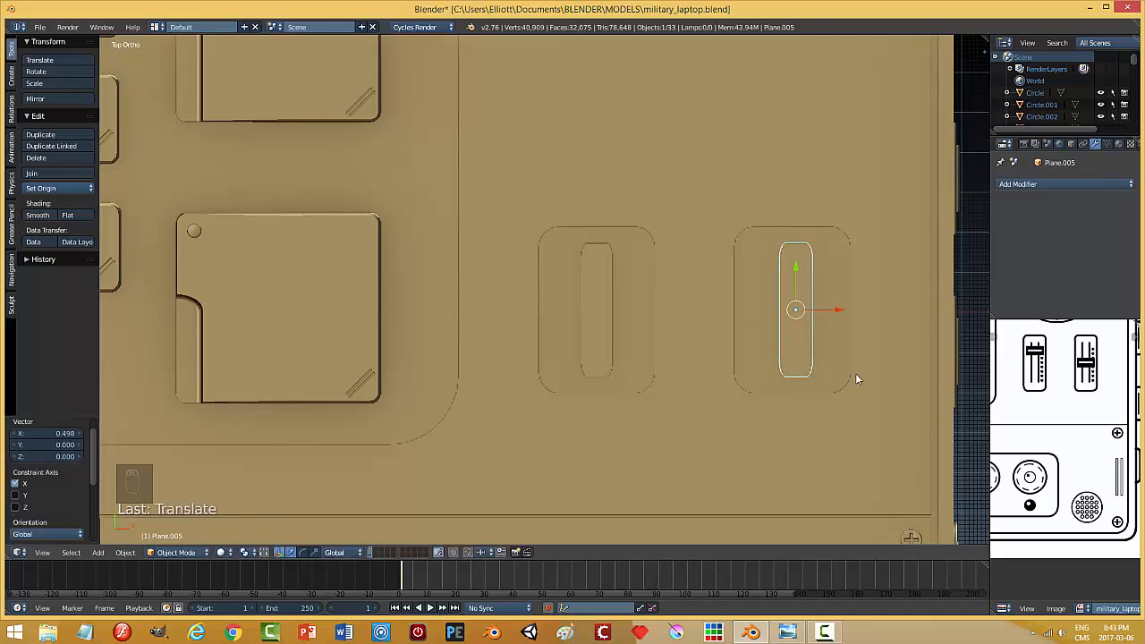
# - Join the two narrow bars into one object and apply its scale
pyautogui.moveTo(856, 379); pyautogui.dragTo(852, 288, button='middle')
pyautogui.keyDown('shift'); pyautogui.rightClick(600, 341); pyautogui.keyUp('shift')
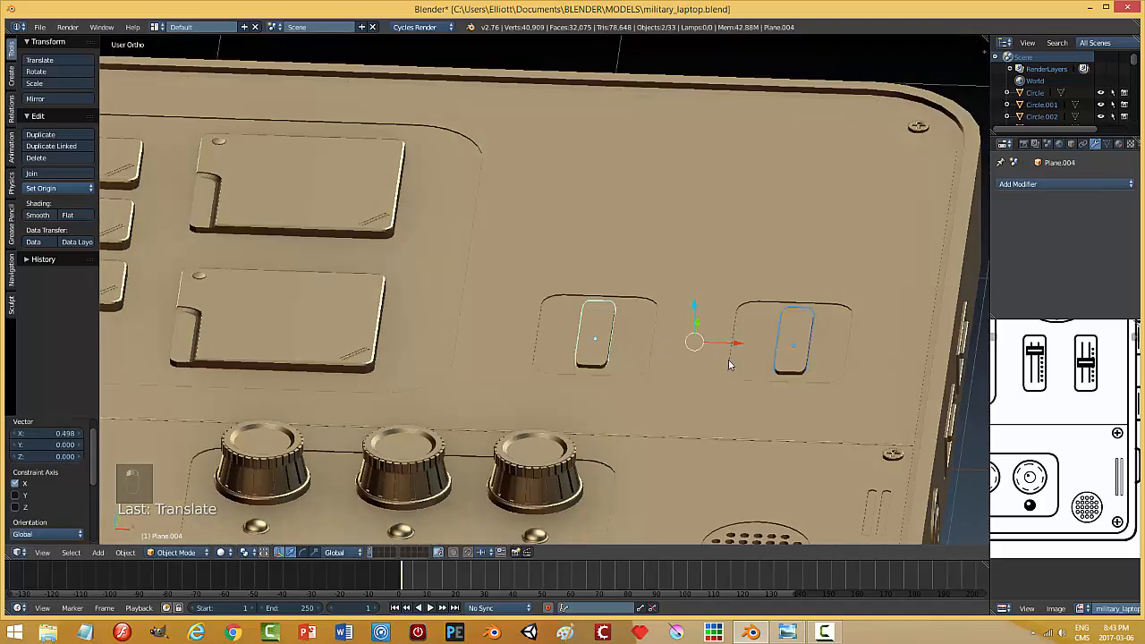
pyautogui.hotkey('ctrl', 'j')
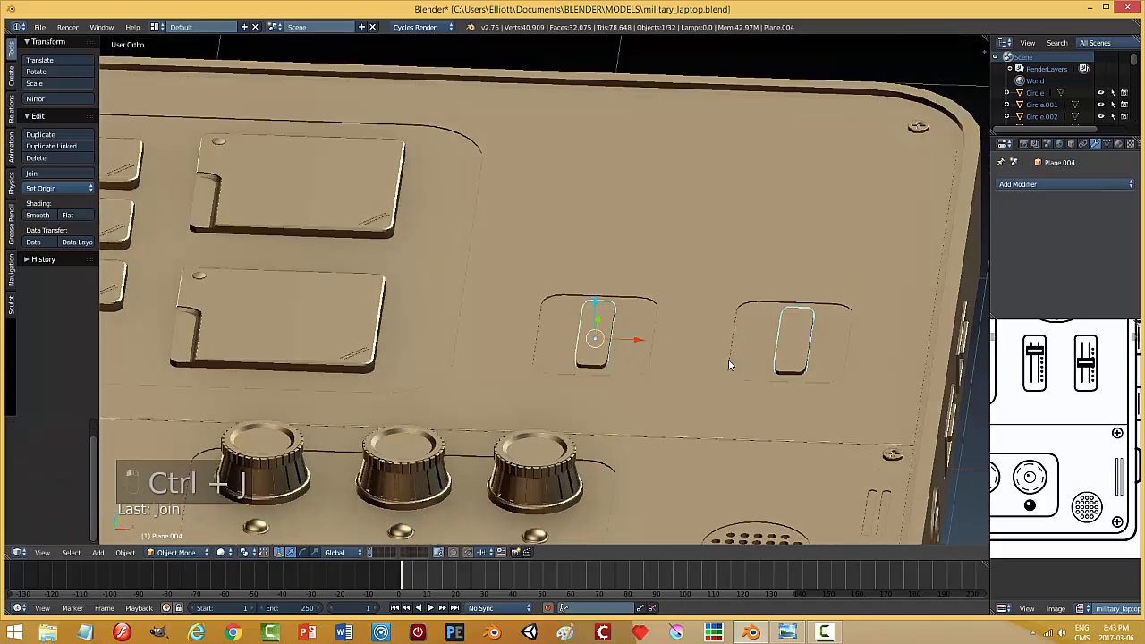
pyautogui.click(123, 553)
pyautogui.moveTo(147, 462)
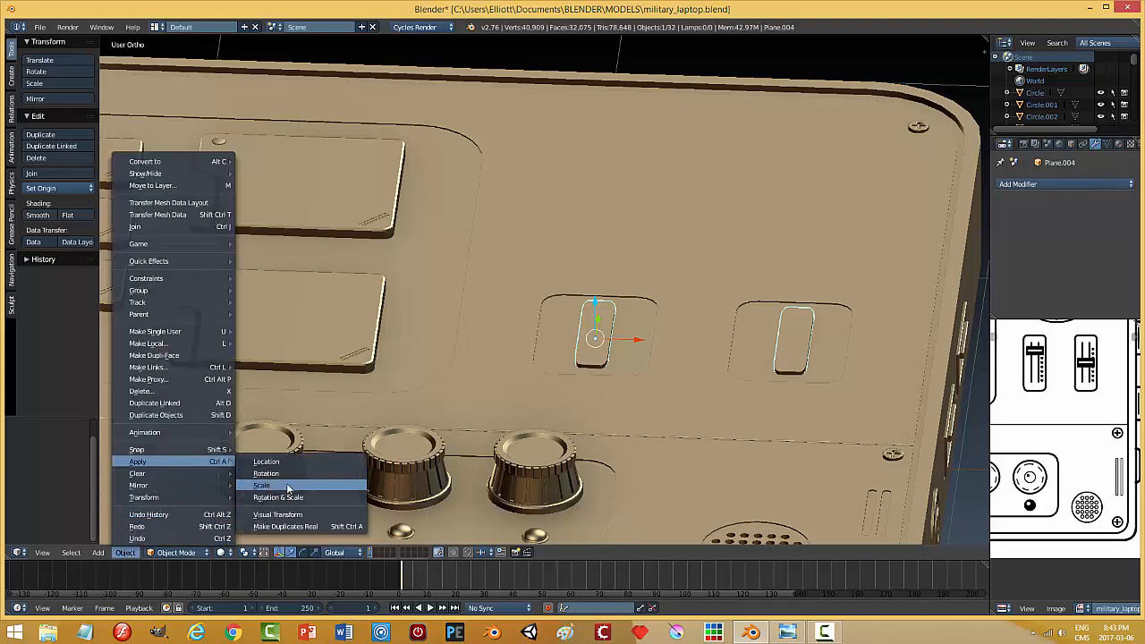
pyautogui.click(288, 486)
pyautogui.rightClick(827, 358)
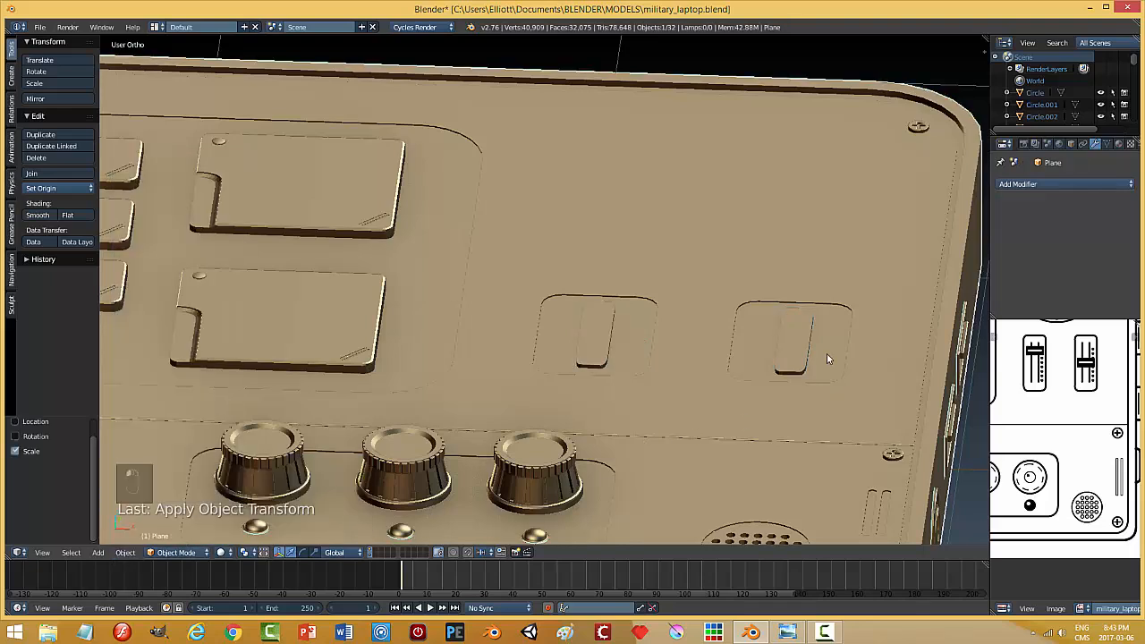
# - Cut the two narrow slots into the top panel with a Difference Boolean using the joined bars, and apply the modifier
pyautogui.click(1031, 184)
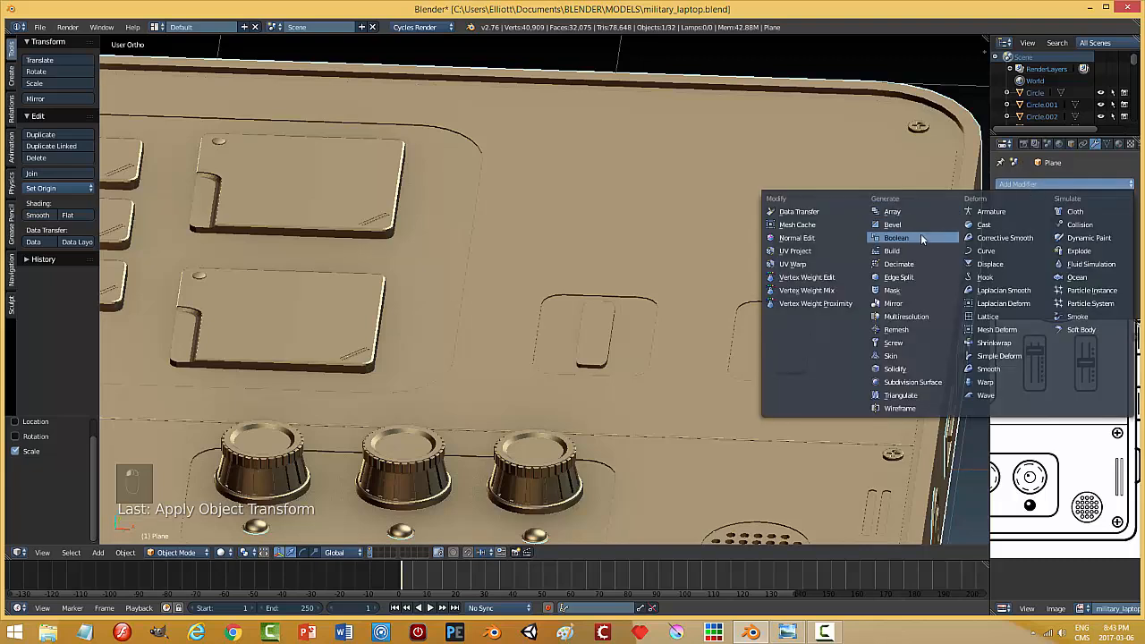
pyautogui.click(903, 233)
pyautogui.click(1013, 254)
pyautogui.click(1017, 213)
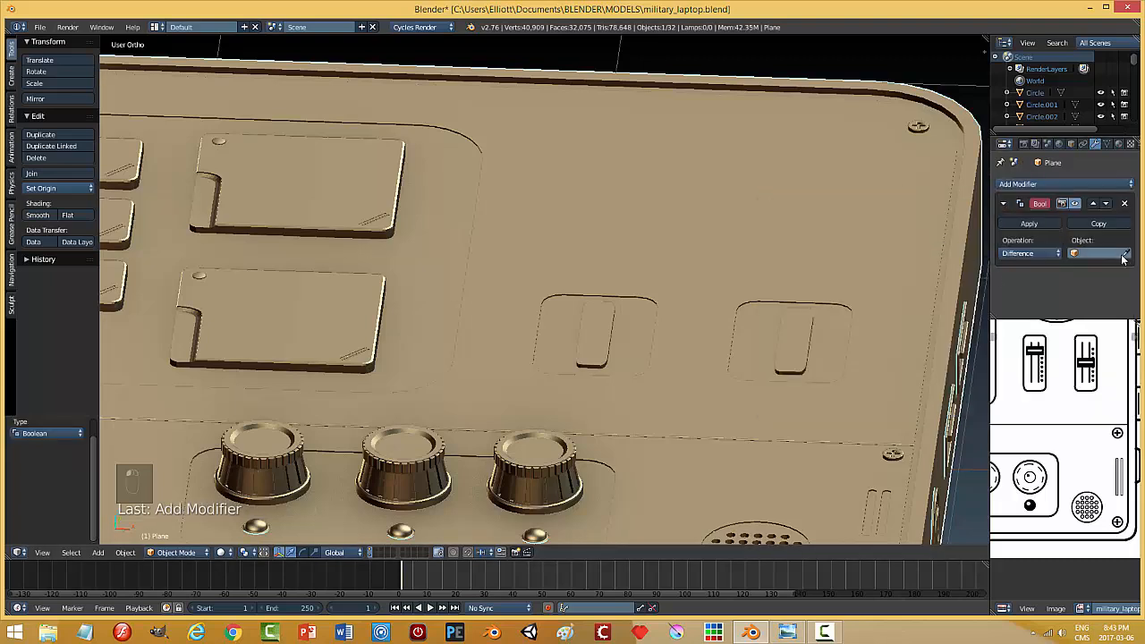
pyautogui.click(913, 305)
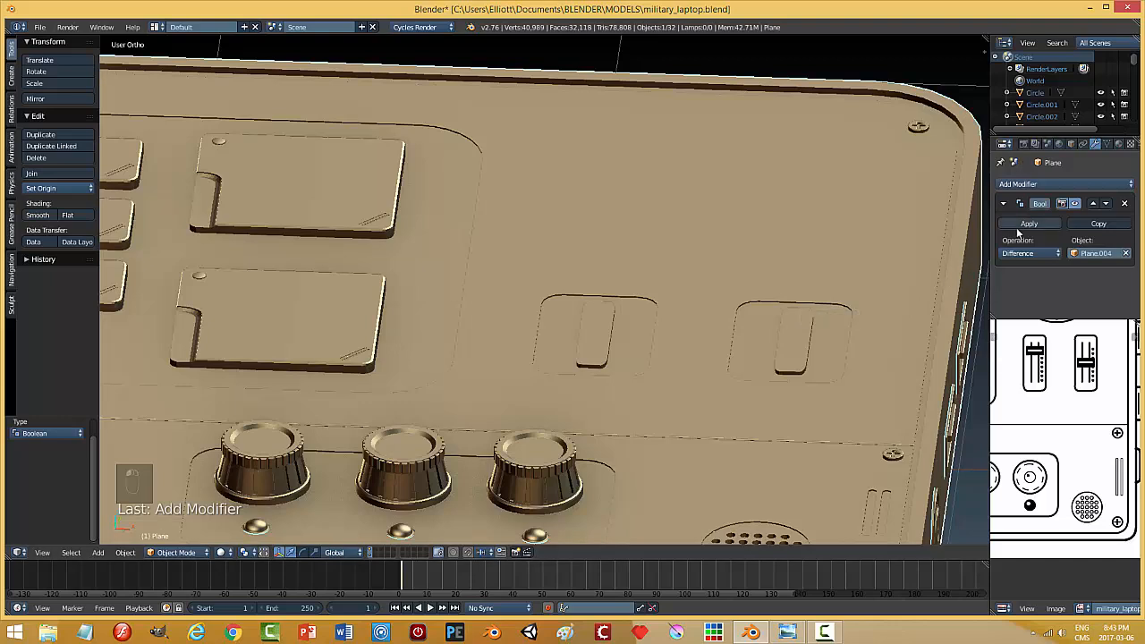
pyautogui.click(1028, 224)
# - Raise the joined cutter bars about 0.224 along Z to expose the slots, and delete the bars
pyautogui.rightClick(796, 345)
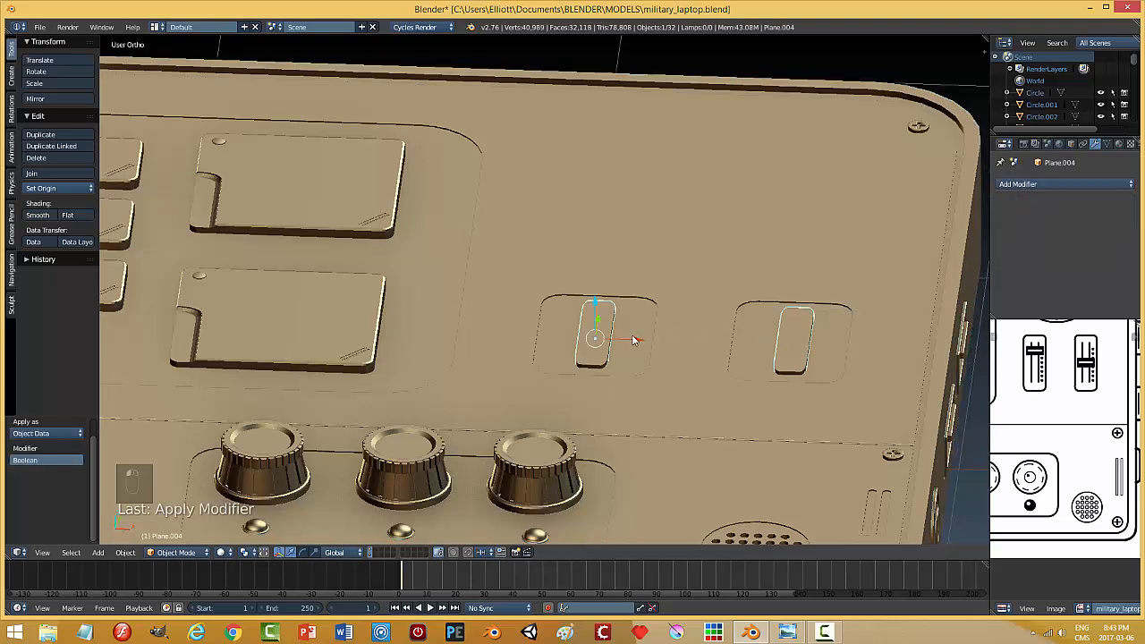
pyautogui.moveTo(598, 306); pyautogui.dragTo(598, 228)
pyautogui.moveTo(753, 318); pyautogui.dragTo(778, 339, button='middle')
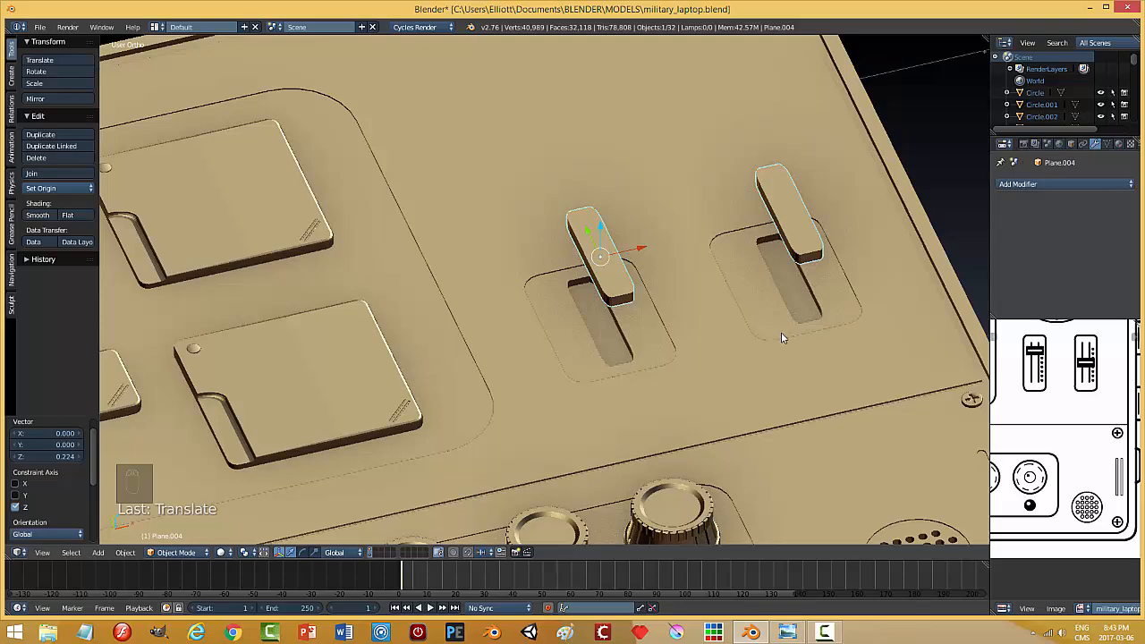
pyautogui.press('x')
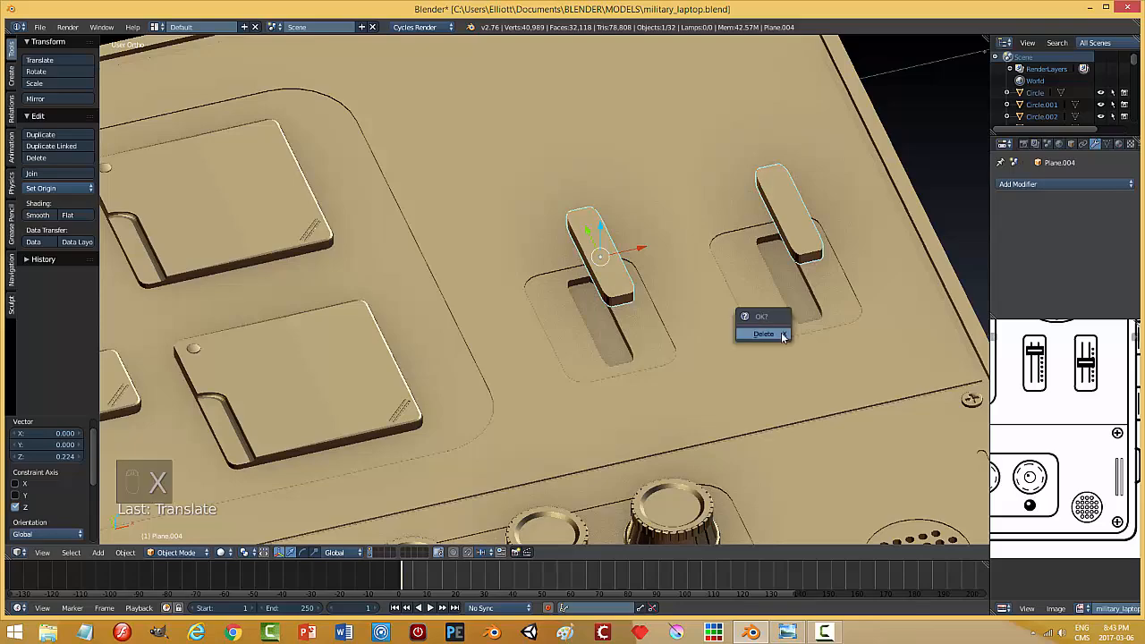
pyautogui.click(783, 335)
pyautogui.moveTo(742, 324); pyautogui.dragTo(703, 307, button='middle')
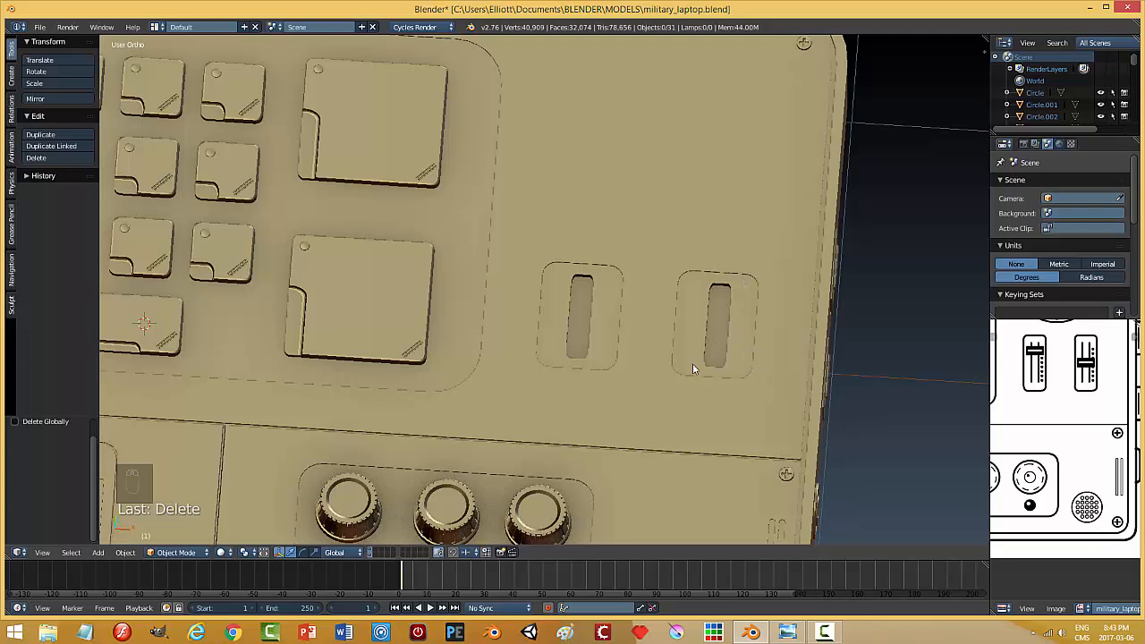
pyautogui.moveTo(693, 364)
pyautogui.mouseDown(button='middle')
pyautogui.moveTo(698, 329)
pyautogui.moveTo(637, 361)
pyautogui.moveTo(661, 334)
pyautogui.mouseUp(button='middle')
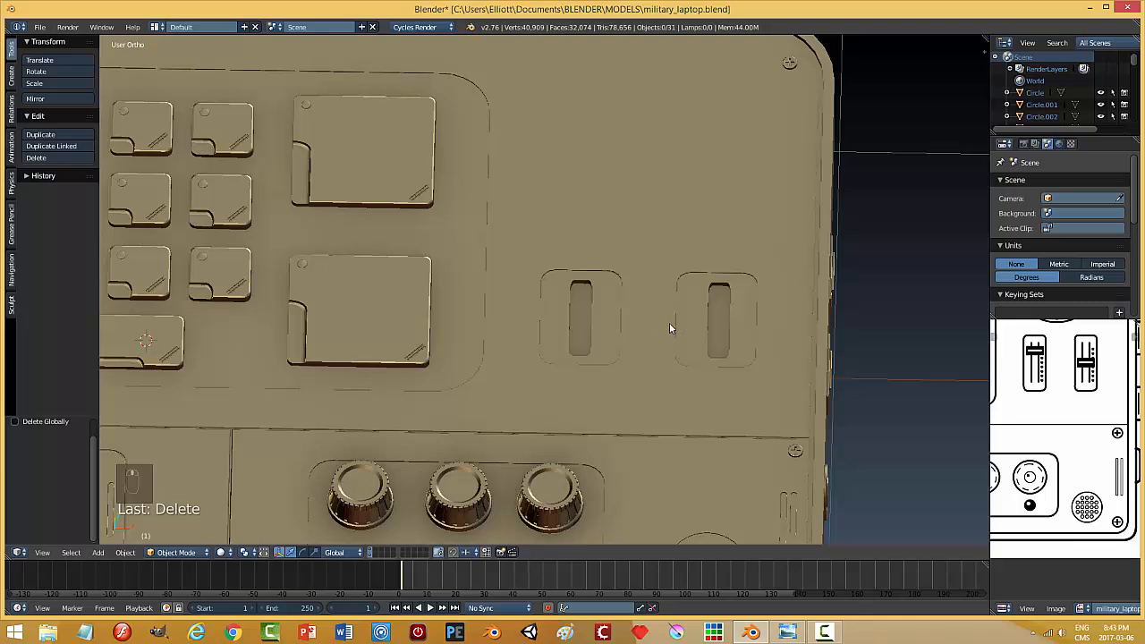
pyautogui.hotkey('shift', 'a')
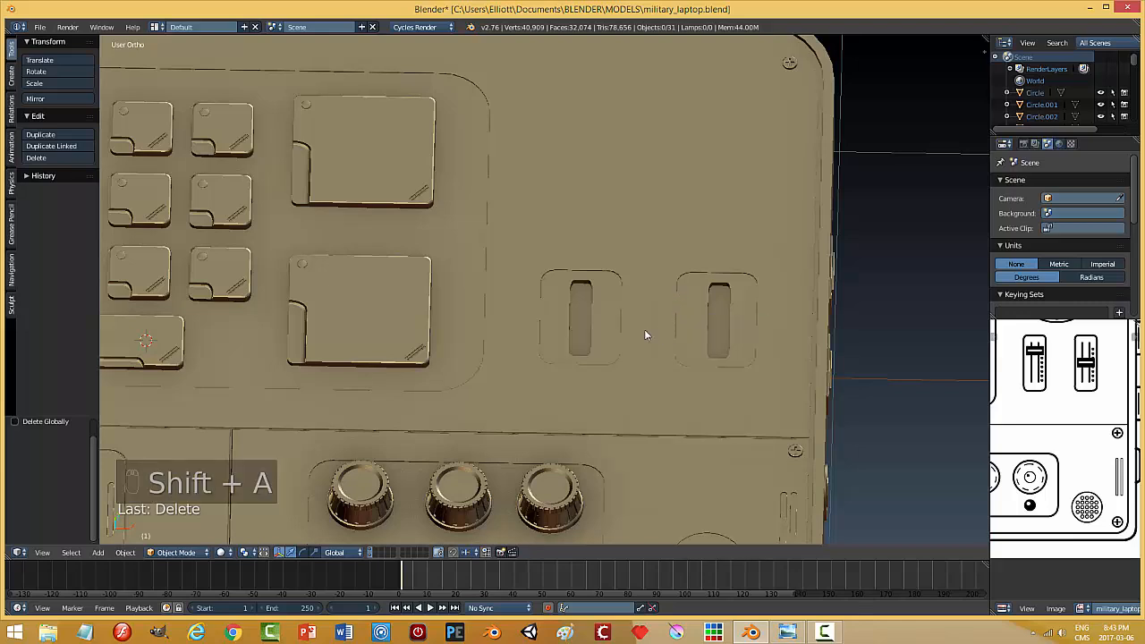
pyautogui.press('Tab')
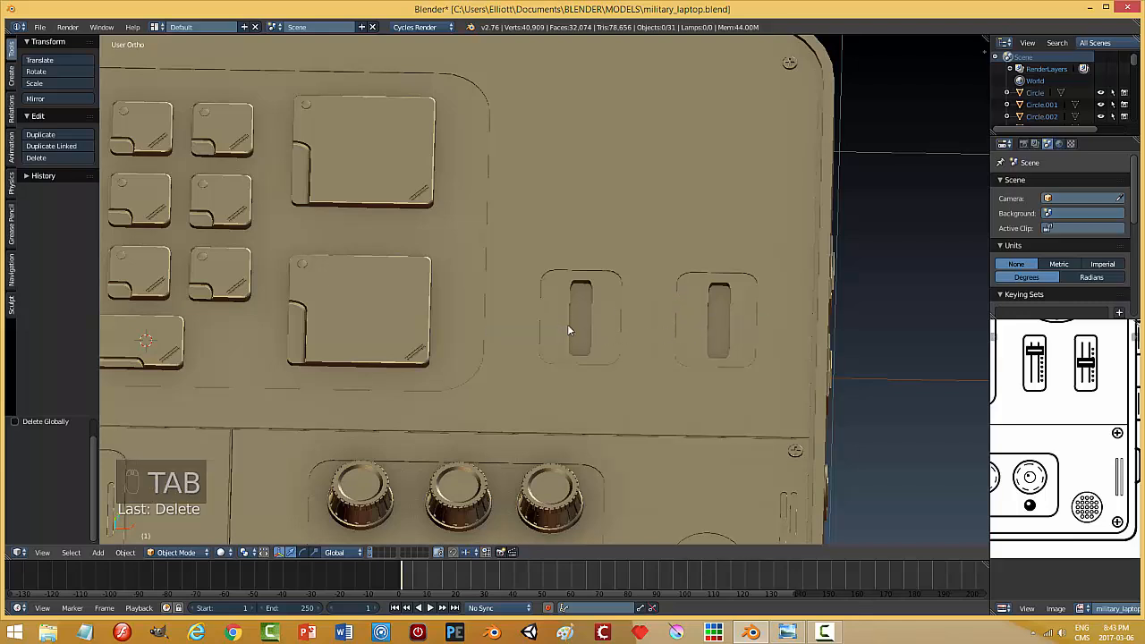
pyautogui.press('Tab')
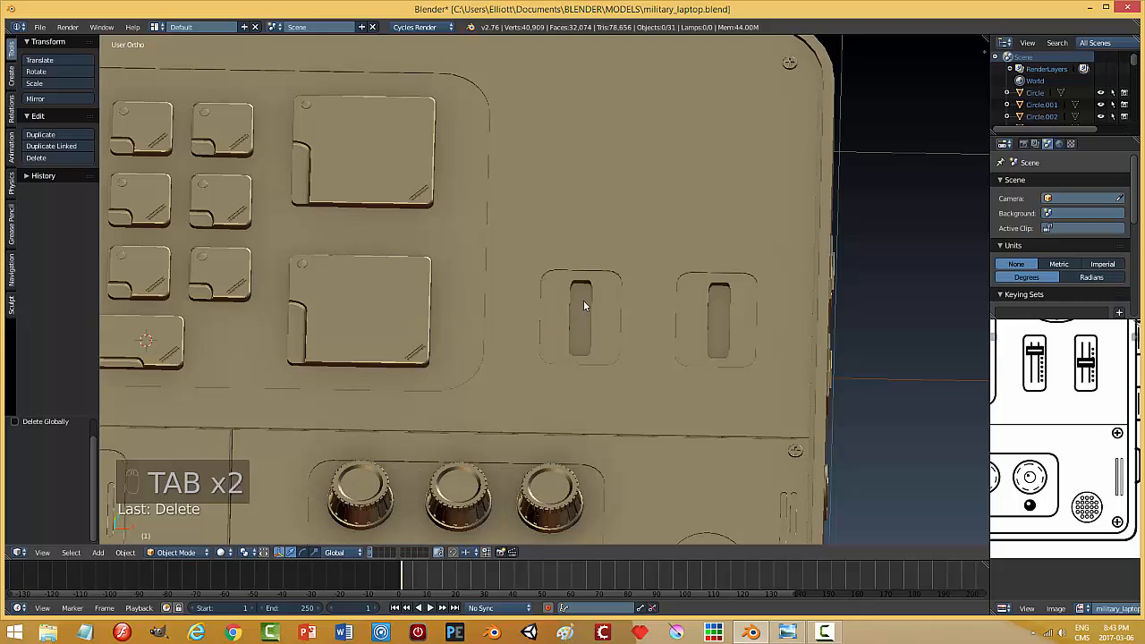
pyautogui.rightClick(586, 305)
pyautogui.moveTo(594, 323); pyautogui.dragTo(596, 305, button='middle')
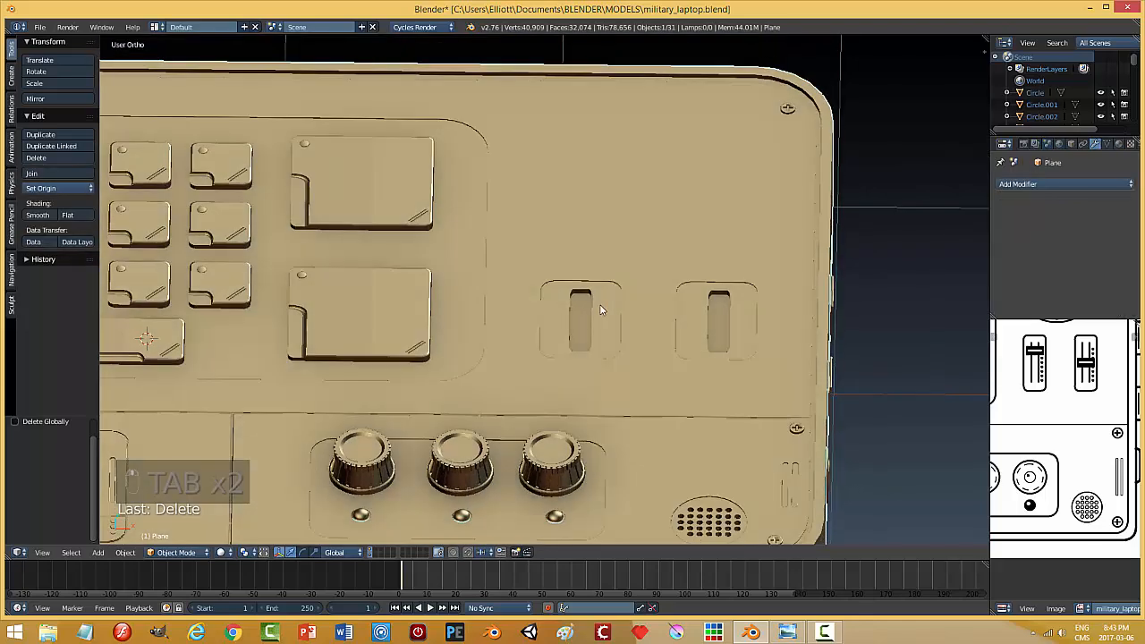
# - Add a cube and scale it uniformly to about 0.129
pyautogui.hotkey('shift', 'a')
pyautogui.moveTo(602, 309)
pyautogui.click(640, 318)
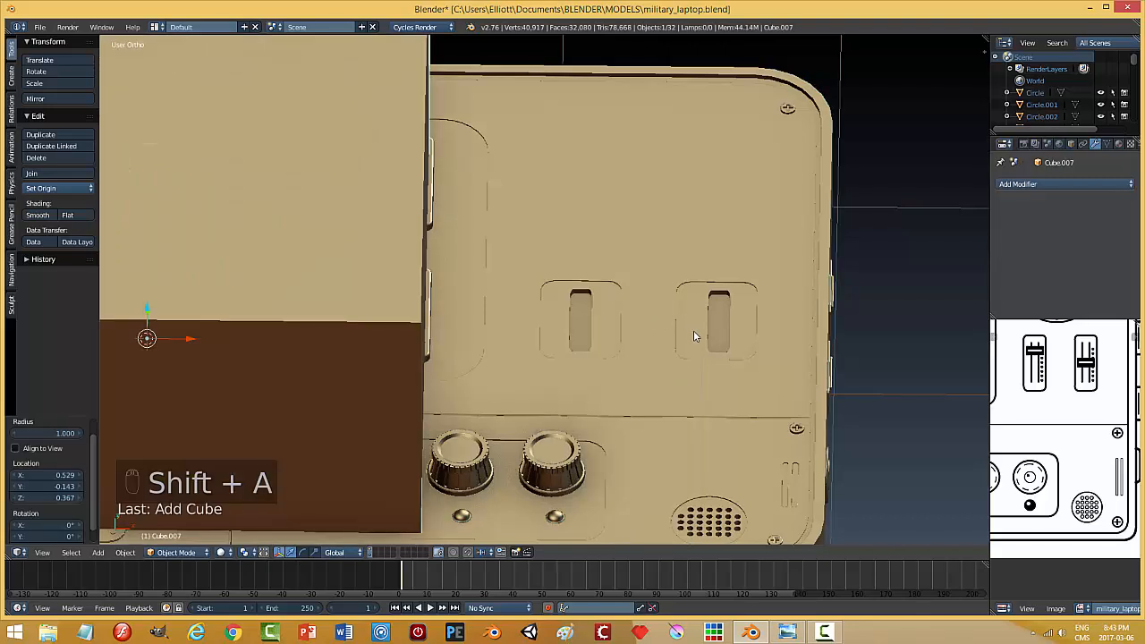
pyautogui.press('s')
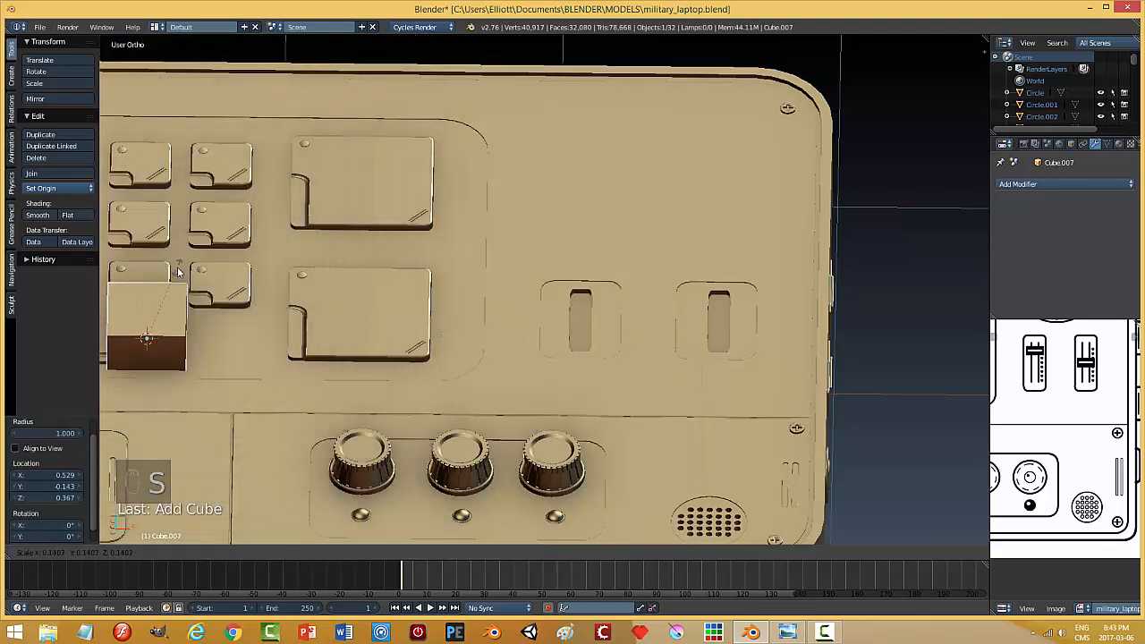
pyautogui.click(183, 283)
# - Move the cube about 1.625 along X and, from the top view, centre it over the inner slider recess
pyautogui.press('g')
pyautogui.press('x')
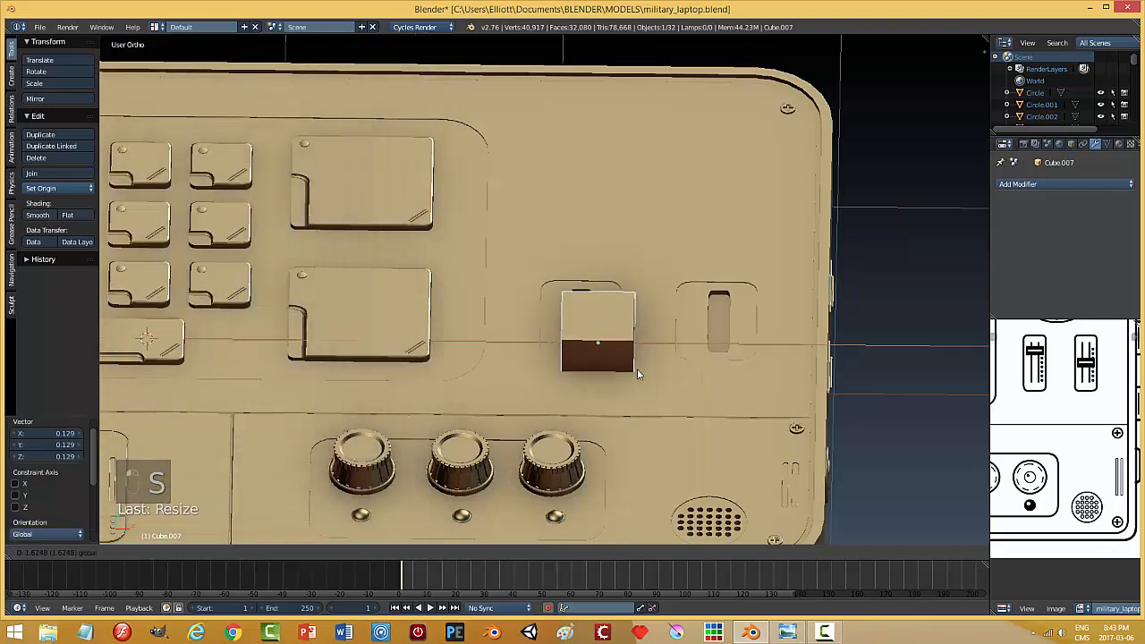
pyautogui.click(637, 369)
pyautogui.press('KP_7')
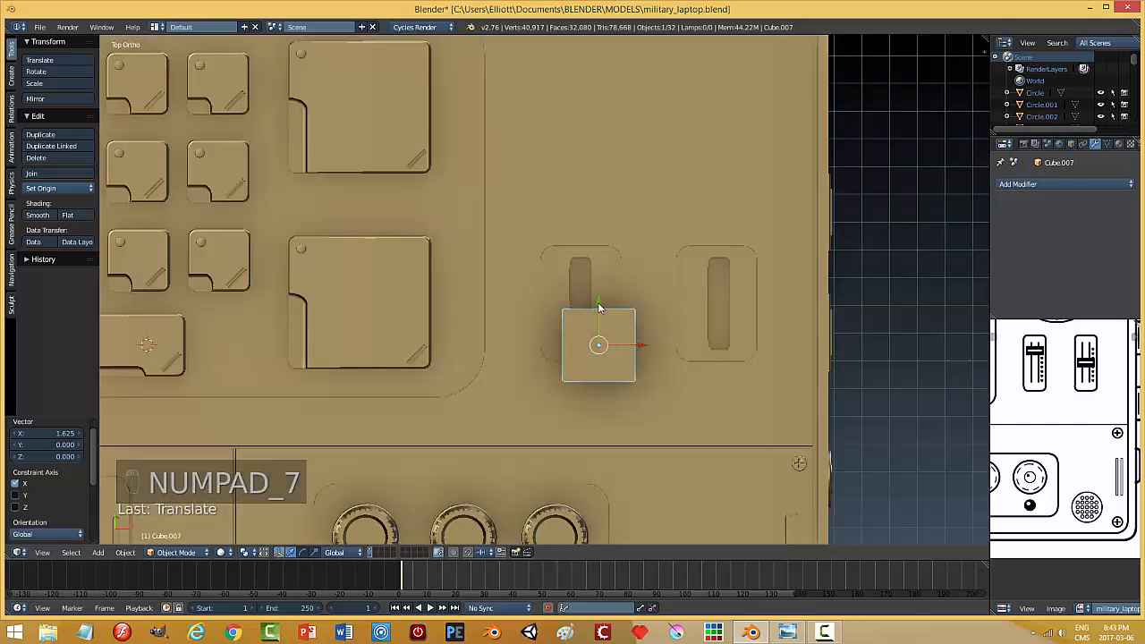
pyautogui.moveTo(600, 309); pyautogui.dragTo(626, 300)
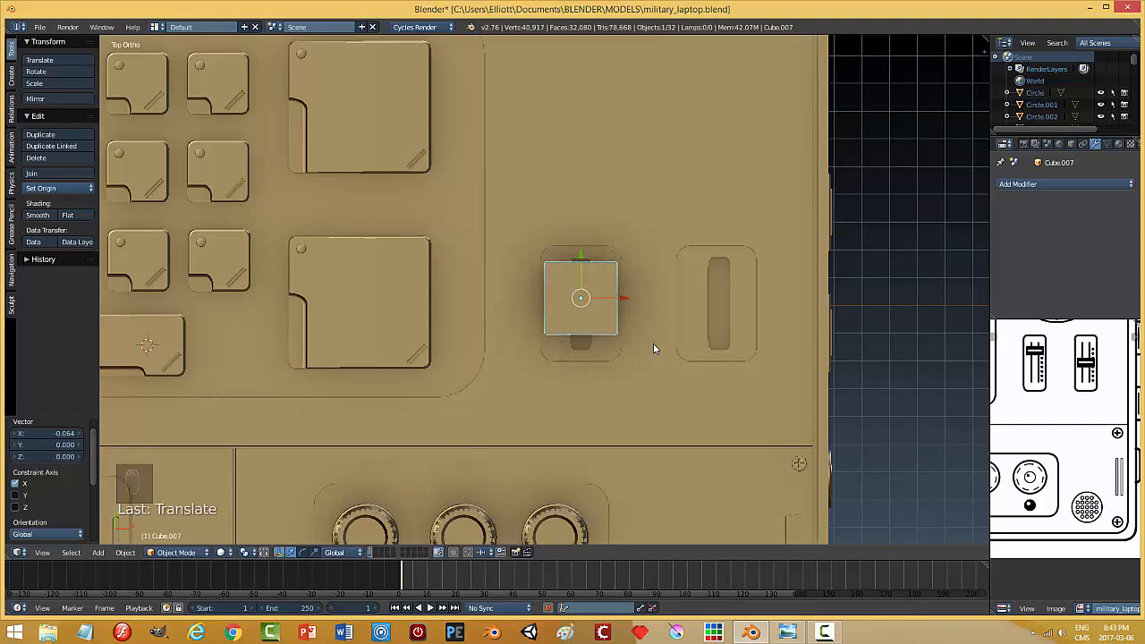
# - Scale the cube to about 0.230 along Y and flatten it along Z to form a crossbar over the slot
pyautogui.press('s')
pyautogui.press('y')
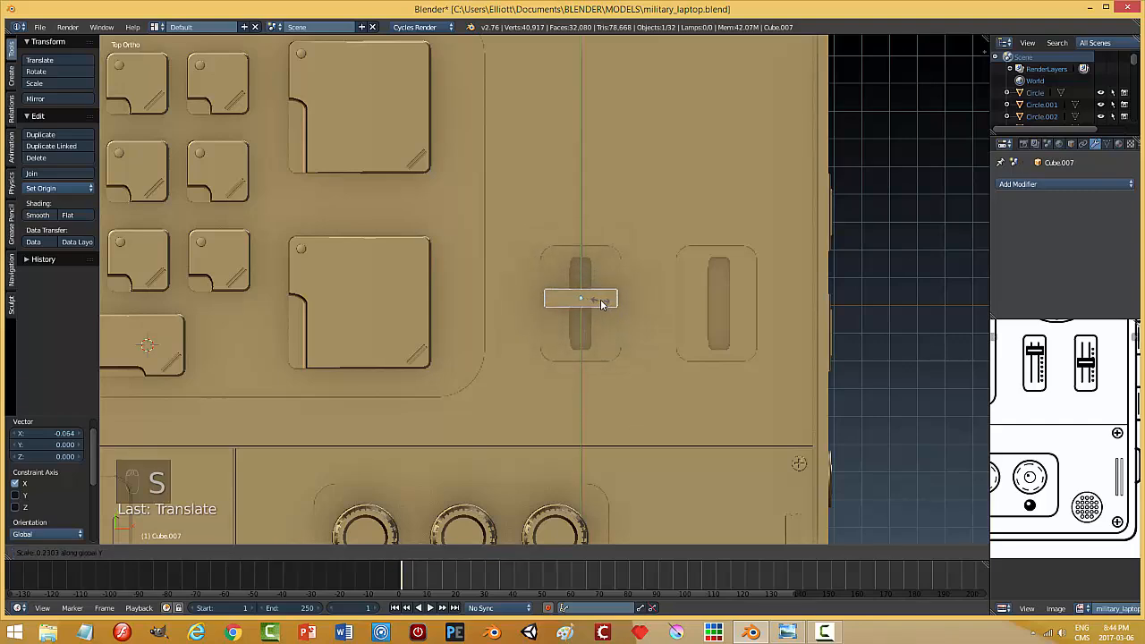
pyautogui.click(601, 305)
pyautogui.moveTo(603, 363); pyautogui.dragTo(658, 316, button='middle')
pyautogui.press('s')
pyautogui.press('z')
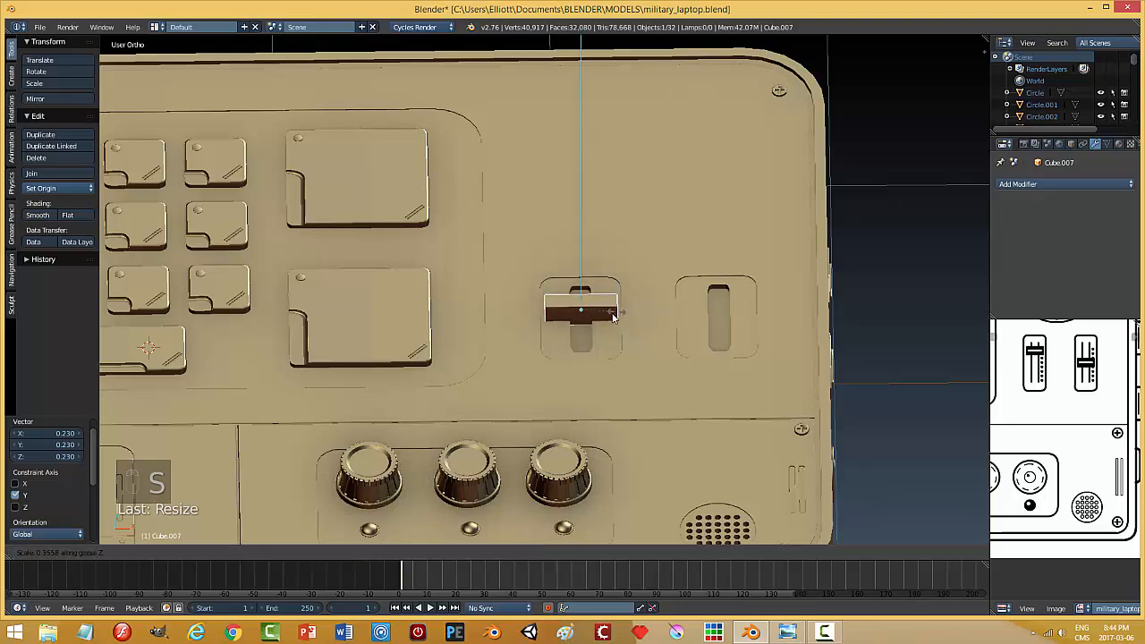
pyautogui.click(607, 315)
# - Raise the crossbar about 0.040 along Z and shift it about 0.047 along Y over the inner slot
pyautogui.moveTo(581, 281); pyautogui.dragTo(581, 271)
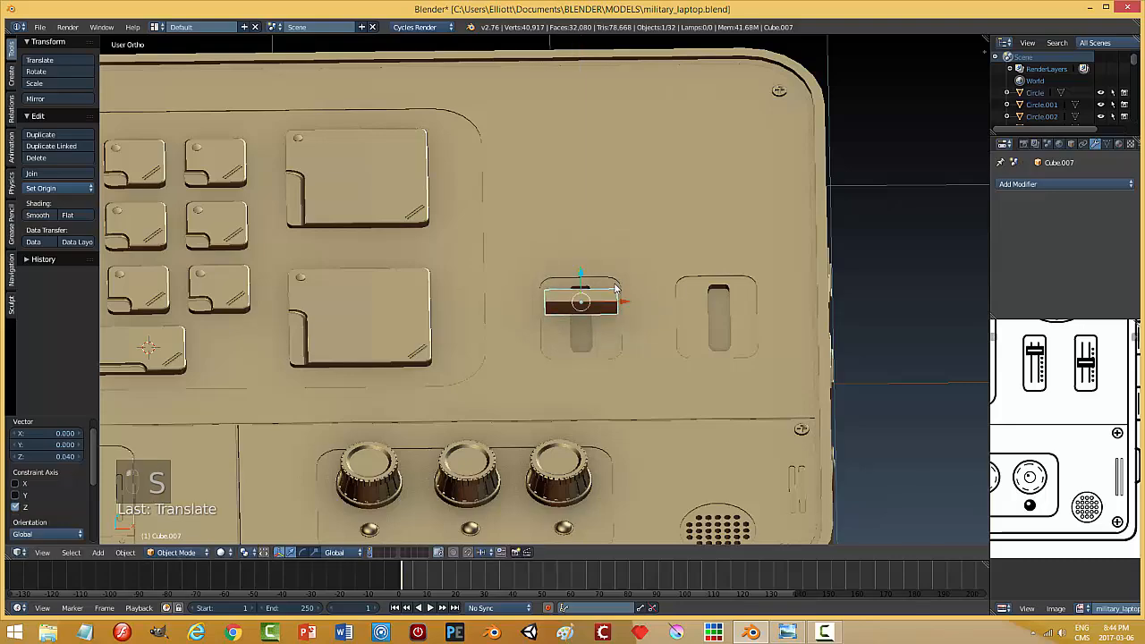
pyautogui.moveTo(674, 294); pyautogui.dragTo(614, 320, button='middle')
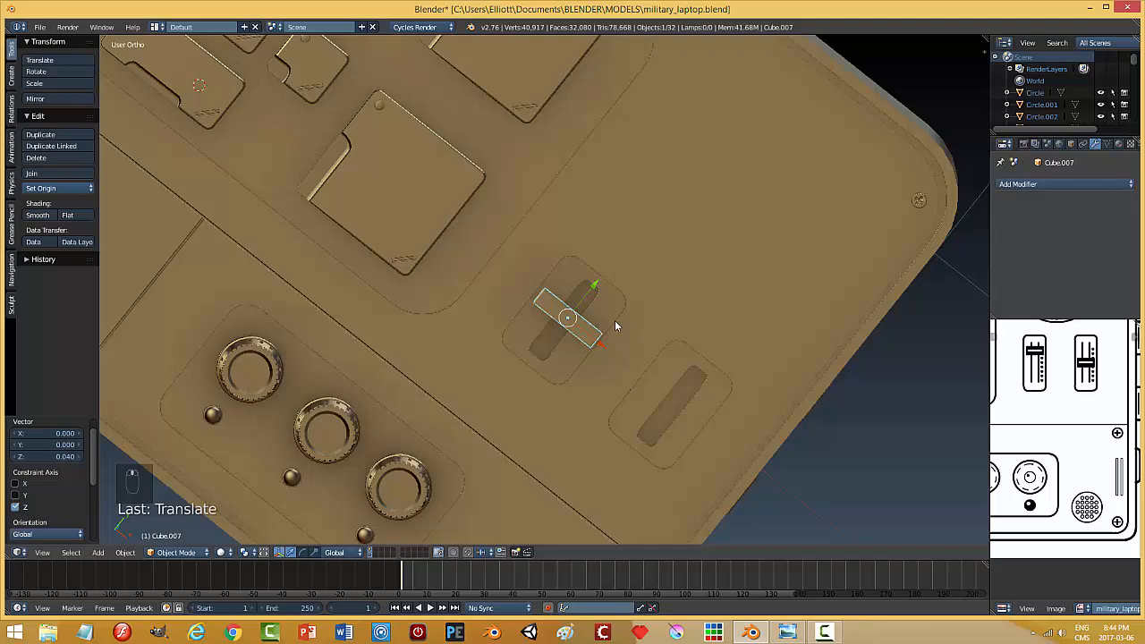
pyautogui.press('g')
pyautogui.press('z')
pyautogui.click(604, 272)
pyautogui.moveTo(604, 272); pyautogui.dragTo(686, 262, button='middle')
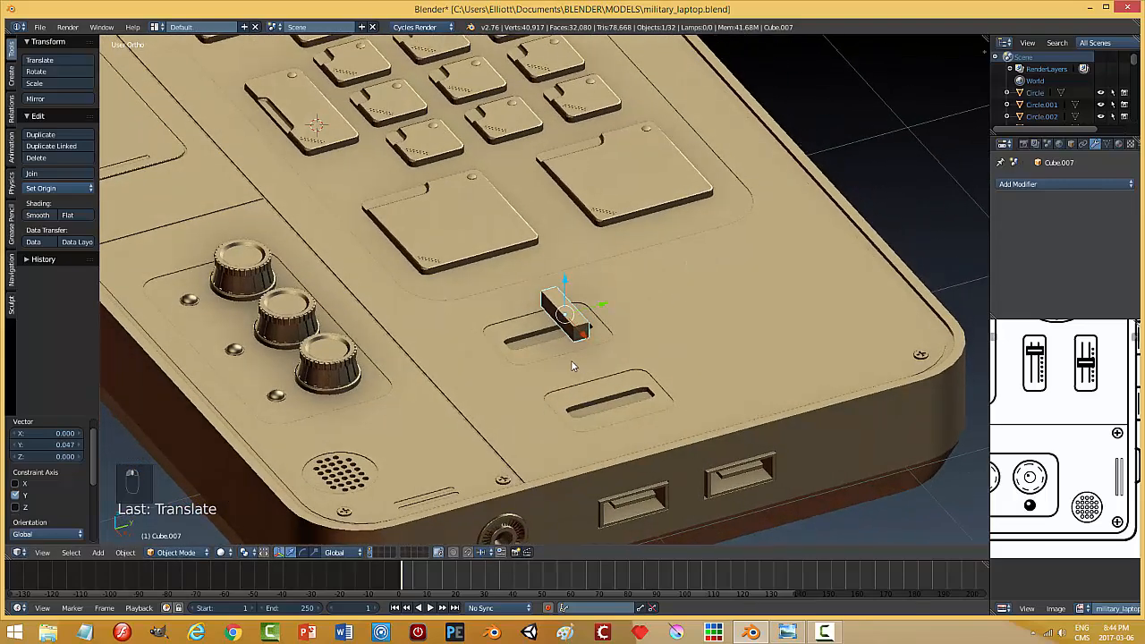
# - Scale the crossbar to about 0.657 along Z and lower it about 0.046 toward the panel
pyautogui.moveTo(571, 360); pyautogui.dragTo(623, 325, button='middle')
pyautogui.press('s')
pyautogui.press('z')
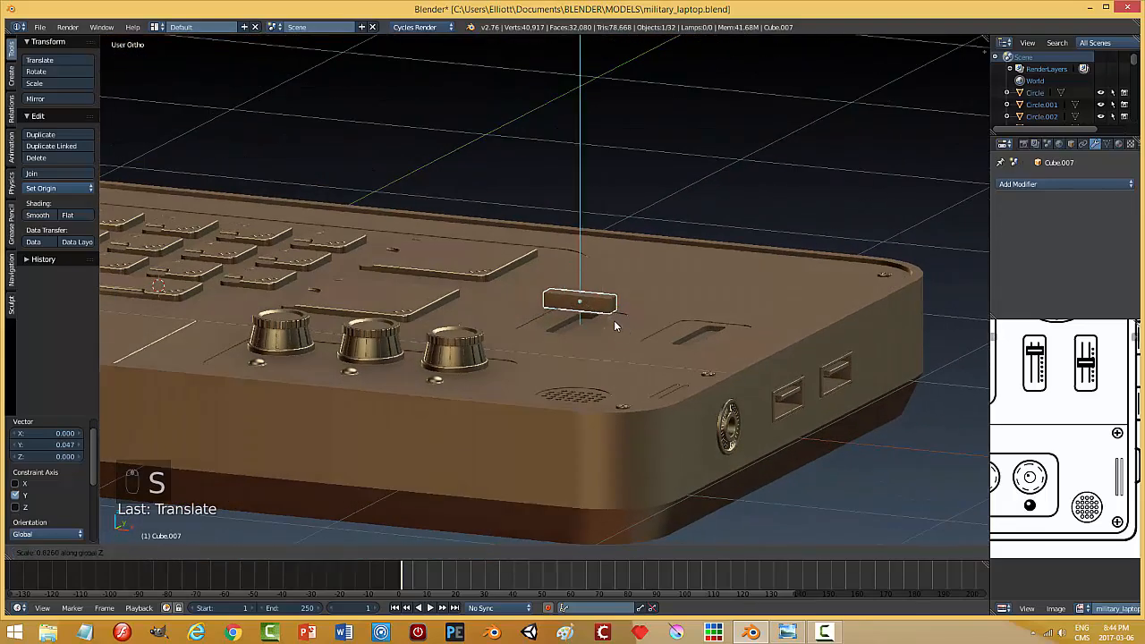
pyautogui.click(580, 263)
pyautogui.press('g')
pyautogui.press('z')
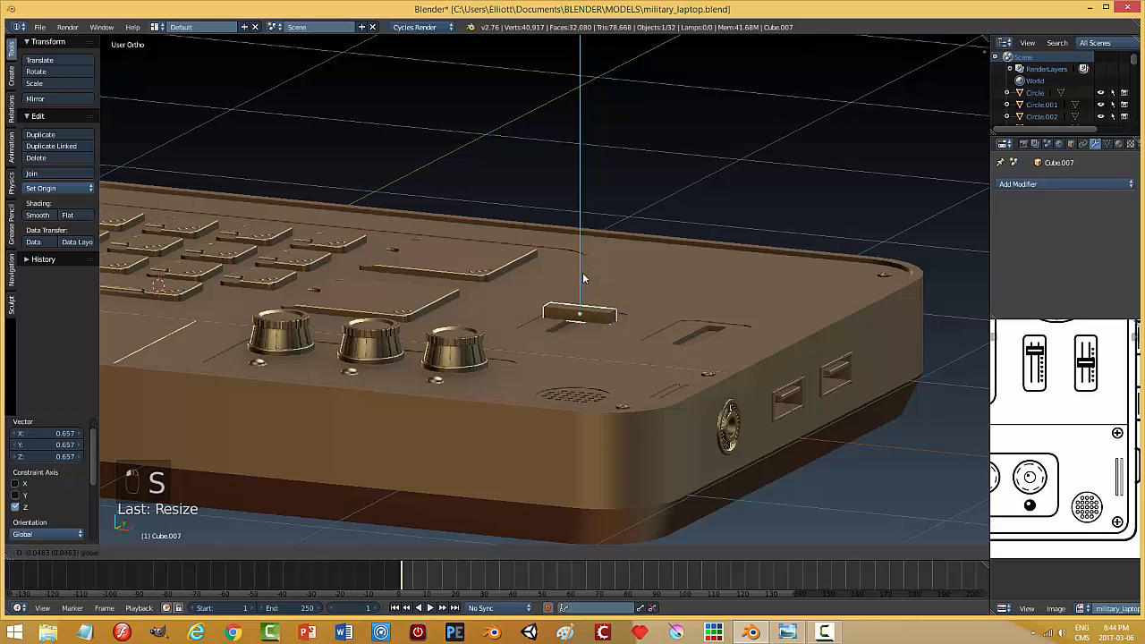
pyautogui.click(583, 272)
pyautogui.moveTo(582, 272); pyautogui.dragTo(653, 378, button='middle')
pyautogui.scroll(2, 653, 379)
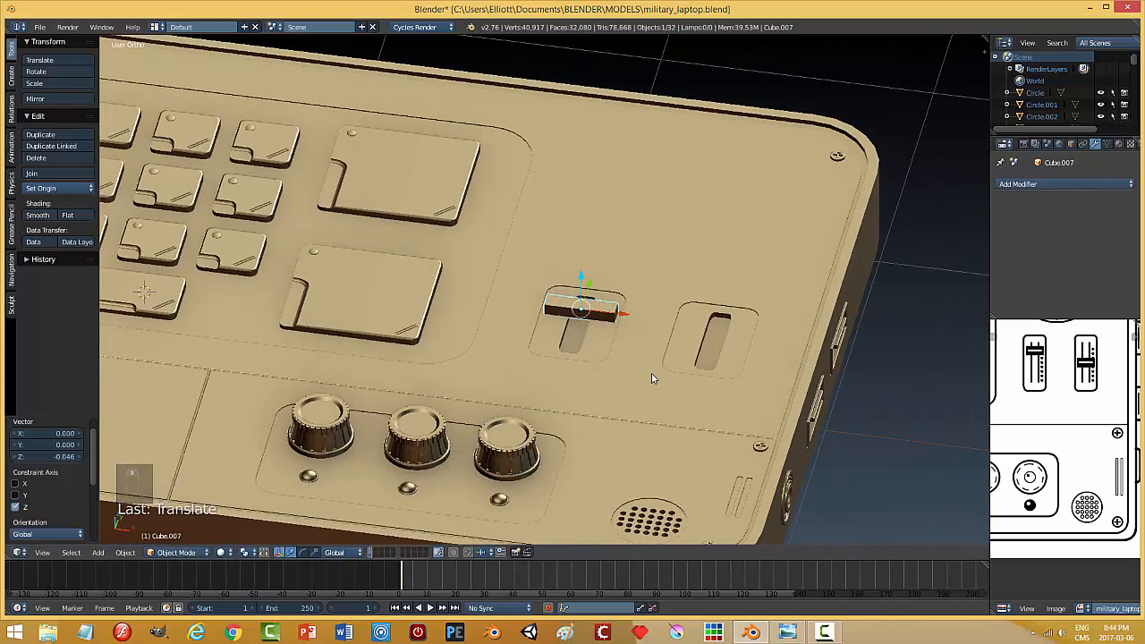
# - Scale the crossbar to about 0.942 along X and raise it about 0.122 along Z above the panel
pyautogui.press('s')
pyautogui.click(625, 353)
pyautogui.moveTo(625, 353); pyautogui.dragTo(559, 281, button='middle')
pyautogui.press('g')
pyautogui.press('z')
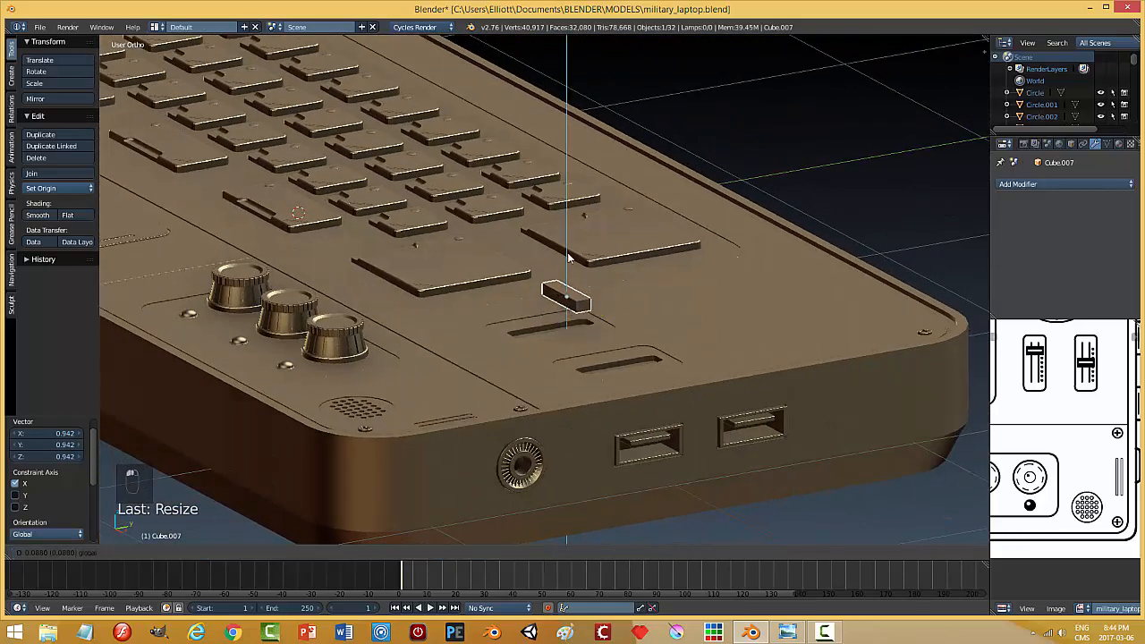
pyautogui.click(586, 318)
pyautogui.moveTo(586, 318); pyautogui.dragTo(610, 301, button='middle')
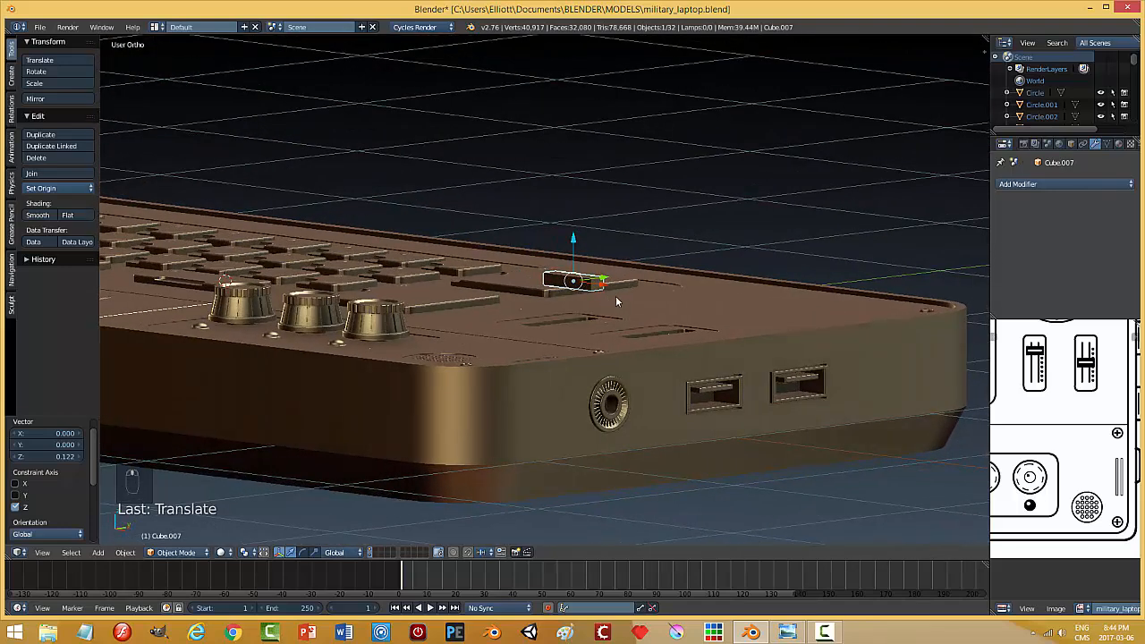
# - Move the crossbar to layer 11, display only that layer, and frame the crossbar in the view
pyautogui.press('m')
pyautogui.click(713, 324)
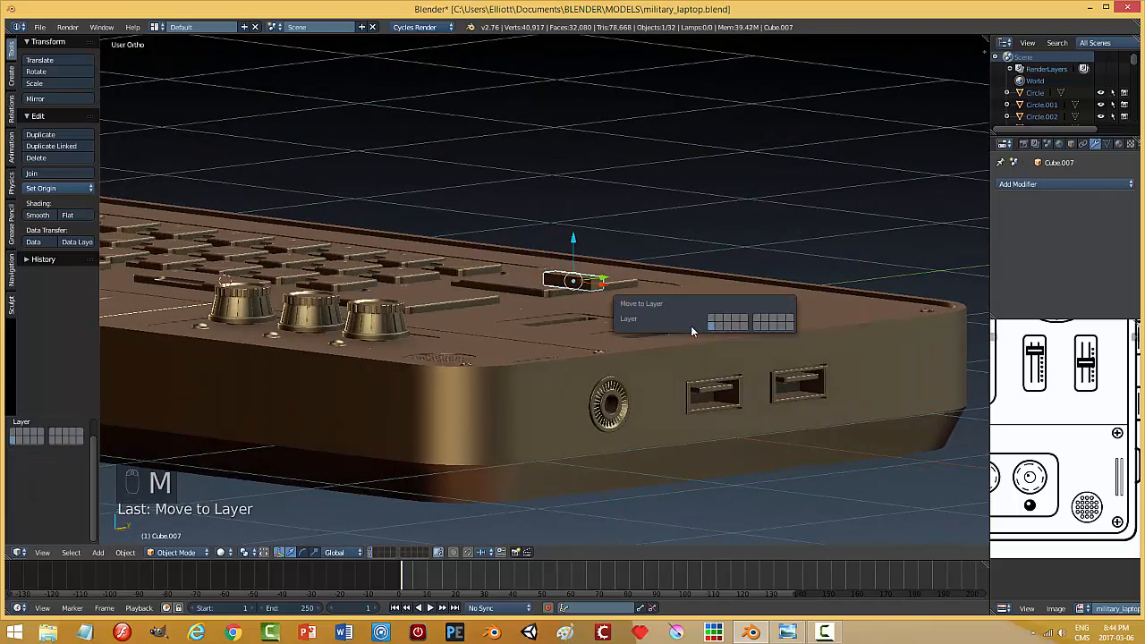
pyautogui.click(376, 555)
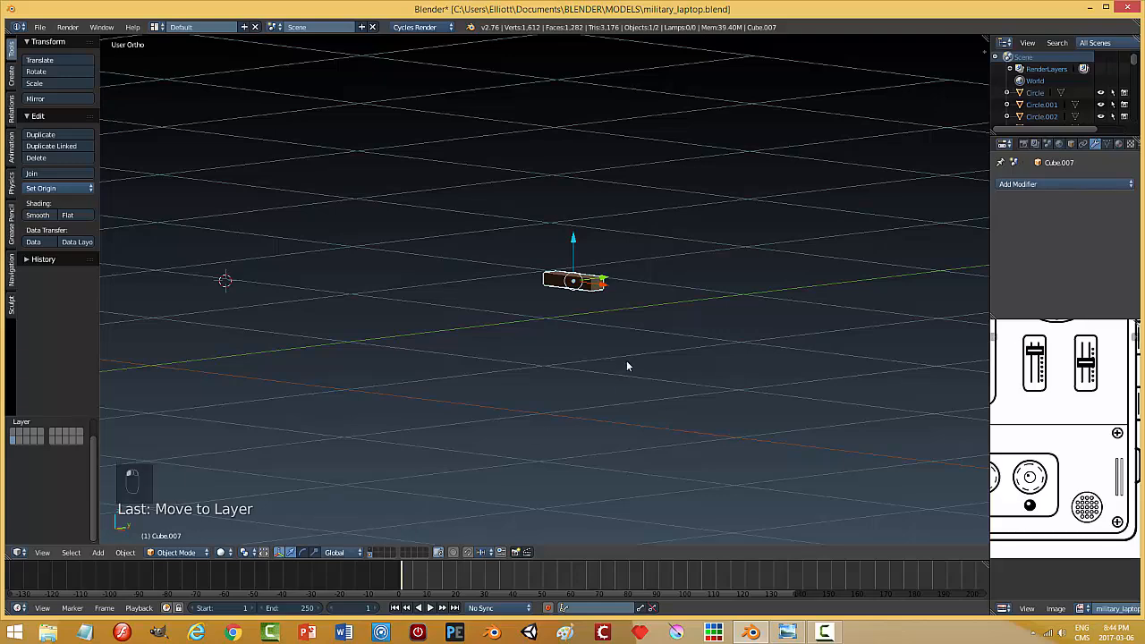
pyautogui.press('KP_Decimal')
pyautogui.moveTo(626, 367); pyautogui.dragTo(660, 334, button='middle')
# - Add two loop cuts across the crossbar's length in Edit Mode and scale them closer together along X
pyautogui.press('Tab')
pyautogui.click(726, 337)
pyautogui.moveTo(596, 373); pyautogui.dragTo(591, 296, button='middle')
pyautogui.hotkey('ctrl', 'r')
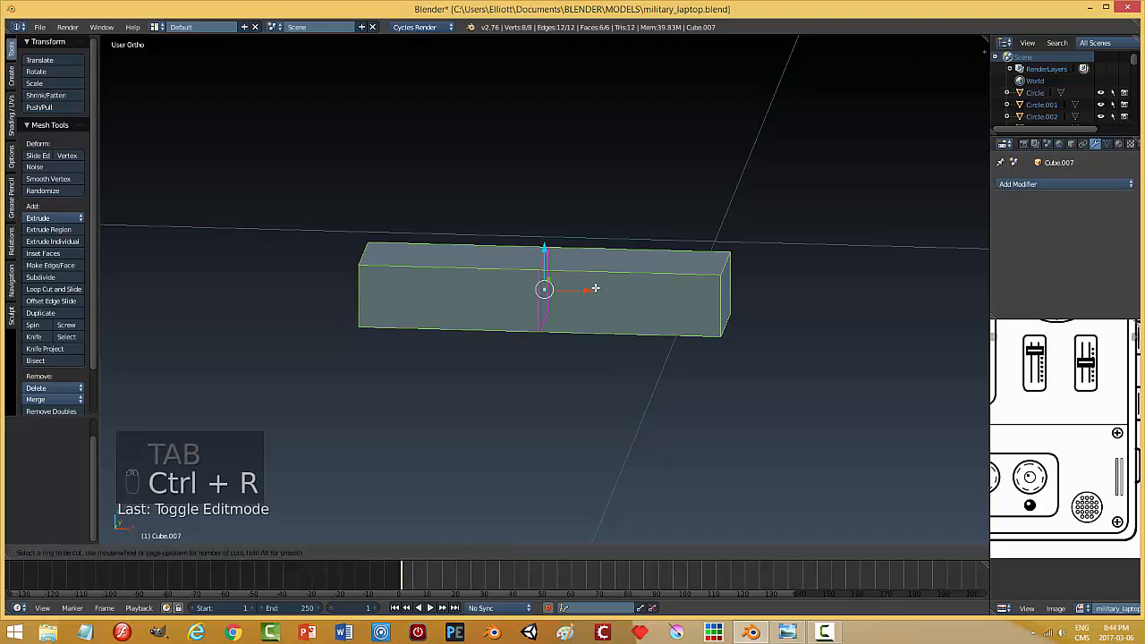
pyautogui.scroll(1, 595, 288)
pyautogui.click(595, 288)
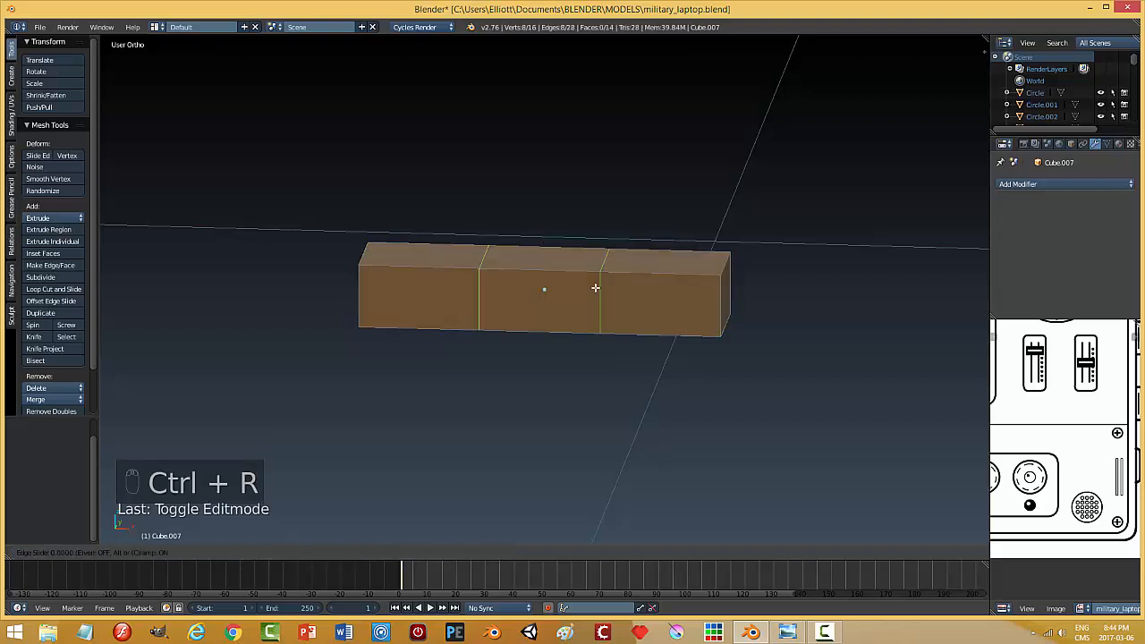
pyautogui.rightClick(596, 288)
pyautogui.press('s')
pyautogui.press('x')
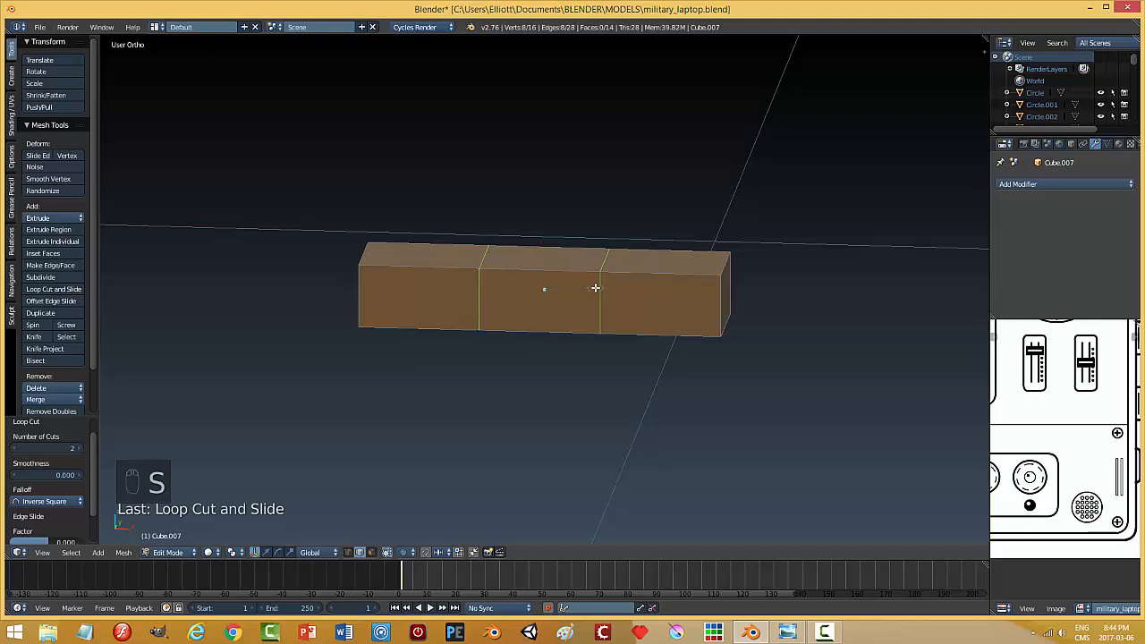
pyautogui.click(583, 289)
# - Extrude the crossbar's middle underside face downward about 0.060 along Z to form a T-shaped stem
pyautogui.moveTo(584, 355)
pyautogui.mouseDown(button='middle')
pyautogui.moveTo(586, 276)
pyautogui.moveTo(586, 344)
pyautogui.mouseUp(button='middle')
pyautogui.press('a')
pyautogui.hotkey('ctrl', 'Tab')
pyautogui.click(586, 288)
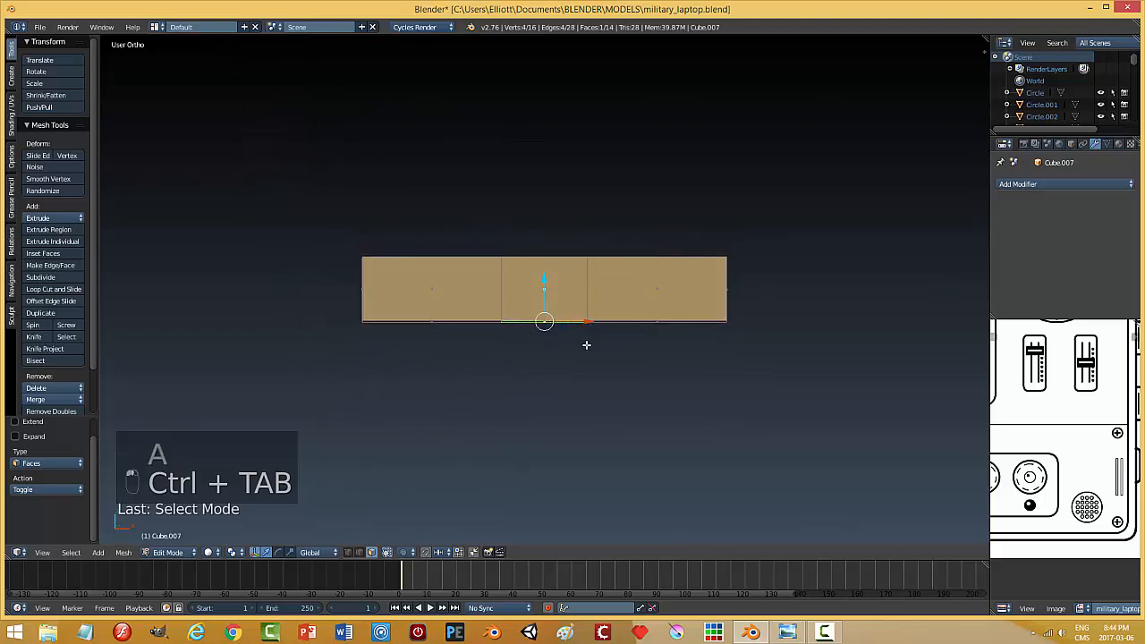
pyautogui.press('e')
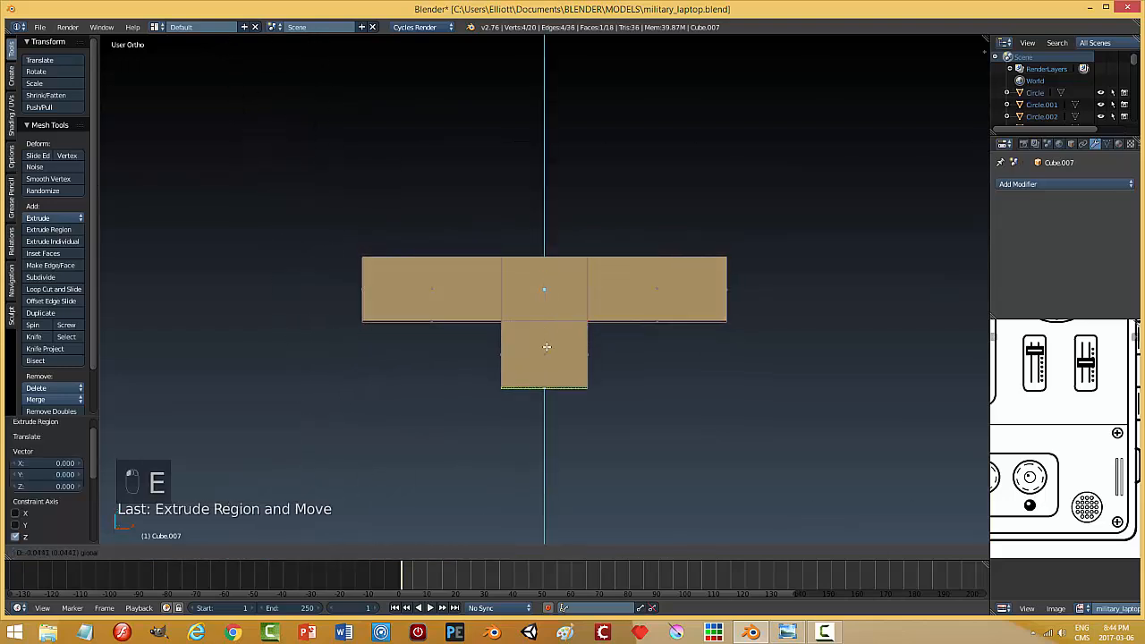
pyautogui.click(547, 369)
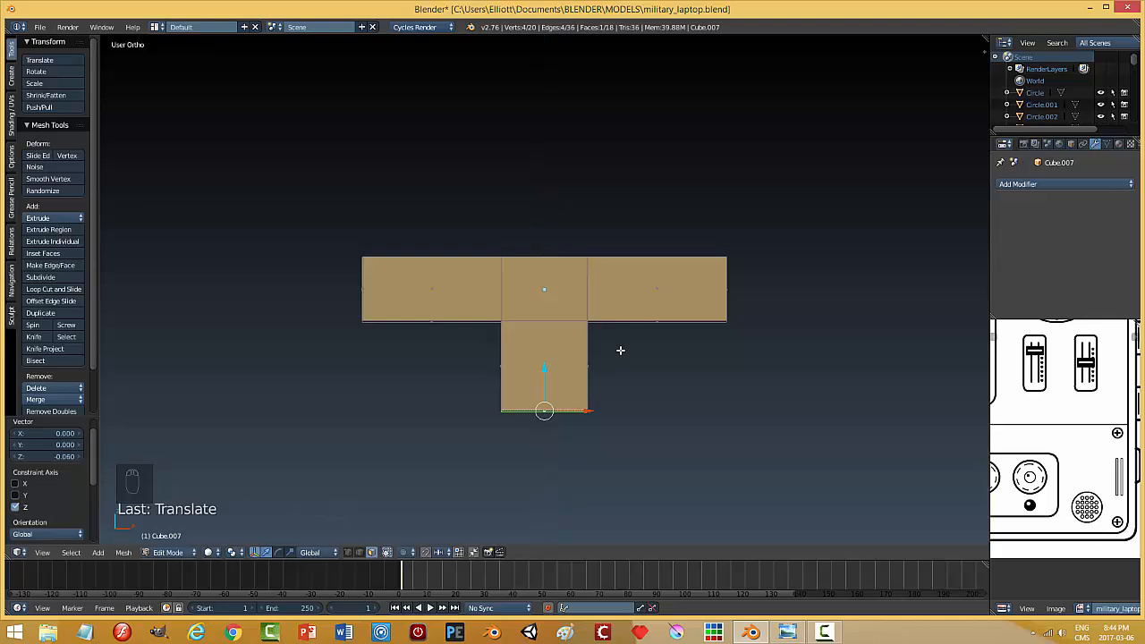
# - Leave Edit Mode on the T-shaped handle and display the rest of the laptop model around it again
pyautogui.moveTo(618, 350); pyautogui.dragTo(611, 397, button='middle')
pyautogui.press('a')
pyautogui.scroll(-2, 598, 403)
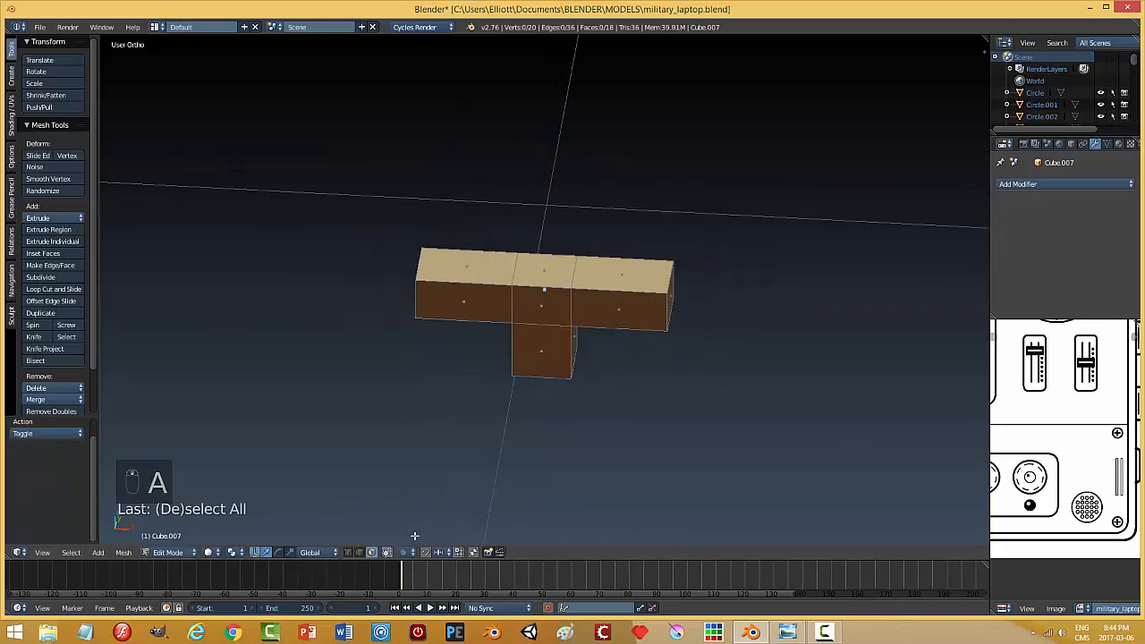
pyautogui.press('Tab')
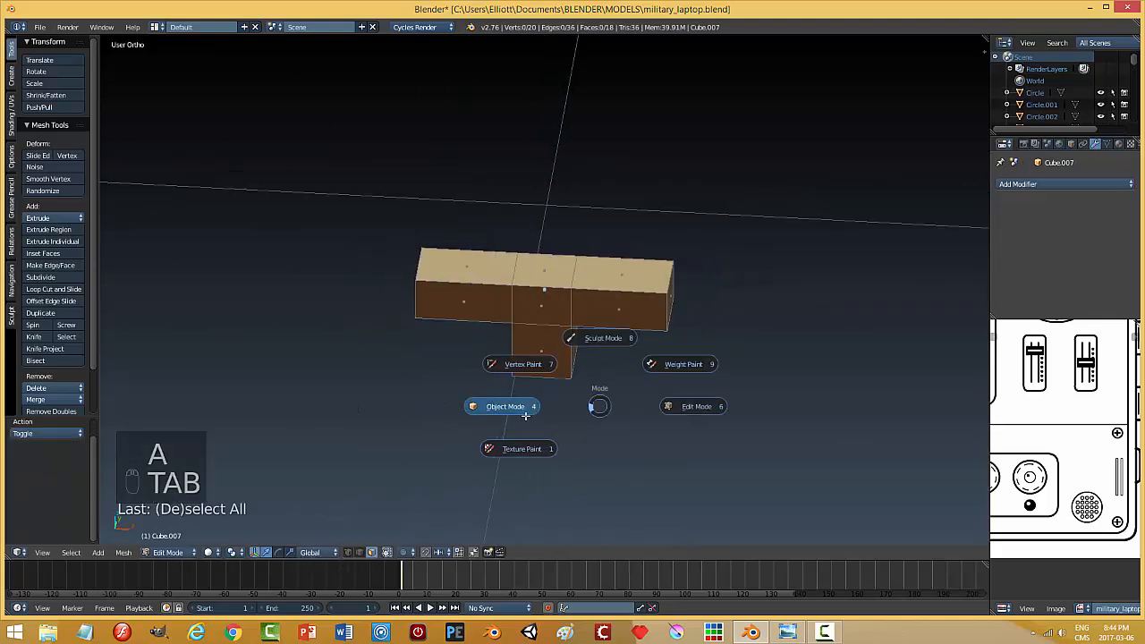
pyautogui.press('KP_Divide')
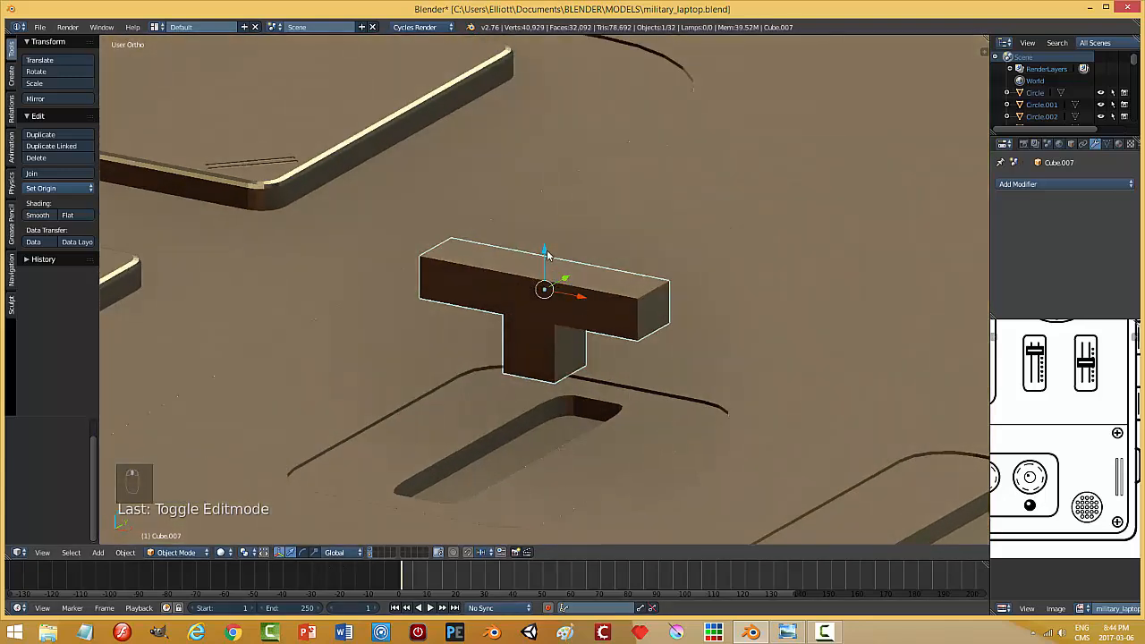
# - Lower the T-shaped handle along Z by about 0.078 and a further 0.010 toward its slot, then deselect it
pyautogui.moveTo(547, 255); pyautogui.dragTo(543, 360)
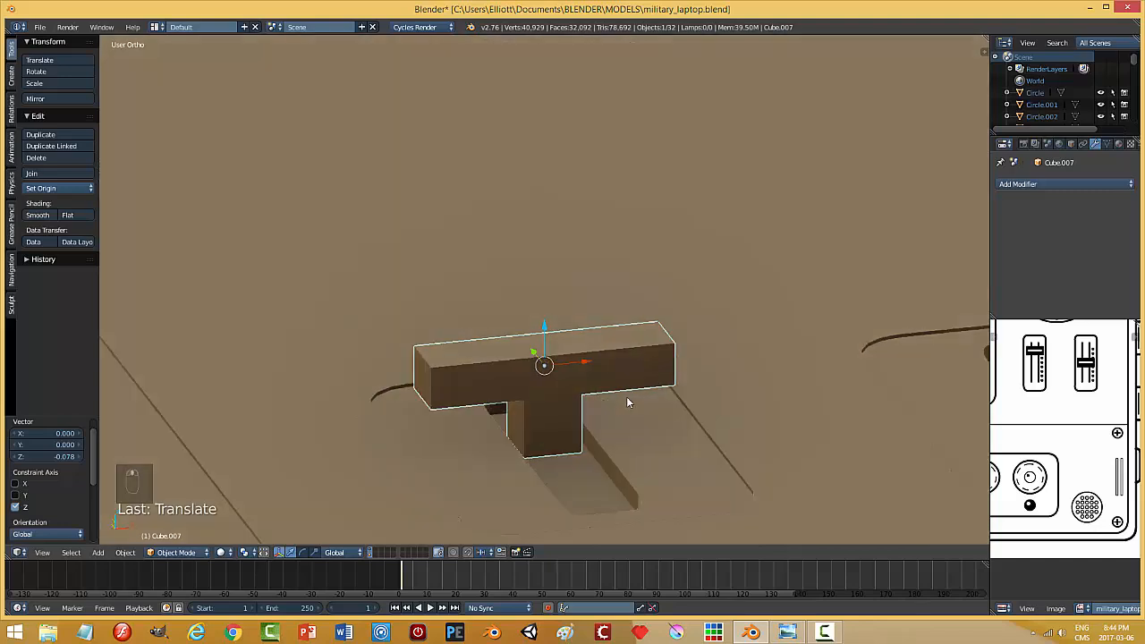
pyautogui.moveTo(627, 403); pyautogui.dragTo(604, 406, button='middle')
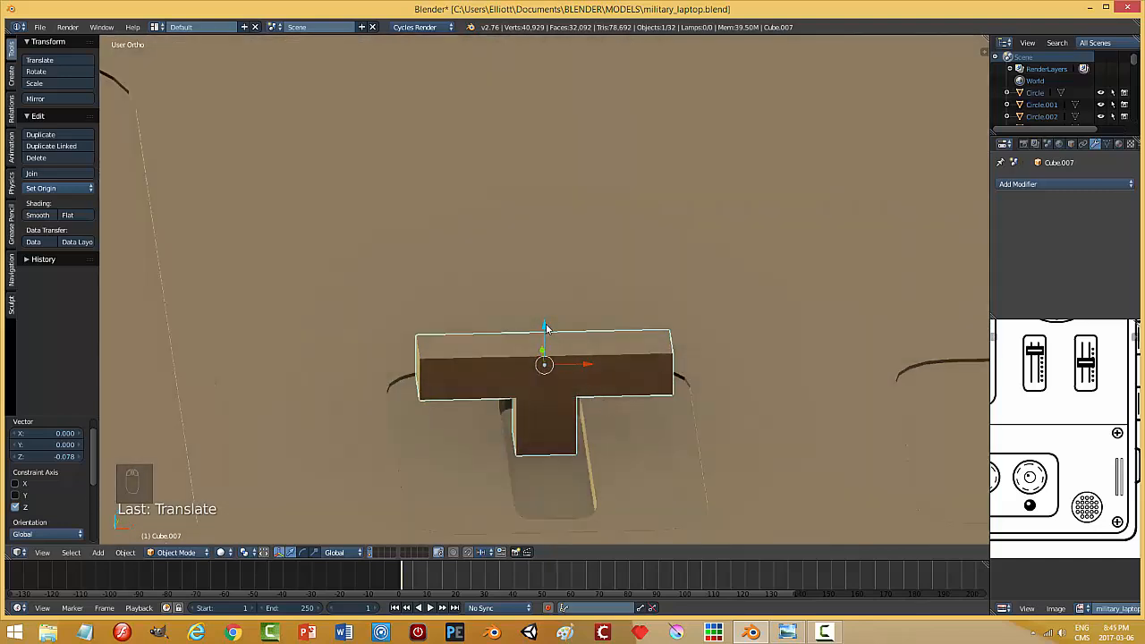
pyautogui.moveTo(547, 328); pyautogui.dragTo(548, 340)
pyautogui.moveTo(689, 376); pyautogui.dragTo(641, 408, button='middle')
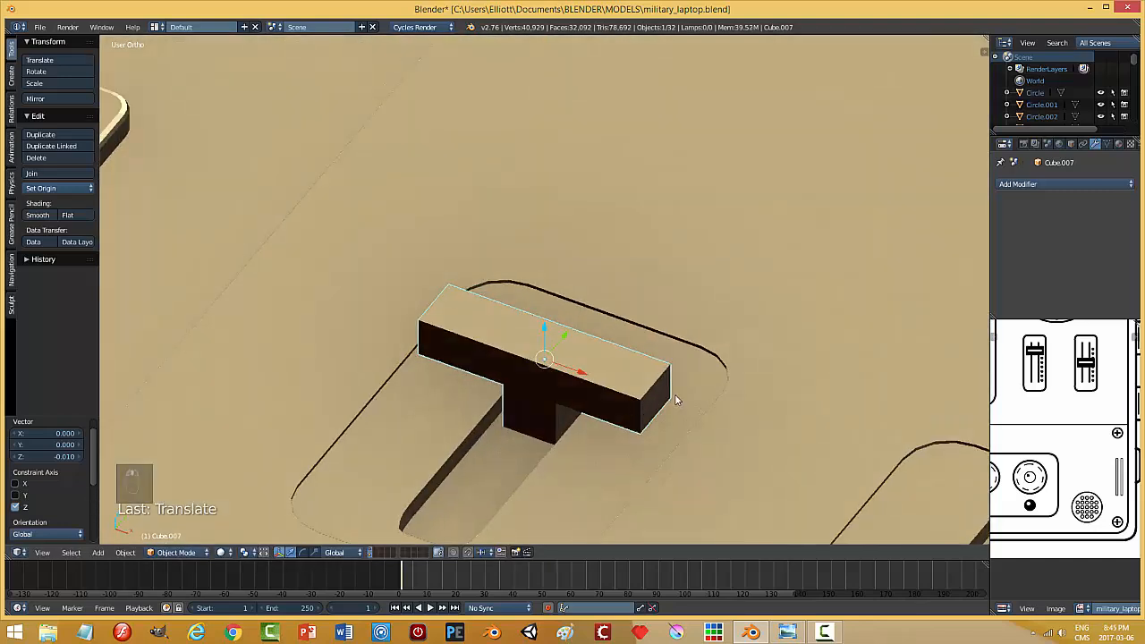
pyautogui.press('a')
pyautogui.scroll(-6, 672, 392)
pyautogui.moveTo(572, 349); pyautogui.dragTo(606, 379, button='middle')
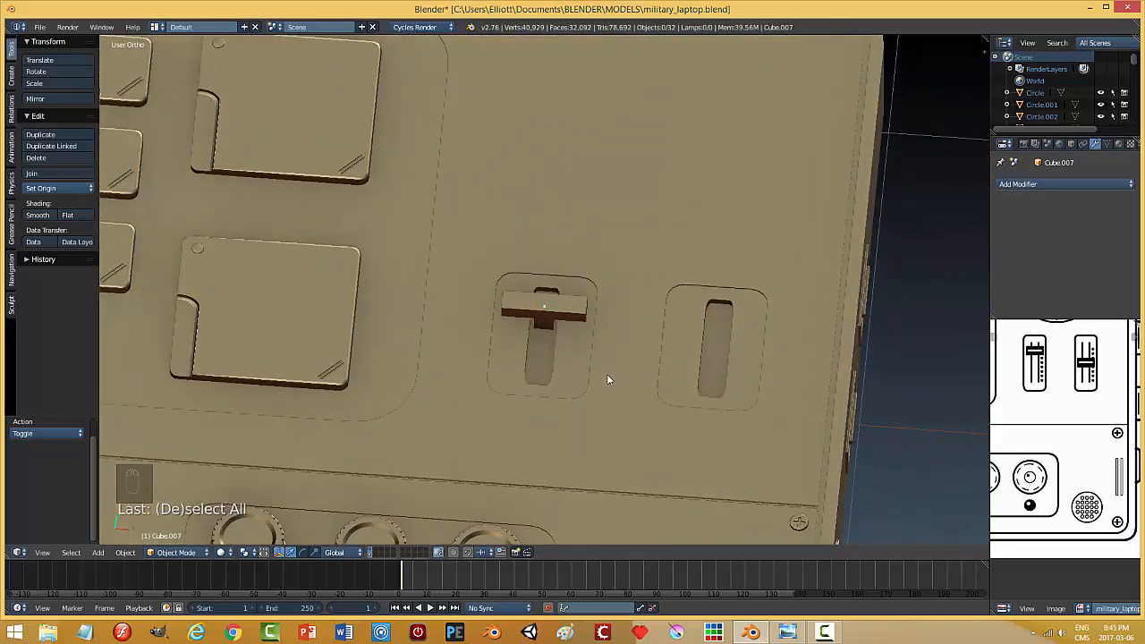
# - Display only the T-shaped handle's layer and snap the 3D cursor to the selected handle
pyautogui.scroll(2, 608, 375)
pyautogui.rightClick(571, 327)
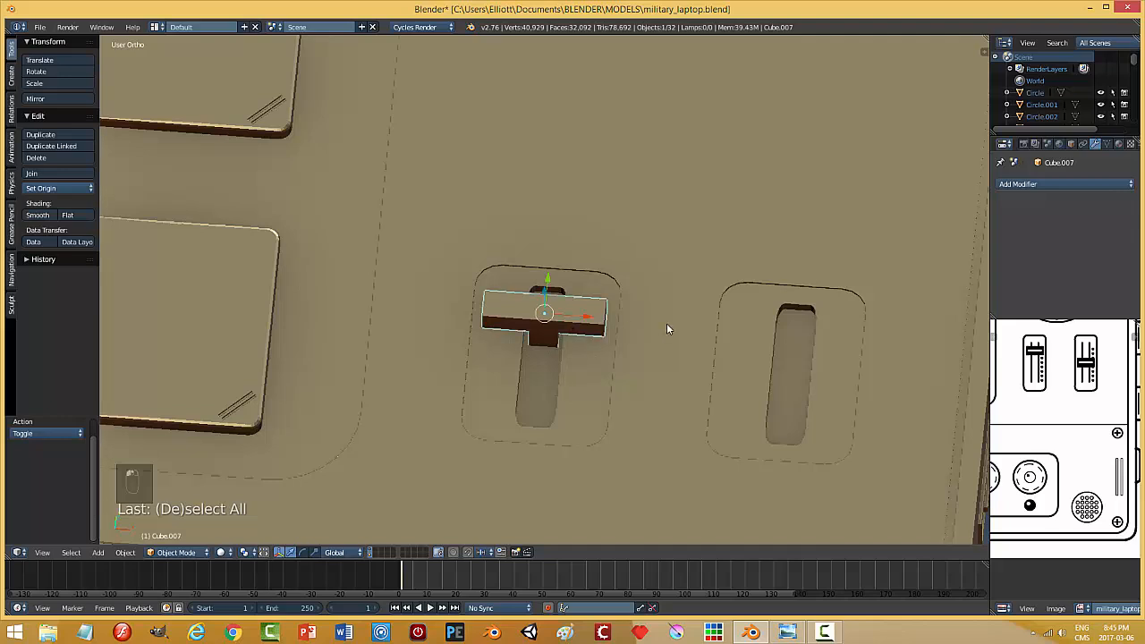
pyautogui.press('KP_Divide')
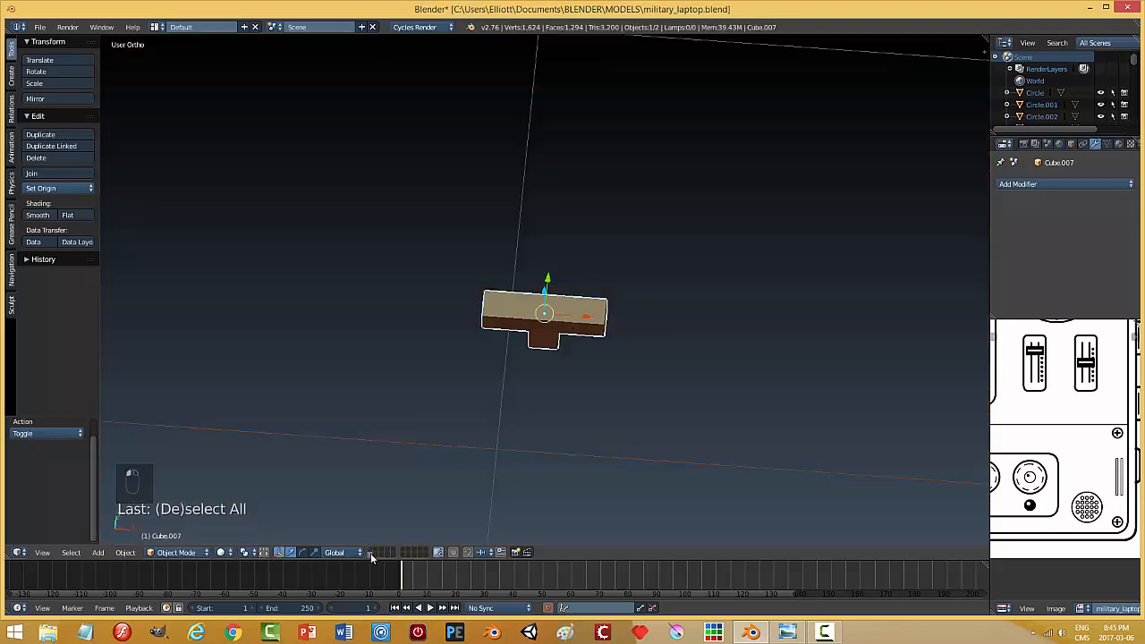
pyautogui.scroll(4, 599, 402)
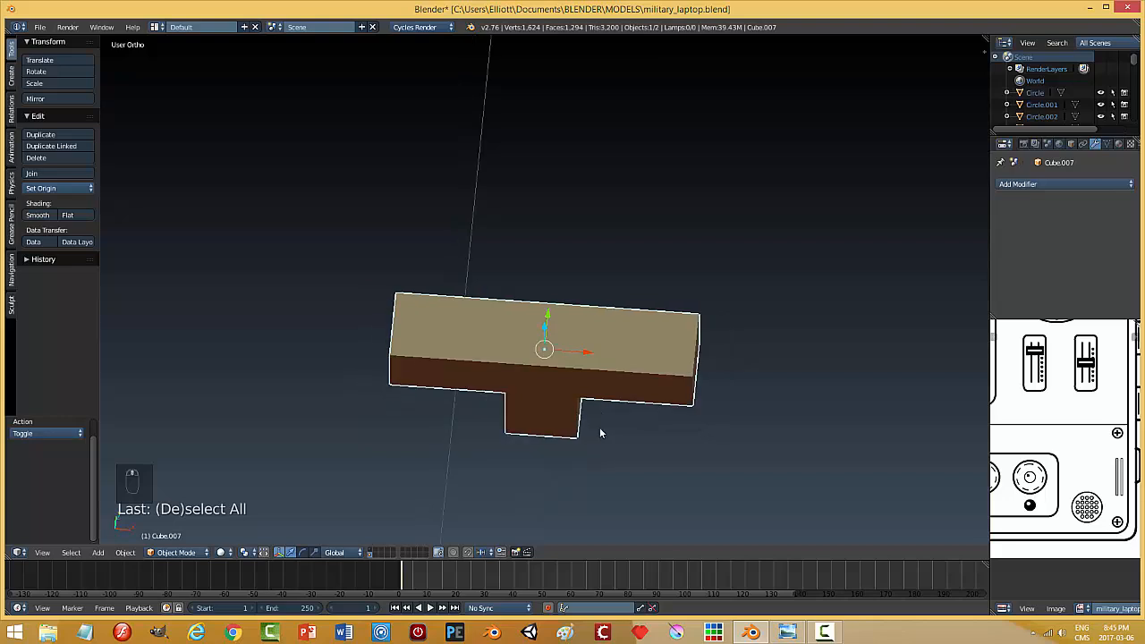
pyautogui.moveTo(610, 435); pyautogui.dragTo(618, 401, button='middle')
pyautogui.hotkey('shift', 's')
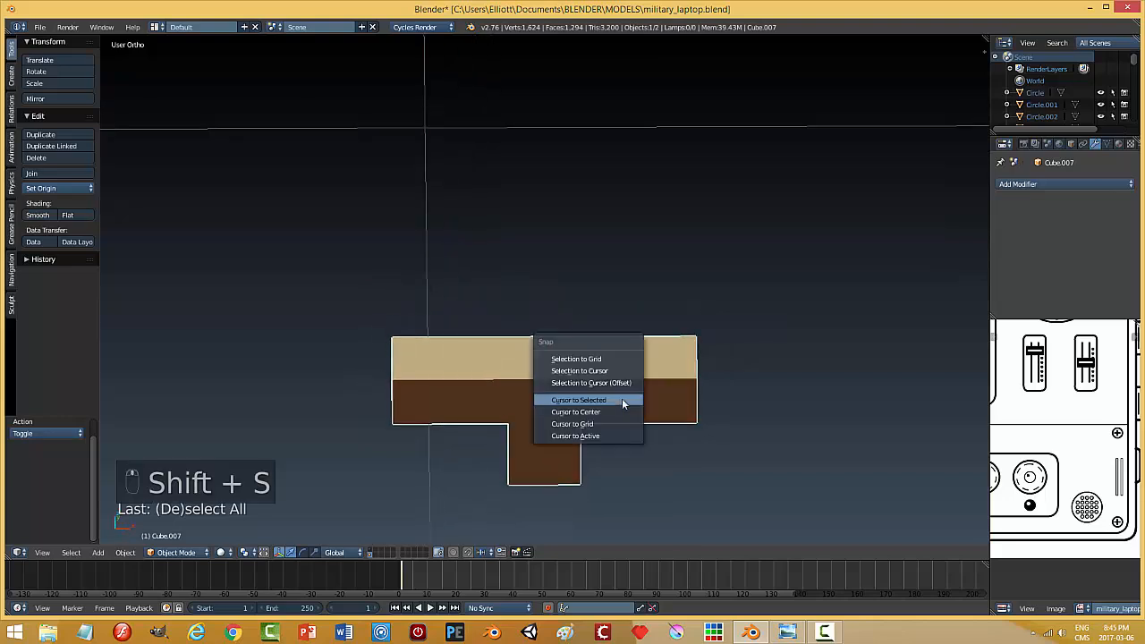
pyautogui.click(622, 398)
pyautogui.scroll(-5, 622, 398)
pyautogui.moveTo(624, 401); pyautogui.dragTo(617, 426, button='middle')
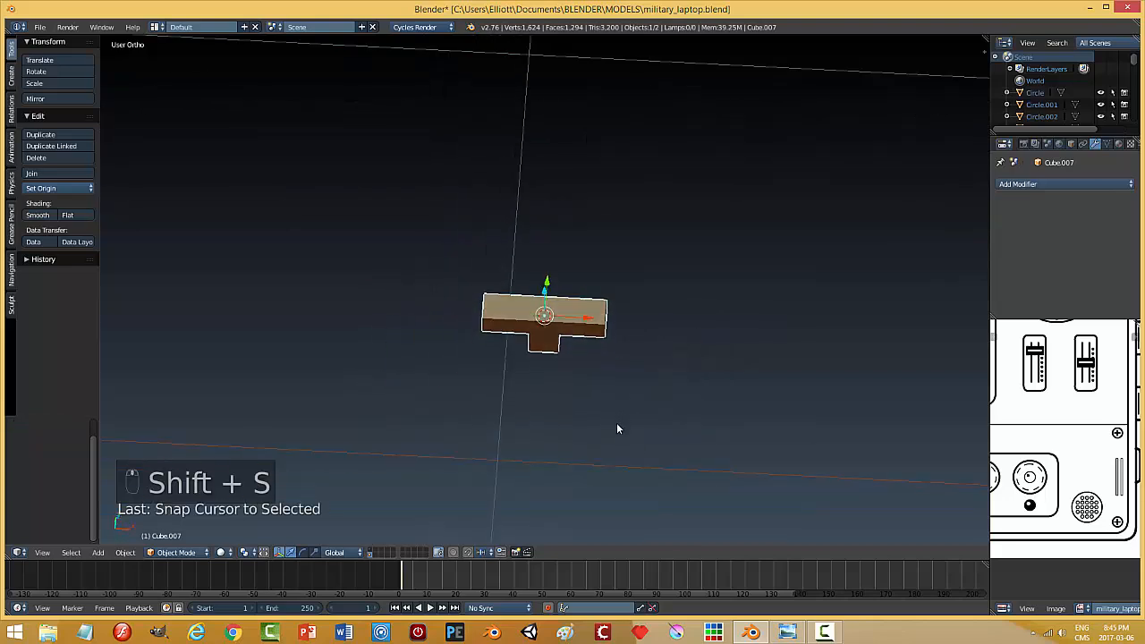
# - Add a 32-vertex mesh circle at the 3D cursor and scale it to about 0.079
pyautogui.hotkey('shift', 'a')
pyautogui.moveTo(616, 421)
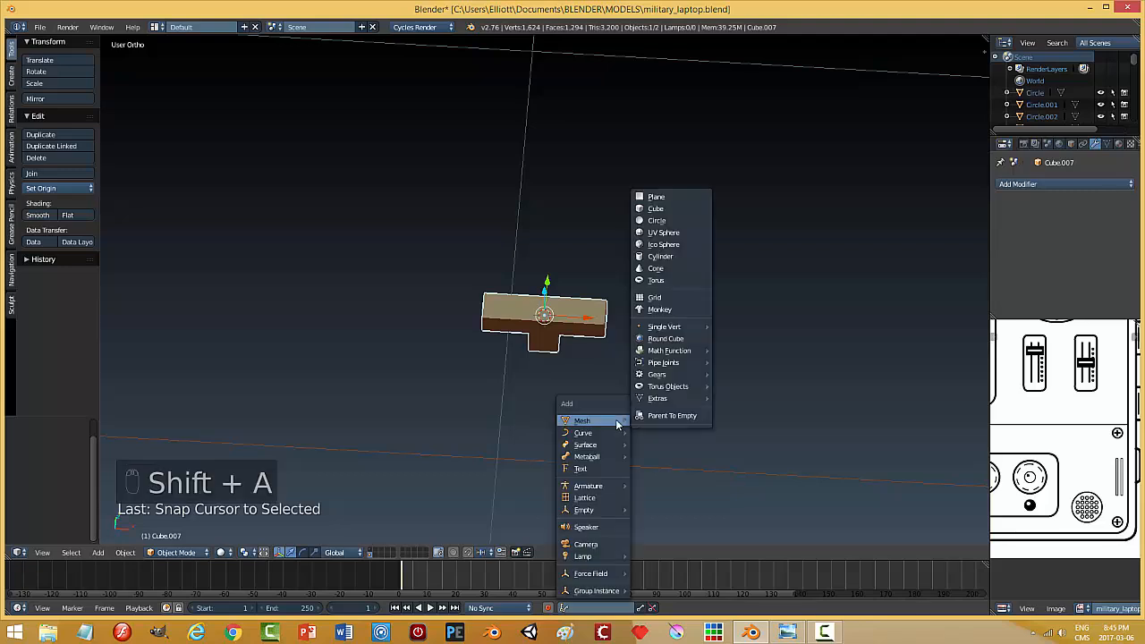
pyautogui.click(662, 220)
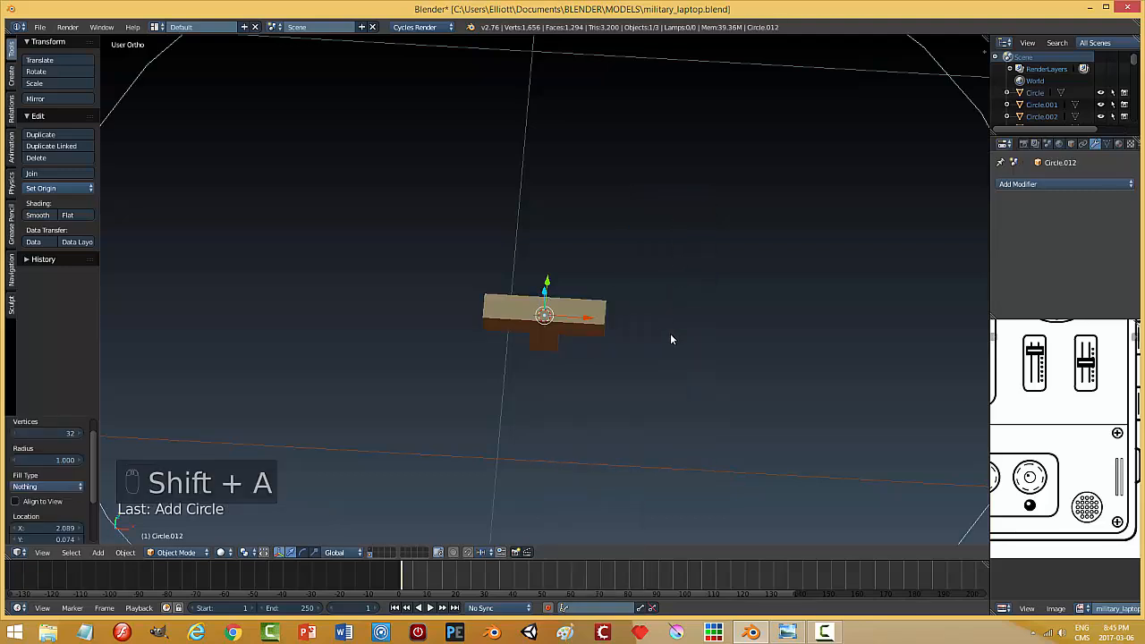
pyautogui.press('s')
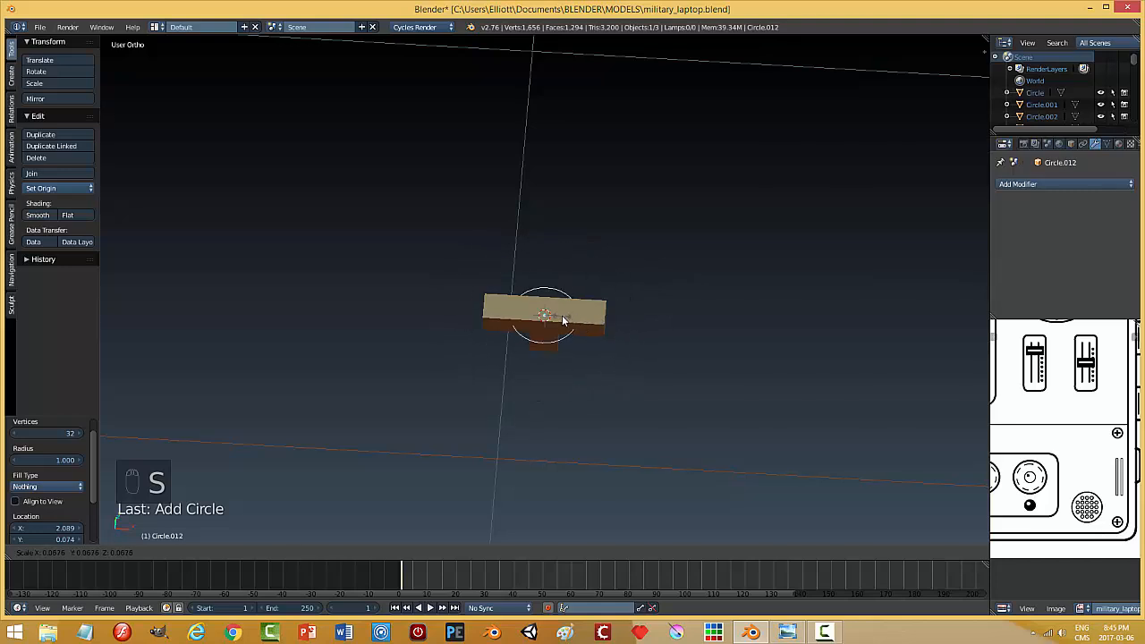
pyautogui.click(564, 314)
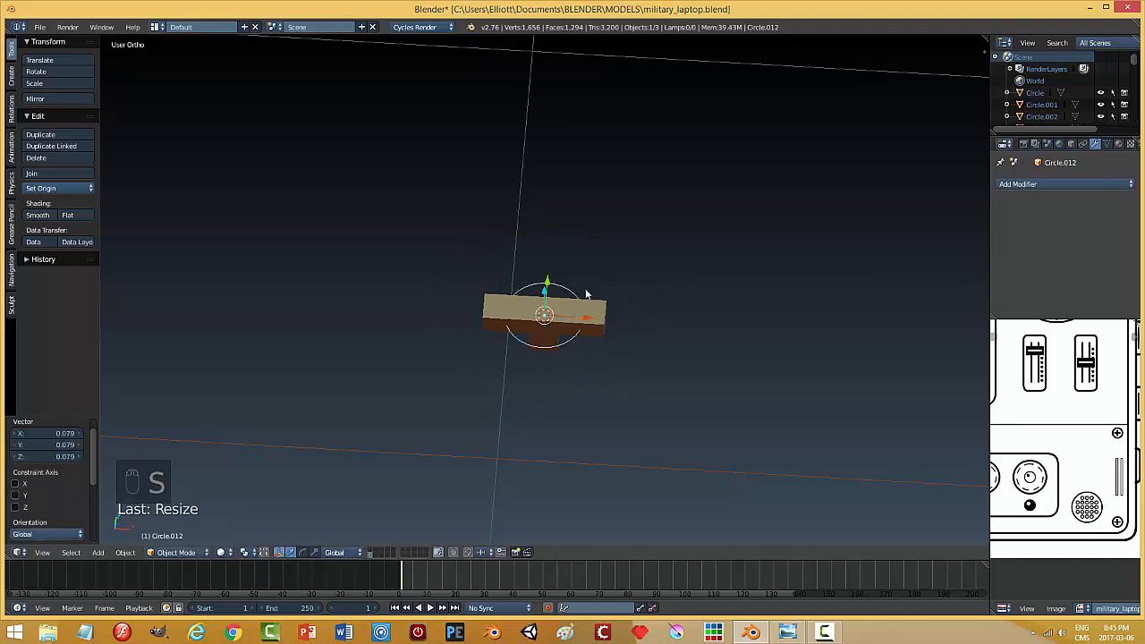
# - Move the circle along negative Y so it overlaps the crossbar's front side, with a final shift of about 0.020
pyautogui.moveTo(582, 299); pyautogui.dragTo(556, 295, button='middle')
pyautogui.moveTo(581, 306); pyautogui.dragTo(519, 295)
pyautogui.moveTo(610, 320); pyautogui.dragTo(580, 316, button='middle')
pyautogui.moveTo(557, 308); pyautogui.dragTo(546, 306)
# - In top view, stretch the circle about 1.245 along X into an ellipse and nudge it along Y
pyautogui.press('KP_7')
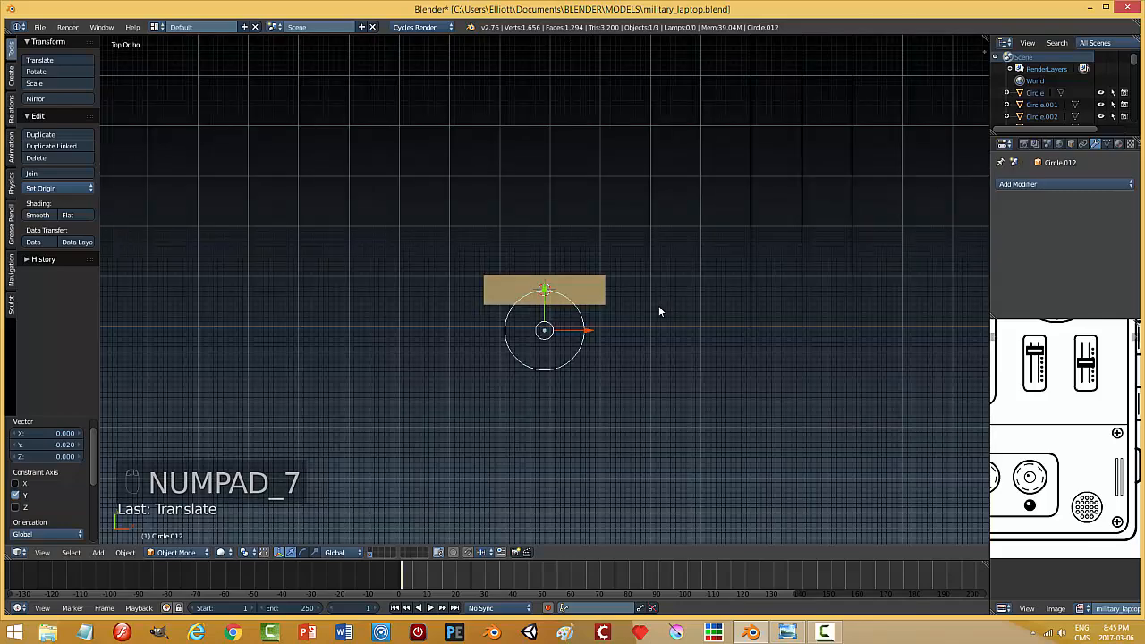
pyautogui.scroll(2, 634, 285)
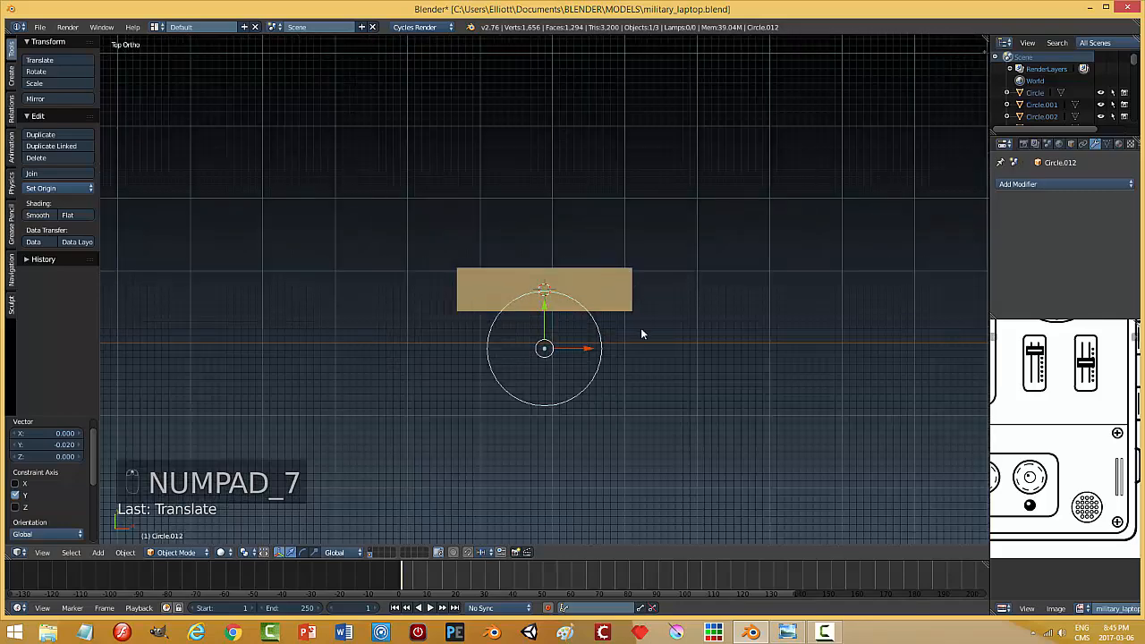
pyautogui.press('s')
pyautogui.press('x')
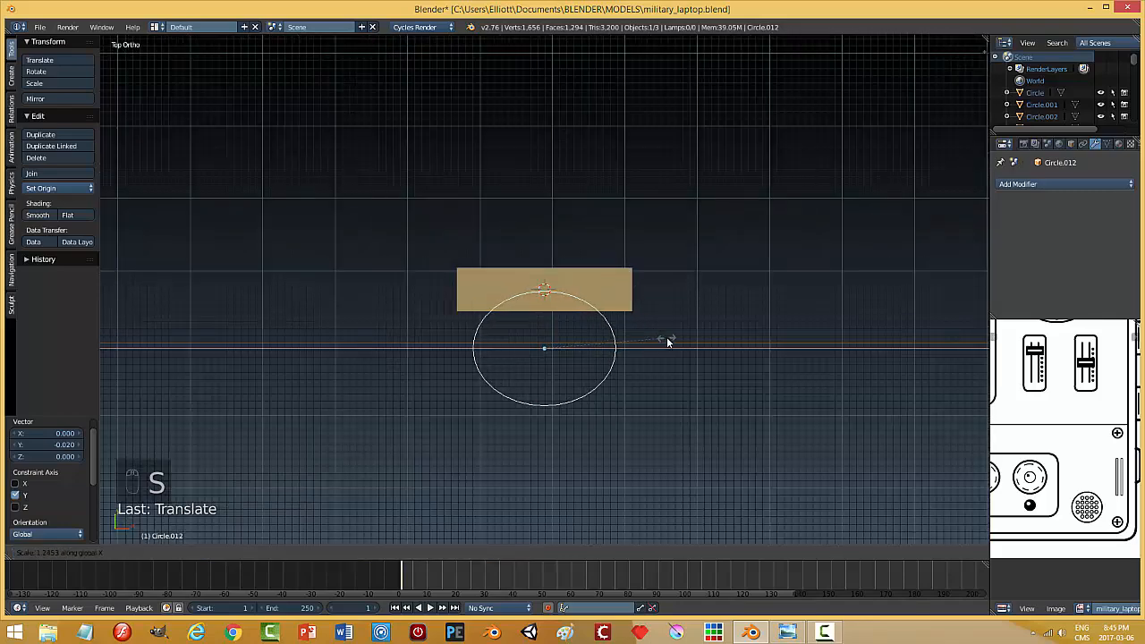
pyautogui.click(667, 337)
pyautogui.moveTo(544, 309); pyautogui.dragTo(542, 310)
# - Fill the ellipse with a face in Edit Mode and extrude it upward about 0.021 along Z into a disc
pyautogui.moveTo(625, 352); pyautogui.dragTo(600, 305, button='middle')
pyautogui.press('Tab')
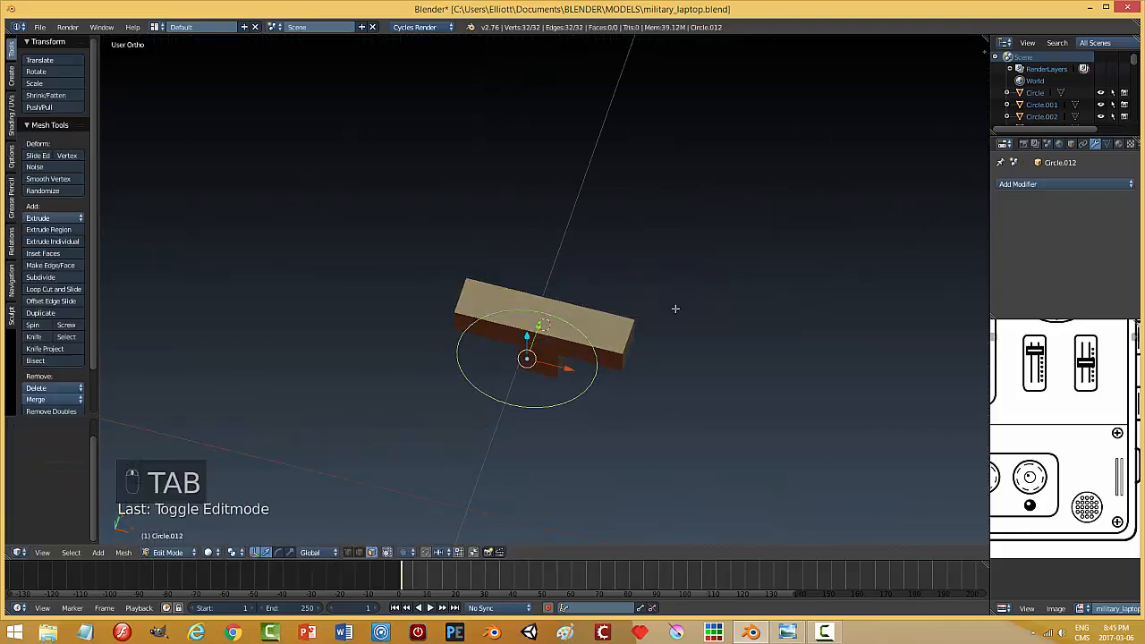
pyautogui.press('f')
pyautogui.moveTo(648, 387); pyautogui.dragTo(601, 350, button='middle')
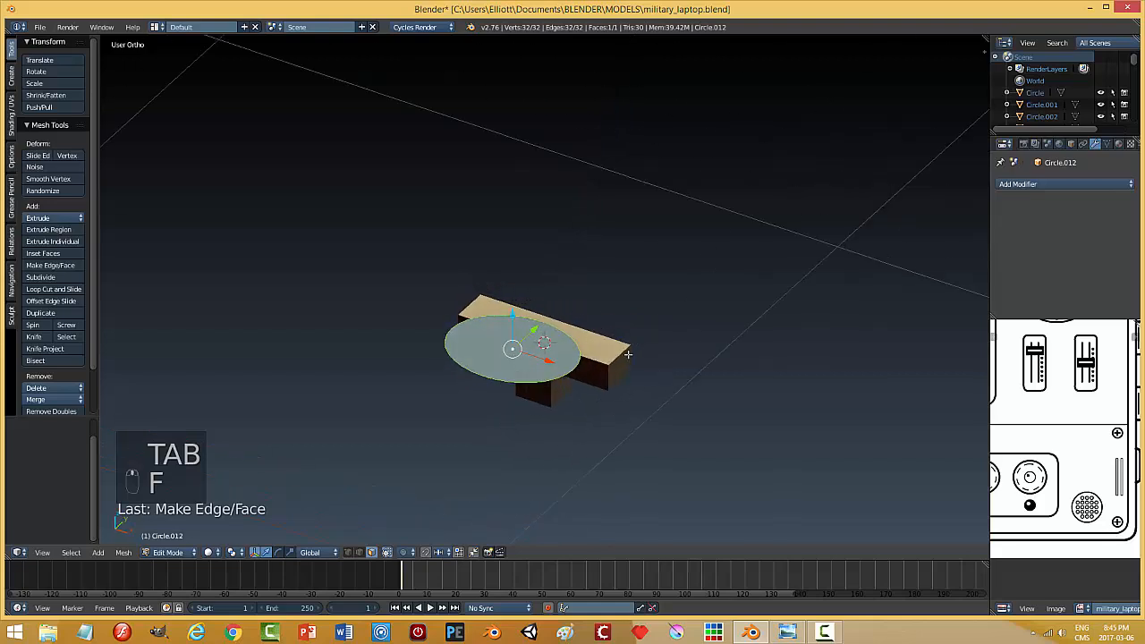
pyautogui.press('e')
pyautogui.click(600, 350)
pyautogui.moveTo(513, 319); pyautogui.dragTo(512, 306)
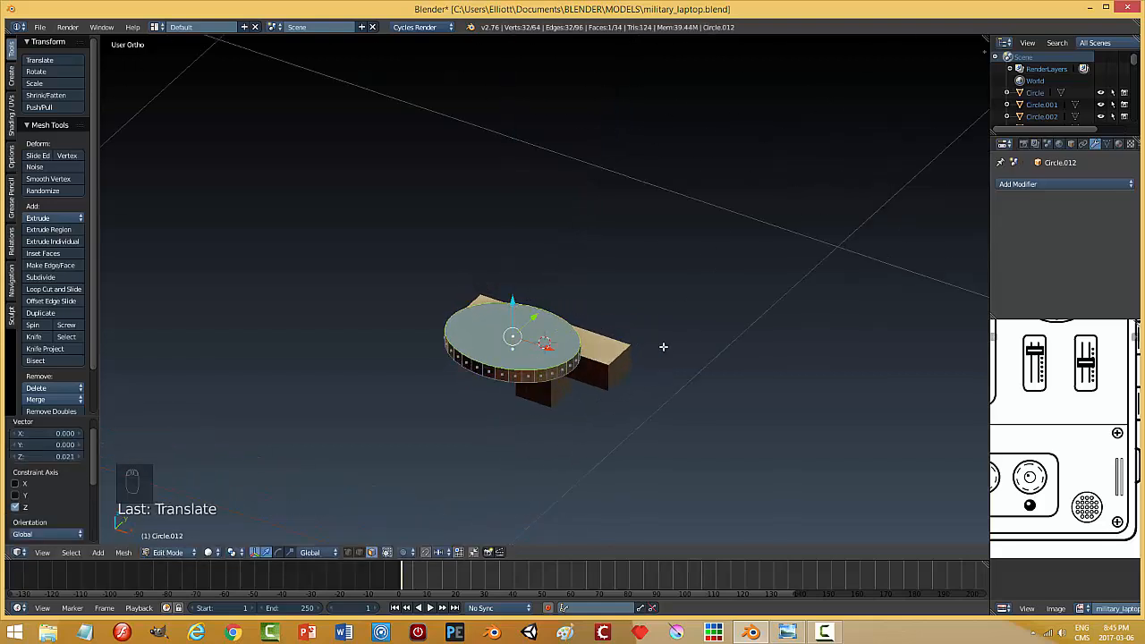
# - Bevel the disc's bottom edge loop with 2 segments and an offset of about 0.145
pyautogui.press('a')
pyautogui.moveTo(740, 399); pyautogui.dragTo(667, 363, button='middle')
pyautogui.hotkey('ctrl', 'Tab')
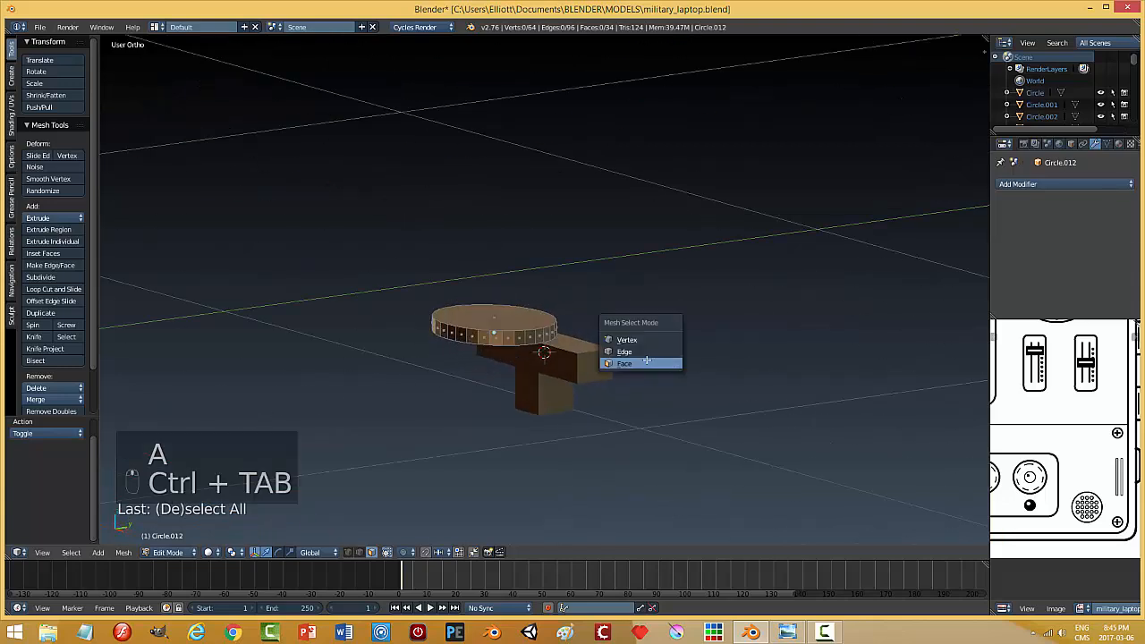
pyautogui.click(610, 352)
pyautogui.keyDown('alt'); pyautogui.rightClick(543, 340); pyautogui.keyUp('alt')
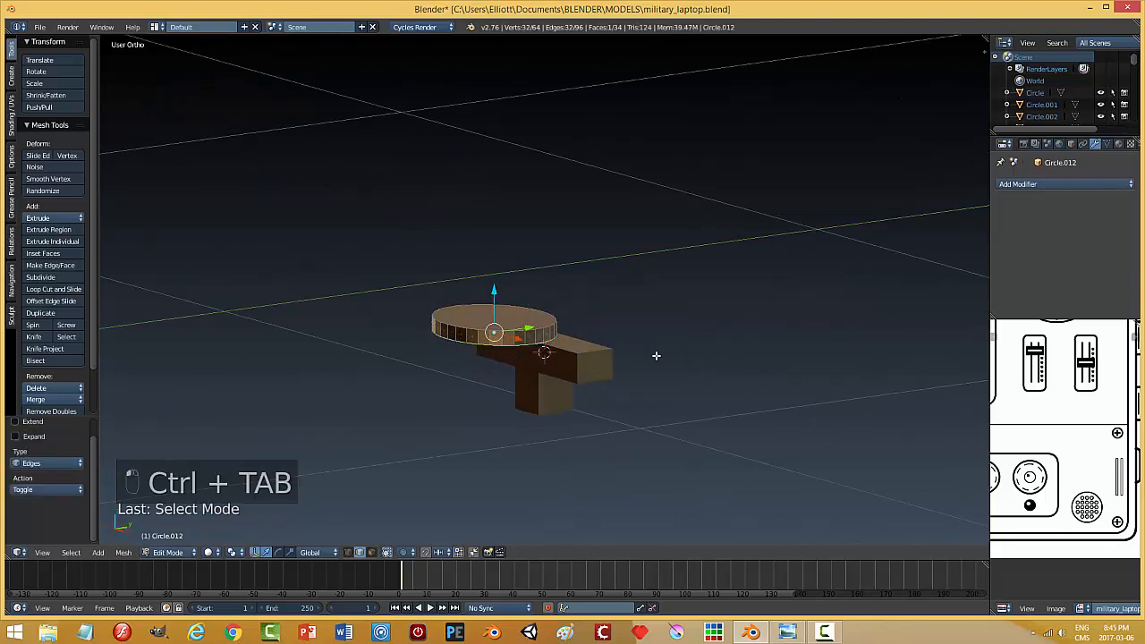
pyautogui.hotkey('ctrl', 'b')
pyautogui.hotkey('ctrl', 'b')
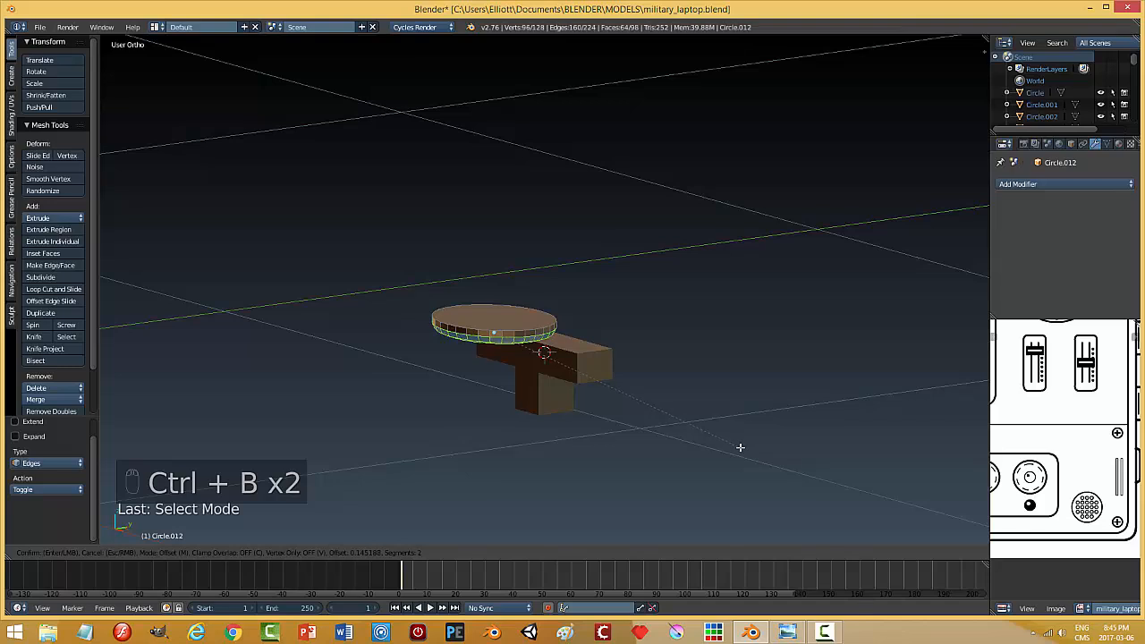
pyautogui.click(740, 446)
pyautogui.press('a')
# - Return to Object Mode and apply the disc's scale
pyautogui.press('Tab')
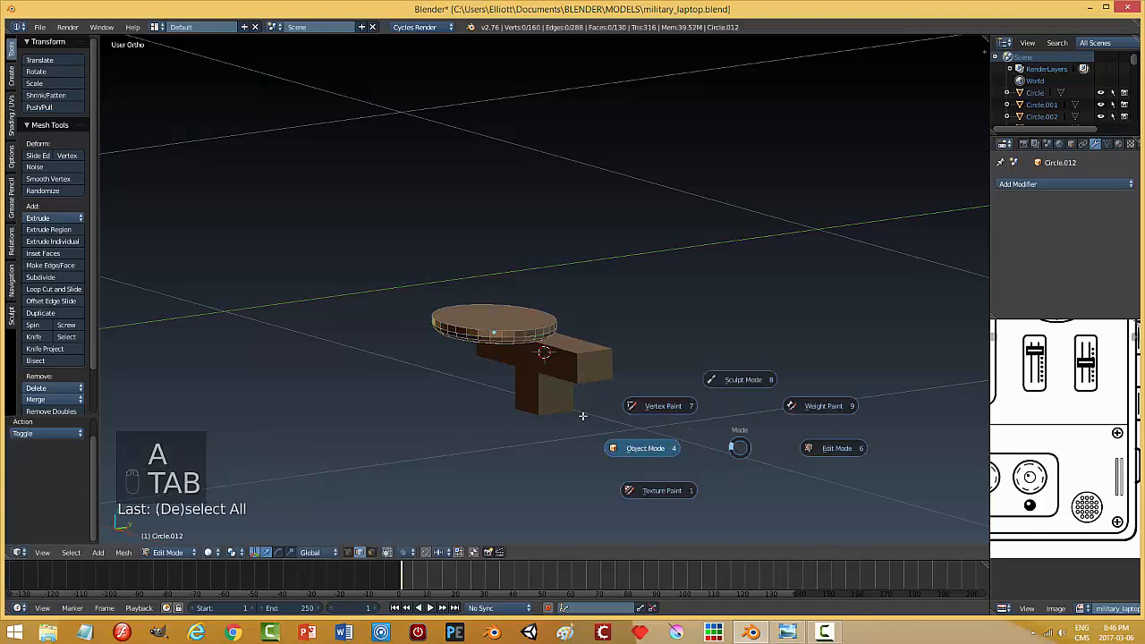
pyautogui.click(633, 448)
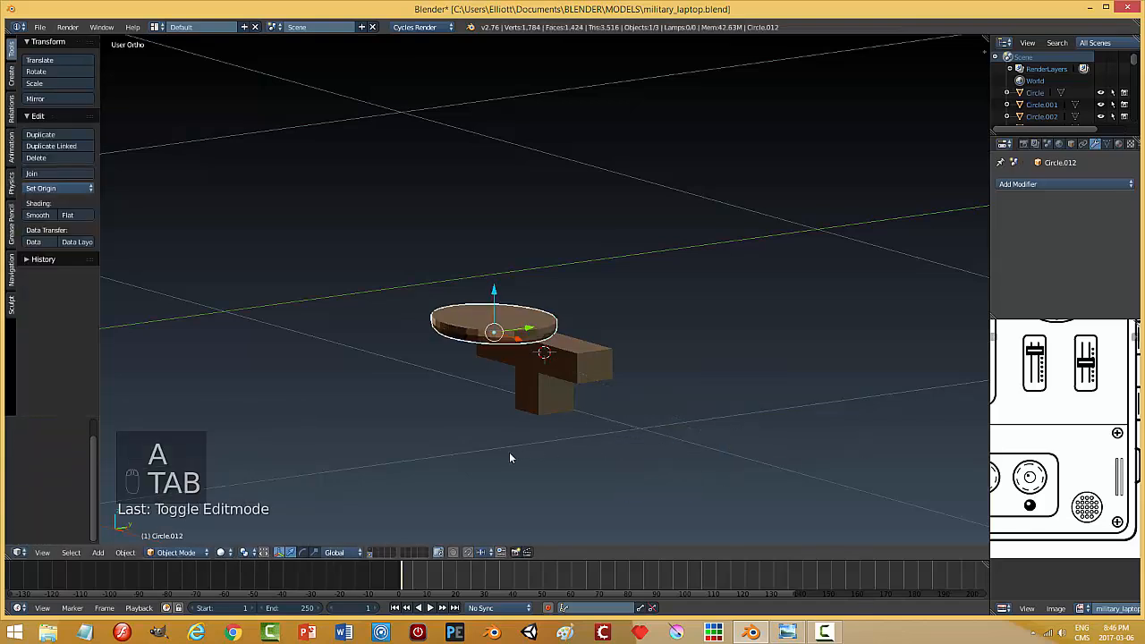
pyautogui.click(130, 553)
pyautogui.moveTo(159, 460)
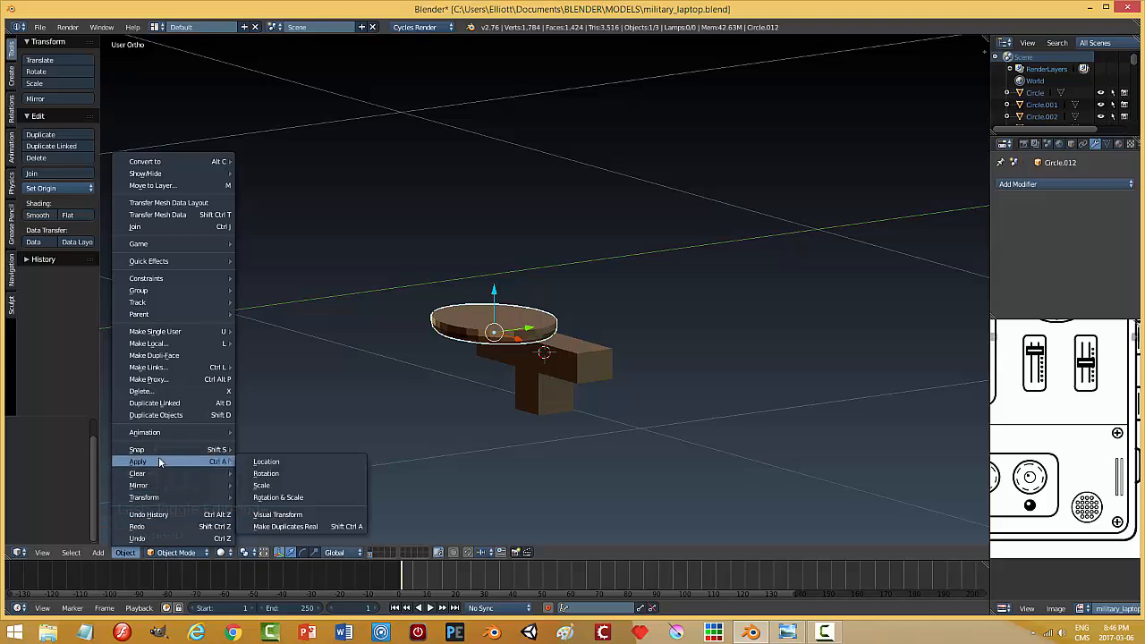
pyautogui.click(276, 485)
# - Lower the disc about 0.031 along Z and shift it about 0.002 along Y over the crossbar
pyautogui.moveTo(493, 298); pyautogui.dragTo(490, 317)
pyautogui.click(548, 336)
pyautogui.moveTo(548, 337); pyautogui.dragTo(578, 402, button='middle')
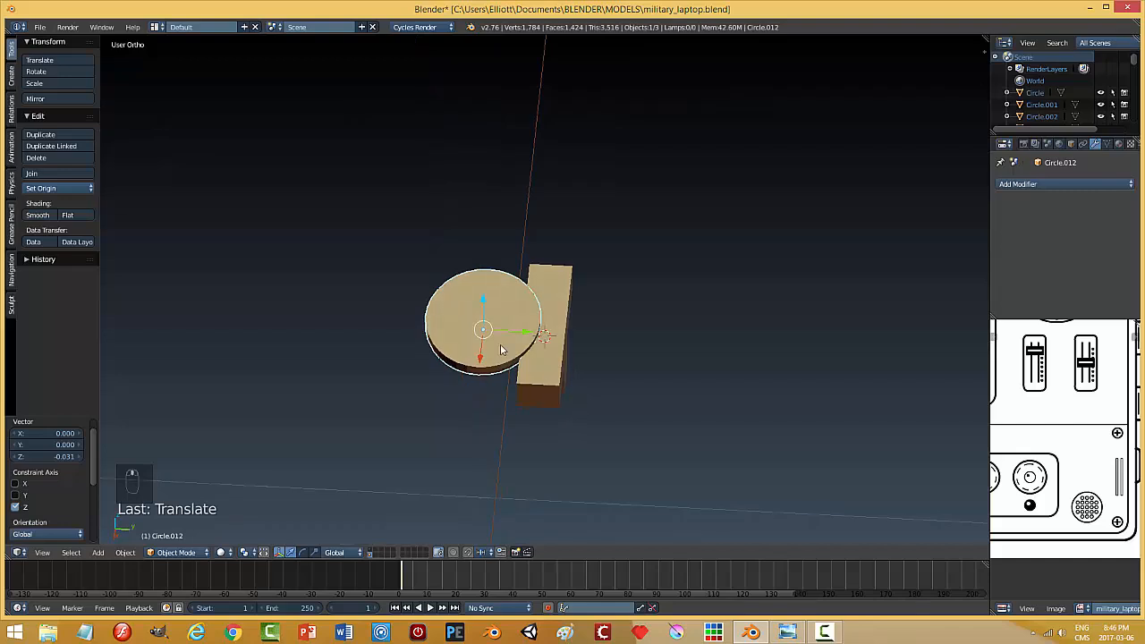
pyautogui.moveTo(526, 334); pyautogui.dragTo(538, 401)
pyautogui.moveTo(539, 400); pyautogui.dragTo(558, 344, button='middle')
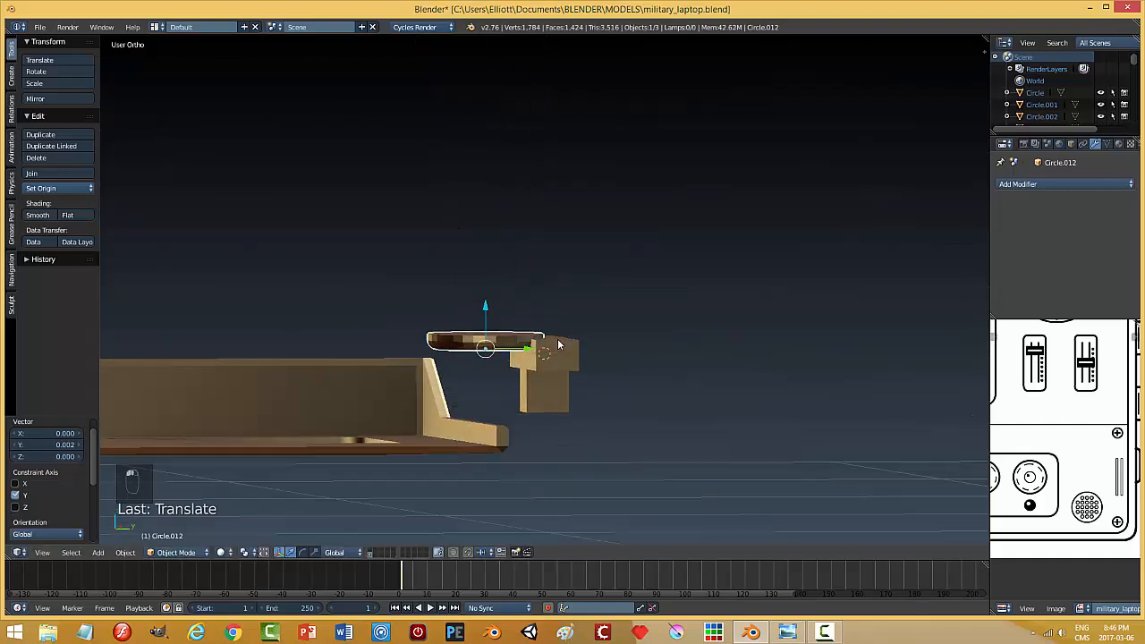
# - Scale the disc about 1.215 along Z and lower it about 0.003 into the crossbar's top
pyautogui.scroll(1, 546, 370)
pyautogui.press('s')
pyautogui.press('z')
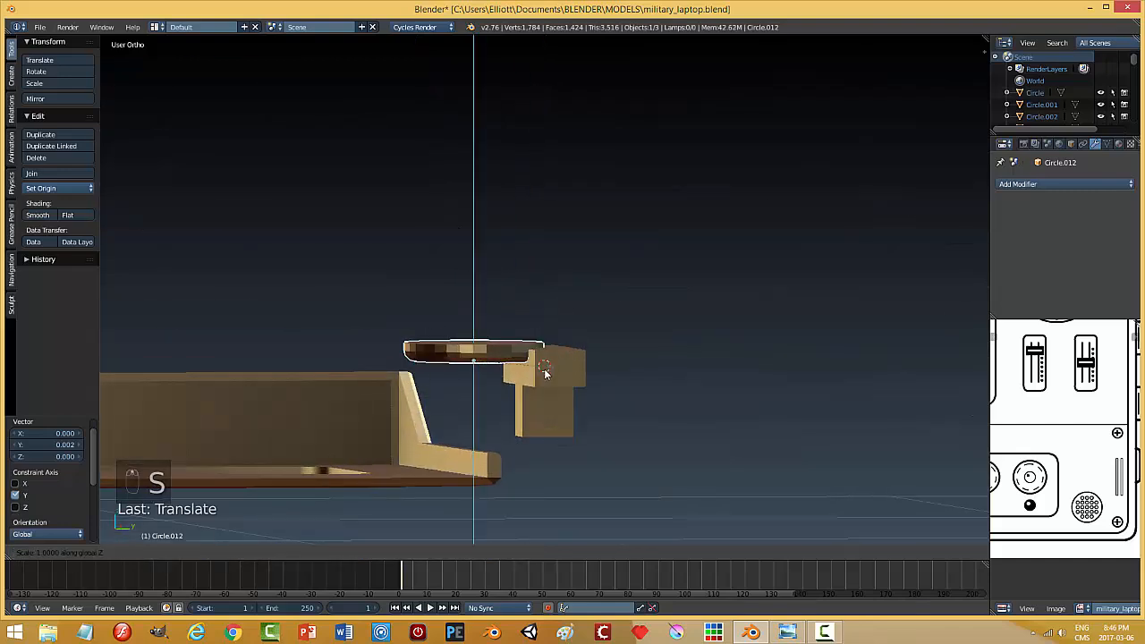
pyautogui.click(537, 385)
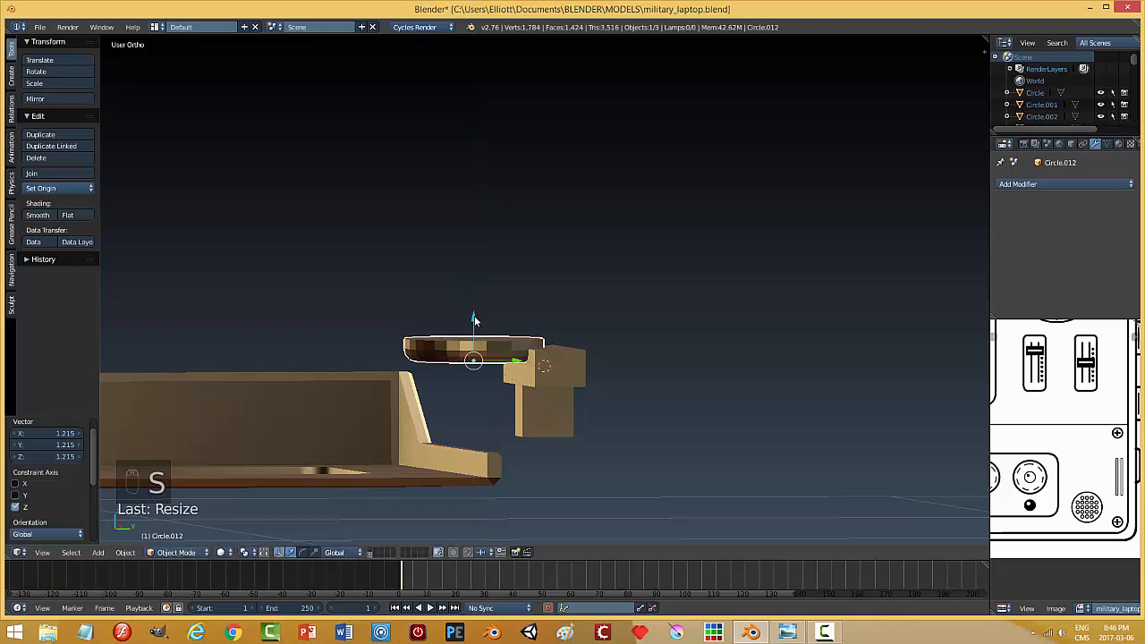
pyautogui.moveTo(476, 319); pyautogui.dragTo(476, 319)
pyautogui.moveTo(476, 319); pyautogui.dragTo(641, 489, button='middle')
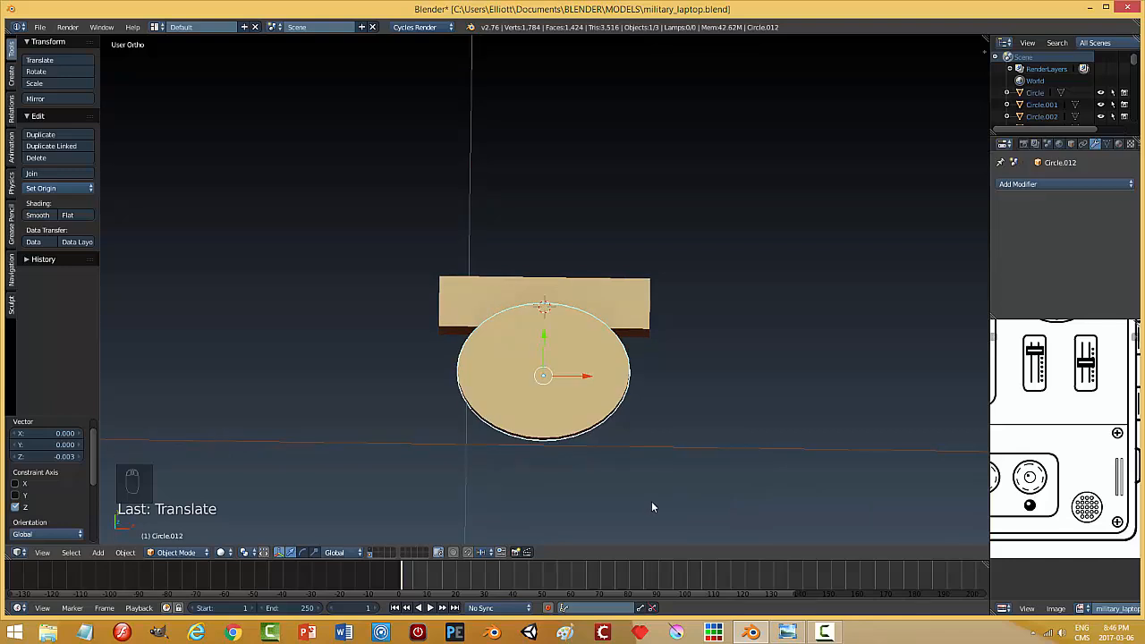
# - Cut the elliptical disc out of the T-shaped handle with a Boolean Difference modifier and apply it
pyautogui.moveTo(652, 504); pyautogui.dragTo(564, 391, button='middle')
pyautogui.rightClick(594, 370)
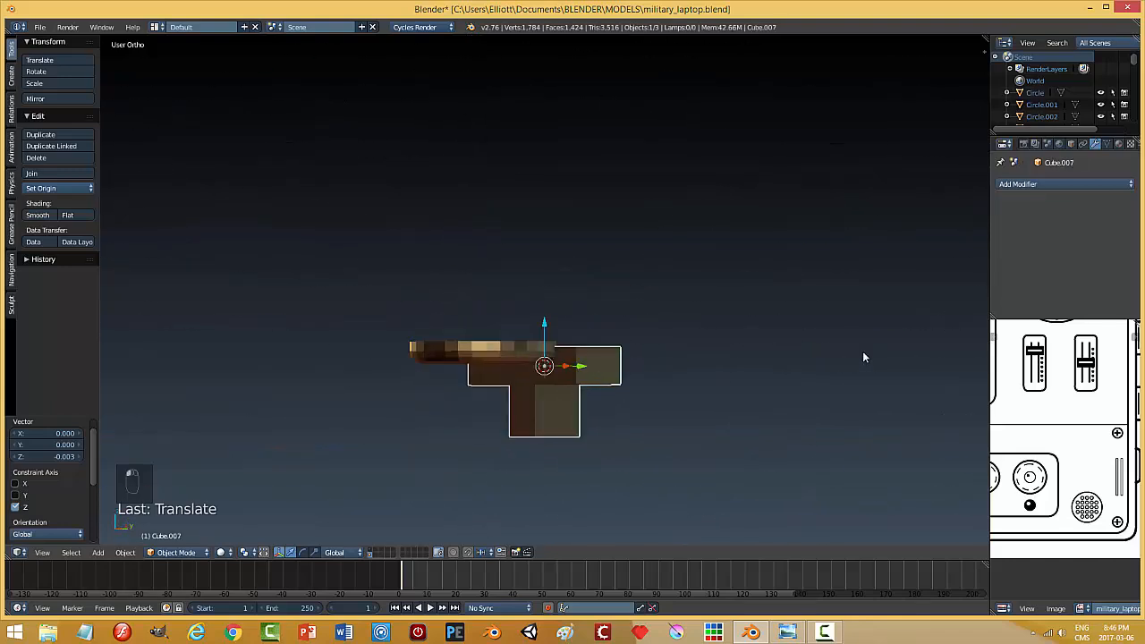
pyautogui.click(1035, 185)
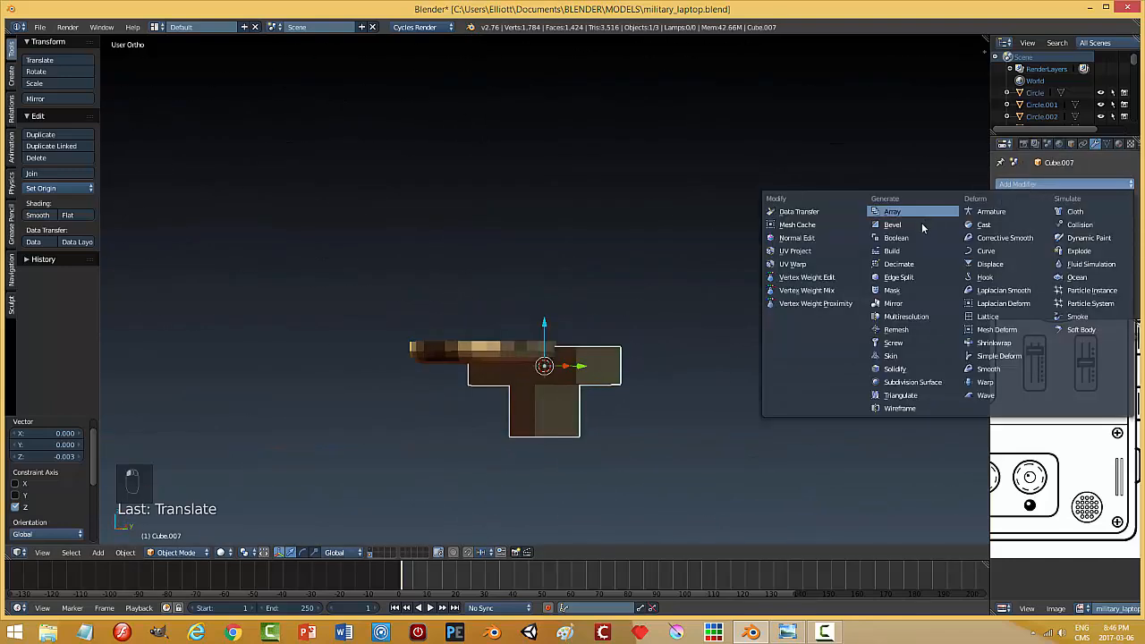
pyautogui.click(886, 237)
pyautogui.click(1029, 253)
pyautogui.click(1028, 214)
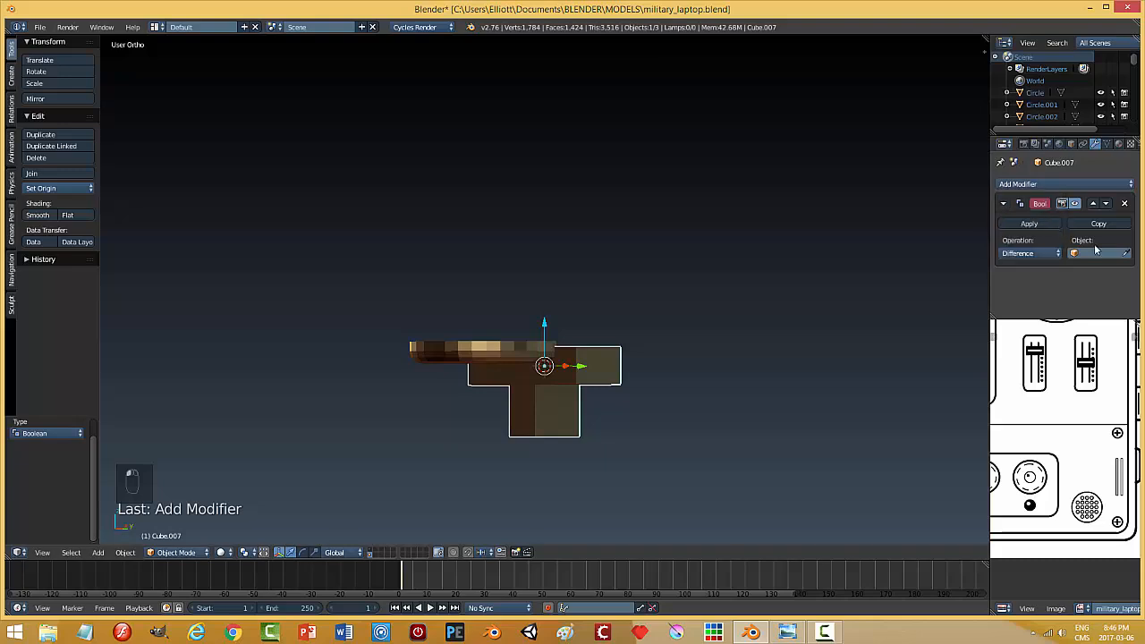
pyautogui.click(515, 344)
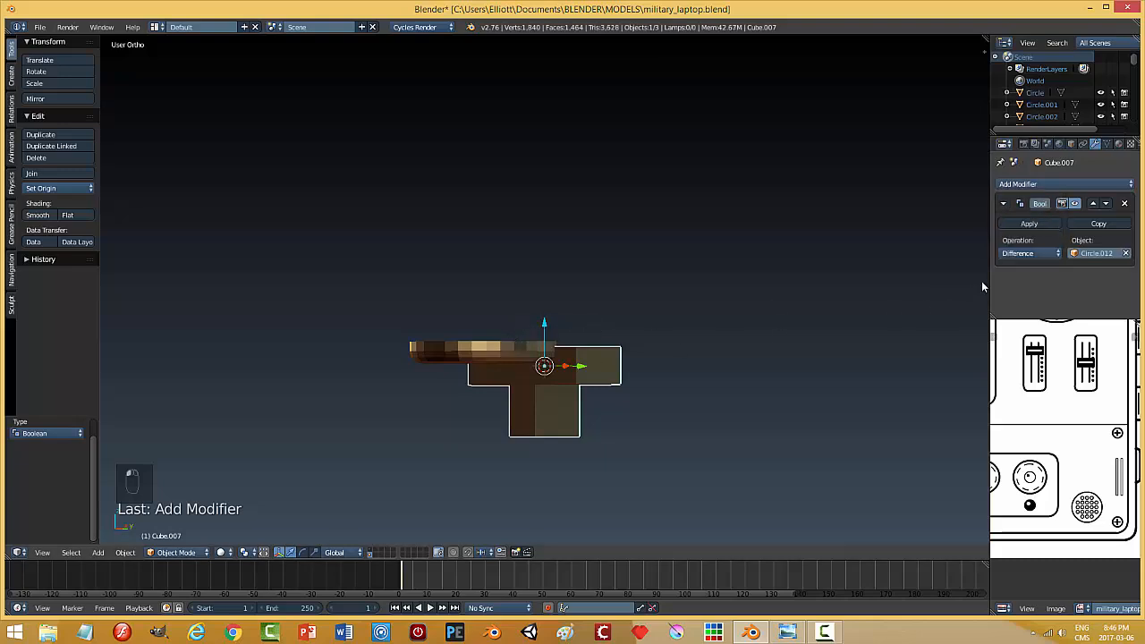
pyautogui.click(1029, 224)
# - Move the disc about -0.113 along Y, clear of the handle's carved recess
pyautogui.moveTo(588, 389); pyautogui.dragTo(560, 366, button='middle')
pyautogui.rightClick(548, 363)
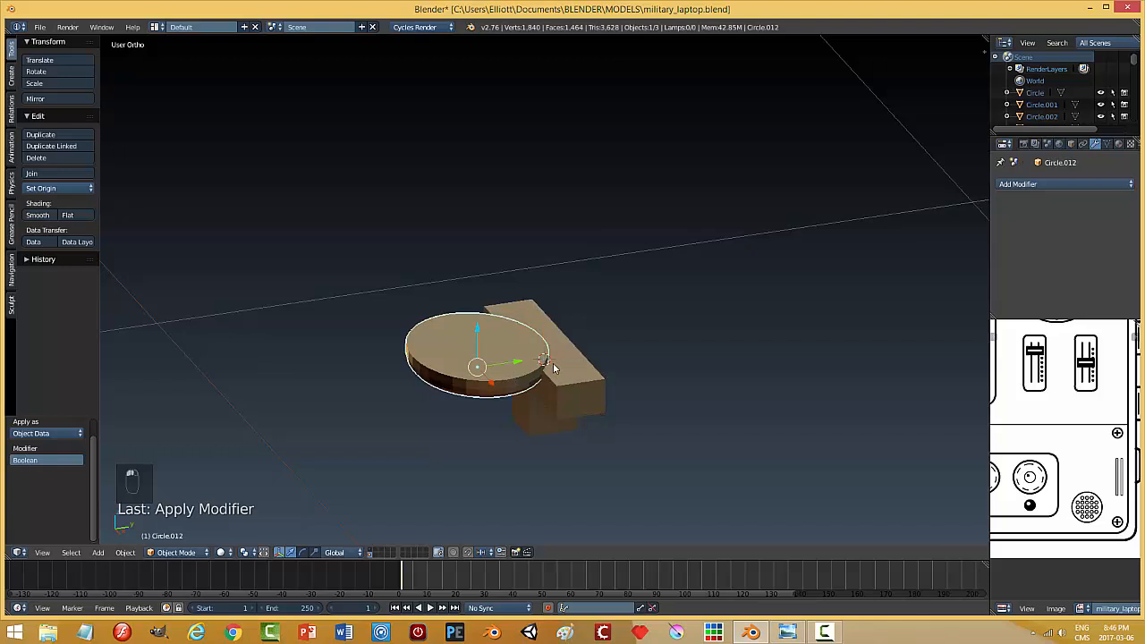
pyautogui.moveTo(519, 365); pyautogui.dragTo(433, 379)
pyautogui.moveTo(433, 380); pyautogui.dragTo(625, 343, button='middle')
# - Shade the T-shaped handle smooth and add an Edge Split modifier to it
pyautogui.rightClick(510, 367)
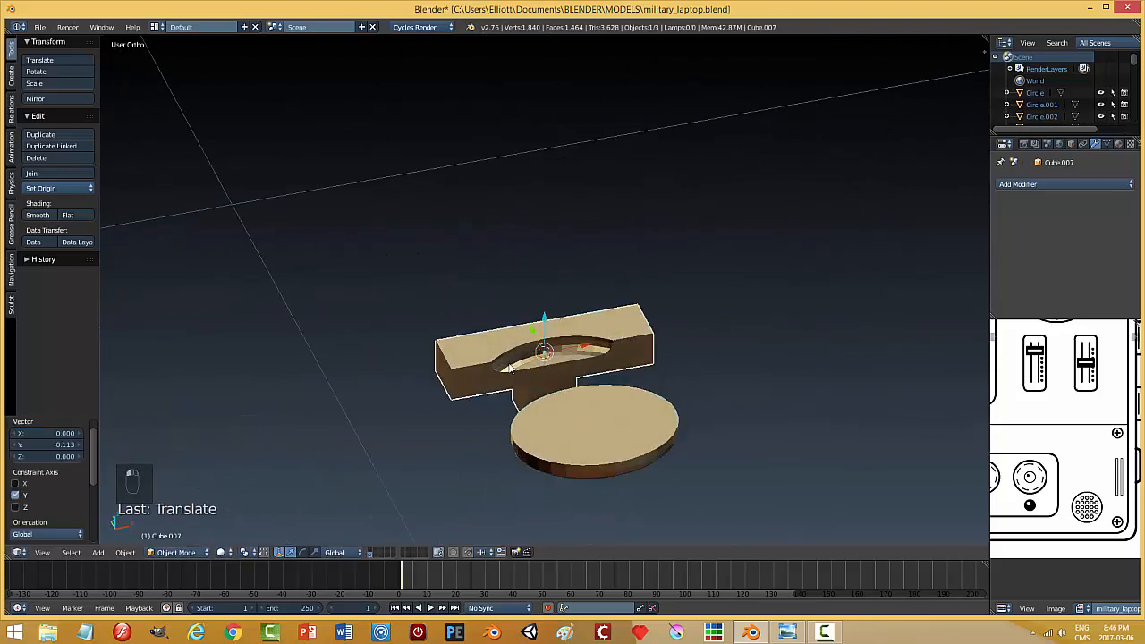
pyautogui.click(41, 216)
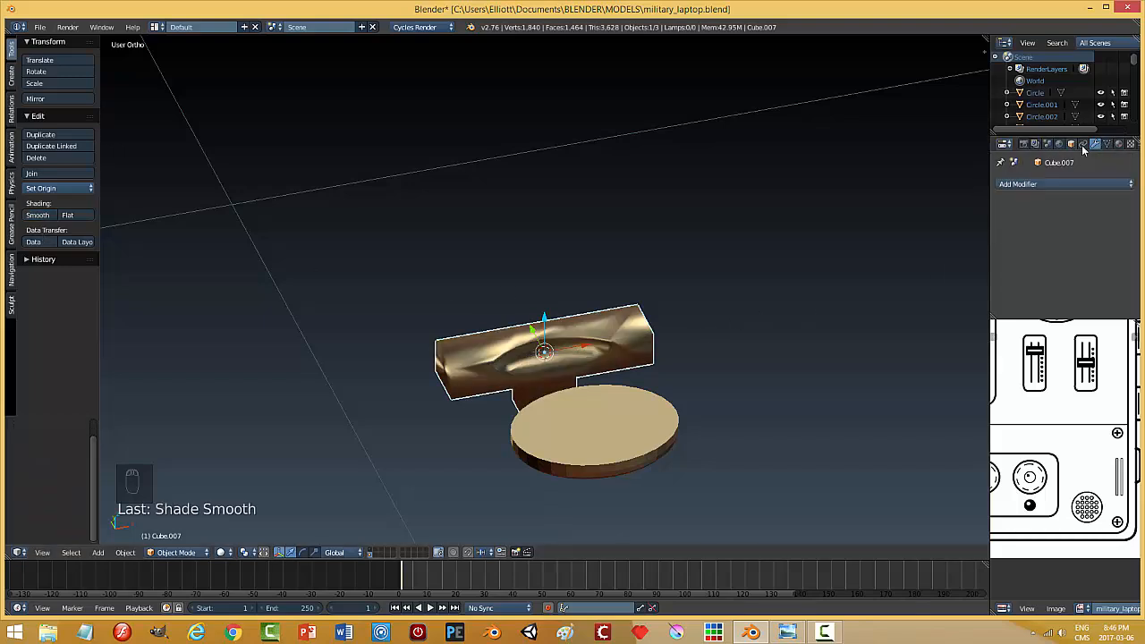
pyautogui.click(1053, 181)
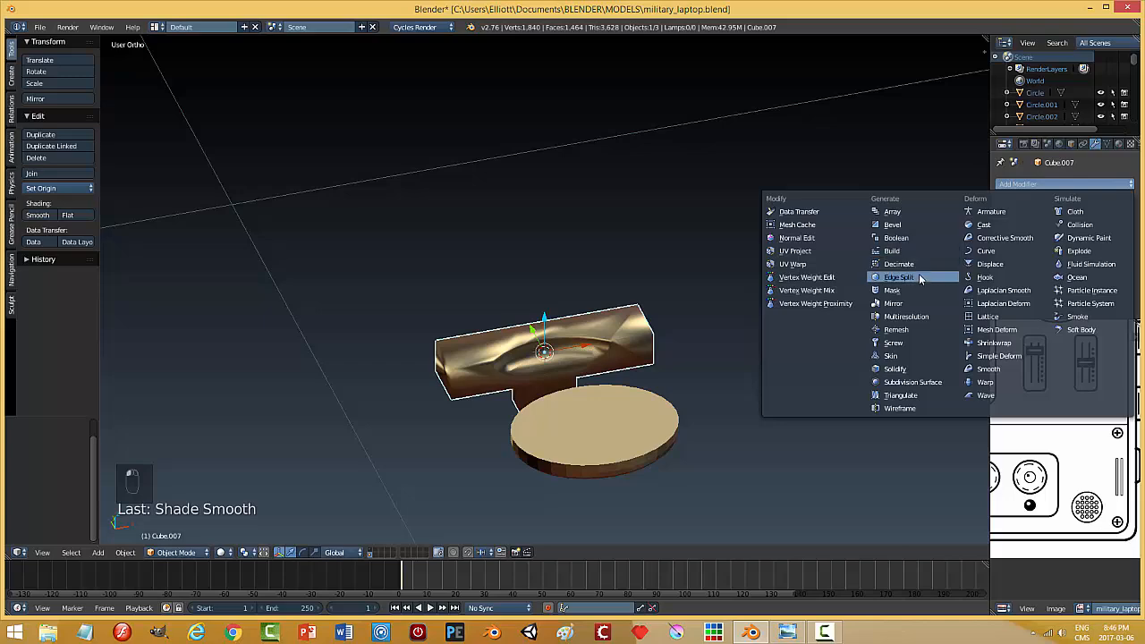
pyautogui.click(886, 272)
pyautogui.moveTo(734, 309); pyautogui.dragTo(602, 303, button='middle')
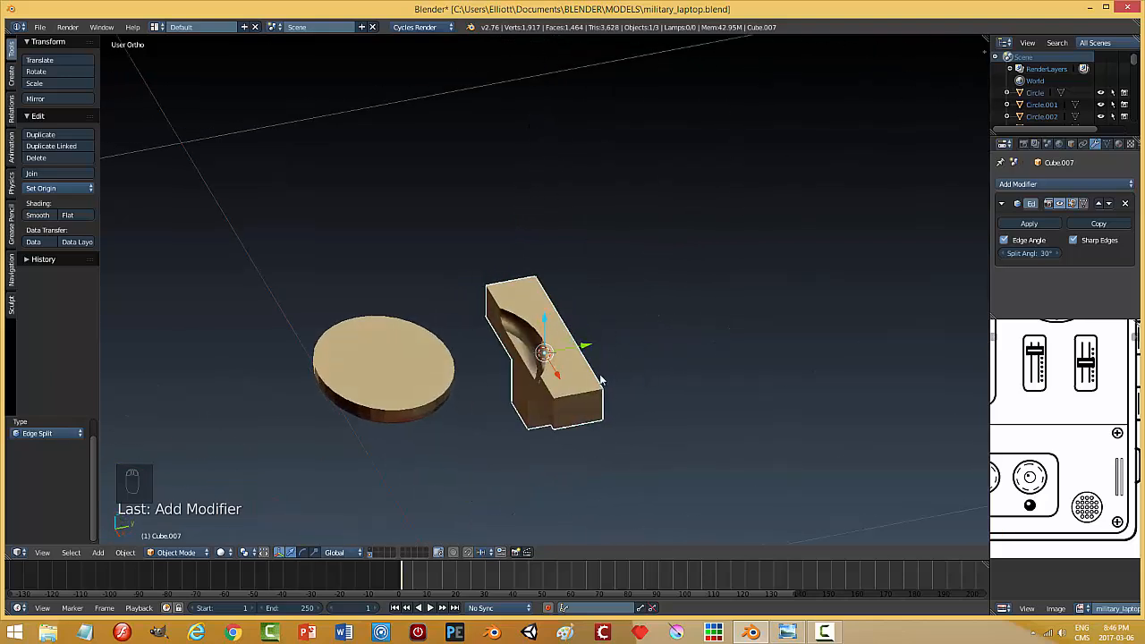
pyautogui.press('Tab')
pyautogui.click(667, 392)
pyautogui.scroll(3, 596, 403)
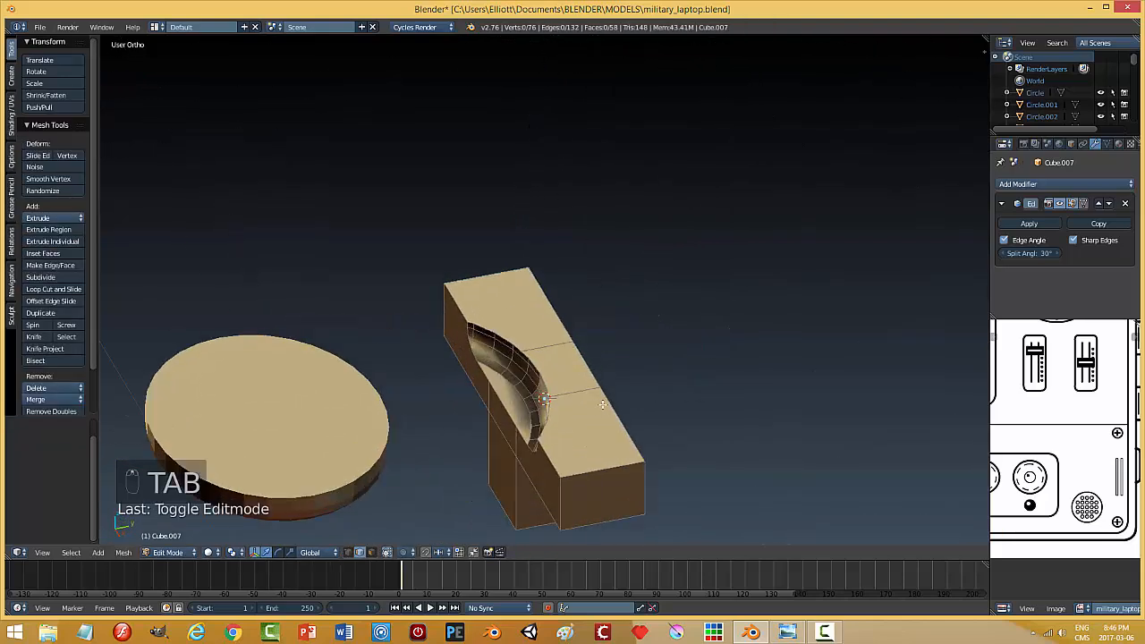
pyautogui.hotkey('ctrl', 'Tab')
pyautogui.click(603, 407)
pyautogui.keyDown('alt'); pyautogui.rightClick(559, 463); pyautogui.keyUp('alt')
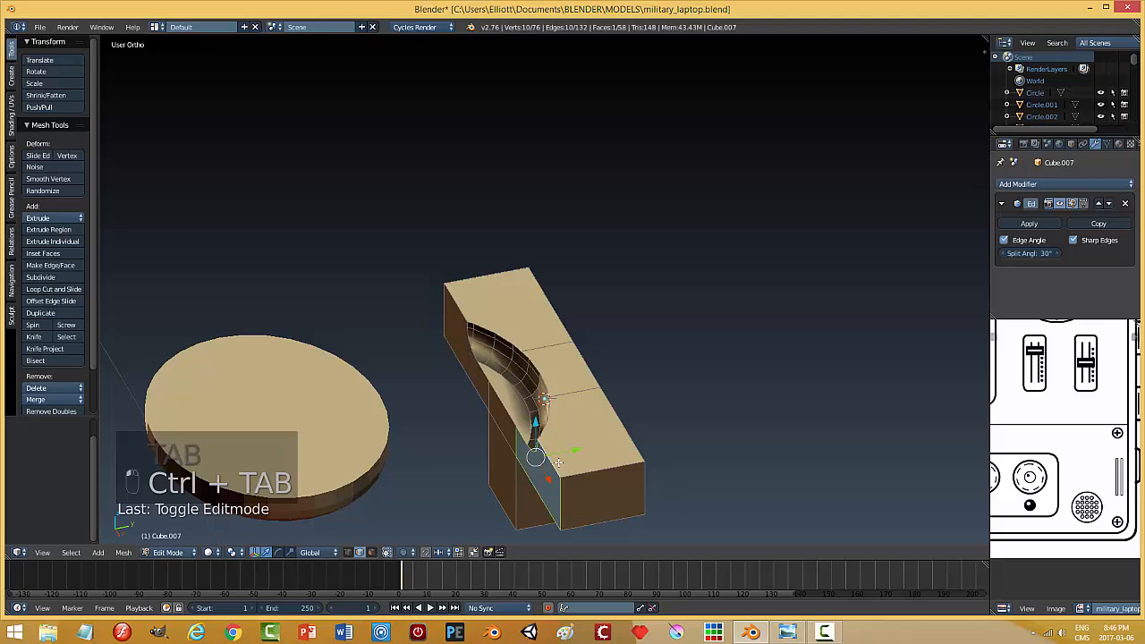
pyautogui.press('a')
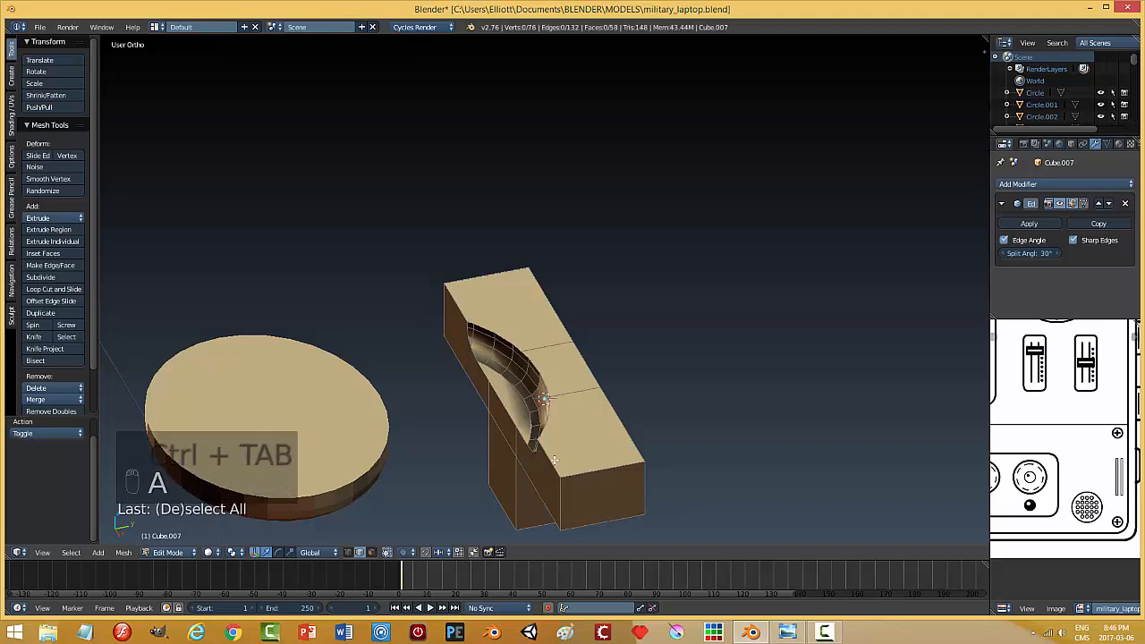
pyautogui.keyDown('alt'); pyautogui.keyDown('shift'); pyautogui.rightClick(633, 443); pyautogui.keyUp('shift'); pyautogui.keyUp('alt')
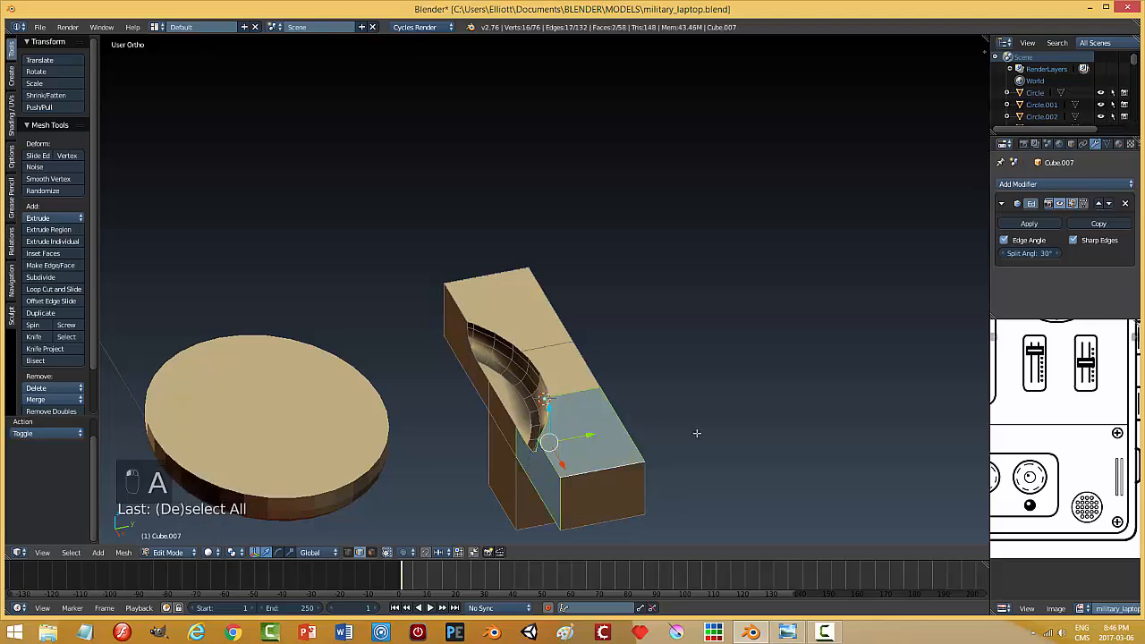
pyautogui.moveTo(697, 433); pyautogui.dragTo(572, 408, button='middle')
pyautogui.keyDown('shift'); pyautogui.rightClick(631, 372); pyautogui.keyUp('shift')
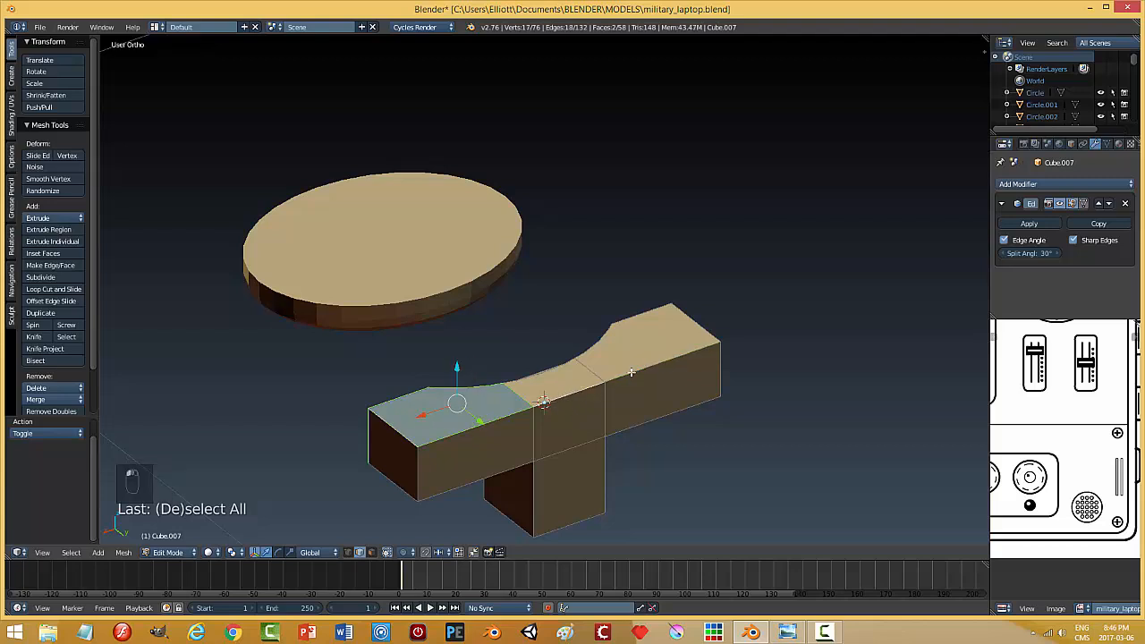
pyautogui.press('a')
pyautogui.keyDown('alt'); pyautogui.rightClick(567, 396); pyautogui.keyUp('alt')
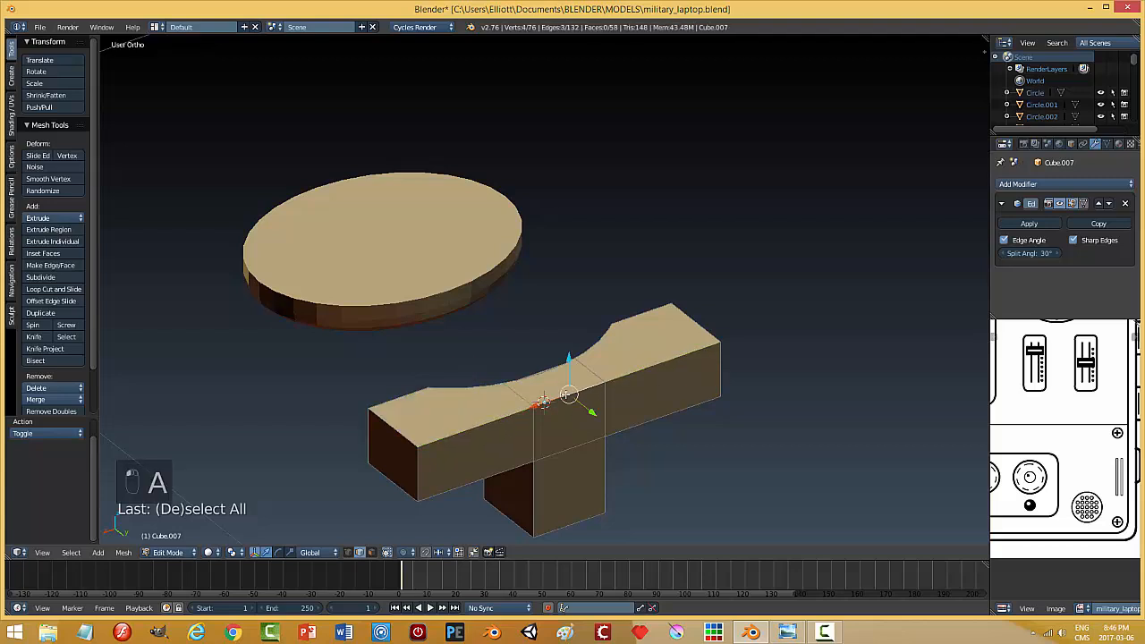
pyautogui.moveTo(727, 387); pyautogui.dragTo(596, 435, button='middle')
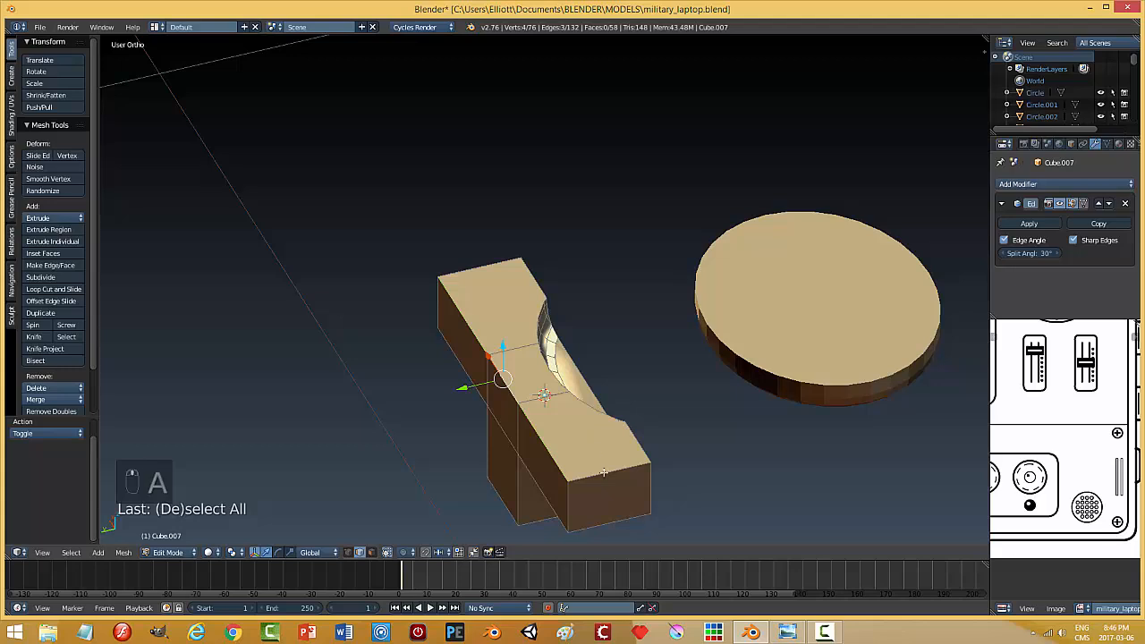
pyautogui.rightClick(606, 473)
pyautogui.moveTo(711, 453); pyautogui.dragTo(576, 427, button='middle')
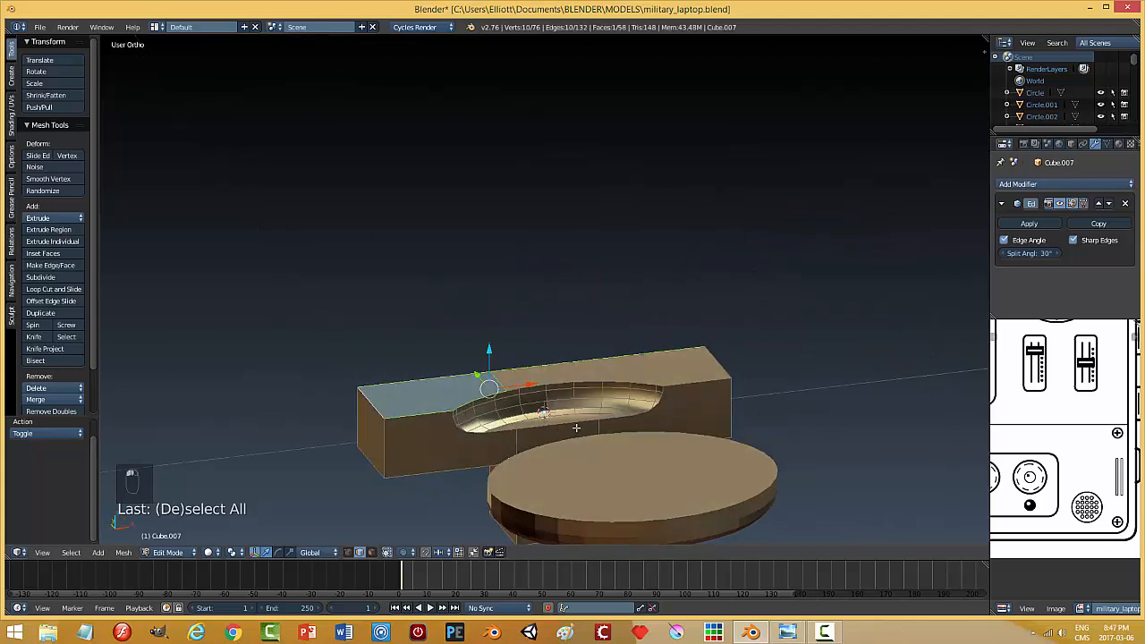
pyautogui.keyDown('shift'); pyautogui.rightClick(522, 387); pyautogui.keyUp('shift')
pyautogui.keyDown('shift'); pyautogui.rightClick(605, 380); pyautogui.keyUp('shift')
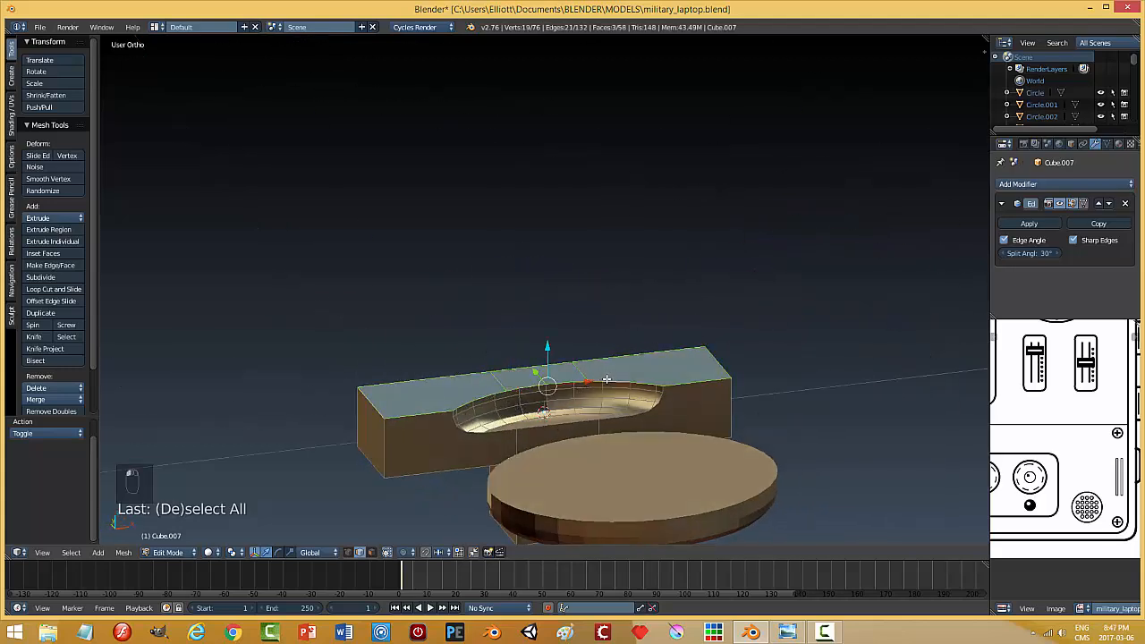
pyautogui.moveTo(736, 389); pyautogui.dragTo(690, 397, button='middle')
pyautogui.hotkey('ctrl', 'b')
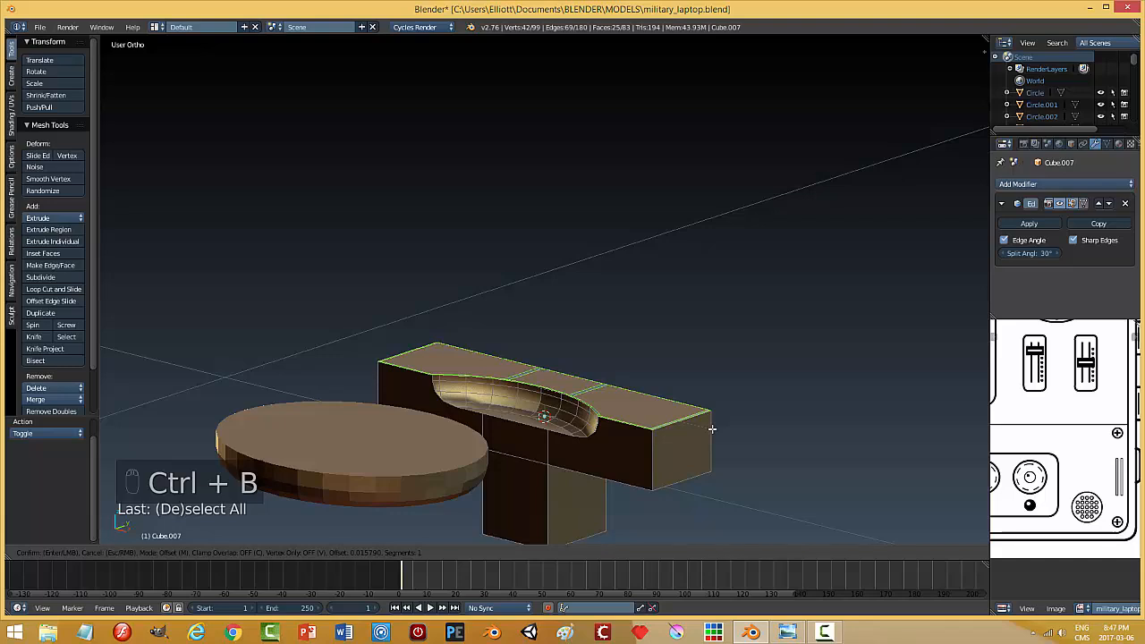
pyautogui.rightClick(712, 429)
pyautogui.press('a')
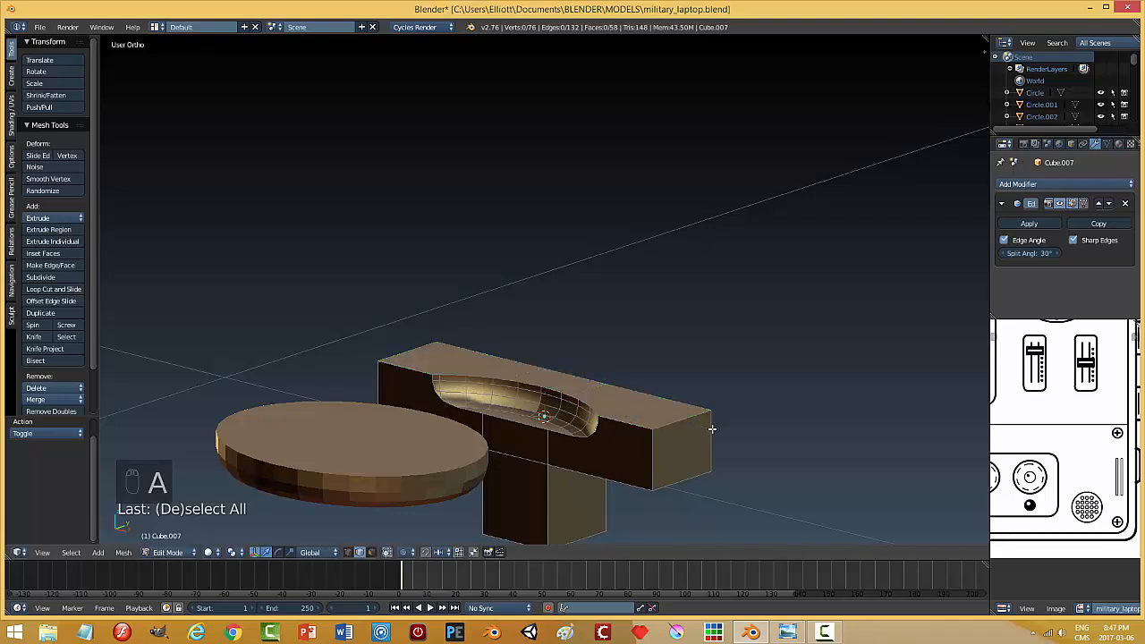
pyautogui.moveTo(622, 460)
pyautogui.mouseDown(button='middle')
pyautogui.moveTo(626, 448)
pyautogui.moveTo(600, 458)
pyautogui.mouseUp(button='middle')
pyautogui.press('Tab')
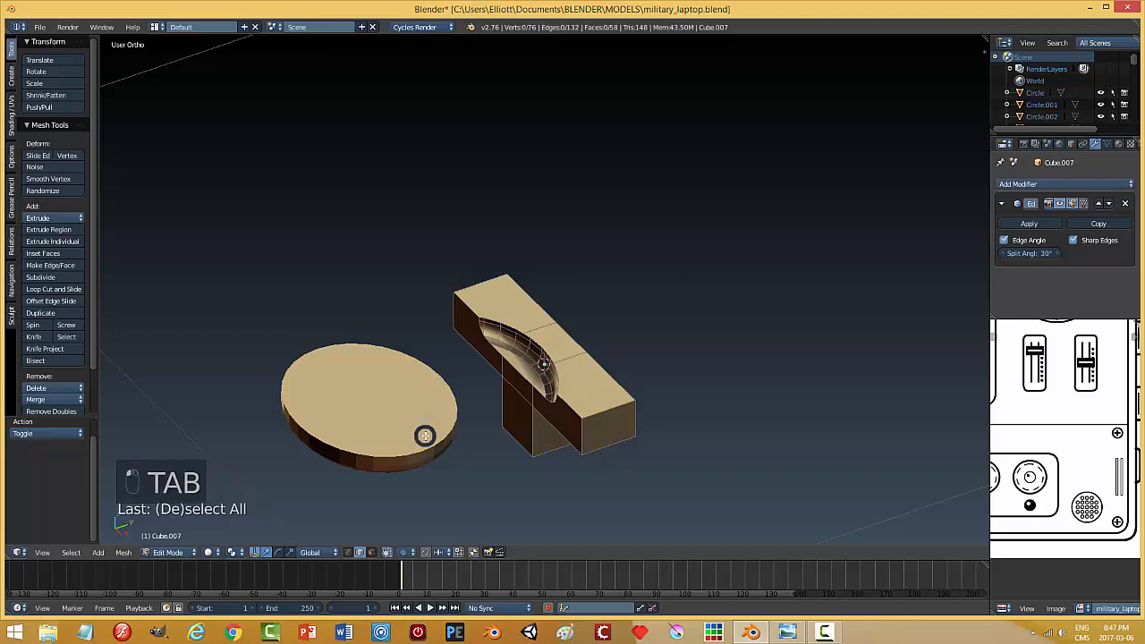
# - Delete the elliptical disc used as the cutter
pyautogui.rightClick(452, 423)
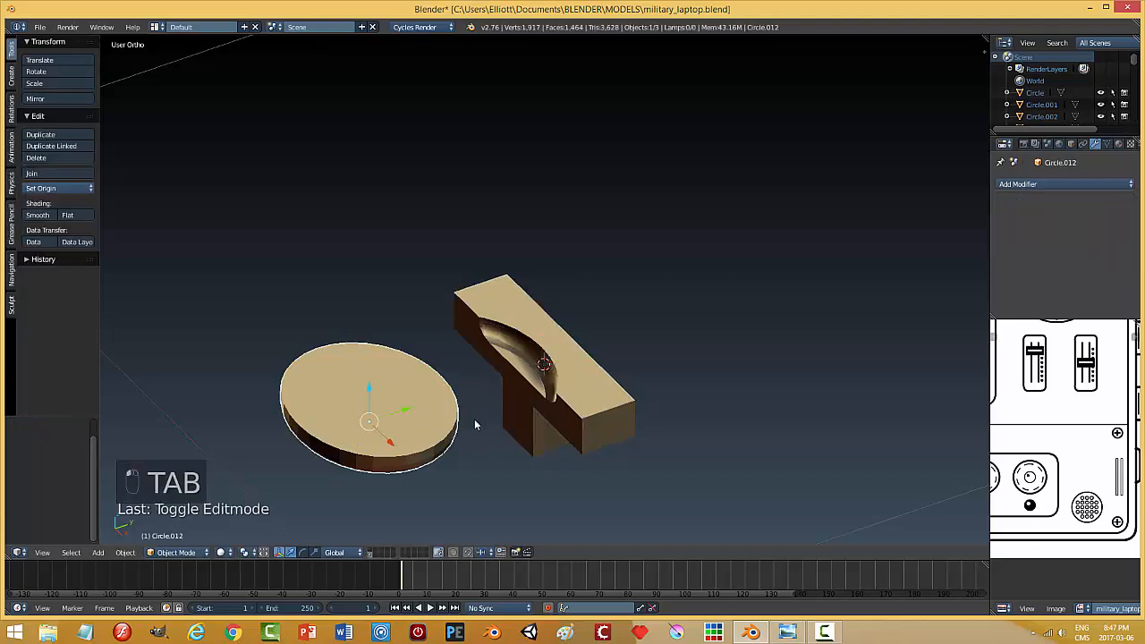
pyautogui.press('x')
pyautogui.click(475, 419)
# - Bevel all edges of the T-shaped handle with 1 segment and an offset of about 0.016, and return to Object Mode
pyautogui.rightClick(630, 402)
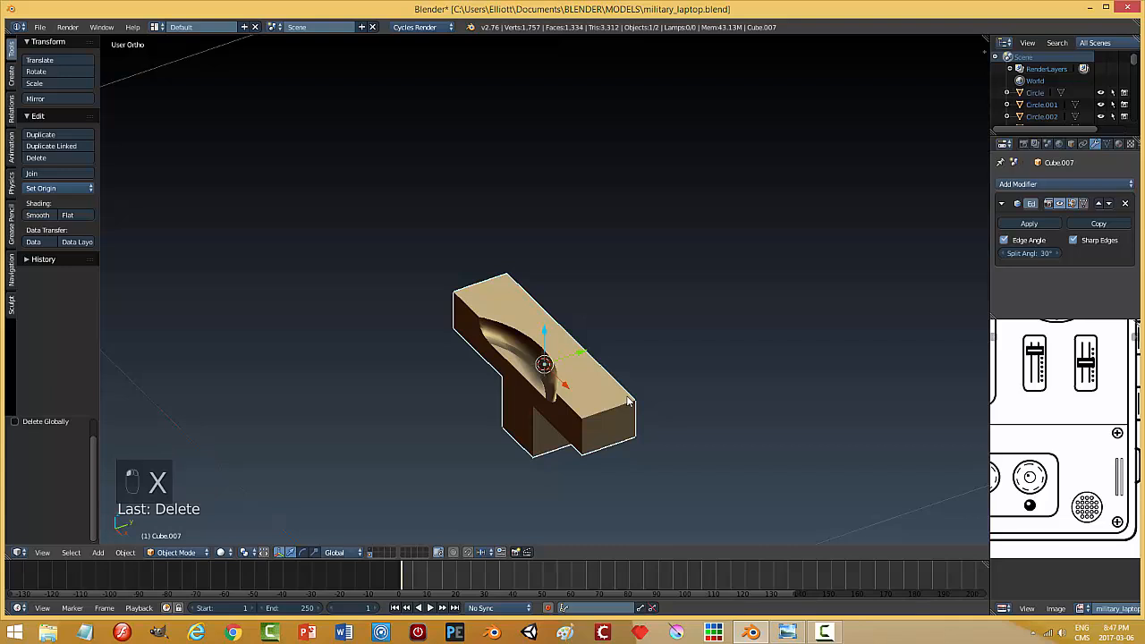
pyautogui.press('Tab')
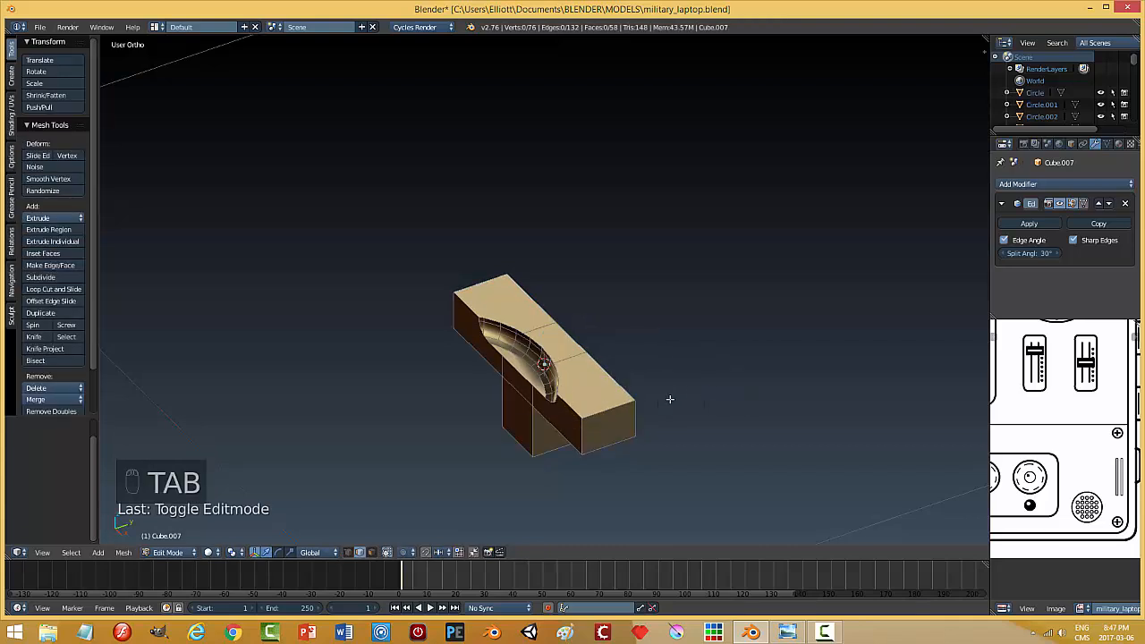
pyautogui.hotkey('ctrl', 'b')
pyautogui.press('a')
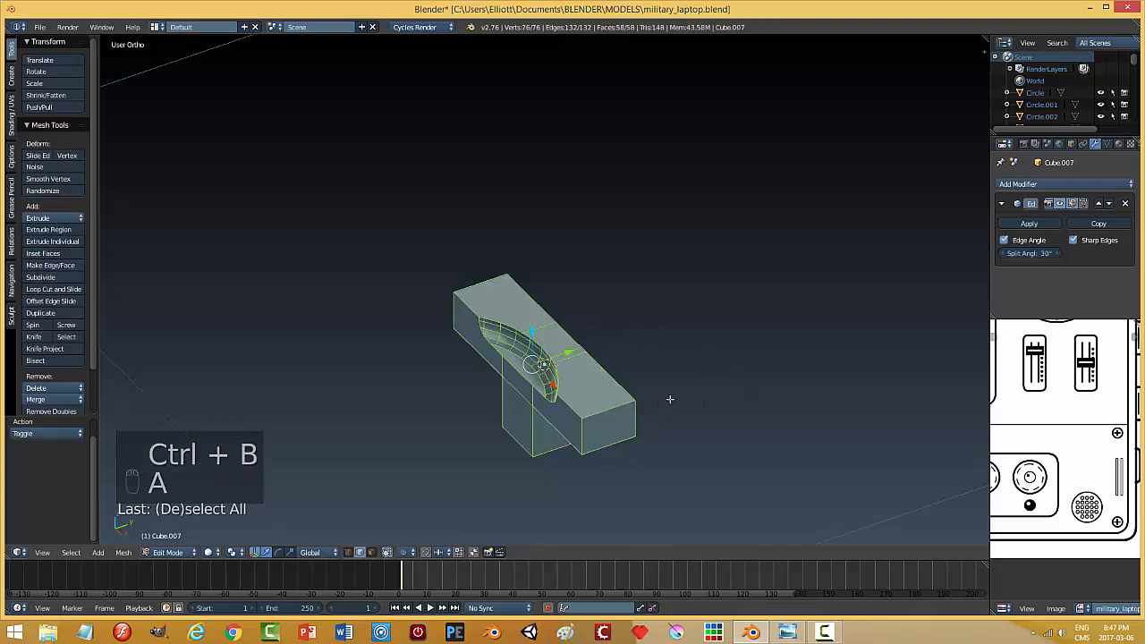
pyautogui.hotkey('ctrl', 'b')
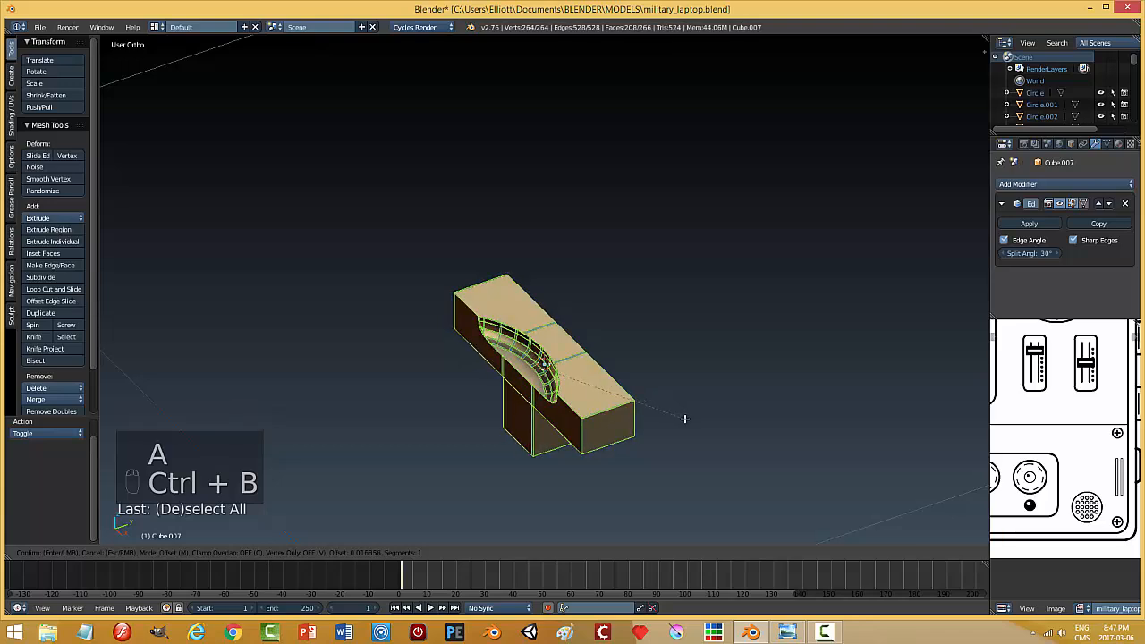
pyautogui.click(684, 418)
pyautogui.press('a')
pyautogui.press('Tab')
pyautogui.click(622, 422)
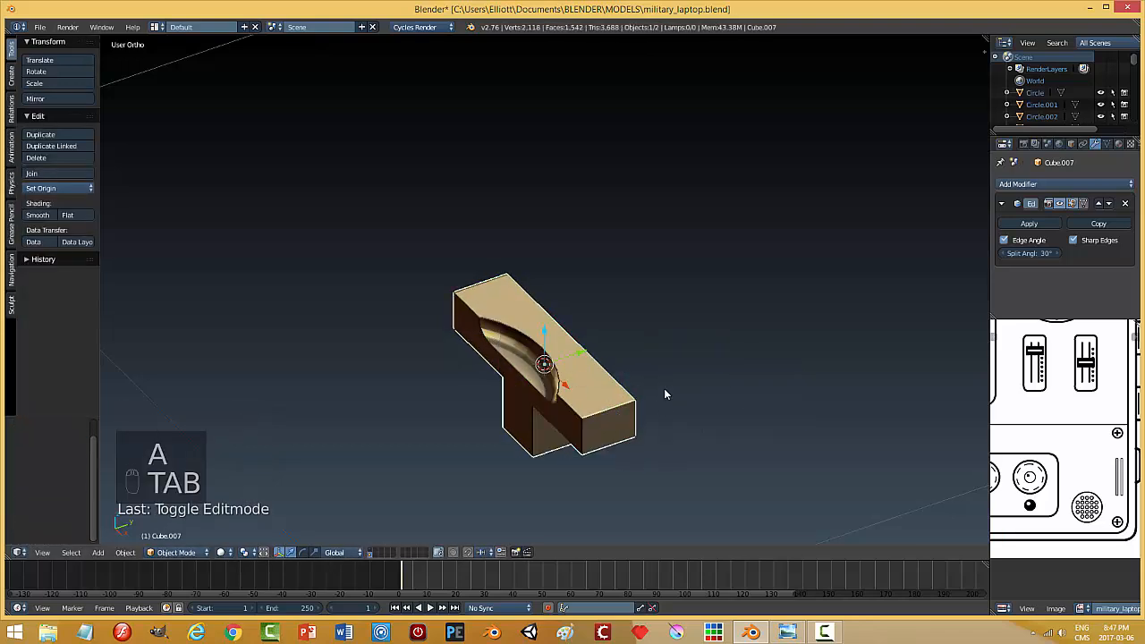
# - Disable Edge Angle in the handle's Edge Split modifier and enable Auto Smooth with a 20° angle
pyautogui.moveTo(664, 388); pyautogui.dragTo(755, 364, button='middle')
pyautogui.click(1004, 240)
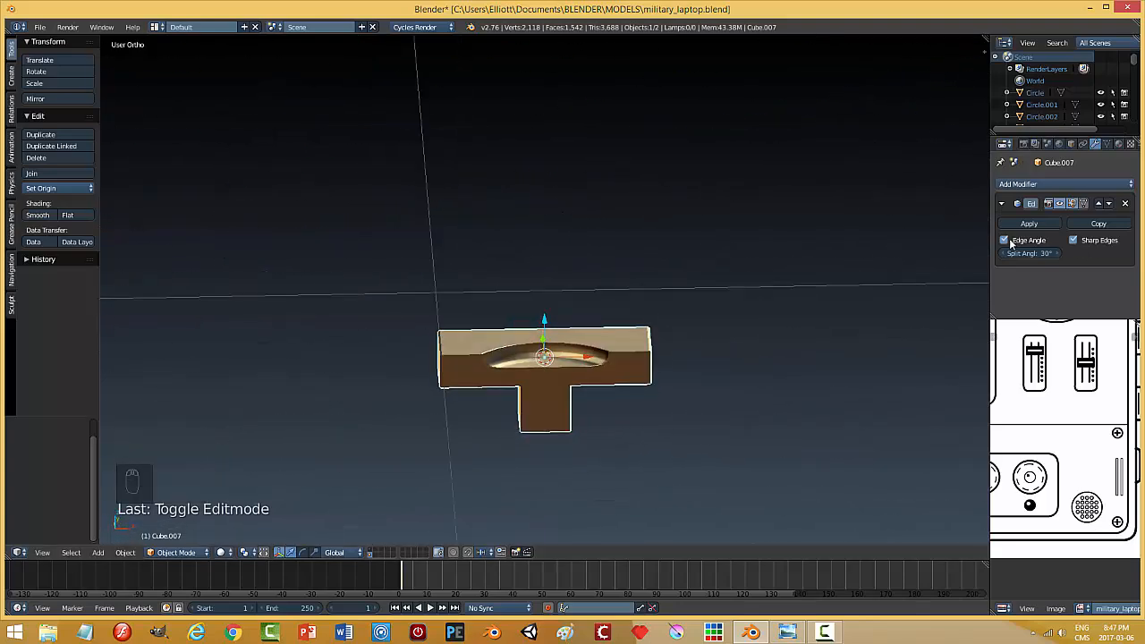
pyautogui.click(1107, 144)
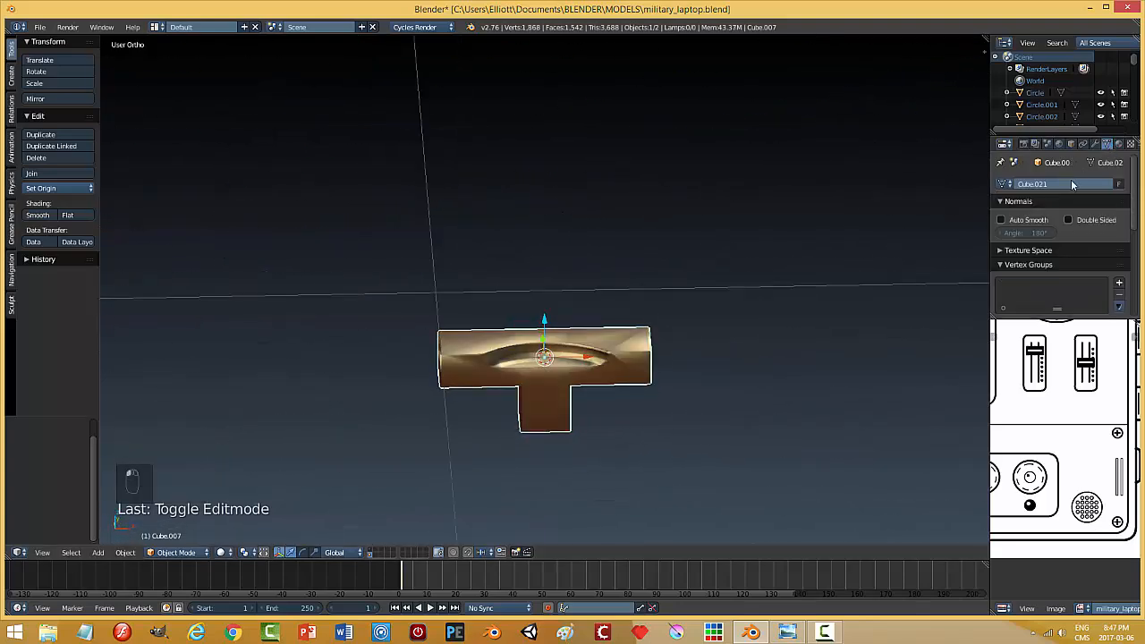
pyautogui.click(1001, 221)
pyautogui.click(1006, 232)
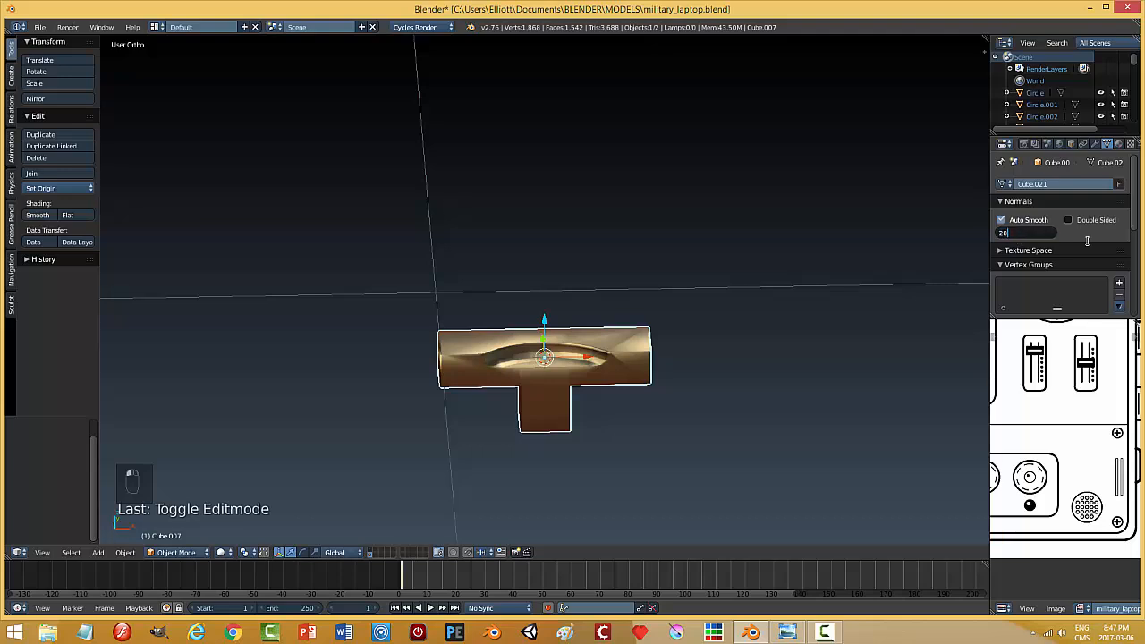
pyautogui.write('20')
pyautogui.press('Return')
pyautogui.moveTo(656, 351); pyautogui.dragTo(387, 535, button='middle')
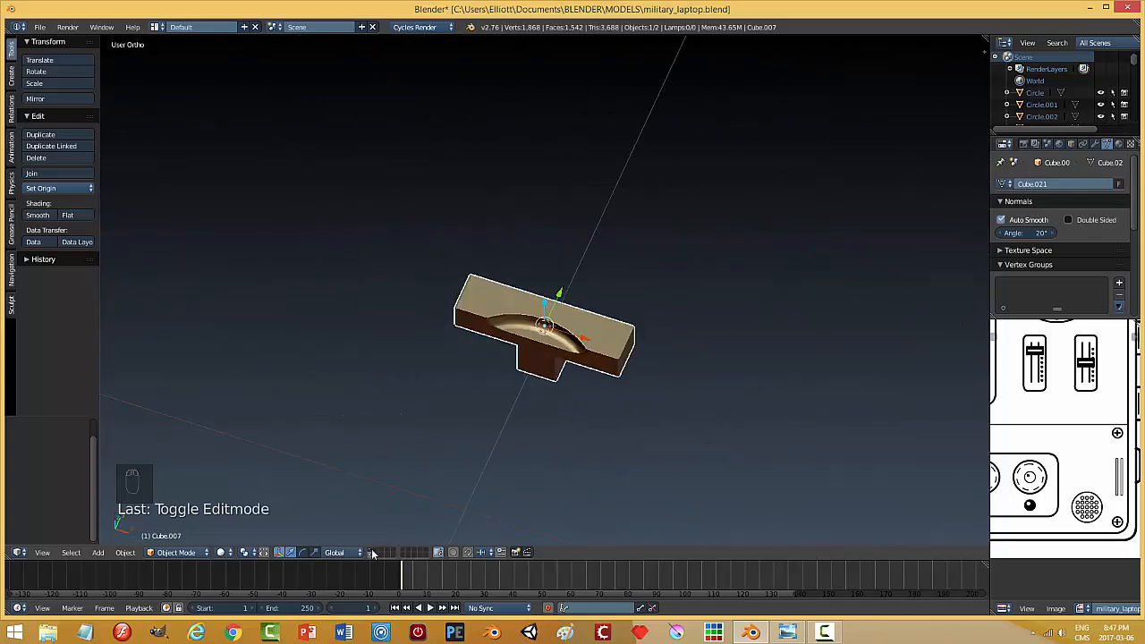
# - Switch to the layer showing the full laptop model and deselect everything
pyautogui.click(374, 554)
pyautogui.moveTo(612, 383)
pyautogui.mouseDown(button='middle')
pyautogui.moveTo(624, 394)
pyautogui.moveTo(600, 427)
pyautogui.moveTo(550, 384)
pyautogui.moveTo(510, 383)
pyautogui.moveTo(629, 390)
pyautogui.moveTo(585, 415)
pyautogui.moveTo(610, 439)
pyautogui.moveTo(675, 371)
pyautogui.moveTo(616, 390)
pyautogui.moveTo(621, 361)
pyautogui.moveTo(657, 408)
pyautogui.moveTo(698, 402)
pyautogui.moveTo(727, 418)
pyautogui.moveTo(624, 402)
pyautogui.moveTo(644, 376)
pyautogui.moveTo(609, 307)
pyautogui.moveTo(556, 358)
pyautogui.moveTo(536, 315)
pyautogui.mouseUp(button='middle')
pyautogui.press('a')
pyautogui.scroll(-4, 629, 390)
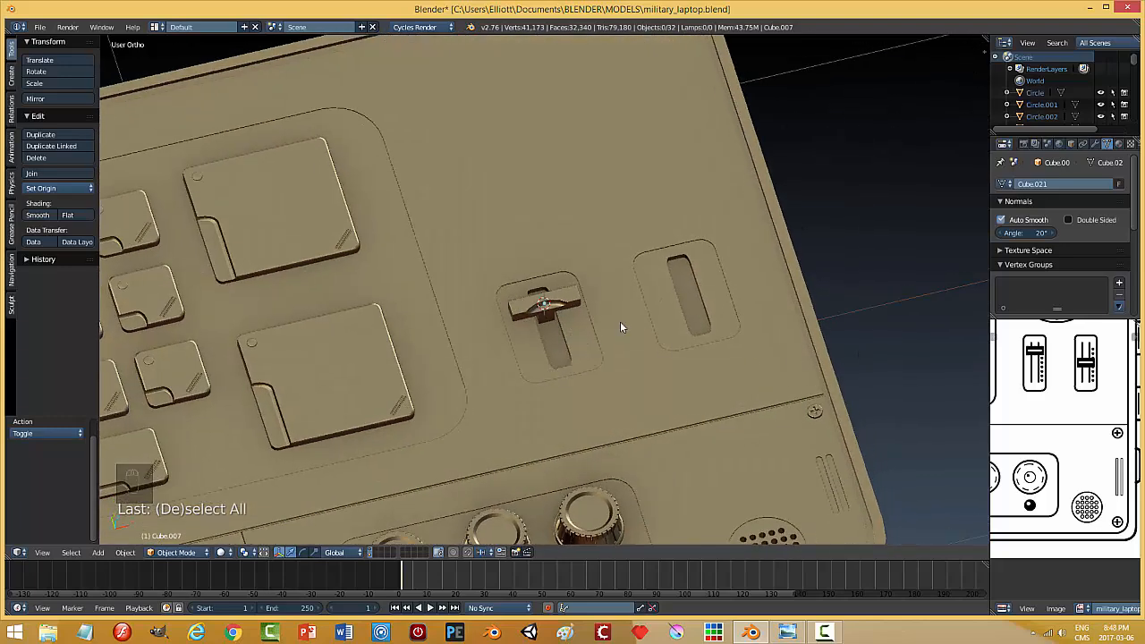
# - Snap the 3D cursor to the T-shaped handle, add a 32-vertex mesh circle there and scale it down to about 0.031
pyautogui.scroll(7, 628, 334)
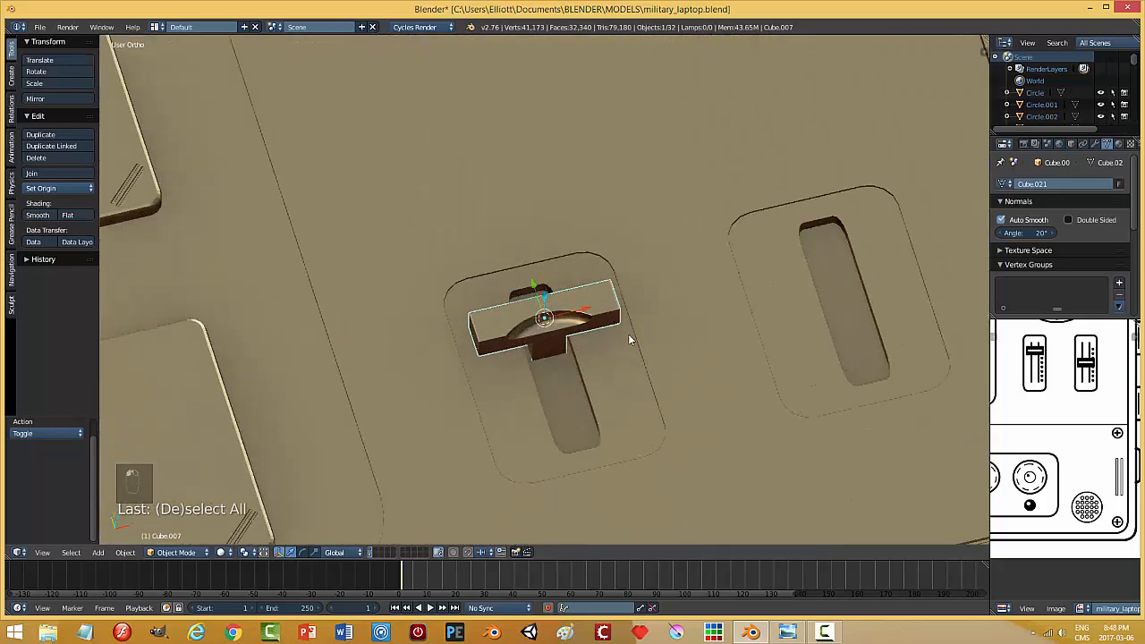
pyautogui.moveTo(630, 354); pyautogui.dragTo(589, 318, button='middle')
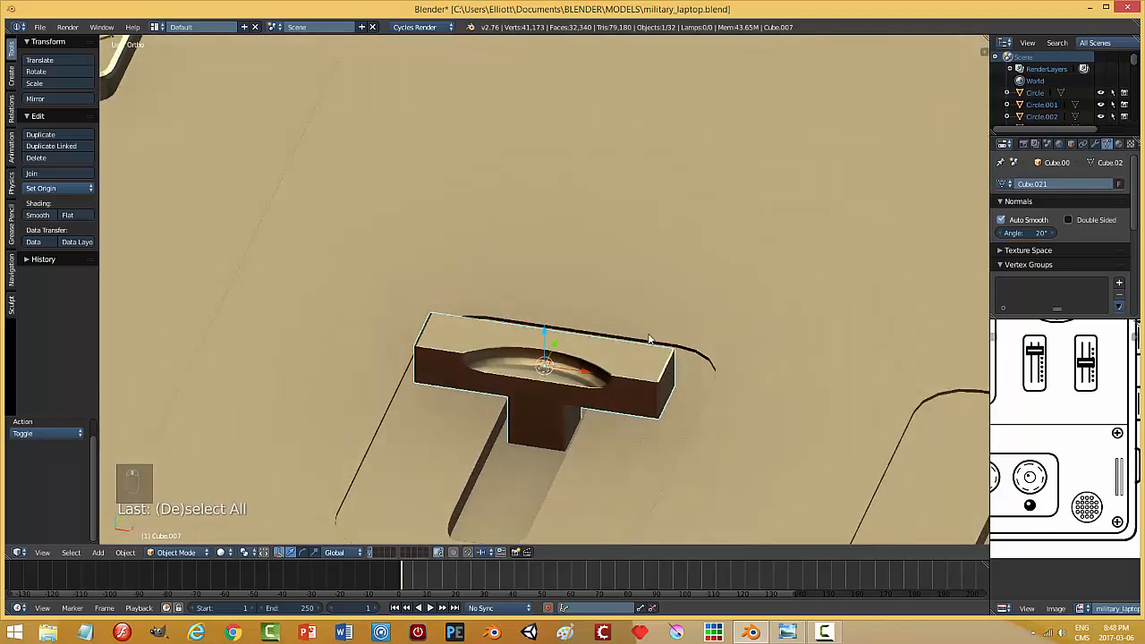
pyautogui.hotkey('shift', 's')
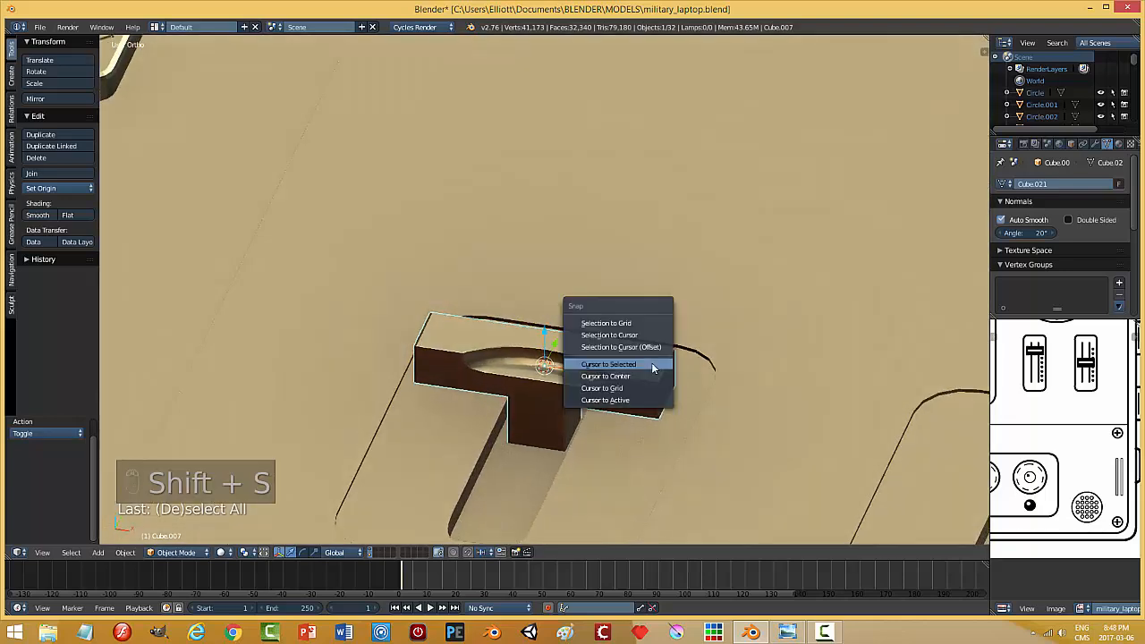
pyautogui.click(656, 367)
pyautogui.hotkey('shift', 'a')
pyautogui.moveTo(685, 386)
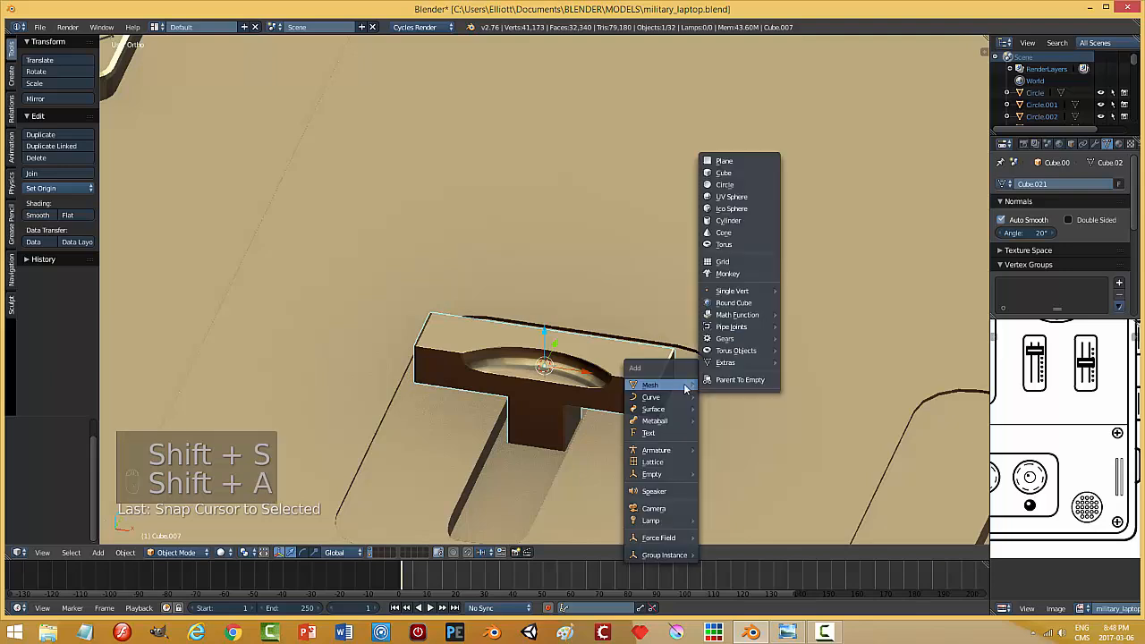
pyautogui.click(739, 186)
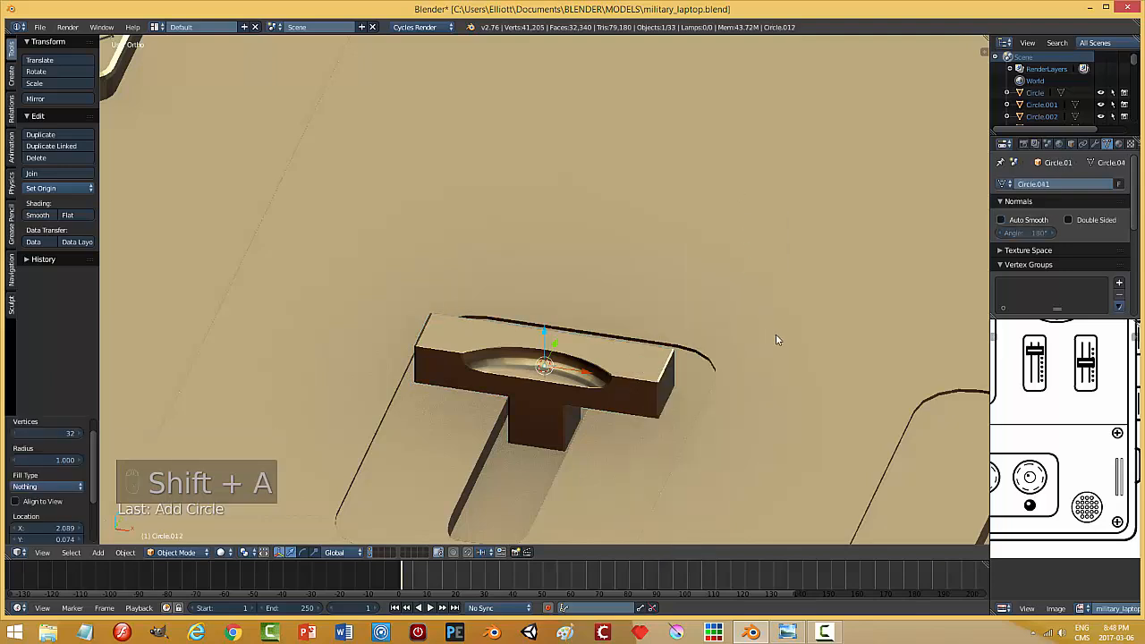
pyautogui.press('s')
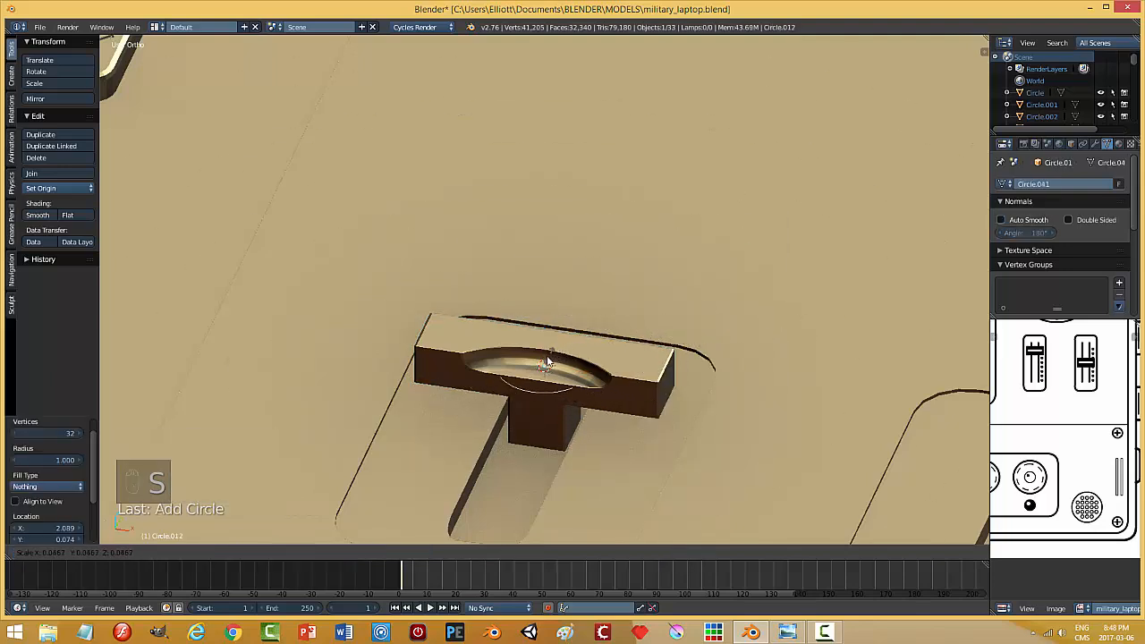
pyautogui.click(543, 363)
# - Raise the circle about 0.034 on Z, shrink it further and shift it about -0.096 along X toward the handle's left end
pyautogui.press('g')
pyautogui.press('z')
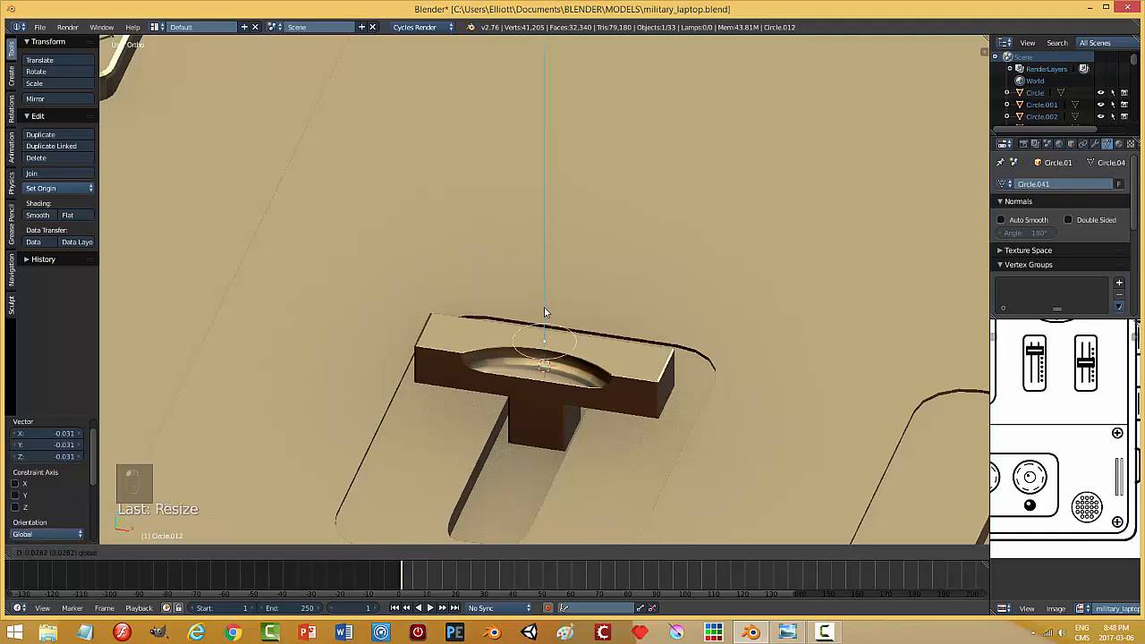
pyautogui.click(544, 308)
pyautogui.press('s')
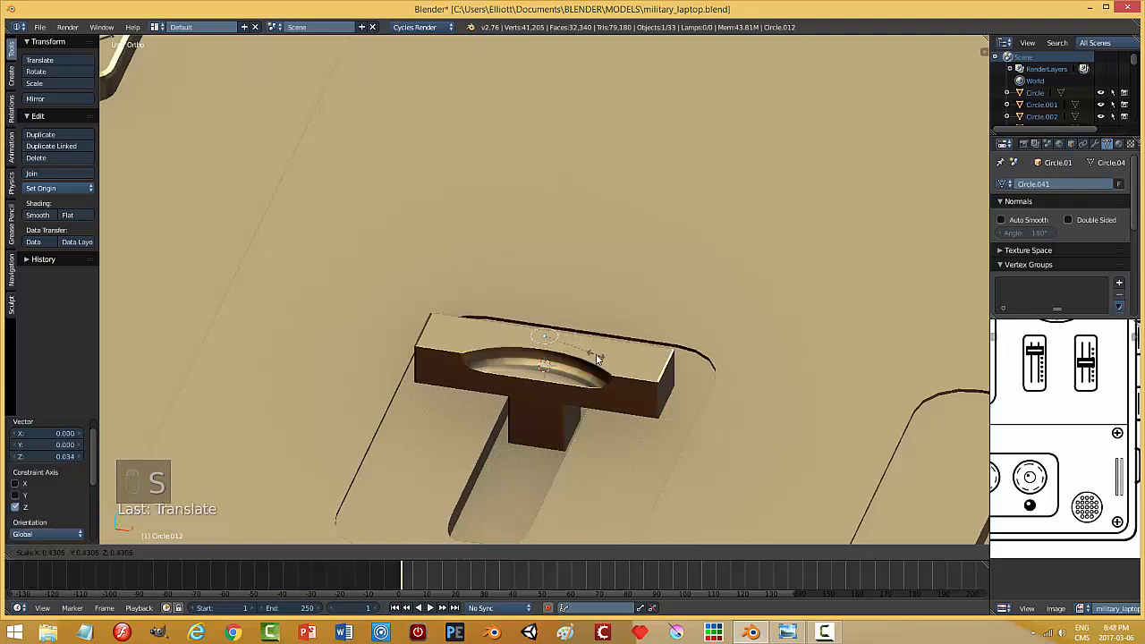
pyautogui.click(597, 358)
pyautogui.press('g')
pyautogui.press('x')
pyautogui.click(493, 349)
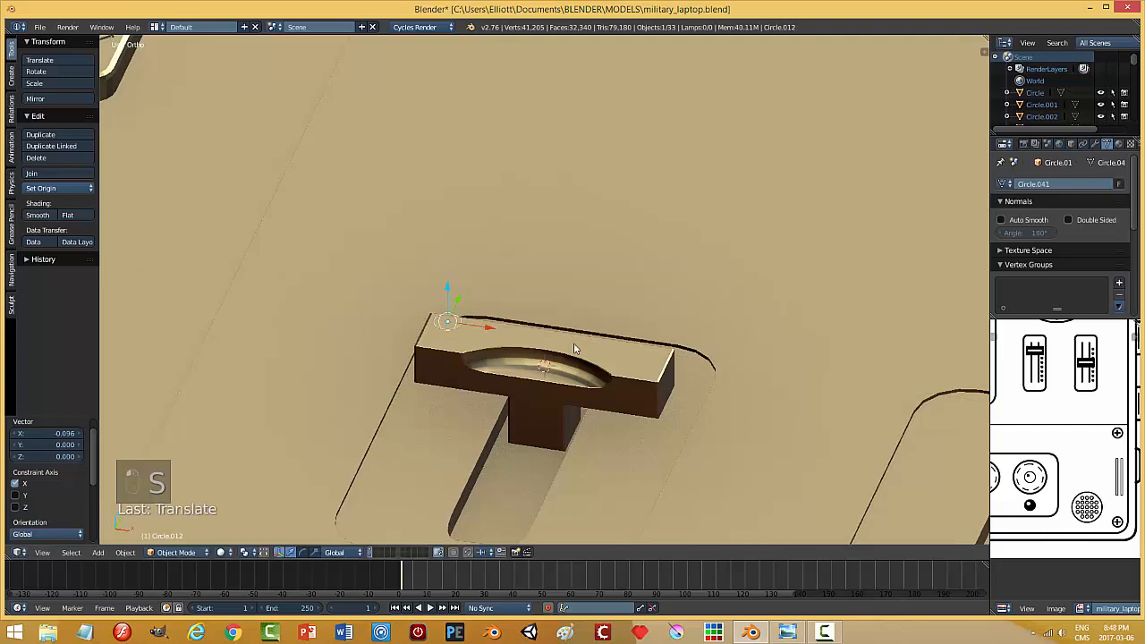
# - Lower the circle about 0.010 on Z so it sits against the handle's top surface
pyautogui.press('KP_7')
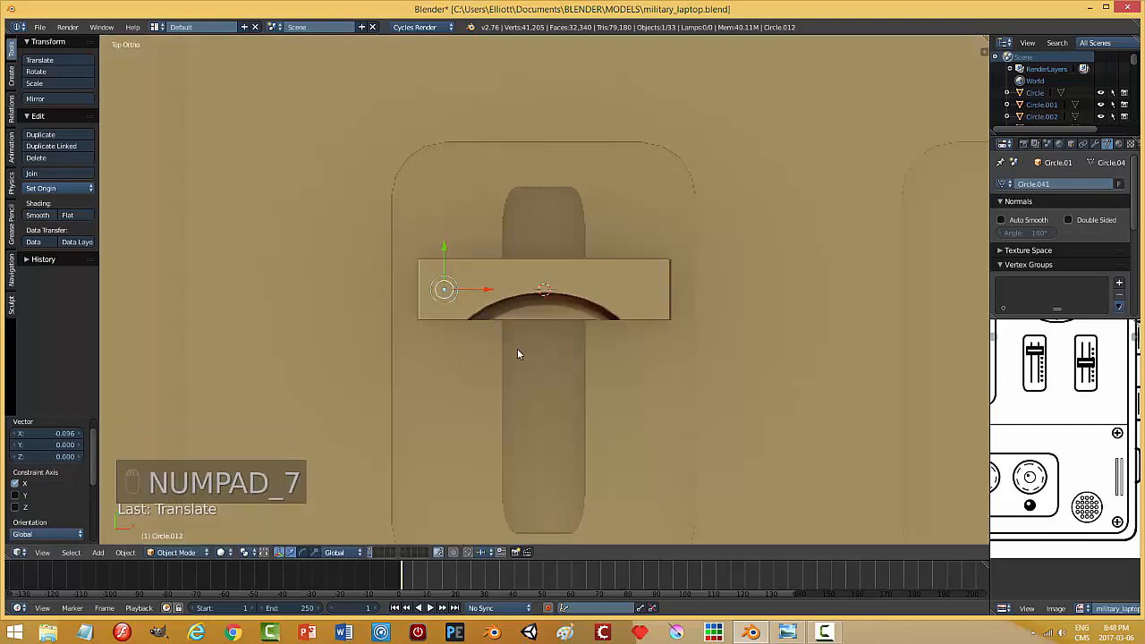
pyautogui.moveTo(517, 353); pyautogui.dragTo(414, 367, button='middle')
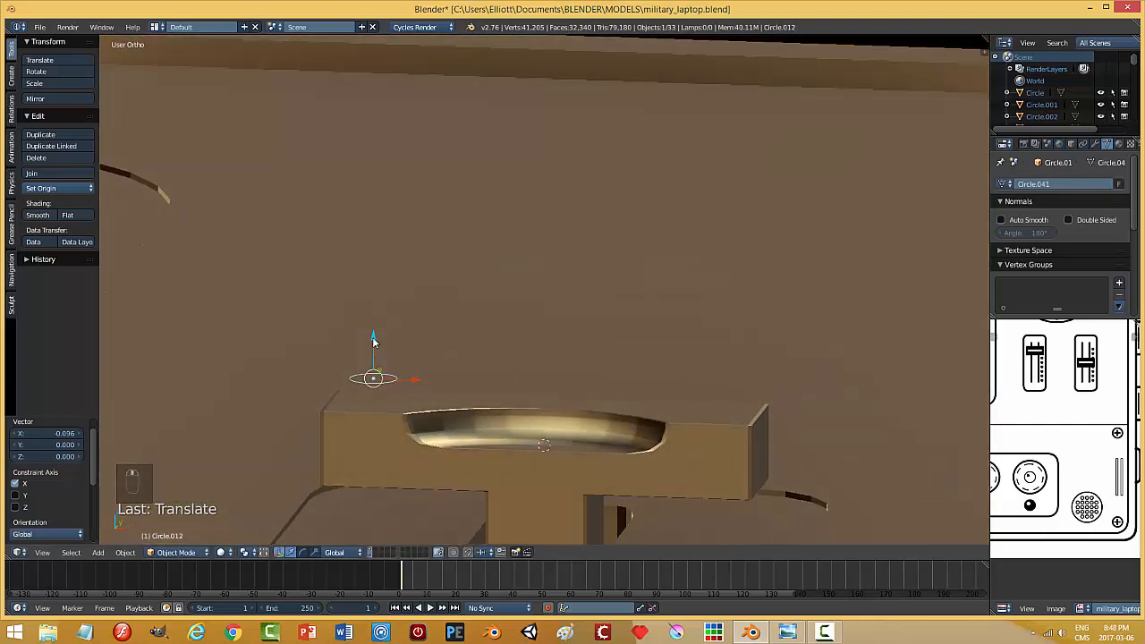
pyautogui.press('g')
pyautogui.press('z')
pyautogui.click(556, 384)
# - Fill the circle with a face in Edit Mode and extrude it about 0.004 upward on Z into a thin disc
pyautogui.press('Tab')
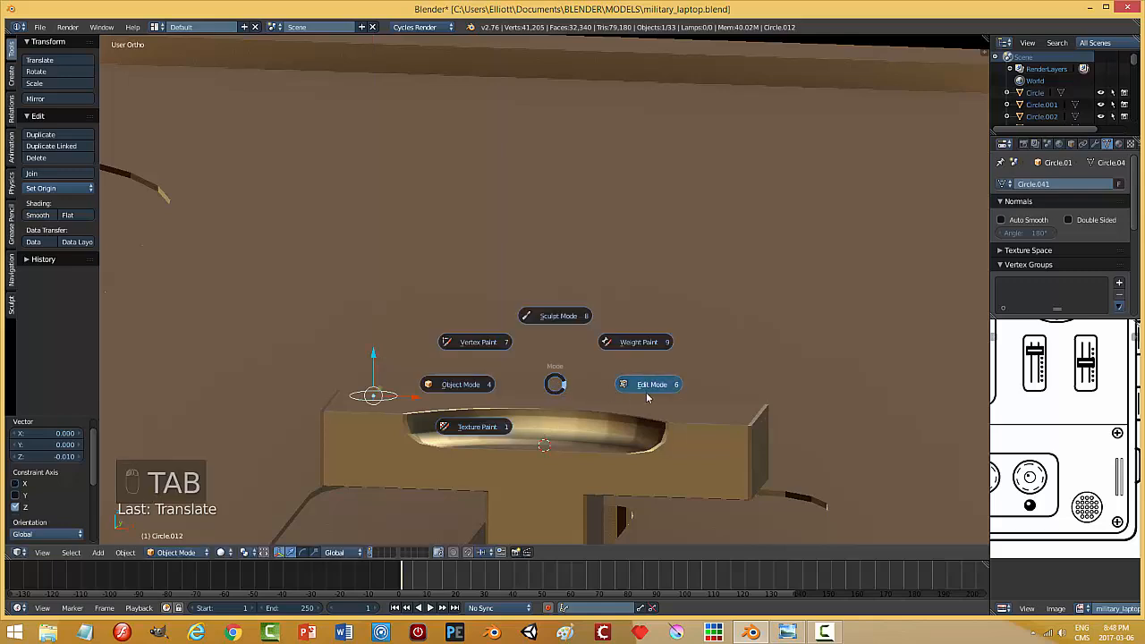
pyautogui.click(646, 392)
pyautogui.press('f')
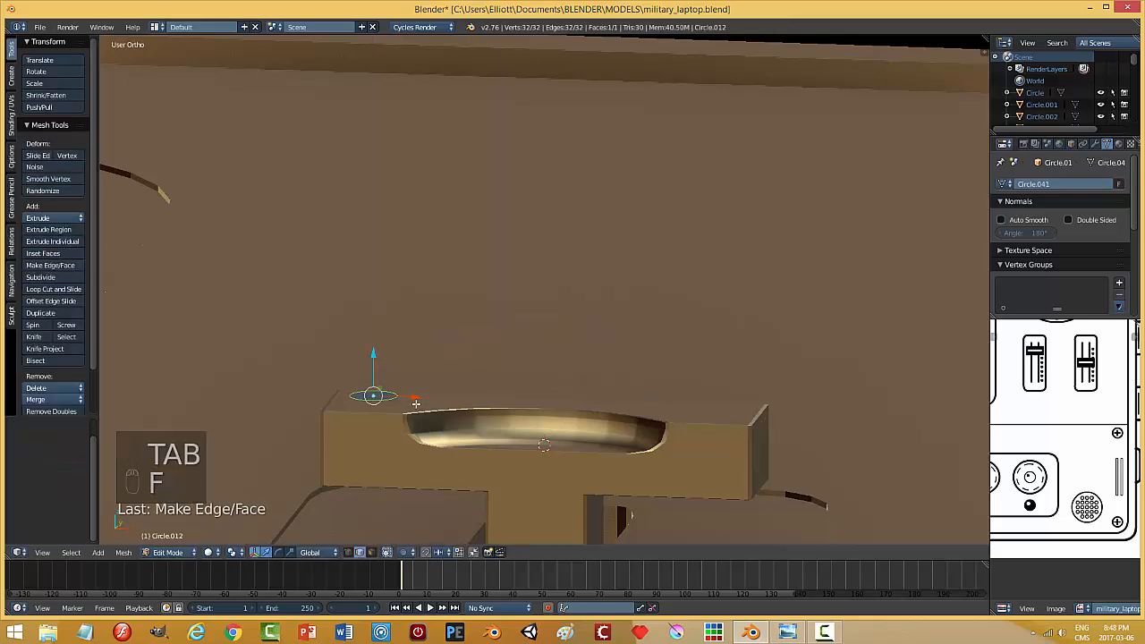
pyautogui.press('e')
pyautogui.click(374, 349)
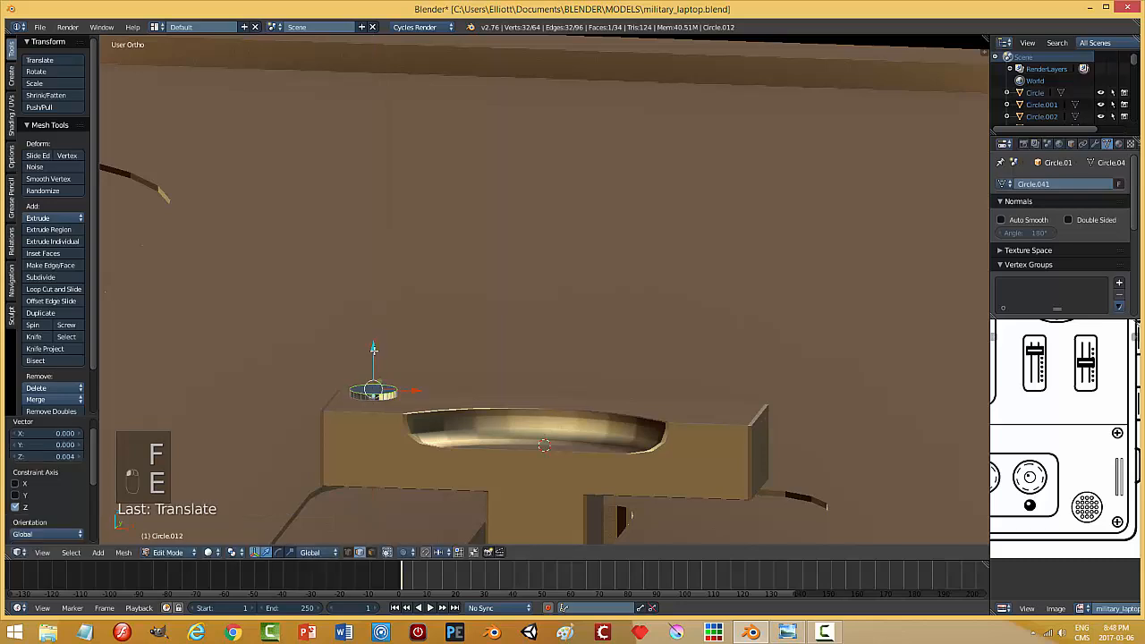
pyautogui.keyDown('shift'); pyautogui.moveTo(437, 414); pyautogui.dragTo(492, 393, button='middle'); pyautogui.keyUp('shift')
# - Bevel the disc's top edge with 4 segments and an amount of about 0.210, and return to Object Mode
pyautogui.hotkey('ctrl', 'b')
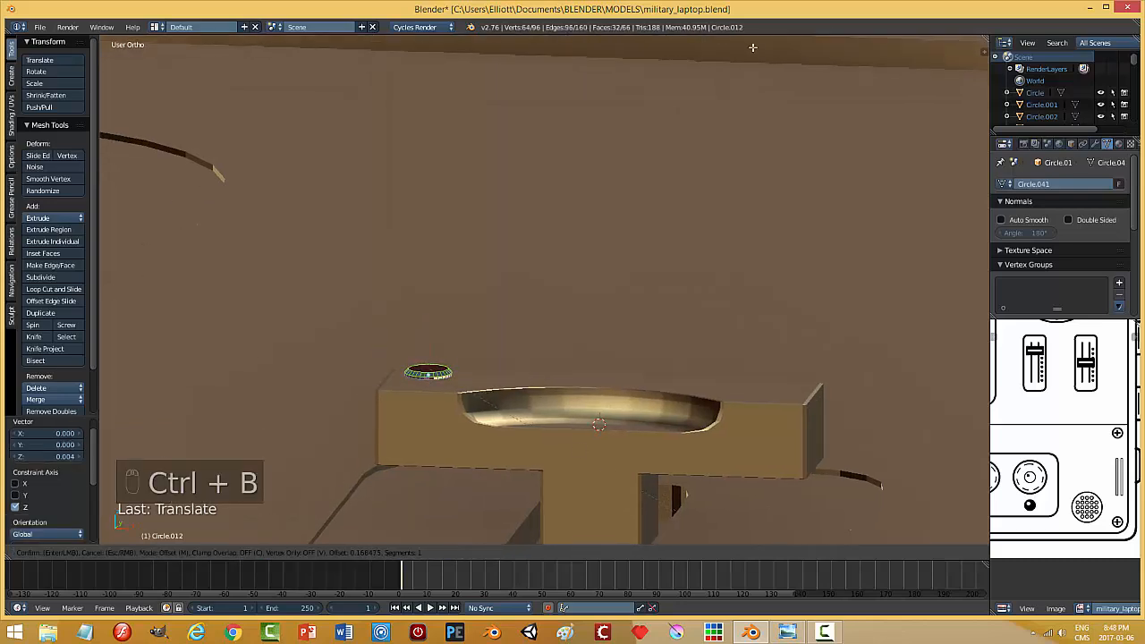
pyautogui.scroll(3, 749, 173)
pyautogui.click(750, 173)
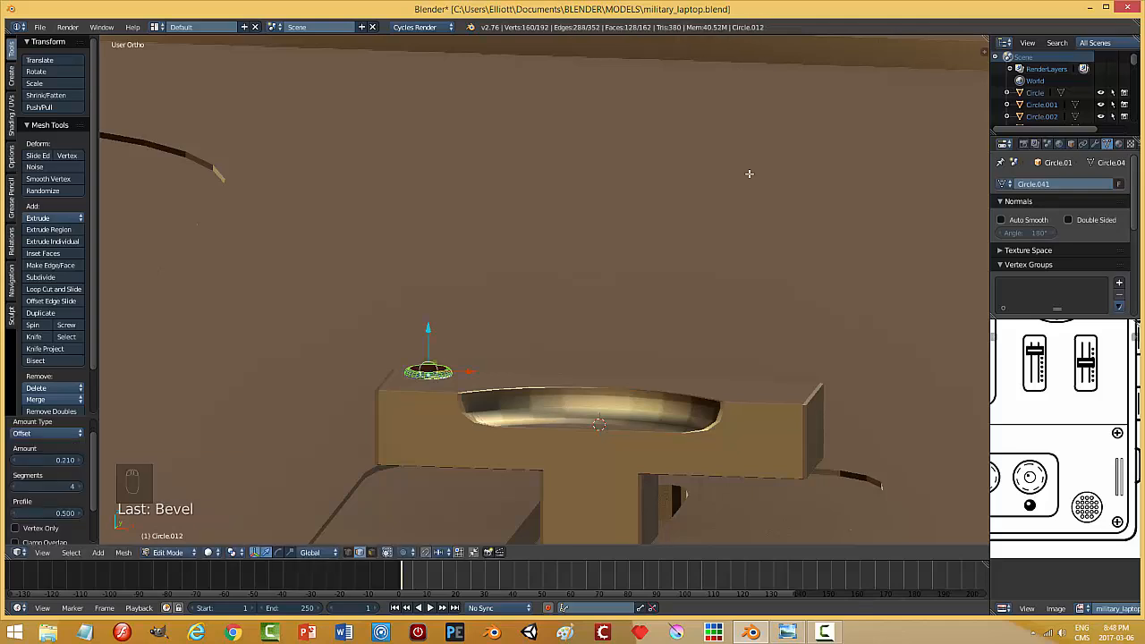
pyautogui.press('a')
pyautogui.press('Tab')
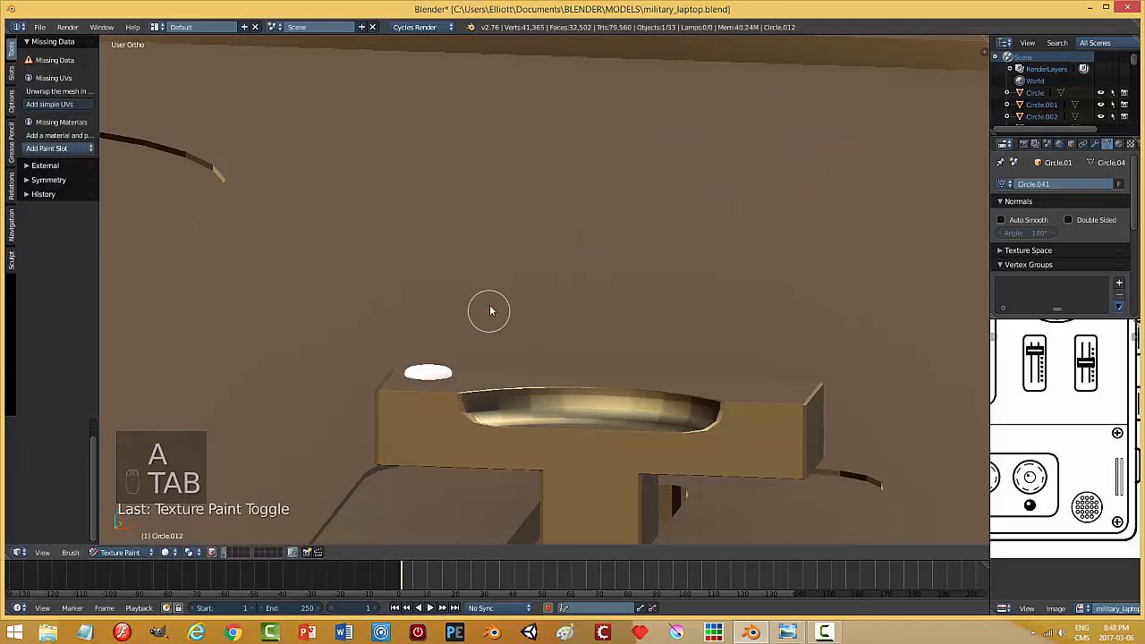
pyautogui.click(124, 552)
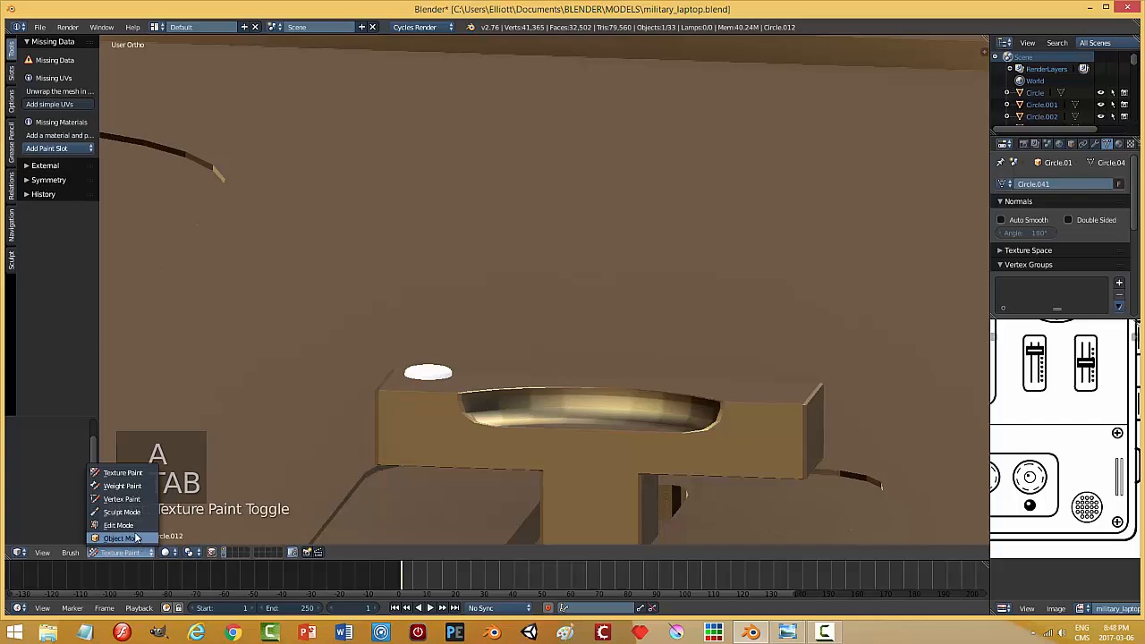
pyautogui.click(134, 538)
# - Recalculate the normals of the whole disc mesh to face outside and return to Object Mode
pyautogui.moveTo(555, 317); pyautogui.dragTo(538, 334, button='middle')
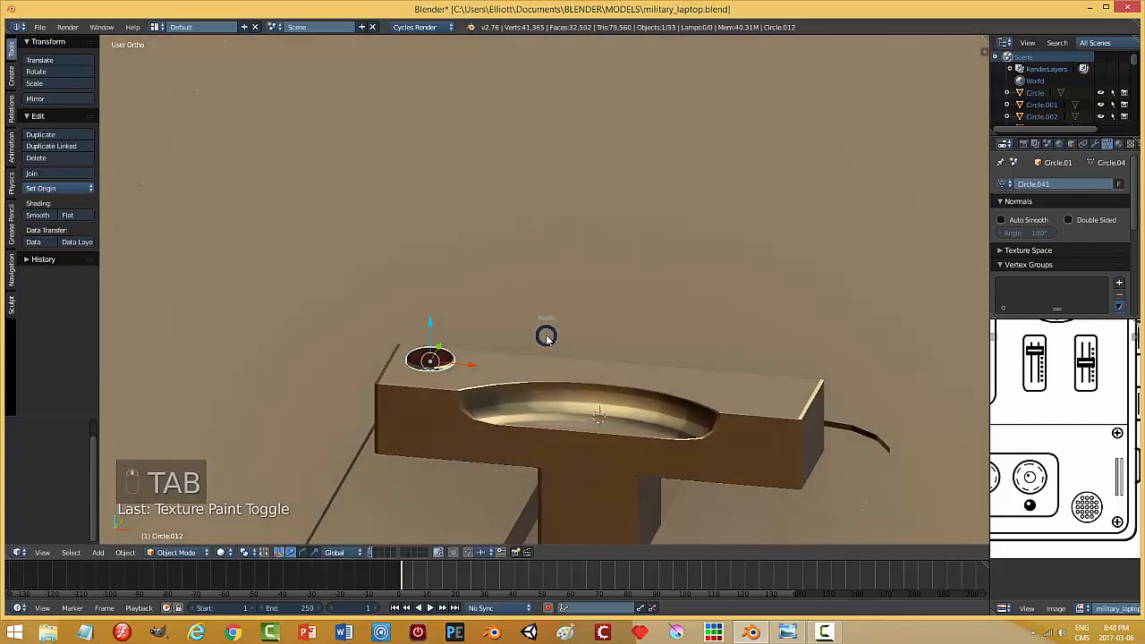
pyautogui.press('Tab')
pyautogui.press('a')
pyautogui.press('a')
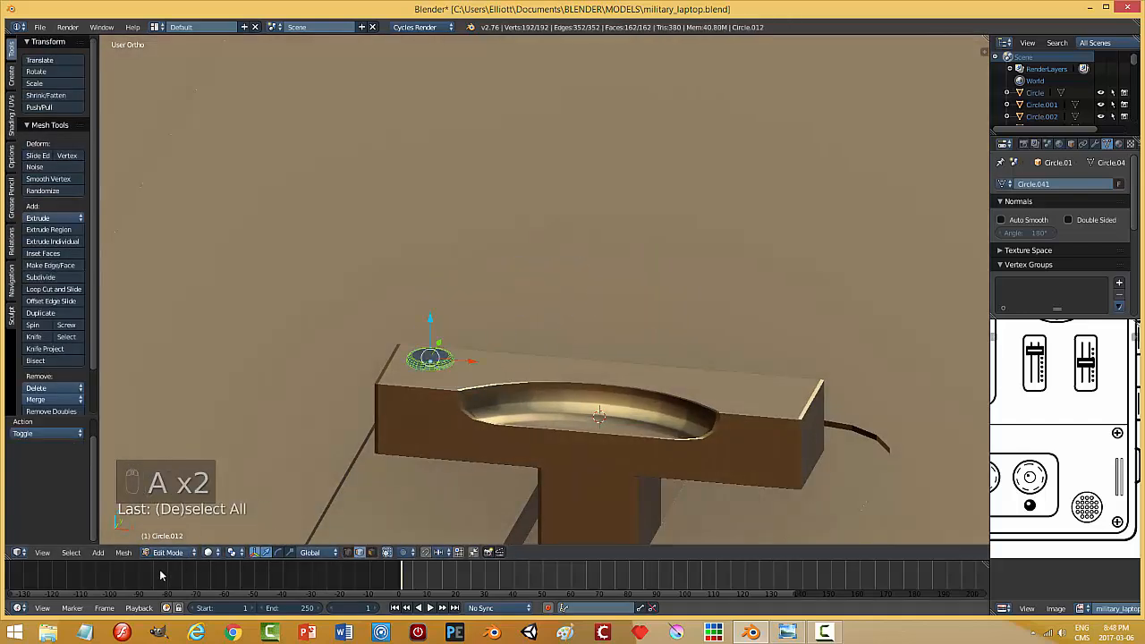
pyautogui.click(125, 552)
pyautogui.moveTo(160, 358)
pyautogui.click(282, 358)
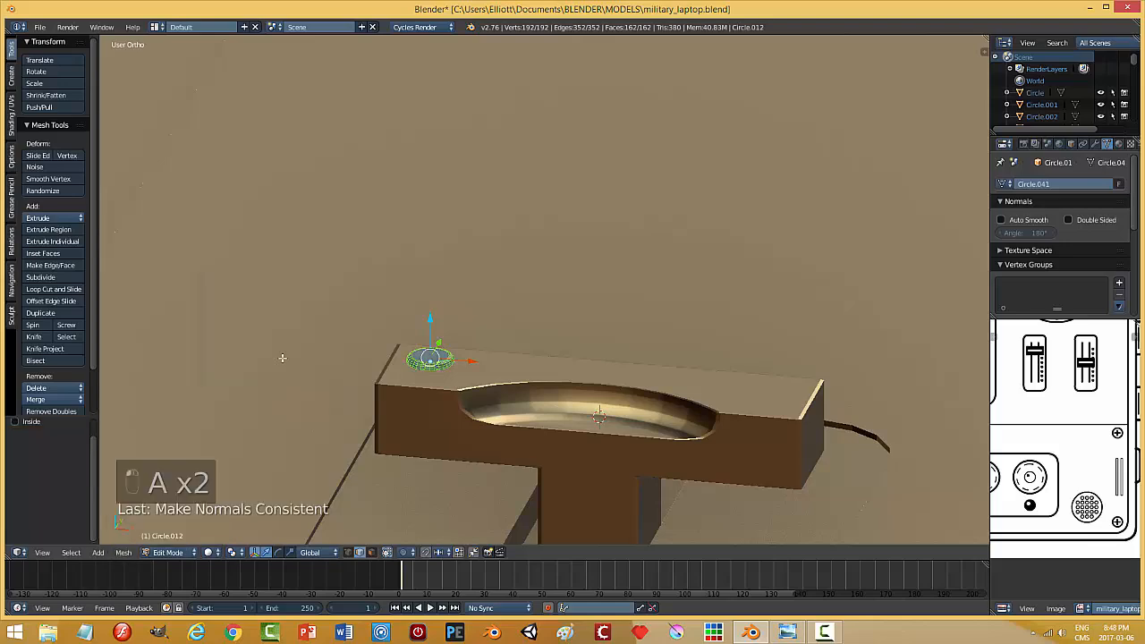
pyautogui.press('a')
pyautogui.press('Tab')
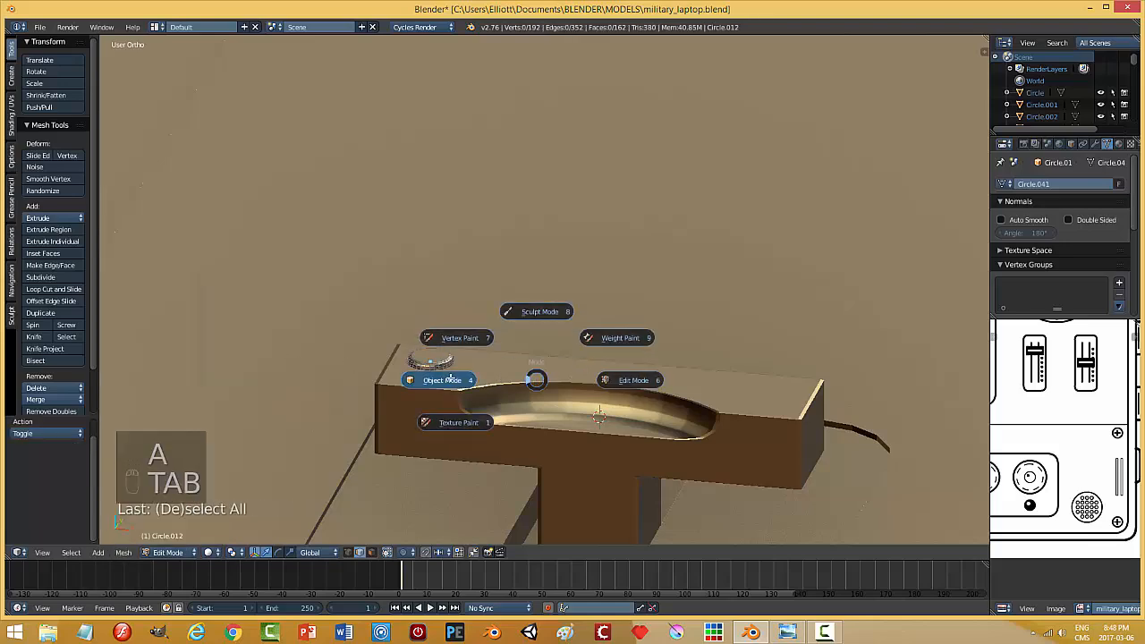
pyautogui.click(449, 379)
# - Scale the disc to about 0.429 and move it along X and Y into the upper-left corner of the handle's top face
pyautogui.moveTo(519, 330); pyautogui.dragTo(597, 363, button='middle')
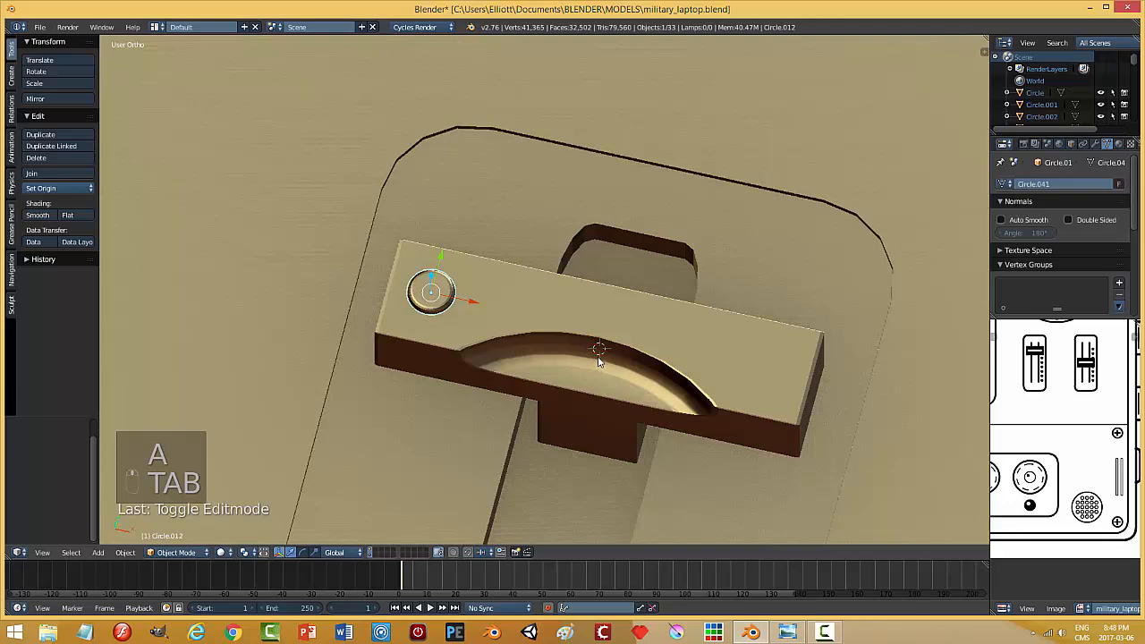
pyautogui.press('s')
pyautogui.click(498, 328)
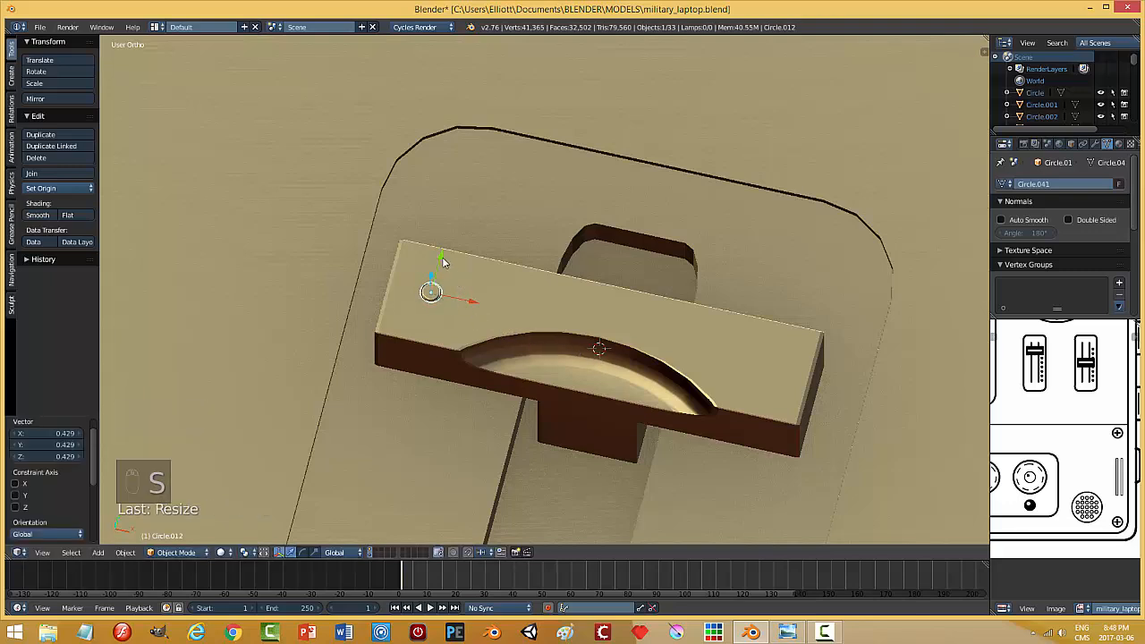
pyautogui.press('g')
pyautogui.press('y')
pyautogui.press('x')
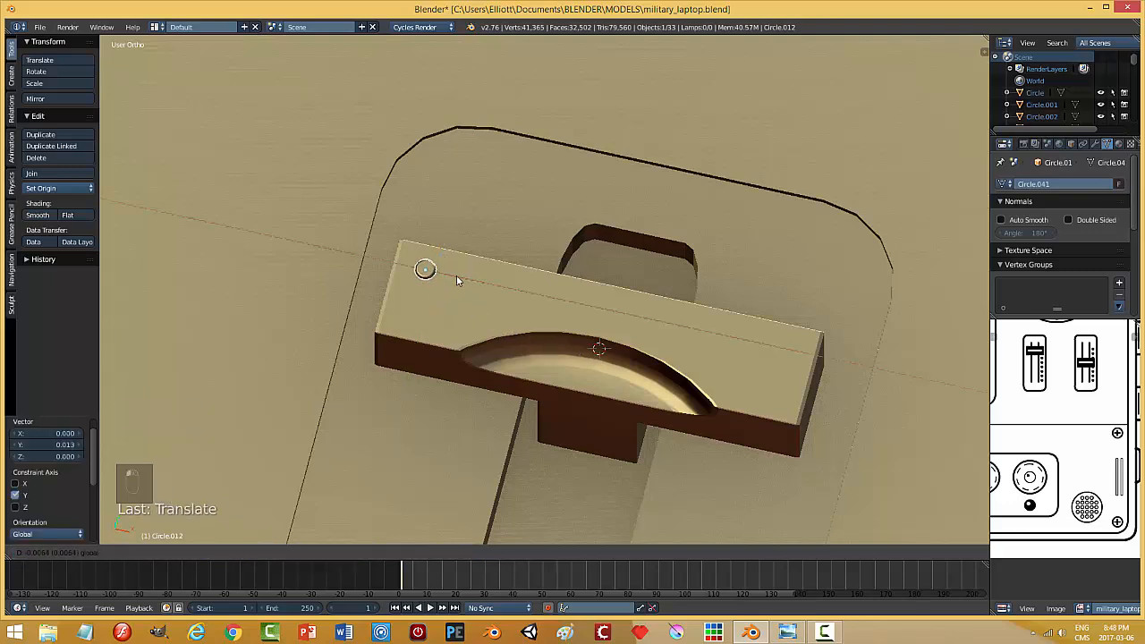
pyautogui.click(432, 243)
pyautogui.press('g')
pyautogui.press('y')
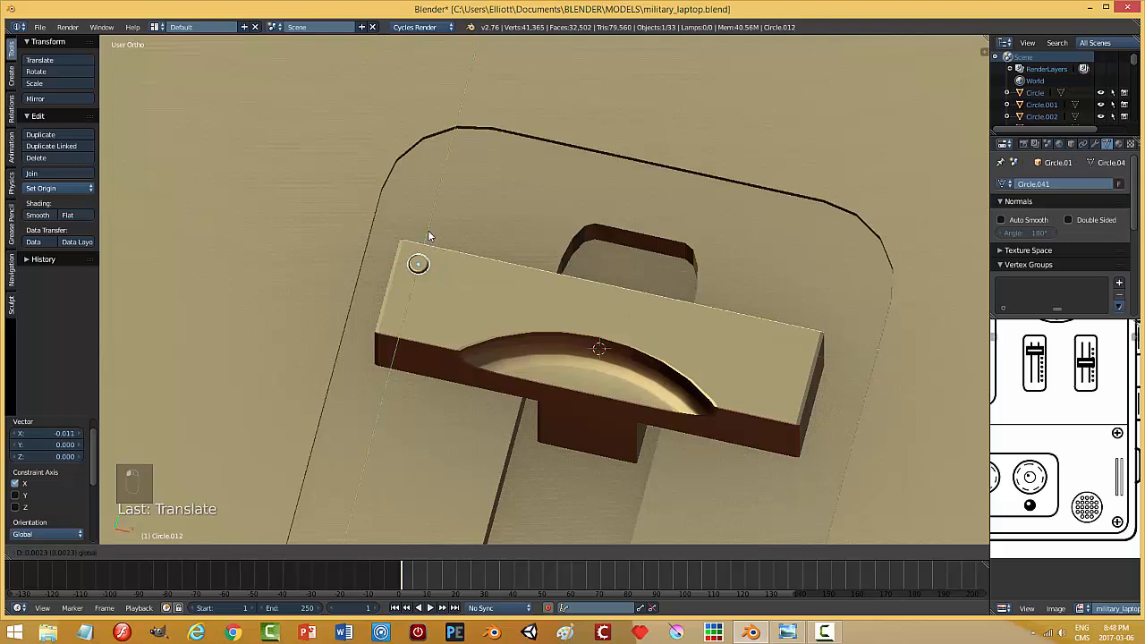
pyautogui.click(430, 236)
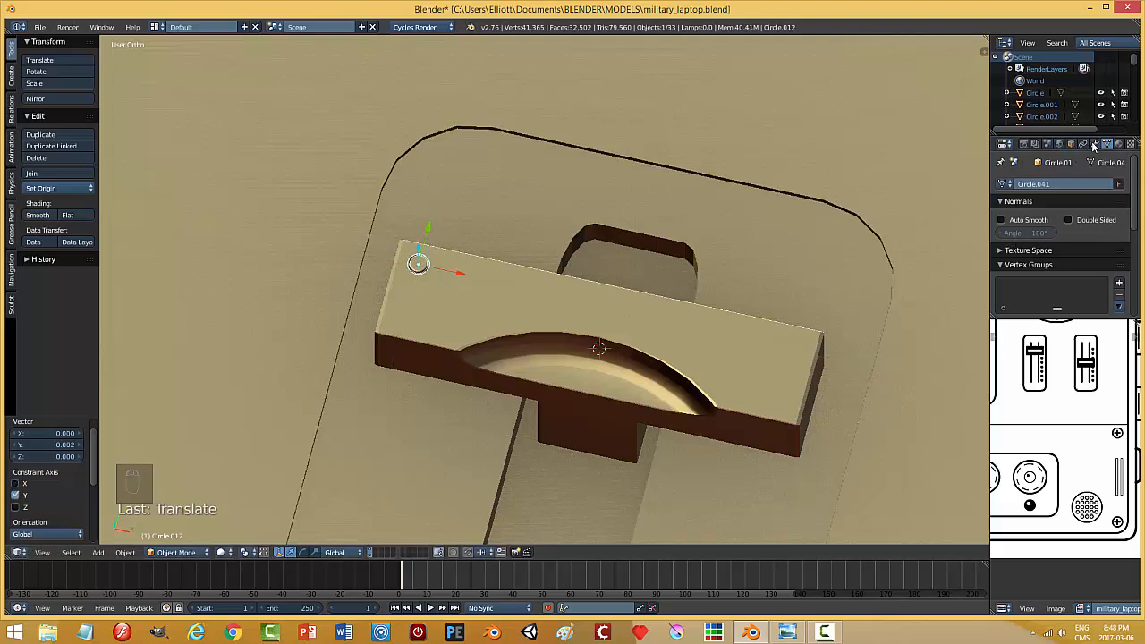
# - Add an Array modifier to the disc with a count of 3 and a relative offset of 0 on X and 1.400 on Y
pyautogui.click(1094, 145)
pyautogui.click(1025, 184)
pyautogui.click(909, 215)
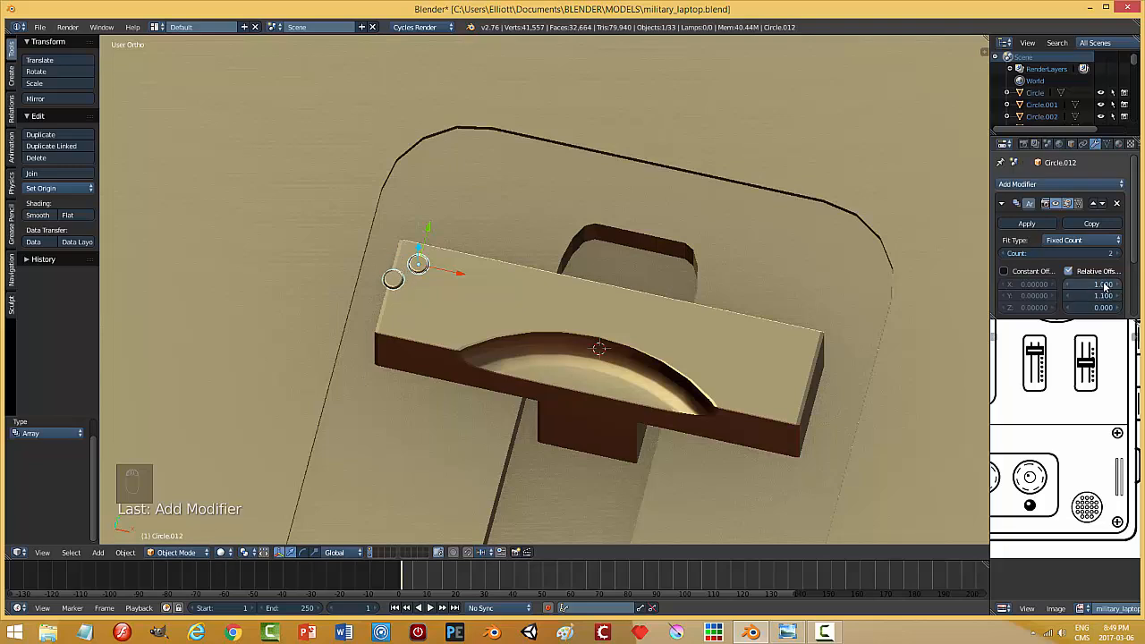
pyautogui.press('Escape')
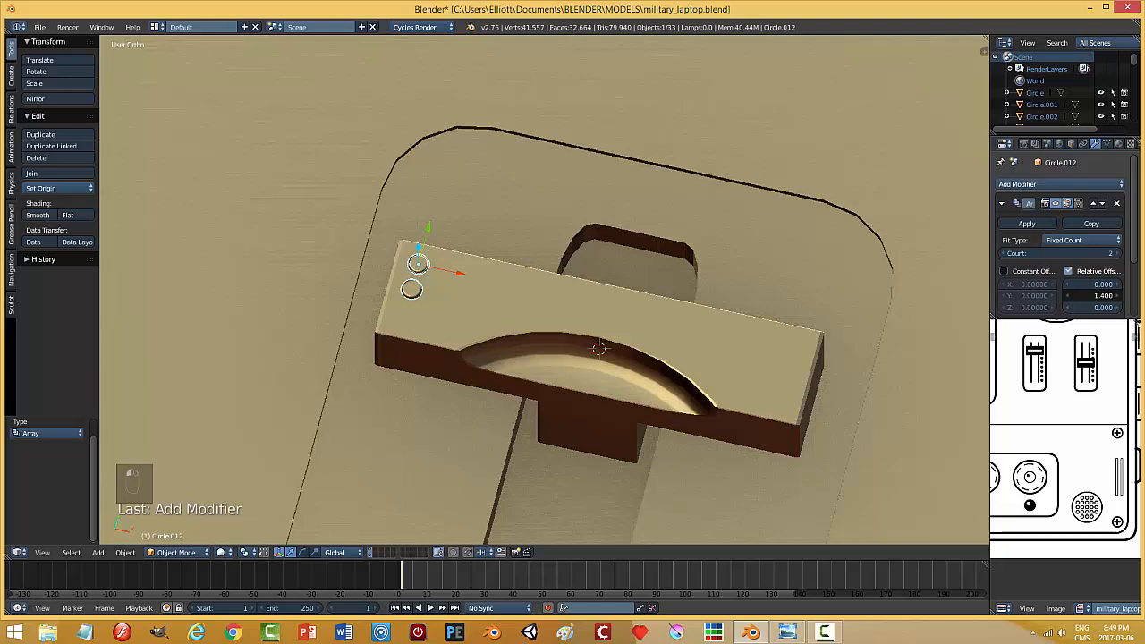
pyautogui.click(1118, 253)
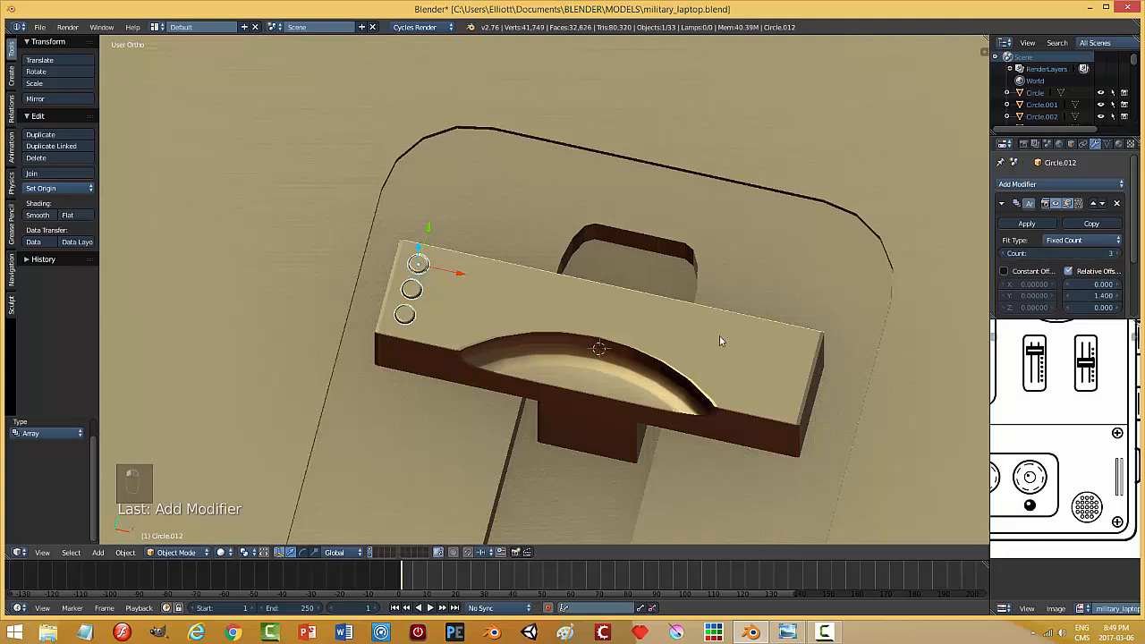
pyautogui.press('a')
# - Duplicate the row of three studs, move the copy about 0.214 along X to the handle's opposite end and deselect it
pyautogui.moveTo(649, 338); pyautogui.dragTo(501, 331, button='middle')
pyautogui.rightClick(542, 258)
pyautogui.hotkey('shift', 'd')
pyautogui.rightClick(499, 329)
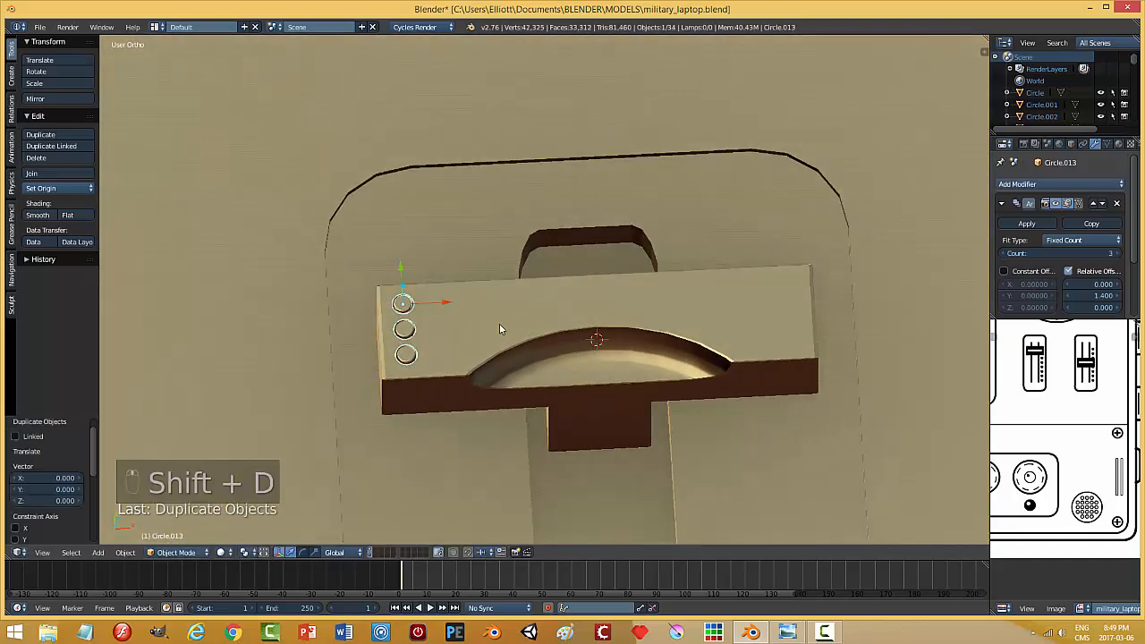
pyautogui.press('g')
pyautogui.press('x')
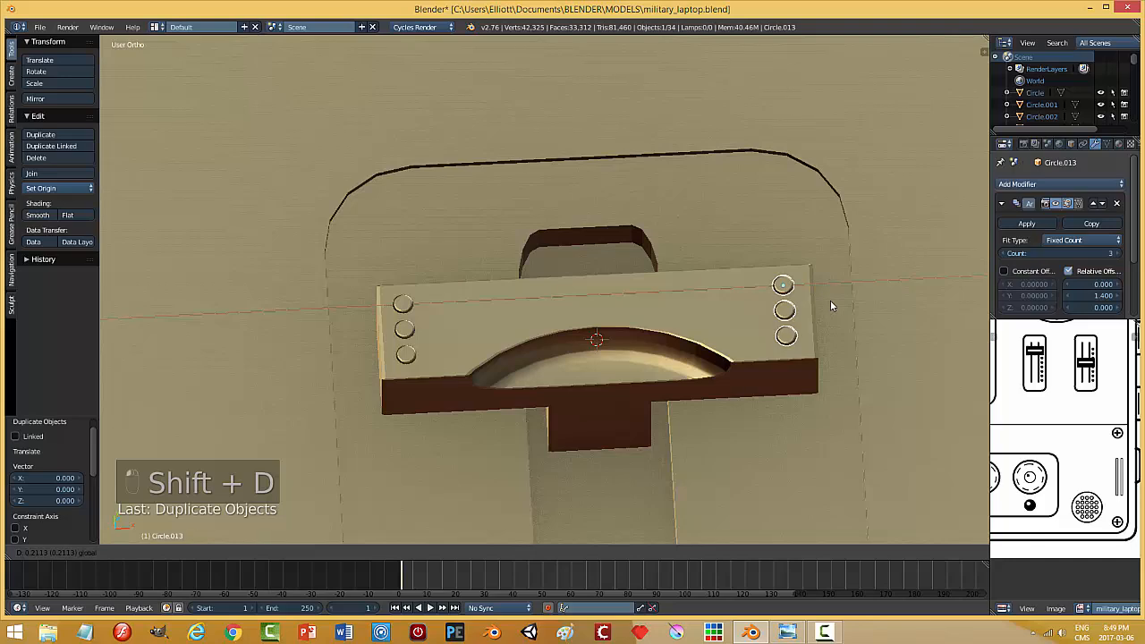
pyautogui.click(834, 308)
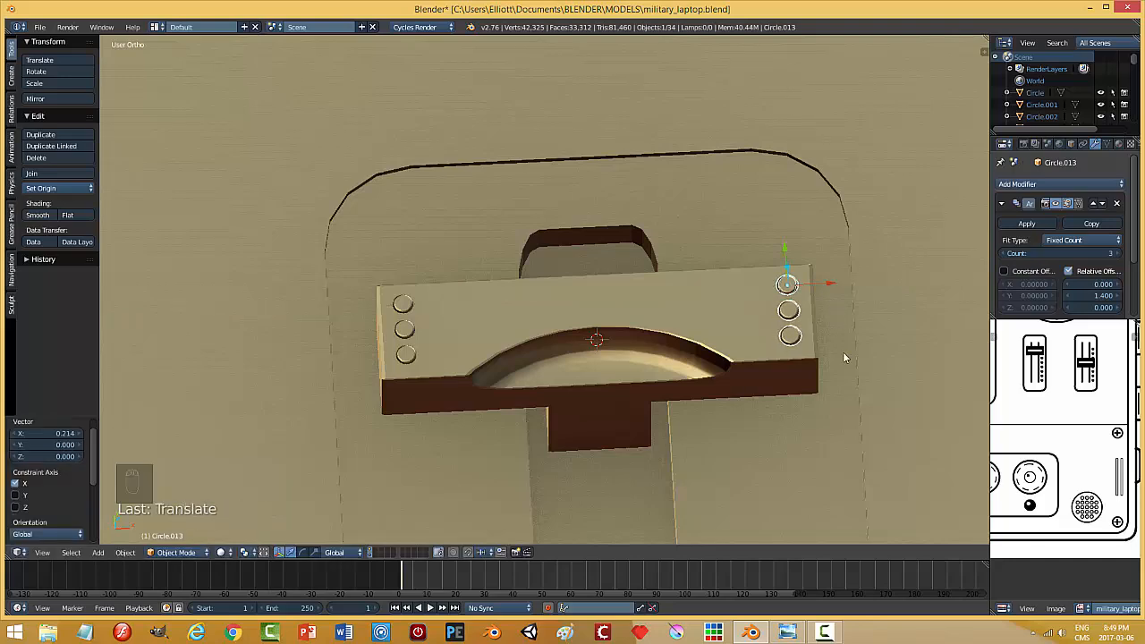
pyautogui.press('a')
pyautogui.scroll(-8, 817, 407)
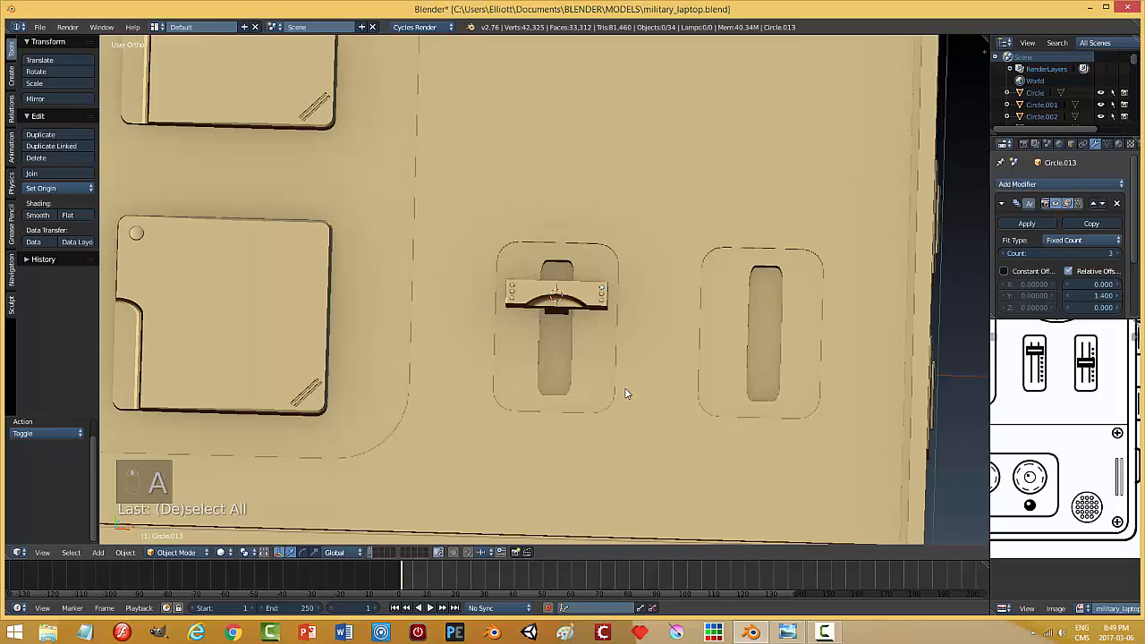
pyautogui.moveTo(627, 394); pyautogui.dragTo(592, 327, button='middle')
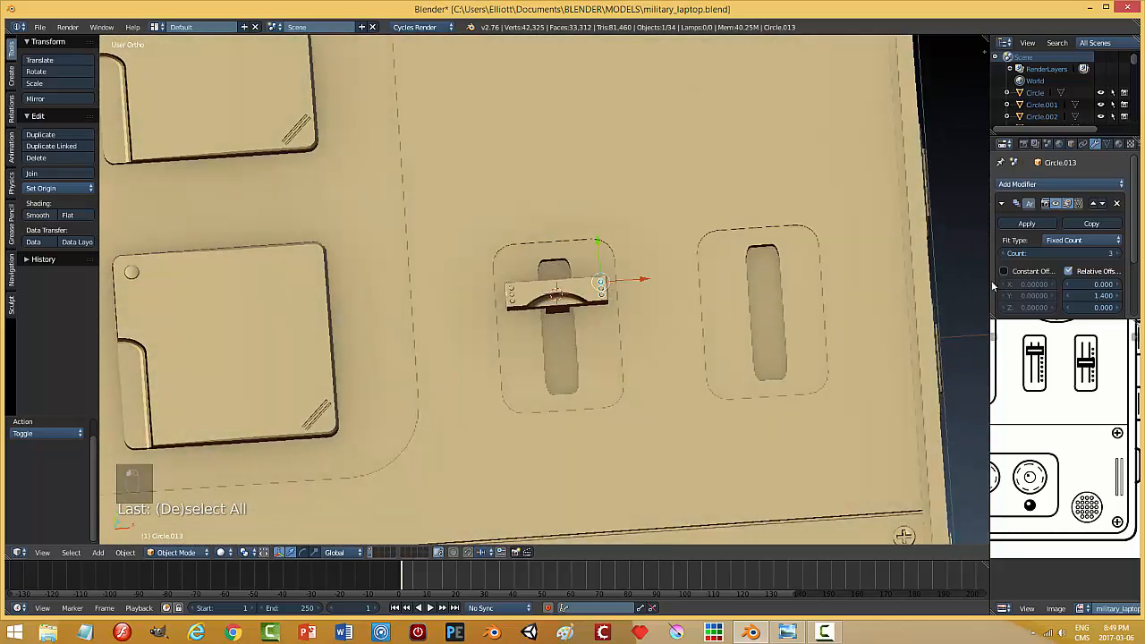
# - Apply the Array modifiers of both stud rows and join the studs with the T-shaped handle
pyautogui.click(1027, 223)
pyautogui.rightClick(512, 298)
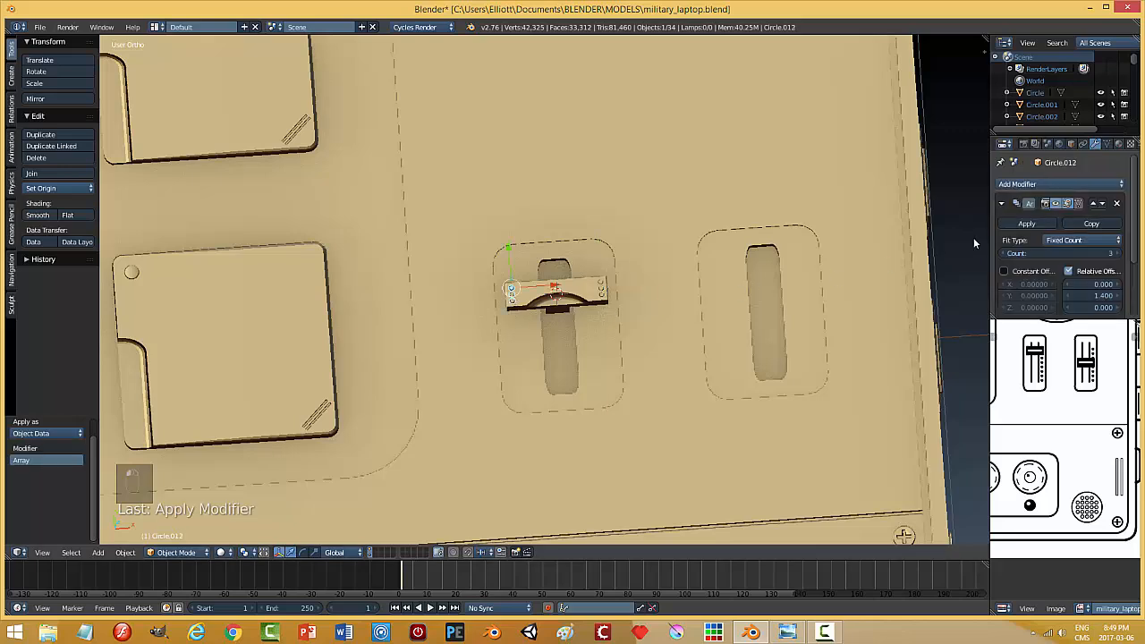
pyautogui.click(1026, 224)
pyautogui.scroll(5, 678, 371)
pyautogui.keyDown('shift'); pyautogui.rightClick(686, 288); pyautogui.keyUp('shift')
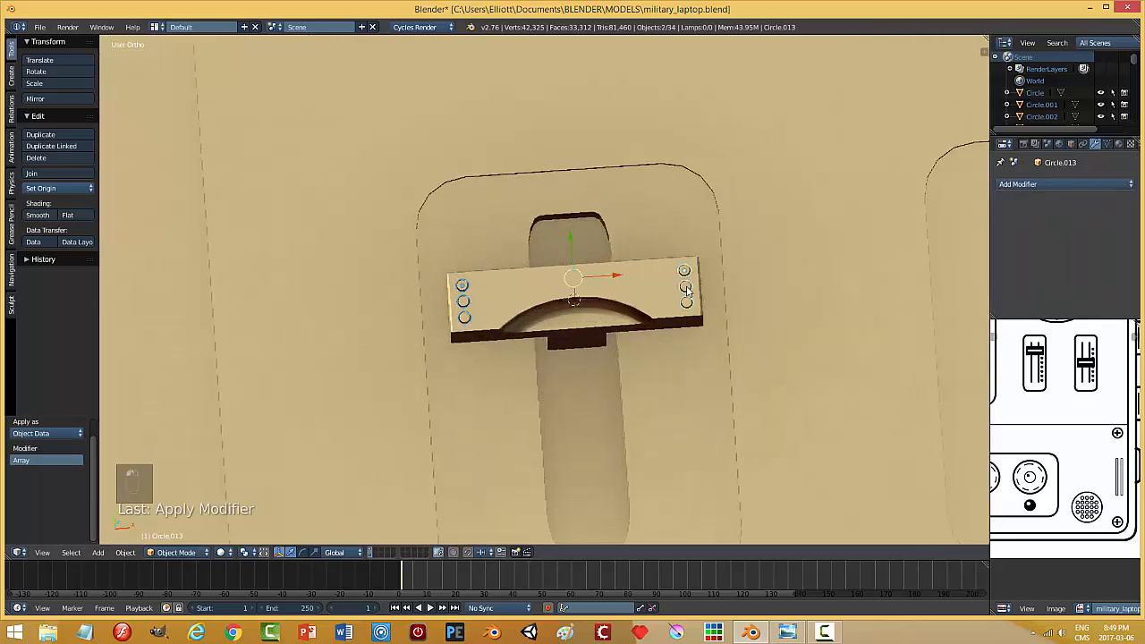
pyautogui.keyDown('shift'); pyautogui.rightClick(644, 290); pyautogui.keyUp('shift')
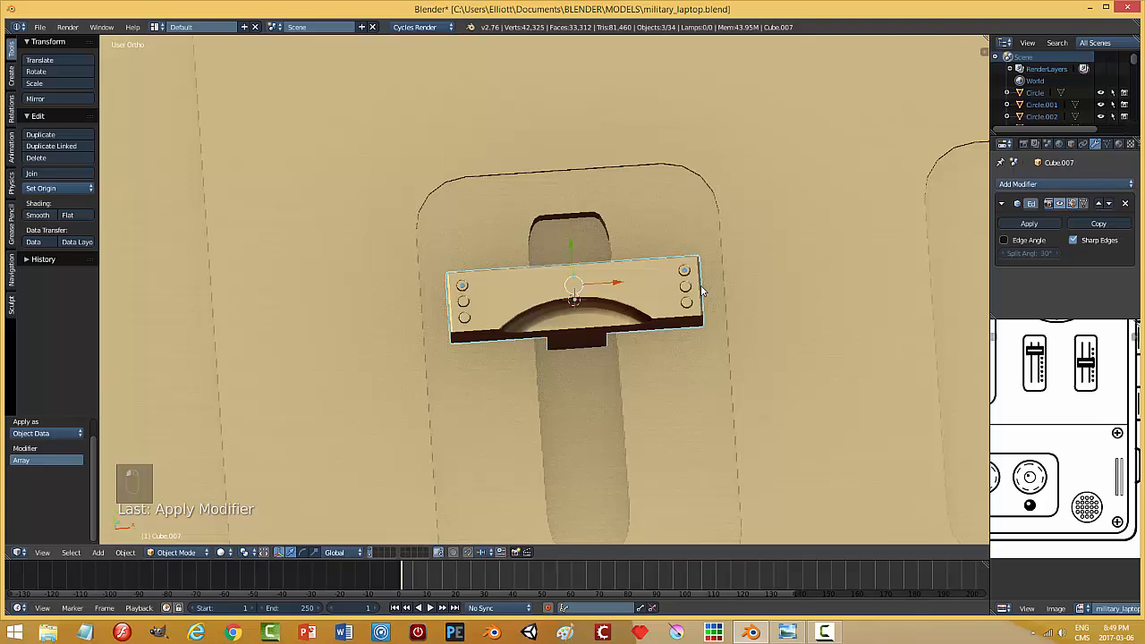
pyautogui.hotkey('ctrl', 'j')
# - Recalculate the normals of the whole joined handle mesh to face outside, return to Object Mode and deselect it
pyautogui.press('Tab')
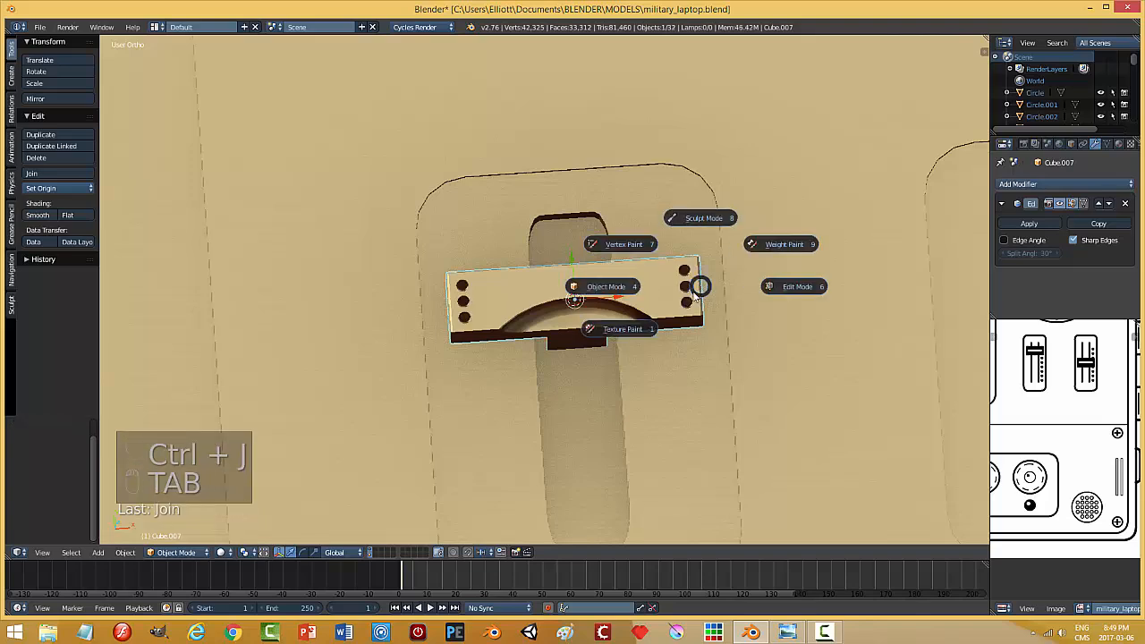
pyautogui.click(803, 289)
pyautogui.press('a')
pyautogui.press('a')
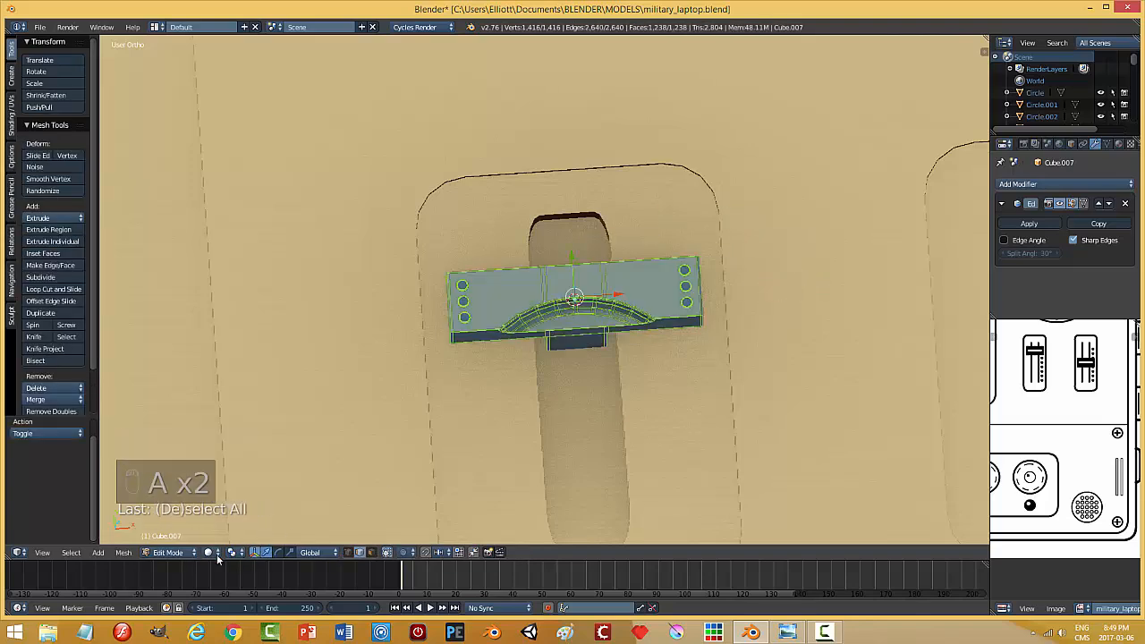
pyautogui.click(119, 552)
pyautogui.moveTo(156, 362)
pyautogui.click(269, 362)
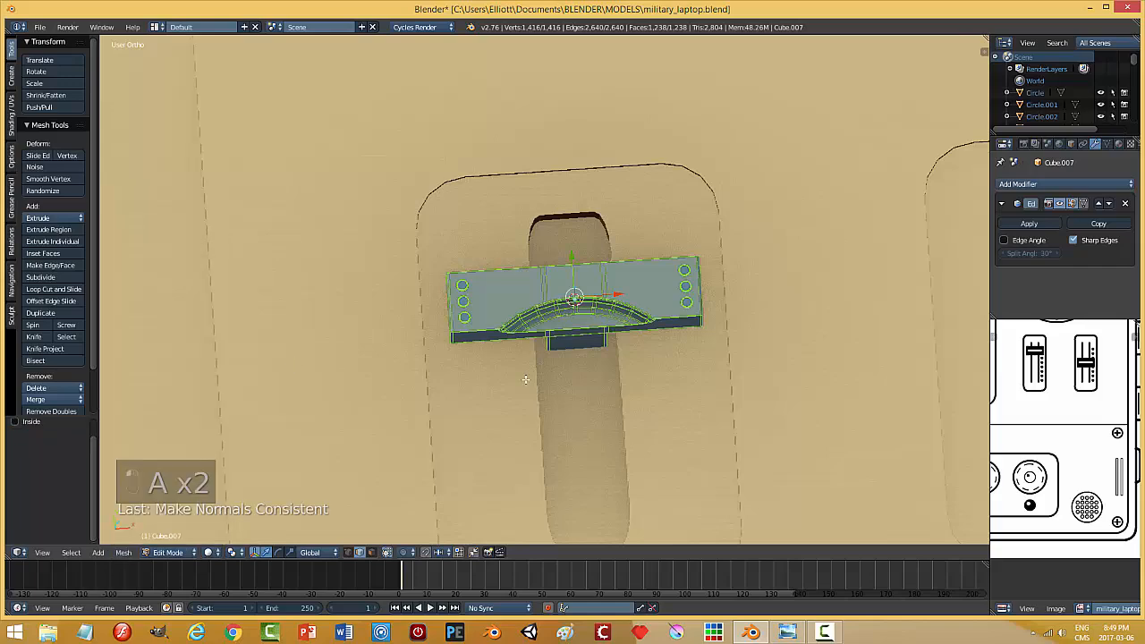
pyautogui.press('Tab')
pyautogui.click(711, 422)
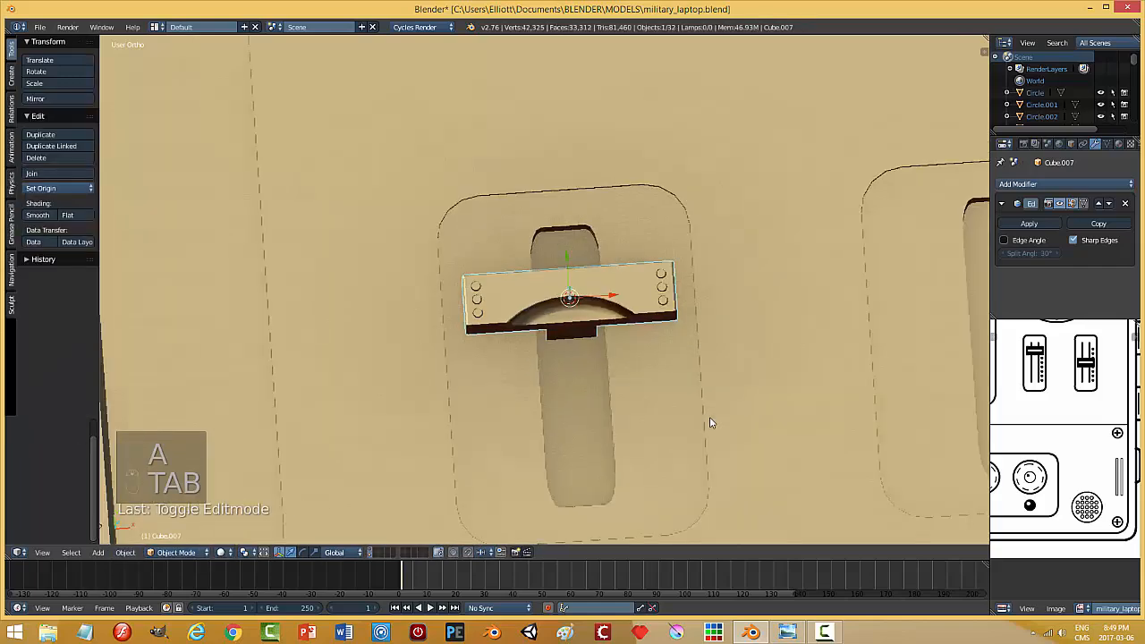
pyautogui.press('a')
# - Try to widen the T-shaped handle along the X axis
pyautogui.moveTo(721, 445)
pyautogui.mouseDown(button='middle')
pyautogui.moveTo(677, 358)
pyautogui.moveTo(589, 362)
pyautogui.moveTo(627, 331)
pyautogui.moveTo(714, 360)
pyautogui.moveTo(696, 380)
pyautogui.moveTo(714, 348)
pyautogui.mouseUp(button='middle')
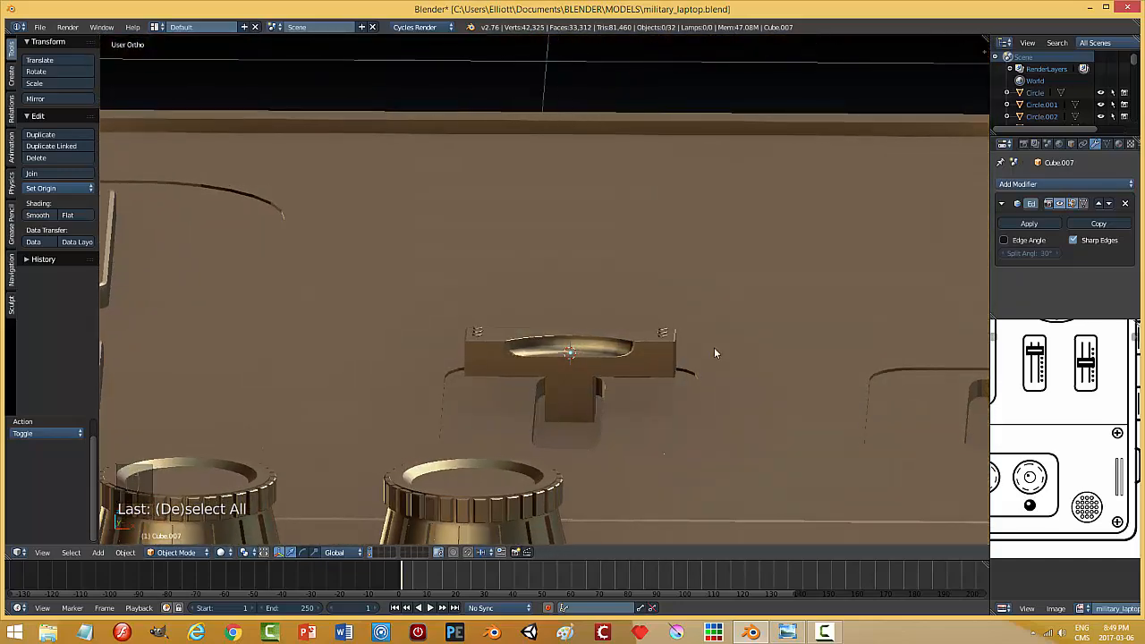
pyautogui.rightClick(638, 368)
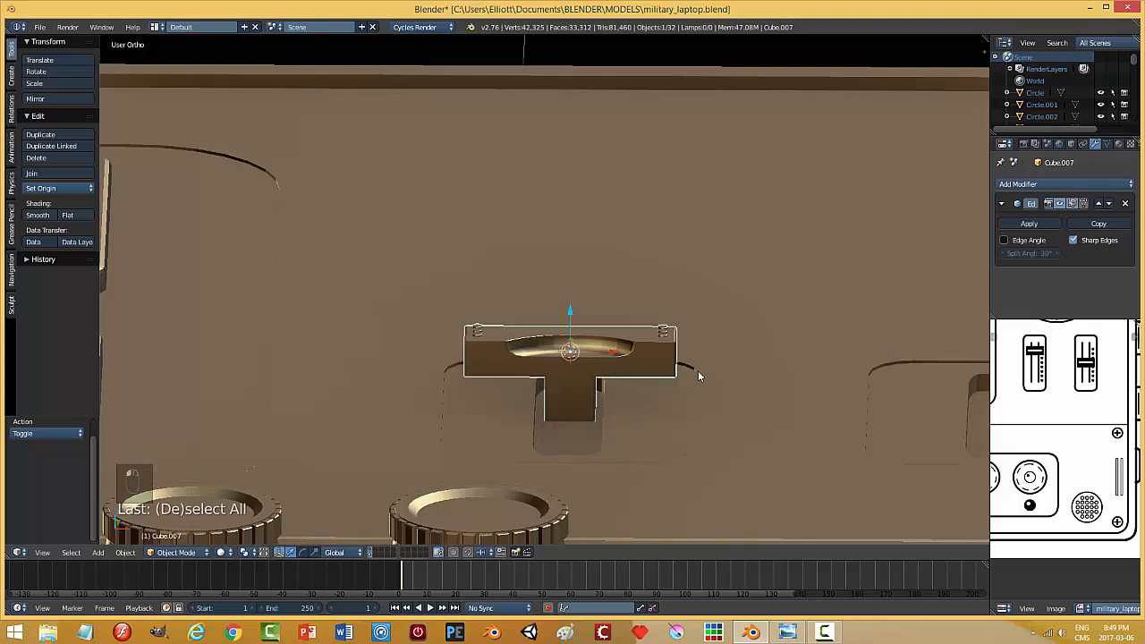
pyautogui.press('s')
pyautogui.press('x')
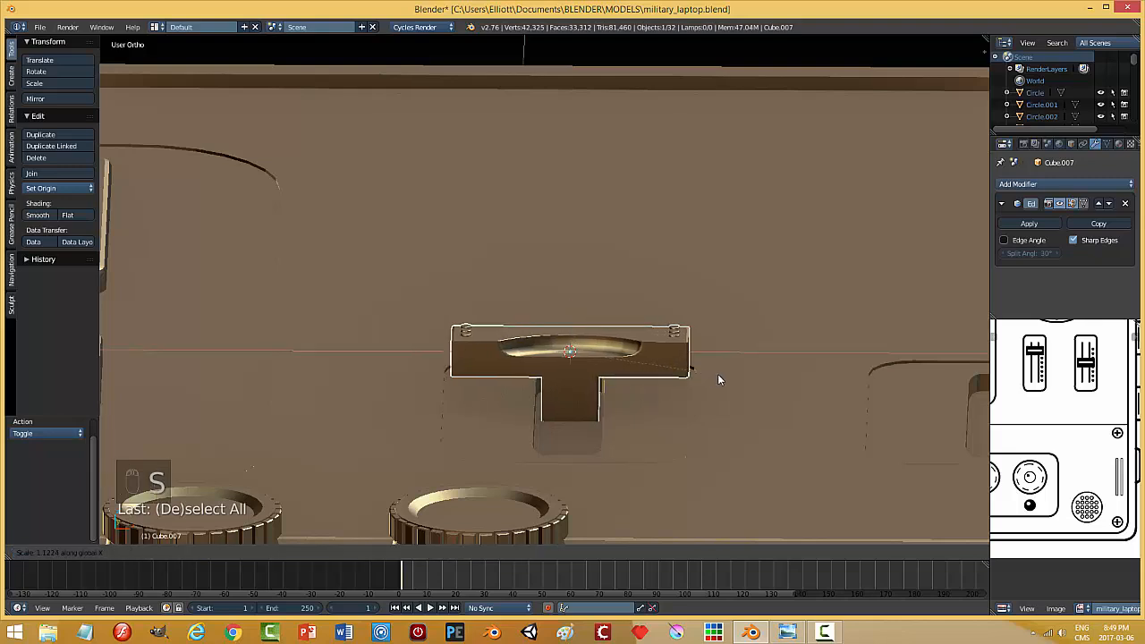
pyautogui.click(726, 379)
pyautogui.moveTo(715, 321); pyautogui.dragTo(687, 388, button='middle')
pyautogui.hotkey('ctrl', 'z')
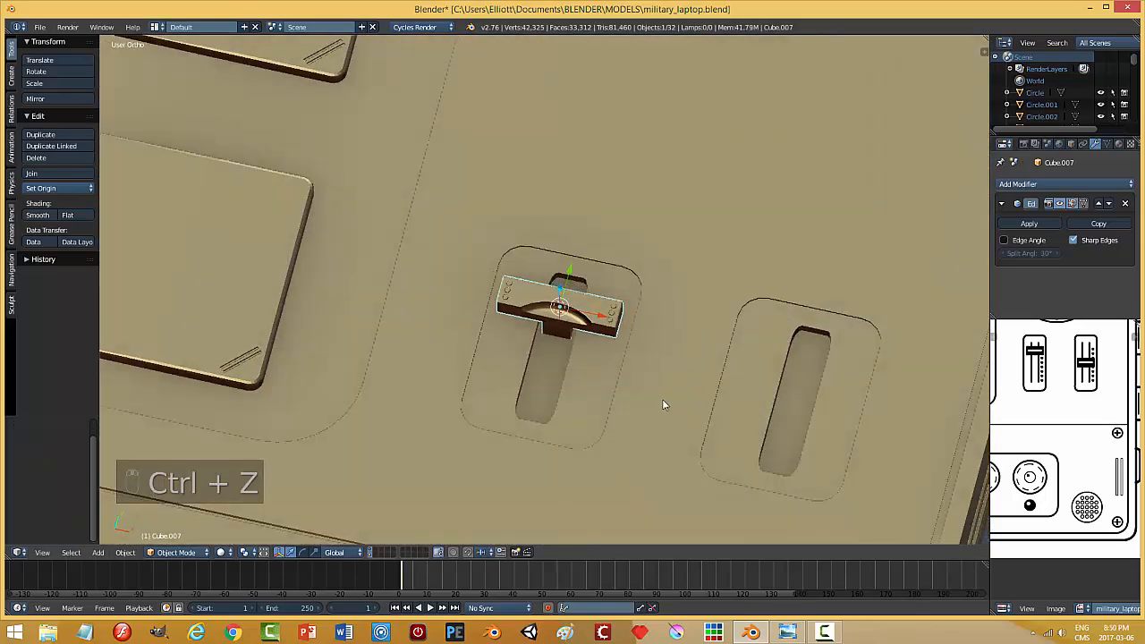
# - Scale up the T-shaped handle to nearly span the rounded outline around its slot, and deselect it
pyautogui.press('a')
pyautogui.moveTo(648, 402); pyautogui.dragTo(561, 319, button='middle')
pyautogui.rightClick(561, 320)
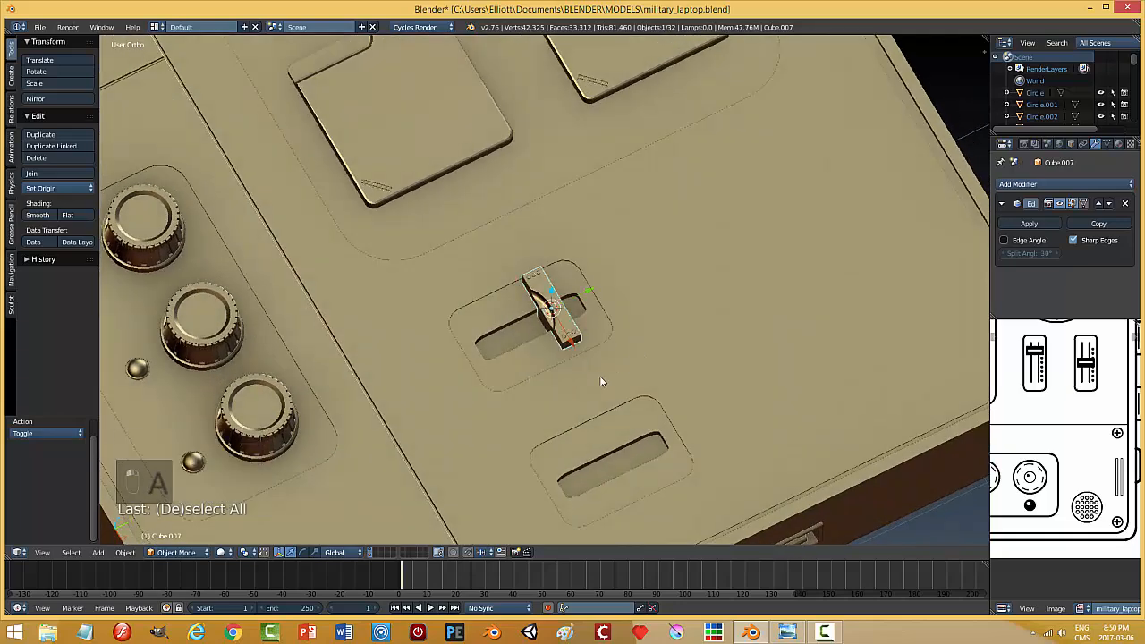
pyautogui.moveTo(601, 383); pyautogui.dragTo(639, 356, button='middle')
pyautogui.press('s')
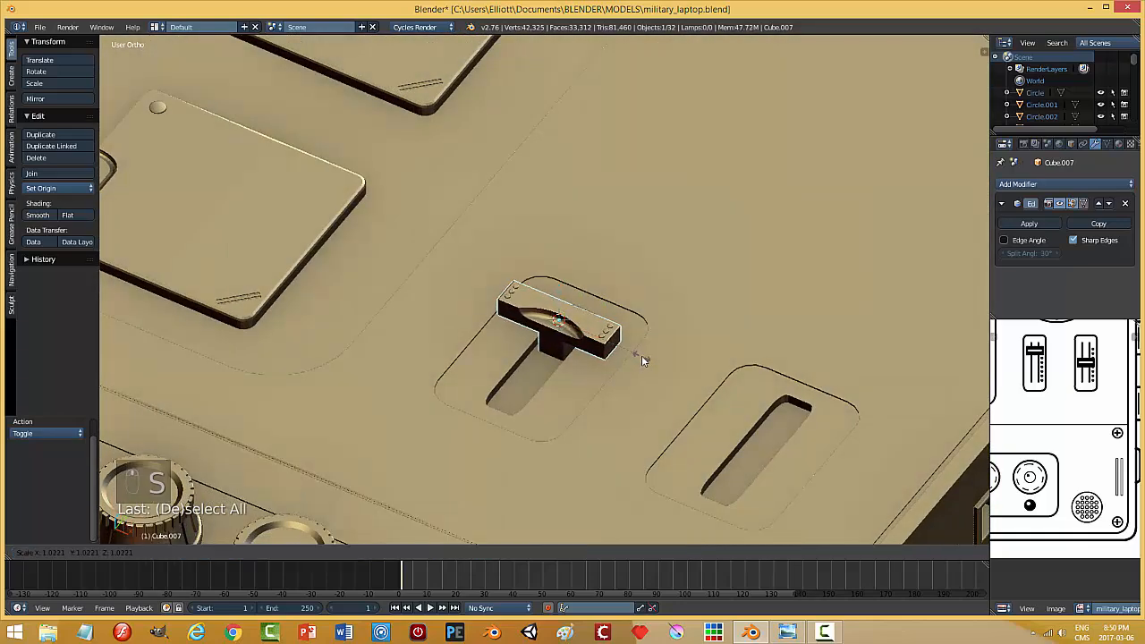
pyautogui.click(606, 372)
pyautogui.press('a')
# - Duplicate the handle, move the copy about 0.494 along X onto the second slot and slide it toward the slot's lower end
pyautogui.moveTo(598, 378); pyautogui.dragTo(614, 324, button='middle')
pyautogui.rightClick(614, 324)
pyautogui.hotkey('shift', 'd')
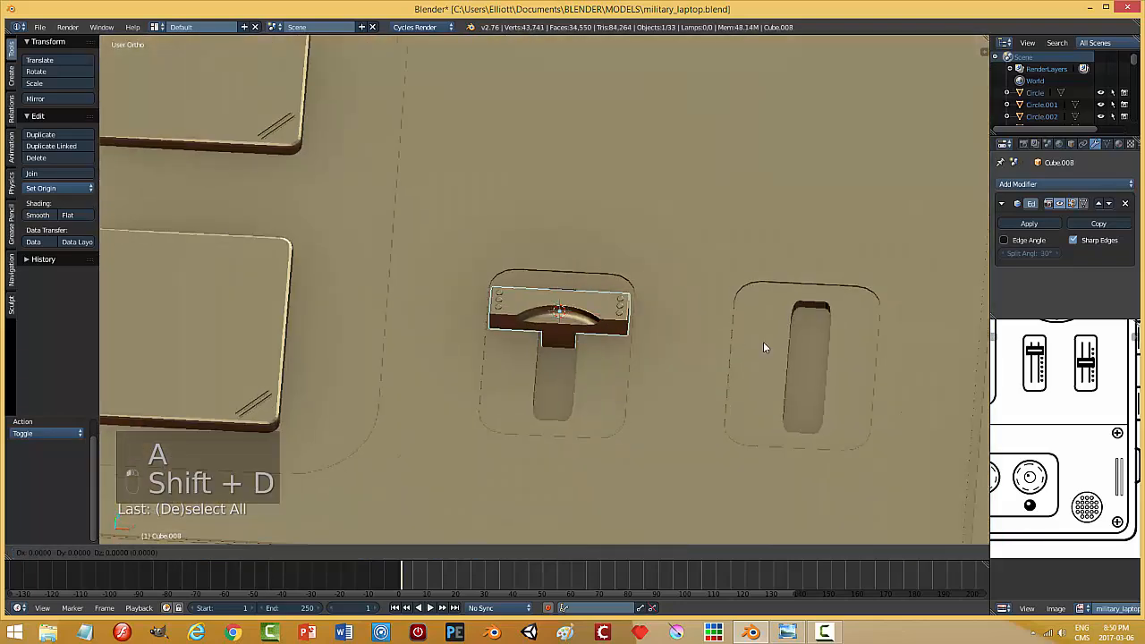
pyautogui.click(764, 342)
pyautogui.moveTo(608, 318); pyautogui.dragTo(852, 337)
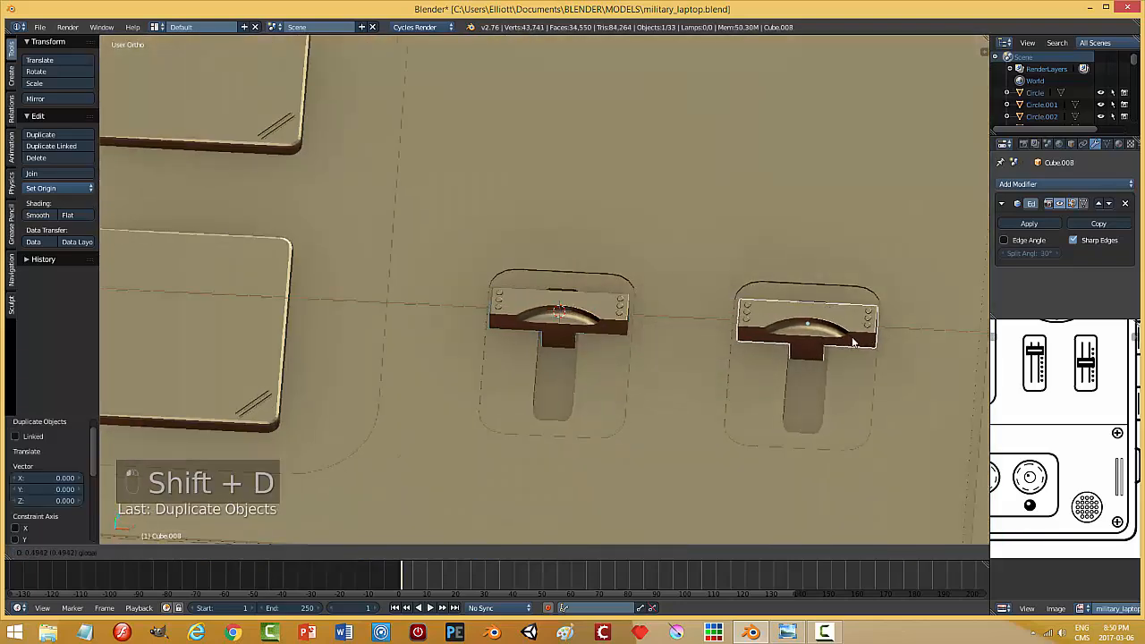
pyautogui.click(853, 343)
pyautogui.moveTo(853, 342); pyautogui.dragTo(762, 445, button='middle')
pyautogui.moveTo(775, 433); pyautogui.dragTo(729, 461)
pyautogui.press('a')
# - Switch the viewport matcap to the dark grey material
pyautogui.moveTo(746, 388); pyautogui.dragTo(764, 359, button='middle')
pyautogui.scroll(-7, 733, 342)
pyautogui.moveTo(674, 336); pyautogui.dragTo(624, 333, button='middle')
pyautogui.press('n')
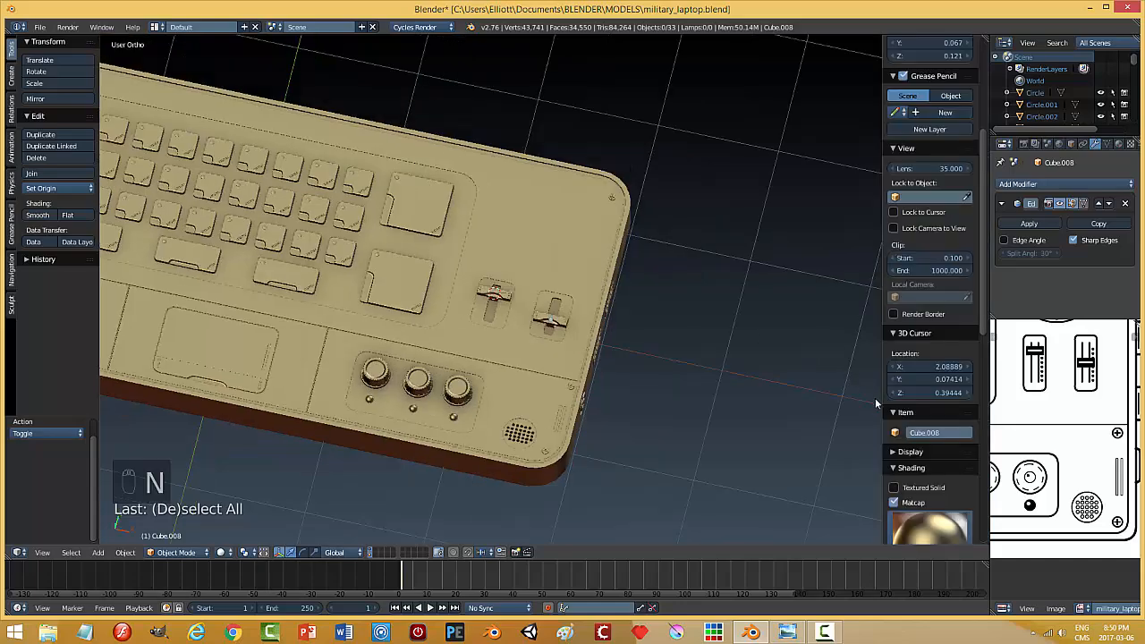
pyautogui.click(929, 526)
pyautogui.click(946, 351)
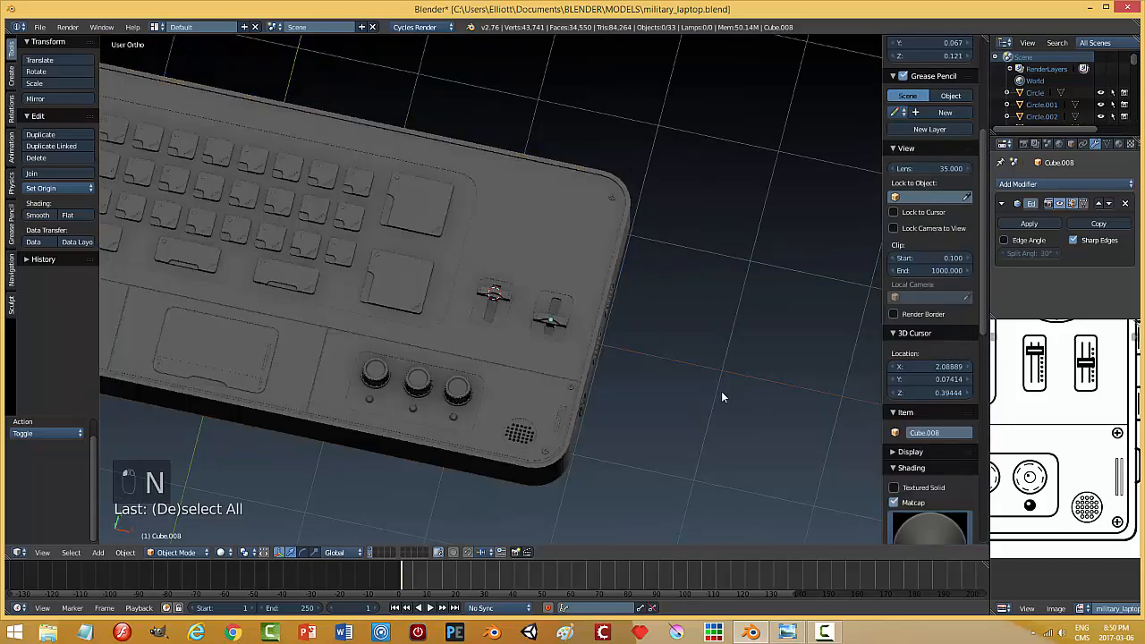
# - Lower both slider handles slightly along Z, deselect them and save the file
pyautogui.moveTo(712, 405); pyautogui.dragTo(658, 339, button='middle')
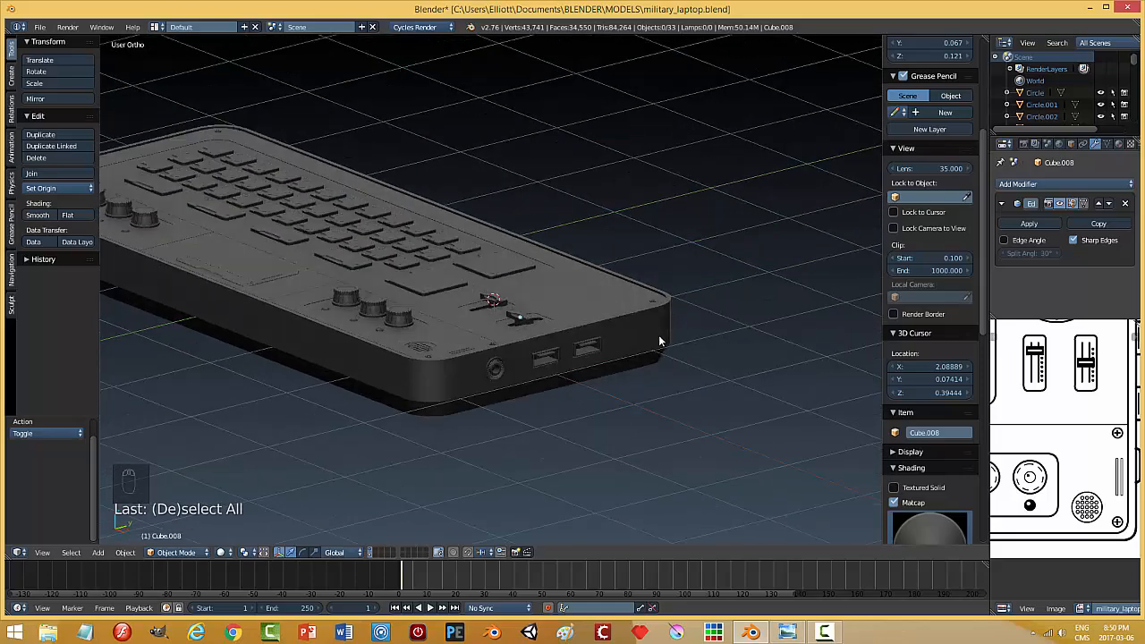
pyautogui.scroll(3, 632, 344)
pyautogui.rightClick(543, 345)
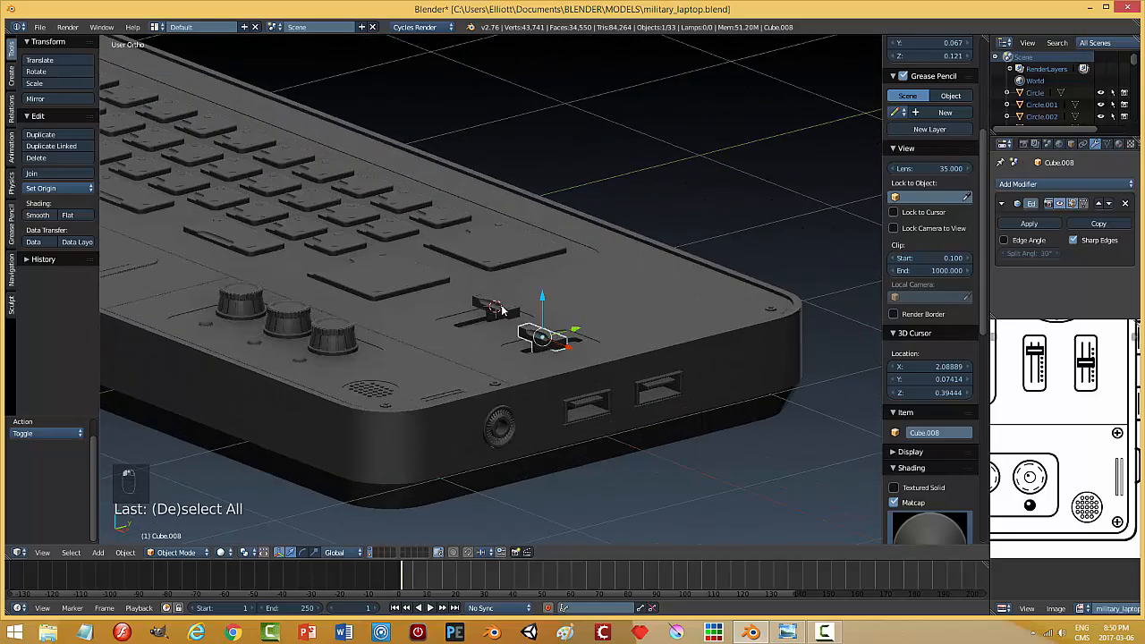
pyautogui.keyDown('shift'); pyautogui.rightClick(502, 310); pyautogui.keyUp('shift')
pyautogui.moveTo(503, 311); pyautogui.dragTo(586, 293, button='middle')
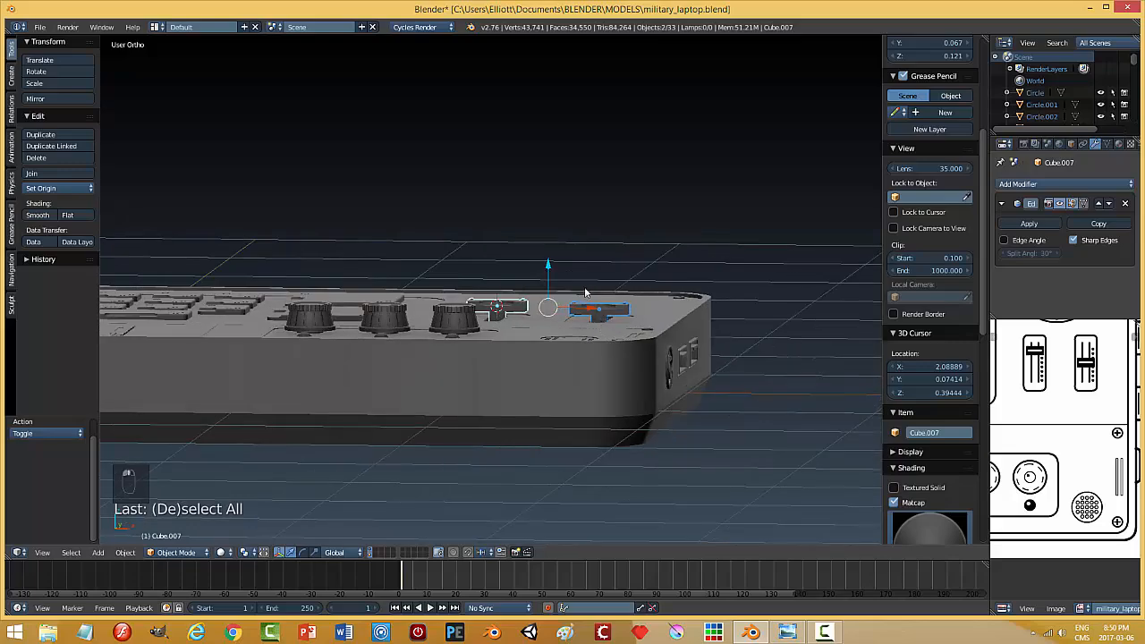
pyautogui.moveTo(548, 265); pyautogui.dragTo(550, 269)
pyautogui.press('a')
pyautogui.moveTo(716, 275); pyautogui.dragTo(642, 356, button='middle')
pyautogui.hotkey('ctrl', 's')
pyautogui.scroll(6, 640, 358)
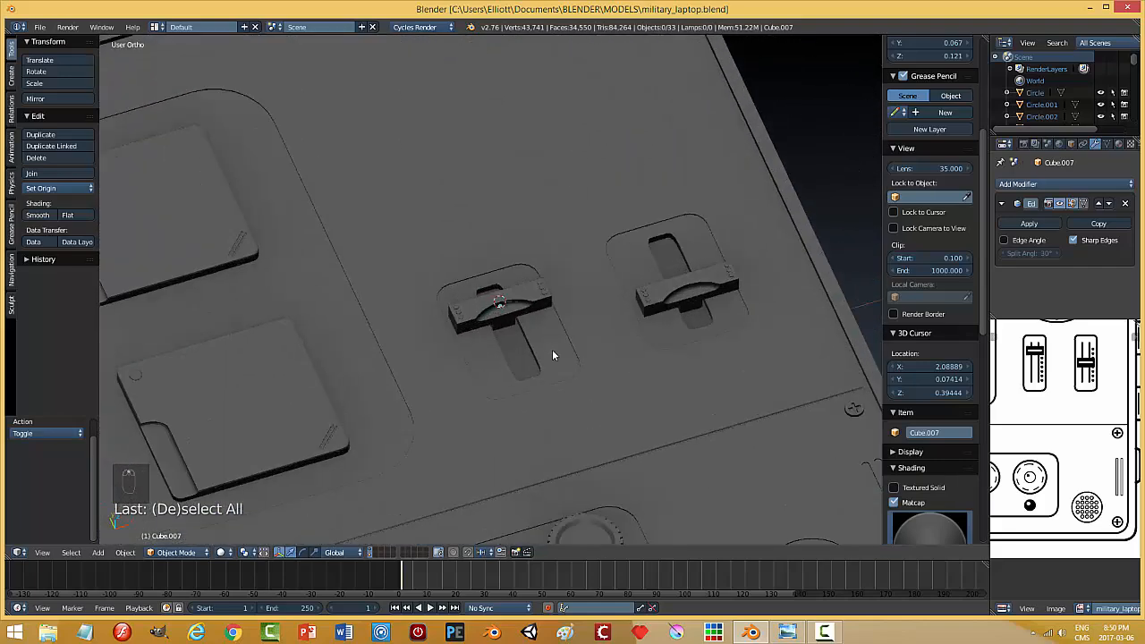
pyautogui.rightClick(564, 349)
pyautogui.press('Tab')
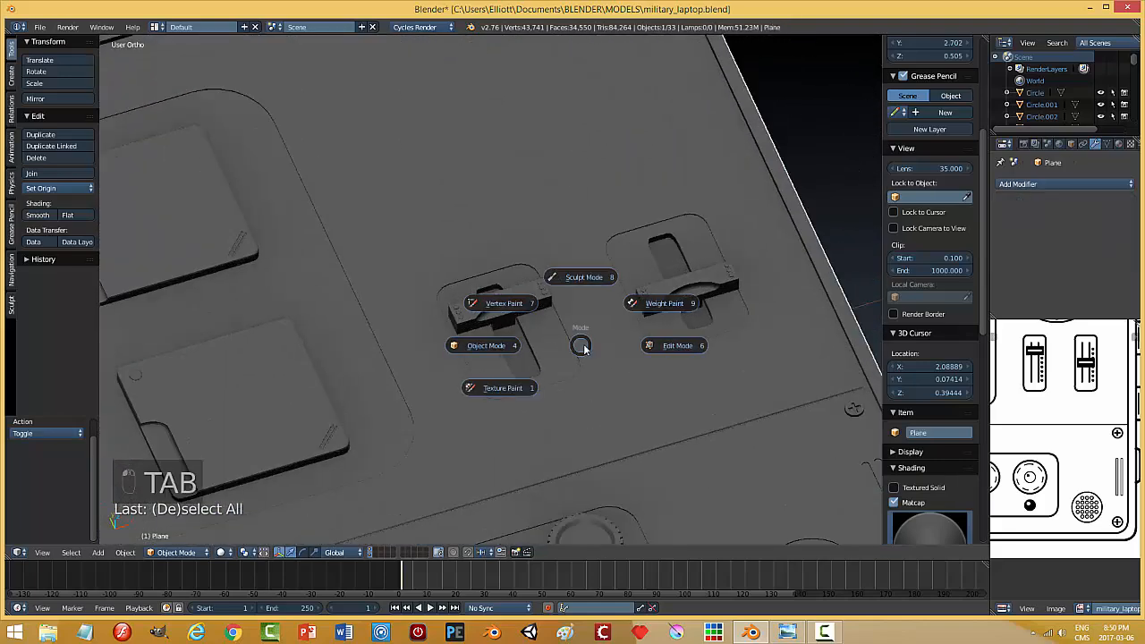
pyautogui.press('Tab')
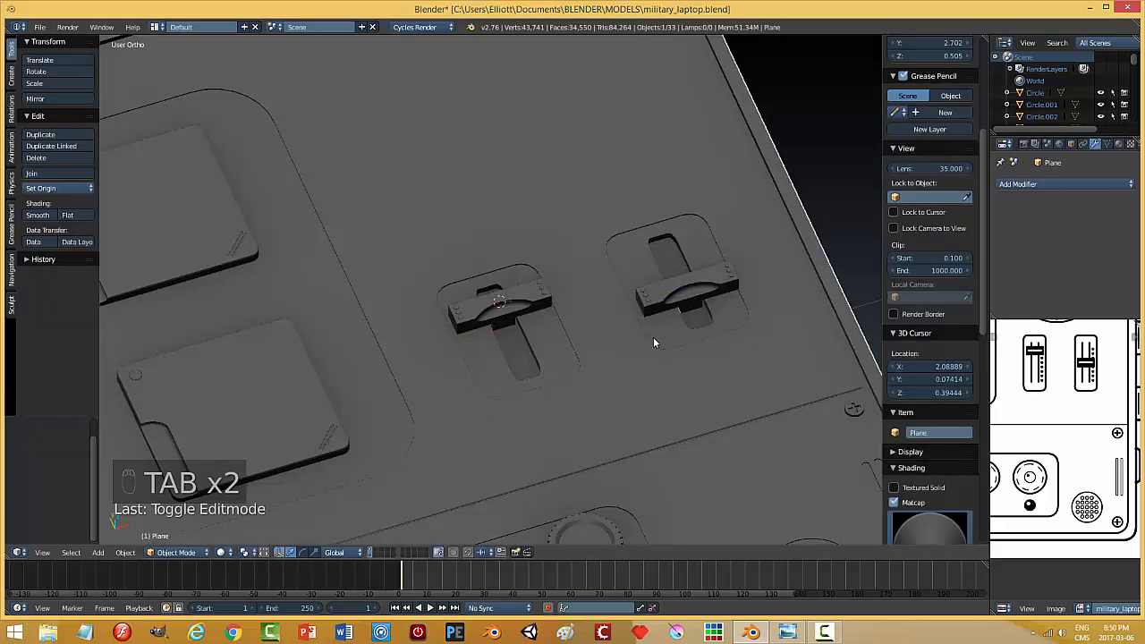
pyautogui.hotkey('shift', 'a')
pyautogui.press('Escape')
pyautogui.scroll(-3, 664, 358)
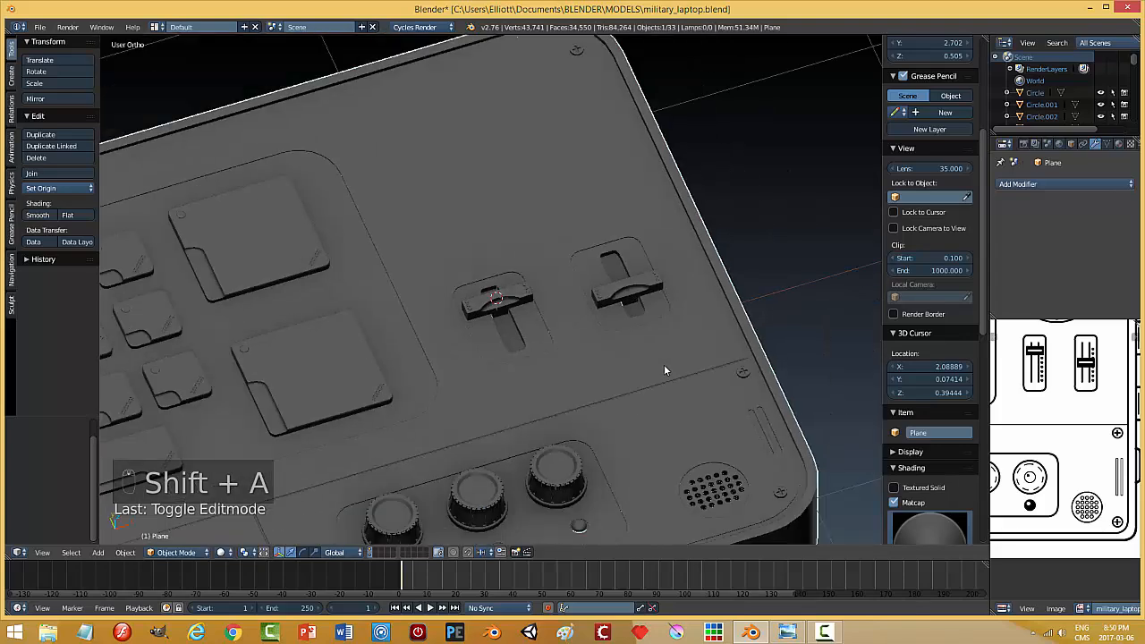
pyautogui.moveTo(664, 365); pyautogui.dragTo(638, 354, button='middle')
pyautogui.press('Tab')
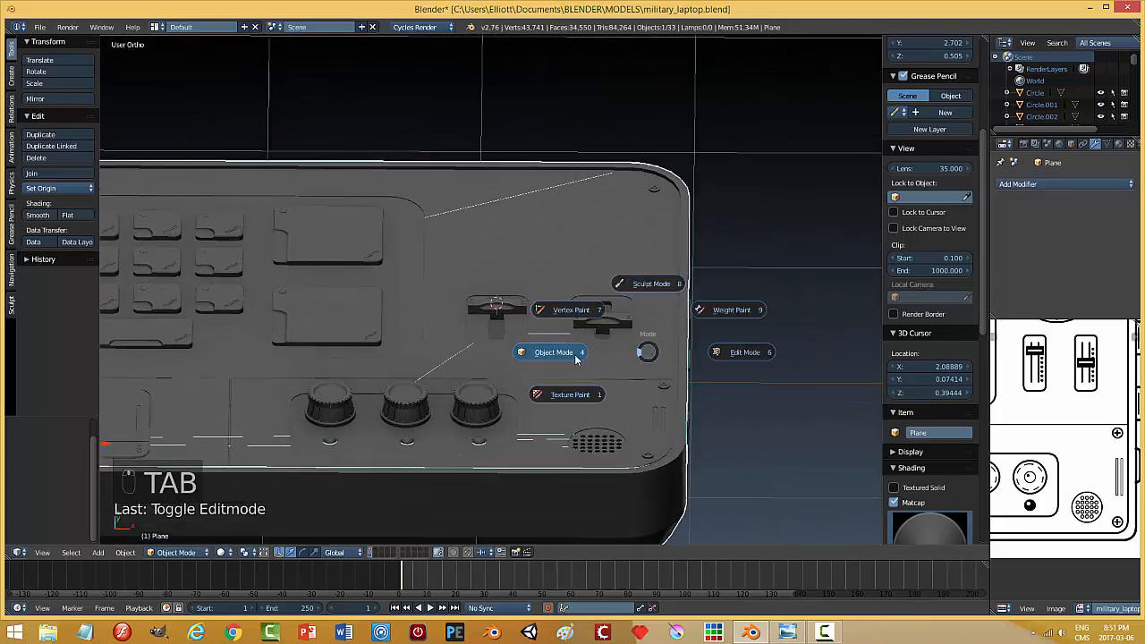
pyautogui.press('a')
pyautogui.press('a')
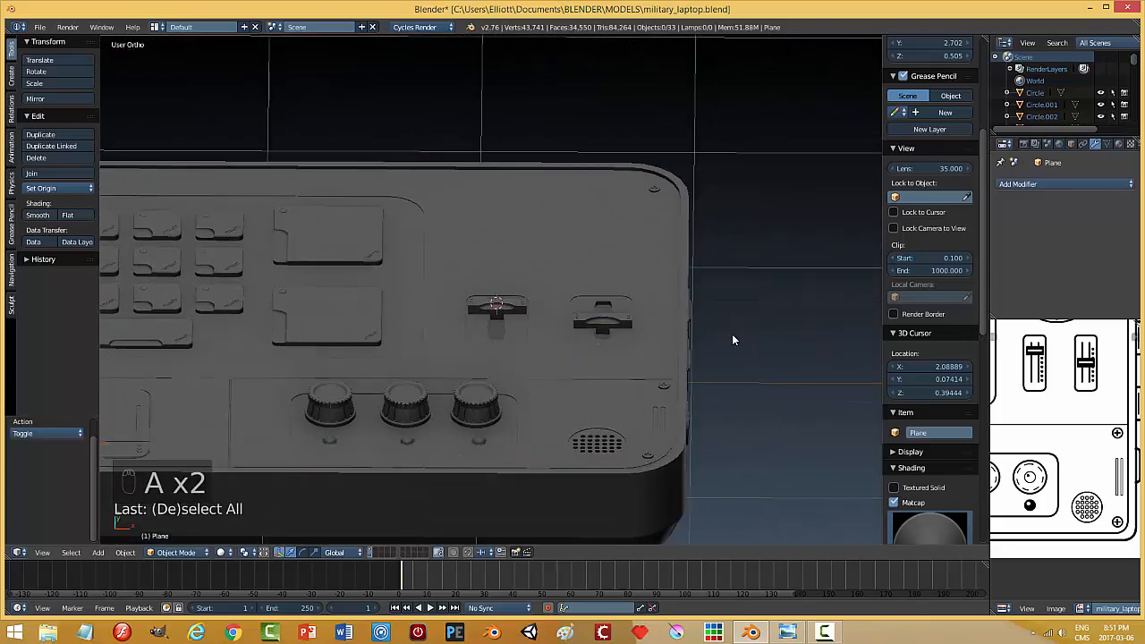
# - Save the file, check the military laptop bottom concept in Windows Photo Viewer and return to Blender
pyautogui.scroll(-3, 778, 333)
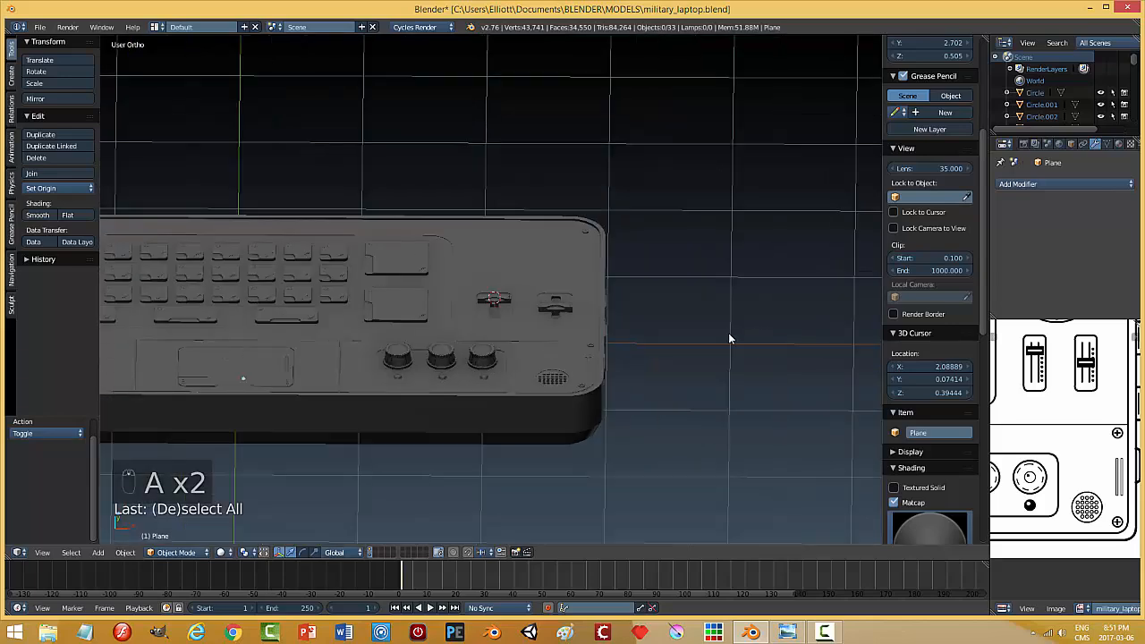
pyautogui.hotkey('ctrl', 's')
pyautogui.moveTo(728, 337); pyautogui.dragTo(718, 351, button='middle')
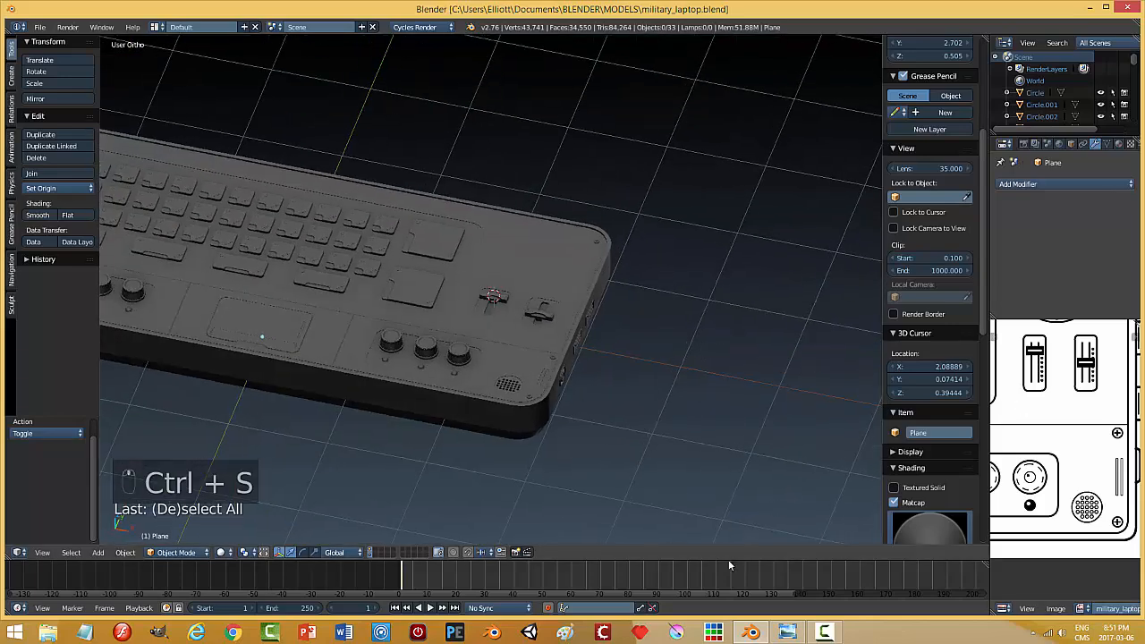
pyautogui.click(787, 633)
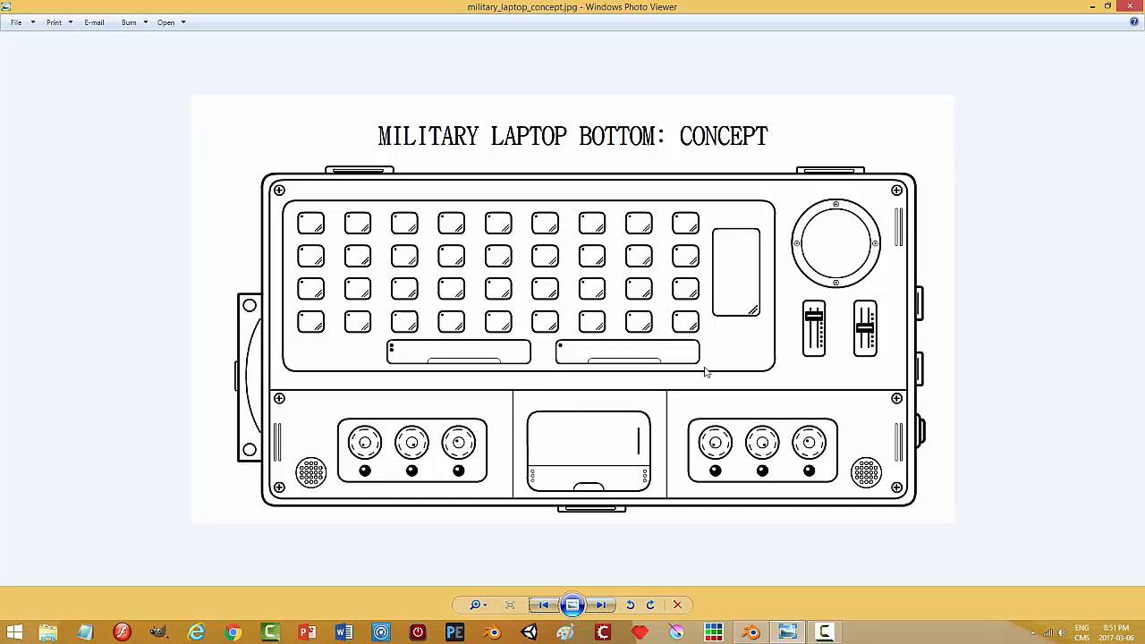
pyautogui.click(751, 634)
# - Add a 32-vertex mesh circle and scale it to about 0.387
pyautogui.moveTo(725, 443); pyautogui.dragTo(631, 304, button='middle')
pyautogui.press('n')
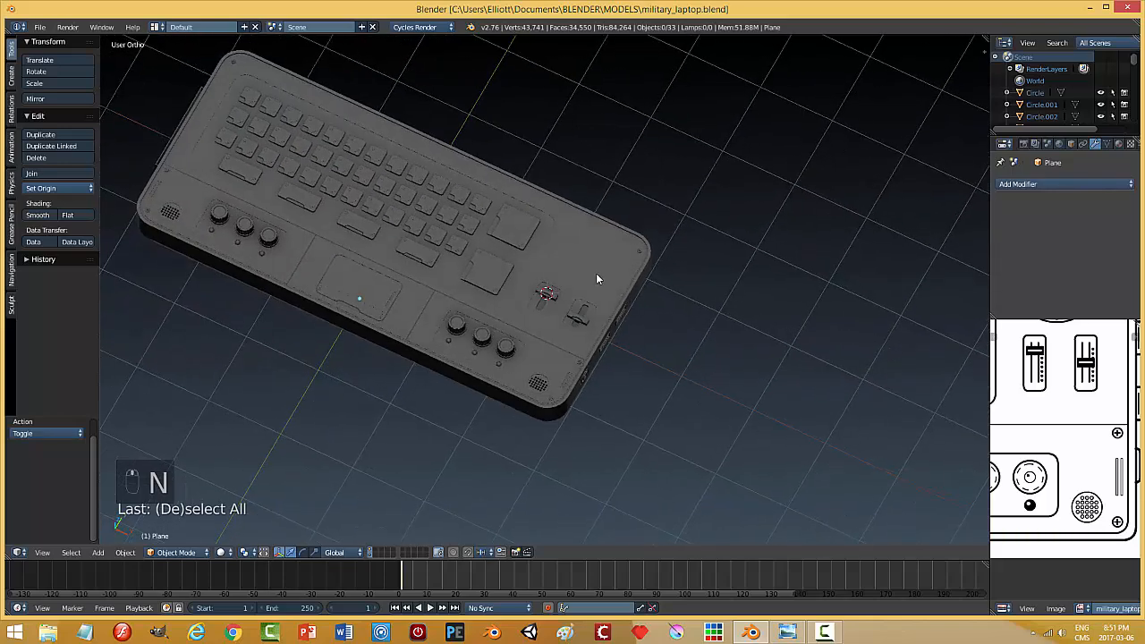
pyautogui.hotkey('shift', 'a')
pyautogui.moveTo(671, 271)
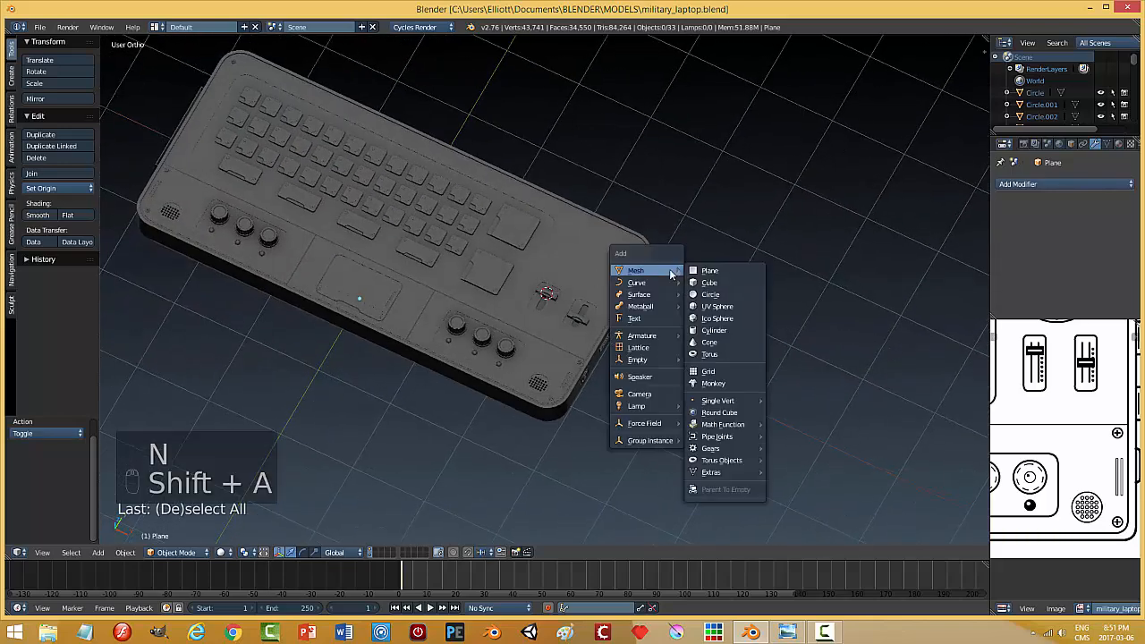
pyautogui.click(720, 294)
pyautogui.press('s')
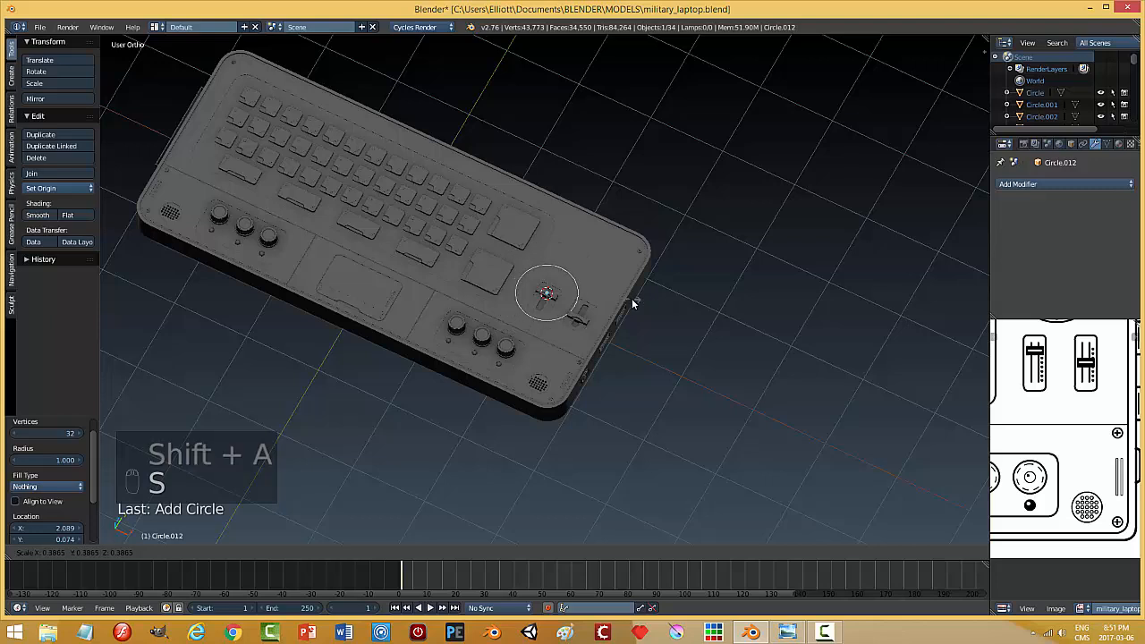
pyautogui.click(632, 302)
# - In top view, move the circle about 0.727 along Y and along X to sit above the two sliders, and scale it down
pyautogui.press('KP_7')
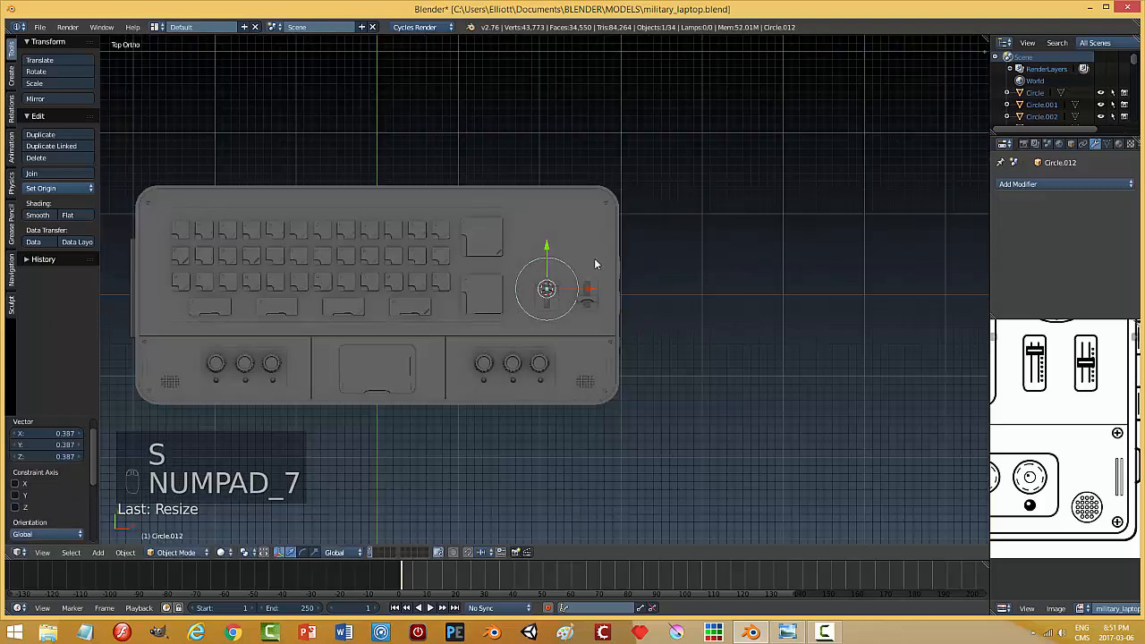
pyautogui.moveTo(550, 252); pyautogui.dragTo(546, 190)
pyautogui.press('g')
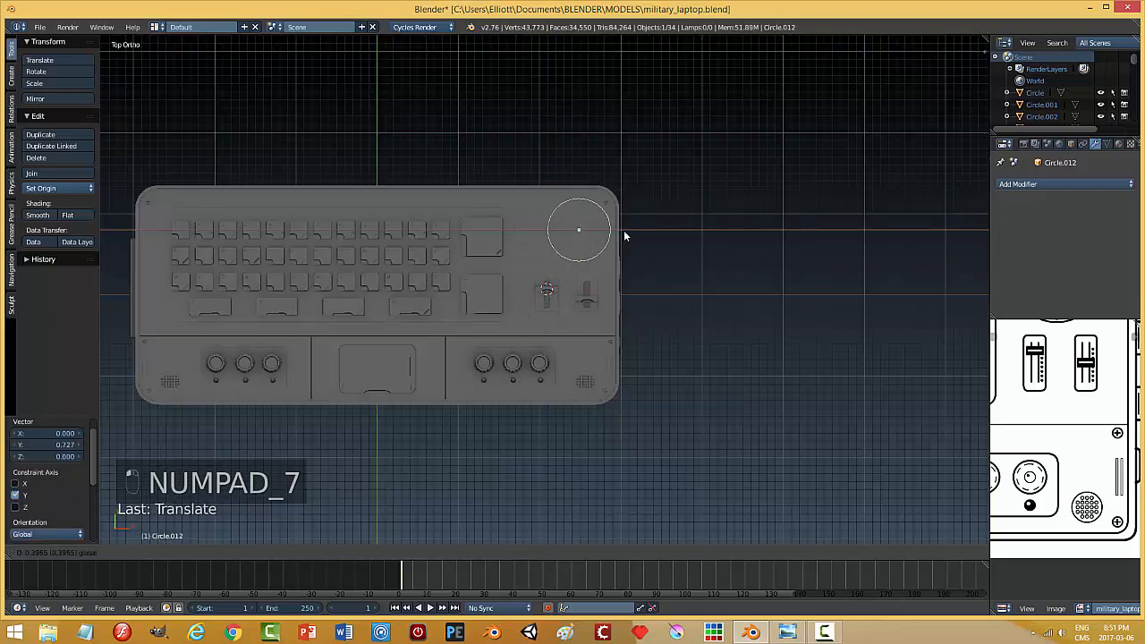
pyautogui.moveTo(601, 239); pyautogui.dragTo(595, 235)
pyautogui.moveTo(563, 192); pyautogui.dragTo(629, 199)
pyautogui.scroll(3, 657, 274)
pyautogui.press('s')
pyautogui.click(637, 216)
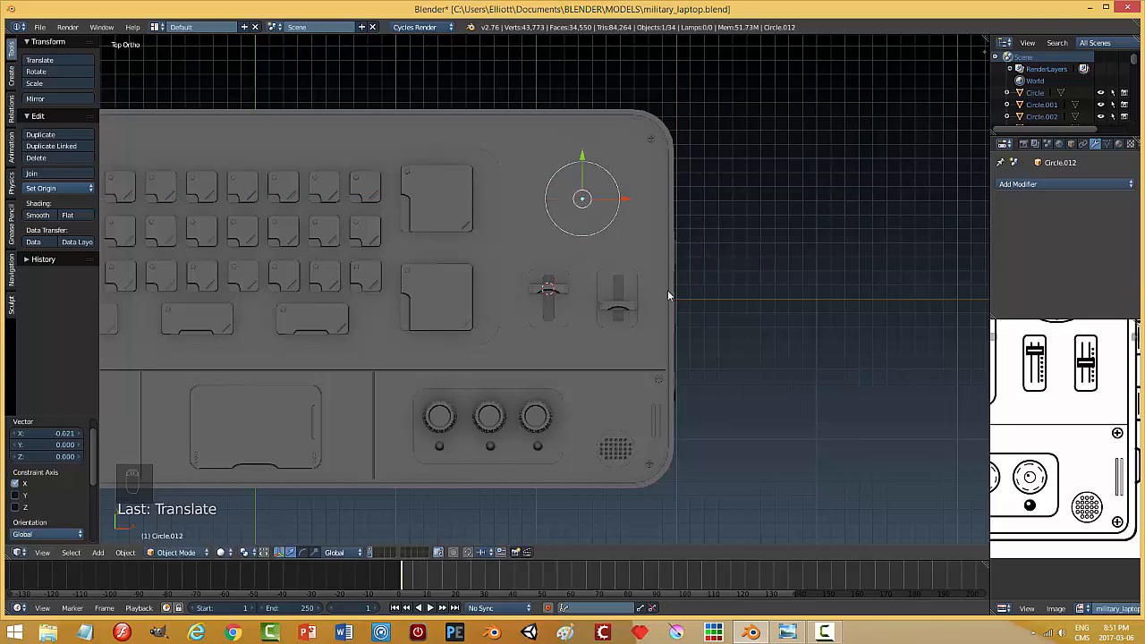
# - Scale the circle above the two sliders up by about 1.124
pyautogui.moveTo(668, 290); pyautogui.dragTo(648, 218, button='middle')
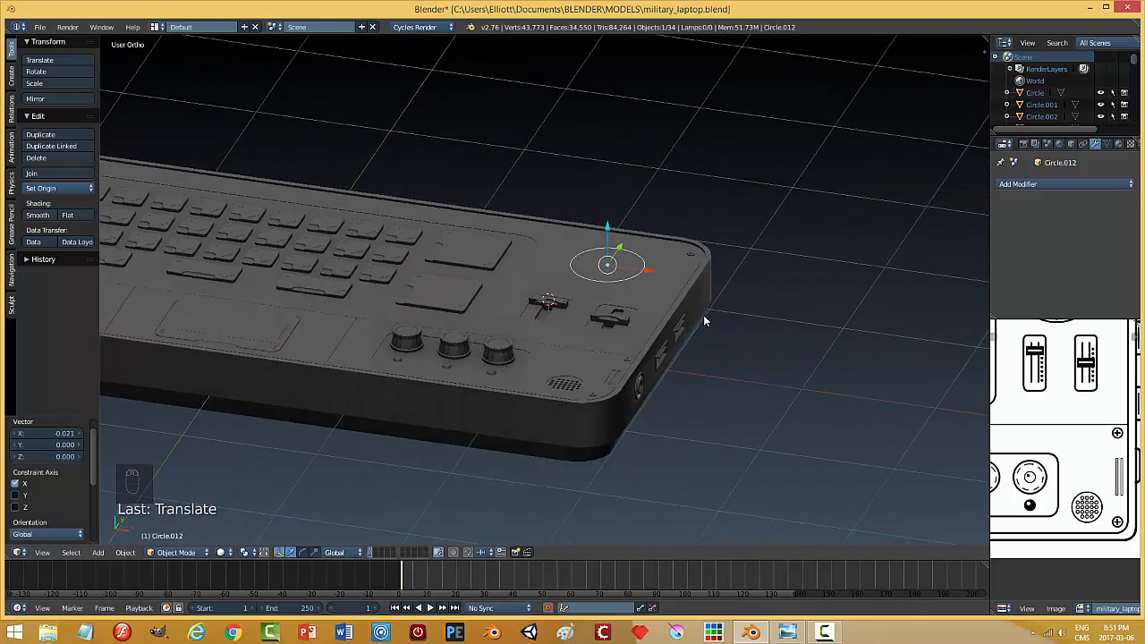
pyautogui.scroll(5, 705, 321)
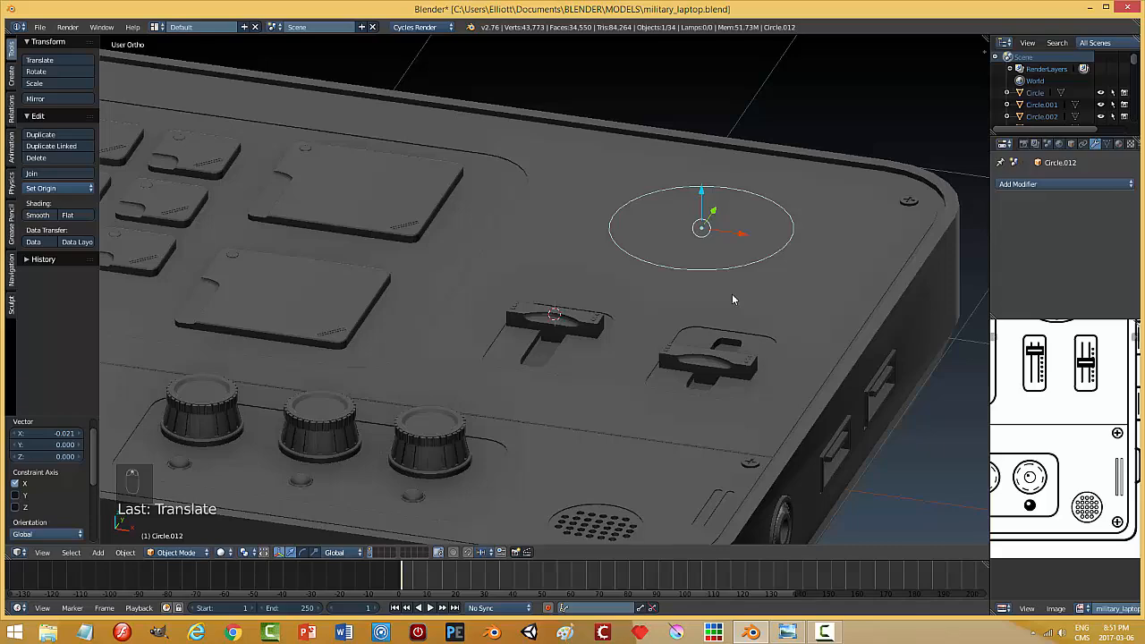
pyautogui.press('s')
pyautogui.click(740, 297)
pyautogui.moveTo(740, 297); pyautogui.dragTo(825, 373, button='middle')
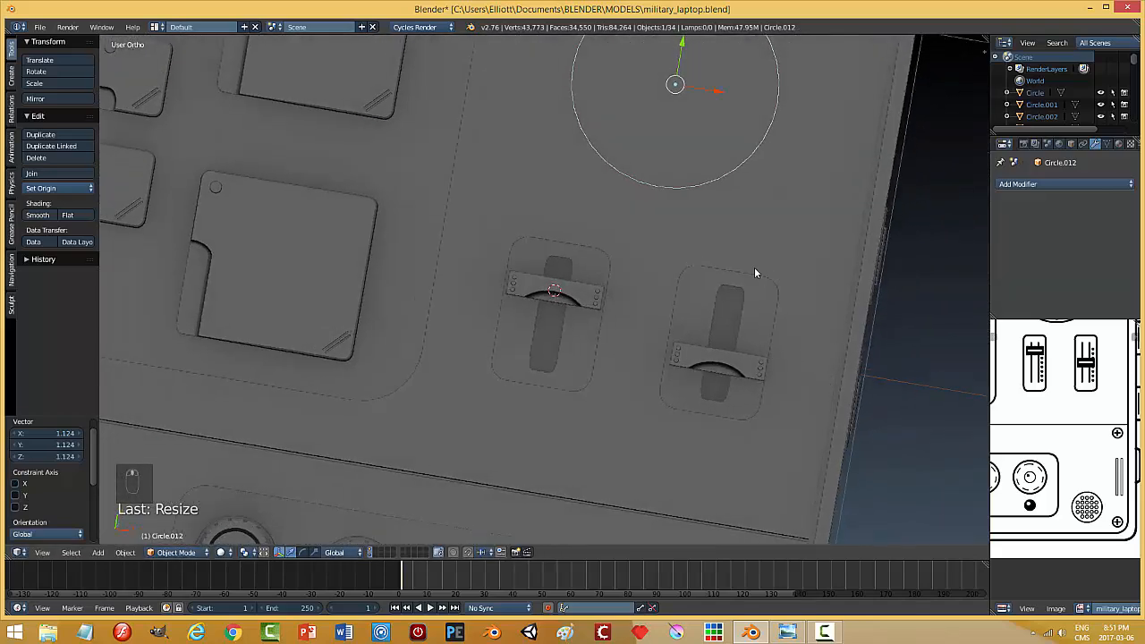
pyautogui.moveTo(754, 269); pyautogui.dragTo(757, 189, button='middle')
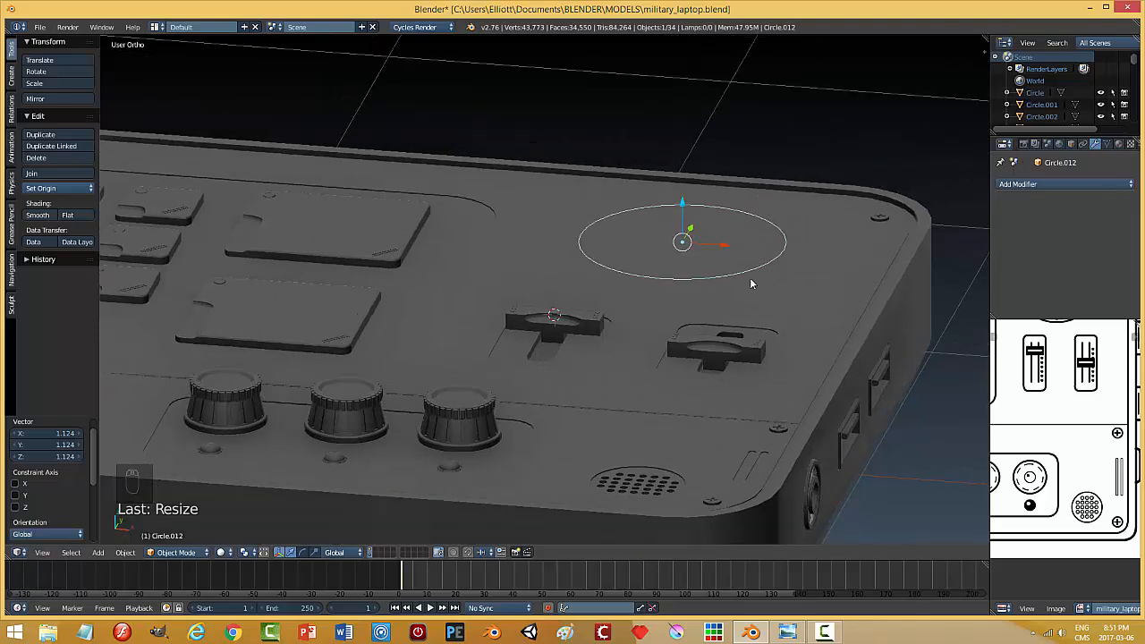
# - Fill the circle with a face in Edit Mode and extrude it upward about 0.040 along Z
pyautogui.press('Tab')
pyautogui.click(832, 284)
pyautogui.press('f')
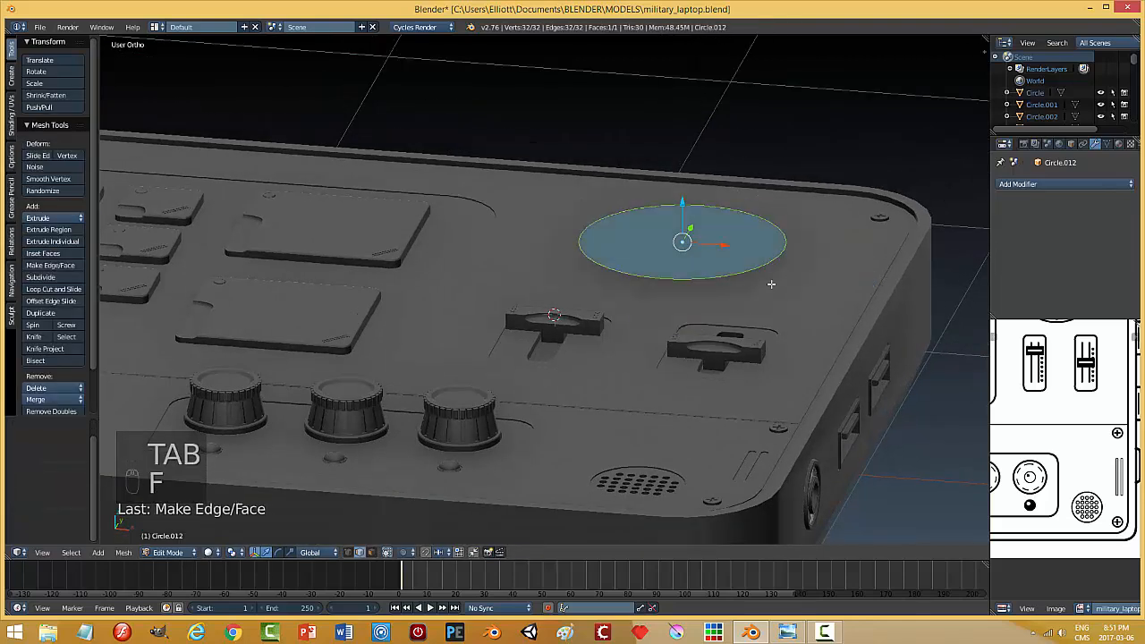
pyautogui.press('e')
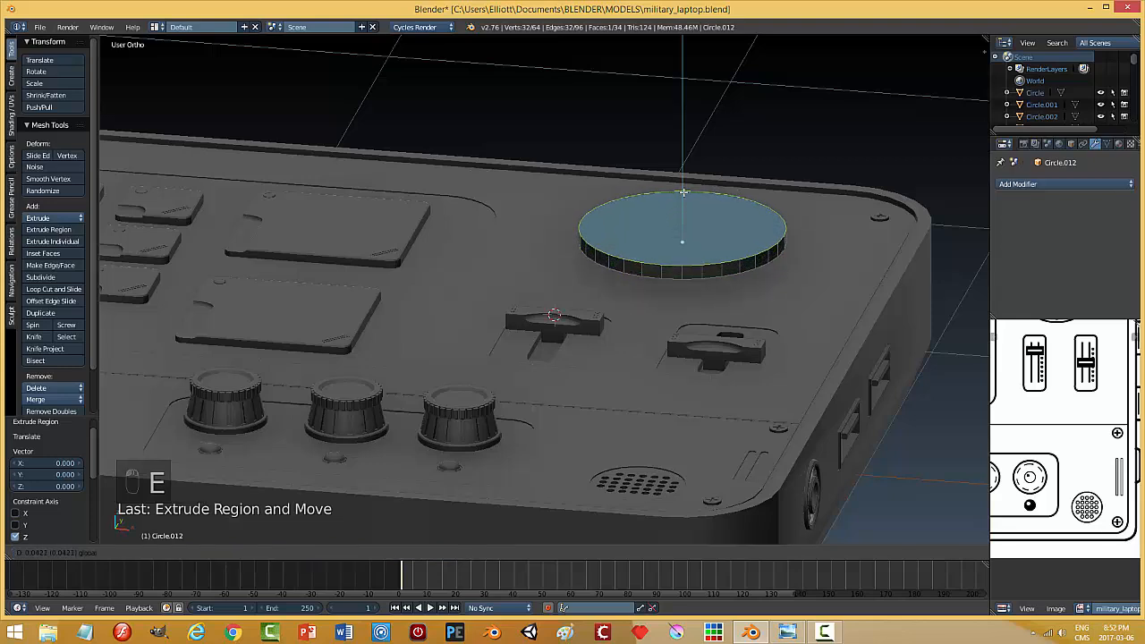
pyautogui.click(683, 189)
# - Inset the disc's top face by about 0.097 and extrude it down about 0.018 to form a raised rim
pyautogui.press('i')
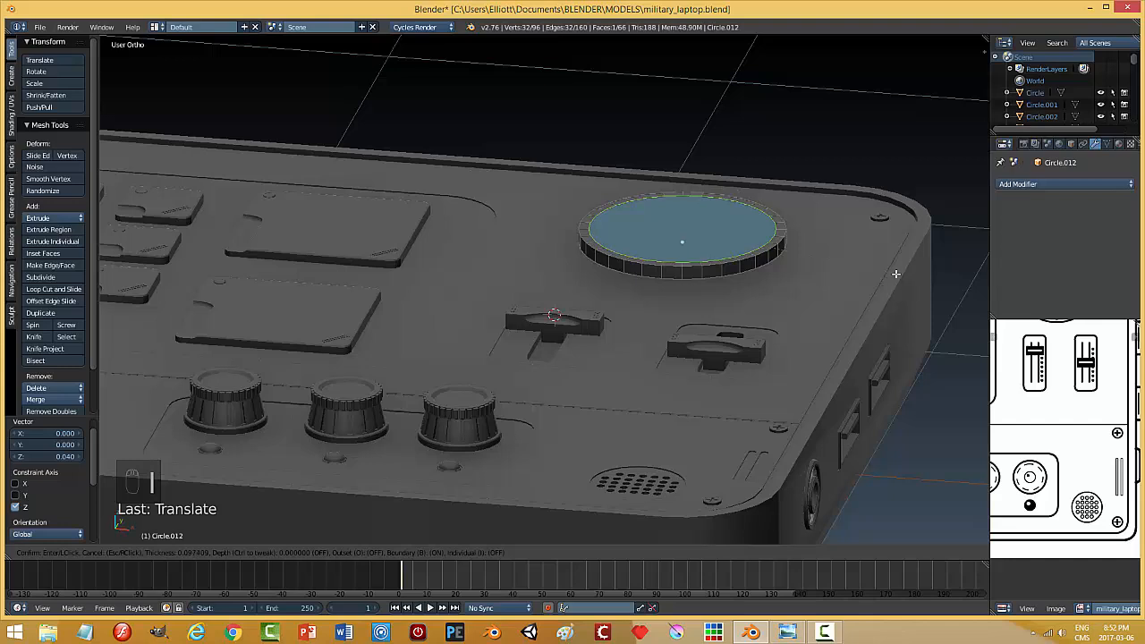
pyautogui.click(896, 274)
pyautogui.press('e')
pyautogui.rightClick(831, 286)
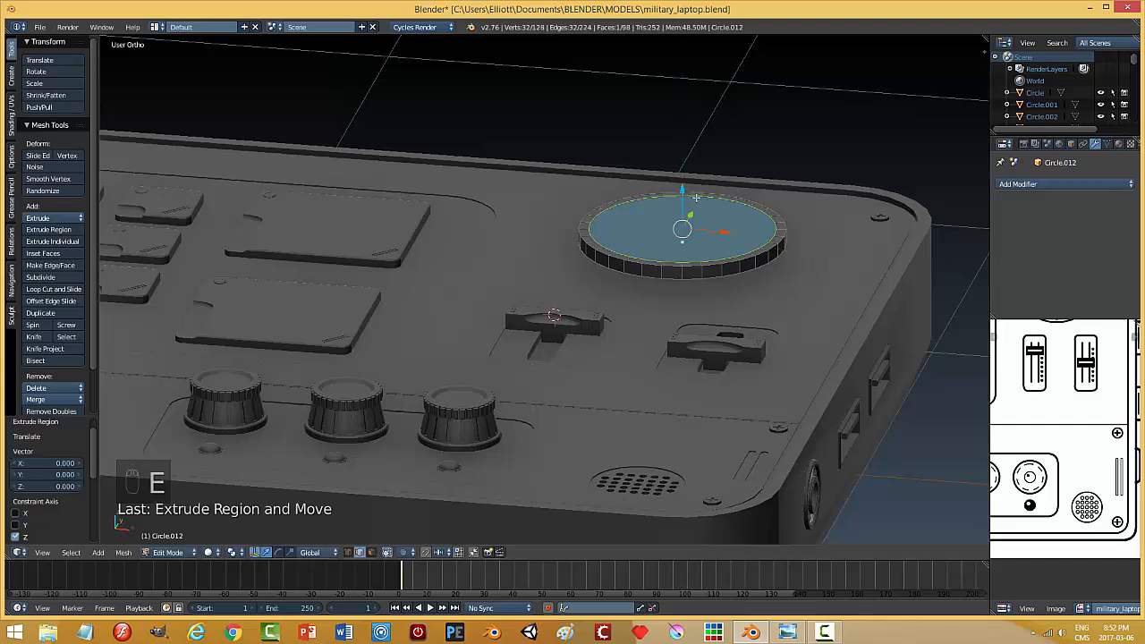
pyautogui.moveTo(685, 190); pyautogui.dragTo(687, 197)
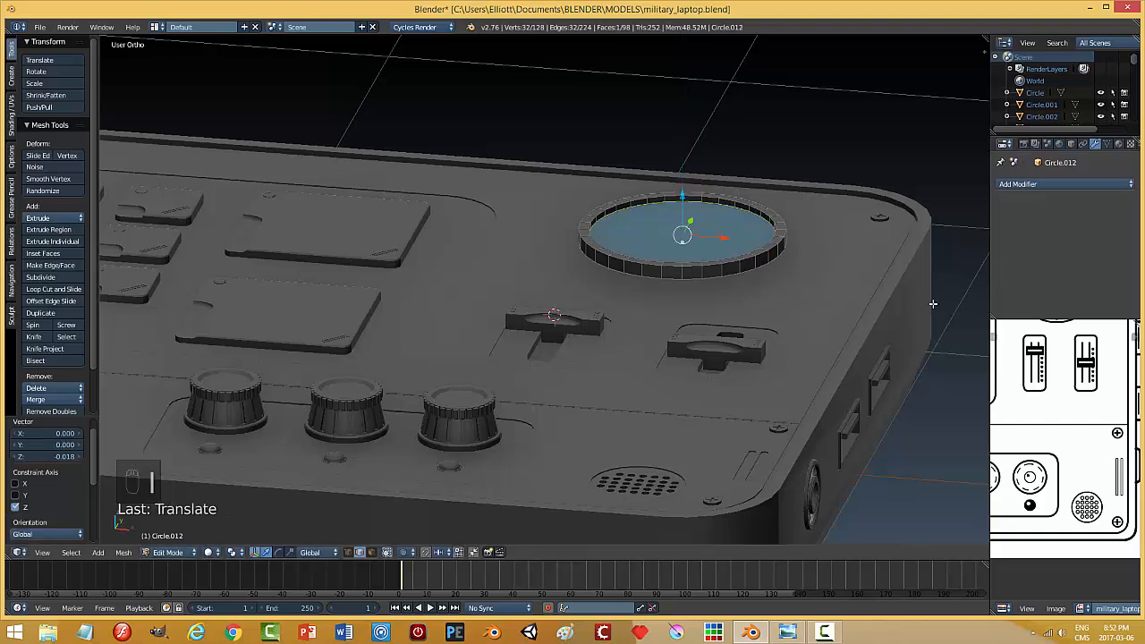
# - Inset the recessed face slightly and extrude it up about 0.123 along Z as the dial's lower tier
pyautogui.press('i')
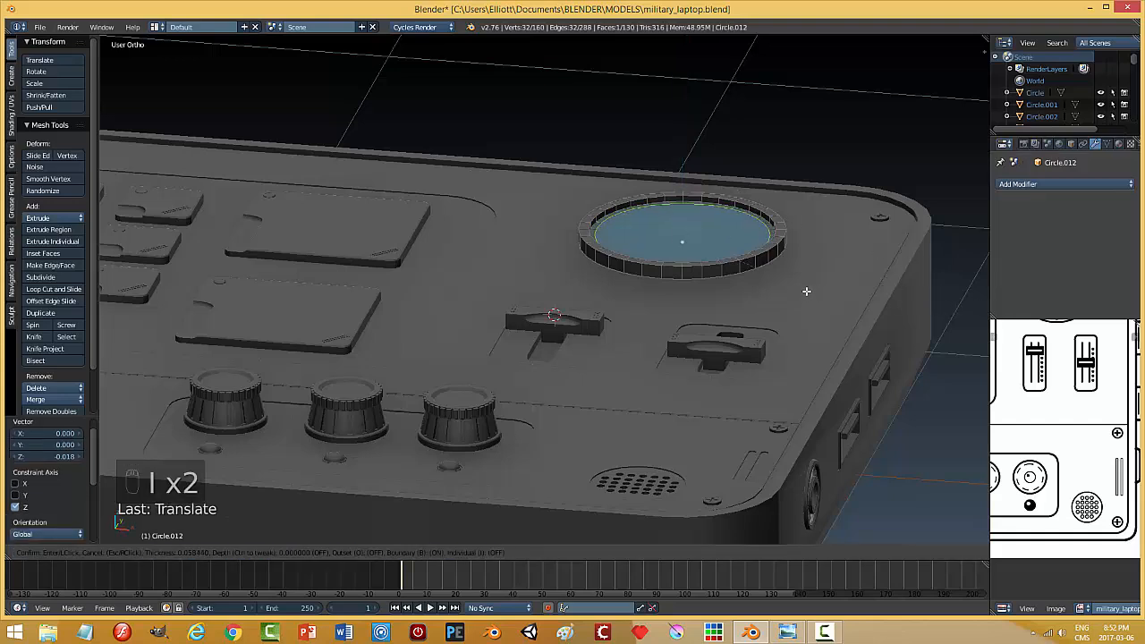
pyautogui.click(804, 291)
pyautogui.press('e')
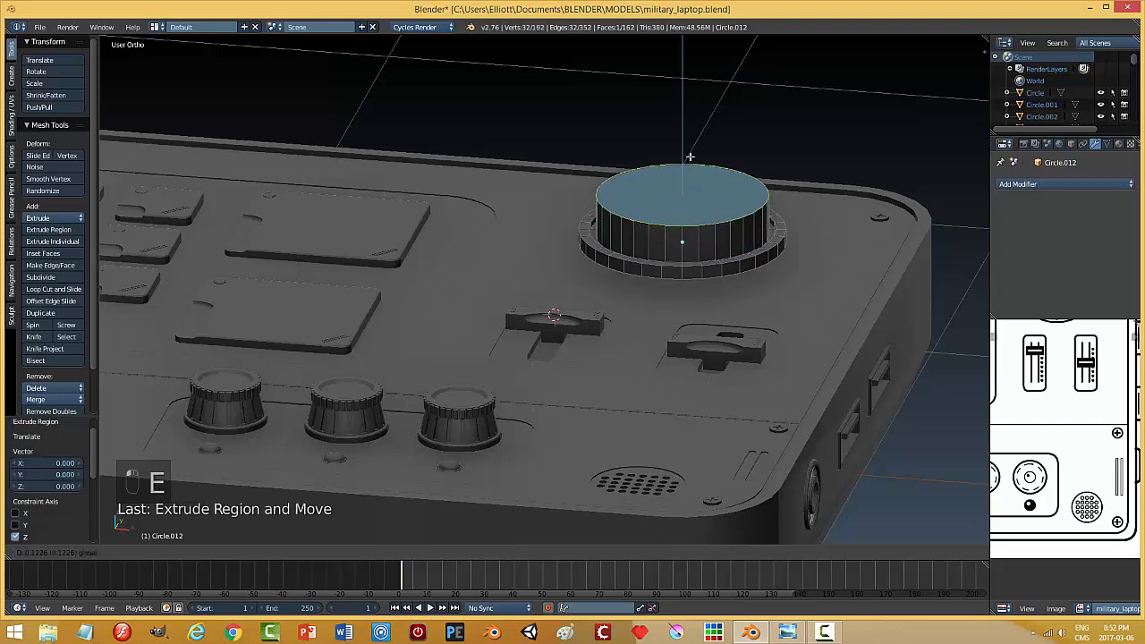
pyautogui.click(710, 169)
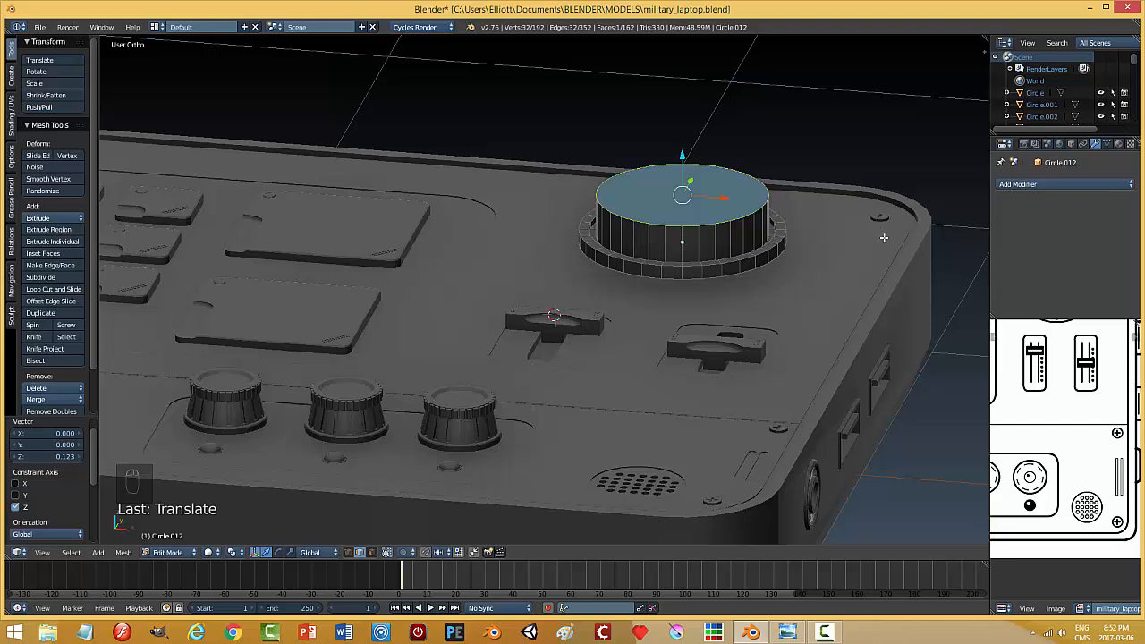
# - Inset the lower tier's top face by about 0.214 and extrude it up about 0.035 as a narrow neck
pyautogui.press('i')
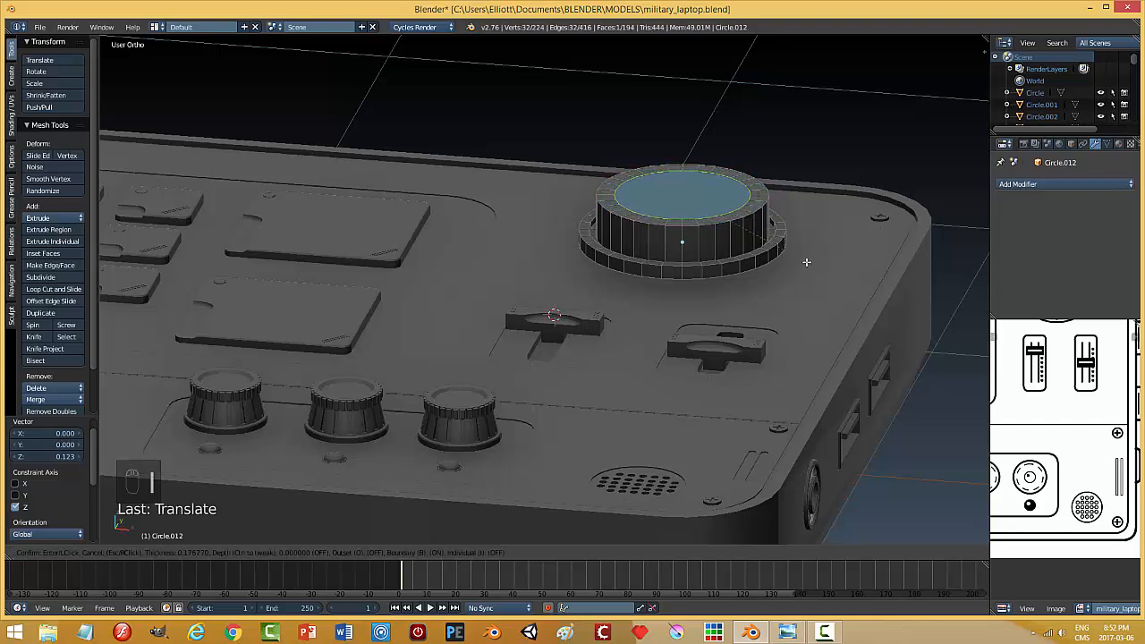
pyautogui.click(792, 262)
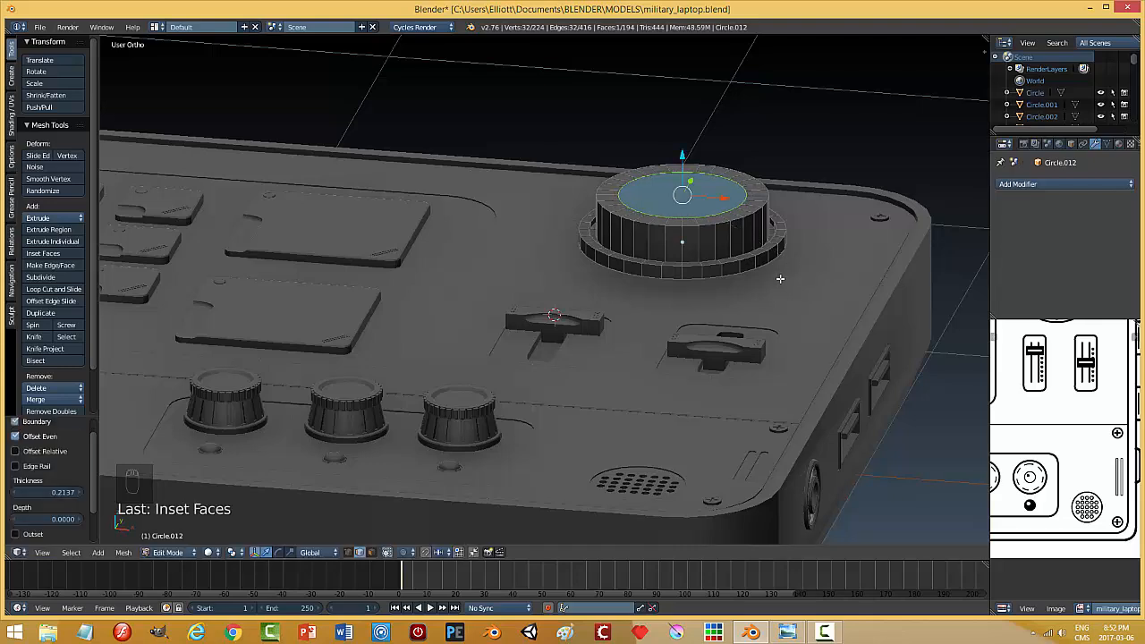
pyautogui.press('e')
pyautogui.moveTo(683, 162); pyautogui.dragTo(753, 177)
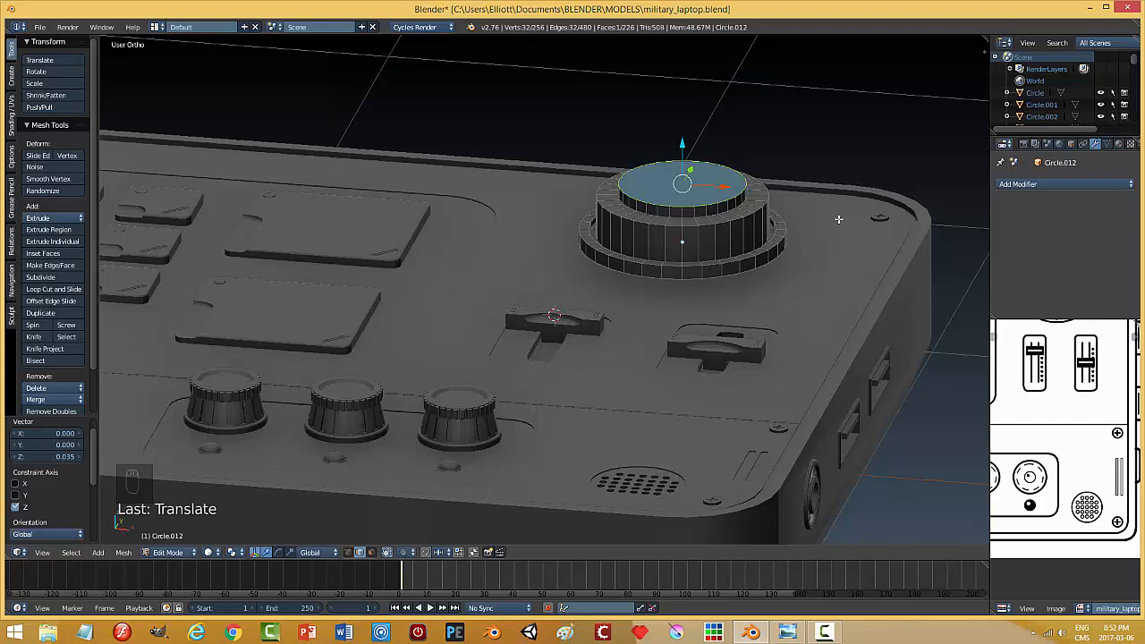
# - Extrude the neck's top face in place, scale it by about 1.121, and extrude it upward as the dial's upper tier
pyautogui.press('e')
pyautogui.rightClick(839, 219)
pyautogui.press('s')
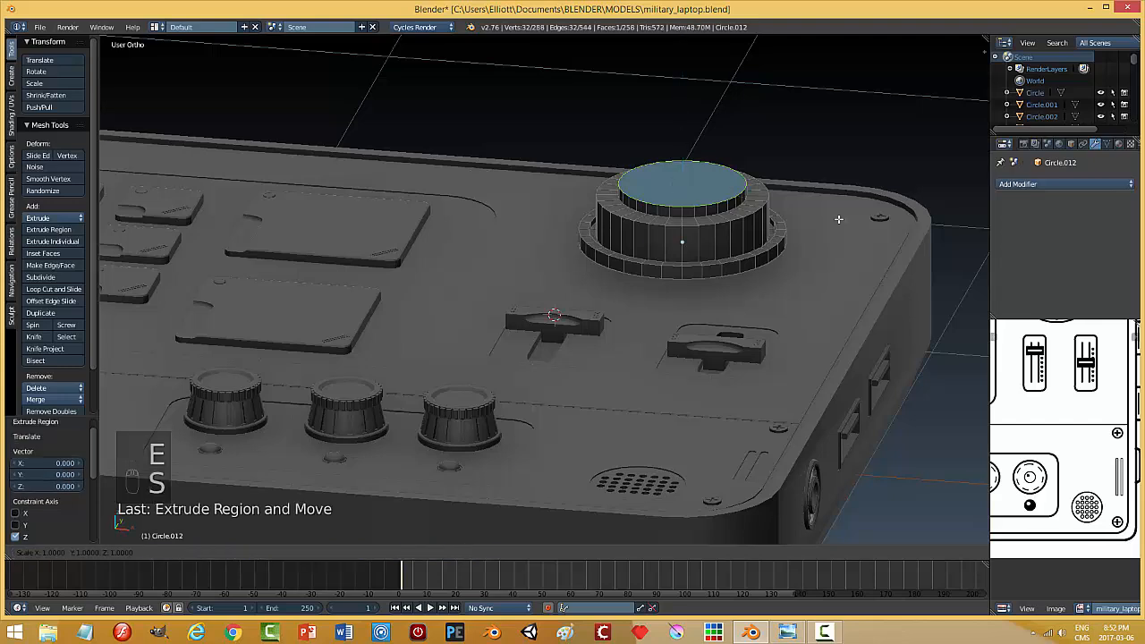
pyautogui.click(850, 228)
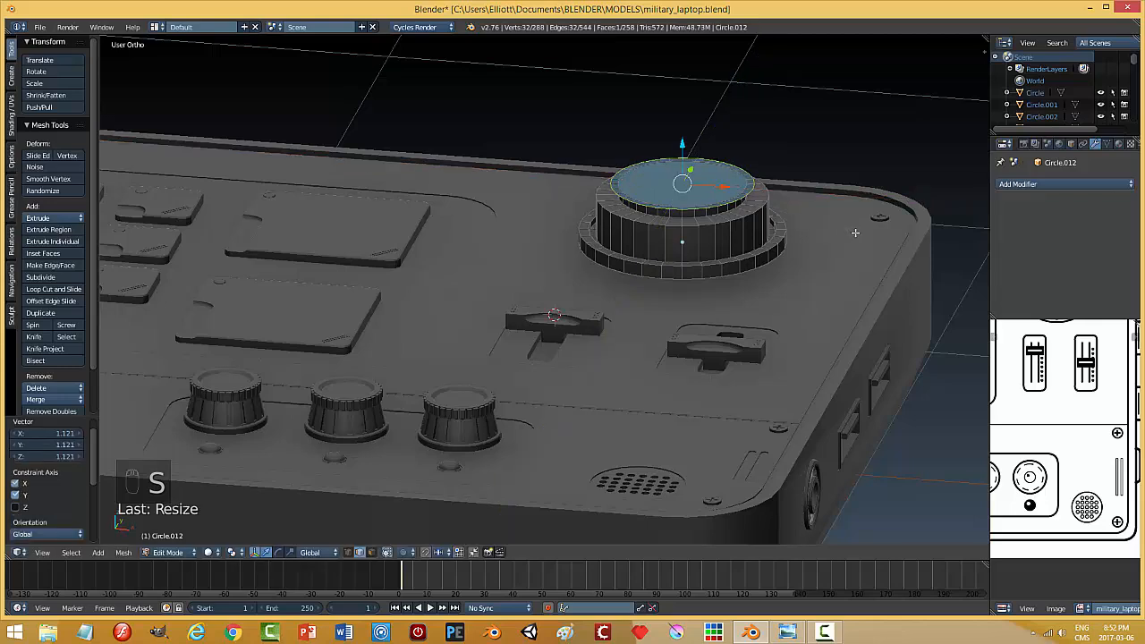
pyautogui.press('e')
pyautogui.rightClick(856, 232)
pyautogui.moveTo(683, 146); pyautogui.dragTo(687, 122)
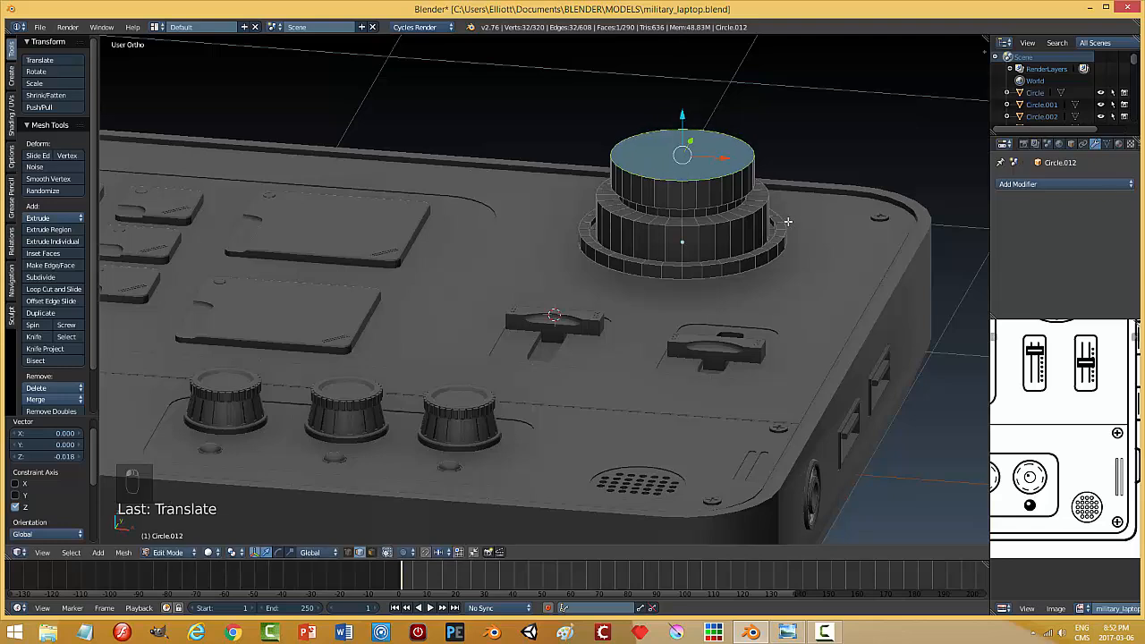
# - Inset the upper tier's top face by about 0.072 and raise it about 0.024 along Z to bevel the edge
pyautogui.press('i')
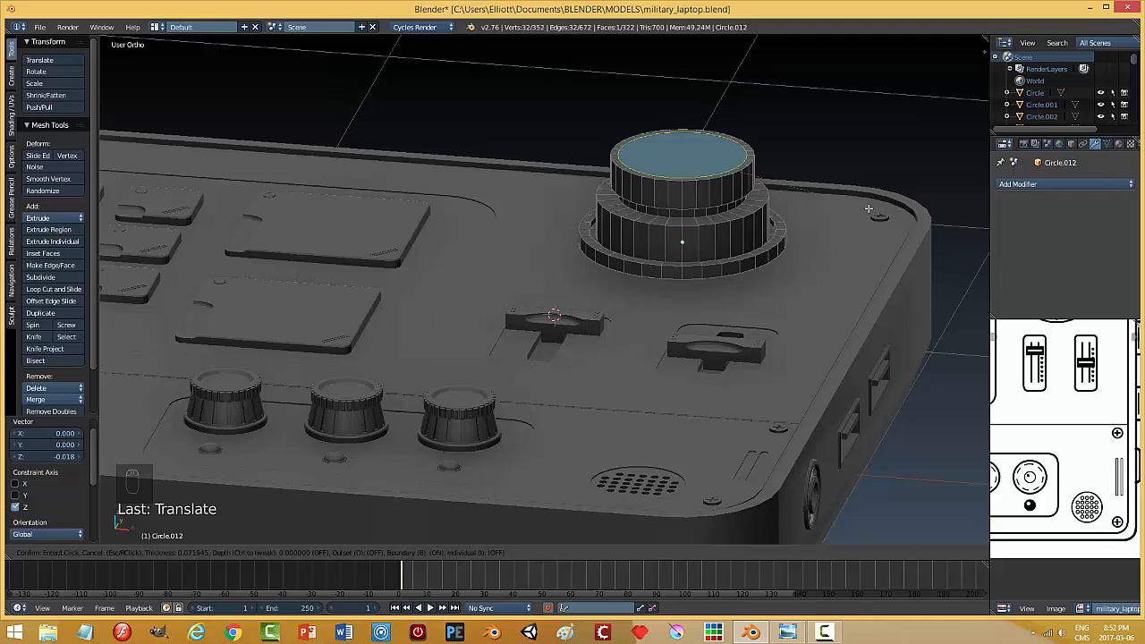
pyautogui.click(868, 209)
pyautogui.press('e')
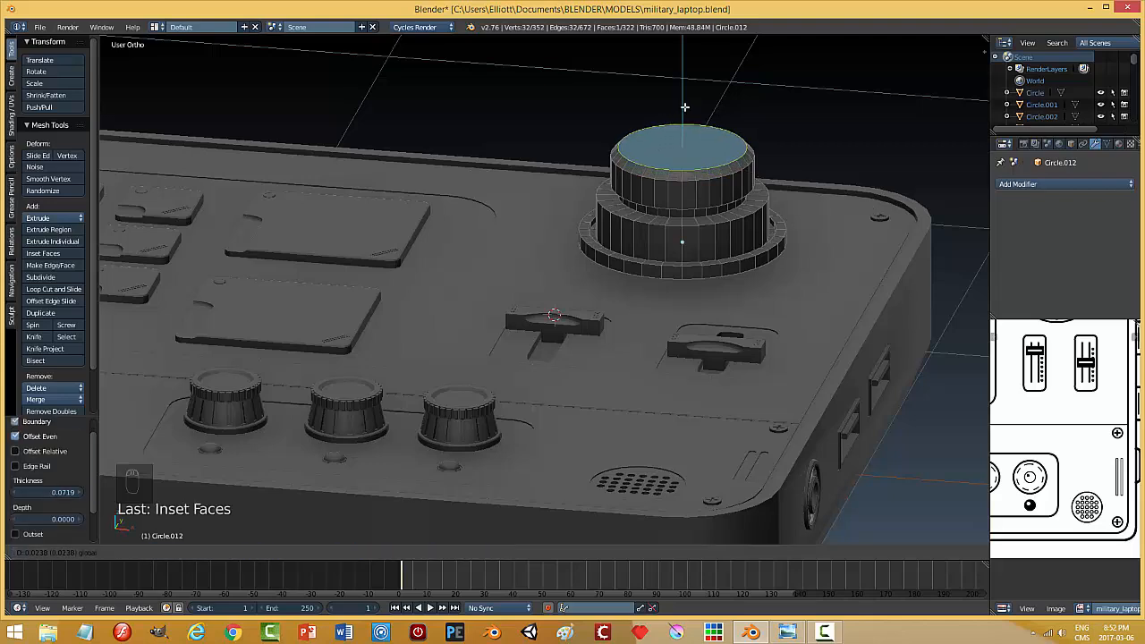
pyautogui.click(685, 109)
# - Inset the dial's top face by about 0.210 and extrude it down to sink a deep central hole
pyautogui.press('i')
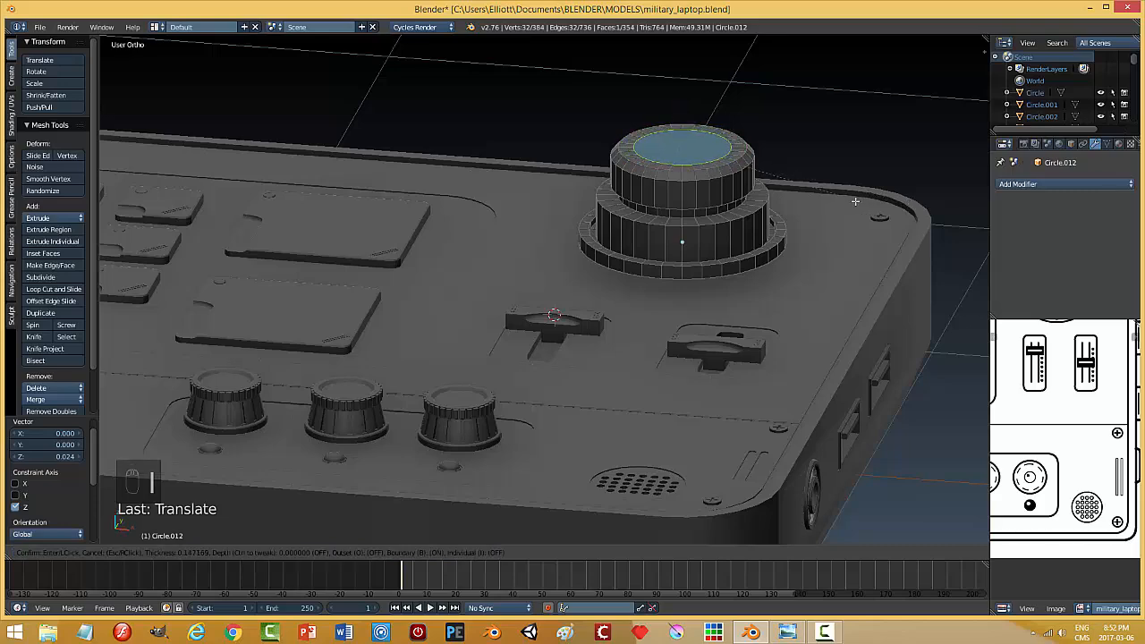
pyautogui.click(838, 203)
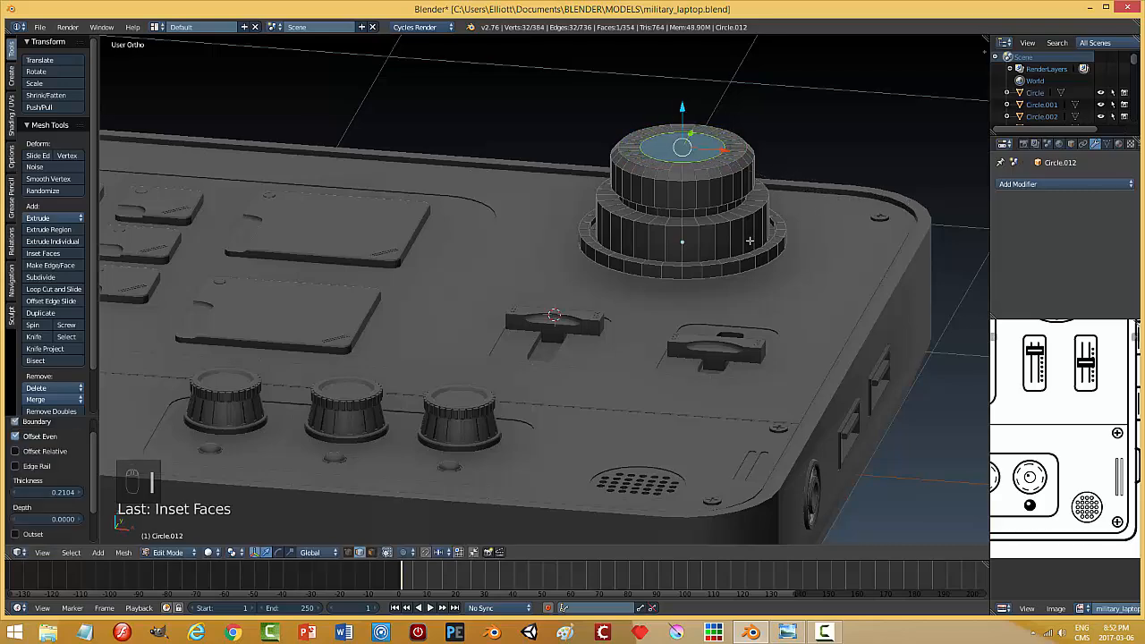
pyautogui.moveTo(751, 241)
pyautogui.mouseDown(button='middle')
pyautogui.moveTo(757, 210)
pyautogui.moveTo(763, 232)
pyautogui.mouseUp(button='middle')
pyautogui.press('e')
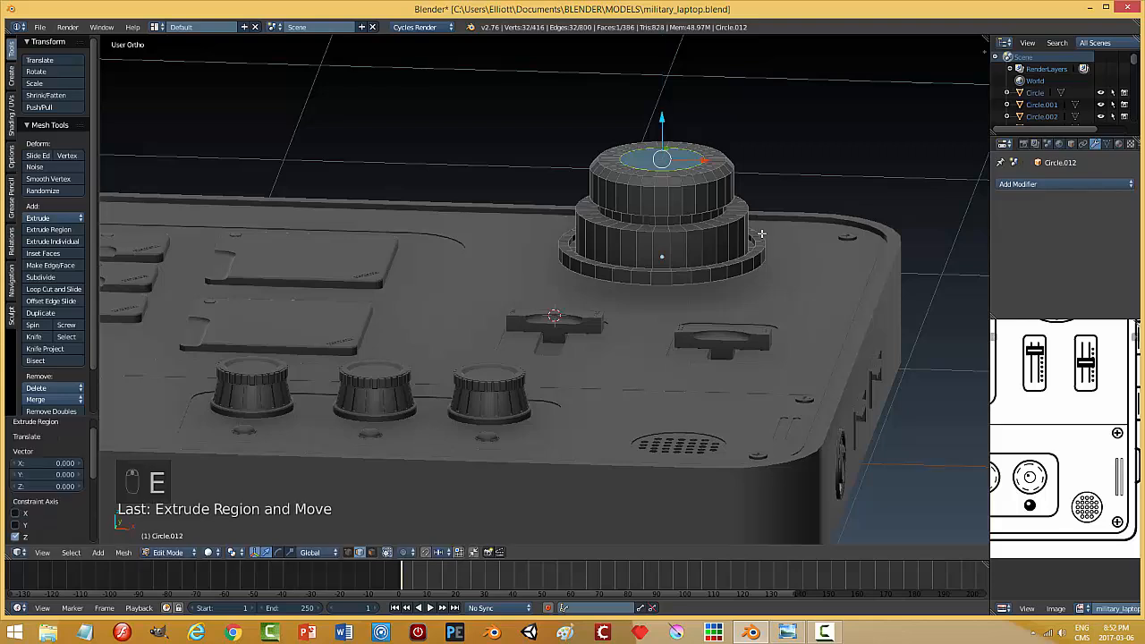
pyautogui.moveTo(669, 128); pyautogui.dragTo(670, 190)
# - Deselect the dial's geometry and save the file
pyautogui.press('a')
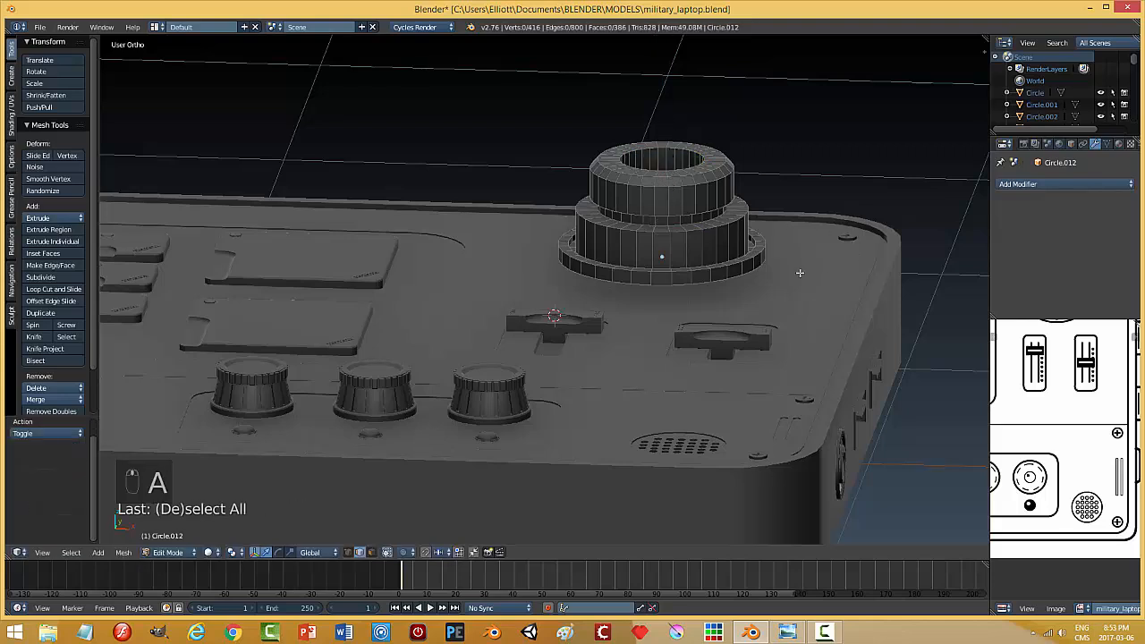
pyautogui.moveTo(800, 272); pyautogui.dragTo(795, 259, button='middle')
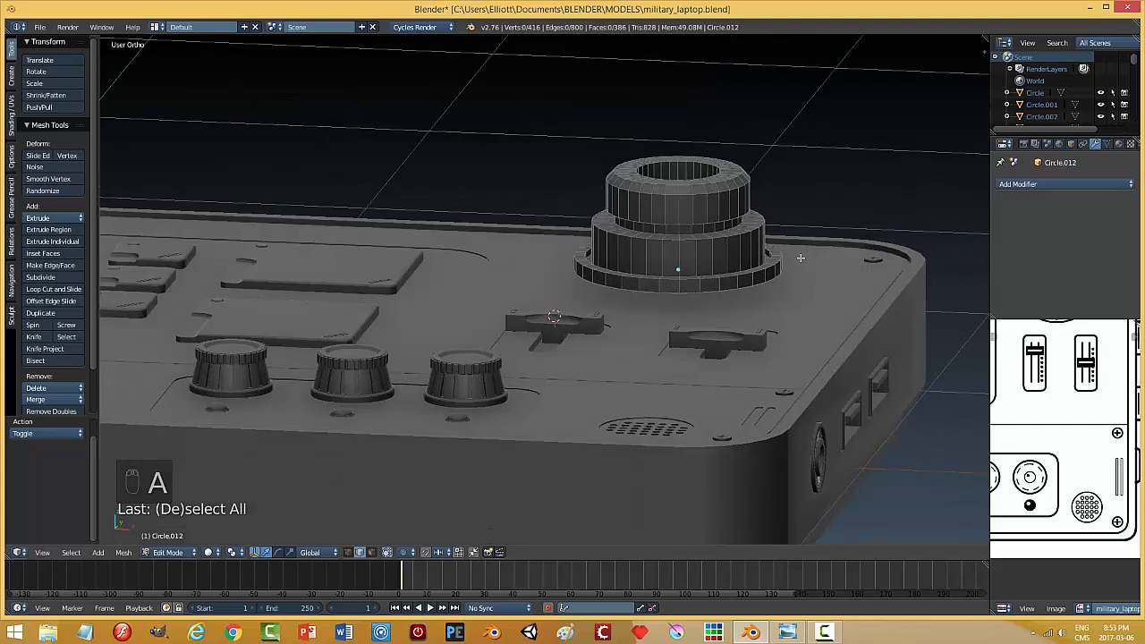
pyautogui.hotkey('ctrl', 's')
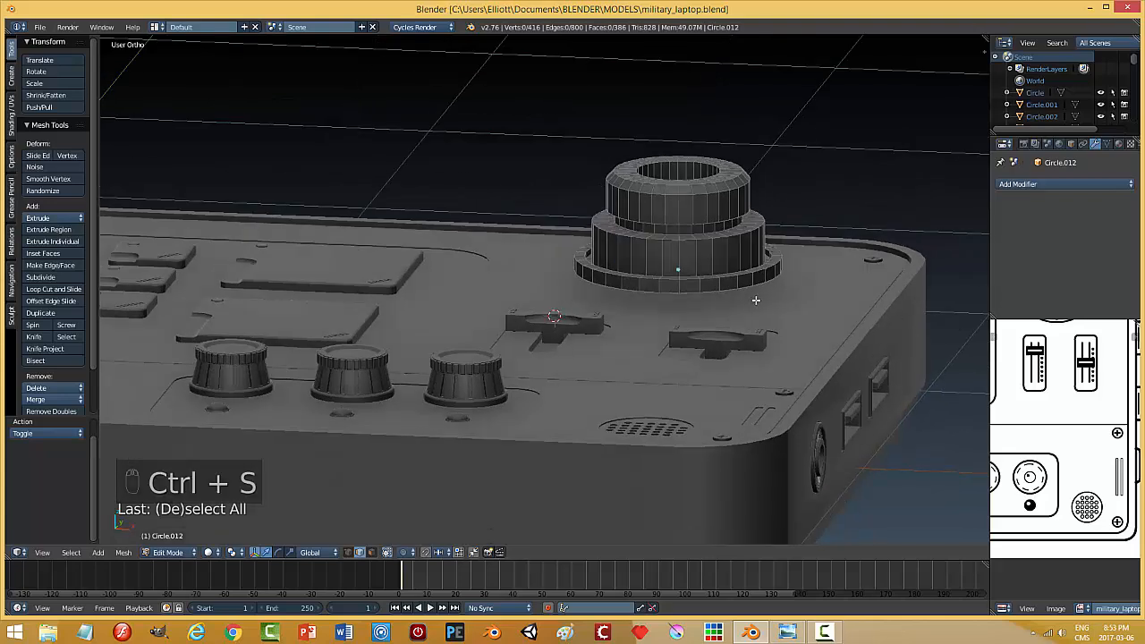
pyautogui.hotkey('ctrl', 'Tab')
pyautogui.click(744, 311)
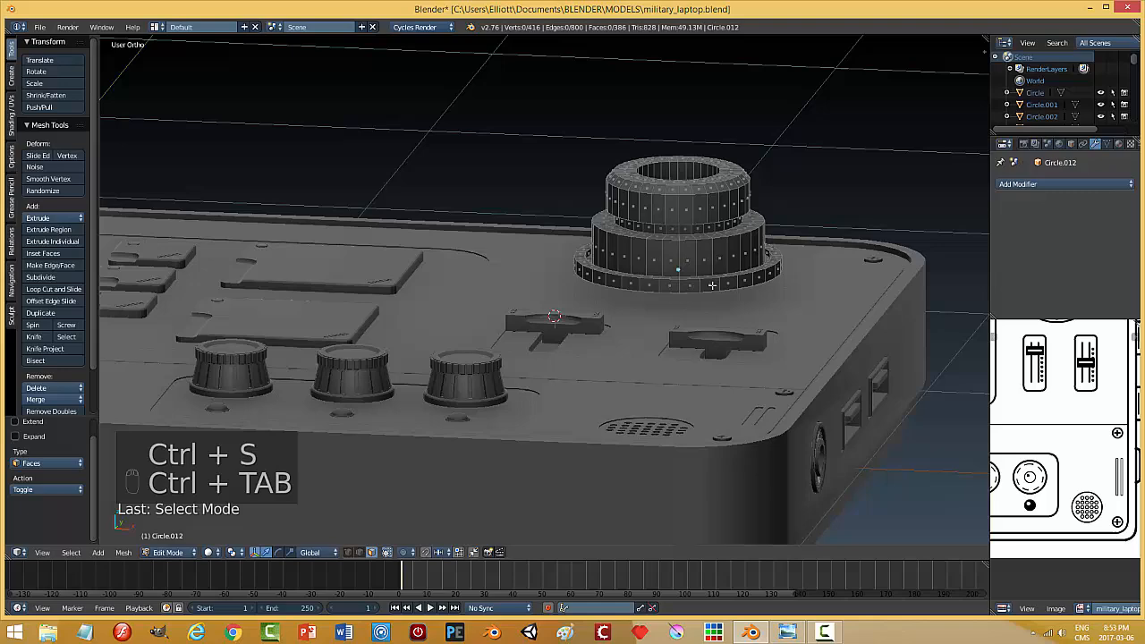
pyautogui.keyDown('alt'); pyautogui.rightClick(703, 229); pyautogui.keyUp('alt')
pyautogui.keyDown('alt'); pyautogui.keyDown('shift'); pyautogui.rightClick(694, 205); pyautogui.keyUp('shift'); pyautogui.keyUp('alt')
pyautogui.moveTo(694, 205); pyautogui.dragTo(783, 292, button='middle')
pyautogui.press('i')
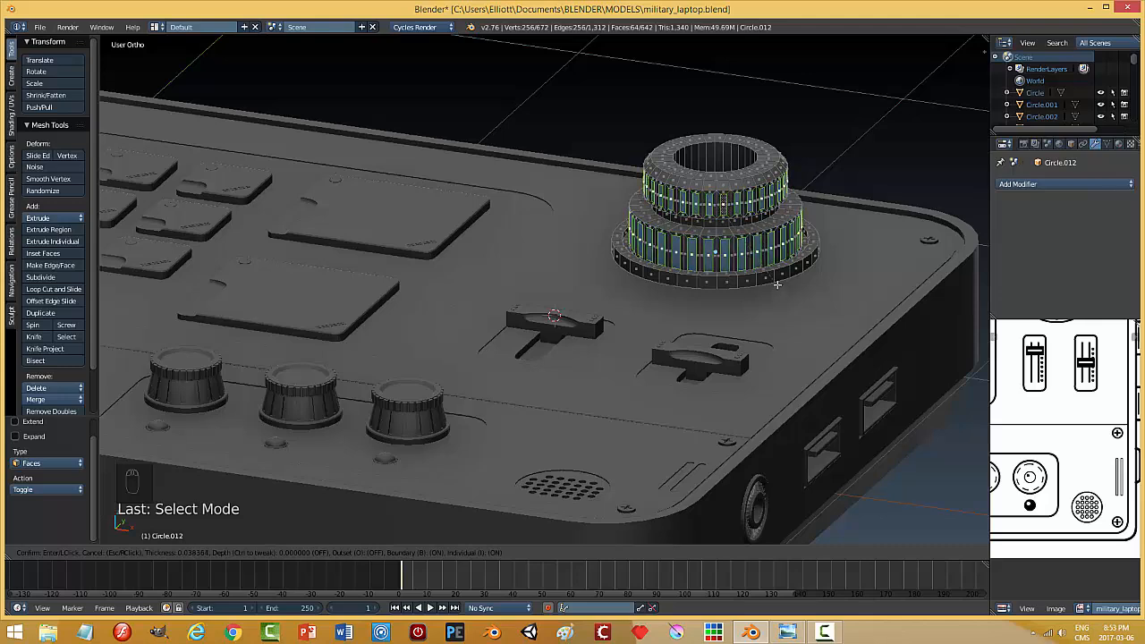
pyautogui.press('Escape')
pyautogui.press('a')
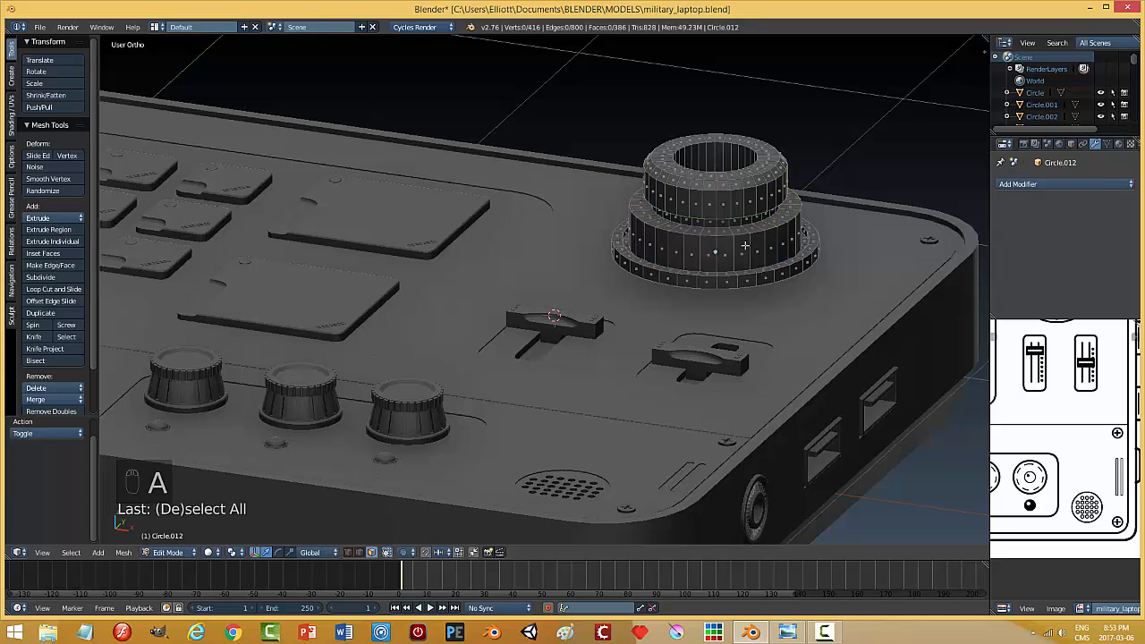
# - Add two loop cuts around the dial's lower tier, one slid near its top edge and one near its bottom edge
pyautogui.hotkey('ctrl', 'r')
pyautogui.click(760, 248)
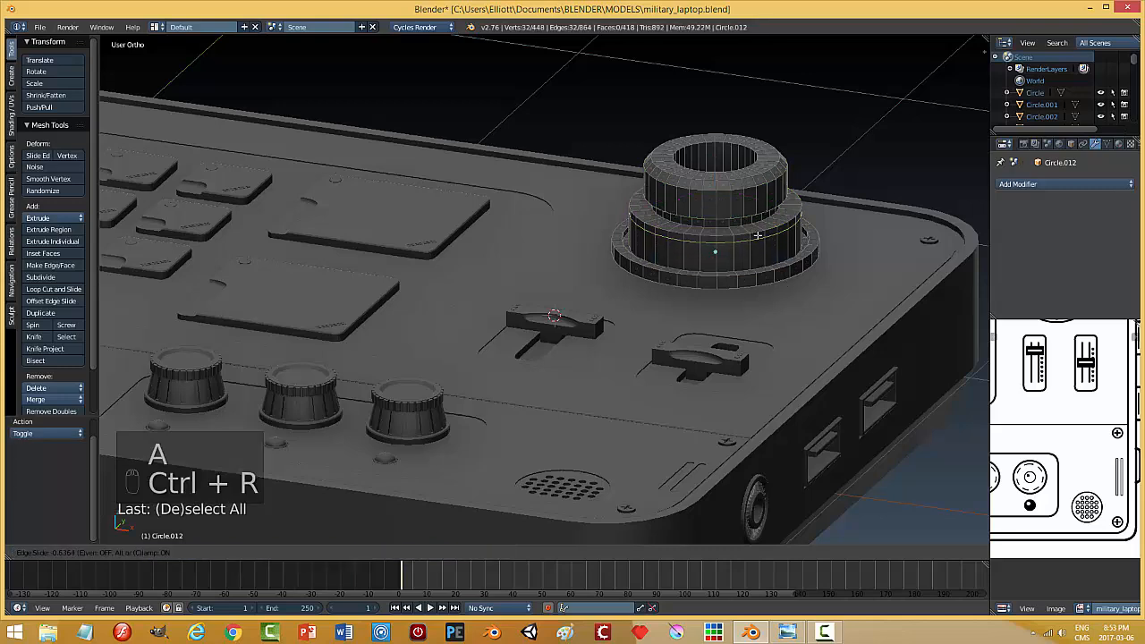
pyautogui.click(772, 250)
pyautogui.hotkey('ctrl', 'r')
pyautogui.click(775, 257)
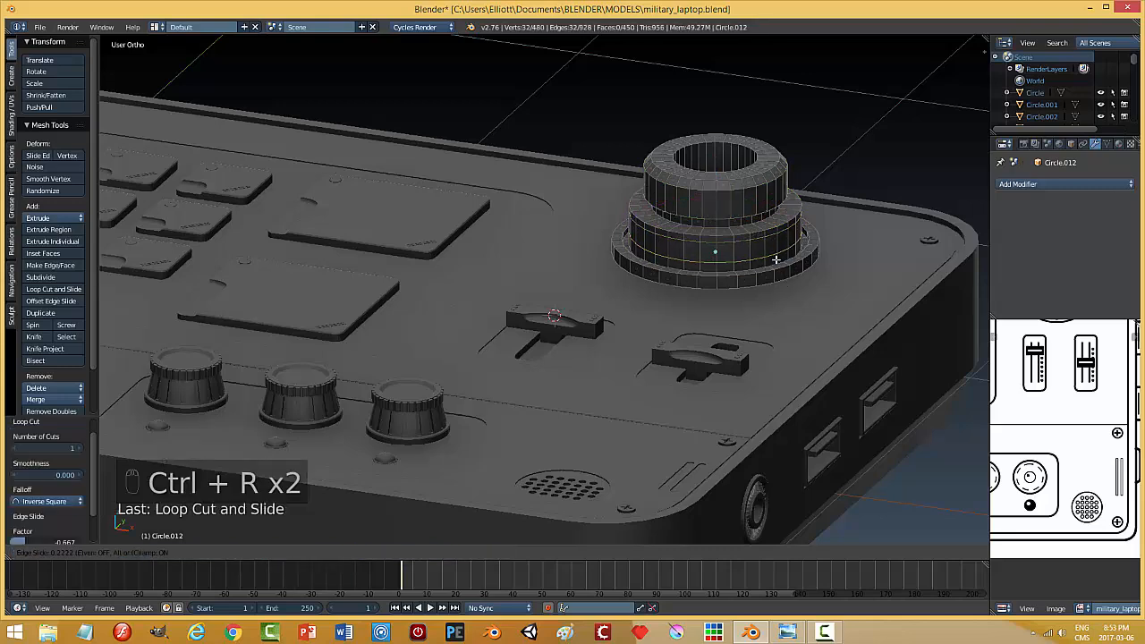
pyautogui.click(776, 265)
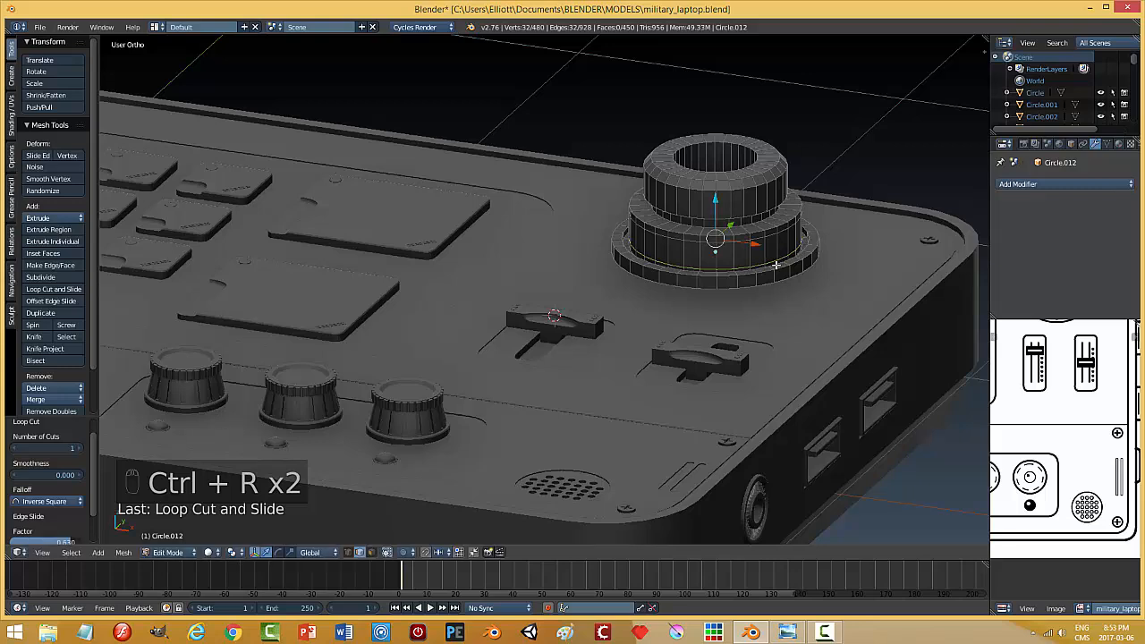
# - Add two loop cuts around the dial's upper tier, one near its top edge and one near its bottom edge
pyautogui.hotkey('ctrl', 'r')
pyautogui.click(760, 202)
pyautogui.click(776, 205)
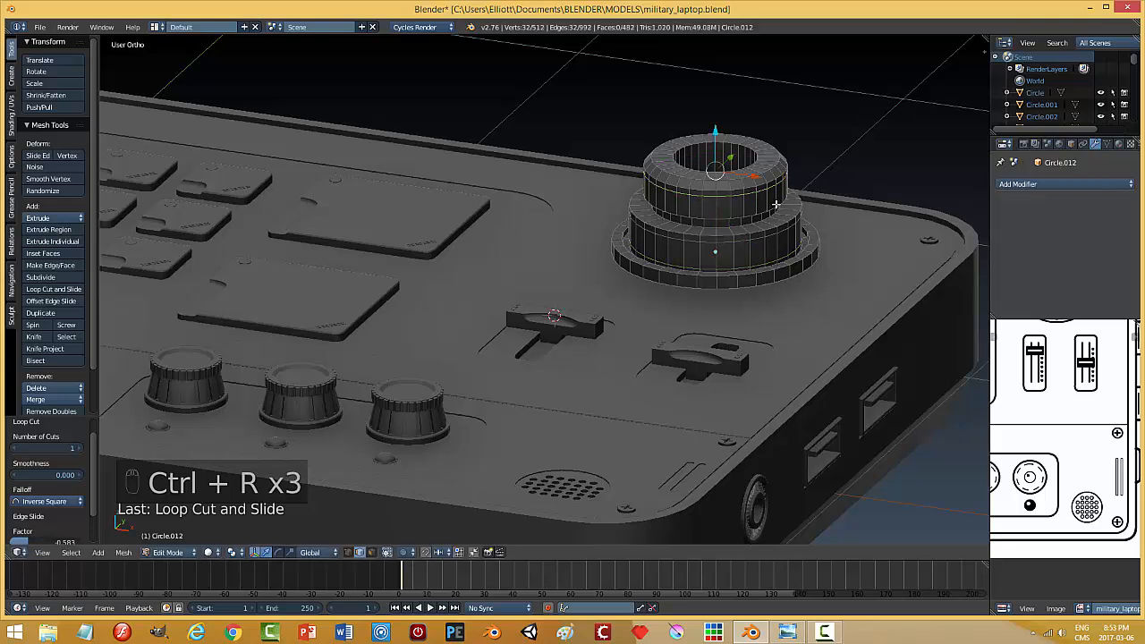
pyautogui.hotkey('ctrl', 'r')
pyautogui.click(786, 213)
pyautogui.click(794, 223)
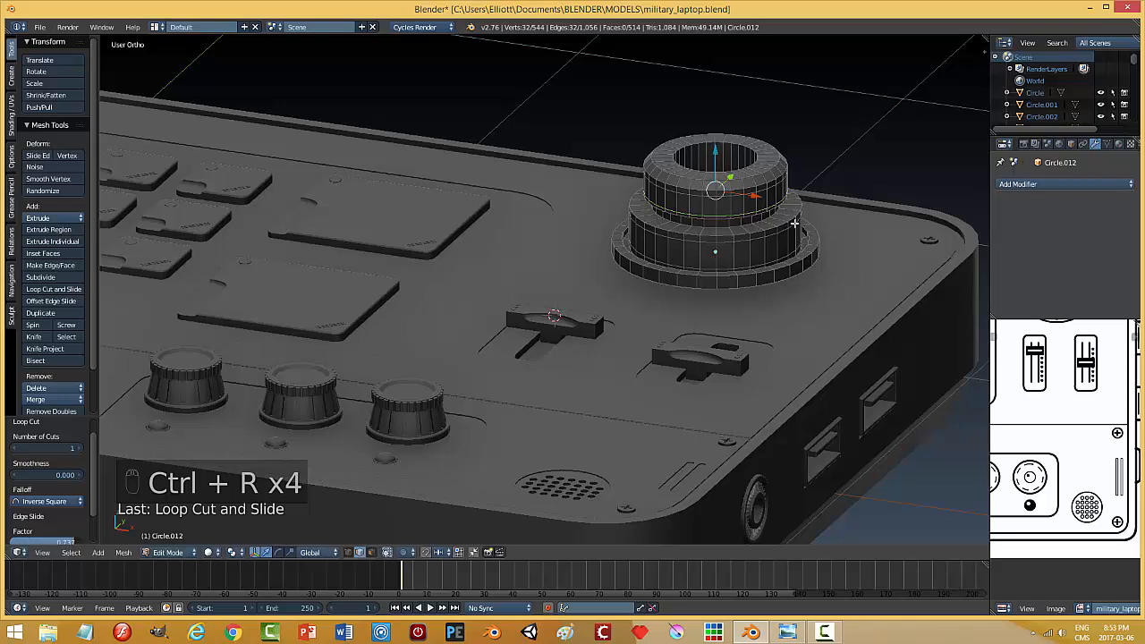
# - Clear the selection on the dial's mesh and switch to face select mode
pyautogui.press('a')
pyautogui.hotkey('ctrl', 'Tab')
pyautogui.click(789, 254)
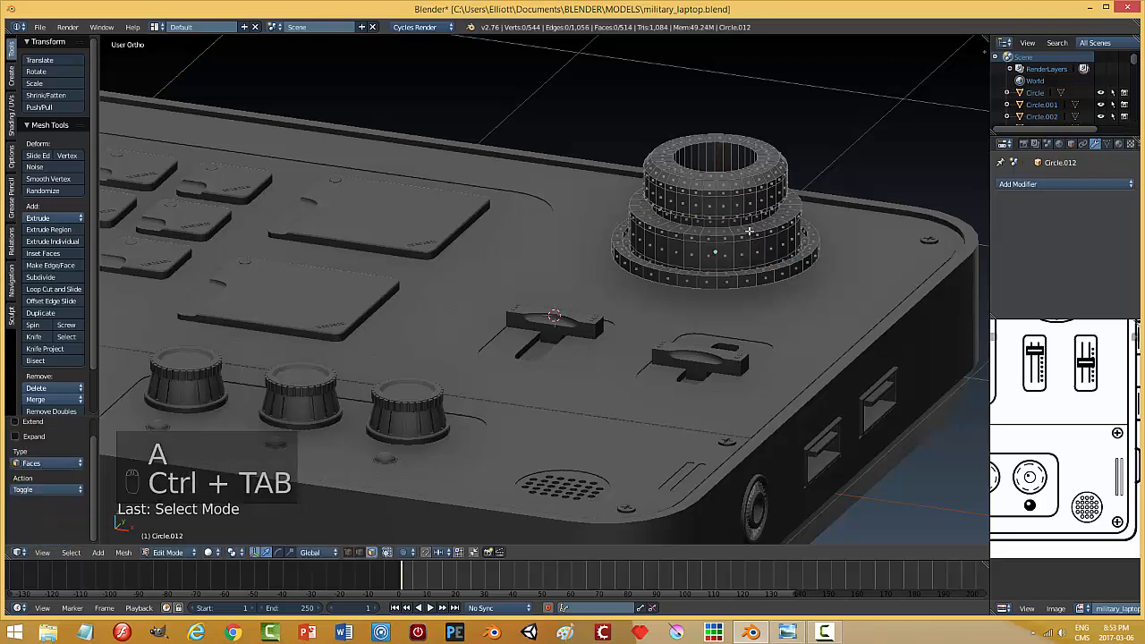
pyautogui.hotkey('shift', 'space')
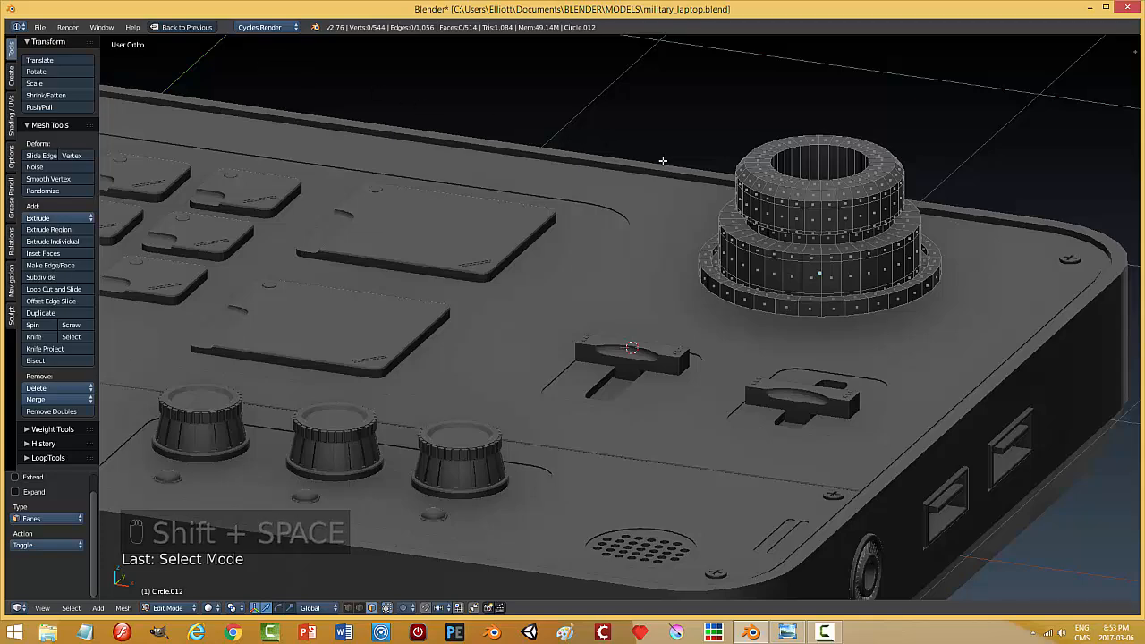
pyautogui.press('t')
pyautogui.scroll(-2, 909, 214)
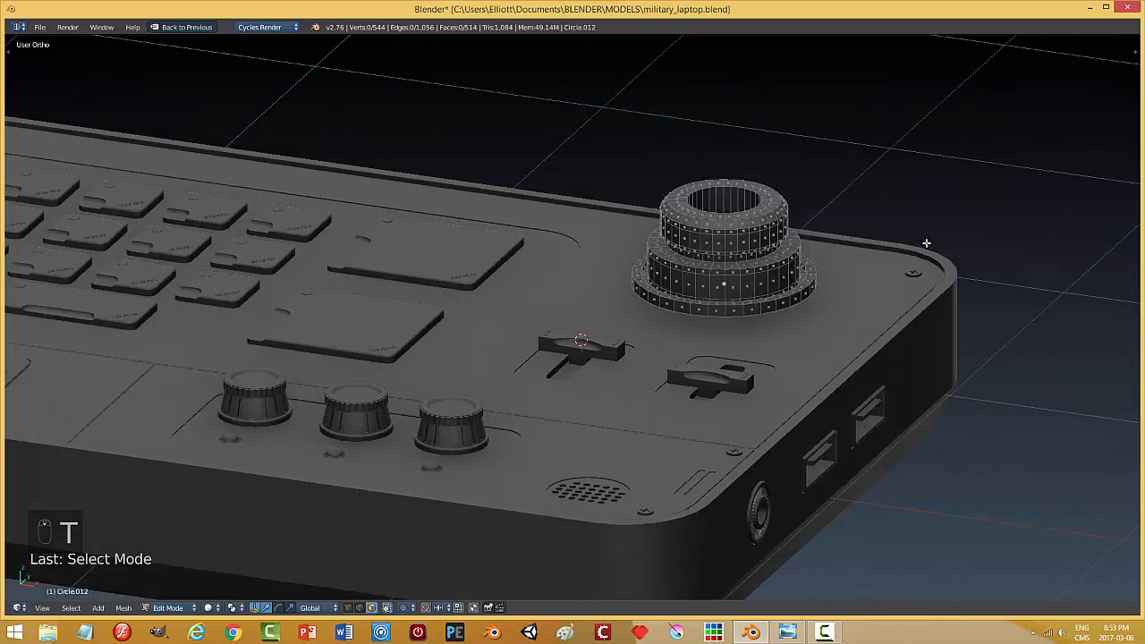
pyautogui.keyDown('shift'); pyautogui.moveTo(927, 263); pyautogui.dragTo(843, 246, button='middle'); pyautogui.keyUp('shift')
pyautogui.click(200, 28)
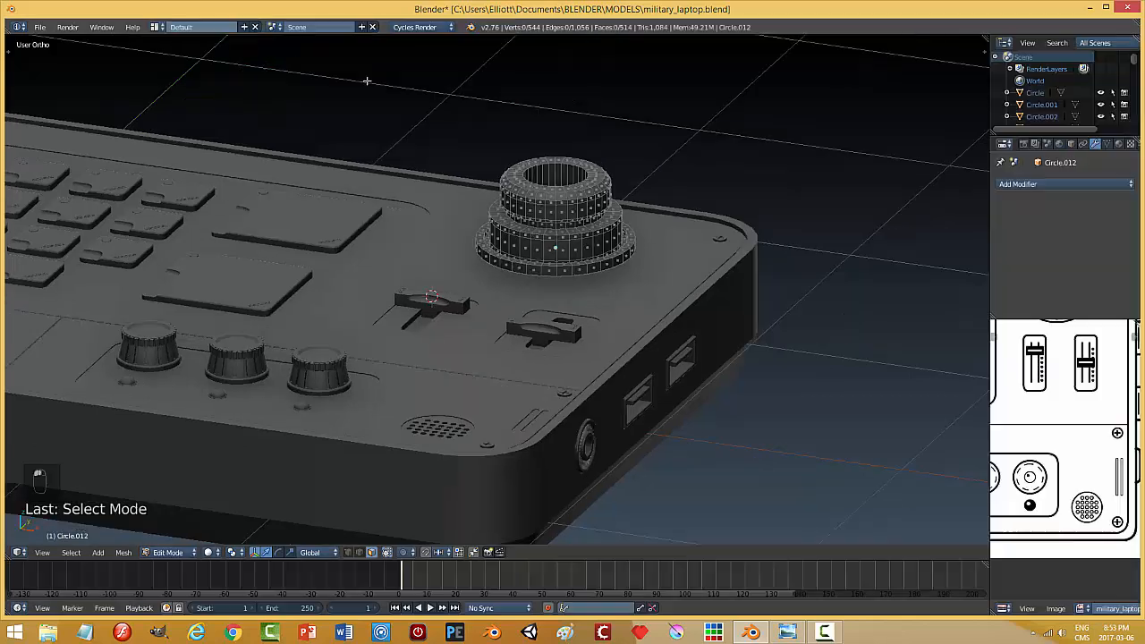
pyautogui.keyDown('shift'); pyautogui.moveTo(669, 249); pyautogui.dragTo(718, 256, button='middle'); pyautogui.keyUp('shift')
pyautogui.press('t')
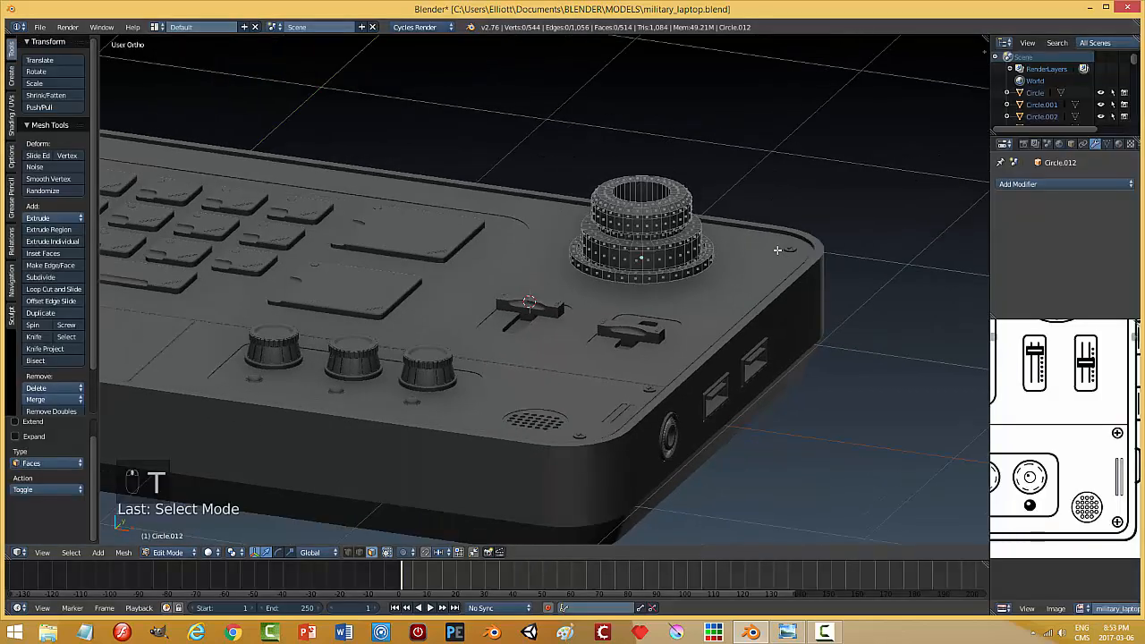
pyautogui.scroll(2, 730, 265)
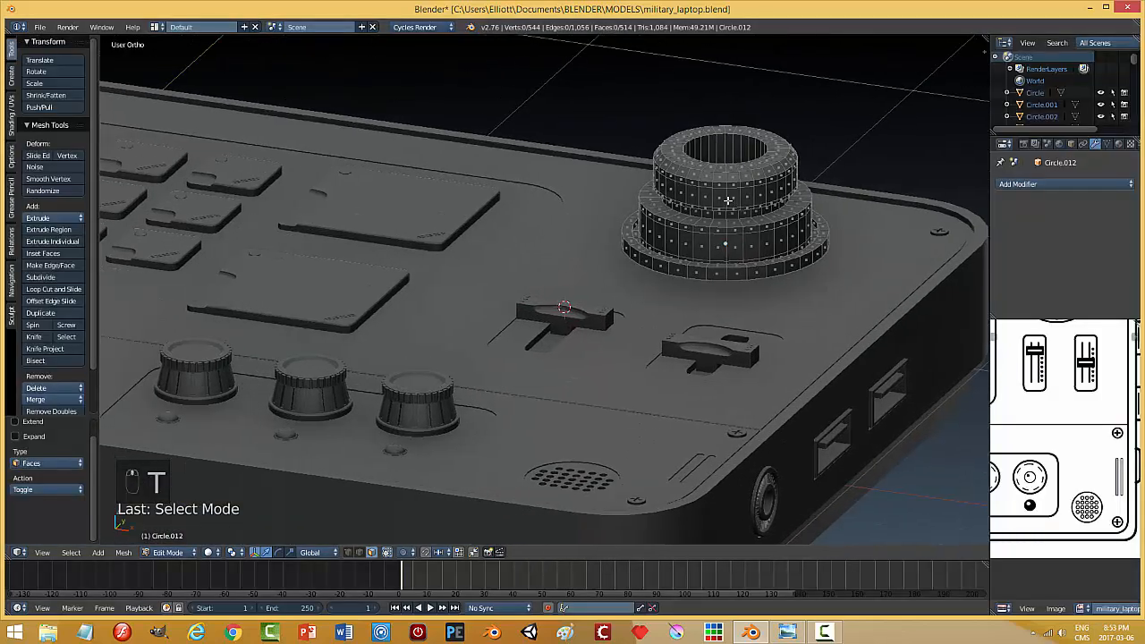
# - Select the side face loops of the dial's upper and lower tiers and inset each face individually by about 0.022
pyautogui.keyDown('alt'); pyautogui.click(728, 200); pyautogui.keyUp('alt')
pyautogui.keyDown('alt'); pyautogui.keyDown('shift'); pyautogui.click(745, 245); pyautogui.keyUp('shift'); pyautogui.keyUp('alt')
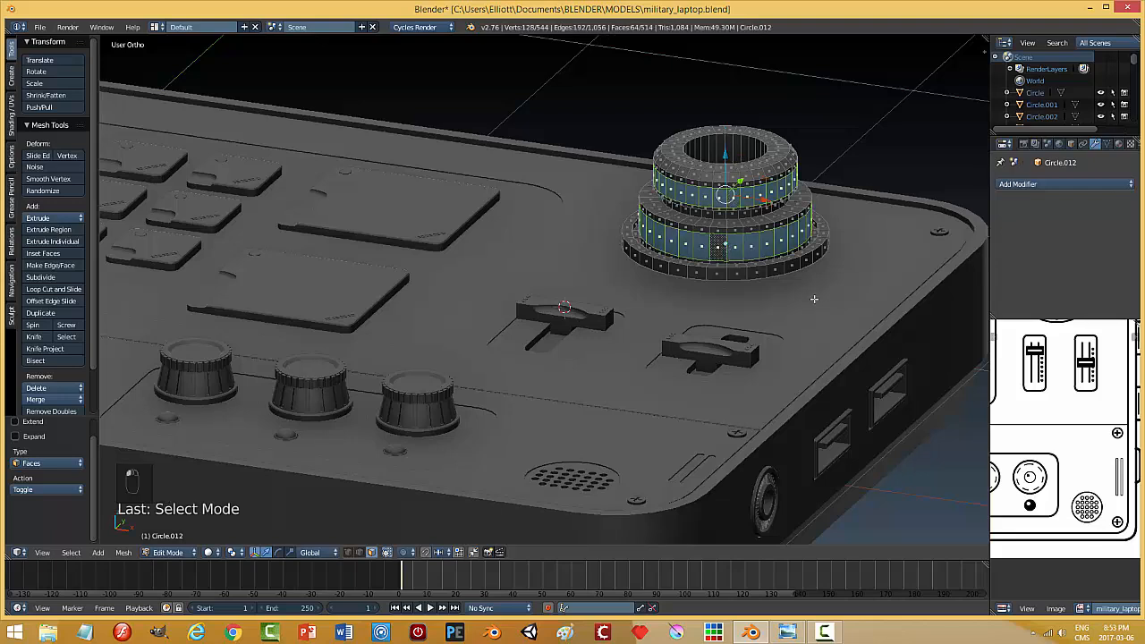
pyautogui.press('i')
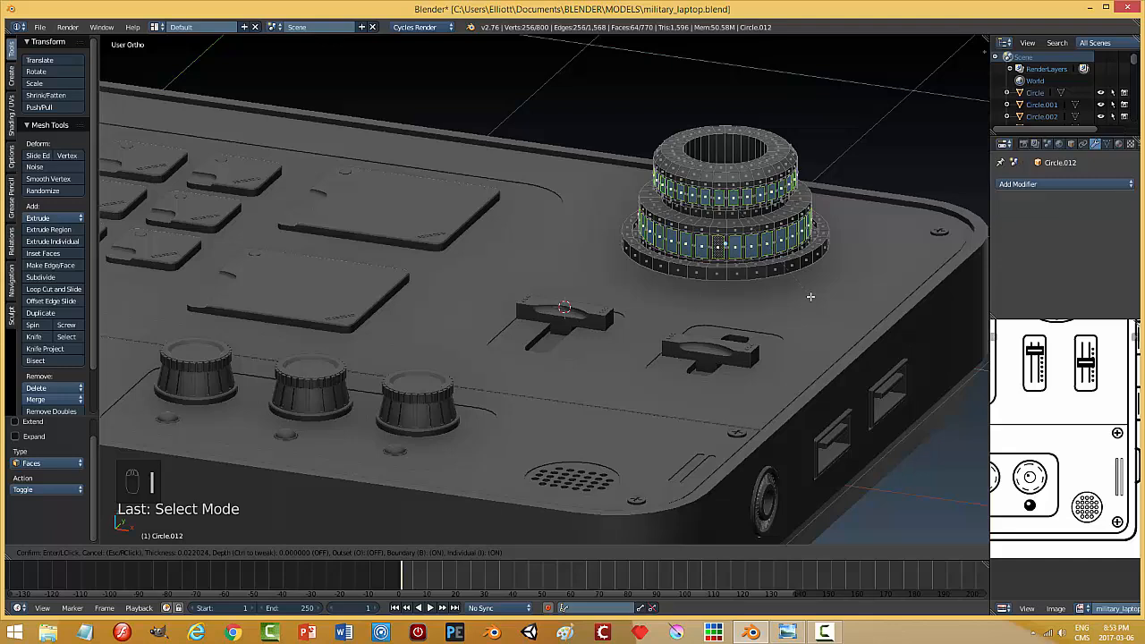
pyautogui.click(811, 297)
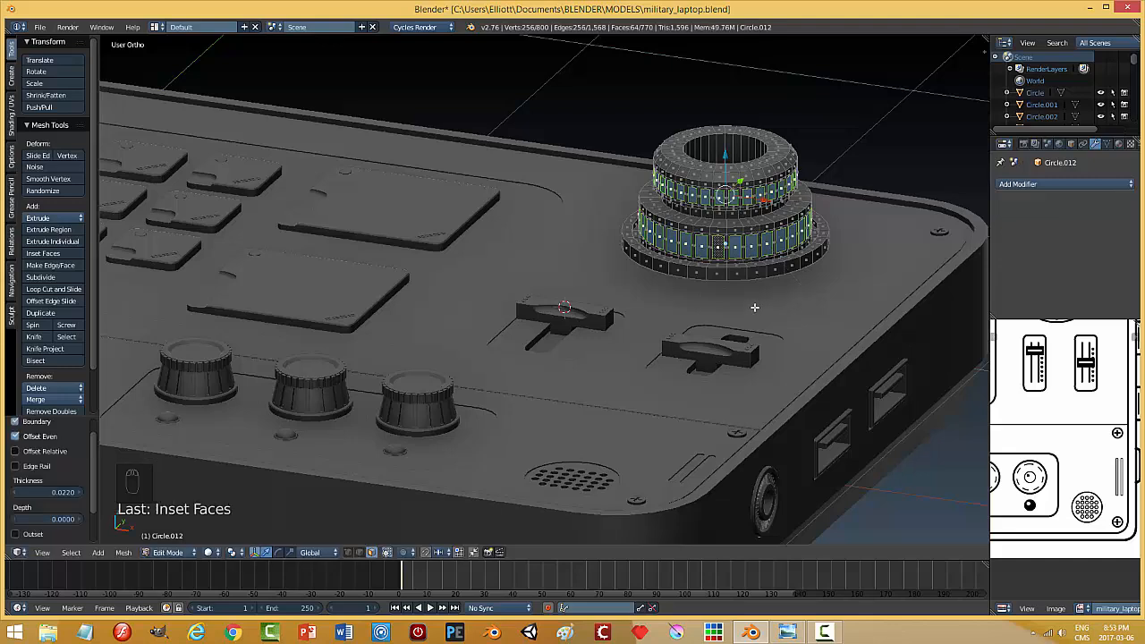
# - Extrude the inset side faces individually inward to recess grooves around both tiers, and return to Object Mode
pyautogui.click(82, 242)
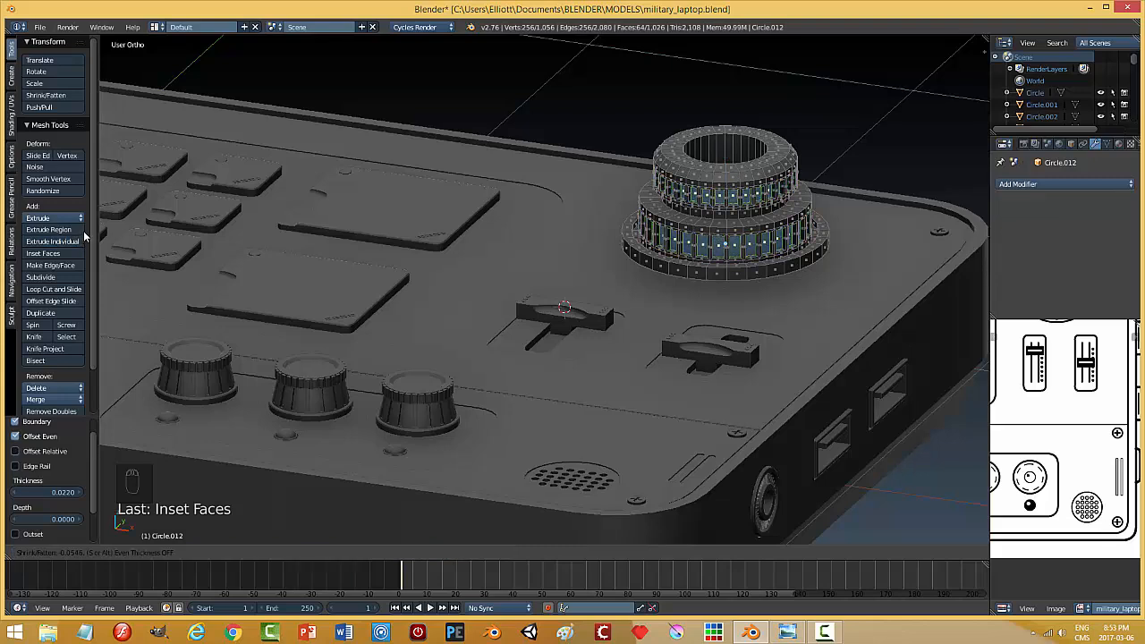
pyautogui.click(330, 266)
pyautogui.press('a')
pyautogui.press('Tab')
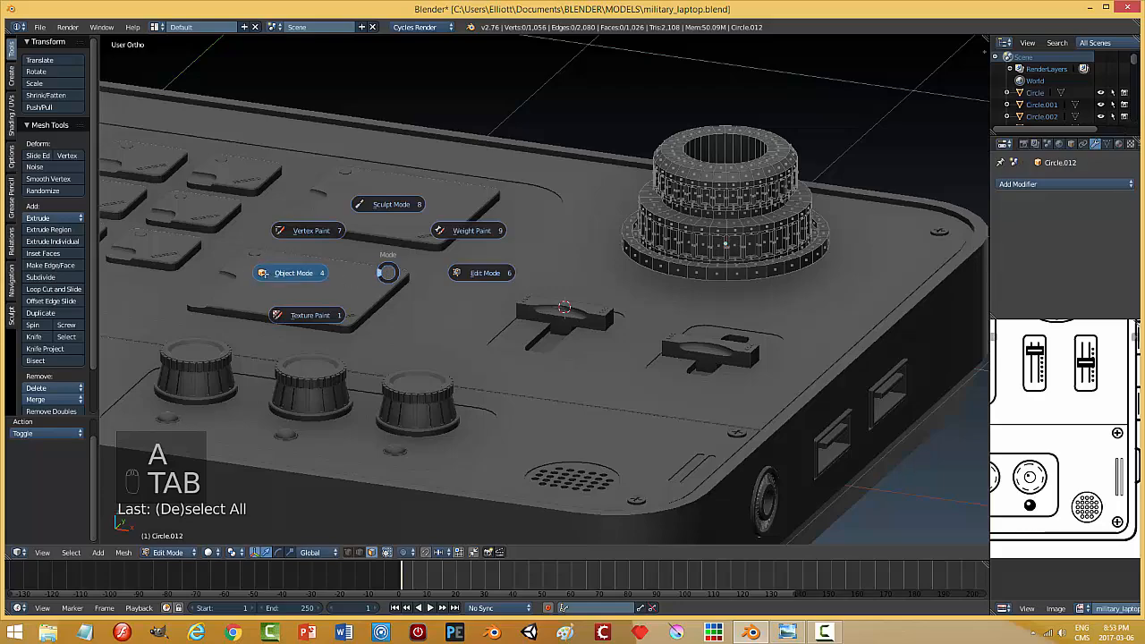
pyautogui.click(280, 274)
pyautogui.scroll(-1, 726, 265)
pyautogui.moveTo(726, 265); pyautogui.dragTo(782, 248, button='middle')
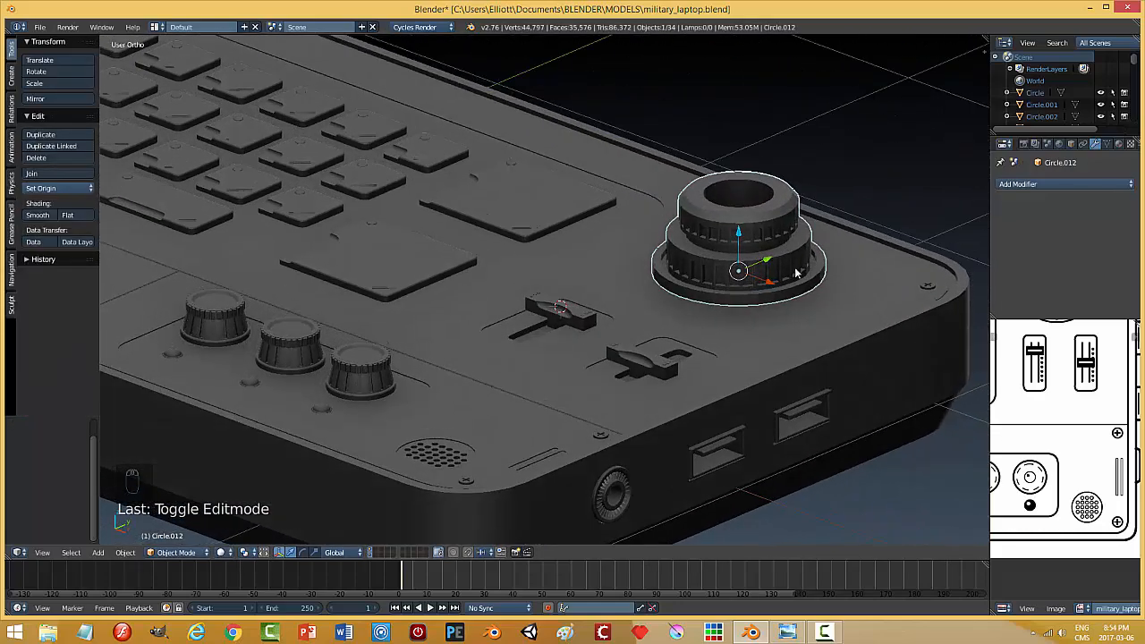
# - Reopen the dial in Edit Mode and switch to edge select mode
pyautogui.scroll(4, 801, 273)
pyautogui.press('Tab')
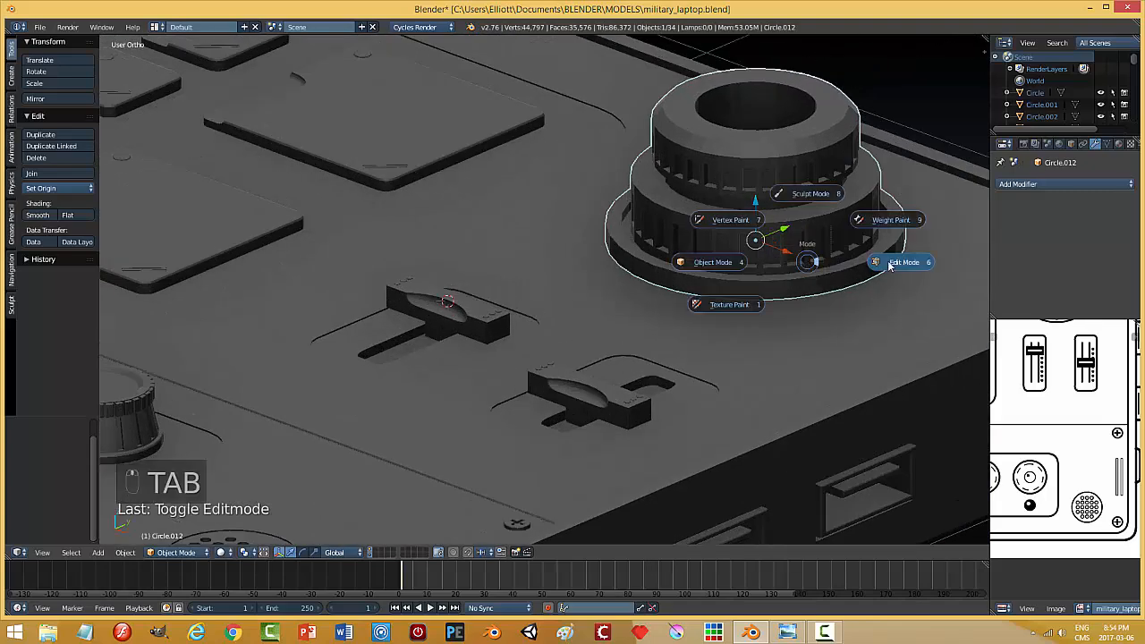
pyautogui.click(889, 266)
pyautogui.scroll(2, 844, 259)
pyautogui.keyDown('shift'); pyautogui.moveTo(889, 259); pyautogui.dragTo(698, 251, button='middle'); pyautogui.keyUp('shift')
pyautogui.hotkey('ctrl', 'Tab')
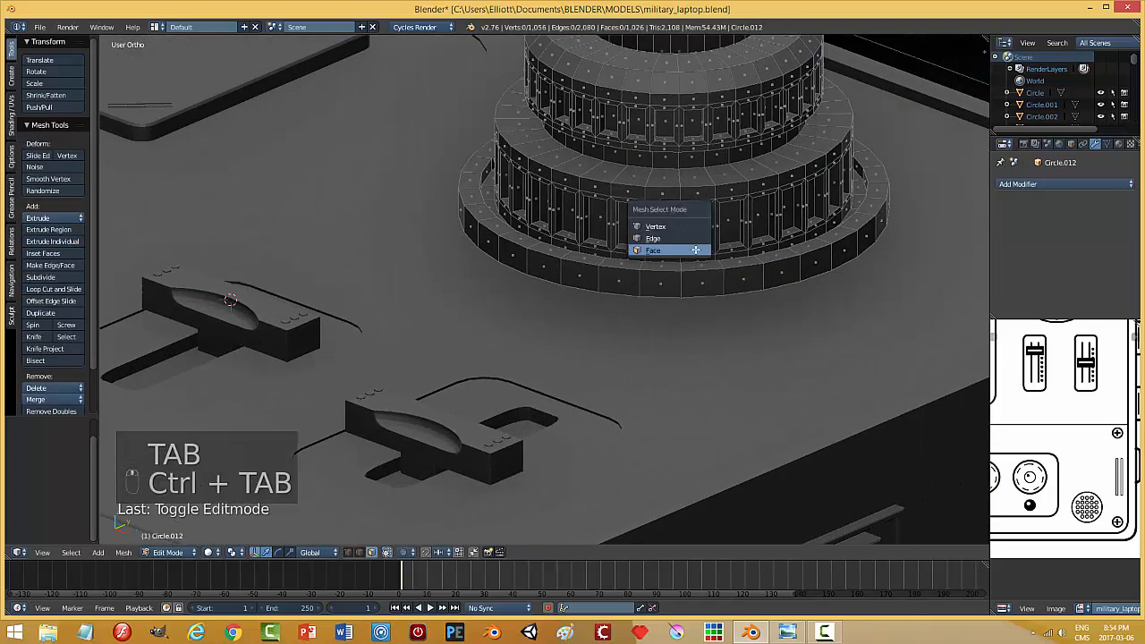
pyautogui.click(658, 238)
# - Bevel the top outer edge loops of the lower tier and base ring and the rim of the central hole narrowly
pyautogui.keyDown('alt'); pyautogui.rightClick(713, 188); pyautogui.keyUp('alt')
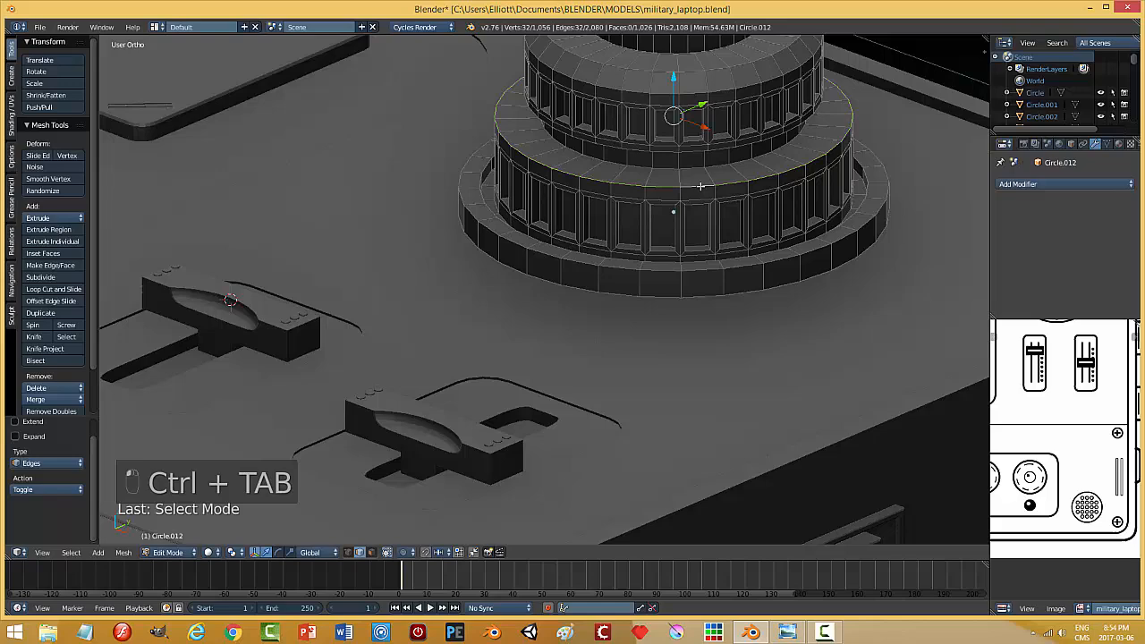
pyautogui.keyDown('alt'); pyautogui.keyDown('shift'); pyautogui.rightClick(715, 267); pyautogui.keyUp('shift'); pyautogui.keyUp('alt')
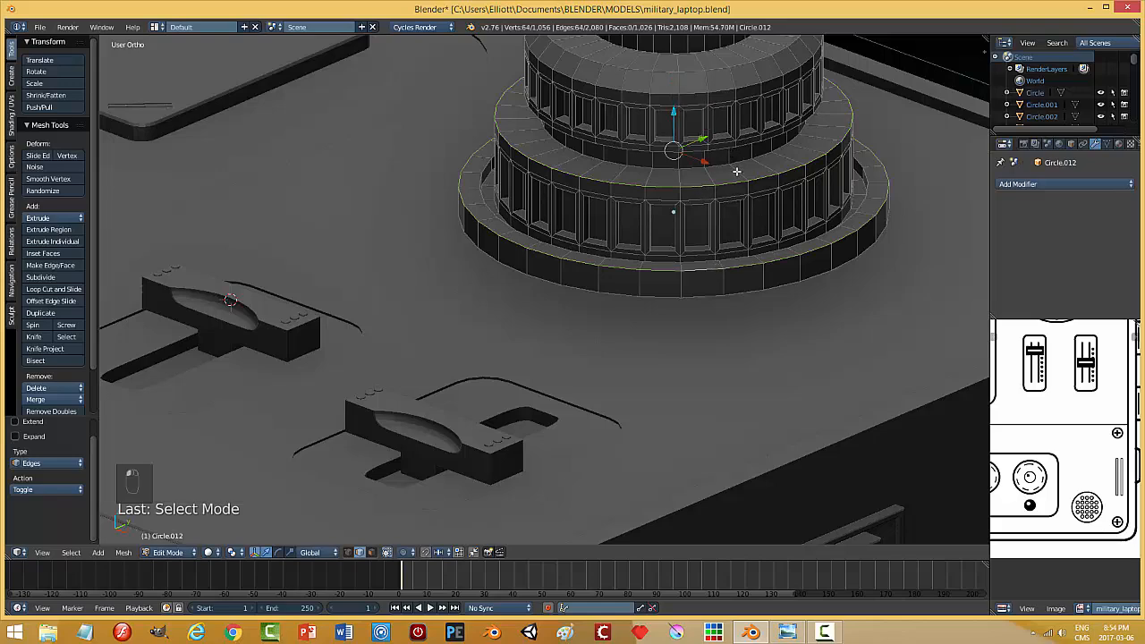
pyautogui.moveTo(740, 177); pyautogui.dragTo(707, 237, button='middle')
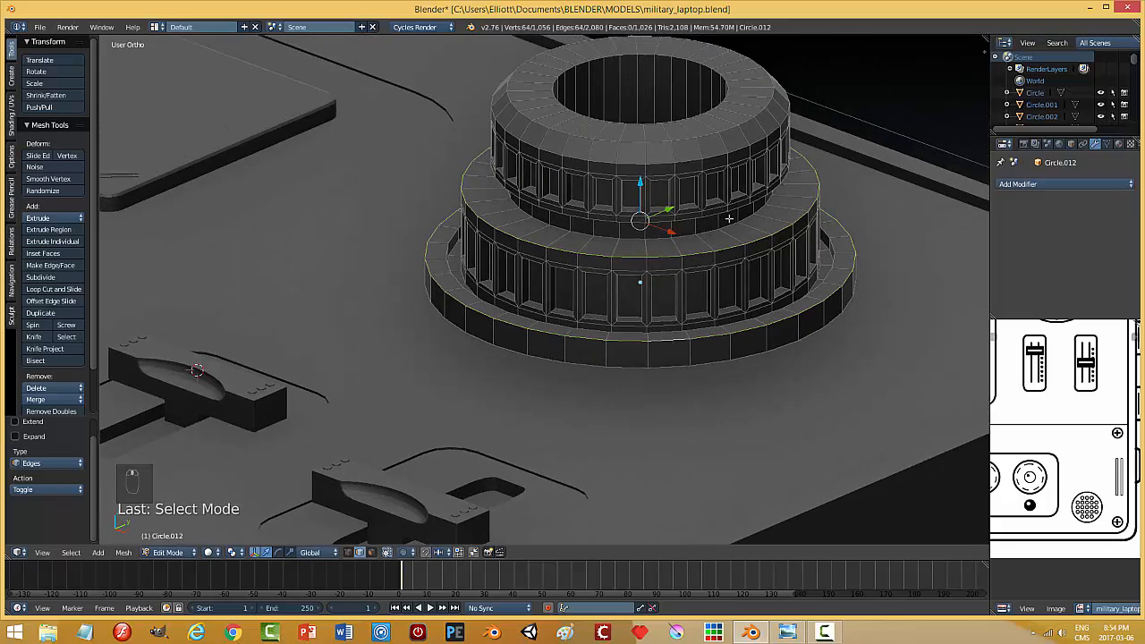
pyautogui.keyDown('alt'); pyautogui.keyDown('shift'); pyautogui.rightClick(659, 55); pyautogui.keyUp('shift'); pyautogui.keyUp('alt')
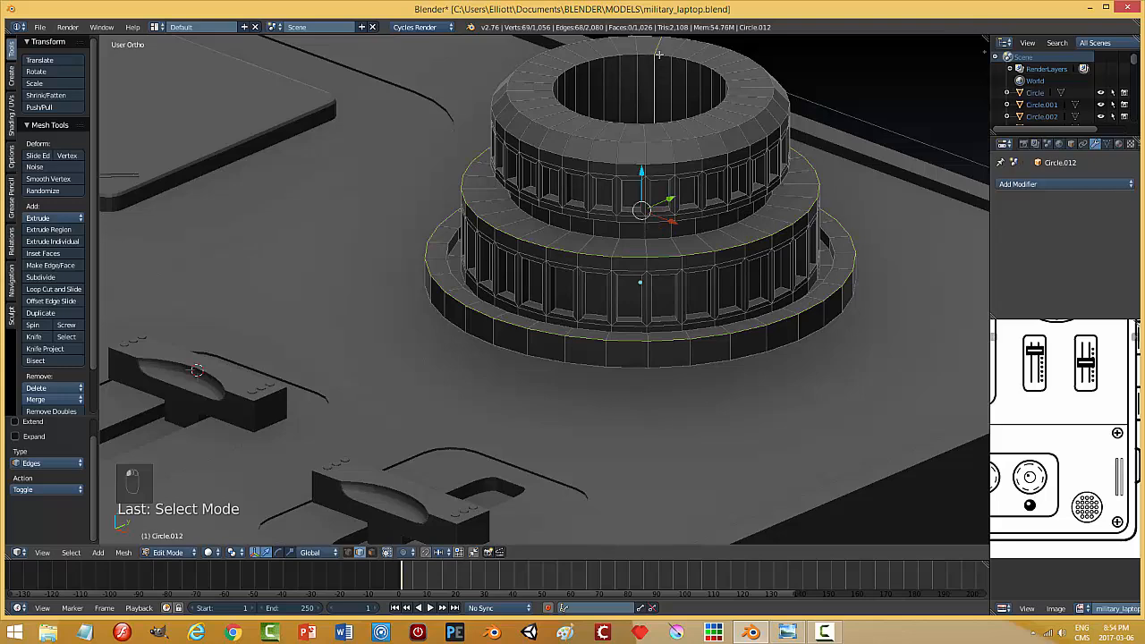
pyautogui.hotkey('ctrl', 'z')
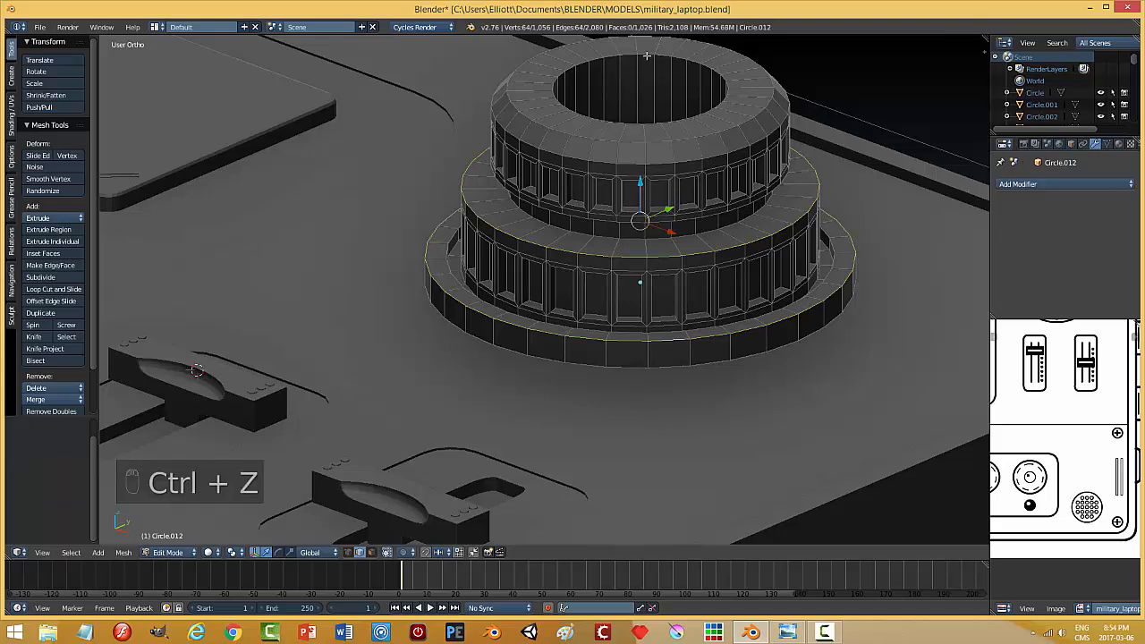
pyautogui.keyDown('alt'); pyautogui.keyDown('shift'); pyautogui.rightClick(647, 55); pyautogui.keyUp('shift'); pyautogui.keyUp('alt')
pyautogui.hotkey('ctrl', 'b')
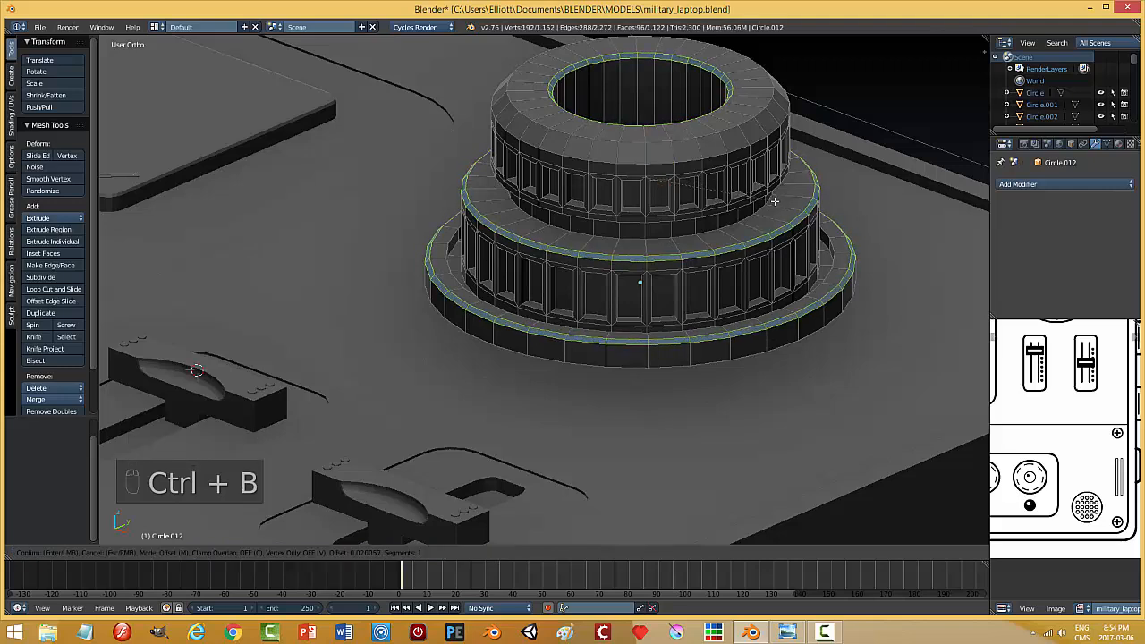
pyautogui.click(774, 200)
pyautogui.press('a')
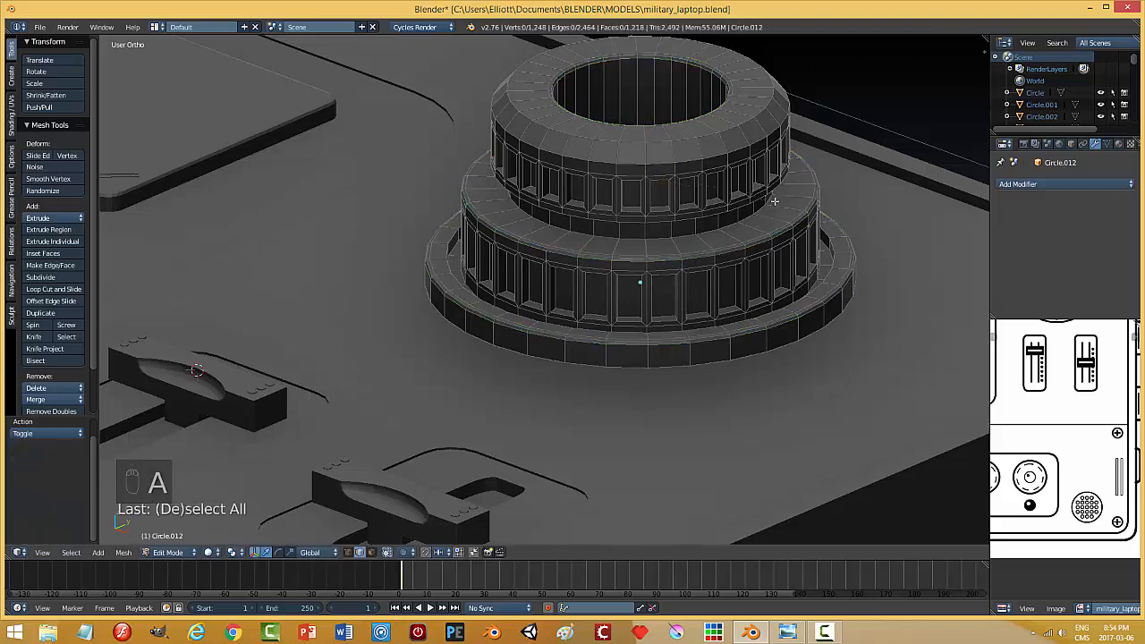
# - Return to Object Mode and shade the dial smooth, with Auto Smooth enabled at a 20° angle
pyautogui.press('Tab')
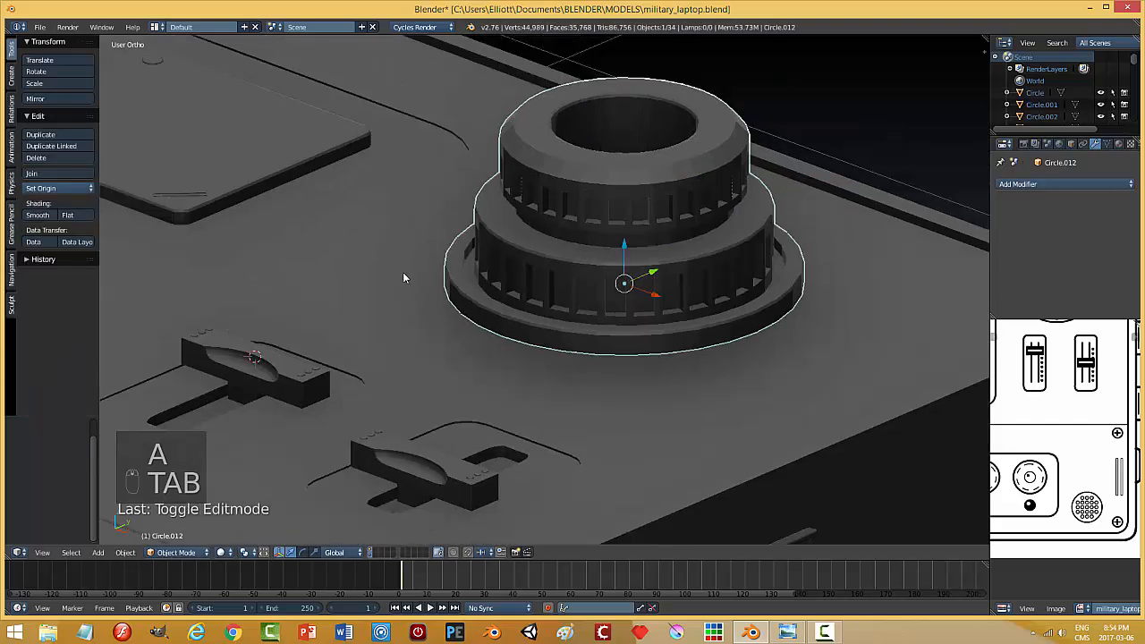
pyautogui.click(44, 215)
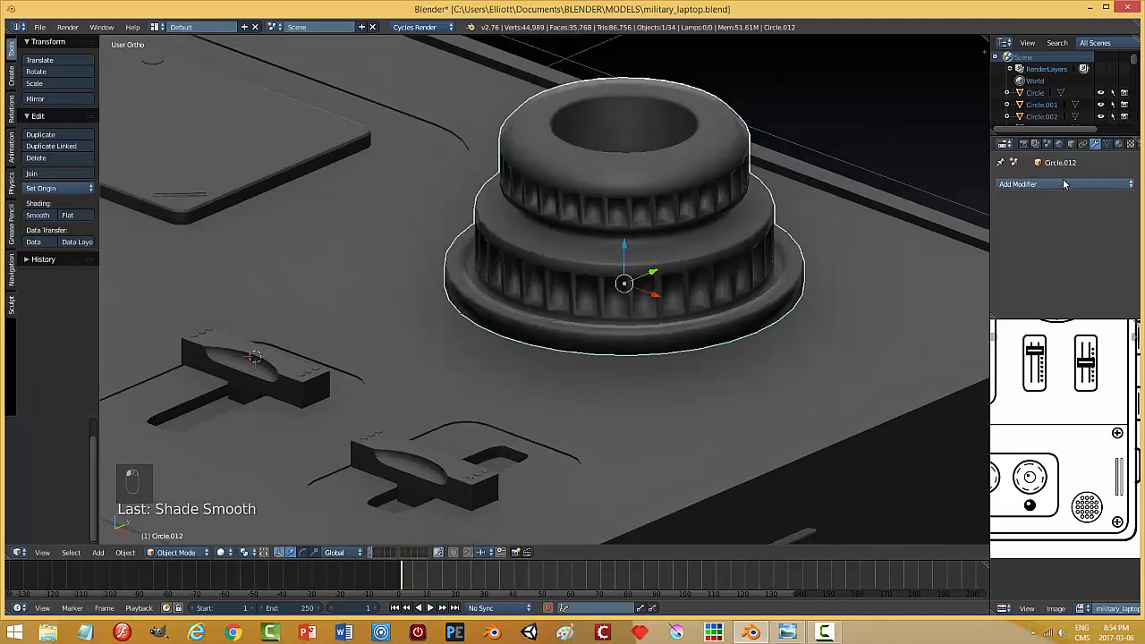
pyautogui.click(1107, 144)
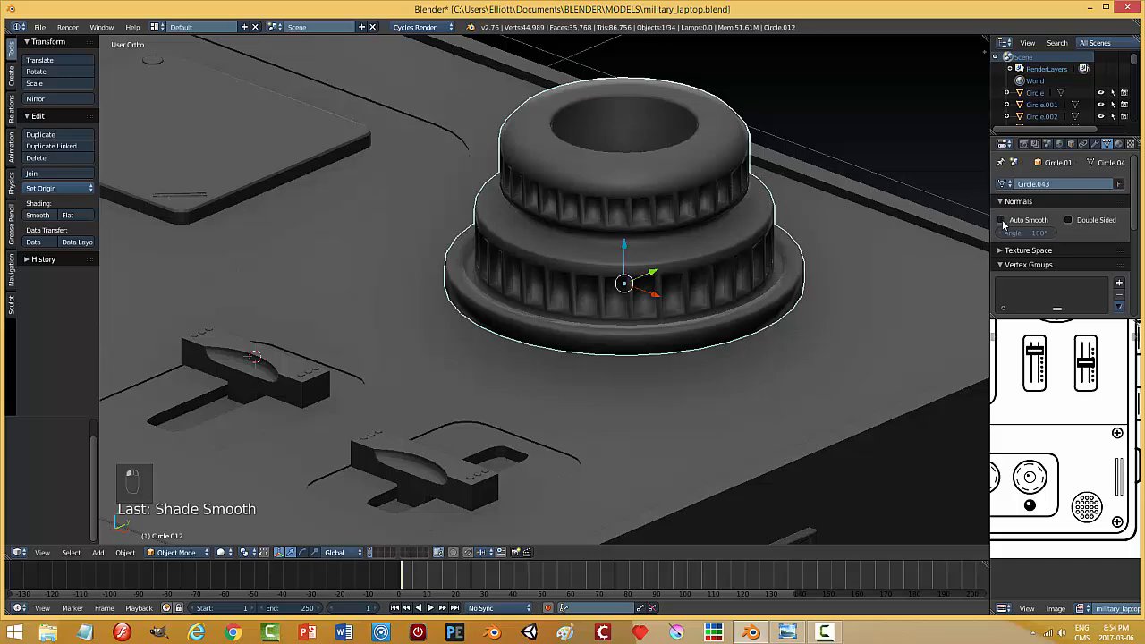
pyautogui.click(1003, 220)
pyautogui.click(1024, 233)
pyautogui.write('20')
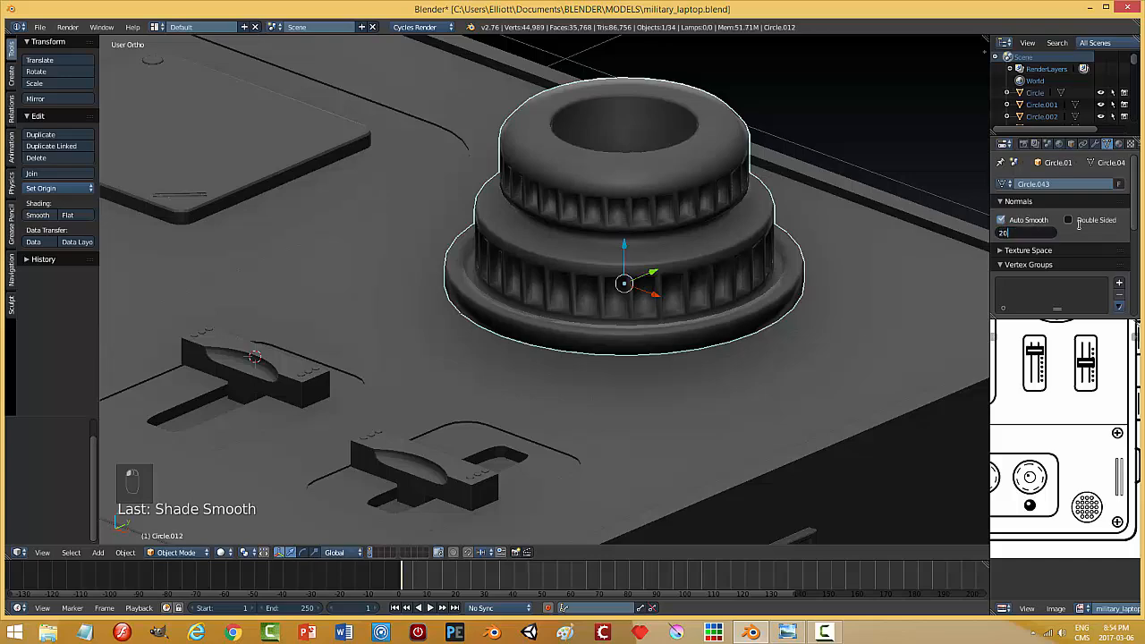
pyautogui.press('Return')
# - Move the dial about -0.055 along Y toward the sliders, check it from above and deselect it
pyautogui.moveTo(718, 226)
pyautogui.mouseDown(button='middle')
pyautogui.moveTo(785, 220)
pyautogui.moveTo(797, 248)
pyautogui.moveTo(839, 206)
pyautogui.moveTo(748, 243)
pyautogui.moveTo(631, 247)
pyautogui.moveTo(641, 309)
pyautogui.moveTo(632, 275)
pyautogui.moveTo(564, 274)
pyautogui.mouseUp(button='middle')
pyautogui.press('a')
pyautogui.rightClick(558, 272)
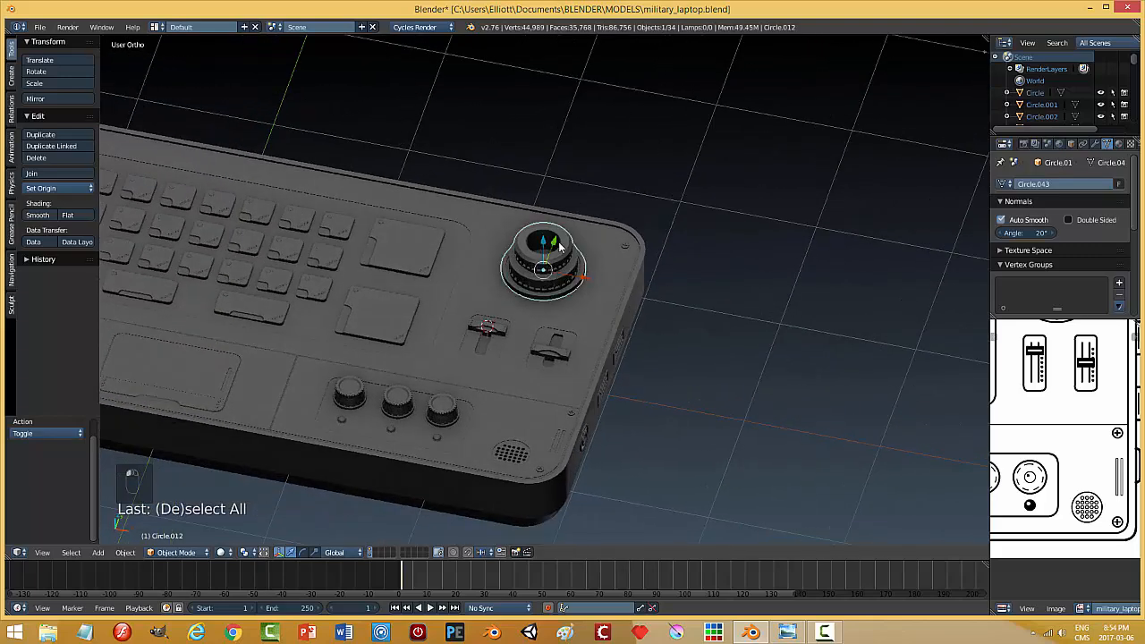
pyautogui.moveTo(554, 242); pyautogui.dragTo(571, 276)
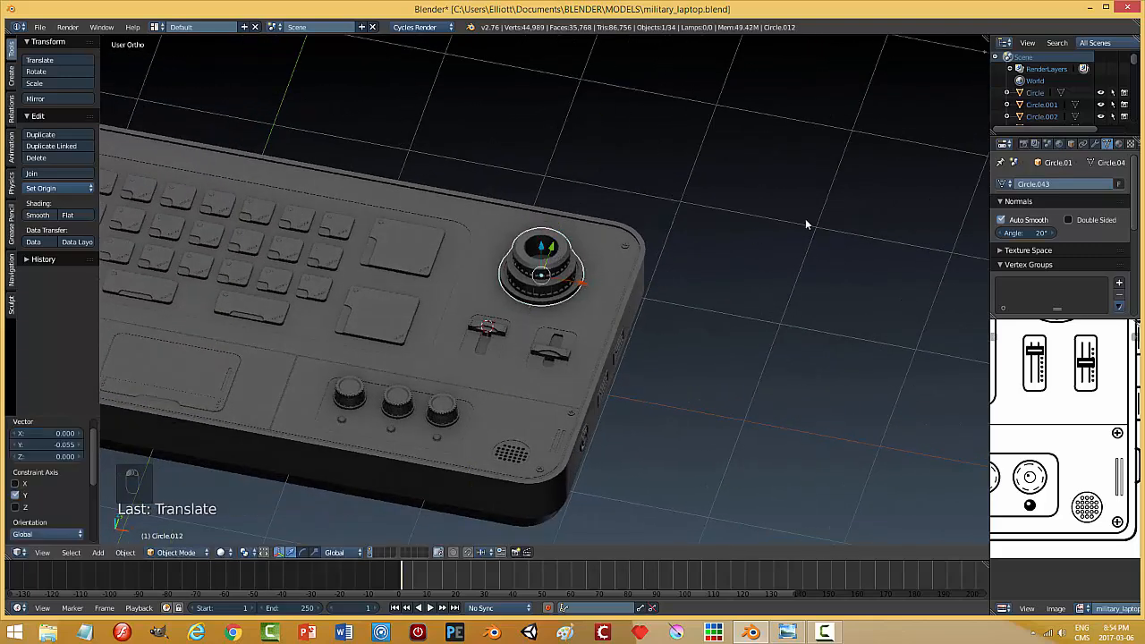
pyautogui.press('KP_7')
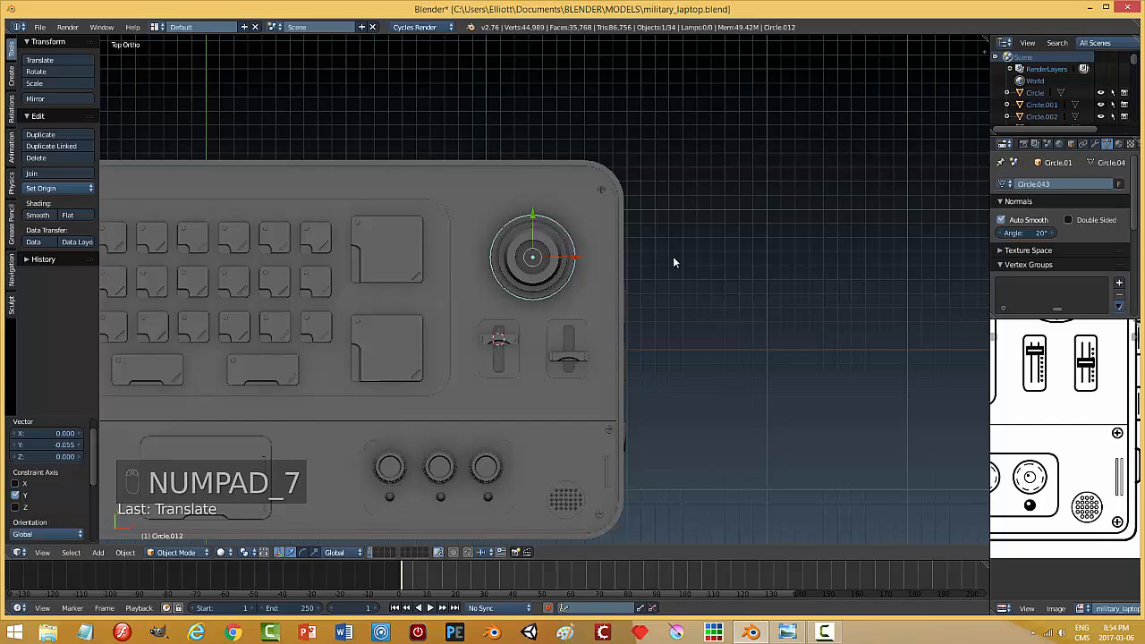
pyautogui.press('a')
pyautogui.press('a')
# - Duplicate the outer bottom edge loop of the dial's base ring in place
pyautogui.moveTo(675, 259); pyautogui.dragTo(631, 262, button='middle')
pyautogui.scroll(5, 609, 287)
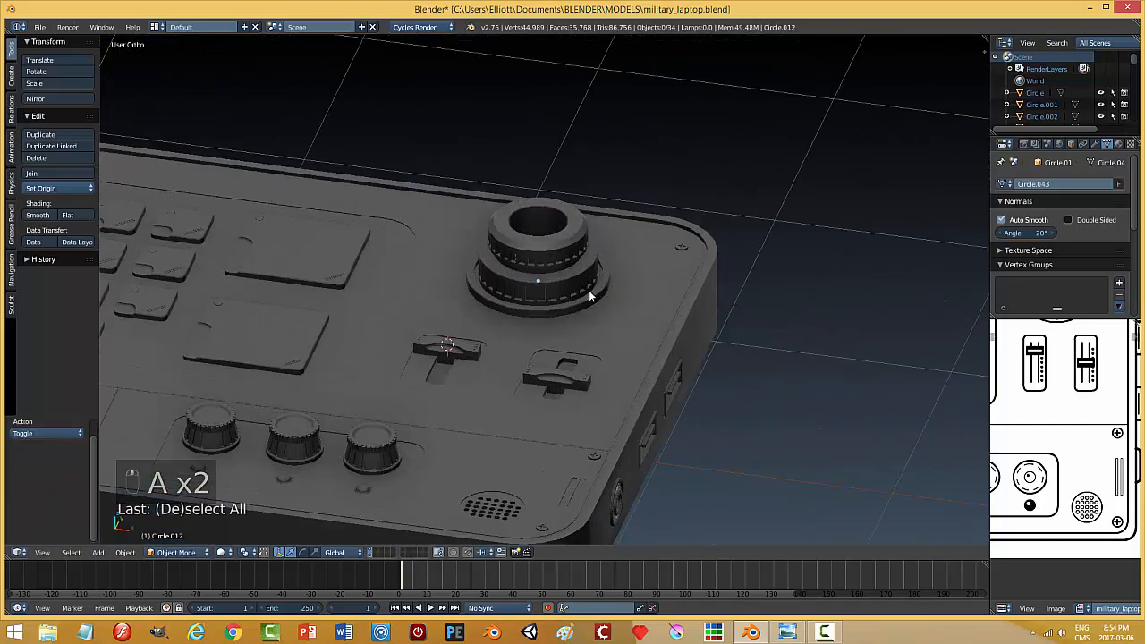
pyautogui.rightClick(614, 297)
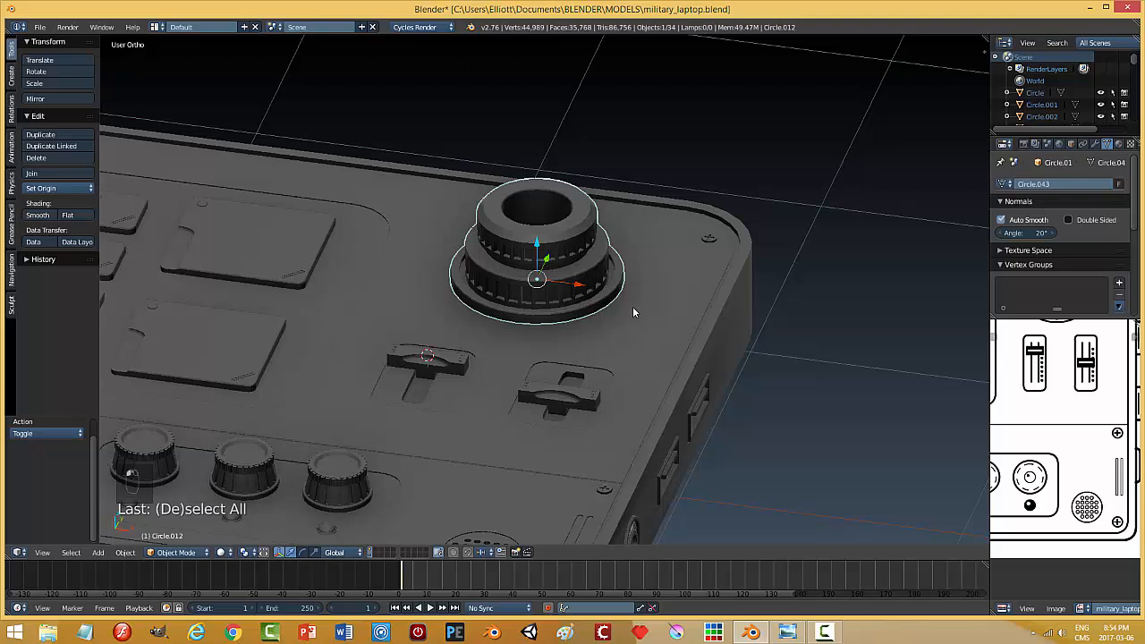
pyautogui.press('Tab')
pyautogui.click(724, 309)
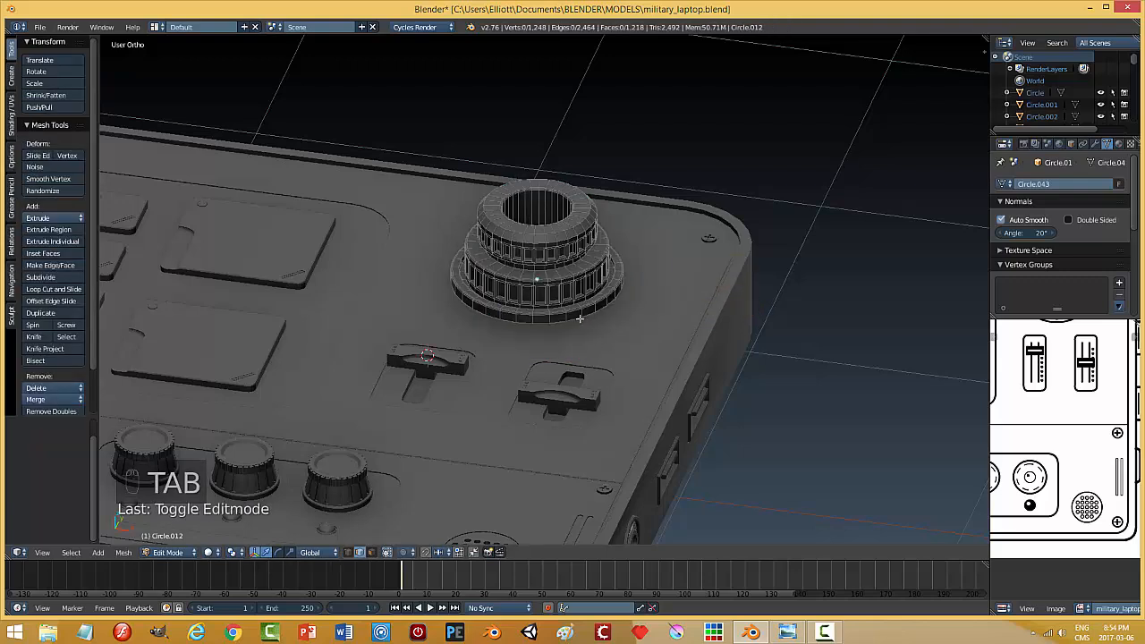
pyautogui.keyDown('alt'); pyautogui.rightClick(579, 317); pyautogui.keyUp('alt')
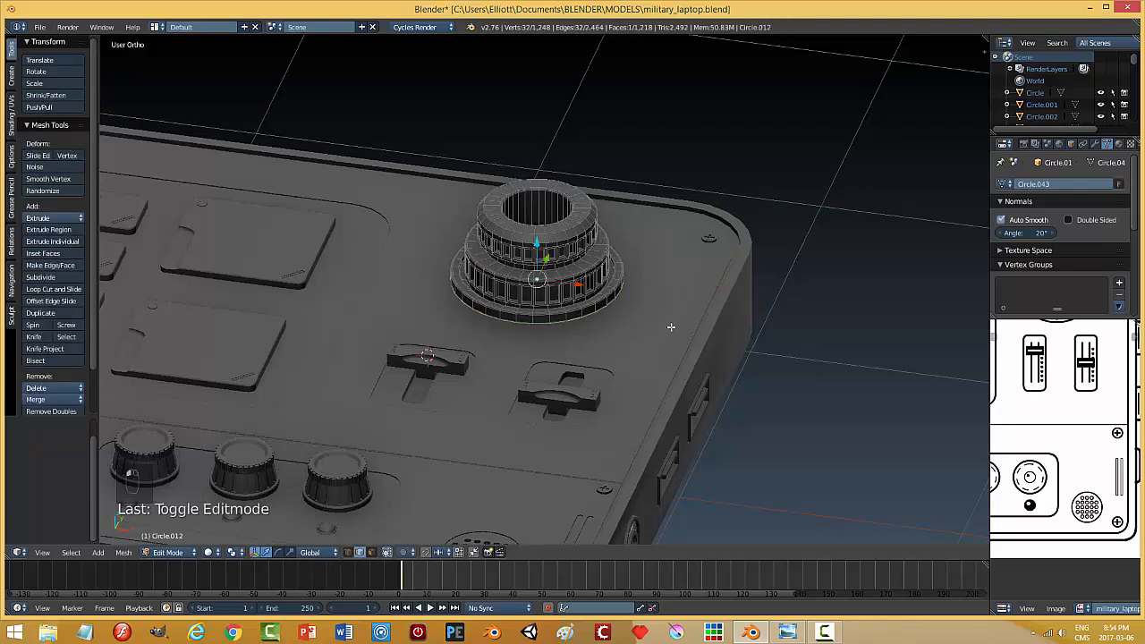
pyautogui.hotkey('shift', 'd')
pyautogui.rightClick(671, 326)
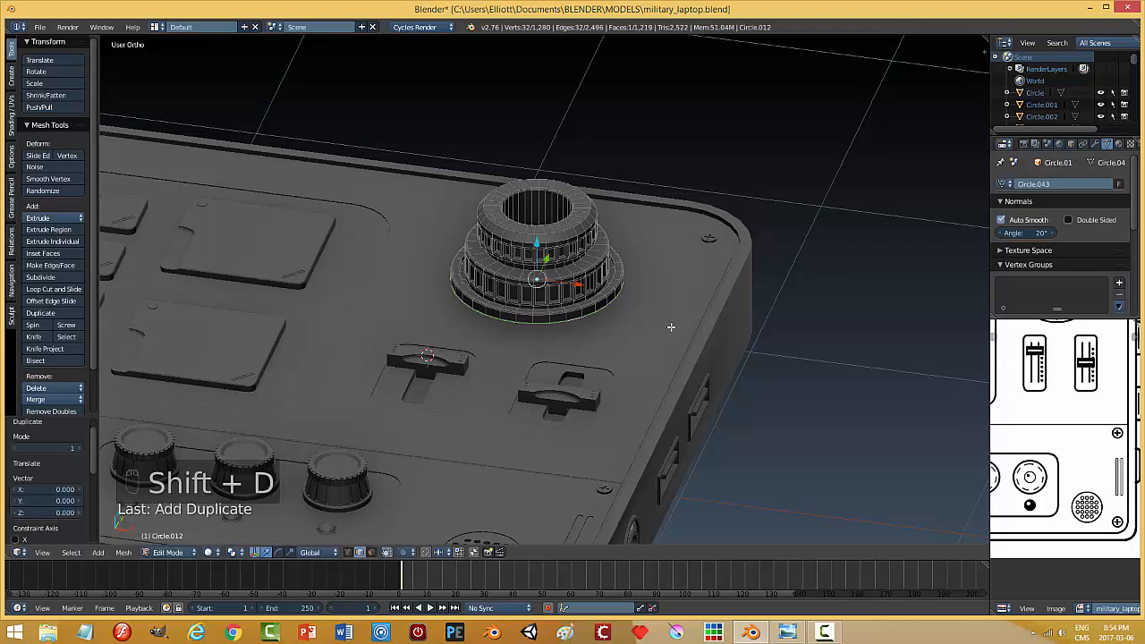
# - Separate the duplicated edge loop into its own object and select it in Object Mode
pyautogui.press('p')
pyautogui.click(671, 327)
pyautogui.press('Tab')
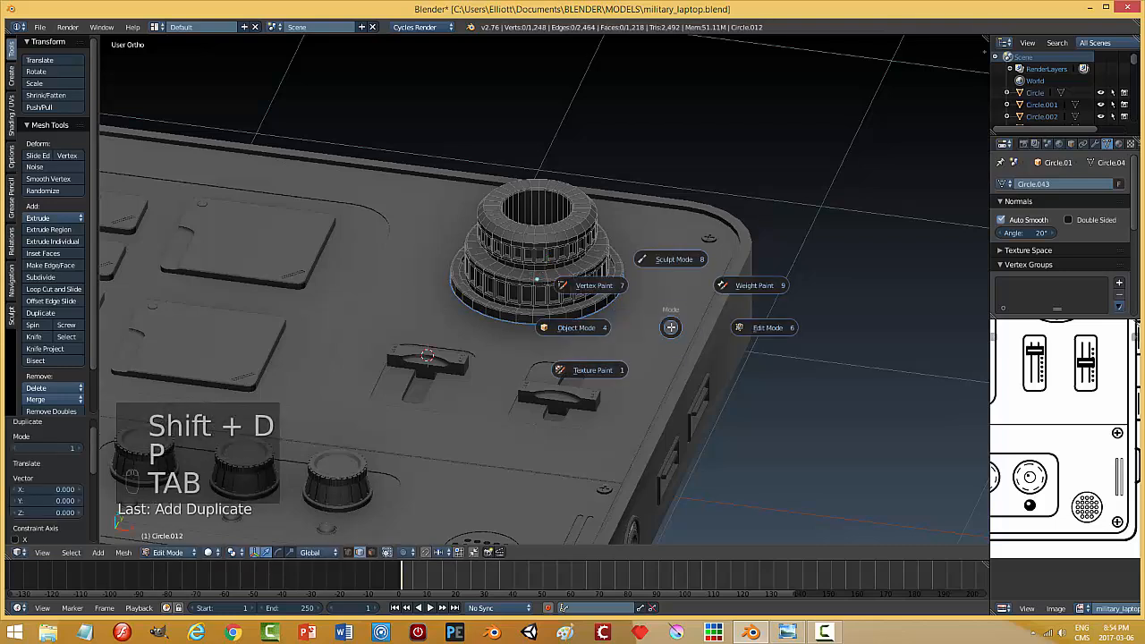
pyautogui.click(589, 329)
pyautogui.rightClick(579, 319)
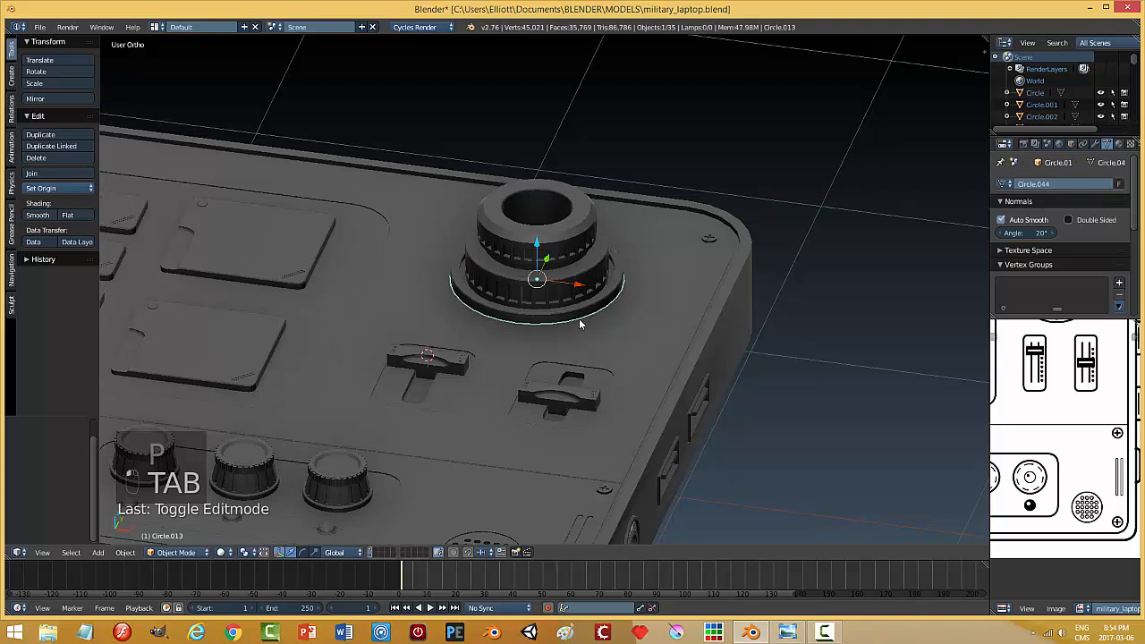
# - Scale the separated edge loop up to about 1.029 so it sits just outside the dial's base ring
pyautogui.press('s')
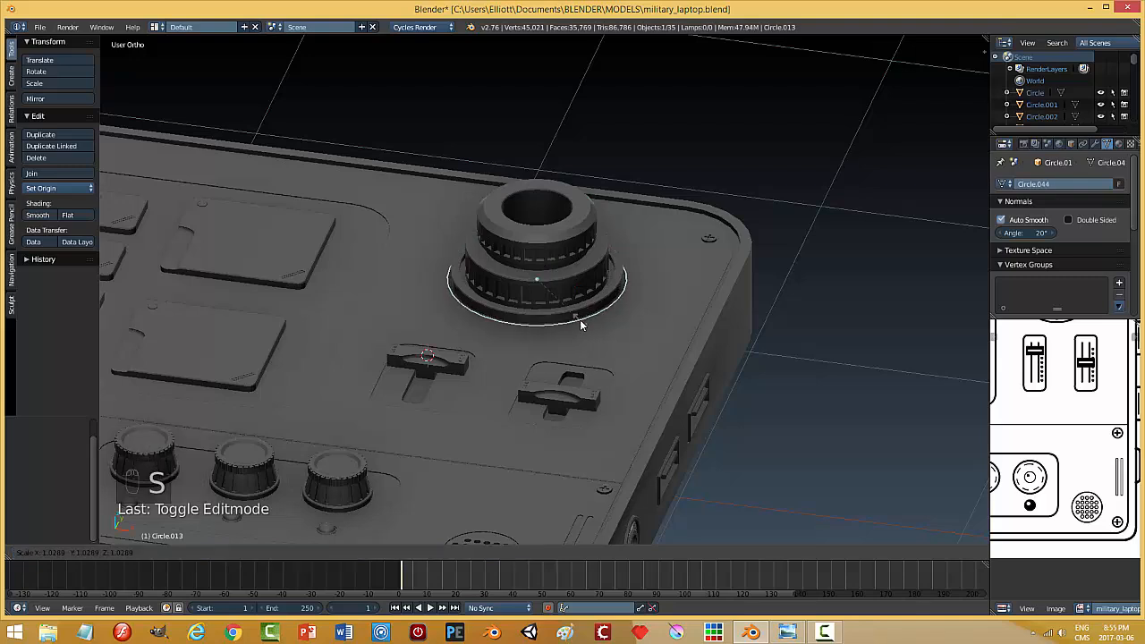
pyautogui.click(580, 320)
pyautogui.moveTo(648, 339); pyautogui.dragTo(645, 323, button='middle')
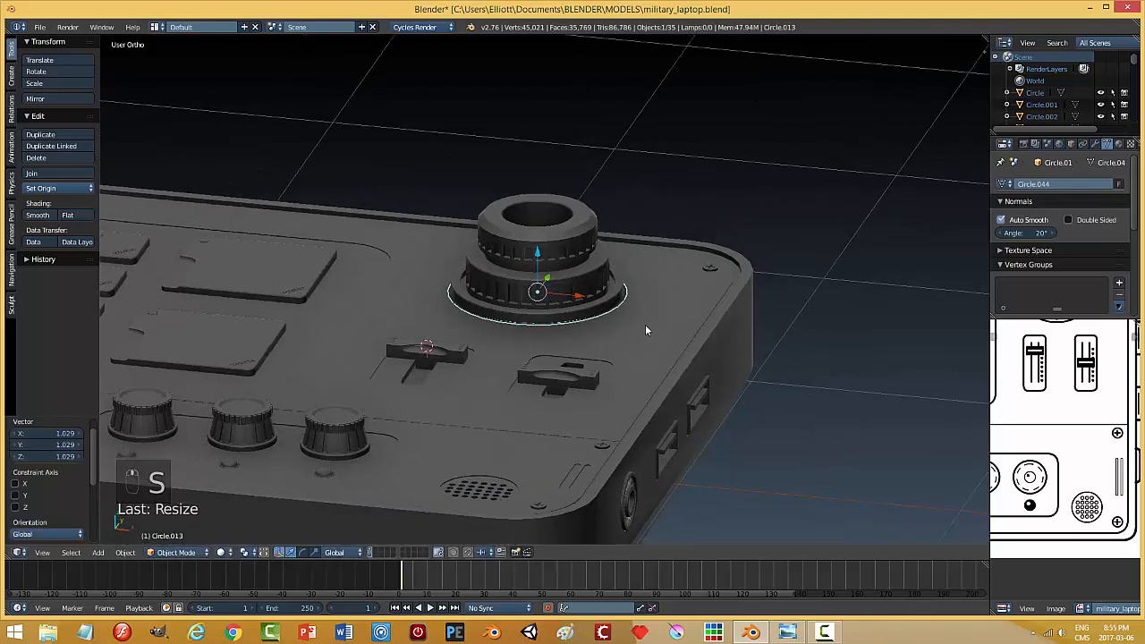
# - Fill the edge loop with a face and extrude it about 0.022 up along Z into a thin disc
pyautogui.press('Tab')
pyautogui.click(716, 326)
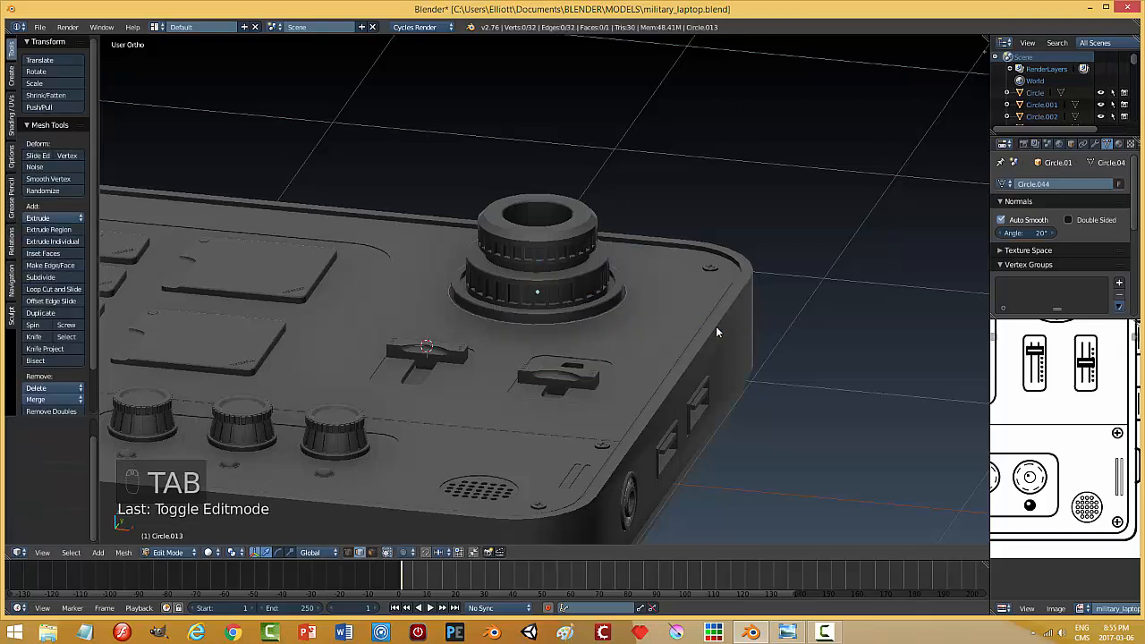
pyautogui.press('f')
pyautogui.press('a')
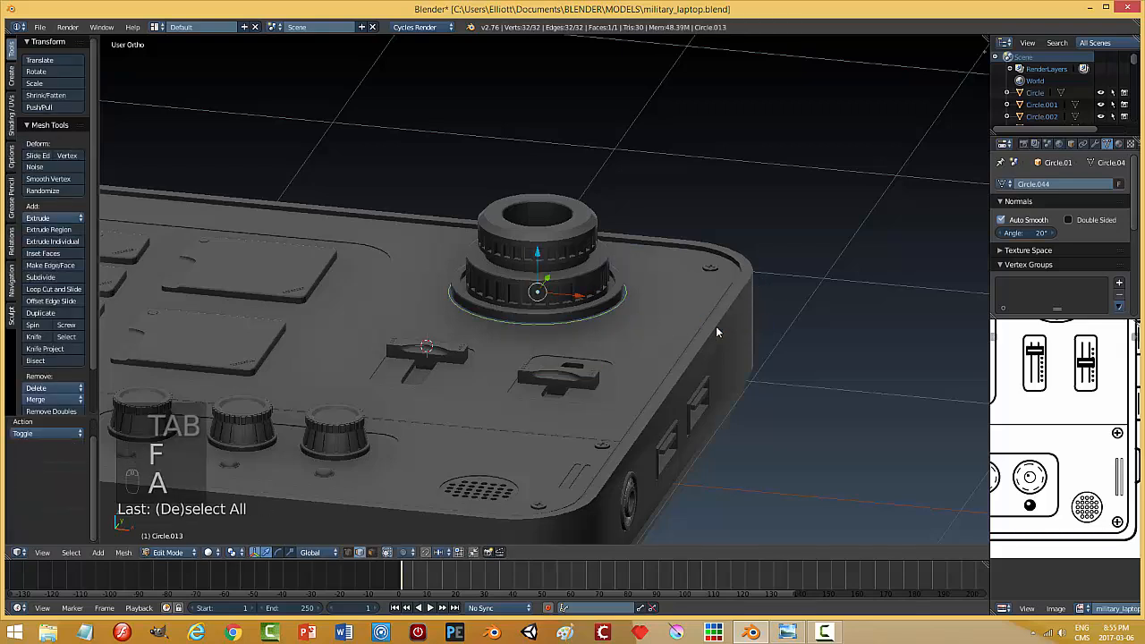
pyautogui.press('f')
pyautogui.press('e')
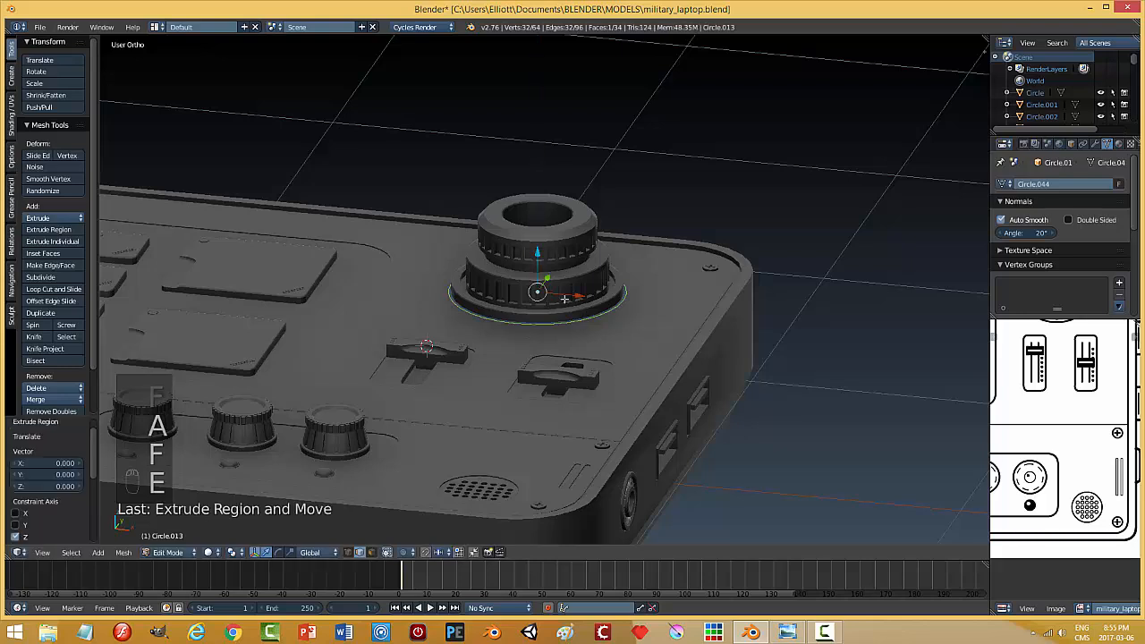
pyautogui.moveTo(540, 255); pyautogui.dragTo(538, 250)
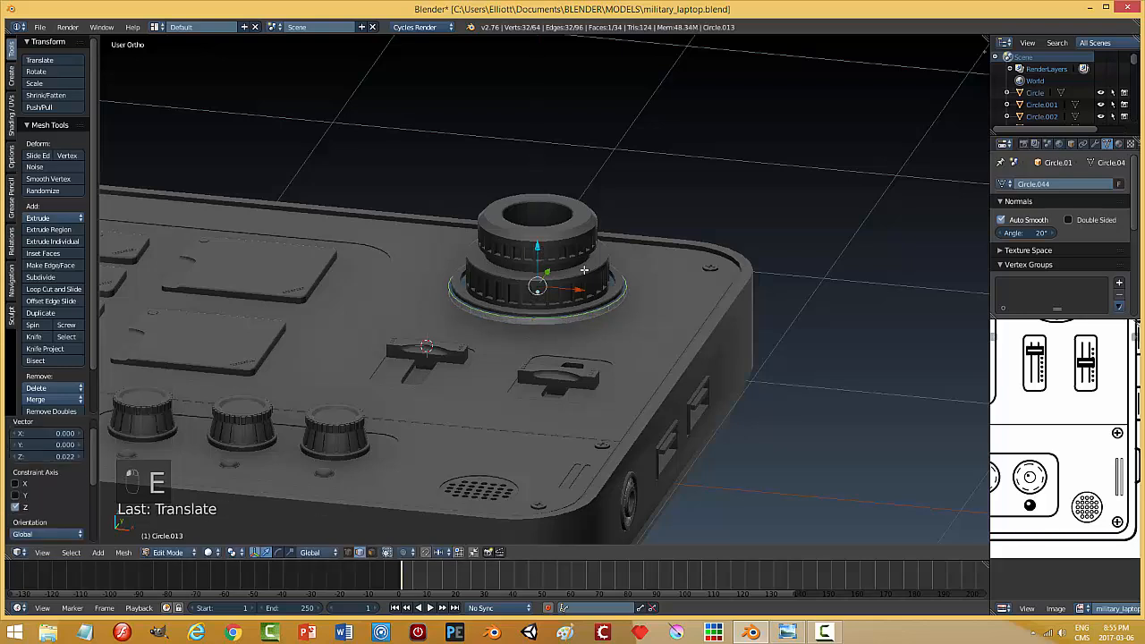
# - Recalculate the normals of the whole disc mesh and deselect it
pyautogui.press('a')
pyautogui.press('a')
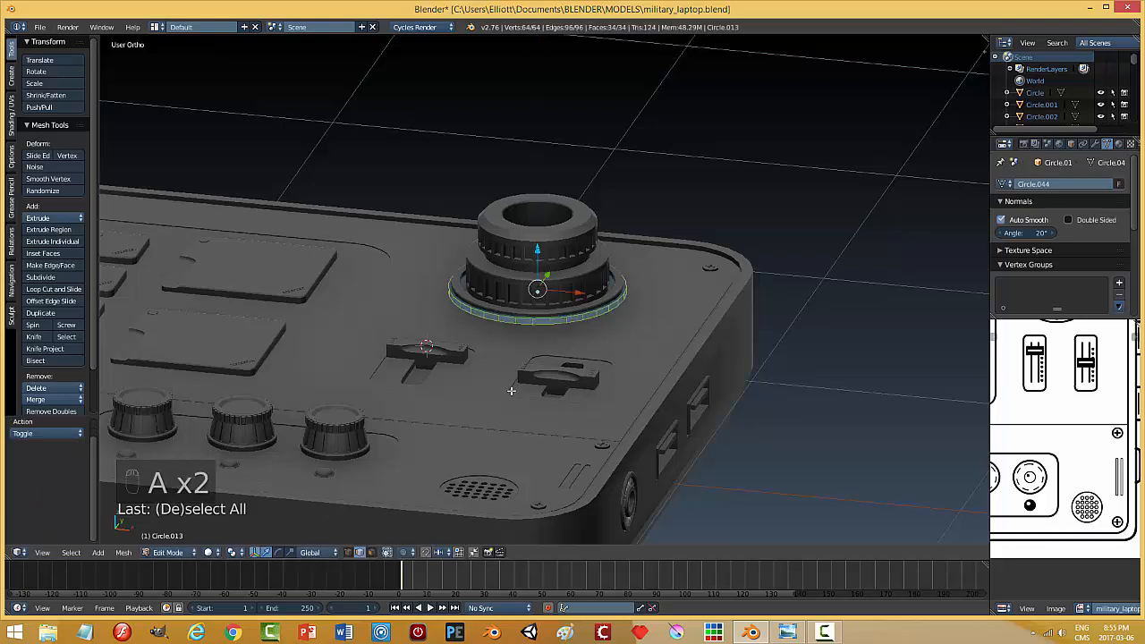
pyautogui.click(123, 552)
pyautogui.moveTo(157, 430)
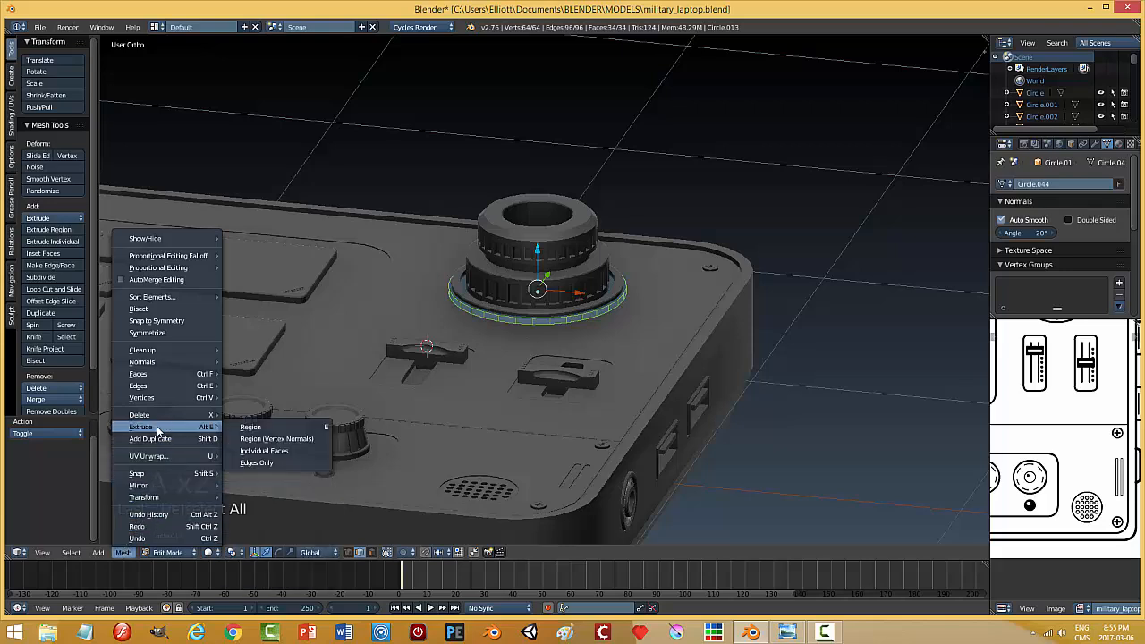
pyautogui.moveTo(157, 456)
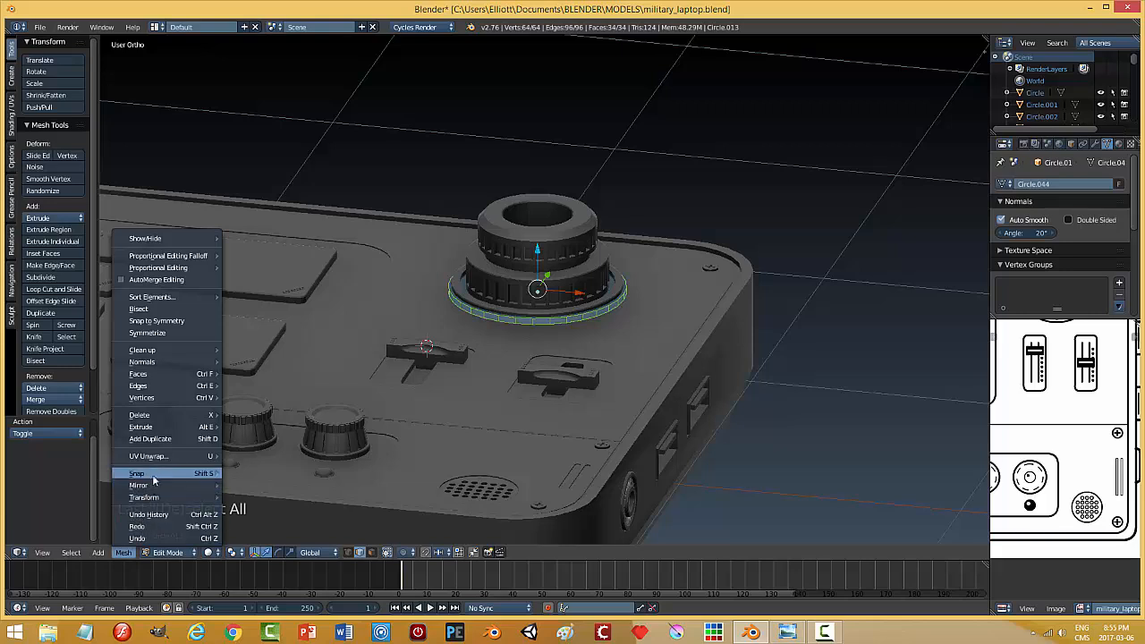
pyautogui.moveTo(158, 489)
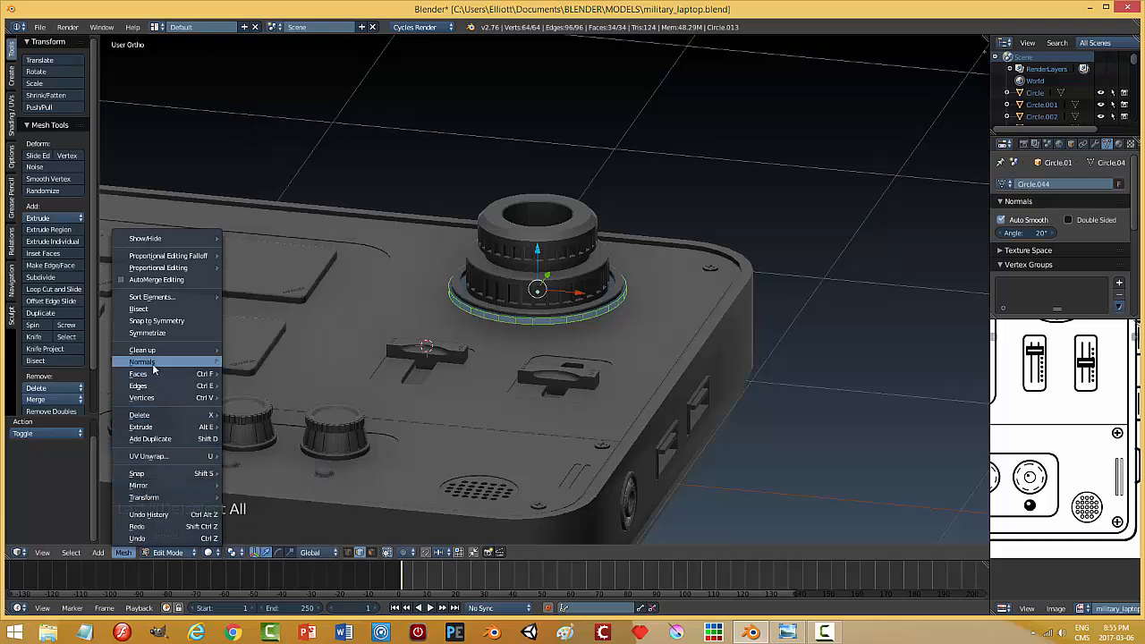
pyautogui.moveTo(158, 362)
pyautogui.click(268, 362)
pyautogui.press('a')
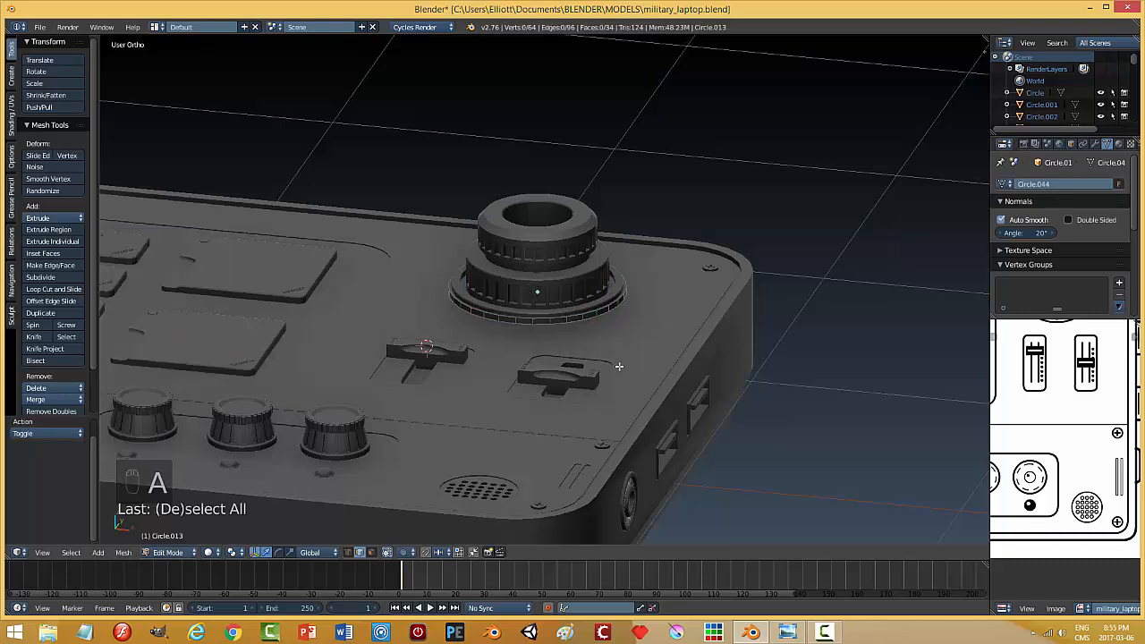
# - Return to Object Mode and apply the disc's scale
pyautogui.press('Tab')
pyautogui.click(125, 551)
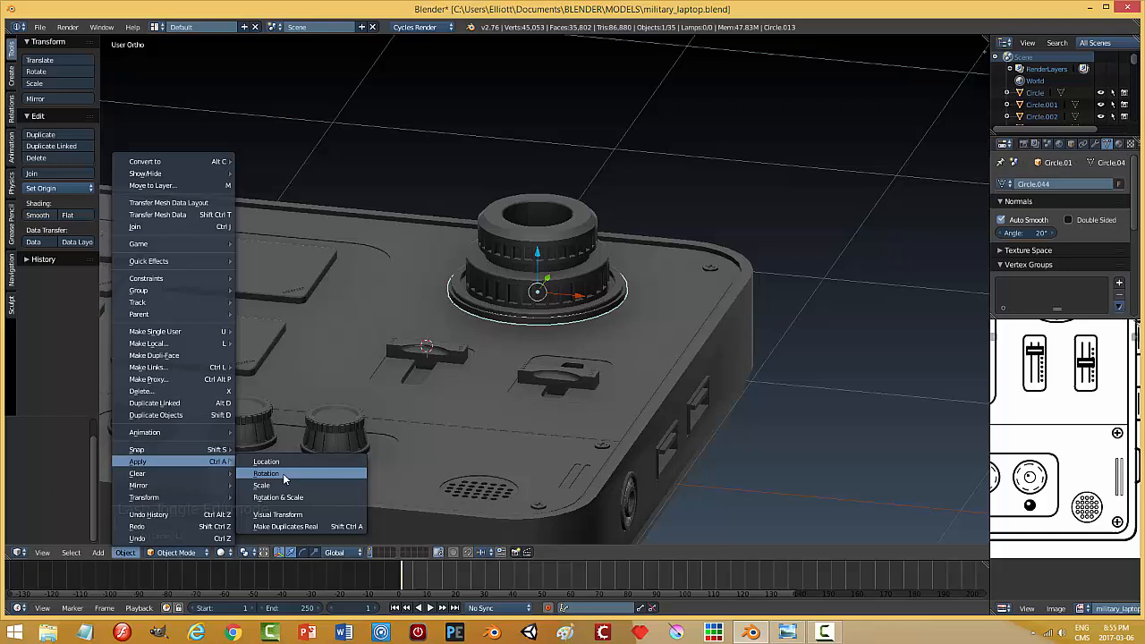
pyautogui.click(283, 486)
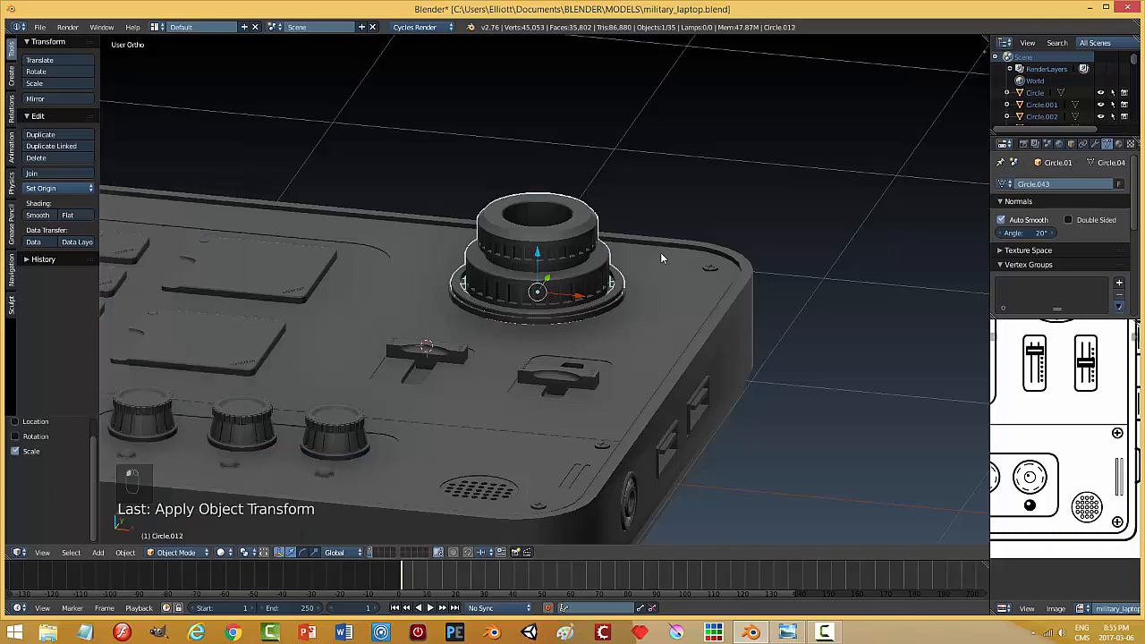
# - Hide the dial and move the disc about -0.092 along Z so it sinks into the top panel
pyautogui.press('h')
pyautogui.moveTo(537, 254); pyautogui.dragTo(533, 279)
pyautogui.press('s')
pyautogui.click(612, 328)
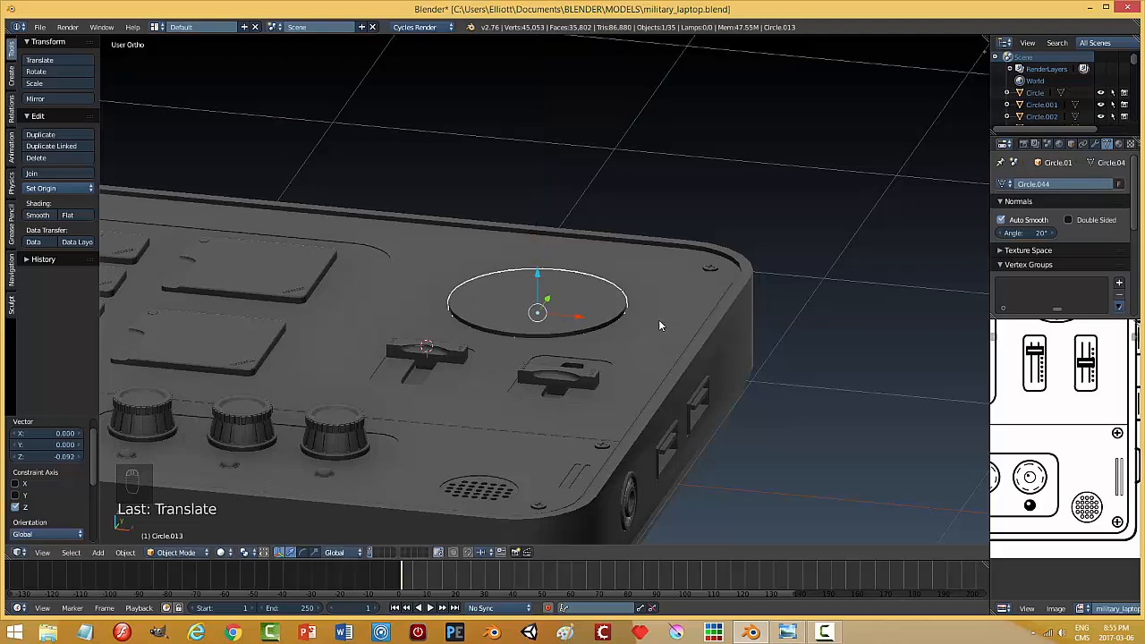
# - Add a Boolean modifier to the laptop's top panel with the operation set to Difference
pyautogui.rightClick(658, 324)
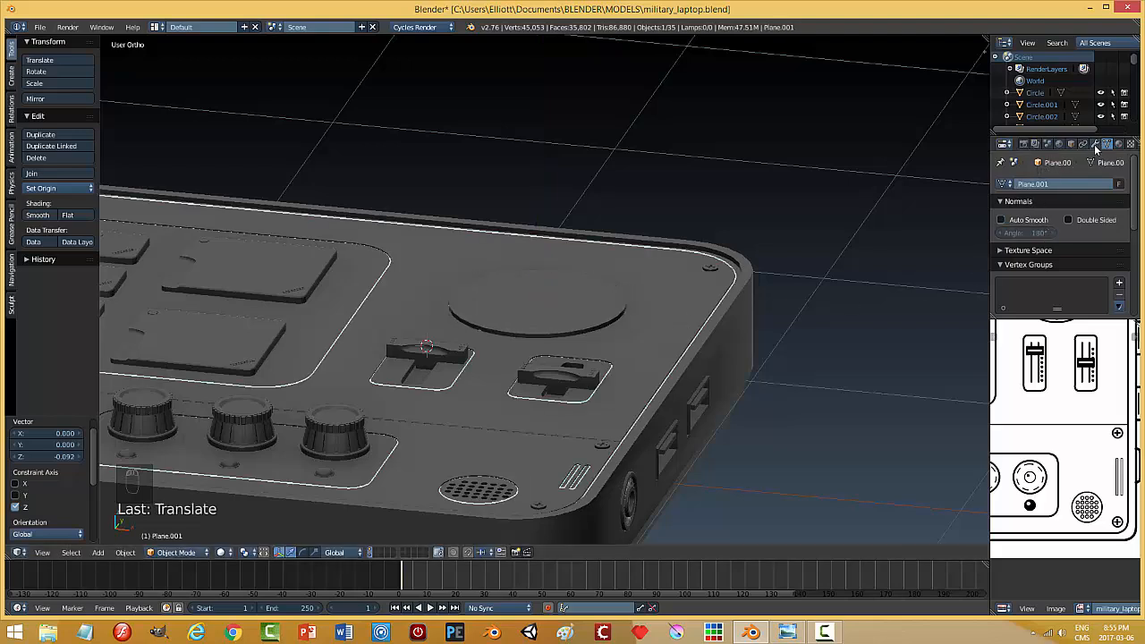
pyautogui.click(1095, 146)
pyautogui.click(1028, 185)
pyautogui.click(882, 238)
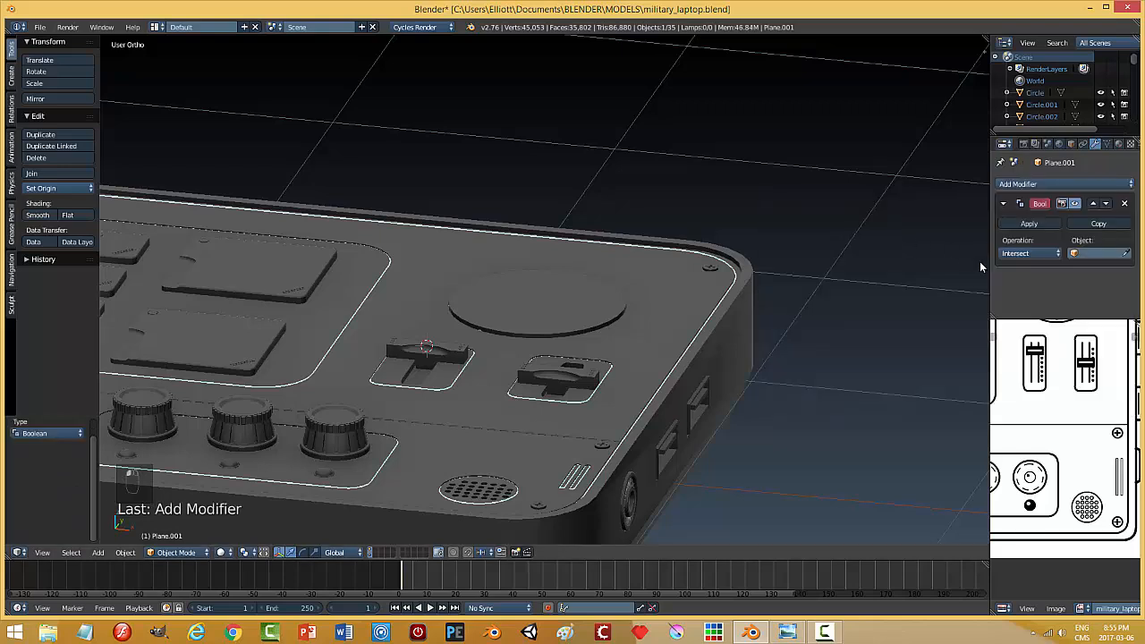
pyautogui.click(1029, 254)
pyautogui.click(1029, 213)
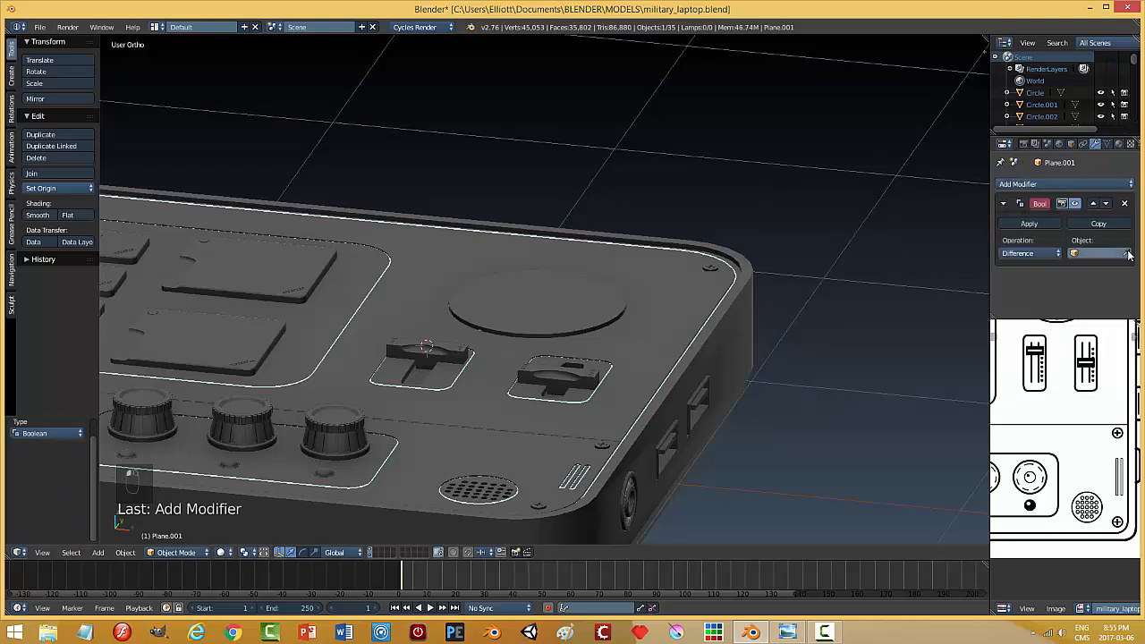
# - Apply the Boolean with the disc as its object and raise the disc about 0.244 along Z to inspect the cut
pyautogui.click(1130, 255)
pyautogui.click(622, 303)
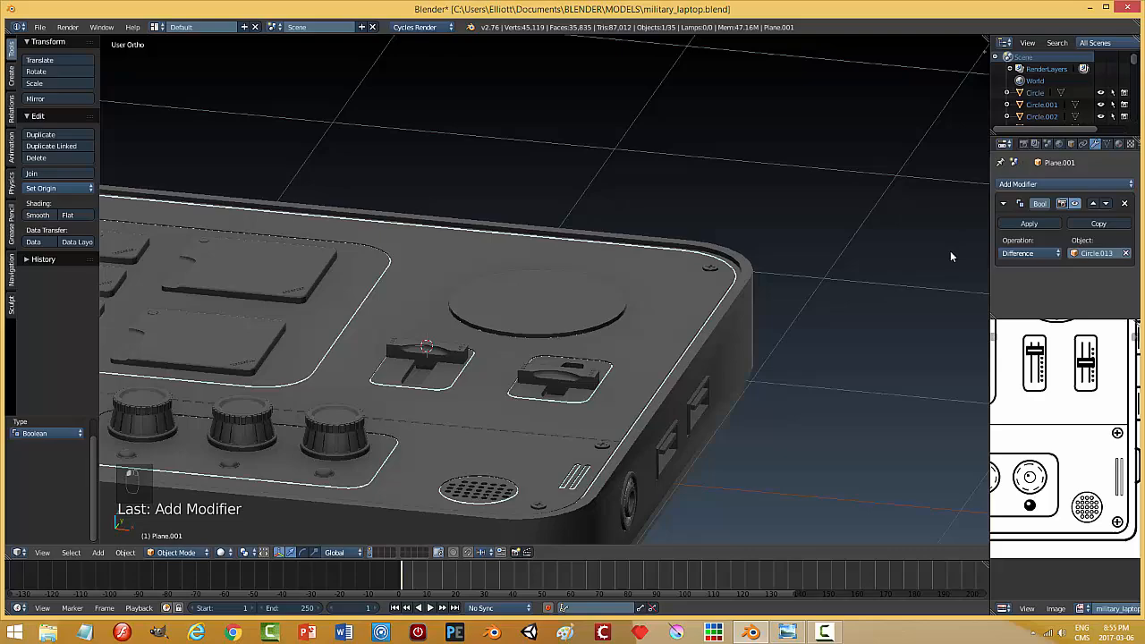
pyautogui.click(1020, 227)
pyautogui.rightClick(573, 302)
pyautogui.moveTo(547, 278); pyautogui.dragTo(644, 248)
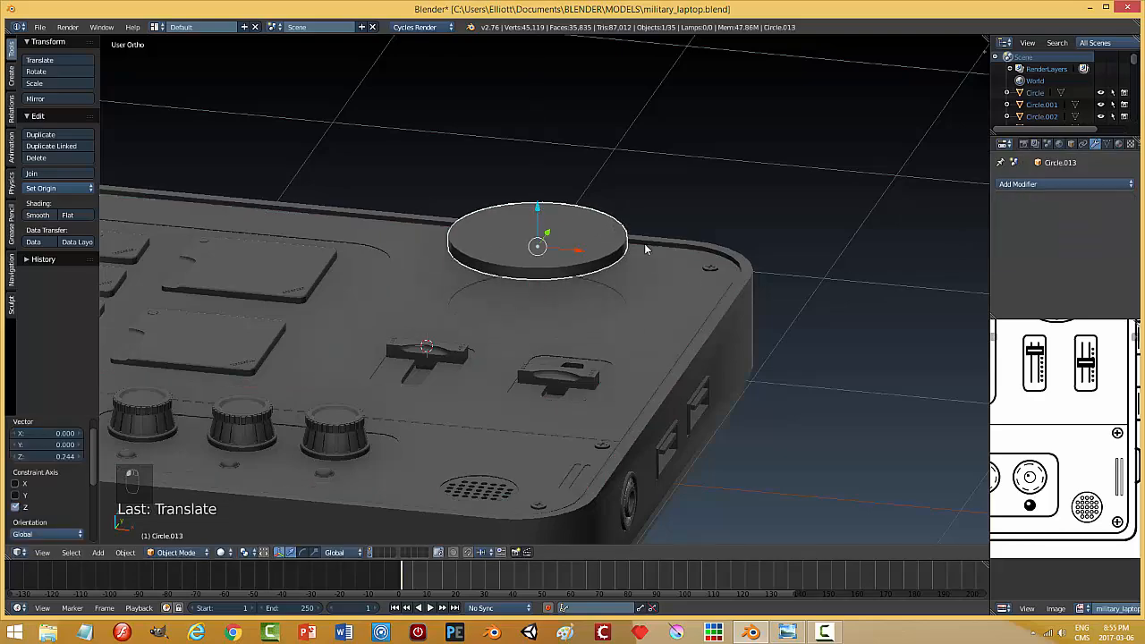
pyautogui.moveTo(644, 243); pyautogui.dragTo(740, 296, button='middle')
pyautogui.scroll(2, 623, 284)
pyautogui.scroll(1, 630, 299)
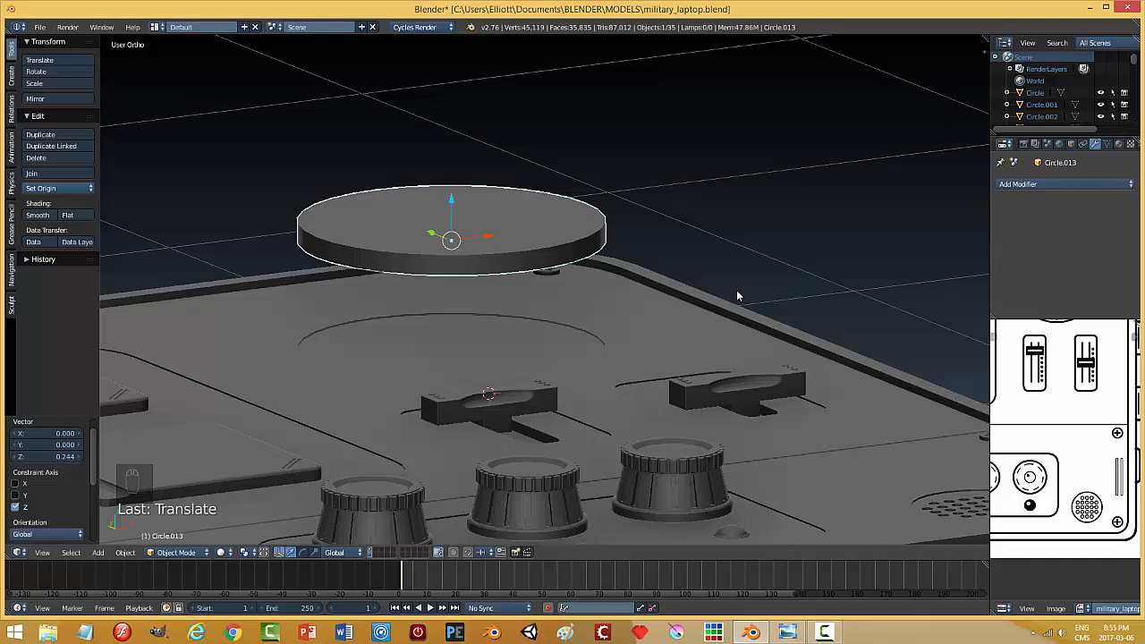
# - Undo the disc's upward move and the applied Boolean cut
pyautogui.hotkey('ctrl', 'z')
pyautogui.hotkey('ctrl', 'z')
pyautogui.hotkey('ctrl', 'z')
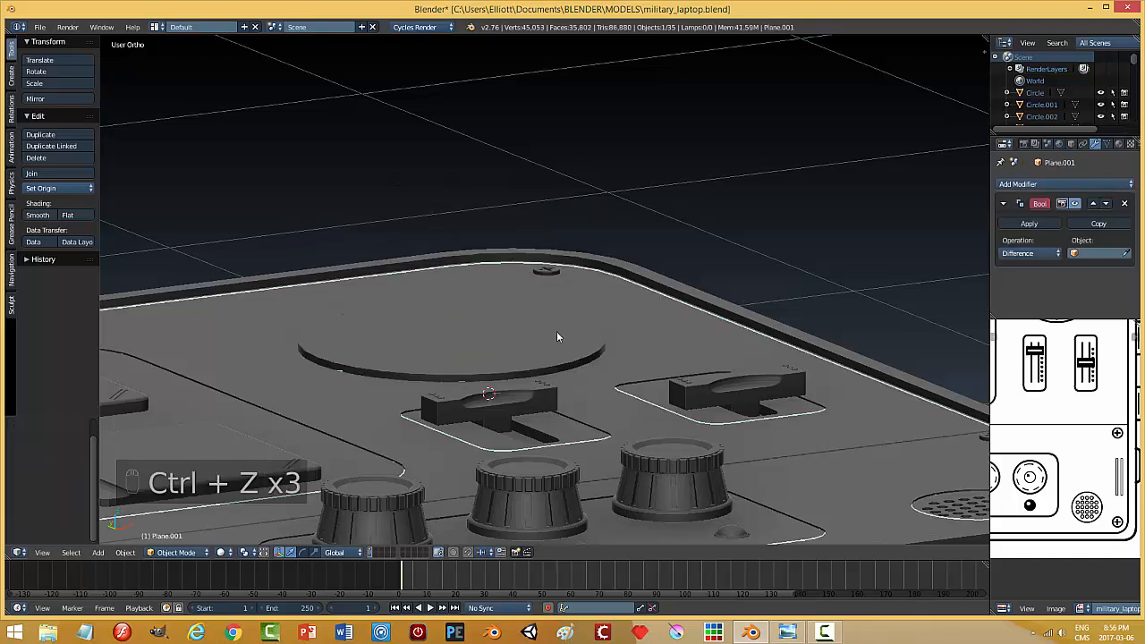
# - Move the disc about -0.006 along Z and apply the panel's Boolean Difference with the disc as its object
pyautogui.rightClick(524, 340)
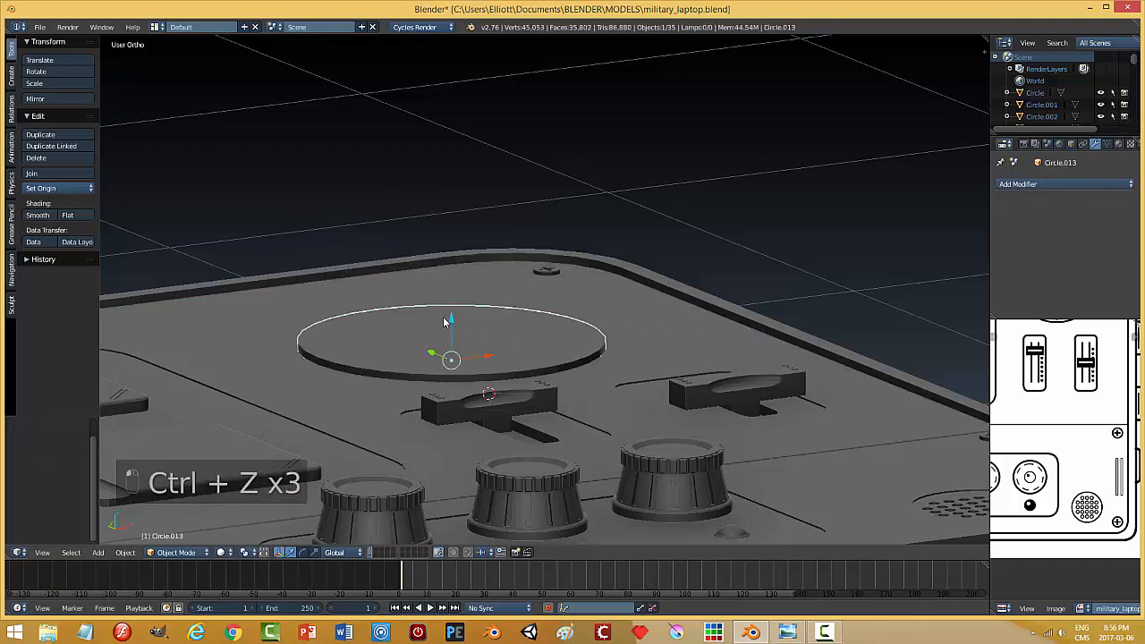
pyautogui.moveTo(448, 320)
pyautogui.mouseDown()
pyautogui.moveTo(449, 302)
pyautogui.moveTo(451, 328)
pyautogui.mouseUp()
pyautogui.rightClick(689, 334)
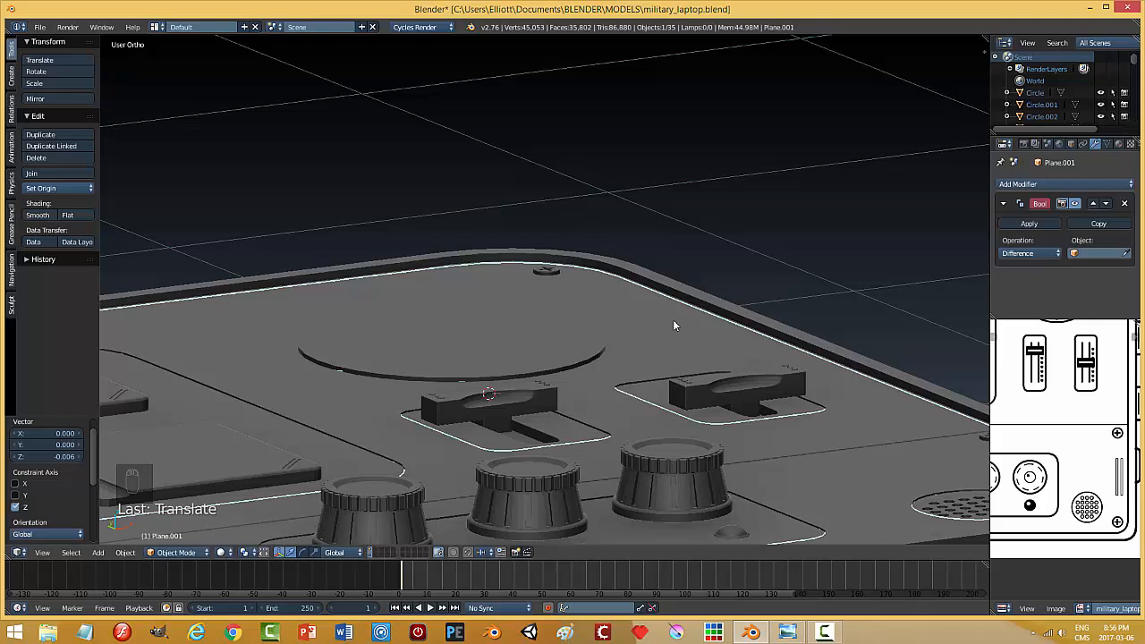
pyautogui.click(1129, 255)
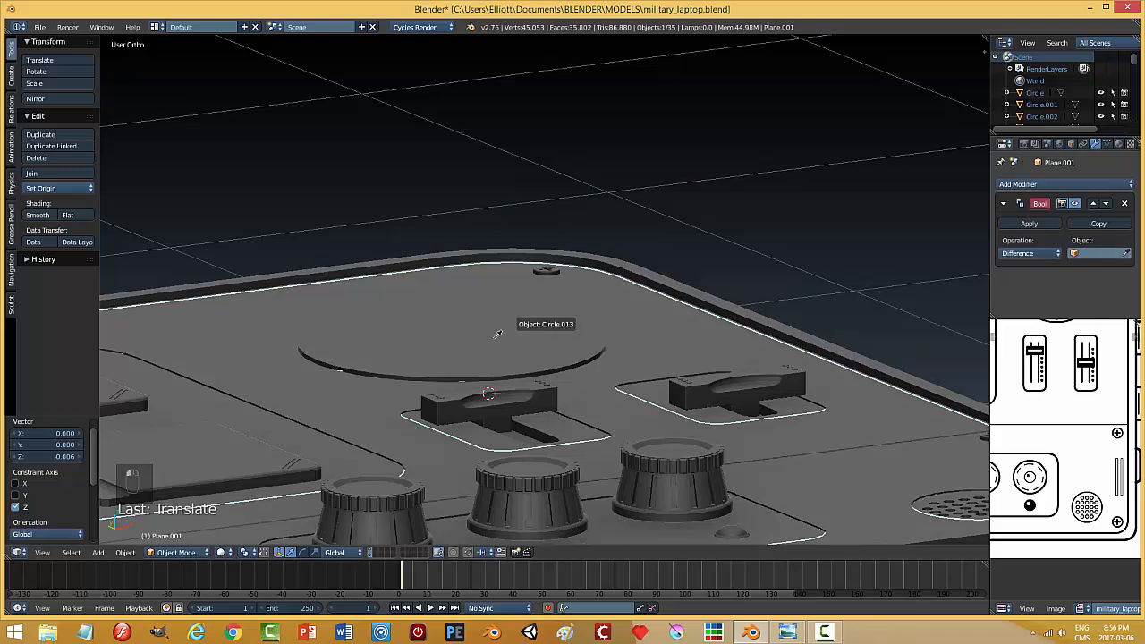
pyautogui.click(498, 329)
pyautogui.click(1029, 223)
# - Raise the disc clear of the panel along Z, inspect the circular recess and unhide the dial
pyautogui.rightClick(519, 320)
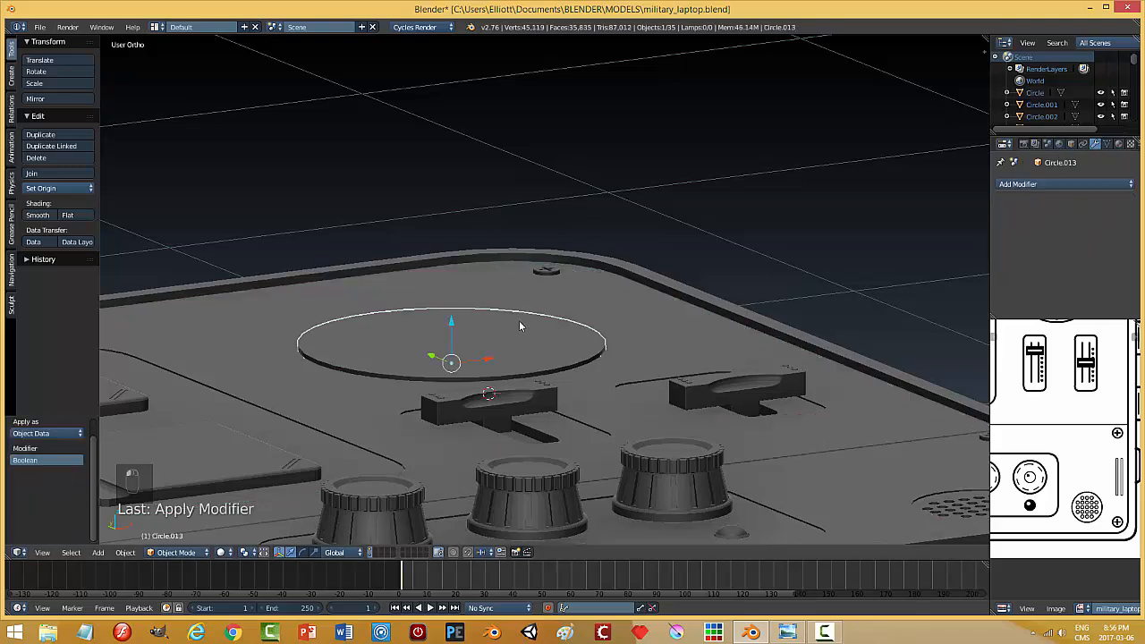
pyautogui.press('g')
pyautogui.press('z')
pyautogui.click(450, 239)
pyautogui.moveTo(667, 297); pyautogui.dragTo(630, 309, button='middle')
pyautogui.press('h')
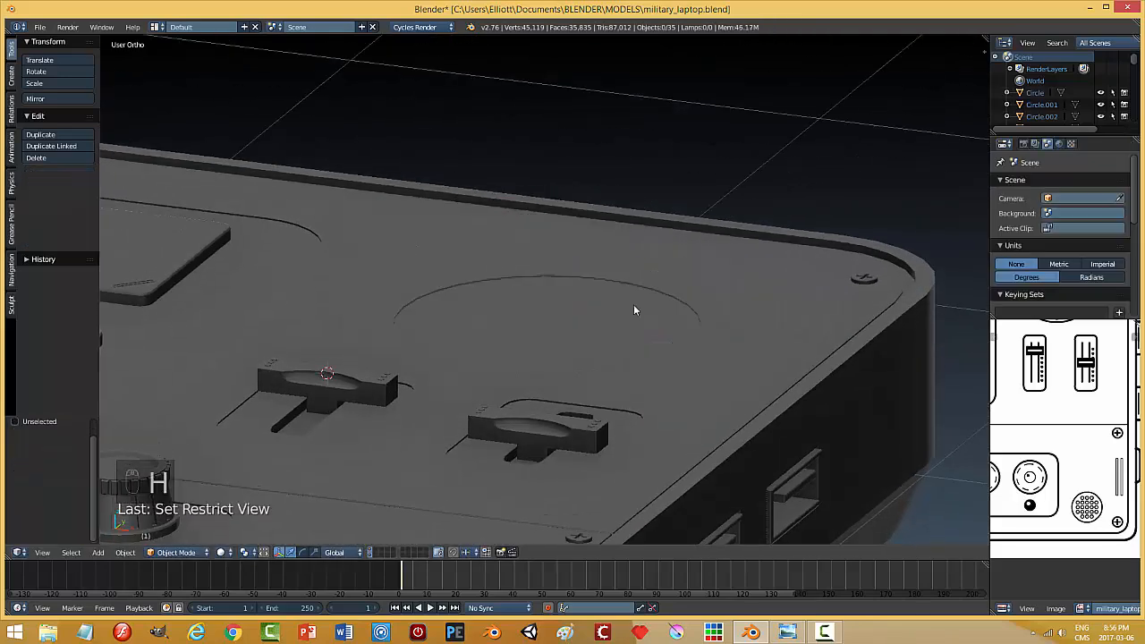
pyautogui.hotkey('alt', 'h')
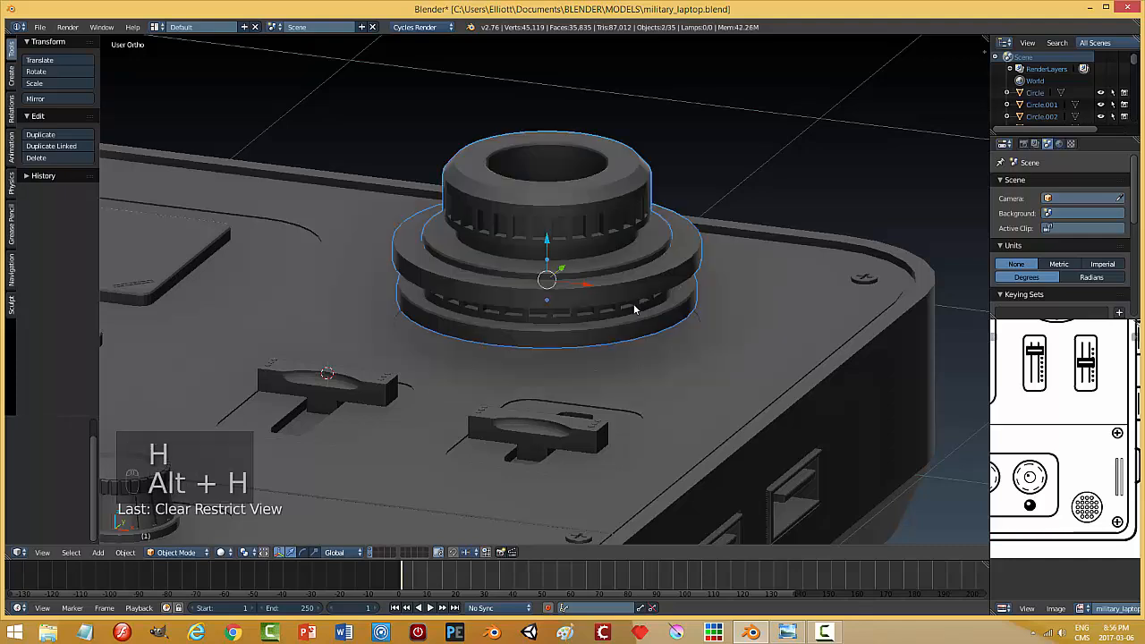
# - Move the disc about 0.228 up along Z and lower the dial about 0.060 into the recess
pyautogui.rightClick(622, 297)
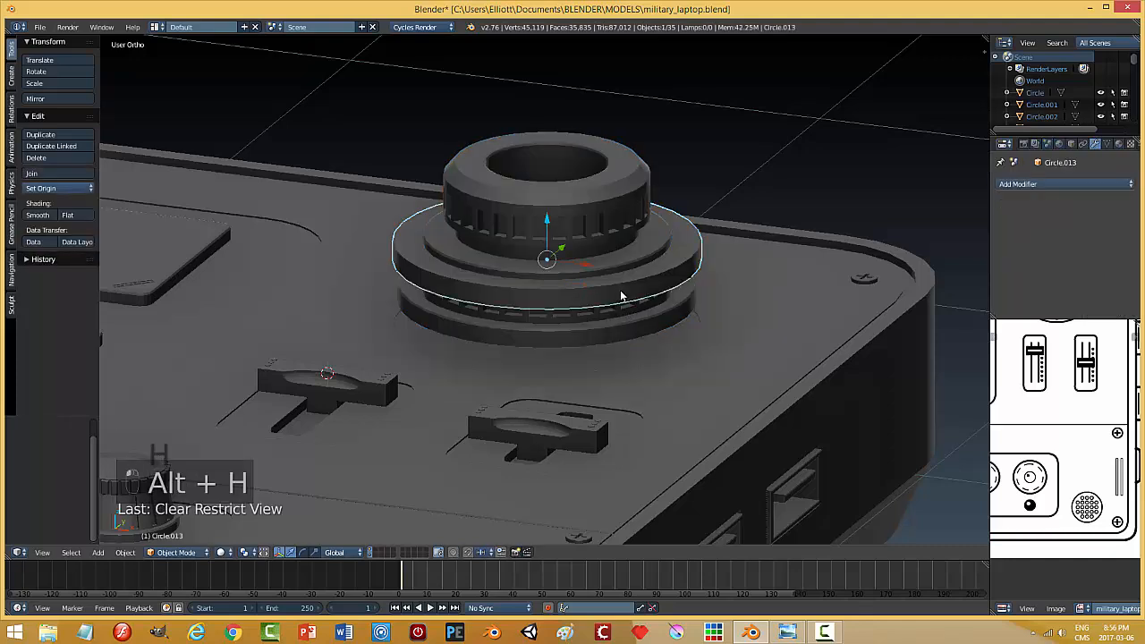
pyautogui.moveTo(549, 228); pyautogui.dragTo(549, 121)
pyautogui.rightClick(564, 226)
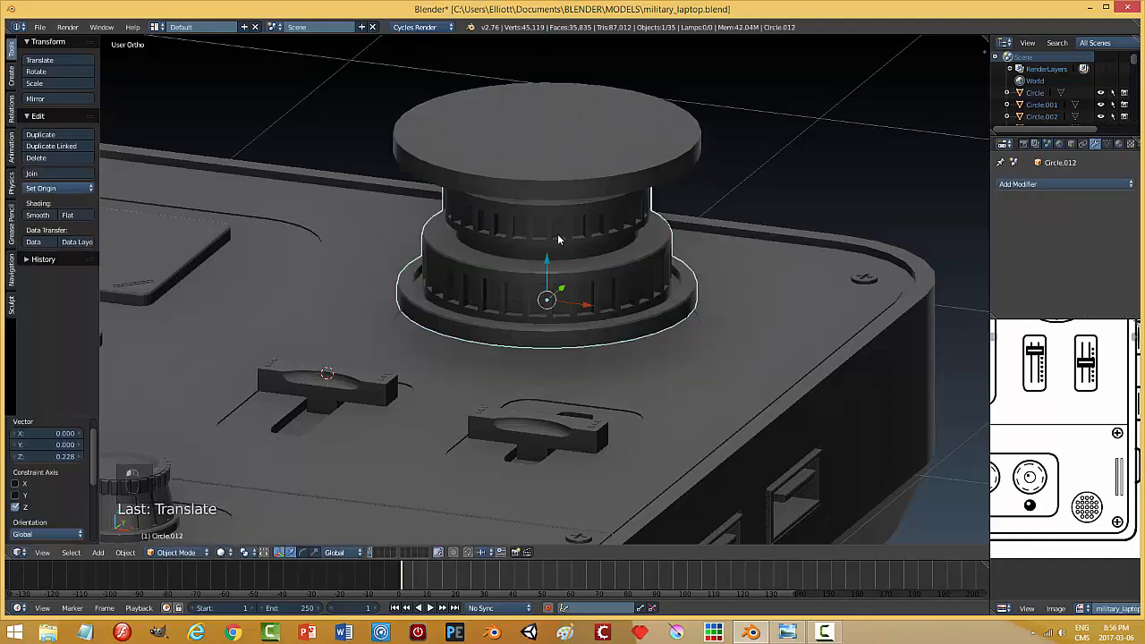
pyautogui.press('g')
pyautogui.press('z')
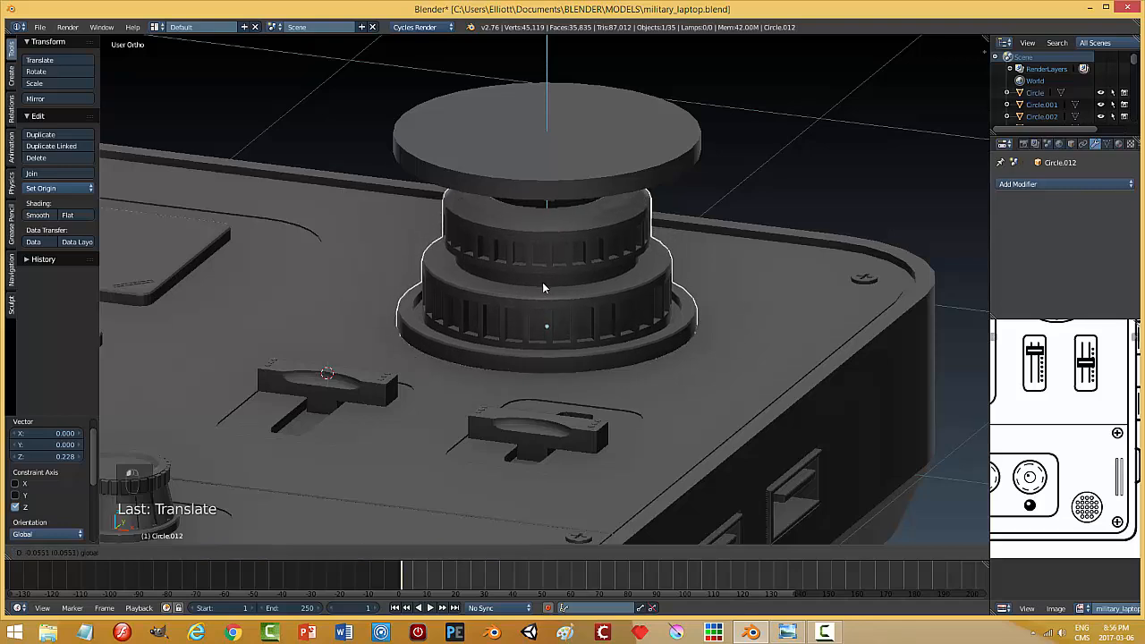
pyautogui.click(543, 282)
# - Delete the cutting disc above the dial
pyautogui.rightClick(648, 172)
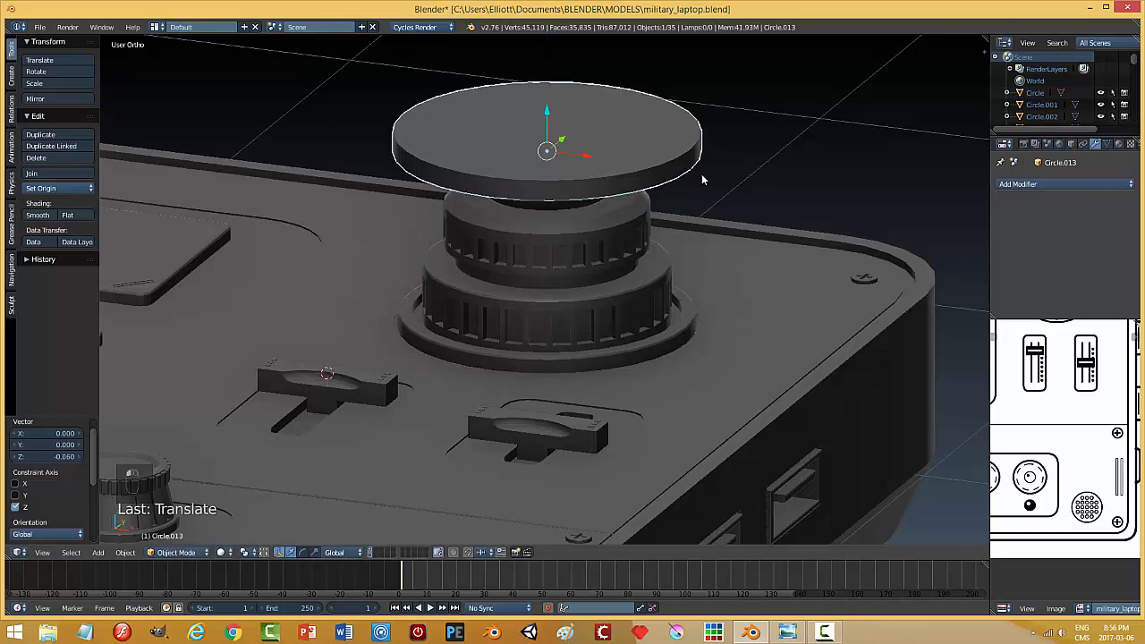
pyautogui.press('x')
pyautogui.click(689, 170)
# - Scale the dial up slightly to fit the recess, finishing with a factor of about 1.019 checked from above
pyautogui.rightClick(603, 276)
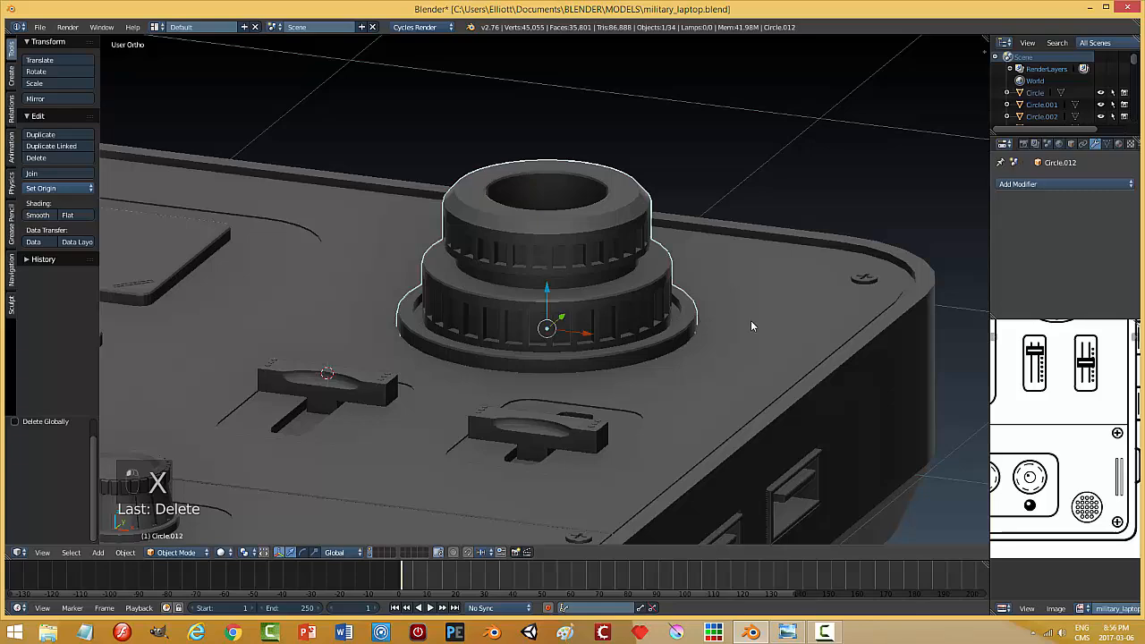
pyautogui.press('s')
pyautogui.click(746, 326)
pyautogui.press('a')
pyautogui.moveTo(753, 297); pyautogui.dragTo(742, 356, button='middle')
pyautogui.rightClick(687, 234)
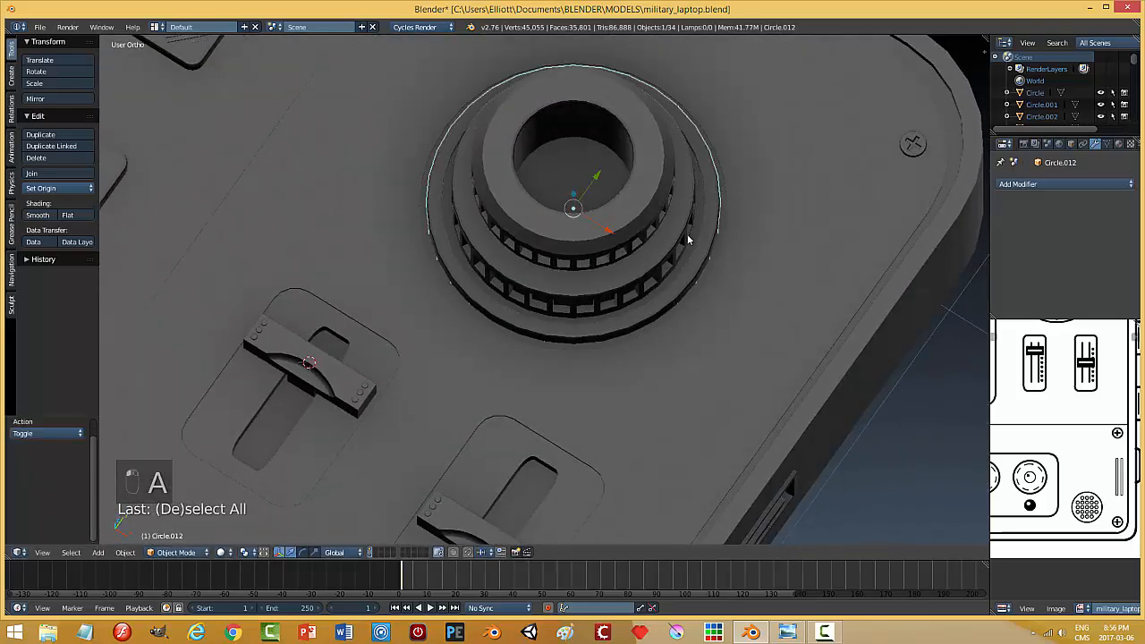
pyautogui.press('s')
pyautogui.click(689, 238)
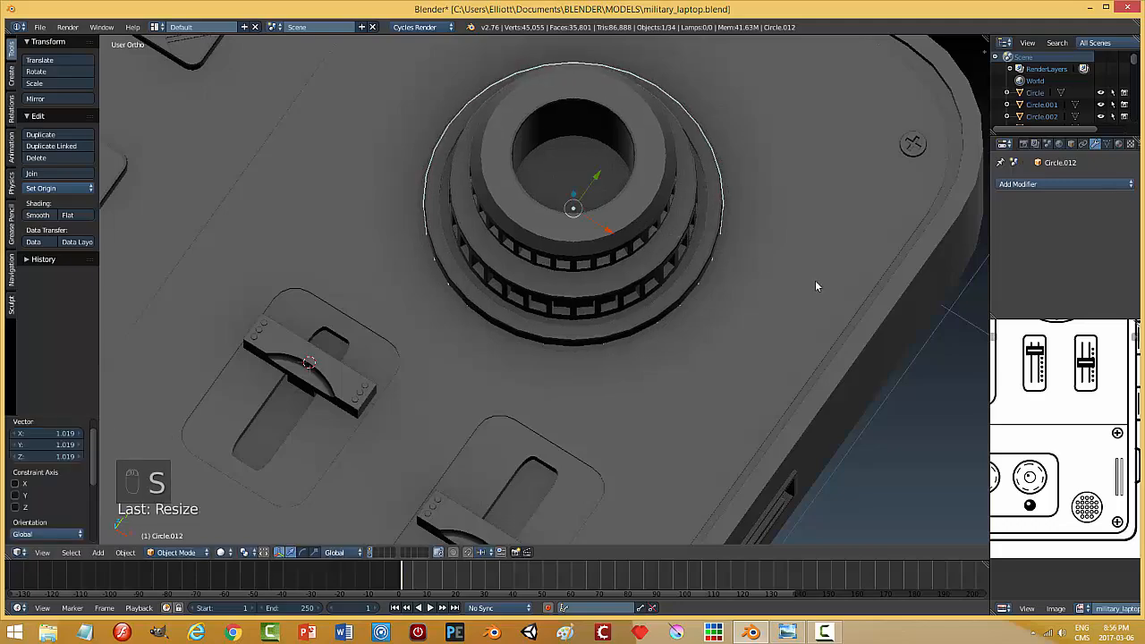
# - Deselect the dial, save the file and view the laptop's corner from farther away
pyautogui.press('a')
pyautogui.moveTo(815, 280); pyautogui.dragTo(606, 332, button='middle')
pyautogui.hotkey('ctrl', 's')
pyautogui.scroll(-4, 736, 320)
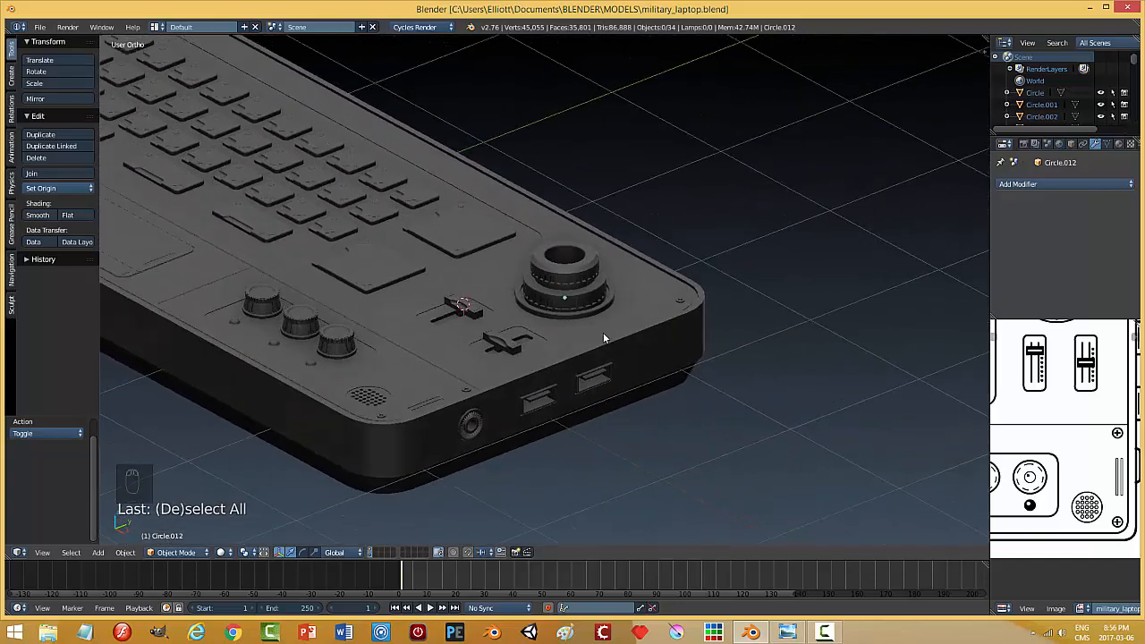
# - Bevel the outer edge loop on the dial's top face by about 0.038 with two segments
pyautogui.rightClick(573, 260)
pyautogui.press('Tab')
pyautogui.click(779, 280)
pyautogui.scroll(6, 637, 286)
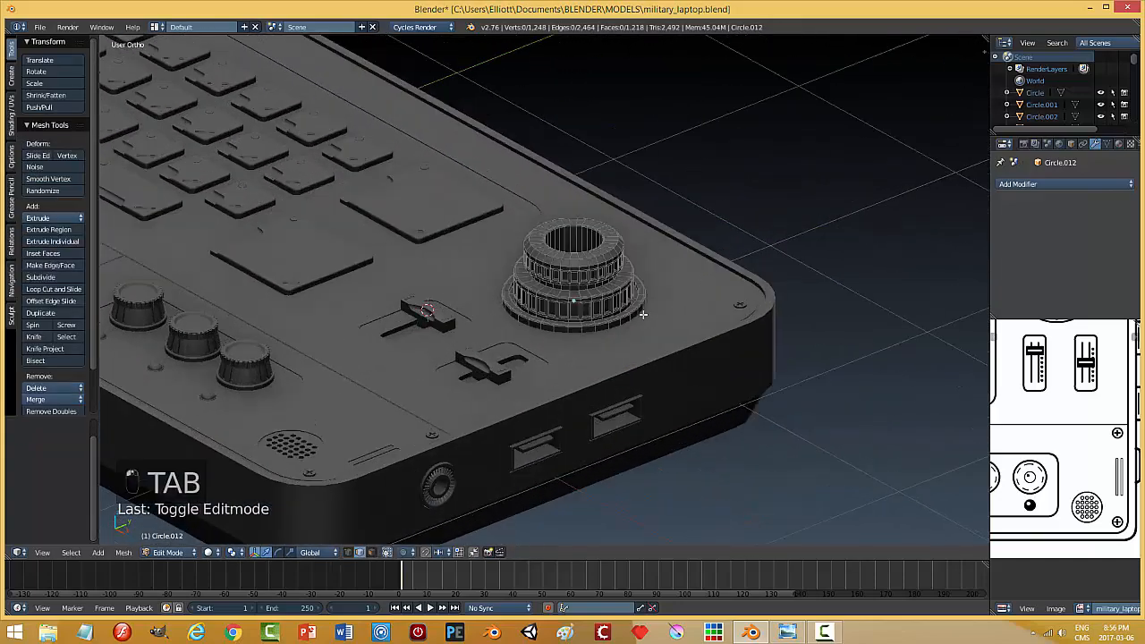
pyautogui.keyDown('alt'); pyautogui.rightClick(643, 213); pyautogui.keyUp('alt')
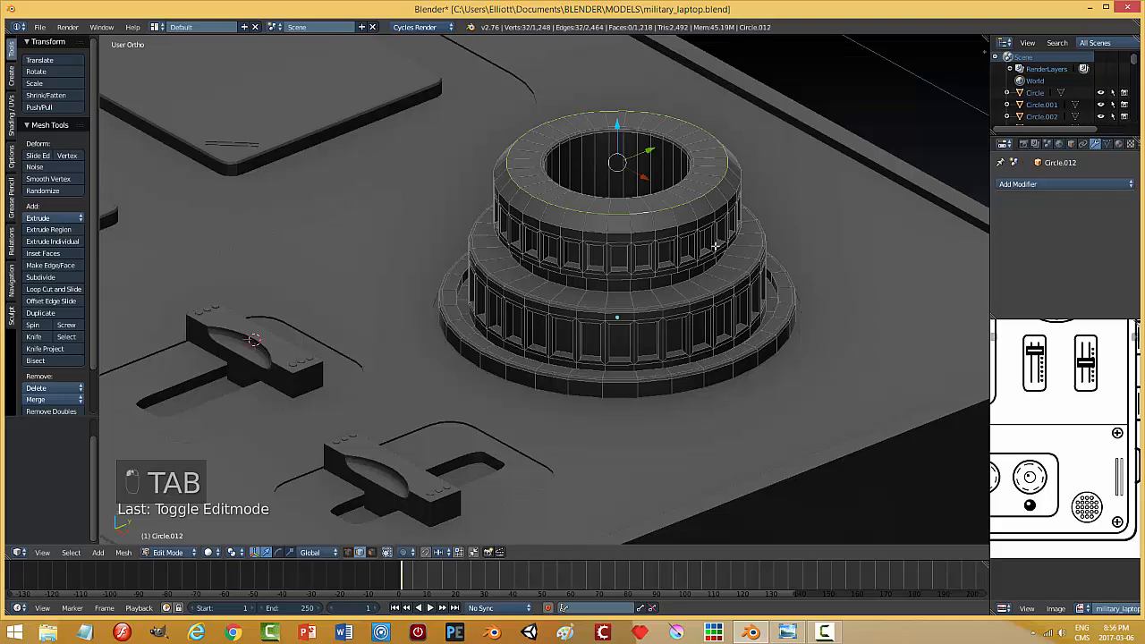
pyautogui.hotkey('ctrl', 'b')
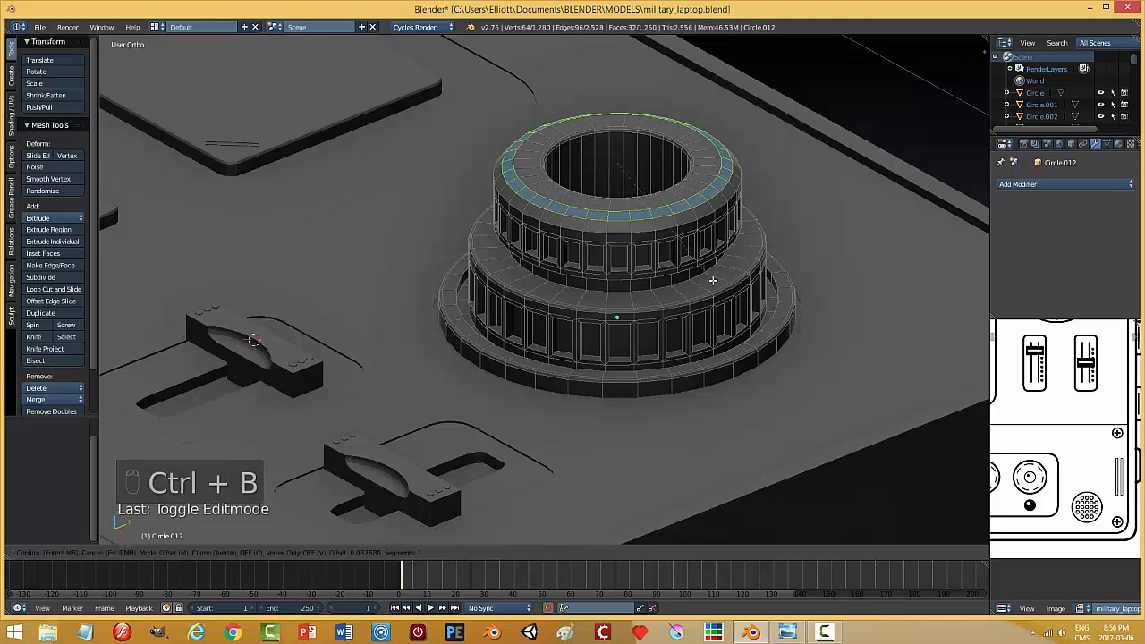
pyautogui.scroll(1, 714, 281)
pyautogui.click(713, 281)
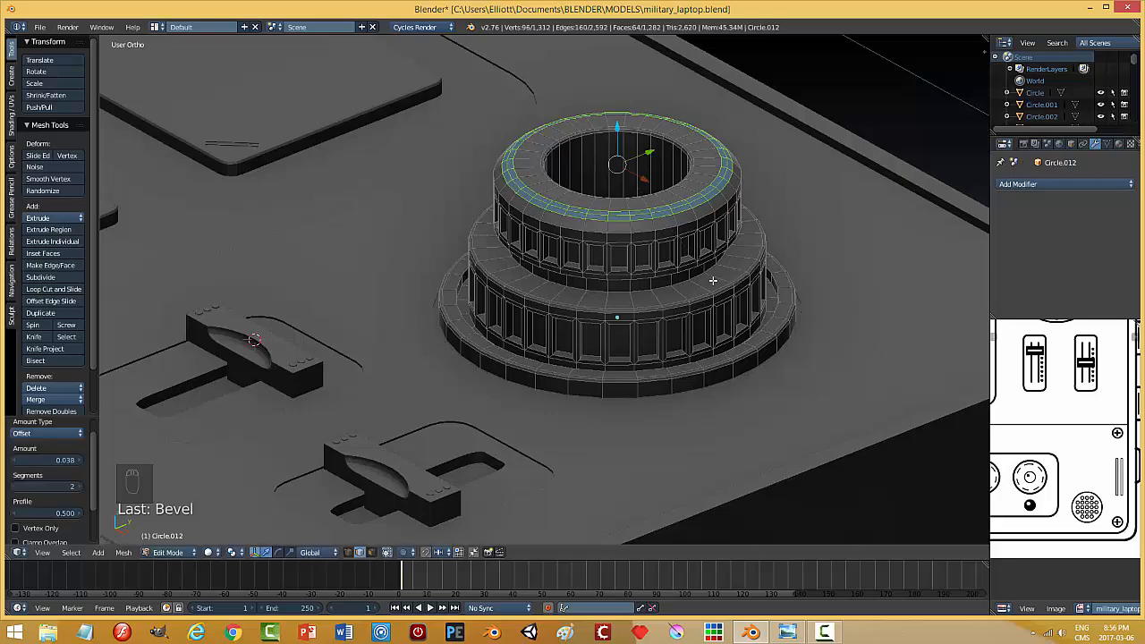
pyautogui.press('a')
pyautogui.press('Tab')
pyautogui.scroll(-3, 746, 277)
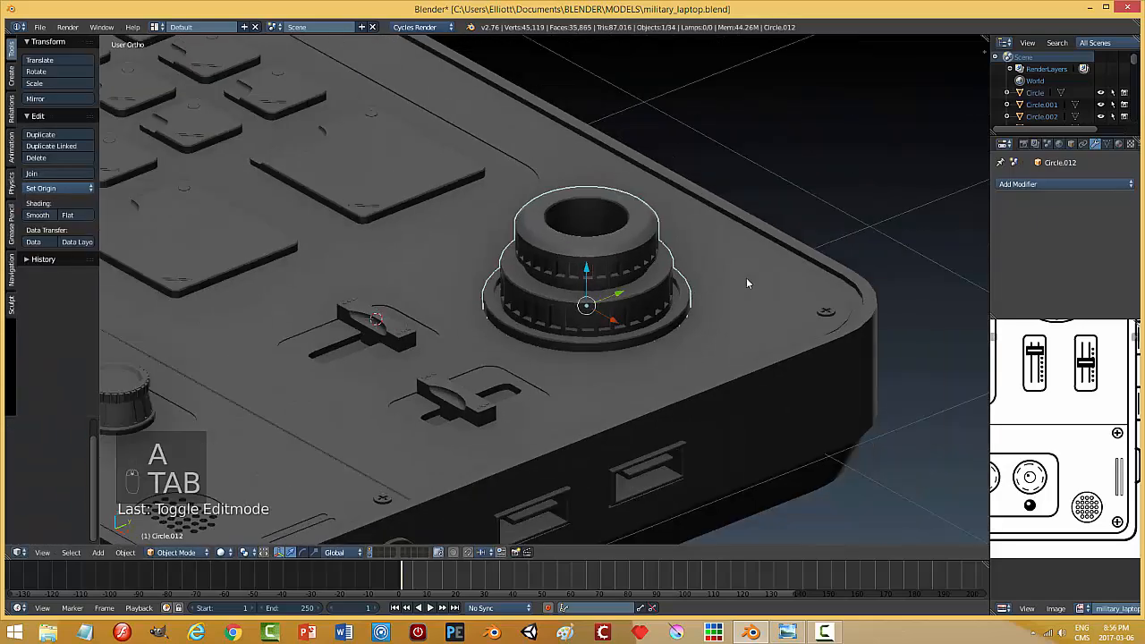
pyautogui.moveTo(747, 277); pyautogui.dragTo(659, 286, button='middle')
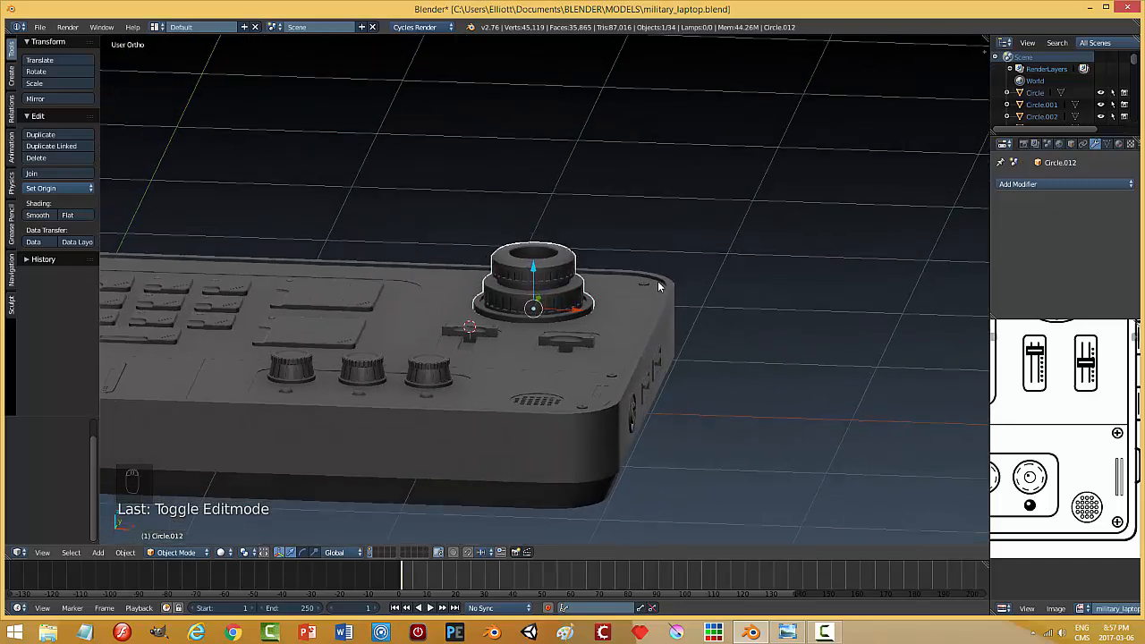
# - Scale the inner edge loop of the dial's top bevel by about 1.029 in X and Y only
pyautogui.press('Tab')
pyautogui.click(750, 287)
pyautogui.scroll(3, 561, 298)
pyautogui.scroll(3, 607, 240)
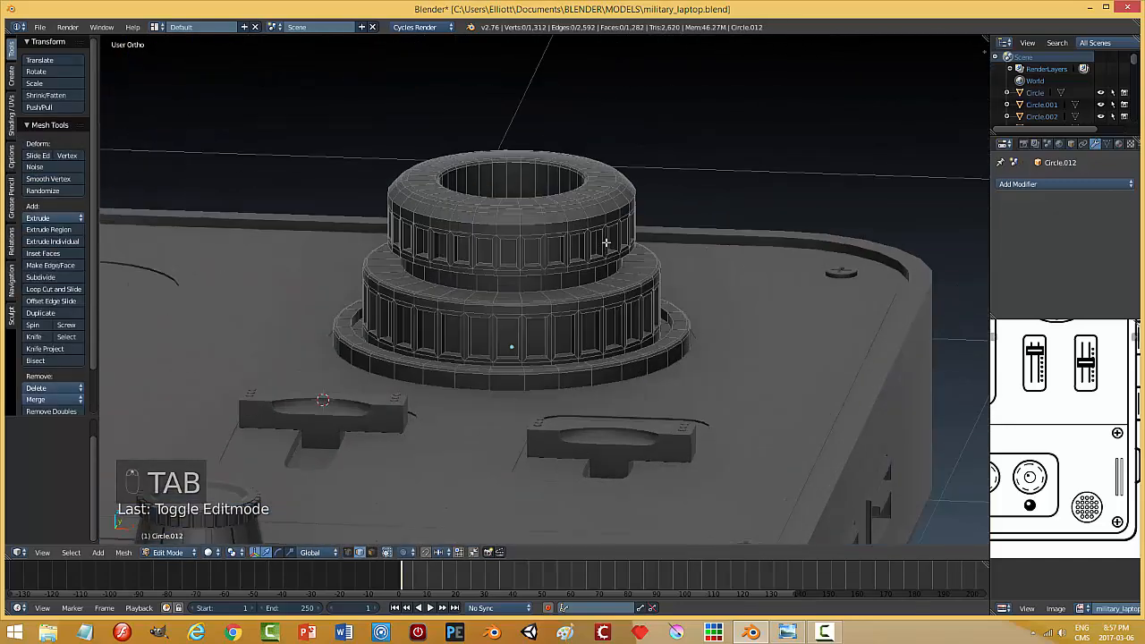
pyautogui.moveTo(606, 235); pyautogui.dragTo(578, 253, button='middle')
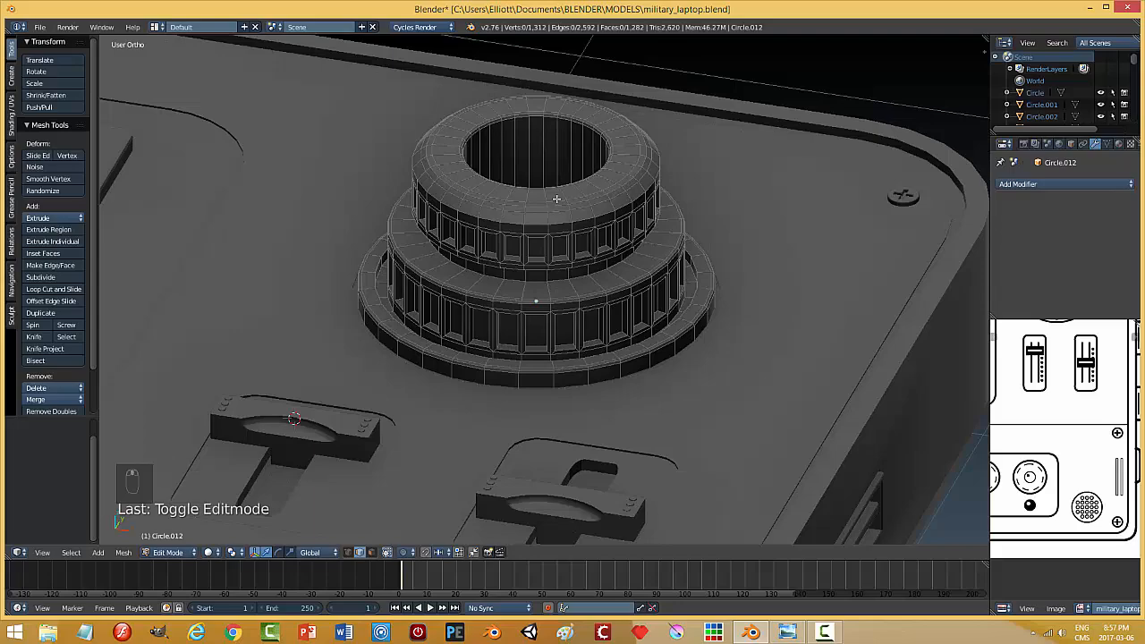
pyautogui.keyDown('alt'); pyautogui.rightClick(560, 202); pyautogui.keyUp('alt')
pyautogui.moveTo(678, 254); pyautogui.dragTo(556, 232, button='middle')
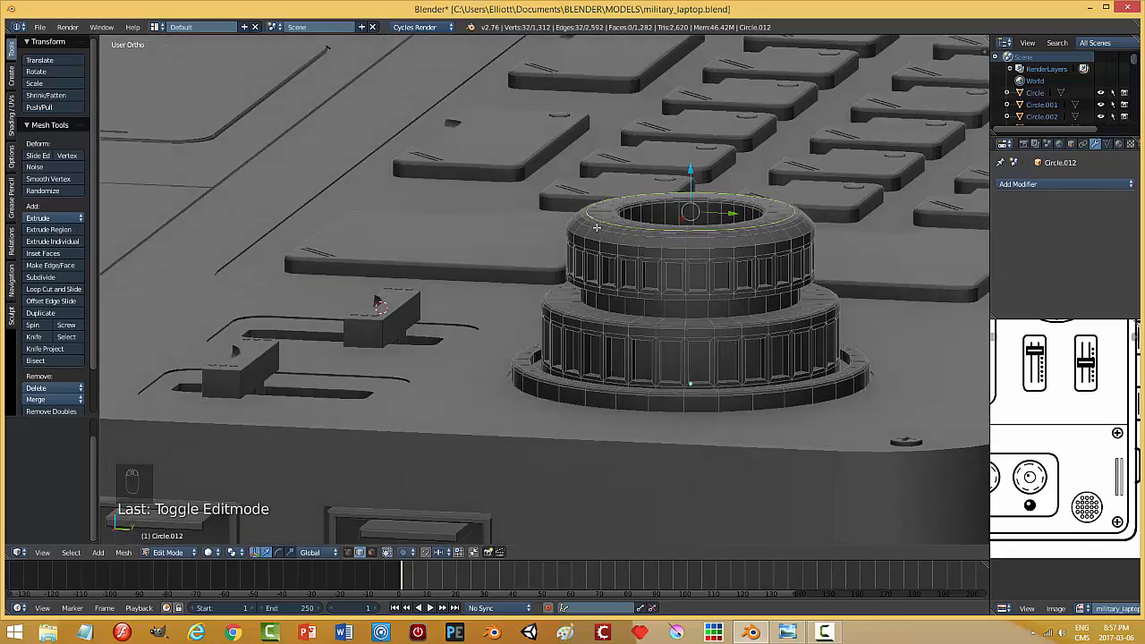
pyautogui.keyDown('alt'); pyautogui.rightClick(597, 228); pyautogui.keyUp('alt')
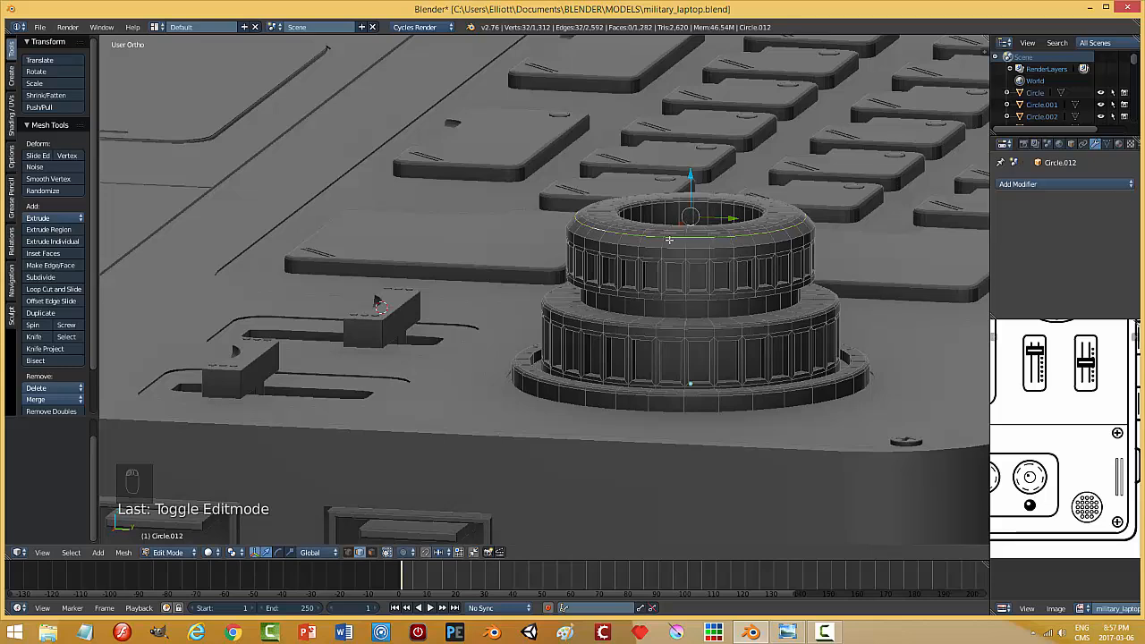
pyautogui.keyDown('alt'); pyautogui.rightClick(619, 229); pyautogui.keyUp('alt')
pyautogui.press('s')
pyautogui.hotkey('shift', 'z')
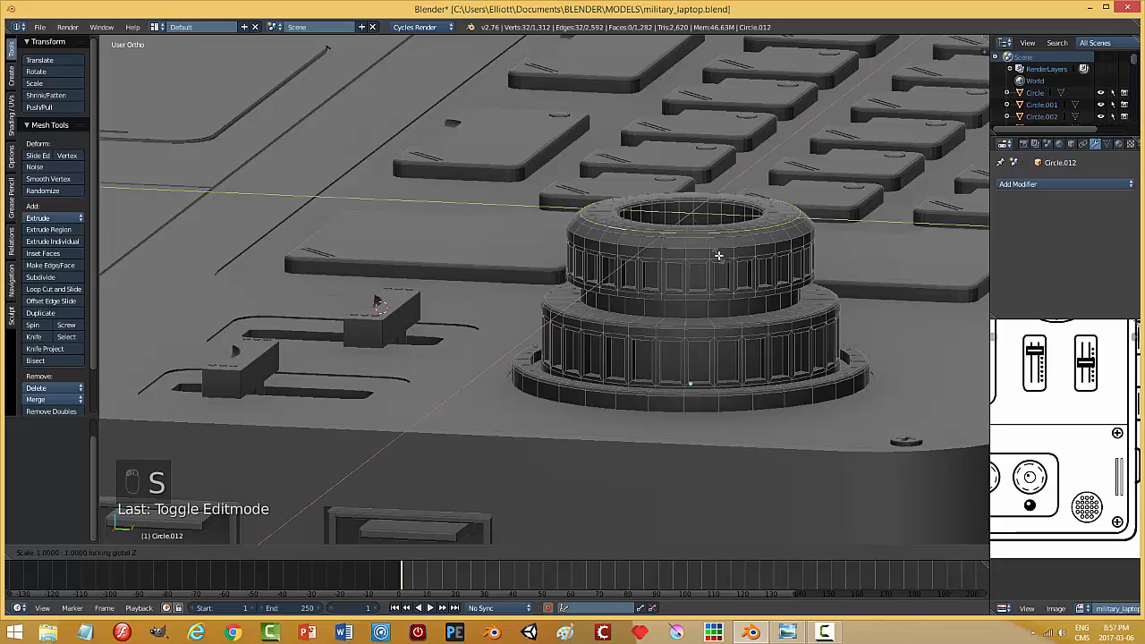
pyautogui.click(719, 257)
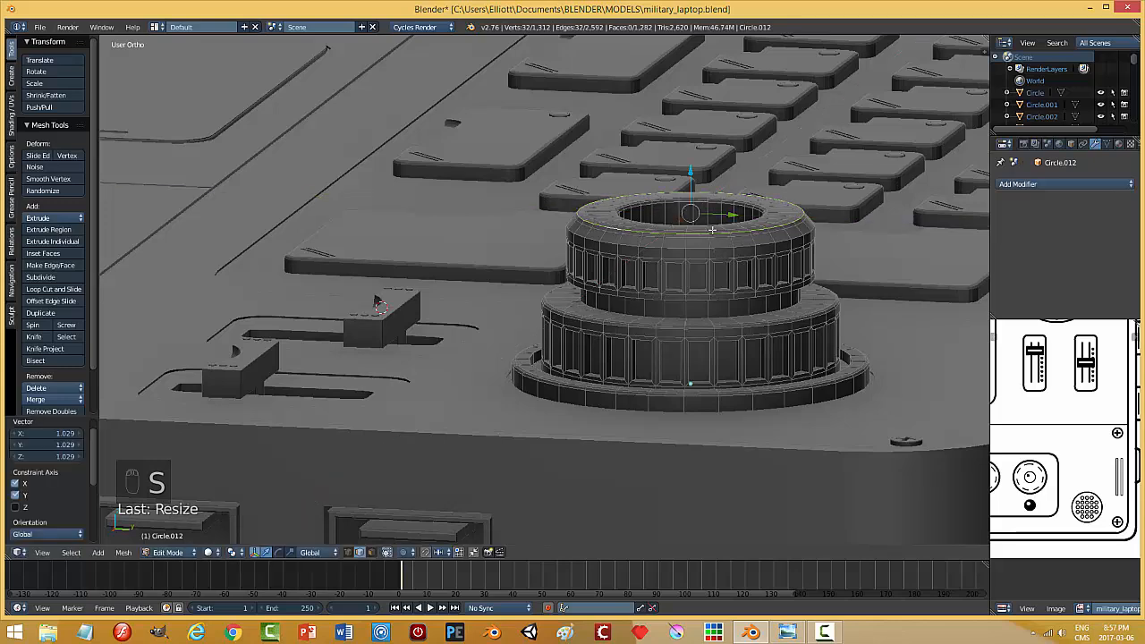
pyautogui.press('a')
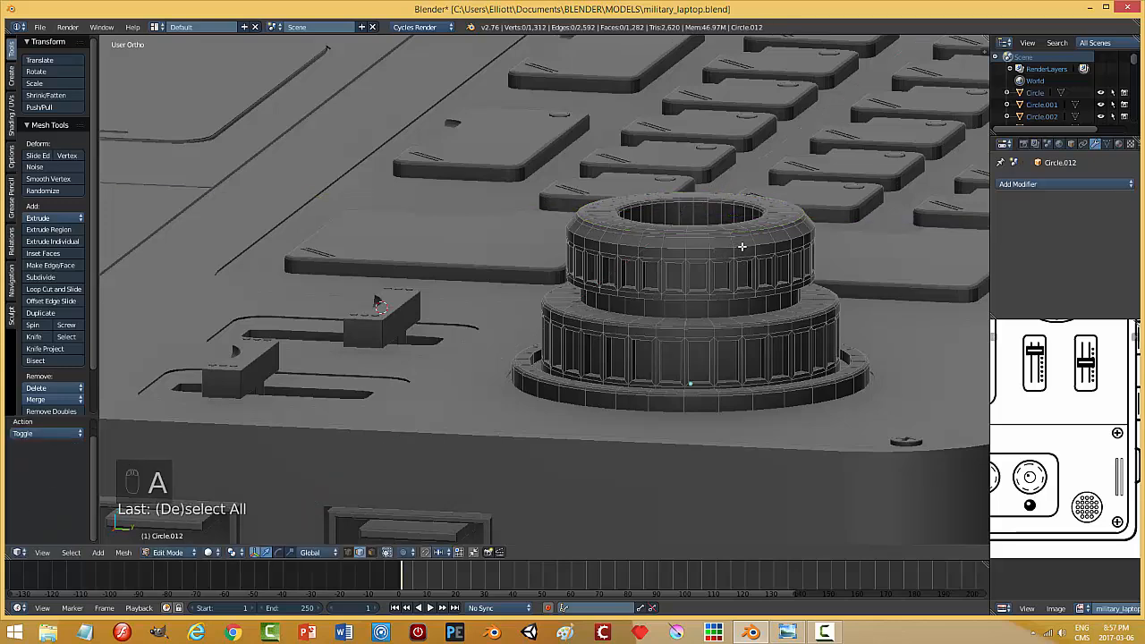
pyautogui.press('Tab')
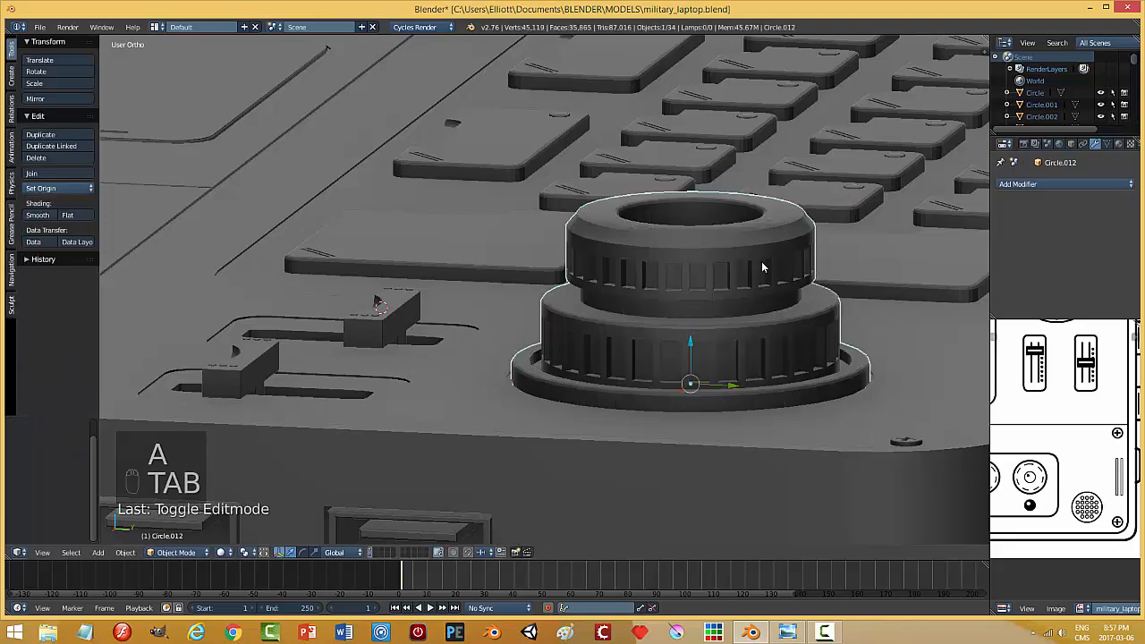
# - Deselect the dial and save the file
pyautogui.moveTo(746, 268); pyautogui.dragTo(778, 280, button='middle')
pyautogui.press('a')
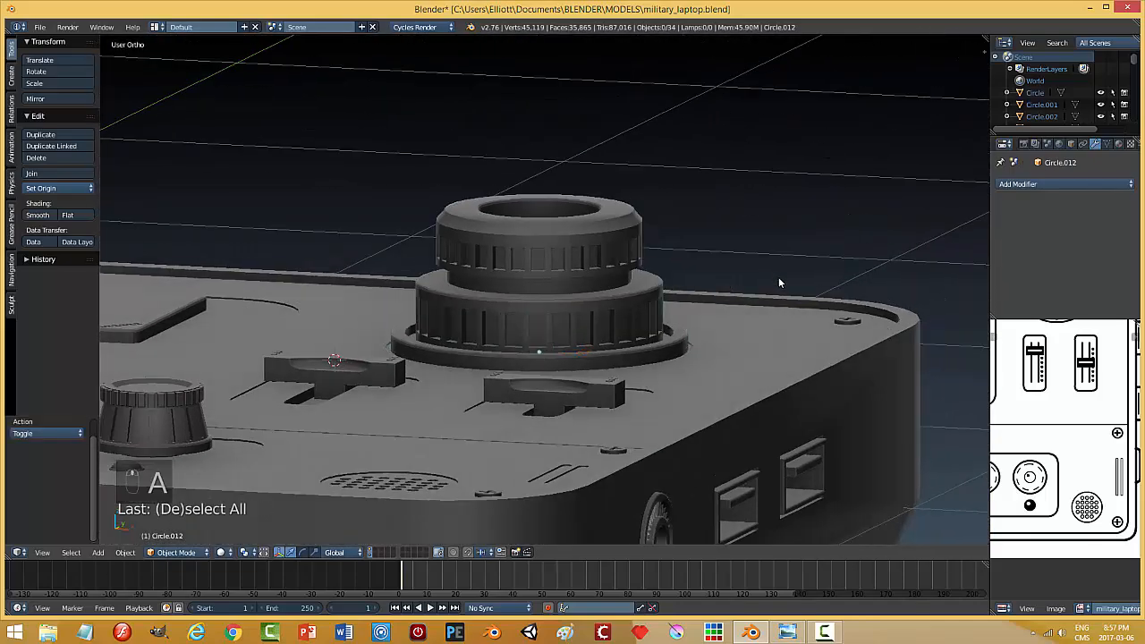
pyautogui.hotkey('ctrl', 's')
pyautogui.click(682, 286)
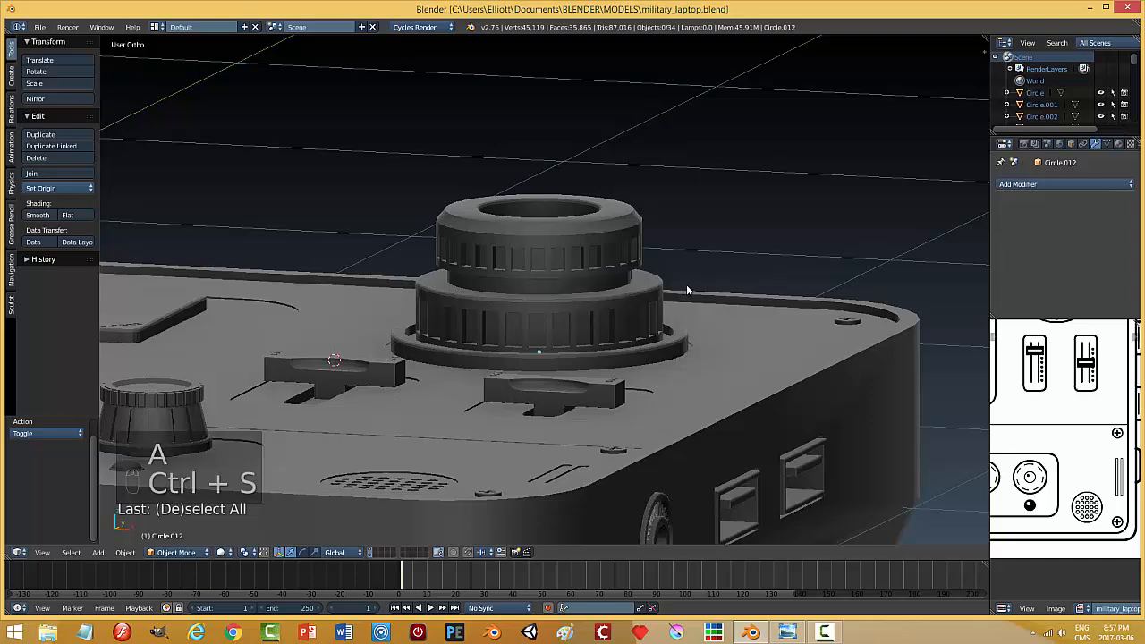
pyautogui.scroll(-4, 662, 289)
pyautogui.moveTo(632, 299); pyautogui.dragTo(550, 320, button='middle')
pyautogui.scroll(3, 481, 317)
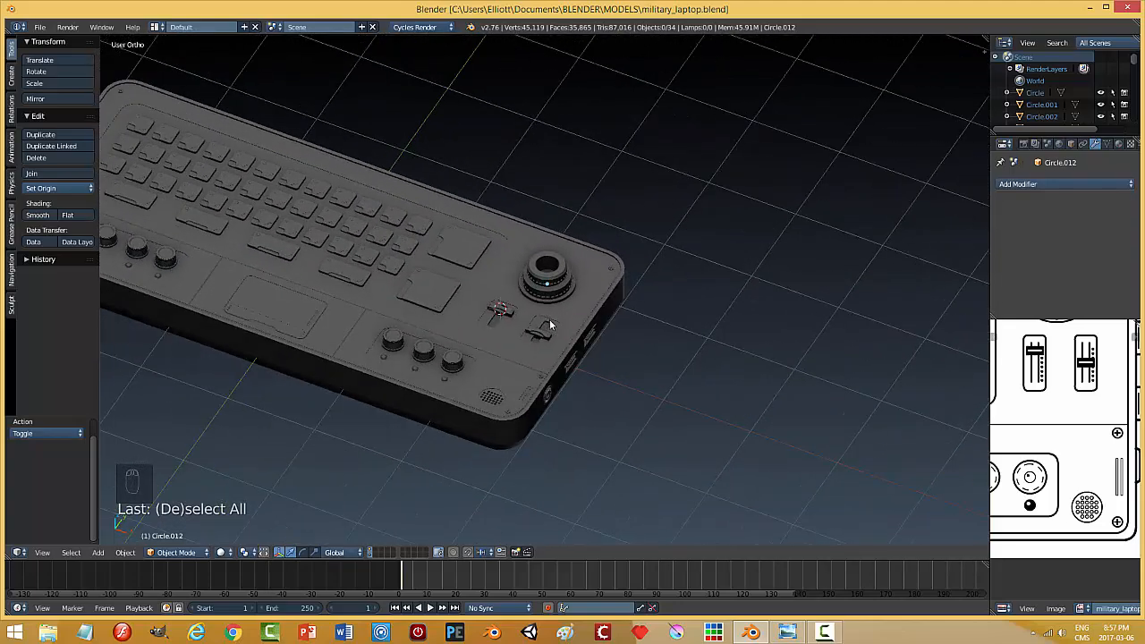
pyautogui.hotkey('ctrl', 's')
pyautogui.click(550, 319)
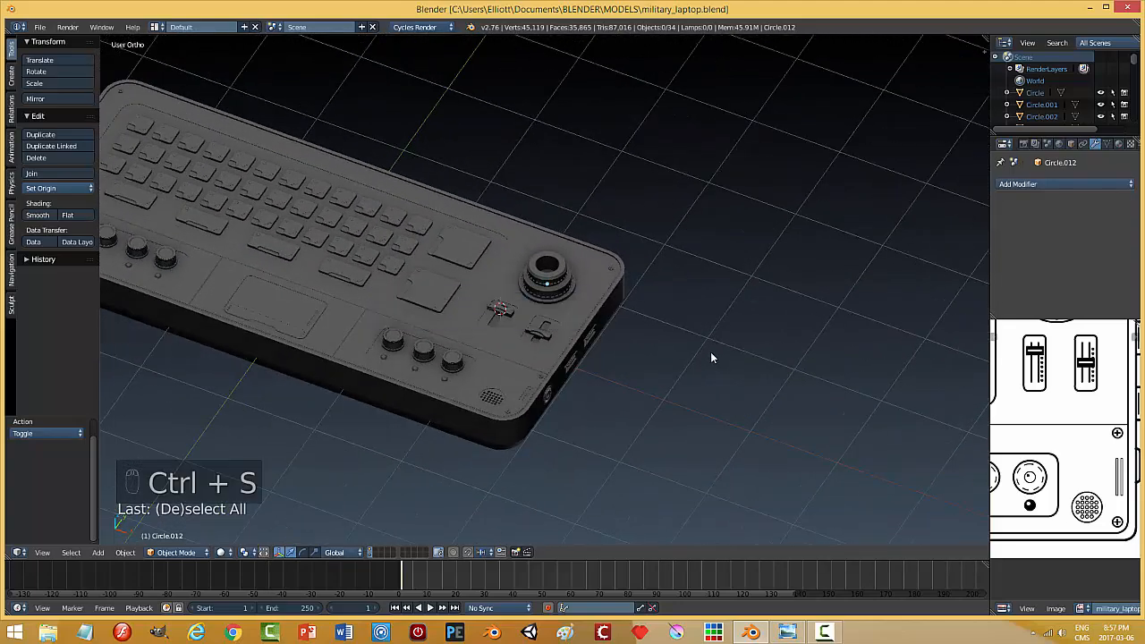
# - Look over the whole laptop from an angle and save the file again
pyautogui.moveTo(683, 355)
pyautogui.mouseDown(button='middle')
pyautogui.moveTo(706, 353)
pyautogui.moveTo(745, 379)
pyautogui.moveTo(691, 397)
pyautogui.moveTo(716, 386)
pyautogui.moveTo(636, 330)
pyautogui.moveTo(675, 343)
pyautogui.mouseUp(button='middle')
pyautogui.scroll(-1, 742, 374)
pyautogui.scroll(2, 668, 400)
pyautogui.scroll(-2, 635, 328)
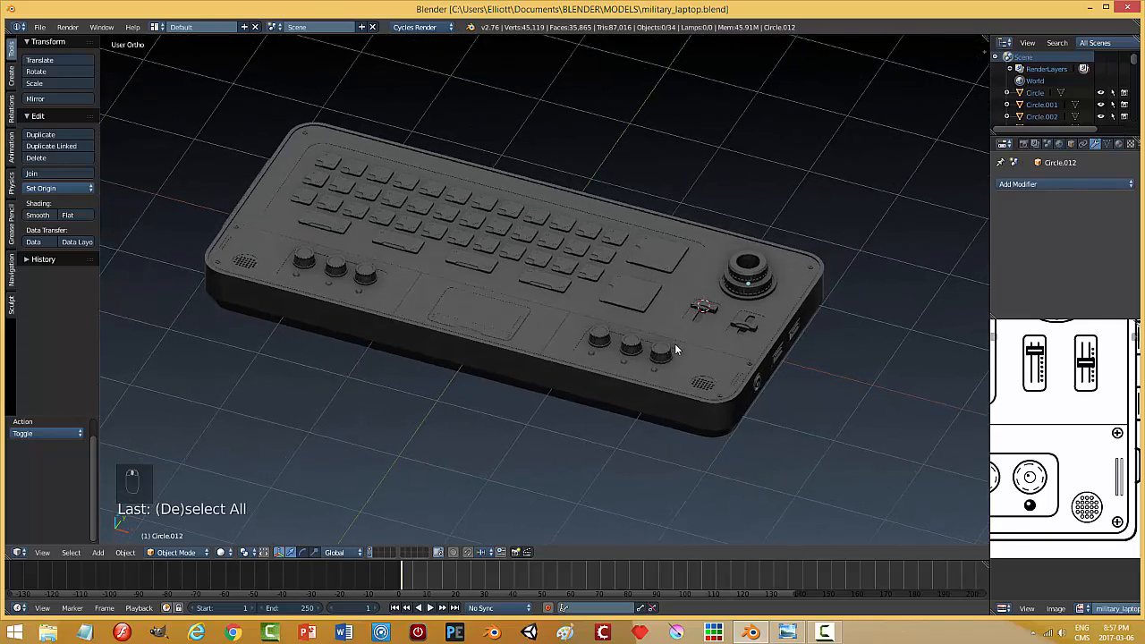
pyautogui.hotkey('ctrl', 's')
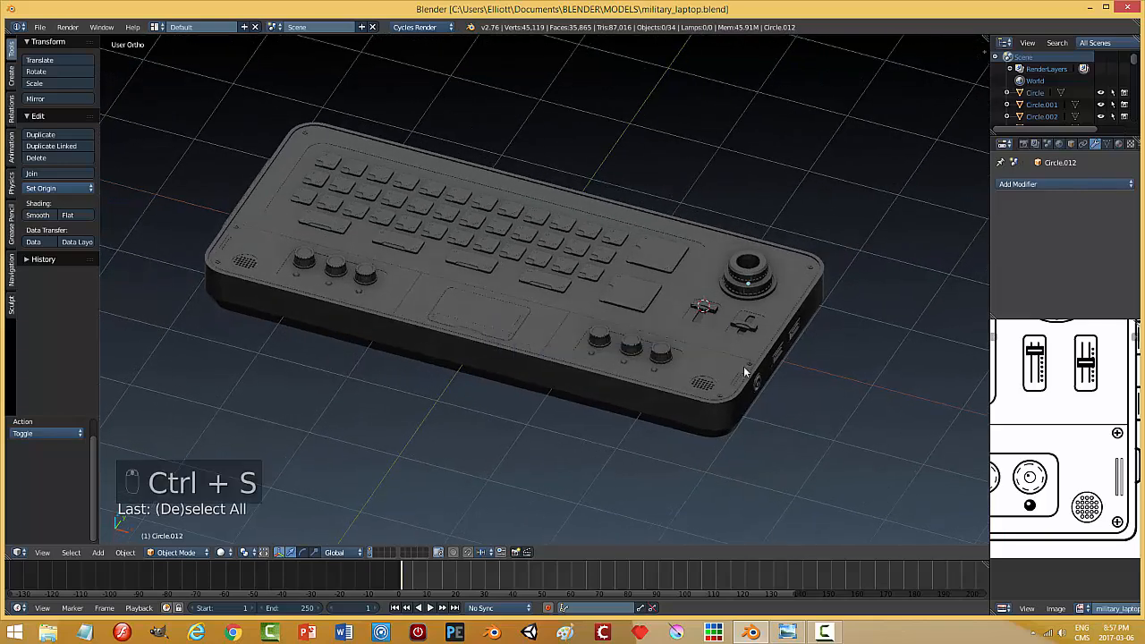
pyautogui.click(827, 633)
pyautogui.click(1090, 574)
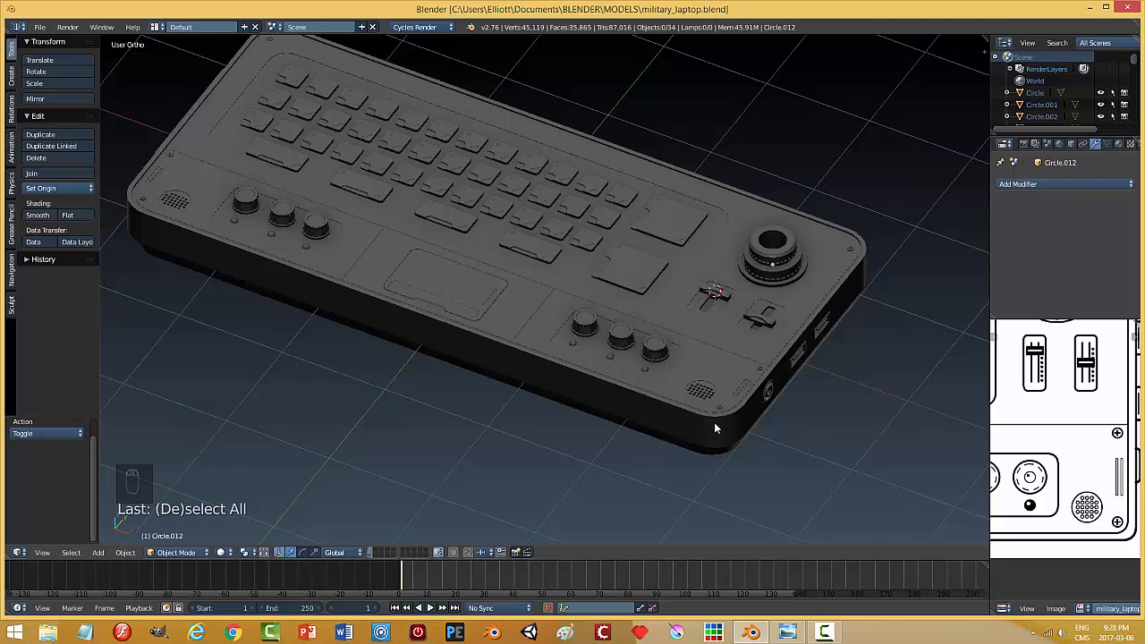
# - Duplicate the corner screw nearest the dial and move the copy about -0.866 along Y and -0.521 along X
pyautogui.moveTo(739, 376); pyautogui.dragTo(792, 407, button='middle')
pyautogui.scroll(2, 792, 403)
pyautogui.keyDown('shift'); pyautogui.moveTo(931, 384); pyautogui.dragTo(748, 394, button='middle'); pyautogui.keyUp('shift')
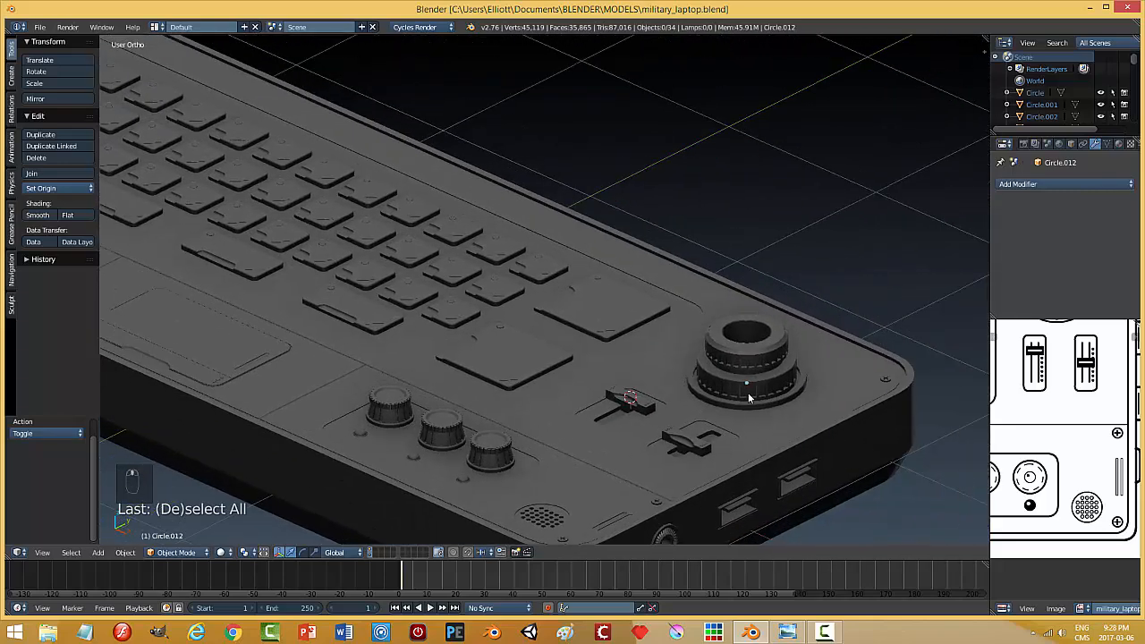
pyautogui.rightClick(886, 383)
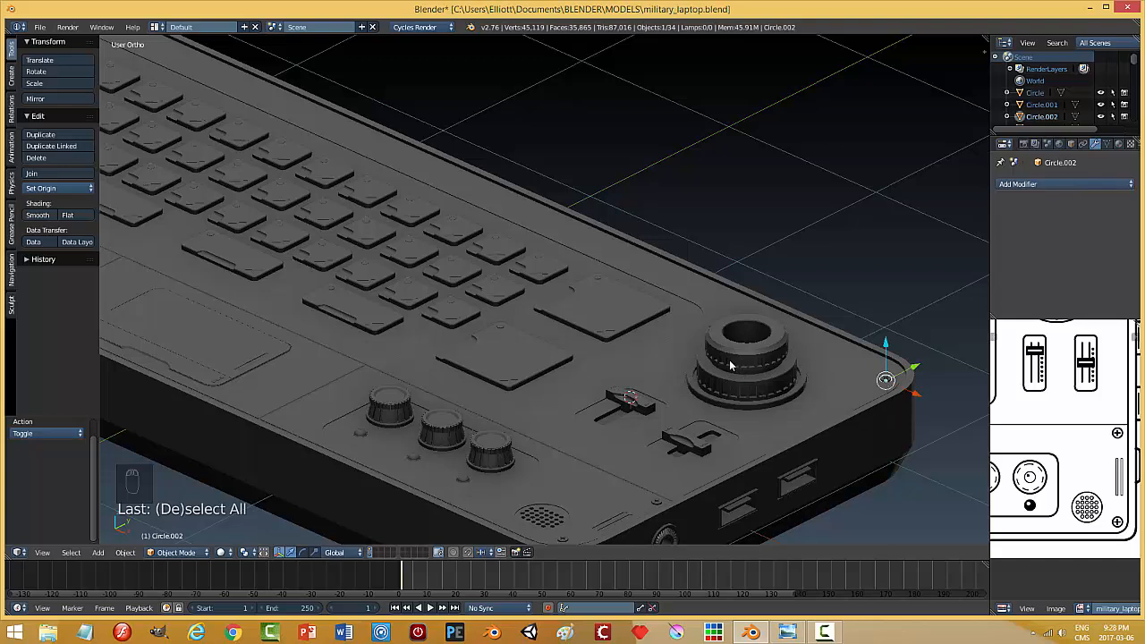
pyautogui.hotkey('shift', 'd')
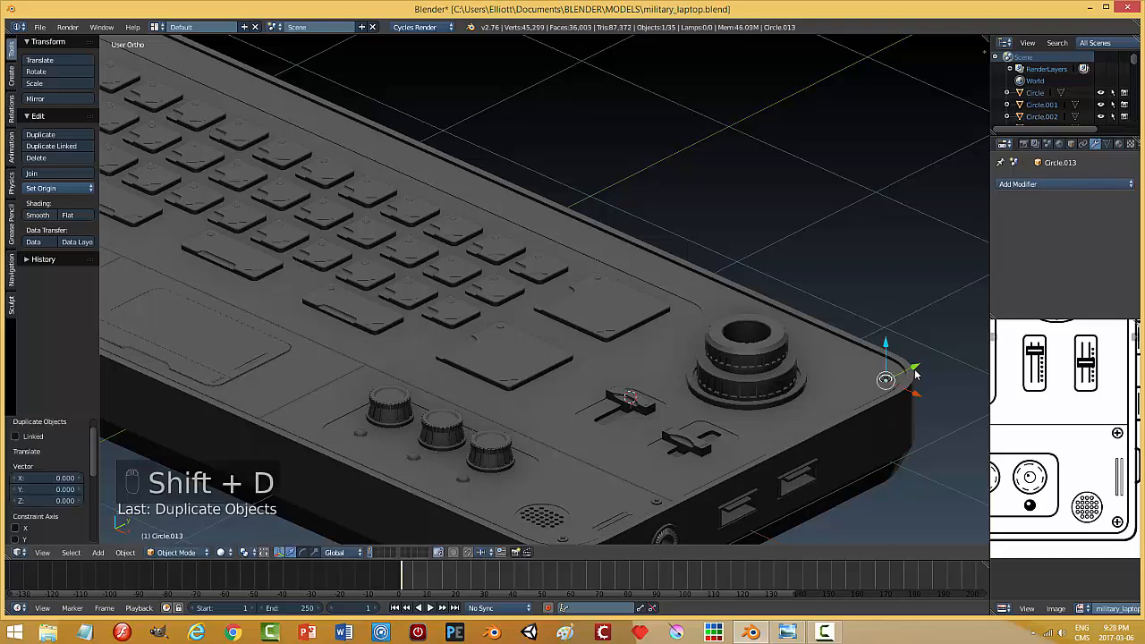
pyautogui.click(774, 387)
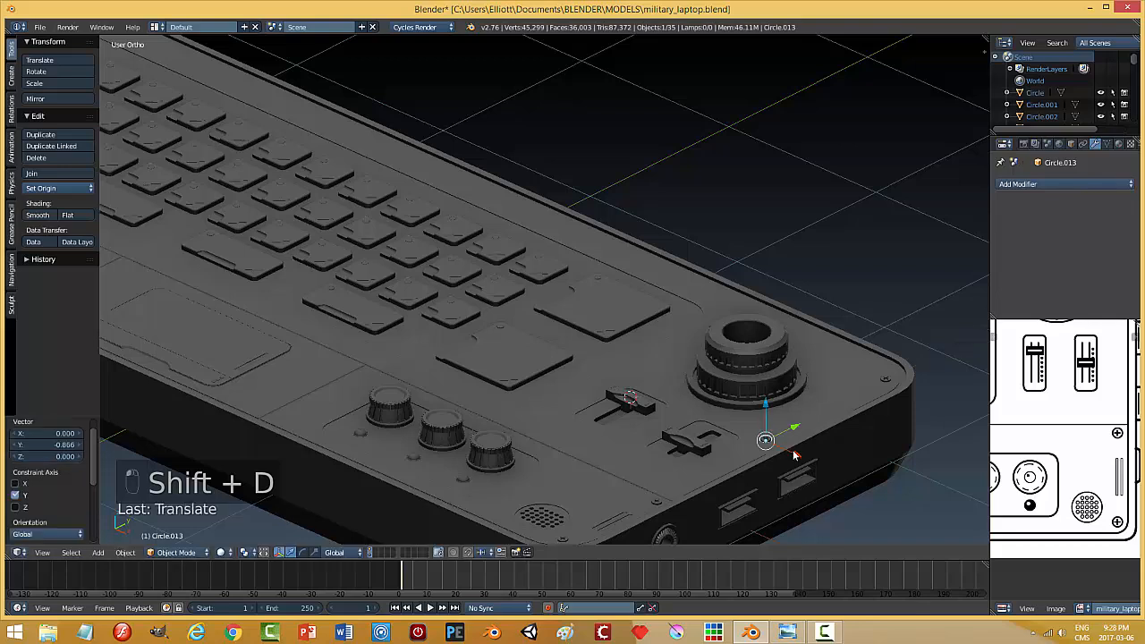
pyautogui.click(724, 405)
# - Move the copied screw about 0.124 along Y onto the dial's base rim and raise it about 0.033 along Z
pyautogui.press('KP_7')
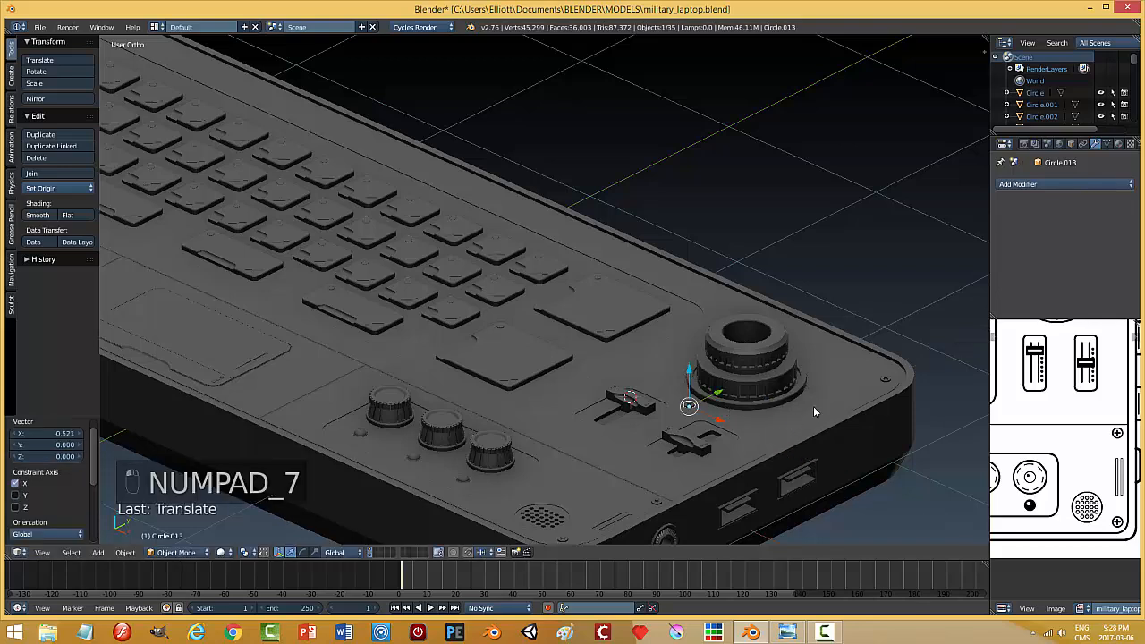
pyautogui.press('g')
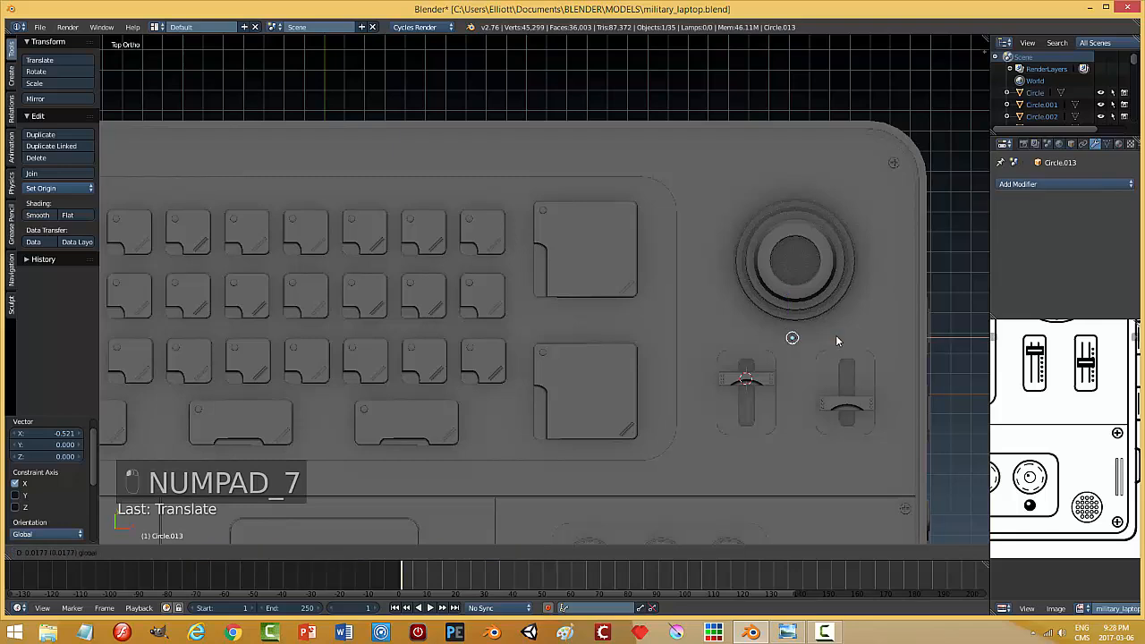
pyautogui.click(802, 275)
pyautogui.press('KP_1')
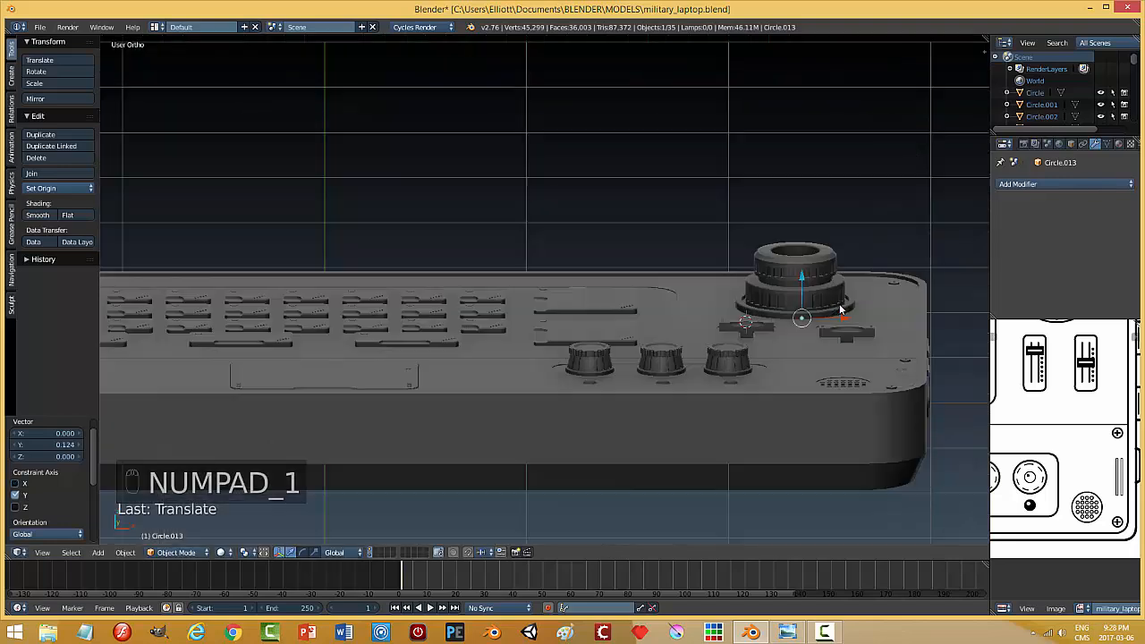
pyautogui.scroll(2, 827, 321)
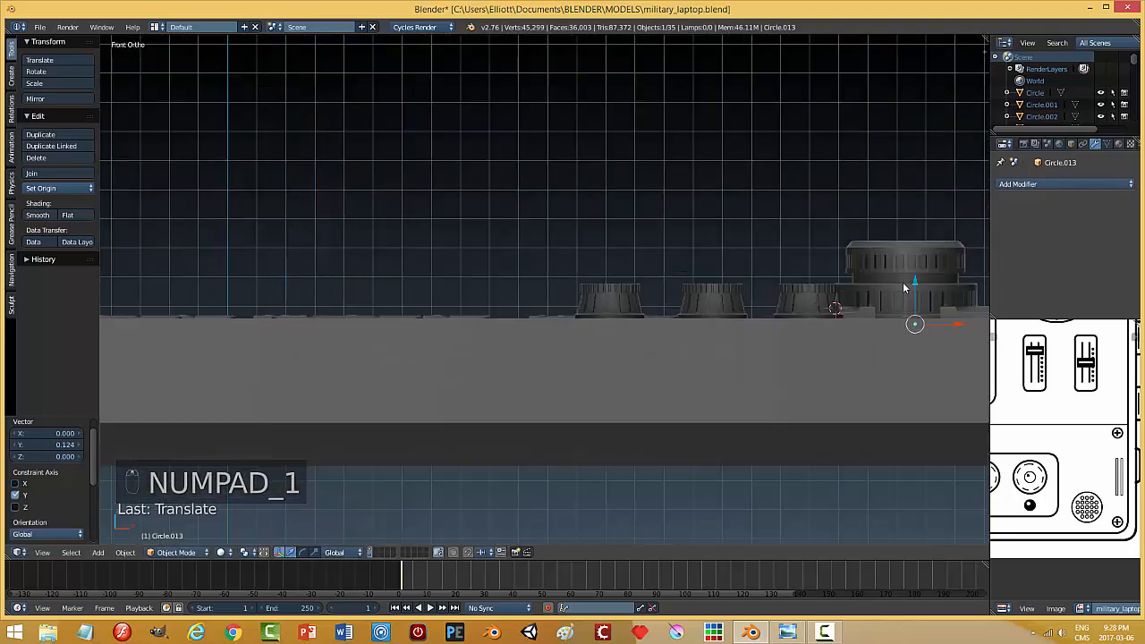
pyautogui.moveTo(915, 279); pyautogui.dragTo(916, 270)
# - Scale the copied screw by about 0.525 and shift it about -0.019 along Y onto the rim's flat surface
pyautogui.moveTo(875, 289); pyautogui.dragTo(775, 372, button='middle')
pyautogui.scroll(3, 775, 373)
pyautogui.press('KP_Decimal')
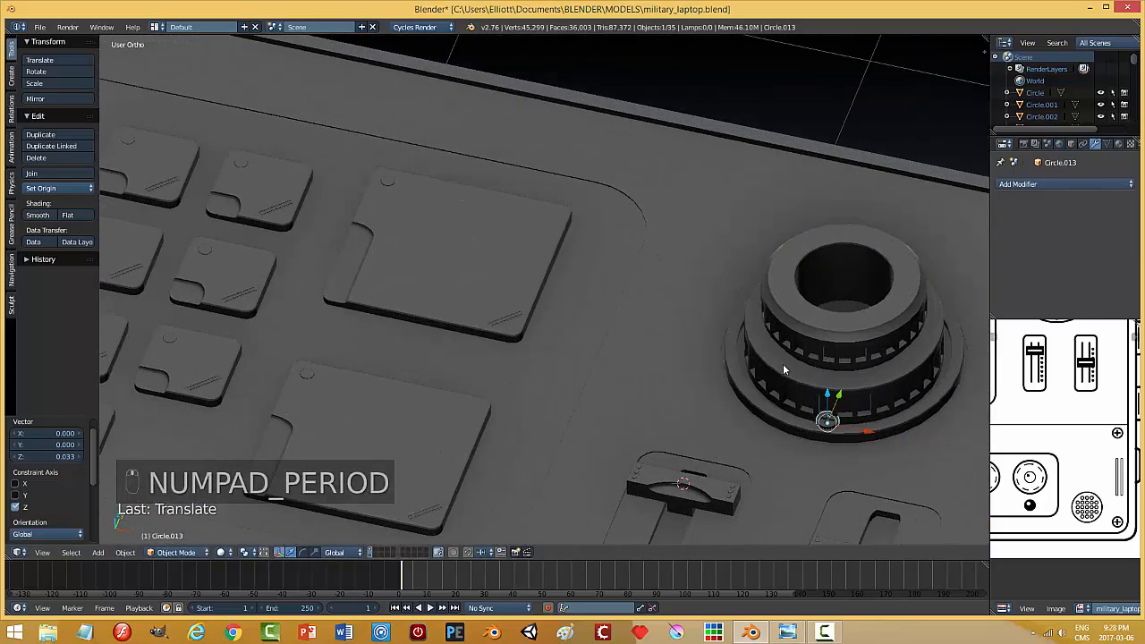
pyautogui.scroll(-4, 752, 361)
pyautogui.moveTo(667, 338); pyautogui.dragTo(681, 333, button='middle')
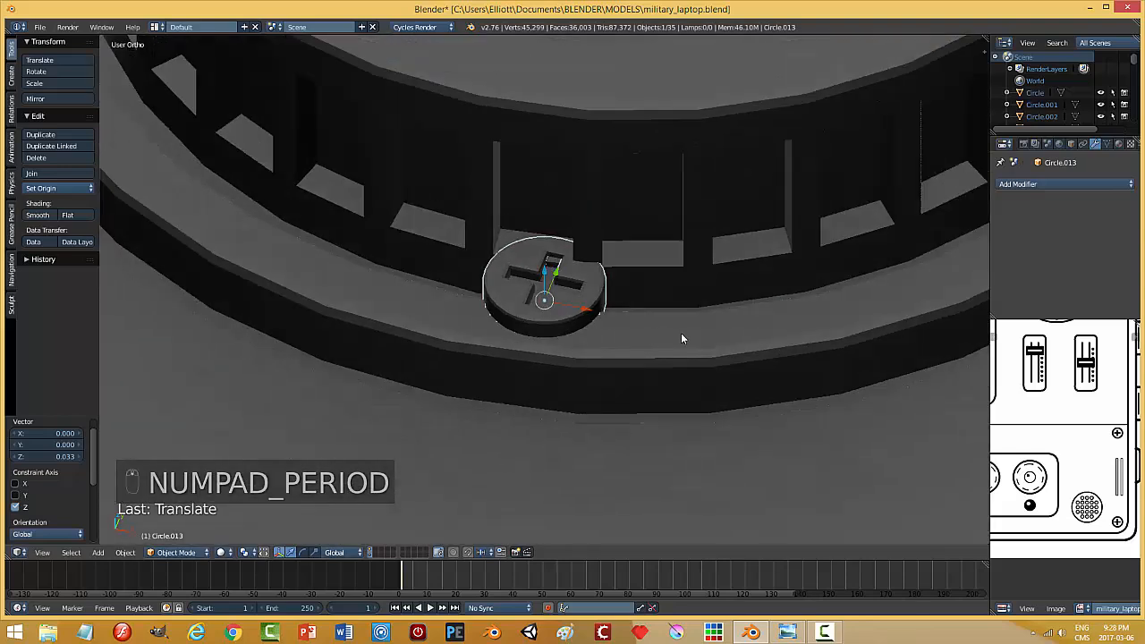
pyautogui.press('s')
pyautogui.click(630, 331)
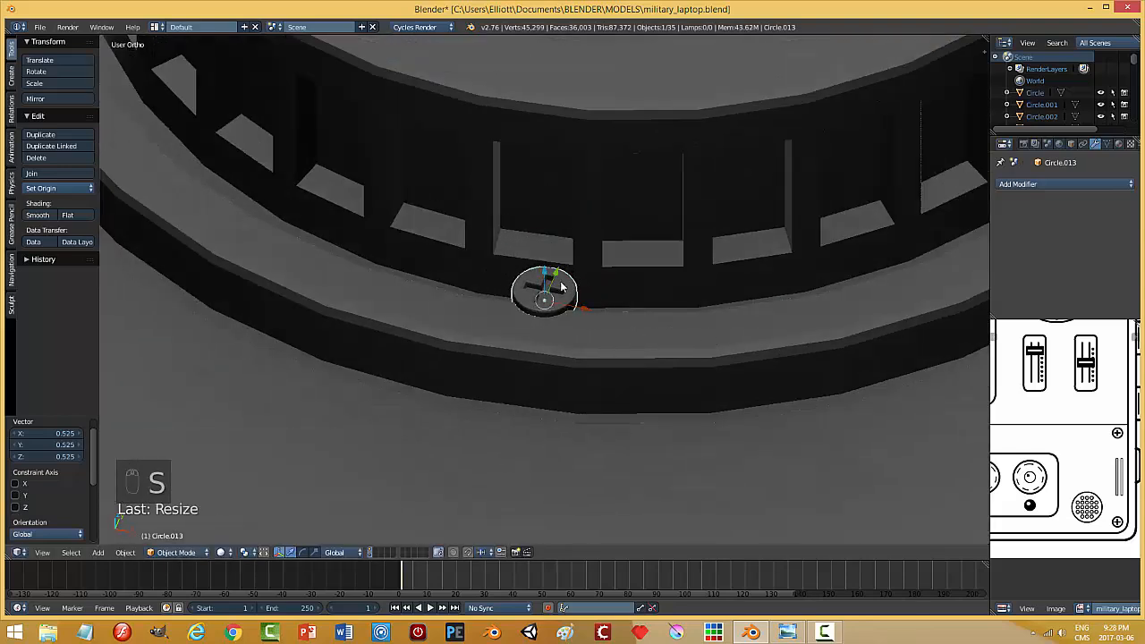
pyautogui.moveTo(550, 284); pyautogui.dragTo(538, 305)
# - Scale the screw by about 0.703 and shift it about 0.003 along Y on the rim
pyautogui.moveTo(625, 343); pyautogui.dragTo(520, 326, button='middle')
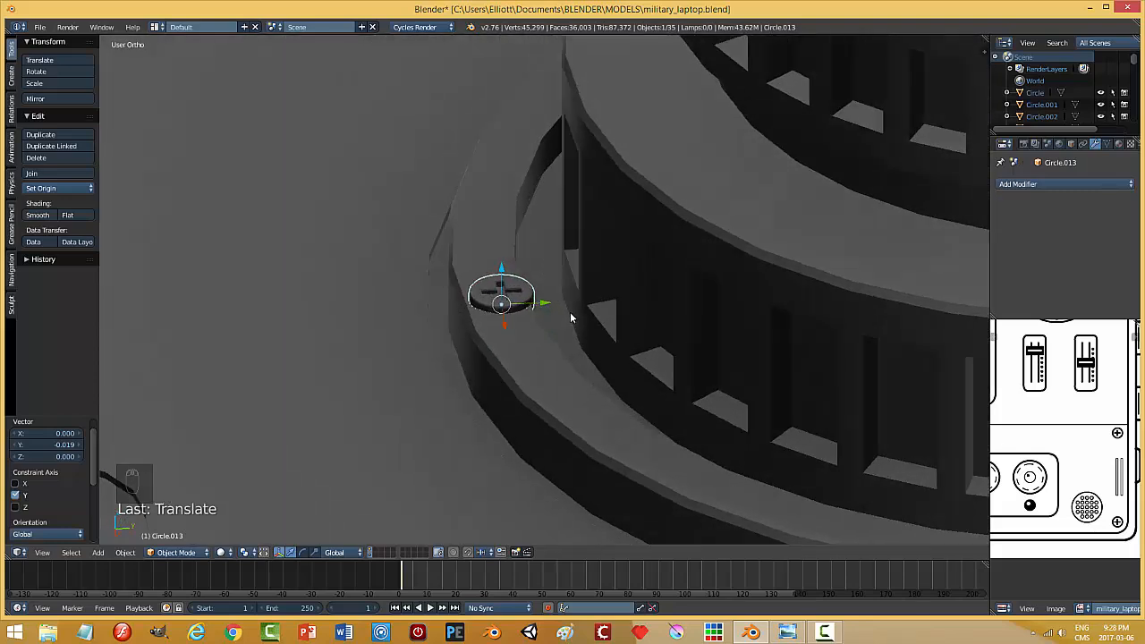
pyautogui.press('s')
pyautogui.click(537, 306)
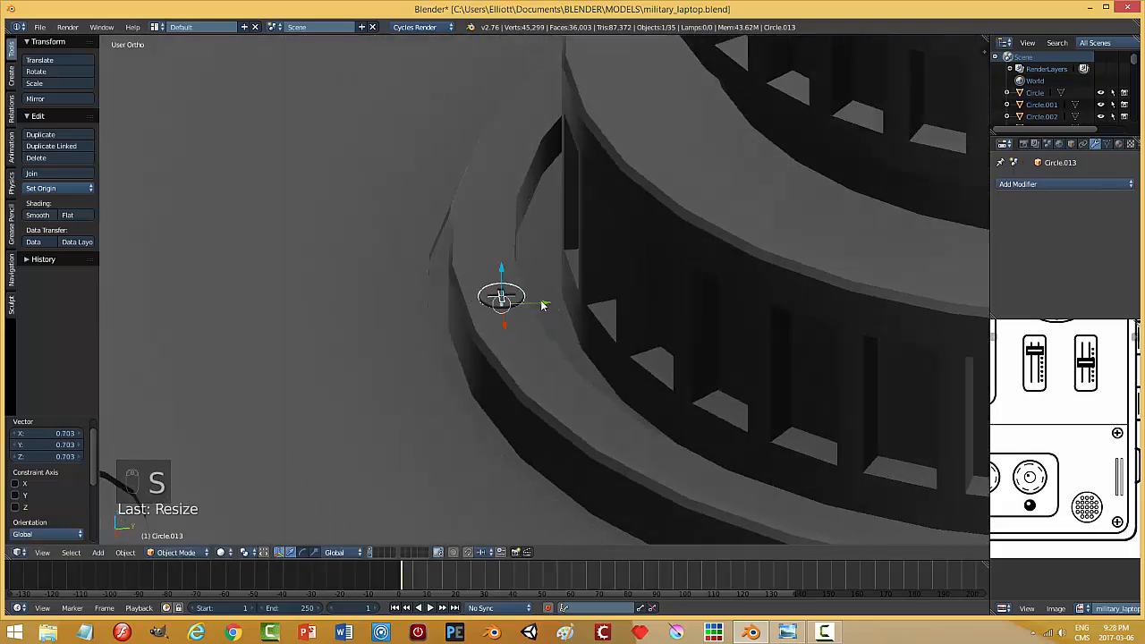
pyautogui.moveTo(542, 305)
pyautogui.mouseDown()
pyautogui.moveTo(499, 273)
pyautogui.moveTo(538, 300)
pyautogui.moveTo(545, 285)
pyautogui.mouseUp()
# - Scale the small screw on the dial's base rim by about 0.730 in top view and deselect it
pyautogui.press('KP_7')
pyautogui.press('s')
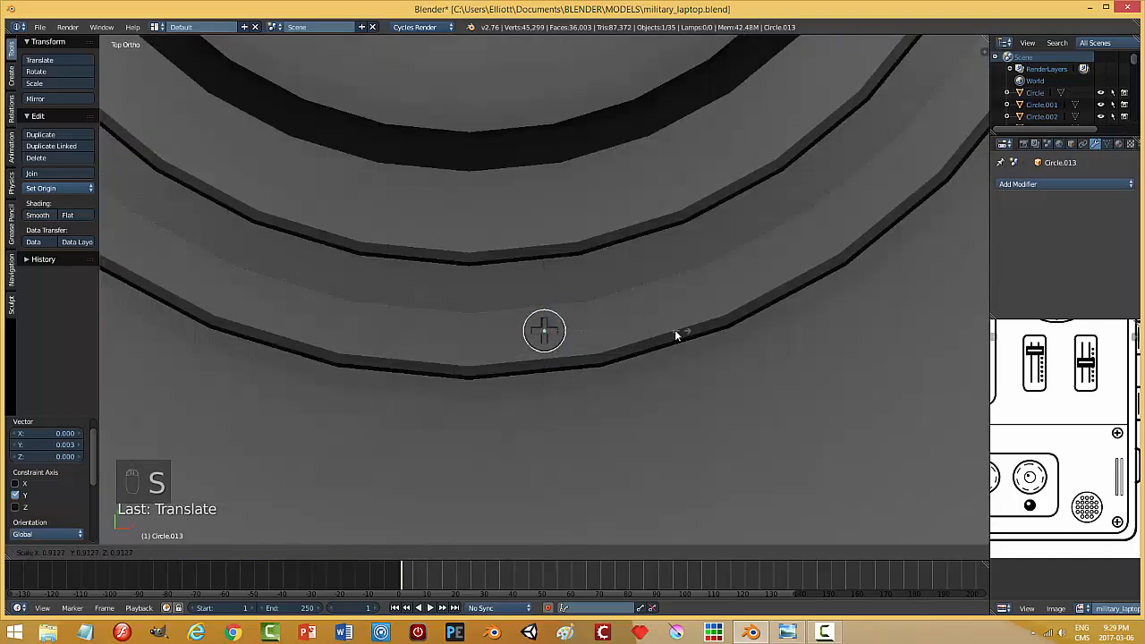
pyautogui.click(655, 334)
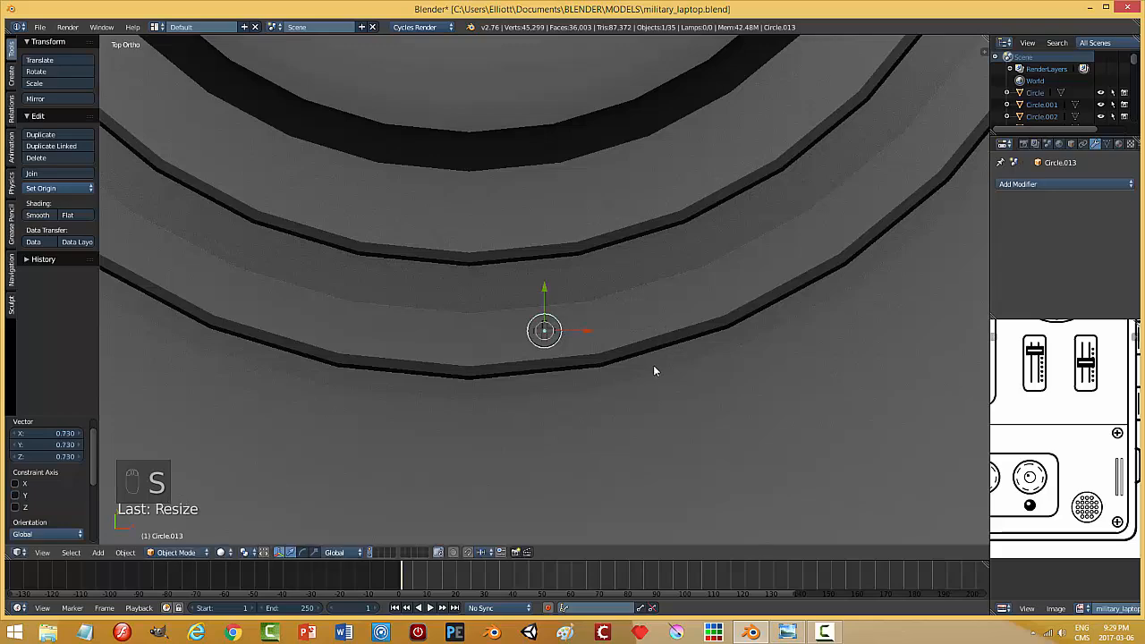
pyautogui.press('a')
# - Inspect the small screw on the dial's base rim from several distances and delete it
pyautogui.moveTo(656, 367); pyautogui.dragTo(630, 306, button='middle')
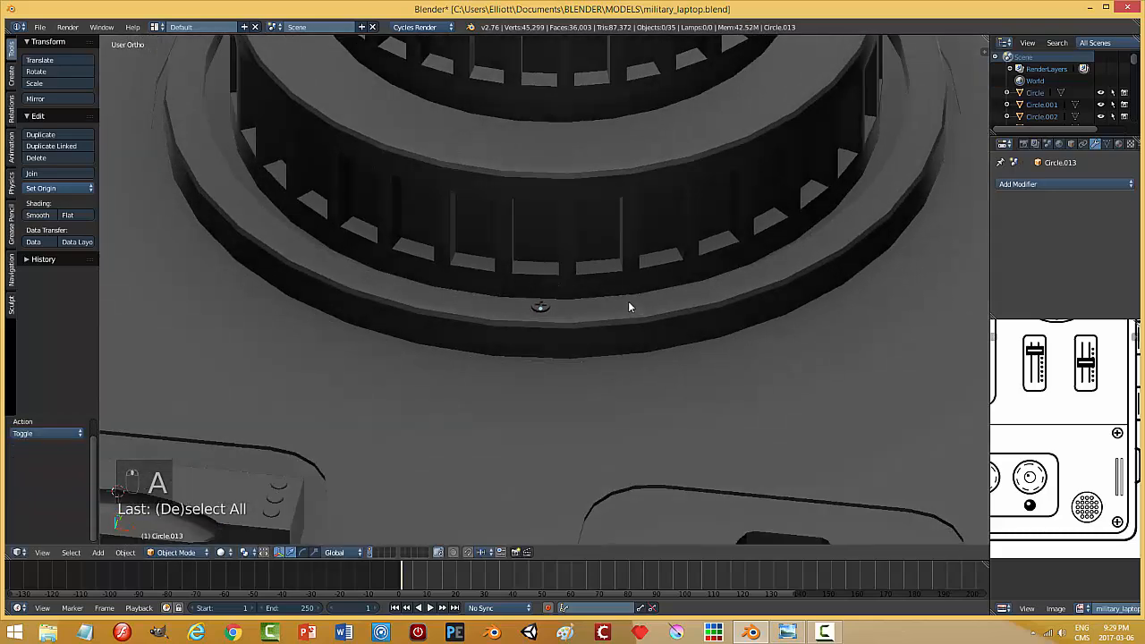
pyautogui.scroll(-6, 628, 305)
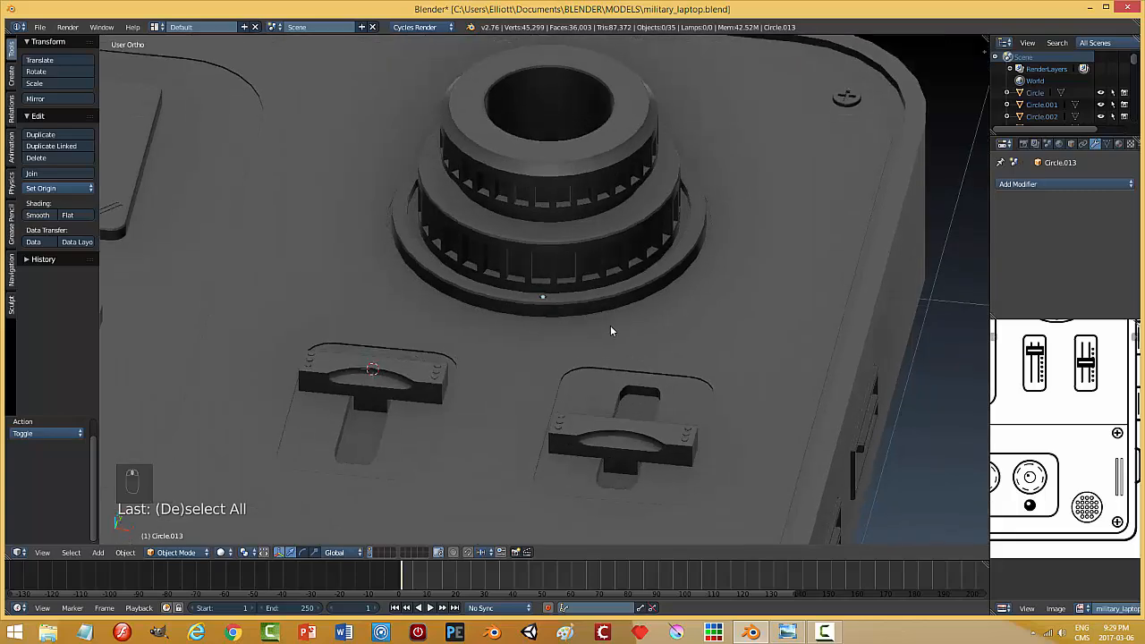
pyautogui.scroll(3, 694, 338)
pyautogui.scroll(3, 631, 343)
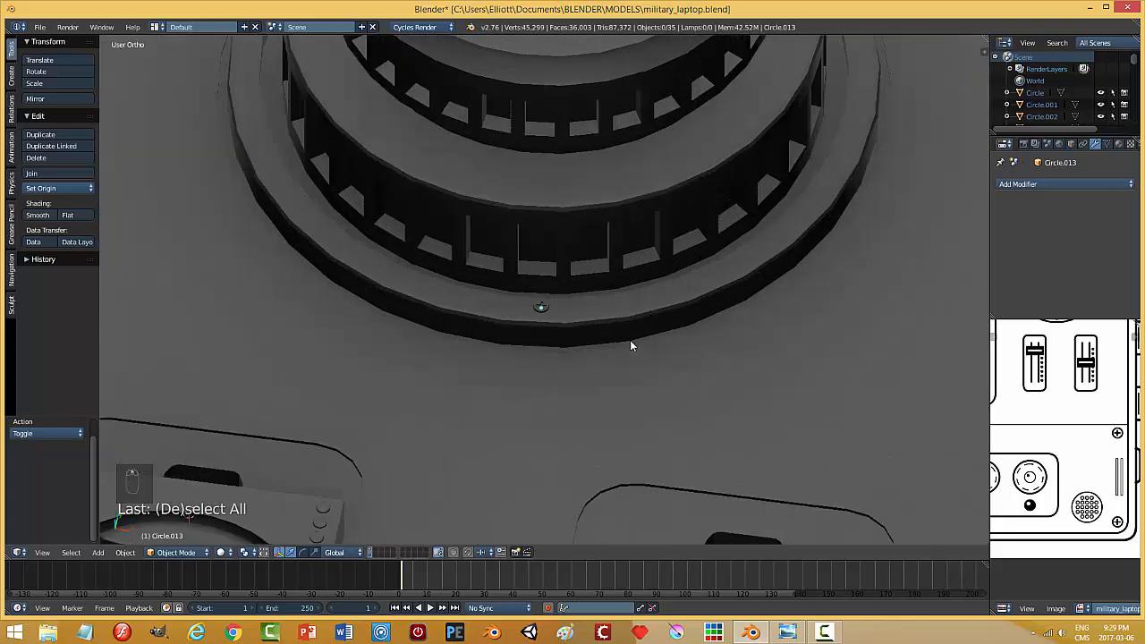
pyautogui.scroll(-4, 630, 345)
pyautogui.moveTo(624, 334); pyautogui.dragTo(563, 313, button='middle')
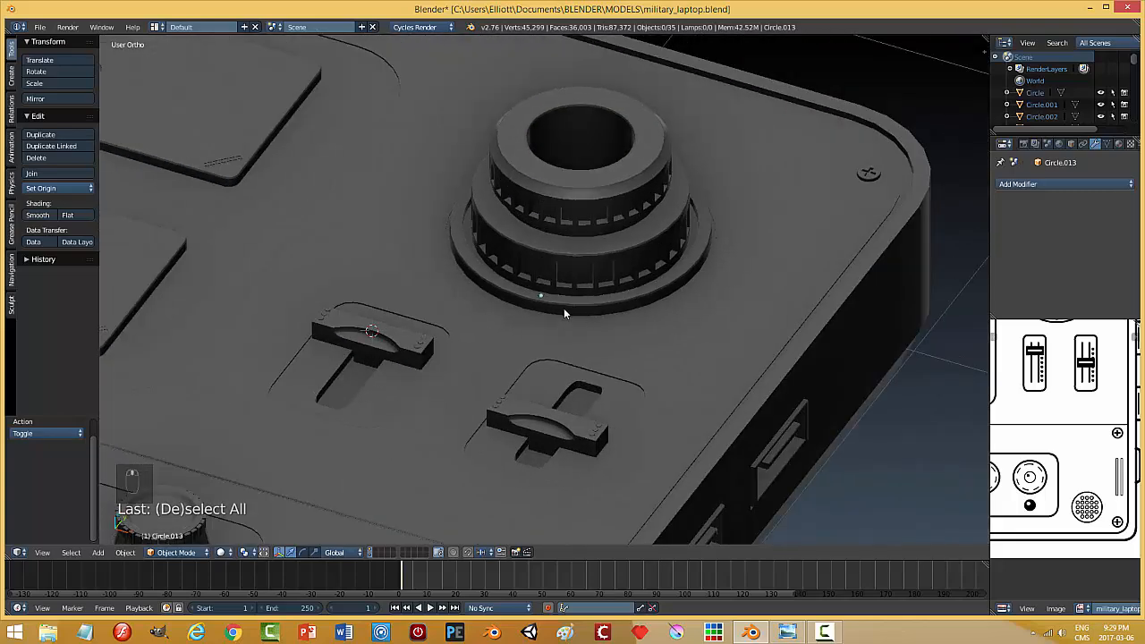
pyautogui.press('x')
pyautogui.click(582, 306)
pyautogui.scroll(-4, 599, 313)
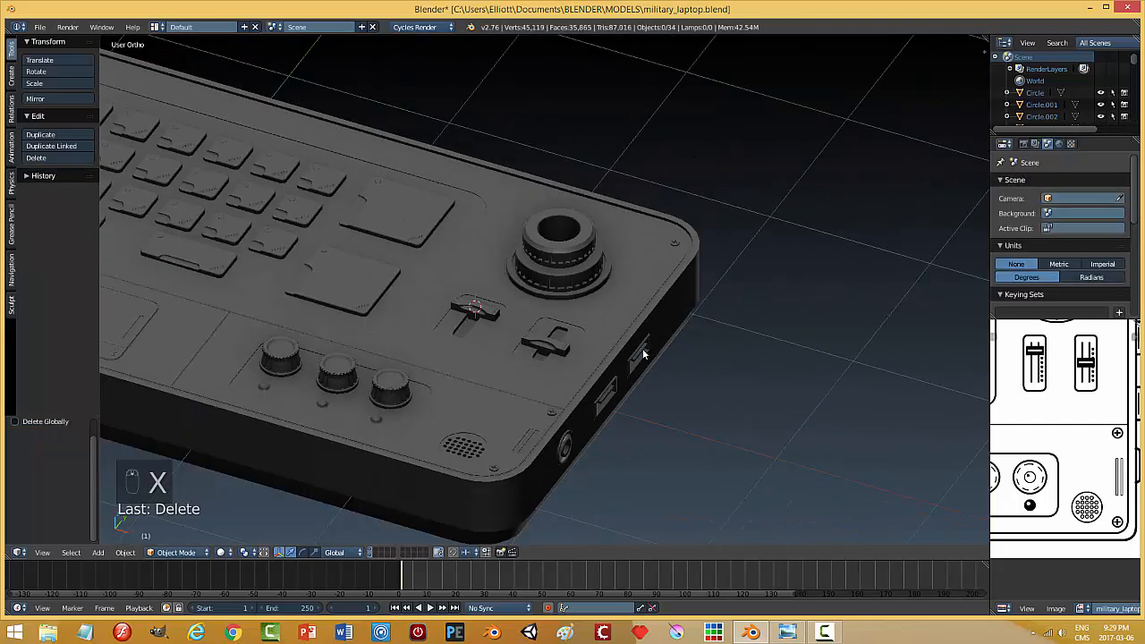
# - Consult the concept drawing in Windows Photo Viewer, return to Blender and snap the 3D cursor to the front trackpad panel
pyautogui.moveTo(600, 314); pyautogui.dragTo(802, 356, button='middle')
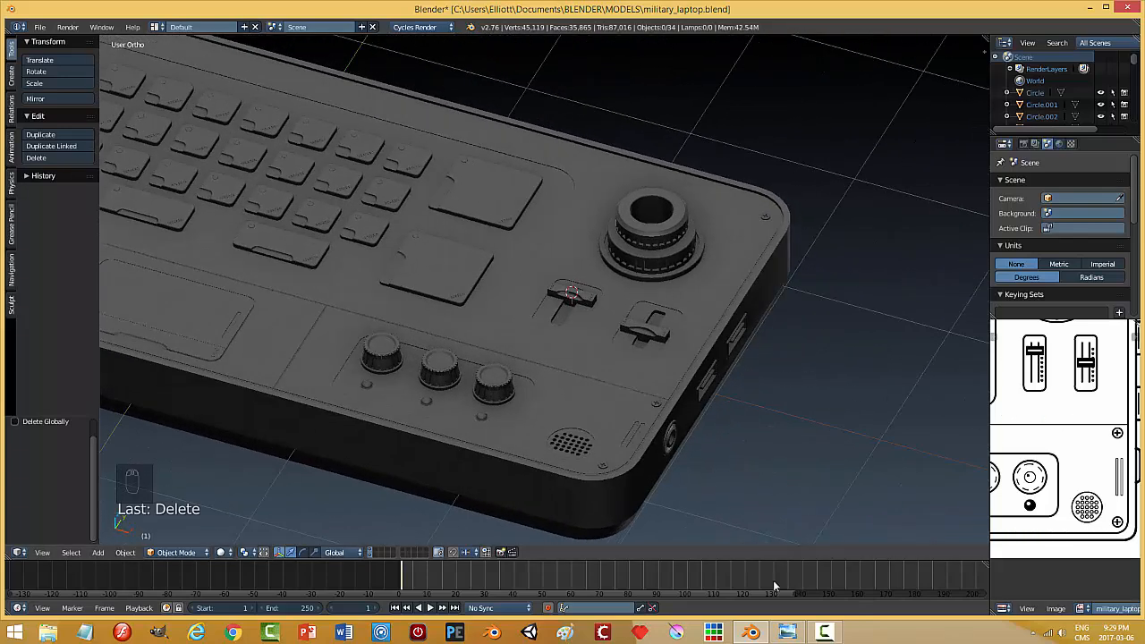
pyautogui.click(788, 633)
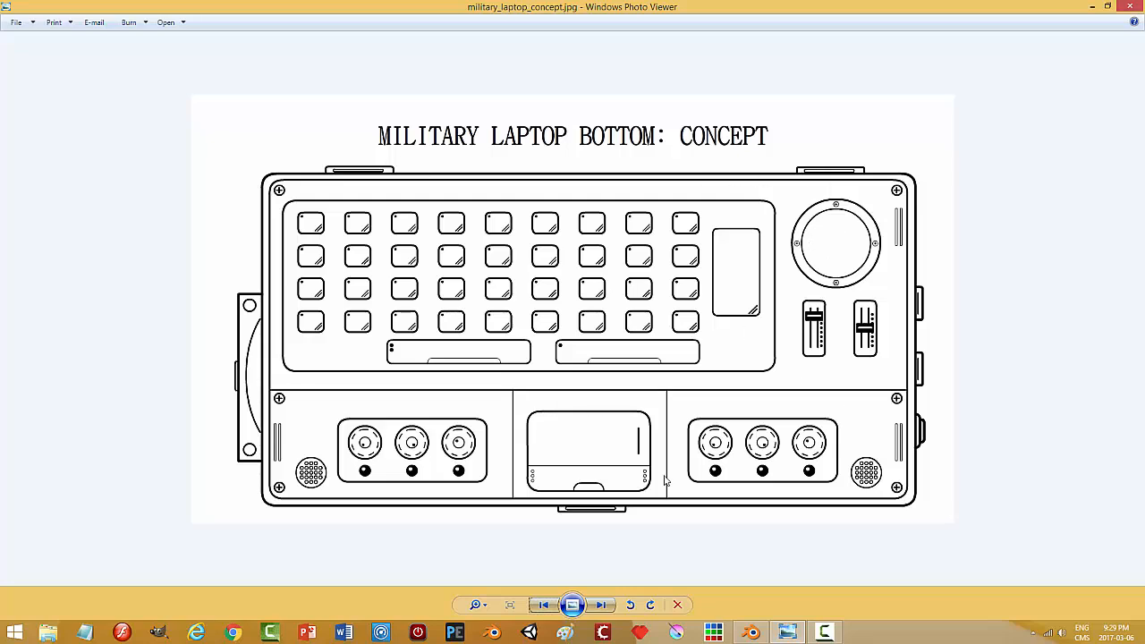
pyautogui.click(755, 633)
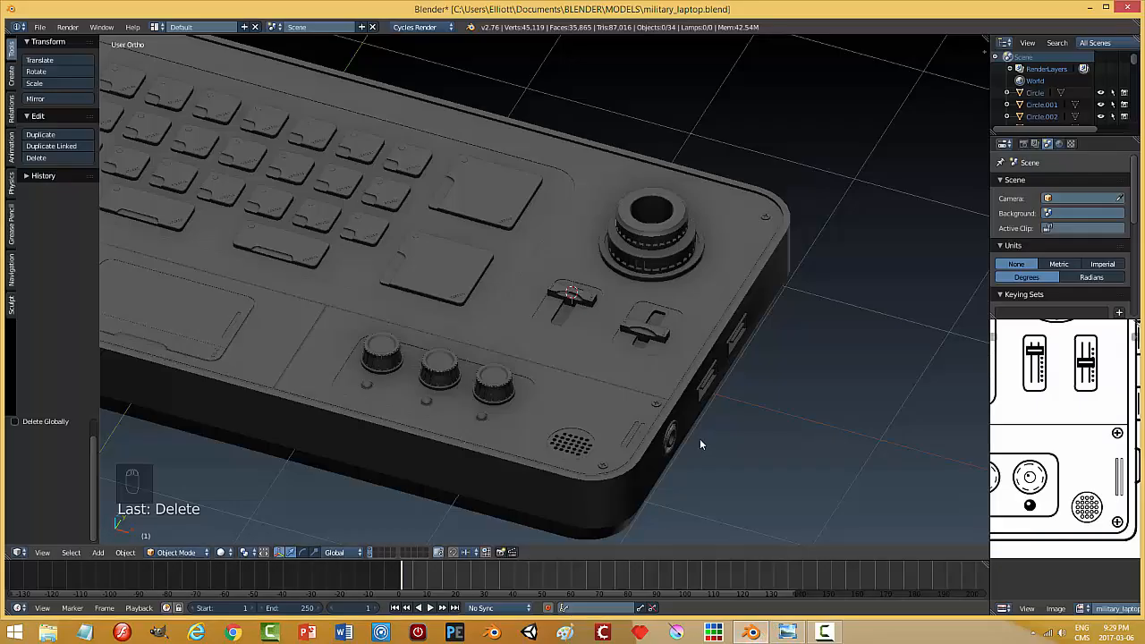
pyautogui.moveTo(525, 407); pyautogui.dragTo(678, 384, button='middle')
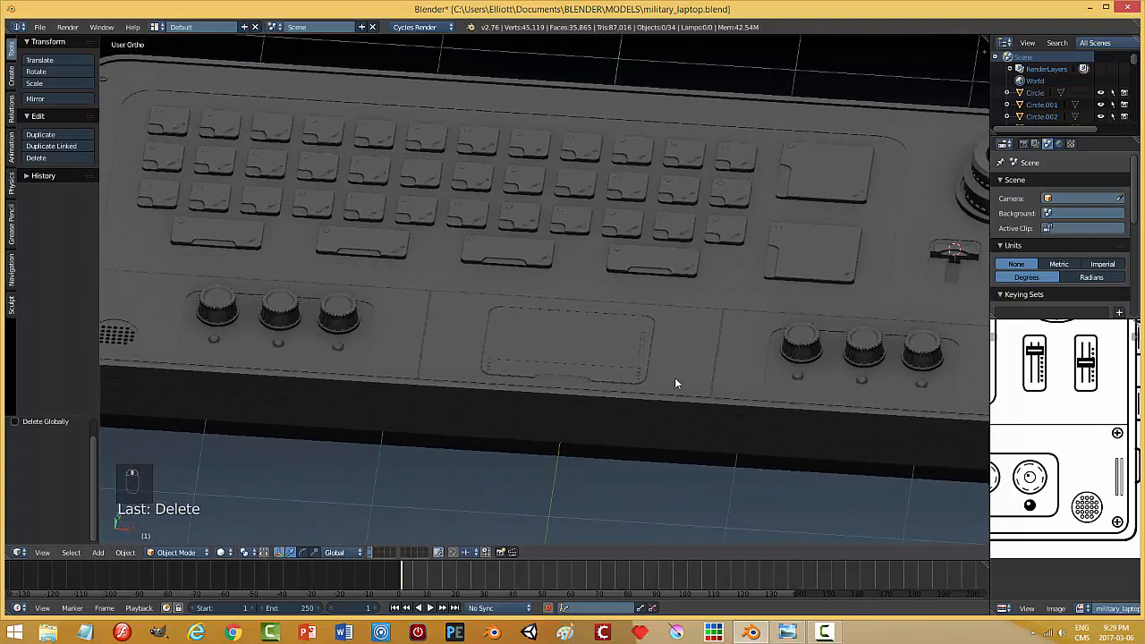
pyautogui.rightClick(592, 349)
pyautogui.scroll(-4, 643, 388)
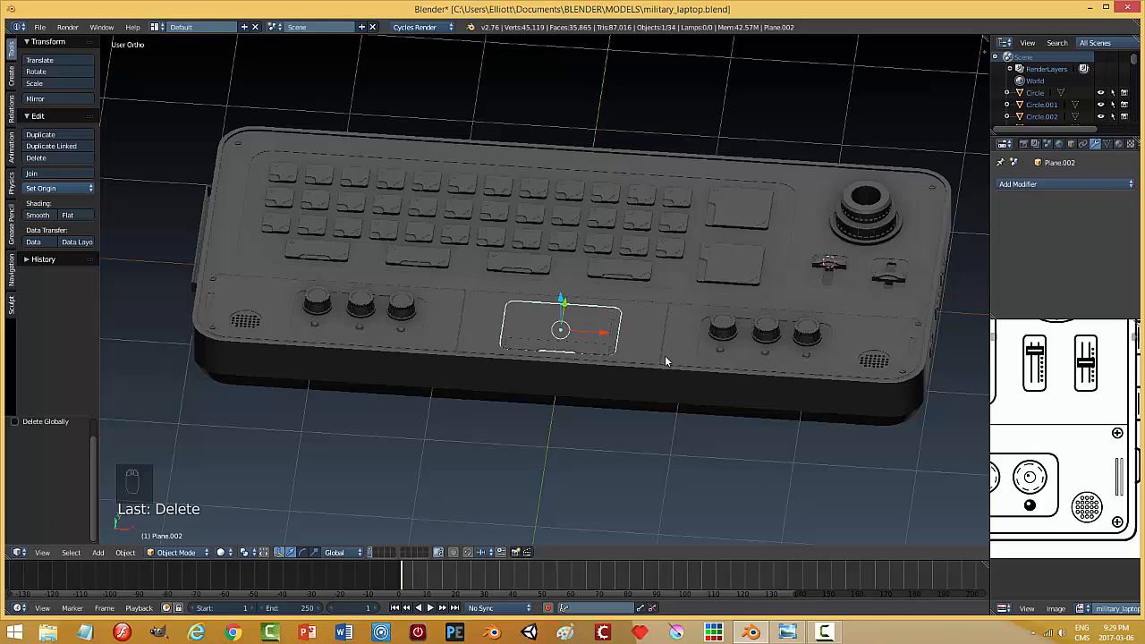
pyautogui.hotkey('shift', 's')
pyautogui.click(668, 372)
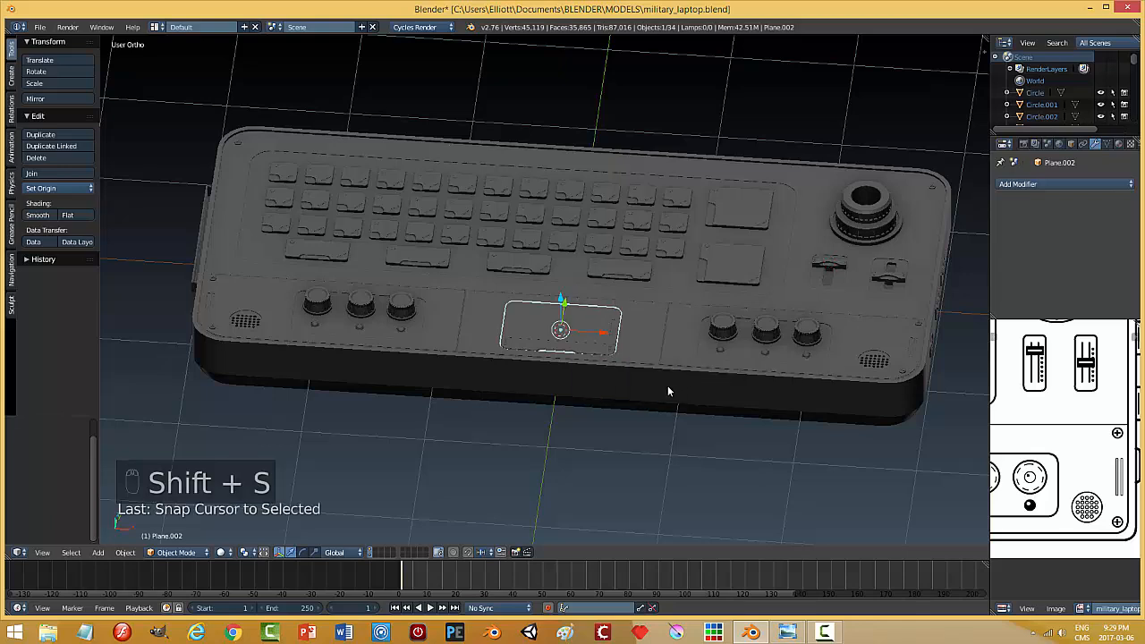
# - Add a cube mesh at the trackpad's centre and scale it by about 0.326
pyautogui.hotkey('shift', 'a')
pyautogui.moveTo(669, 389)
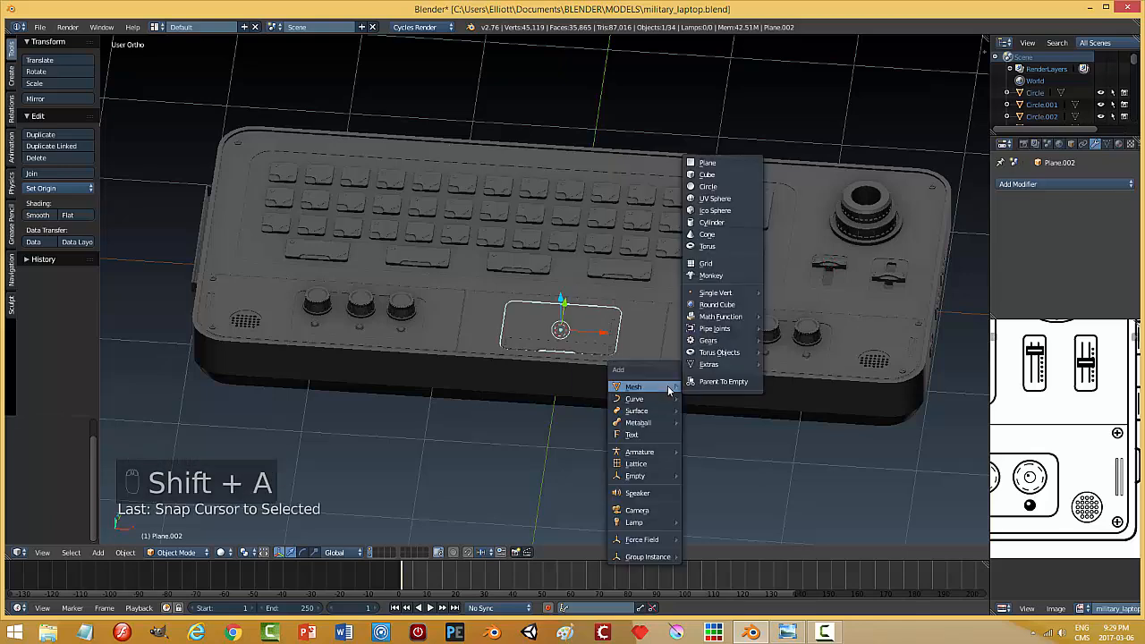
pyautogui.click(730, 177)
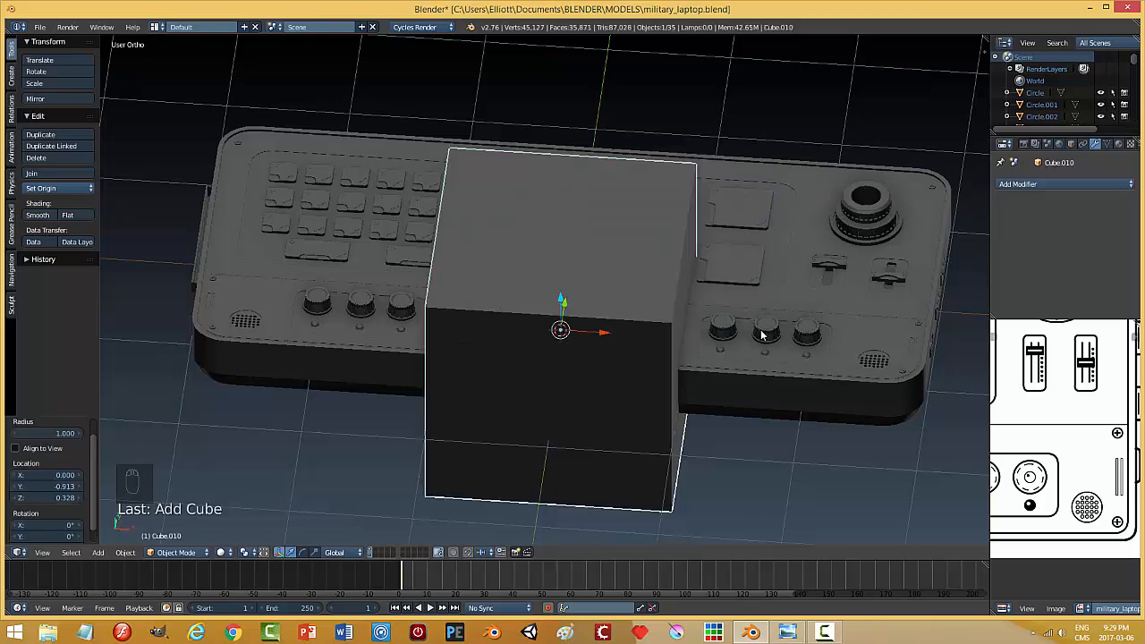
pyautogui.press('s')
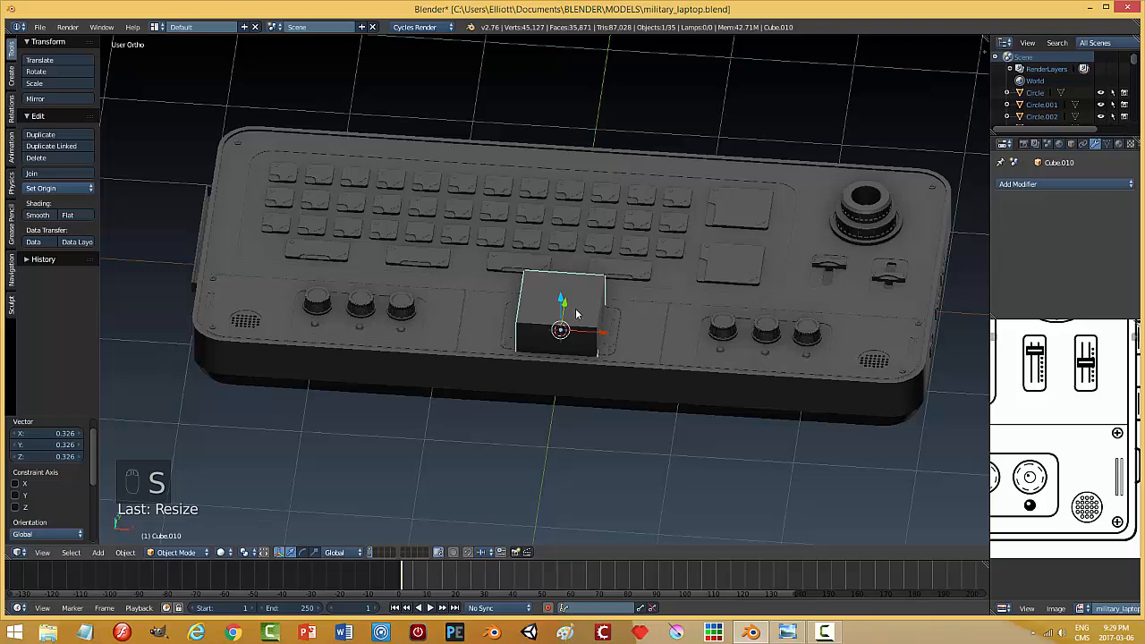
# - Scale the cube over the touchpad by 0.188 along Y
pyautogui.moveTo(576, 308)
pyautogui.mouseDown(button='middle')
pyautogui.moveTo(610, 319)
pyautogui.moveTo(585, 316)
pyautogui.mouseUp(button='middle')
pyautogui.press('s')
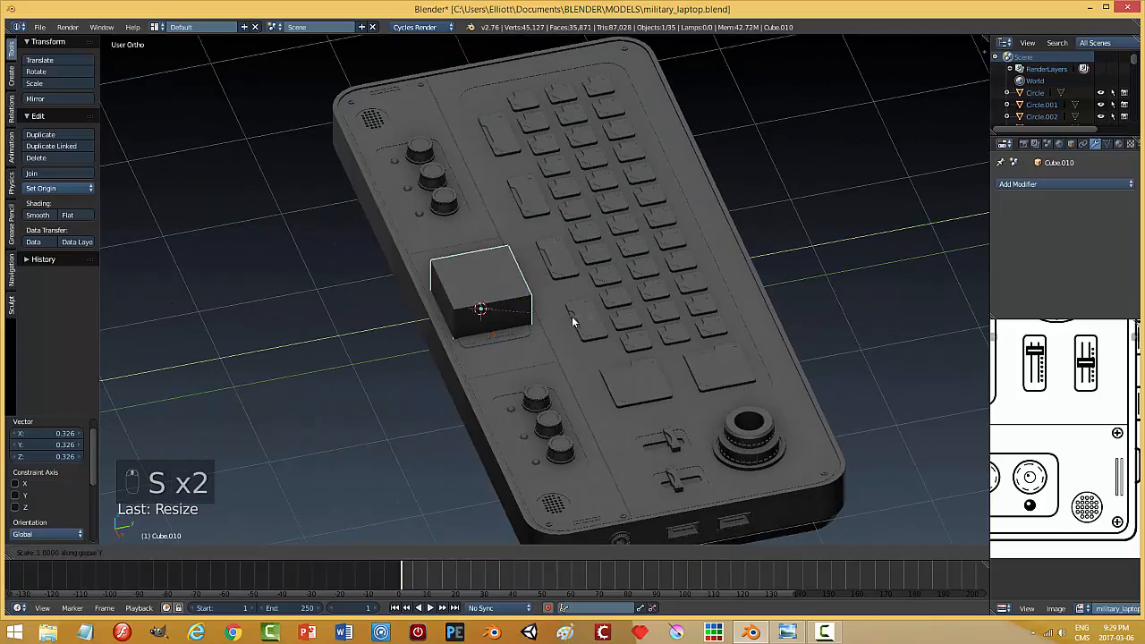
pyautogui.click(506, 320)
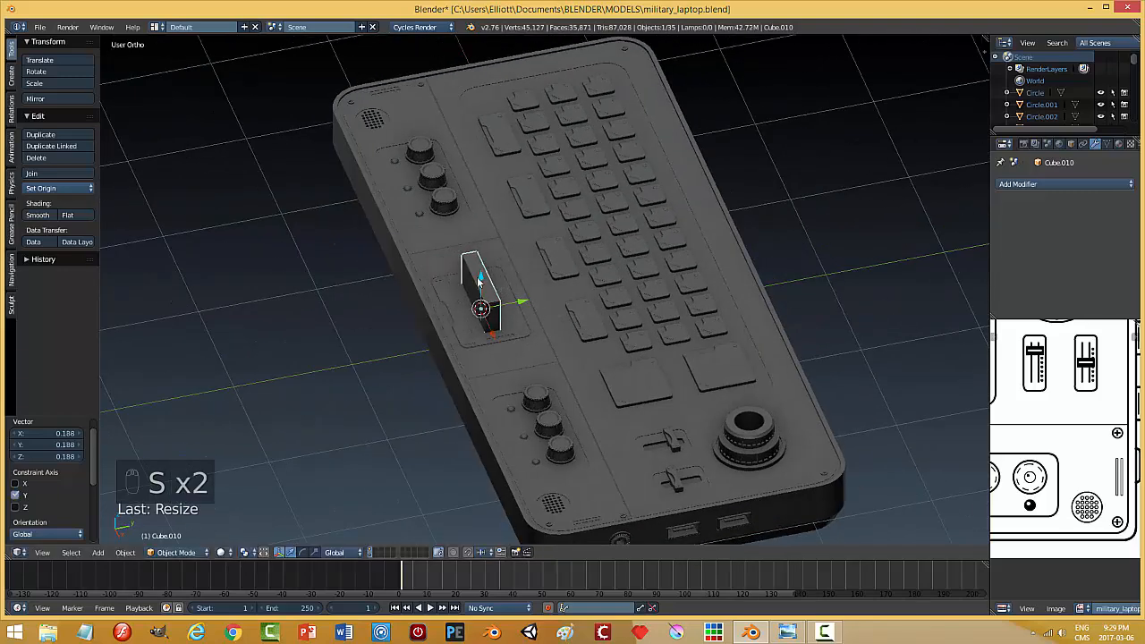
# - Raise the thinned block 0.519 along Z and scale it by 0.379 along Z
pyautogui.moveTo(480, 280); pyautogui.dragTo(481, 231)
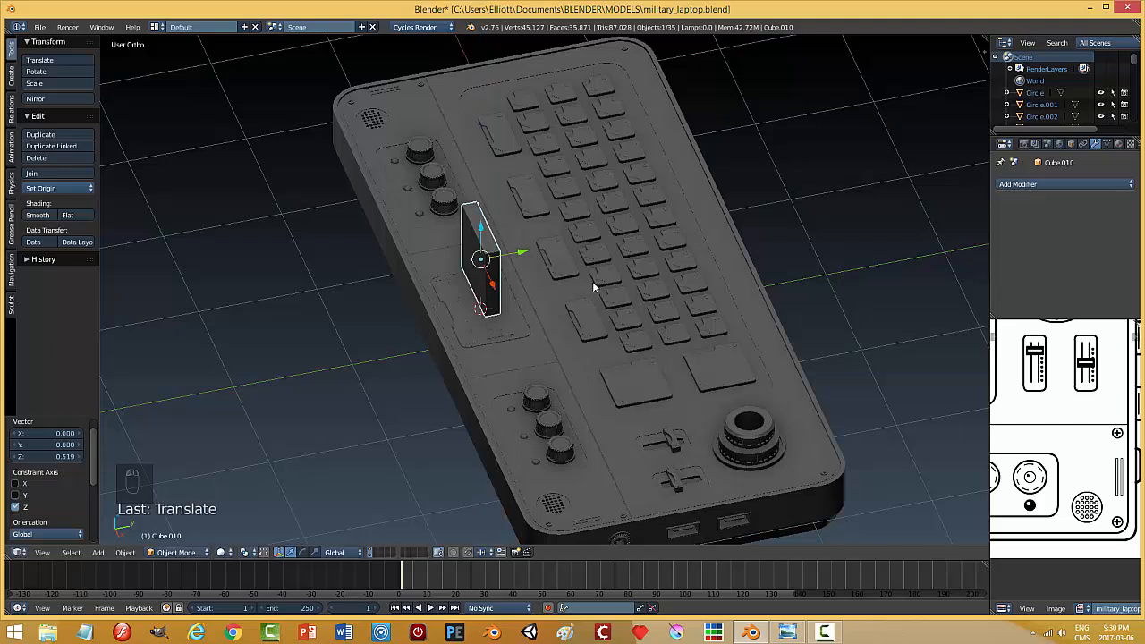
pyautogui.press('s')
pyautogui.click(524, 260)
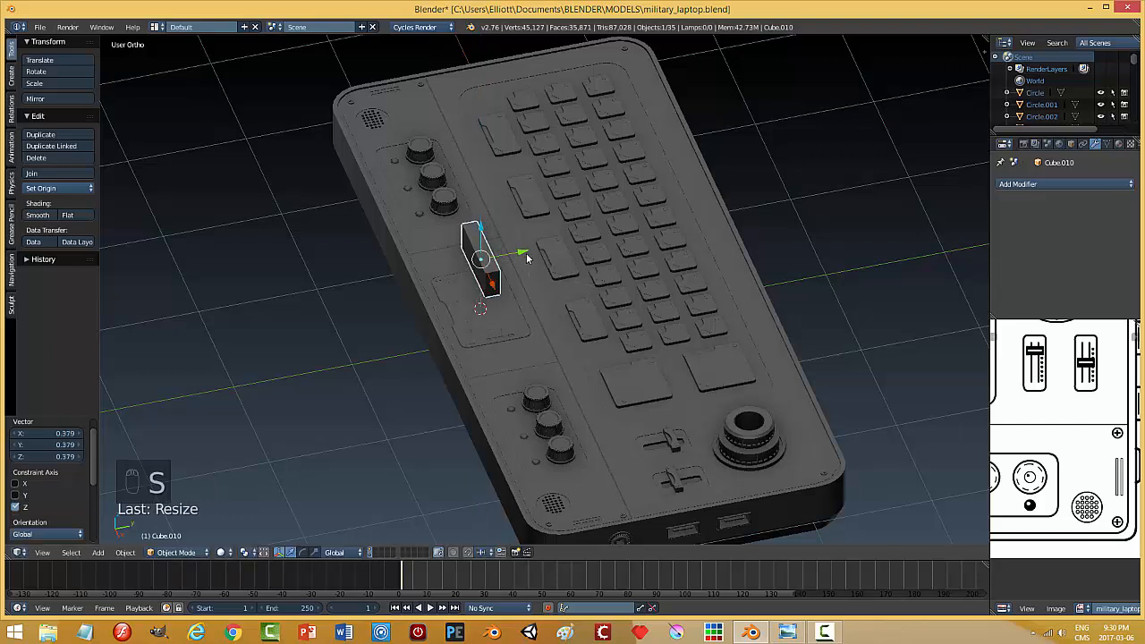
# - Position the block against the middle of the case's front side with moves of -0.605 and 0.010 along Y and -0.655 along Z
pyautogui.moveTo(527, 258); pyautogui.dragTo(467, 299)
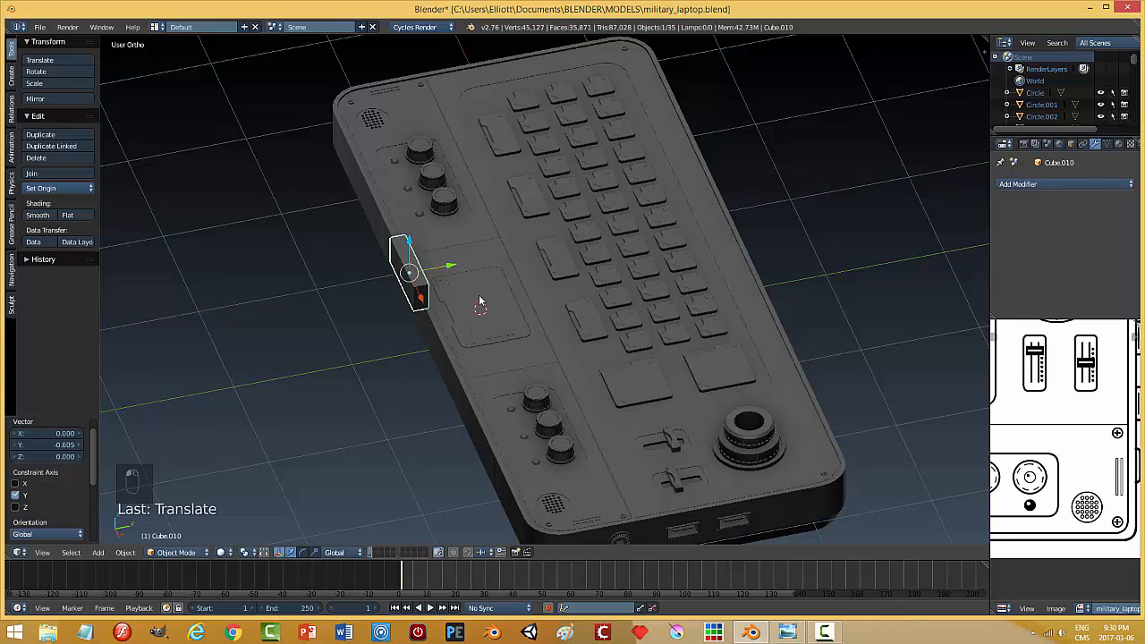
pyautogui.press('KP_7')
pyautogui.moveTo(567, 398); pyautogui.dragTo(569, 388)
pyautogui.moveTo(634, 429); pyautogui.dragTo(540, 275, button='middle')
pyautogui.moveTo(549, 244); pyautogui.dragTo(584, 330)
pyautogui.moveTo(584, 330); pyautogui.dragTo(580, 376, button='middle')
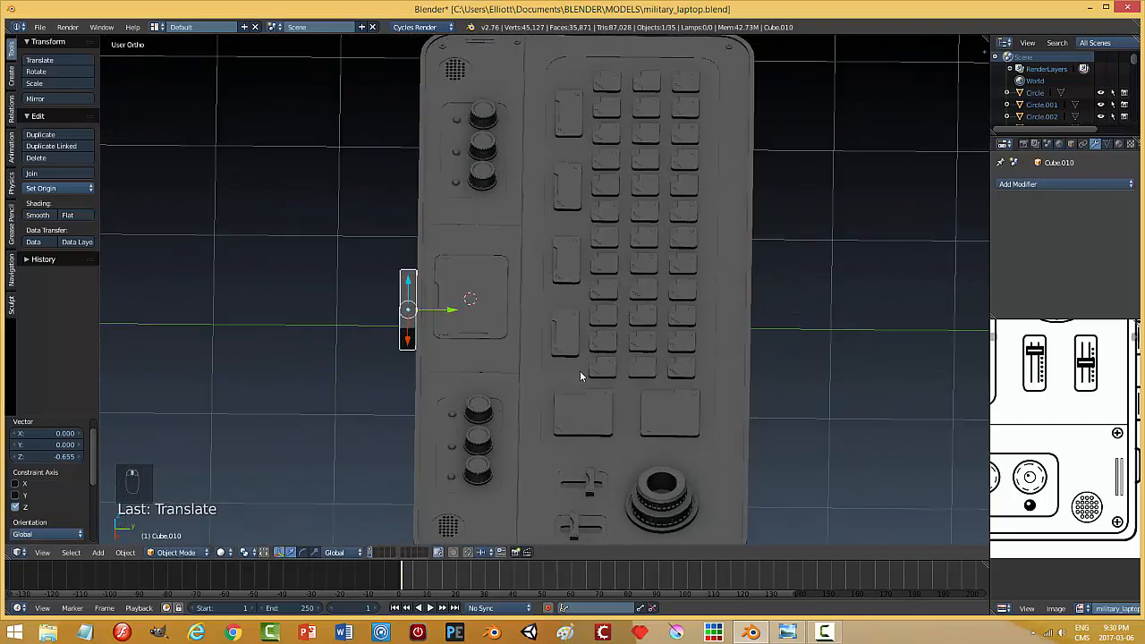
pyautogui.moveTo(449, 318); pyautogui.dragTo(447, 314)
pyautogui.moveTo(448, 313); pyautogui.dragTo(461, 338, button='middle')
pyautogui.scroll(5, 475, 335)
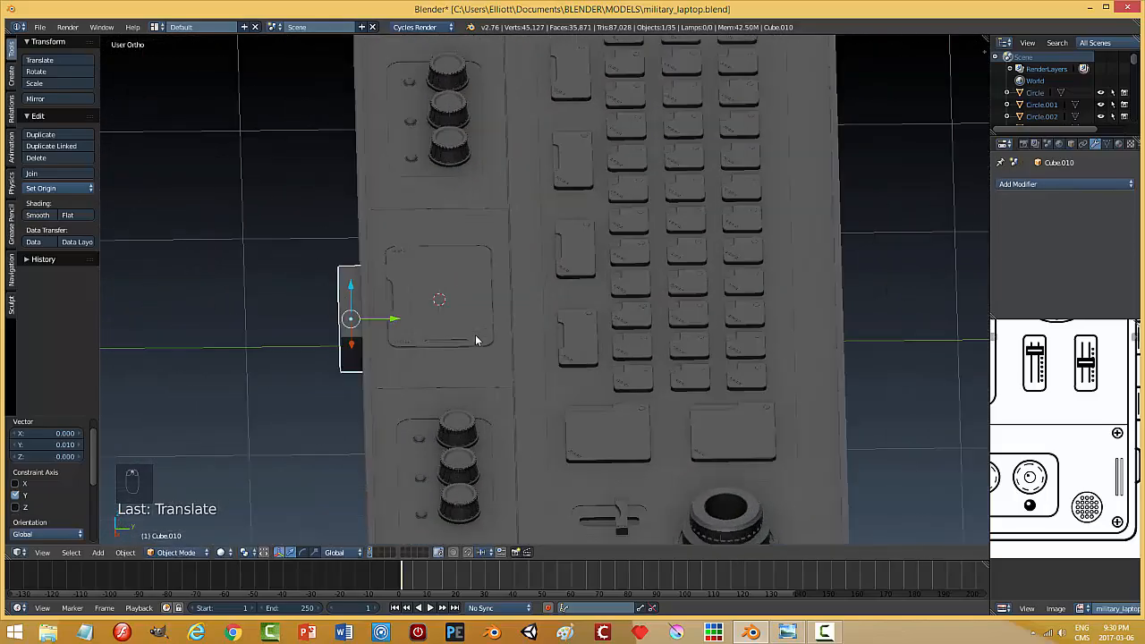
pyautogui.scroll(-2, 410, 360)
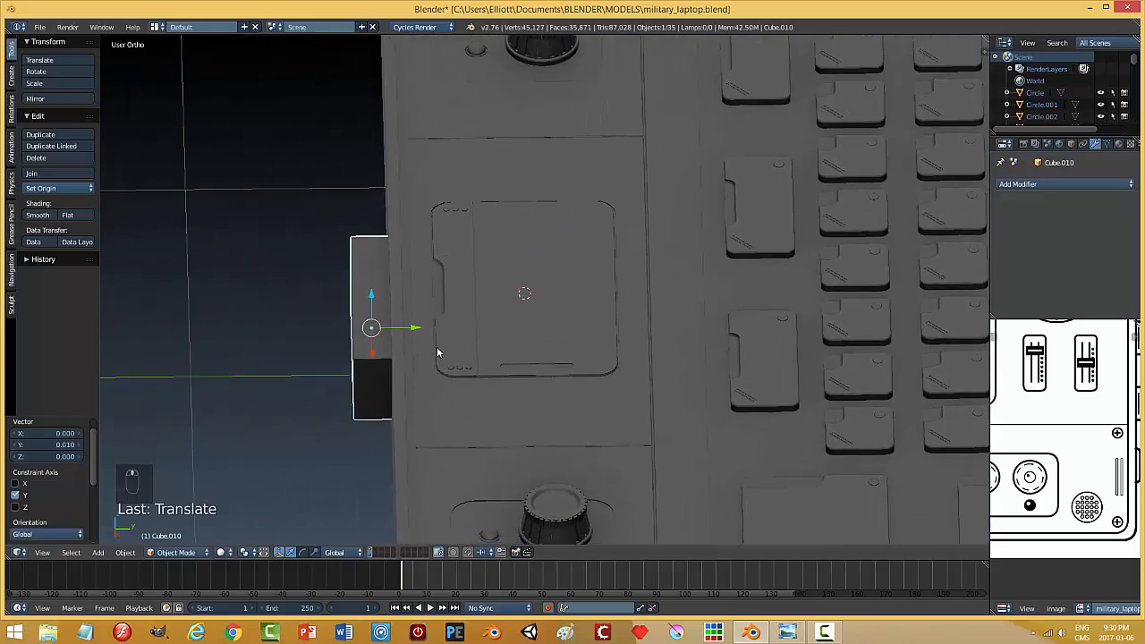
# - Inset the top face of the block in Edit Mode with a thickness of about 0.12
pyautogui.moveTo(437, 350)
pyautogui.mouseDown(button='middle')
pyautogui.moveTo(436, 331)
pyautogui.moveTo(594, 312)
pyautogui.moveTo(537, 304)
pyautogui.moveTo(427, 324)
pyautogui.moveTo(449, 327)
pyautogui.moveTo(418, 327)
pyautogui.moveTo(423, 353)
pyautogui.mouseUp(button='middle')
pyautogui.press('Tab')
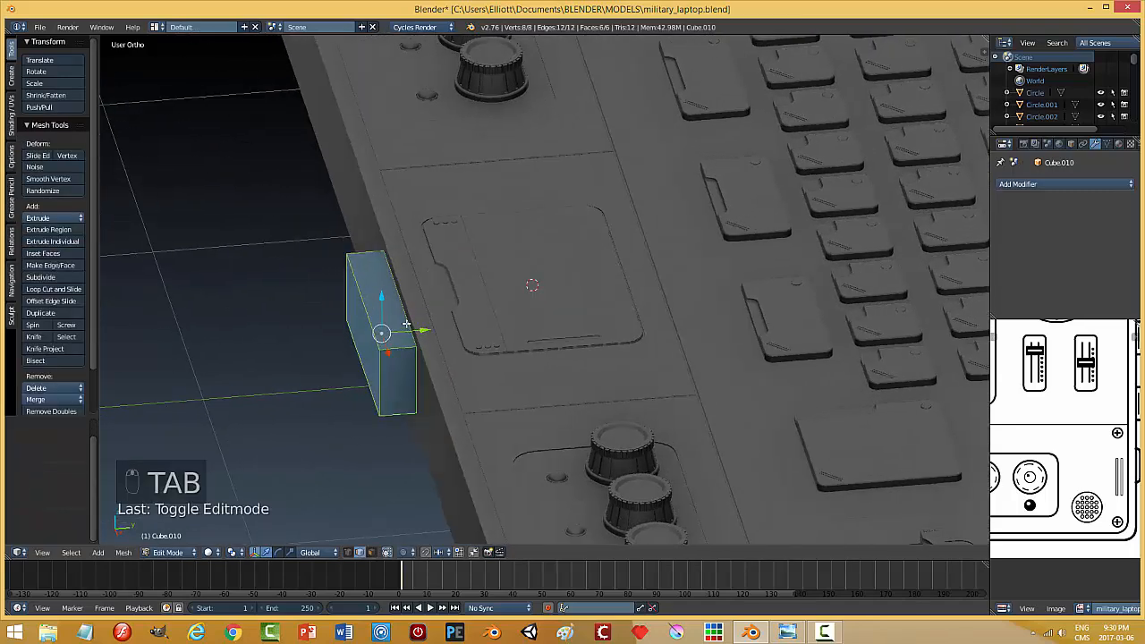
pyautogui.press('a')
pyautogui.press('a')
pyautogui.hotkey('ctrl', 'Tab')
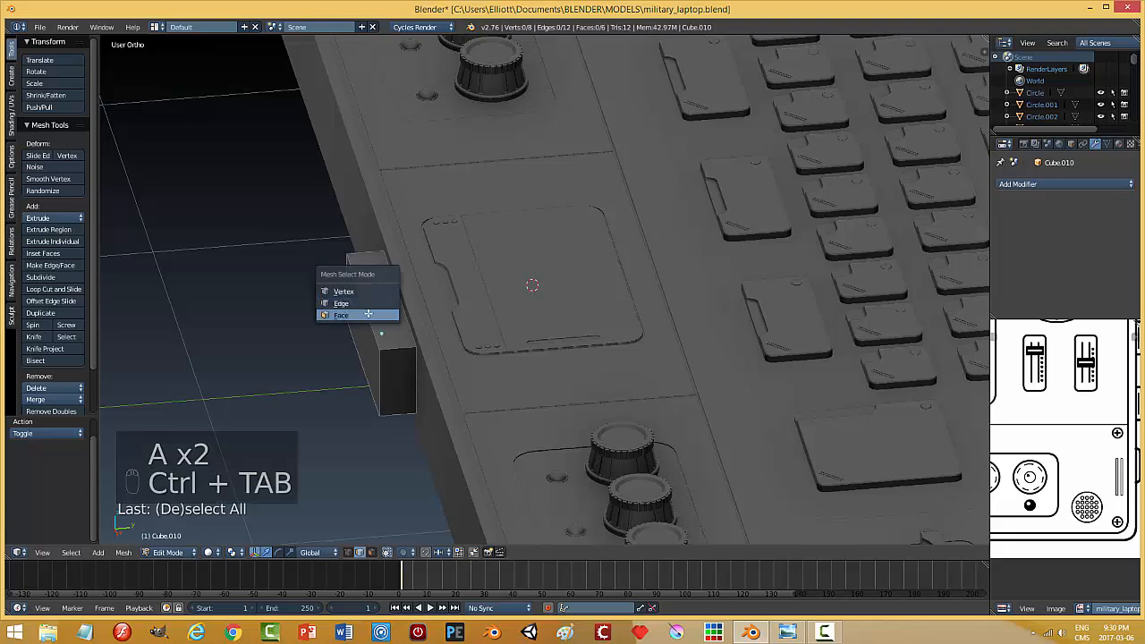
pyautogui.click(381, 315)
pyautogui.rightClick(376, 292)
pyautogui.press('i')
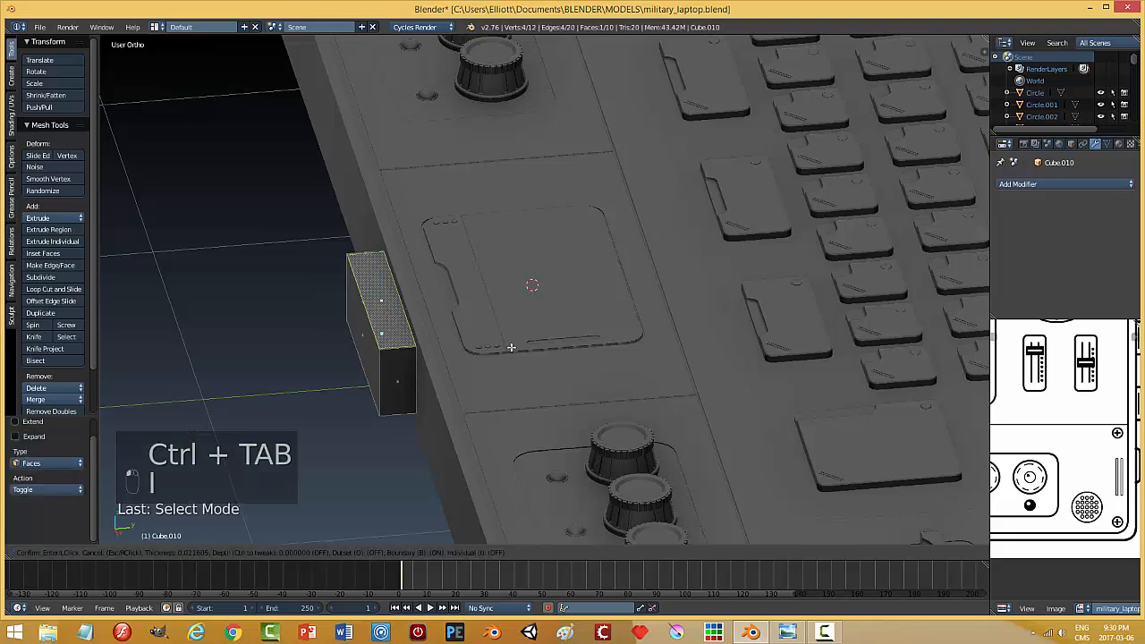
pyautogui.click(482, 338)
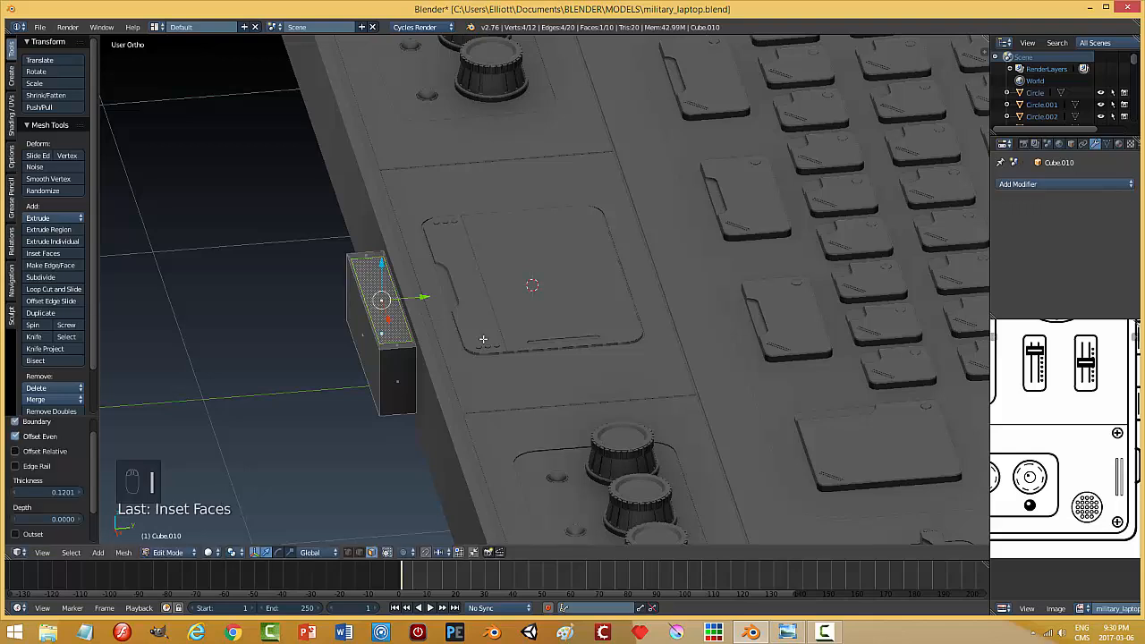
# - Scale the inset top face by 0.741 along Y
pyautogui.moveTo(481, 335); pyautogui.dragTo(491, 330, button='middle')
pyautogui.press('s')
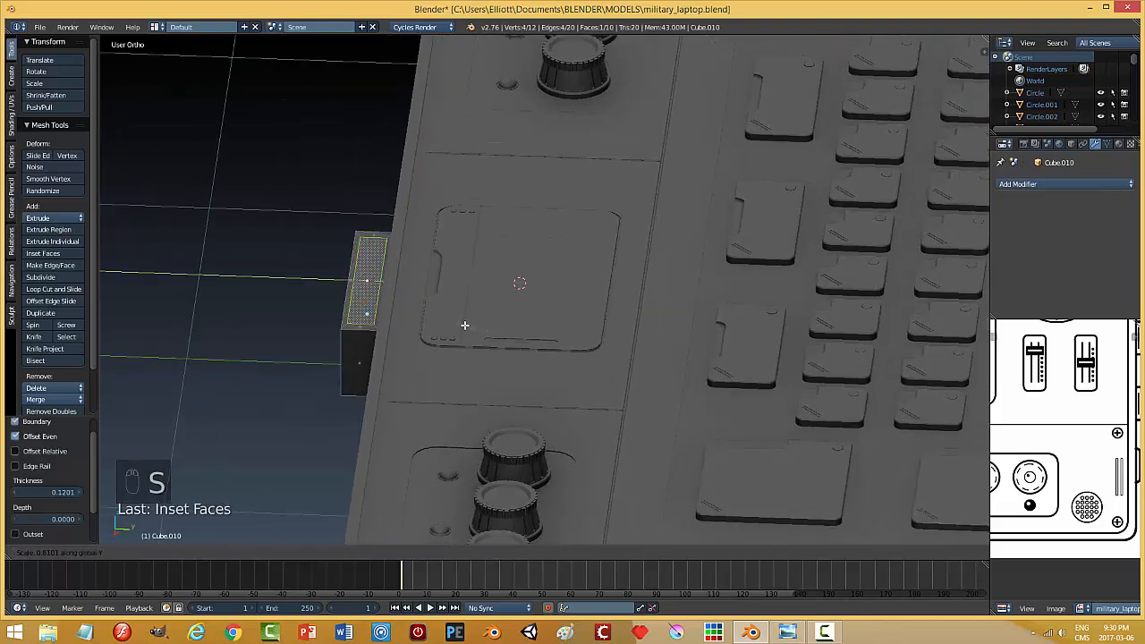
pyautogui.click(457, 321)
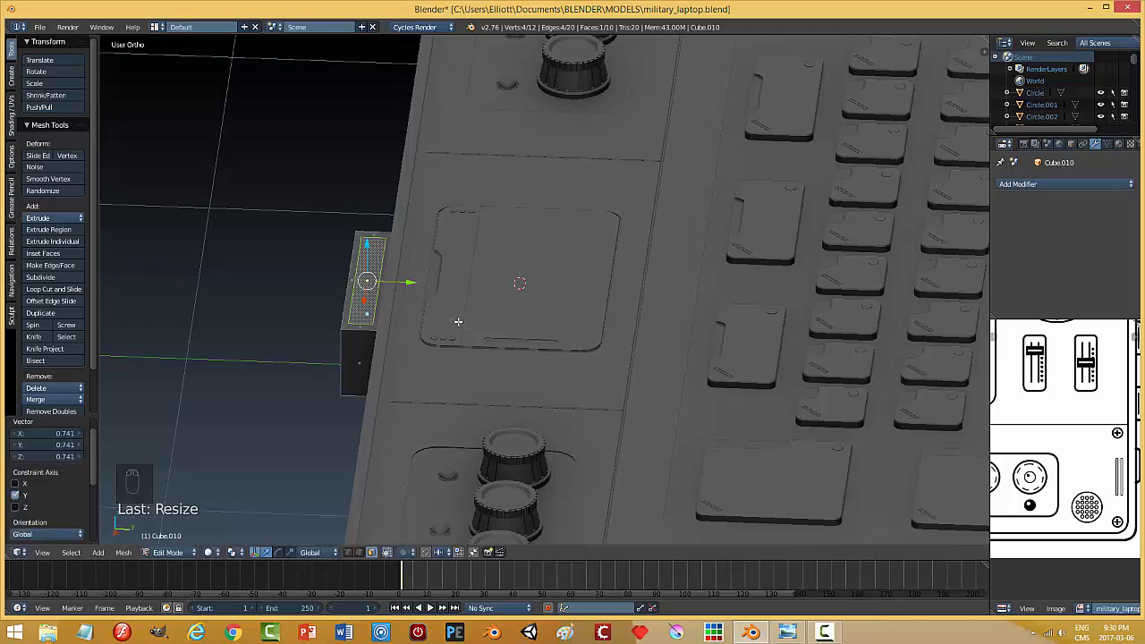
# - Extrude the inset face down 0.139 into the block to form a rectangular slot
pyautogui.moveTo(458, 322); pyautogui.dragTo(413, 359, button='middle')
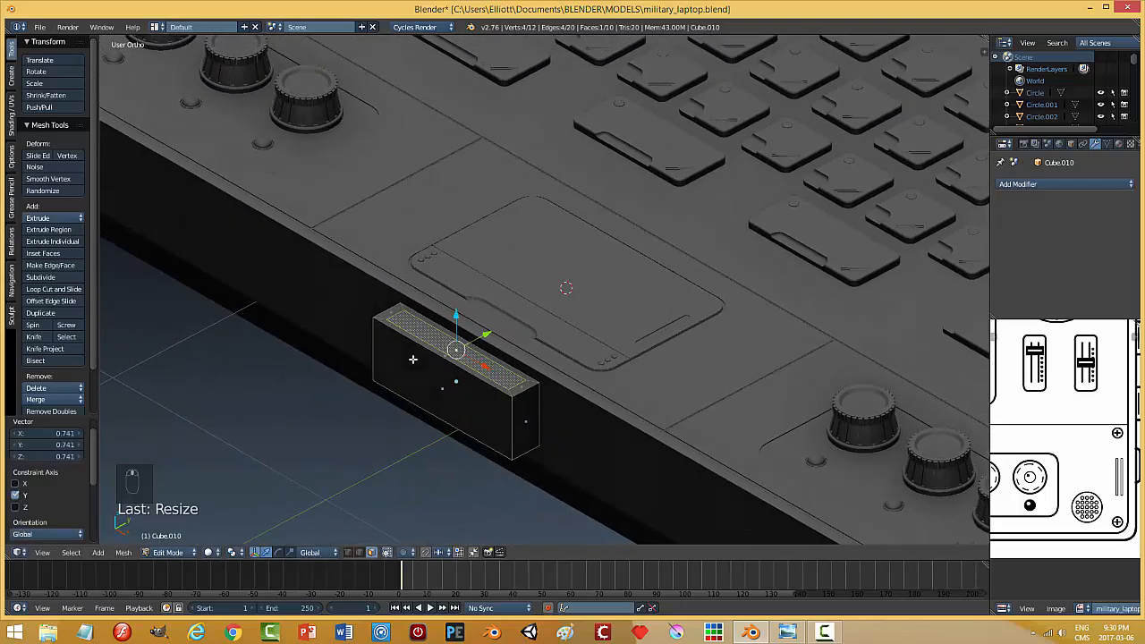
pyautogui.press('e')
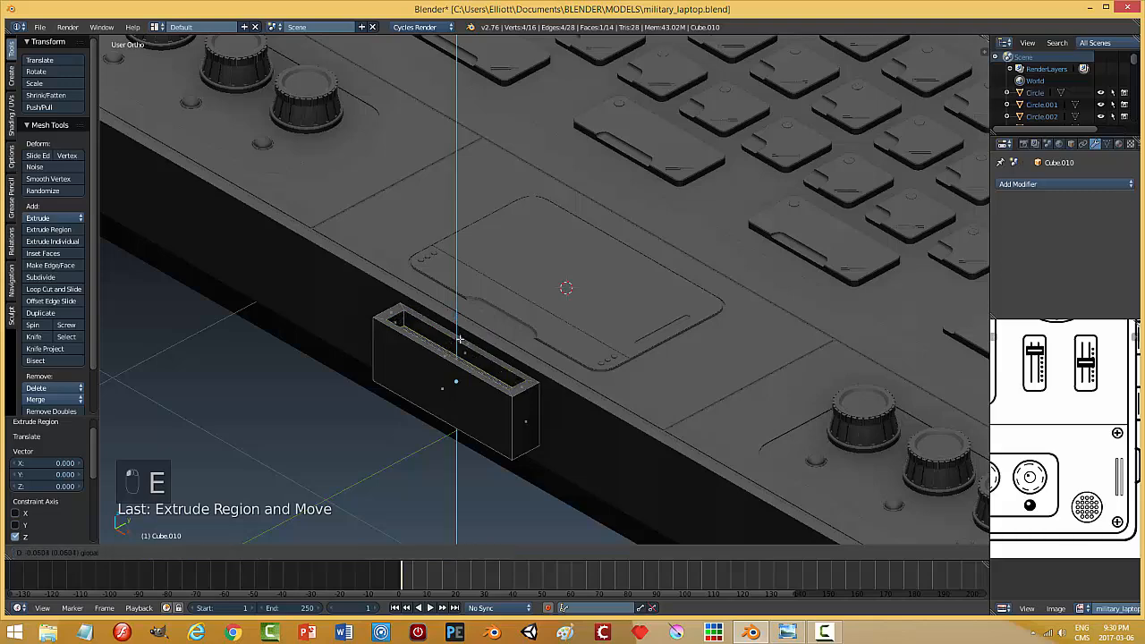
pyautogui.click(462, 357)
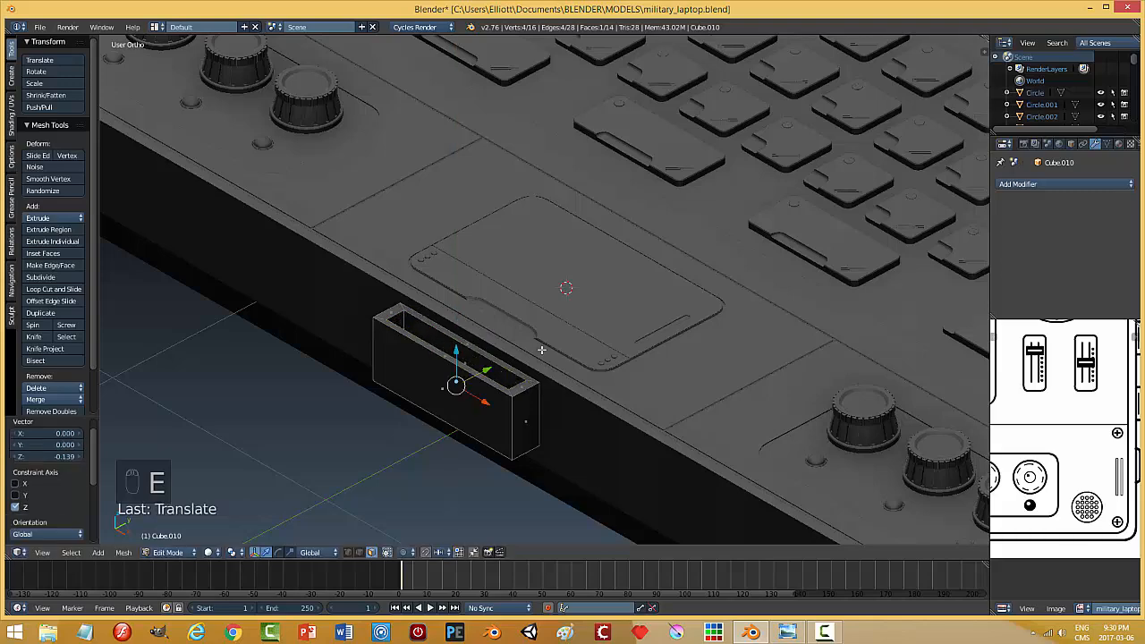
pyautogui.moveTo(462, 357); pyautogui.dragTo(680, 325, button='middle')
# - Return to Object Mode and move the slotted block slightly outward from the case's front side along Y
pyautogui.press('a')
pyautogui.hotkey('ctrl', 'Tab')
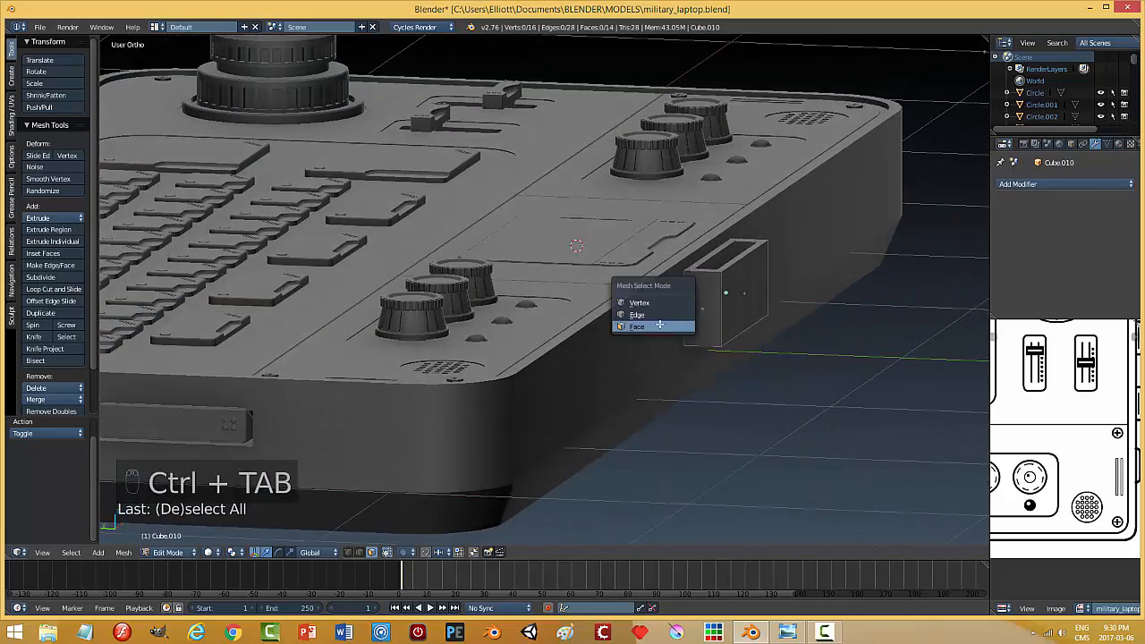
pyautogui.press('Tab')
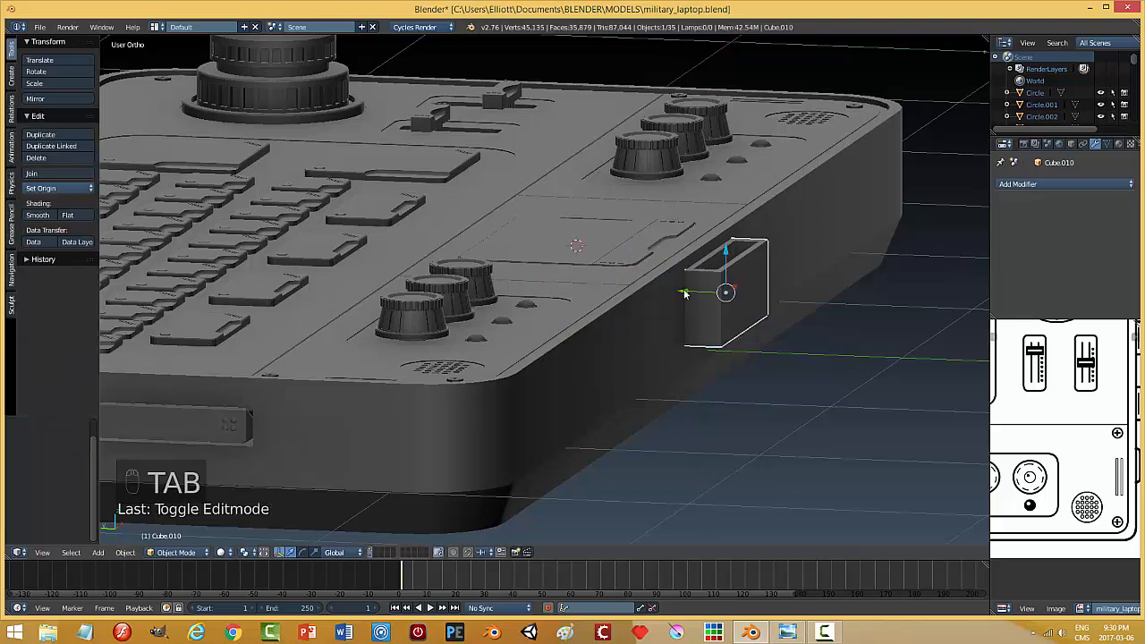
pyautogui.moveTo(684, 294); pyautogui.dragTo(760, 323)
pyautogui.press('Tab')
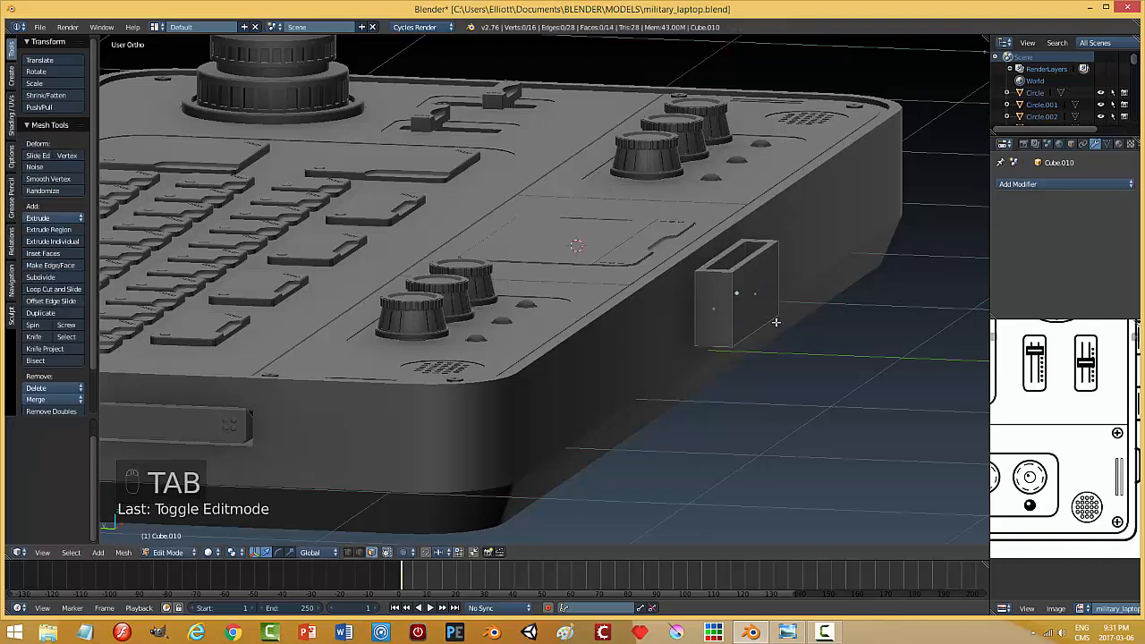
pyautogui.hotkey('ctrl', 'Tab')
pyautogui.click(718, 312)
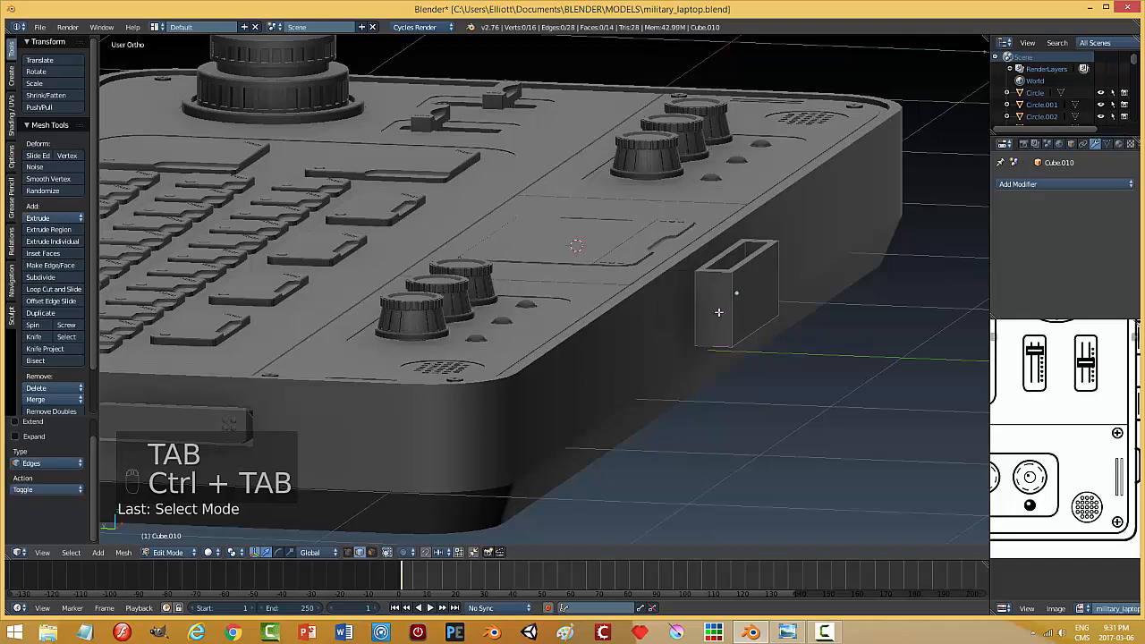
pyautogui.rightClick(734, 303)
pyautogui.moveTo(845, 299); pyautogui.dragTo(493, 351, button='middle')
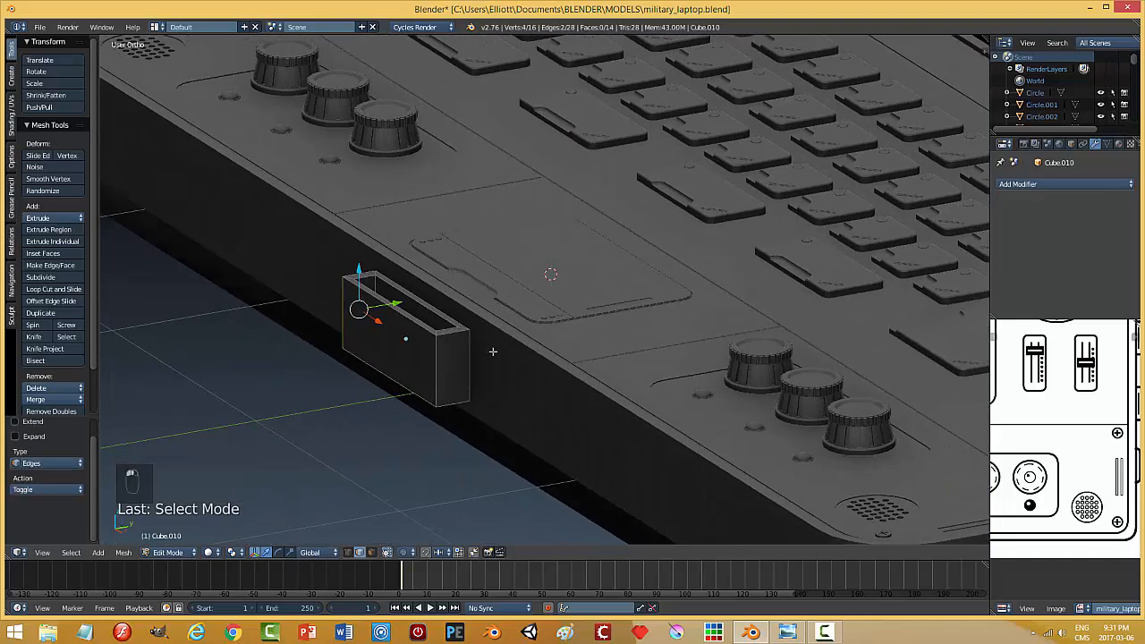
pyautogui.keyDown('shift'); pyautogui.rightClick(438, 363); pyautogui.keyUp('shift')
pyautogui.keyDown('shift'); pyautogui.rightClick(473, 354); pyautogui.keyUp('shift')
pyautogui.hotkey('ctrl', 'b')
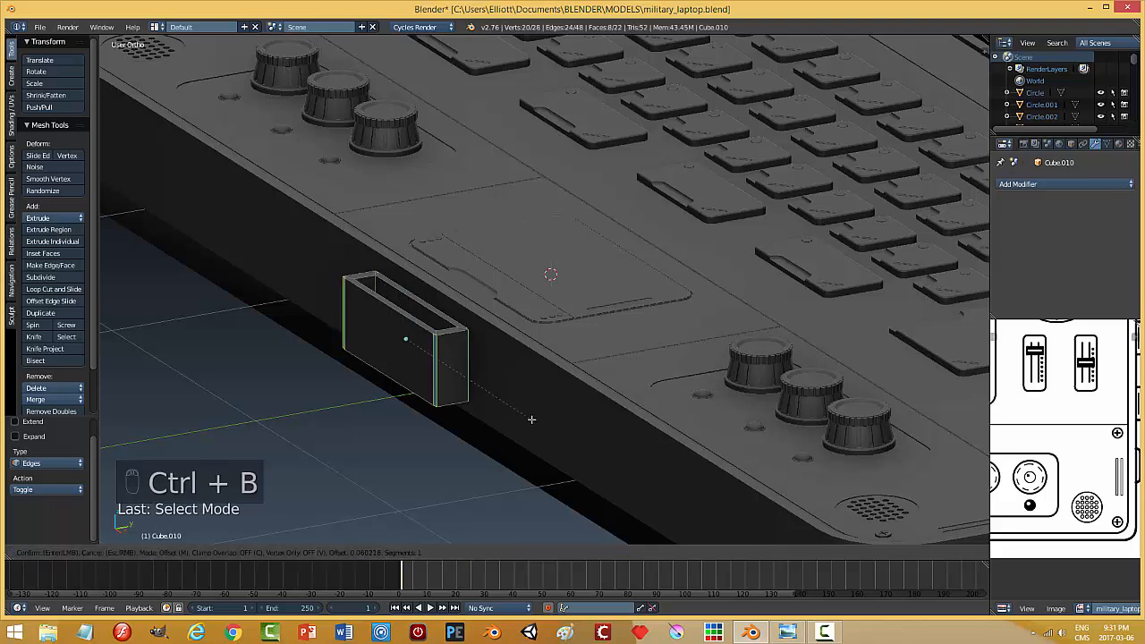
pyautogui.rightClick(532, 418)
pyautogui.press('a')
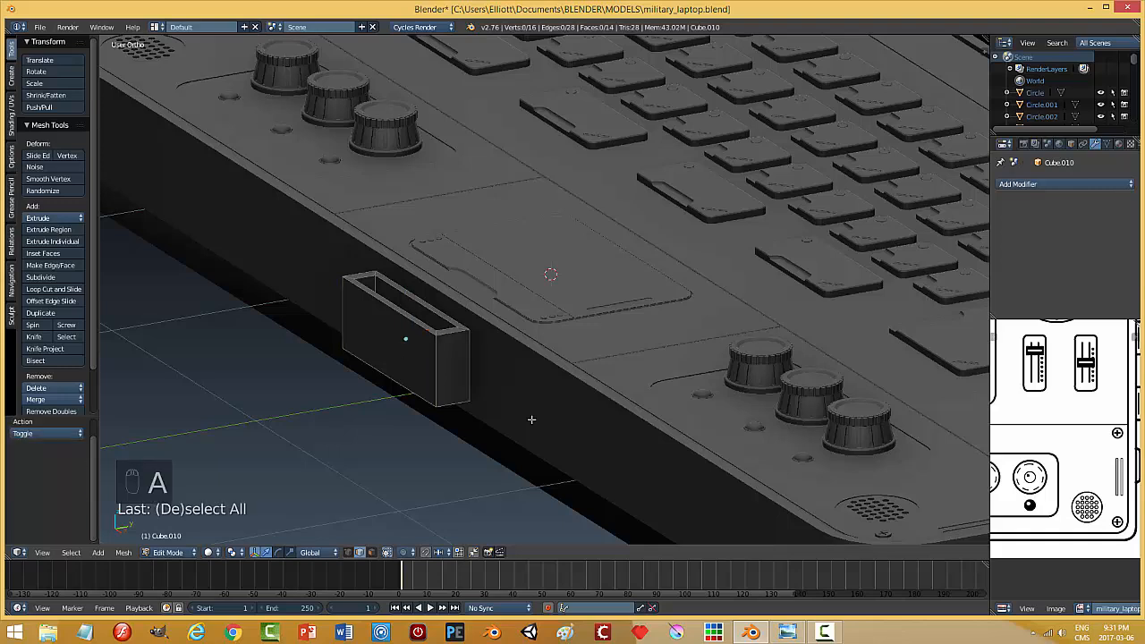
# - Apply the scale of the slotted block in Object Mode
pyautogui.press('Tab')
pyautogui.click(459, 427)
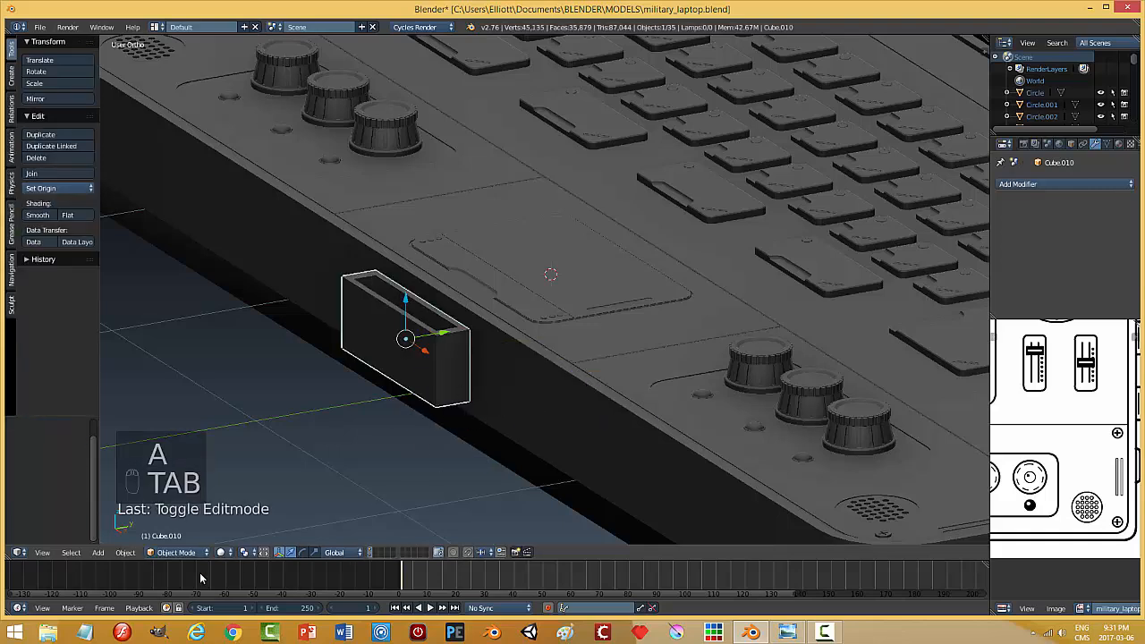
pyautogui.click(124, 553)
pyautogui.moveTo(148, 466)
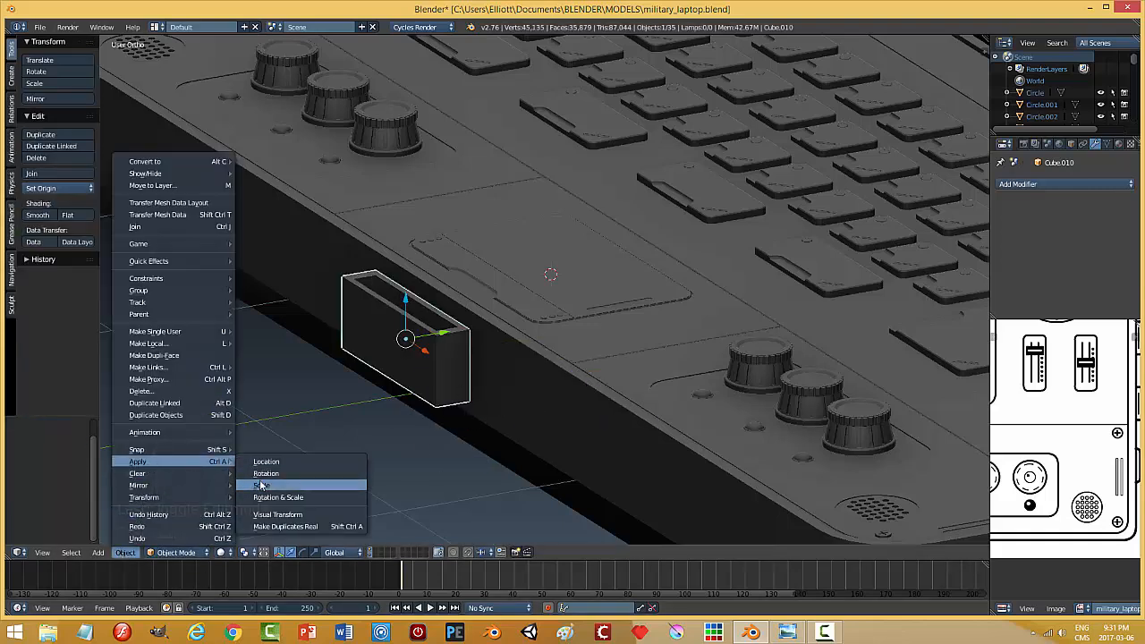
pyautogui.click(260, 485)
# - Bevel the vertical outer corner edges of the slotted block with 3 segments and an offset of about 0.016
pyautogui.press('Tab')
pyautogui.click(550, 431)
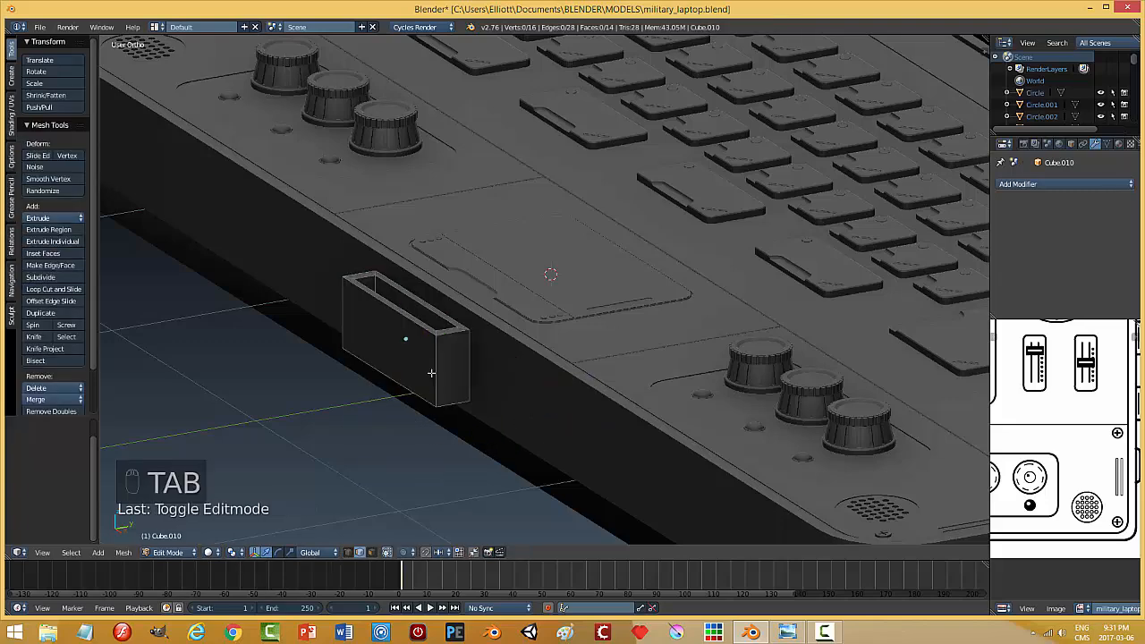
pyautogui.moveTo(472, 349); pyautogui.dragTo(623, 354, button='middle')
pyautogui.keyDown('shift'); pyautogui.rightClick(622, 351); pyautogui.keyUp('shift')
pyautogui.keyDown('shift'); pyautogui.rightClick(688, 385); pyautogui.keyUp('shift')
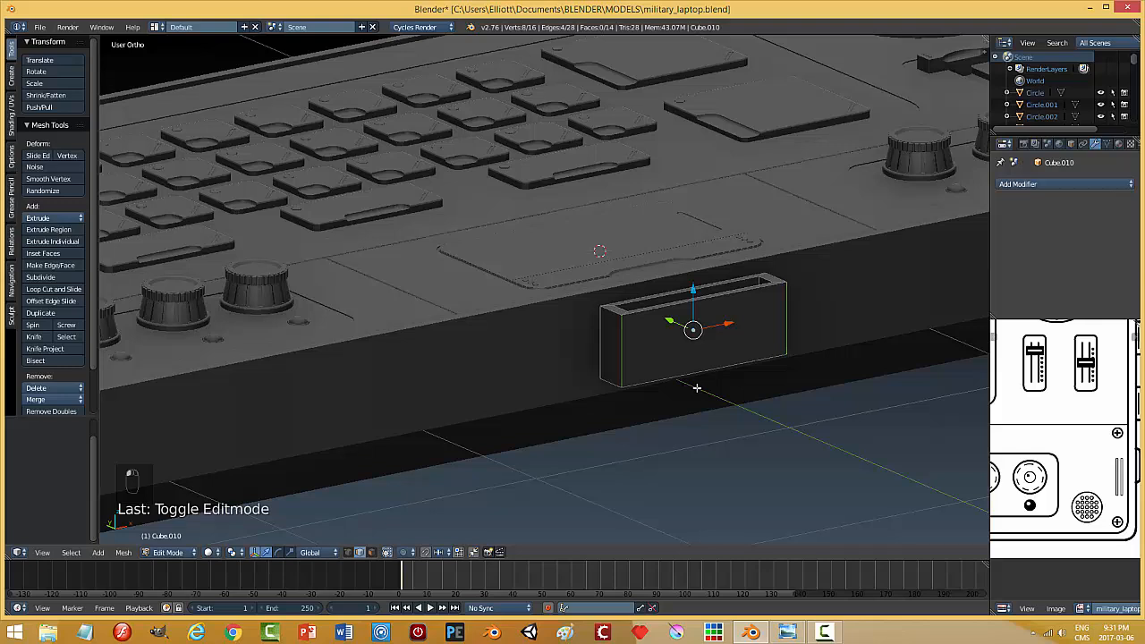
pyautogui.hotkey('ctrl', 'b')
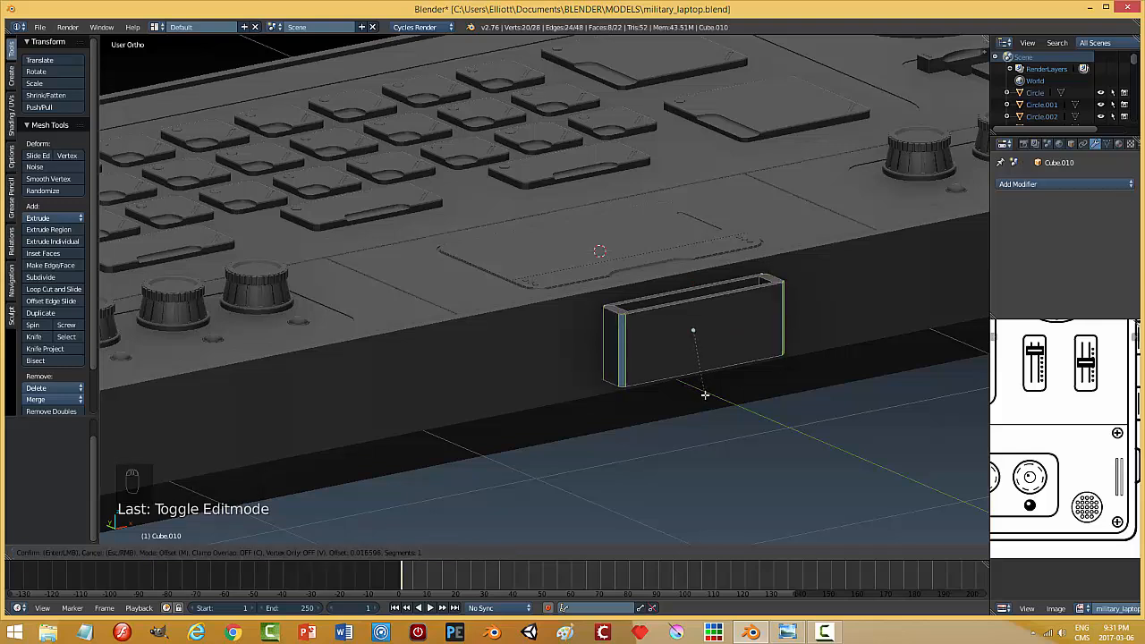
pyautogui.scroll(1, 705, 394)
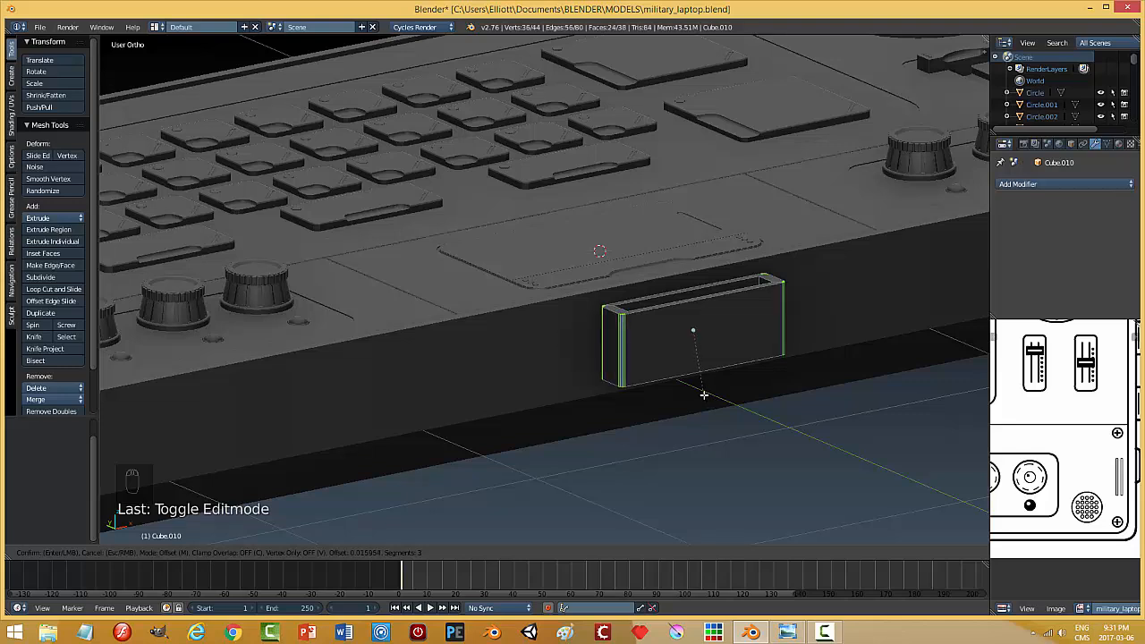
pyautogui.click(704, 395)
pyautogui.press('a')
# - Bevel the outer and inner edge loops of the block's top rim with 1 segment and an offset of about 0.0035
pyautogui.moveTo(808, 395); pyautogui.dragTo(672, 437, button='middle')
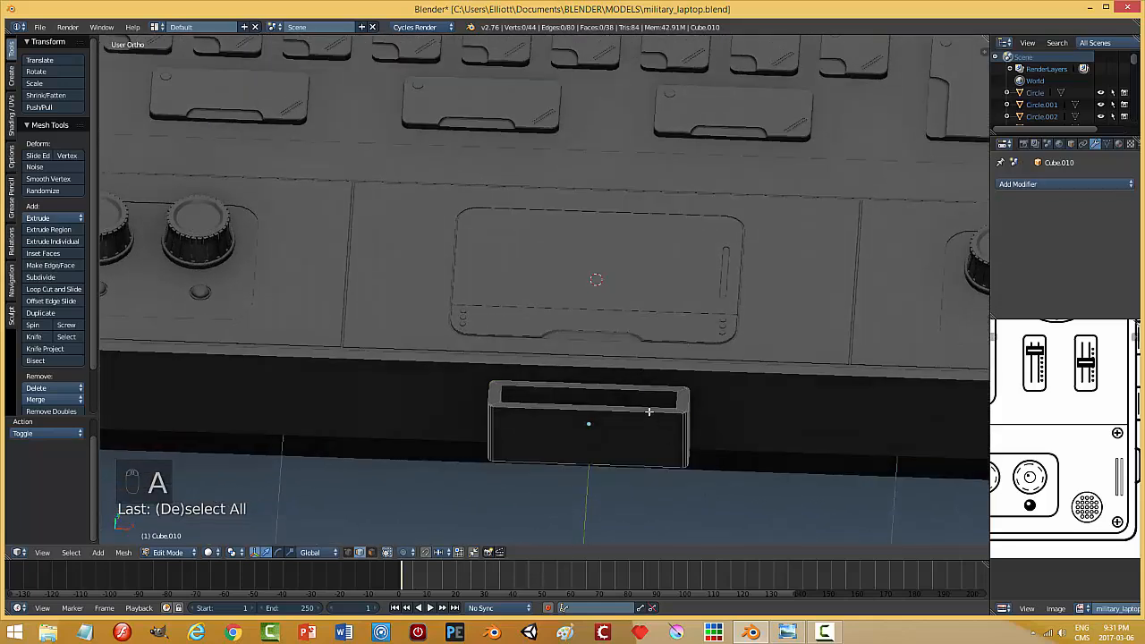
pyautogui.keyDown('alt'); pyautogui.rightClick(648, 411); pyautogui.keyUp('alt')
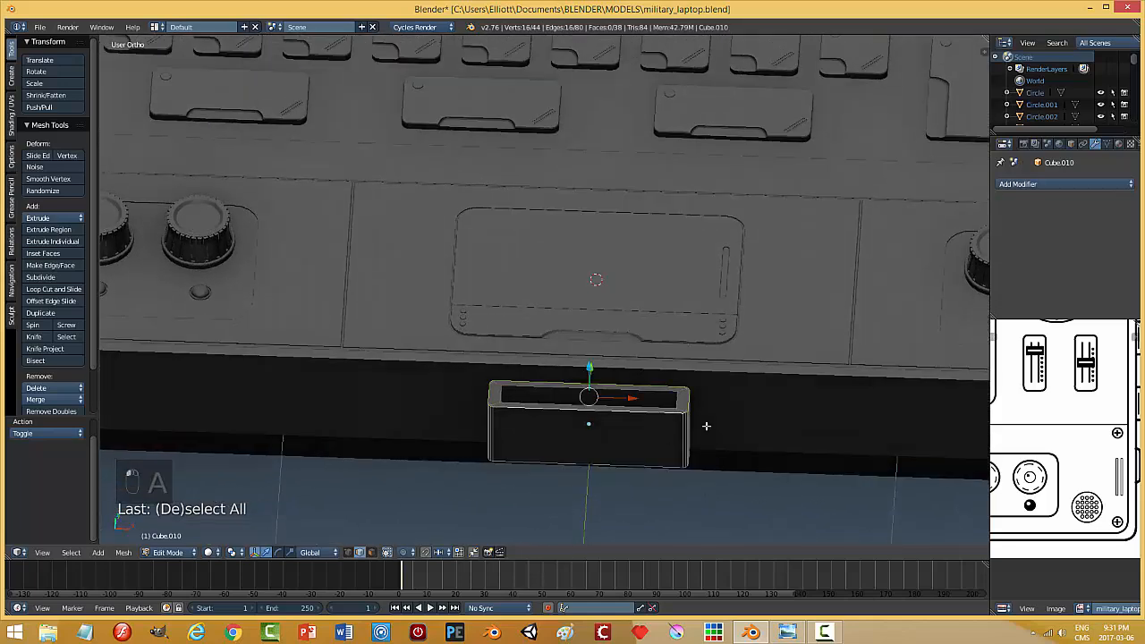
pyautogui.keyDown('alt'); pyautogui.keyDown('shift'); pyautogui.rightClick(665, 392); pyautogui.keyUp('shift'); pyautogui.keyUp('alt')
pyautogui.scroll(2, 750, 443)
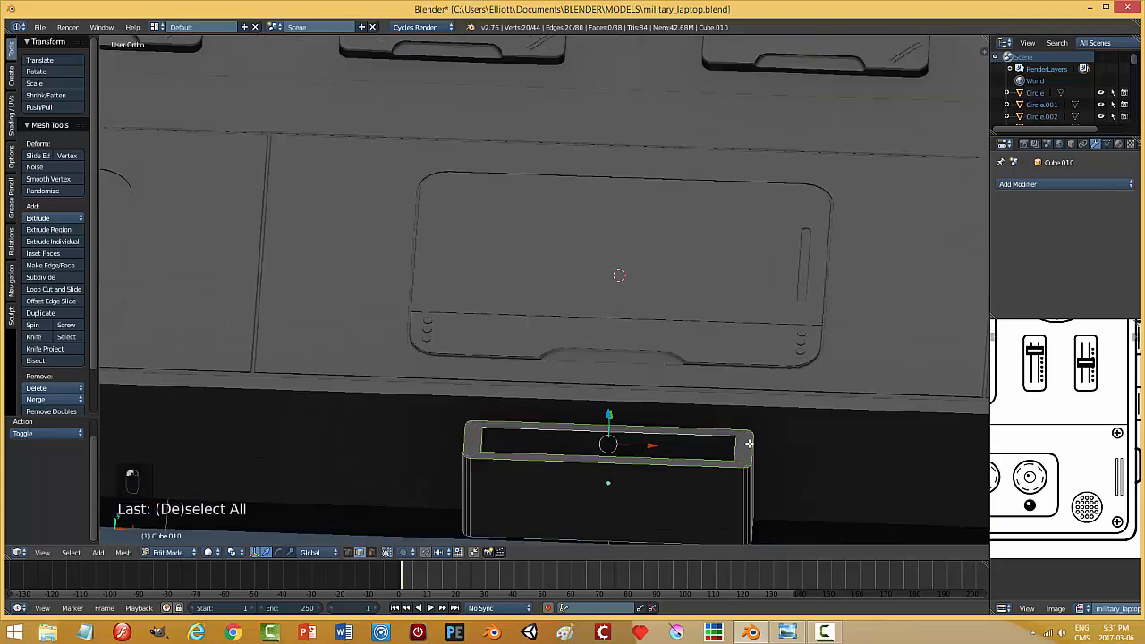
pyautogui.keyDown('shift'); pyautogui.moveTo(742, 438); pyautogui.dragTo(643, 319, button='middle'); pyautogui.keyUp('shift')
pyautogui.hotkey('ctrl', 'b')
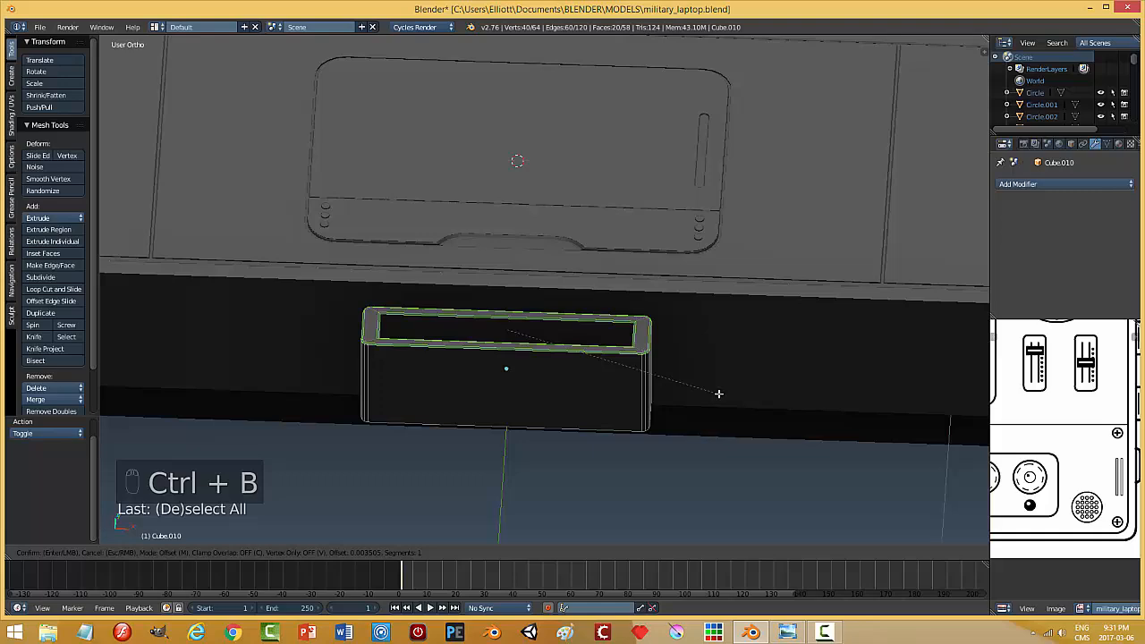
pyautogui.click(718, 394)
pyautogui.press('a')
pyautogui.press('Tab')
pyautogui.scroll(-1, 708, 407)
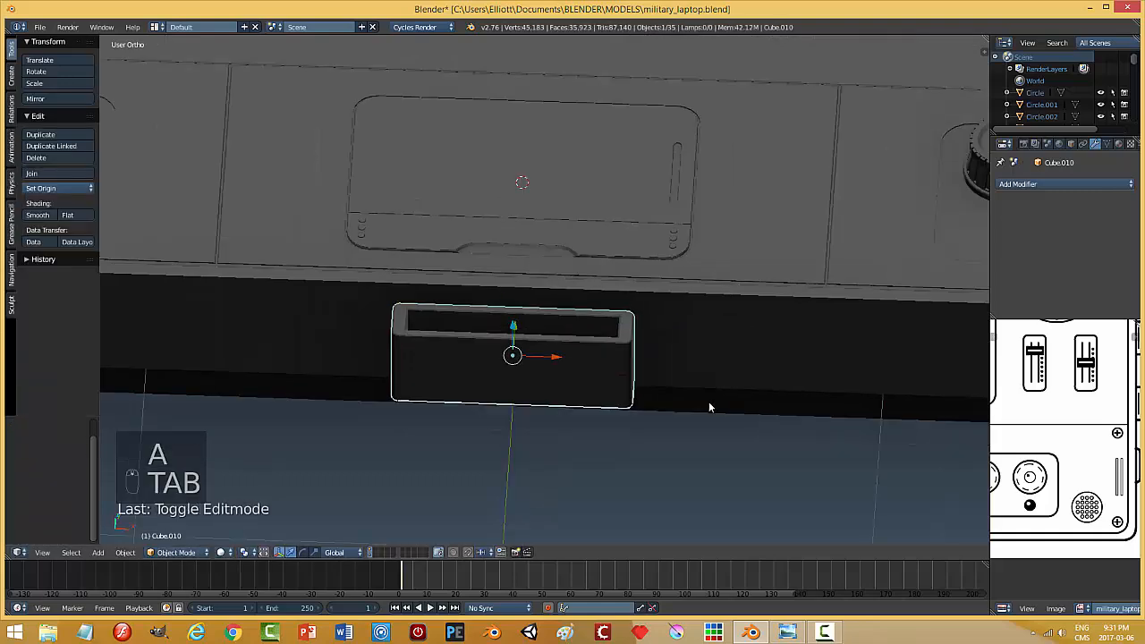
# - Move the slotted block about 0.044 inward along Y toward the case's front side, leaving it deselected
pyautogui.scroll(-2, 628, 407)
pyautogui.moveTo(628, 408); pyautogui.dragTo(460, 297, button='middle')
pyautogui.press('a')
pyautogui.moveTo(476, 261); pyautogui.dragTo(487, 262)
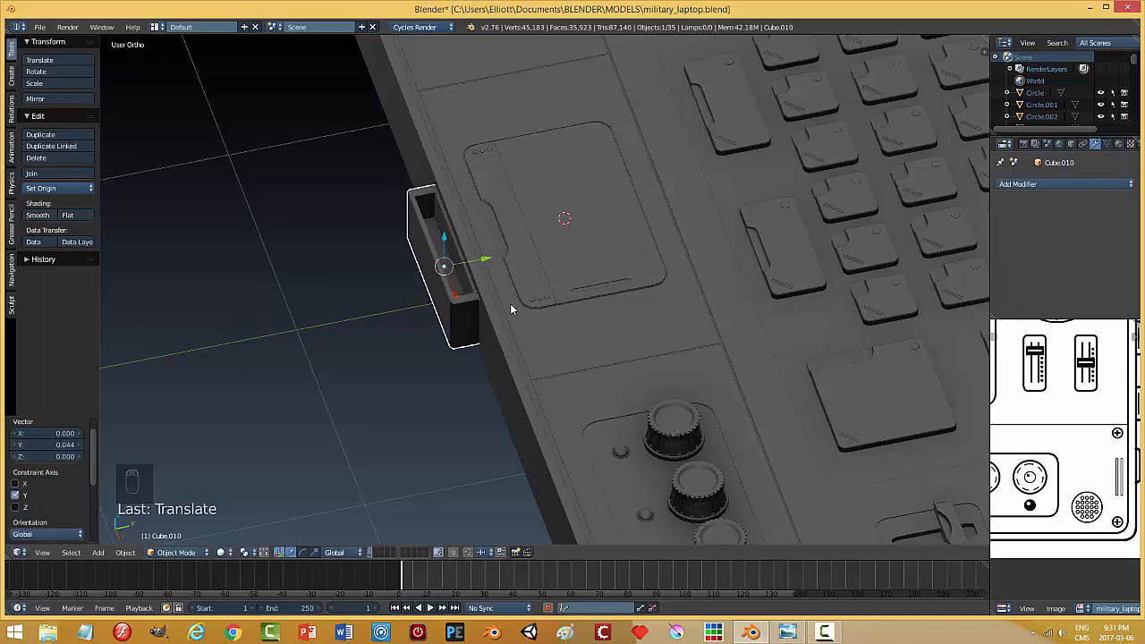
pyautogui.press('a')
# - Bevel the slotted block's bottom outer edge loop with 1 segment and an offset of about 0.005, and return to Object Mode
pyautogui.moveTo(504, 335); pyautogui.dragTo(570, 199, button='middle')
pyautogui.rightClick(570, 201)
pyautogui.press('Tab')
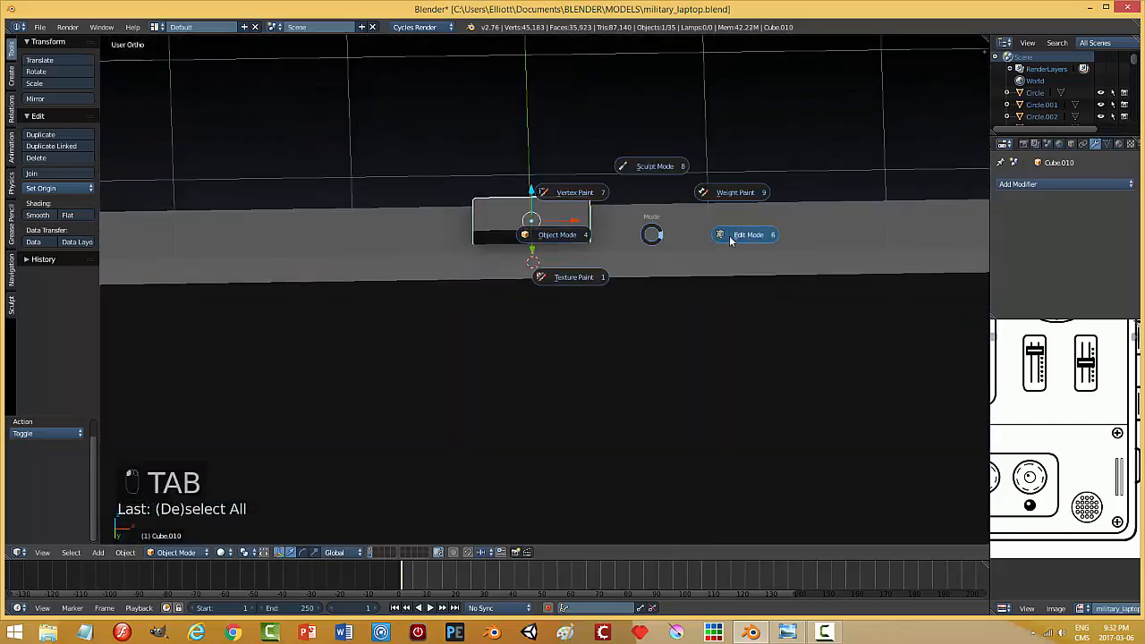
pyautogui.click(731, 235)
pyautogui.rightClick(553, 235)
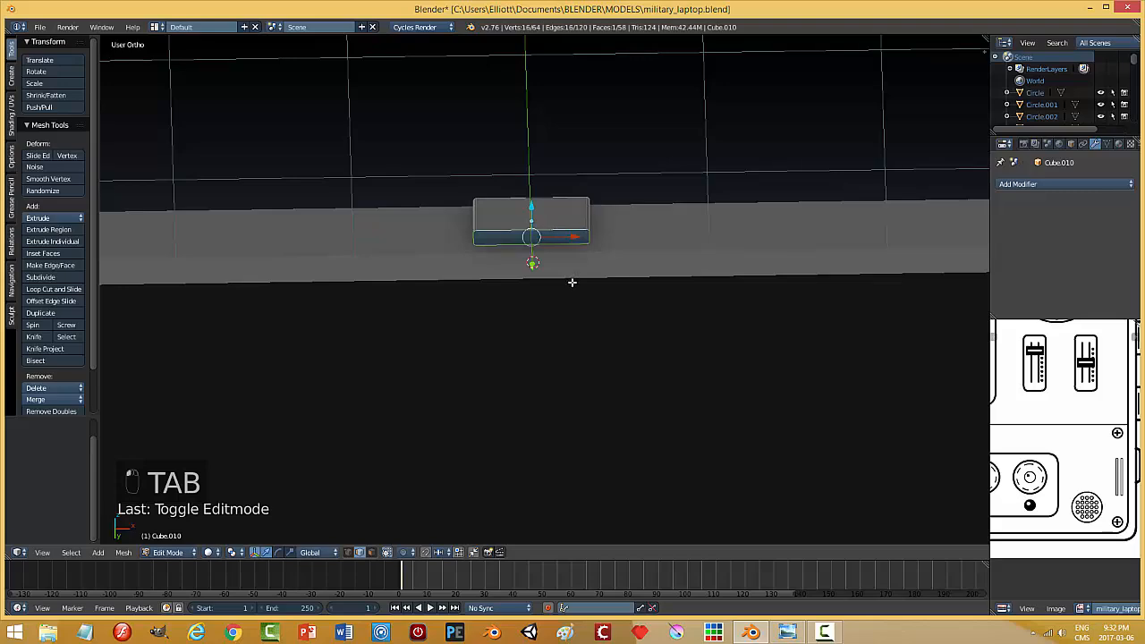
pyautogui.scroll(5, 629, 255)
pyautogui.moveTo(638, 236); pyautogui.dragTo(604, 262, button='middle')
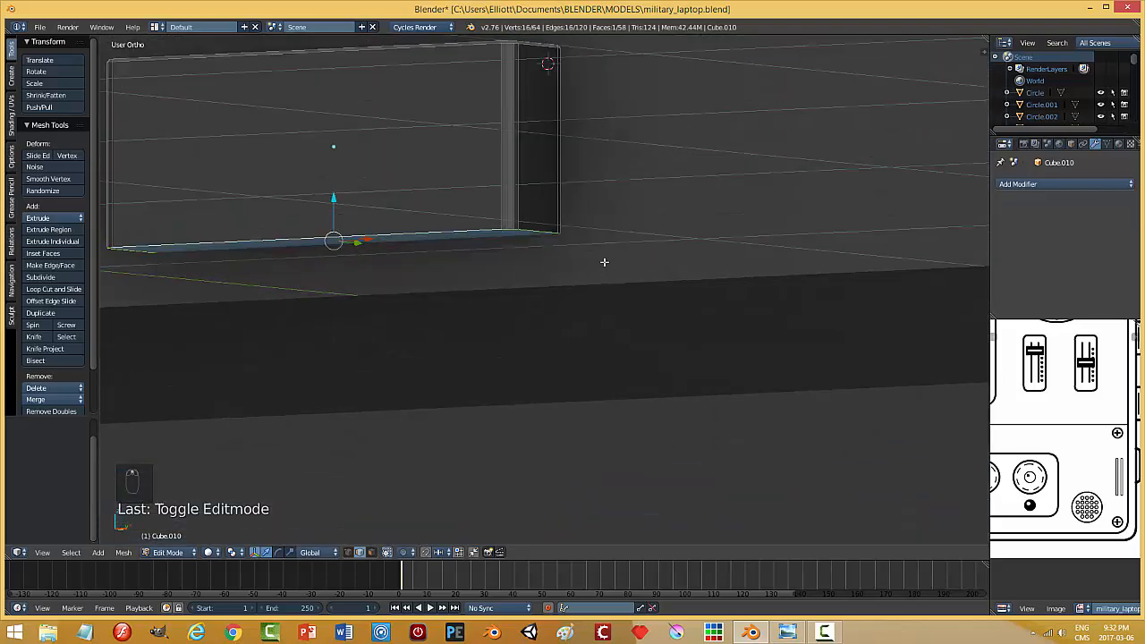
pyautogui.hotkey('ctrl', 'b')
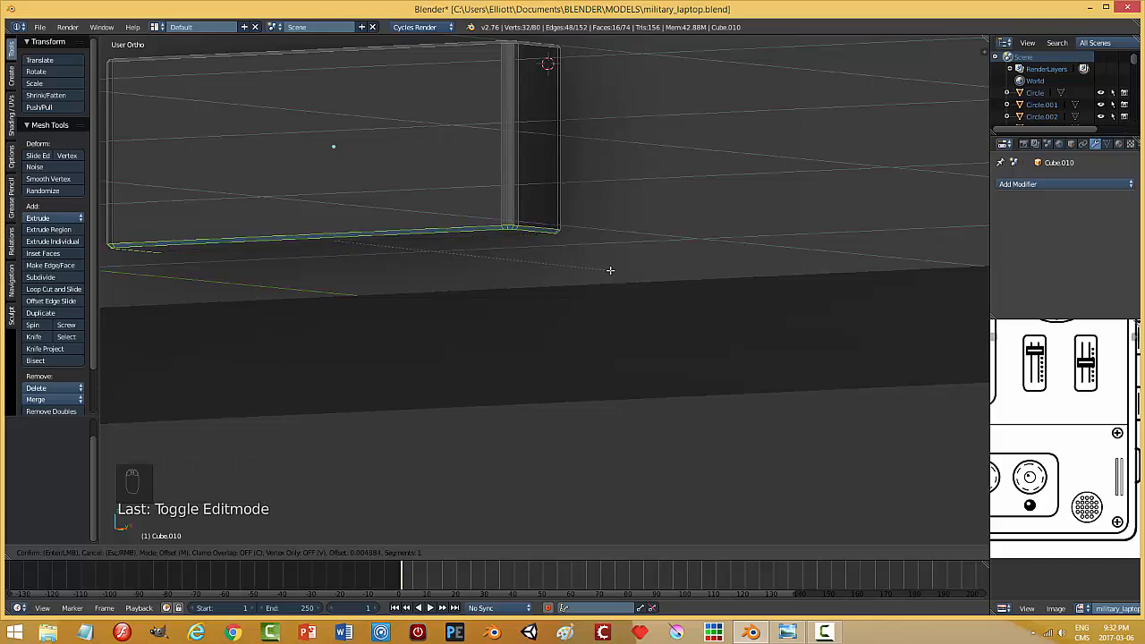
pyautogui.click(610, 270)
pyautogui.press('a')
pyautogui.press('Tab')
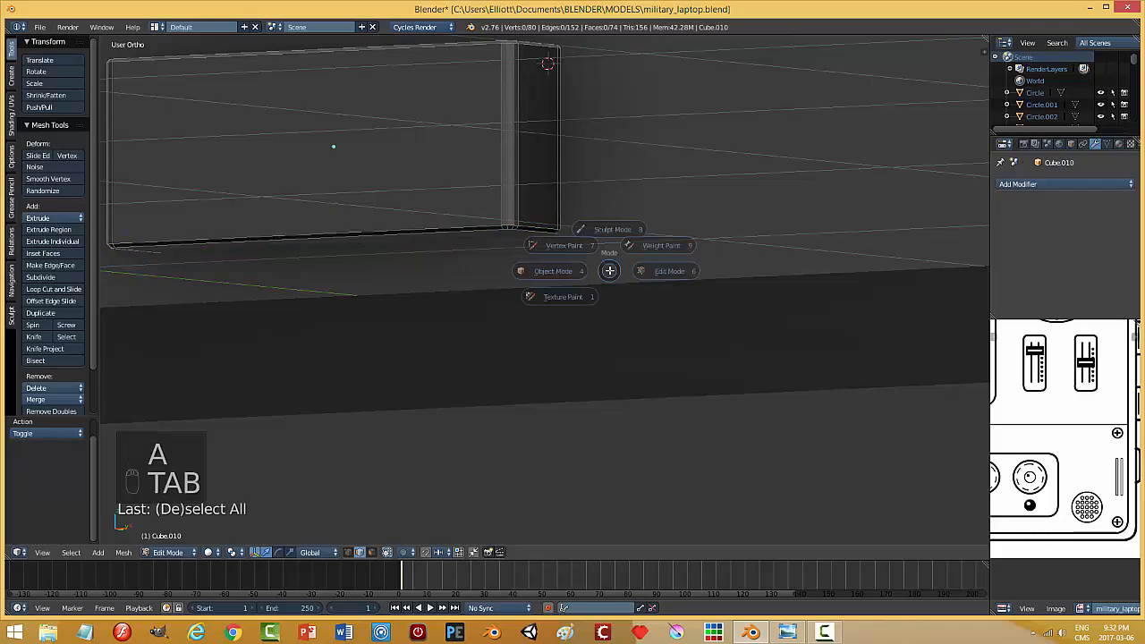
pyautogui.click(547, 267)
pyautogui.moveTo(546, 266); pyautogui.dragTo(510, 281, button='middle')
# - In face selection, inset the floor face inside the block's slot with a thickness of about 0.0213
pyautogui.press('Tab')
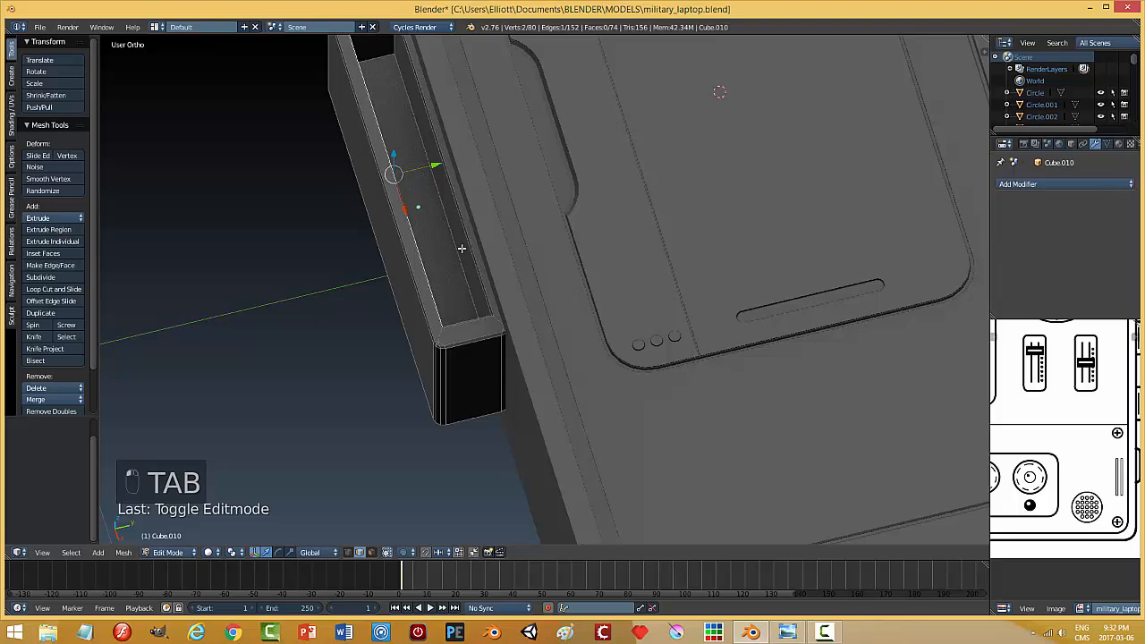
pyautogui.press('a')
pyautogui.press('a')
pyautogui.hotkey('ctrl', 'Tab')
pyautogui.click(452, 259)
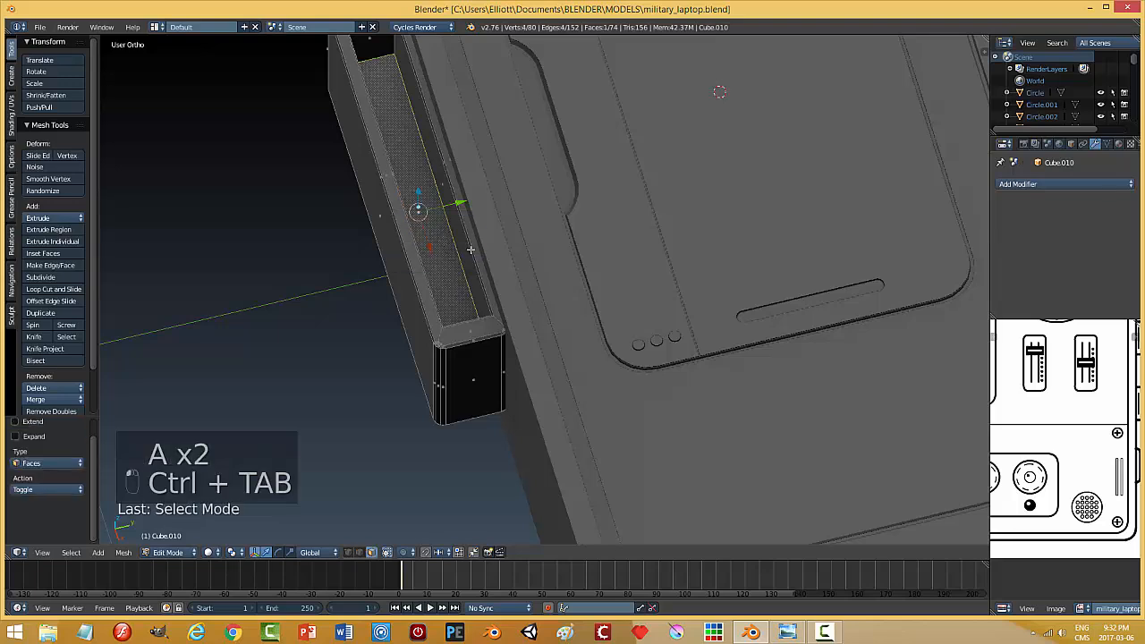
pyautogui.moveTo(471, 250); pyautogui.dragTo(532, 224, button='middle')
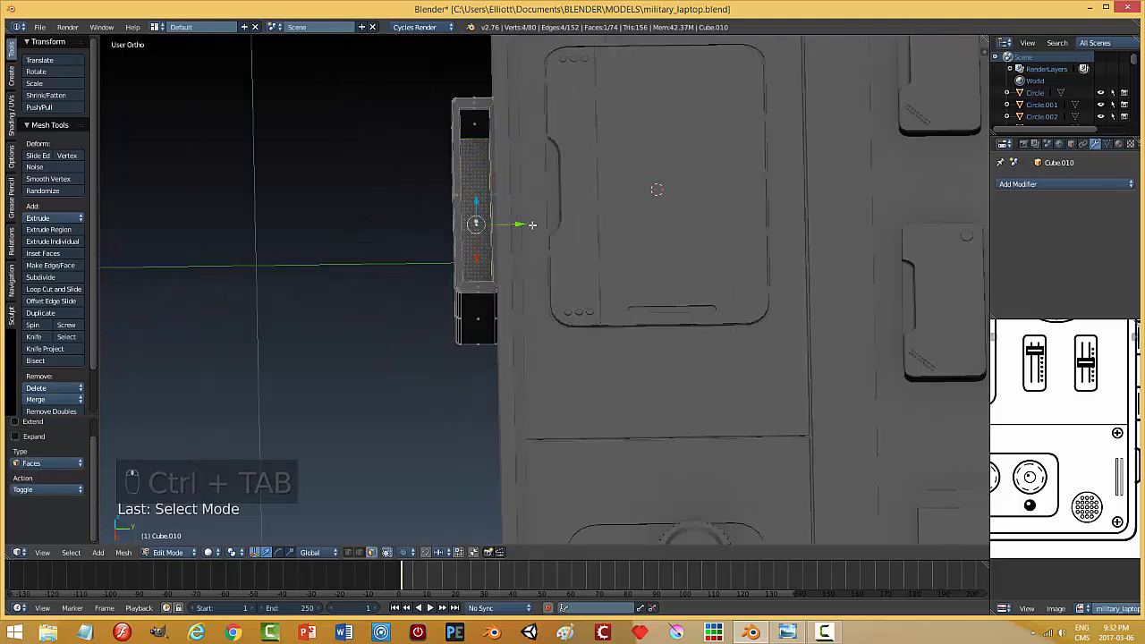
pyautogui.press('i')
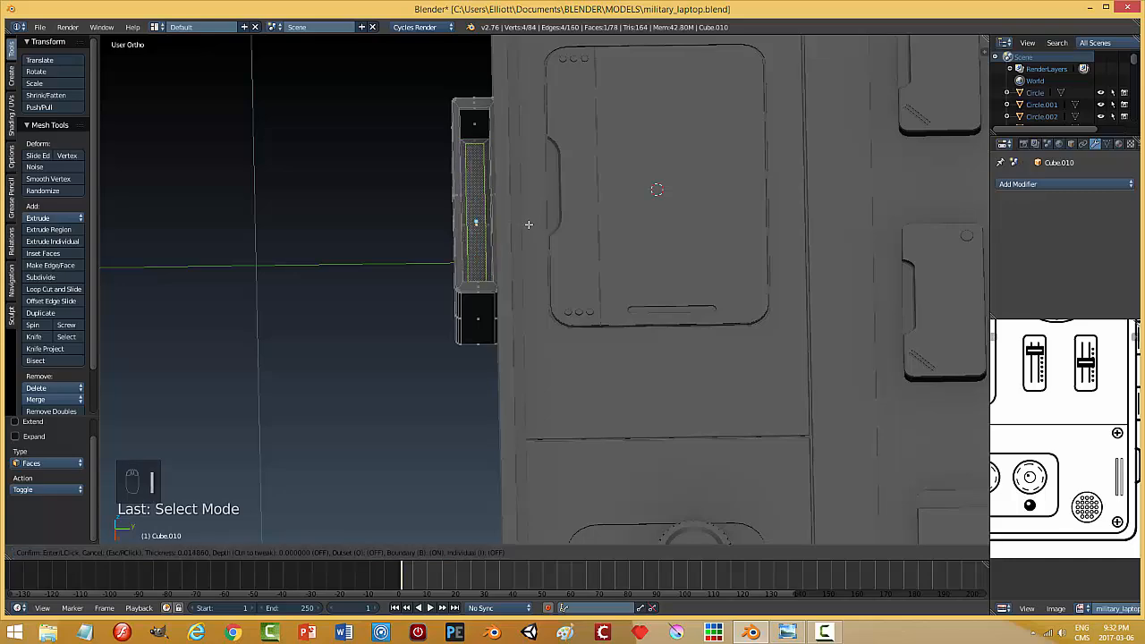
pyautogui.click(528, 224)
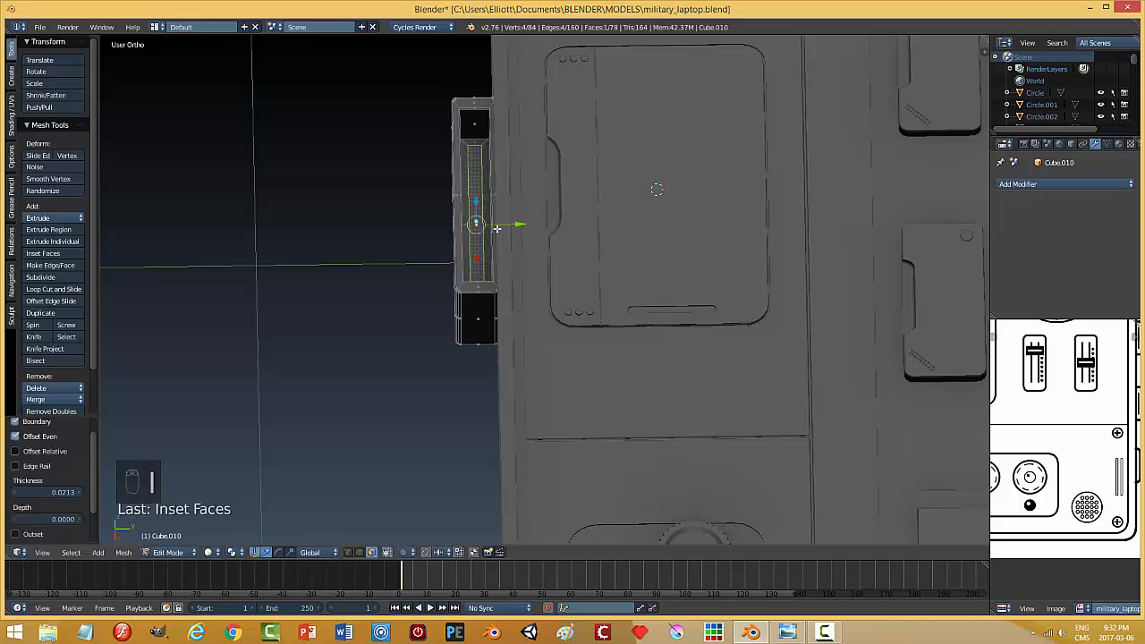
# - Extrude the inset floor face and raise it about 0.124 along Z as a thin bar inside the slot
pyautogui.moveTo(519, 220); pyautogui.dragTo(650, 219, button='middle')
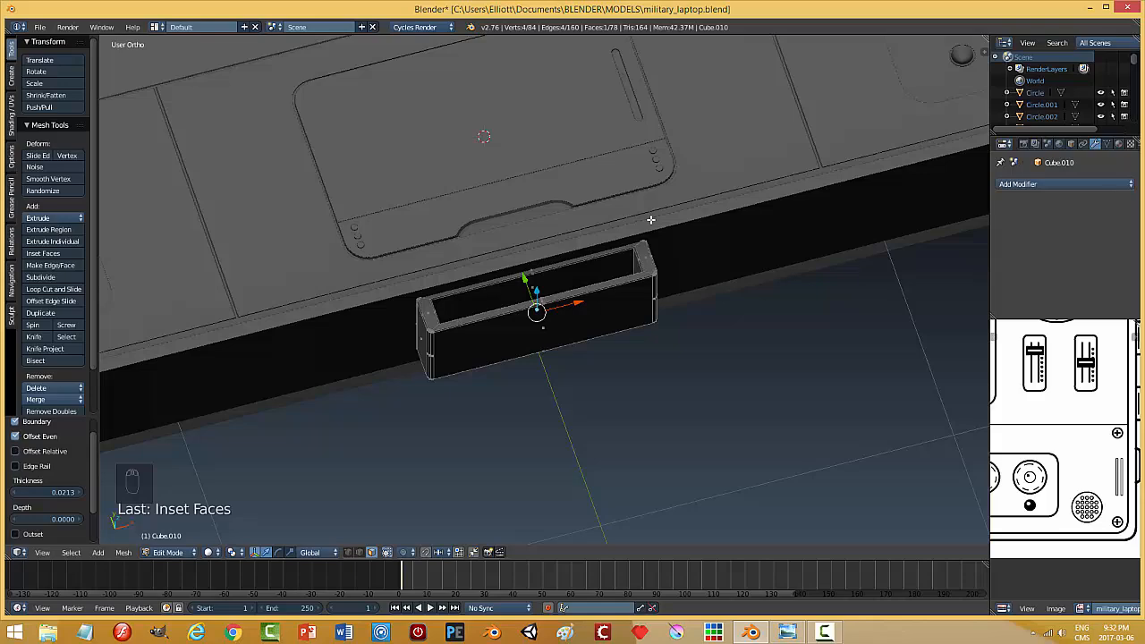
pyautogui.press('e')
pyautogui.moveTo(533, 276); pyautogui.dragTo(537, 218, button='middle')
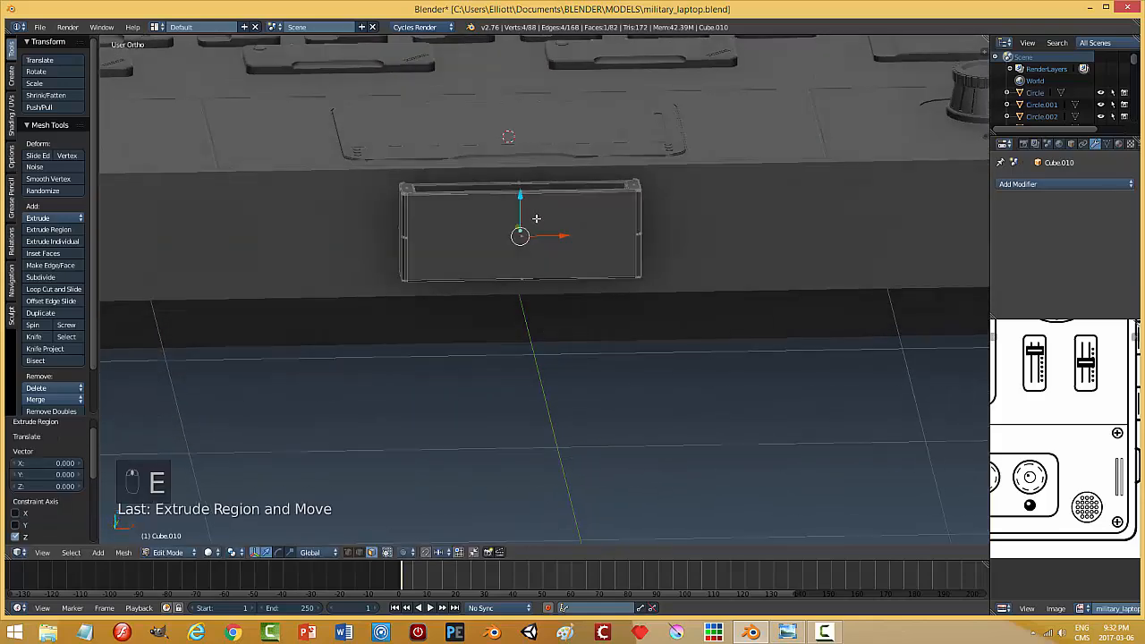
pyautogui.moveTo(524, 201); pyautogui.dragTo(534, 157)
# - Bevel the top edges of the raised bar with 2 segments and an offset of about 0.007, and return to Object Mode
pyautogui.moveTo(534, 156); pyautogui.dragTo(607, 246, button='middle')
pyautogui.hotkey('ctrl', 'b')
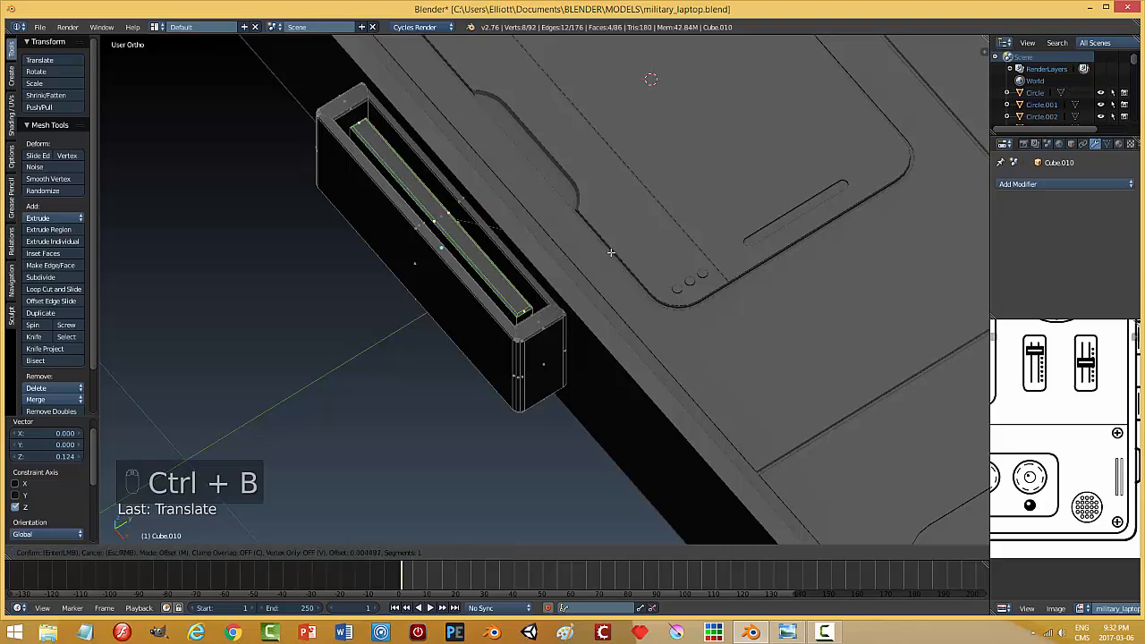
pyautogui.scroll(1, 610, 254)
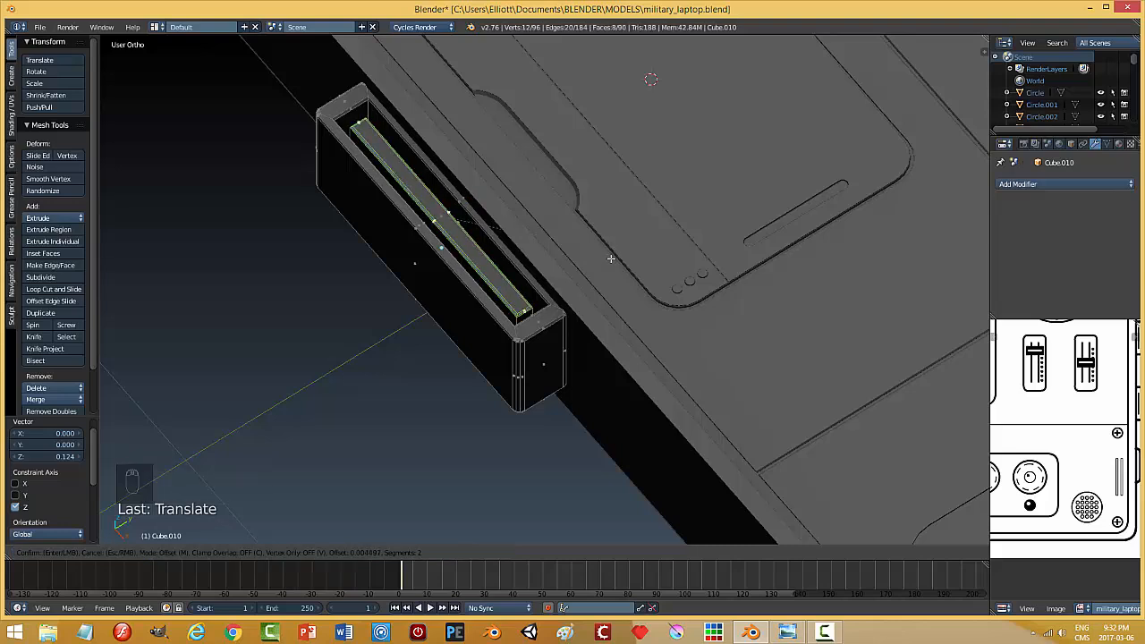
pyautogui.click(611, 258)
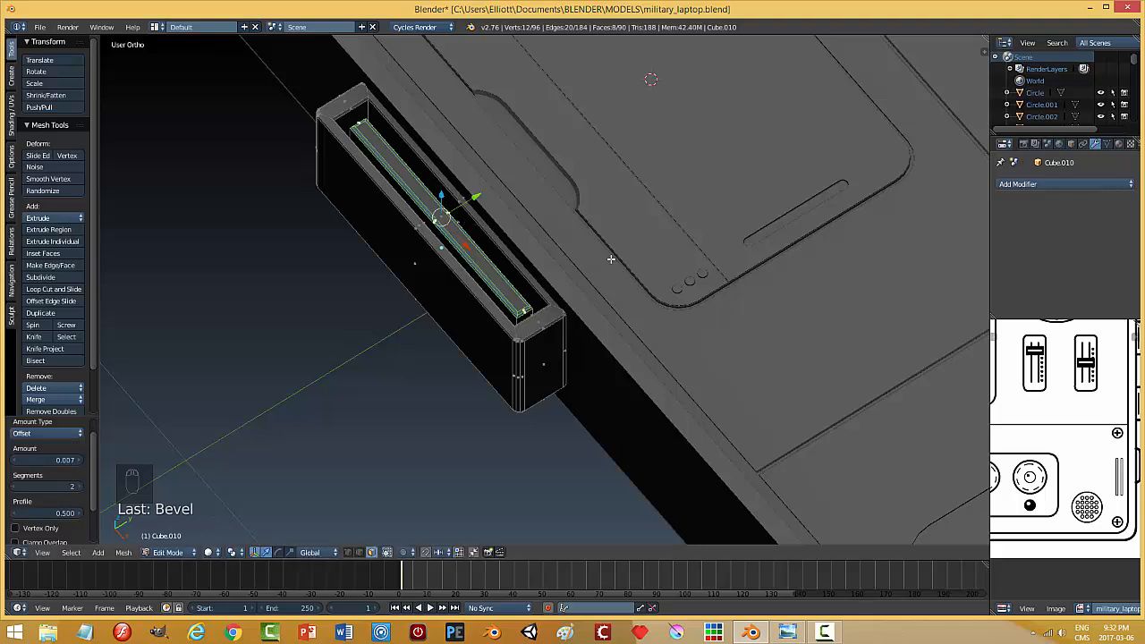
pyautogui.press('a')
pyautogui.press('Tab')
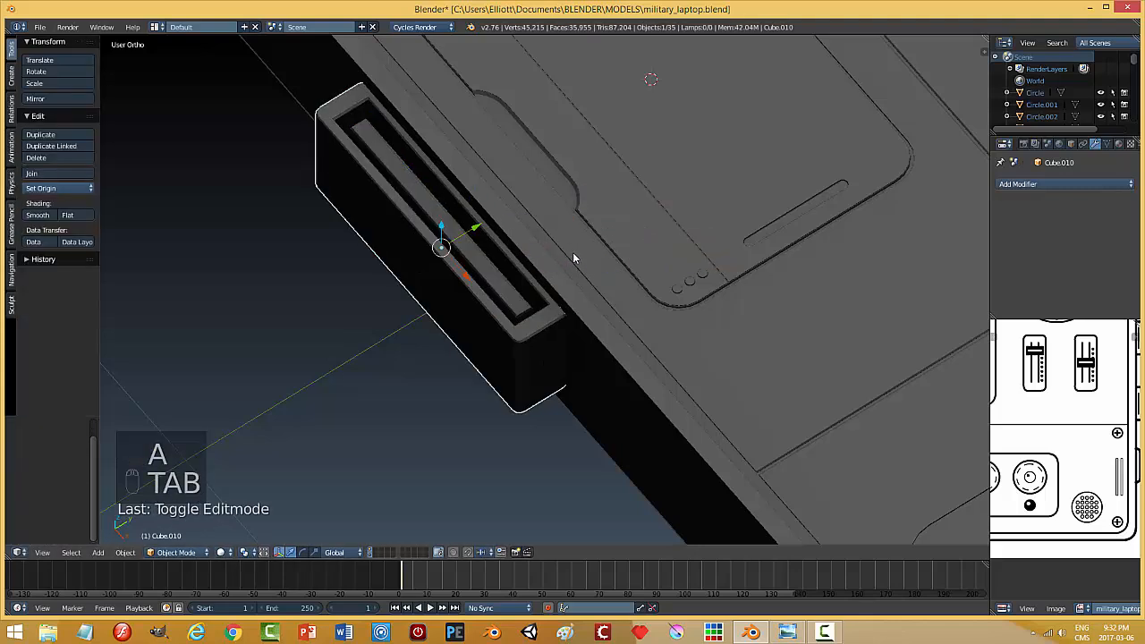
pyautogui.press('a')
# - Fine-tune the slotted block's position against the case's front side with small moves along Y
pyautogui.moveTo(573, 252); pyautogui.dragTo(634, 262, button='middle')
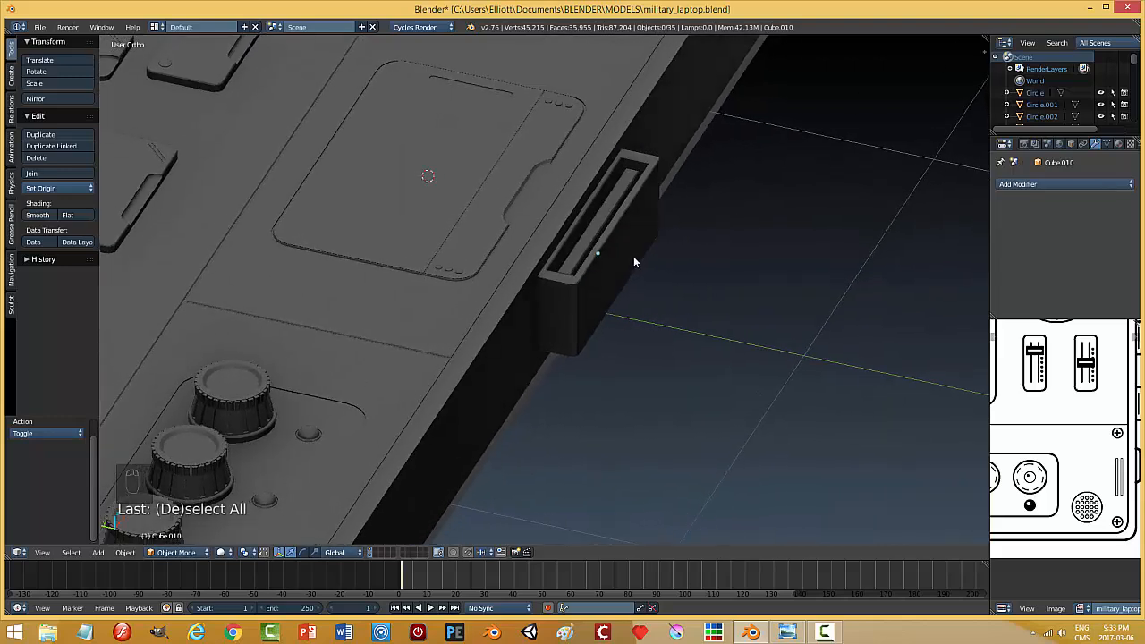
pyautogui.press('g')
pyautogui.press('y')
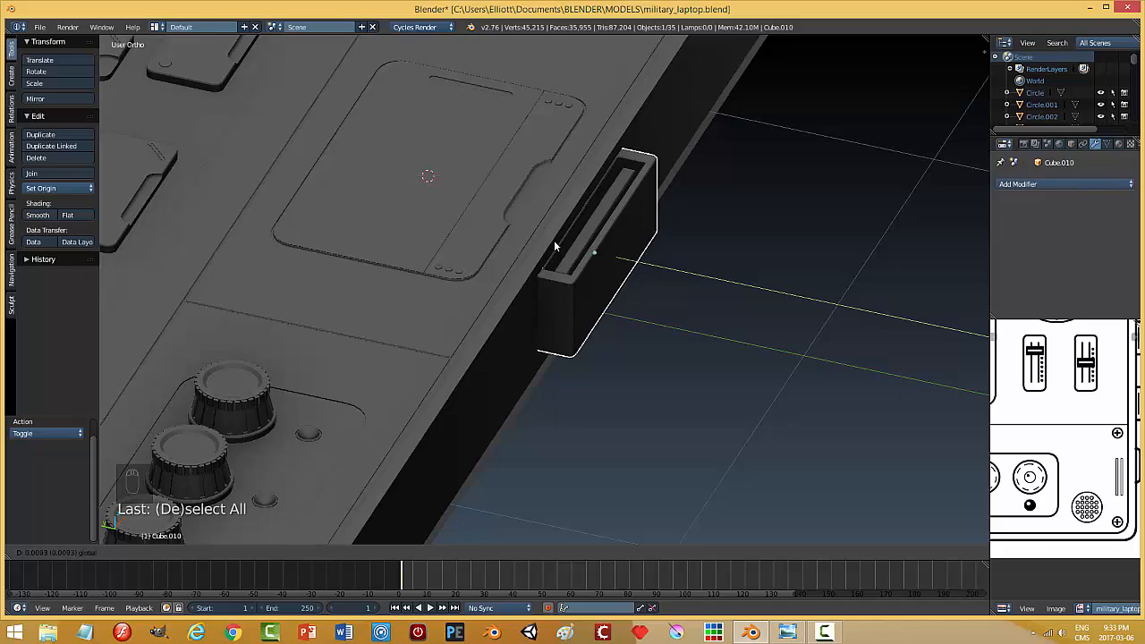
pyautogui.click(555, 246)
pyautogui.press('a')
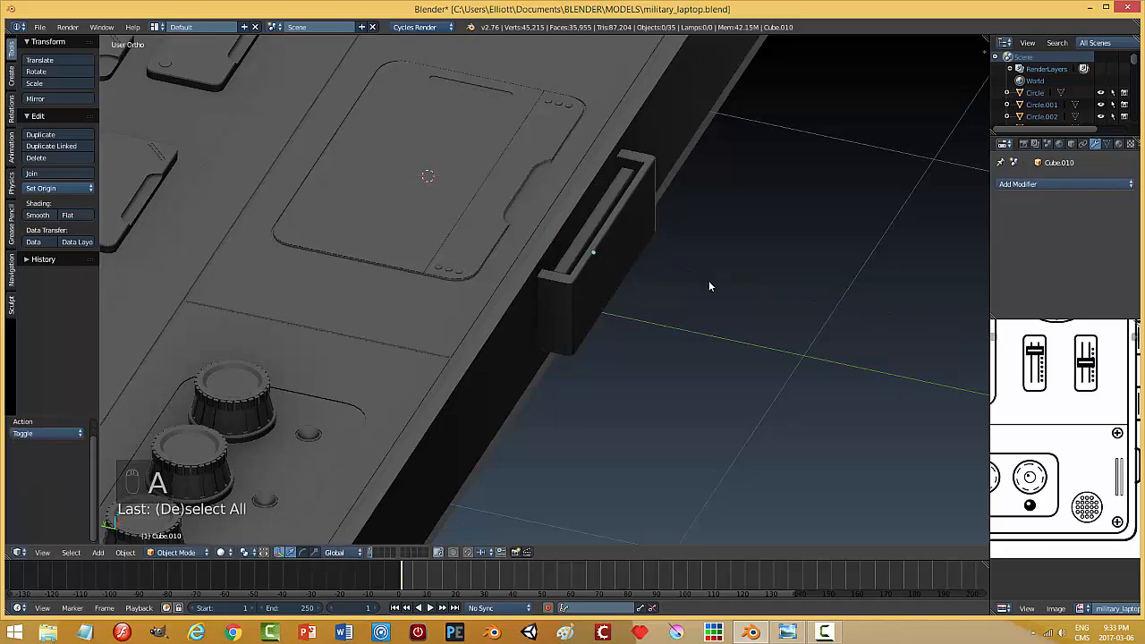
pyautogui.moveTo(709, 280); pyautogui.dragTo(617, 248, button='middle')
pyautogui.rightClick(617, 248)
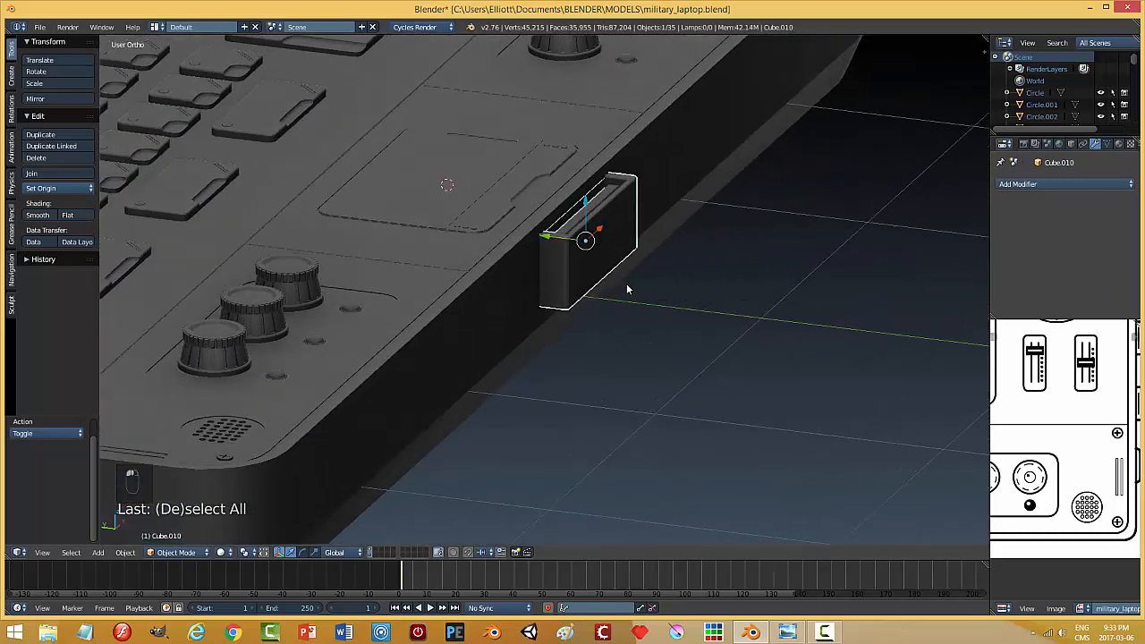
pyautogui.moveTo(629, 287); pyautogui.dragTo(587, 254, button='middle')
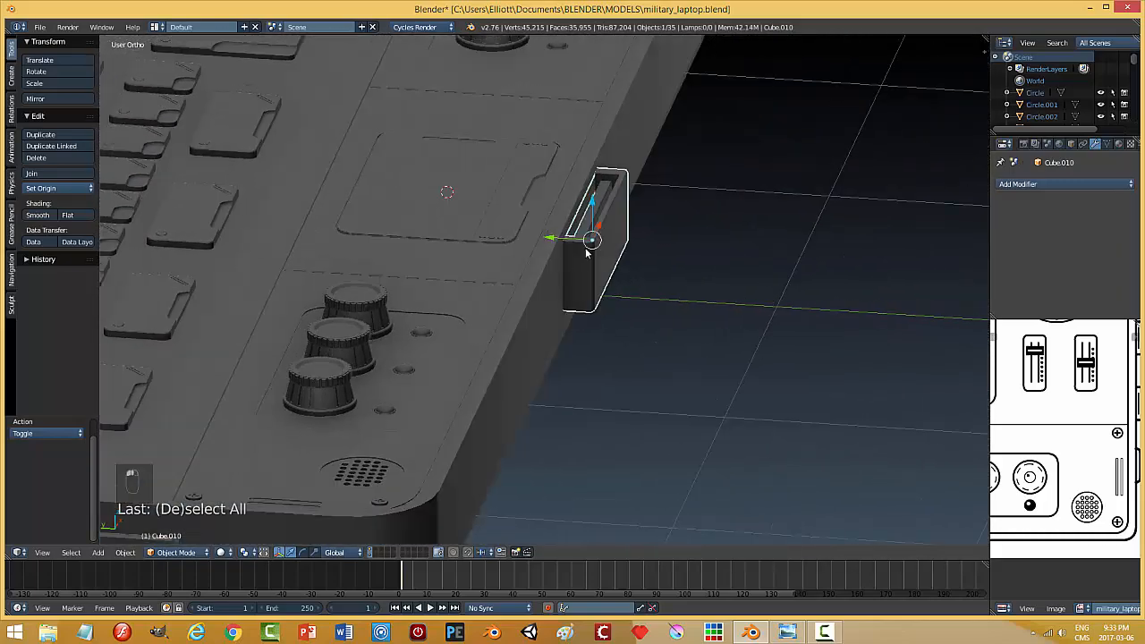
pyautogui.click(537, 243)
pyautogui.press('a')
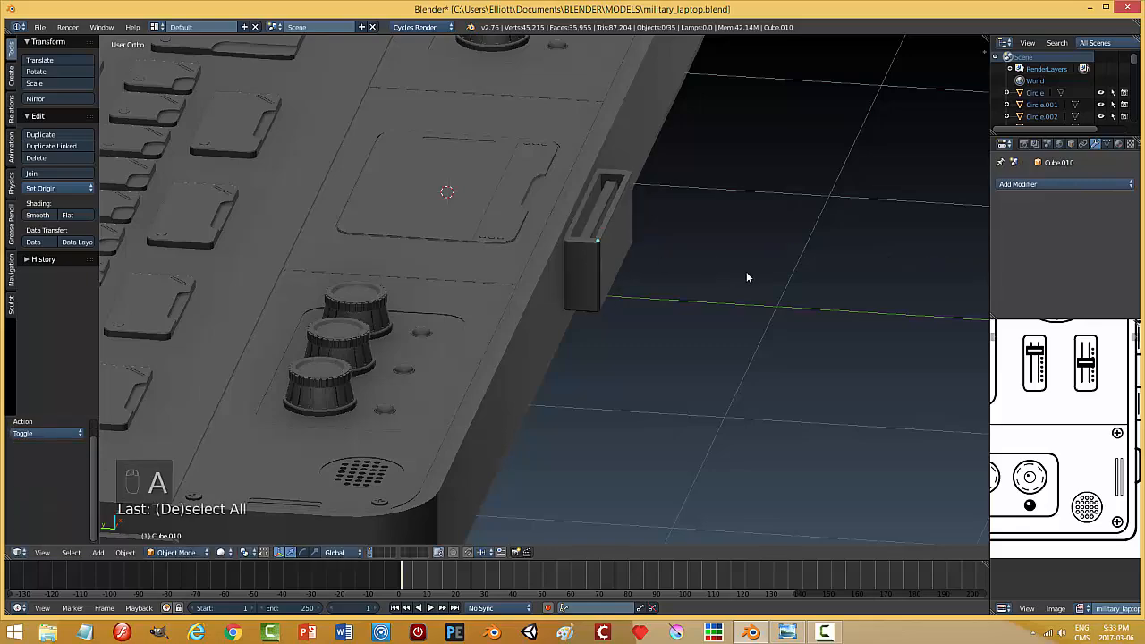
# - Move the slotted block about 0.104 outward from the case's front side along Y
pyautogui.moveTo(747, 273); pyautogui.dragTo(568, 297, button='middle')
pyautogui.scroll(2, 707, 248)
pyautogui.scroll(2, 583, 280)
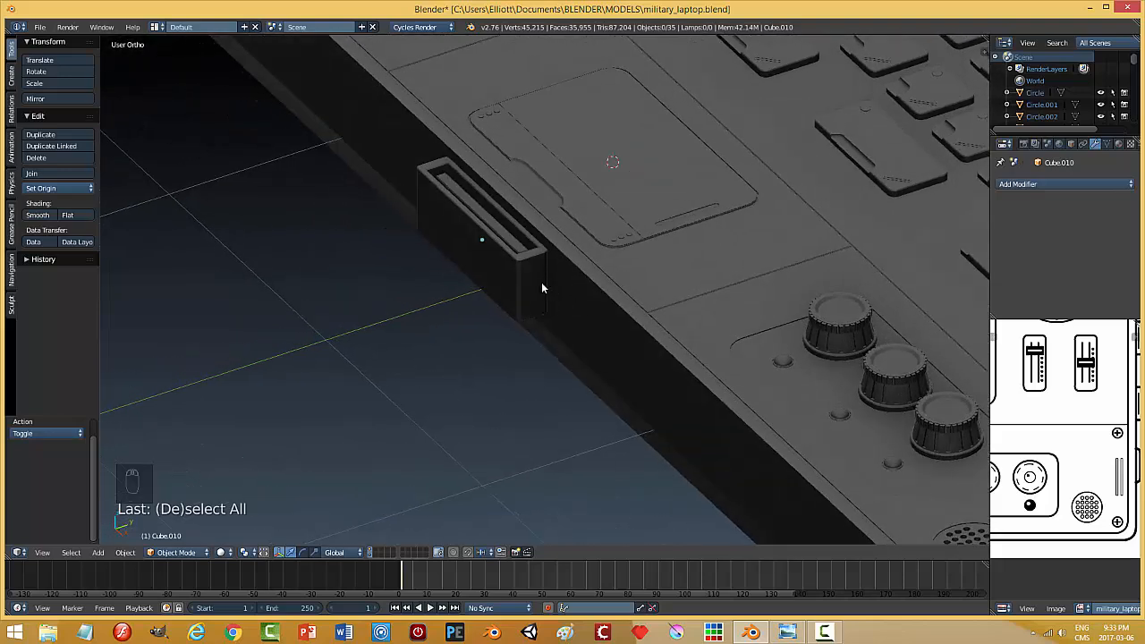
pyautogui.rightClick(501, 250)
pyautogui.moveTo(519, 237); pyautogui.dragTo(492, 246)
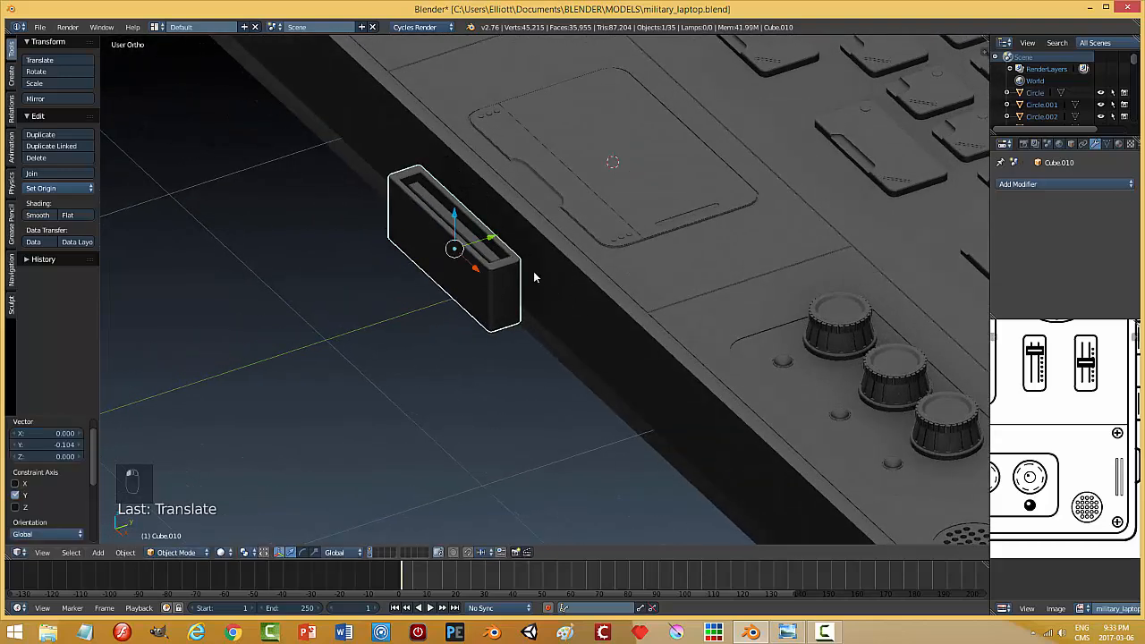
# - Duplicate the slotted block in place, move the copy to layer 11, and display only that layer
pyautogui.hotkey('shift', 'd')
pyautogui.rightClick(547, 280)
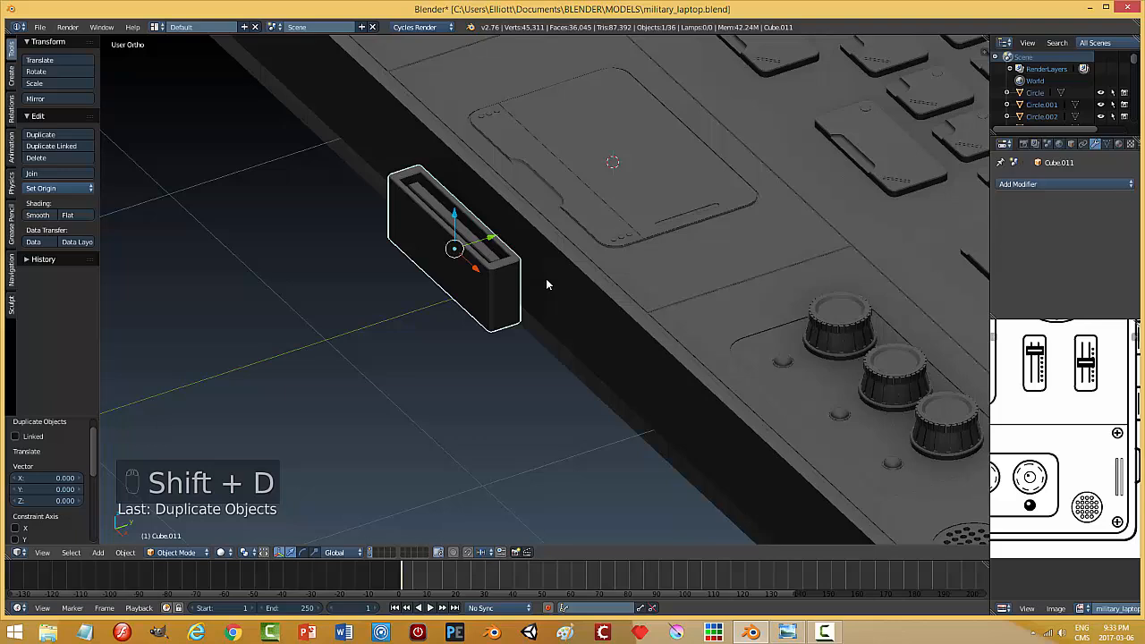
pyautogui.press('m')
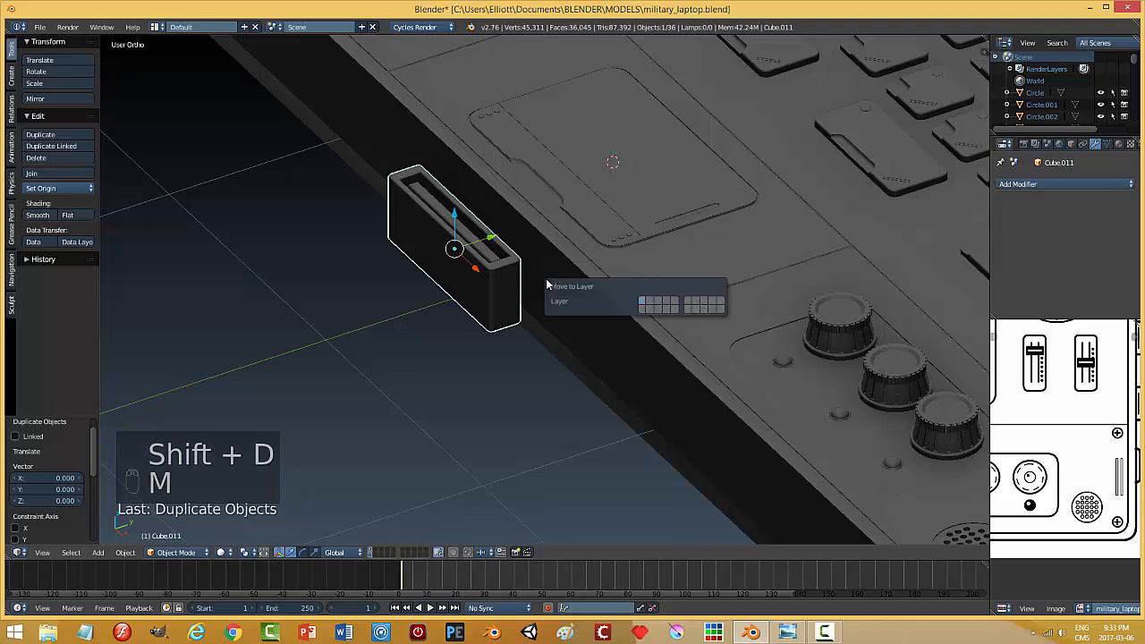
pyautogui.click(640, 308)
pyautogui.press('2')
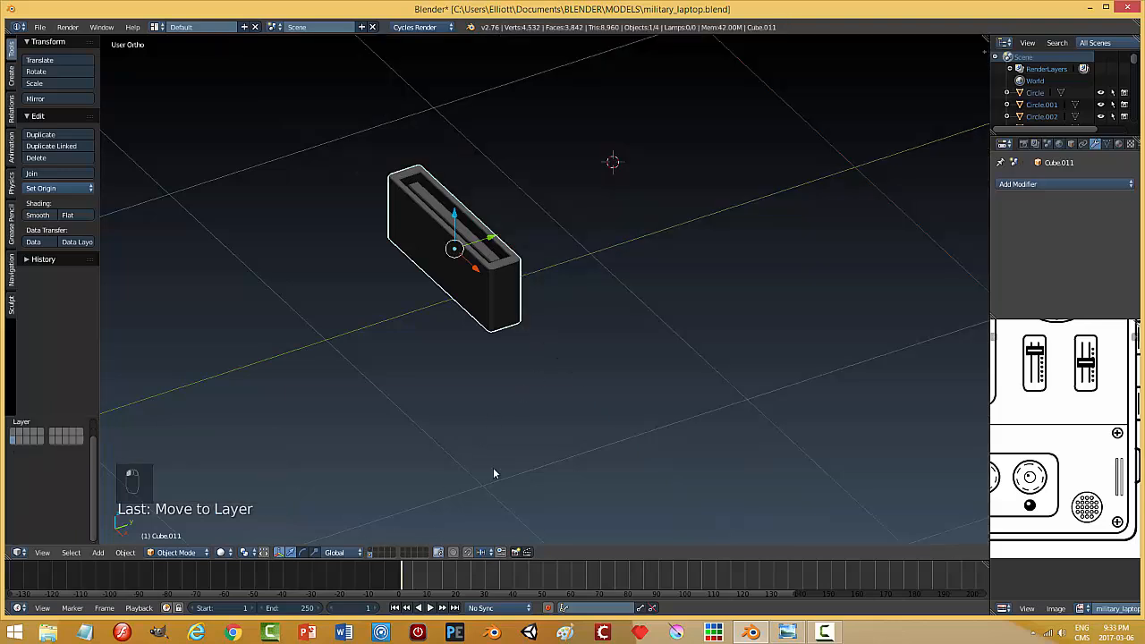
pyautogui.moveTo(493, 467); pyautogui.dragTo(533, 355, button='middle')
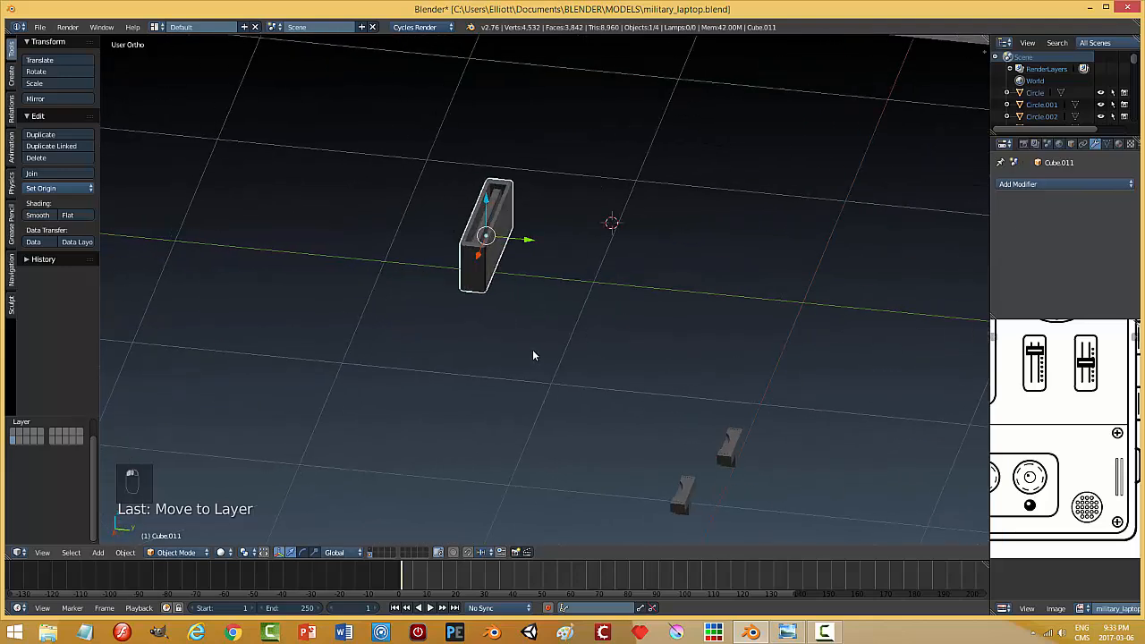
# - Move both slider knobs from layer 11 to layer 1 and show layer 1 with the laptop model
pyautogui.rightClick(679, 497)
pyautogui.keyDown('shift'); pyautogui.rightClick(730, 447); pyautogui.keyUp('shift')
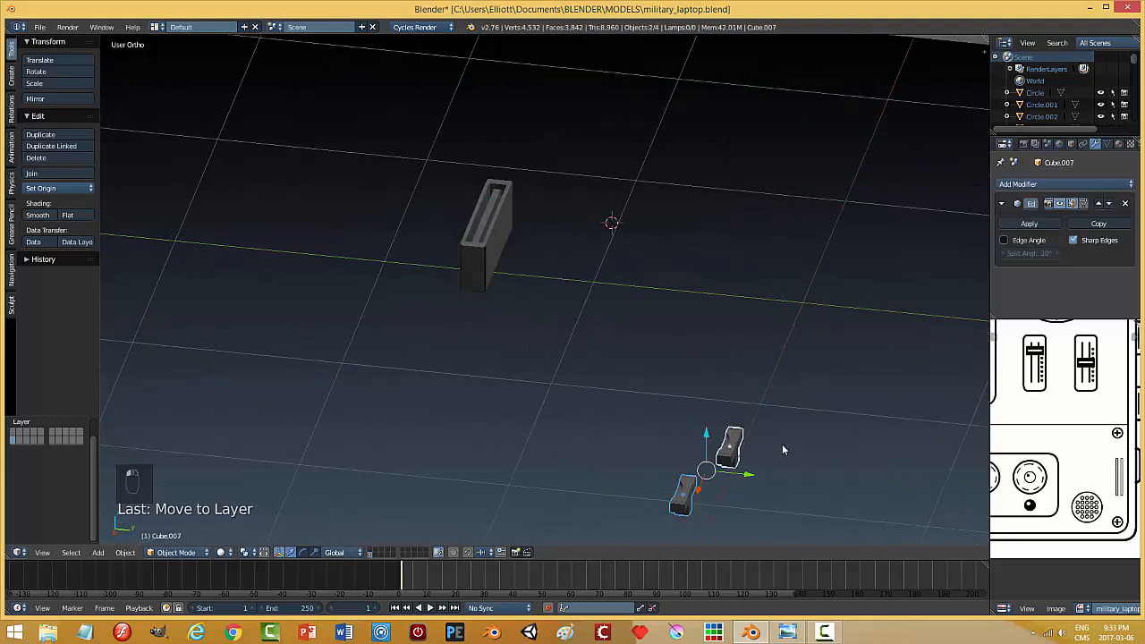
pyautogui.press('m')
pyautogui.click(884, 470)
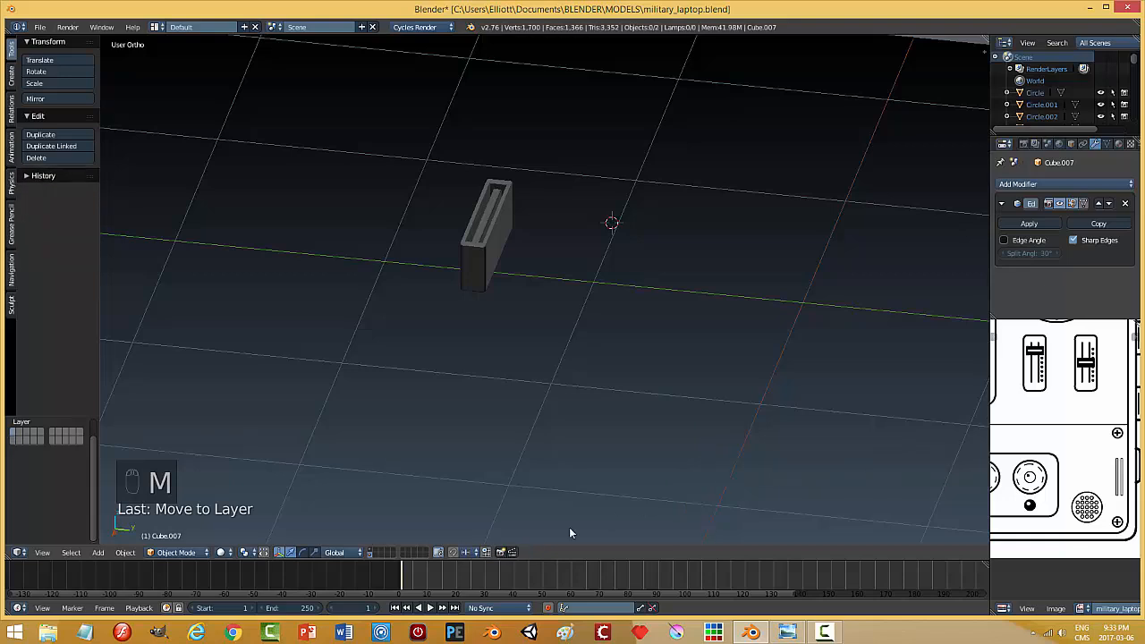
pyautogui.keyDown('shift'); pyautogui.click(377, 553); pyautogui.keyUp('shift')
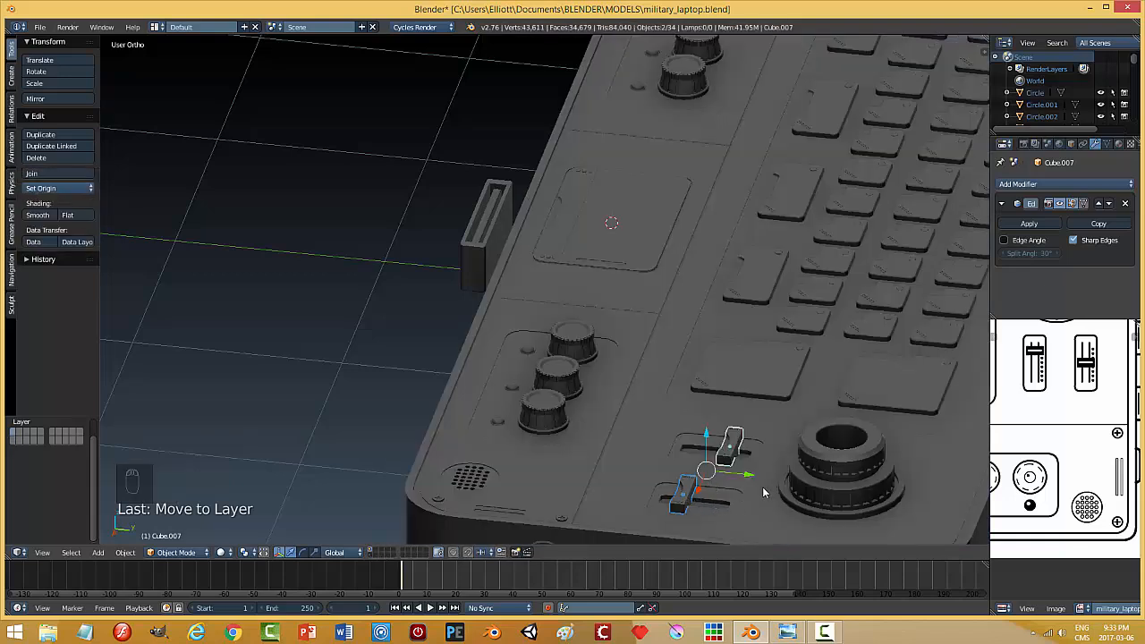
pyautogui.press('a')
pyautogui.click(725, 502)
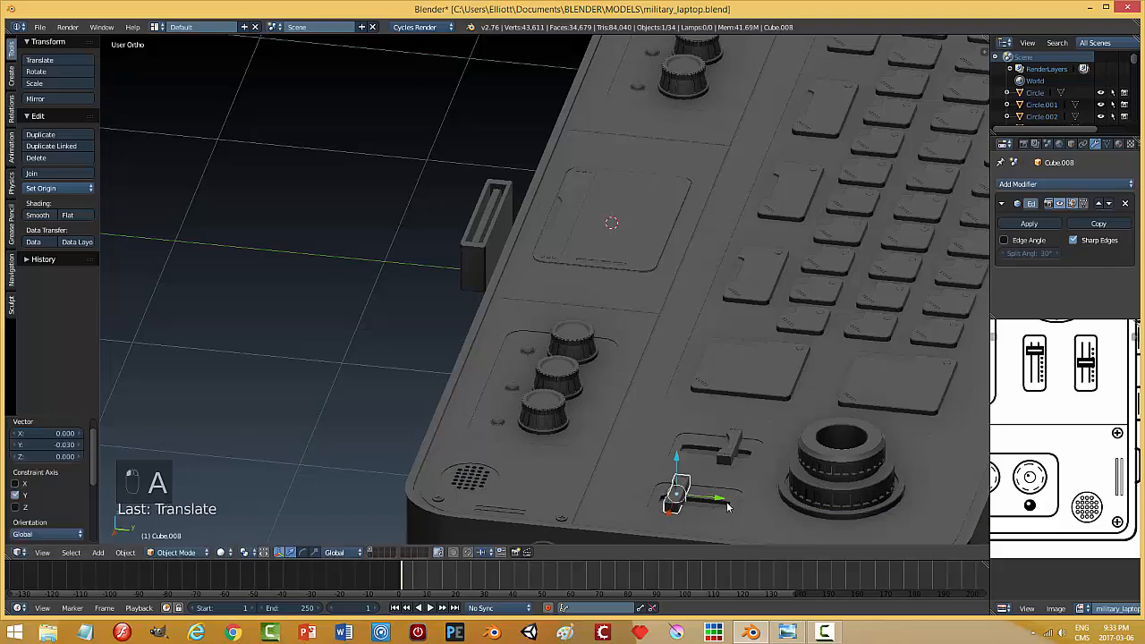
pyautogui.hotkey('ctrl', 'z')
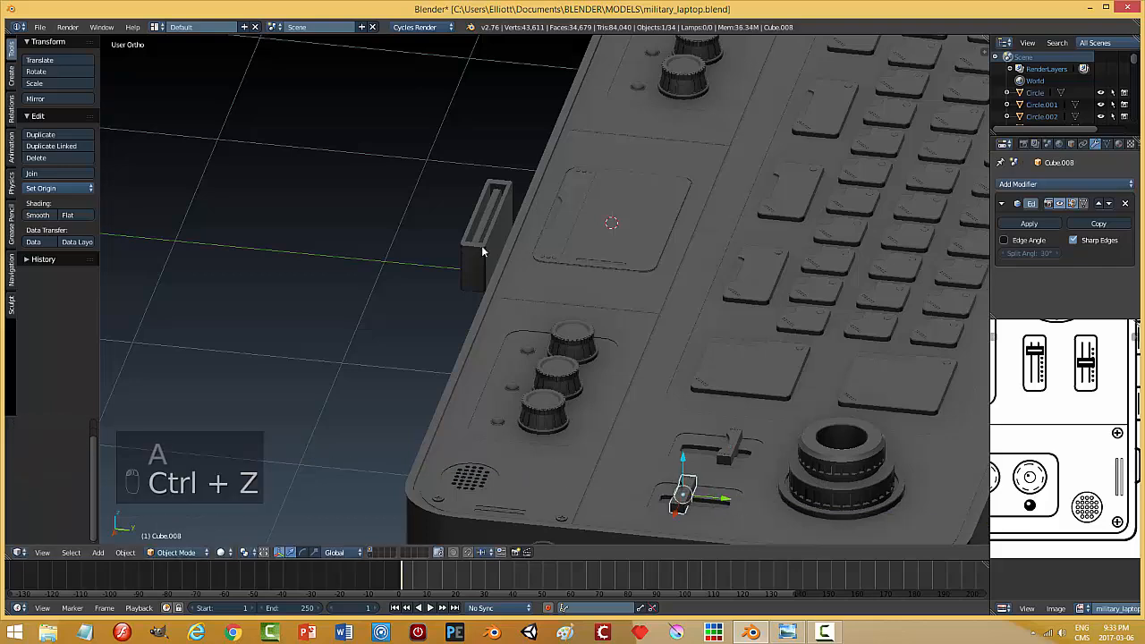
# - Display only layer 11, which holds the duplicated slotted block
pyautogui.click(369, 556)
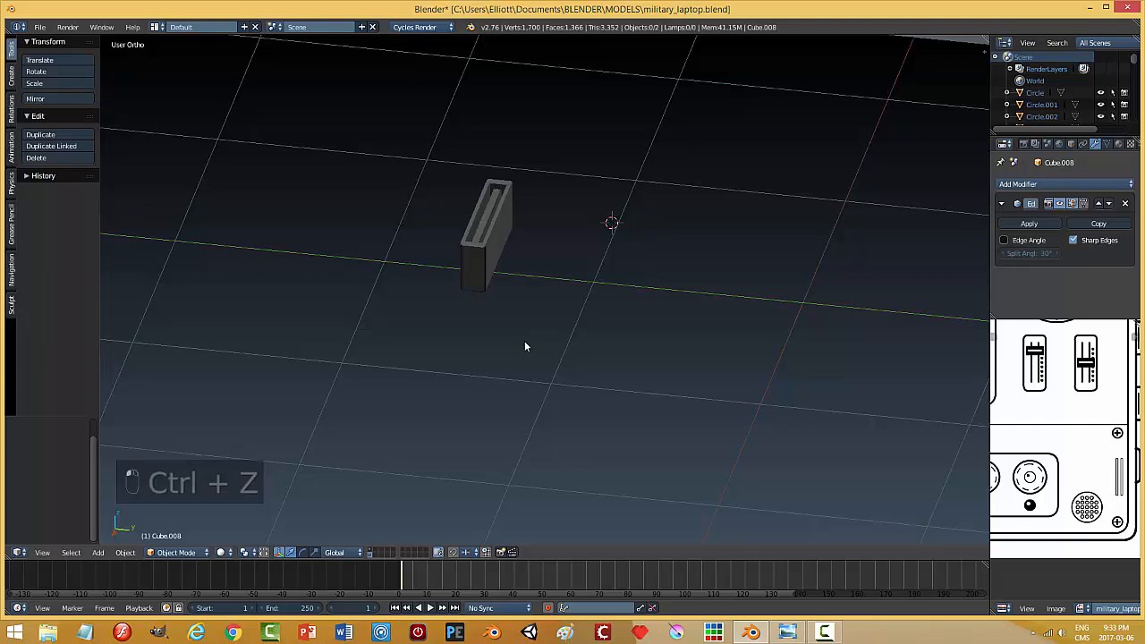
# - Inset the large face of the duplicated slotted block that faces the laptop case
pyautogui.rightClick(485, 244)
pyautogui.moveTo(485, 244); pyautogui.dragTo(520, 278, button='middle')
pyautogui.press('Tab')
pyautogui.click(657, 324)
pyautogui.scroll(1, 543, 297)
pyautogui.rightClick(461, 196)
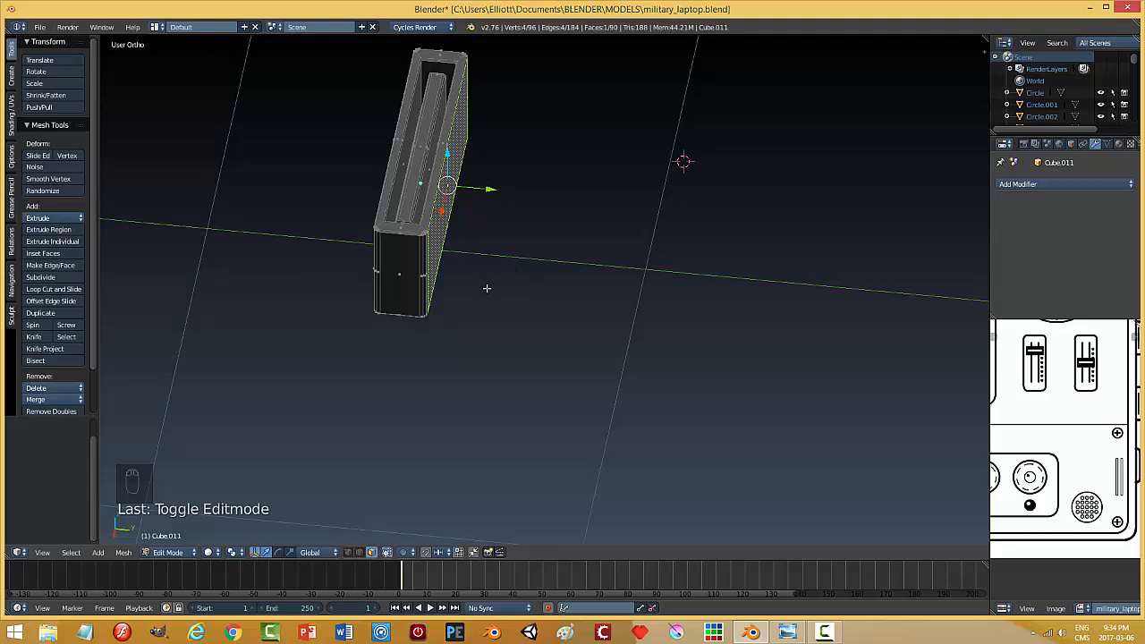
pyautogui.scroll(1, 500, 281)
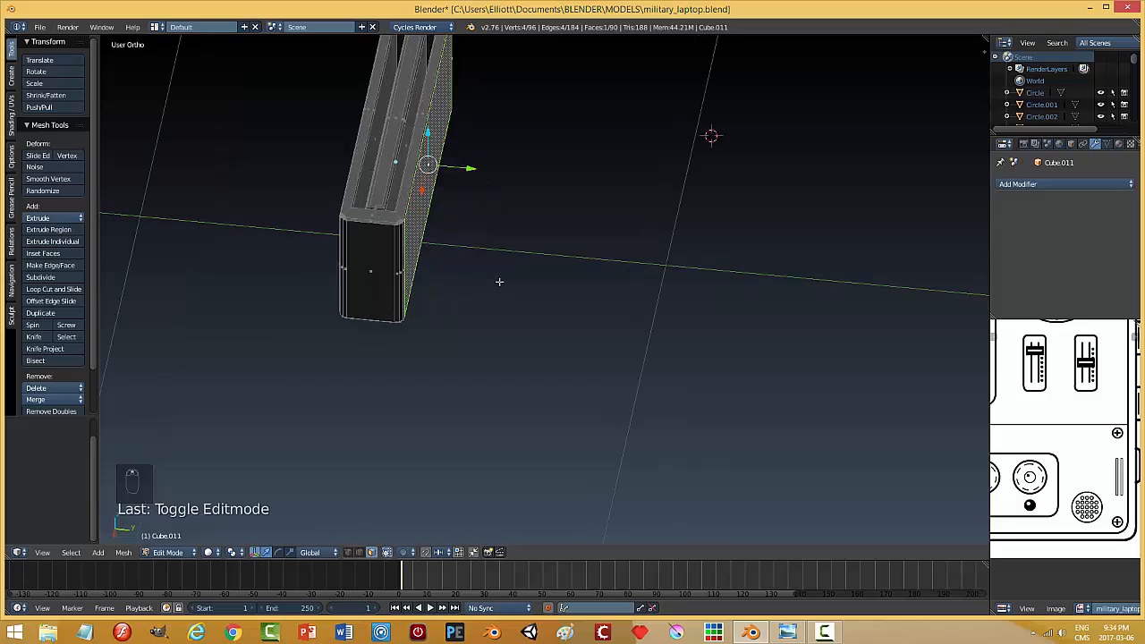
pyautogui.moveTo(493, 282); pyautogui.dragTo(441, 249, button='middle')
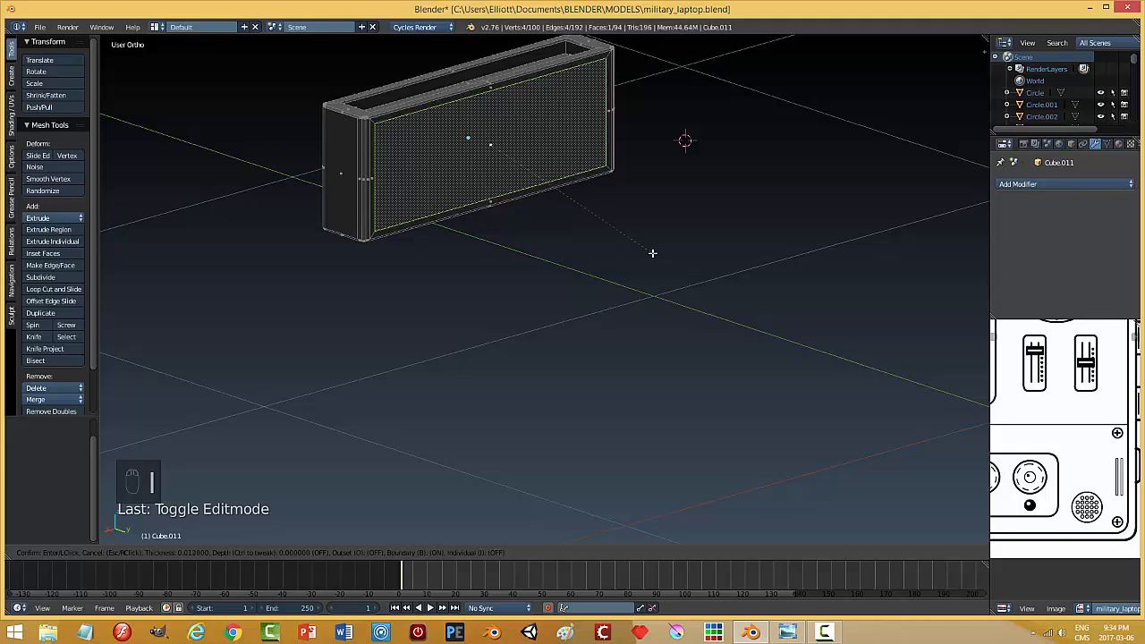
pyautogui.press('i')
pyautogui.click(544, 271)
# - Extrude the inset face along Y by about 0.006, and extrude it again by about 0.014 to form a backing plate
pyautogui.moveTo(544, 271); pyautogui.dragTo(582, 283, button='middle')
pyautogui.press('e')
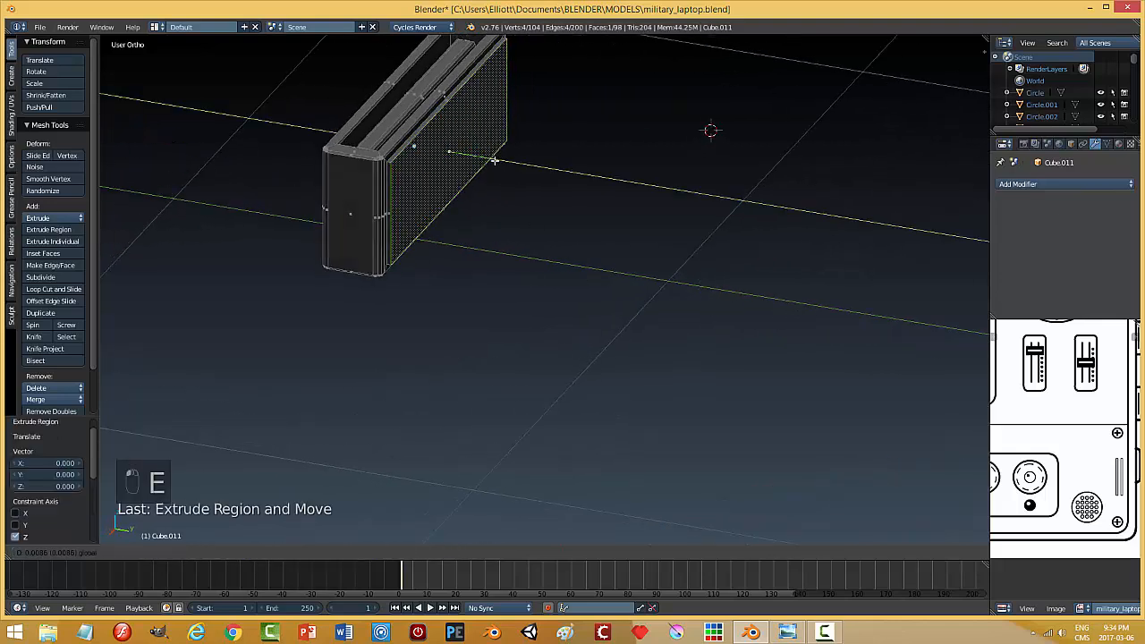
pyautogui.click(494, 159)
pyautogui.moveTo(560, 260); pyautogui.dragTo(580, 262, button='middle')
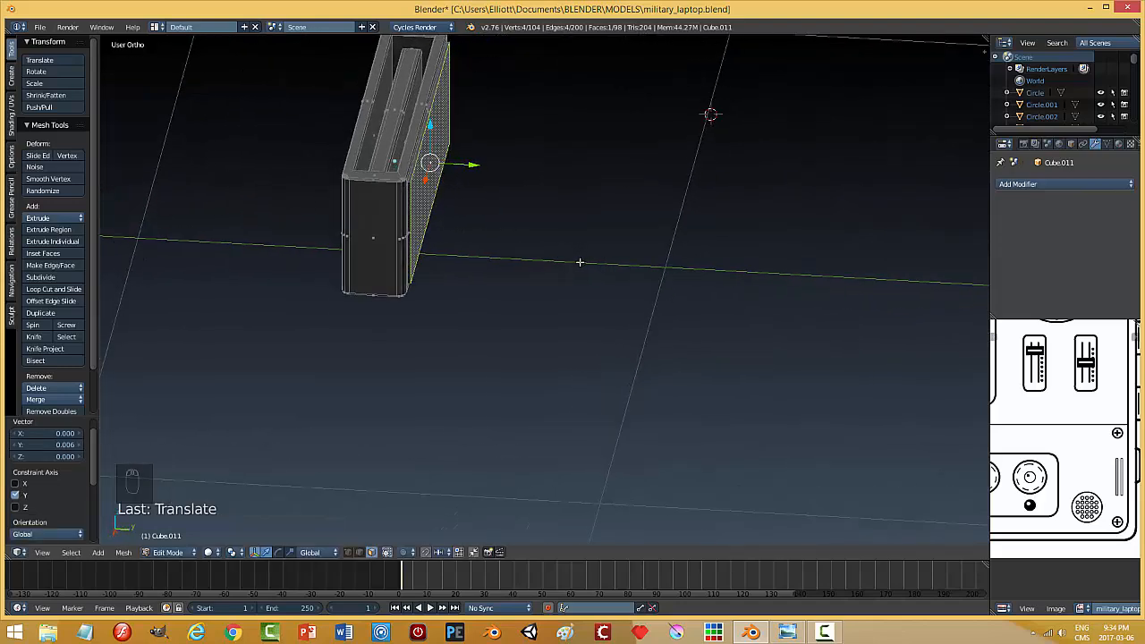
pyautogui.press('e')
pyautogui.rightClick(580, 263)
pyautogui.moveTo(475, 167); pyautogui.dragTo(481, 171)
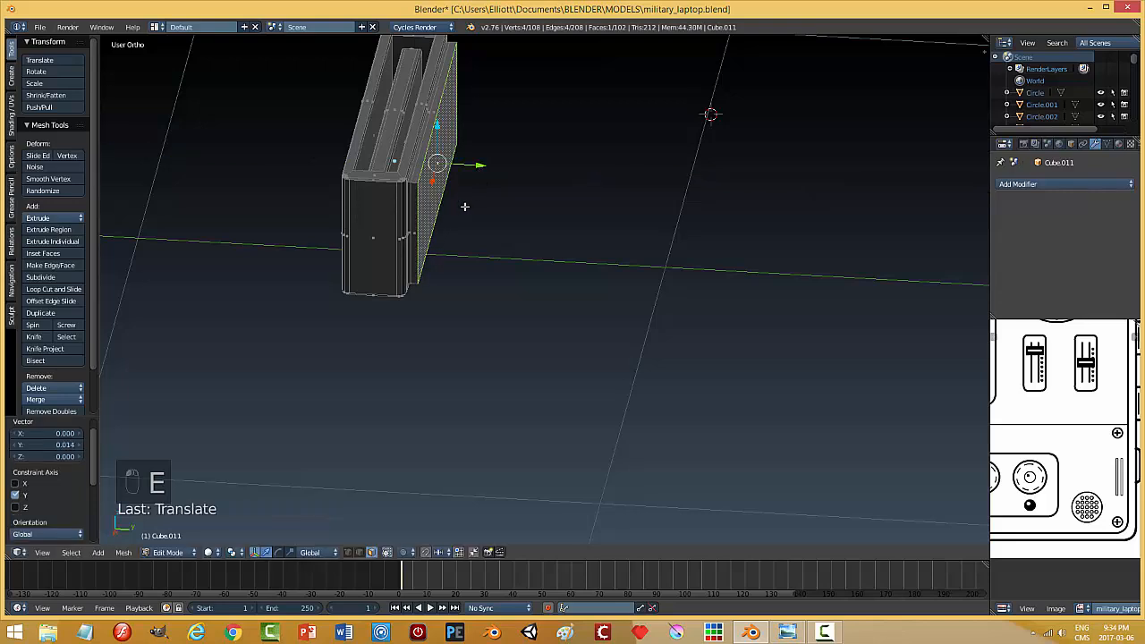
# - Extrude the backing plate's two narrow end faces outward by scaling them about 1.405 along X
pyautogui.rightClick(417, 206)
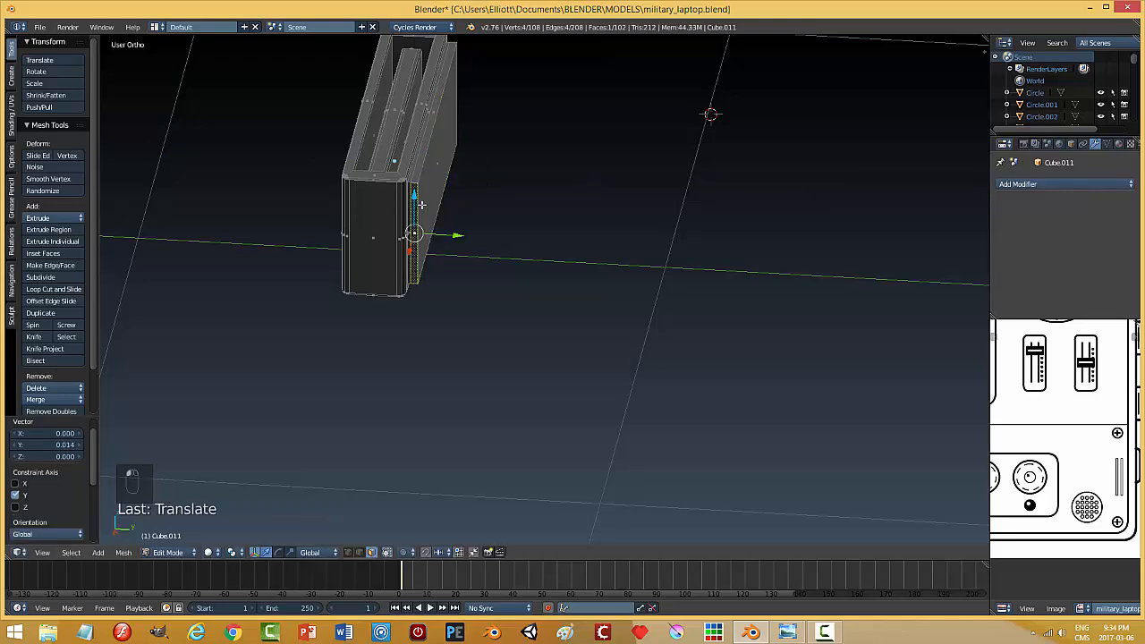
pyautogui.moveTo(606, 205); pyautogui.dragTo(436, 236, button='middle')
pyautogui.moveTo(542, 225); pyautogui.dragTo(726, 274, button='middle')
pyautogui.keyDown('shift'); pyautogui.rightClick(686, 258); pyautogui.keyUp('shift')
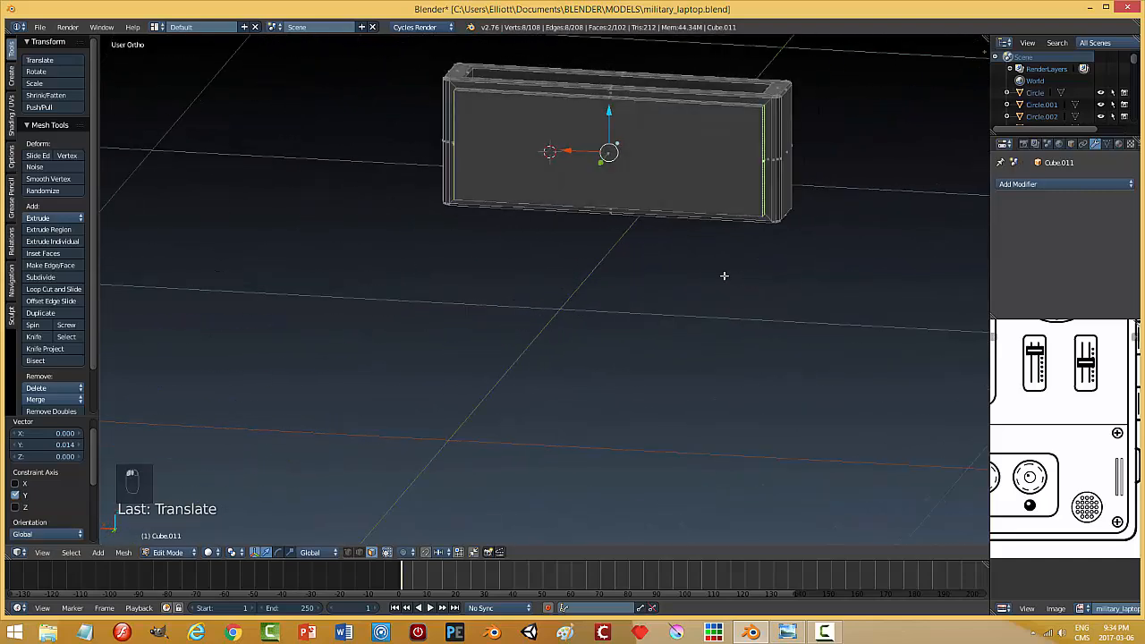
pyautogui.press('e')
pyautogui.rightClick(724, 275)
pyautogui.press('s')
pyautogui.press('x')
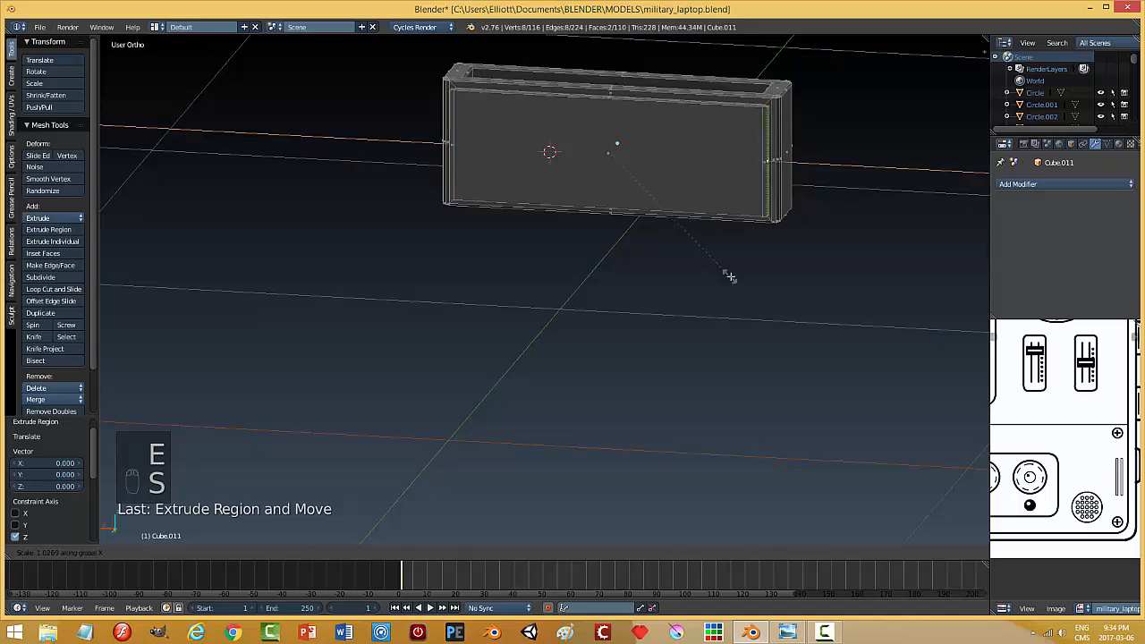
pyautogui.click(795, 300)
pyautogui.moveTo(848, 267); pyautogui.dragTo(605, 233, button='middle')
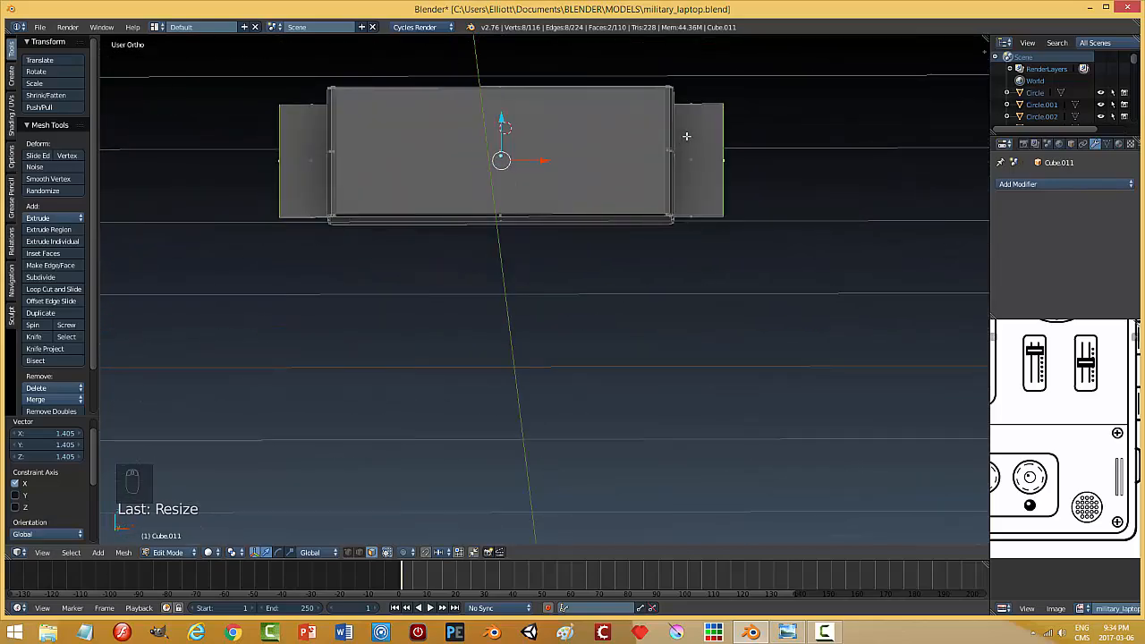
pyautogui.moveTo(411, 239); pyautogui.dragTo(546, 308, button='middle')
pyautogui.hotkey('ctrl', 'b')
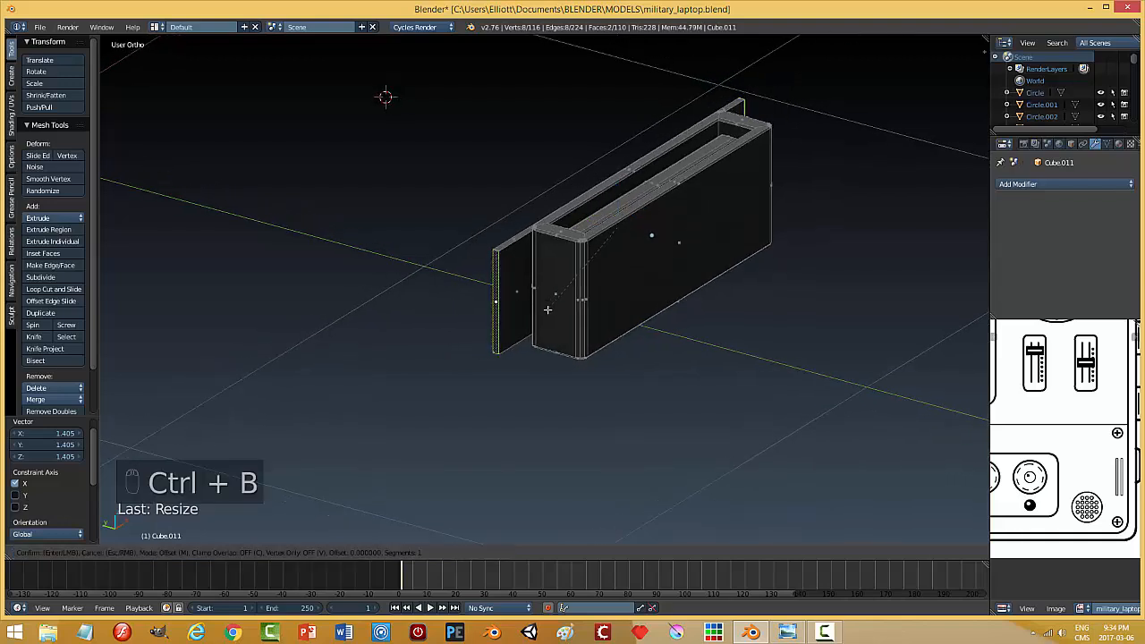
pyautogui.rightClick(673, 318)
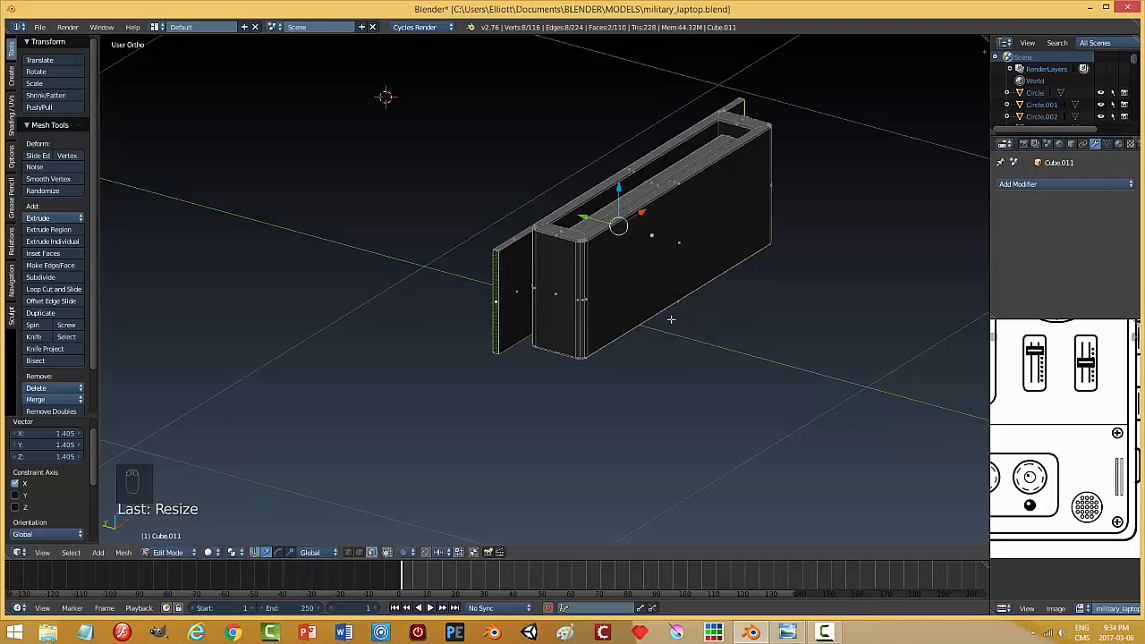
# - Bevel the four outer corner edges of the backing plate's side tabs by about 0.013 with one segment, and return to Object Mode
pyautogui.press('a')
pyautogui.scroll(4, 526, 367)
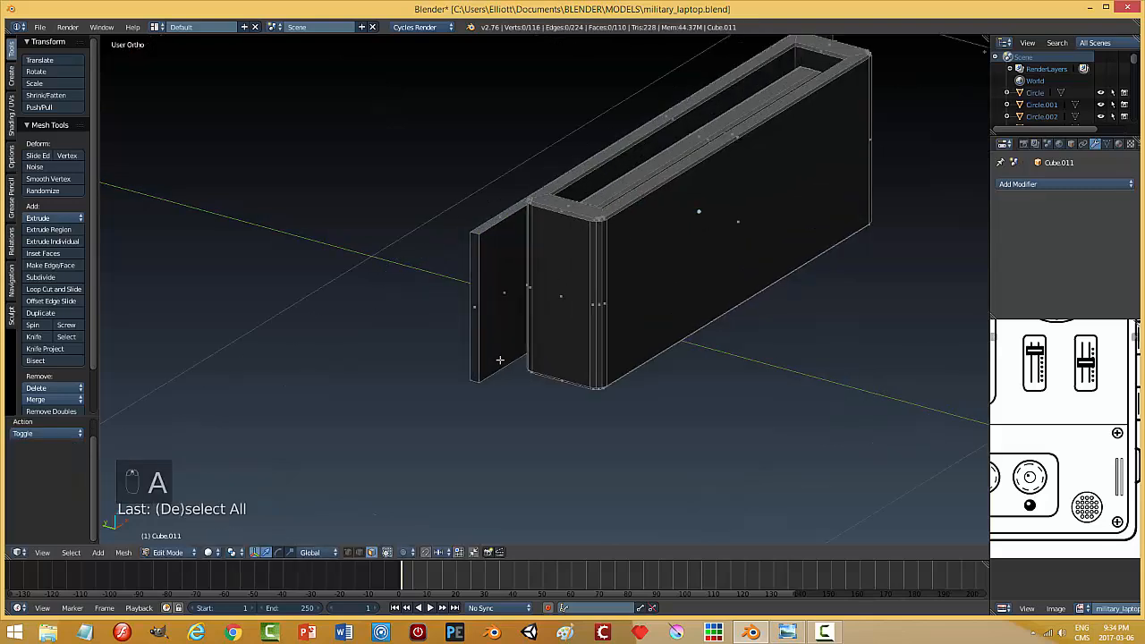
pyautogui.scroll(1, 541, 358)
pyautogui.hotkey('ctrl', 'Tab')
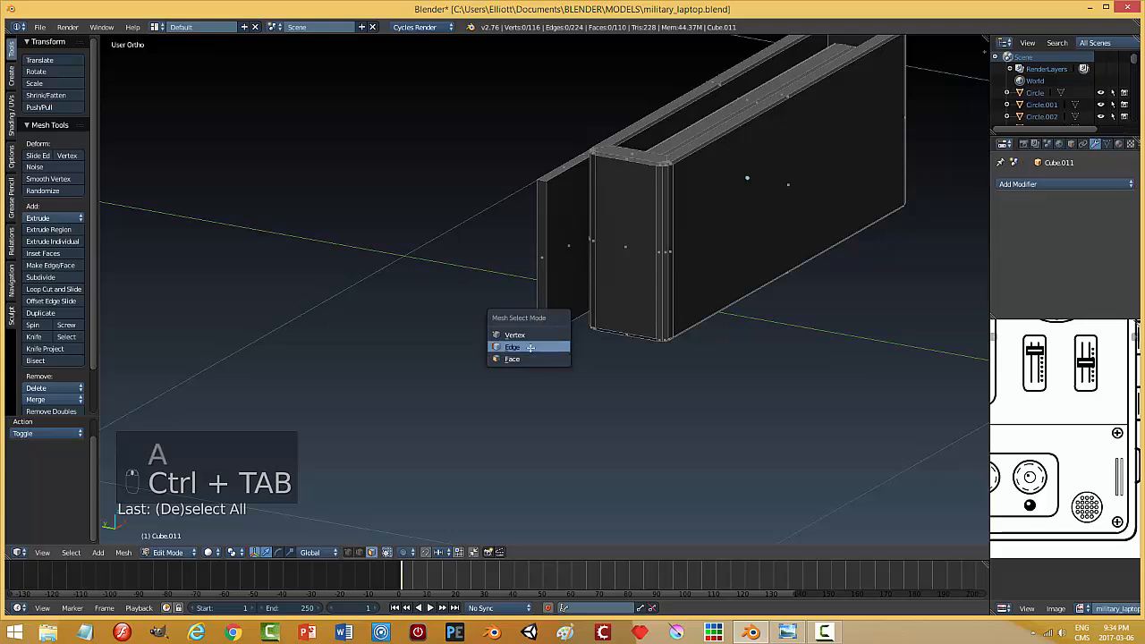
pyautogui.click(532, 347)
pyautogui.rightClick(547, 252)
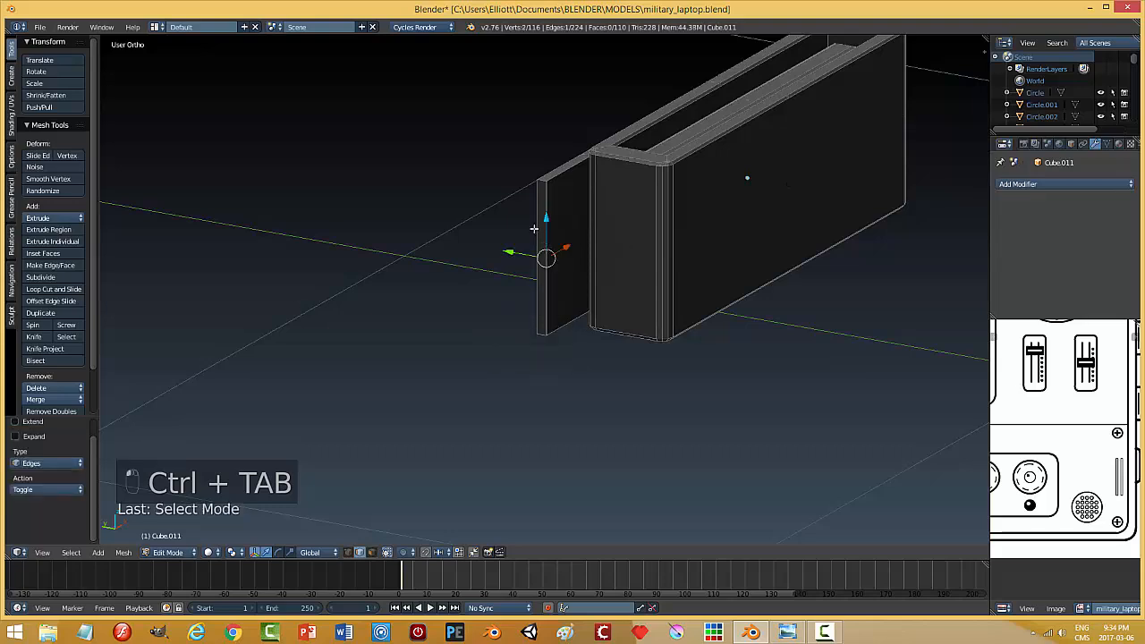
pyautogui.press('a')
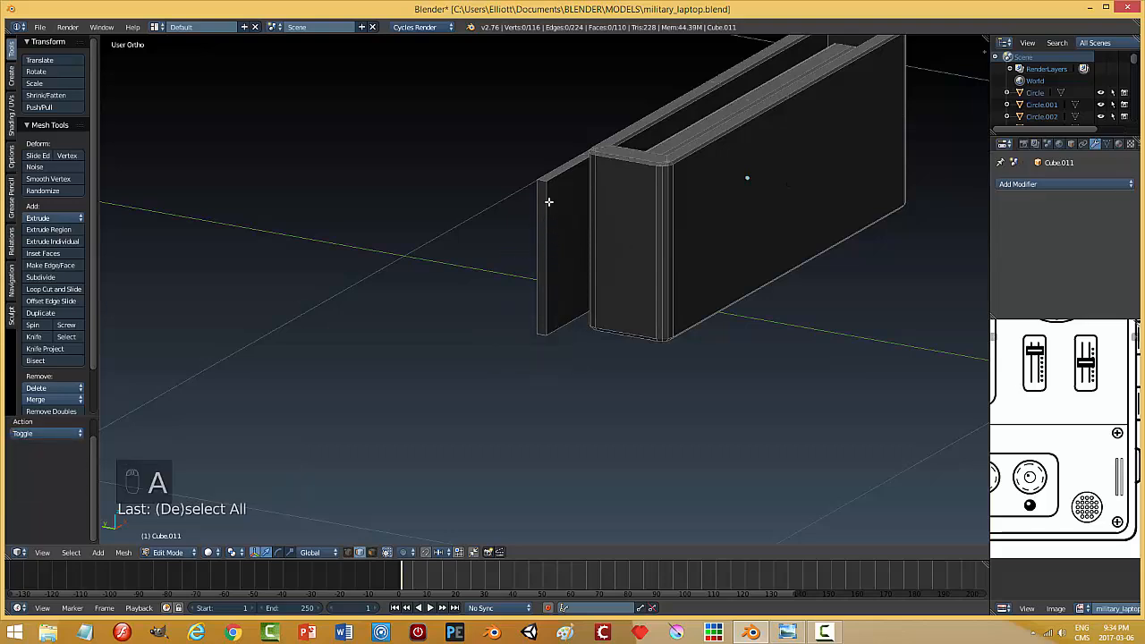
pyautogui.rightClick(541, 179)
pyautogui.keyDown('shift'); pyautogui.rightClick(544, 323); pyautogui.keyUp('shift')
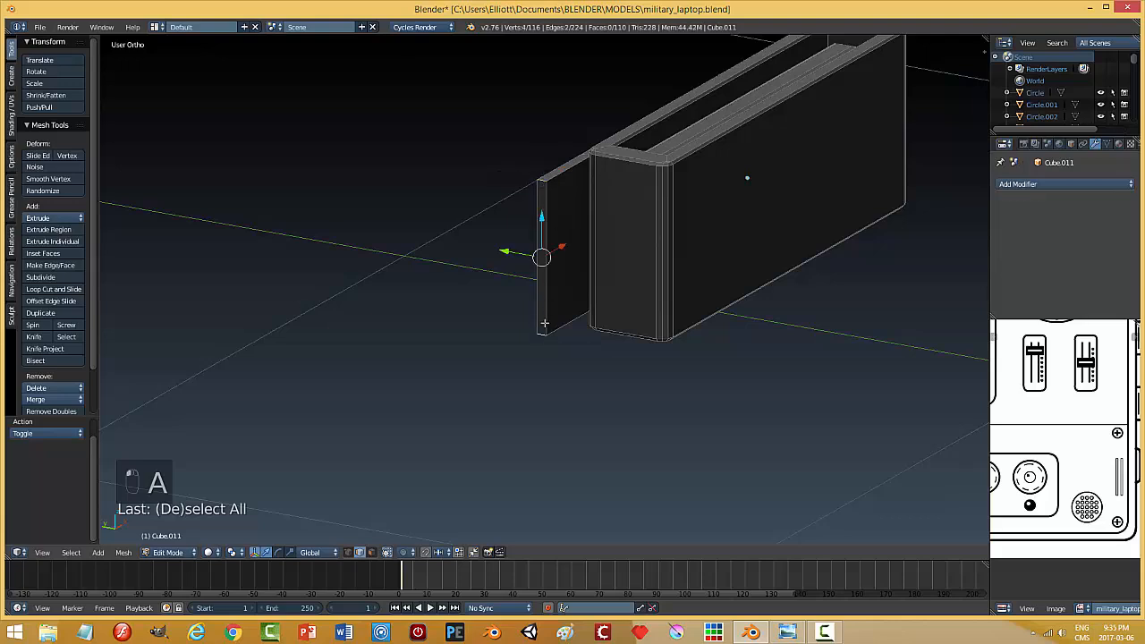
pyautogui.moveTo(647, 334); pyautogui.dragTo(616, 259, button='middle')
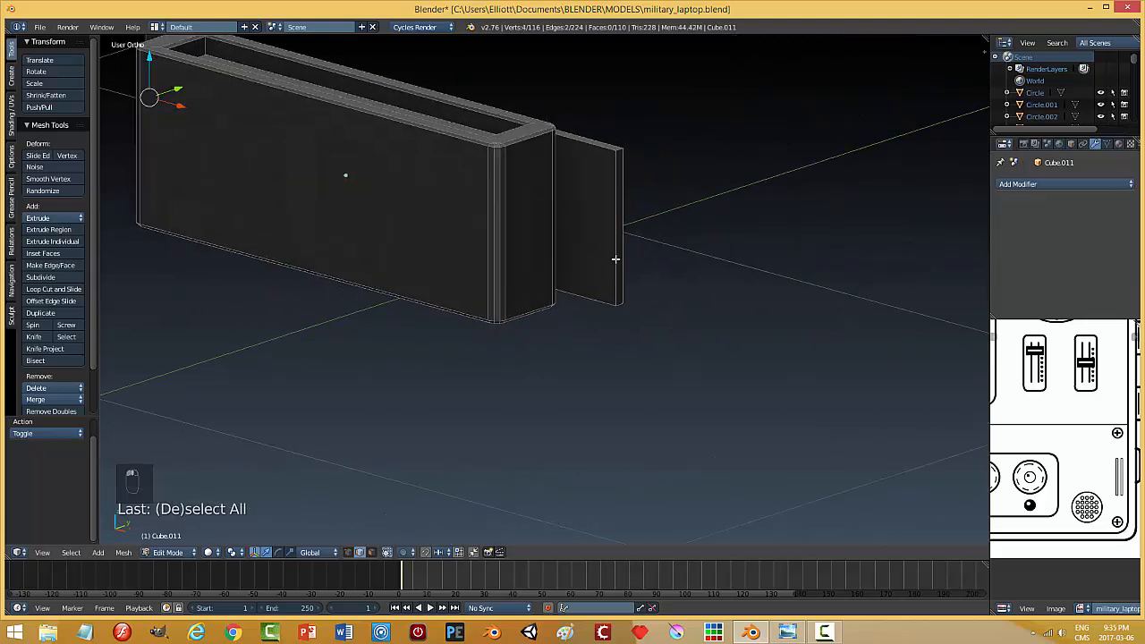
pyautogui.keyDown('shift'); pyautogui.rightClick(622, 168); pyautogui.keyUp('shift')
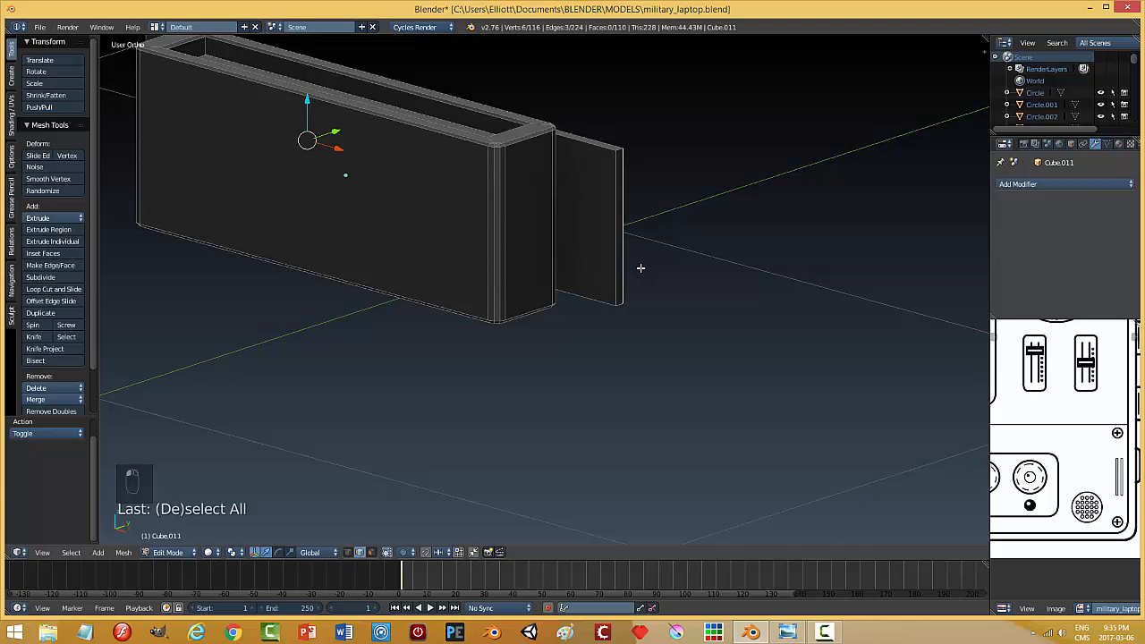
pyautogui.hotkey('ctrl', 'z')
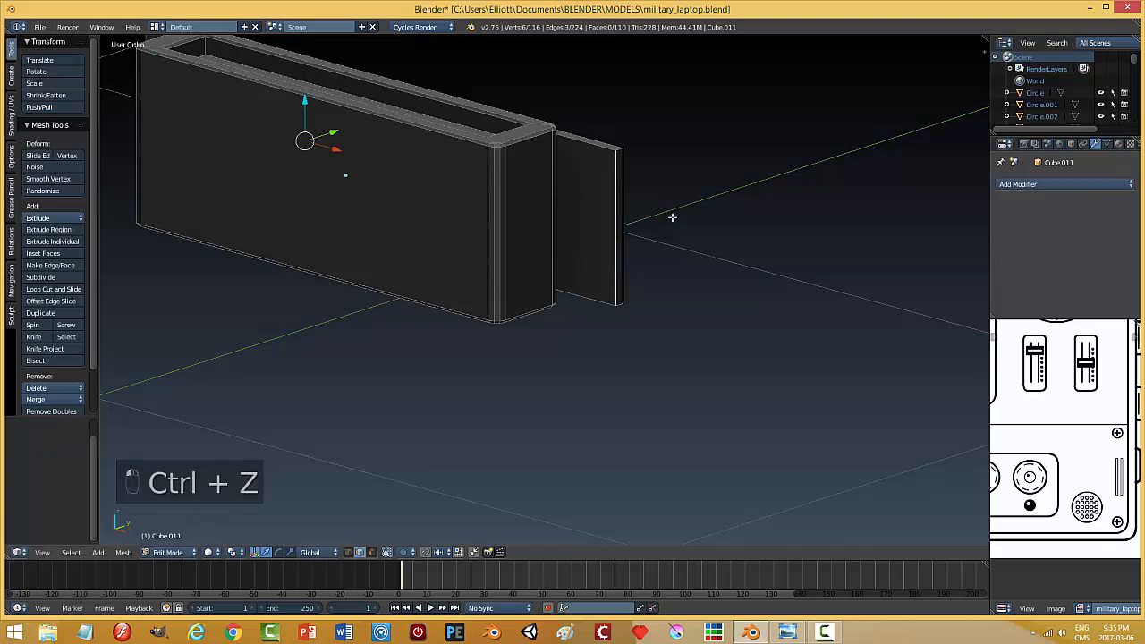
pyautogui.hotkey('ctrl', 'z')
pyautogui.keyDown('shift'); pyautogui.rightClick(620, 149); pyautogui.keyUp('shift')
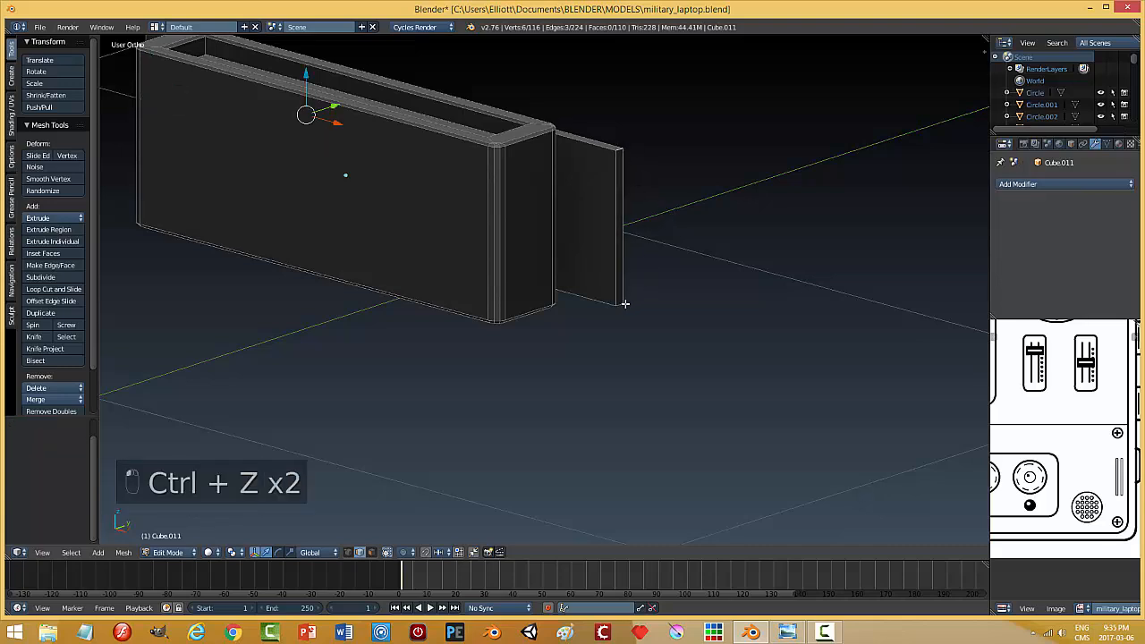
pyautogui.keyDown('shift'); pyautogui.rightClick(623, 304); pyautogui.keyUp('shift')
pyautogui.moveTo(601, 340); pyautogui.dragTo(561, 335, button='middle')
pyautogui.hotkey('ctrl', 'b')
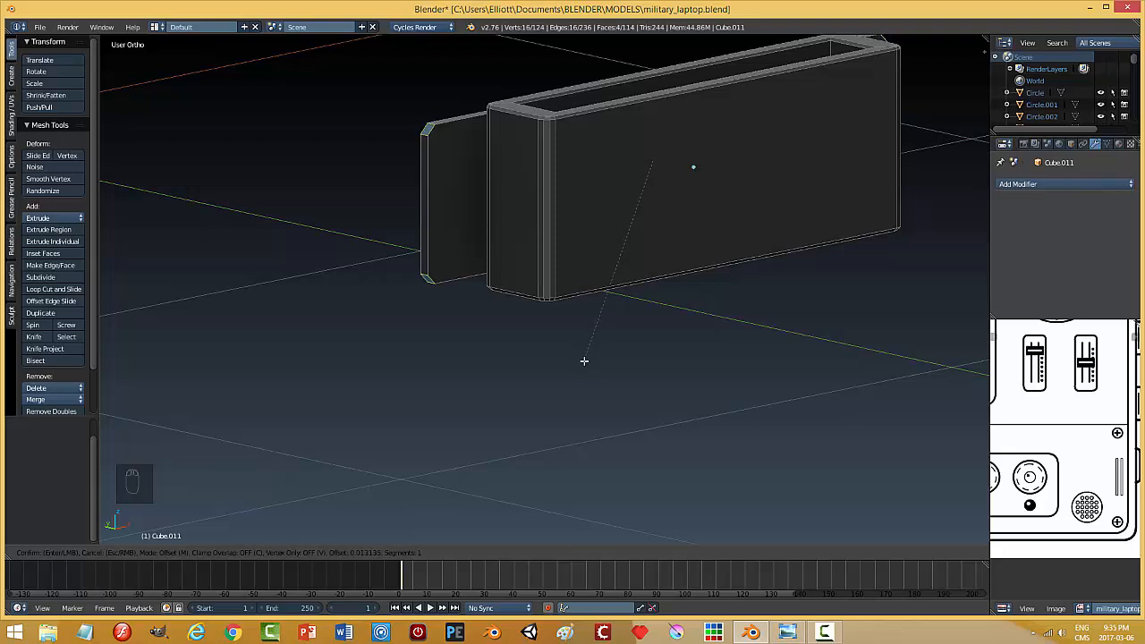
pyautogui.click(591, 358)
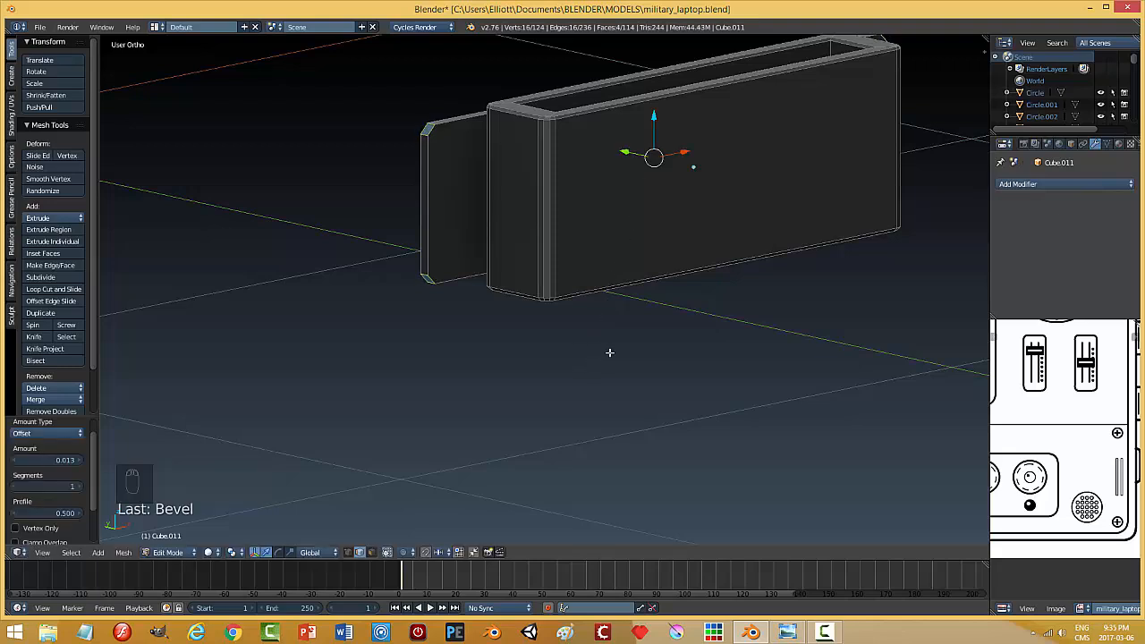
pyautogui.press('a')
pyautogui.press('Tab')
pyautogui.click(546, 354)
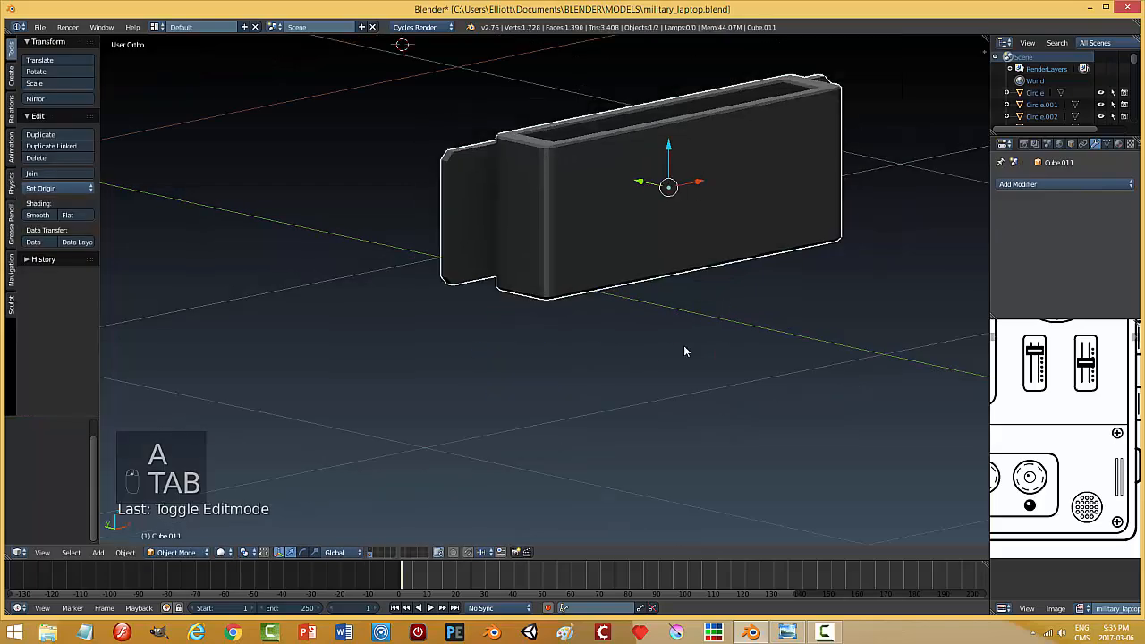
# - Move the slotted block with the side tabs to layer 1 and show that layer with the laptop model
pyautogui.moveTo(683, 349); pyautogui.dragTo(592, 362, button='middle')
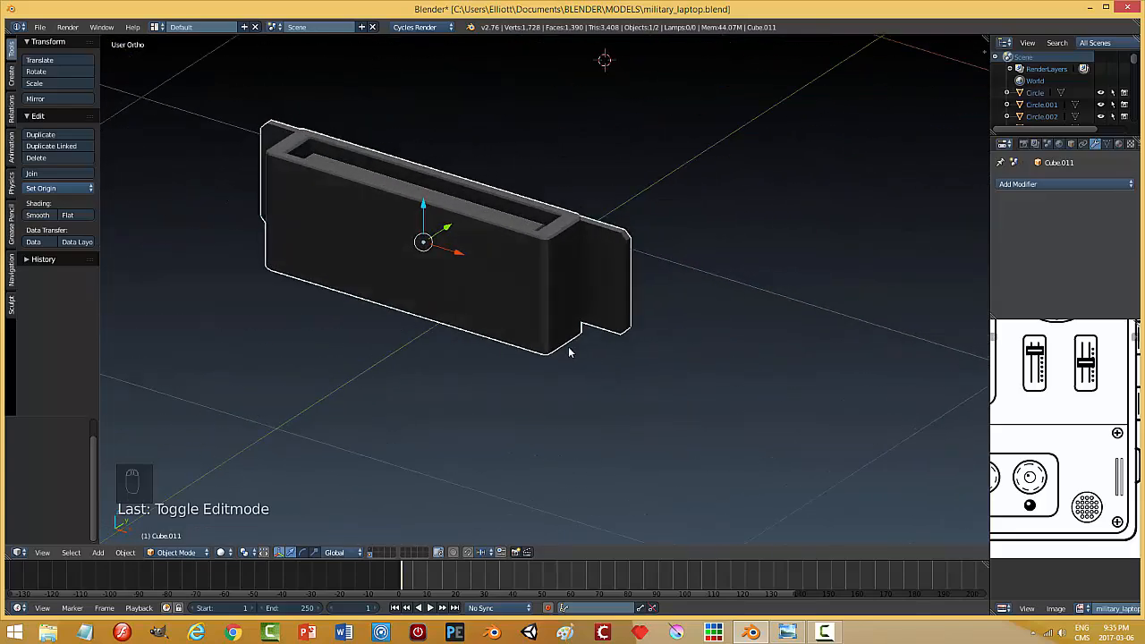
pyautogui.press('m')
pyautogui.click(664, 370)
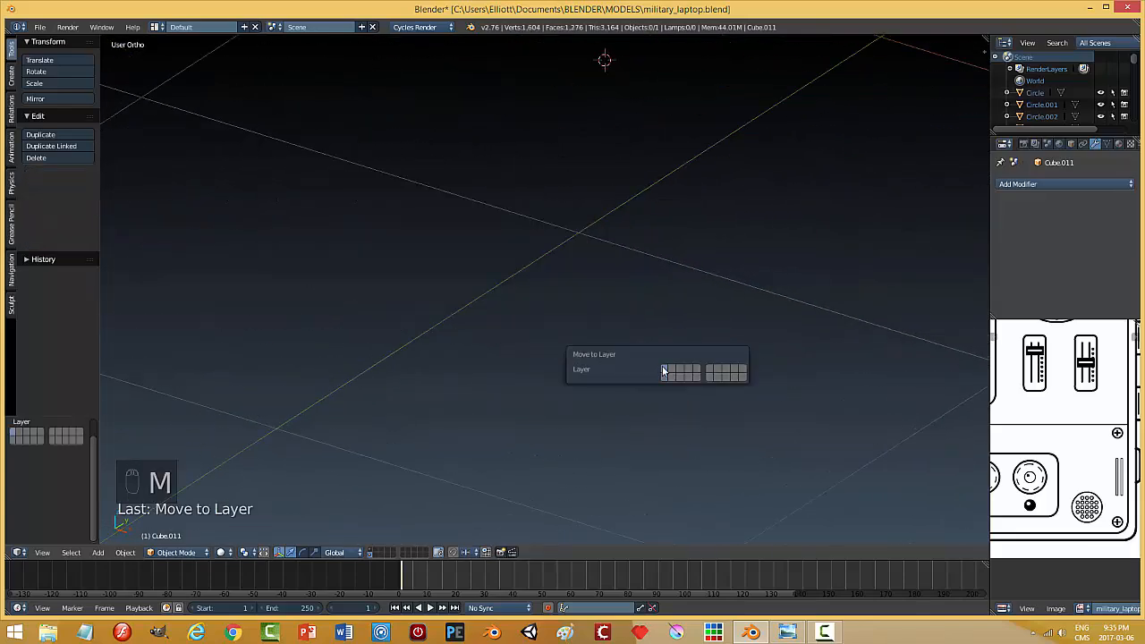
pyautogui.click(371, 549)
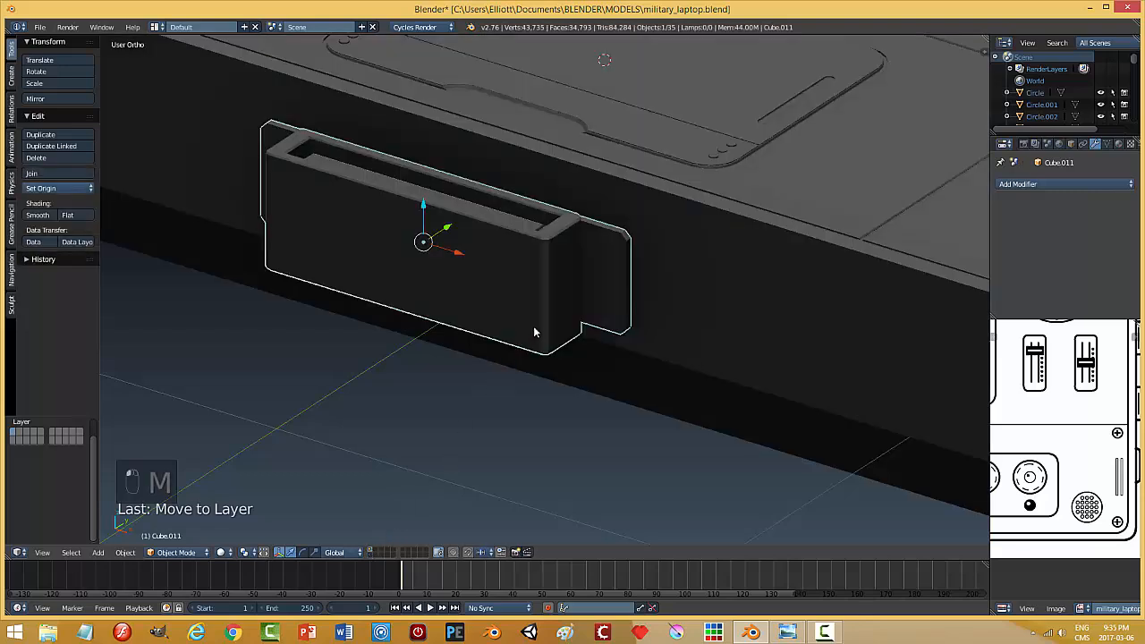
# - Pull the tabbed block about 0.265 outward along Y and hide the original slotted block behind it
pyautogui.press('g')
pyautogui.press('y')
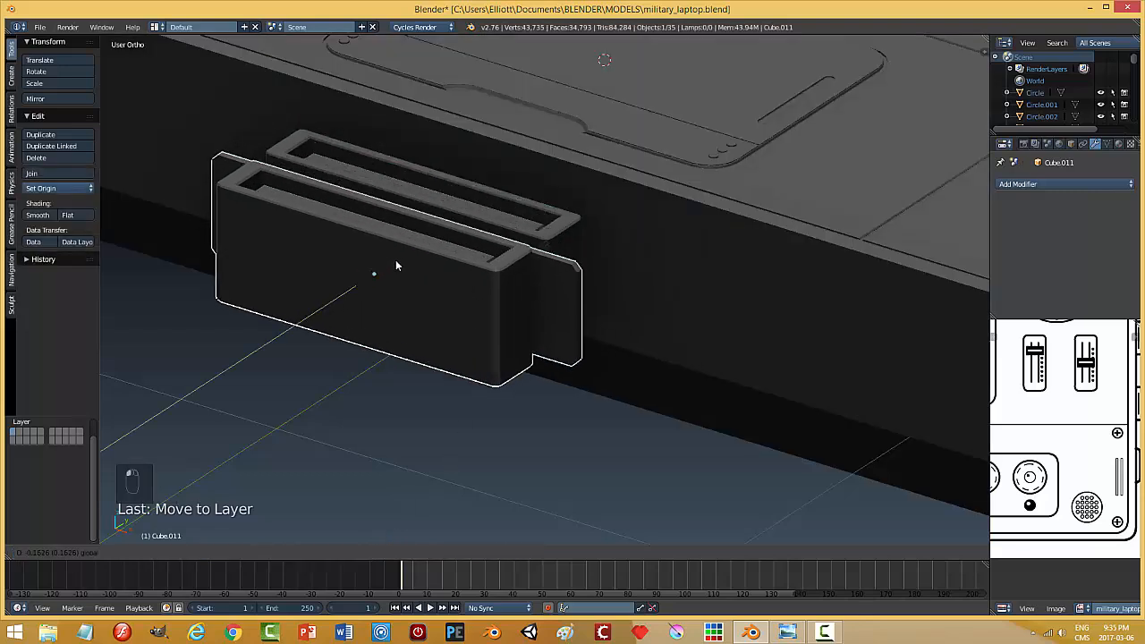
pyautogui.click(365, 281)
pyautogui.rightClick(476, 224)
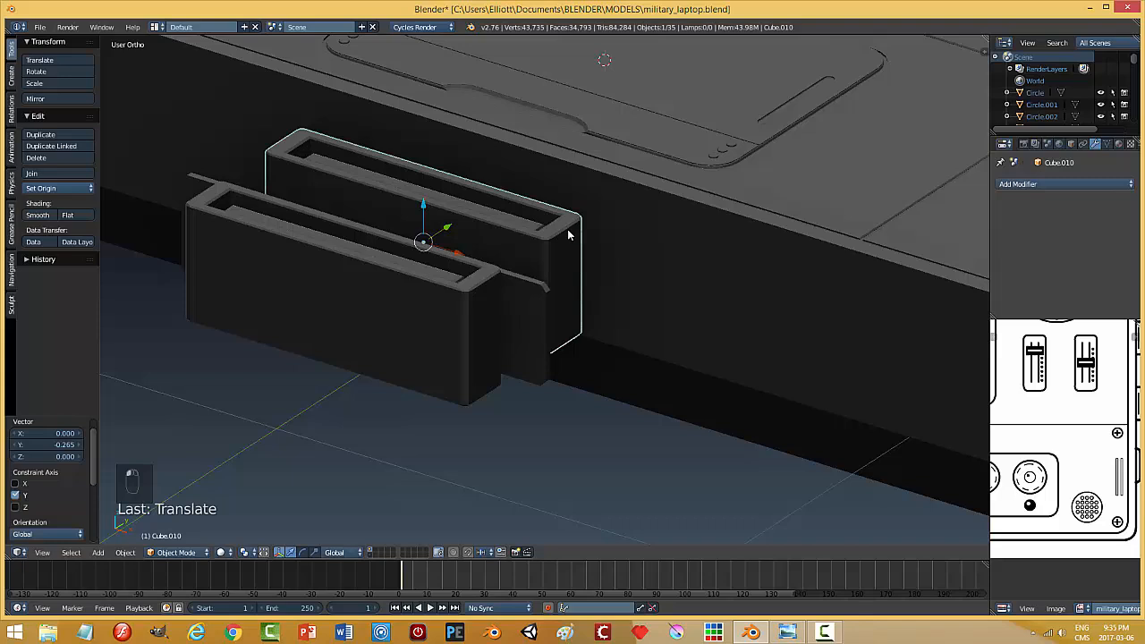
pyautogui.press('h')
# - Move the tabbed block about 0.34 along Y toward the case so its tabs sit against the front side
pyautogui.rightClick(403, 284)
pyautogui.press('g')
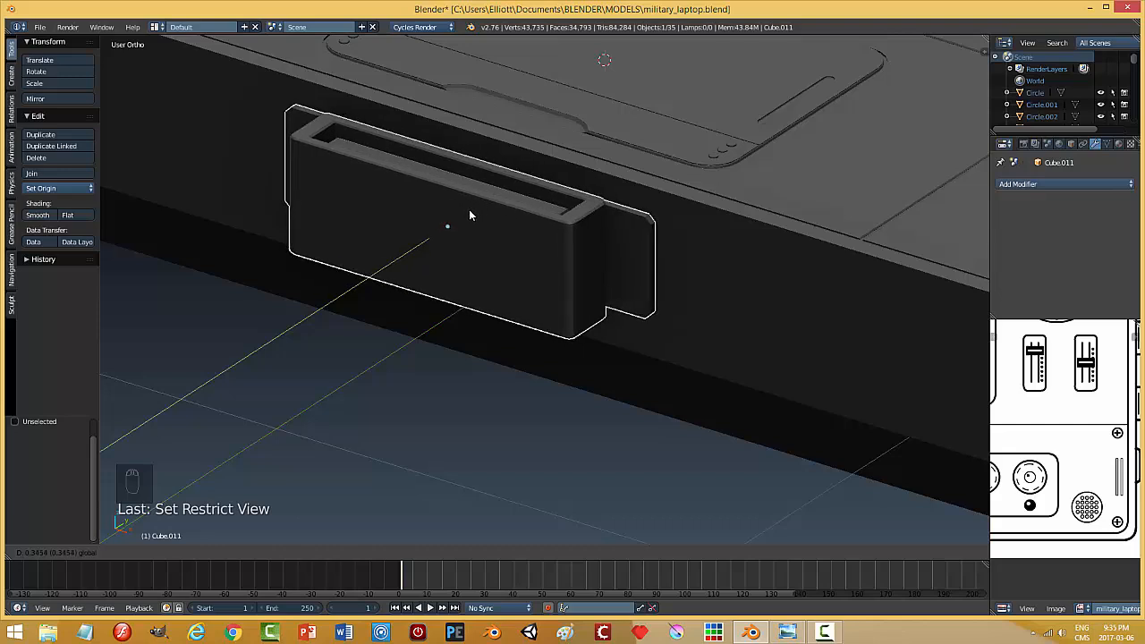
pyautogui.click(469, 215)
pyautogui.press('a')
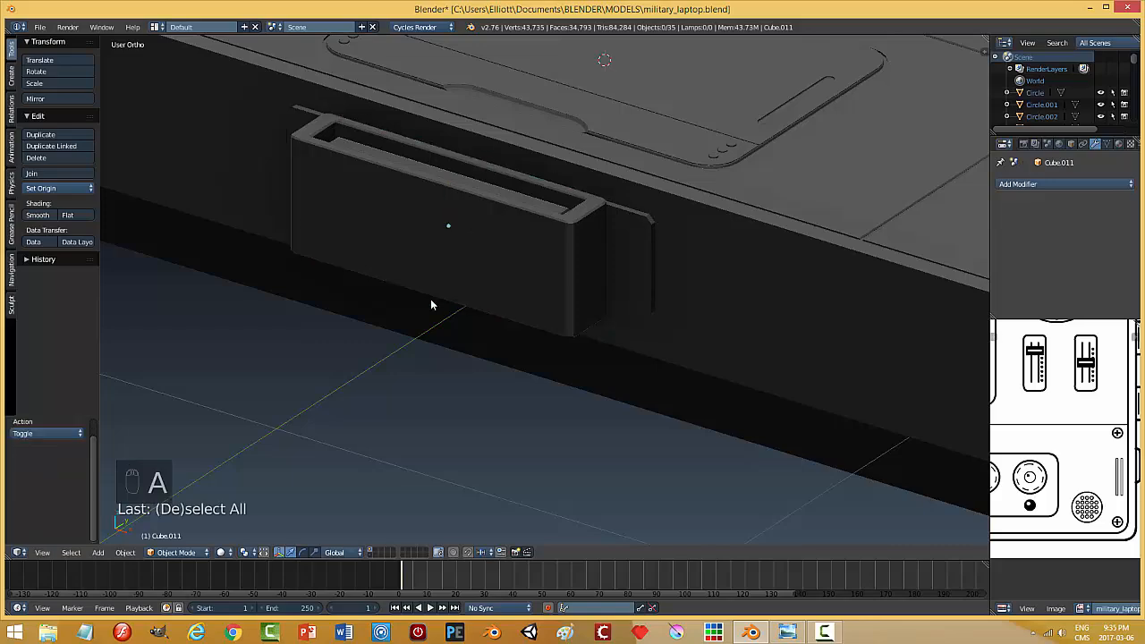
# - Duplicate the screw at the top panel's front corner and move the copy about 0.56 outward along Y, in front of the case
pyautogui.moveTo(430, 305); pyautogui.dragTo(578, 310, button='middle')
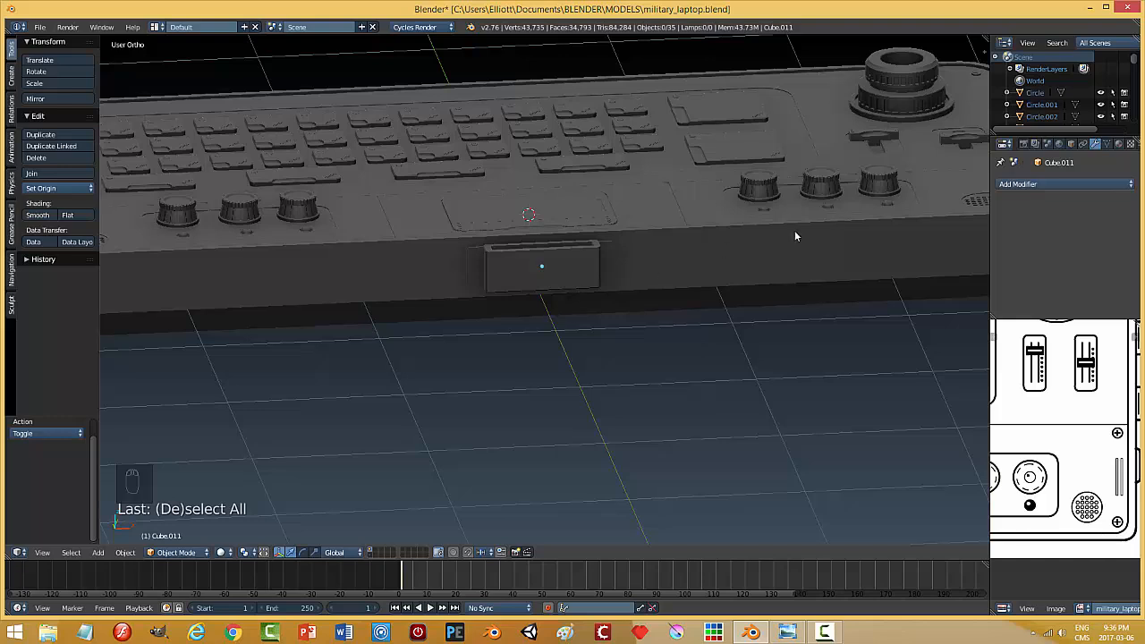
pyautogui.scroll(-2, 707, 249)
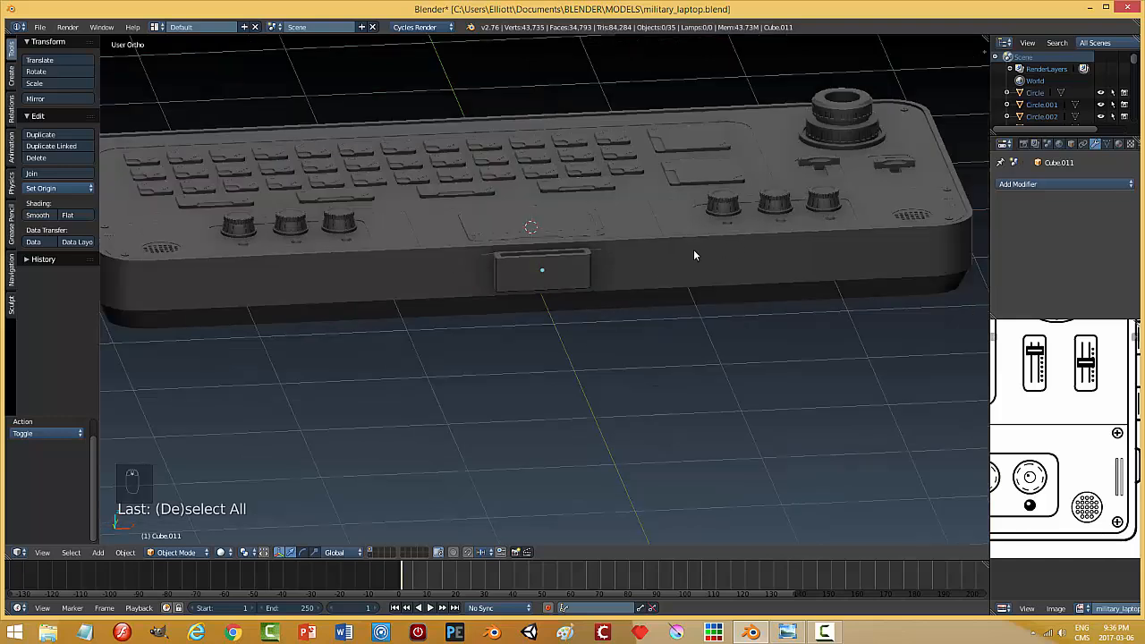
pyautogui.rightClick(950, 217)
pyautogui.rightClick(952, 236)
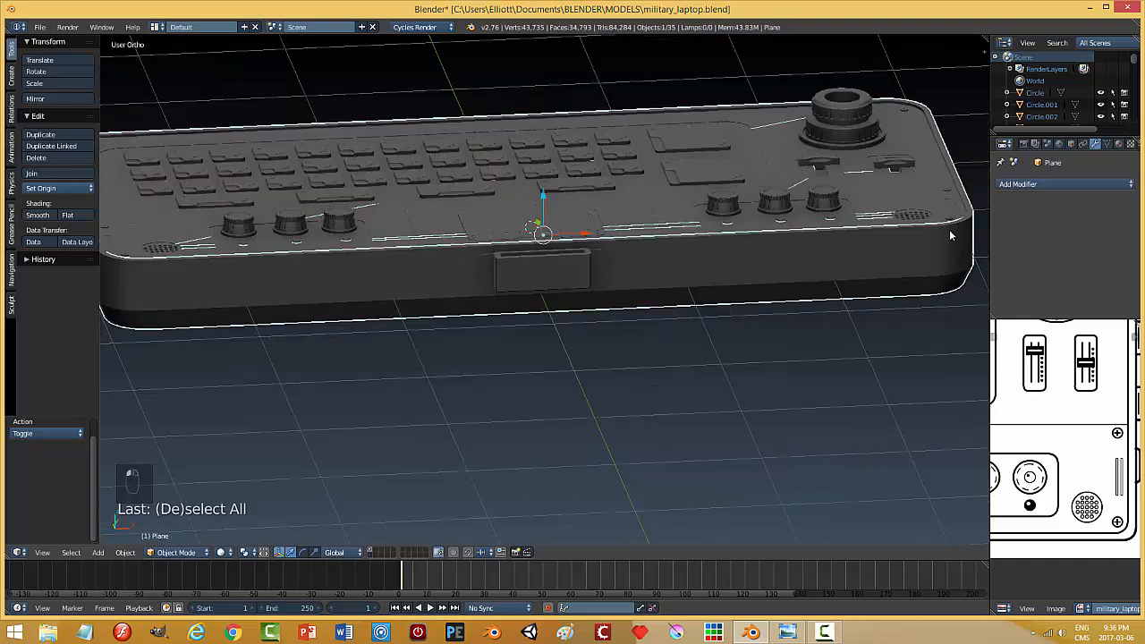
pyautogui.moveTo(950, 222); pyautogui.dragTo(960, 234, button='middle')
pyautogui.scroll(3, 957, 260)
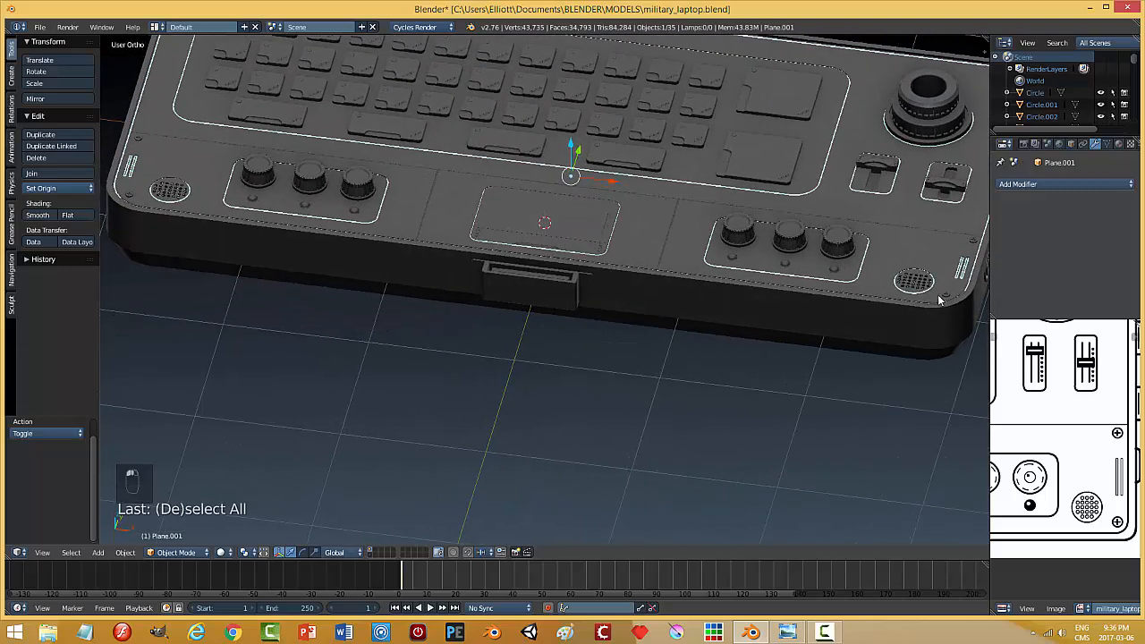
pyautogui.rightClick(947, 297)
pyautogui.hotkey('shift', 'd')
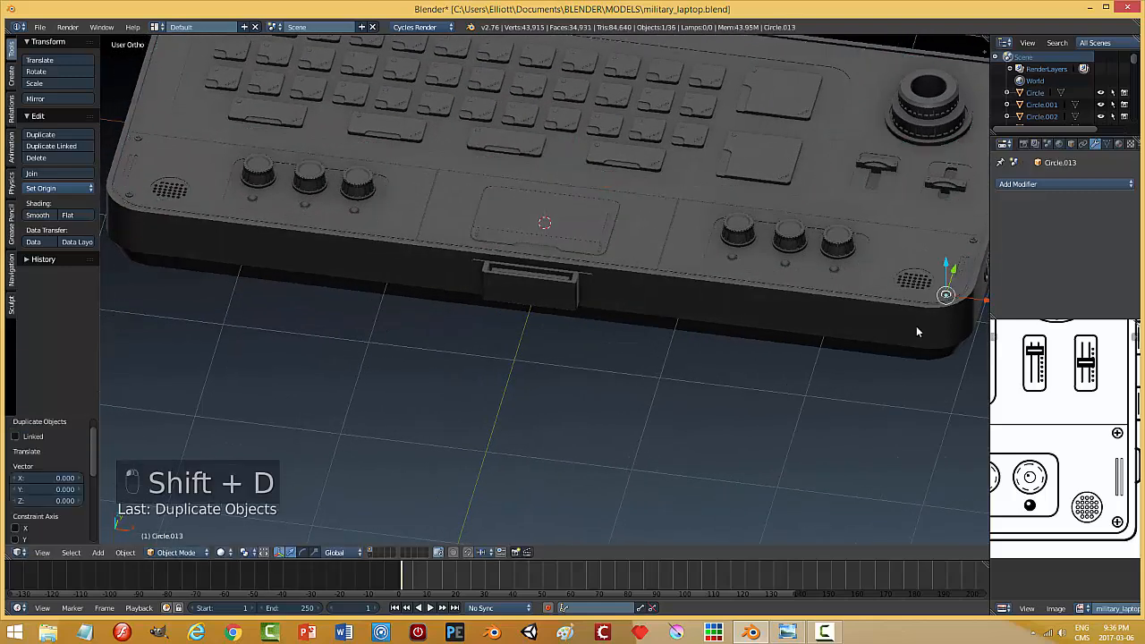
pyautogui.press('y')
pyautogui.click(925, 342)
pyautogui.moveTo(914, 390); pyautogui.dragTo(831, 380, button='middle')
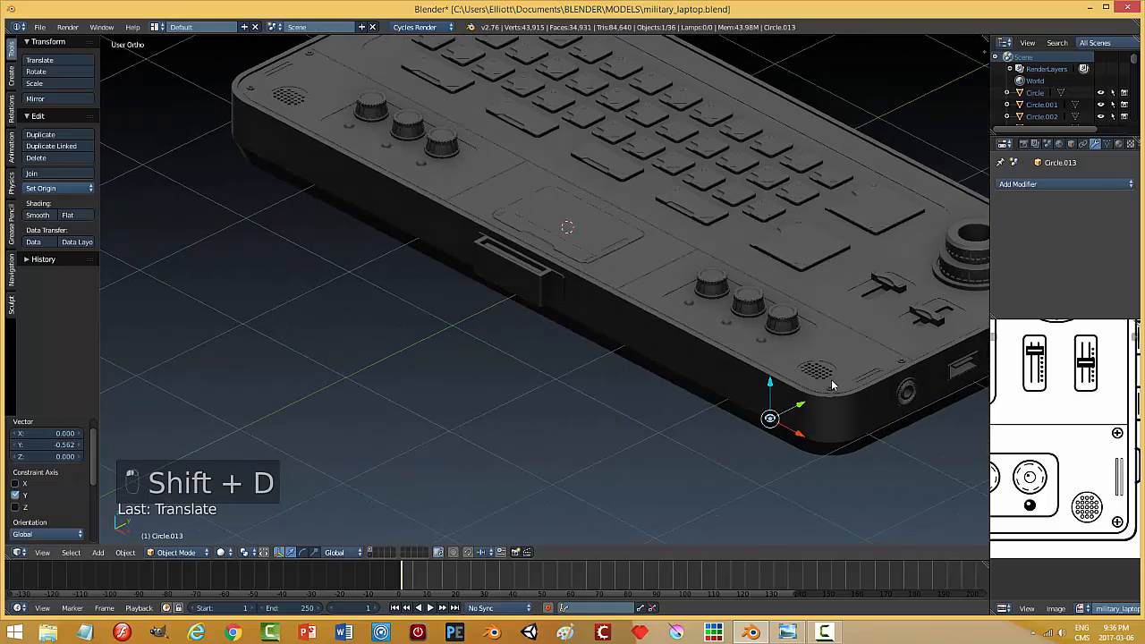
# - Rotate the screw copy 90° about X and shift it about 2.19 along negative X toward the slotted block
pyautogui.press('r')
pyautogui.press('x')
pyautogui.press('9')
pyautogui.press('0')
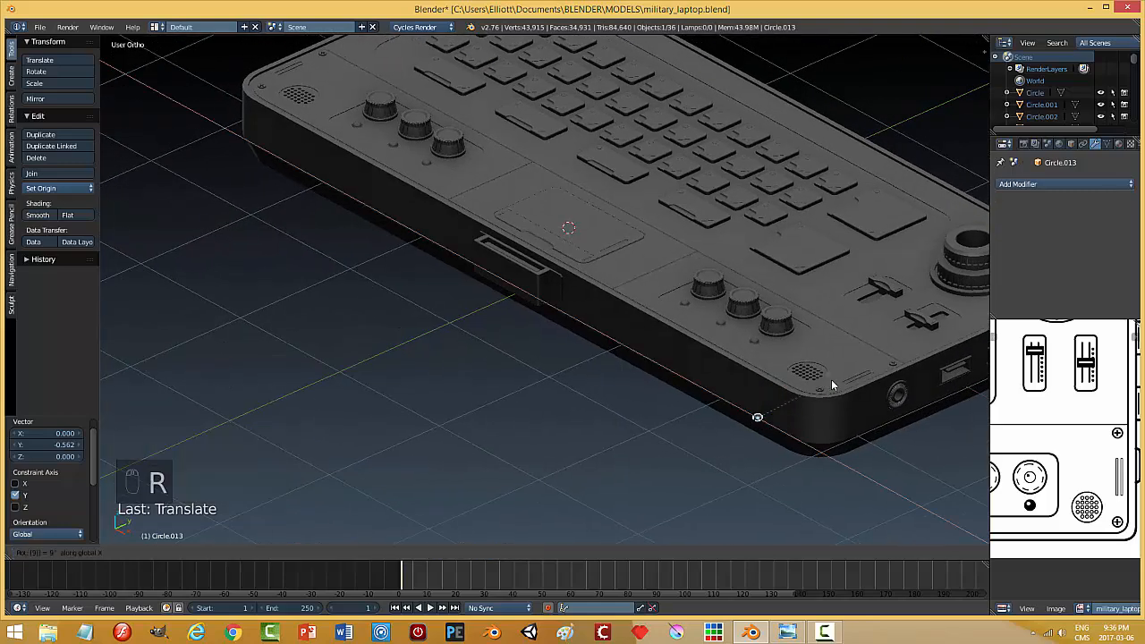
pyautogui.press('Return')
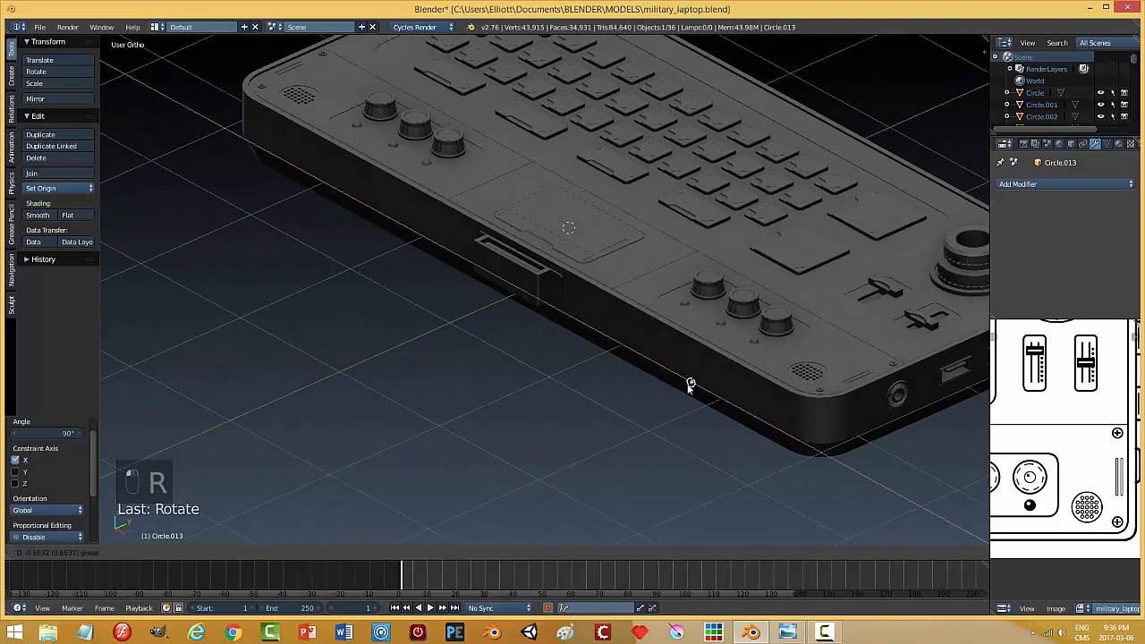
pyautogui.press('g')
pyautogui.press('x')
pyautogui.click(578, 314)
pyautogui.moveTo(632, 341); pyautogui.dragTo(563, 341, button='middle')
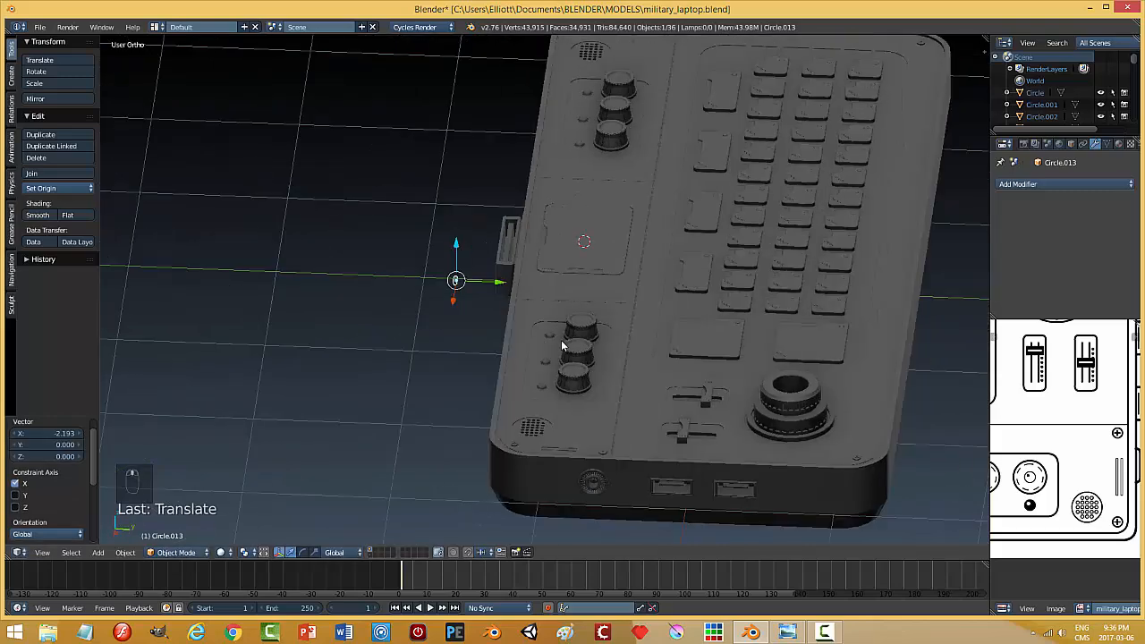
# - In top view, line the screw up with the slotted block's side tab and push it about 0.37 along Y toward the case
pyautogui.press('KP_7')
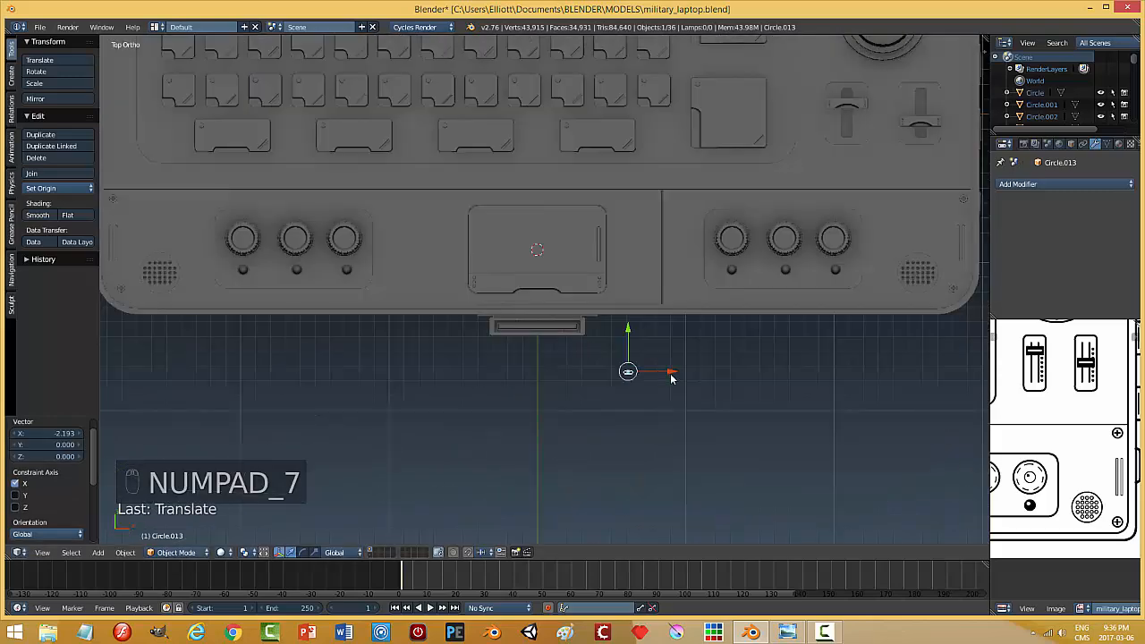
pyautogui.moveTo(672, 377); pyautogui.dragTo(637, 368)
pyautogui.moveTo(598, 330); pyautogui.dragTo(594, 277)
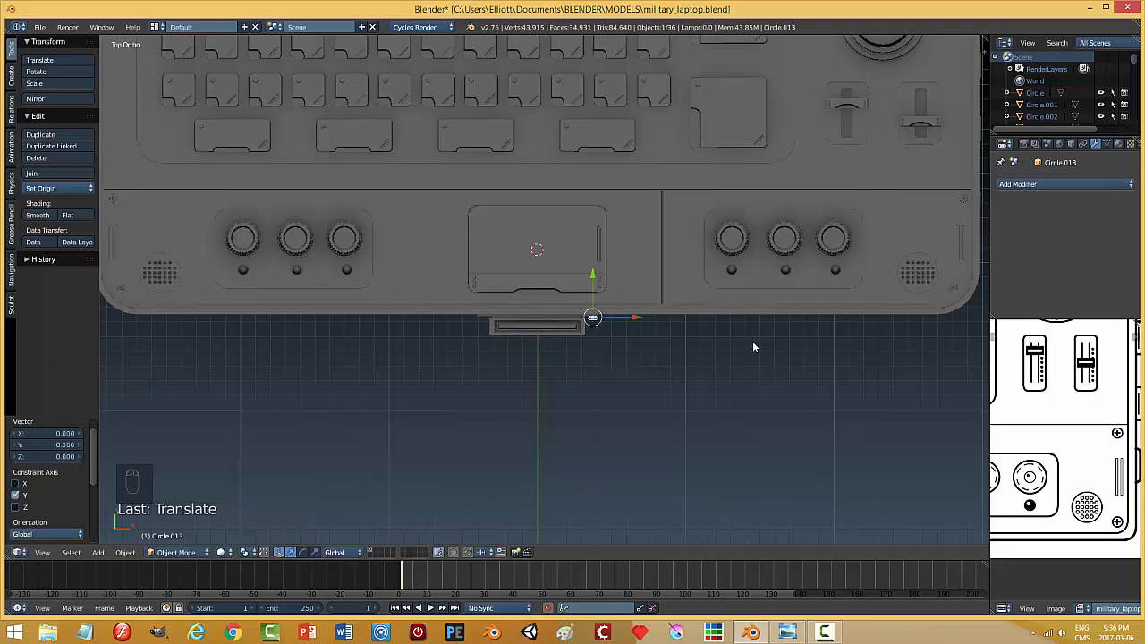
# - Lower the screw along Z to about the middle of the side tab's height
pyautogui.press('KP_Decimal')
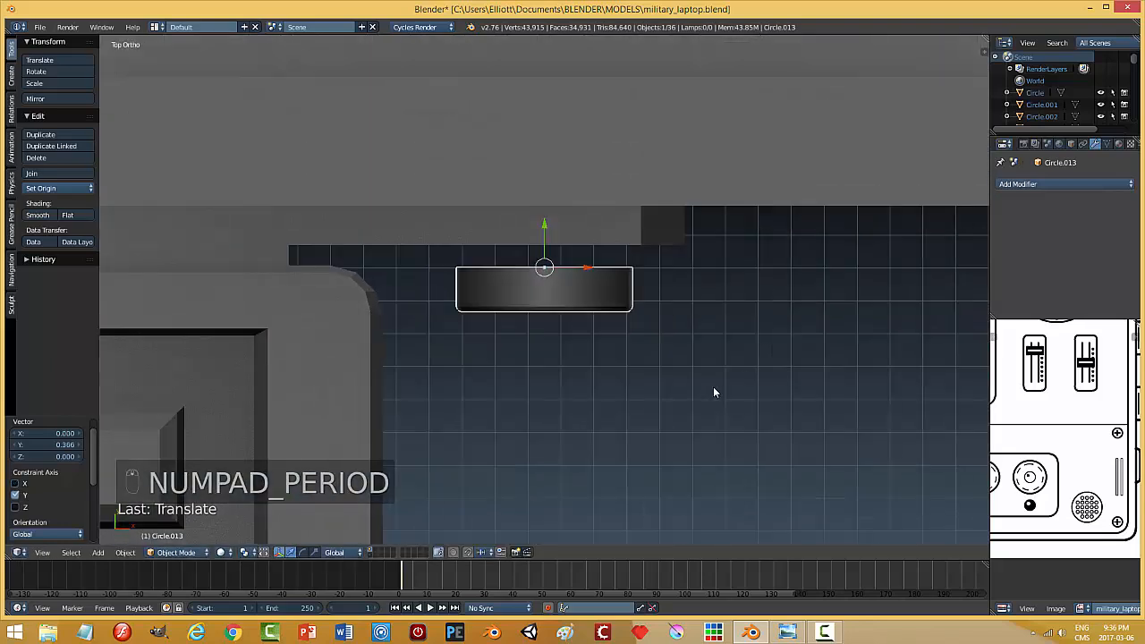
pyautogui.moveTo(713, 387); pyautogui.dragTo(599, 271, button='middle')
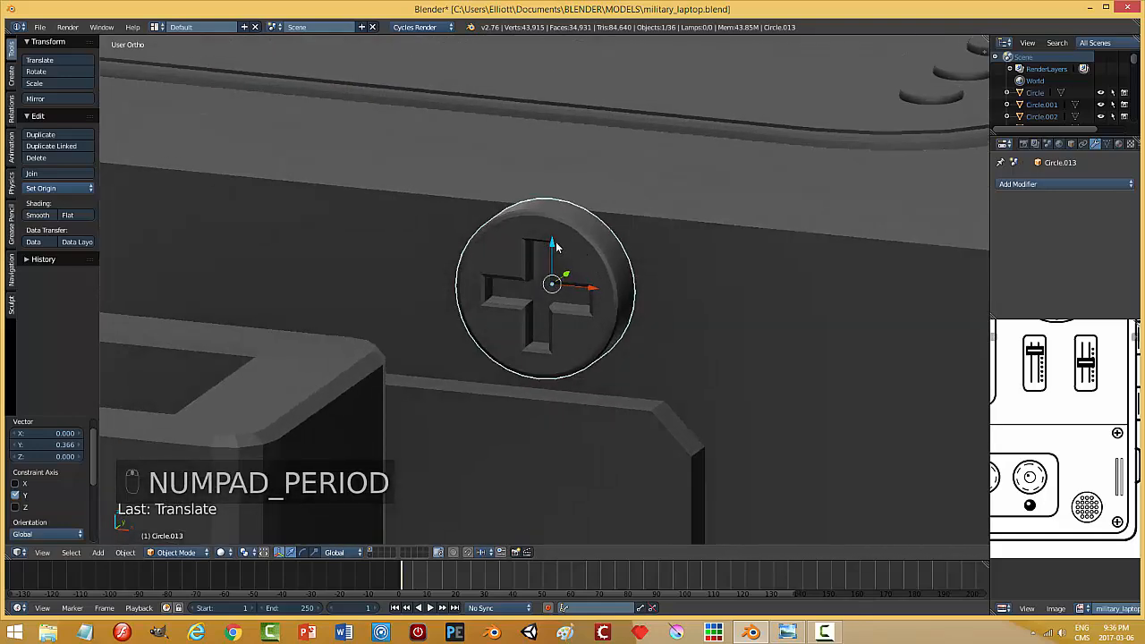
pyautogui.moveTo(553, 241); pyautogui.dragTo(565, 466)
pyautogui.scroll(-5, 626, 444)
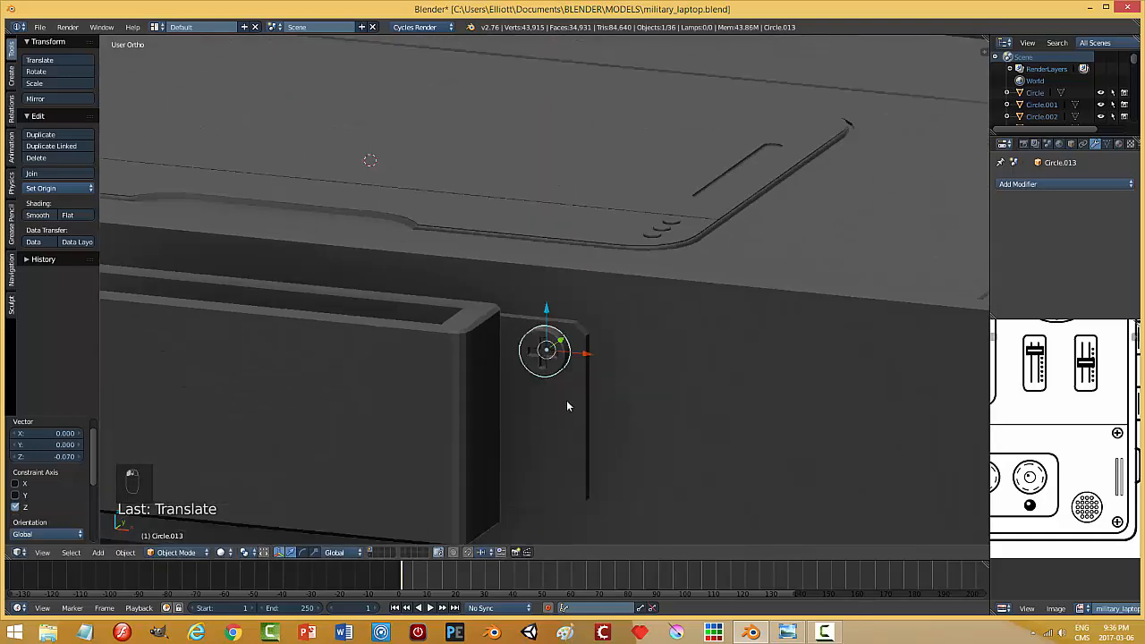
pyautogui.scroll(-2, 566, 407)
pyautogui.moveTo(546, 283); pyautogui.dragTo(541, 328)
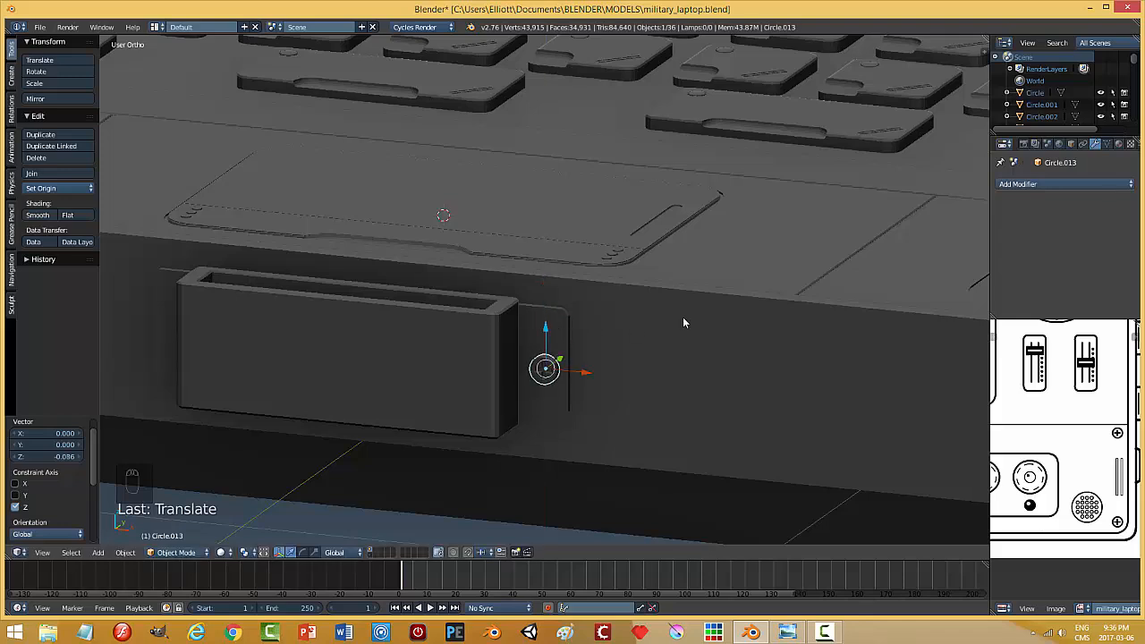
# - Center the screw on the side tab in X and Z from the front view, and fine-tune its seating against the tab
pyautogui.press('KP_1')
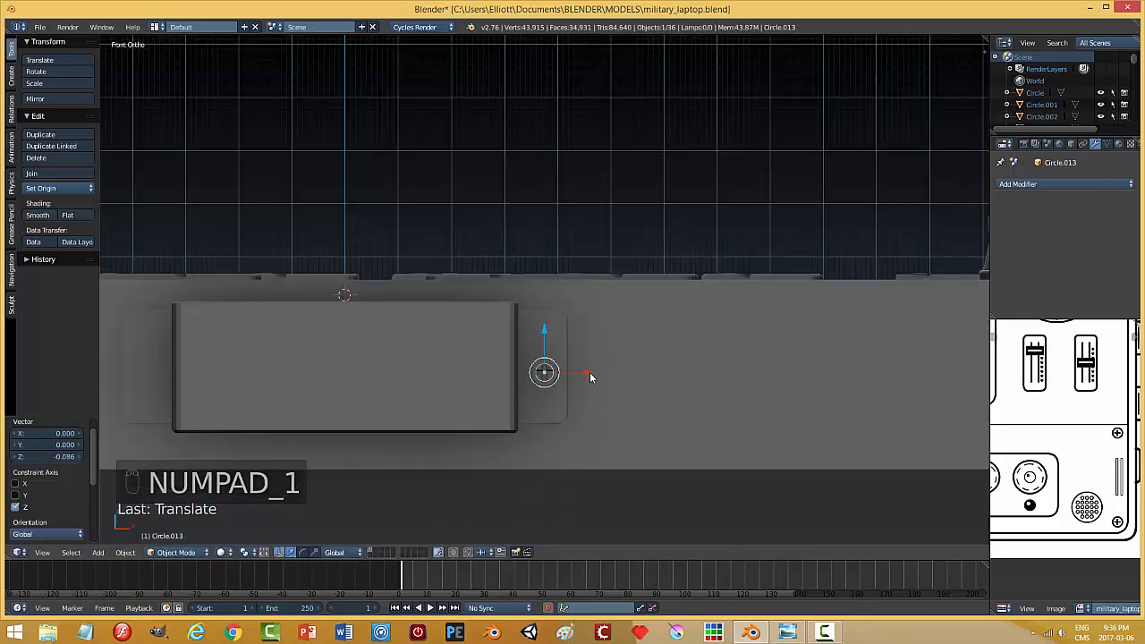
pyautogui.moveTo(590, 373); pyautogui.dragTo(587, 372)
pyautogui.moveTo(540, 333); pyautogui.dragTo(538, 326)
pyautogui.moveTo(584, 362); pyautogui.dragTo(586, 362)
pyautogui.moveTo(686, 375); pyautogui.dragTo(574, 369, button='middle')
pyautogui.moveTo(600, 363); pyautogui.dragTo(599, 359)
pyautogui.moveTo(513, 396); pyautogui.dragTo(548, 399, button='middle')
pyautogui.moveTo(587, 360); pyautogui.dragTo(591, 361)
pyautogui.press('a')
pyautogui.moveTo(554, 396); pyautogui.dragTo(668, 383, button='middle')
# - Duplicate the tab screw and move the copy about 0.74 along negative X onto the opposite side tab
pyautogui.hotkey('shift', 'd')
pyautogui.rightClick(680, 339)
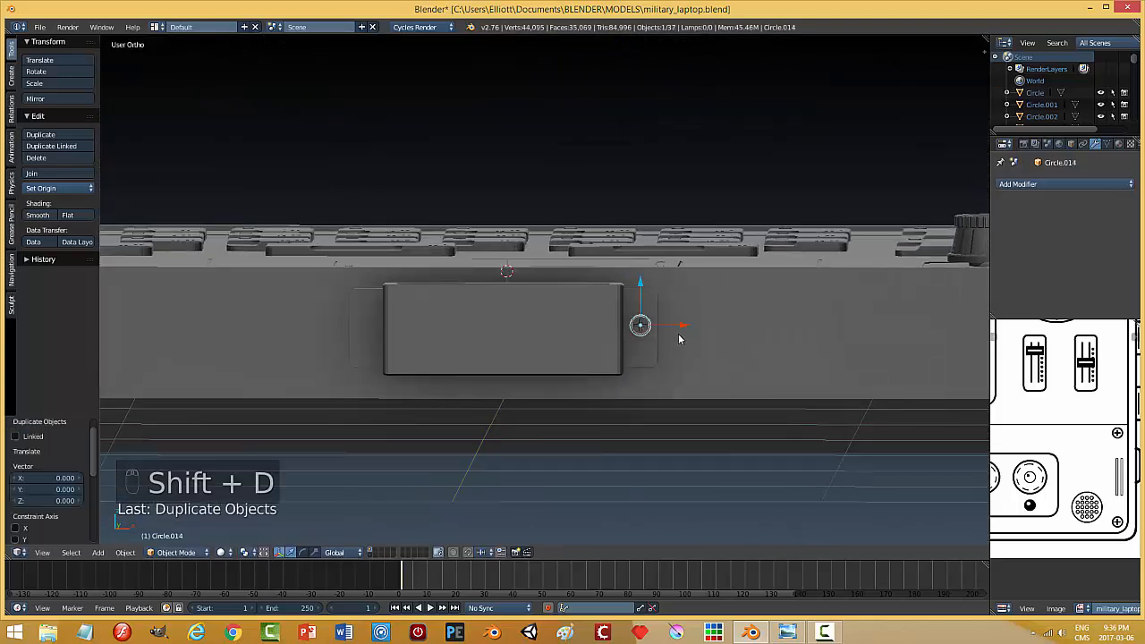
pyautogui.hotkey('shift', 'd')
pyautogui.press('x')
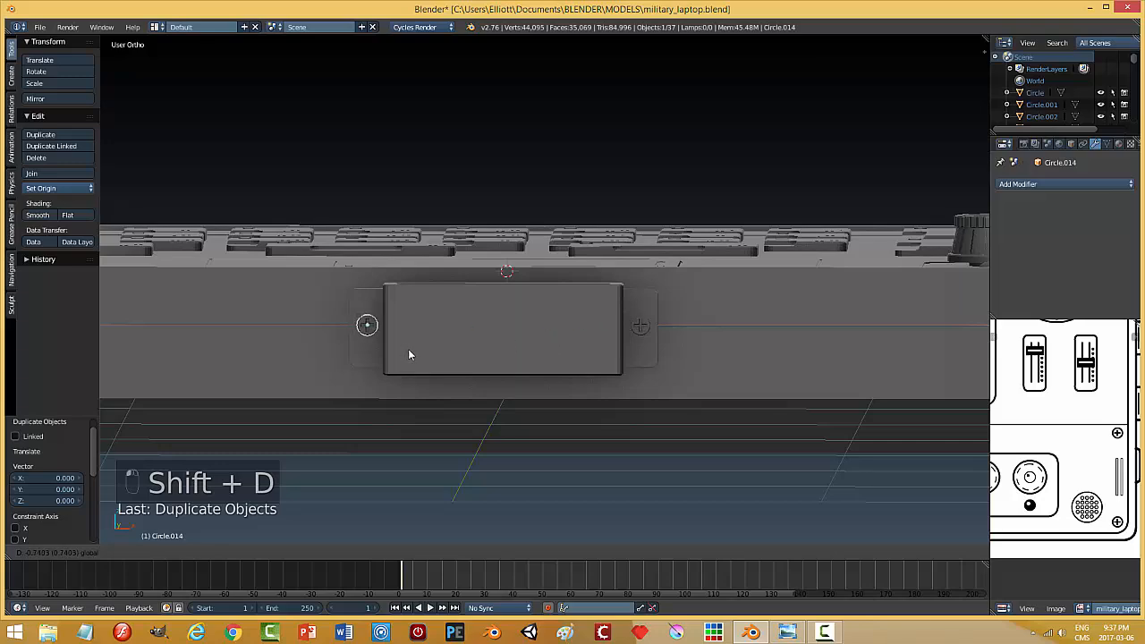
pyautogui.click(408, 355)
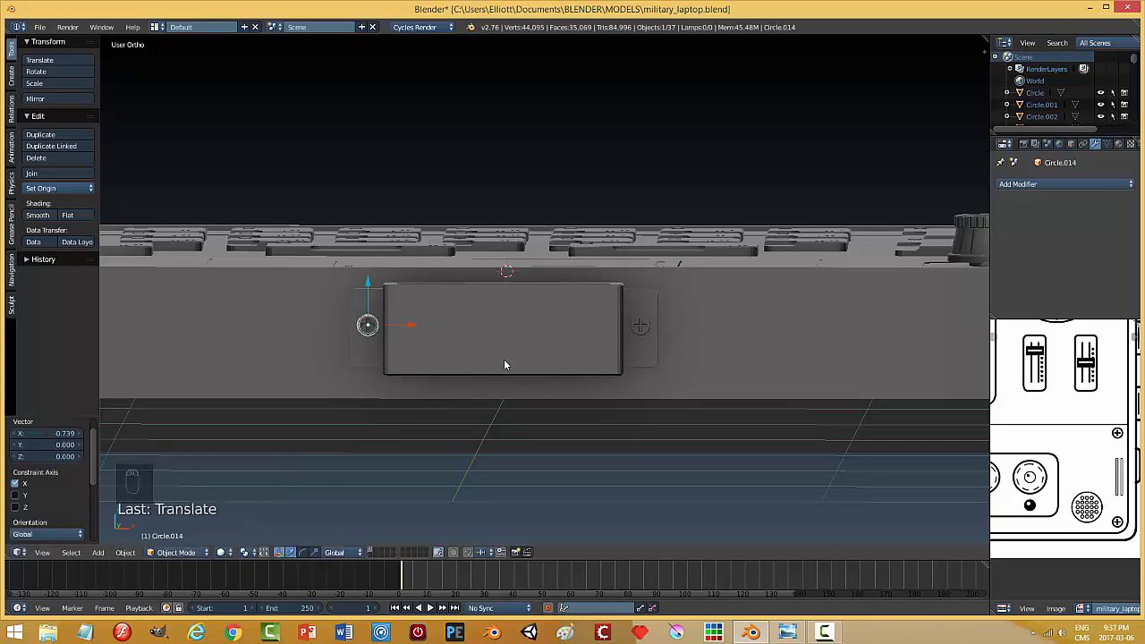
# - Check the screws on both side tabs up close, clear the selection and save the file
pyautogui.press('a')
pyautogui.moveTo(593, 376); pyautogui.dragTo(629, 387, button='middle')
pyautogui.scroll(3, 482, 364)
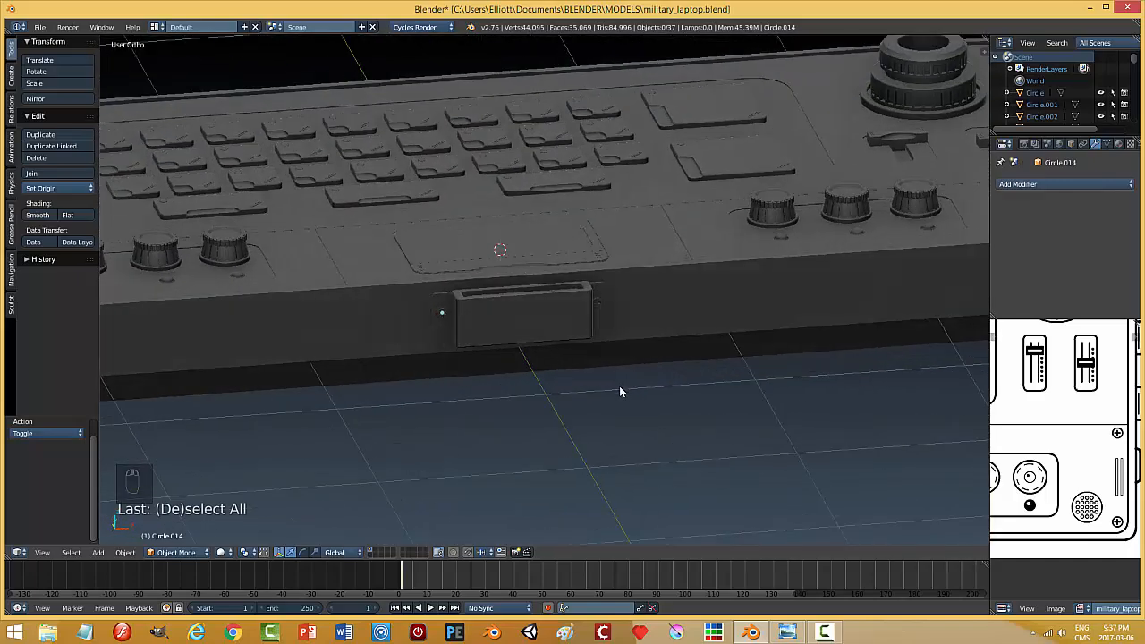
pyautogui.scroll(5, 619, 387)
pyautogui.rightClick(288, 356)
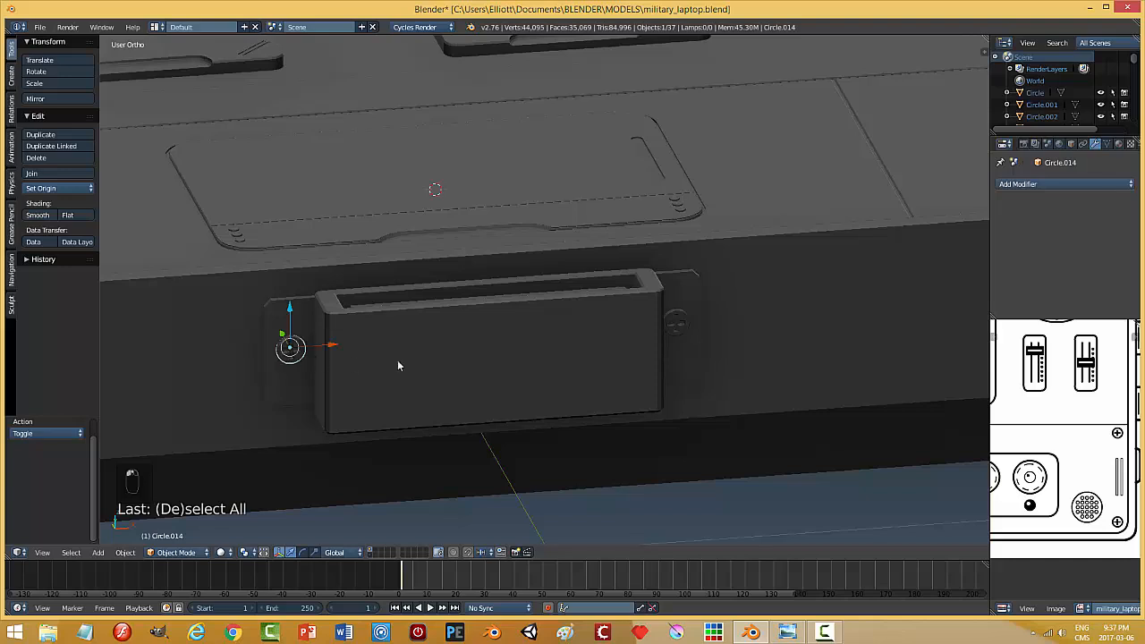
pyautogui.press('a')
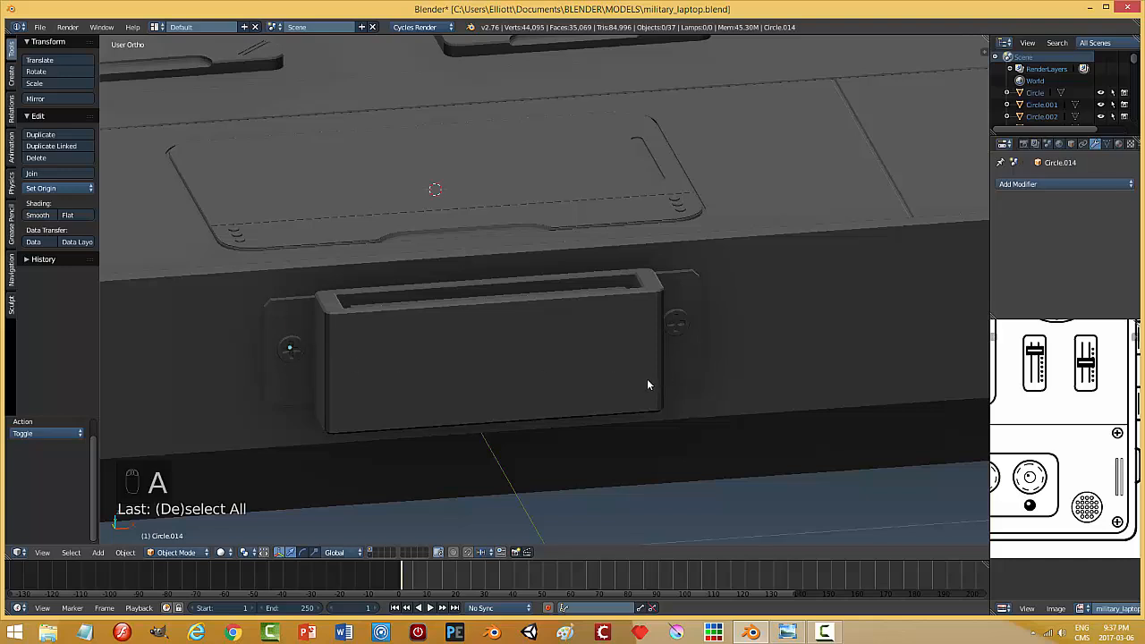
pyautogui.hotkey('ctrl', 's')
pyautogui.scroll(-4, 687, 406)
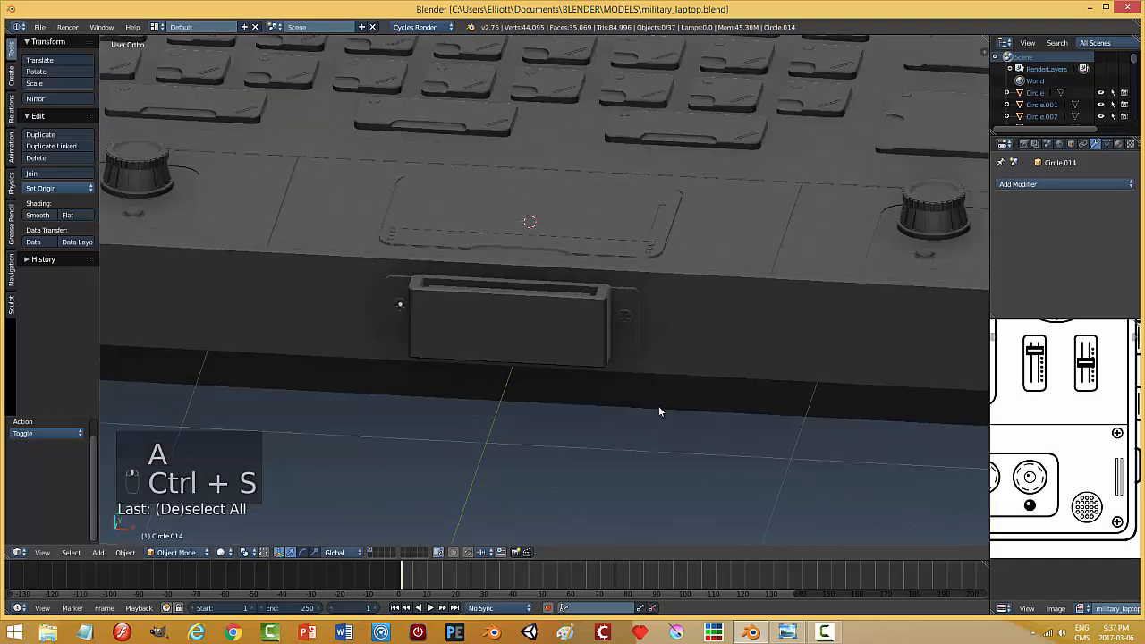
# - Join the two tab screws with the slotted block into one object
pyautogui.moveTo(659, 406); pyautogui.dragTo(634, 340, button='middle')
pyautogui.rightClick(625, 322)
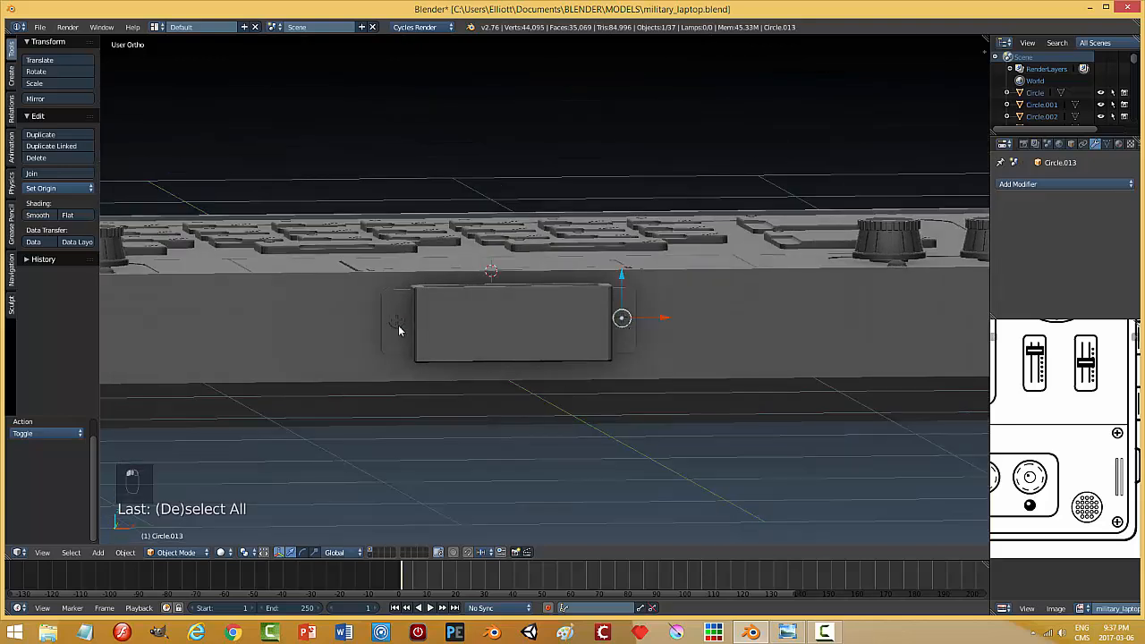
pyautogui.keyDown('shift'); pyautogui.rightClick(416, 354); pyautogui.keyUp('shift')
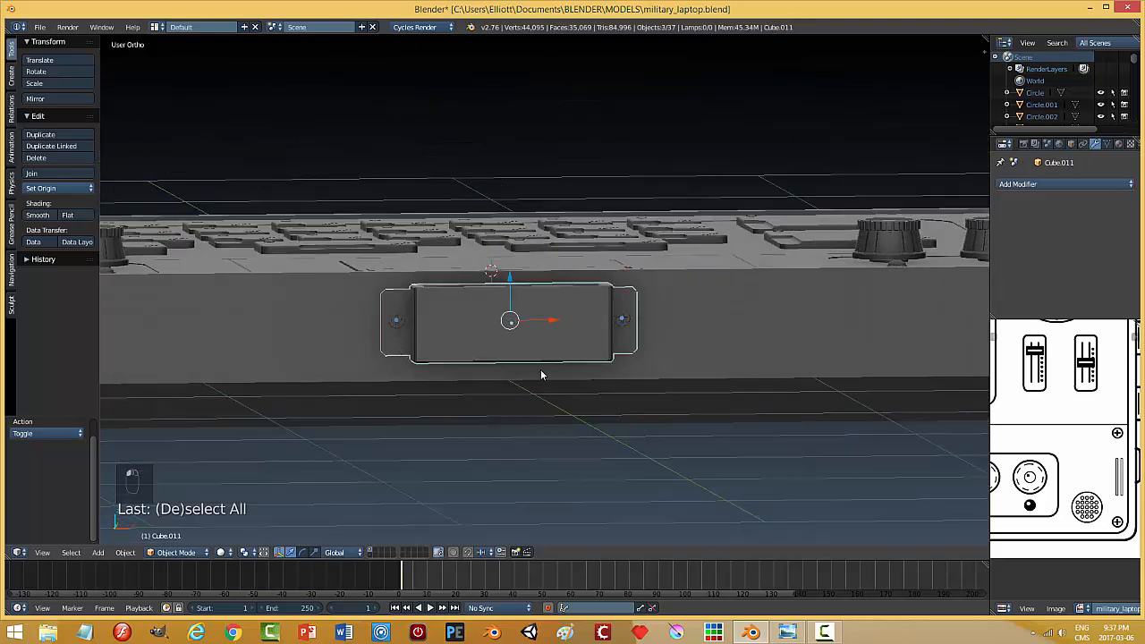
pyautogui.hotkey('ctrl', 'j')
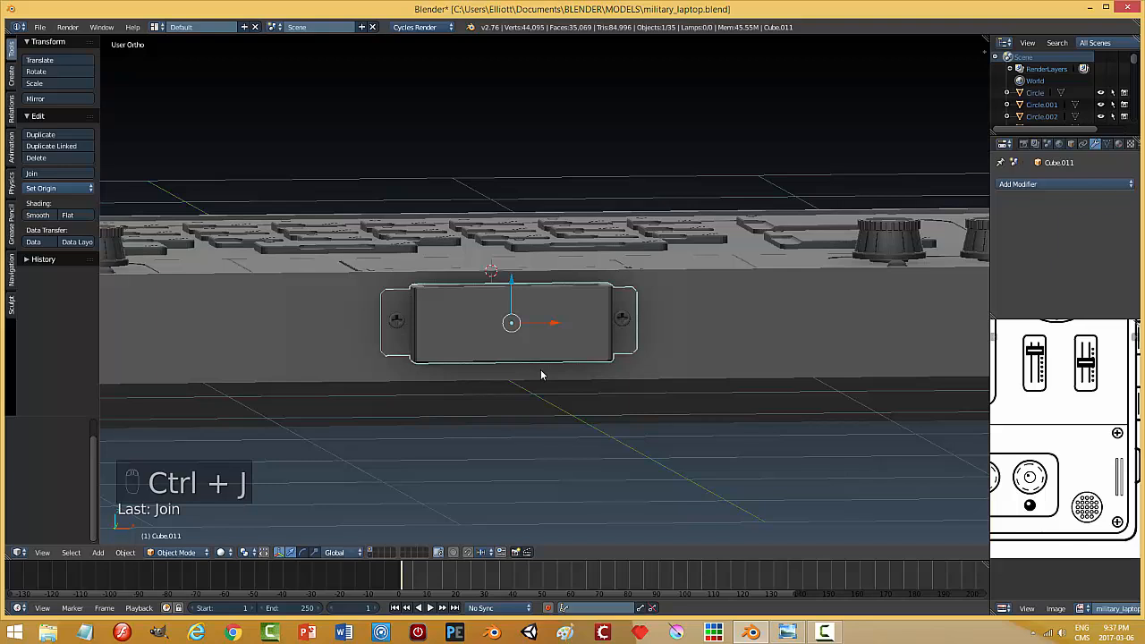
# - Recalculate all normals of the joined block to face outside, and return to Object Mode
pyautogui.press('Tab')
pyautogui.click(631, 370)
pyautogui.press('a')
pyautogui.press('a')
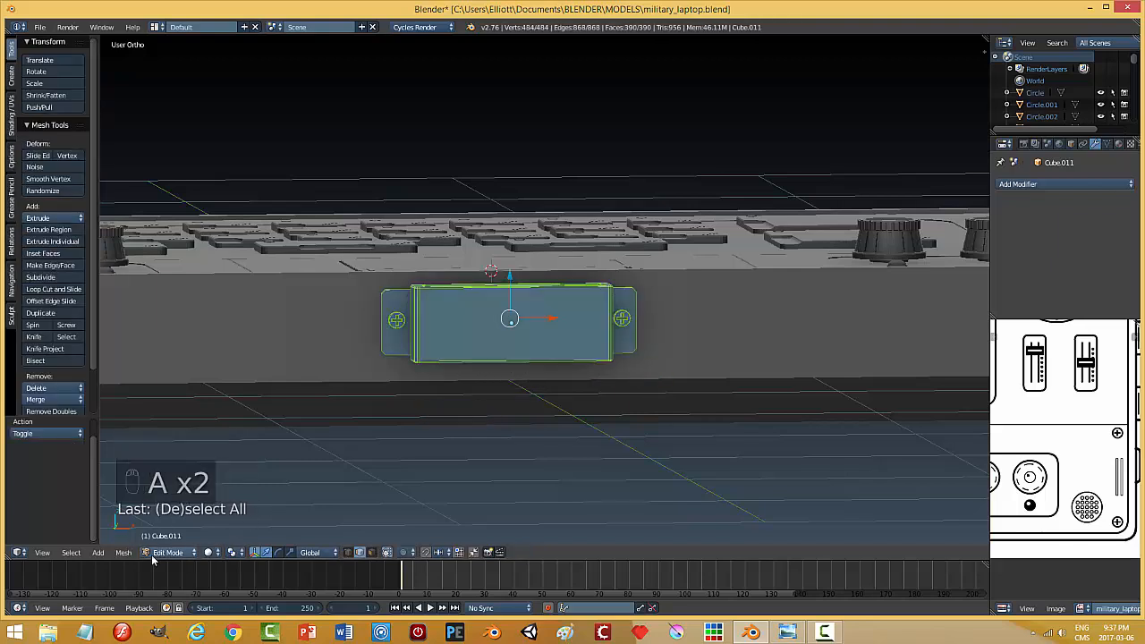
pyautogui.click(124, 552)
pyautogui.moveTo(164, 367)
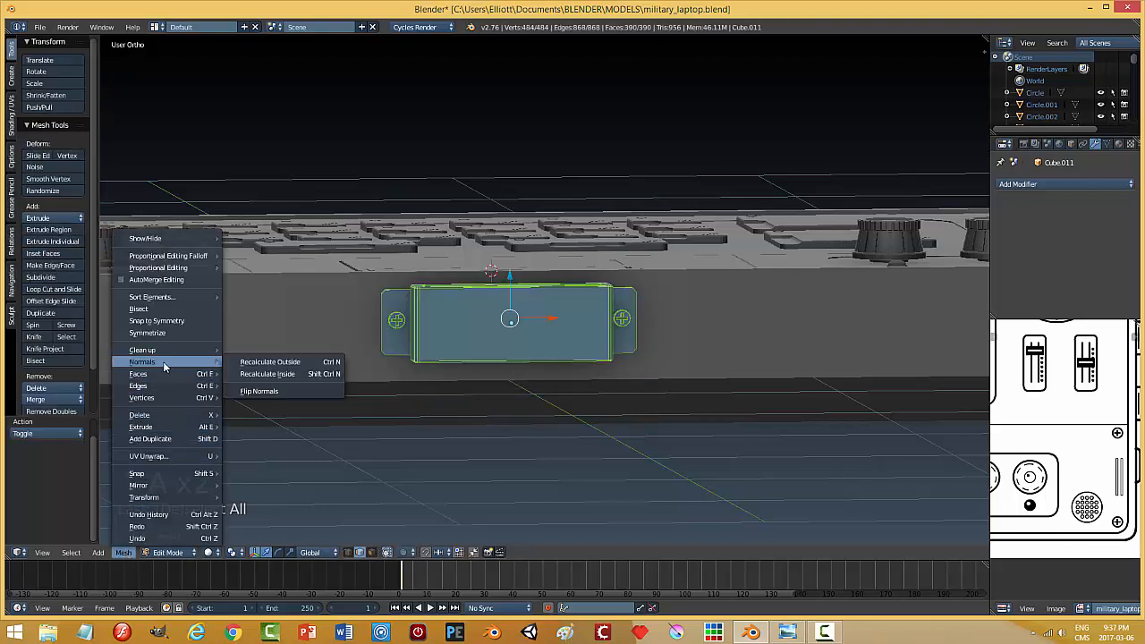
pyautogui.click(259, 363)
pyautogui.press('a')
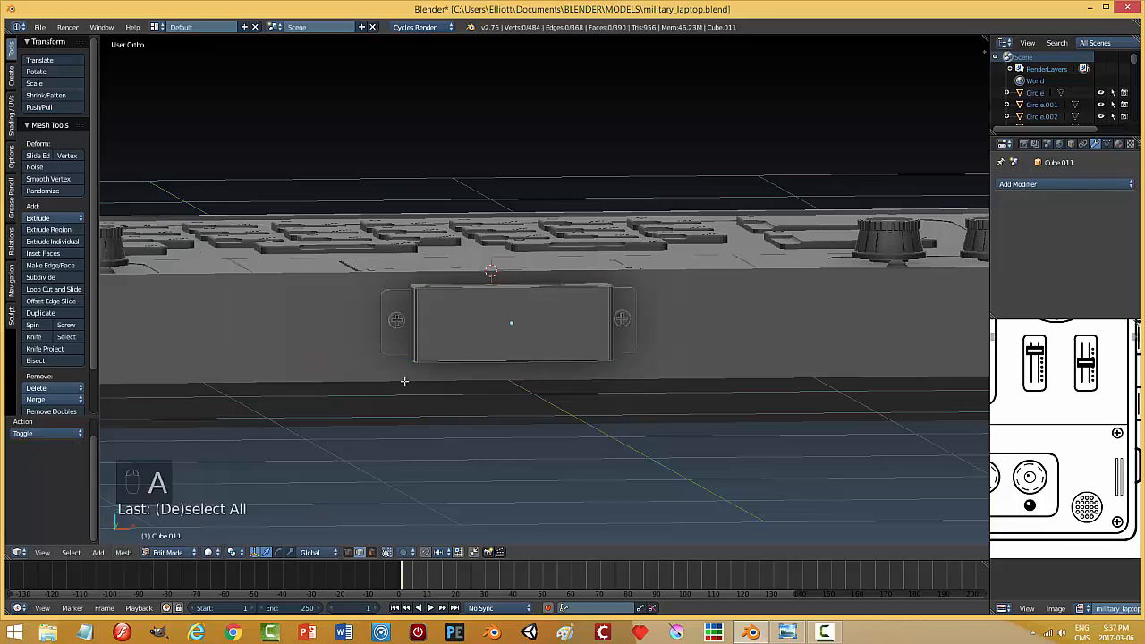
pyautogui.press('Tab')
pyautogui.click(398, 387)
pyautogui.scroll(4, 420, 396)
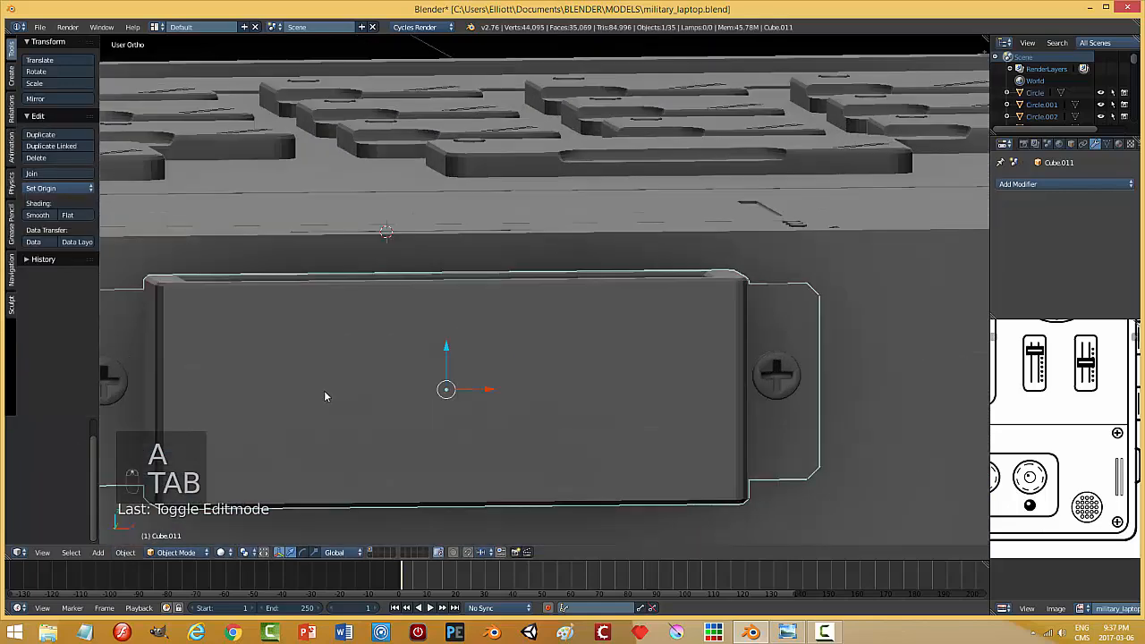
pyautogui.scroll(-2, 218, 384)
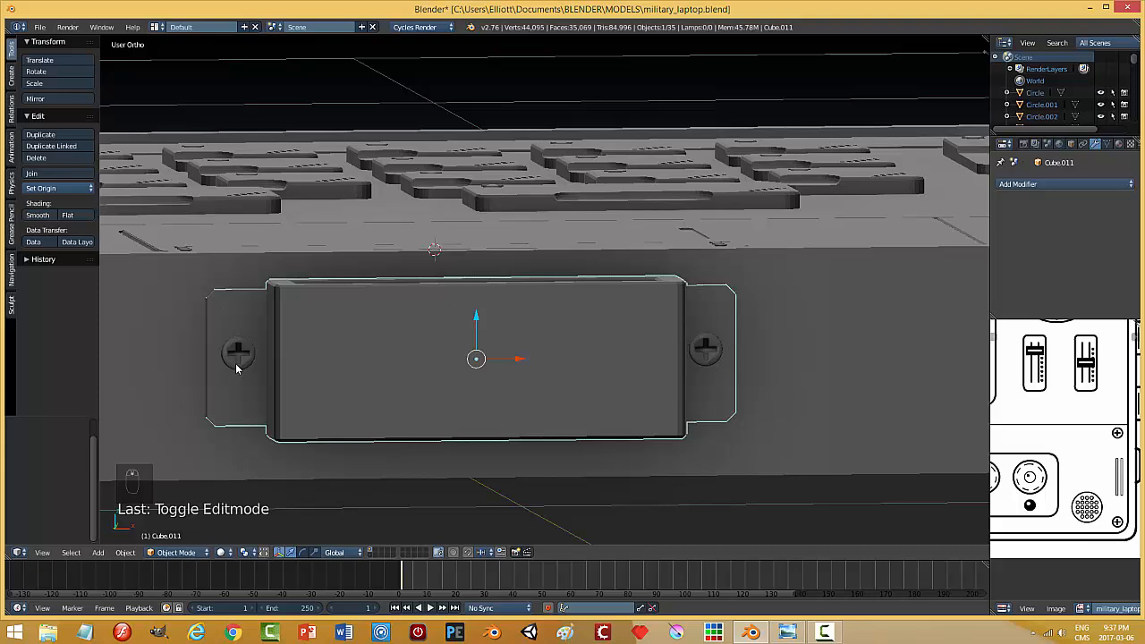
# - Apply flat shading to the laptop case and the joined slotted block, and save the file
pyautogui.rightClick(125, 396)
pyautogui.click(73, 216)
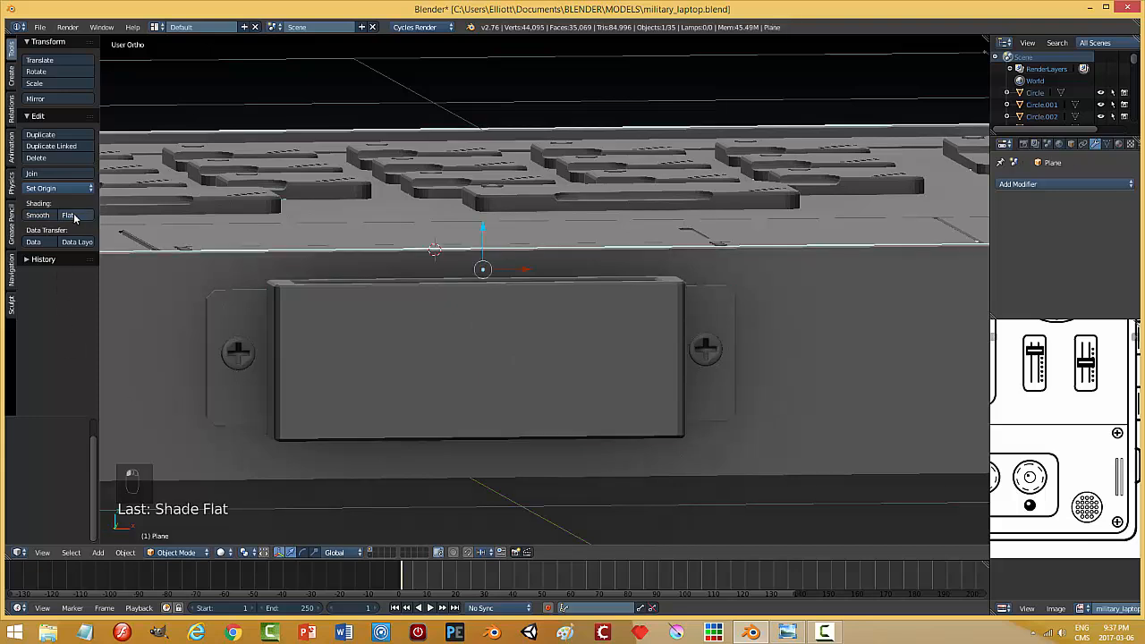
pyautogui.rightClick(229, 336)
pyautogui.click(75, 219)
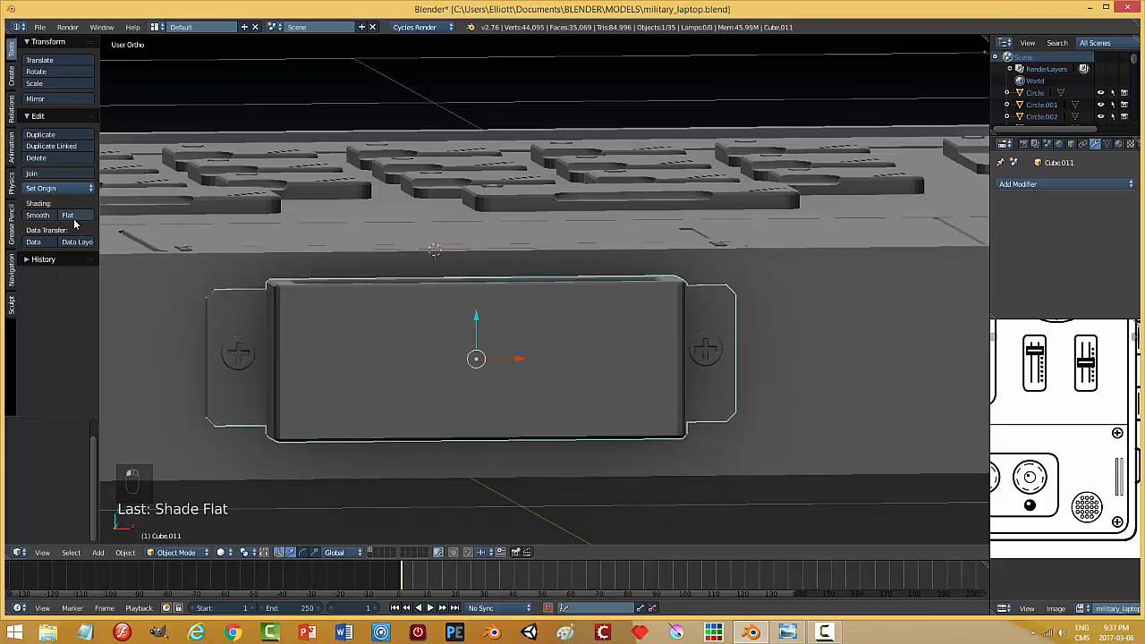
pyautogui.press('a')
pyautogui.moveTo(444, 385); pyautogui.dragTo(647, 363, button='middle')
pyautogui.hotkey('ctrl', 's')
# - Lower the joined slotted block about 0.019 along Z on the case's front side
pyautogui.click(595, 354)
pyautogui.rightClick(534, 308)
pyautogui.scroll(2, 647, 364)
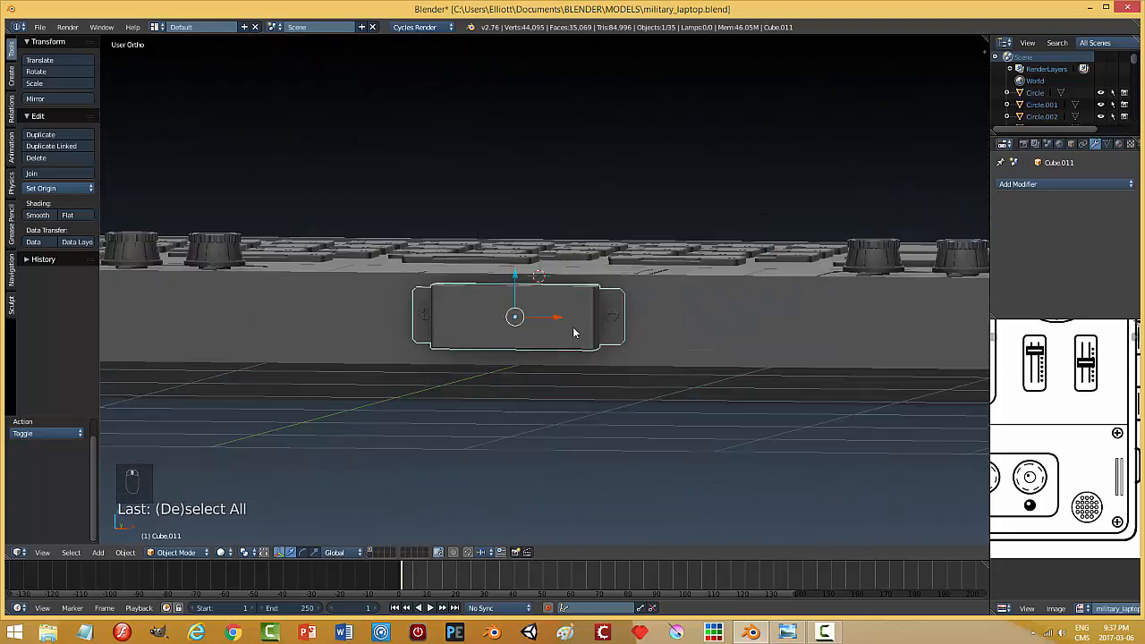
pyautogui.press('g')
pyautogui.press('z')
pyautogui.click(516, 282)
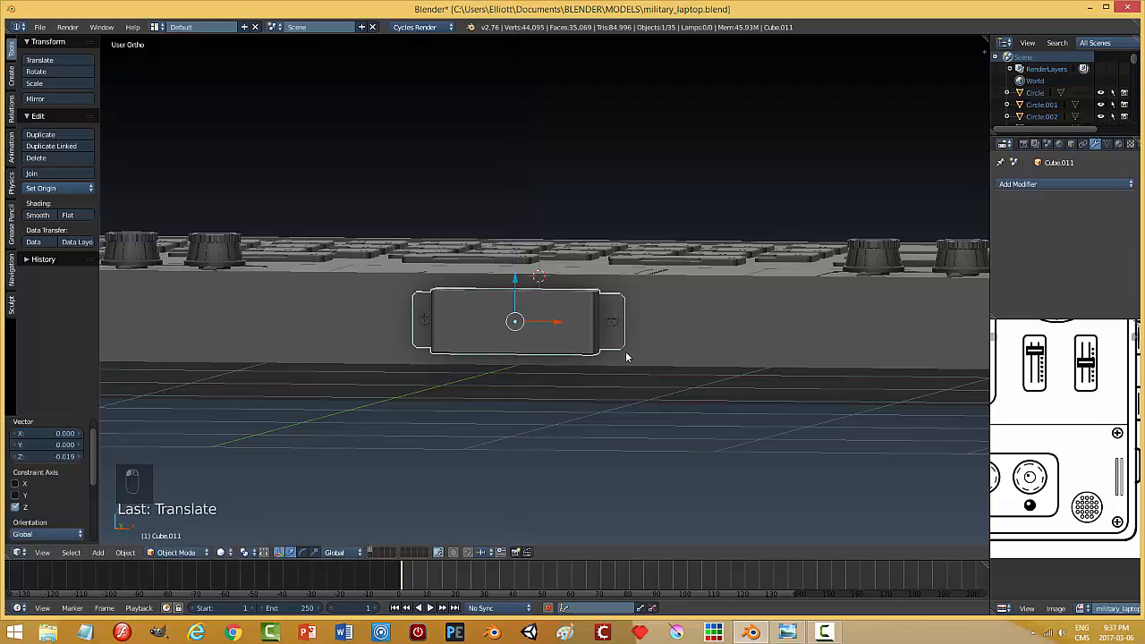
# - Duplicate the slotted block and move the copy about 3.21 along Y, beyond the case's rear side
pyautogui.press('a')
pyautogui.scroll(-3, 565, 356)
pyautogui.moveTo(565, 355); pyautogui.dragTo(547, 298, button='middle')
pyautogui.scroll(-2, 577, 400)
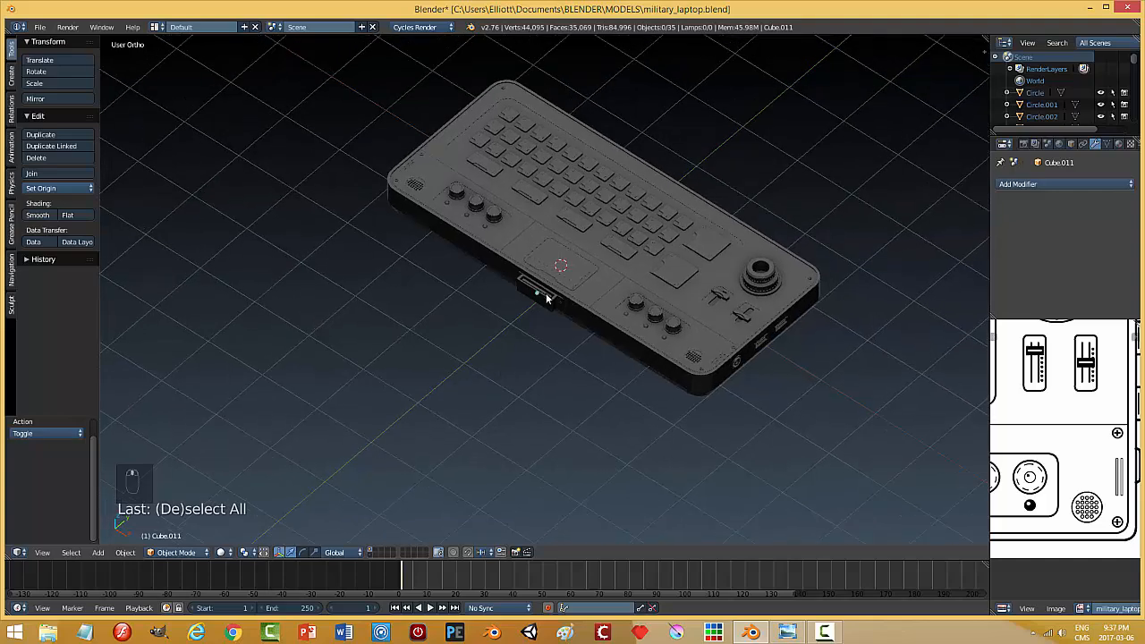
pyautogui.rightClick(547, 298)
pyautogui.hotkey('shift', 'd')
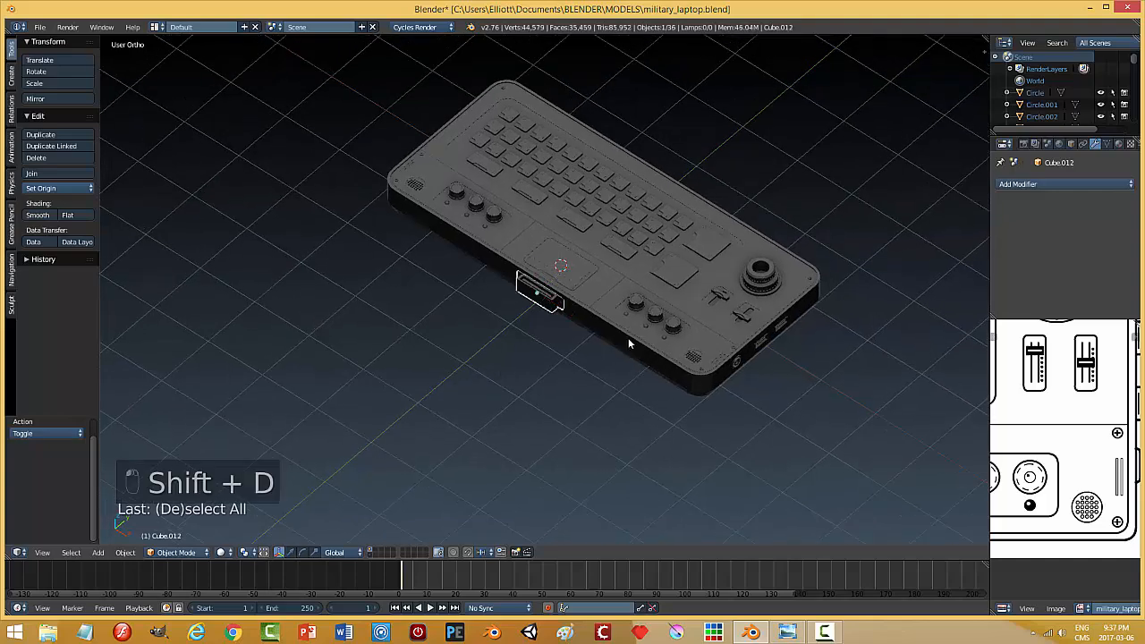
pyautogui.press('y')
pyautogui.click(800, 210)
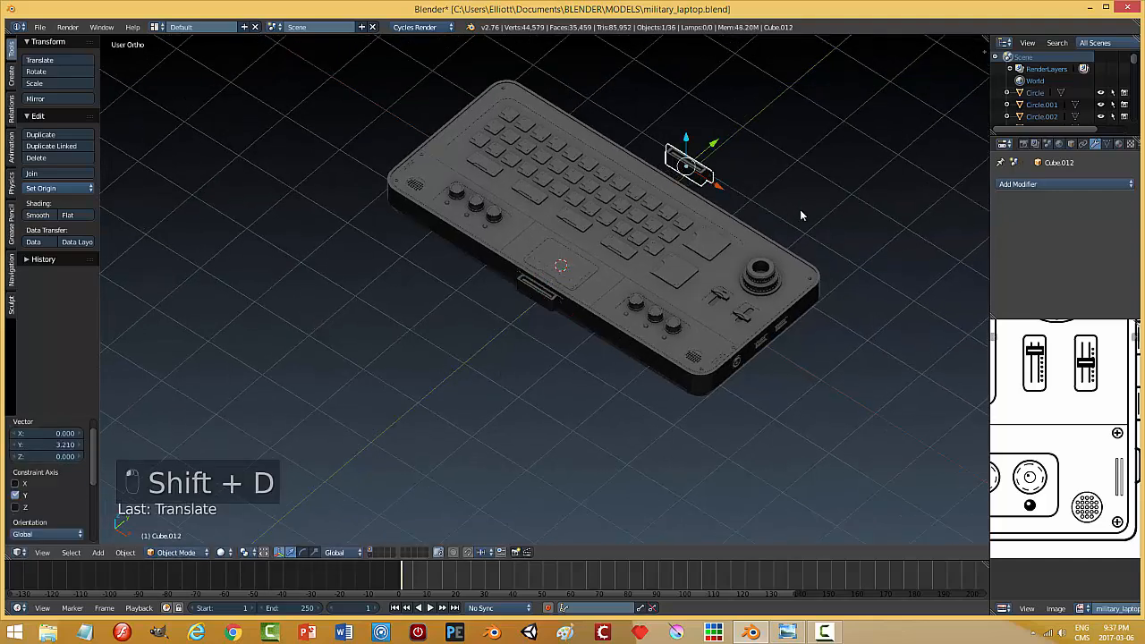
# - Rotate the copied slotted block 180° about the Z axis
pyautogui.moveTo(800, 209); pyautogui.dragTo(717, 218, button='middle')
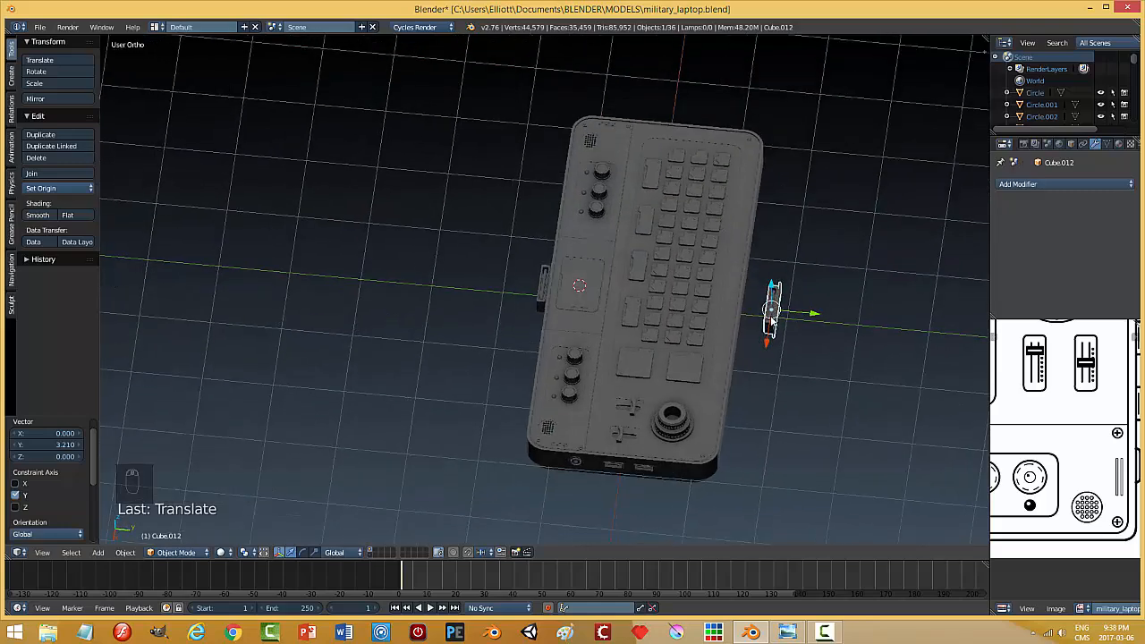
pyautogui.press('r')
pyautogui.press('z')
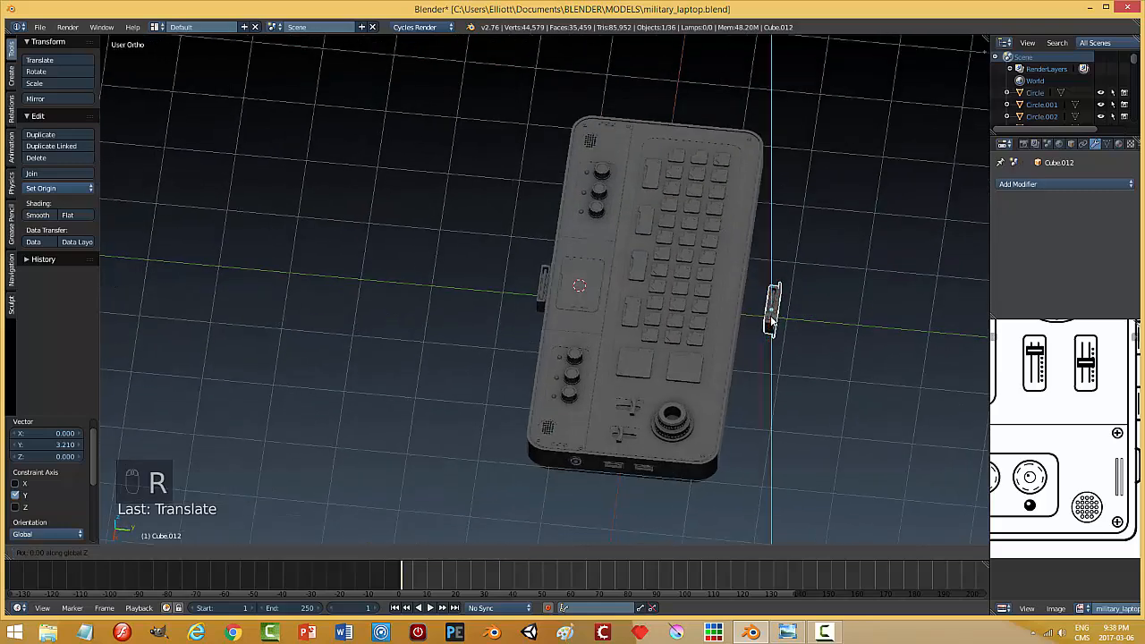
pyautogui.write('180')
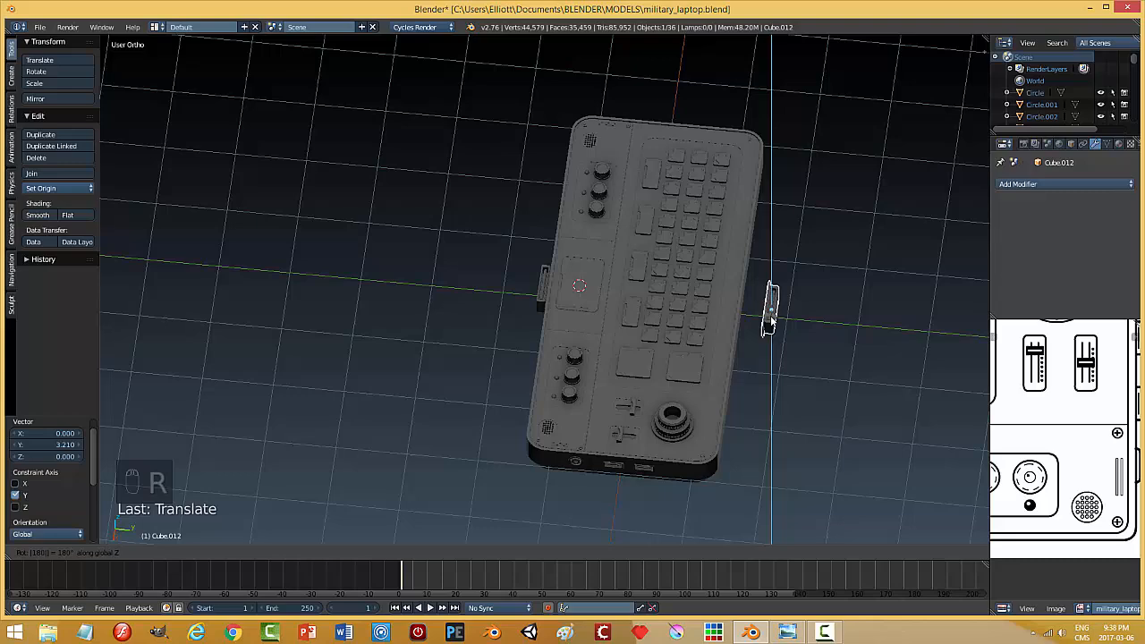
pyautogui.press('Return')
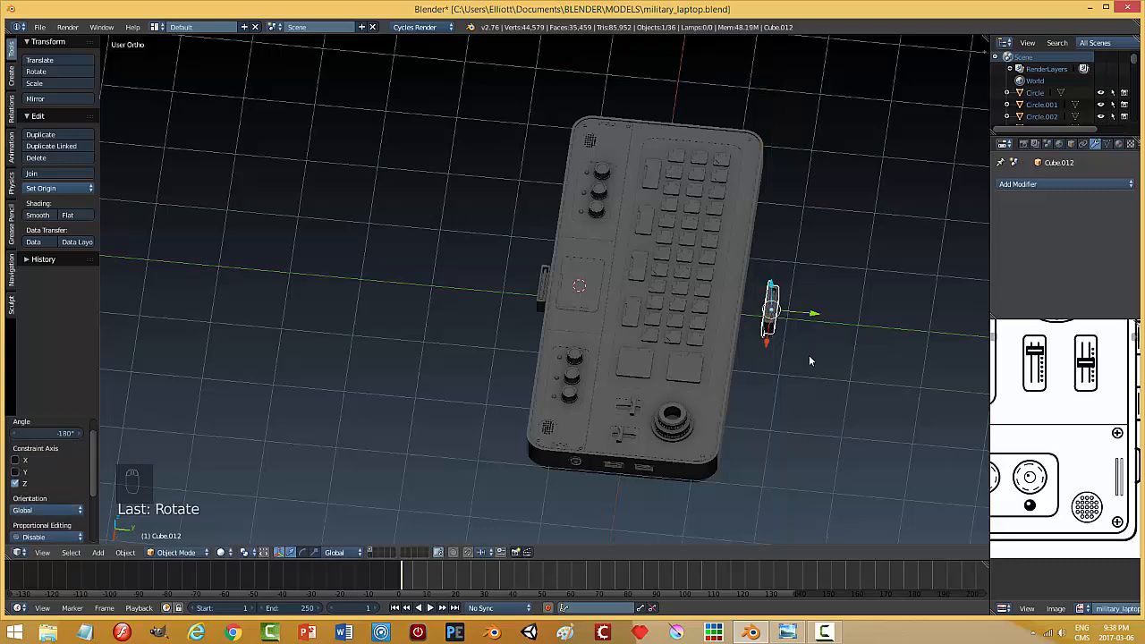
# - Move the rotated copy about 0.348 along negative Y against the case's rear edge
pyautogui.press('KP_7')
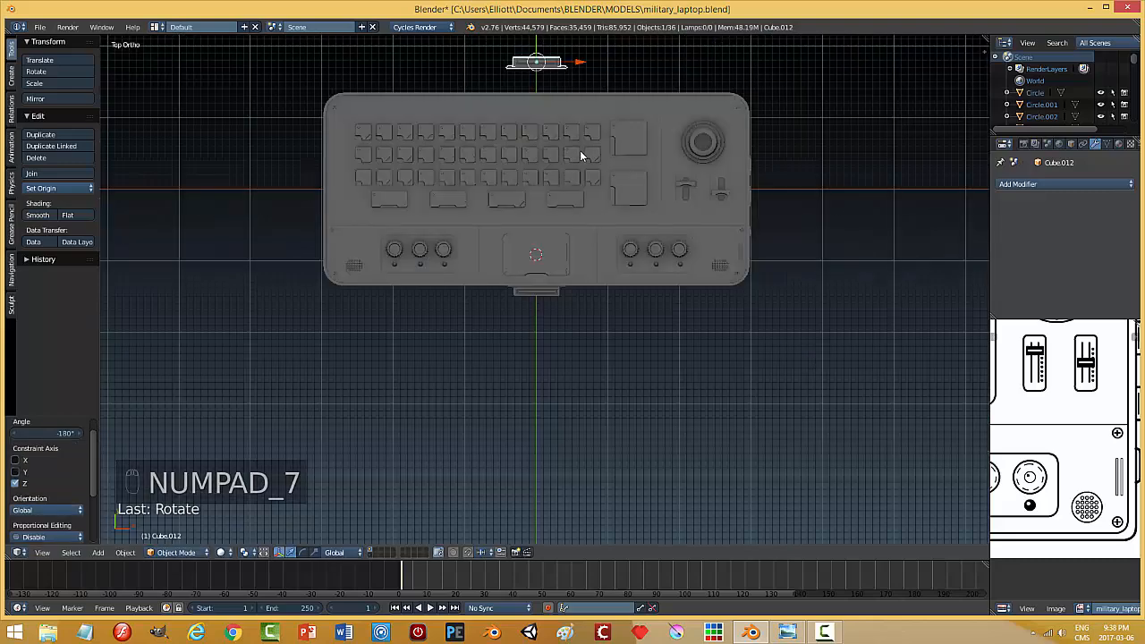
pyautogui.scroll(-2, 580, 156)
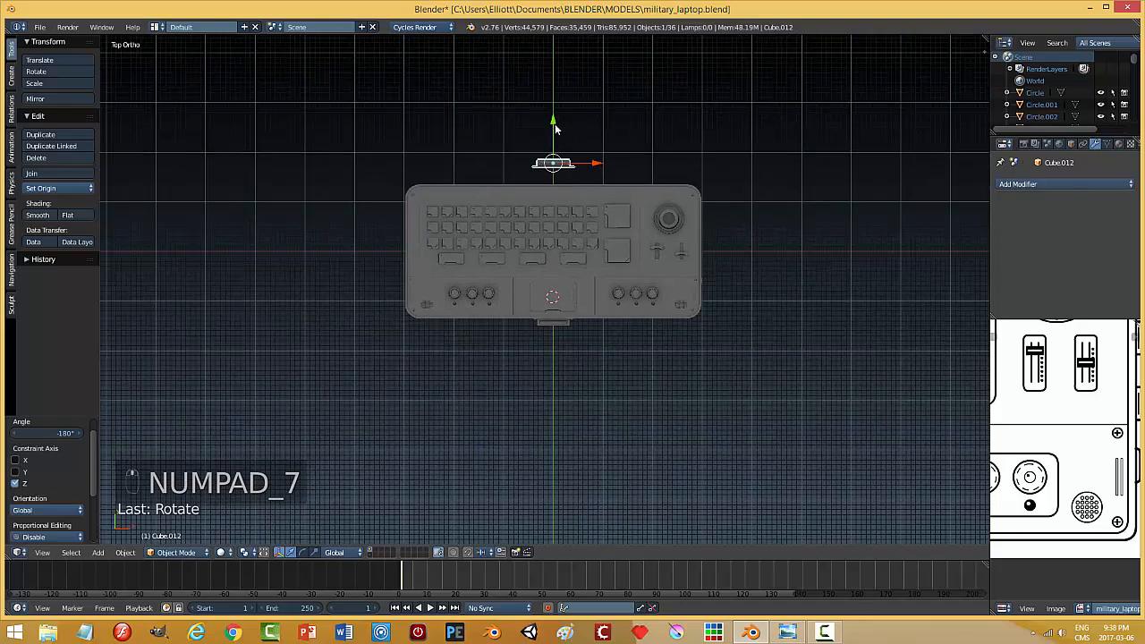
pyautogui.moveTo(555, 129); pyautogui.dragTo(556, 152)
pyautogui.scroll(3, 612, 215)
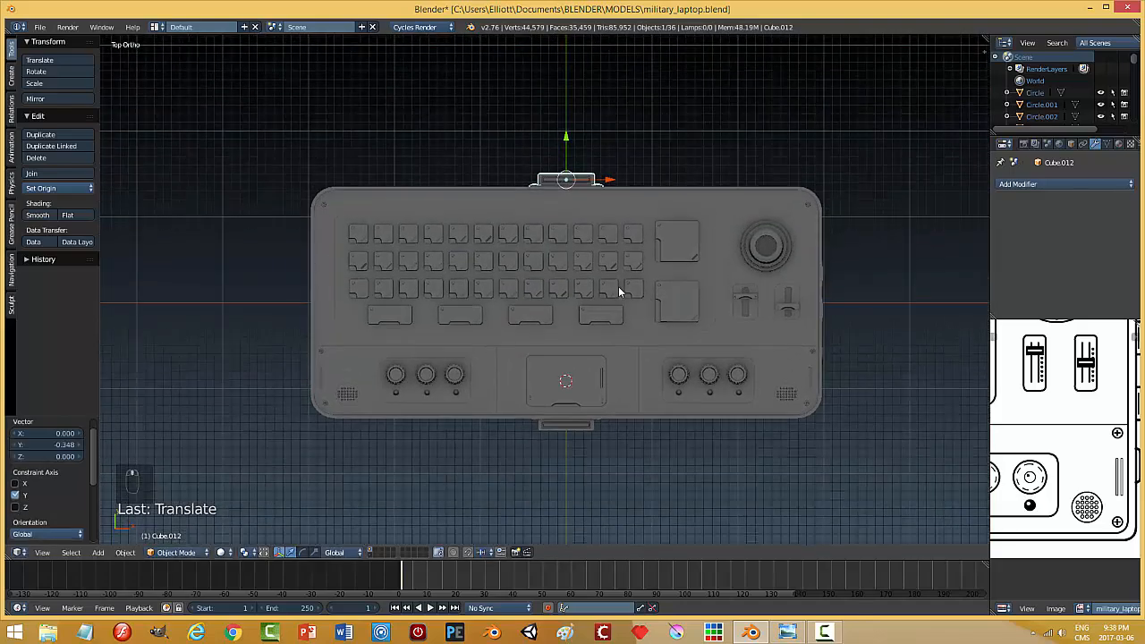
# - Shift the rear slotted block about 1.565 along negative X on the case's rear edge
pyautogui.scroll(3, 618, 286)
pyautogui.moveTo(645, 184); pyautogui.dragTo(612, 83, button='middle')
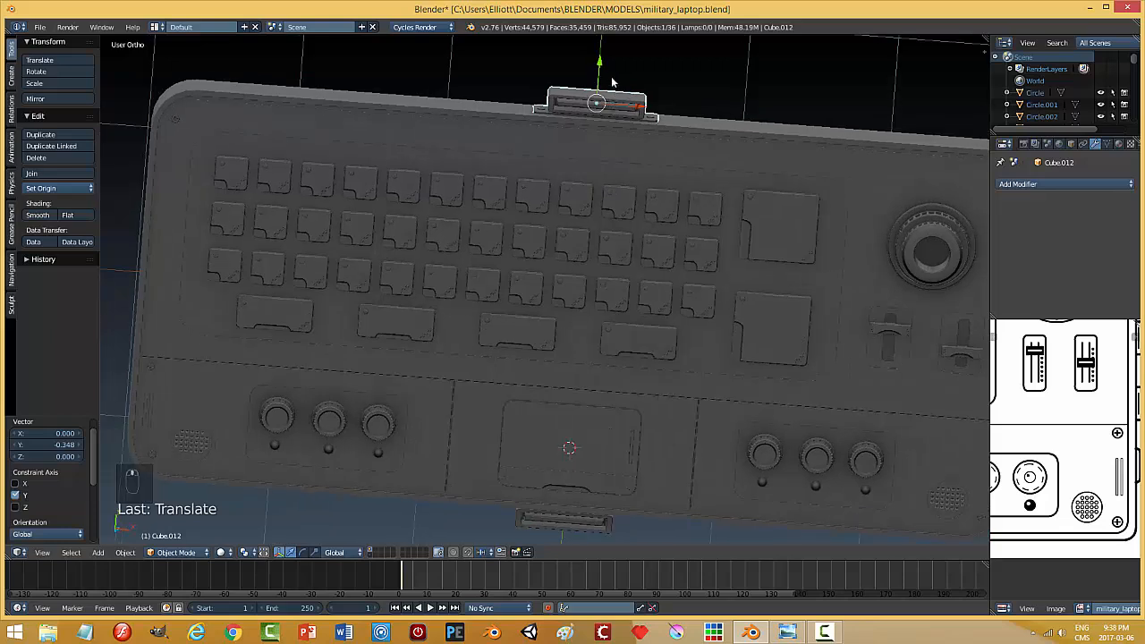
pyautogui.moveTo(601, 70); pyautogui.dragTo(433, 105)
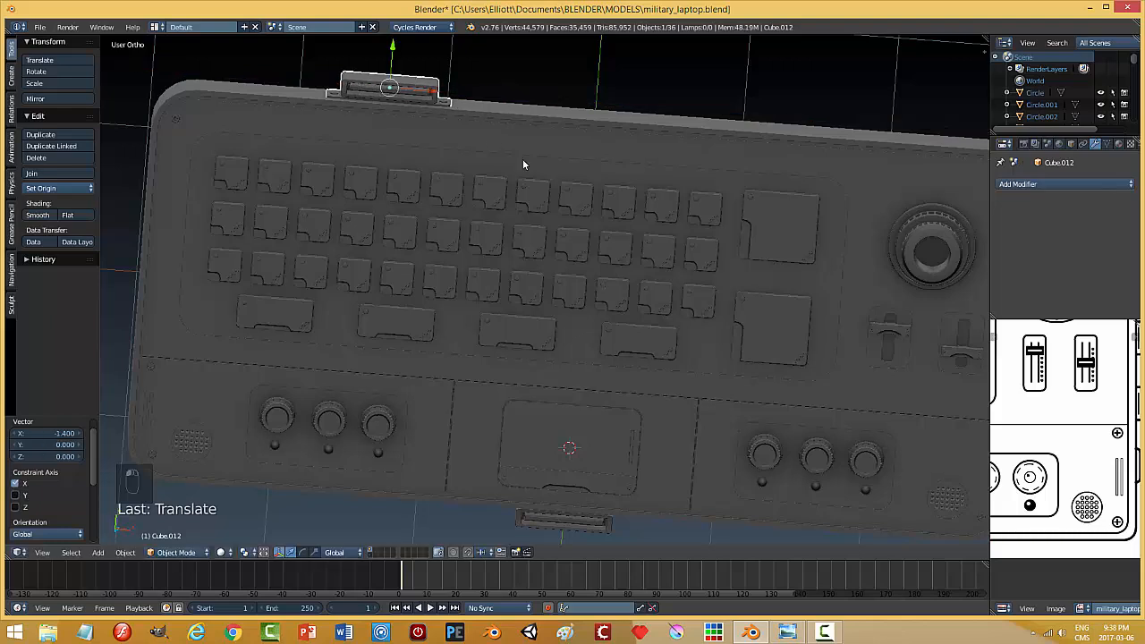
pyautogui.press('KP_7')
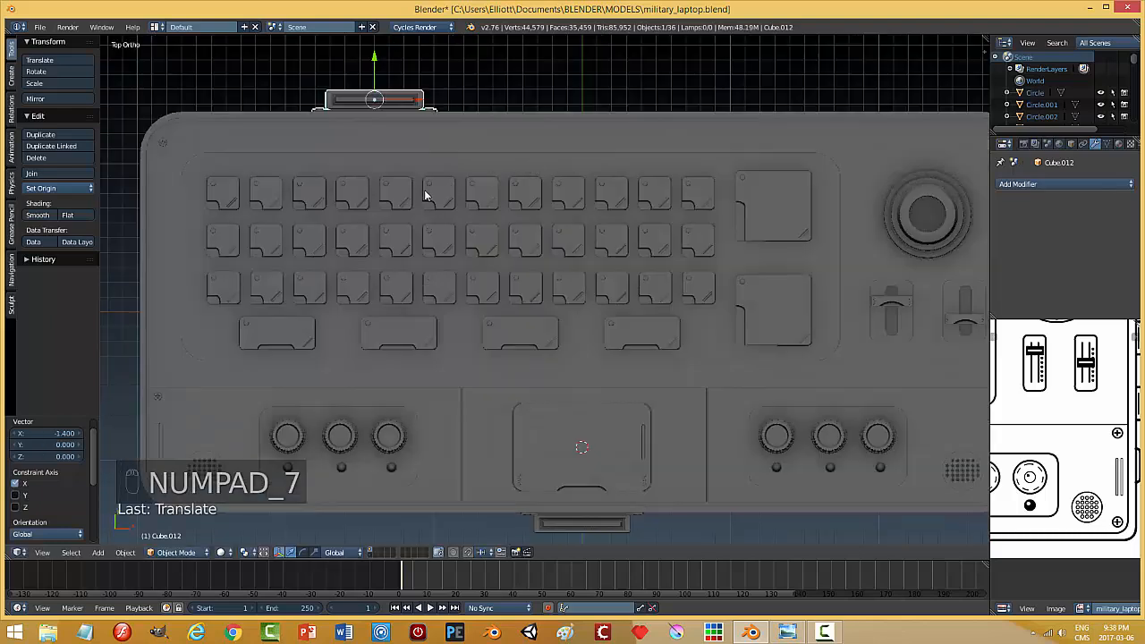
pyautogui.moveTo(367, 74); pyautogui.dragTo(367, 71)
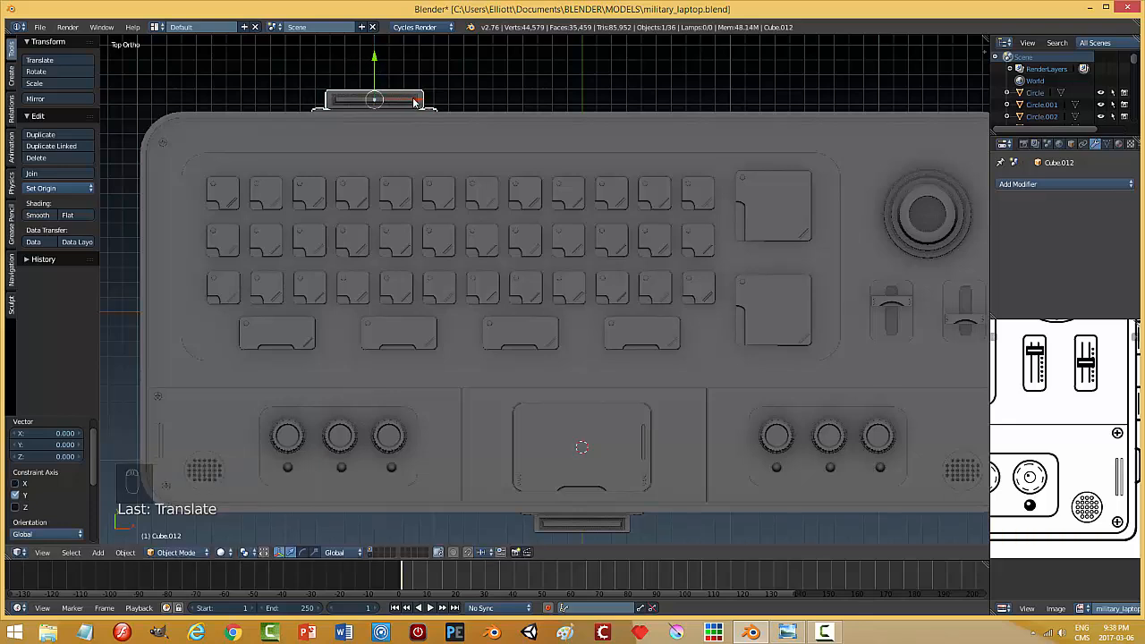
pyautogui.moveTo(414, 101); pyautogui.dragTo(392, 97)
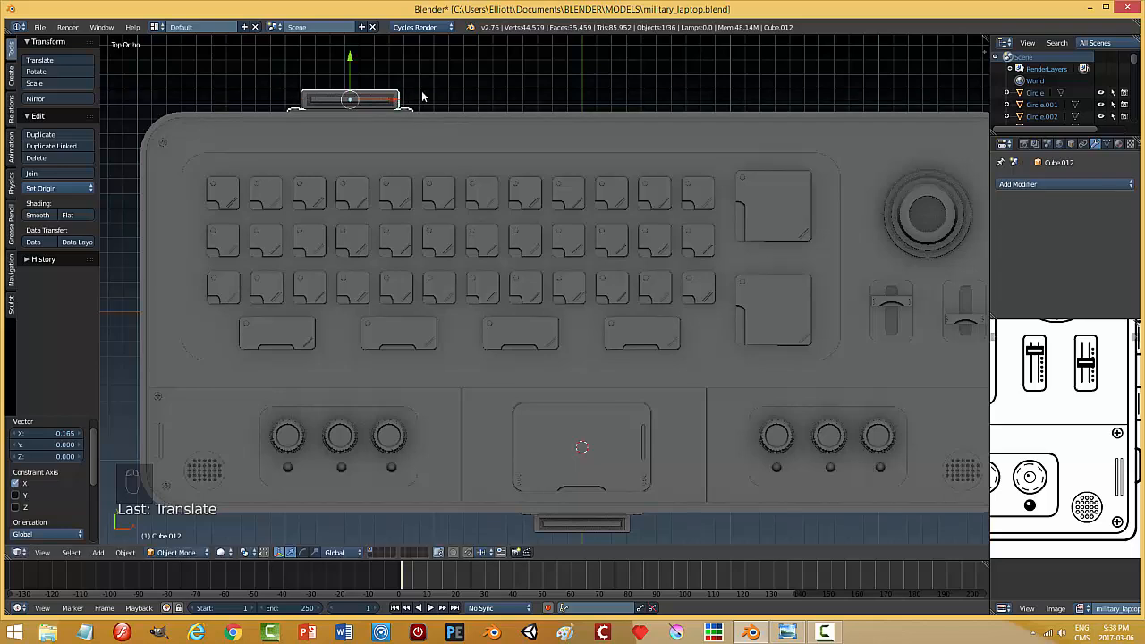
# - Duplicate the rear slotted block, place the copy about 3.137 along X on the same edge, and clear the selection
pyautogui.hotkey('shift', 'd')
pyautogui.press('x')
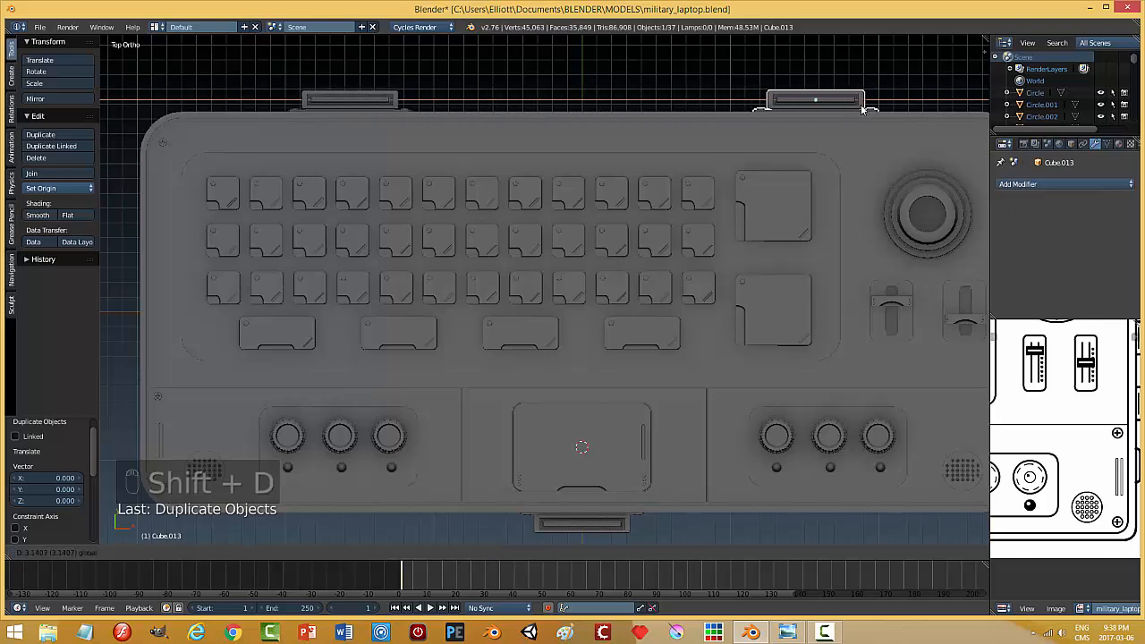
pyautogui.click(864, 109)
pyautogui.scroll(-2, 767, 185)
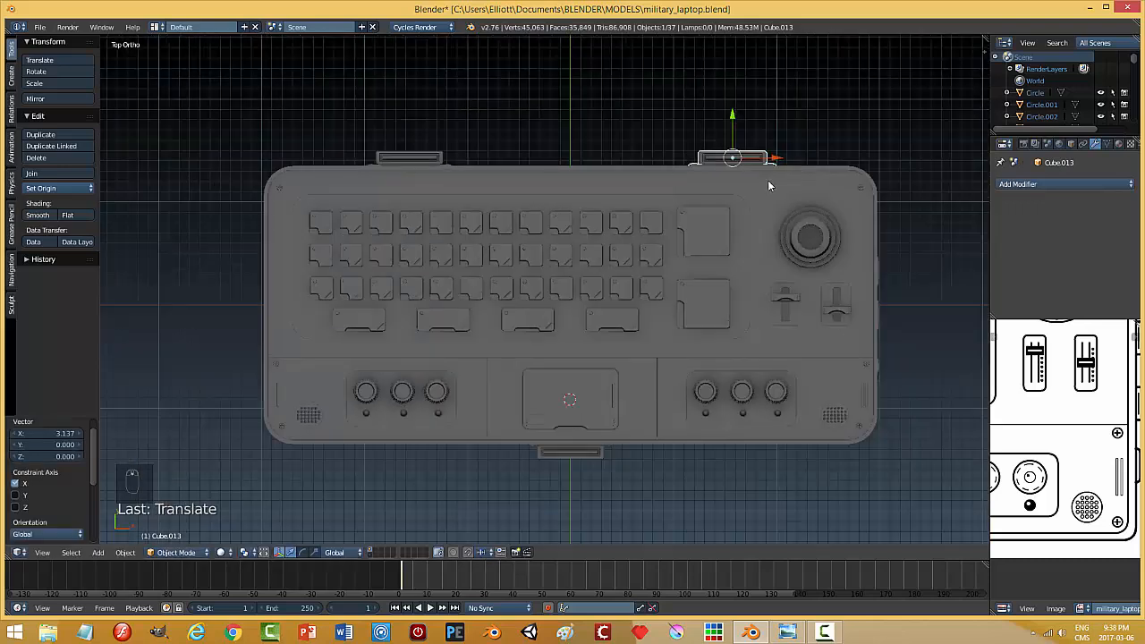
pyautogui.press('a')
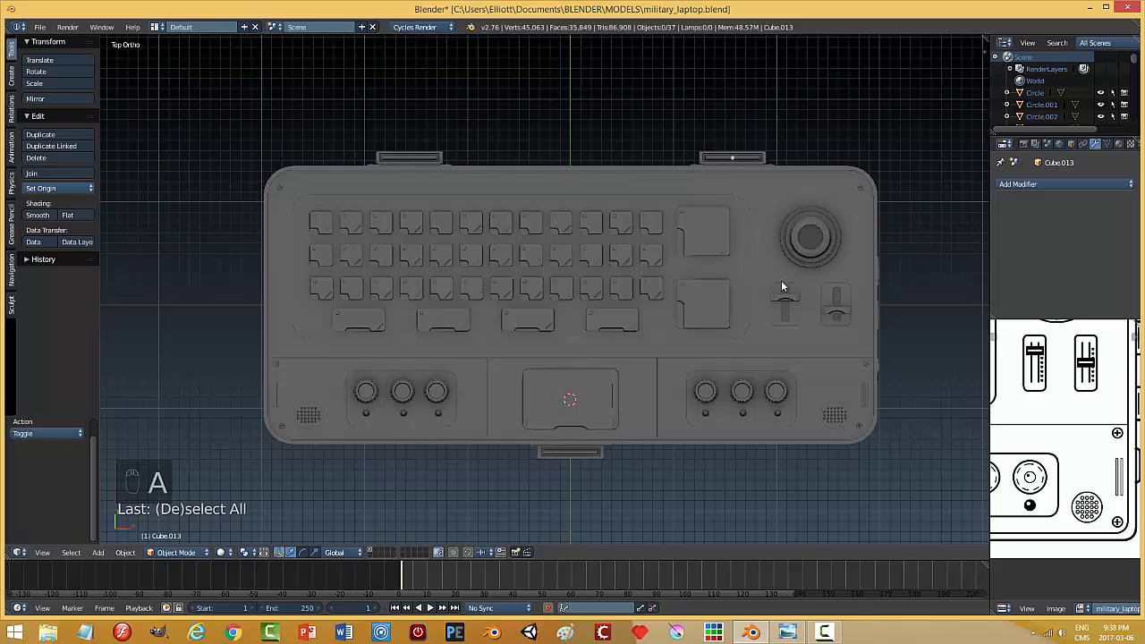
# - Save the file, overwriting military_laptop.blend
pyautogui.moveTo(781, 280); pyautogui.dragTo(680, 358, button='middle')
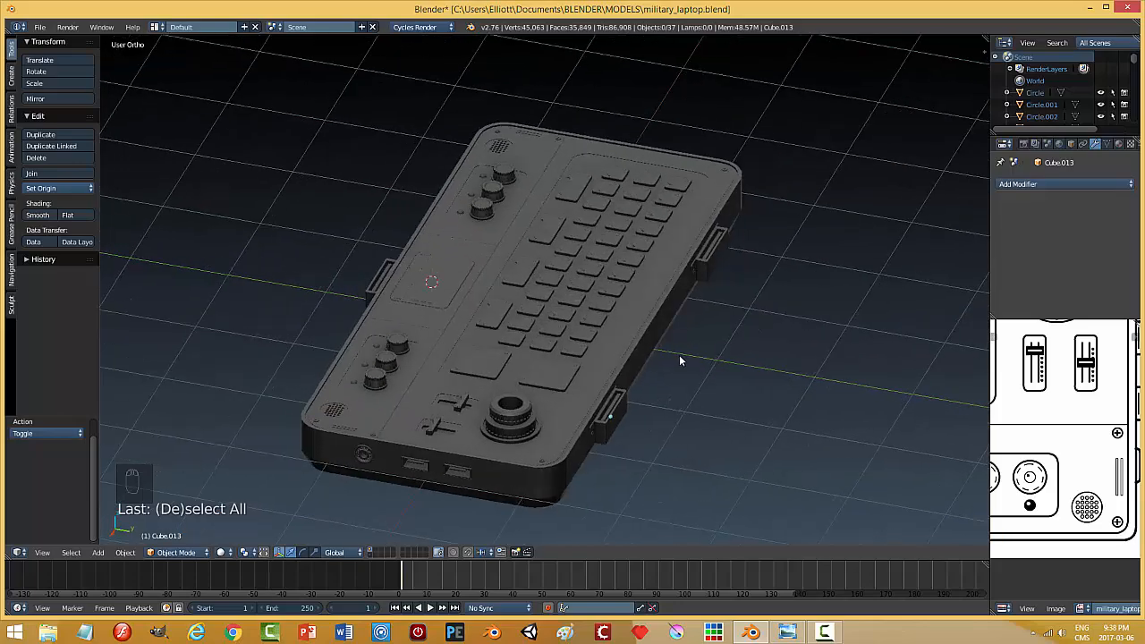
pyautogui.scroll(3, 752, 383)
pyautogui.scroll(5, 624, 195)
pyautogui.moveTo(622, 208); pyautogui.dragTo(525, 179, button='middle')
pyautogui.scroll(1, 585, 217)
pyautogui.scroll(-5, 587, 213)
pyautogui.hotkey('ctrl', 's')
pyautogui.scroll(-1, 715, 238)
pyautogui.hotkey('ctrl', 's')
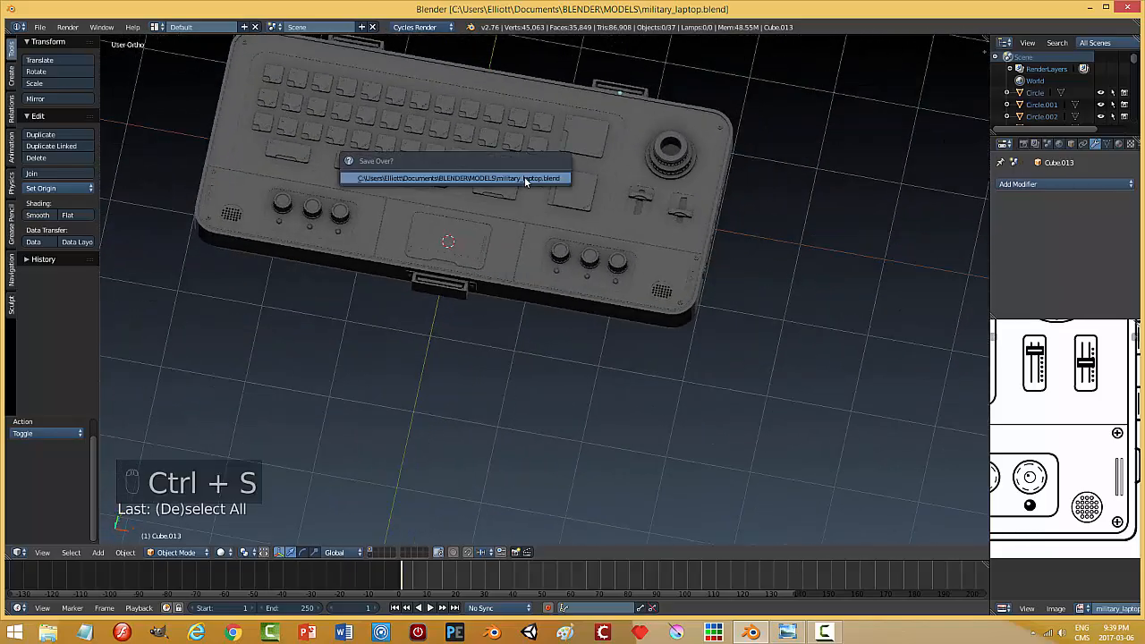
pyautogui.click(525, 179)
# - Snap the 3D cursor to the large round dial in the case's rear corner
pyautogui.scroll(-6, 597, 205)
pyautogui.moveTo(598, 205); pyautogui.dragTo(488, 316, button='middle')
pyautogui.scroll(8, 579, 256)
pyautogui.rightClick(616, 268)
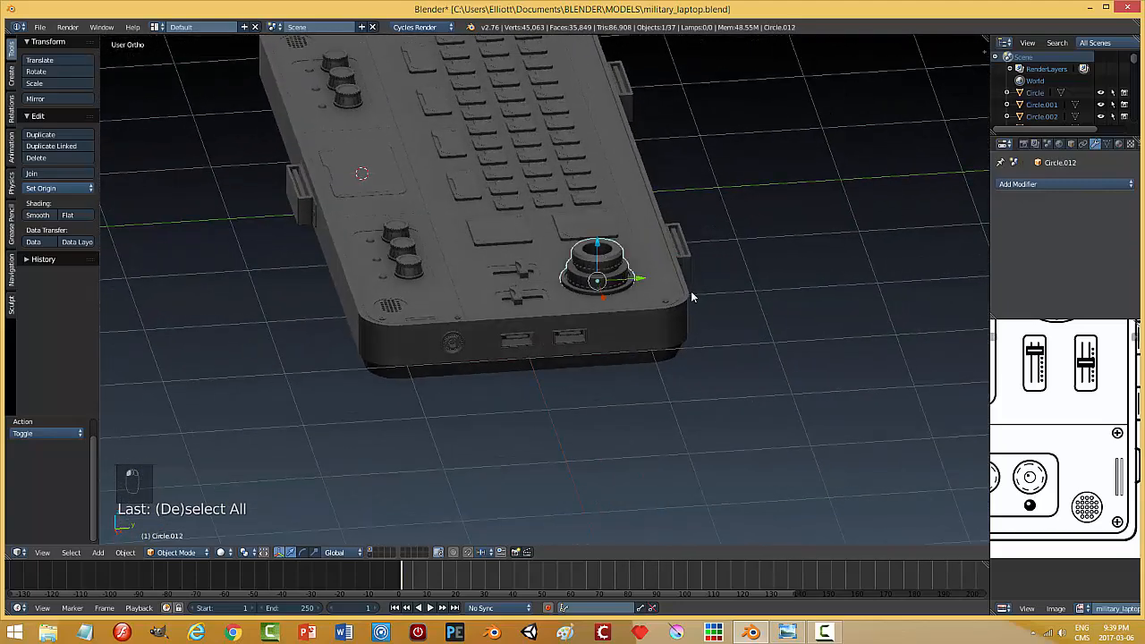
pyautogui.moveTo(691, 295); pyautogui.dragTo(670, 337, button='middle')
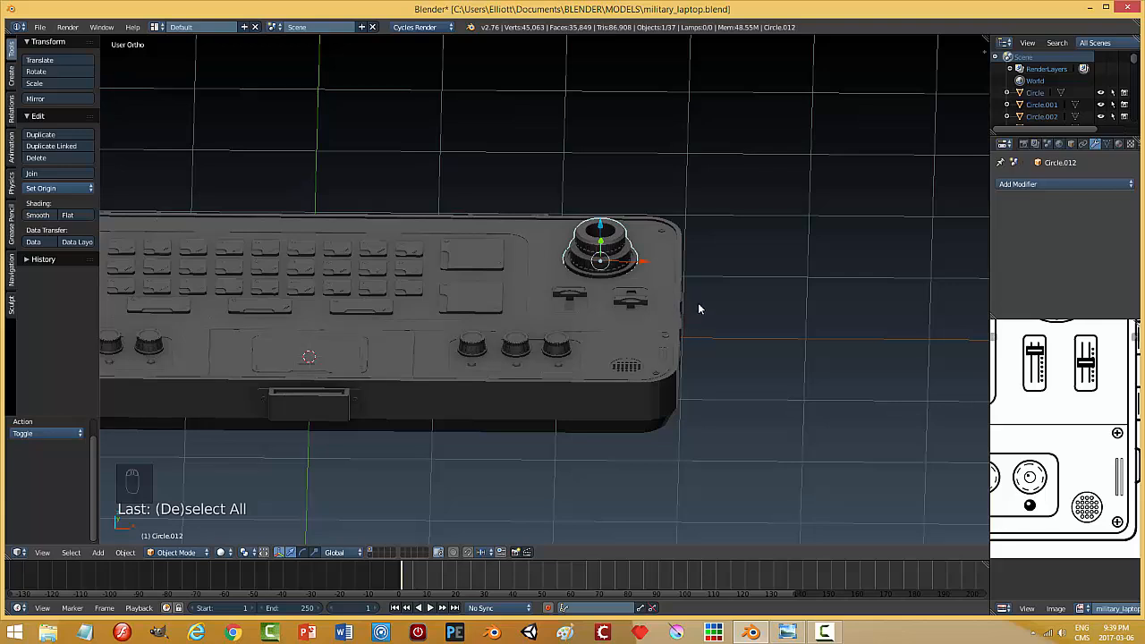
pyautogui.hotkey('shift', 's')
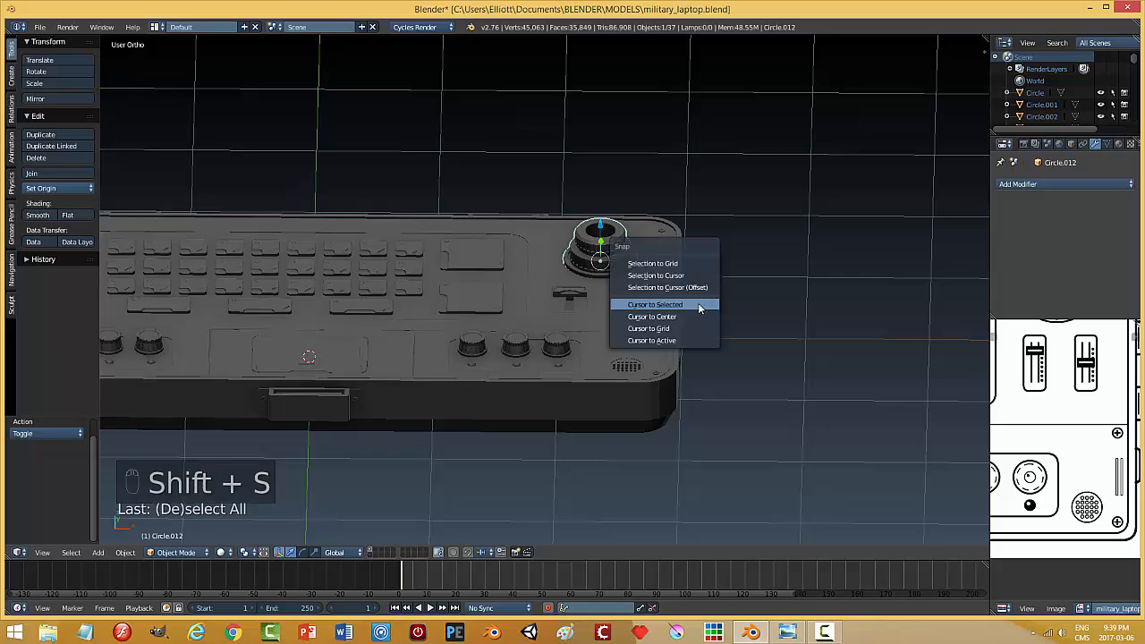
pyautogui.click(697, 305)
pyautogui.moveTo(697, 314)
pyautogui.mouseDown(button='middle')
pyautogui.moveTo(664, 338)
pyautogui.moveTo(675, 321)
pyautogui.mouseUp(button='middle')
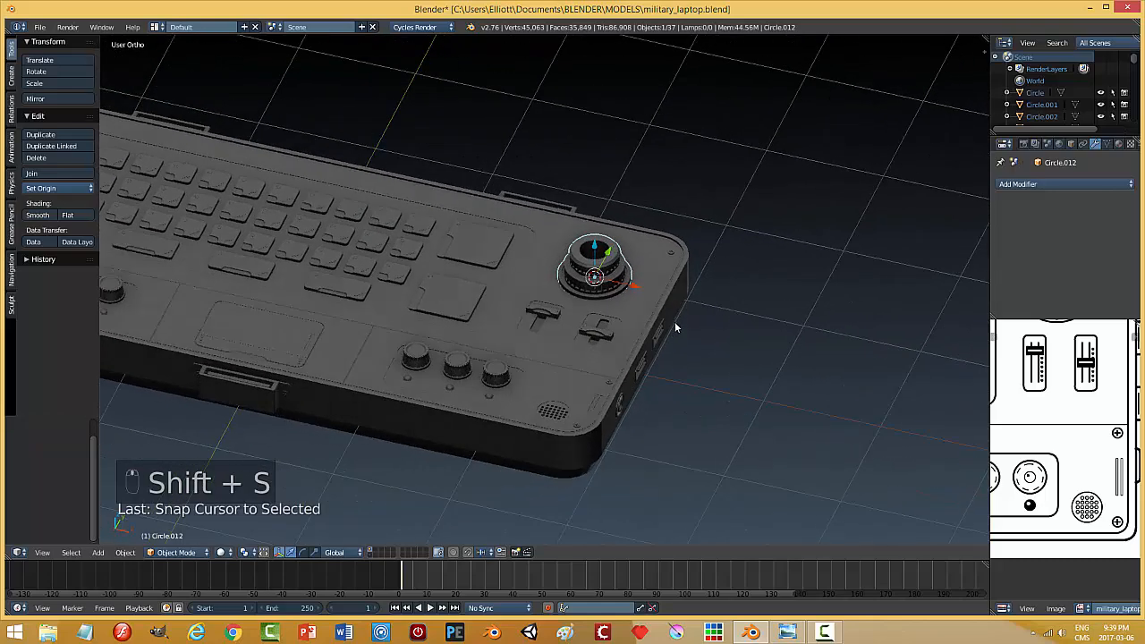
# - Add a path curve at the 3D cursor and rotate it 90° about the Y axis
pyautogui.hotkey('shift', 'a')
pyautogui.moveTo(682, 325)
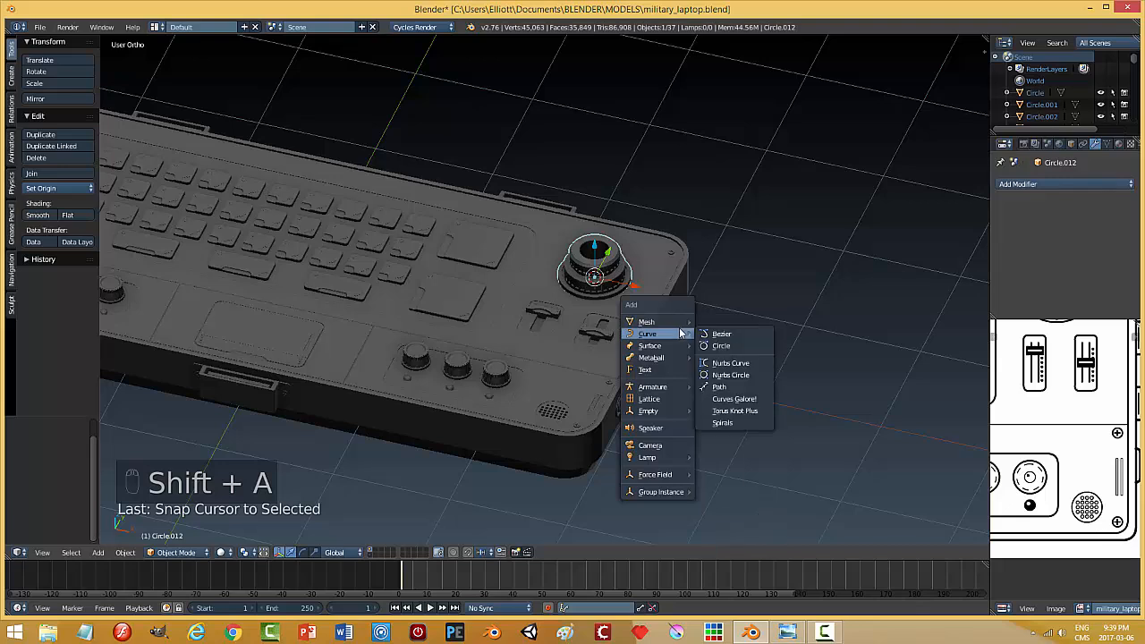
pyautogui.click(737, 386)
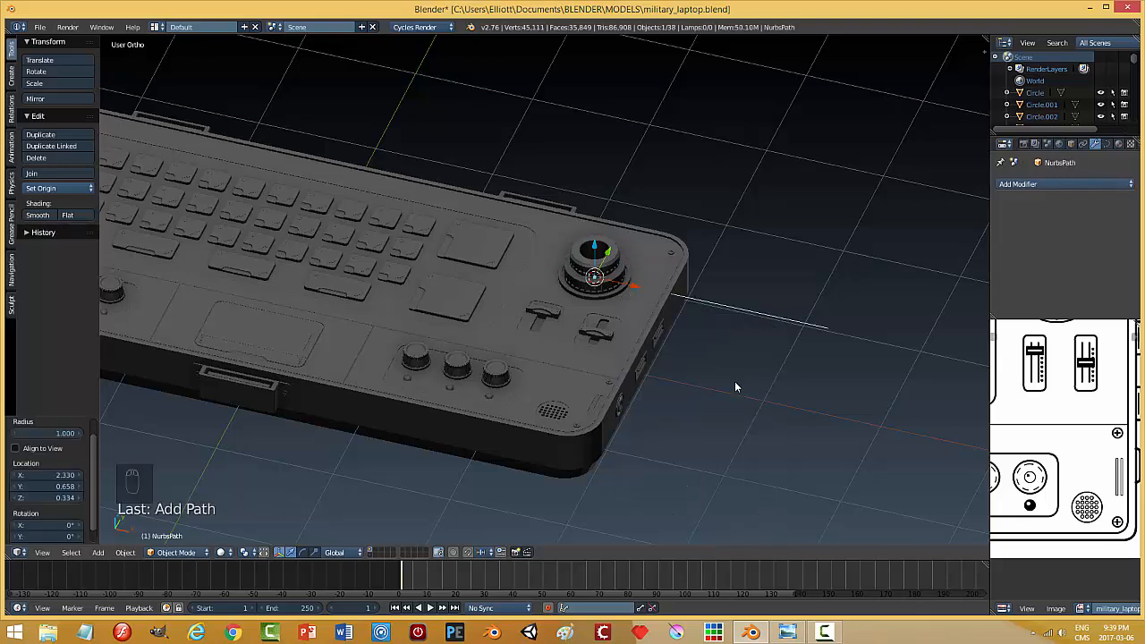
pyautogui.press('r')
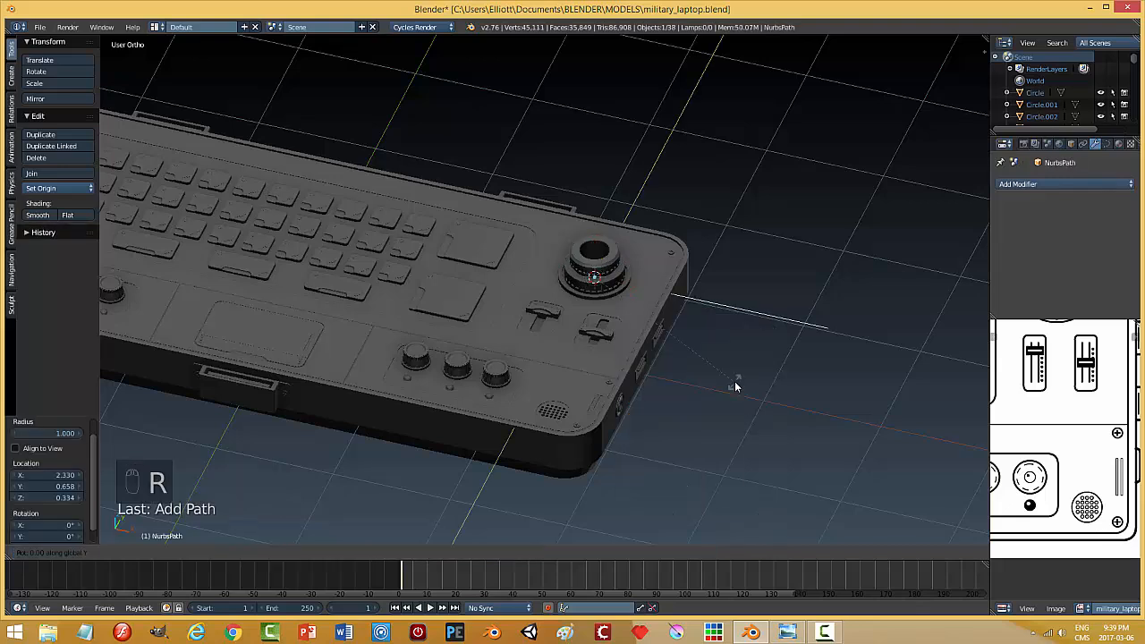
pyautogui.press('y')
pyautogui.press('9')
pyautogui.press('0')
pyautogui.press('Return')
pyautogui.moveTo(735, 387); pyautogui.dragTo(682, 312, button='middle')
pyautogui.scroll(-4, 681, 310)
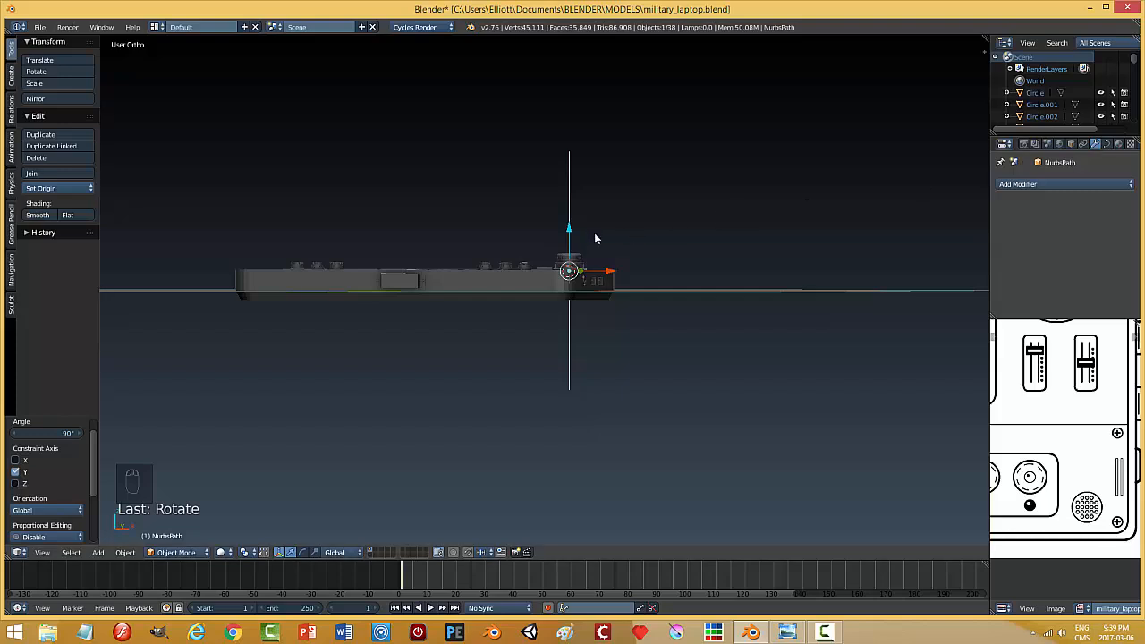
# - Raise the upright path along Z through the large round dial and enter Edit Mode
pyautogui.moveTo(570, 231); pyautogui.dragTo(571, 138)
pyautogui.moveTo(572, 139); pyautogui.dragTo(606, 203, button='middle')
pyautogui.press('Tab')
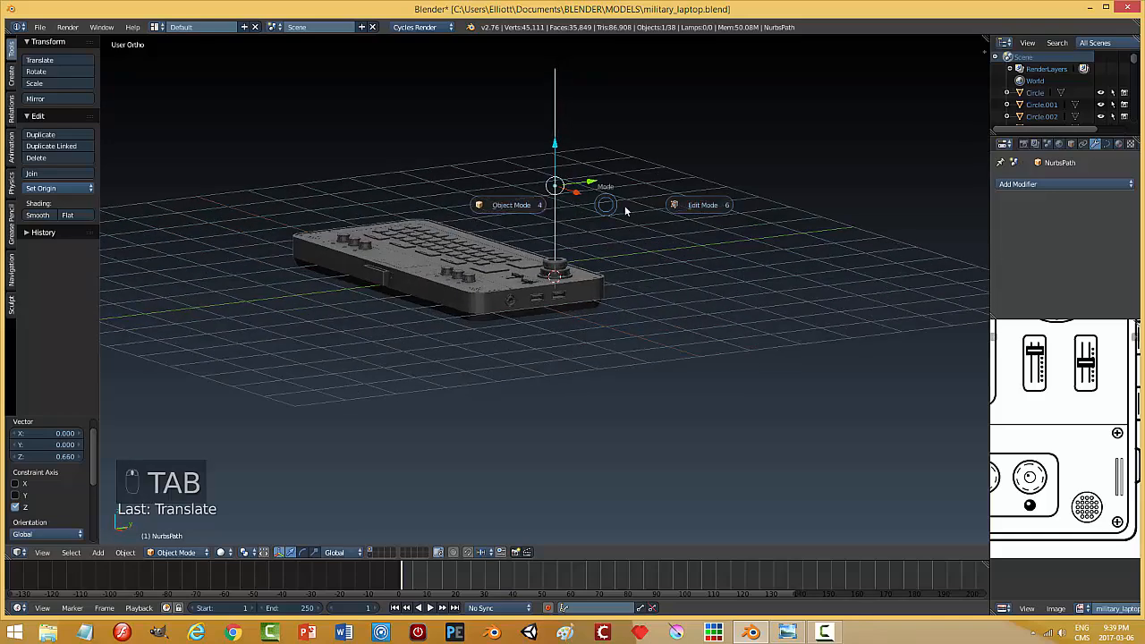
pyautogui.click(698, 207)
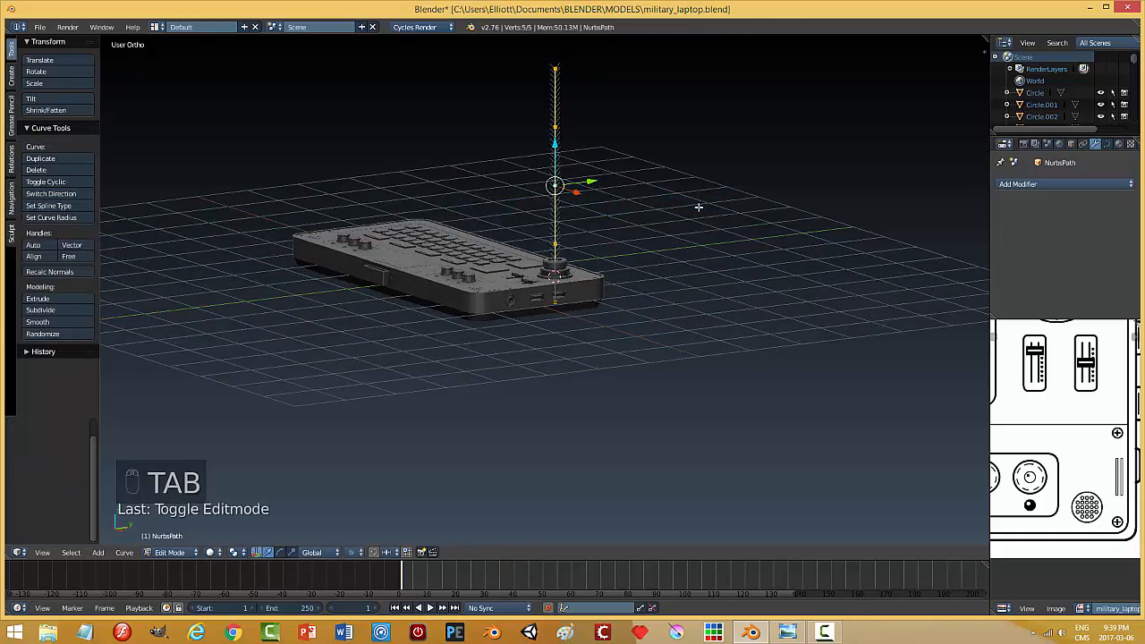
# - Raise the whole path slightly in Object Mode so its lower end sits inside the case, and re-enter Edit Mode
pyautogui.press('KP_1')
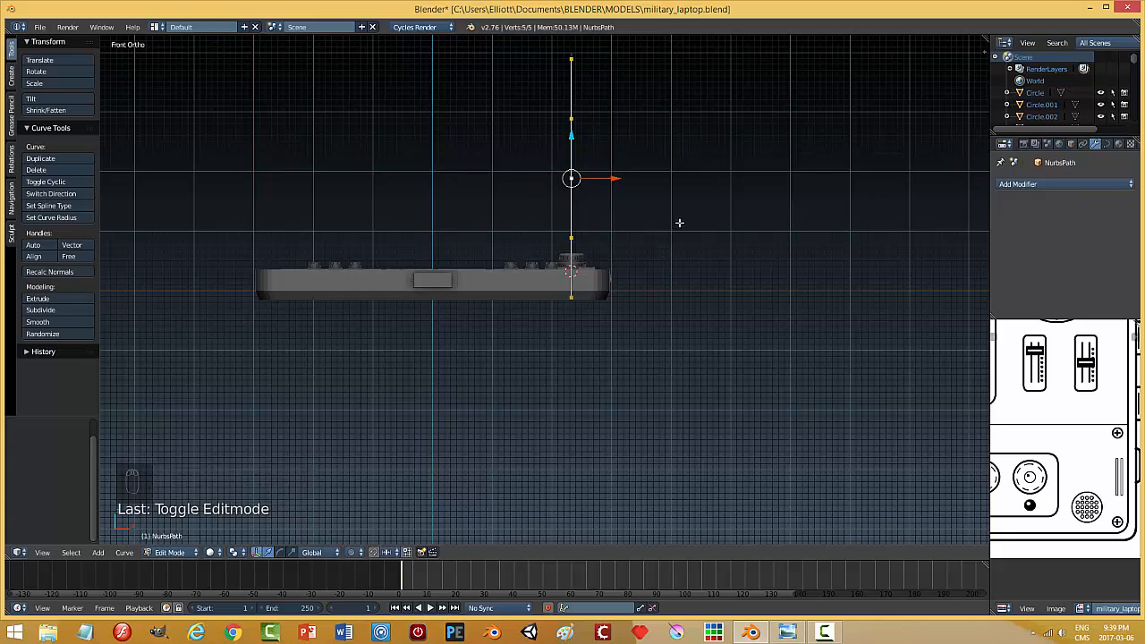
pyautogui.keyDown('shift'); pyautogui.moveTo(680, 225); pyautogui.dragTo(617, 269, button='middle'); pyautogui.keyUp('shift')
pyautogui.press('Tab')
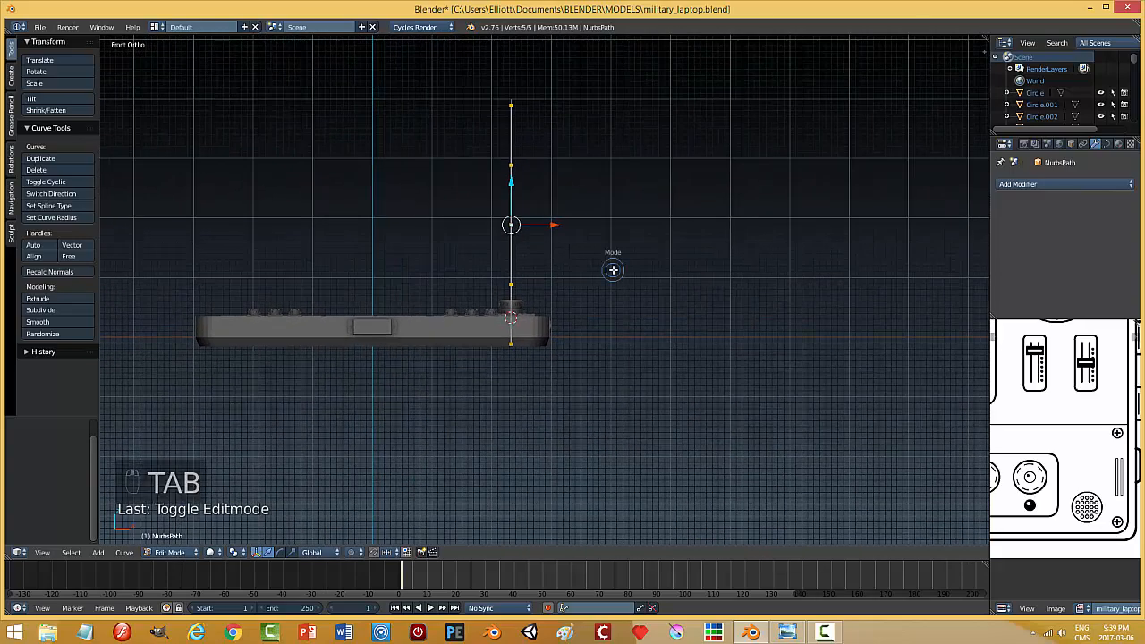
pyautogui.click(517, 269)
pyautogui.moveTo(508, 193); pyautogui.dragTo(510, 168)
pyautogui.press('Tab')
pyautogui.click(736, 227)
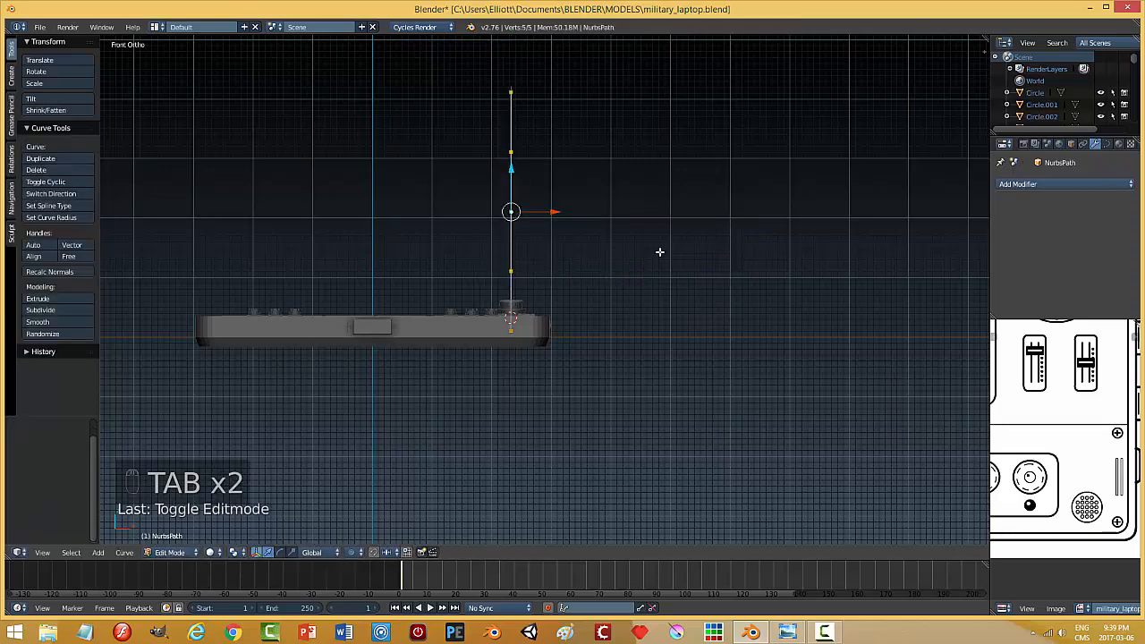
# - Move the path's top two control points about 1.81 along Y and about 2.13 down along Z
pyautogui.moveTo(660, 251); pyautogui.dragTo(573, 277, button='middle')
pyautogui.scroll(3, 598, 254)
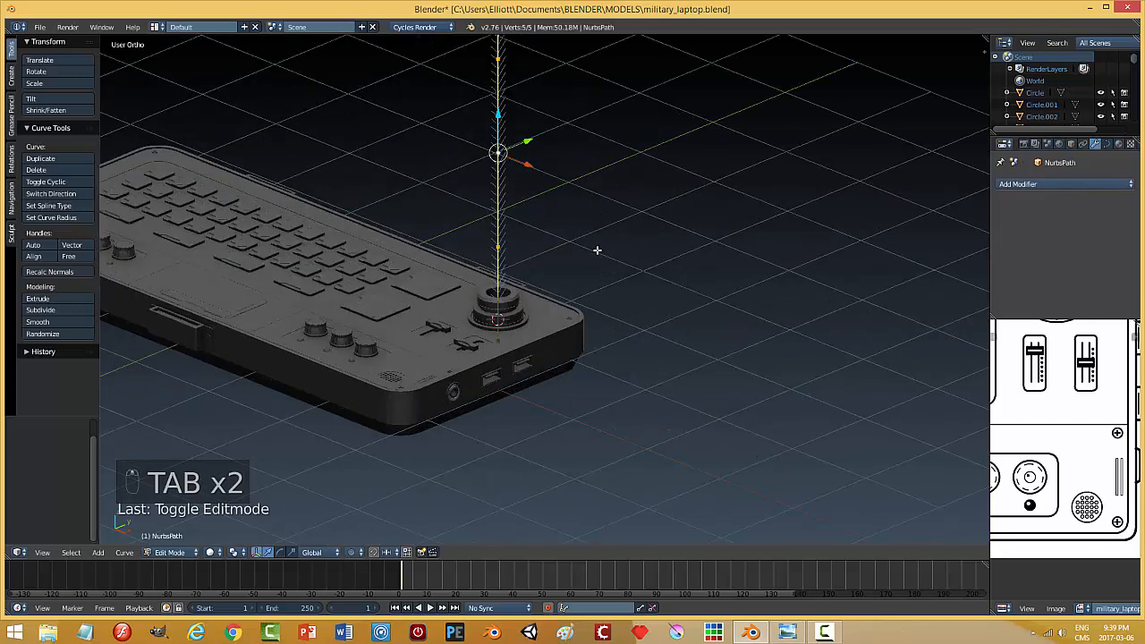
pyautogui.scroll(-2, 599, 249)
pyautogui.keyDown('shift'); pyautogui.moveTo(632, 259); pyautogui.dragTo(698, 279, button='middle'); pyautogui.keyUp('shift')
pyautogui.rightClick(579, 82)
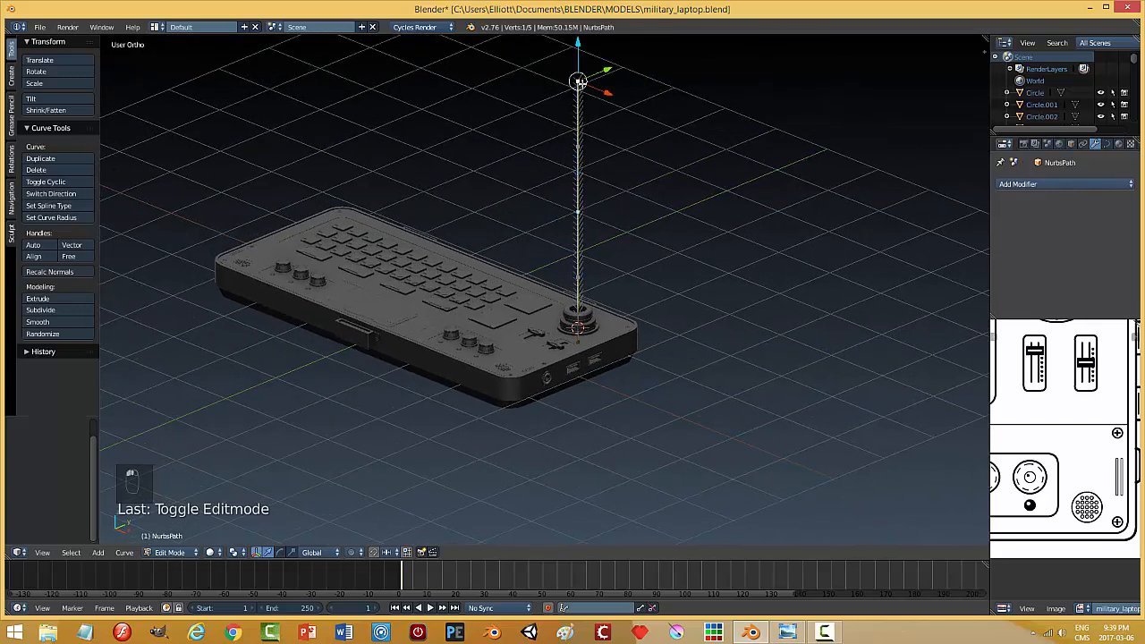
pyautogui.keyDown('shift'); pyautogui.rightClick(573, 147); pyautogui.keyUp('shift')
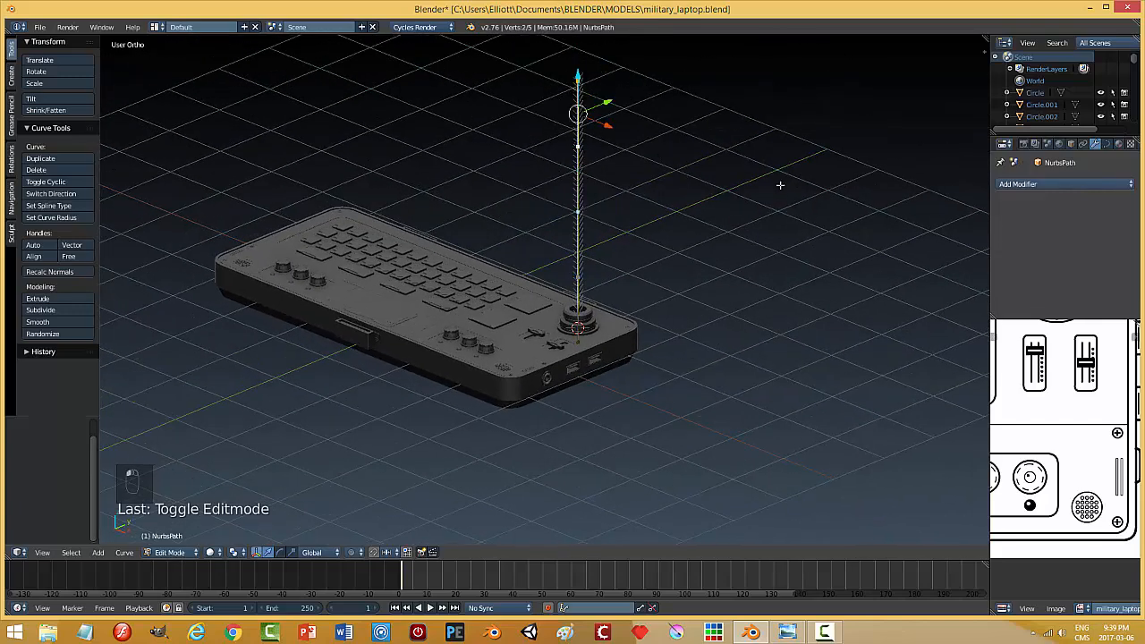
pyautogui.press('KP_3')
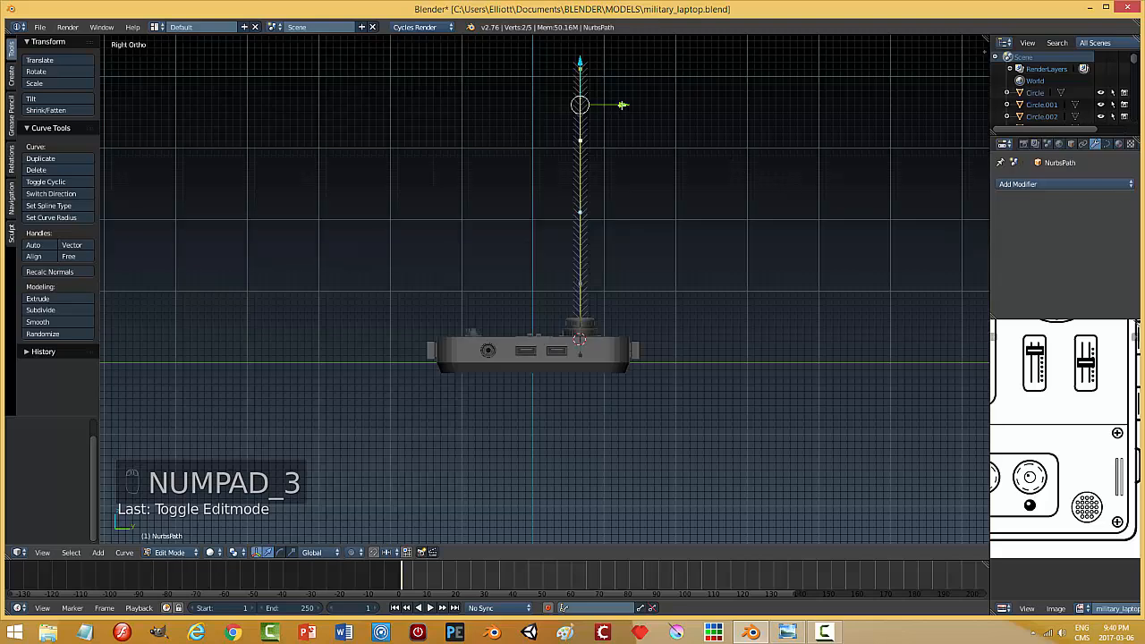
pyautogui.moveTo(623, 106); pyautogui.dragTo(749, 140)
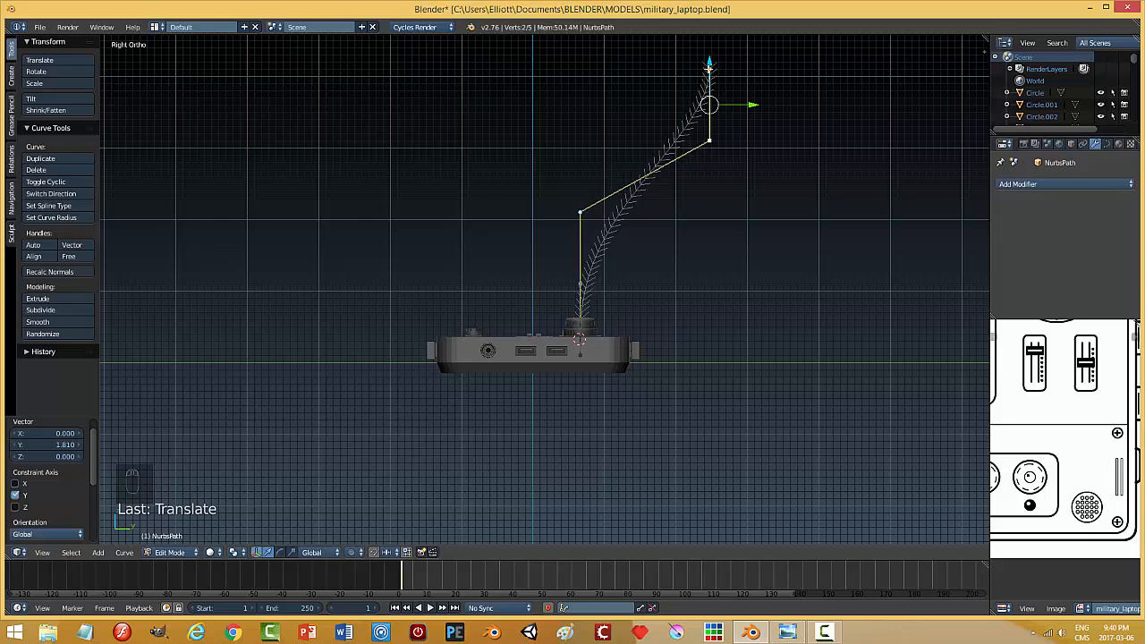
pyautogui.moveTo(721, 75); pyautogui.dragTo(764, 233)
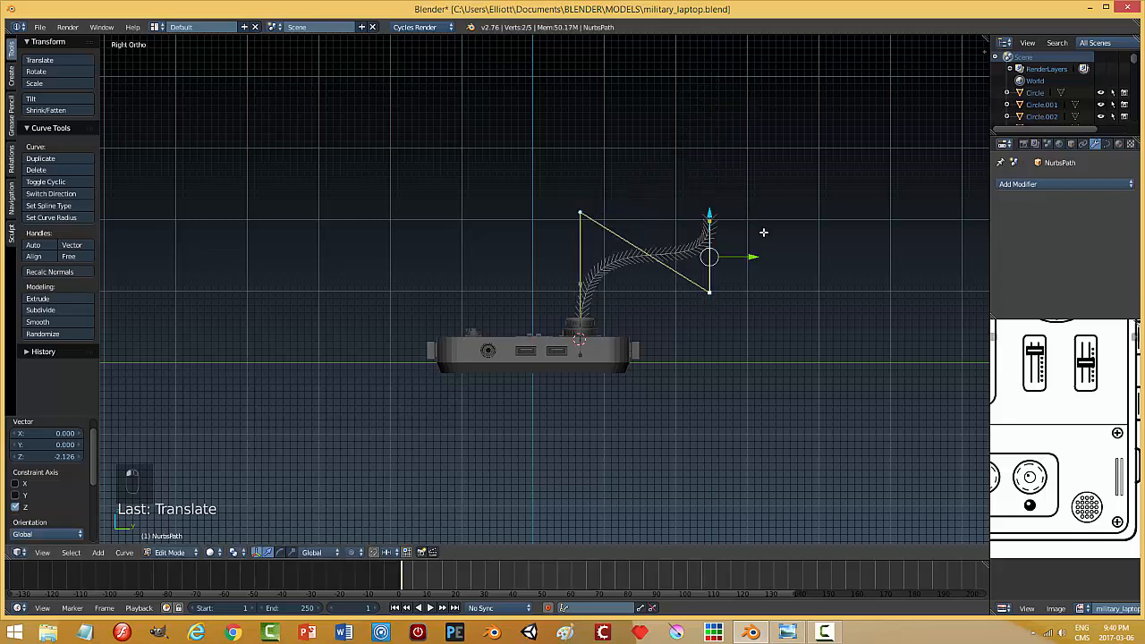
# - Move only the path's end control point farther out along Y and about 2.21 down along Z
pyautogui.click(710, 217)
pyautogui.press('a')
pyautogui.rightClick(710, 223)
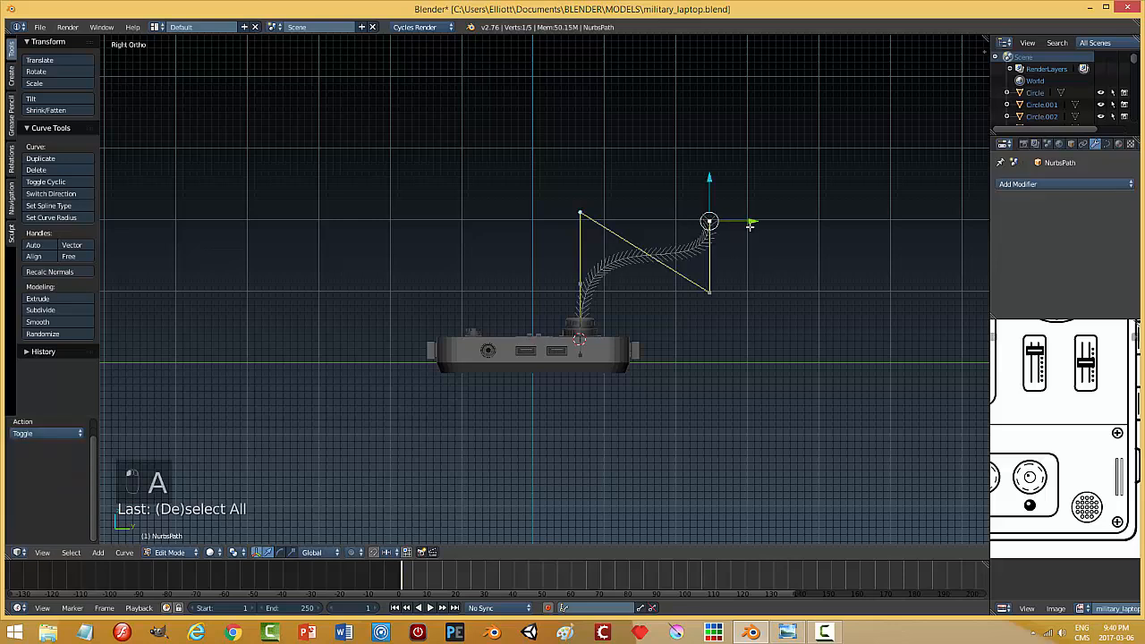
pyautogui.moveTo(750, 226); pyautogui.dragTo(803, 229)
pyautogui.moveTo(768, 181); pyautogui.dragTo(779, 339)
# - Shift the control point before the path's end about 0.48 along Y and raise it about 0.83 along Z
pyautogui.rightClick(712, 293)
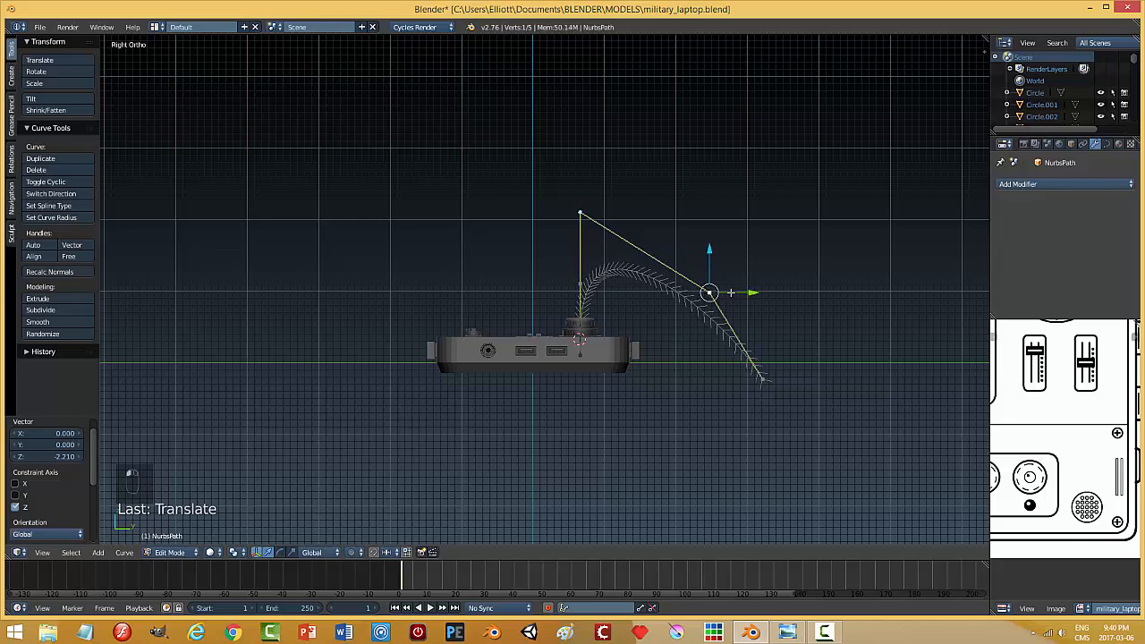
pyautogui.moveTo(731, 293); pyautogui.dragTo(765, 292)
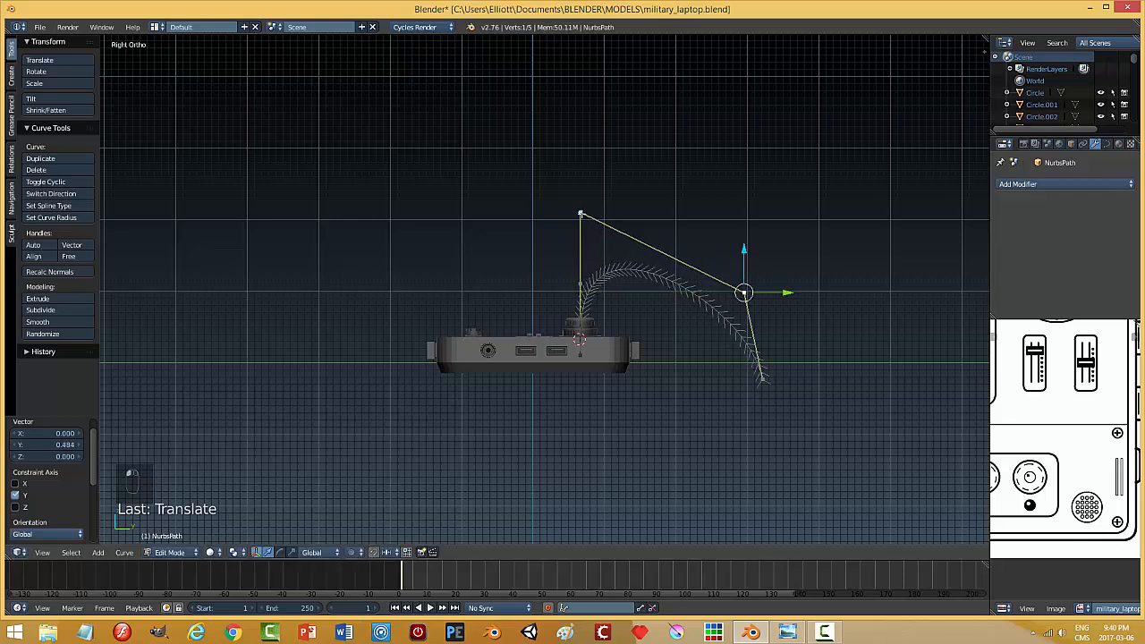
pyautogui.rightClick(582, 216)
pyautogui.rightClick(740, 288)
pyautogui.moveTo(742, 248); pyautogui.dragTo(747, 192)
pyautogui.moveTo(824, 308); pyautogui.dragTo(718, 286, button='middle')
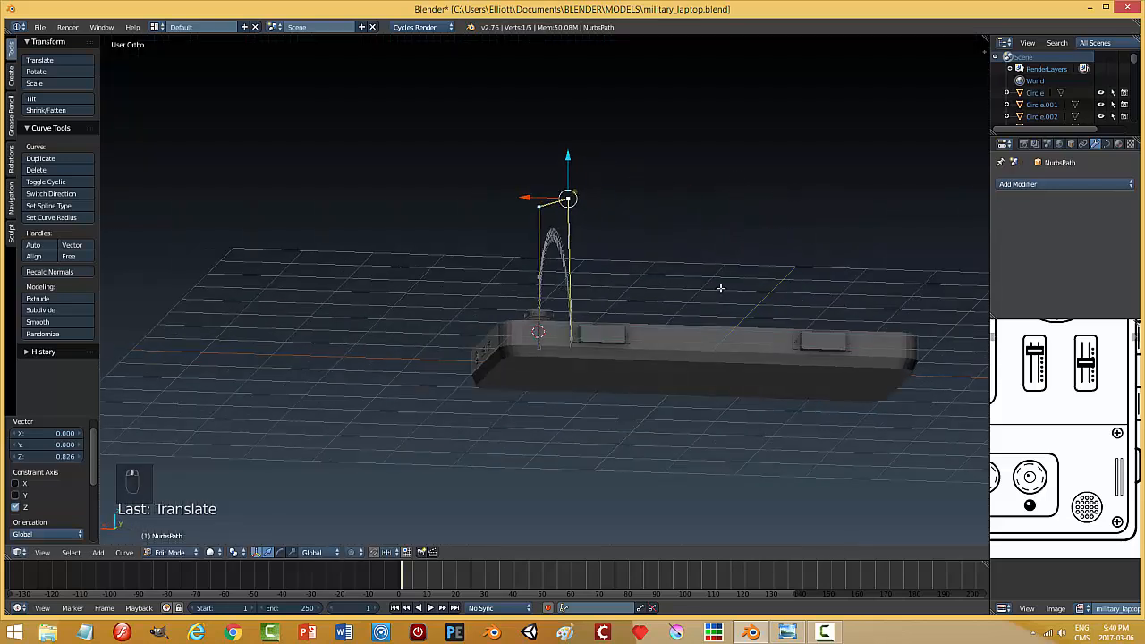
# - Extrude a new control point from the path's outer end, about 1.82 along X
pyautogui.press('KP_Decimal')
pyautogui.press('KP_1')
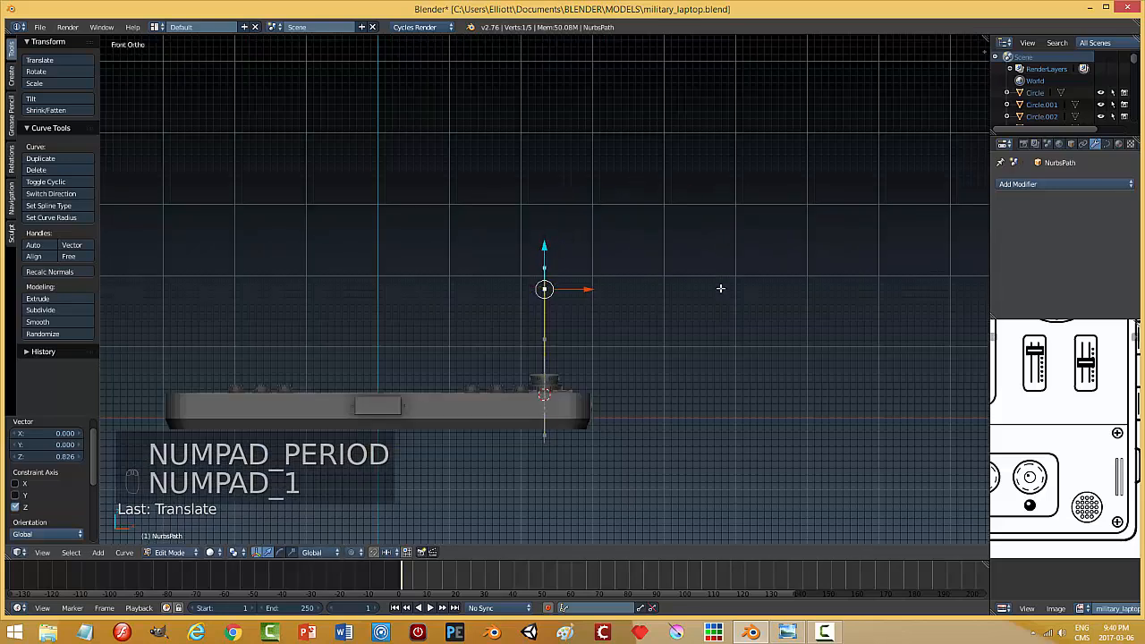
pyautogui.rightClick(551, 436)
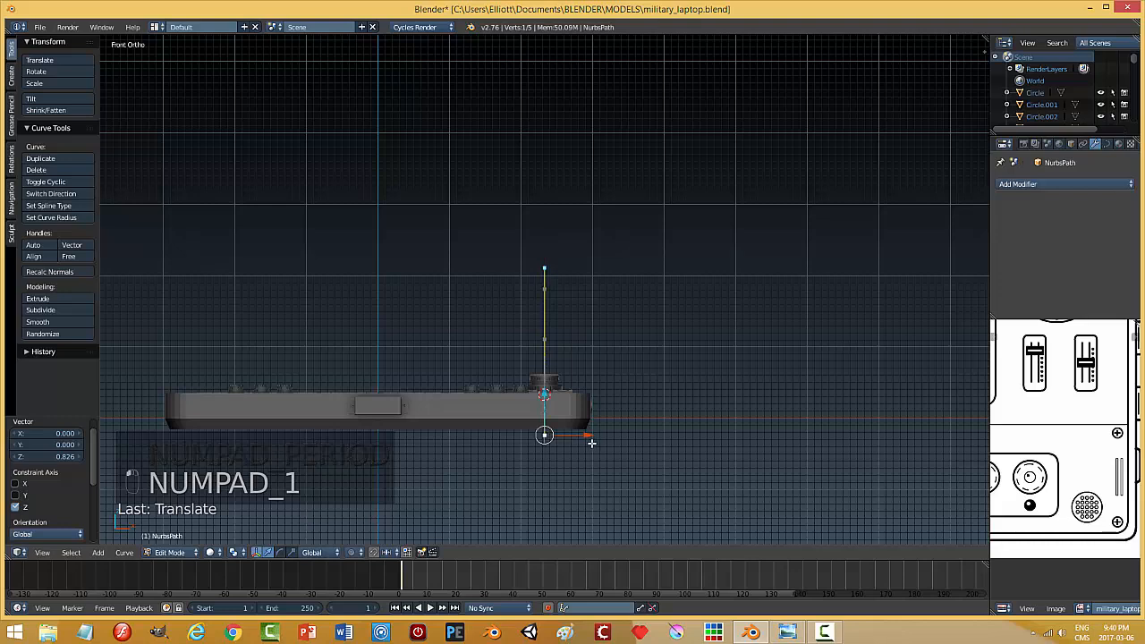
pyautogui.moveTo(583, 437); pyautogui.dragTo(646, 443)
pyautogui.hotkey('ctrl', 'z')
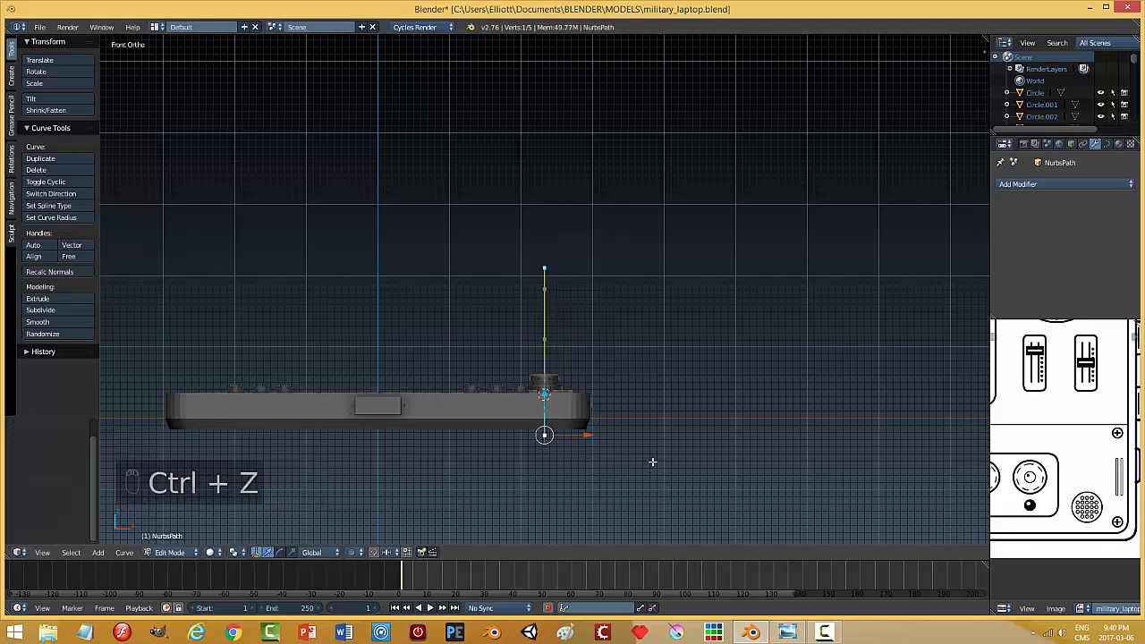
pyautogui.press('e')
pyautogui.middleClick(626, 443)
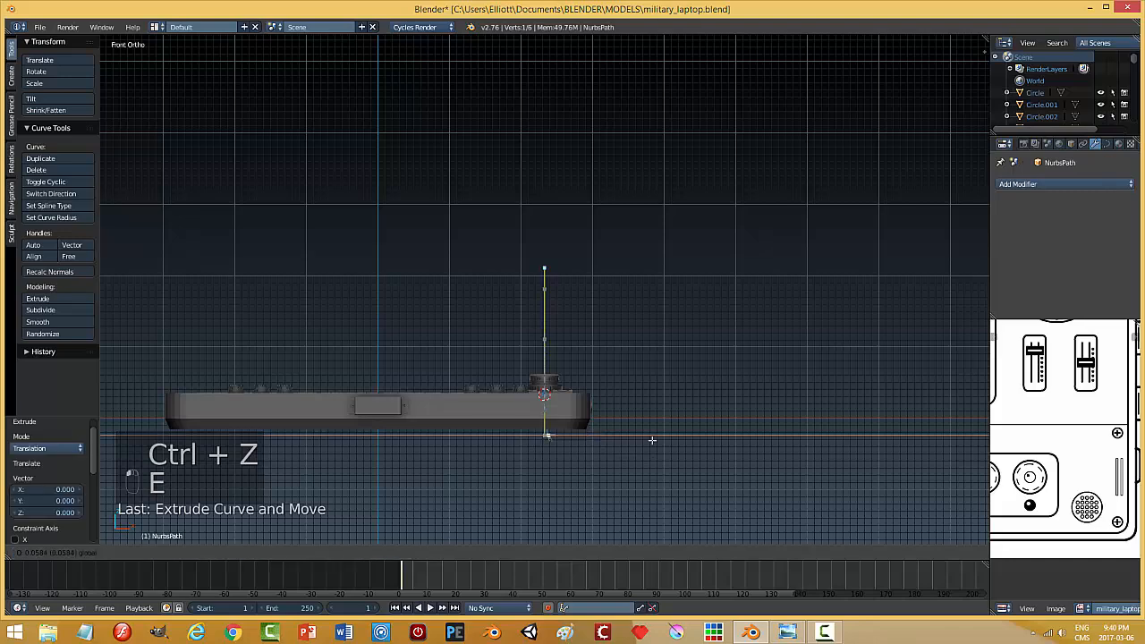
pyautogui.click(722, 443)
pyautogui.moveTo(775, 406); pyautogui.dragTo(610, 455, button='middle')
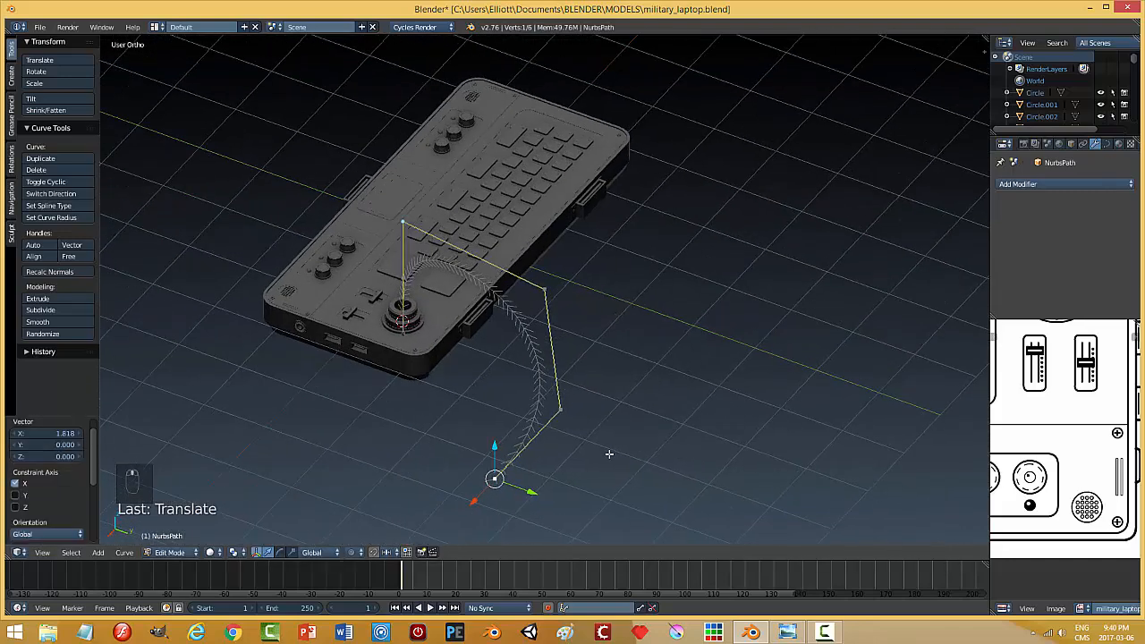
# - Move the extruded end point about 4.07 in negative X and 0.56 along Y behind the laptop, and lower it slightly
pyautogui.moveTo(472, 495); pyautogui.dragTo(663, 399)
pyautogui.moveTo(664, 399); pyautogui.dragTo(781, 460, button='middle')
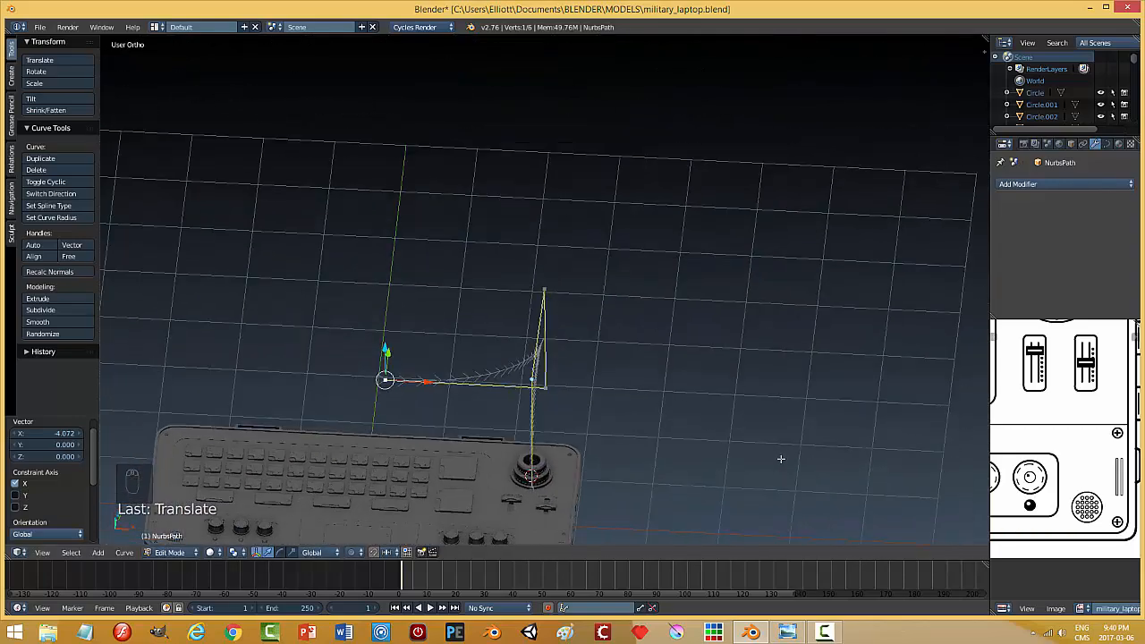
pyautogui.press('KP_7')
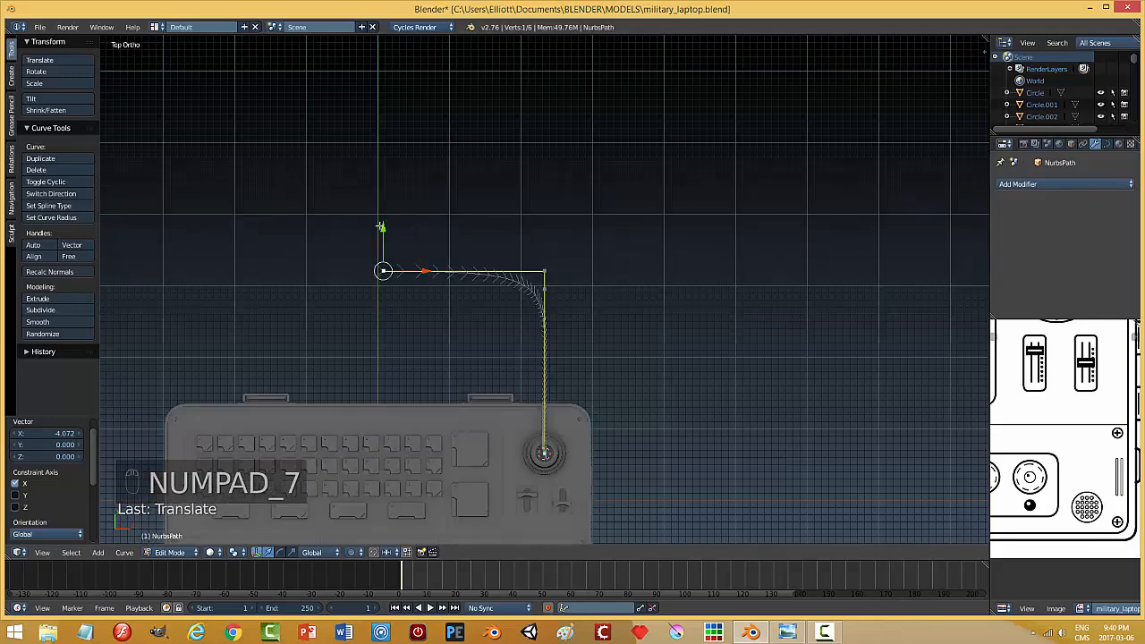
pyautogui.moveTo(382, 227); pyautogui.dragTo(402, 190)
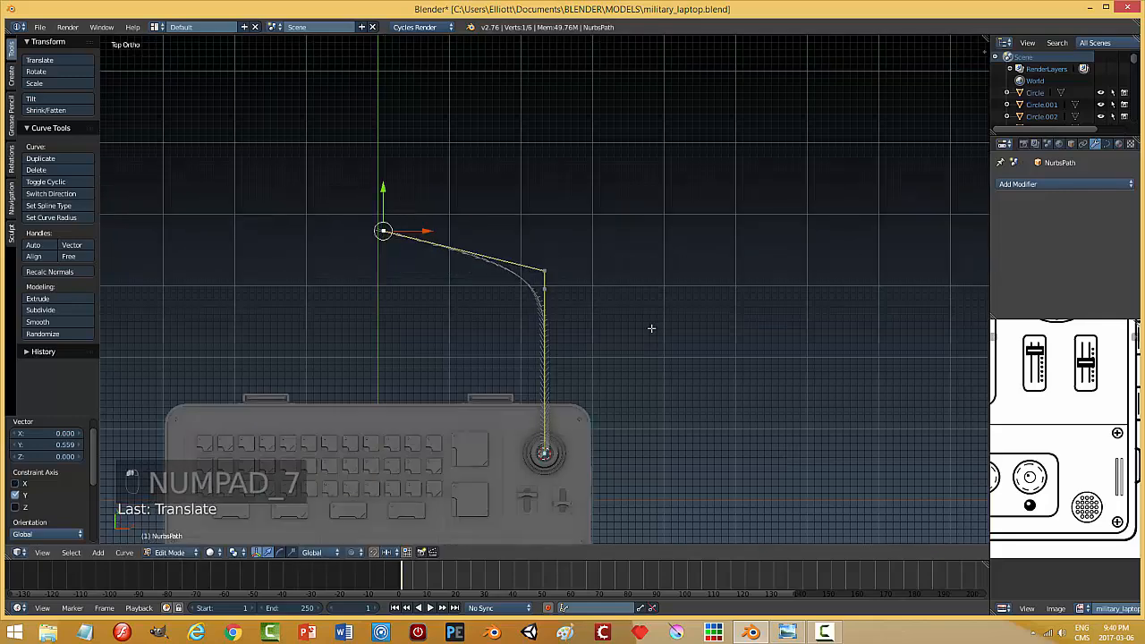
pyautogui.moveTo(651, 329); pyautogui.dragTo(422, 279, button='middle')
pyautogui.moveTo(395, 252); pyautogui.dragTo(391, 278)
# - Deselect the path's points, return to Object Mode and save the file
pyautogui.moveTo(677, 398); pyautogui.dragTo(716, 389, button='middle')
pyautogui.press('a')
pyautogui.press('Tab')
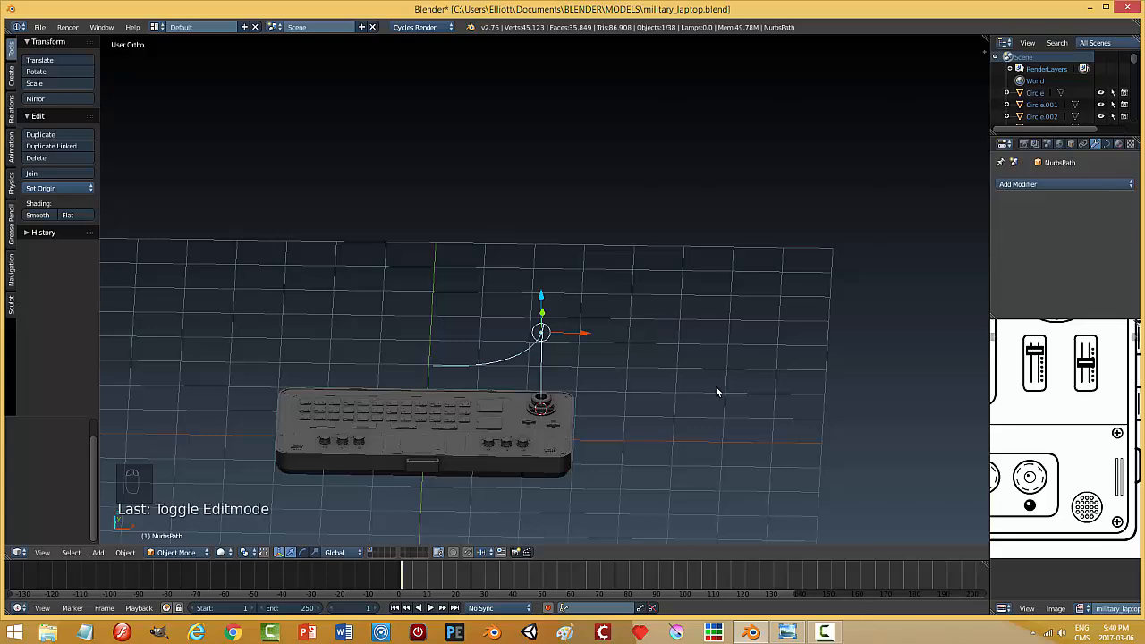
pyautogui.hotkey('ctrl', 's')
pyautogui.scroll(-3, 716, 386)
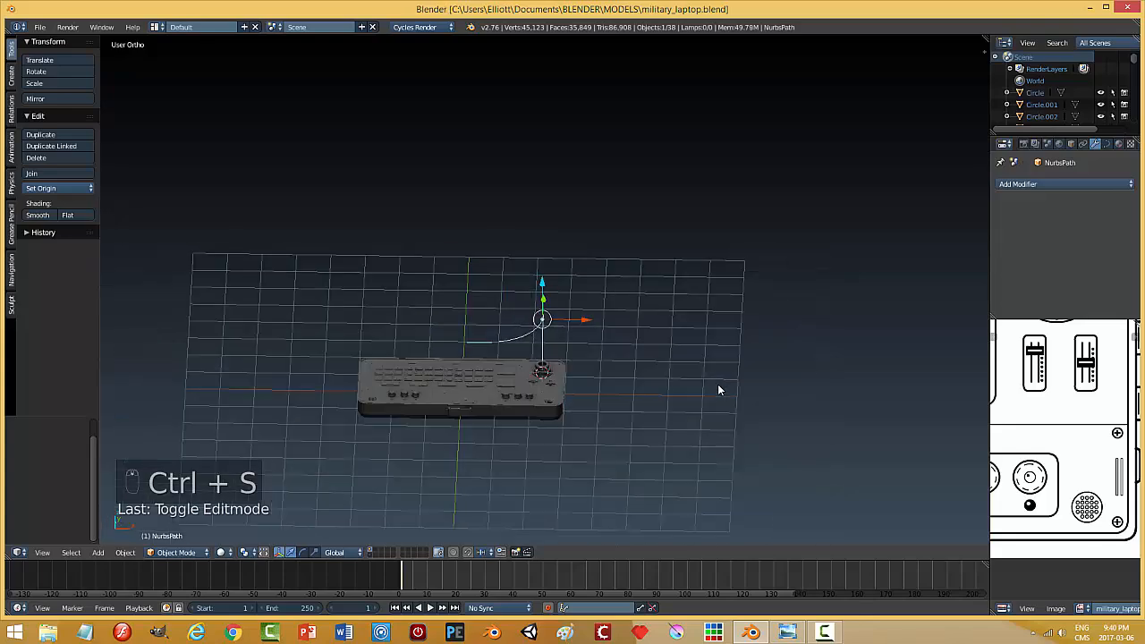
# - Add a 32-vertex cylinder at the 3D cursor in the round dial and scale it to about 0.184
pyautogui.moveTo(700, 395); pyautogui.dragTo(698, 417, button='middle')
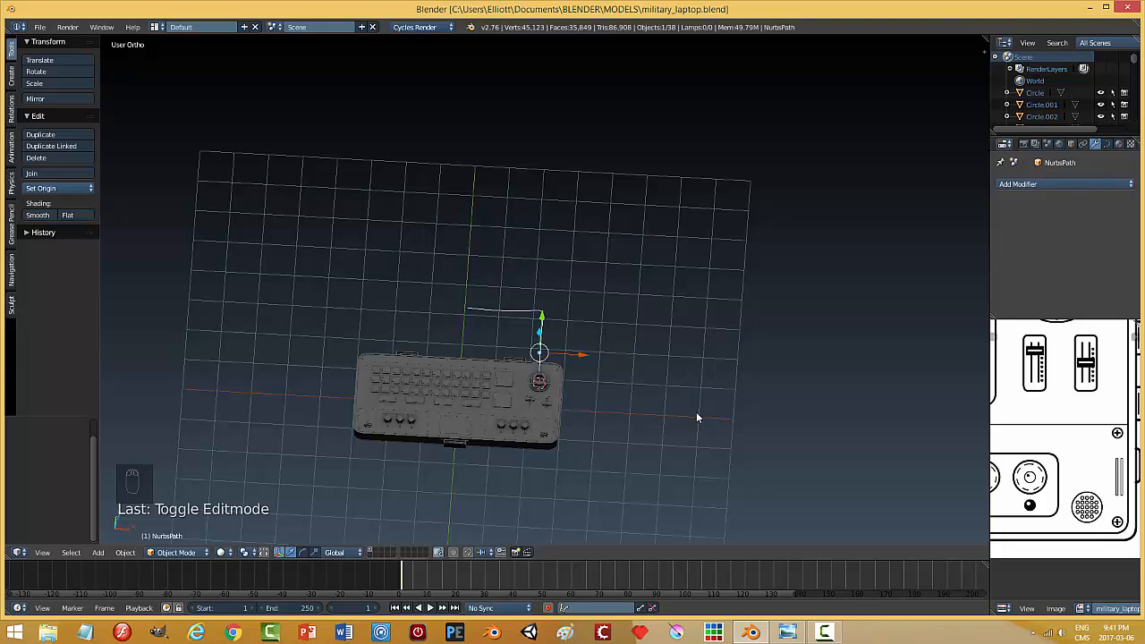
pyautogui.hotkey('shift', 'a')
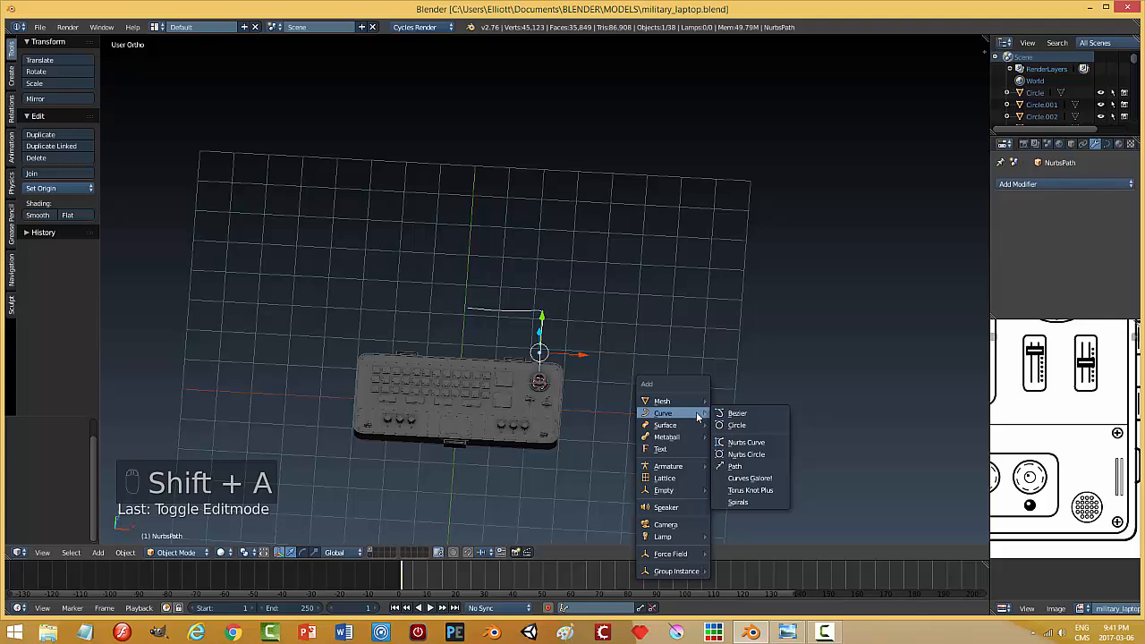
pyautogui.click(765, 236)
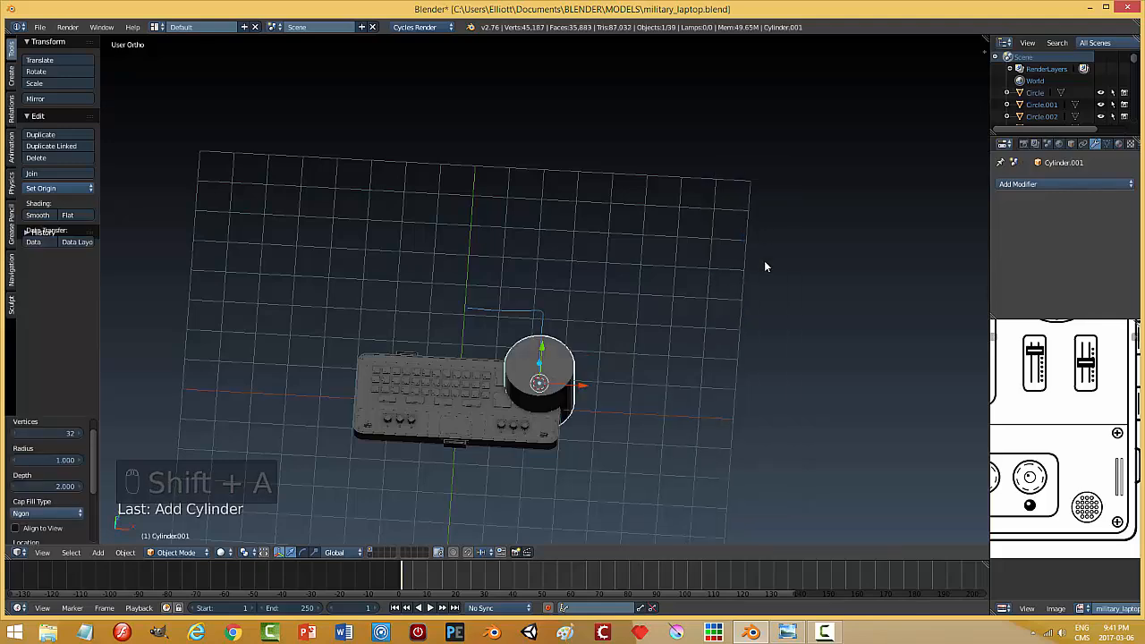
pyautogui.moveTo(710, 412); pyautogui.dragTo(706, 376, button='middle')
pyautogui.scroll(4, 714, 402)
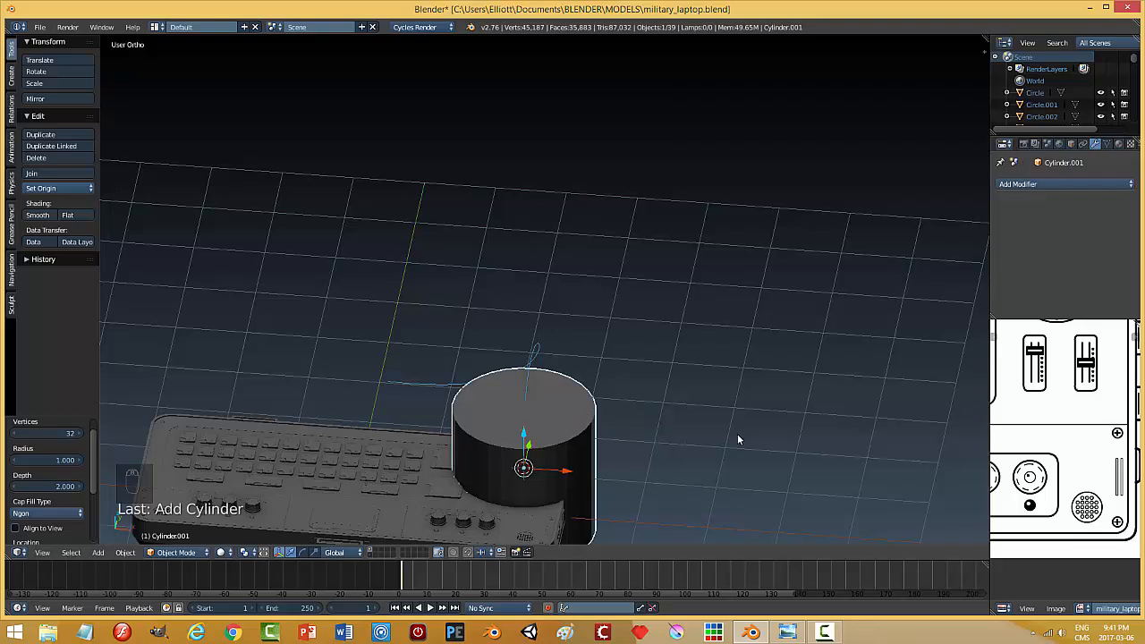
pyautogui.press('s')
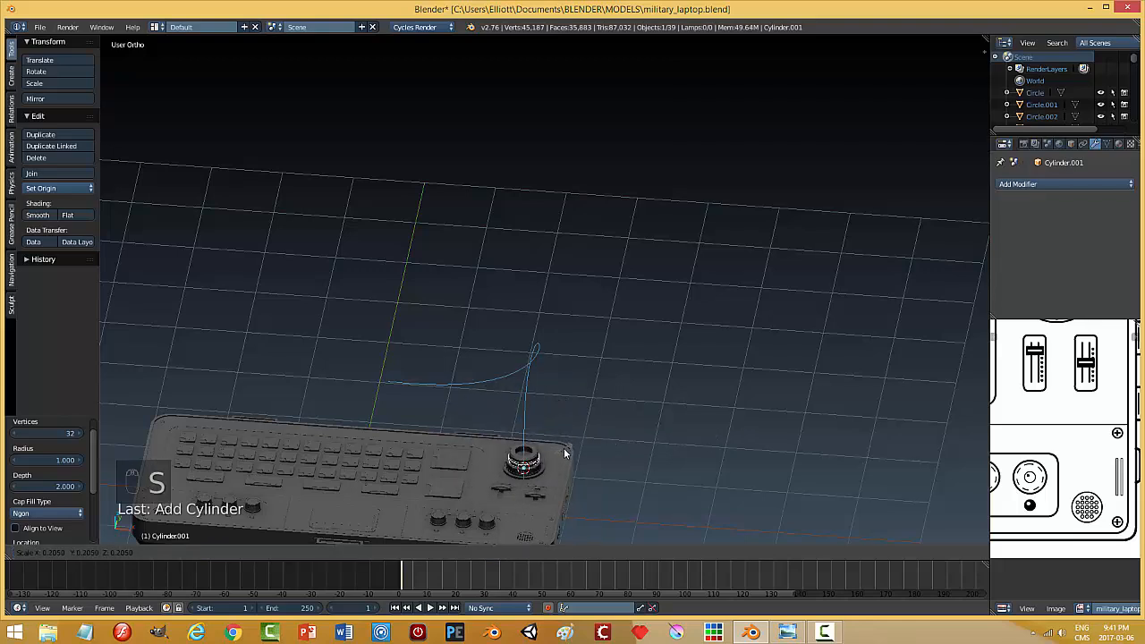
pyautogui.click(562, 458)
# - Raise the cylinder about 0.69 along Z and shrink it into a thin disc, scaling about 0.684 overall and 0.236 along Z
pyautogui.press('g')
pyautogui.press('z')
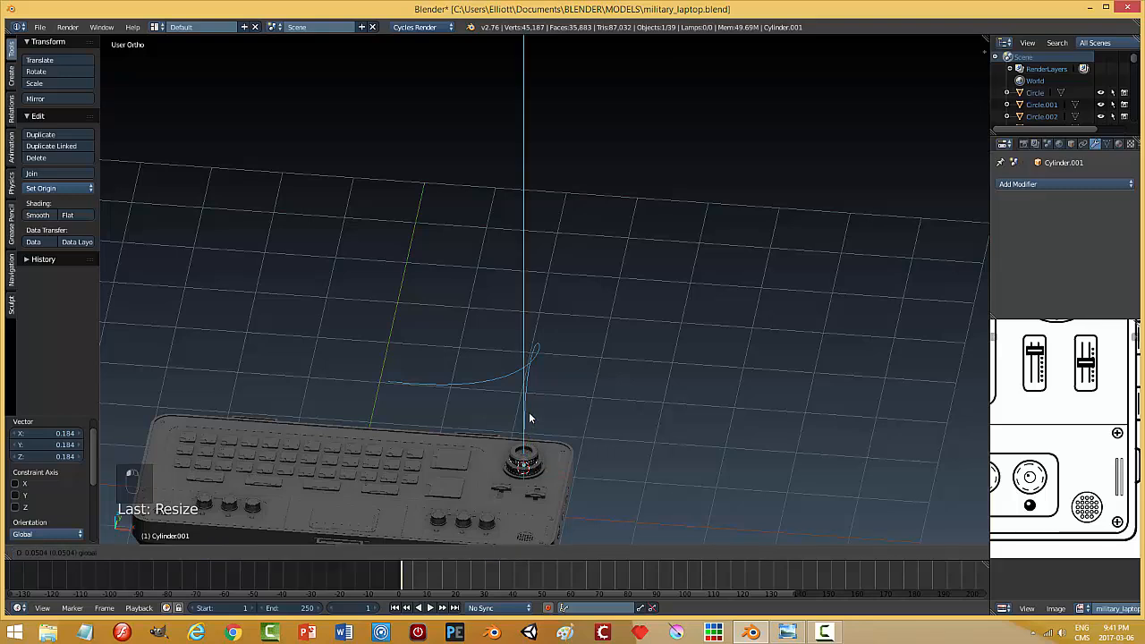
pyautogui.click(629, 451)
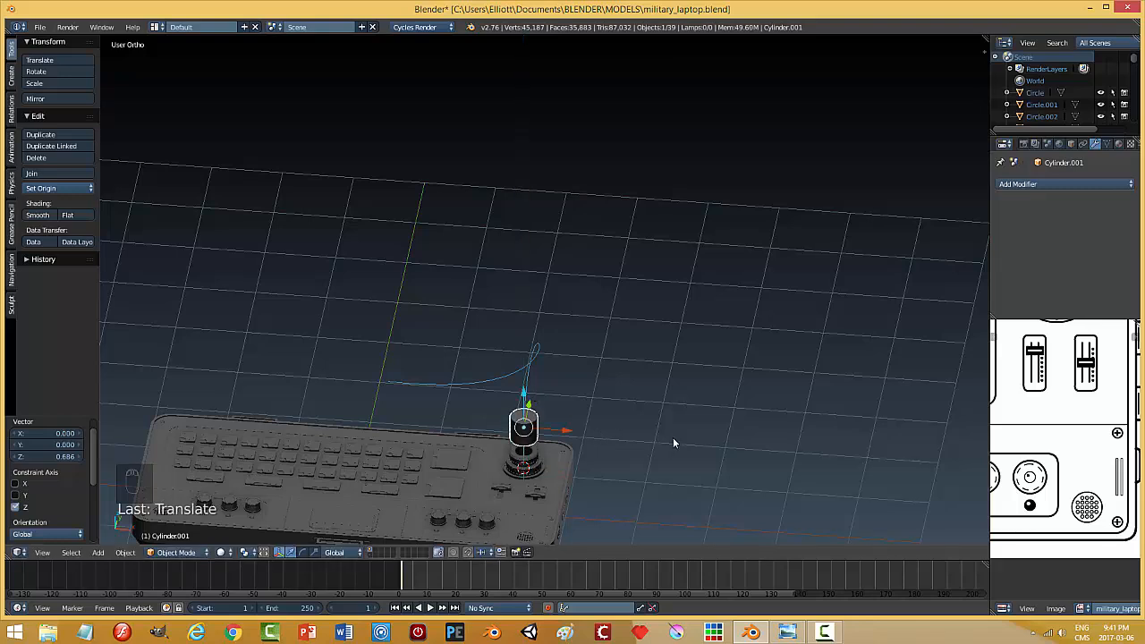
pyautogui.press('s')
pyautogui.click(625, 446)
pyautogui.press('s')
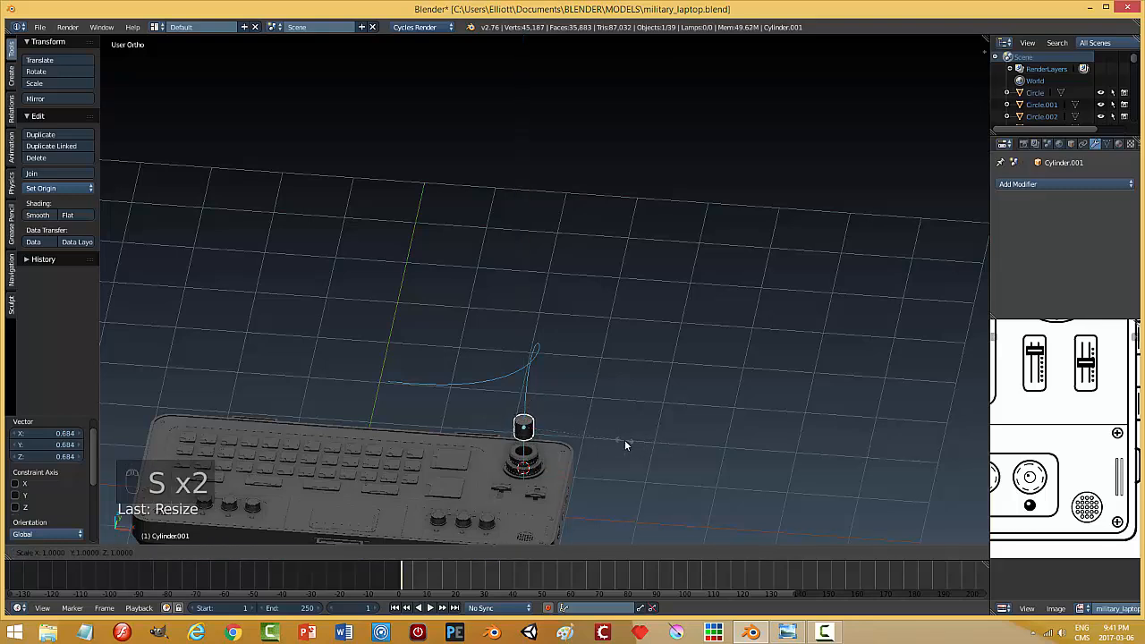
pyautogui.press('z')
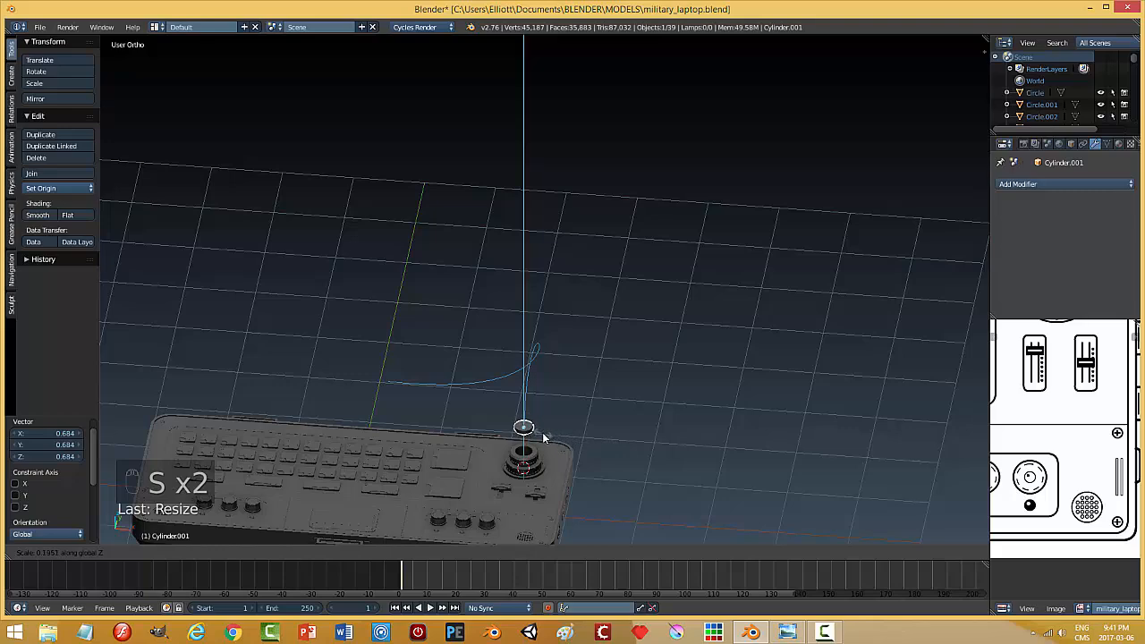
pyautogui.click(546, 434)
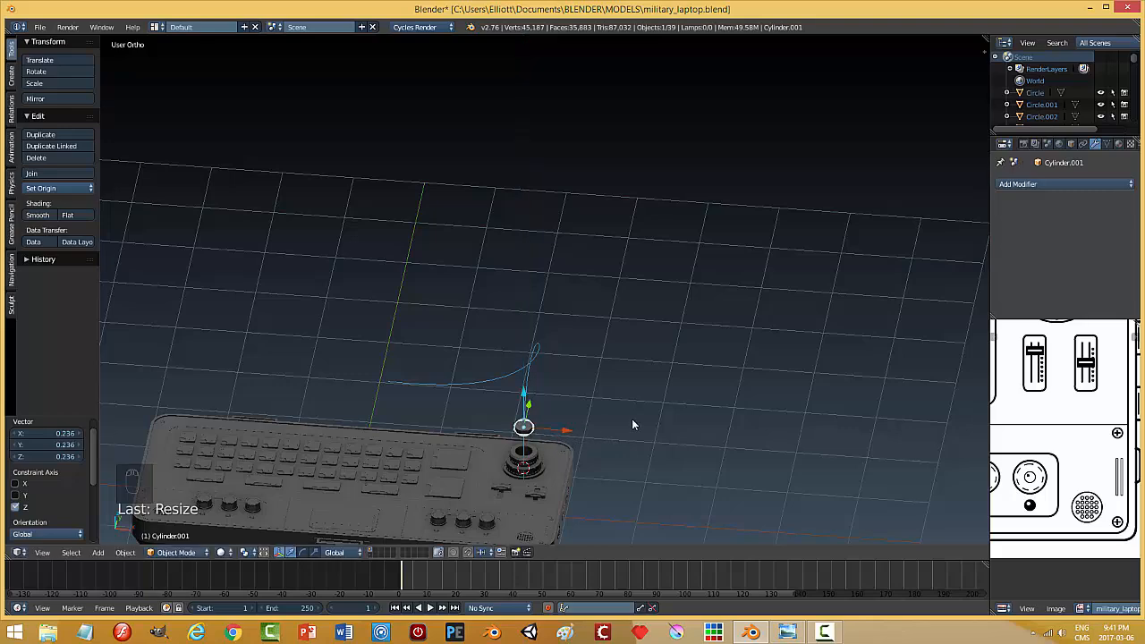
# - Lower the disc along Z to just above the dial's opening and scale it down slightly
pyautogui.press('KP_Decimal')
pyautogui.scroll(-8, 636, 421)
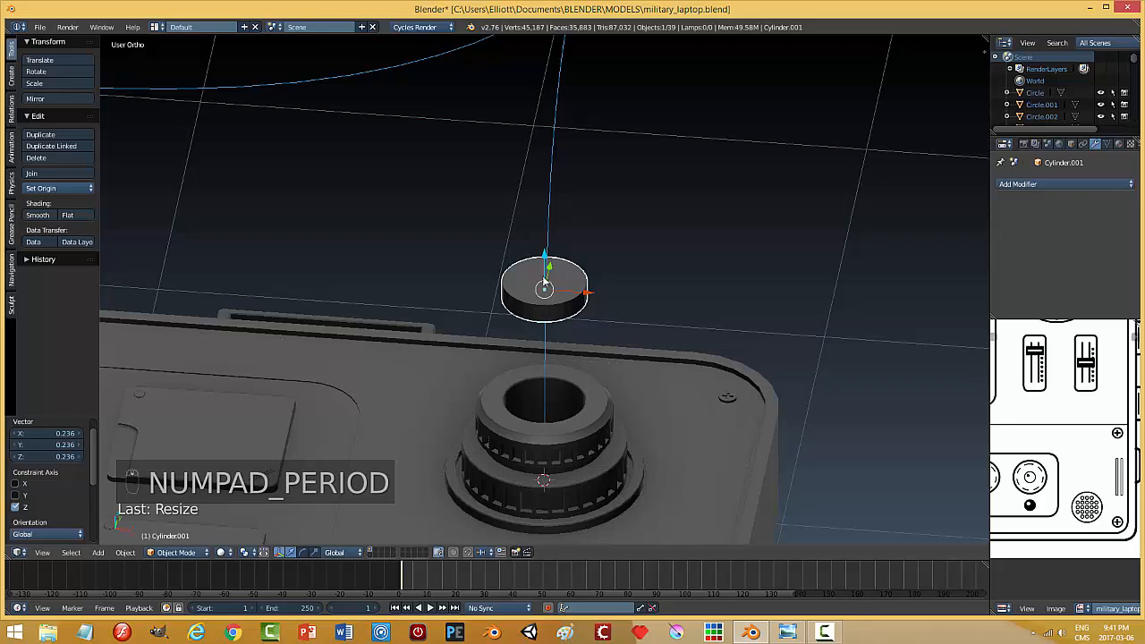
pyautogui.moveTo(545, 262); pyautogui.dragTo(550, 356)
pyautogui.press('s')
pyautogui.click(634, 394)
pyautogui.moveTo(614, 423); pyautogui.dragTo(612, 363, button='middle')
# - Delete the disc's top and bottom cap faces in Edit Mode to leave an open ring
pyautogui.press('Tab')
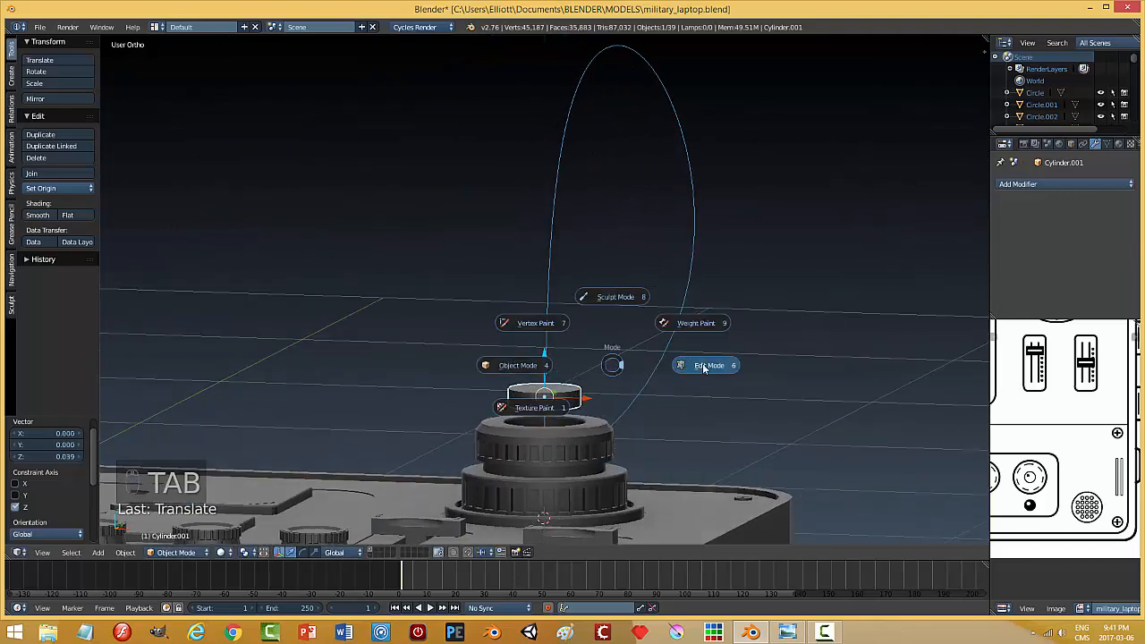
pyautogui.scroll(3, 628, 414)
pyautogui.scroll(-2, 659, 417)
pyautogui.press('a')
pyautogui.press('a')
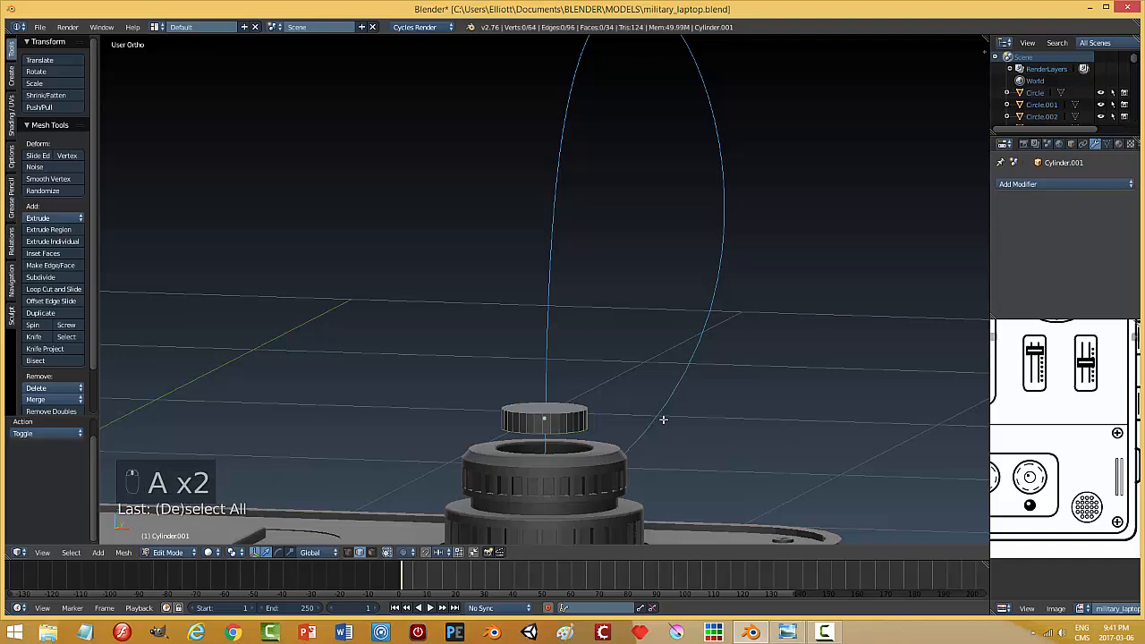
pyautogui.hotkey('ctrl', 'Tab')
pyautogui.click(637, 432)
pyautogui.rightClick(558, 408)
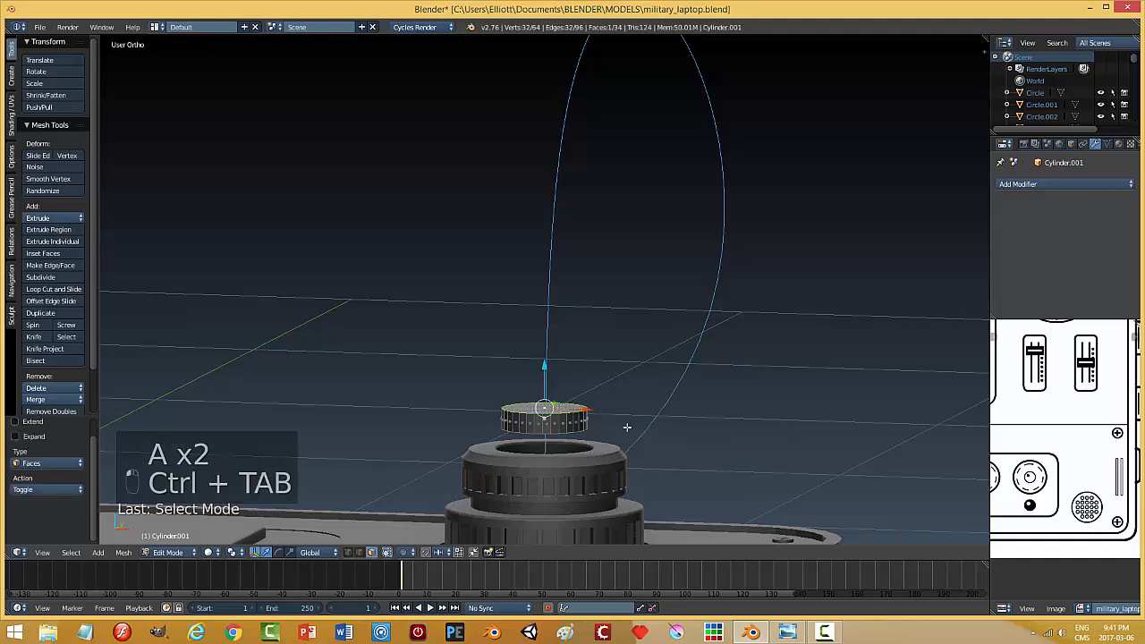
pyautogui.moveTo(628, 427); pyautogui.dragTo(577, 421, button='middle')
pyautogui.keyDown('shift'); pyautogui.rightClick(549, 426); pyautogui.keyUp('shift')
pyautogui.press('x')
pyautogui.click(622, 432)
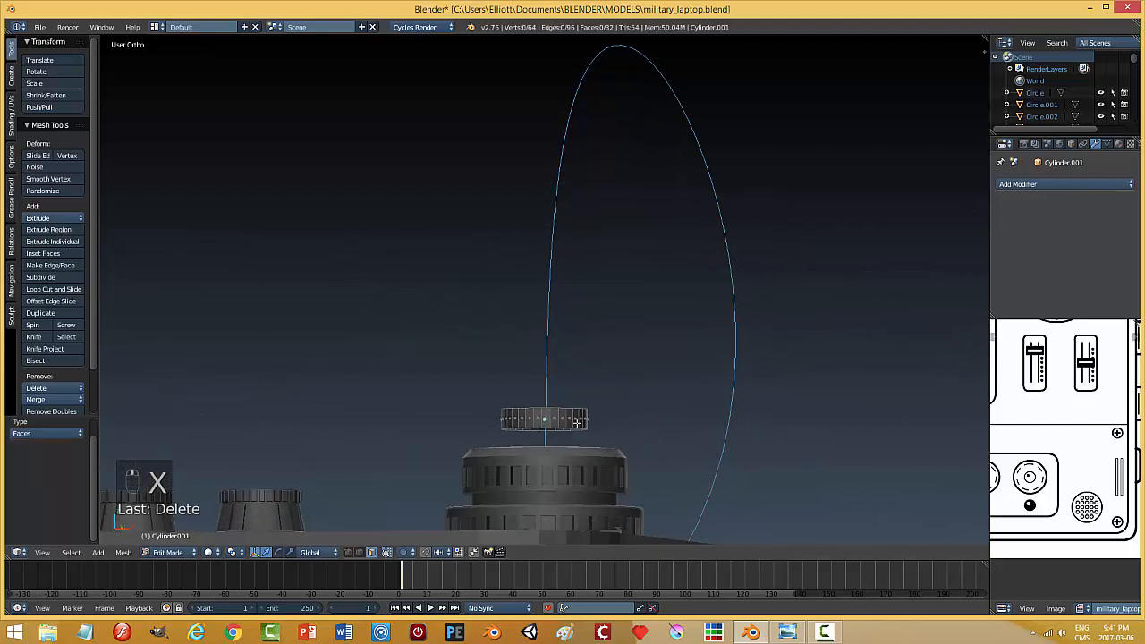
# - Add two horizontal loop cuts around the ring and spread them apart along Z by a factor of about 1.369
pyautogui.hotkey('ctrl', 'r')
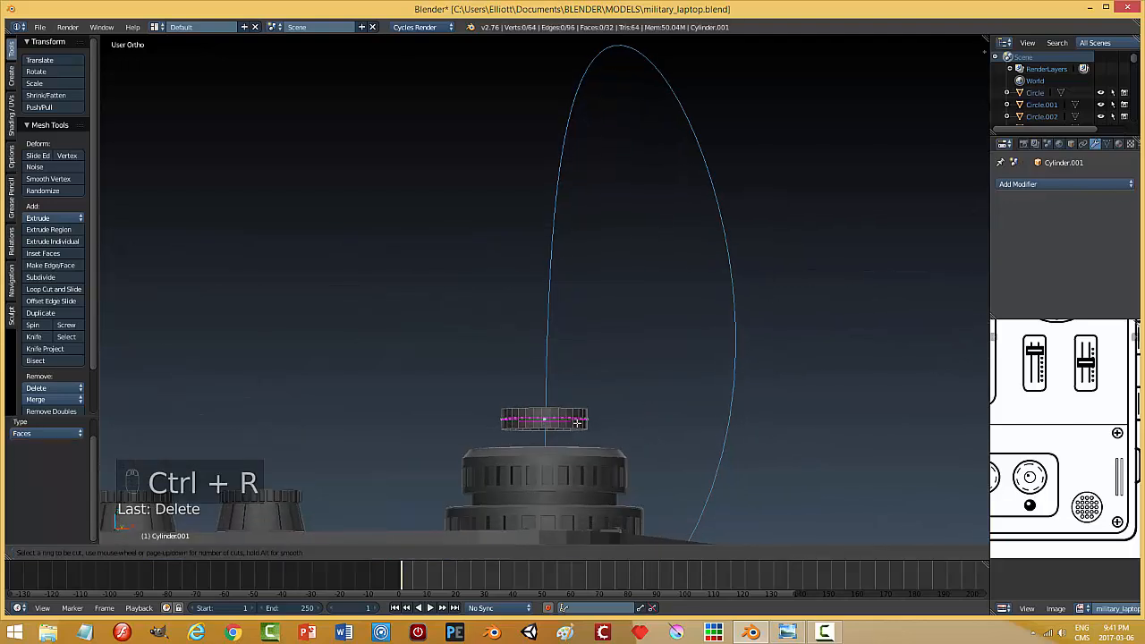
pyautogui.scroll(1, 577, 422)
pyautogui.click(577, 421)
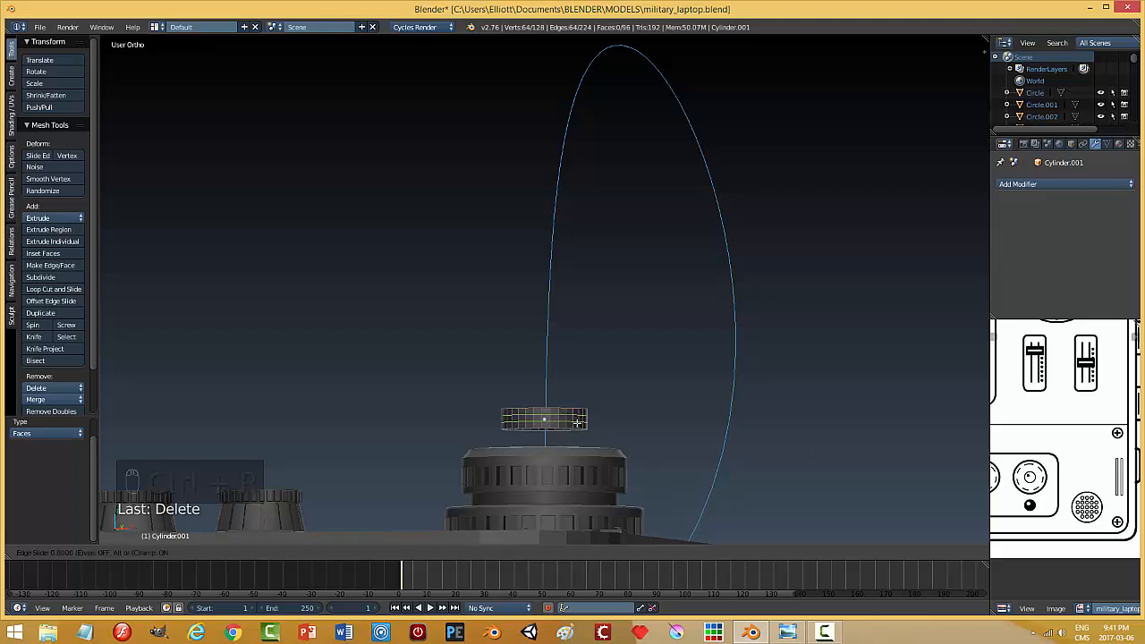
pyautogui.rightClick(578, 422)
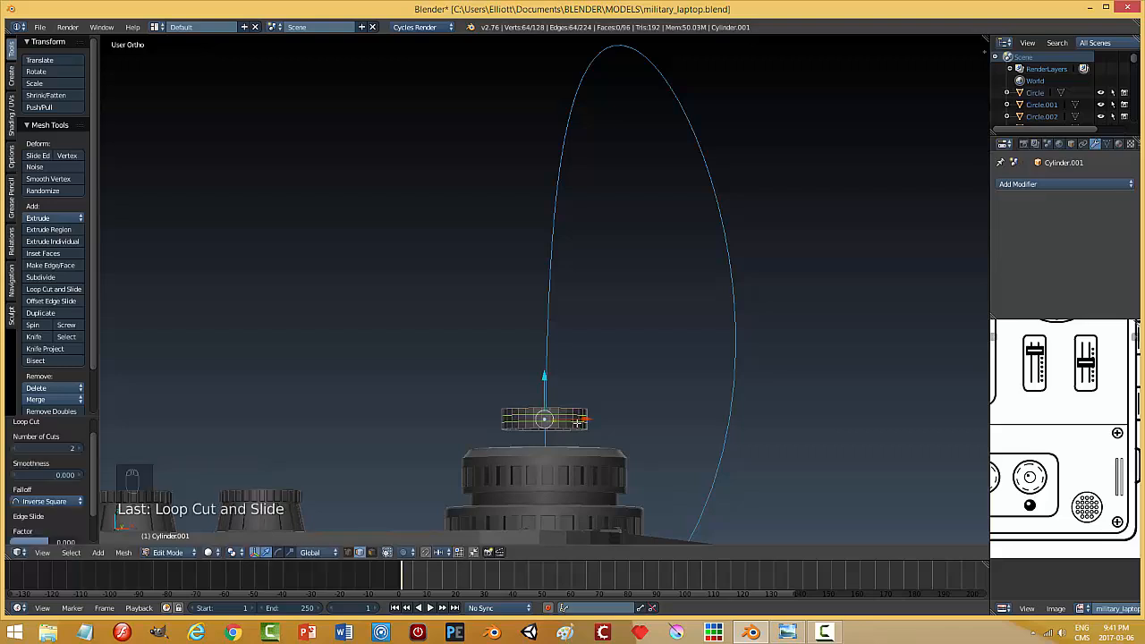
pyautogui.press('s')
pyautogui.press('z')
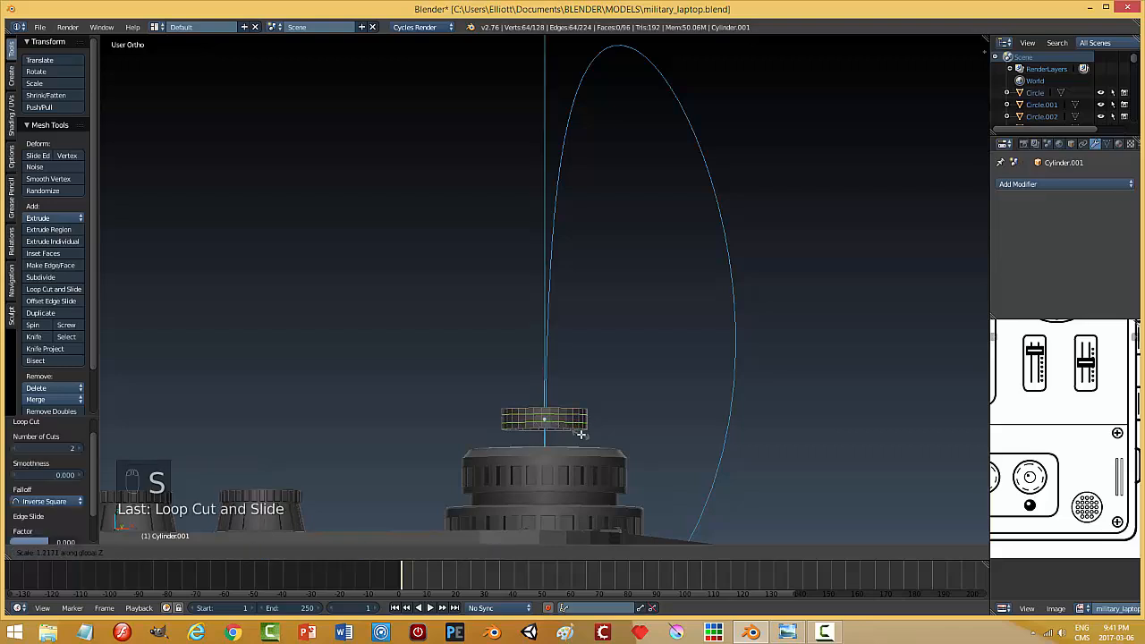
pyautogui.click(581, 443)
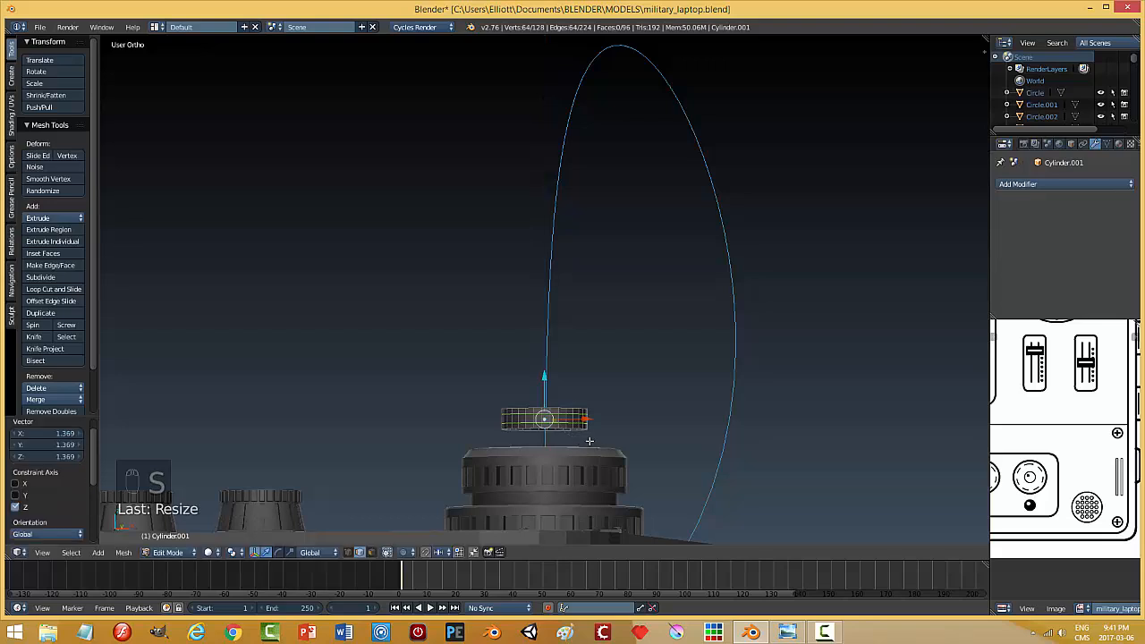
pyautogui.press('a')
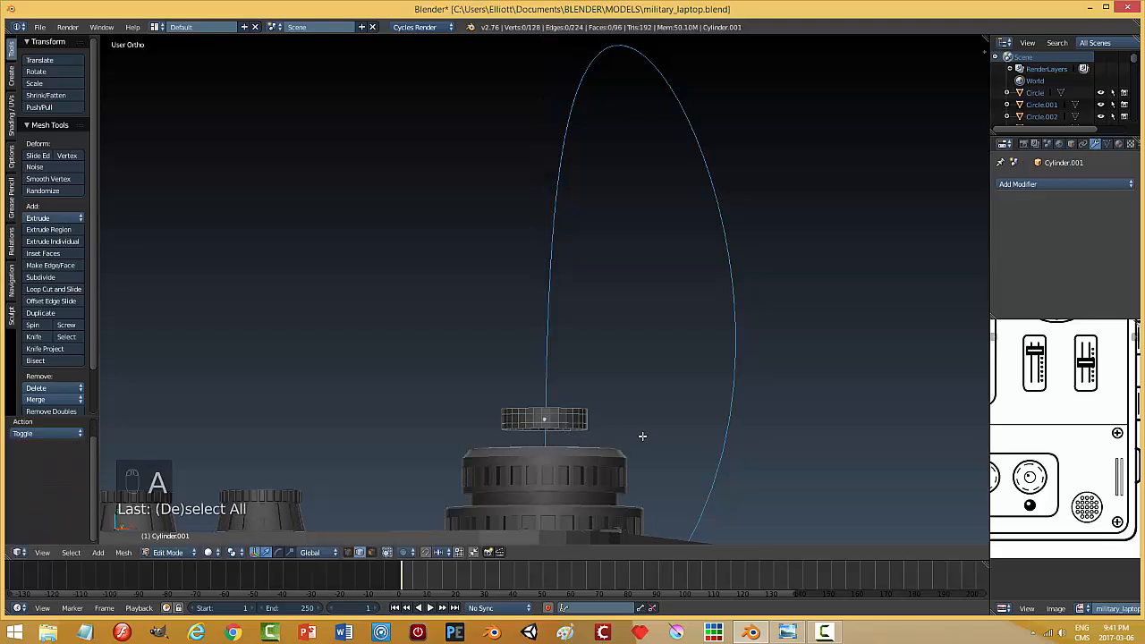
# - Extrude the ring's middle face loop outward into a raised band, scaling it about 1.05 in X and Y only
pyautogui.press('Tab')
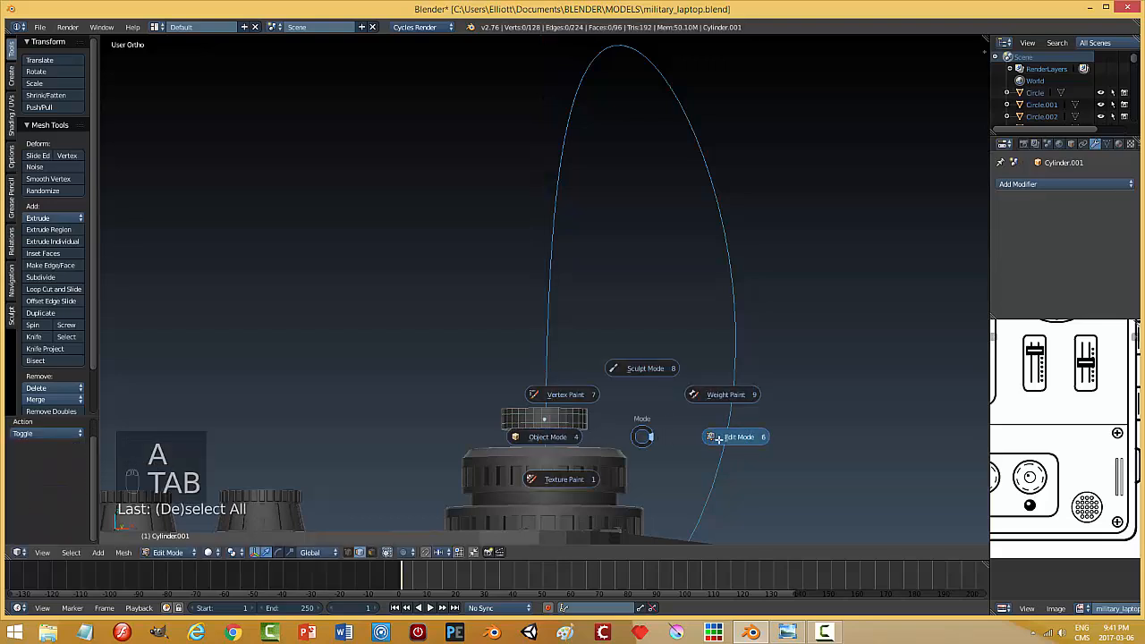
pyautogui.hotkey('ctrl', 'Tab')
pyautogui.click(603, 438)
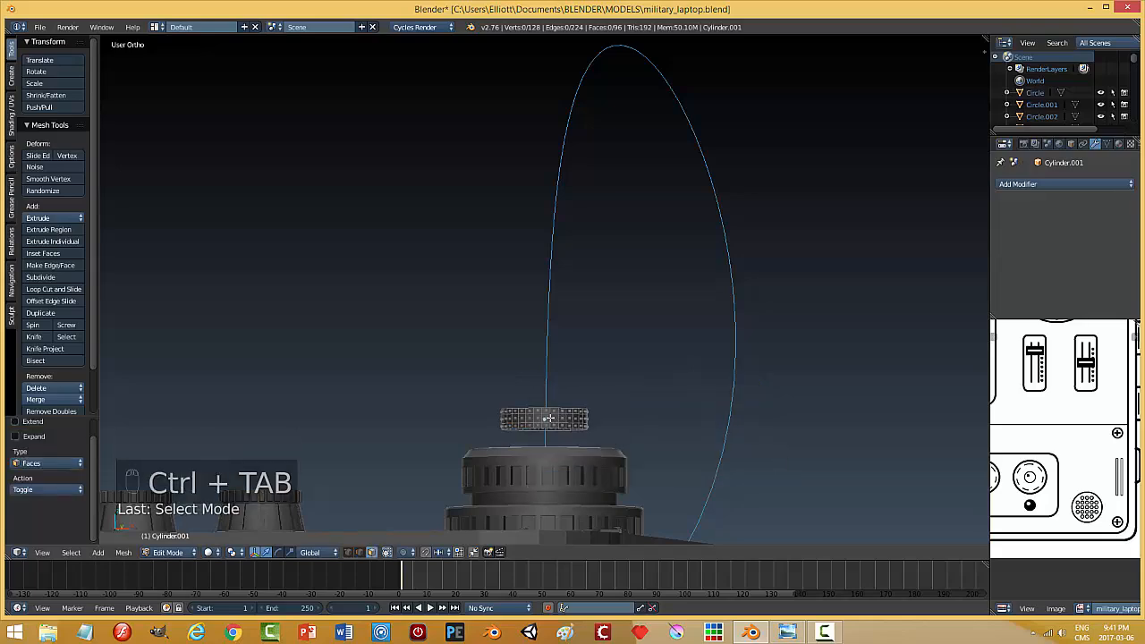
pyautogui.keyDown('alt'); pyautogui.rightClick(554, 420); pyautogui.keyUp('alt')
pyautogui.moveTo(693, 417); pyautogui.dragTo(670, 445, button='middle')
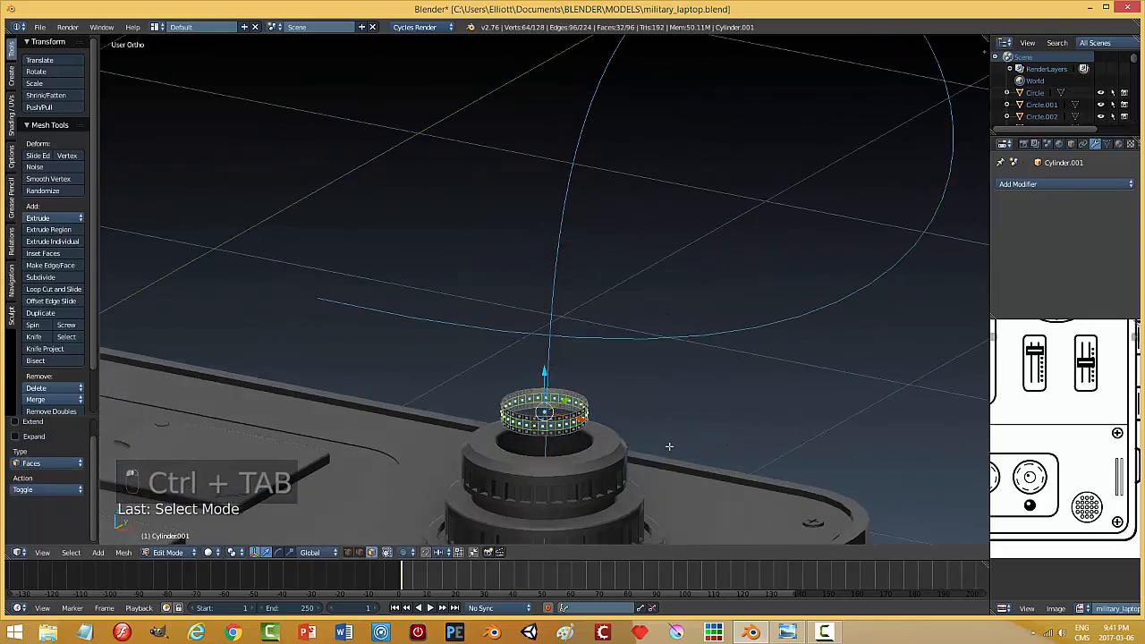
pyautogui.press('e')
pyautogui.press('s')
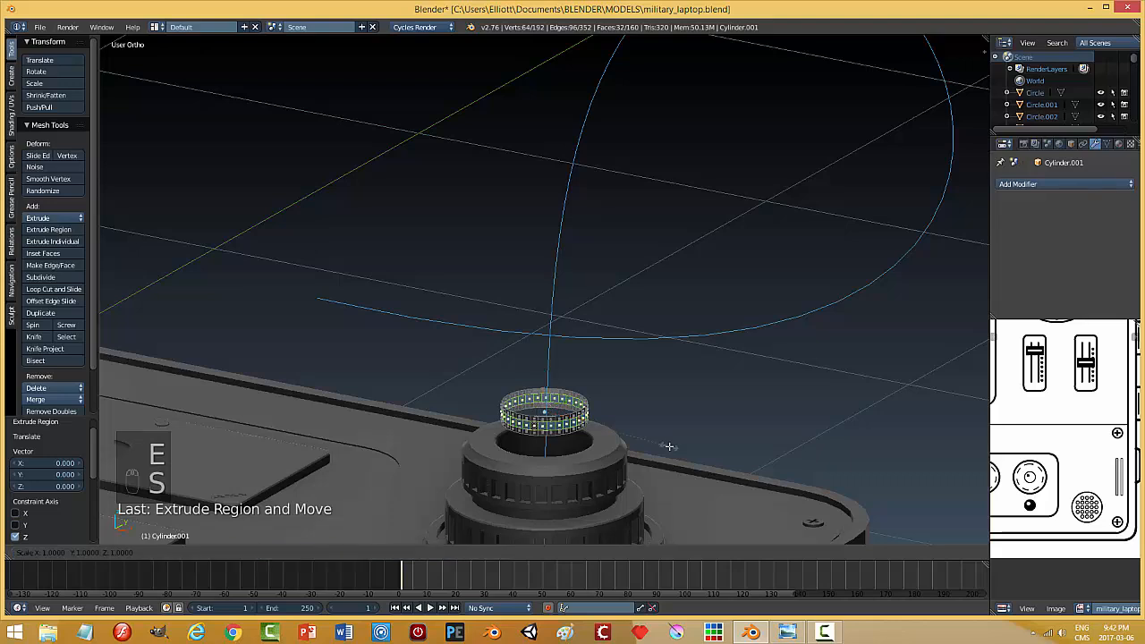
pyautogui.hotkey('shift', 'z')
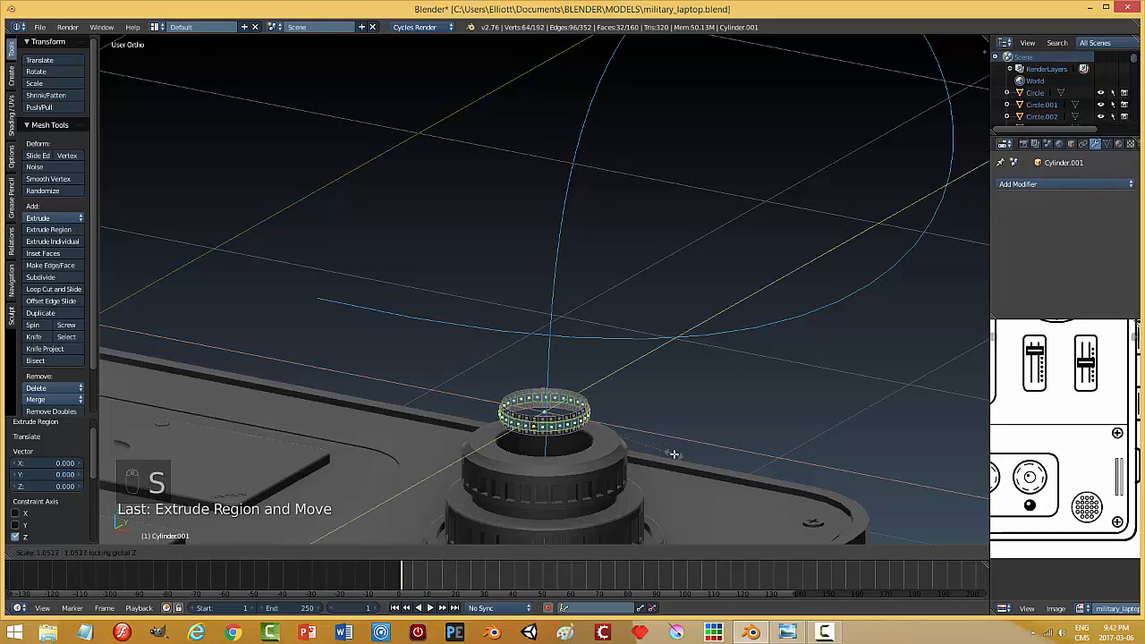
pyautogui.click(675, 456)
pyautogui.press('a')
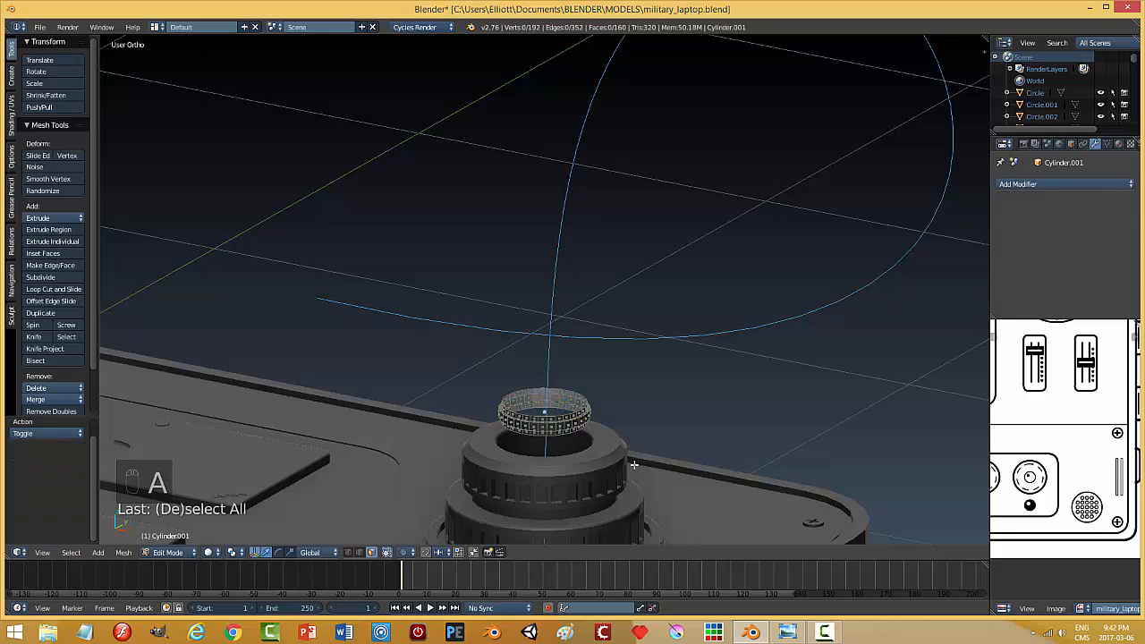
# - Switch the ring's mesh selection to edges
pyautogui.scroll(3, 632, 468)
pyautogui.keyDown('shift'); pyautogui.moveTo(650, 468); pyautogui.dragTo(683, 296, button='middle'); pyautogui.keyUp('shift')
pyautogui.scroll(3, 668, 414)
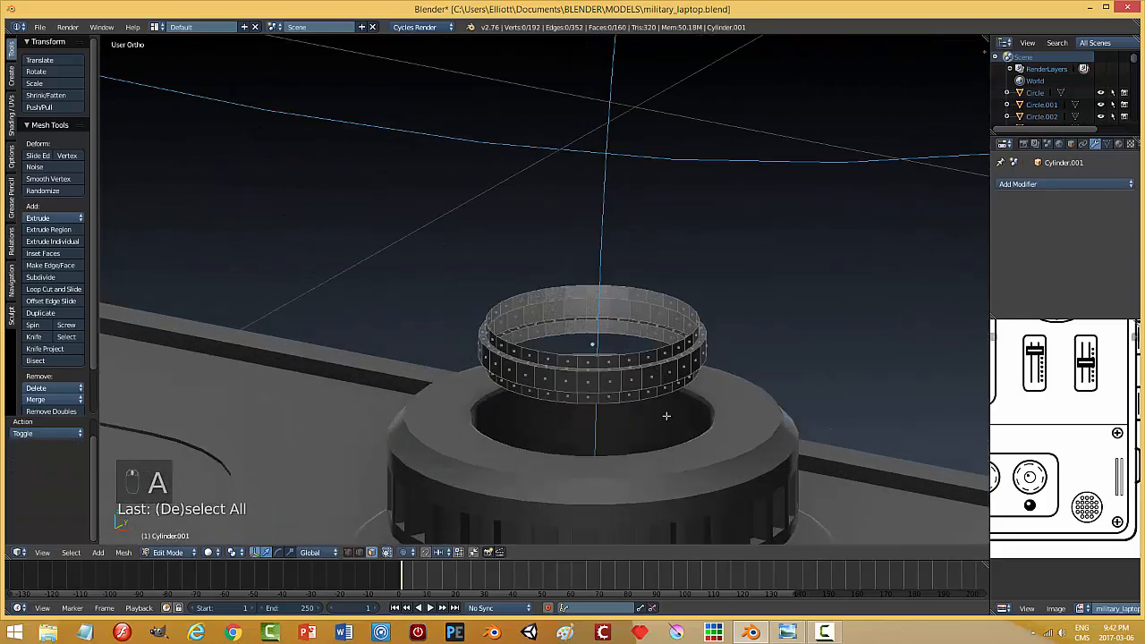
pyautogui.keyDown('shift'); pyautogui.moveTo(679, 478); pyautogui.dragTo(640, 385, button='middle'); pyautogui.keyUp('shift')
pyautogui.scroll(2, 640, 385)
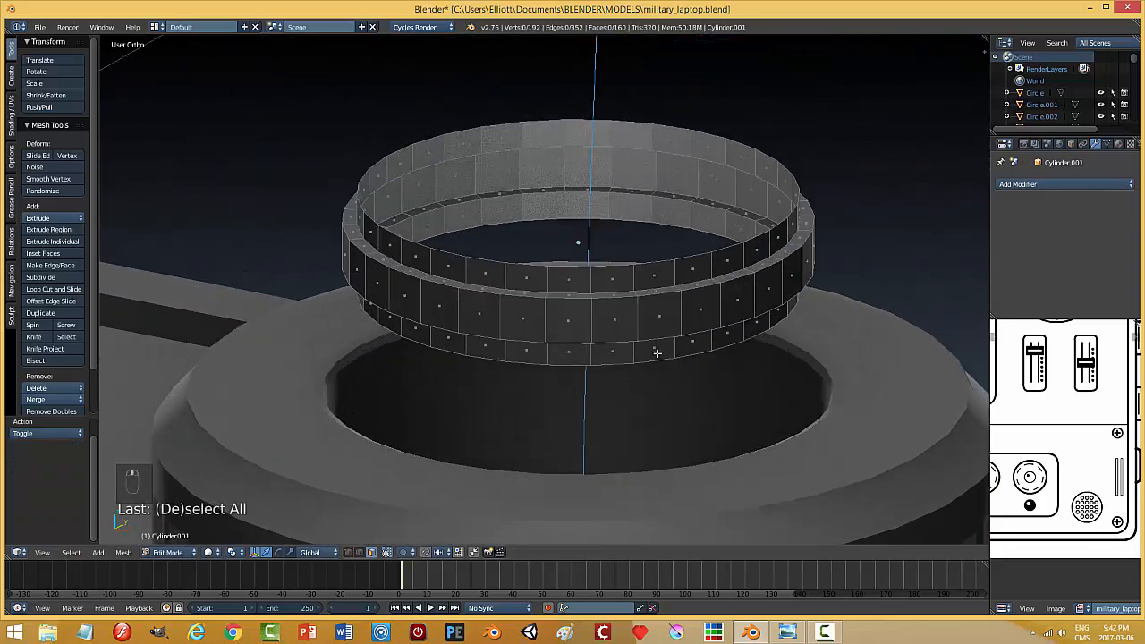
pyautogui.hotkey('ctrl', 'Tab')
pyautogui.click(635, 328)
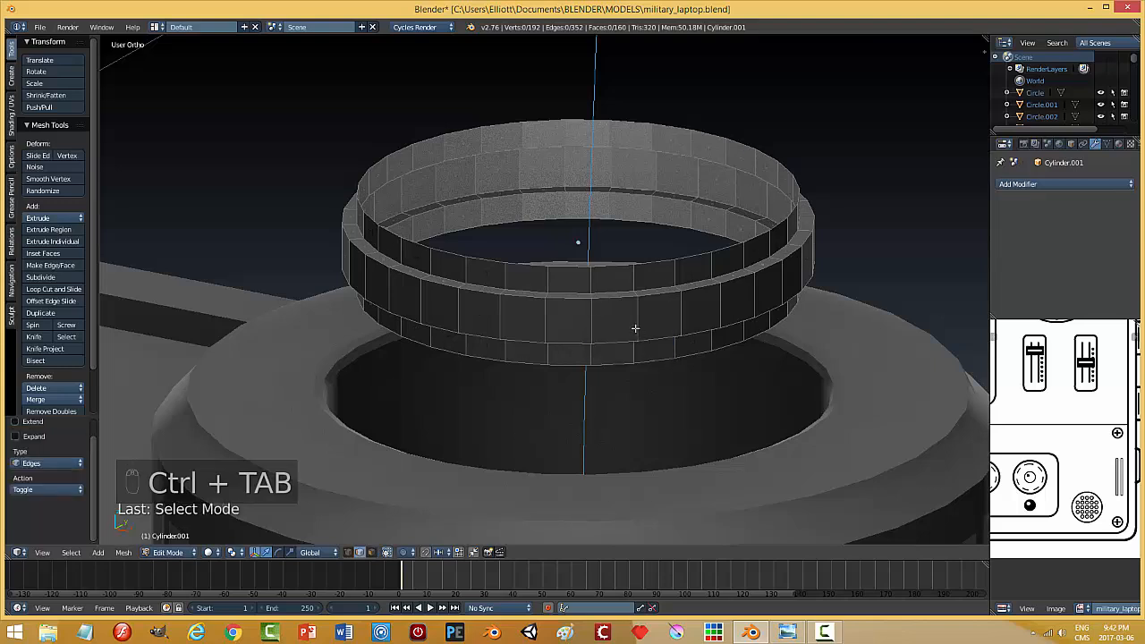
# - Try to bevel the raised band's two outer edge loops with 2 segments, and undo the bevel
pyautogui.keyDown('alt'); pyautogui.rightClick(628, 305); pyautogui.keyUp('alt')
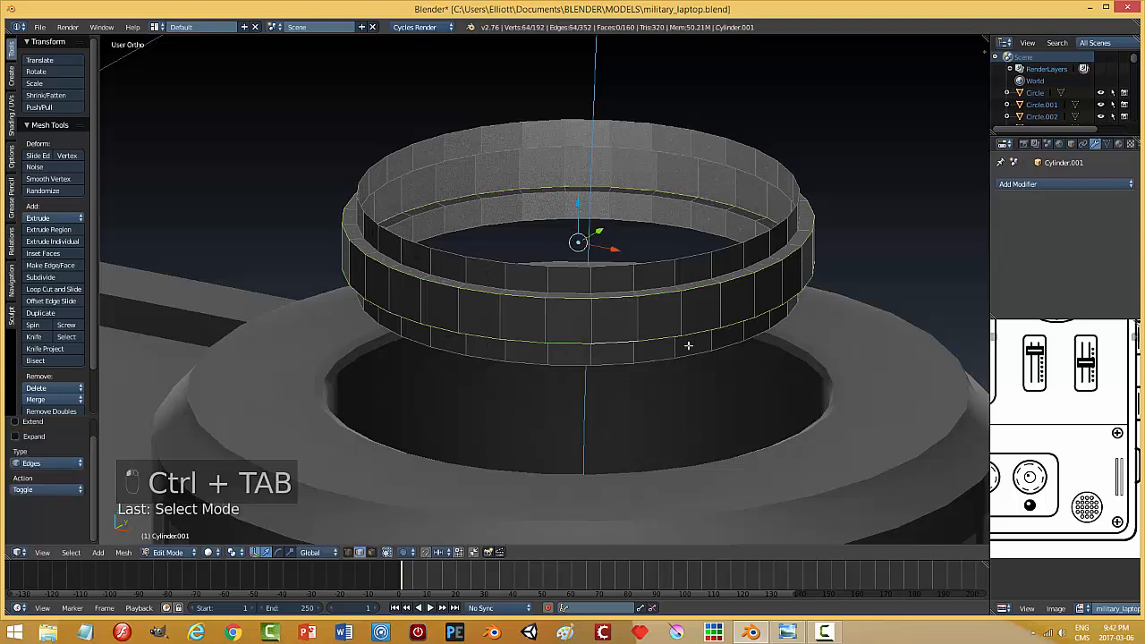
pyautogui.hotkey('ctrl', 'b')
pyautogui.hotkey('ctrl', 'b')
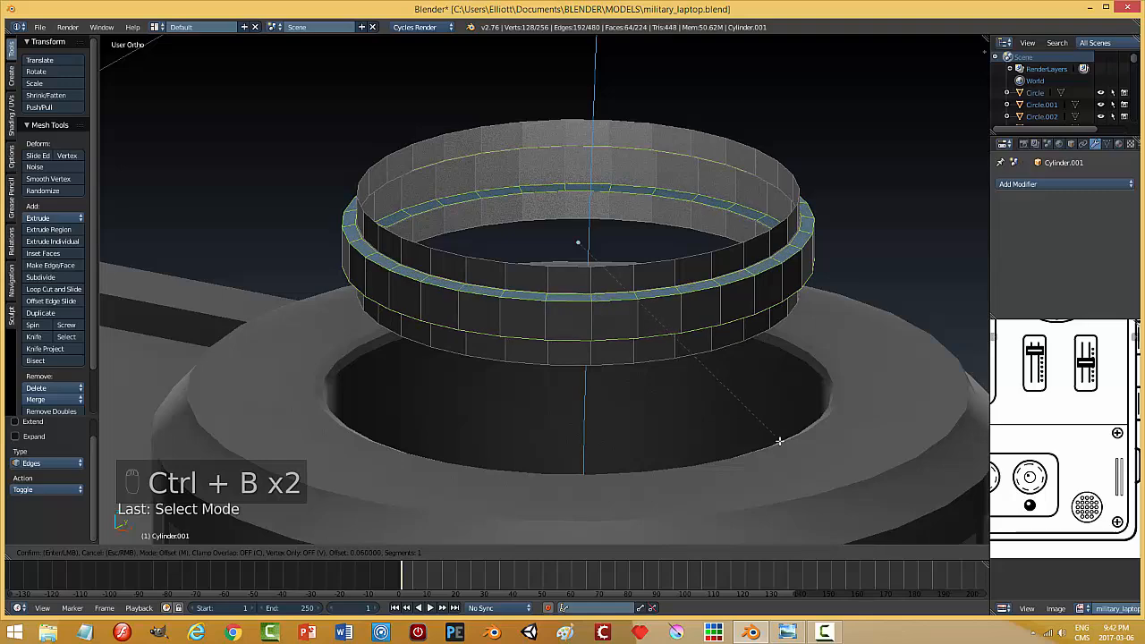
pyautogui.click(781, 444)
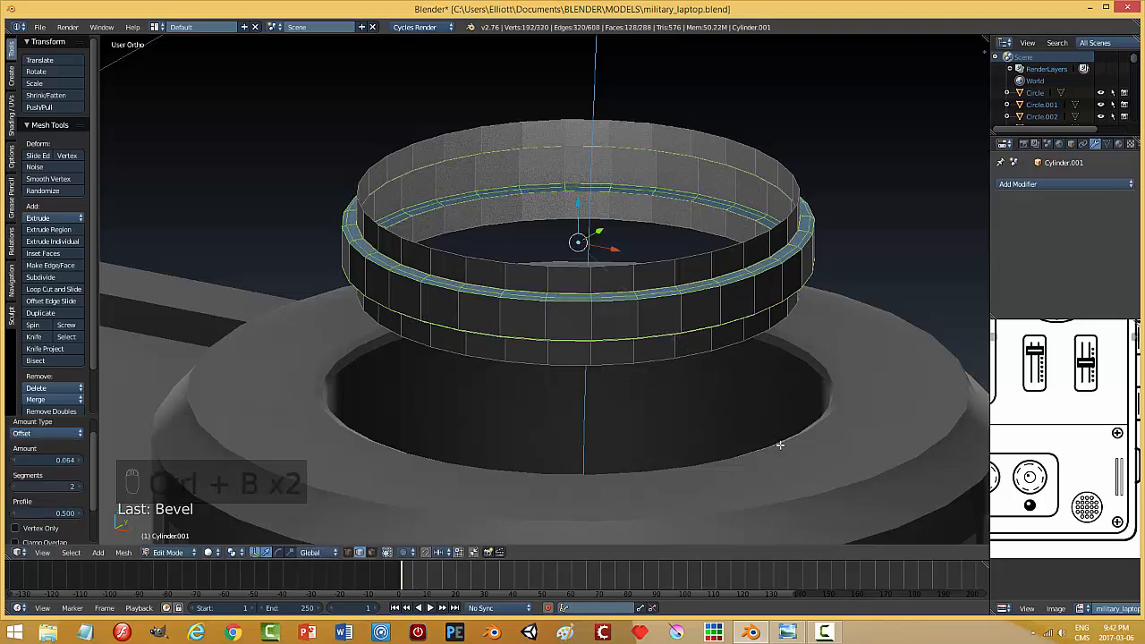
pyautogui.moveTo(780, 445); pyautogui.dragTo(749, 406, button='middle')
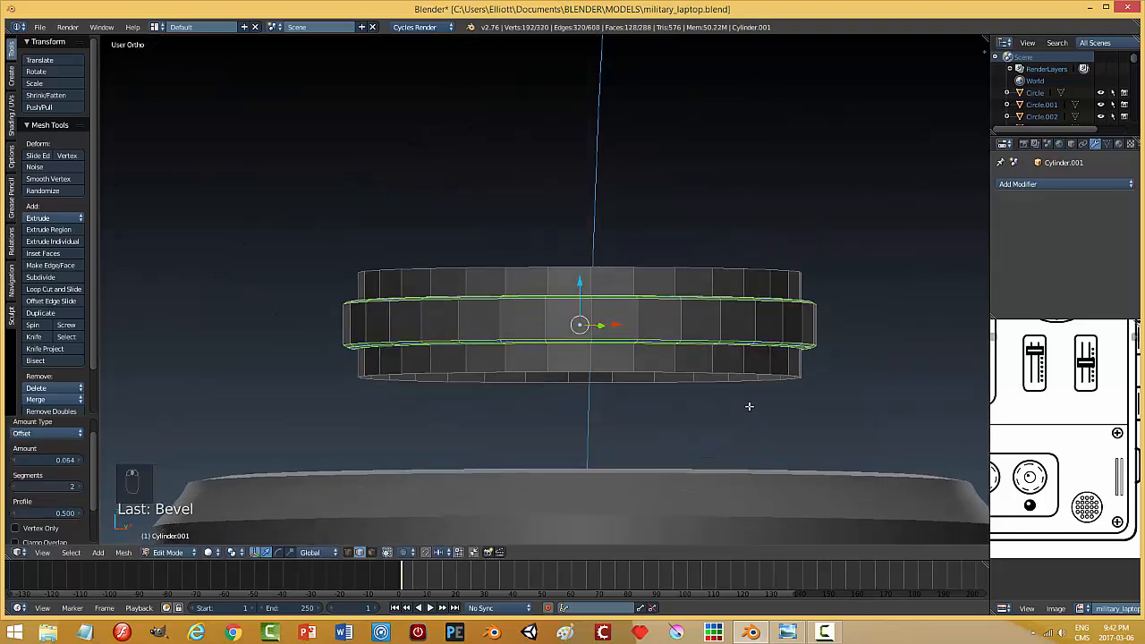
pyautogui.hotkey('ctrl', 'z')
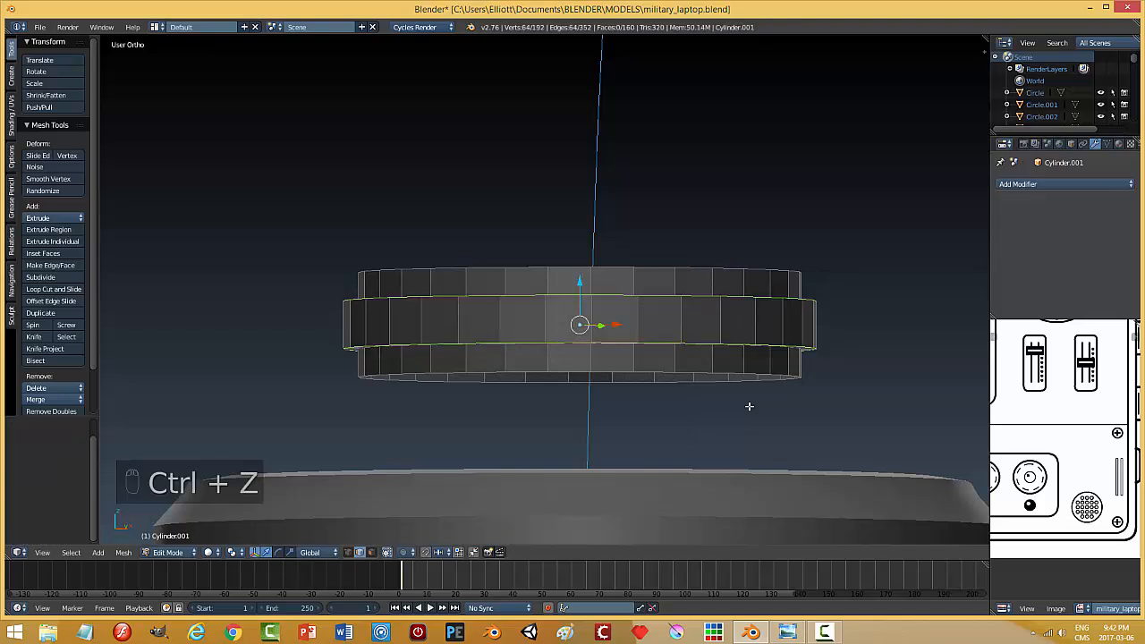
# - Return to Object Mode and apply the ring's rotation and scale
pyautogui.press('a')
pyautogui.press('Tab')
pyautogui.click(658, 407)
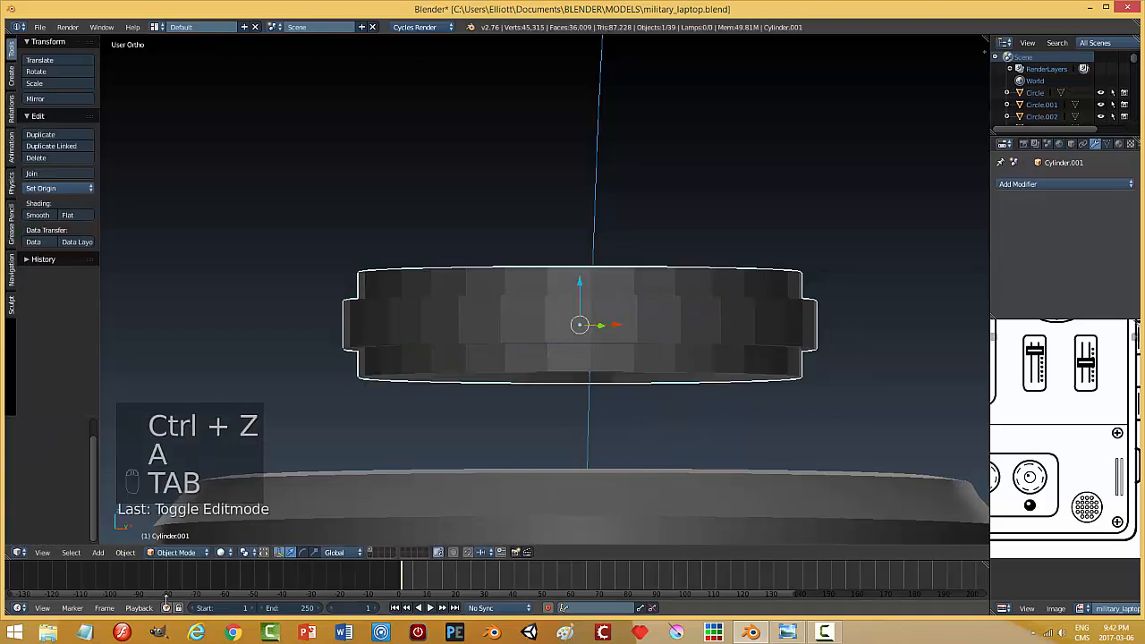
pyautogui.click(125, 553)
pyautogui.moveTo(154, 461)
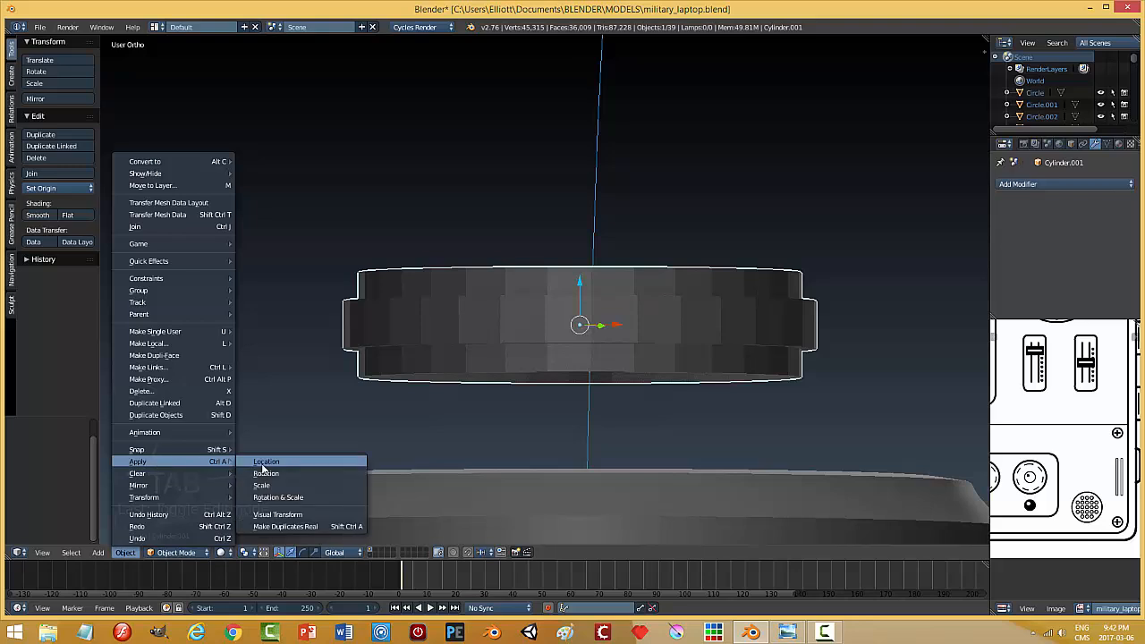
pyautogui.click(279, 495)
# - Bevel the raised band's upper and lower outer edge loops by about 0.004 with 2 segments, and return to Object Mode
pyautogui.press('Tab')
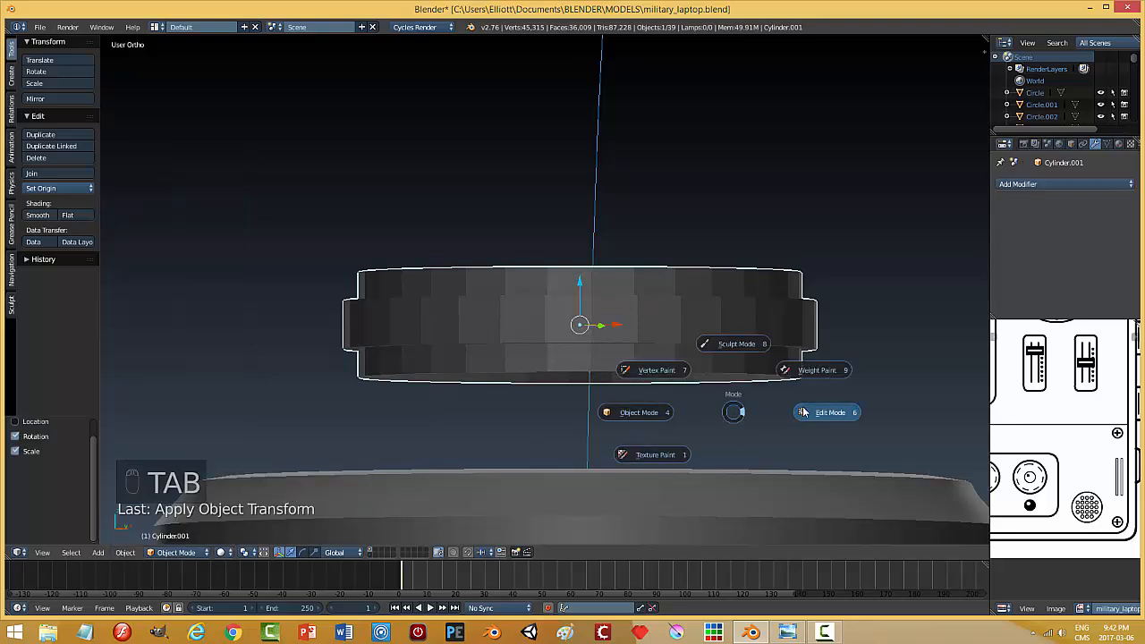
pyautogui.click(822, 412)
pyautogui.keyDown('alt'); pyautogui.rightClick(646, 297); pyautogui.keyUp('alt')
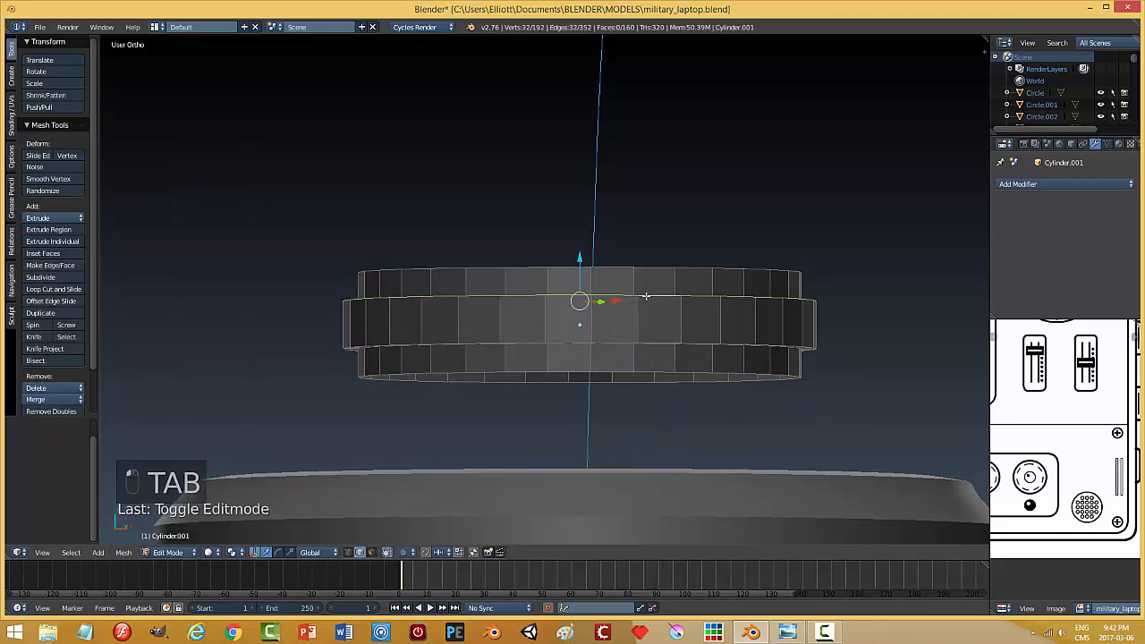
pyautogui.keyDown('alt'); pyautogui.keyDown('shift'); pyautogui.rightClick(667, 348); pyautogui.keyUp('shift'); pyautogui.keyUp('alt')
pyautogui.hotkey('ctrl', 'b')
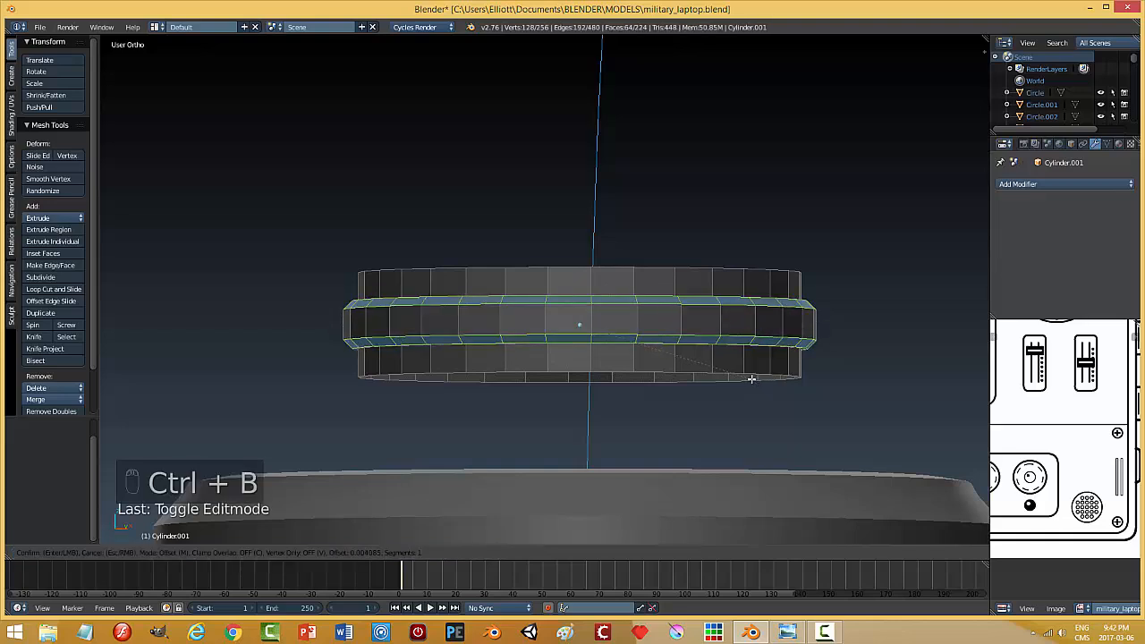
pyautogui.scroll(1, 752, 380)
pyautogui.click(752, 380)
pyautogui.press('a')
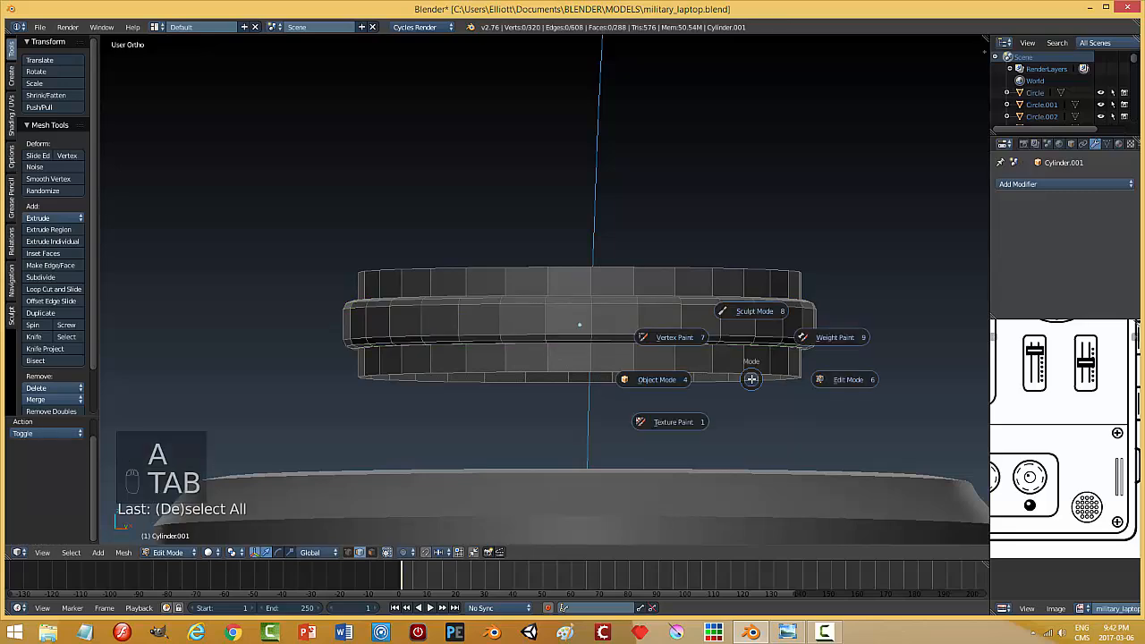
pyautogui.press('Tab')
# - Lower the ring about 0.058 along Z into the dial's opening
pyautogui.moveTo(733, 349); pyautogui.dragTo(727, 374, button='middle')
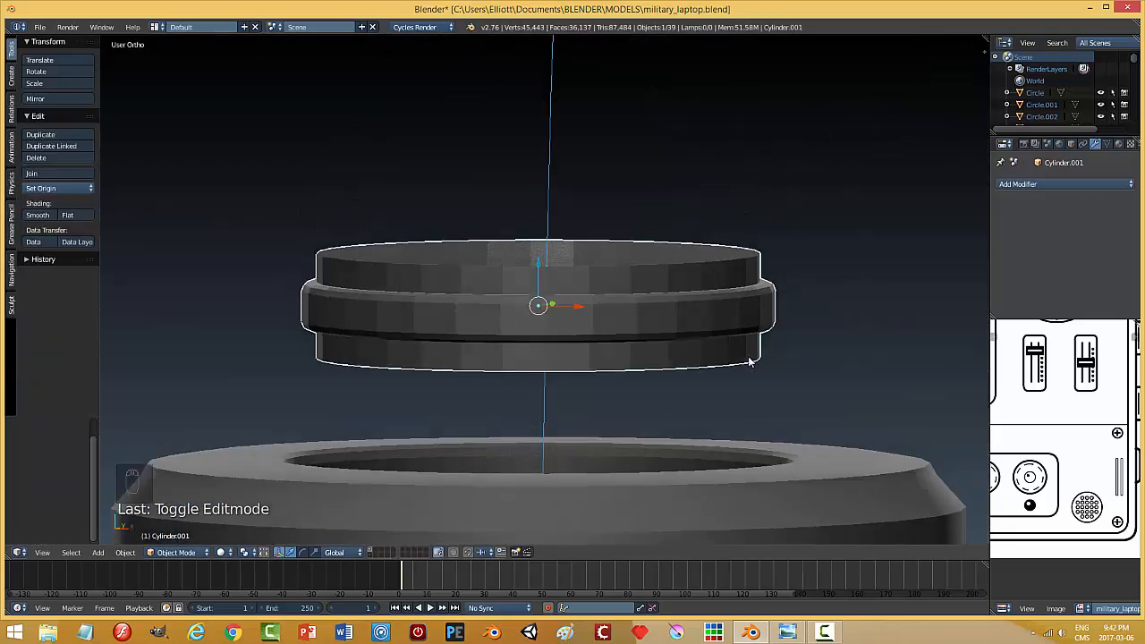
pyautogui.scroll(-7, 702, 363)
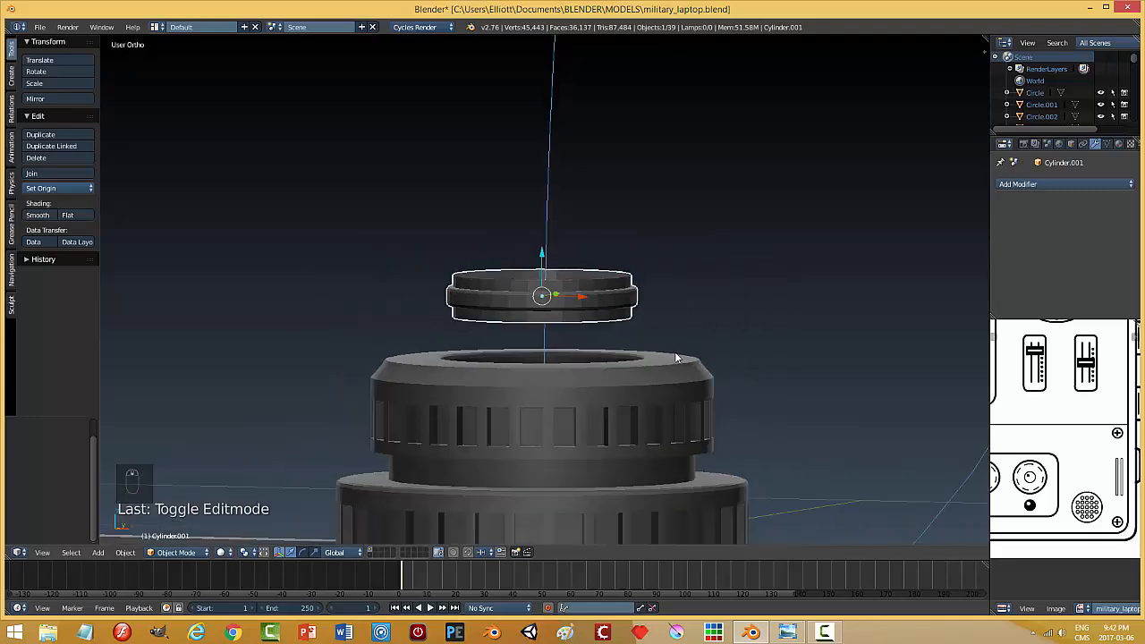
pyautogui.moveTo(637, 358)
pyautogui.mouseDown(button='middle')
pyautogui.moveTo(654, 352)
pyautogui.moveTo(637, 339)
pyautogui.mouseUp(button='middle')
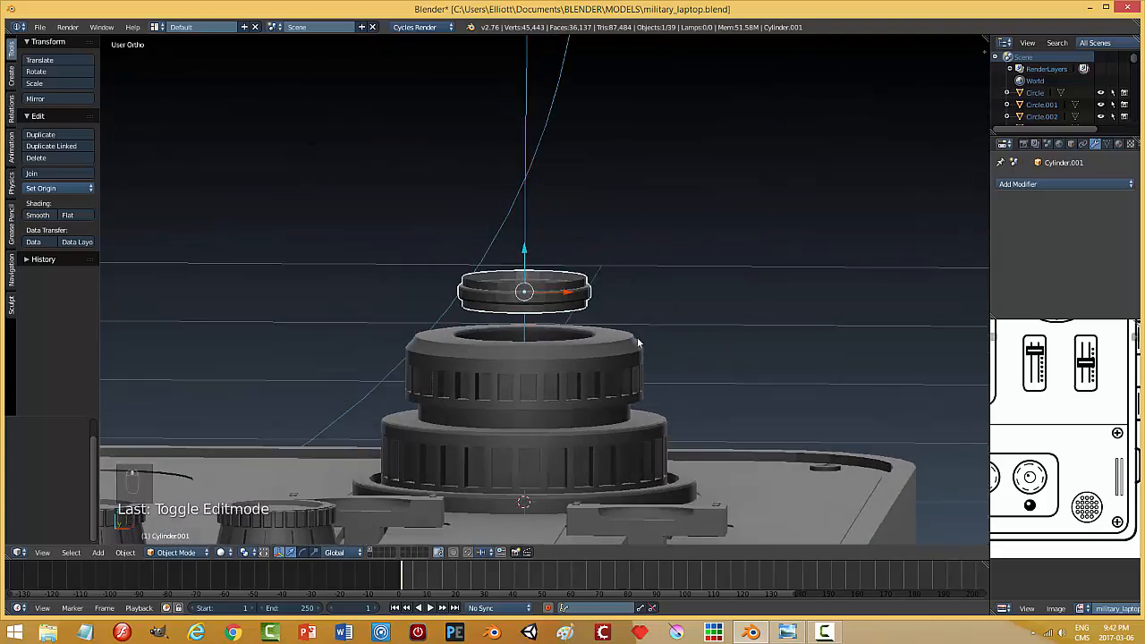
pyautogui.moveTo(525, 251); pyautogui.dragTo(525, 287)
pyautogui.moveTo(660, 287)
pyautogui.mouseDown(button='middle')
pyautogui.moveTo(646, 313)
pyautogui.moveTo(658, 269)
pyautogui.mouseUp(button='middle')
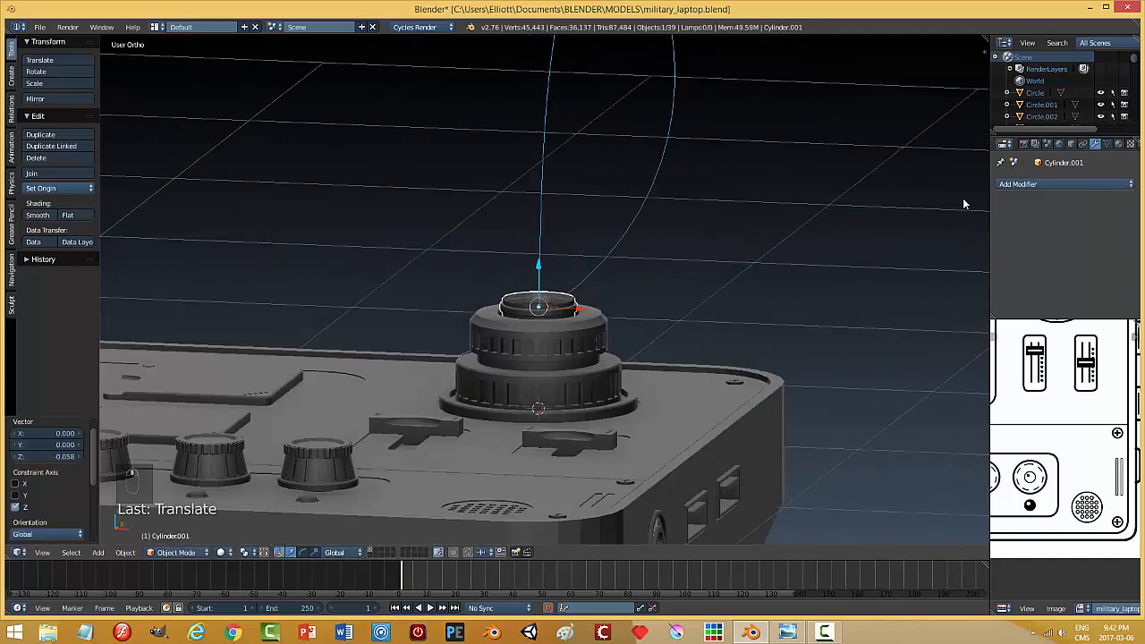
# - Add an Array modifier to the ring with a relative offset of 0 in X and 1 in Z
pyautogui.click(1041, 185)
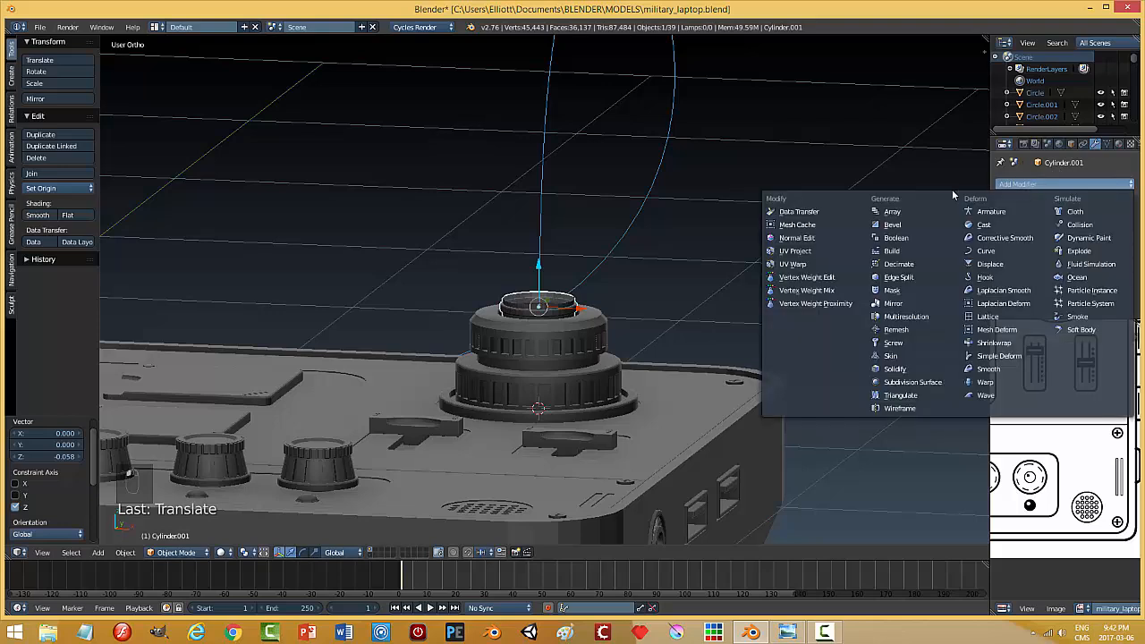
pyautogui.click(900, 213)
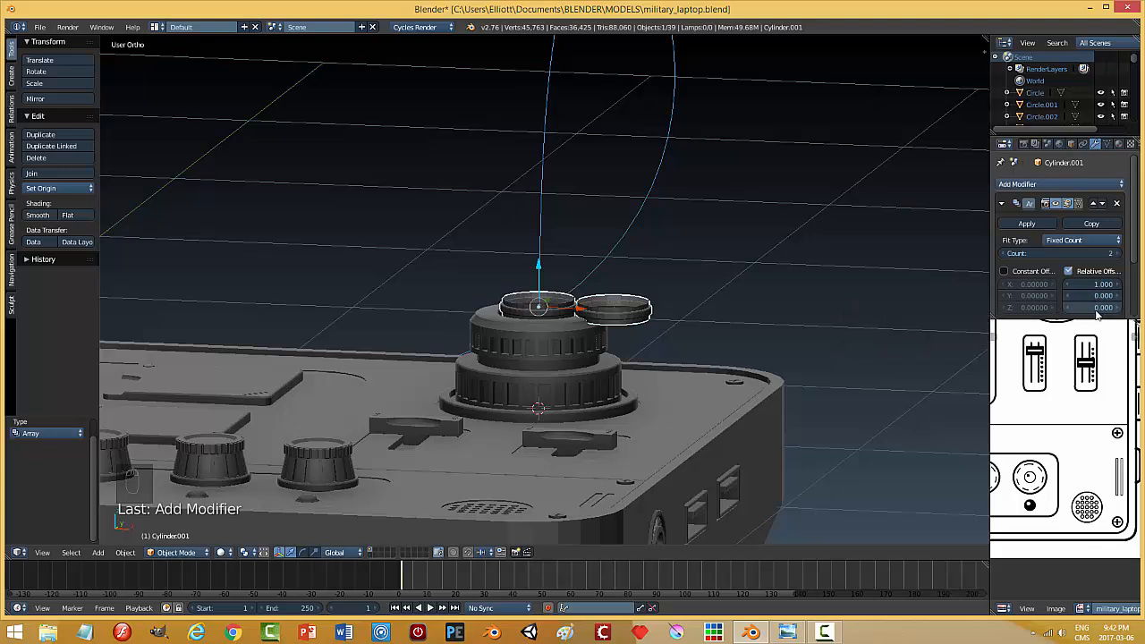
pyautogui.moveTo(1087, 307); pyautogui.dragTo(1129, 307)
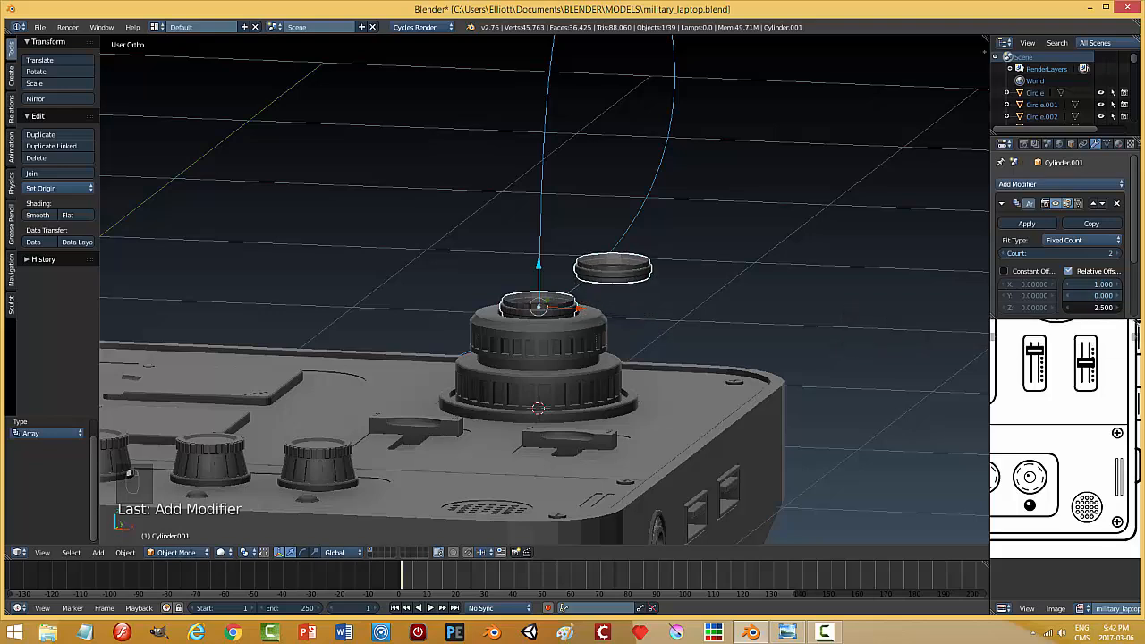
pyautogui.click(1100, 307)
pyautogui.press('Return')
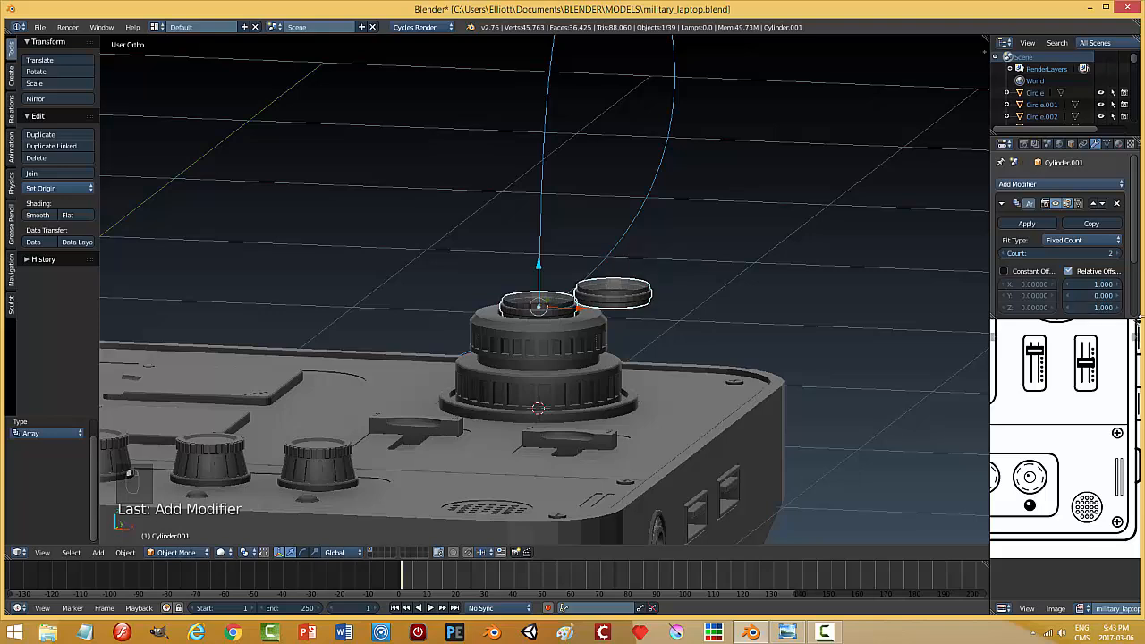
pyautogui.click(1115, 286)
pyautogui.write('0')
pyautogui.press('Return')
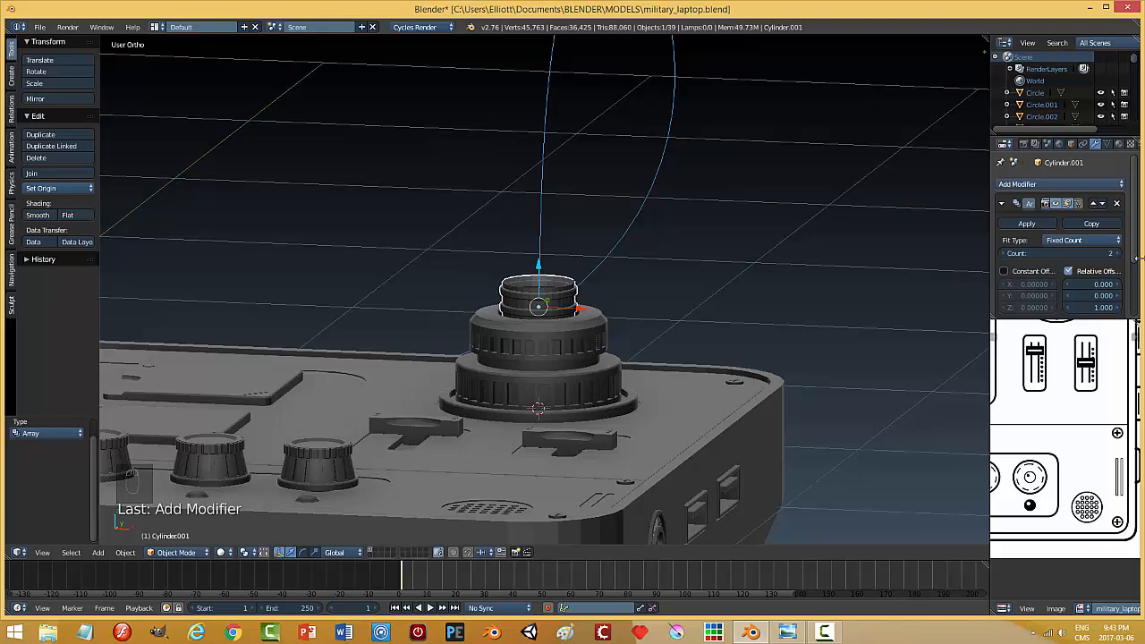
# - Enable Merge on the ring's Array modifier and set the array count to 35
pyautogui.scroll(-3, 1029, 255)
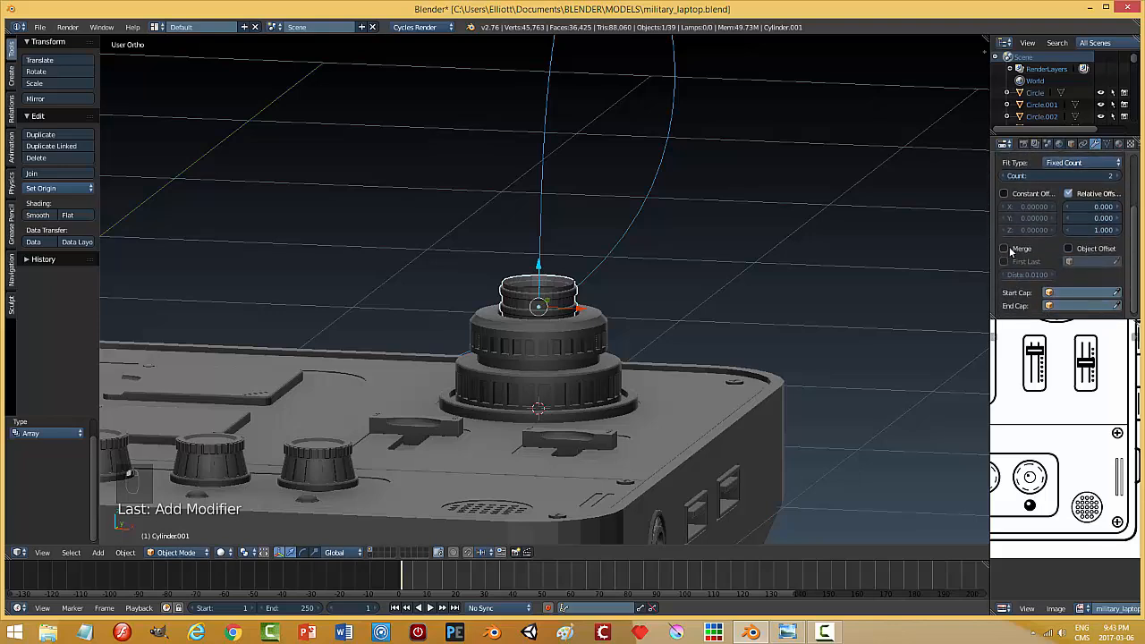
pyautogui.moveTo(1061, 176); pyautogui.dragTo(1130, 175)
pyautogui.scroll(-5, 801, 250)
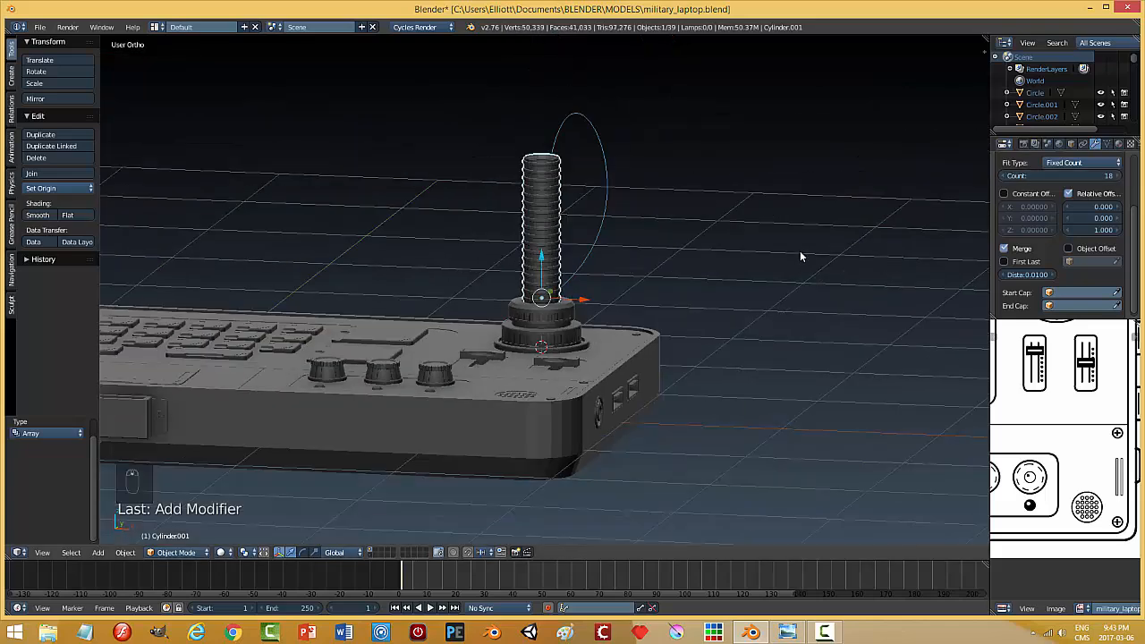
pyautogui.moveTo(804, 266)
pyautogui.mouseDown(button='middle')
pyautogui.moveTo(785, 261)
pyautogui.moveTo(760, 277)
pyautogui.moveTo(785, 258)
pyautogui.mouseUp(button='middle')
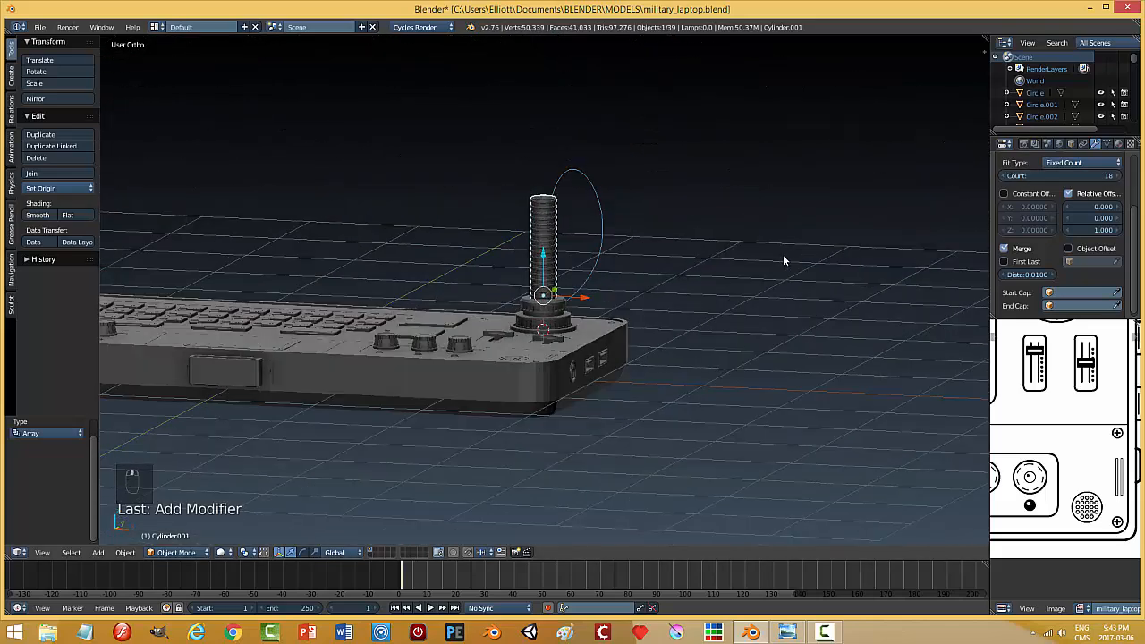
pyautogui.moveTo(1101, 183); pyautogui.dragTo(1133, 183)
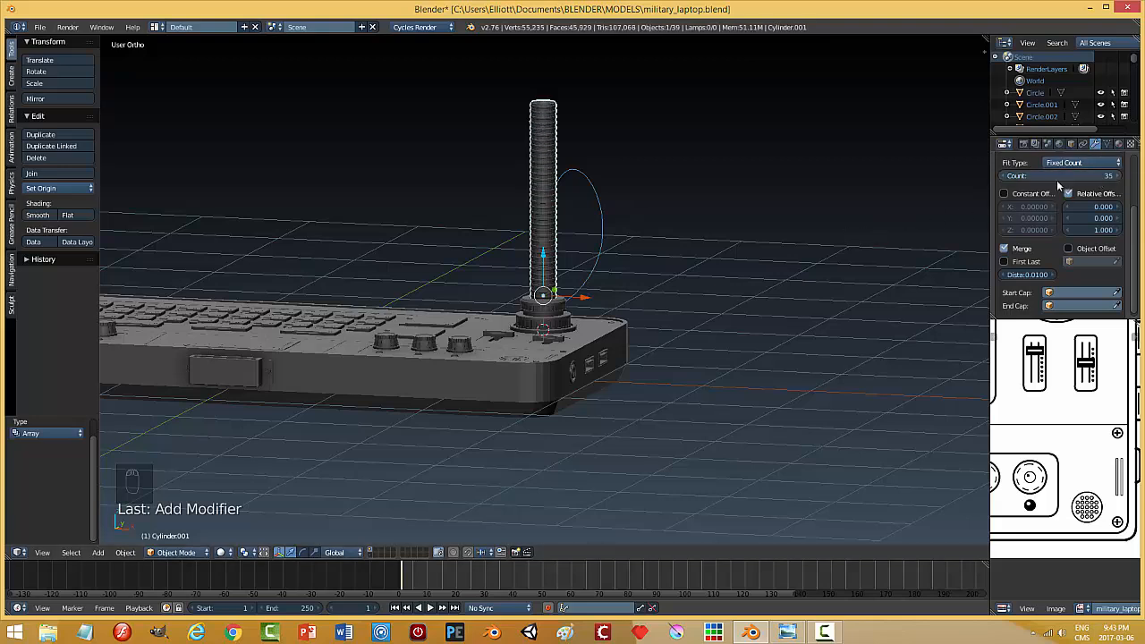
# - Add a Curve modifier to the arrayed ring and use NurbsPath as its deforming curve object
pyautogui.moveTo(1135, 232); pyautogui.dragTo(1138, 159)
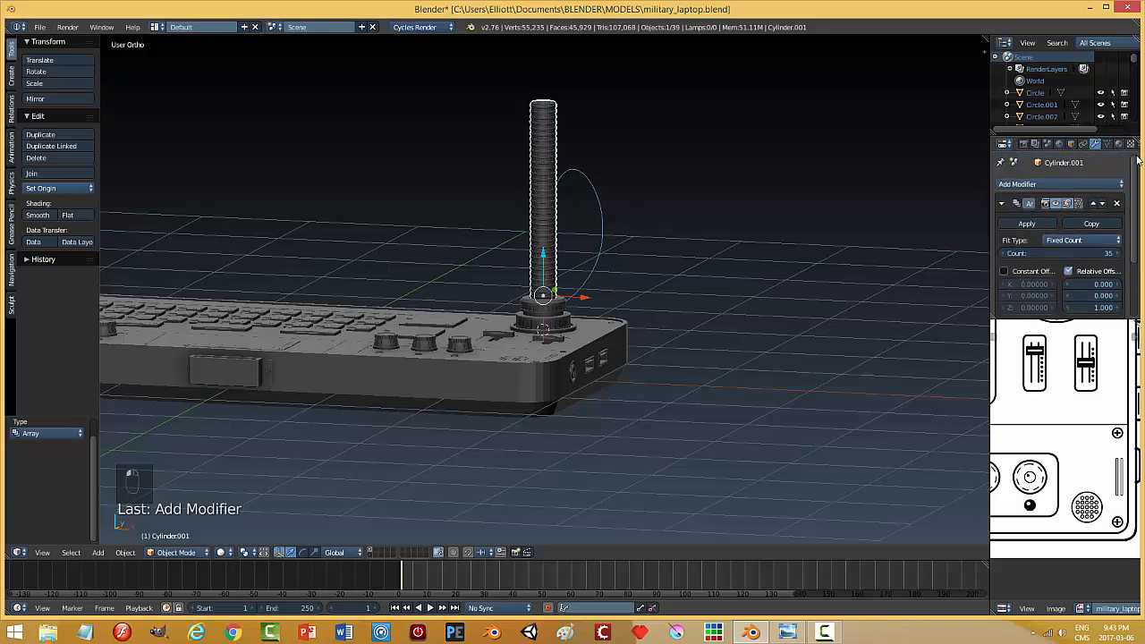
pyautogui.click(1054, 185)
pyautogui.click(981, 251)
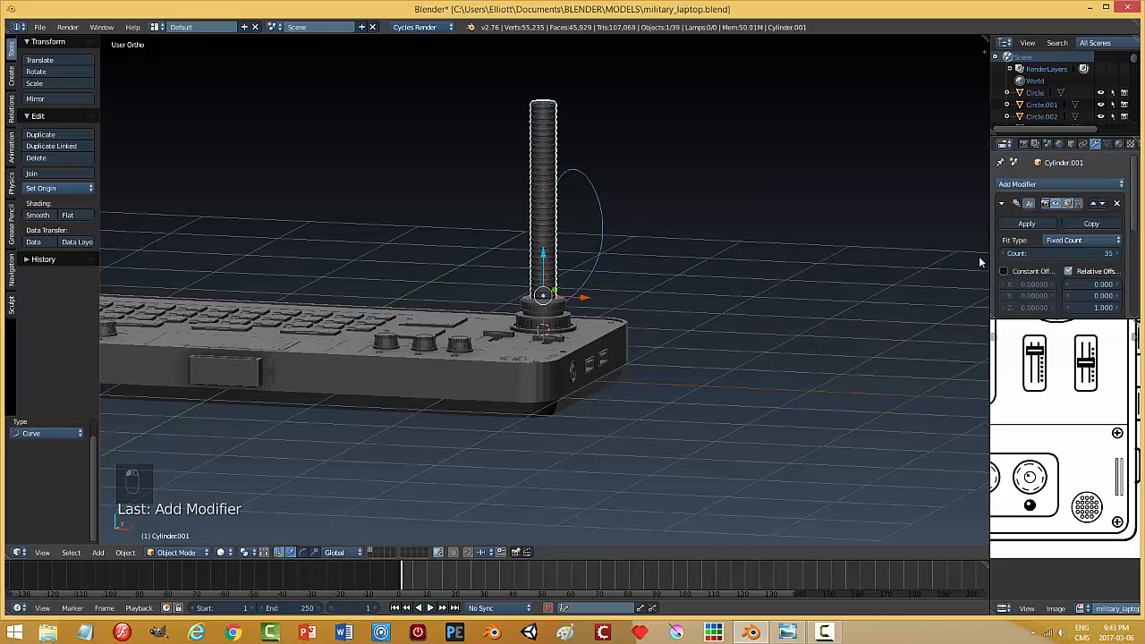
pyautogui.scroll(-8, 1123, 269)
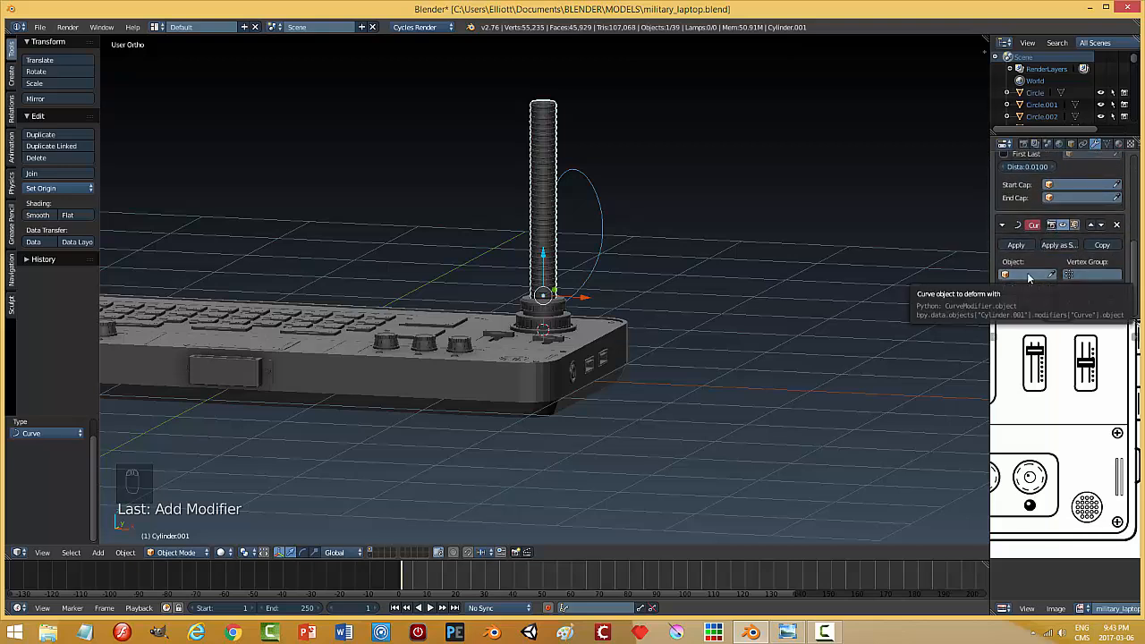
pyautogui.click(1029, 278)
pyautogui.click(1017, 290)
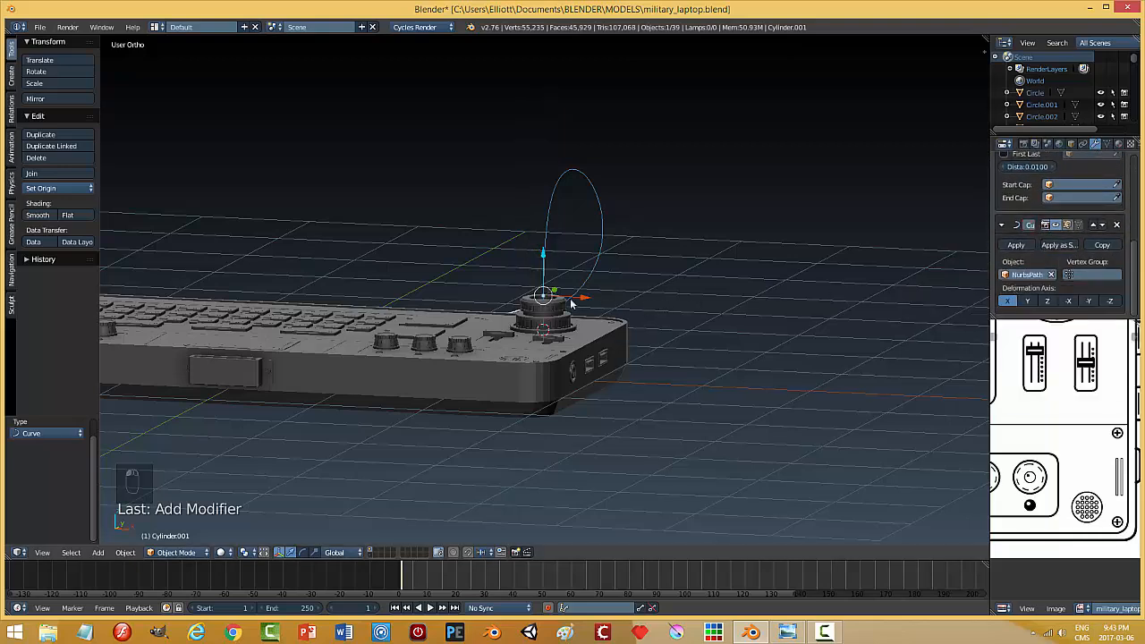
# - Set the ring's Array modifier count to 50
pyautogui.moveTo(721, 298); pyautogui.dragTo(665, 309, button='middle')
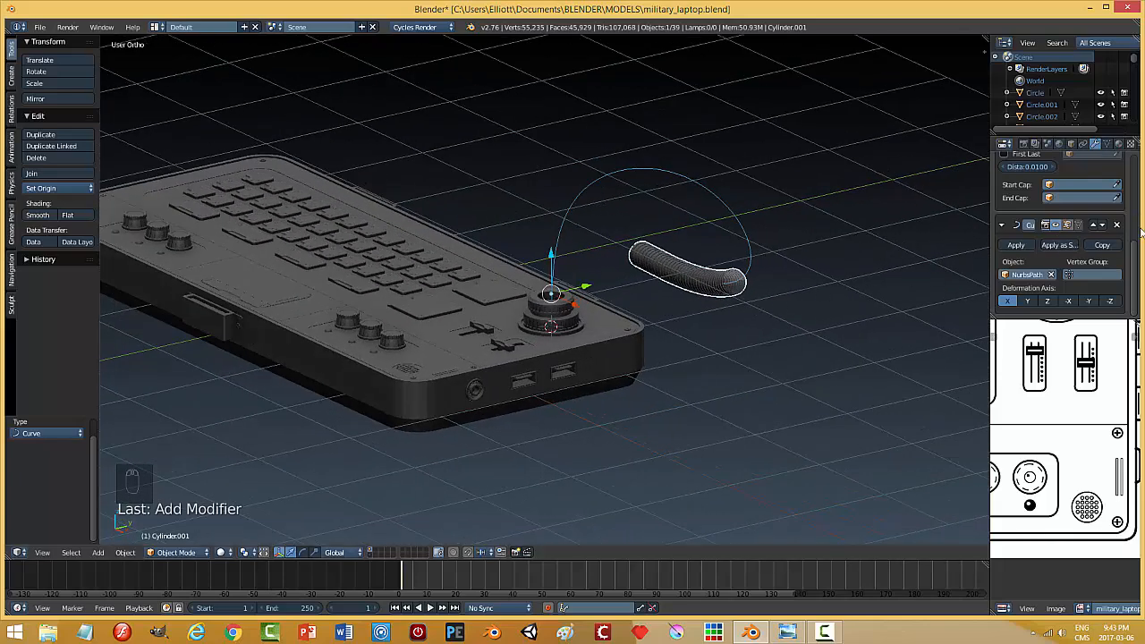
pyautogui.scroll(5, 1065, 242)
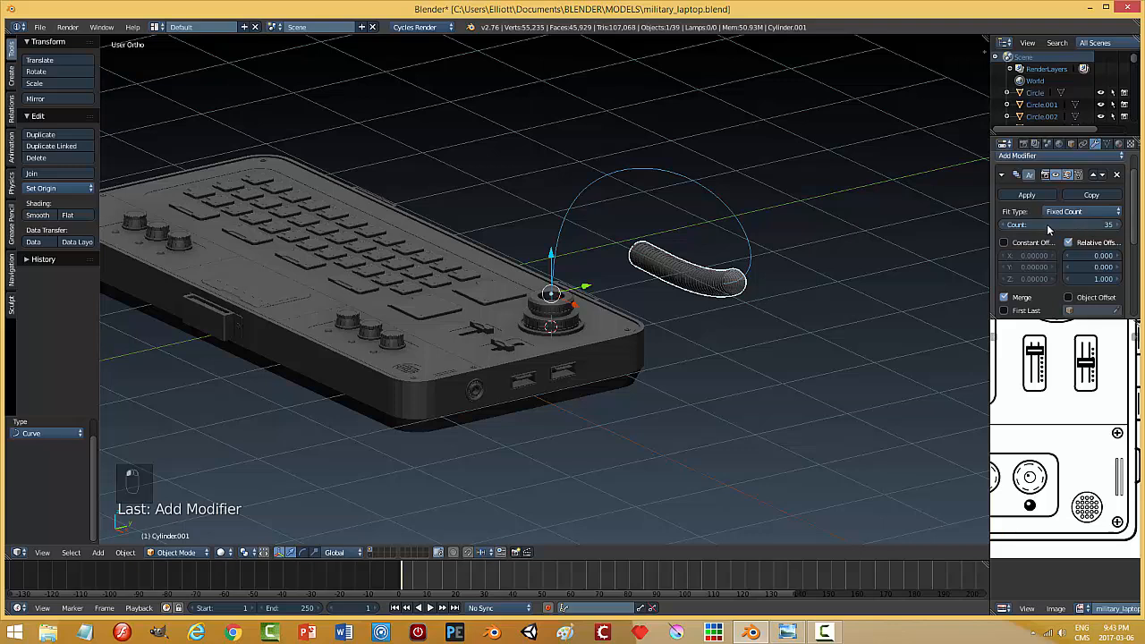
pyautogui.moveTo(1061, 224); pyautogui.dragTo(1083, 225)
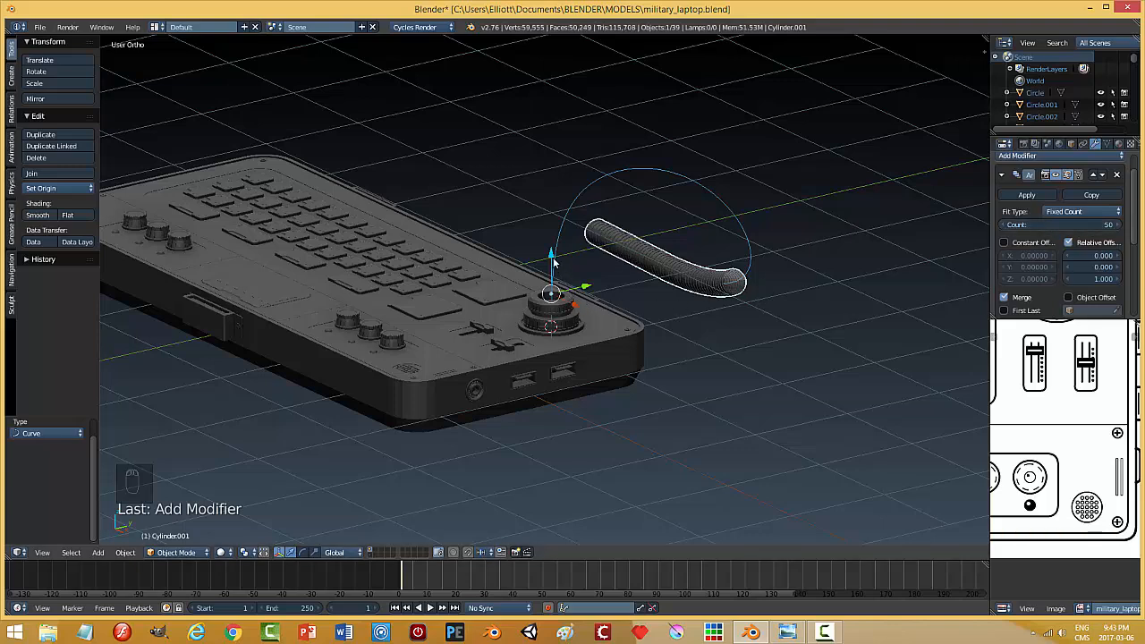
# - Move the arrayed ring about 0.202 along X, toward negative Y, and up about 0.107 along Z
pyautogui.press('g')
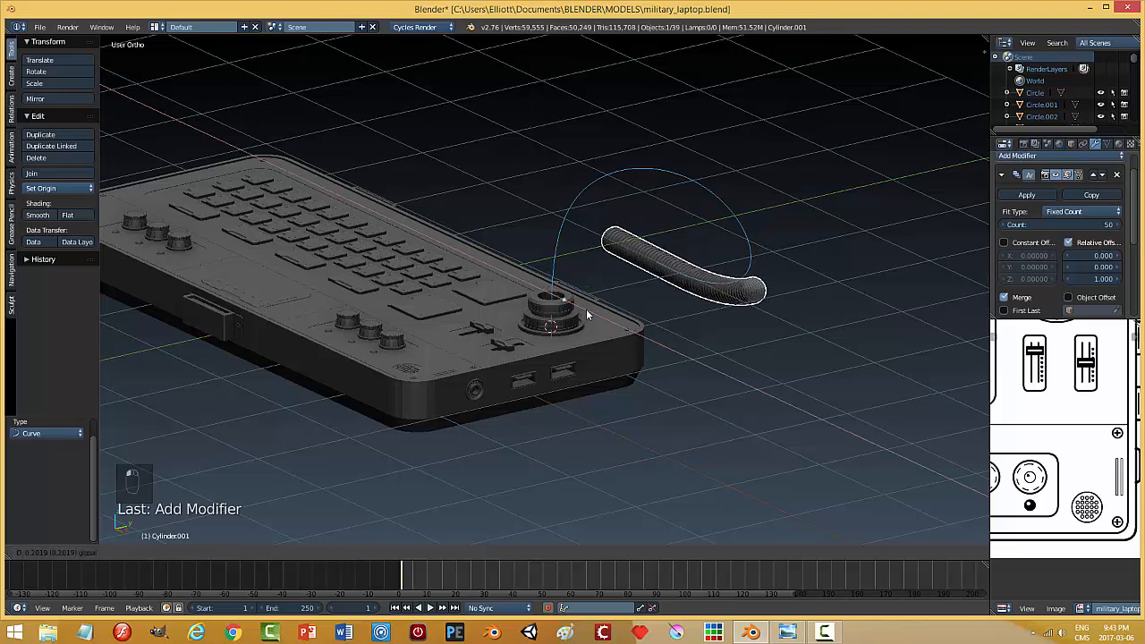
pyautogui.click(586, 314)
pyautogui.press('g')
pyautogui.press('y')
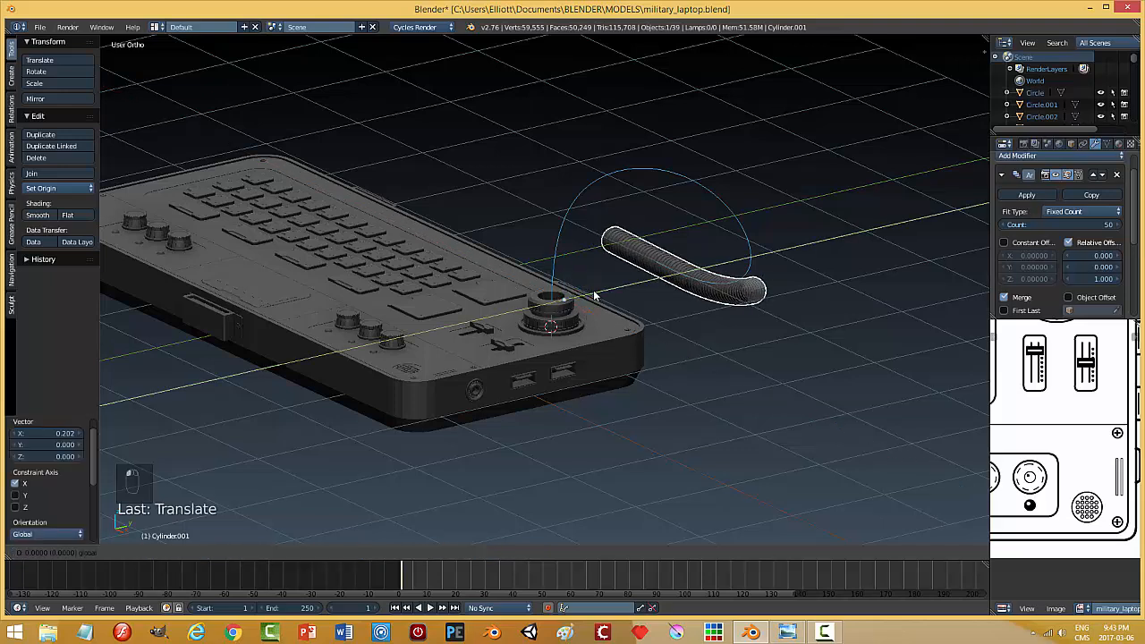
pyautogui.click(577, 300)
pyautogui.moveTo(578, 300); pyautogui.dragTo(488, 274)
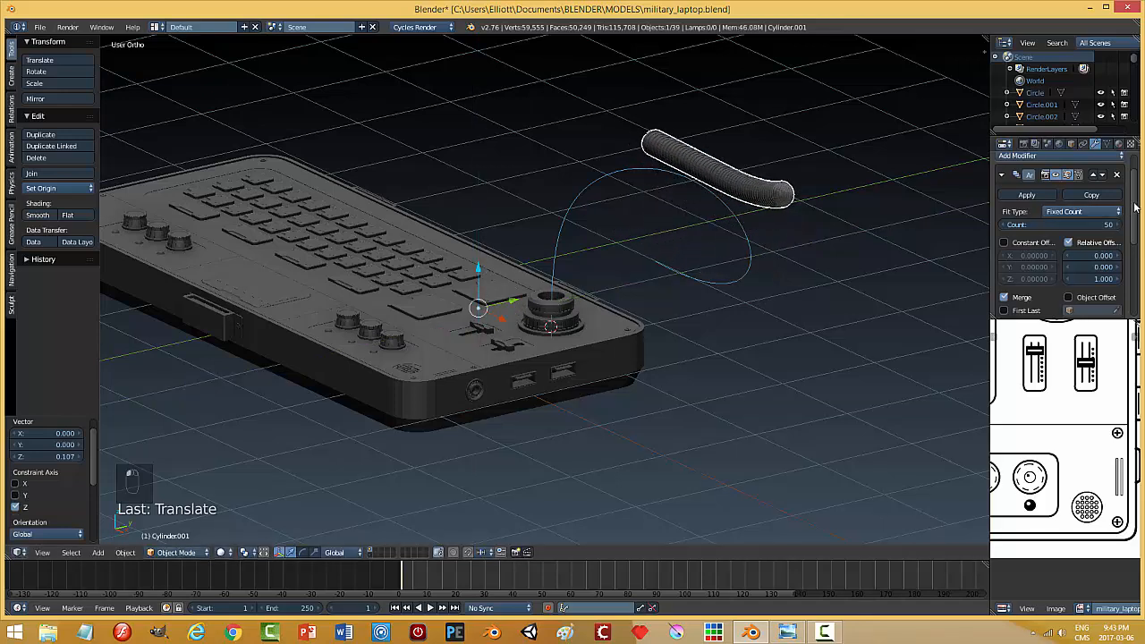
# - Try Y as the Curve modifier's deformation axis, switch it to Z, and raise the ring about 0.309 along Z
pyautogui.scroll(-5, 1135, 207)
pyautogui.click(1027, 301)
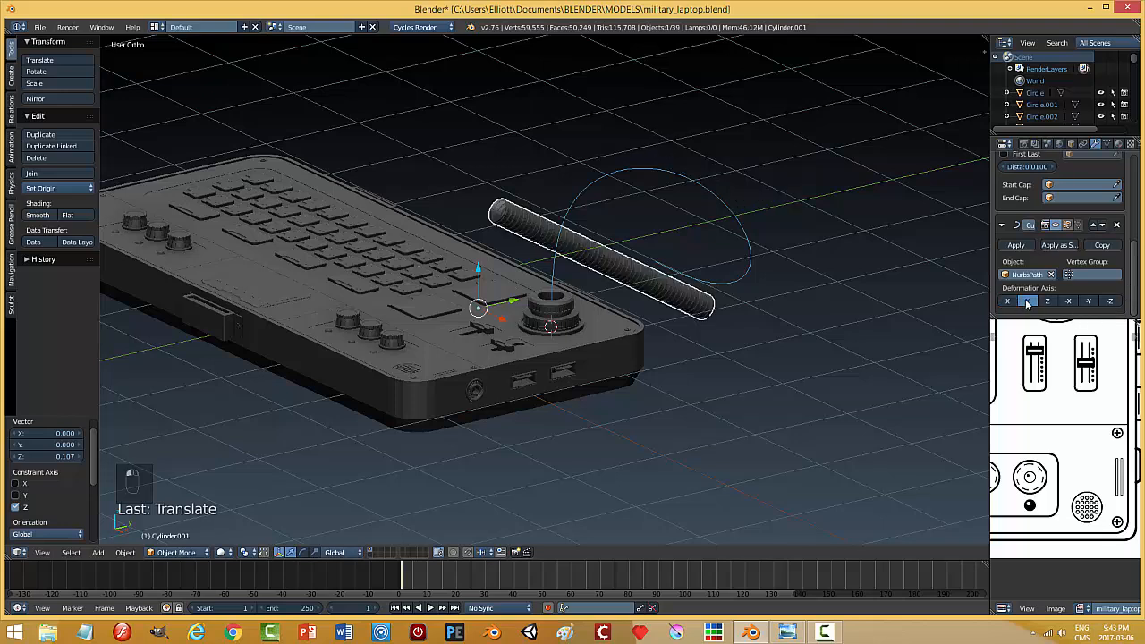
pyautogui.click(1045, 301)
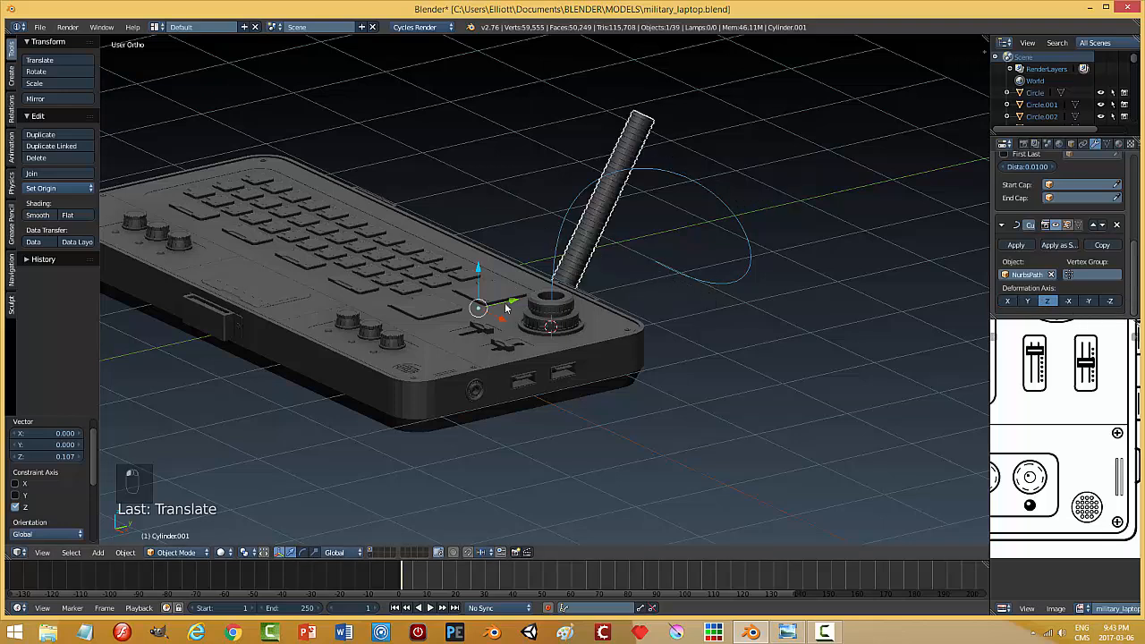
pyautogui.moveTo(507, 309); pyautogui.dragTo(541, 226)
# - Set the Curve modifier's deformation axis to Y and move the ring along Y by about -1.191 and 7.222
pyautogui.click(1027, 302)
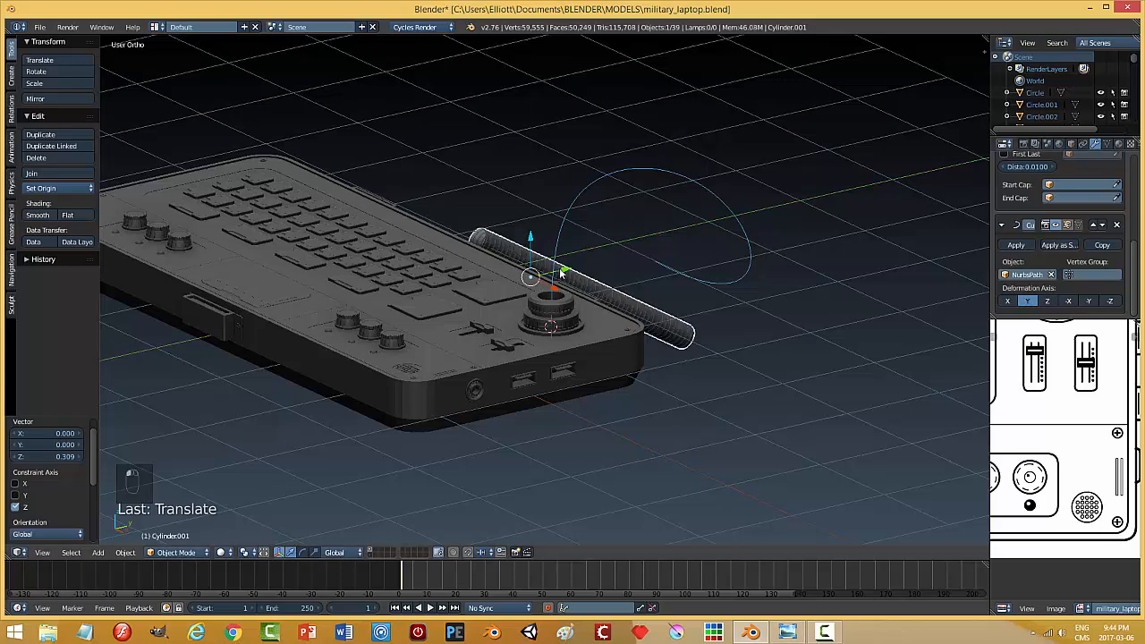
pyautogui.moveTo(562, 271); pyautogui.dragTo(480, 284)
pyautogui.moveTo(480, 284); pyautogui.dragTo(601, 361, button='middle')
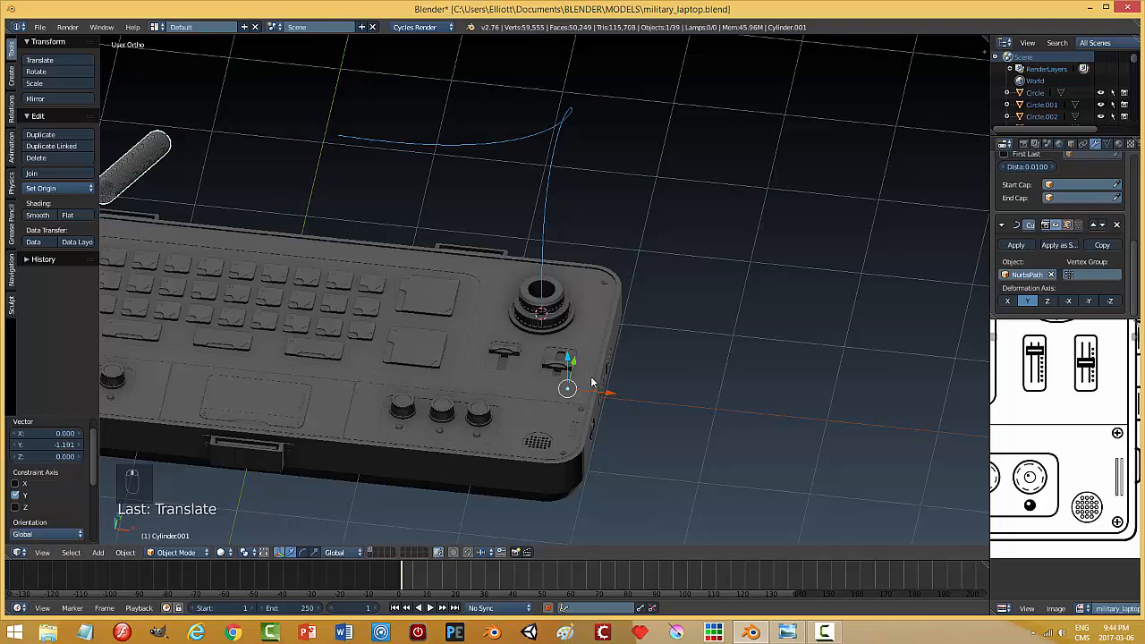
pyautogui.moveTo(608, 391); pyautogui.dragTo(750, 353)
# - Try X as the deformation axis, set it to Z, and move the ring about -4.426 along Y
pyautogui.click(1008, 300)
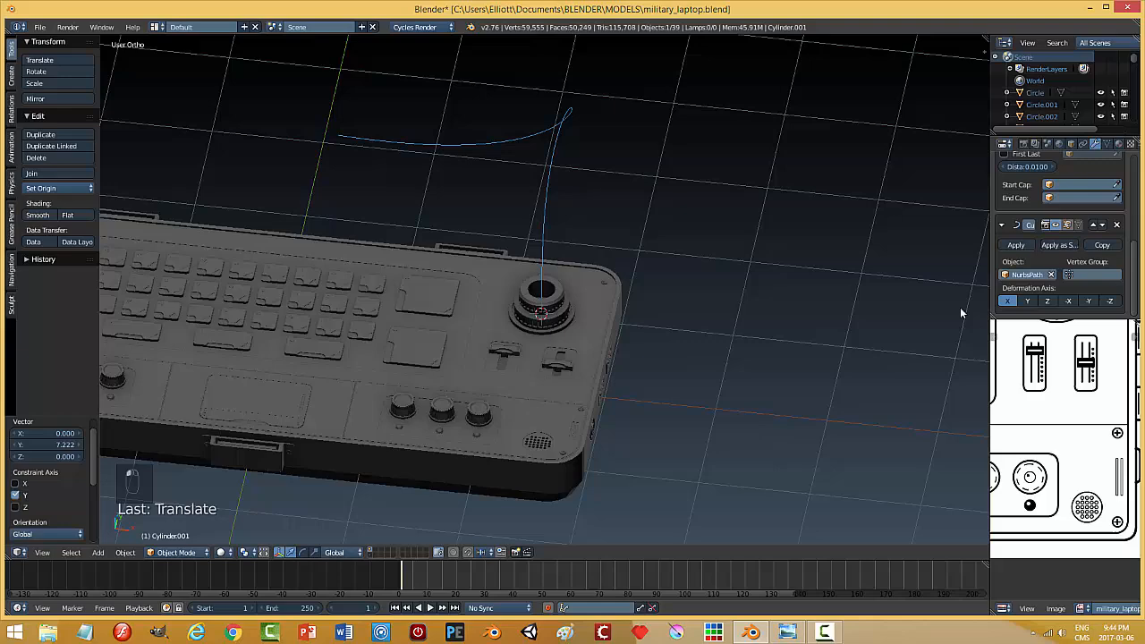
pyautogui.click(1047, 301)
pyautogui.scroll(-4, 637, 278)
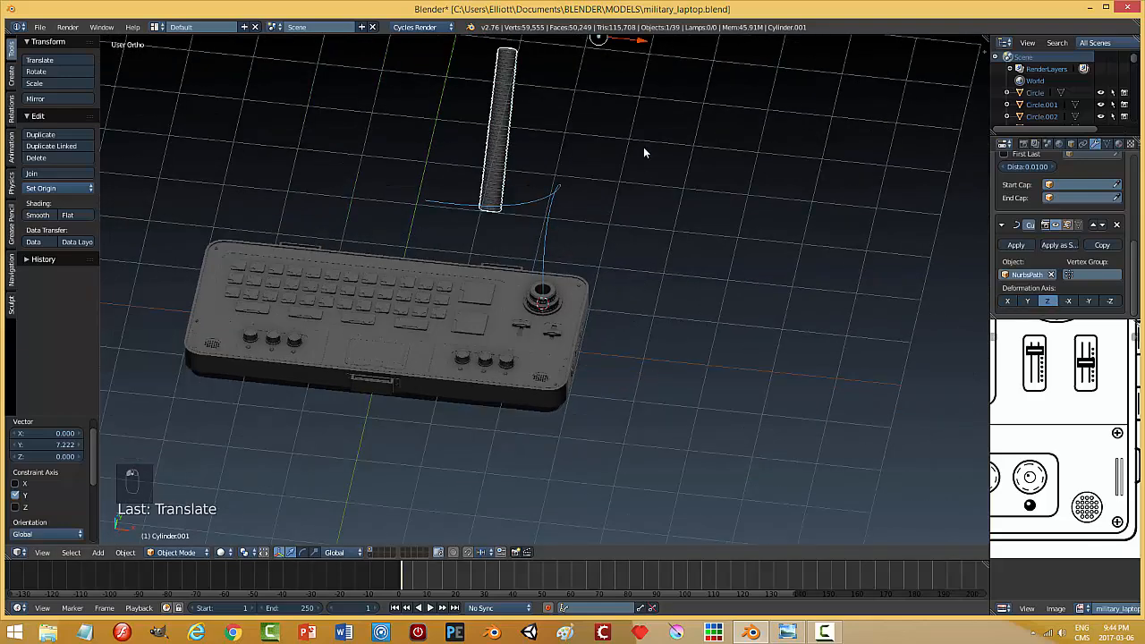
pyautogui.moveTo(647, 136); pyautogui.dragTo(601, 87, button='middle')
pyautogui.press('g')
pyautogui.press('y')
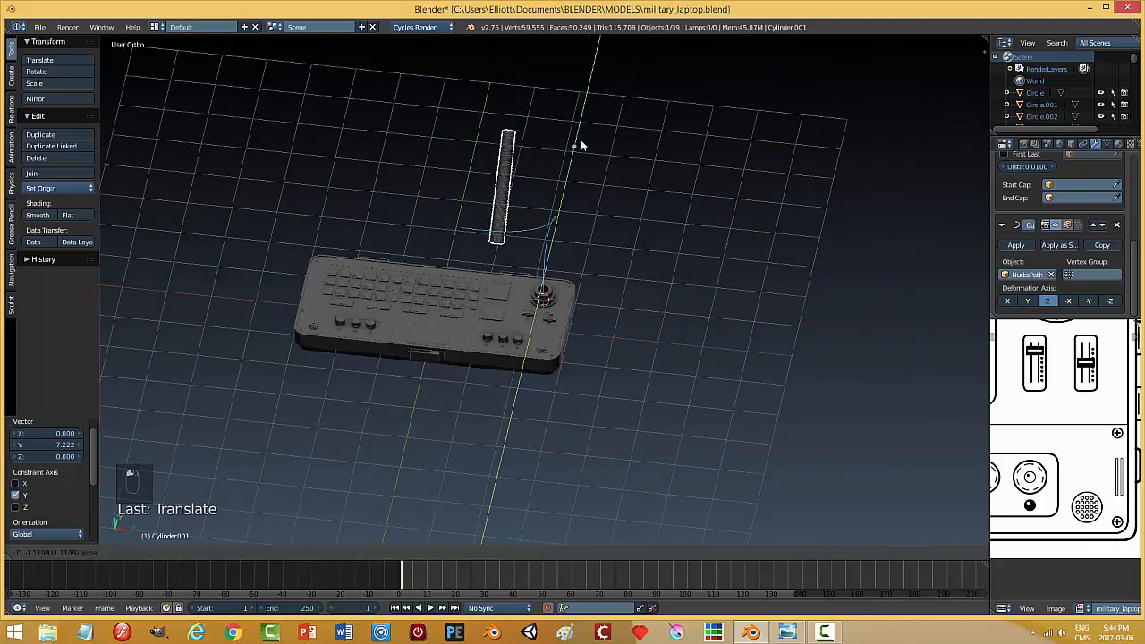
pyautogui.click(553, 248)
# - Move the arrayed ring about 1.948 along X and by about -1.104 and -0.563 along Y
pyautogui.press('g')
pyautogui.press('x')
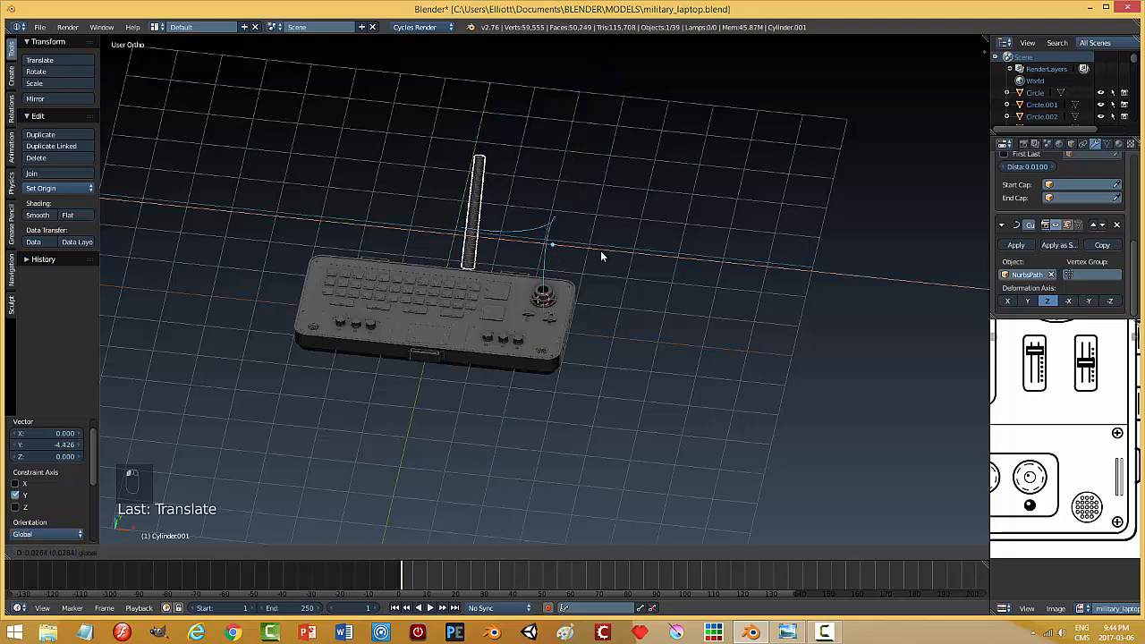
pyautogui.click(641, 255)
pyautogui.press('g')
pyautogui.press('y')
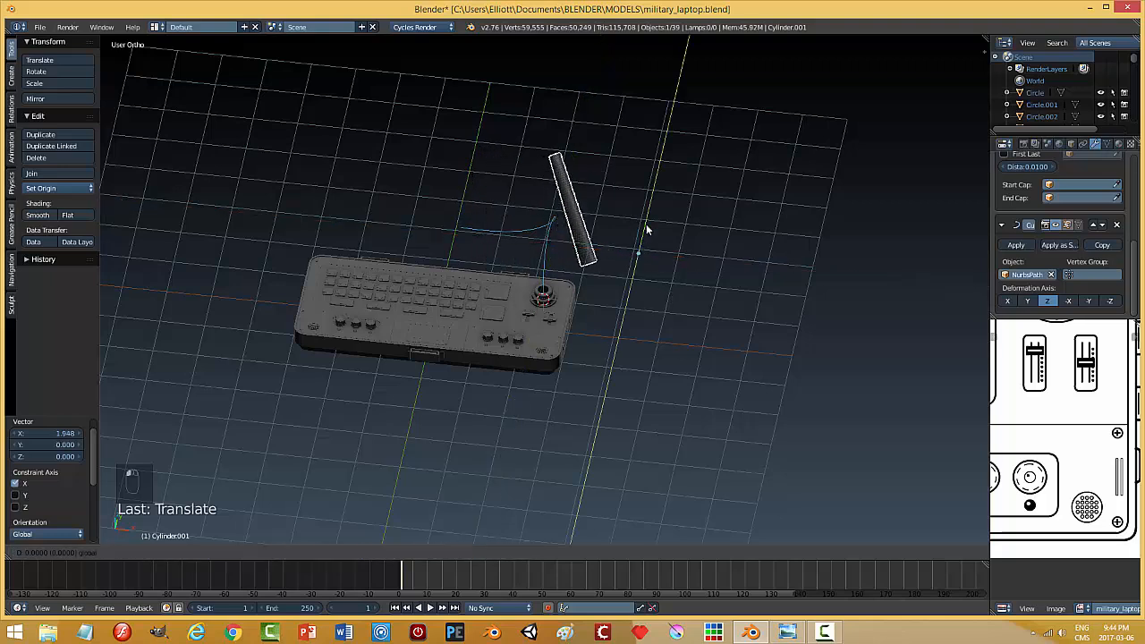
pyautogui.moveTo(633, 247); pyautogui.dragTo(623, 272)
pyautogui.moveTo(673, 297); pyautogui.dragTo(590, 257, button='middle')
pyautogui.moveTo(629, 324); pyautogui.dragTo(584, 347)
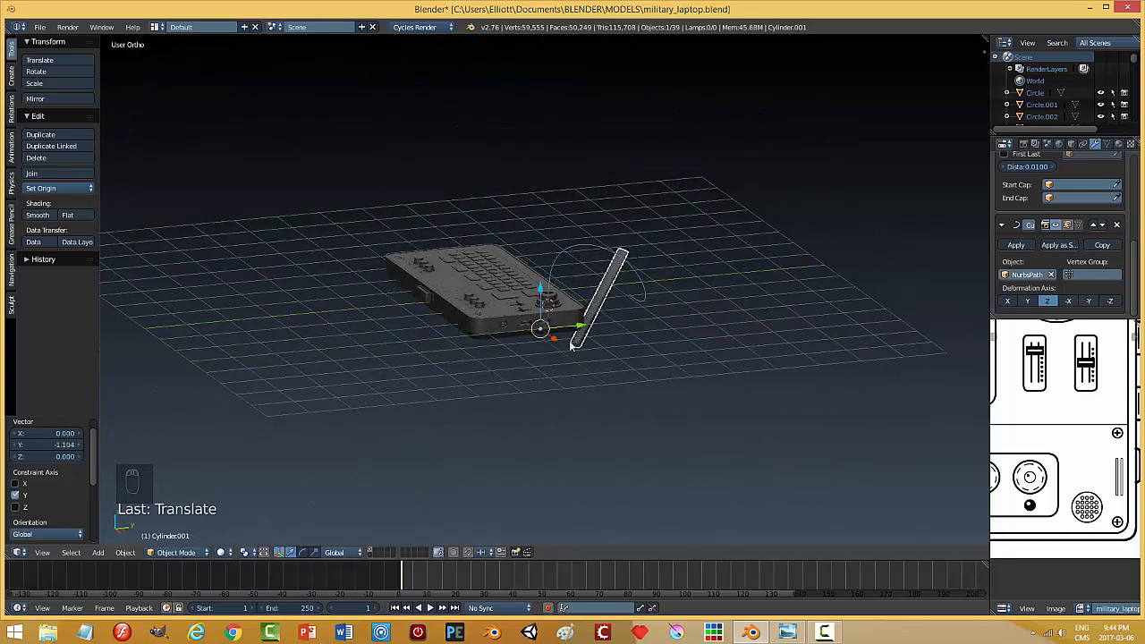
pyautogui.moveTo(584, 347); pyautogui.dragTo(569, 327, button='middle')
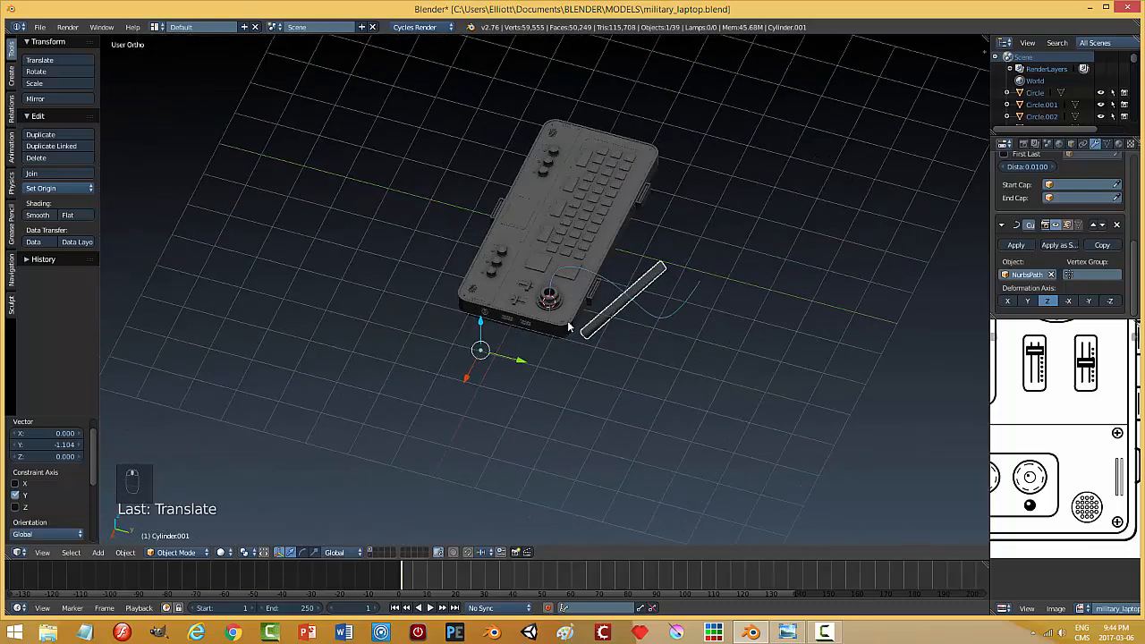
pyautogui.moveTo(526, 371); pyautogui.dragTo(501, 347)
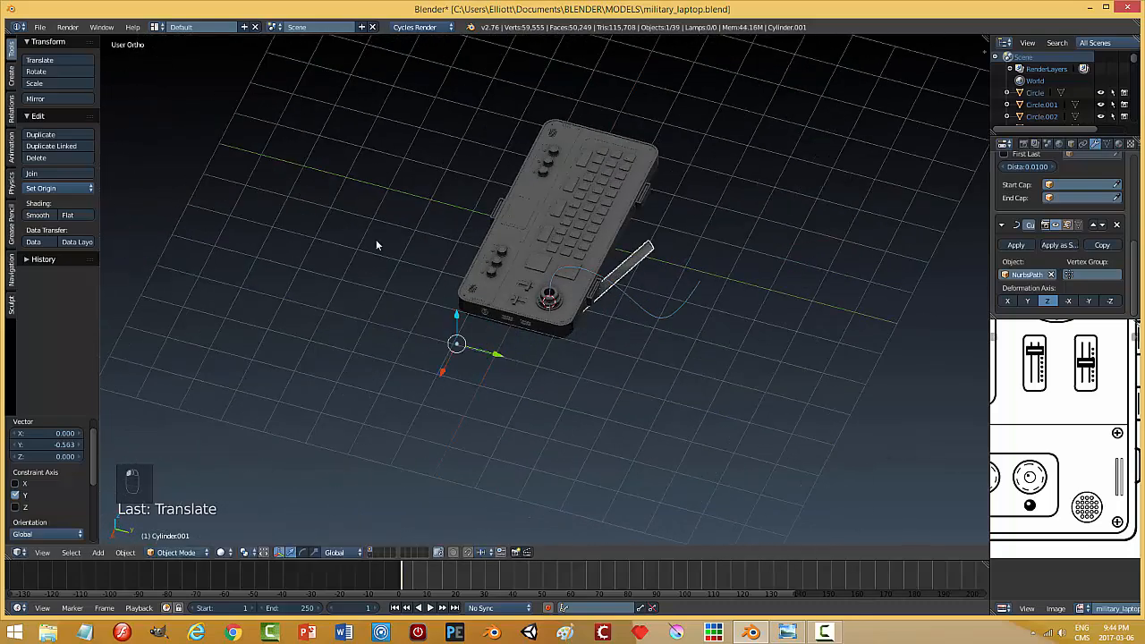
# - Set the ring's origin to its geometry and move the ring about 0.531 along Y
pyautogui.click(56, 188)
pyautogui.click(125, 222)
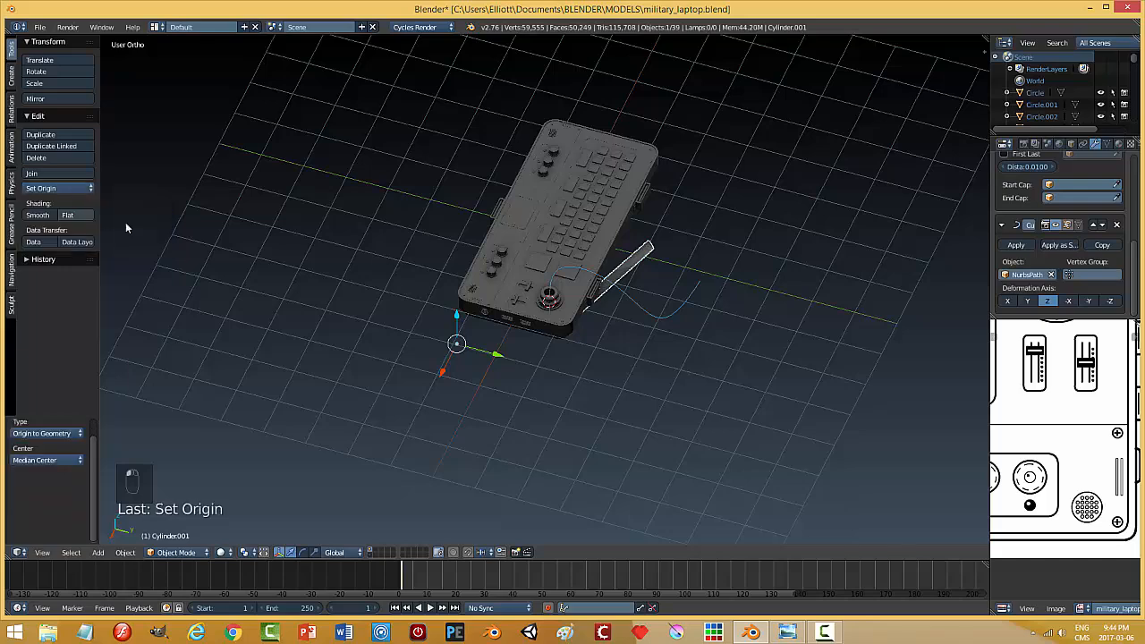
pyautogui.moveTo(488, 360); pyautogui.dragTo(511, 361)
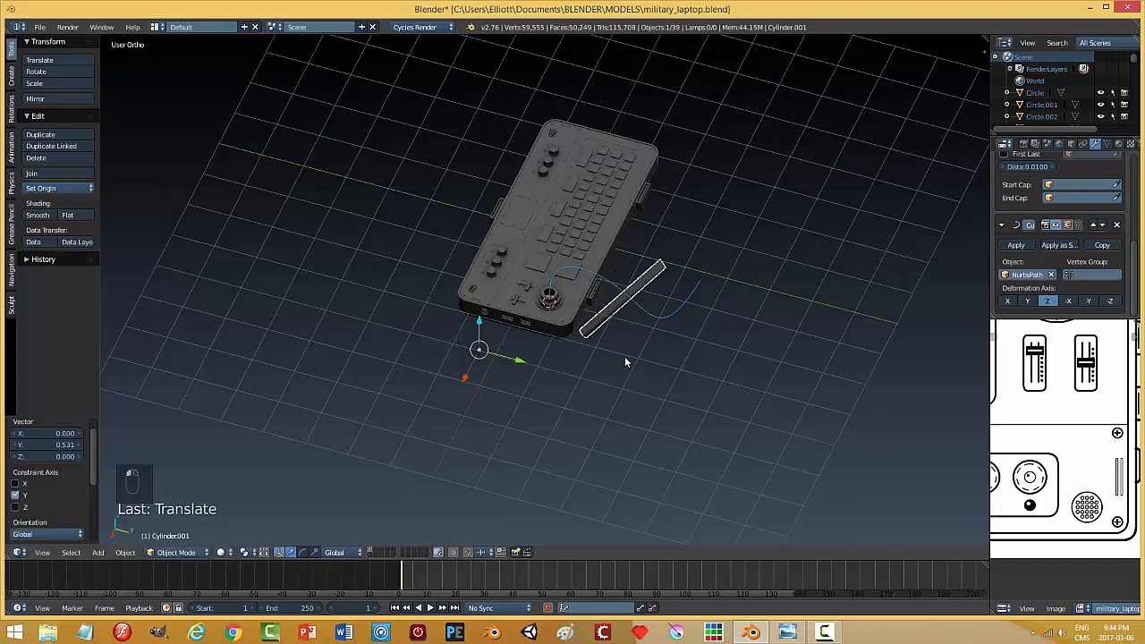
pyautogui.moveTo(626, 358); pyautogui.dragTo(962, 325, button='middle')
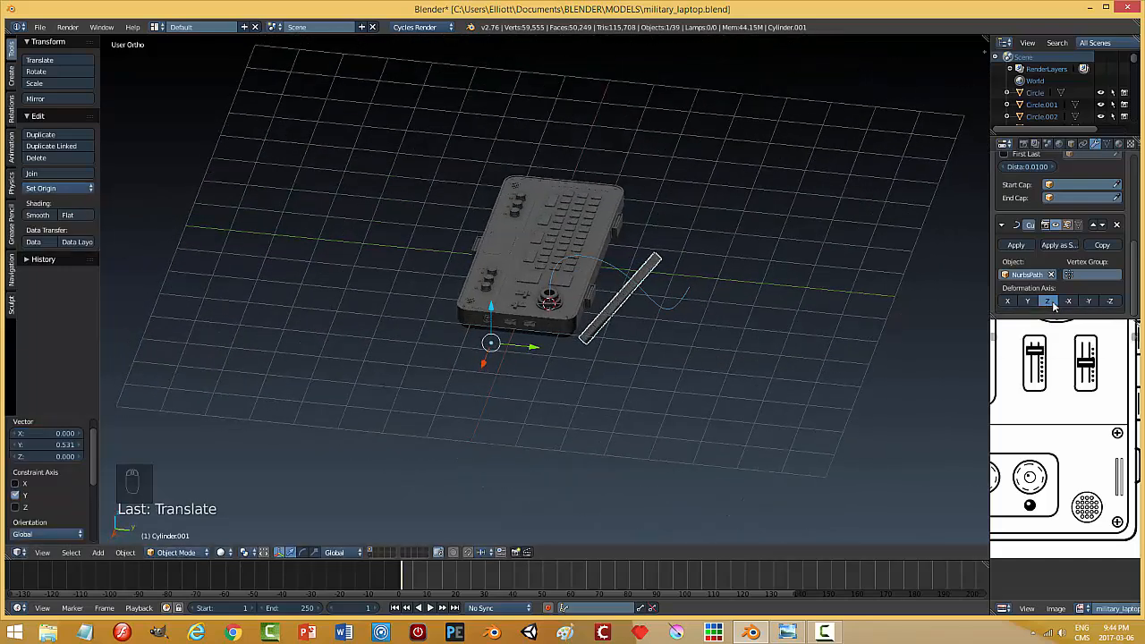
# - Move the arrayed ring about -5.635 along Y
pyautogui.moveTo(726, 332); pyautogui.dragTo(496, 311, button='middle')
pyautogui.press('g')
pyautogui.press('y')
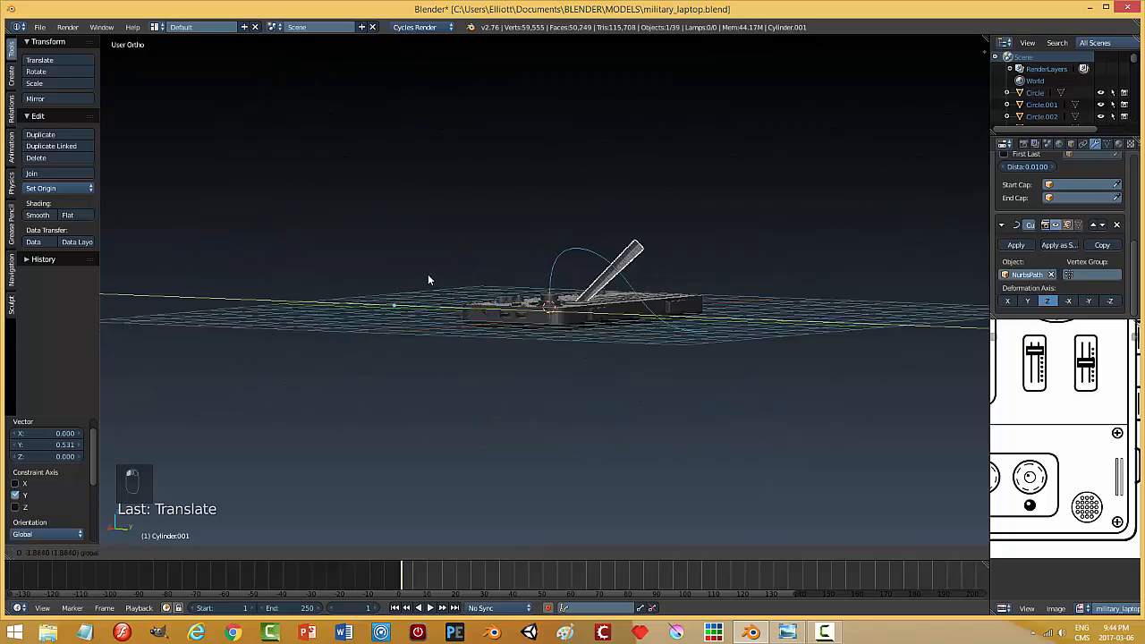
pyautogui.click(287, 239)
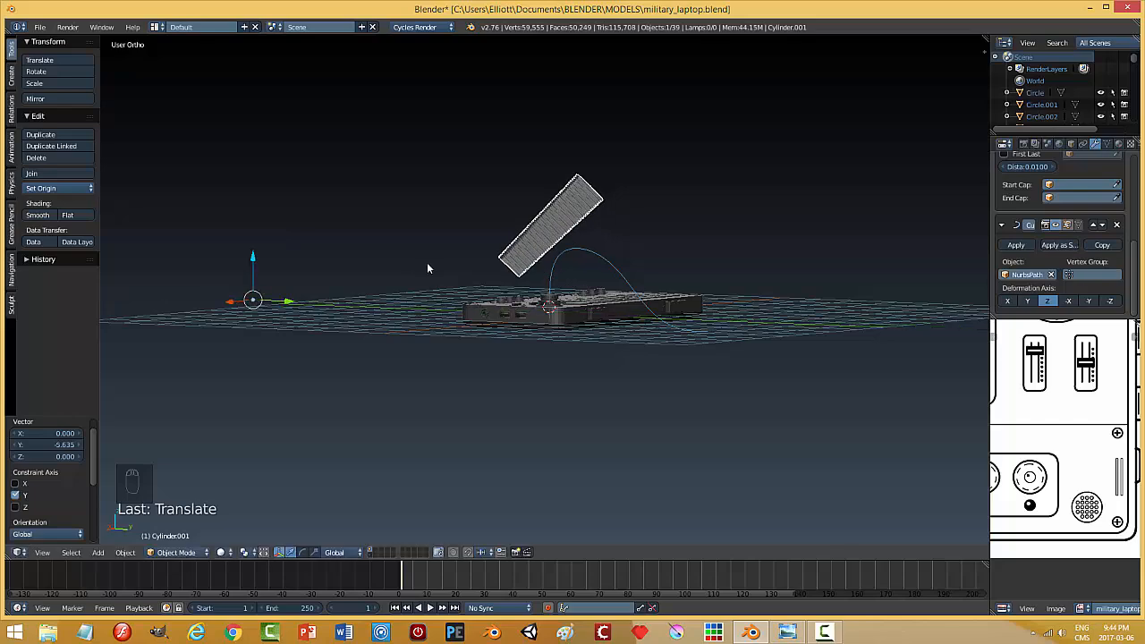
# - Move the ring about -1.973 along X and 4.827 along Y, and set the Curve modifier's deformation axis to Y
pyautogui.moveTo(427, 263); pyautogui.dragTo(540, 366, button='middle')
pyautogui.moveTo(471, 467); pyautogui.dragTo(521, 356)
pyautogui.press('g')
pyautogui.press('y')
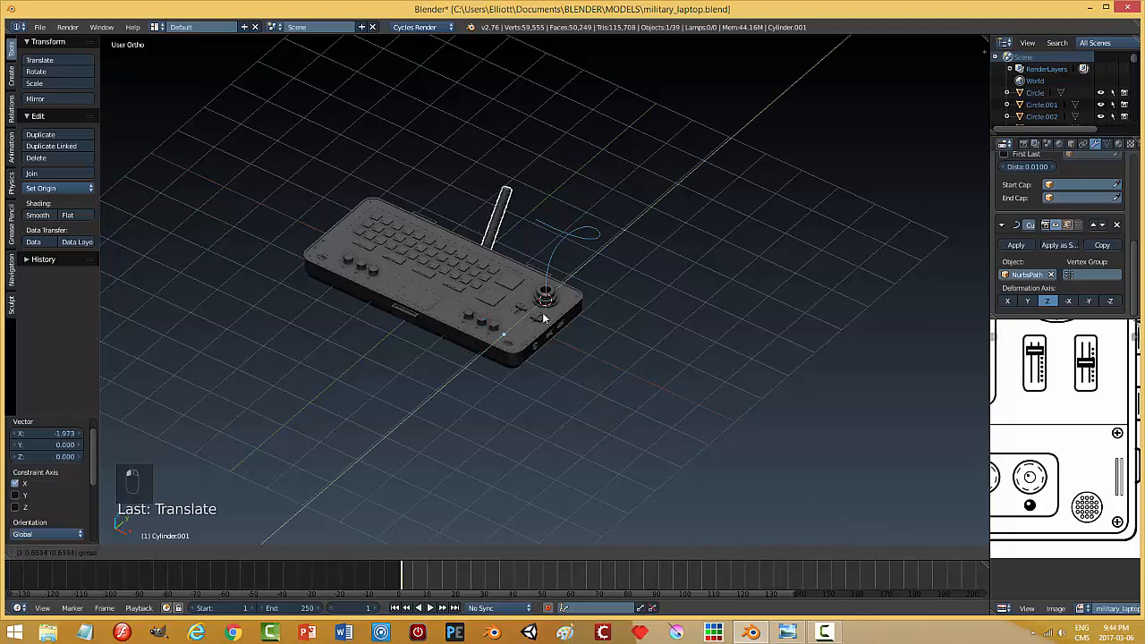
pyautogui.click(671, 260)
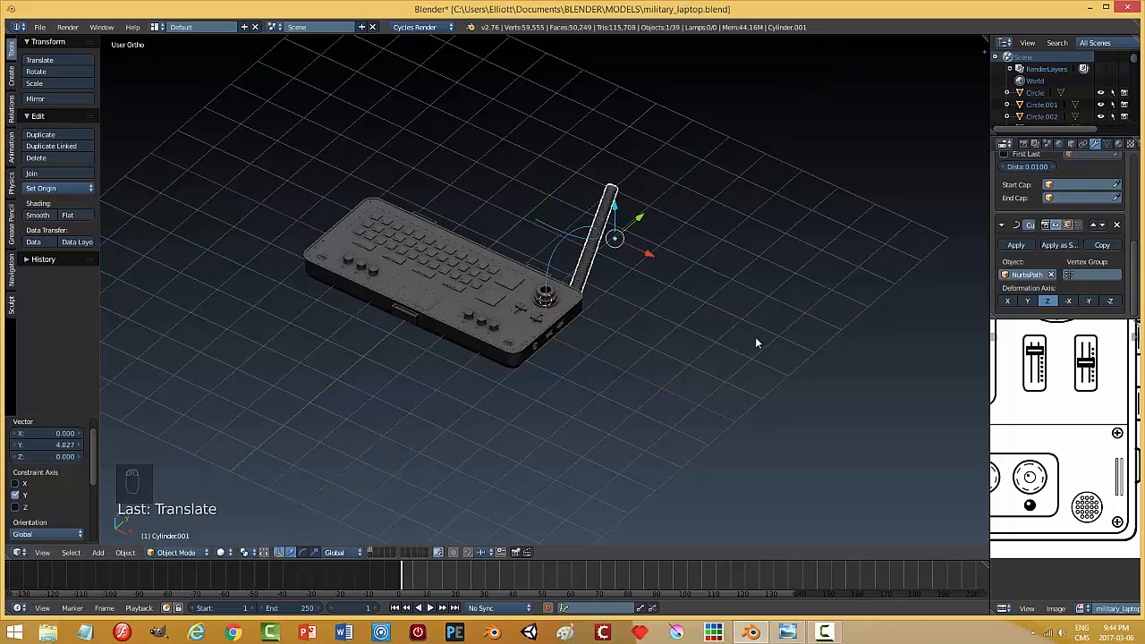
pyautogui.moveTo(757, 340)
pyautogui.mouseDown(button='middle')
pyautogui.moveTo(749, 384)
pyautogui.moveTo(748, 334)
pyautogui.mouseUp(button='middle')
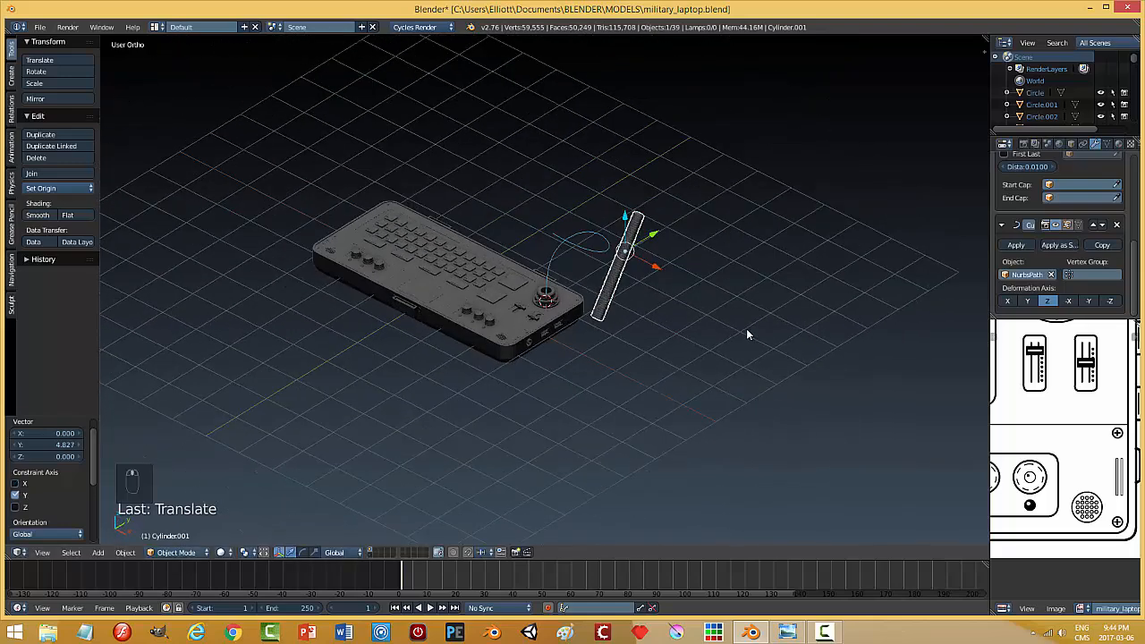
pyautogui.click(1029, 301)
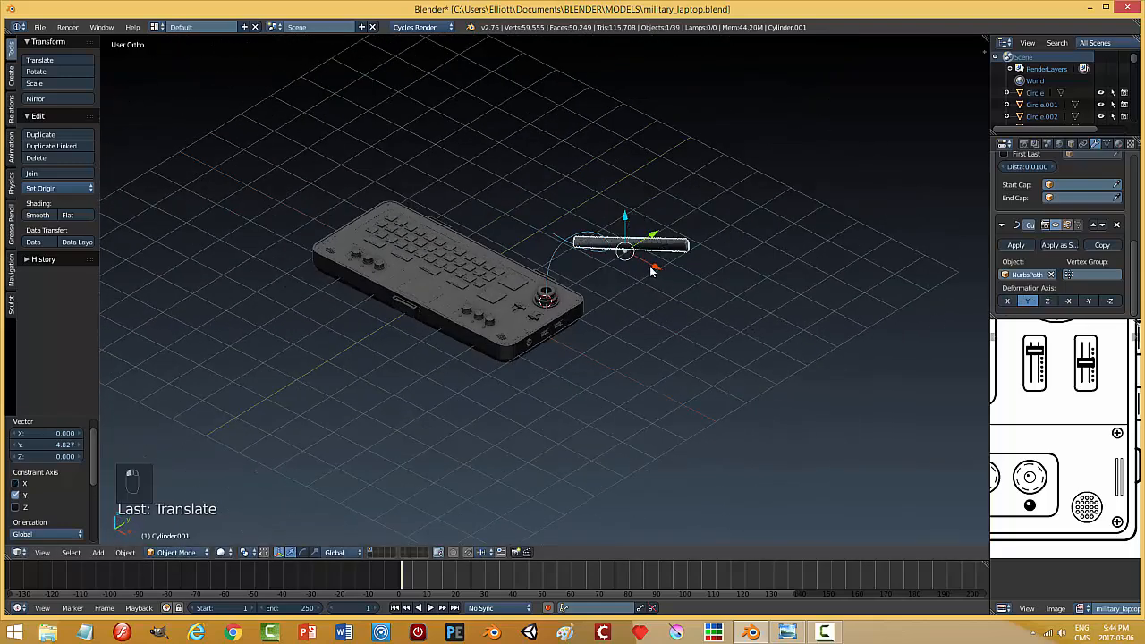
# - Move the arrayed ring about 1.028 along X and -1.921 along Y, and set the Curve modifier's deformation axis to X
pyautogui.press('g')
pyautogui.press('x')
pyautogui.click(689, 267)
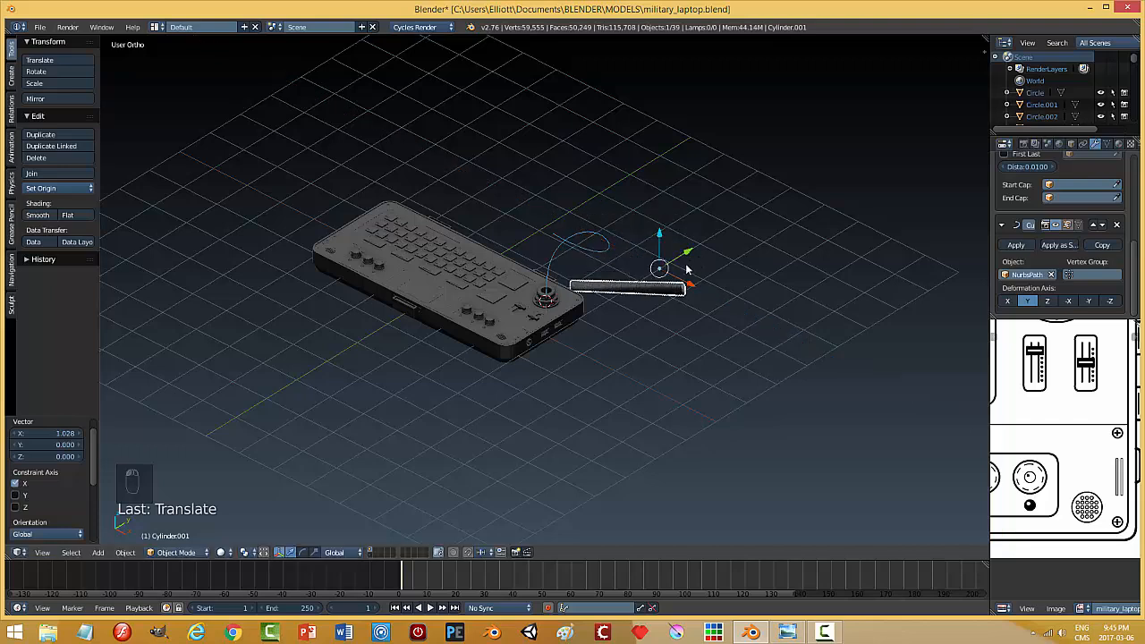
pyautogui.press('g')
pyautogui.press('x')
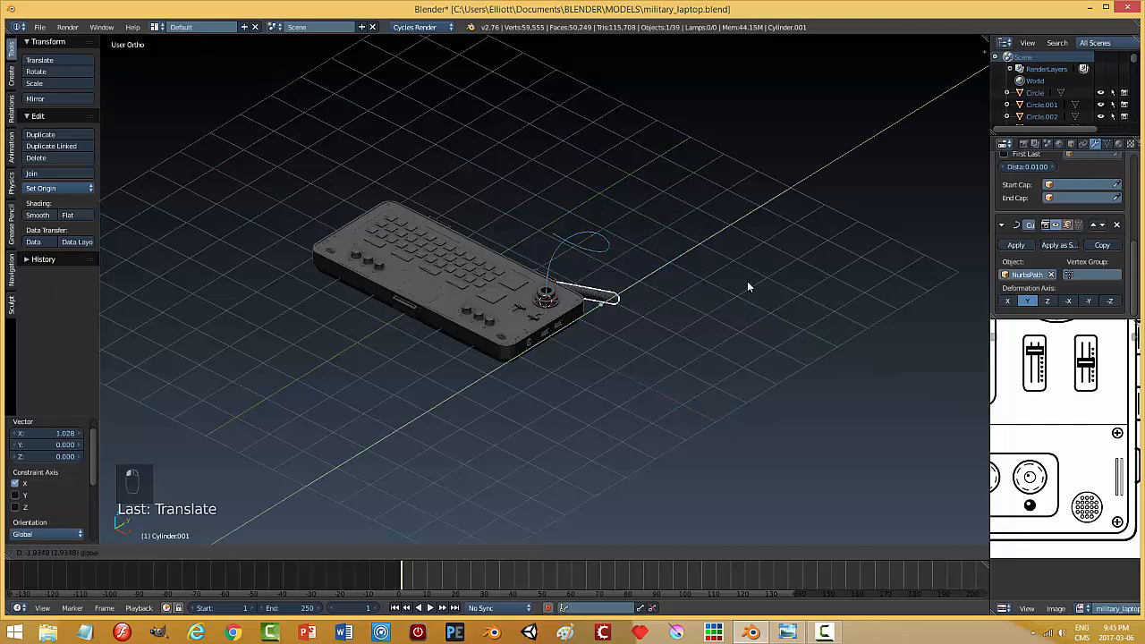
pyautogui.press('y')
pyautogui.click(684, 303)
# - Move the curve-deformed ring array about -0.974 along X and about -0.067 along Y
pyautogui.press('g')
pyautogui.press('x')
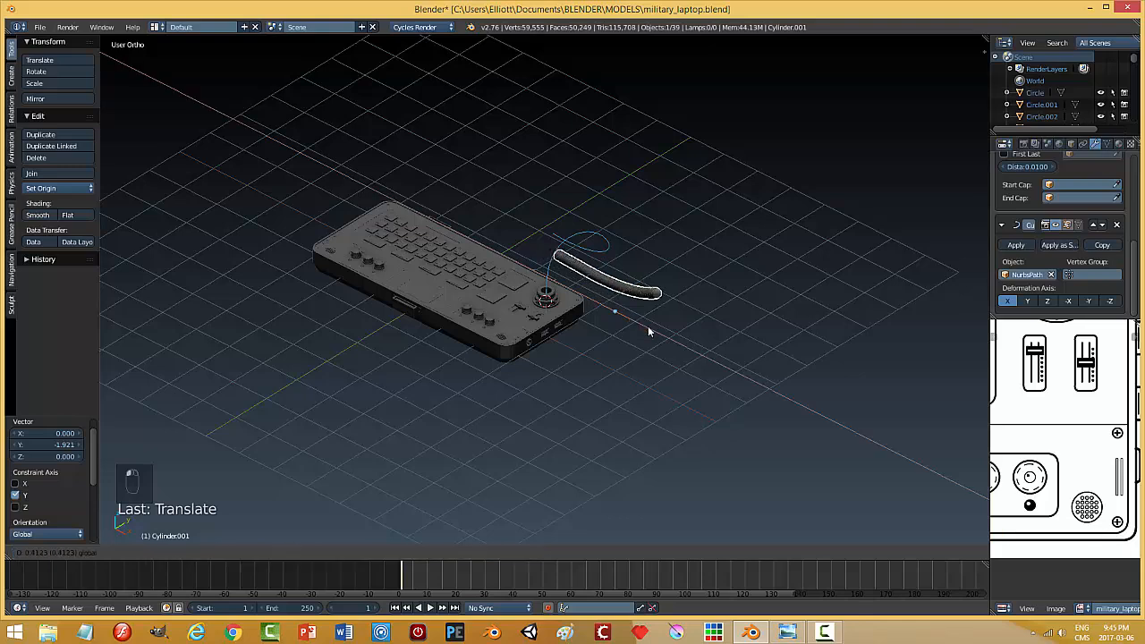
pyautogui.click(599, 304)
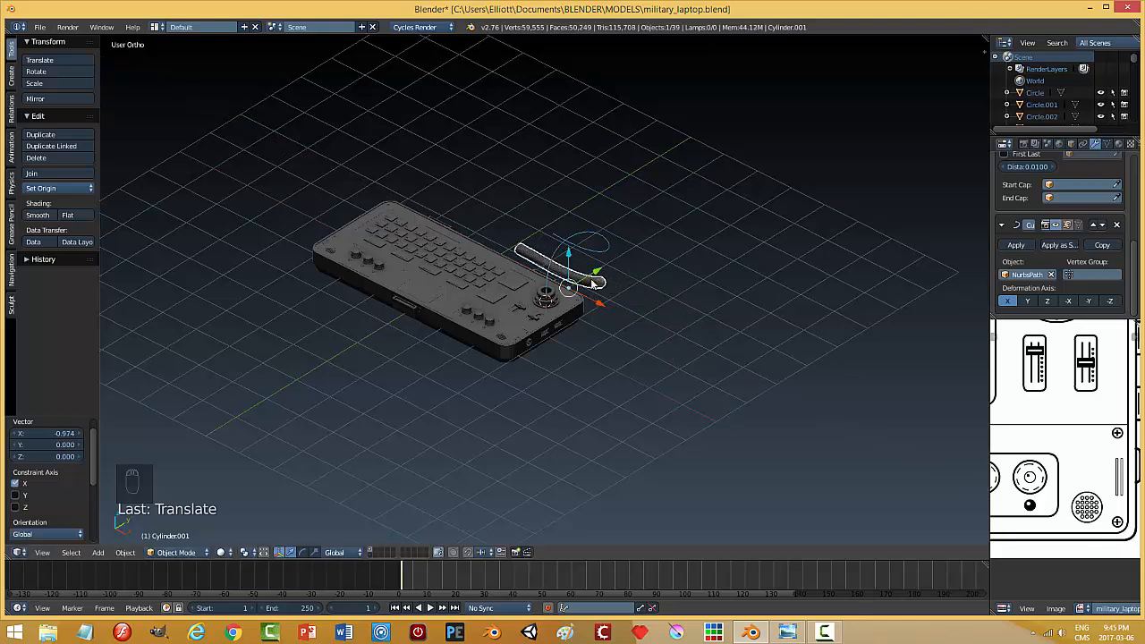
pyautogui.press('g')
pyautogui.press('y')
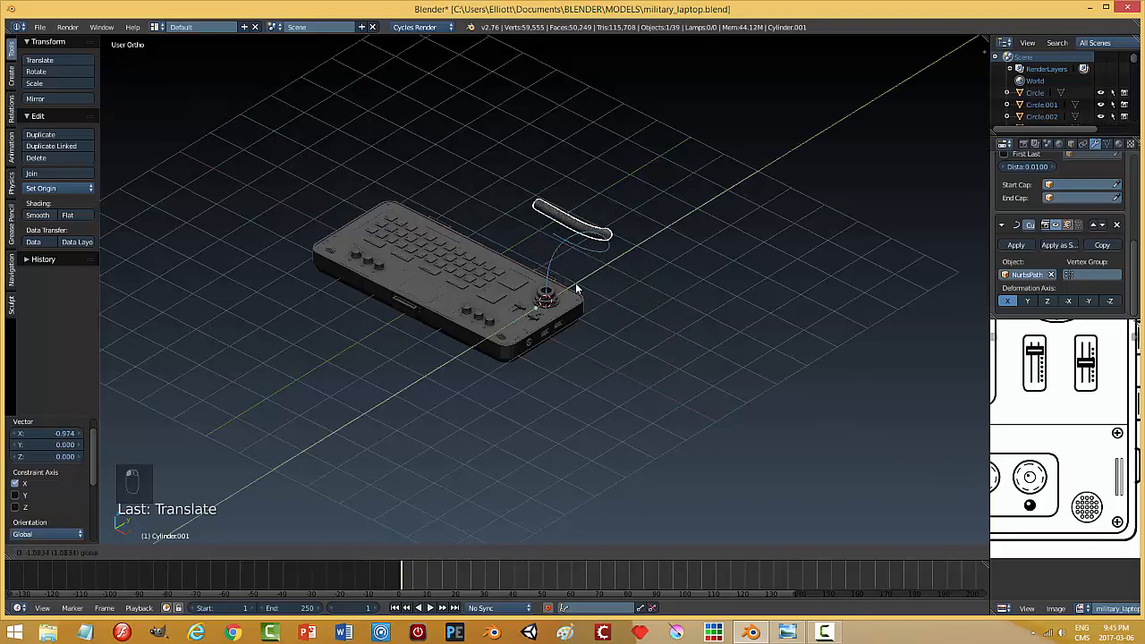
pyautogui.click(630, 283)
# - Lower the curve-deformed ring array along Z by about -2.876 and -0.119
pyautogui.moveTo(685, 294); pyautogui.dragTo(613, 309, button='middle')
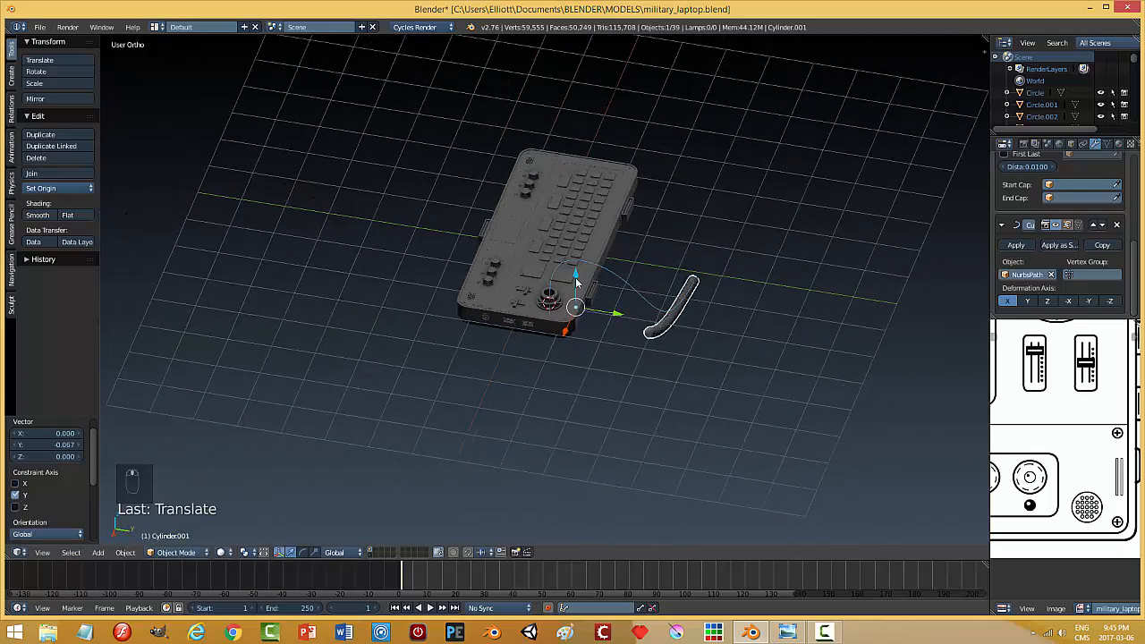
pyautogui.press('g')
pyautogui.press('z')
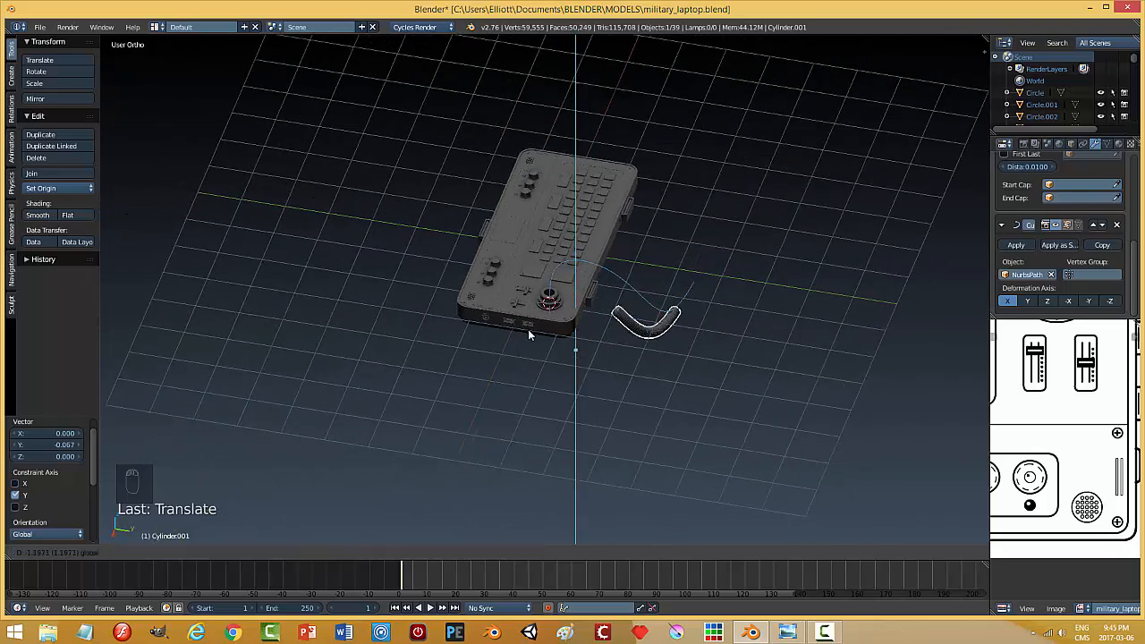
pyautogui.click(530, 381)
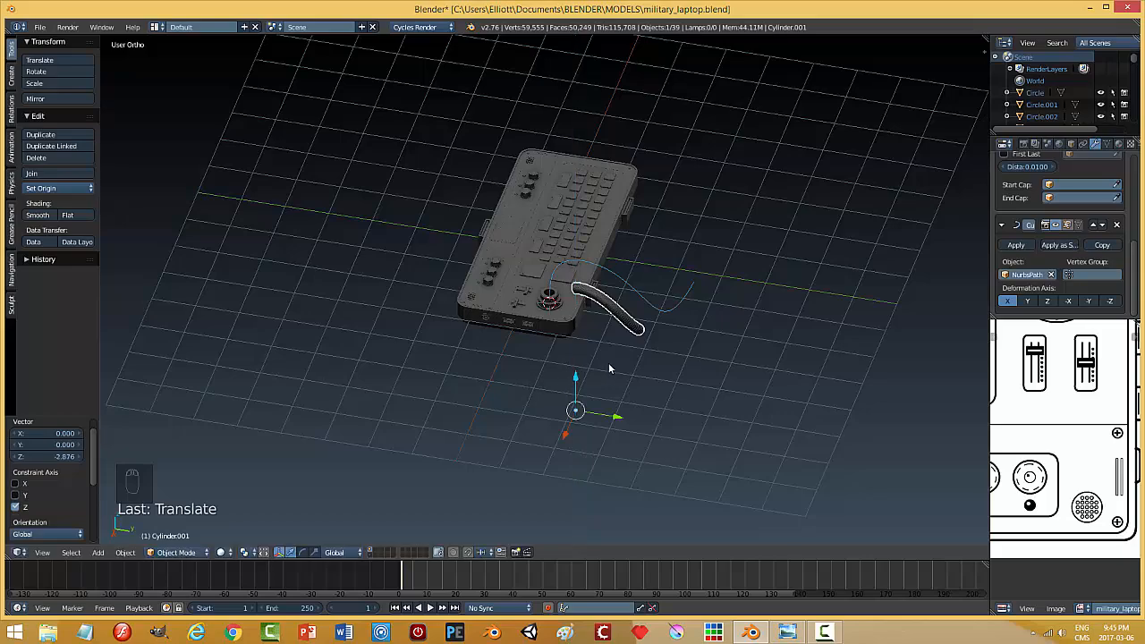
pyautogui.moveTo(609, 363); pyautogui.dragTo(605, 312, button='middle')
pyautogui.press('g')
pyautogui.press('z')
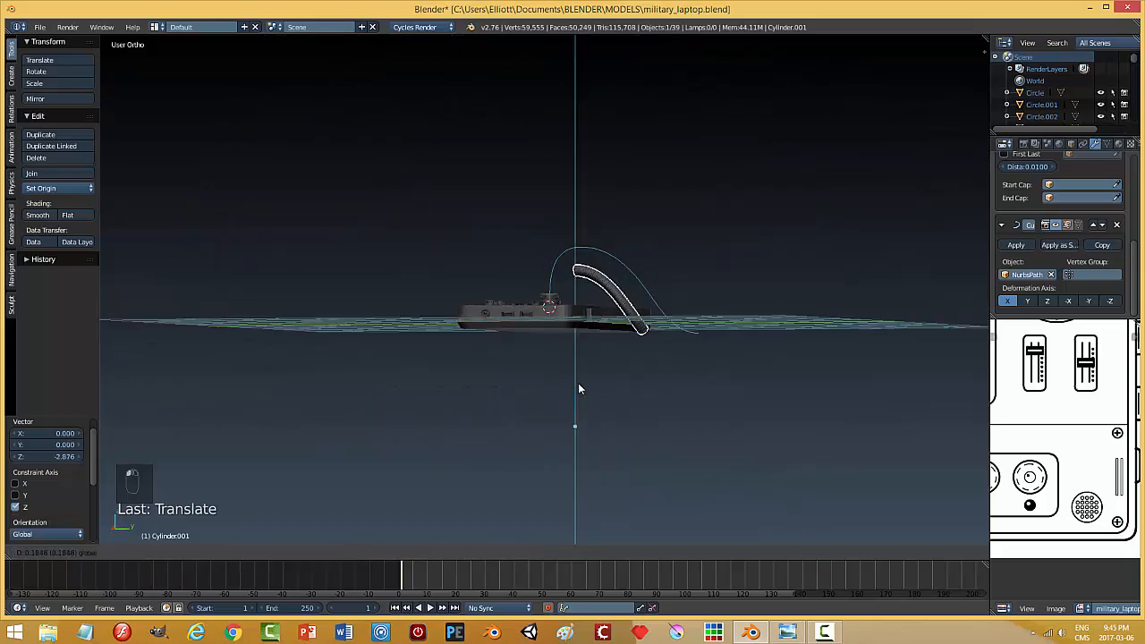
pyautogui.click(579, 396)
# - Move the ribbed cable about -0.410 along X and set its Array modifier count to 83
pyautogui.moveTo(579, 397)
pyautogui.mouseDown(button='middle')
pyautogui.moveTo(681, 385)
pyautogui.moveTo(631, 397)
pyautogui.moveTo(591, 381)
pyautogui.mouseUp(button='middle')
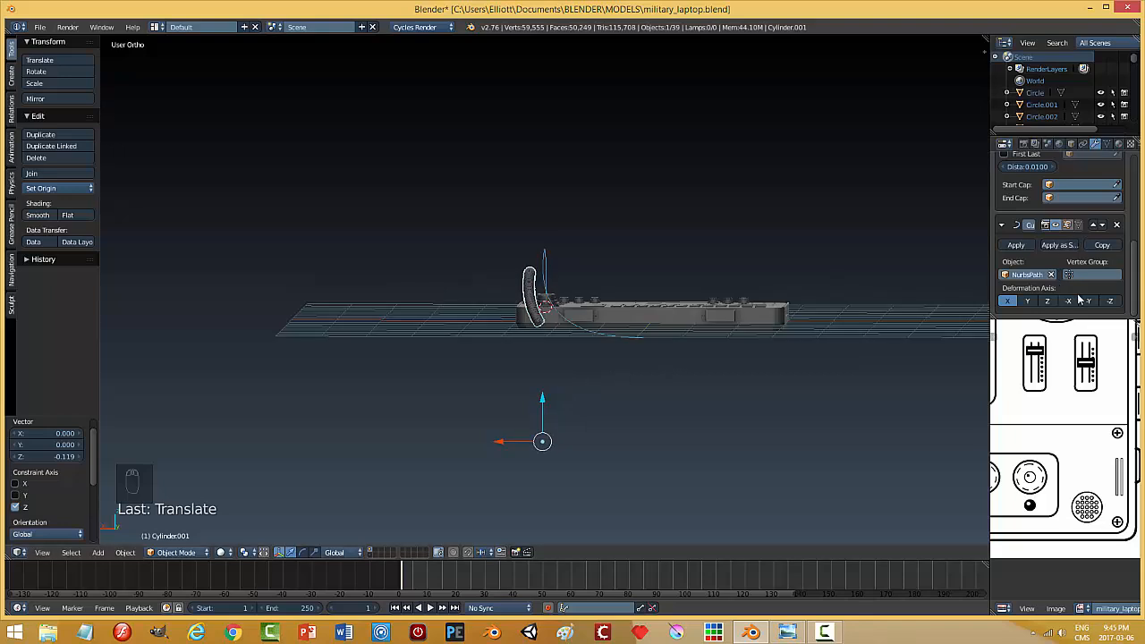
pyautogui.moveTo(501, 445); pyautogui.dragTo(524, 437)
pyautogui.moveTo(525, 436); pyautogui.dragTo(702, 417, button='middle')
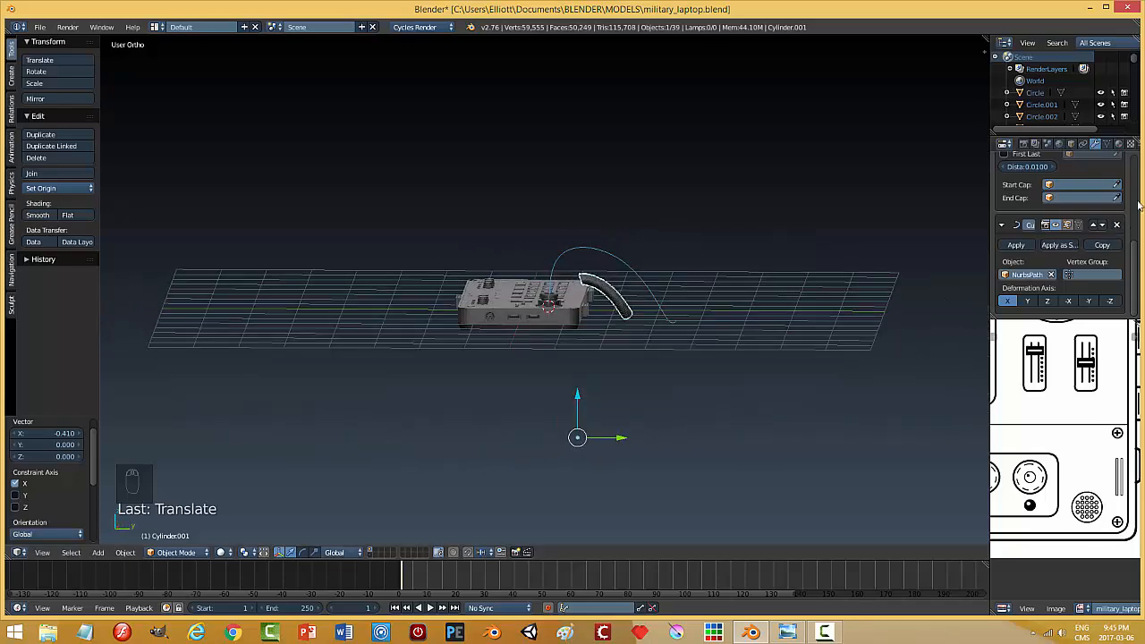
pyautogui.moveTo(1131, 274); pyautogui.dragTo(1141, 195)
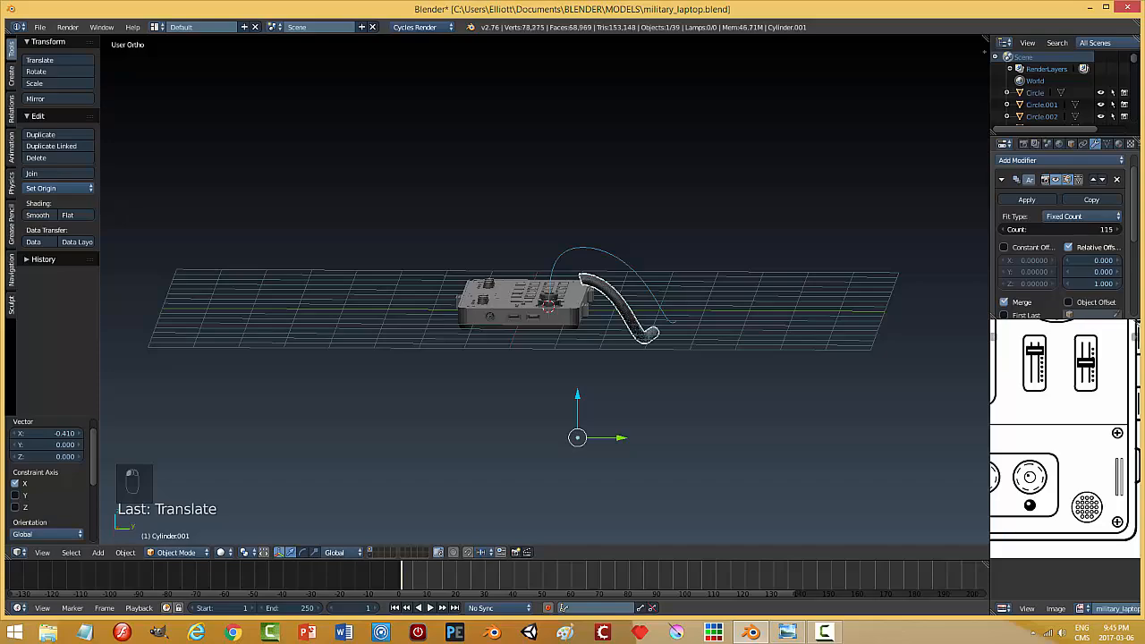
pyautogui.moveTo(1064, 230); pyautogui.dragTo(1042, 230)
# - Lower the ribbed cable along Z in two moves, the second by about -0.583
pyautogui.moveTo(756, 334); pyautogui.dragTo(847, 391, button='middle')
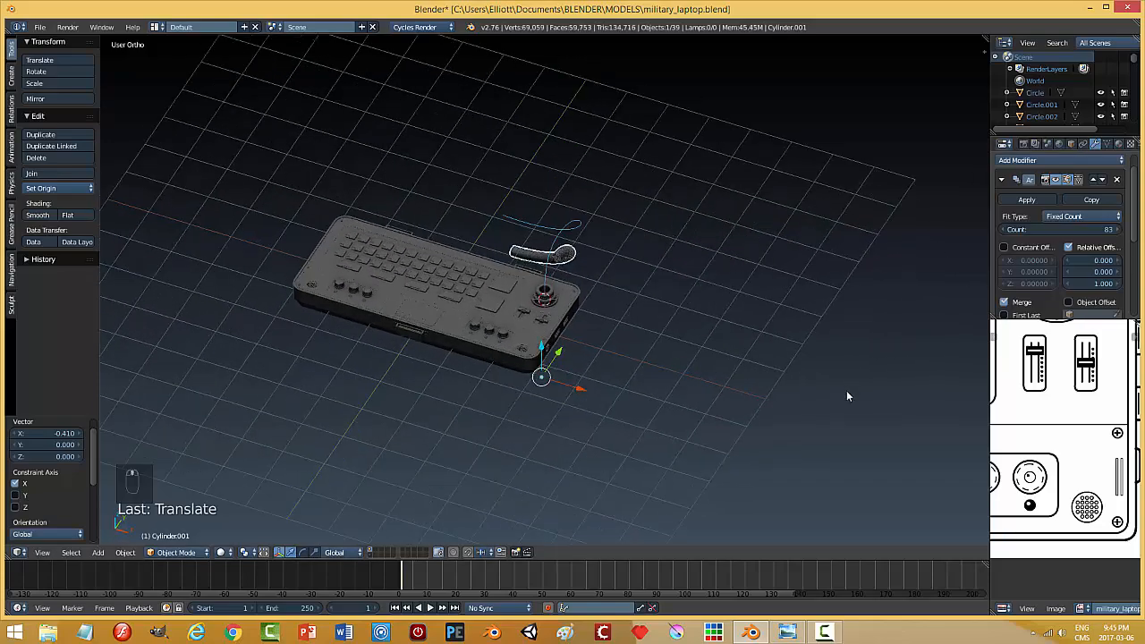
pyautogui.scroll(5, 686, 334)
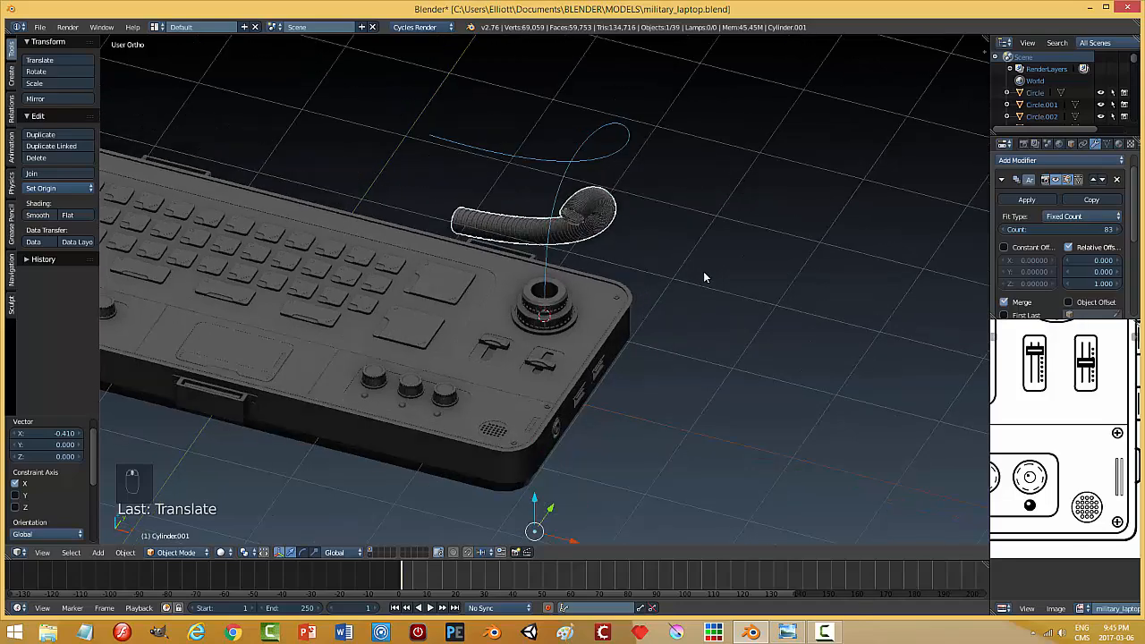
pyautogui.moveTo(704, 272); pyautogui.dragTo(675, 257, button='middle')
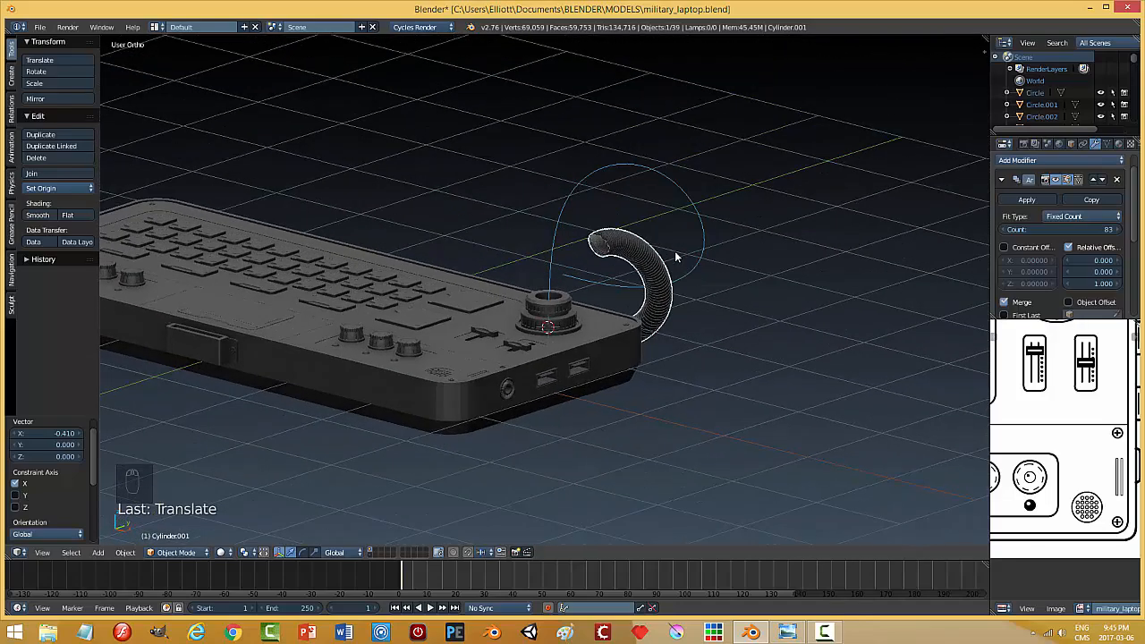
pyautogui.scroll(-2, 689, 392)
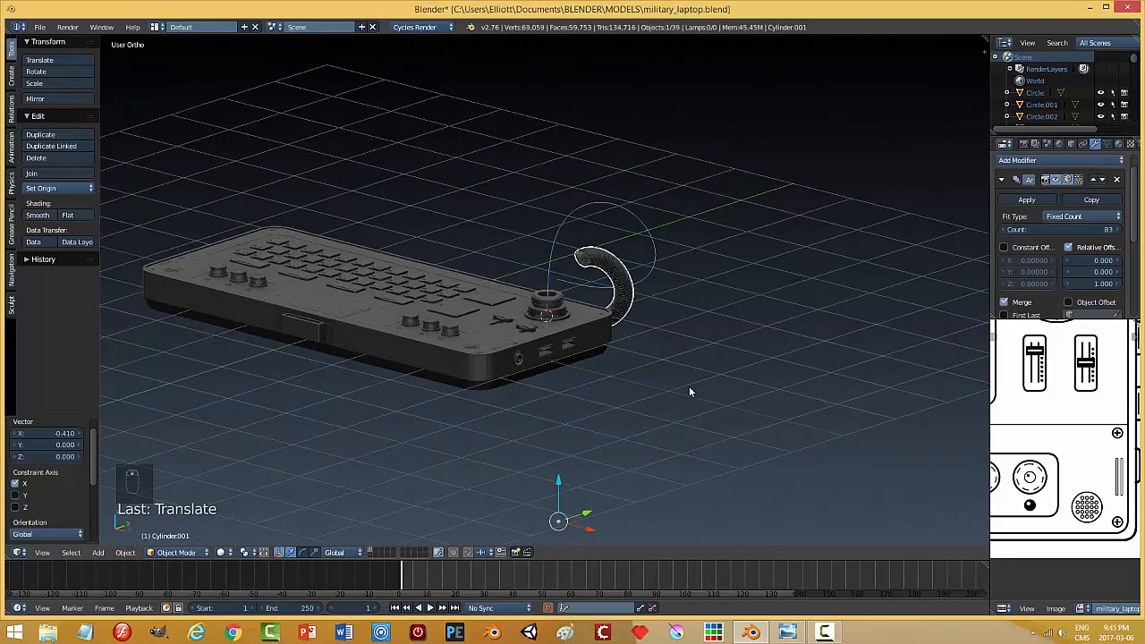
pyautogui.scroll(-1, 689, 391)
pyautogui.moveTo(556, 444); pyautogui.dragTo(563, 427)
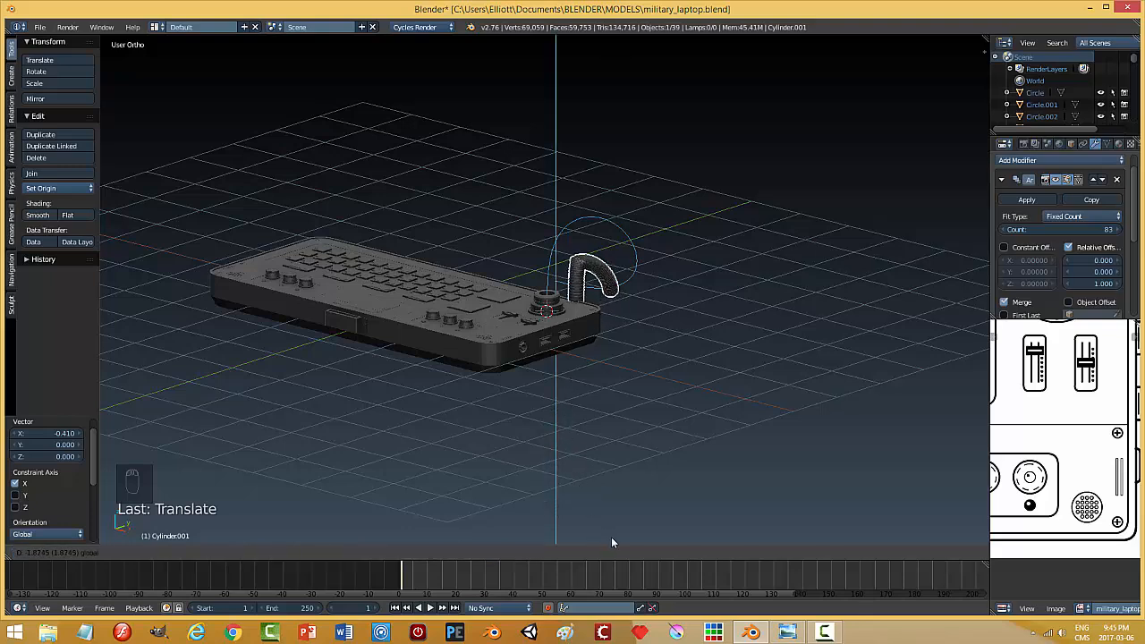
pyautogui.moveTo(605, 478); pyautogui.dragTo(634, 456)
# - Set the Array modifier count to 135 and shift the ribbed cable along Y, the last move by about 0.187
pyautogui.moveTo(634, 455); pyautogui.dragTo(574, 396, button='middle')
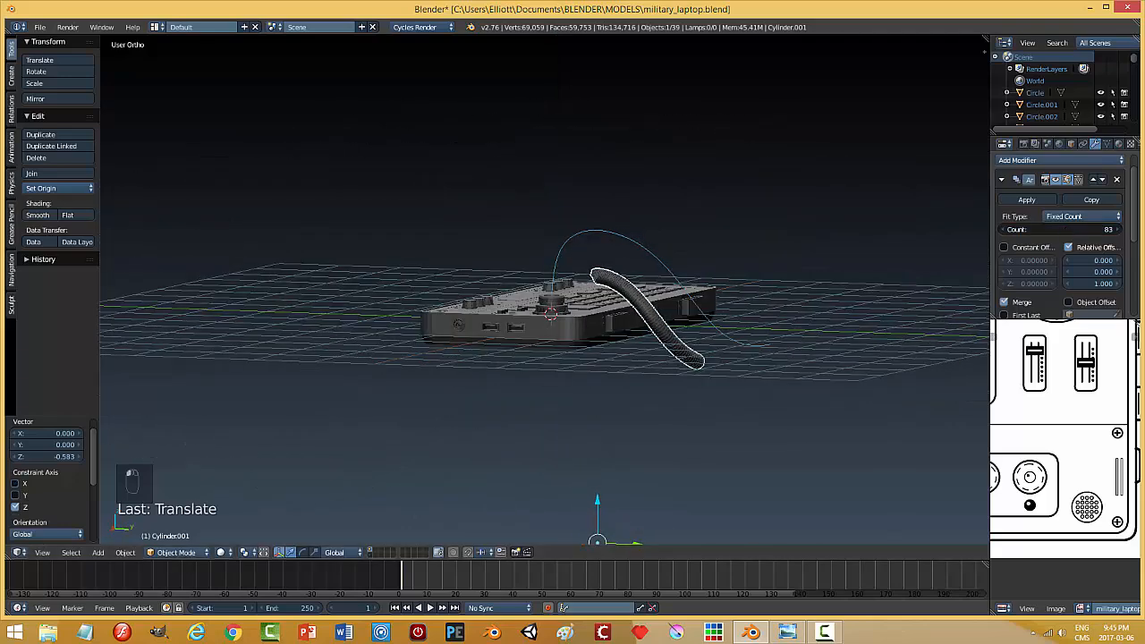
pyautogui.click(1006, 230)
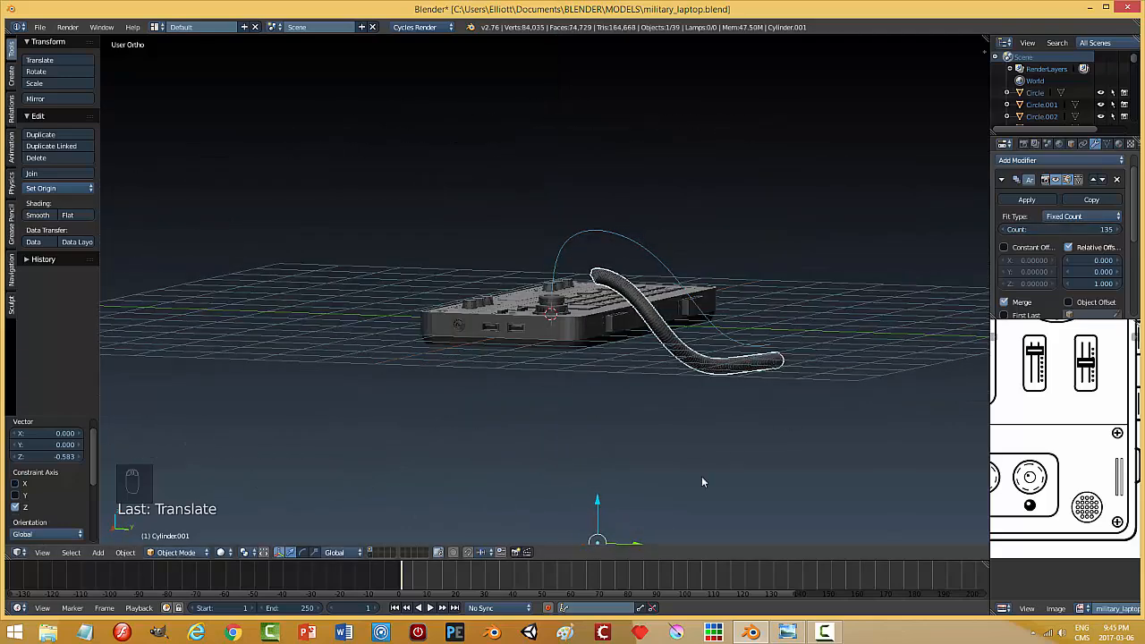
pyautogui.scroll(-2, 662, 505)
pyautogui.moveTo(628, 469); pyautogui.dragTo(562, 466)
pyautogui.moveTo(516, 472); pyautogui.dragTo(574, 475, button='middle')
pyautogui.moveTo(545, 462)
pyautogui.mouseDown()
pyautogui.moveTo(560, 460)
pyautogui.moveTo(530, 459)
pyautogui.mouseUp()
# - Shift the ribbed cable along positive X toward the large dial and move it about 0.490 along Y
pyautogui.moveTo(603, 422); pyautogui.dragTo(589, 471, button='middle')
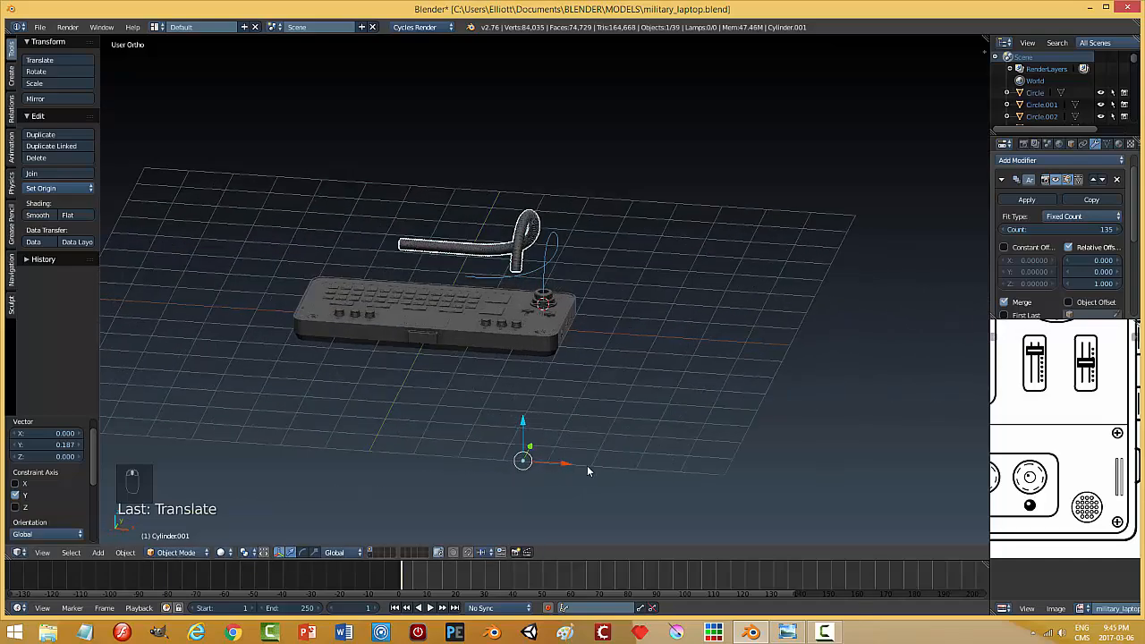
pyautogui.moveTo(567, 467); pyautogui.dragTo(598, 480)
pyautogui.moveTo(661, 437); pyautogui.dragTo(567, 436, button='middle')
pyautogui.scroll(3, 641, 429)
pyautogui.moveTo(570, 456); pyautogui.dragTo(593, 463)
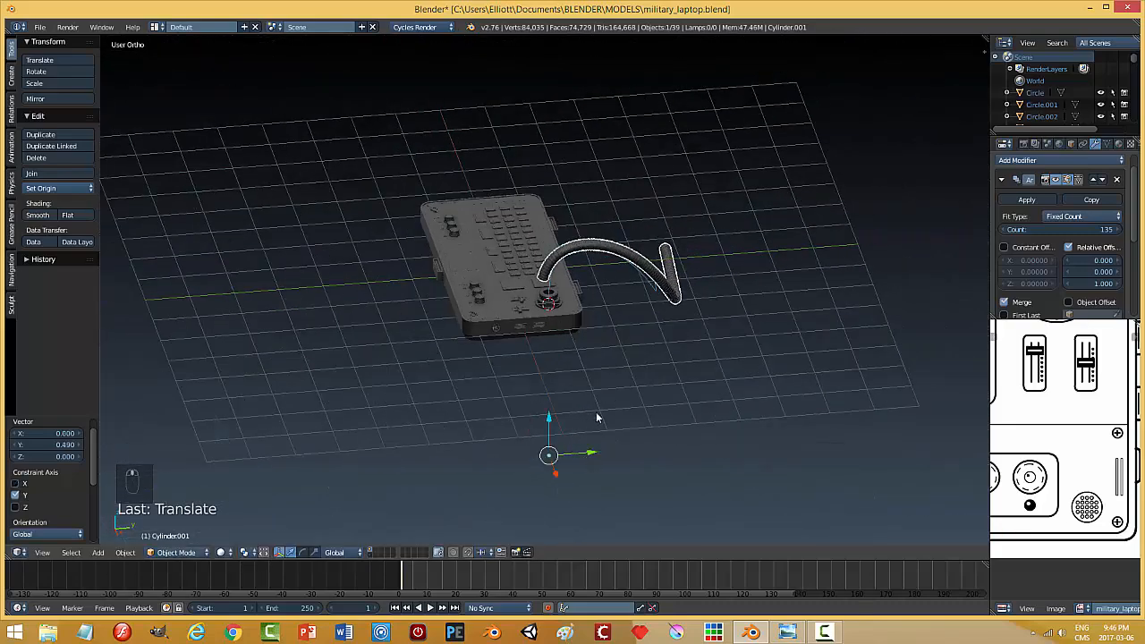
# - Move the ribbed cable about -0.423 along X to line it up with the large dial
pyautogui.moveTo(593, 463); pyautogui.dragTo(665, 436, button='middle')
pyautogui.moveTo(609, 457); pyautogui.dragTo(590, 450)
pyautogui.scroll(2, 628, 433)
pyautogui.scroll(-2, 628, 432)
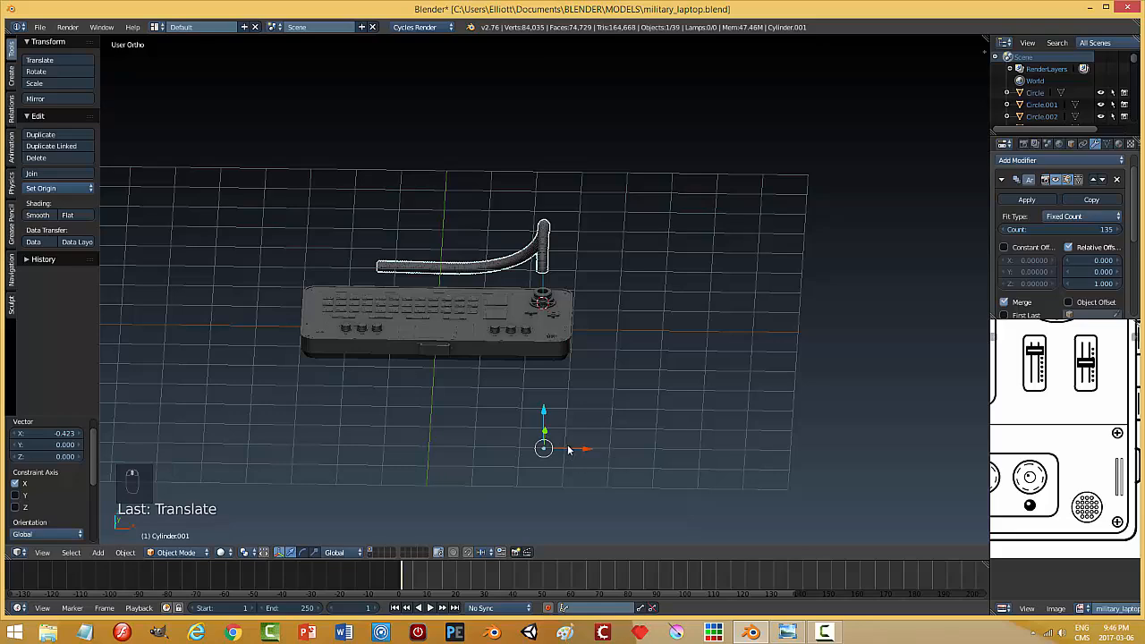
# - Bring the ribbed cable's end down into the large dial, moving it about -0.621 along Z and 0.083 along Y
pyautogui.moveTo(718, 438); pyautogui.dragTo(578, 439, button='middle')
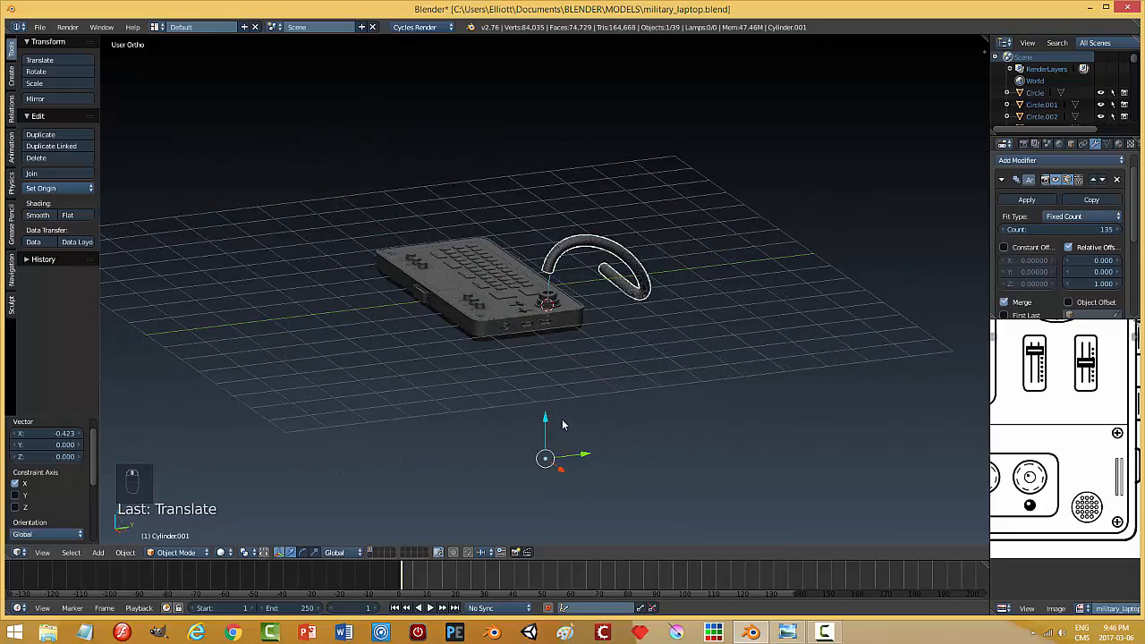
pyautogui.moveTo(547, 424); pyautogui.dragTo(543, 447)
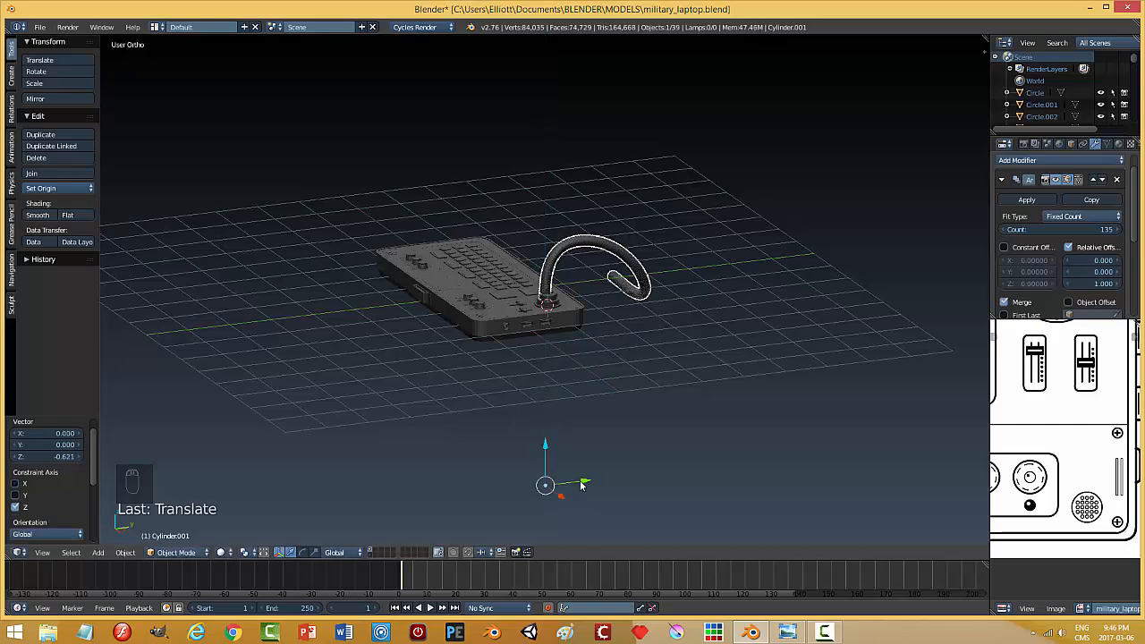
pyautogui.moveTo(585, 480); pyautogui.dragTo(588, 482)
# - Center the cable in the large dial by moving it about -0.030 along X and nudging it slightly along Y
pyautogui.scroll(10, 657, 411)
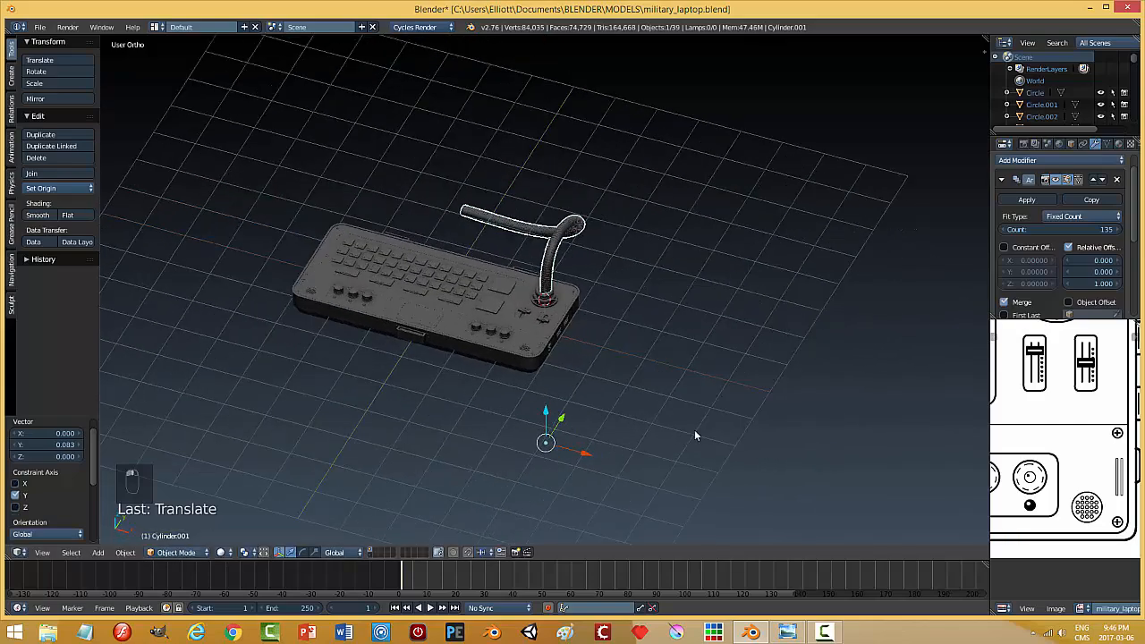
pyautogui.scroll(-8, 673, 417)
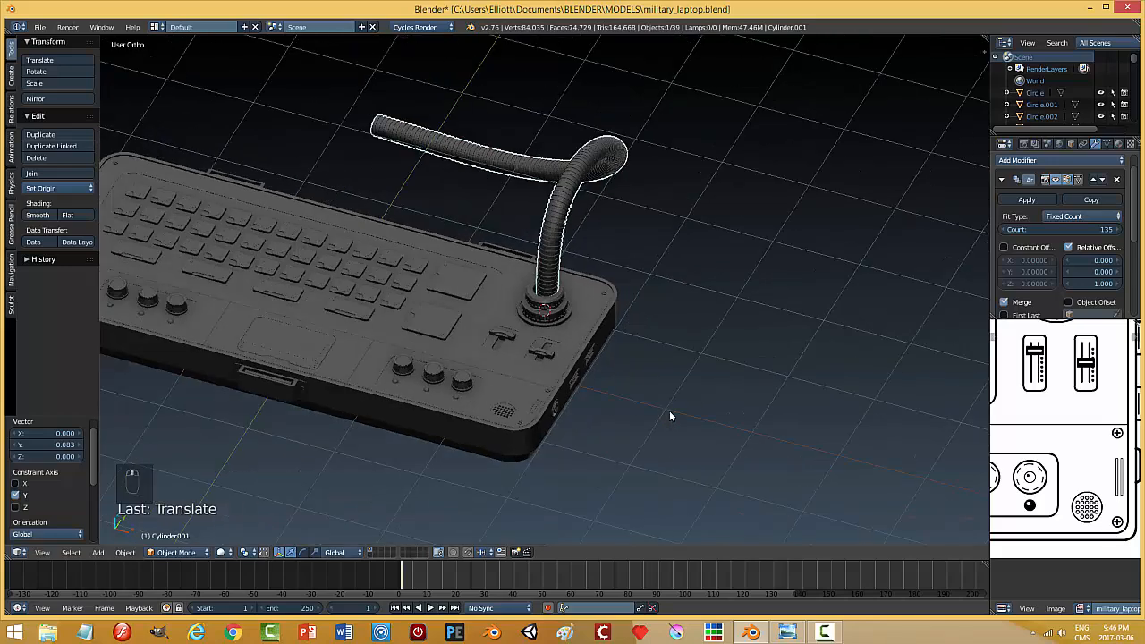
pyautogui.scroll(-1, 652, 419)
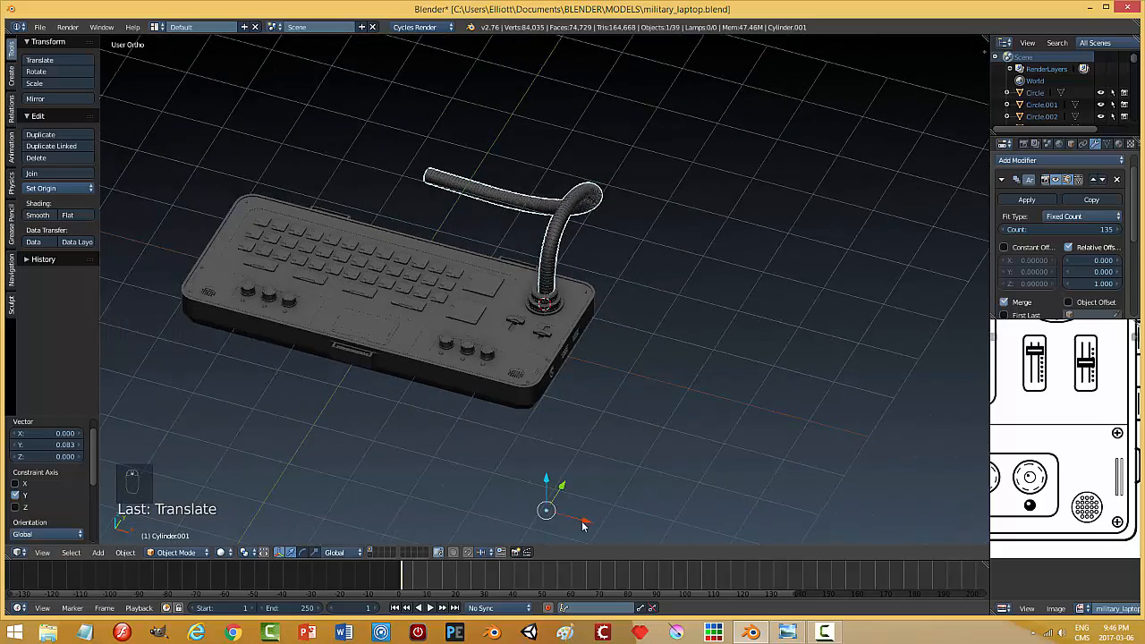
pyautogui.moveTo(582, 522); pyautogui.dragTo(587, 513)
pyautogui.scroll(3, 680, 461)
pyautogui.moveTo(720, 455); pyautogui.dragTo(764, 447, button='middle')
pyautogui.moveTo(784, 430); pyautogui.dragTo(862, 420, button='middle')
pyautogui.scroll(-4, 862, 420)
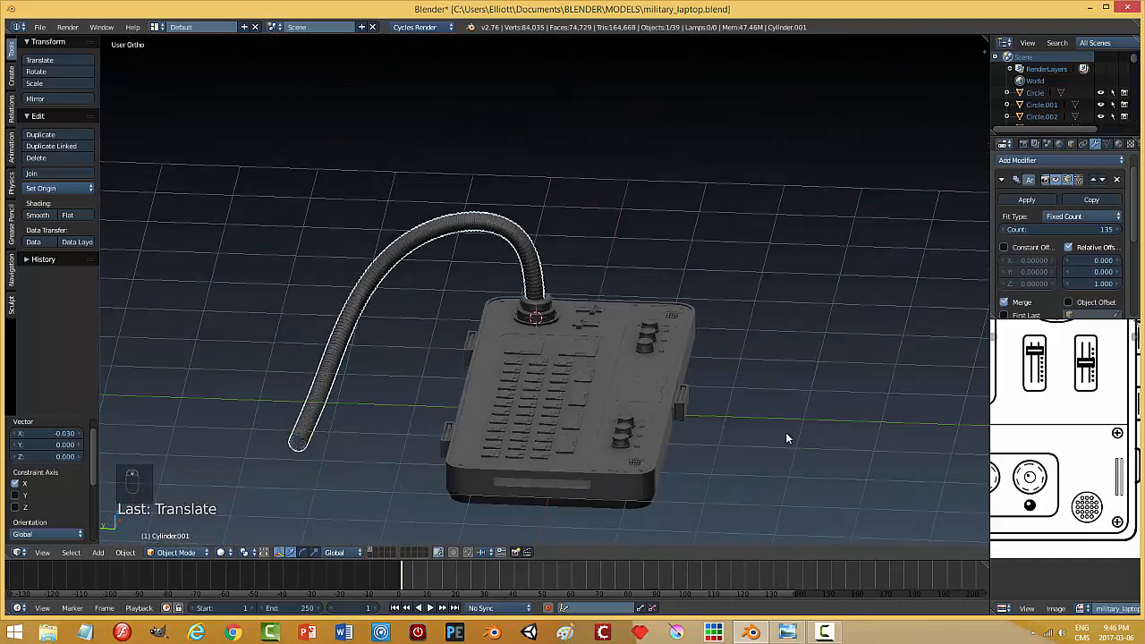
pyautogui.moveTo(496, 518); pyautogui.dragTo(499, 519)
# - Apply smooth shading to the ribbed cable rising from the large dial
pyautogui.moveTo(753, 431); pyautogui.dragTo(638, 428, button='middle')
pyautogui.scroll(8, 624, 424)
pyautogui.press('a')
pyautogui.moveTo(642, 377); pyautogui.dragTo(584, 361, button='middle')
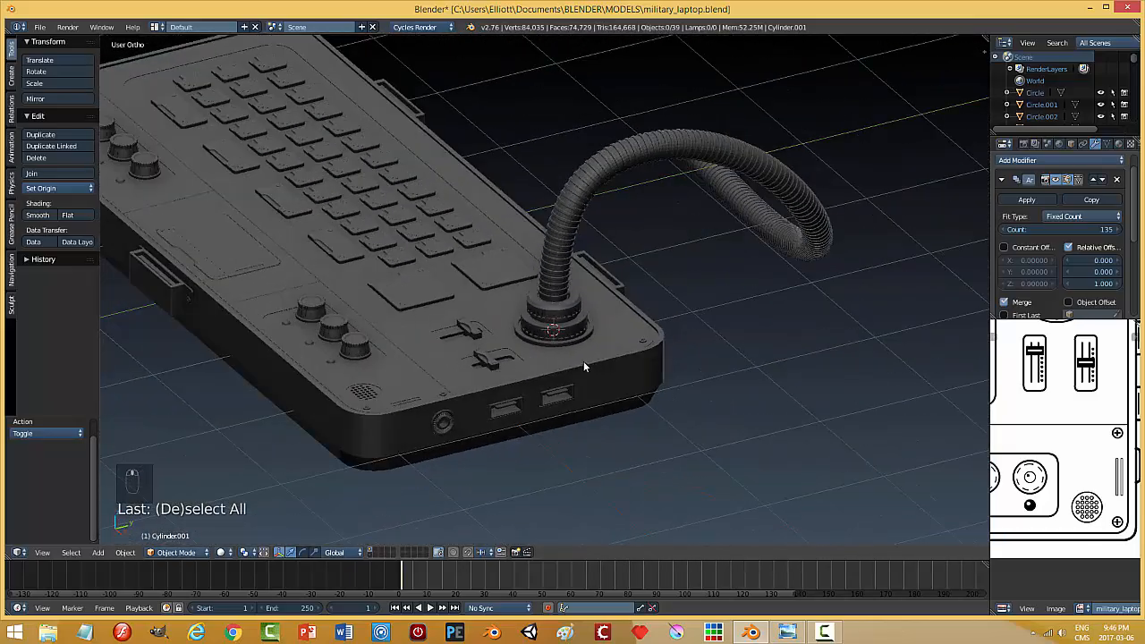
pyautogui.scroll(5, 584, 361)
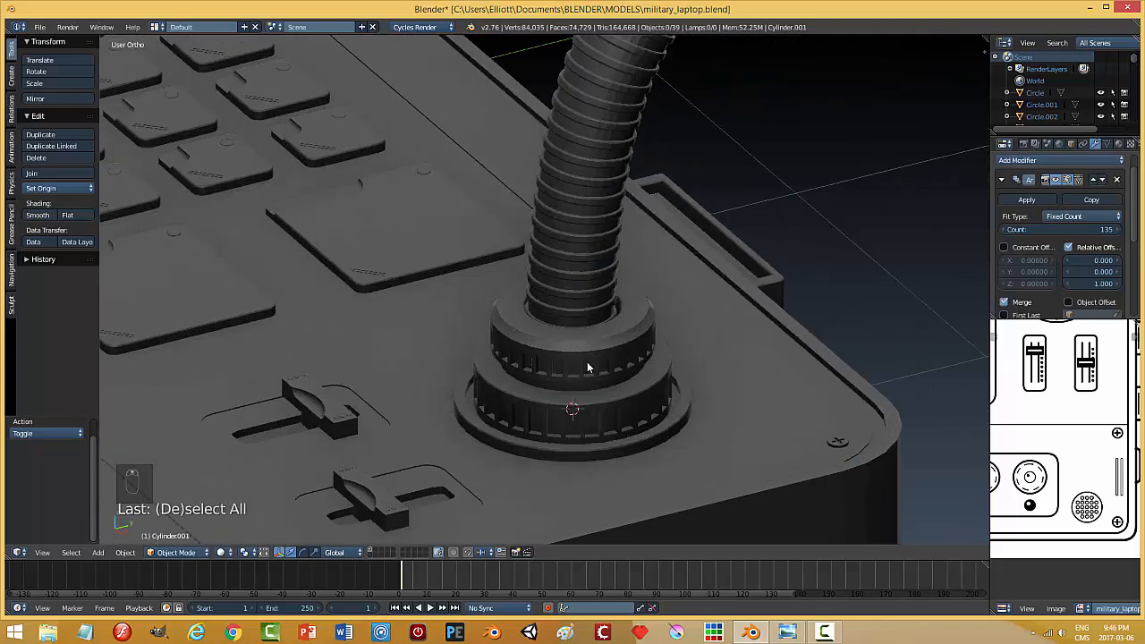
pyautogui.scroll(2, 587, 367)
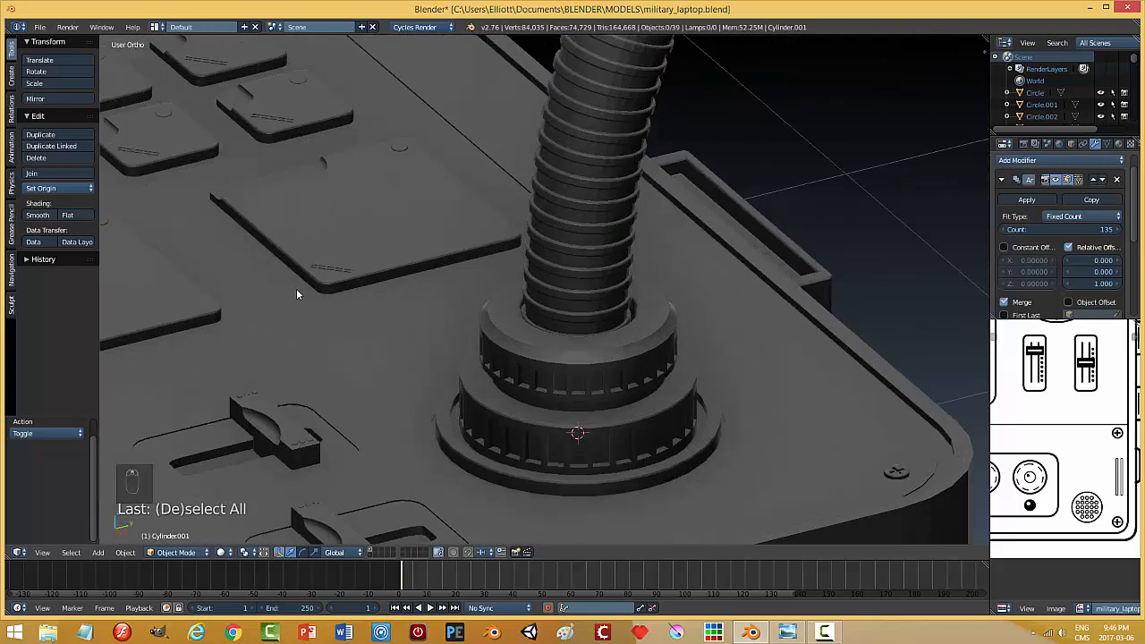
pyautogui.rightClick(562, 261)
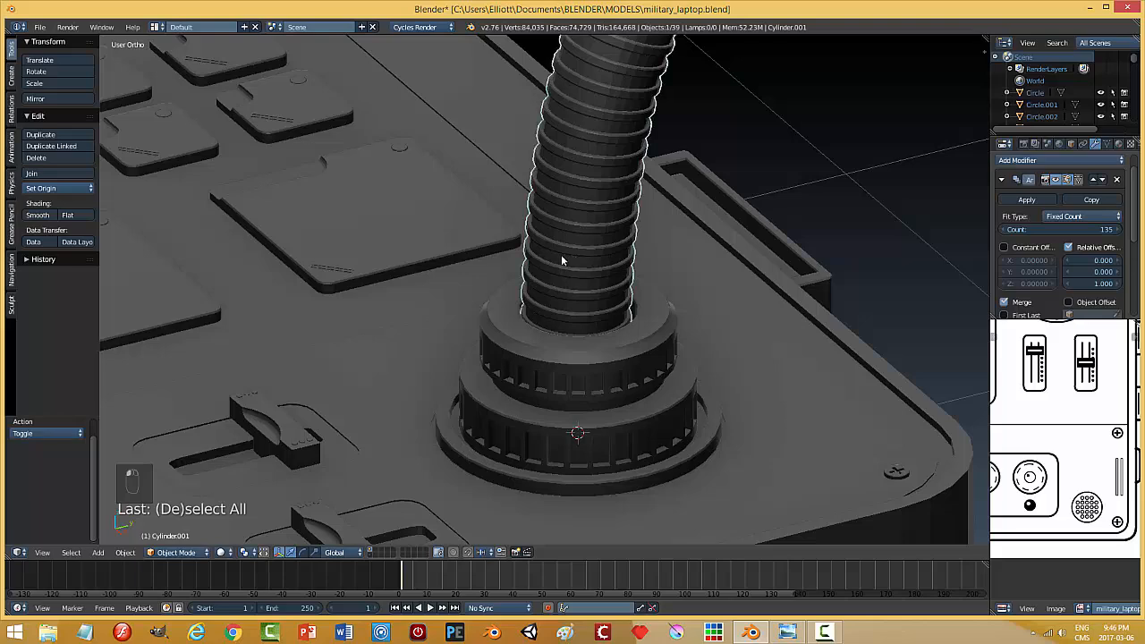
pyautogui.click(38, 215)
pyautogui.scroll(-6, 609, 278)
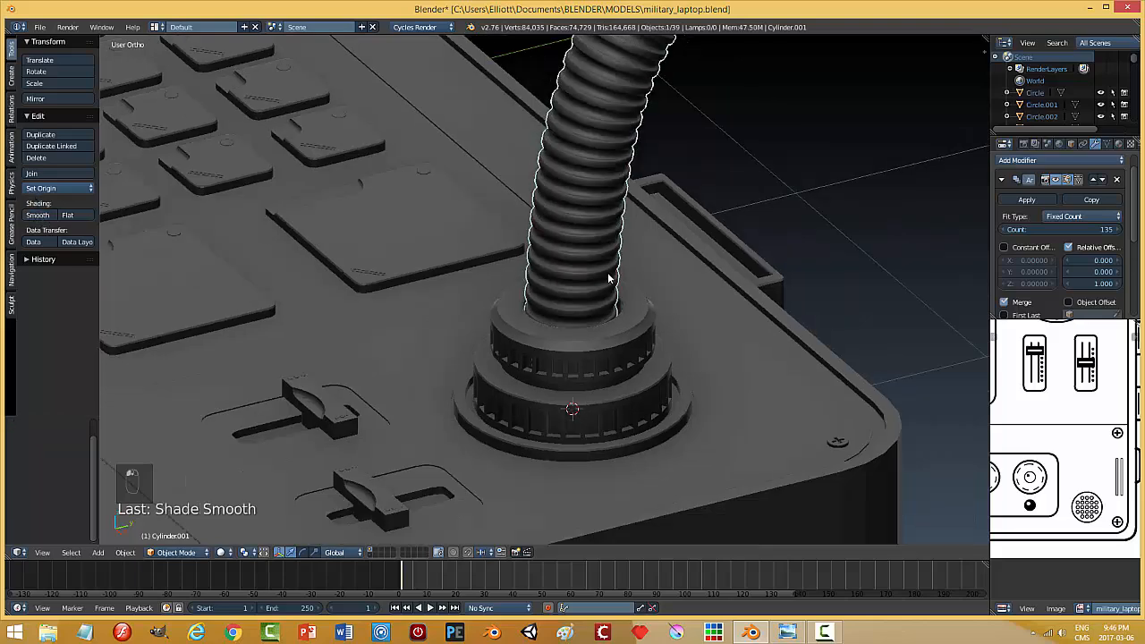
# - Deselect everything and save the laptop model file
pyautogui.press('a')
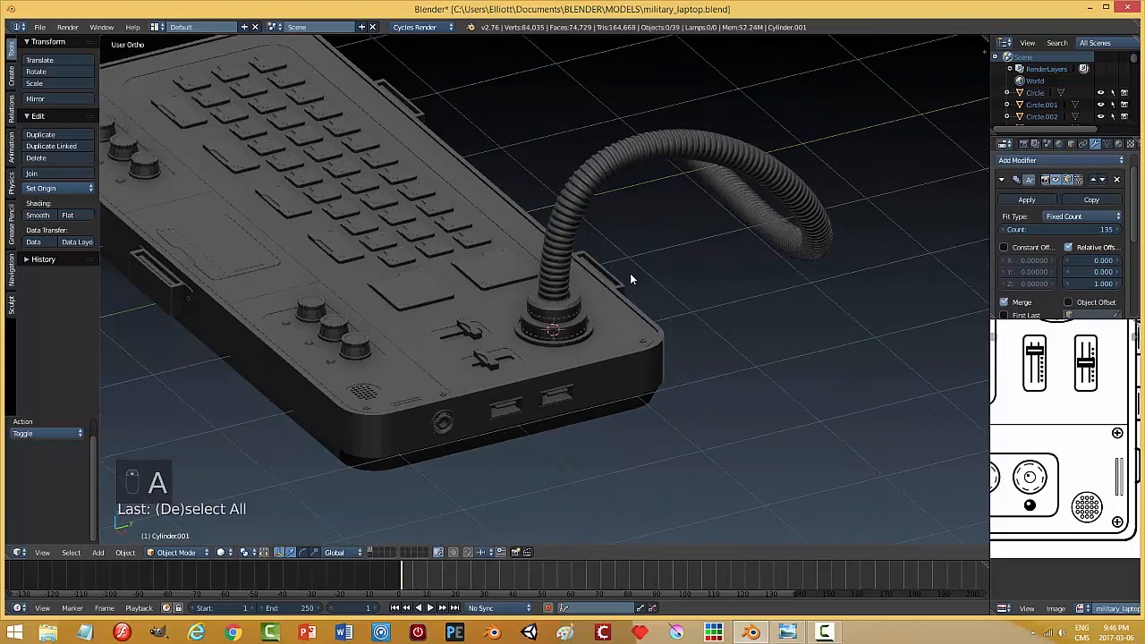
pyautogui.moveTo(630, 273); pyautogui.dragTo(630, 307, button='middle')
pyautogui.hotkey('ctrl', 's')
pyautogui.scroll(-3, 636, 283)
pyautogui.scroll(2, 619, 304)
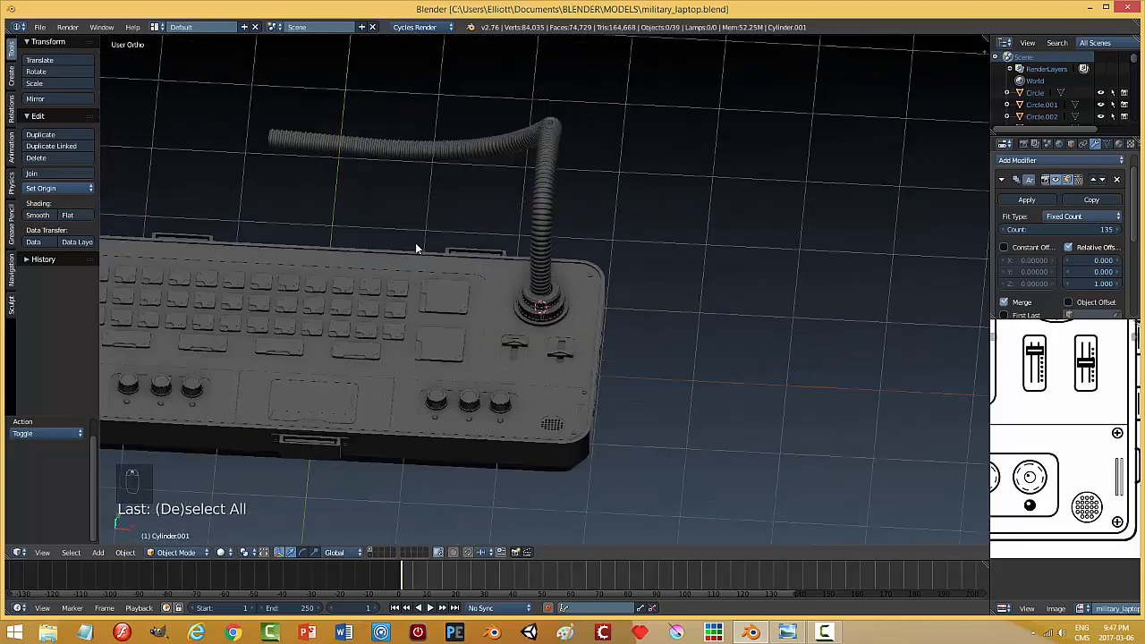
# - Check the laptop and its ribbed cable from several angles and save the model file
pyautogui.moveTo(417, 248)
pyautogui.mouseDown(button='middle')
pyautogui.moveTo(435, 247)
pyautogui.moveTo(423, 239)
pyautogui.mouseUp(button='middle')
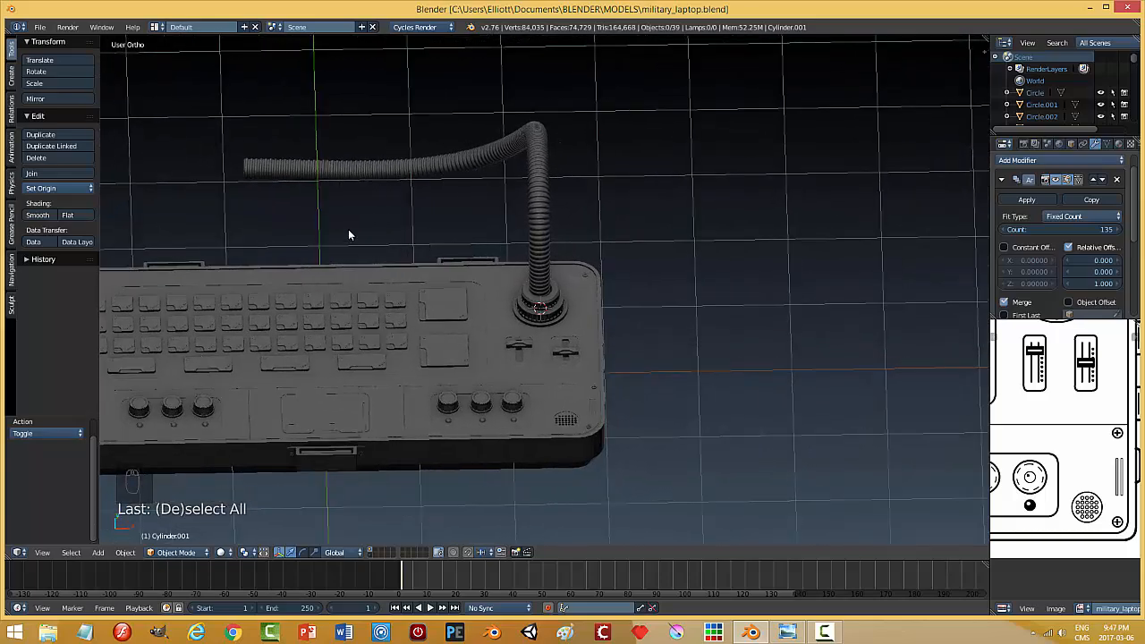
pyautogui.moveTo(348, 231); pyautogui.dragTo(307, 199, button='middle')
pyautogui.moveTo(296, 261); pyautogui.dragTo(527, 318, button='middle')
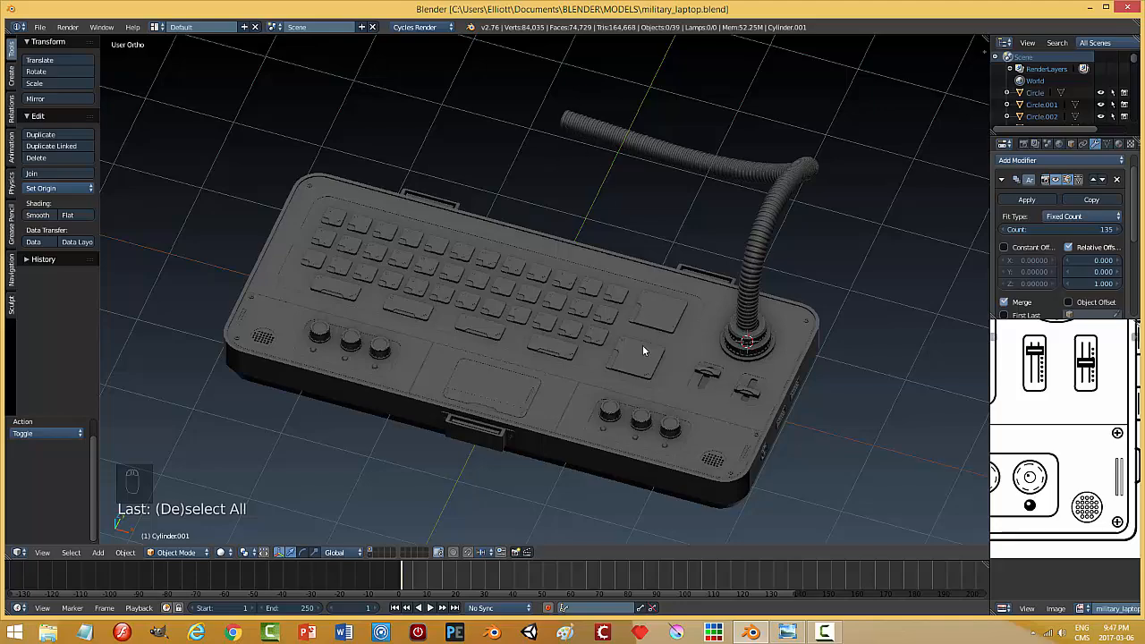
pyautogui.moveTo(642, 344); pyautogui.dragTo(508, 253, button='middle')
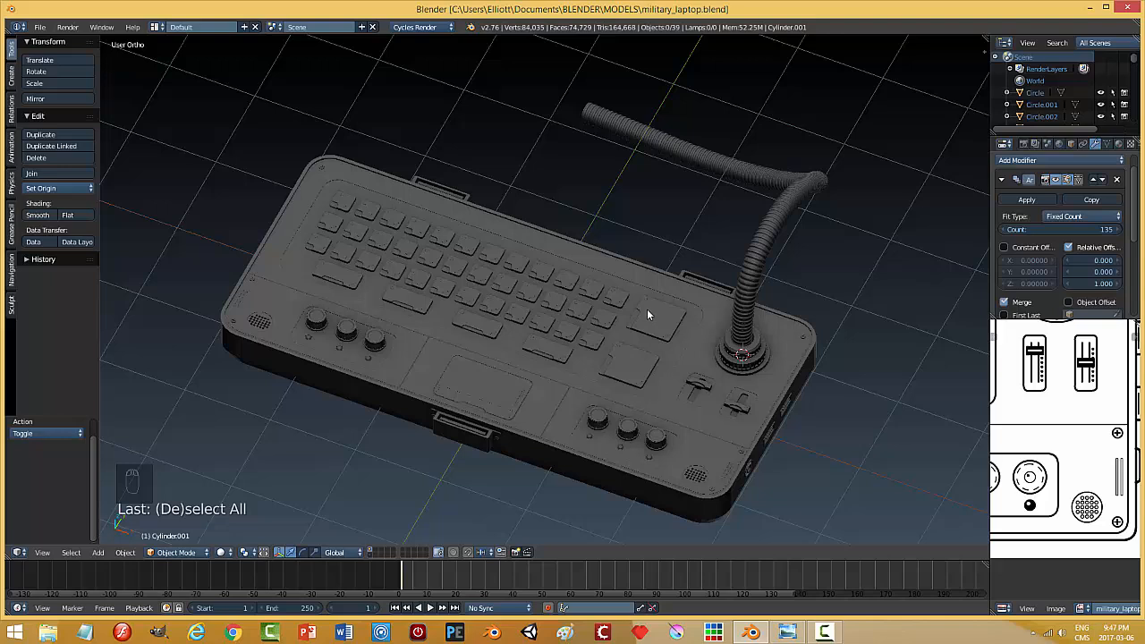
pyautogui.hotkey('ctrl', 's')
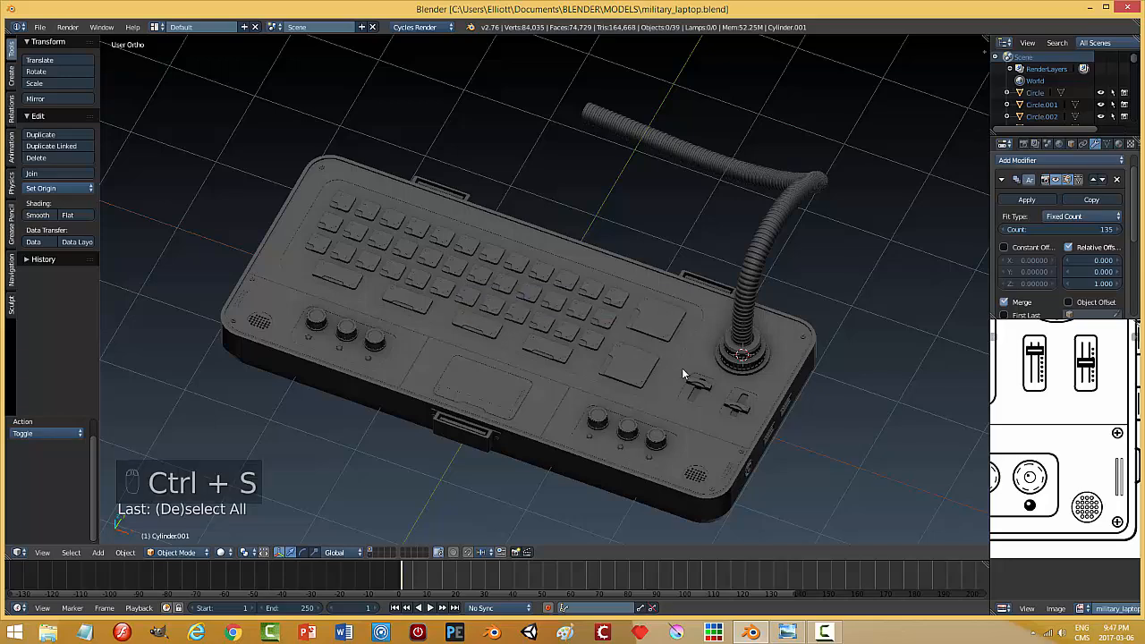
pyautogui.moveTo(682, 374)
pyautogui.mouseDown(button='middle')
pyautogui.moveTo(703, 322)
pyautogui.moveTo(700, 364)
pyautogui.mouseUp(button='middle')
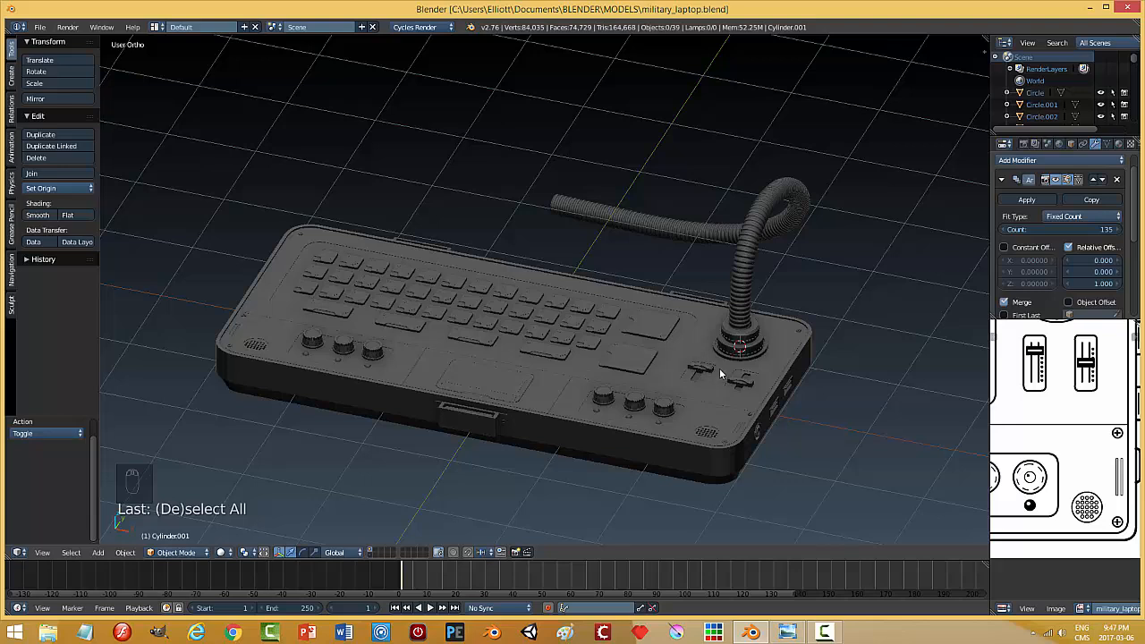
pyautogui.moveTo(718, 368); pyautogui.dragTo(762, 376, button='middle')
pyautogui.hotkey('ctrl', 's')
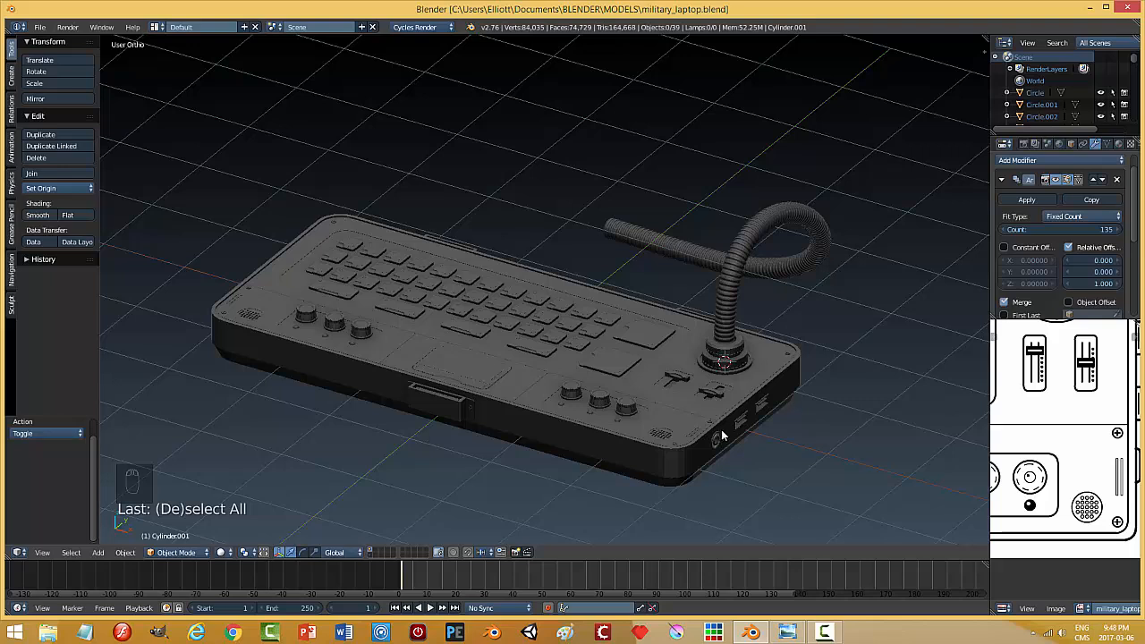
pyautogui.click(825, 633)
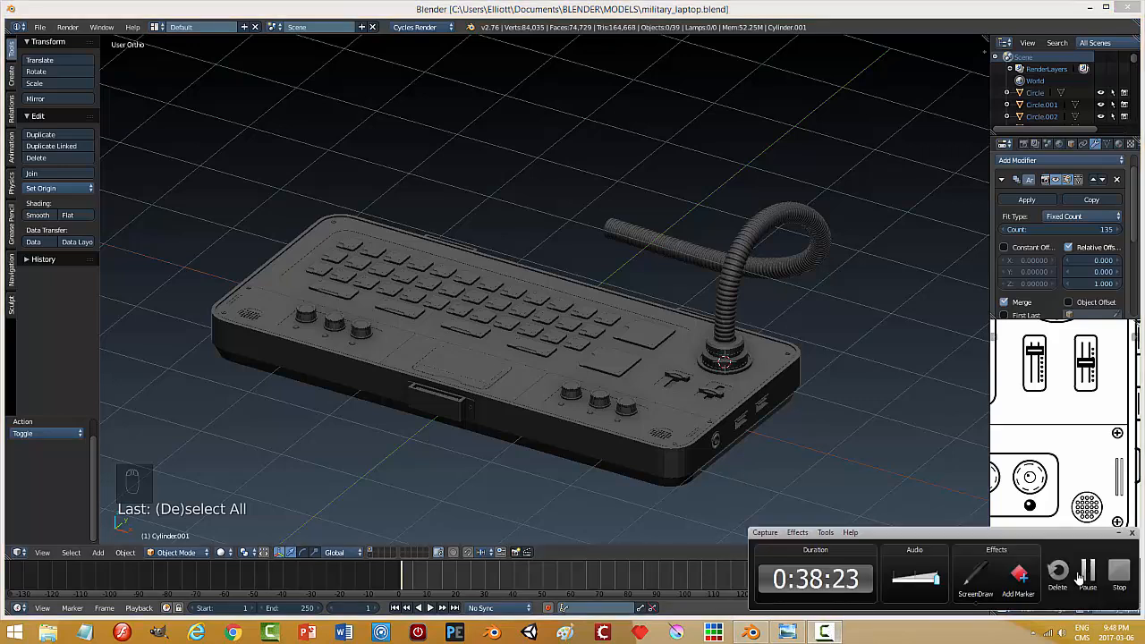
pyautogui.click(1087, 574)
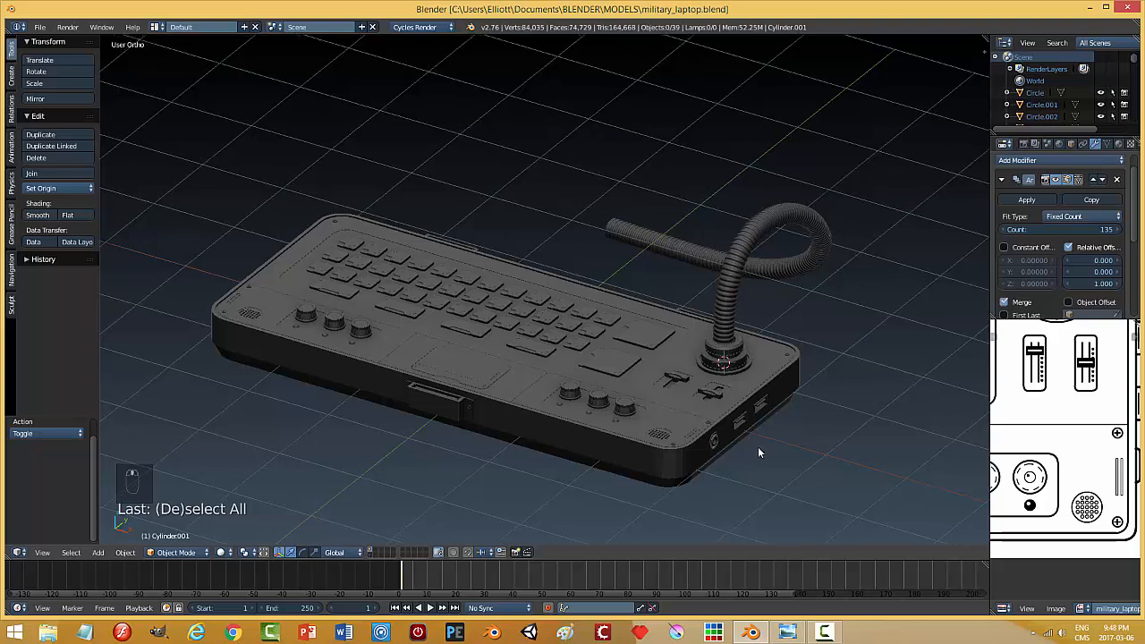
# - Save the laptop model over the existing file
pyautogui.moveTo(758, 446); pyautogui.dragTo(758, 443, button='middle')
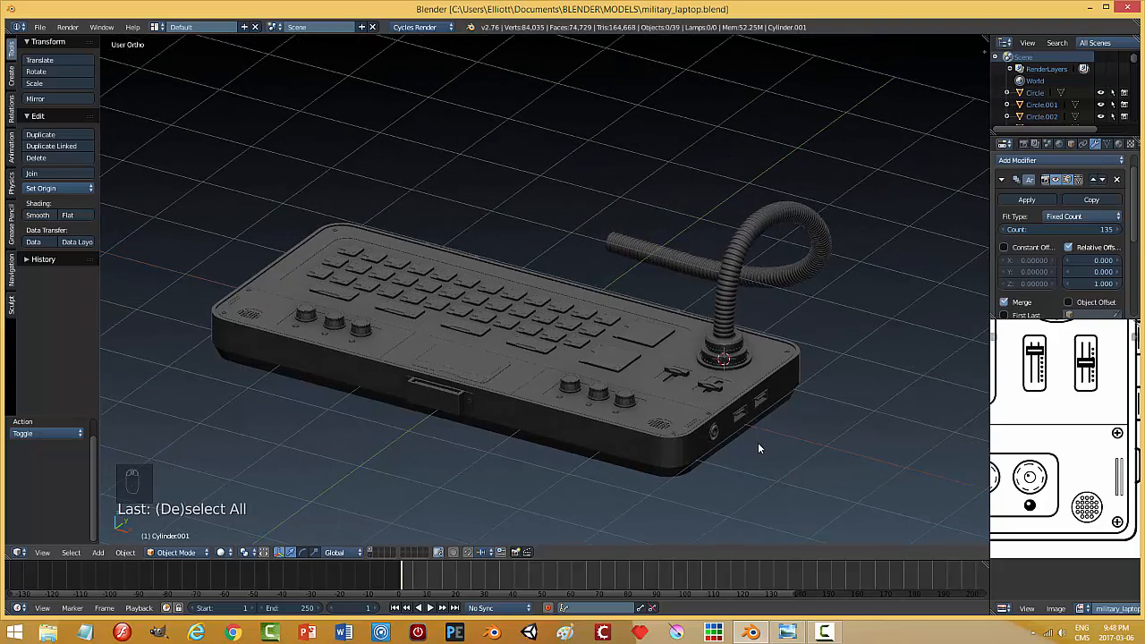
pyautogui.hotkey('ctrl', 's')
pyautogui.click(758, 444)
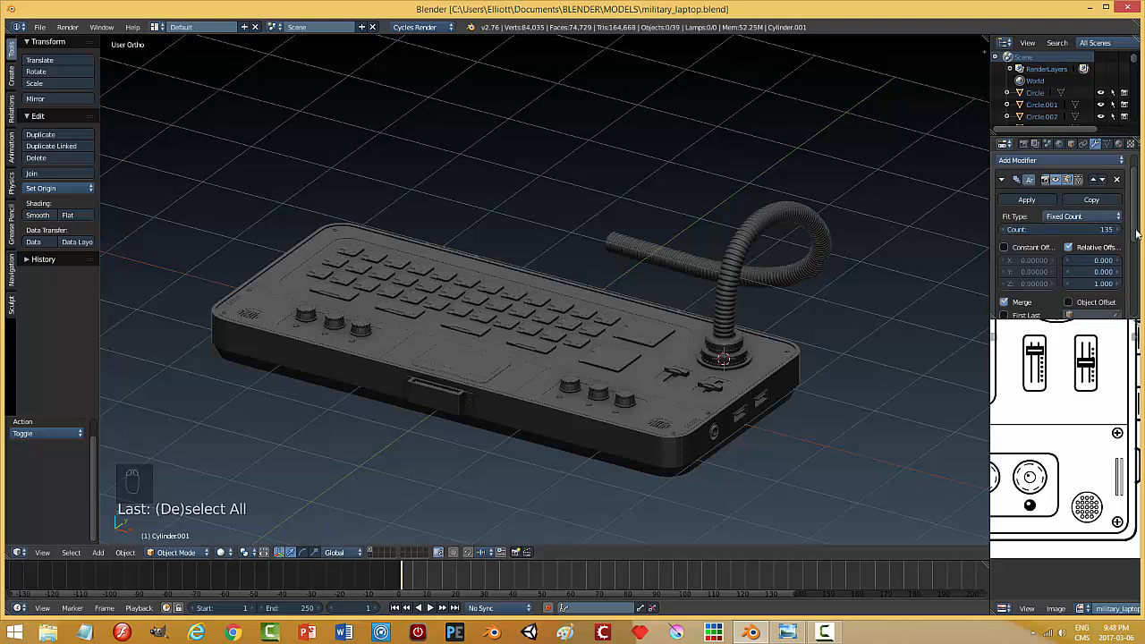
# - Try applying the cable's Curve modifier ahead of its Array modifier, and undo it
pyautogui.scroll(-1, 1139, 264)
pyautogui.scroll(-5, 1139, 264)
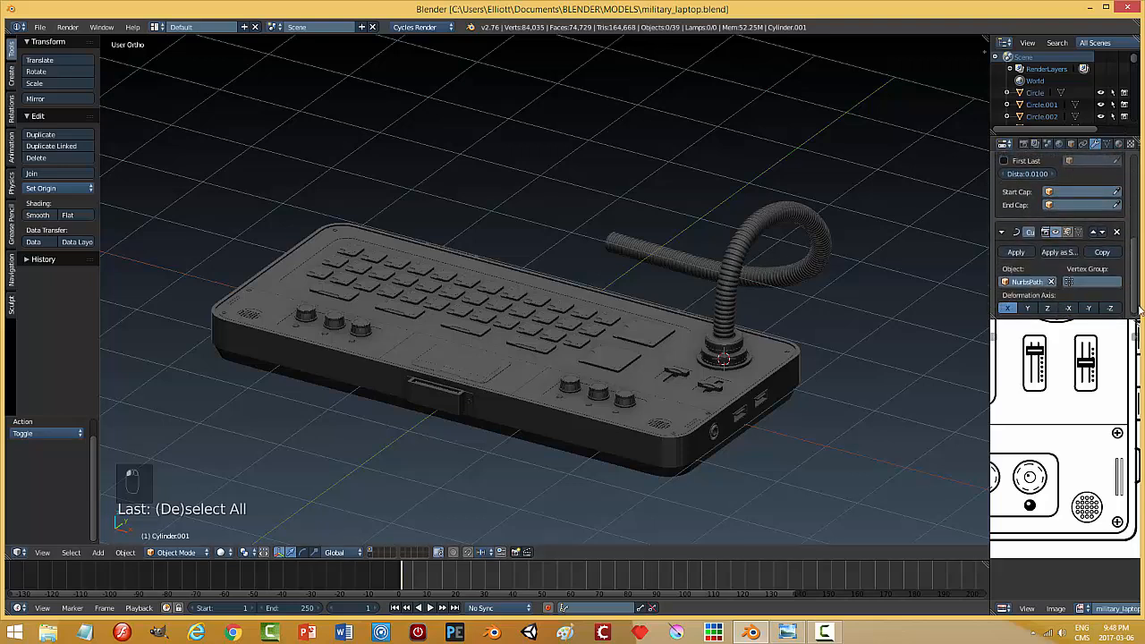
pyautogui.click(1021, 248)
pyautogui.hotkey('ctrl', 'z')
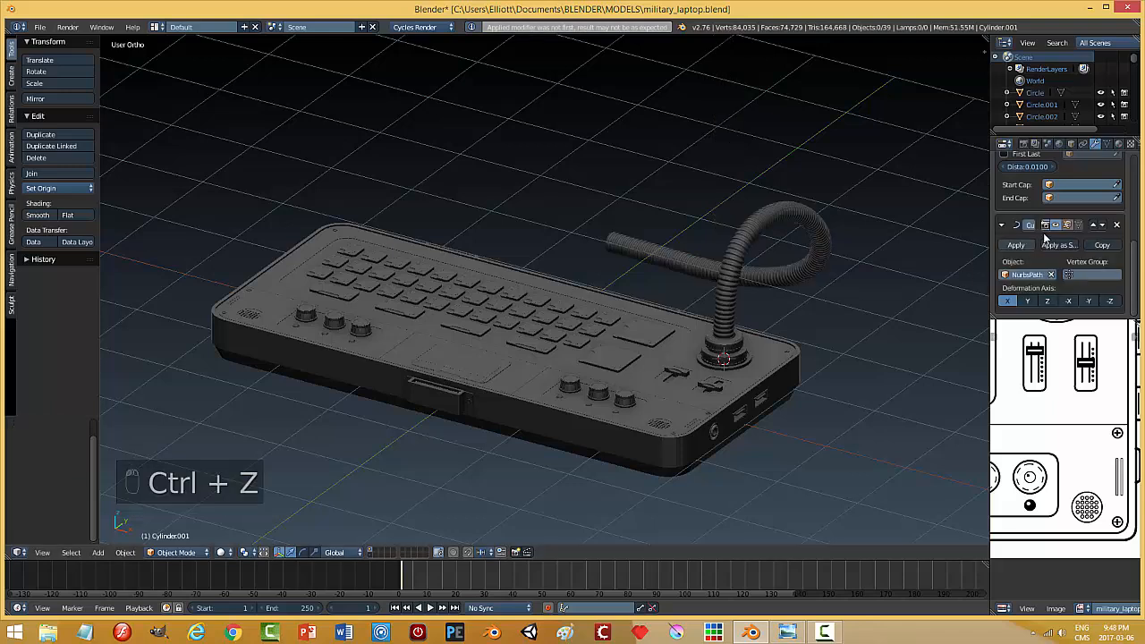
# - Apply the ribbed cable's Array modifier first and its Curve modifier second, and save the file
pyautogui.scroll(5, 1110, 259)
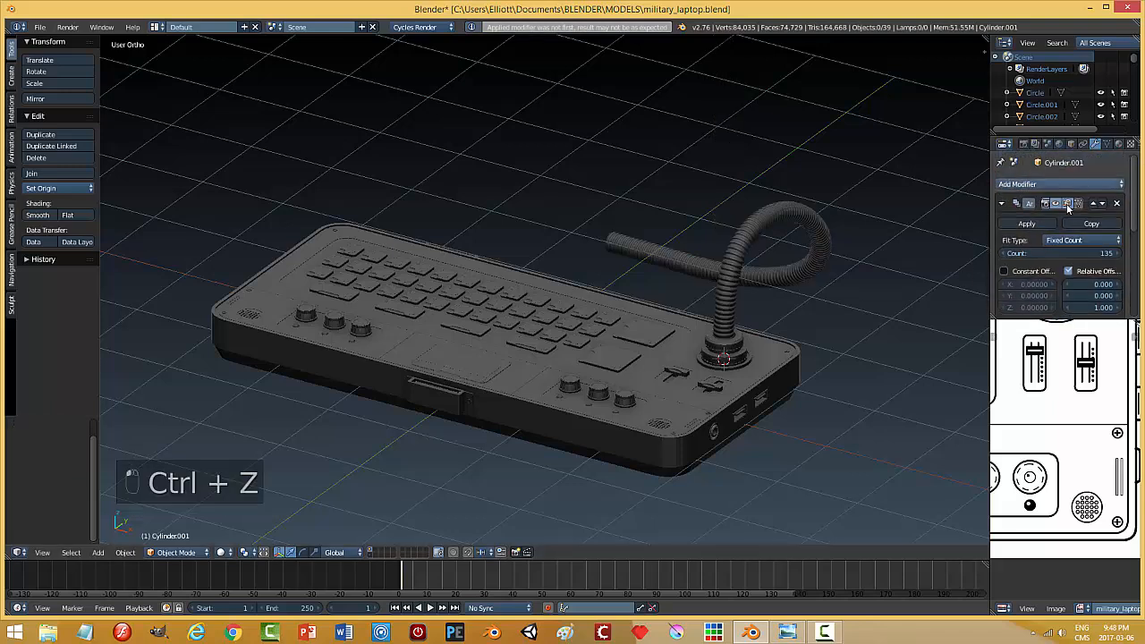
pyautogui.click(1030, 219)
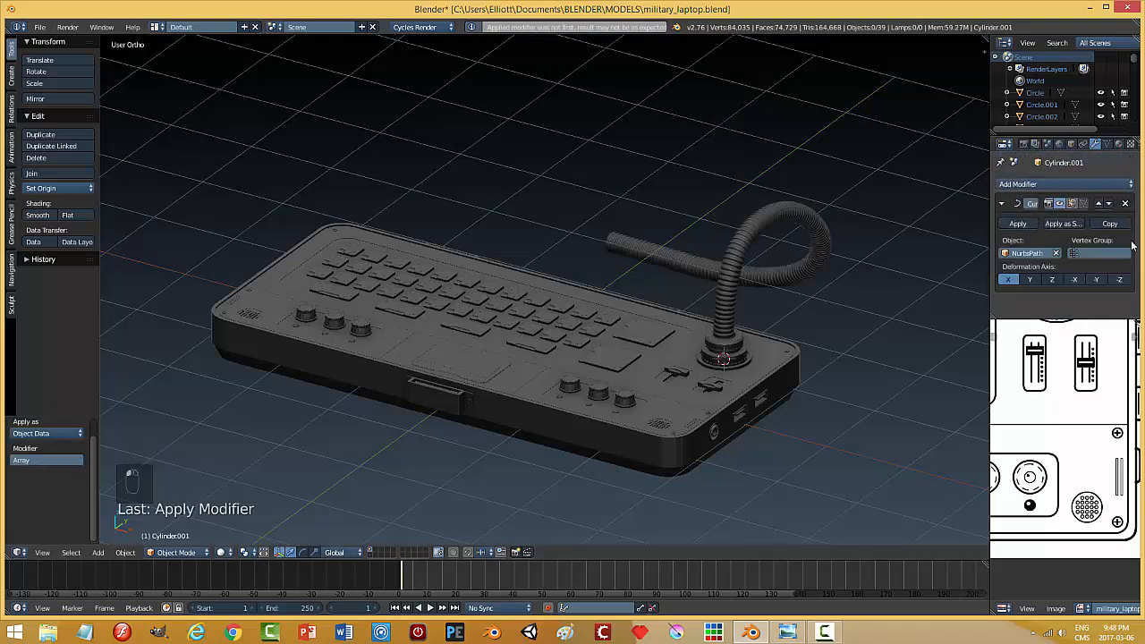
pyautogui.click(1019, 224)
pyautogui.moveTo(784, 273); pyautogui.dragTo(811, 281, button='middle')
pyautogui.hotkey('ctrl', 's')
pyautogui.click(807, 281)
# - Enter Edit Mode on the ribbed cable and select the edge loop around its open free end
pyautogui.rightClick(478, 229)
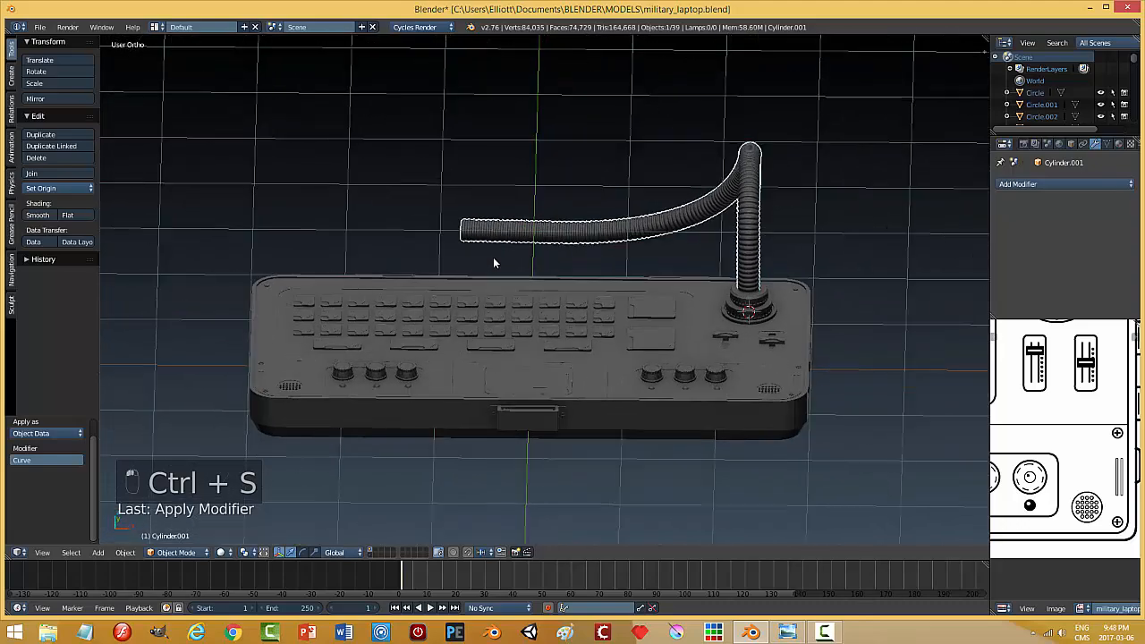
pyautogui.moveTo(493, 257); pyautogui.dragTo(551, 241, button='middle')
pyautogui.press('Tab')
pyautogui.click(483, 310)
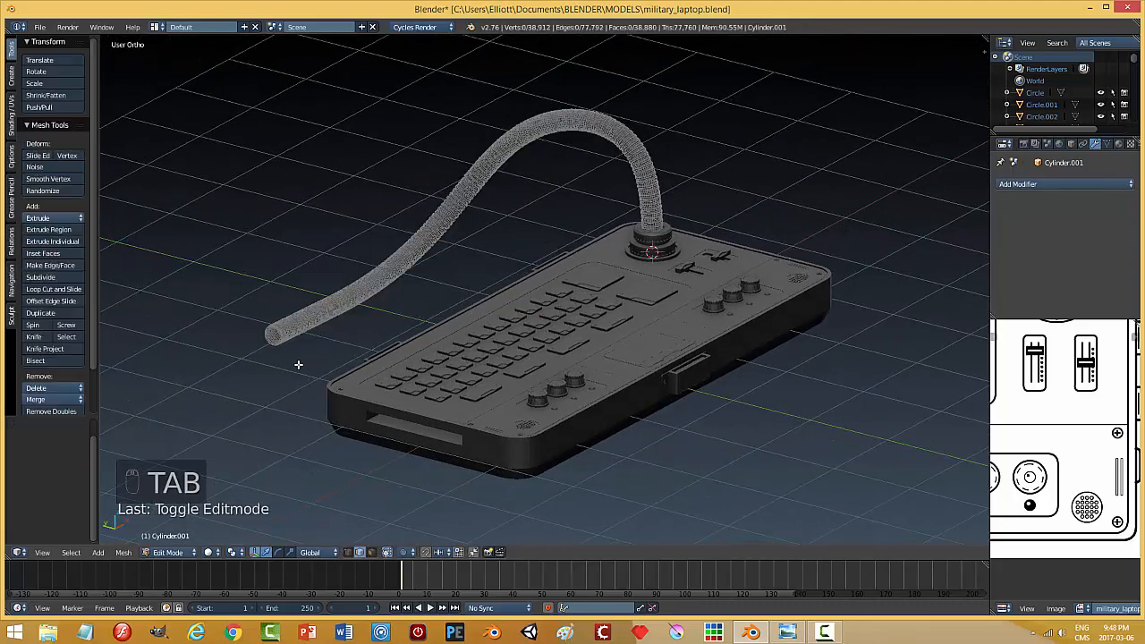
pyautogui.scroll(5, 408, 367)
pyautogui.scroll(2, 408, 368)
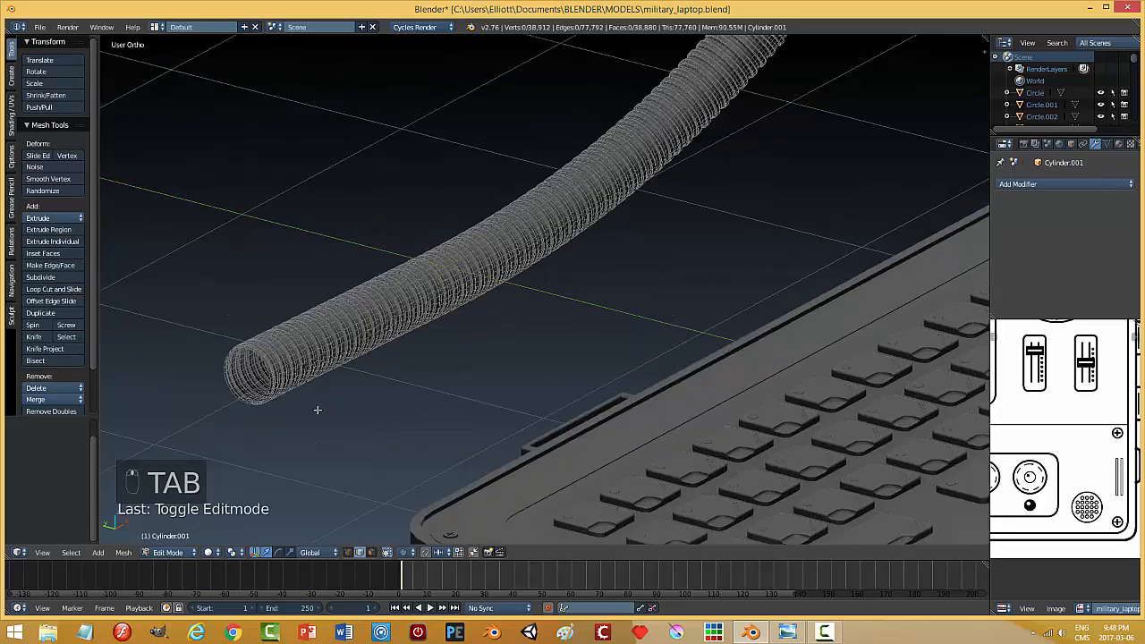
pyautogui.keyDown('shift'); pyautogui.moveTo(238, 422); pyautogui.dragTo(687, 289, button='middle'); pyautogui.keyUp('shift')
pyautogui.scroll(4, 358, 427)
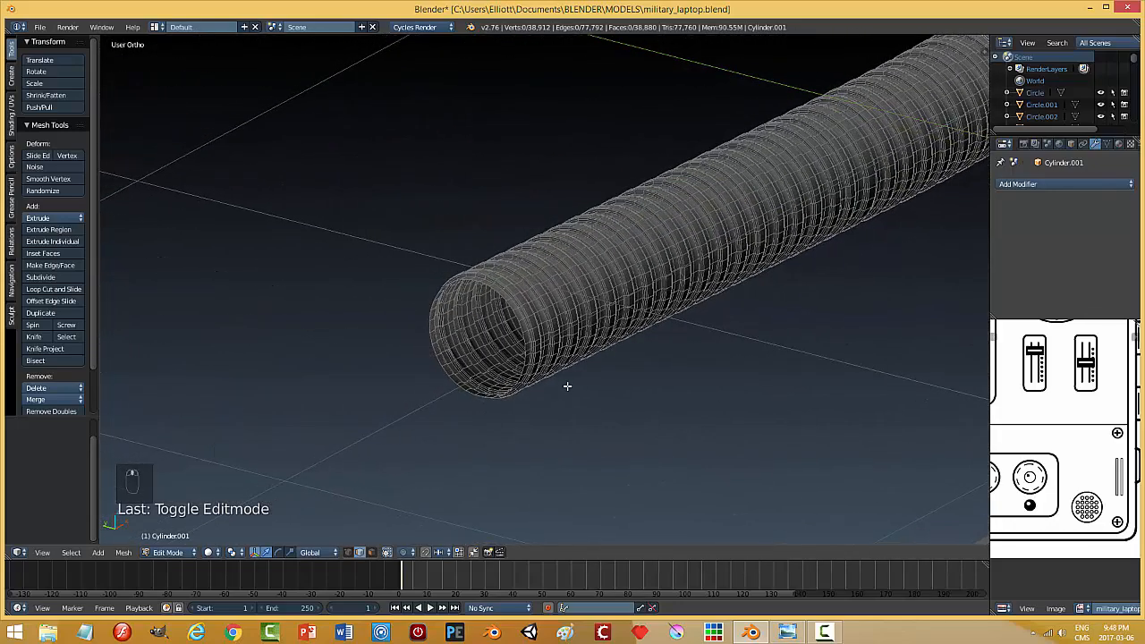
pyautogui.hotkey('ctrl', 'Tab')
pyautogui.click(536, 369)
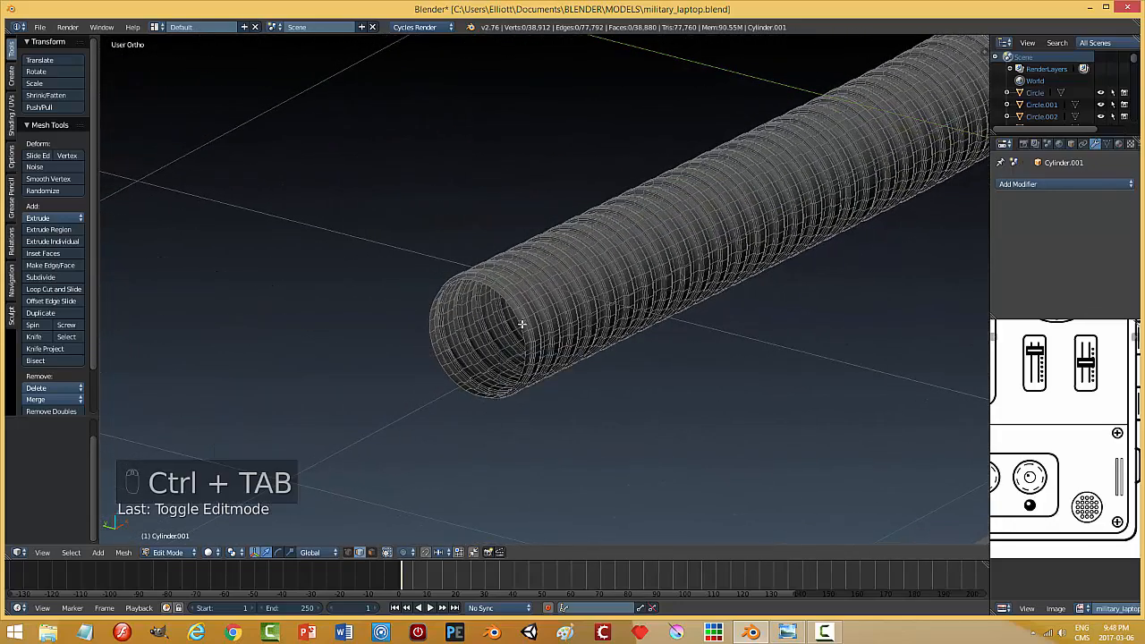
pyautogui.keyDown('alt'); pyautogui.click(523, 324); pyautogui.keyUp('alt')
pyautogui.moveTo(615, 405); pyautogui.dragTo(567, 406, button='middle')
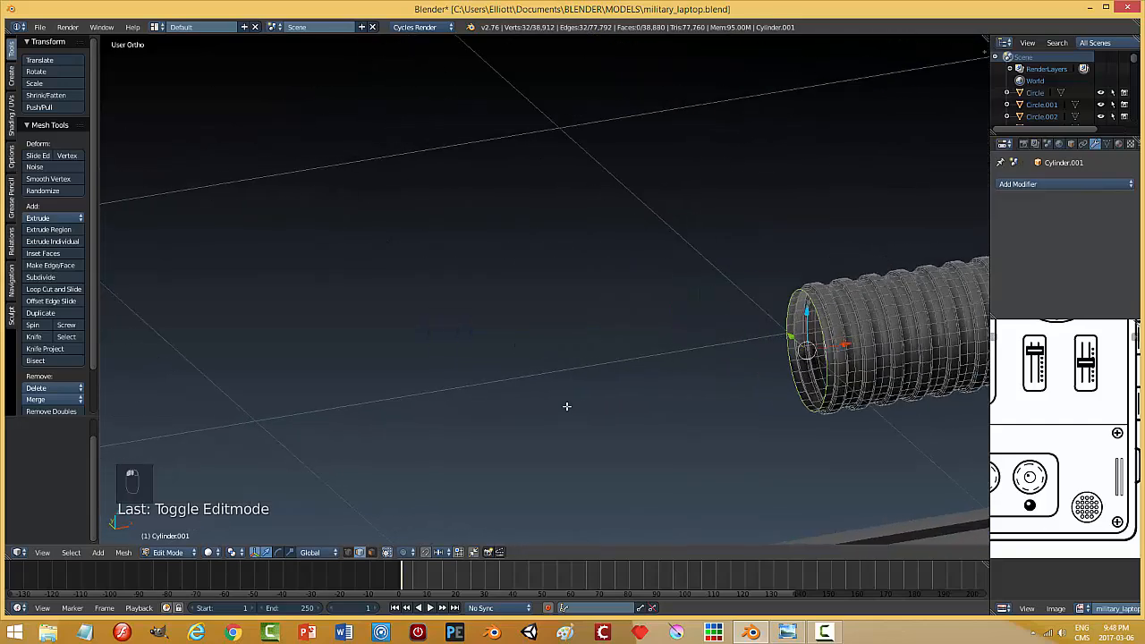
pyautogui.keyDown('shift'); pyautogui.moveTo(724, 400); pyautogui.dragTo(574, 368, button='middle'); pyautogui.keyUp('shift')
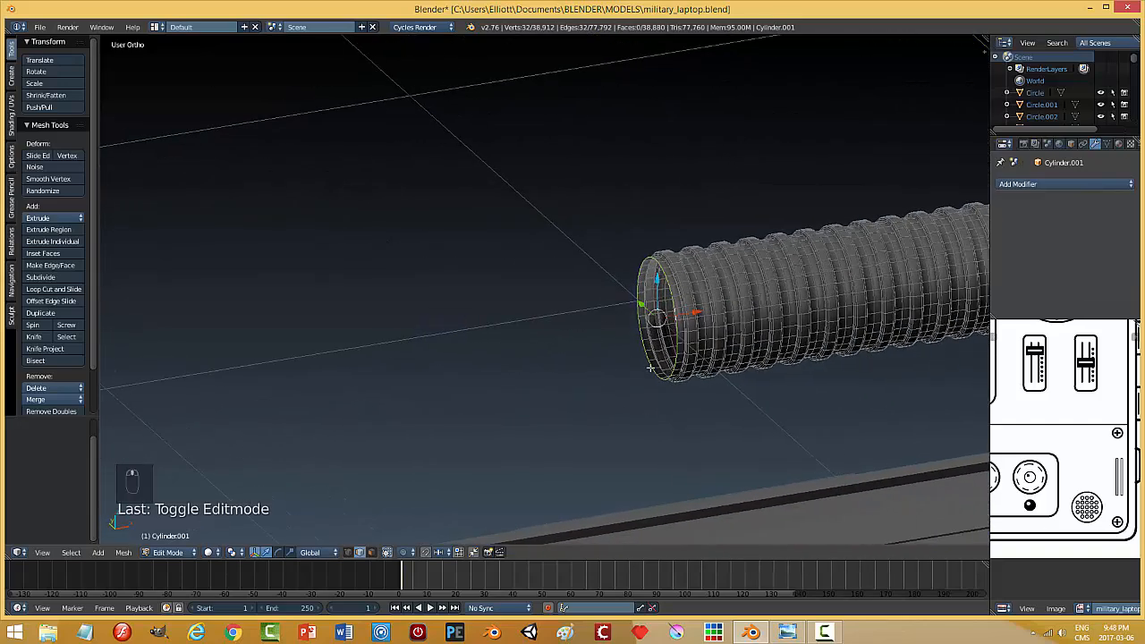
# - Try capping the cable's open end with a face, extruding it in place and scaling it with Z locked, and undo the cap and extrusion
pyautogui.press('f')
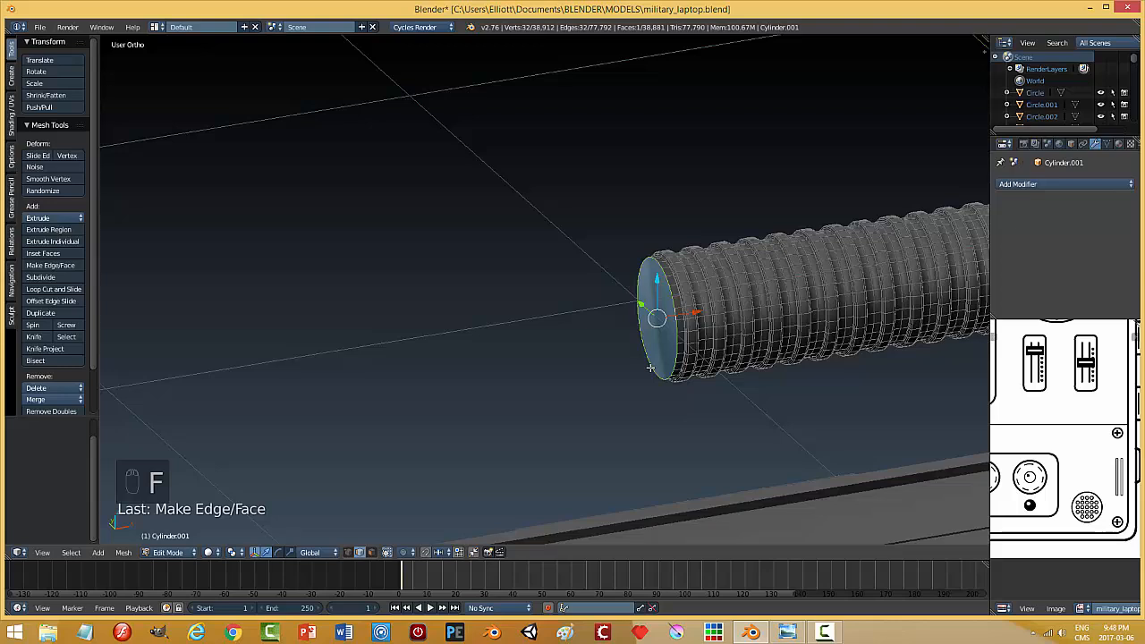
pyautogui.press('e')
pyautogui.rightClick(651, 368)
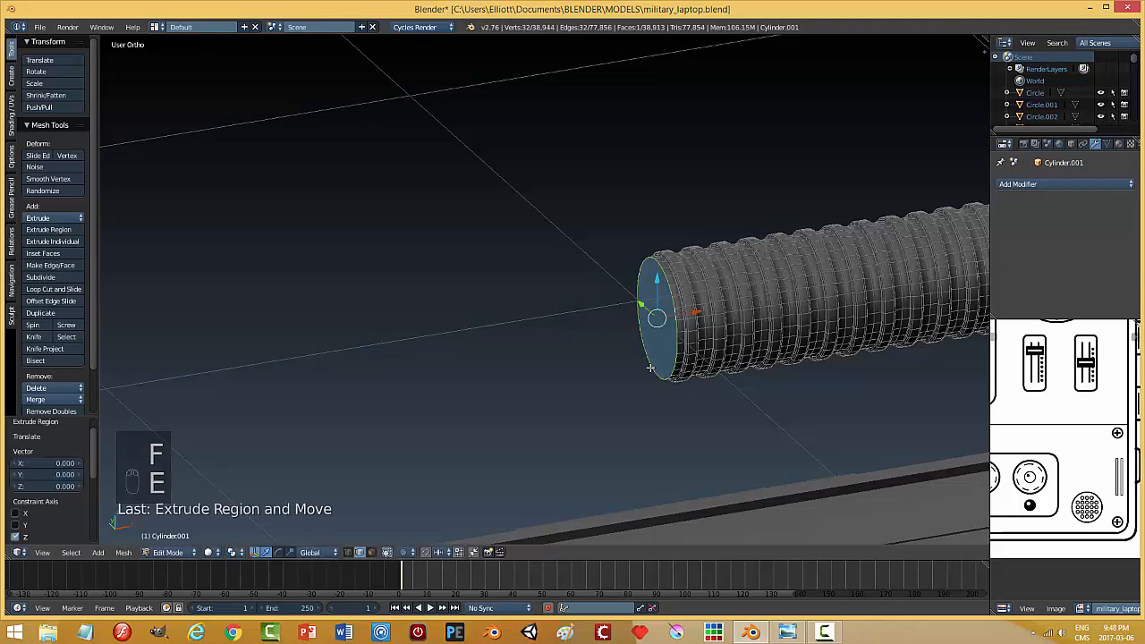
pyautogui.press('s')
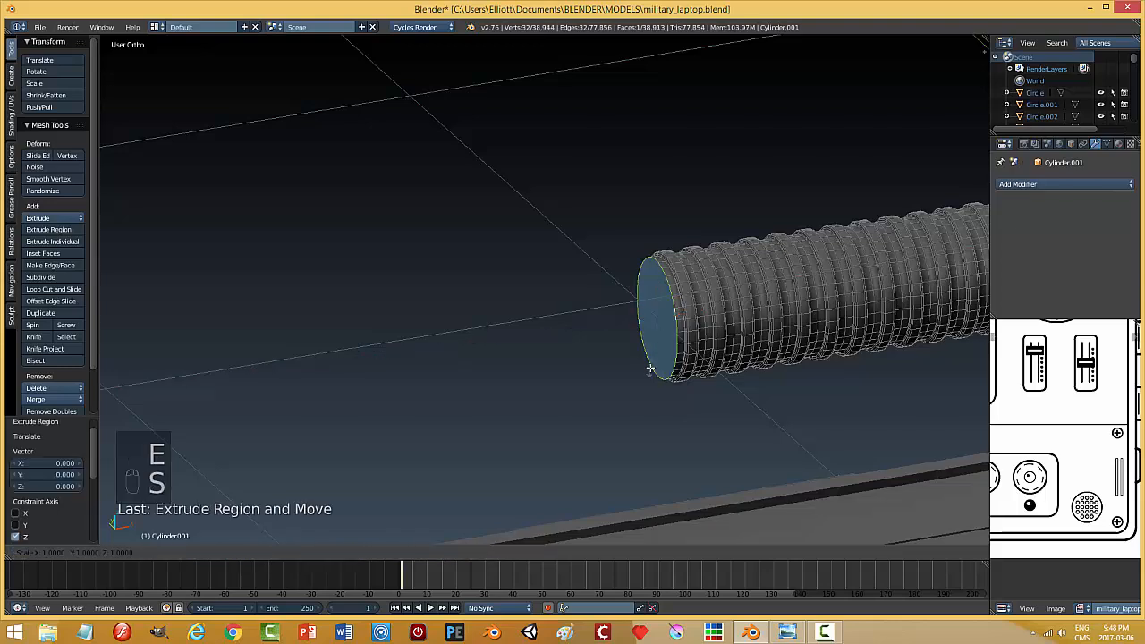
pyautogui.hotkey('shift', 'z')
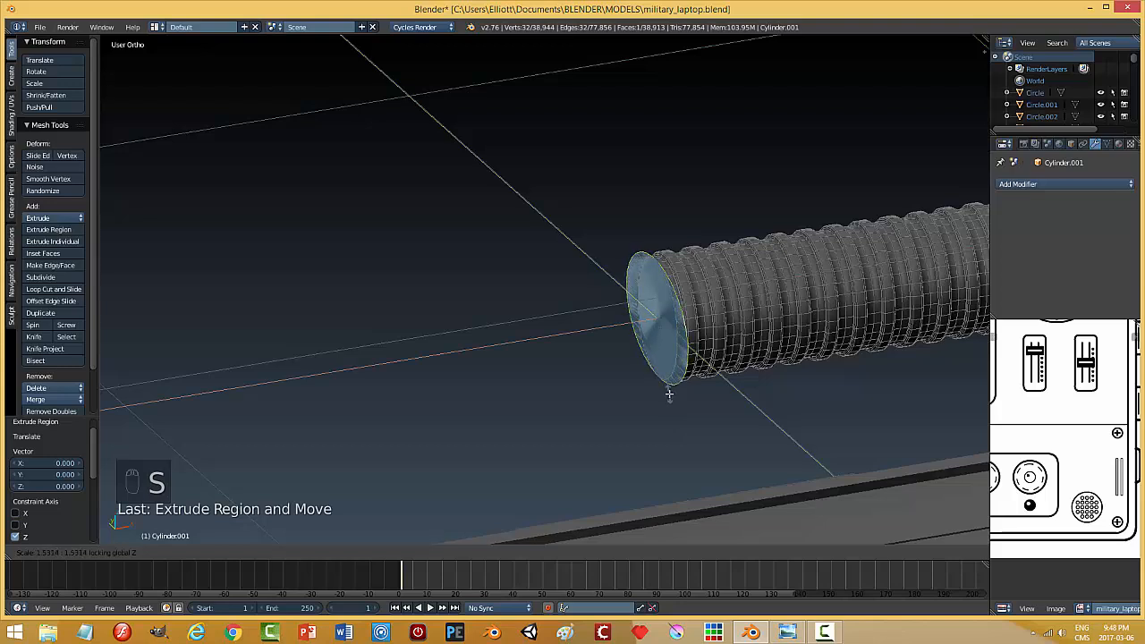
pyautogui.rightClick(670, 394)
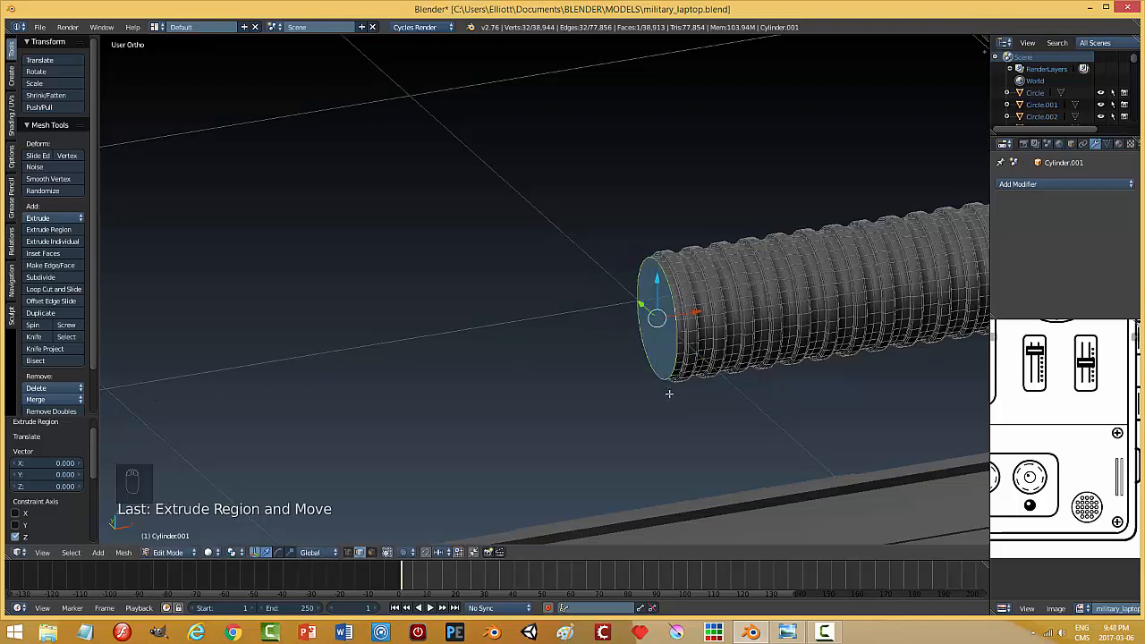
pyautogui.hotkey('ctrl', 'z')
pyautogui.hotkey('ctrl', 'z')
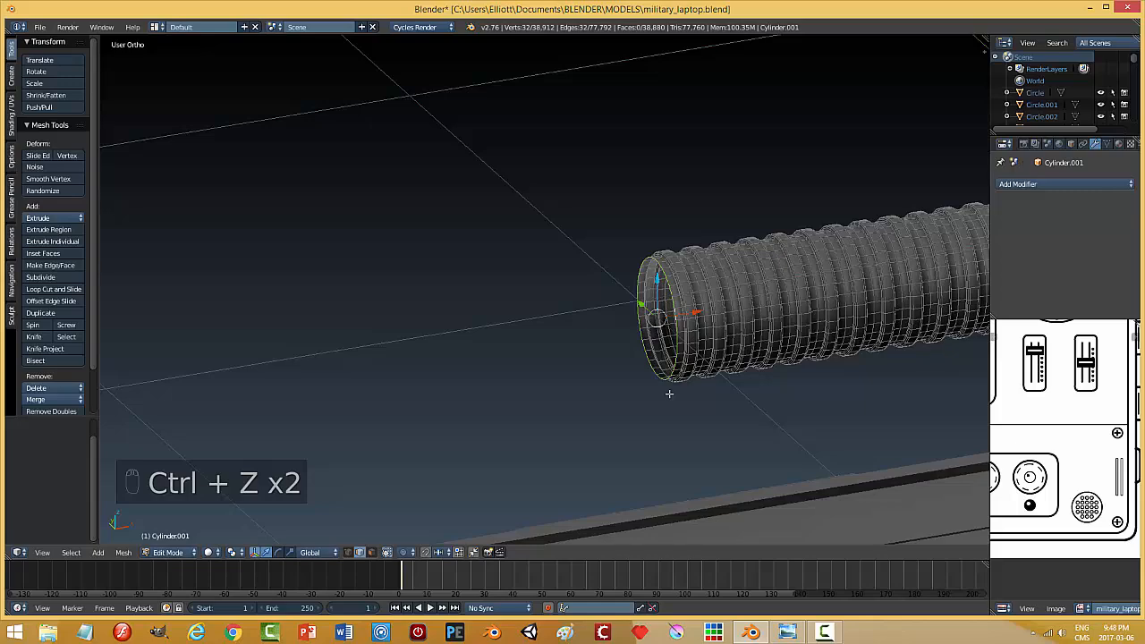
# - Return the cable to Object Mode with nothing selected and save the laptop model file
pyautogui.press('a')
pyautogui.press('Tab')
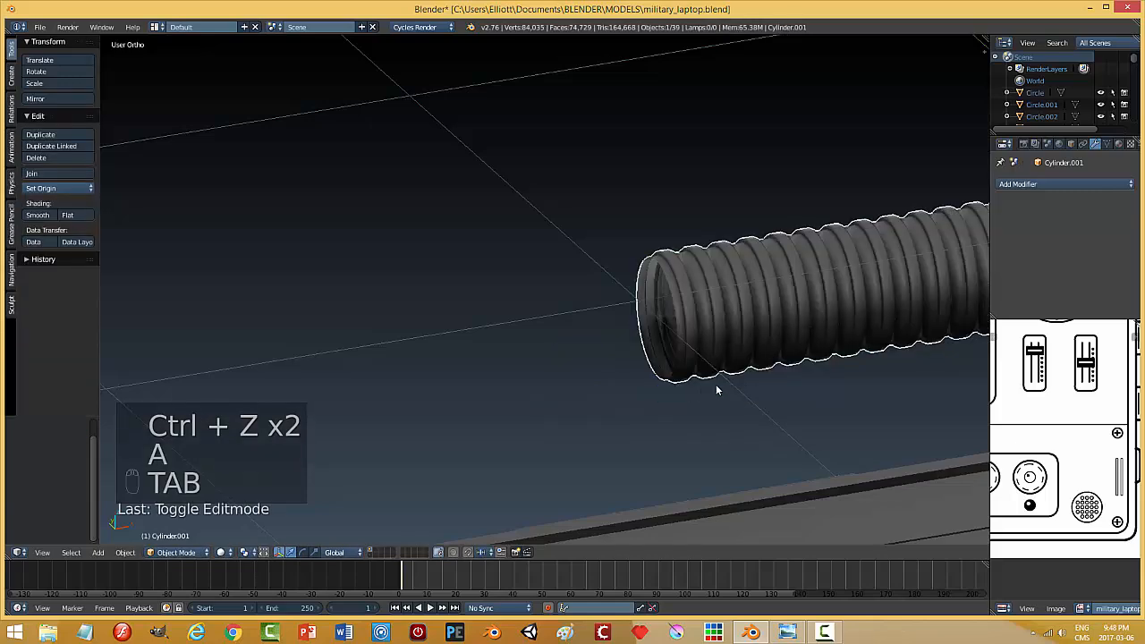
pyautogui.hotkey('ctrl', 's')
pyautogui.click(716, 386)
pyautogui.moveTo(716, 385); pyautogui.dragTo(673, 358, button='middle')
pyautogui.scroll(-3, 800, 404)
pyautogui.press('a')
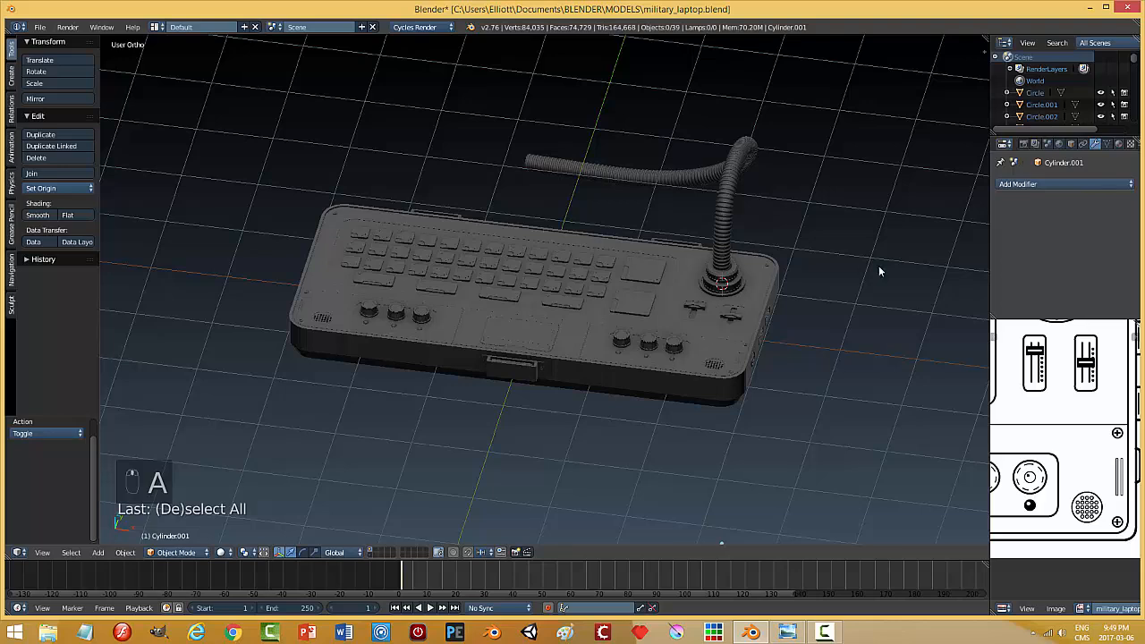
# - Add a material slot to the ribbed cable and create a new material in it
pyautogui.click(1120, 144)
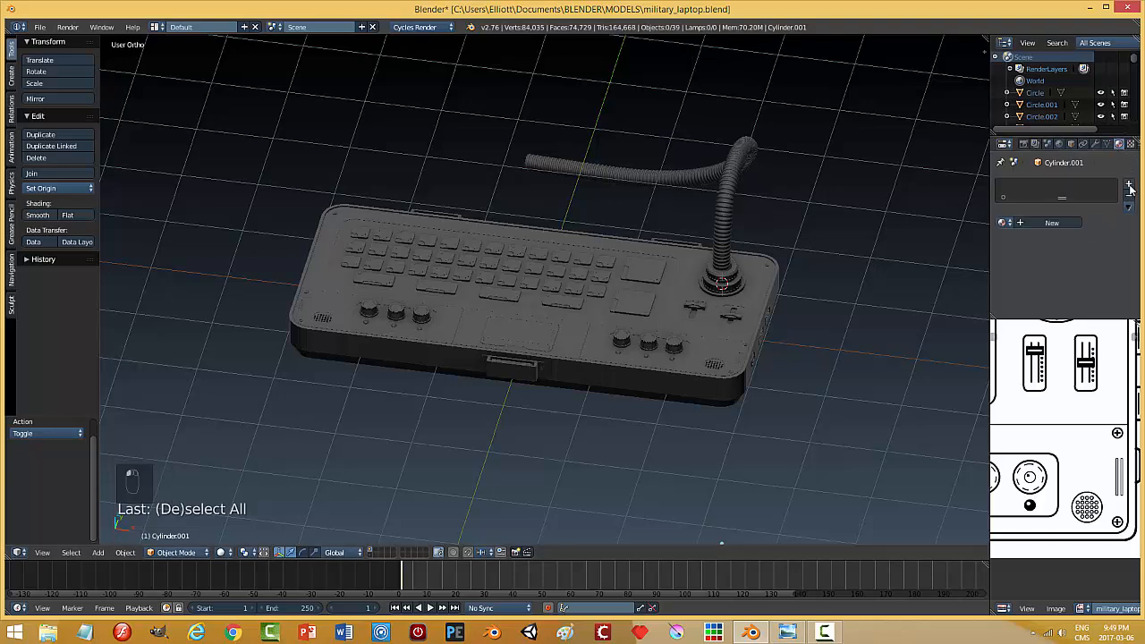
pyautogui.click(1128, 183)
pyautogui.click(1052, 222)
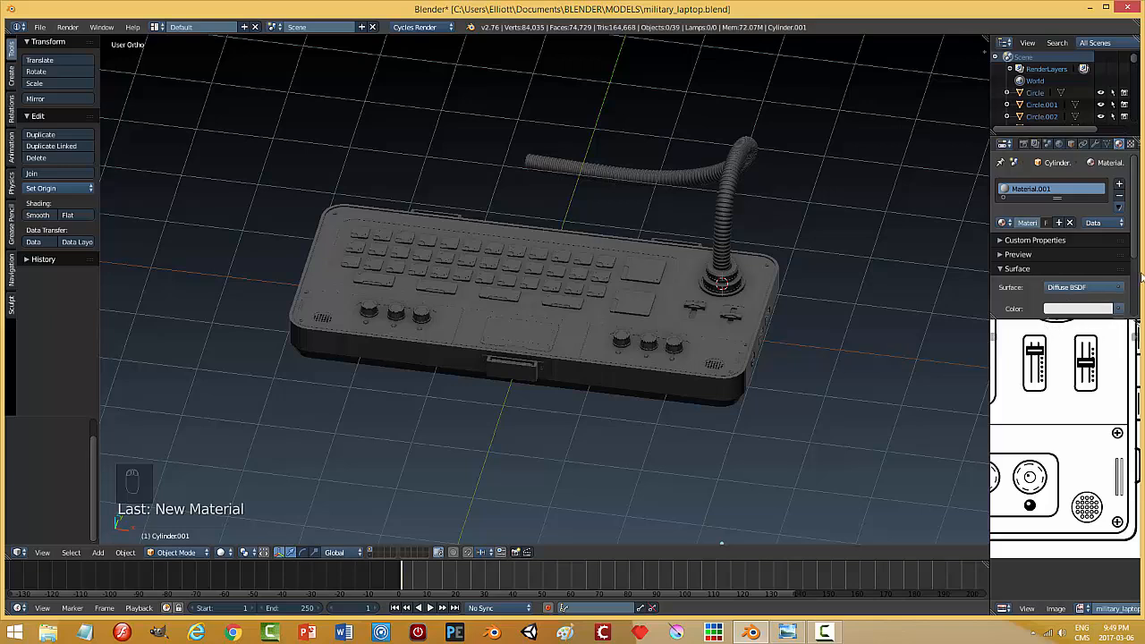
# - Set the cable material's surface to a Mix Shader with a near-black Diffuse BSDF (RGB 0.005) as its first shader
pyautogui.moveTo(1139, 252); pyautogui.dragTo(1134, 315)
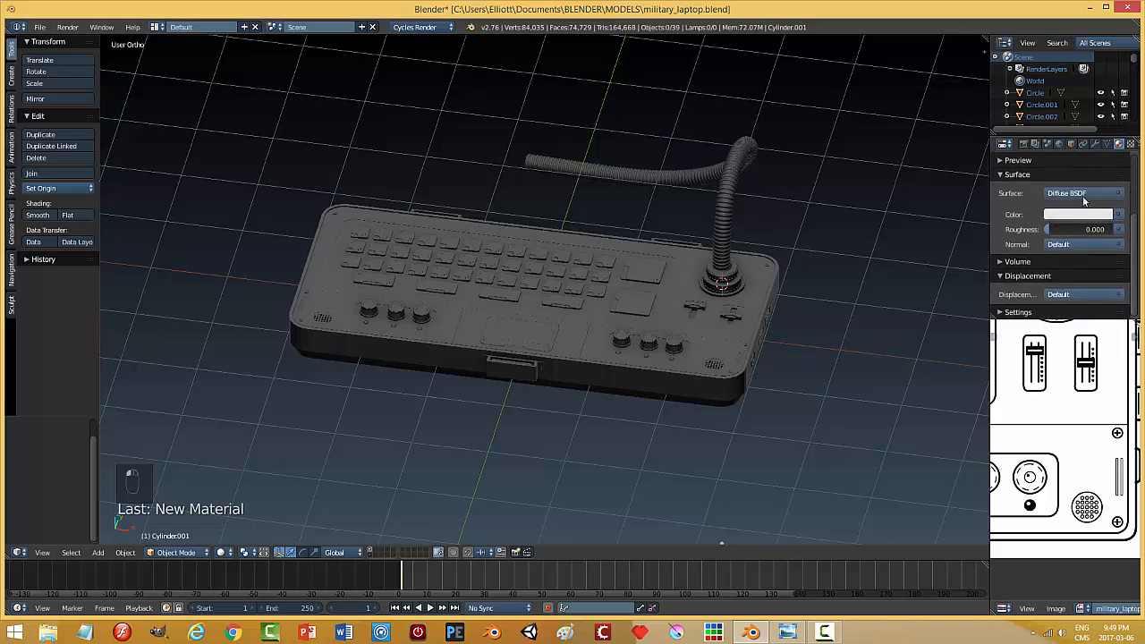
pyautogui.click(1066, 194)
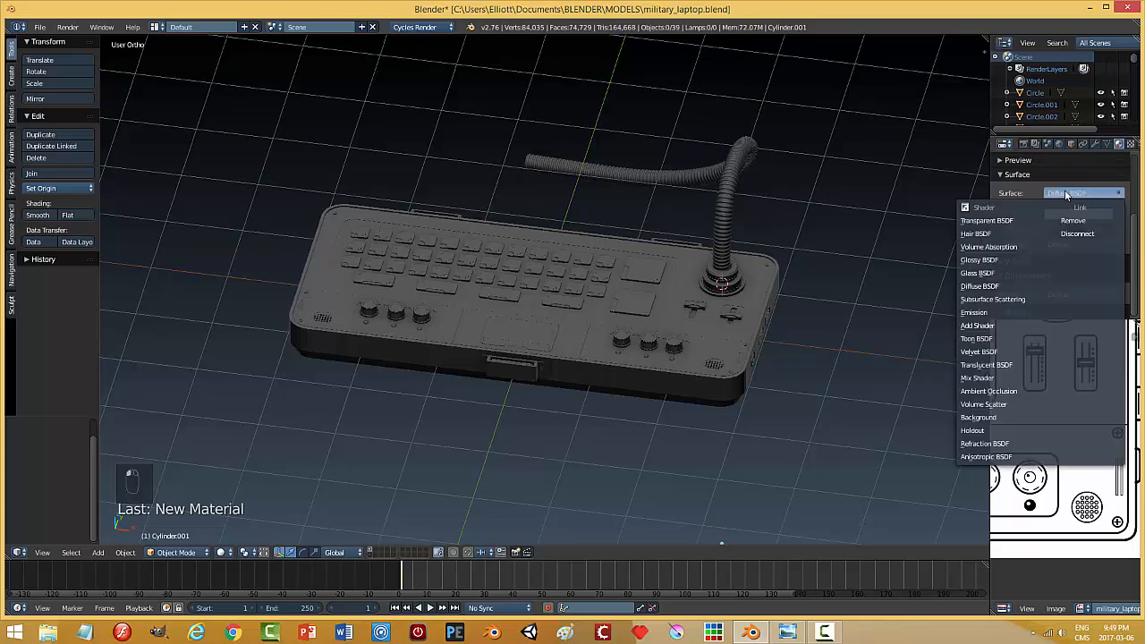
pyautogui.click(1060, 378)
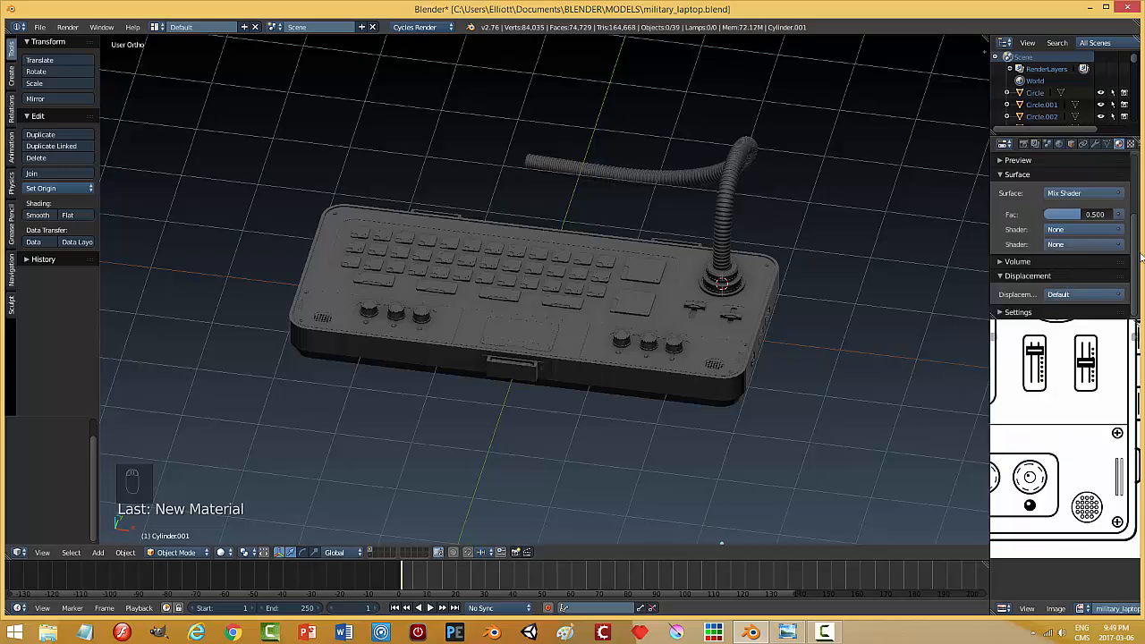
pyautogui.click(1077, 231)
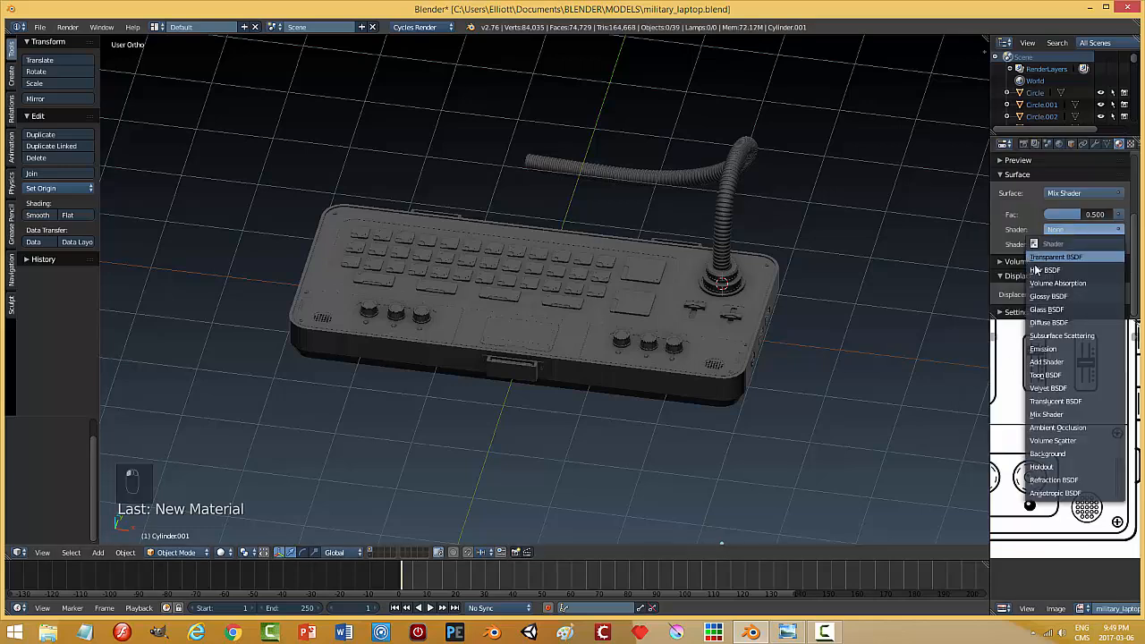
pyautogui.click(1063, 324)
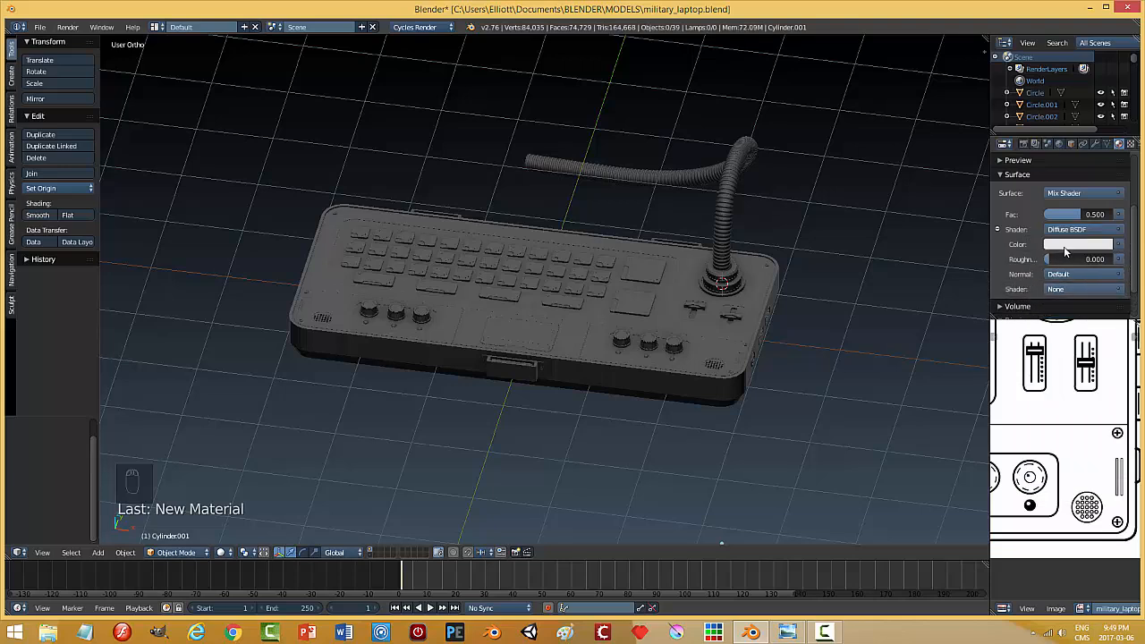
pyautogui.scroll(-2, 1105, 258)
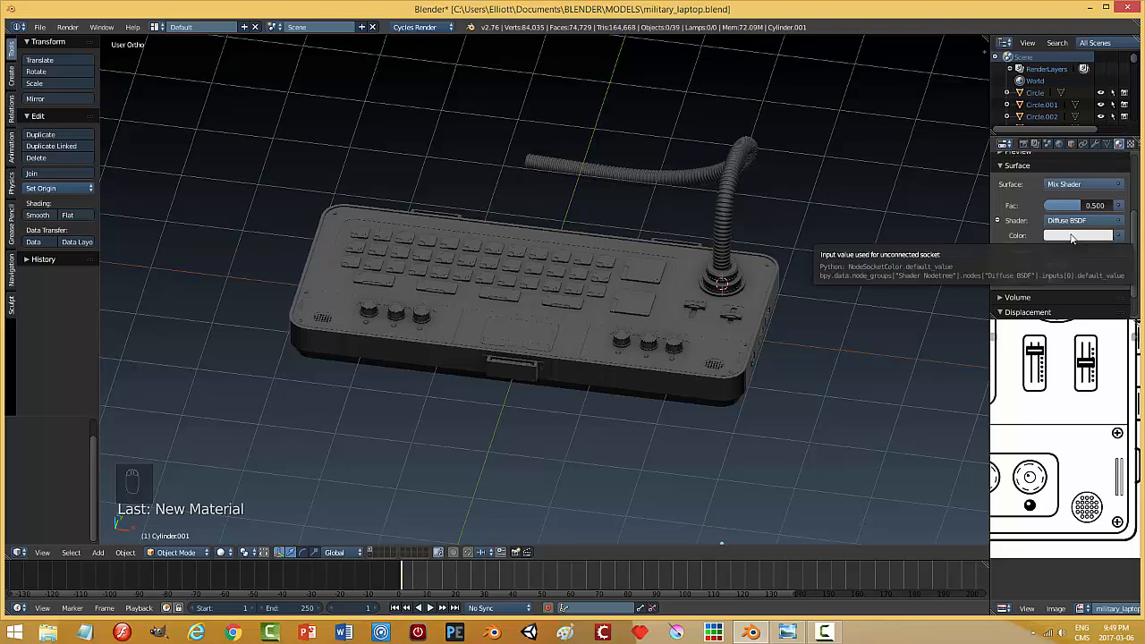
pyautogui.click(1066, 237)
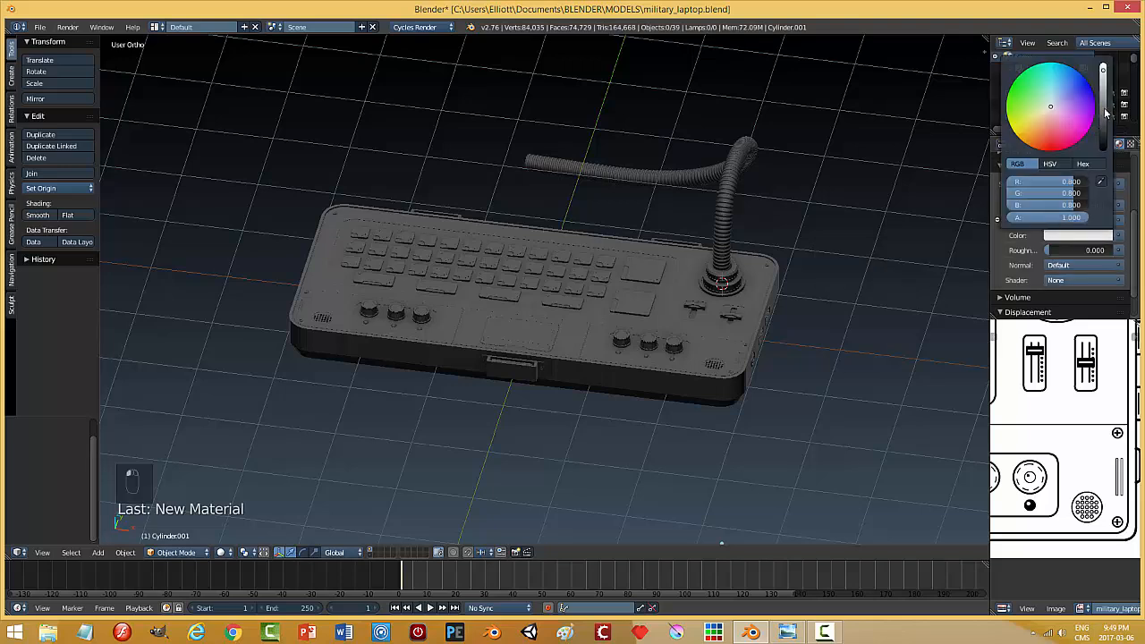
pyautogui.moveTo(1107, 112); pyautogui.dragTo(1104, 147)
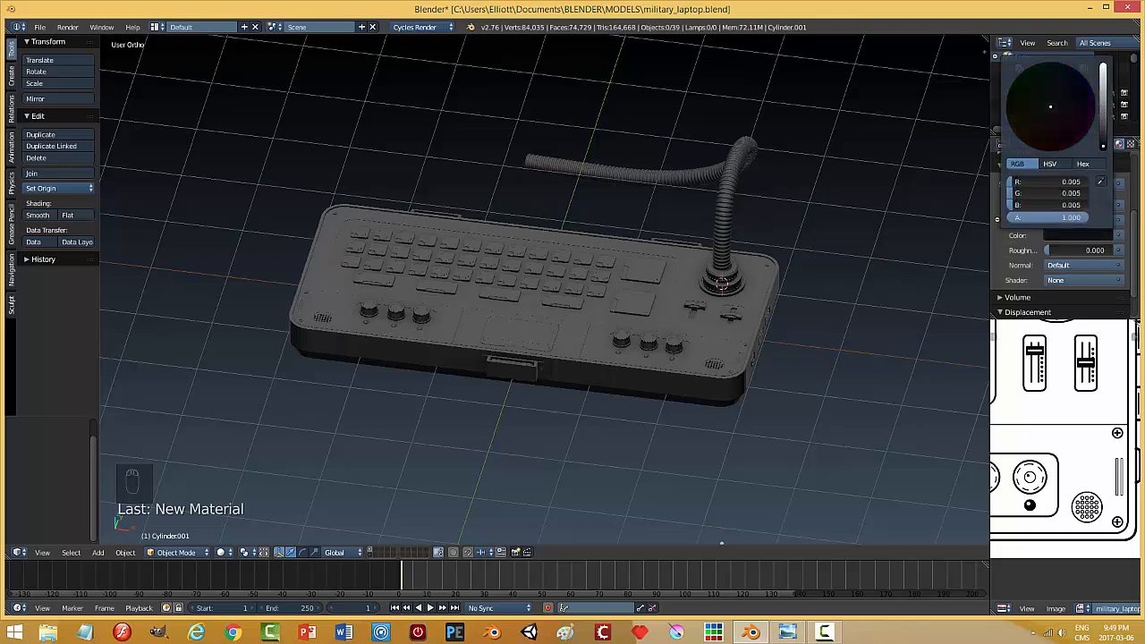
# - Use a Glossy BSDF as the Mix Shader's second shader and darken its color to medium grey
pyautogui.click(1082, 280)
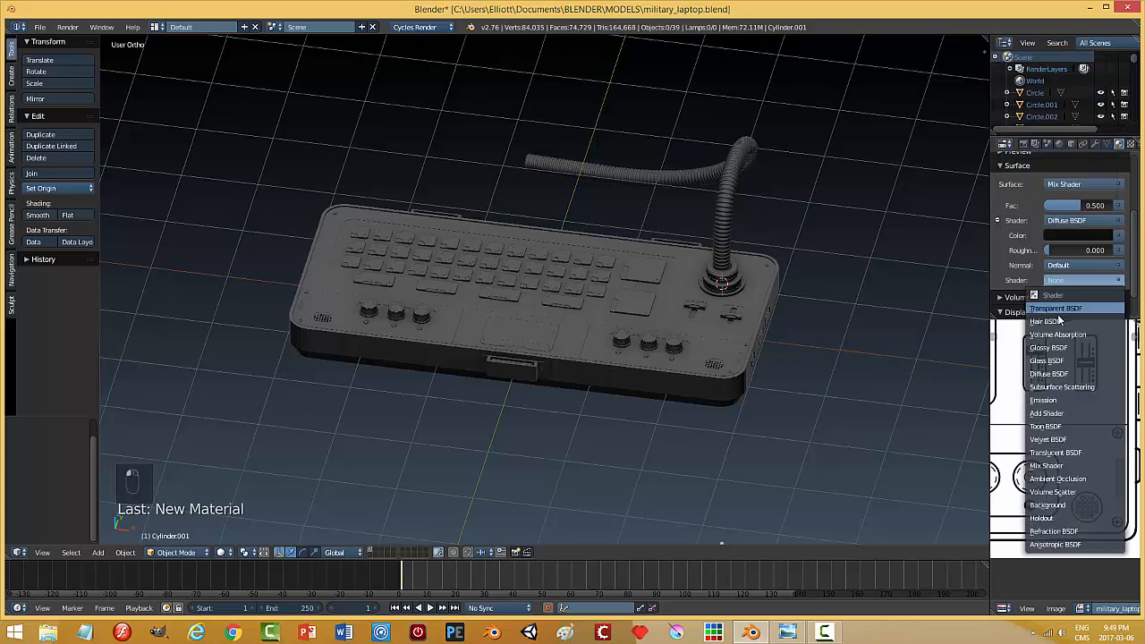
pyautogui.click(1052, 348)
pyautogui.scroll(-3, 1108, 271)
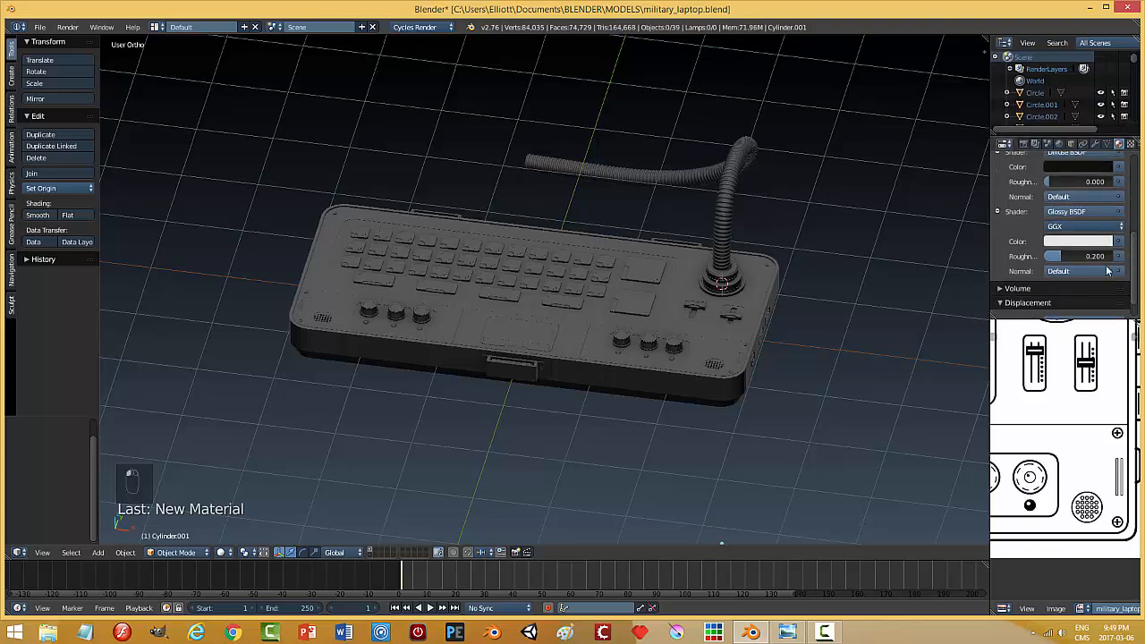
pyautogui.click(1085, 241)
pyautogui.moveTo(1106, 95); pyautogui.dragTo(1106, 130)
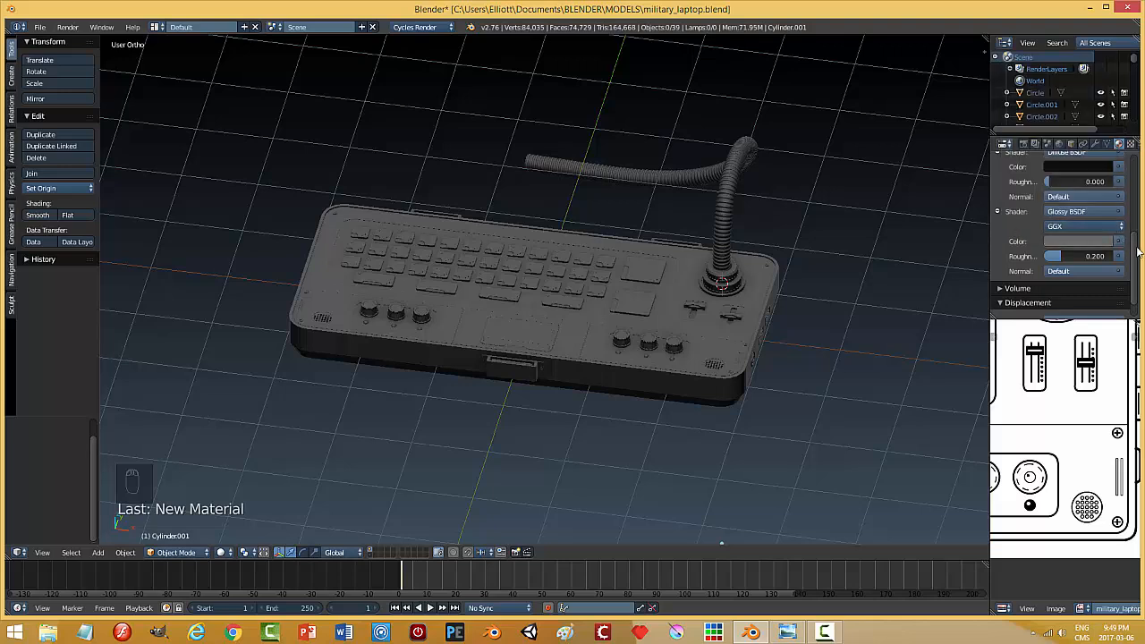
# - Rename the cable's material as black
pyautogui.moveTo(1139, 254); pyautogui.dragTo(1138, 170)
pyautogui.doubleClick(1026, 222)
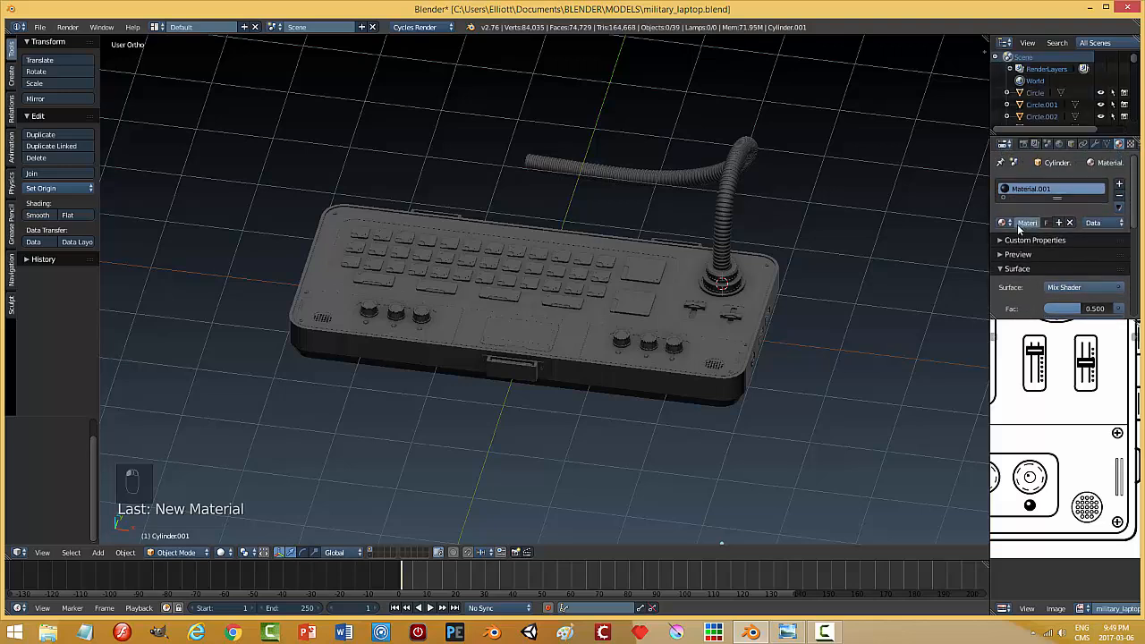
pyautogui.write('black')
pyautogui.press('Return')
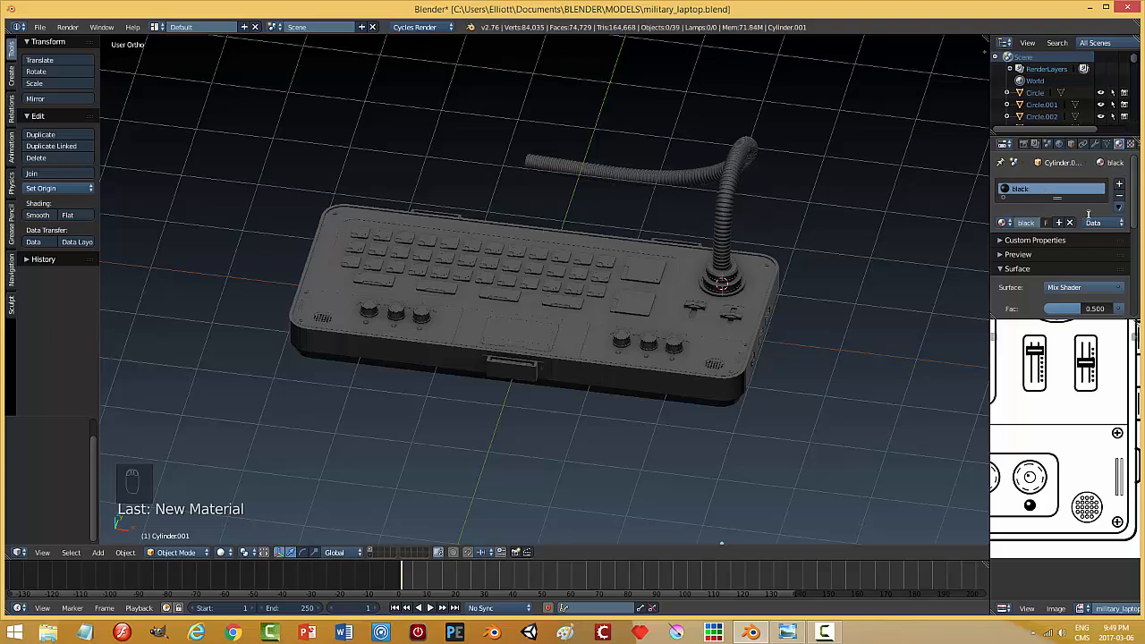
# - Select the ribbed cable and switch the viewport shading to Material
pyautogui.rightClick(737, 230)
pyautogui.click(1003, 222)
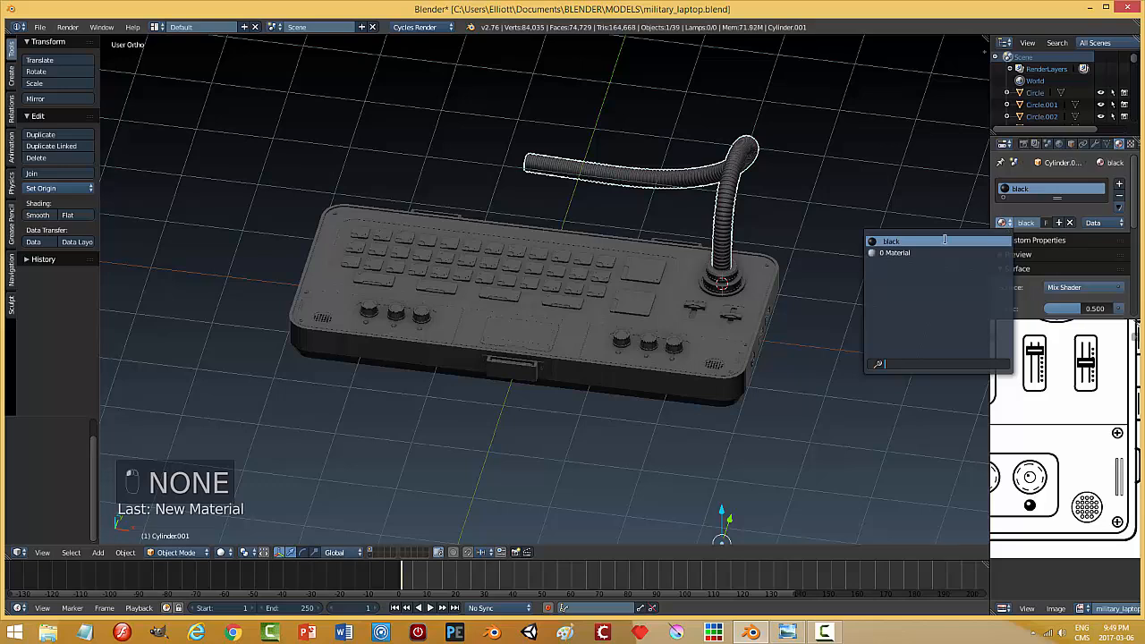
pyautogui.click(224, 553)
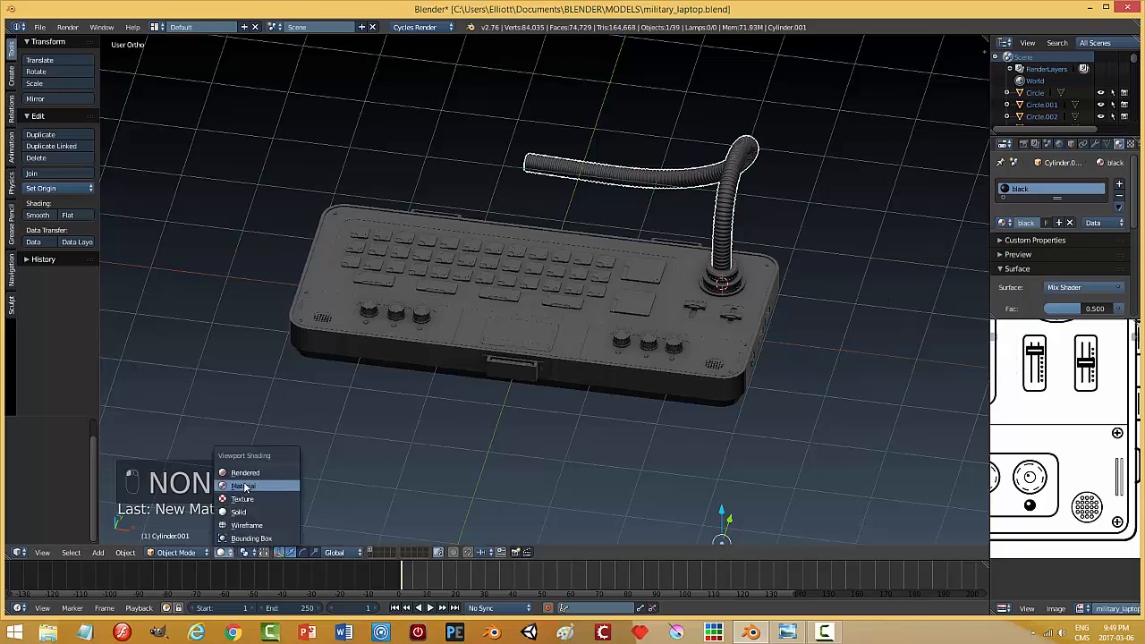
pyautogui.press('Return')
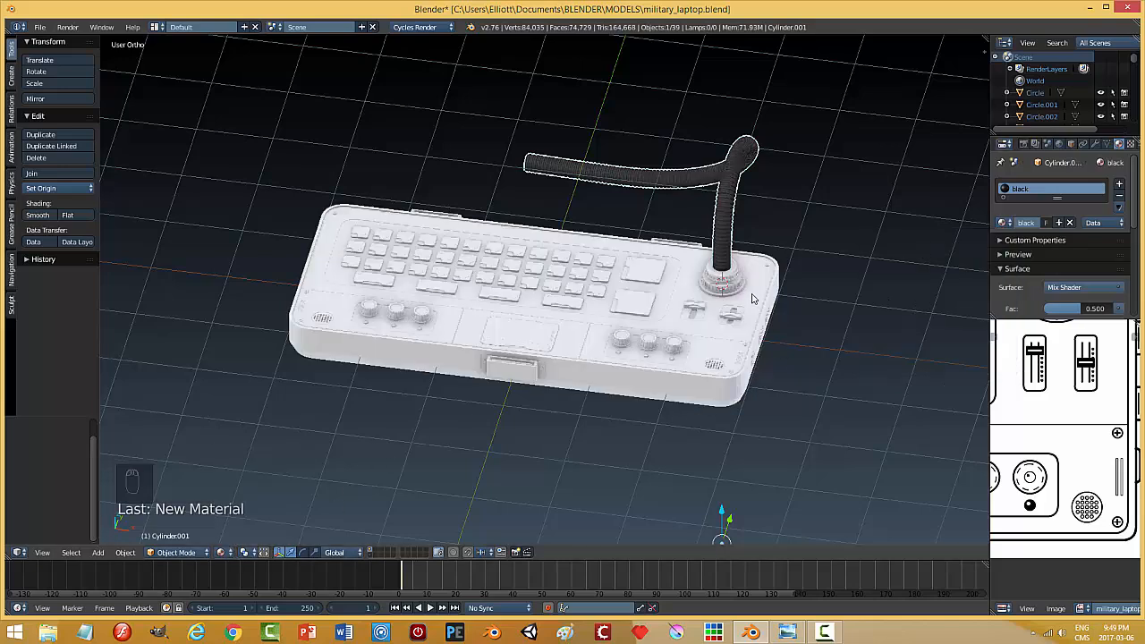
# - Assign the existing black material to the laptop's body and save the file with nothing selected
pyautogui.rightClick(692, 397)
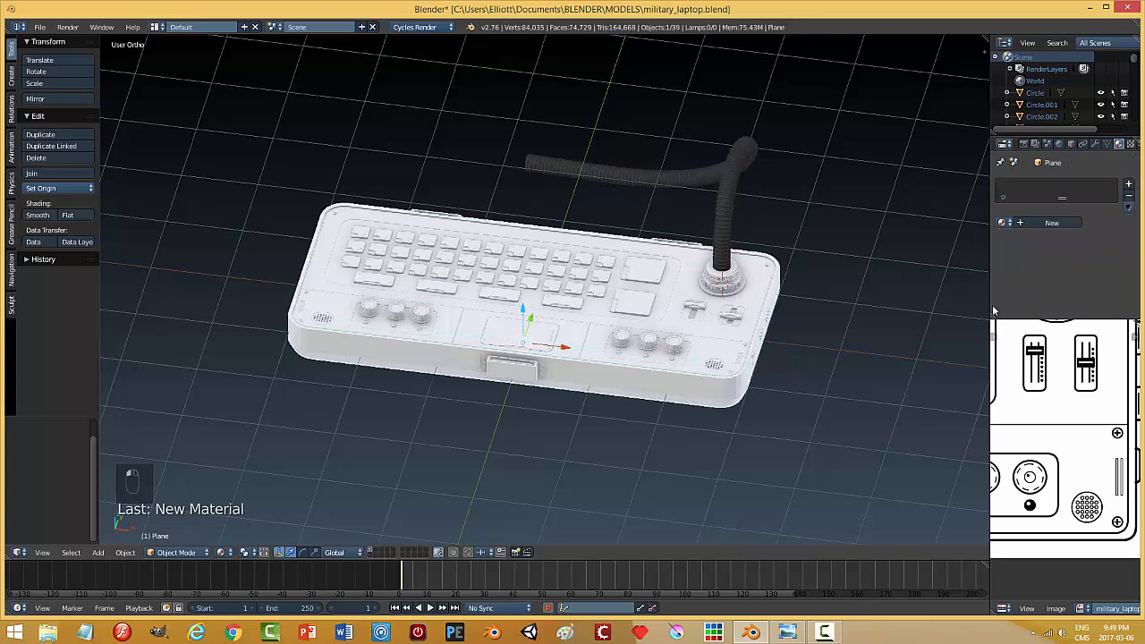
pyautogui.click(1004, 223)
pyautogui.click(921, 251)
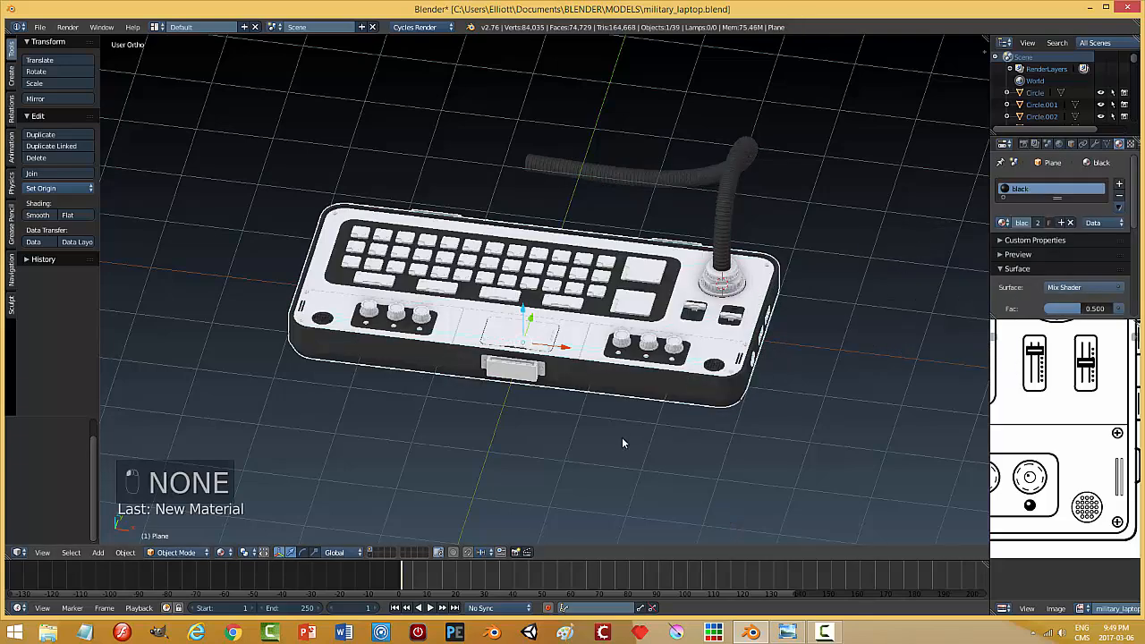
pyautogui.scroll(2, 608, 445)
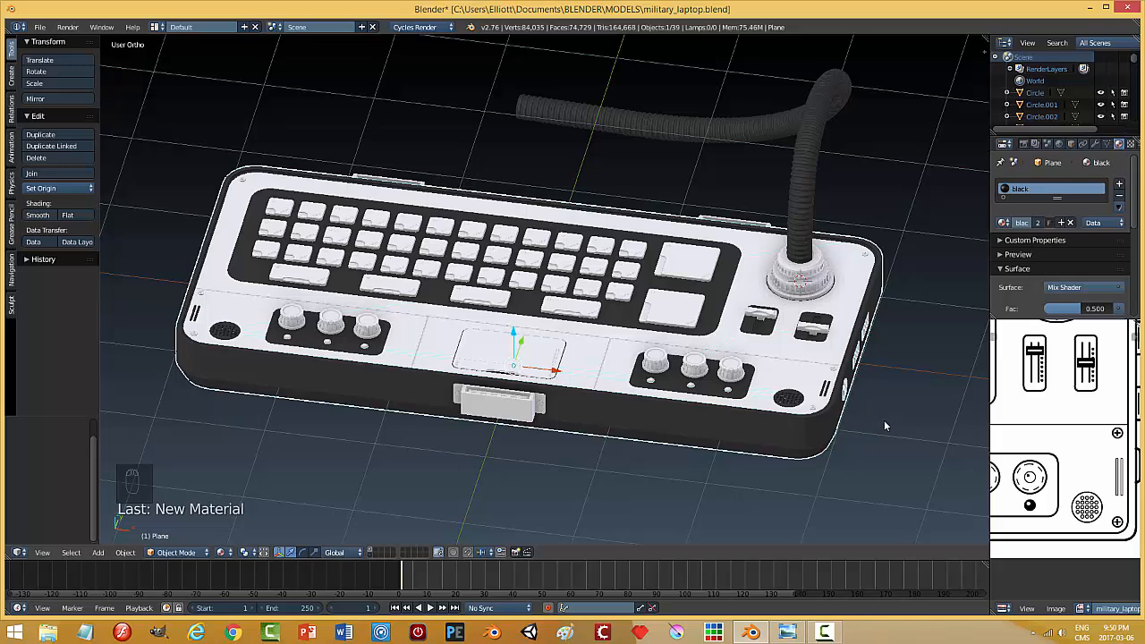
pyautogui.press('a')
pyautogui.hotkey('ctrl', 's')
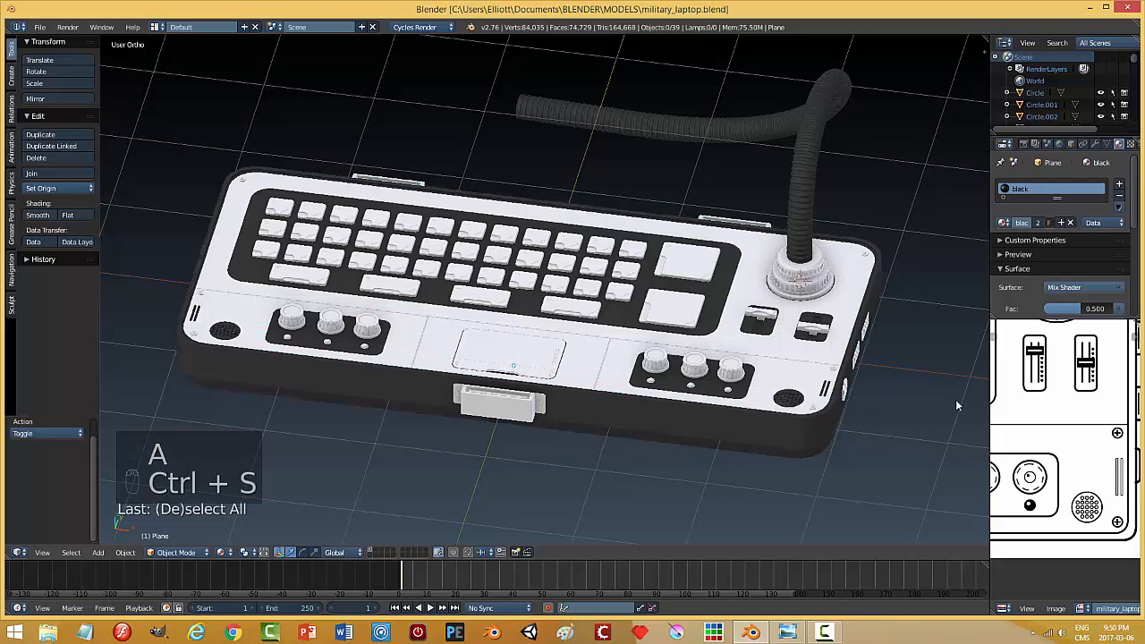
# - Copy the laptop body's black material and paste its settings into a new material in a second slot
pyautogui.moveTo(898, 336); pyautogui.dragTo(904, 392, button='middle')
pyautogui.moveTo(834, 409); pyautogui.dragTo(734, 420, button='middle')
pyautogui.scroll(4, 731, 422)
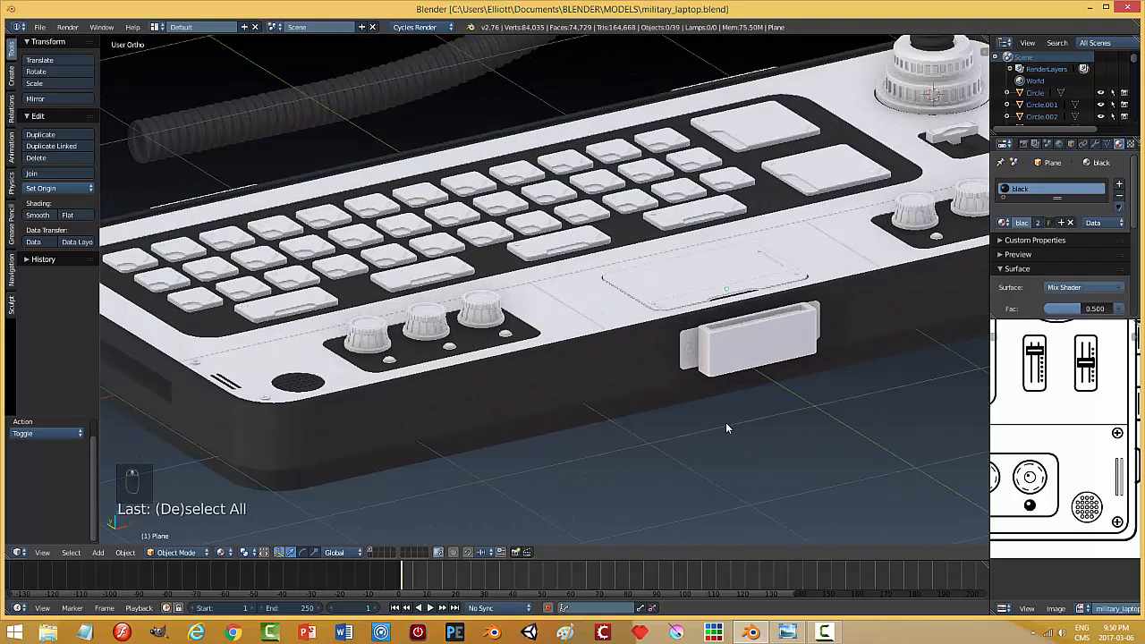
pyautogui.scroll(2, 727, 422)
pyautogui.scroll(-3, 739, 423)
pyautogui.keyDown('shift'); pyautogui.moveTo(742, 404); pyautogui.dragTo(712, 409, button='middle'); pyautogui.keyUp('shift')
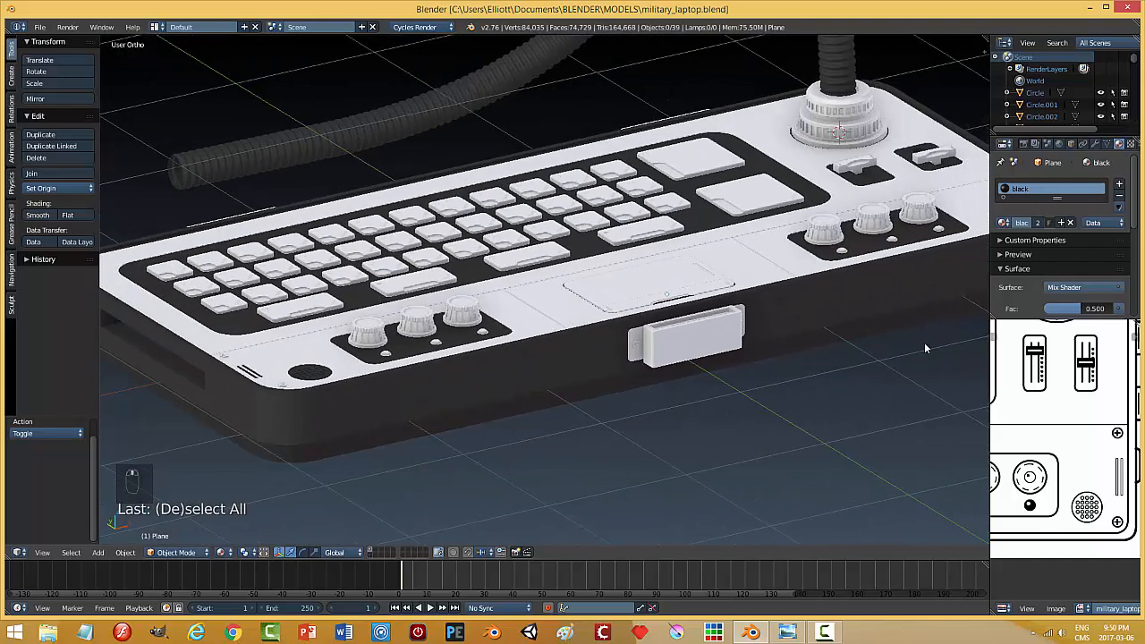
pyautogui.click(1119, 207)
pyautogui.click(1065, 233)
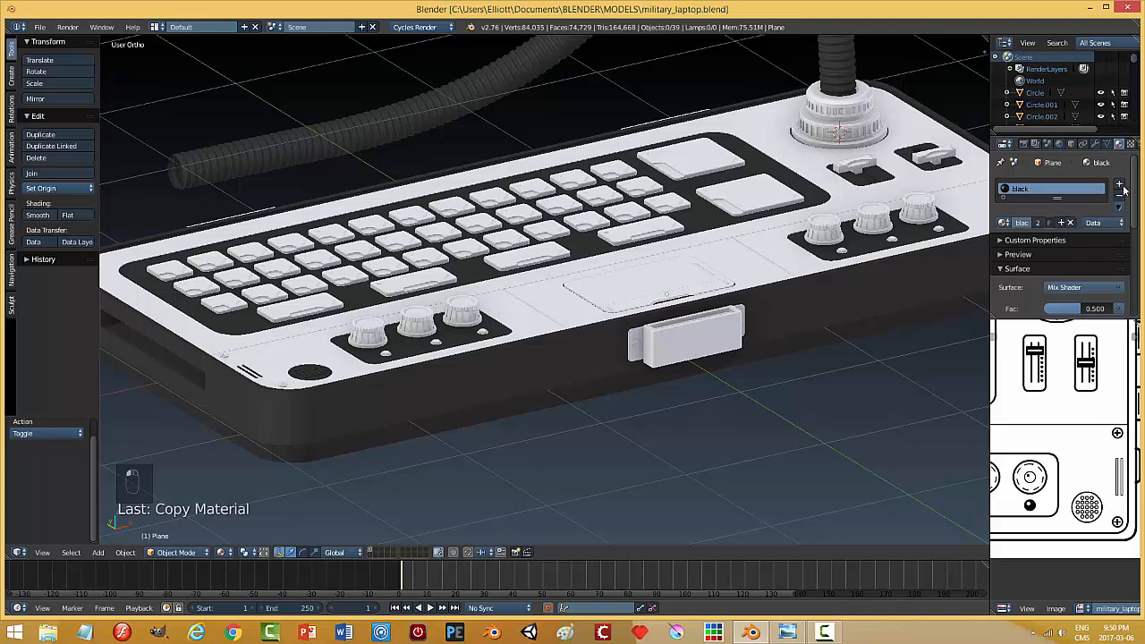
pyautogui.click(1123, 184)
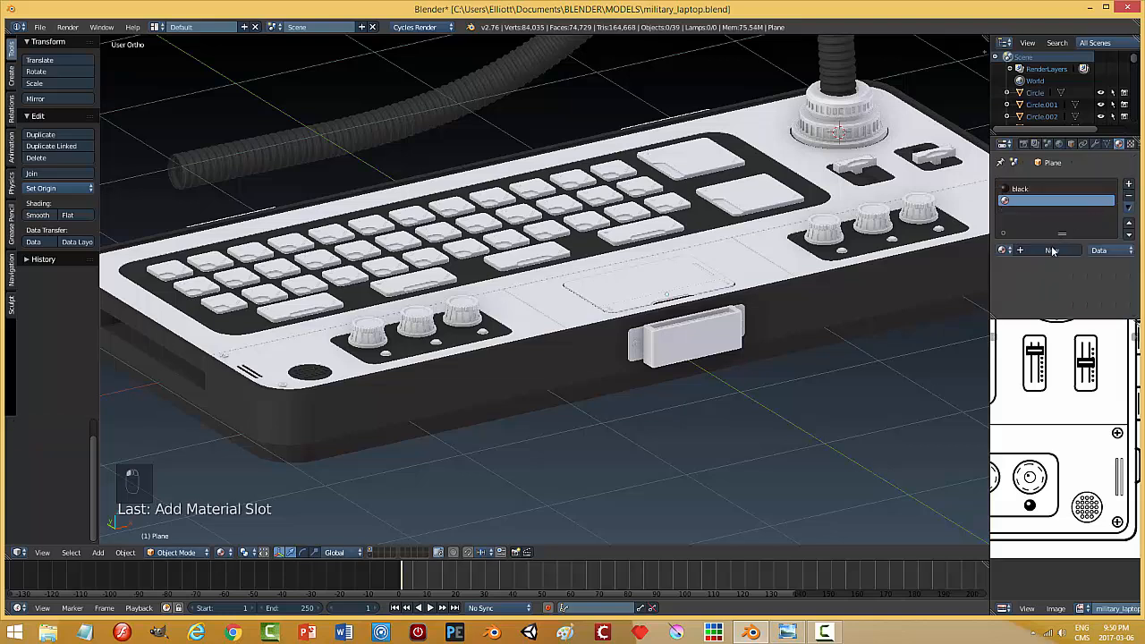
pyautogui.click(1053, 252)
pyautogui.click(1118, 207)
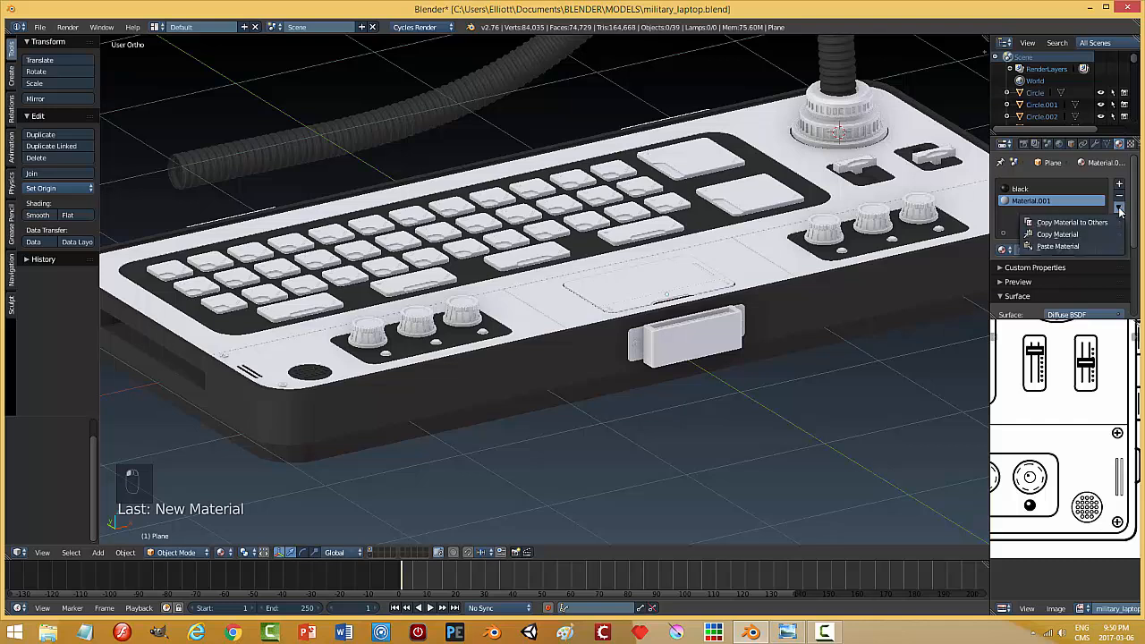
pyautogui.click(1074, 243)
# - Rename the laptop body's second material as army
pyautogui.doubleClick(1027, 250)
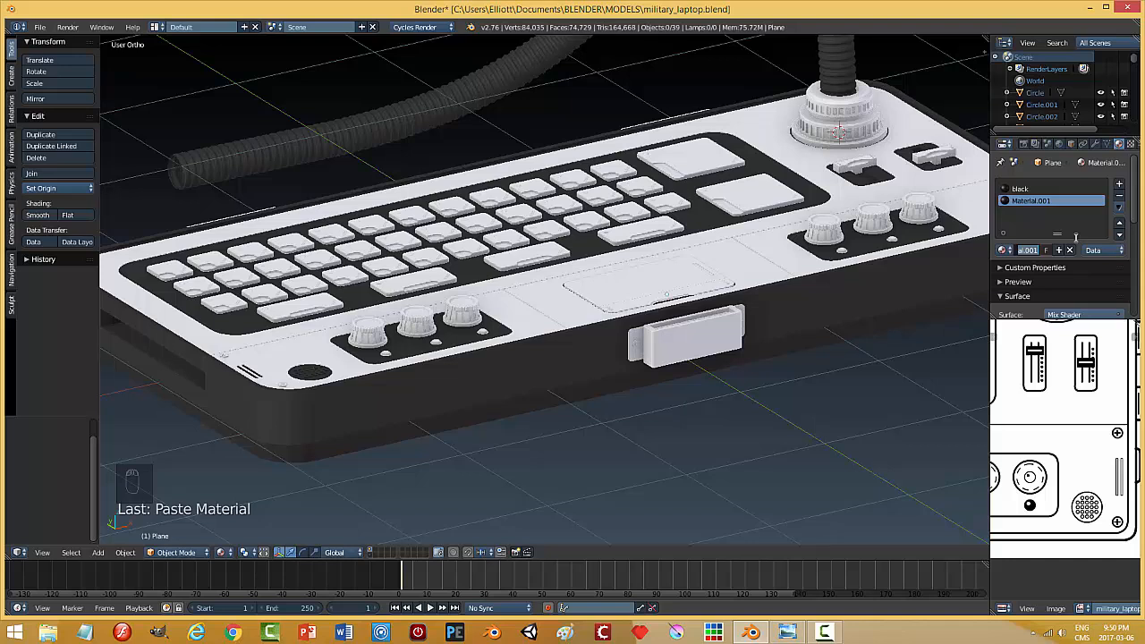
pyautogui.write('army')
pyautogui.press('Return')
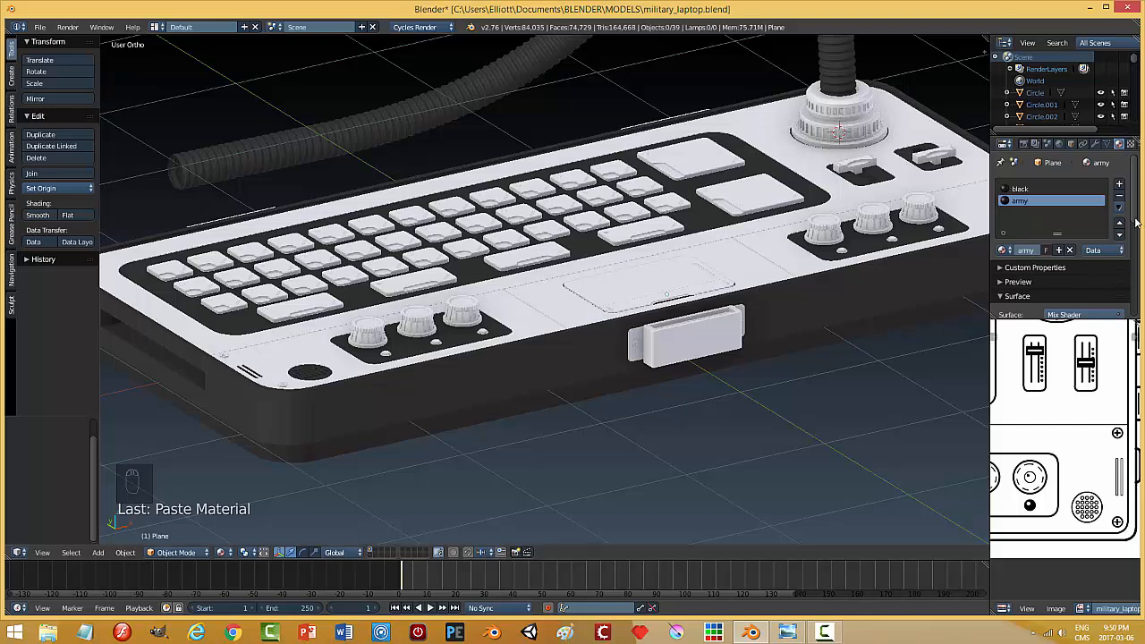
# - Set the Diffuse BSDF color of the army material to hex ffd300
pyautogui.moveTo(1137, 222); pyautogui.dragTo(1139, 284)
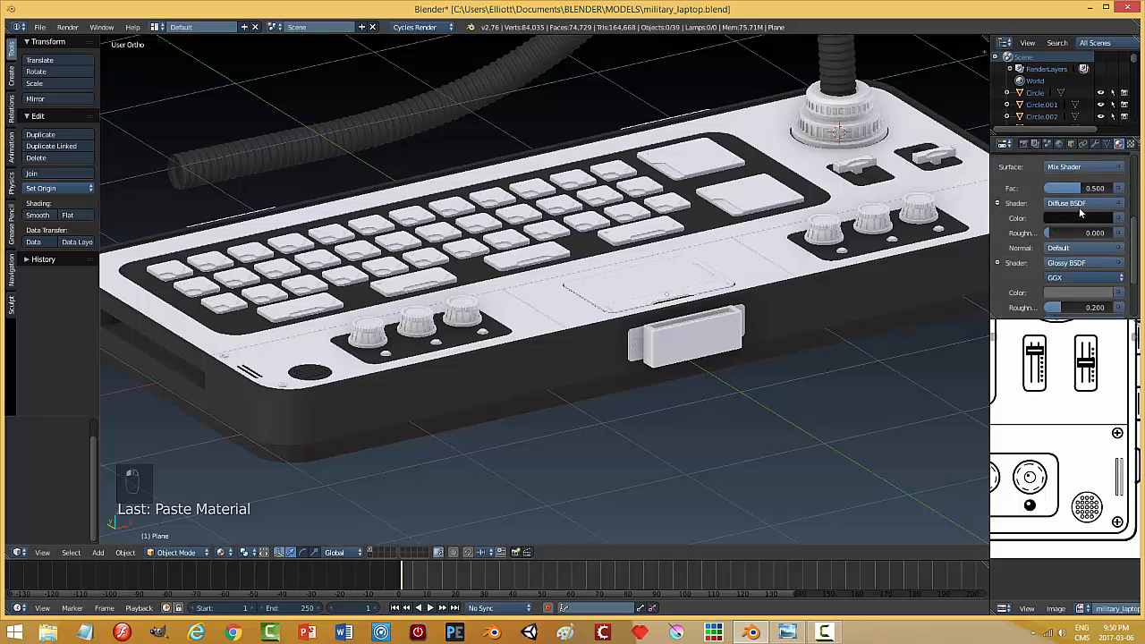
pyautogui.click(1077, 219)
pyautogui.click(1083, 145)
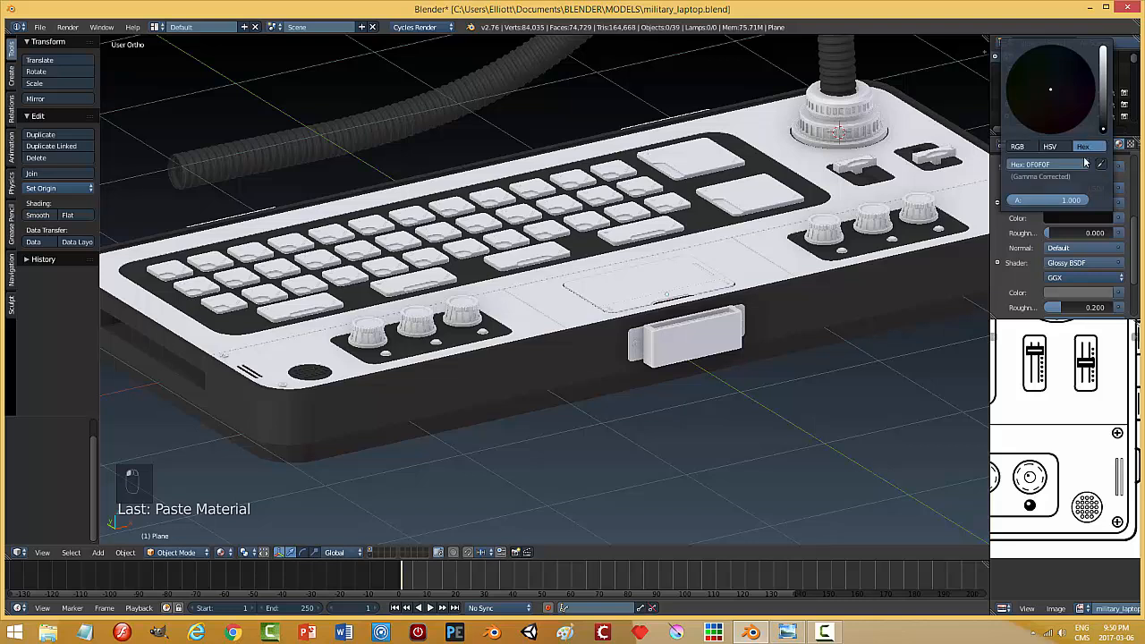
pyautogui.click(1069, 166)
pyautogui.write('F')
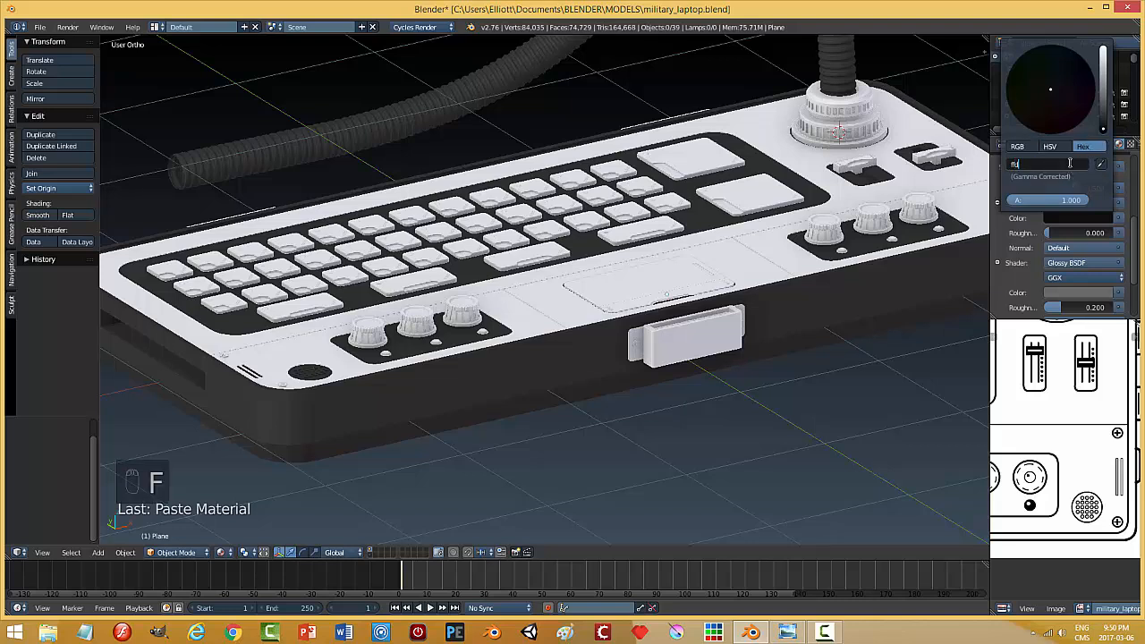
pyautogui.write('fd300')
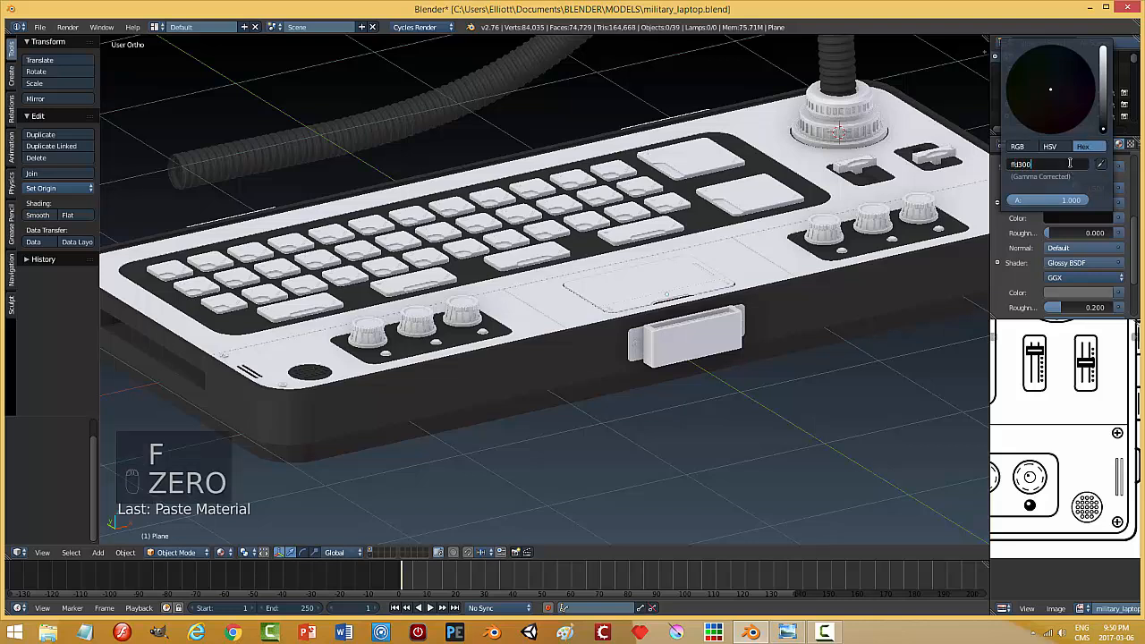
pyautogui.press('Return')
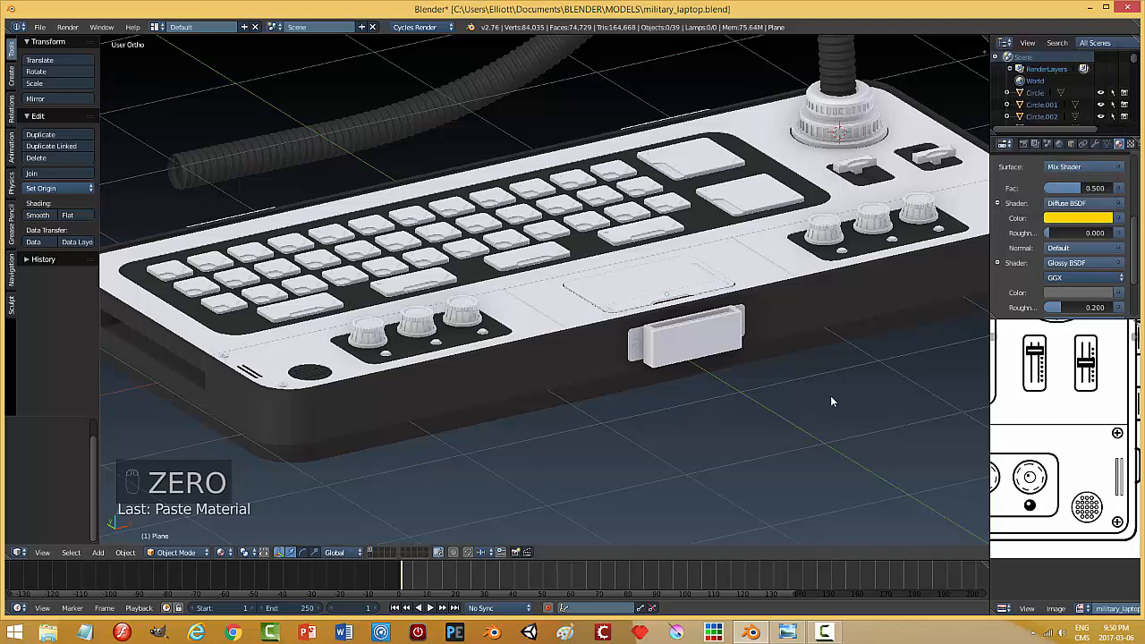
# - Switch to Chrome, search Google for "ARMY GREEN HEX" and open the Army color swatch image showing its hex code
pyautogui.click(234, 634)
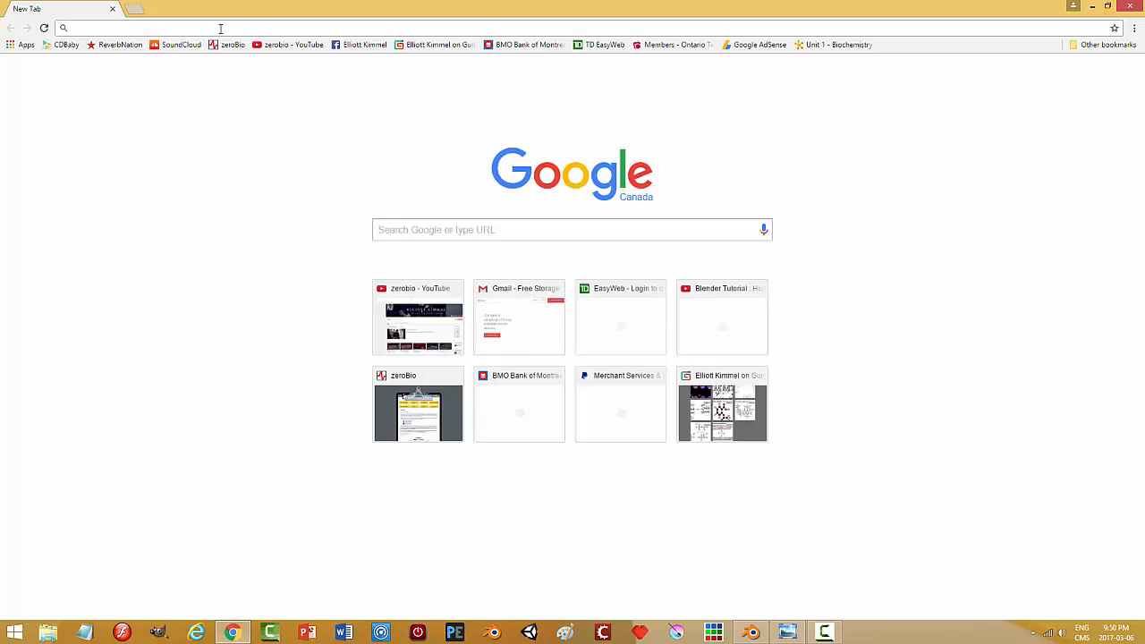
pyautogui.write('arMY GREEN HEX')
pyautogui.press('Return')
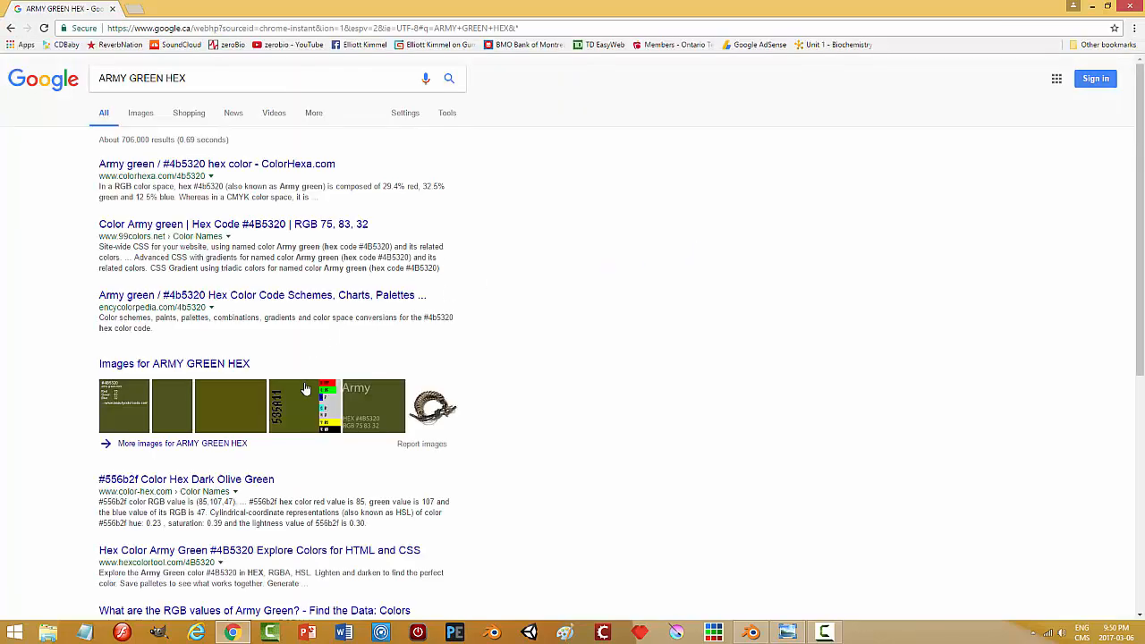
pyautogui.click(363, 426)
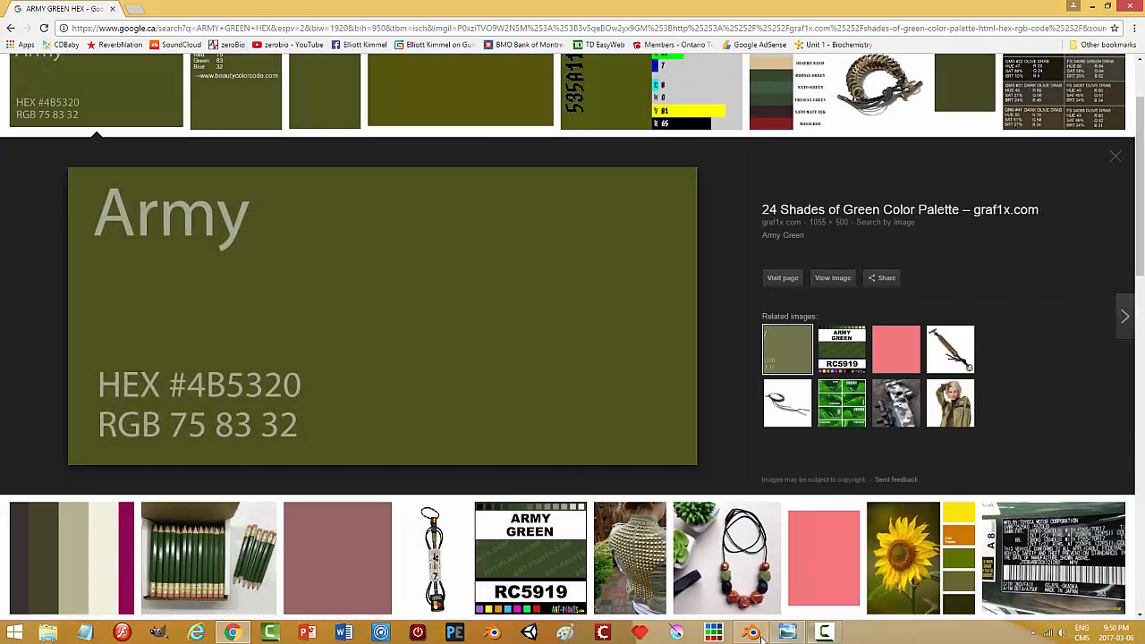
# - Switch back to Blender and set the army material's Diffuse BSDF color to hex 4B5320
pyautogui.click(755, 634)
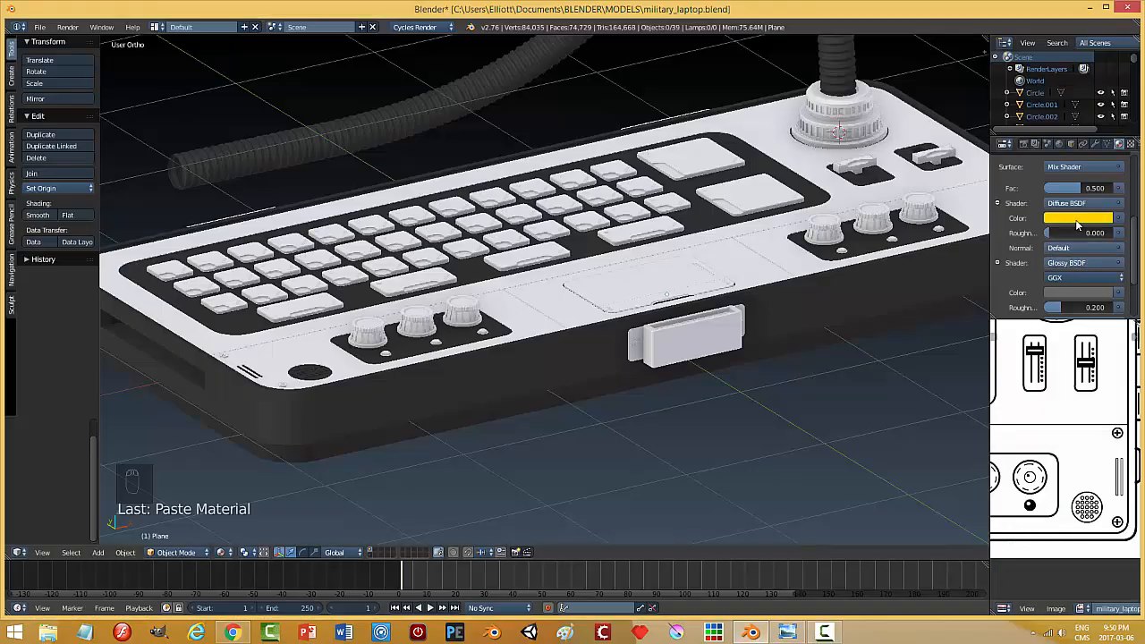
pyautogui.click(1076, 219)
pyautogui.click(1063, 164)
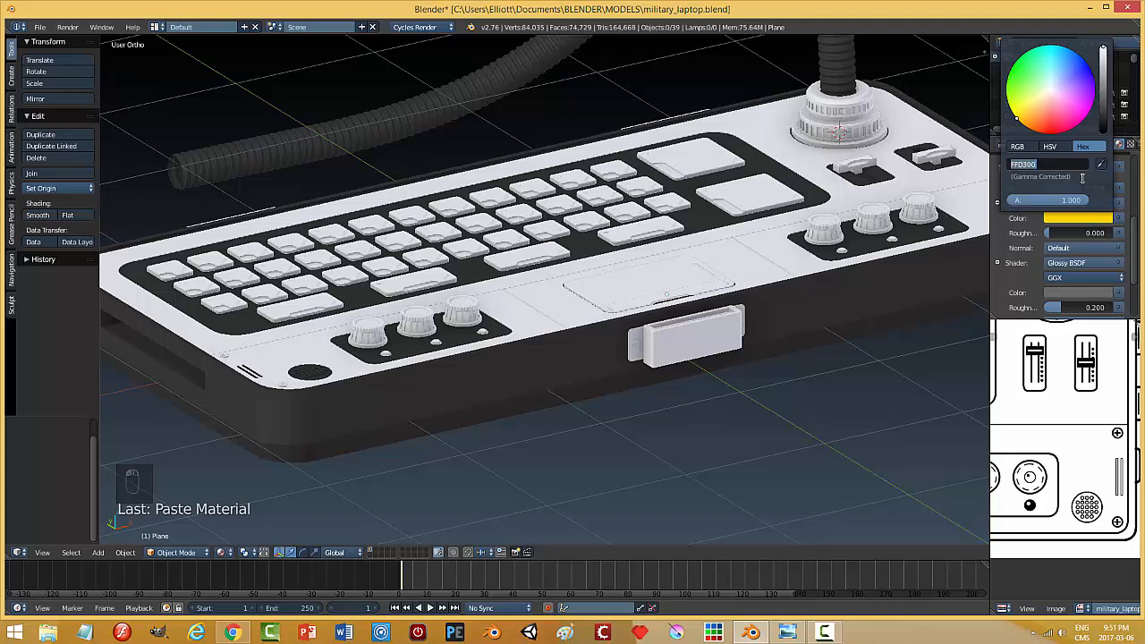
pyautogui.write('4b5320')
pyautogui.press('Return')
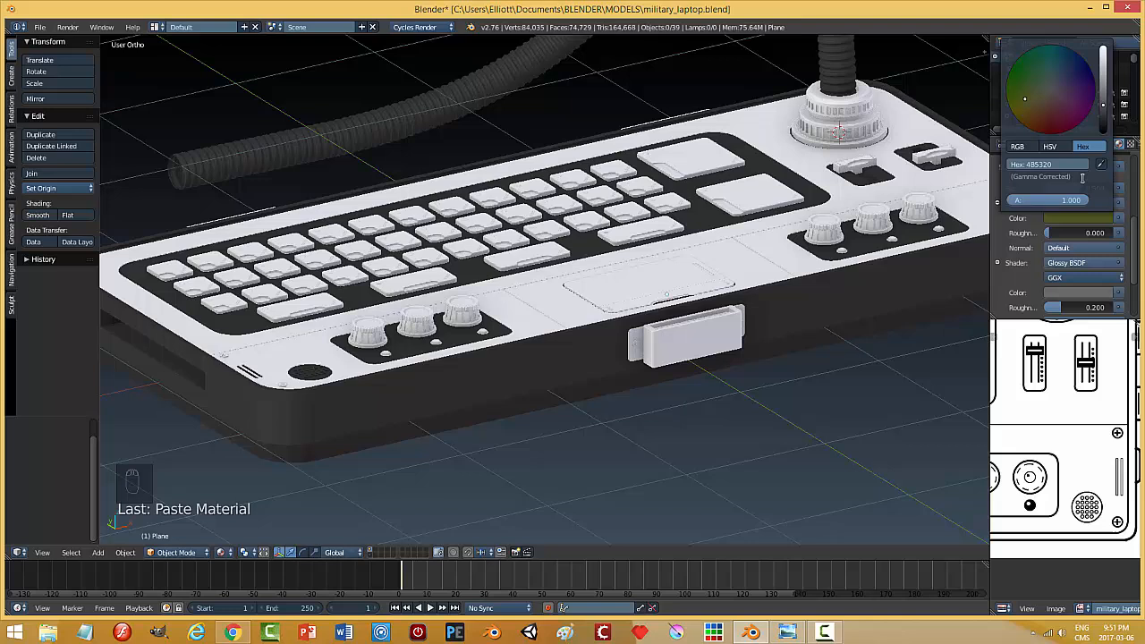
# - Sample the army material's green Diffuse color into its Glossy BSDF color
pyautogui.click(1110, 292)
pyautogui.click(1101, 241)
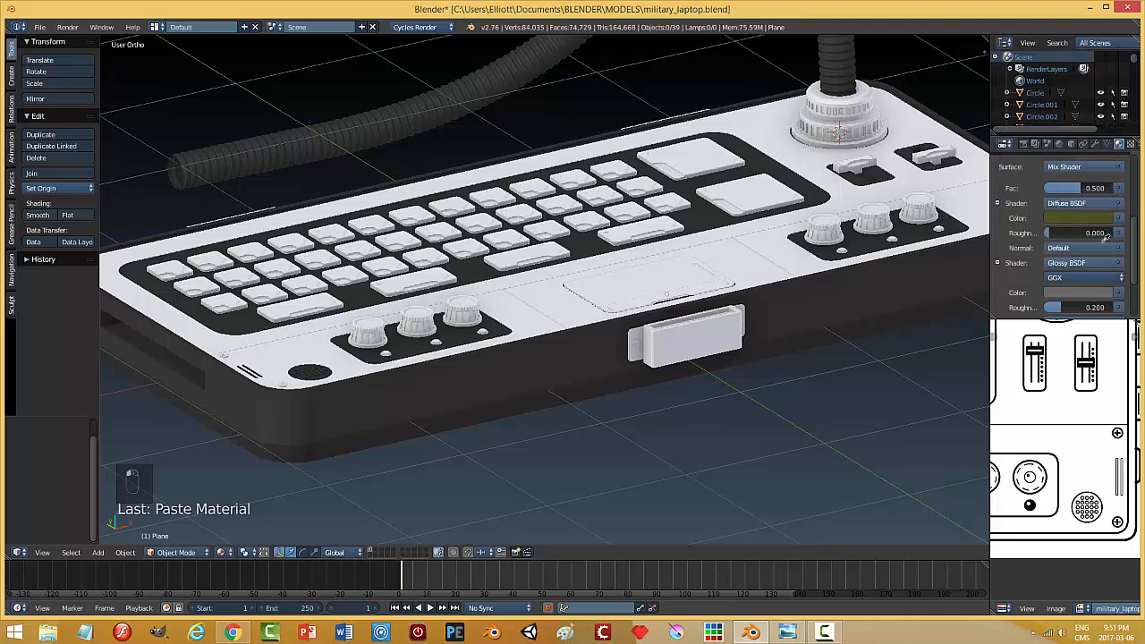
pyautogui.click(1099, 220)
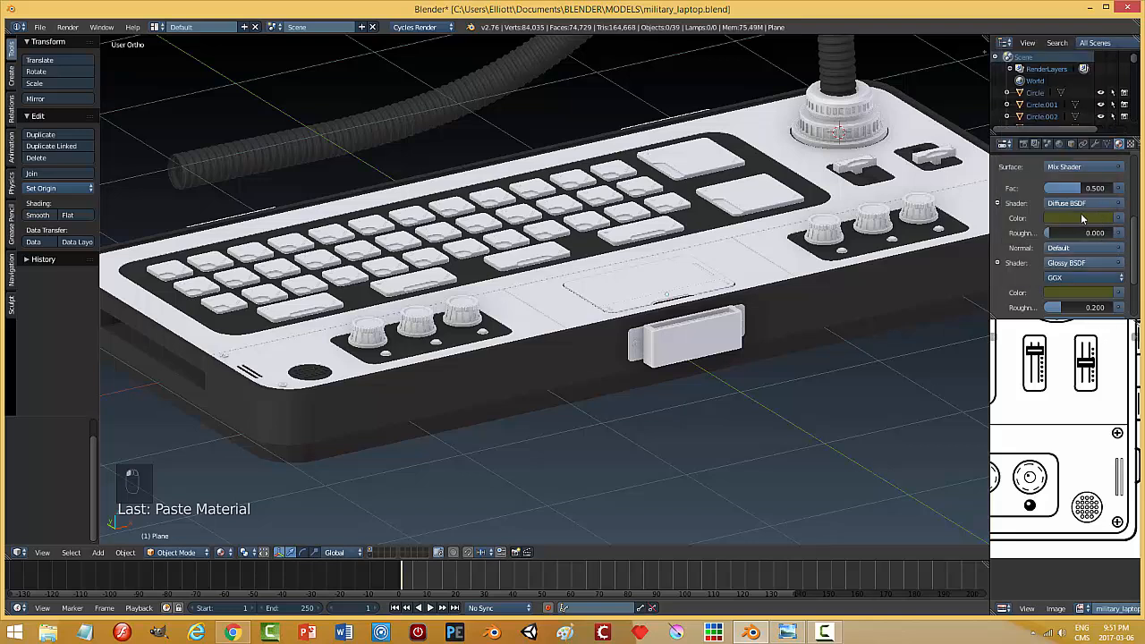
# - Darken the army material's Diffuse color to about hex 363B17 and brighten its Glossy color to about hex 67722C
pyautogui.click(1081, 215)
pyautogui.moveTo(1103, 107); pyautogui.dragTo(1104, 113)
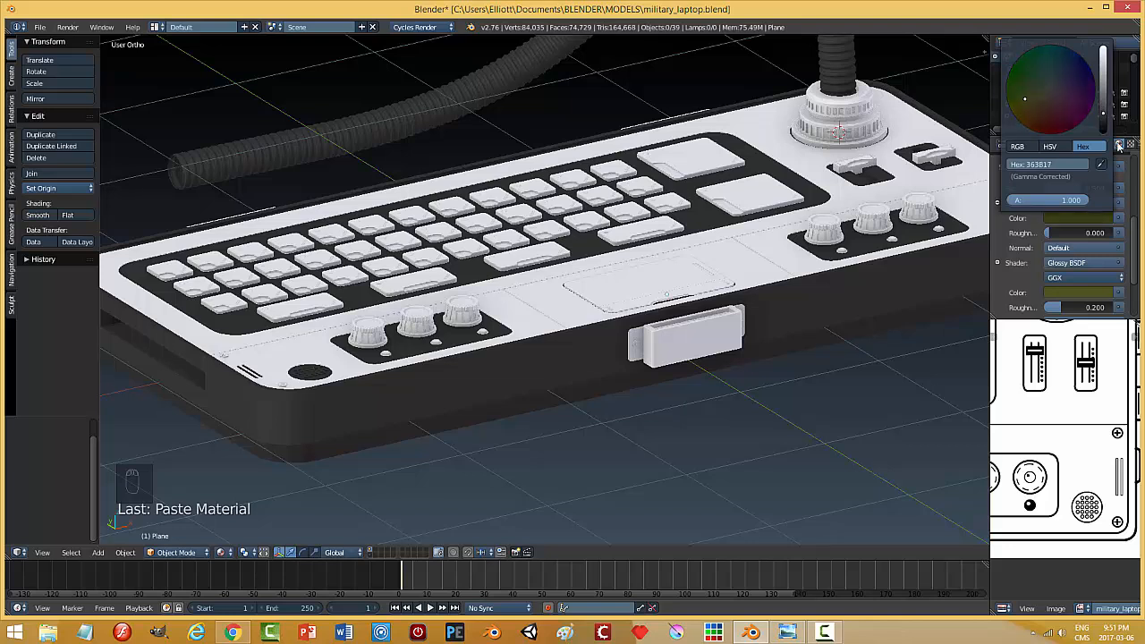
pyautogui.click(1103, 292)
pyautogui.moveTo(1103, 179); pyautogui.dragTo(1103, 168)
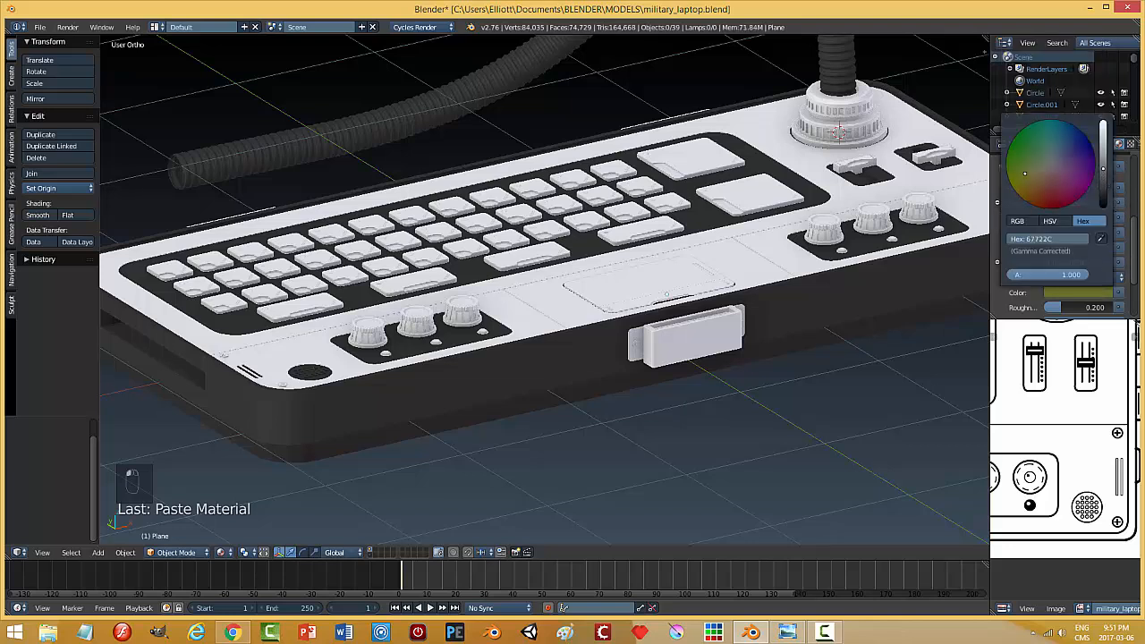
# - Save the model over the existing military_laptop.blend file
pyautogui.hotkey('ctrl', 's')
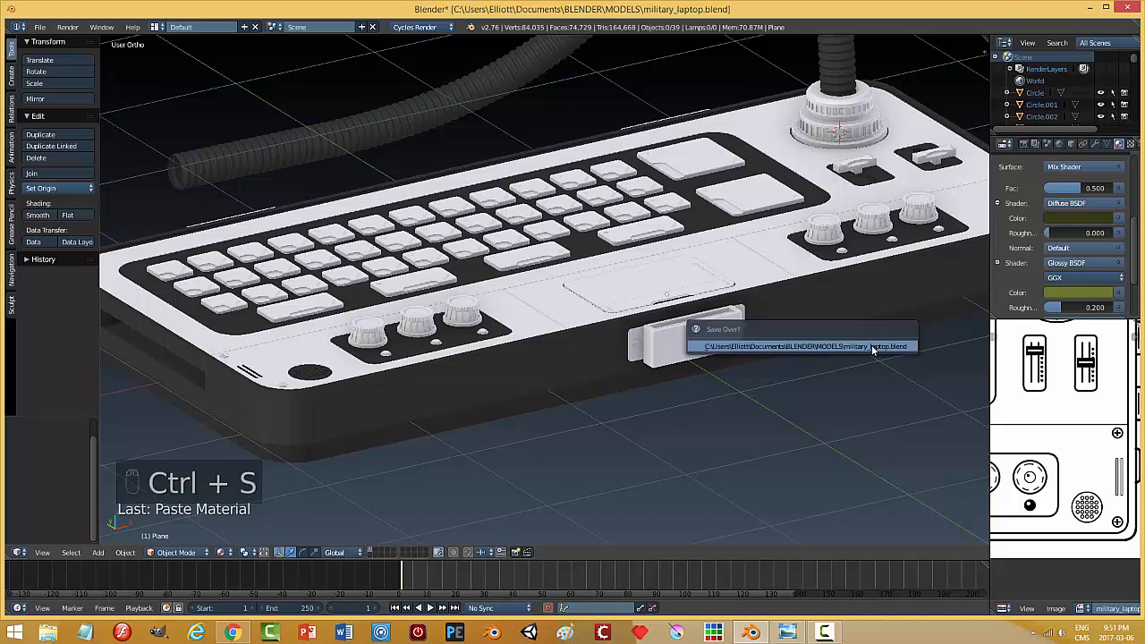
pyautogui.click(873, 348)
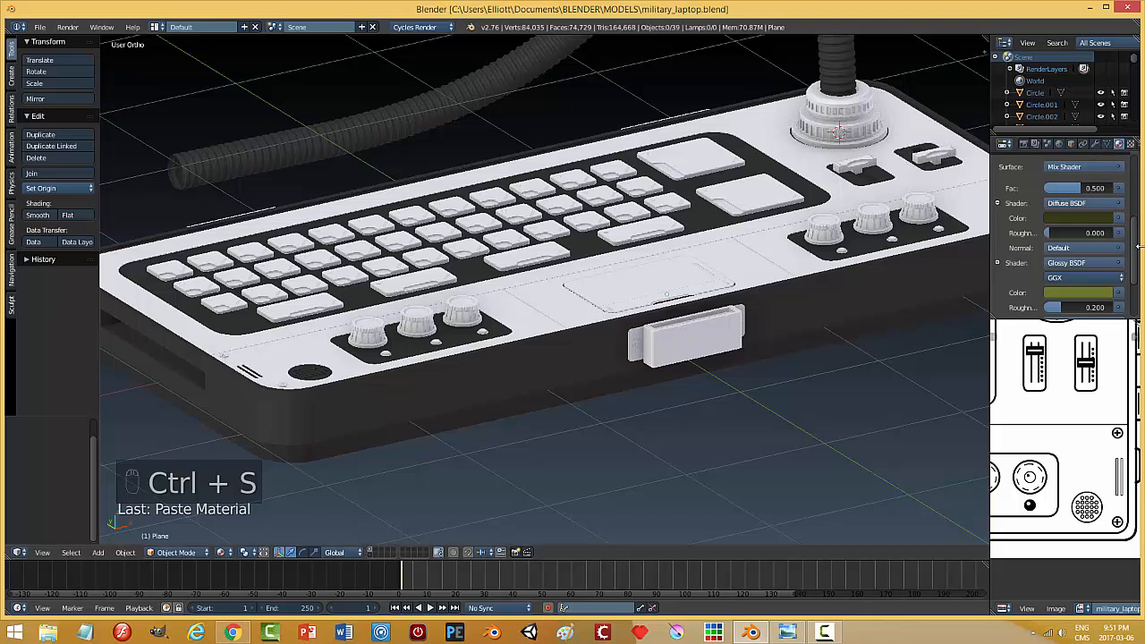
# - Assign the existing army material to the ribbed round connector at the base of the cable
pyautogui.scroll(5, 1139, 252)
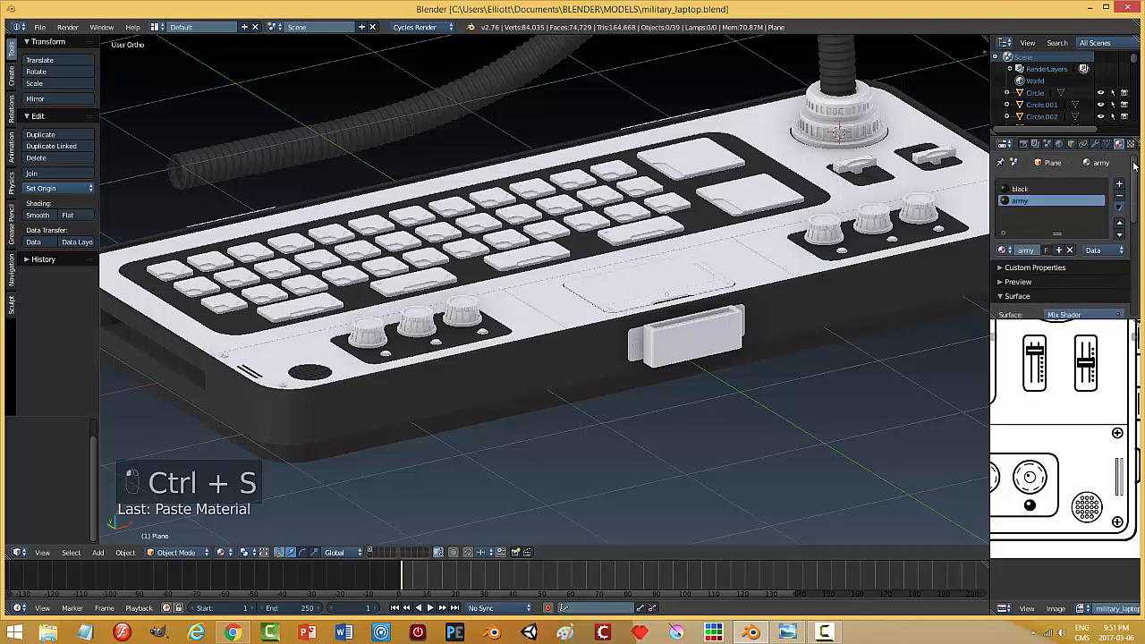
pyautogui.rightClick(844, 119)
pyautogui.click(1005, 223)
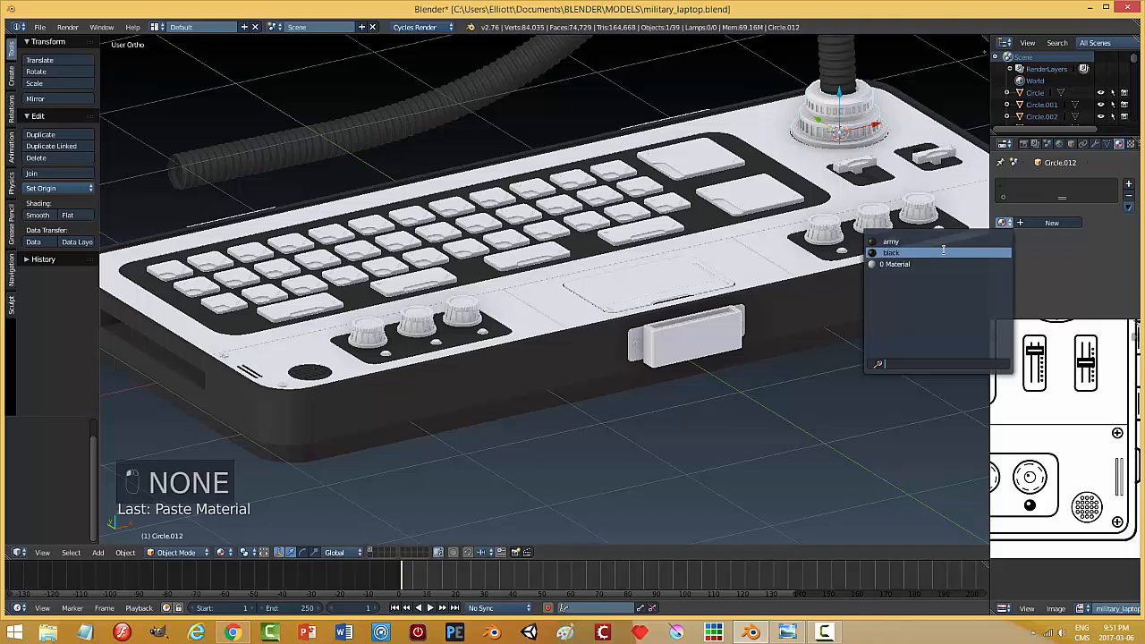
pyautogui.click(942, 241)
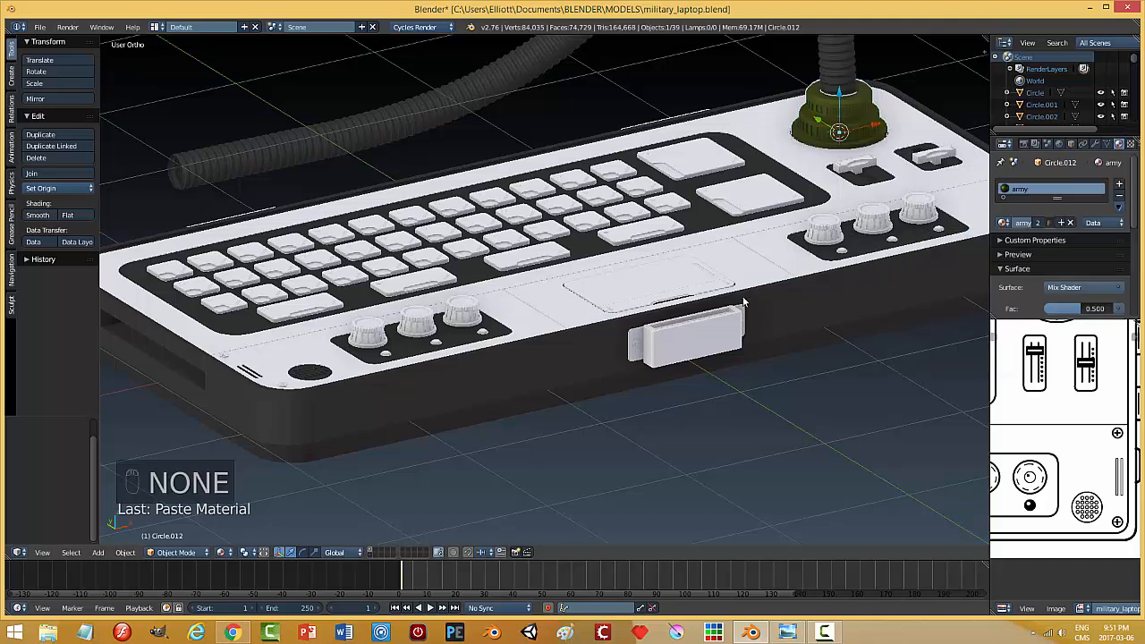
# - Assign the existing army material to the laptop's top panel around the keyboard, and deselect everything
pyautogui.rightClick(771, 247)
pyautogui.click(1005, 223)
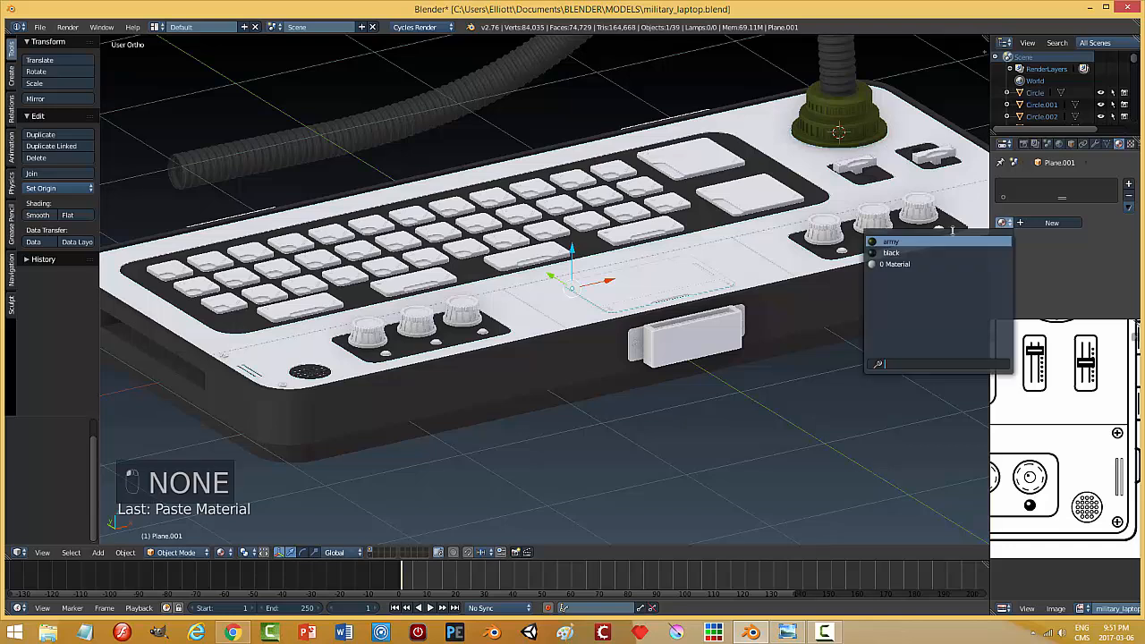
pyautogui.click(941, 241)
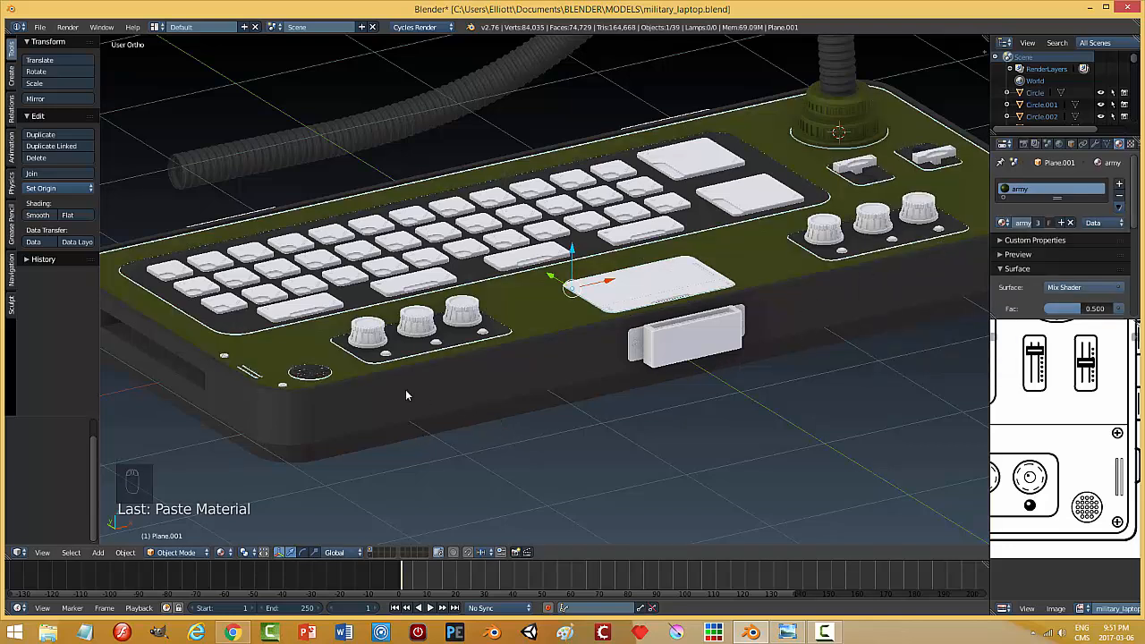
pyautogui.press('a')
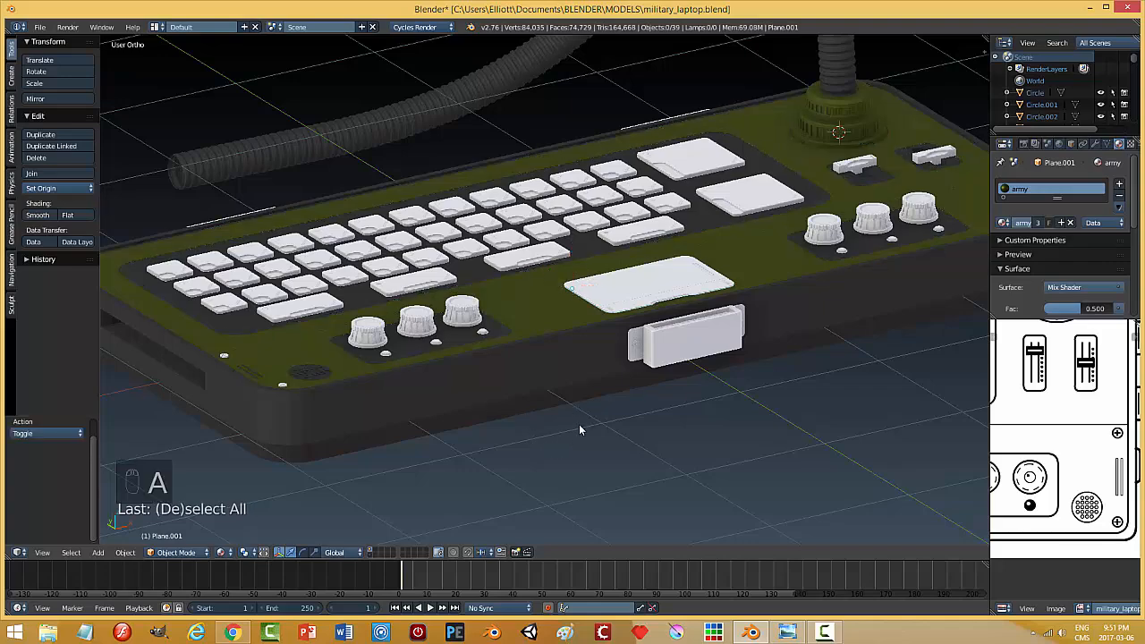
# - Assign the existing army material to the latch block on the laptop's front edge below the trackpad
pyautogui.moveTo(579, 426); pyautogui.dragTo(563, 450, button='middle')
pyautogui.moveTo(709, 440); pyautogui.dragTo(535, 415, button='middle')
pyautogui.rightClick(536, 415)
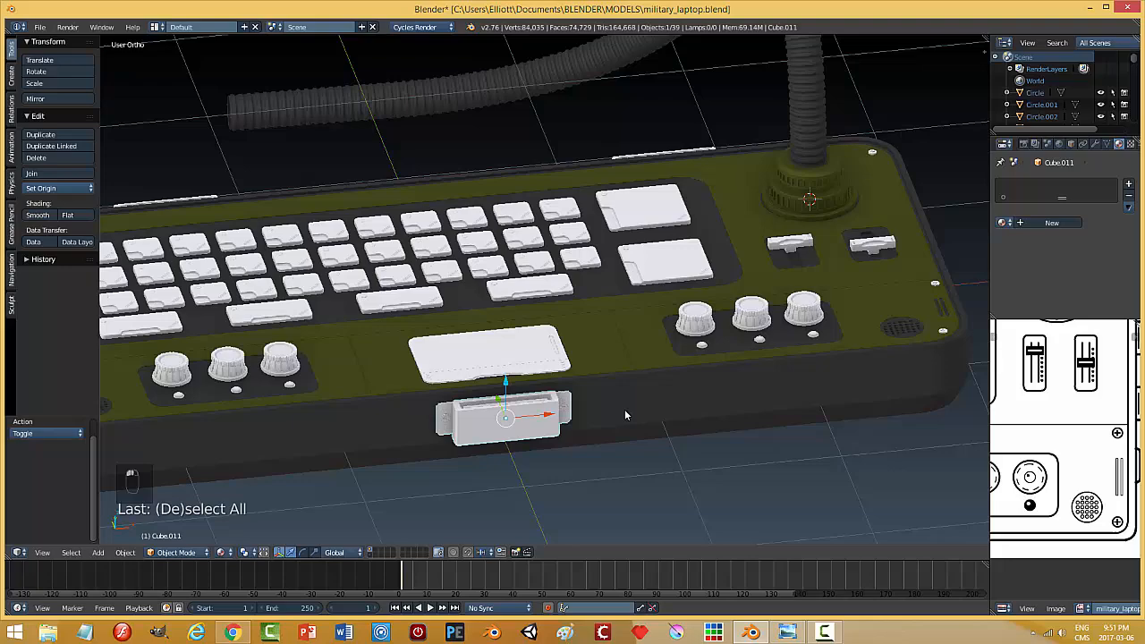
pyautogui.click(1006, 224)
pyautogui.click(909, 243)
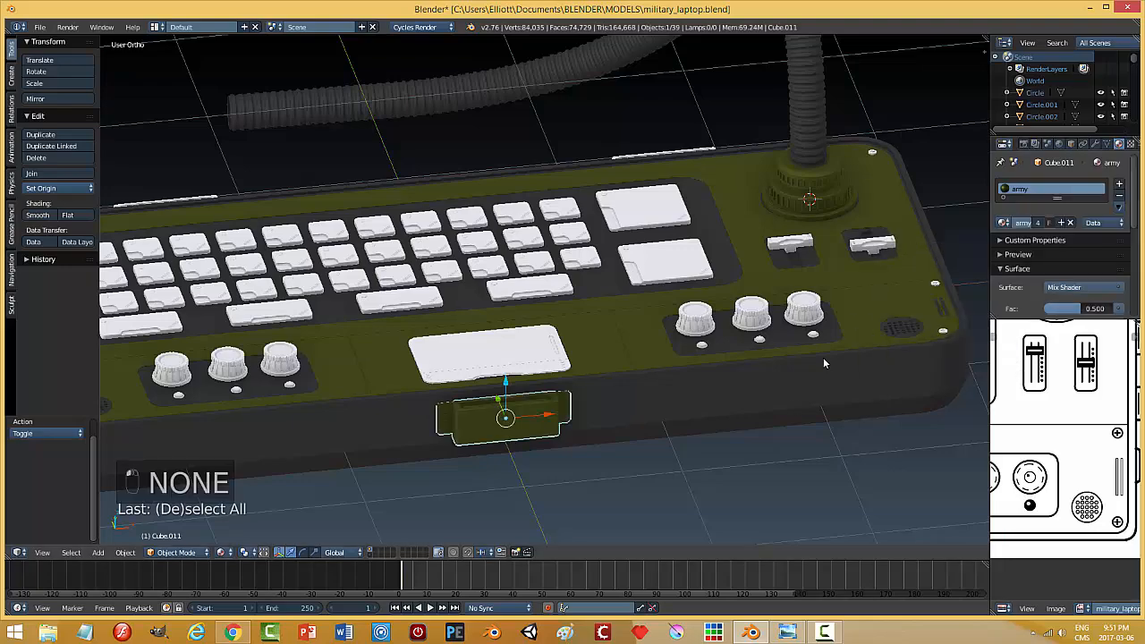
pyautogui.moveTo(865, 434); pyautogui.dragTo(503, 269, button='middle')
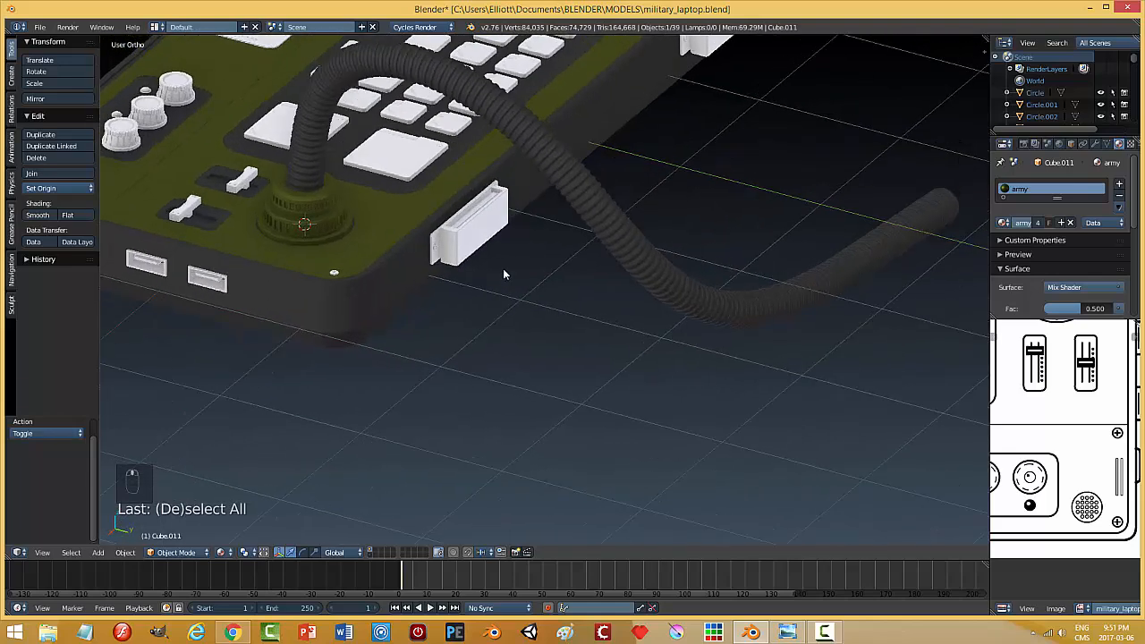
# - Assign the army material to the two white latch brackets on the side of the laptop case
pyautogui.rightClick(464, 236)
pyautogui.click(1002, 223)
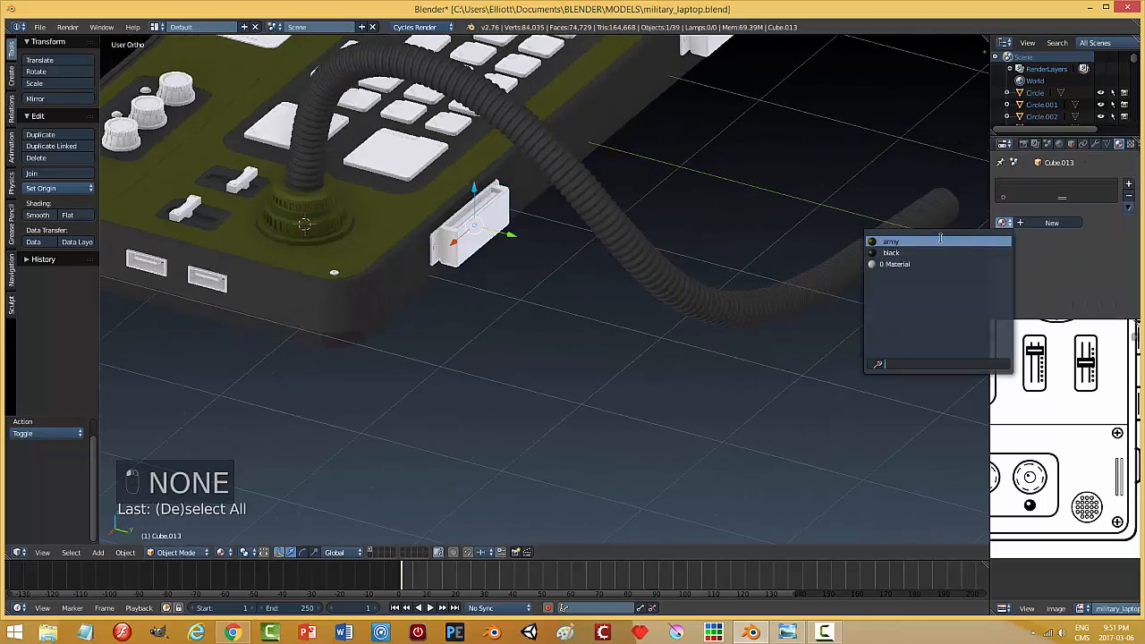
pyautogui.click(928, 246)
pyautogui.rightClick(711, 47)
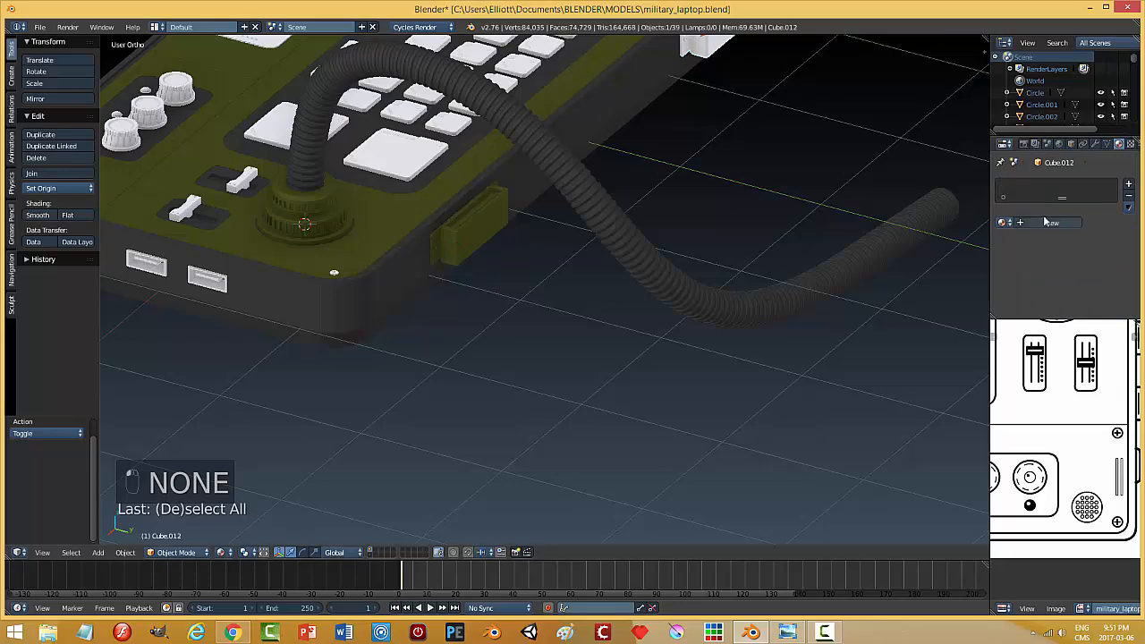
pyautogui.click(1002, 223)
pyautogui.click(922, 239)
pyautogui.moveTo(768, 330); pyautogui.dragTo(552, 376, button='middle')
pyautogui.press('a')
# - Move the drive tray object from the second layer to the first layer and display the first layer
pyautogui.scroll(-3, 784, 412)
pyautogui.scroll(5, 707, 380)
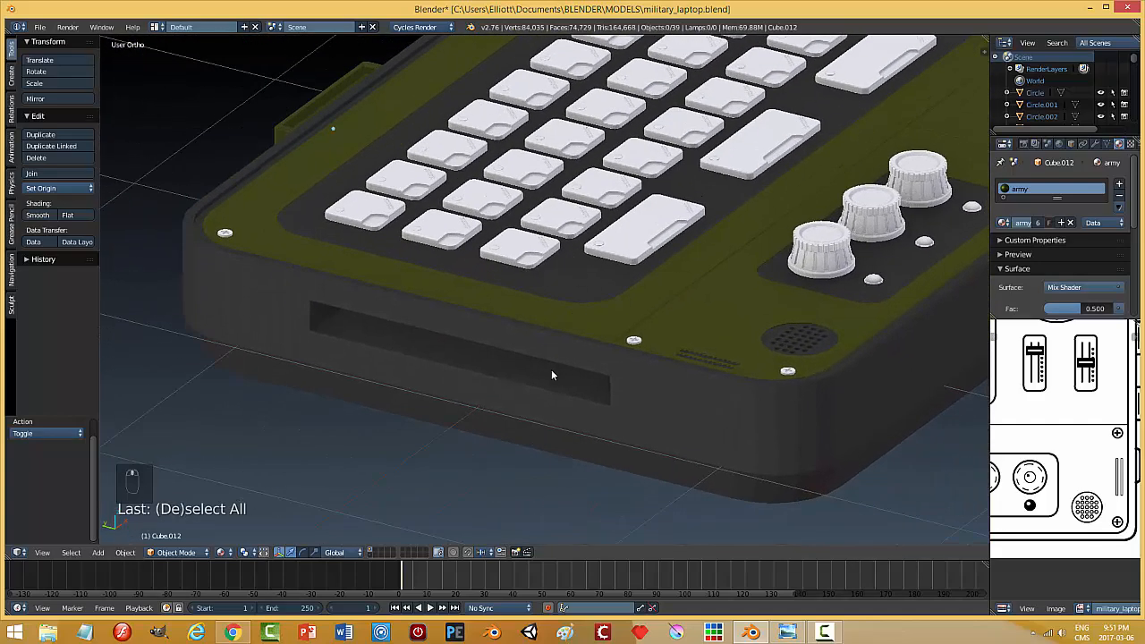
pyautogui.click(370, 552)
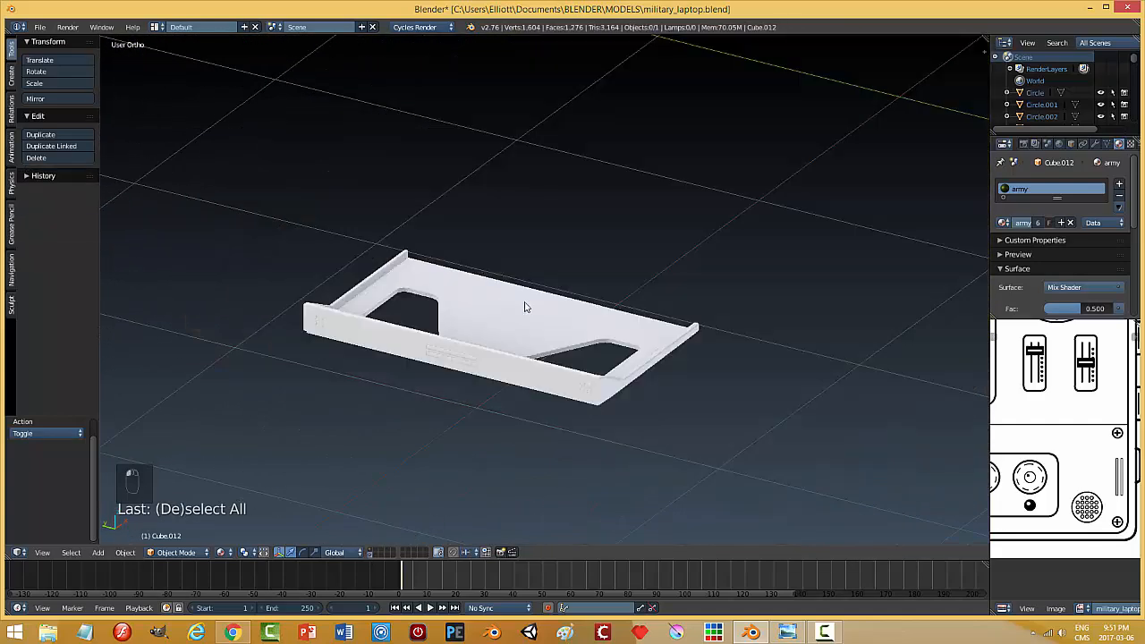
pyautogui.rightClick(519, 341)
pyautogui.press('m')
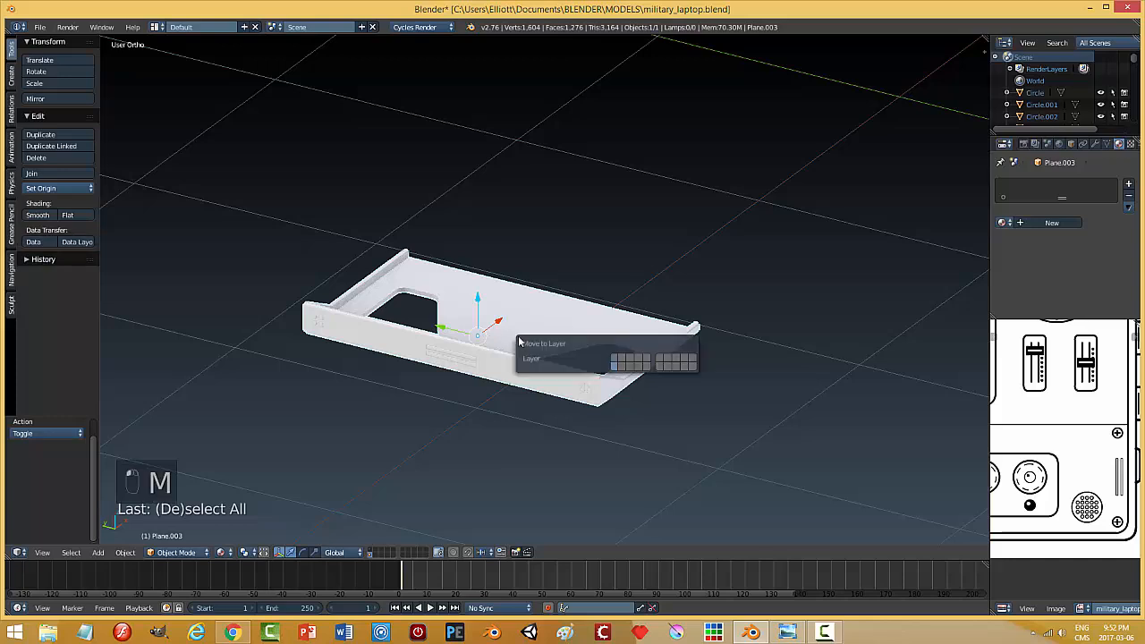
pyautogui.click(618, 362)
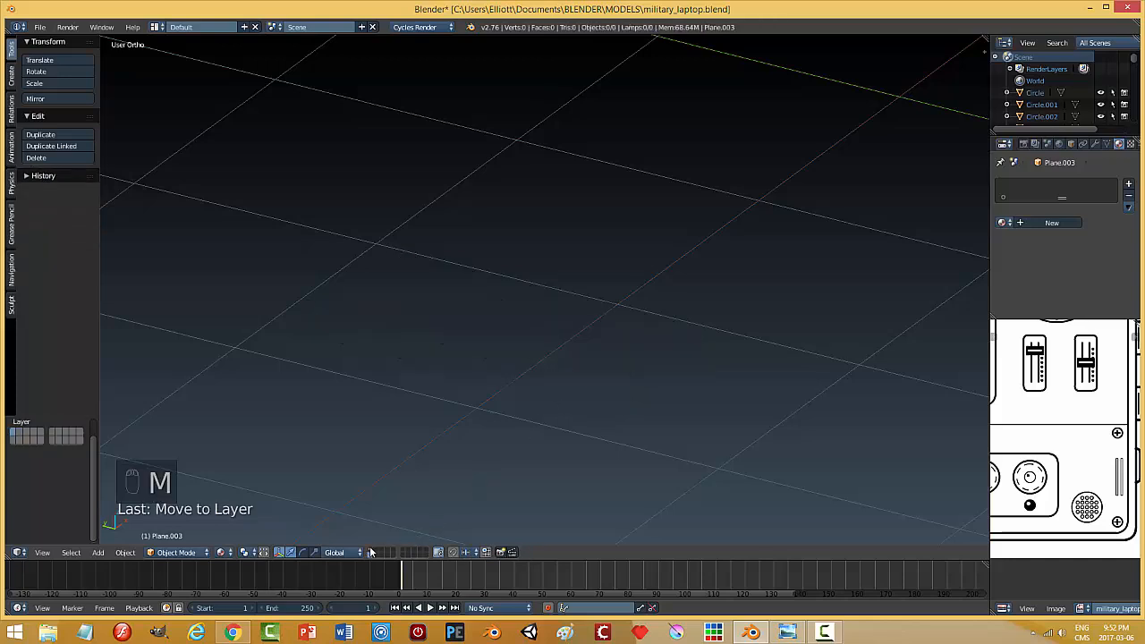
pyautogui.click(401, 550)
# - Assign the black material to the drive tray in the slot on the case's end
pyautogui.rightClick(529, 404)
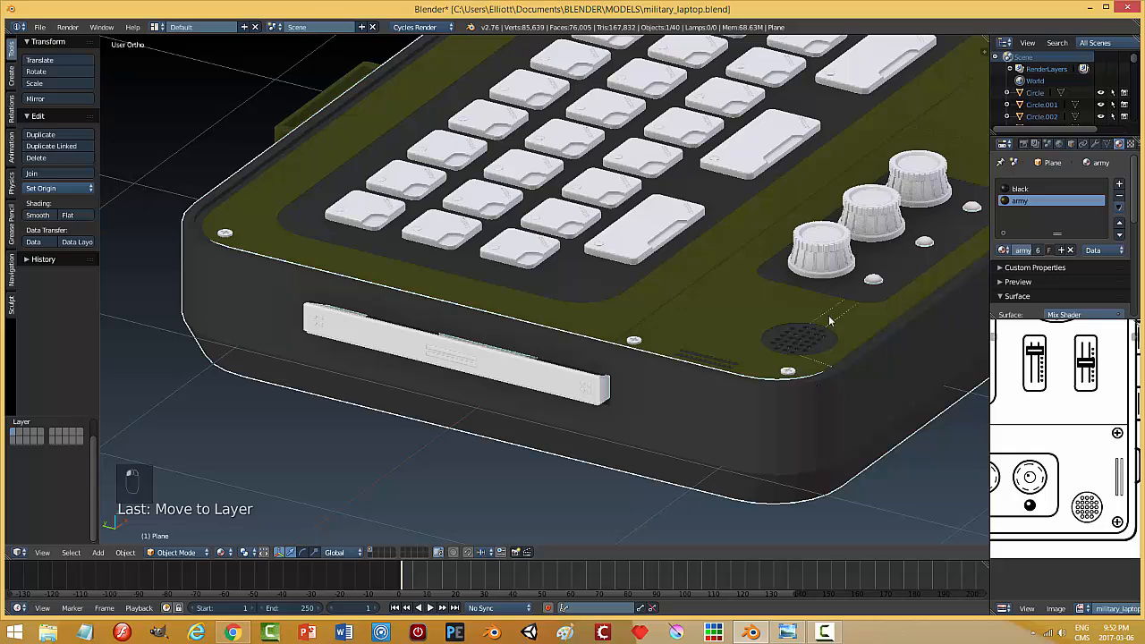
pyautogui.rightClick(563, 386)
pyautogui.click(1004, 223)
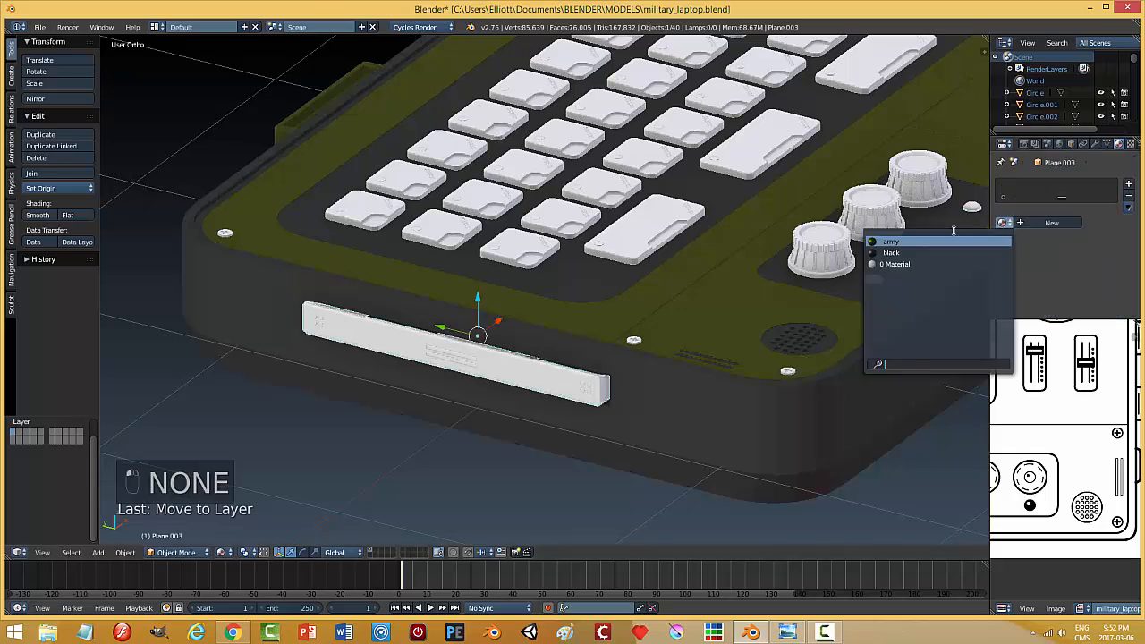
pyautogui.click(920, 253)
pyautogui.press('a')
# - Try the black material on the round connector at the case's opposite end
pyautogui.moveTo(678, 458); pyautogui.dragTo(621, 386, button='middle')
pyautogui.rightClick(506, 351)
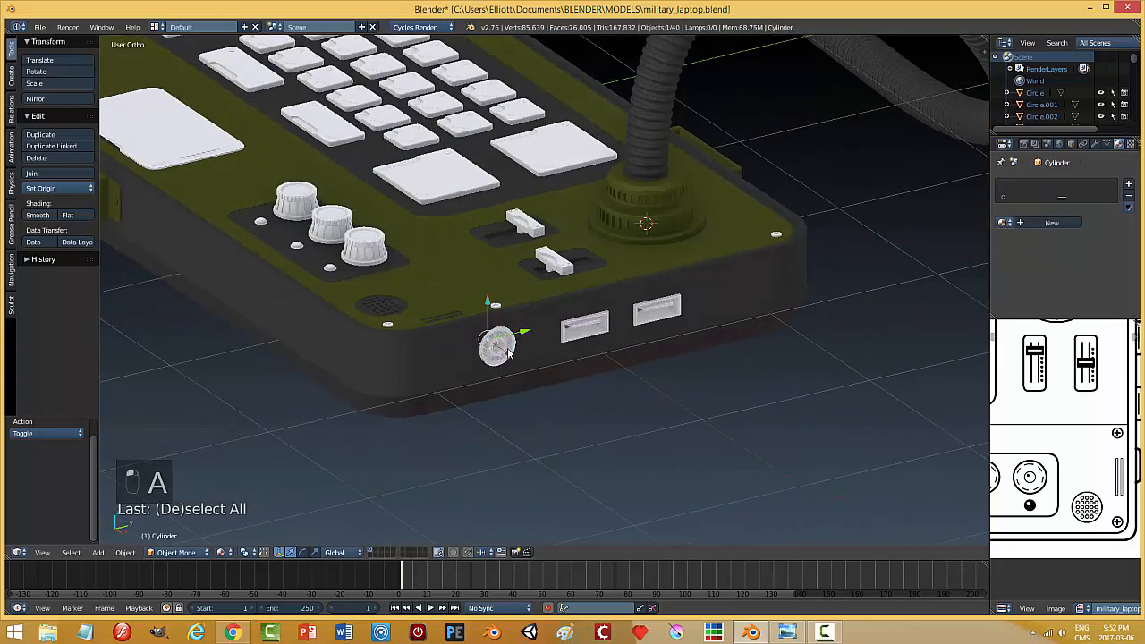
pyautogui.click(1004, 223)
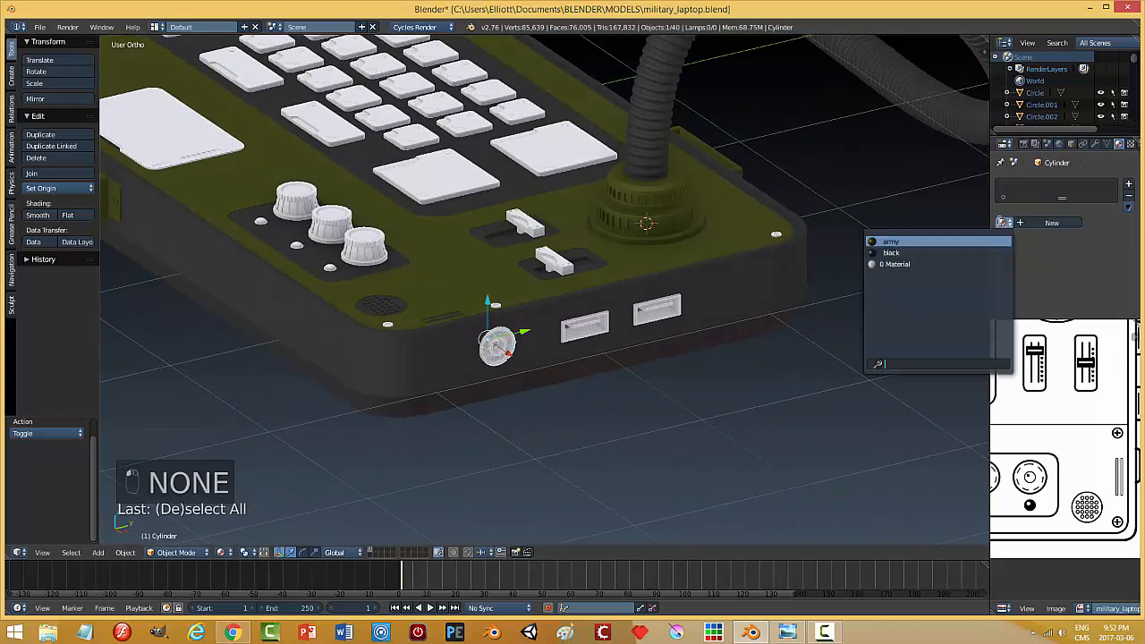
pyautogui.click(928, 253)
# - Assign the army material to the rectangular port nearest the round connector and to the round connector itself
pyautogui.rightClick(598, 329)
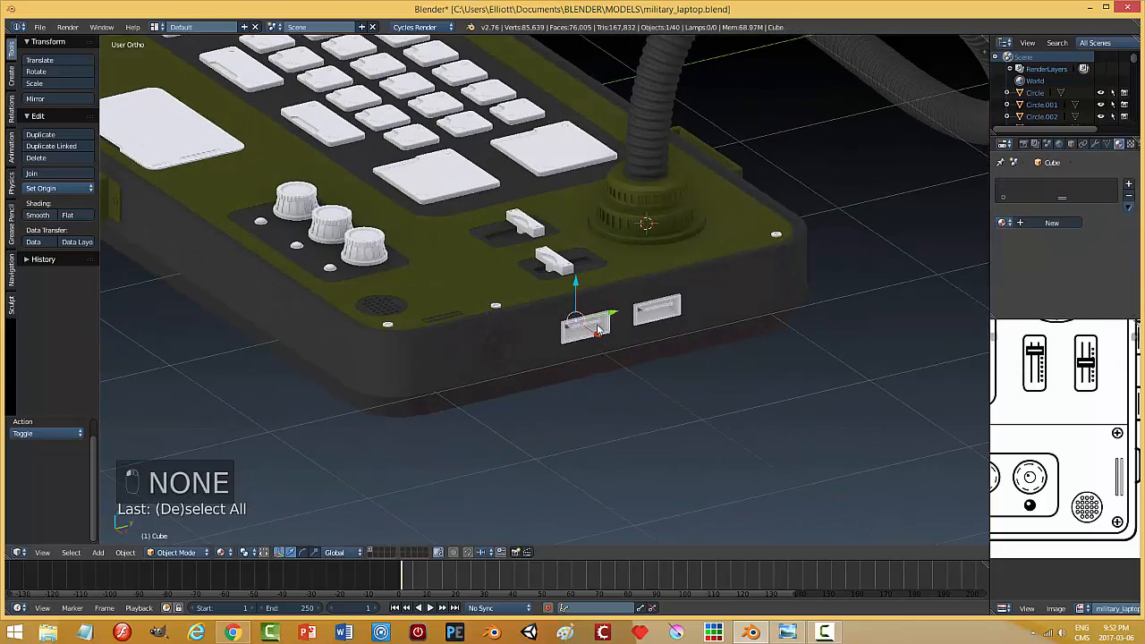
pyautogui.click(1004, 223)
pyautogui.click(904, 241)
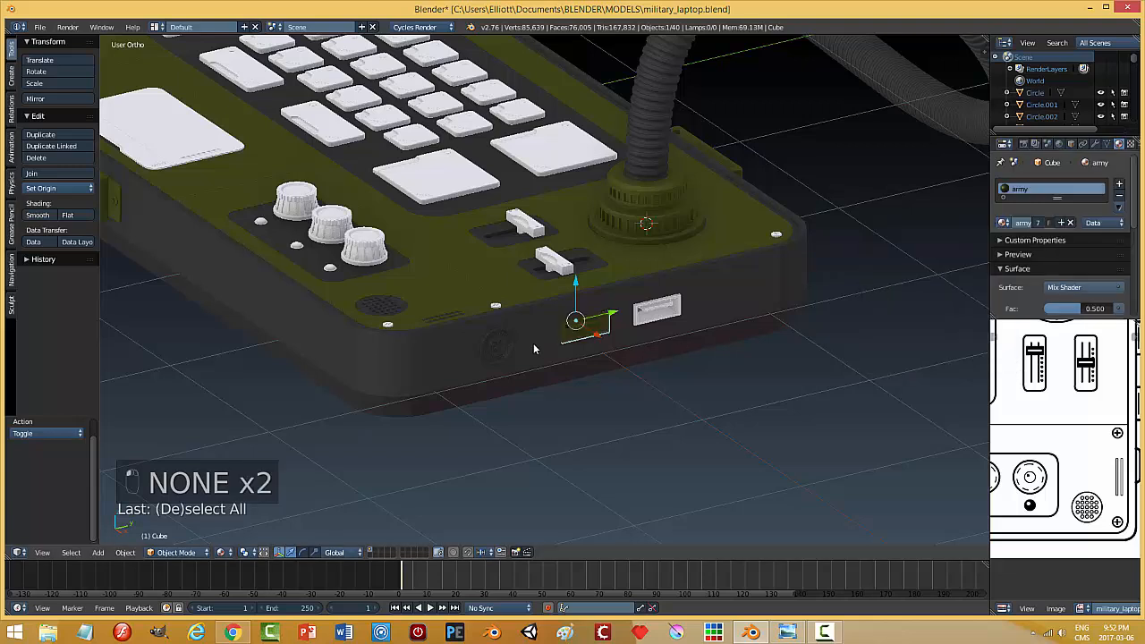
pyautogui.rightClick(524, 345)
pyautogui.click(1004, 223)
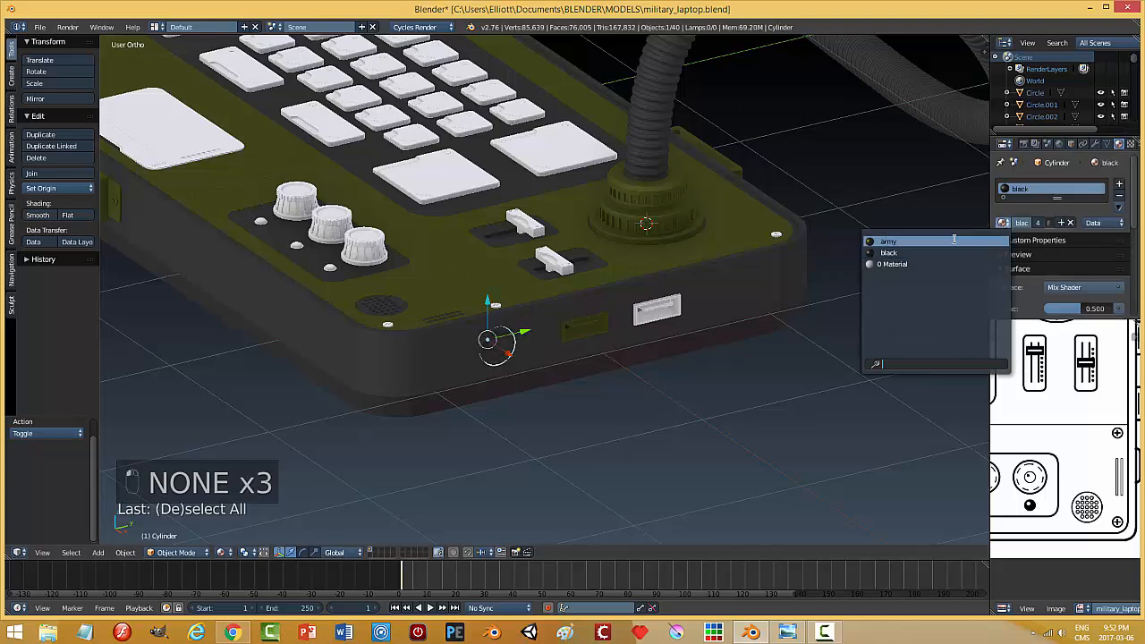
# - Assign the army material to the remaining white rectangular port and save over military_laptop.blend
pyautogui.rightClick(687, 311)
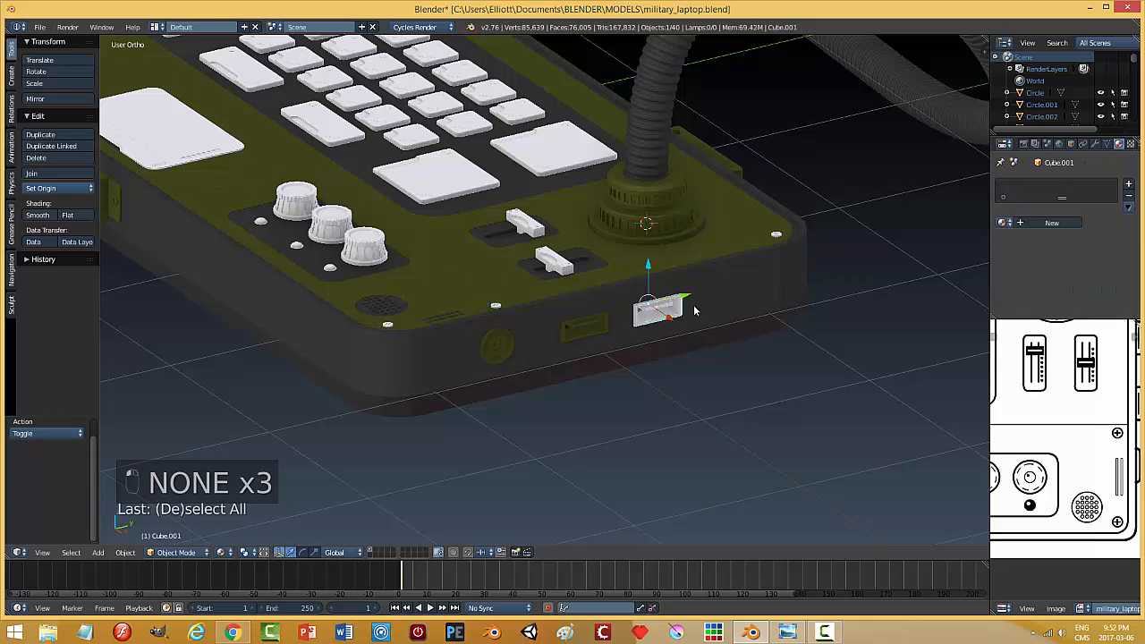
pyautogui.click(1005, 223)
pyautogui.click(943, 243)
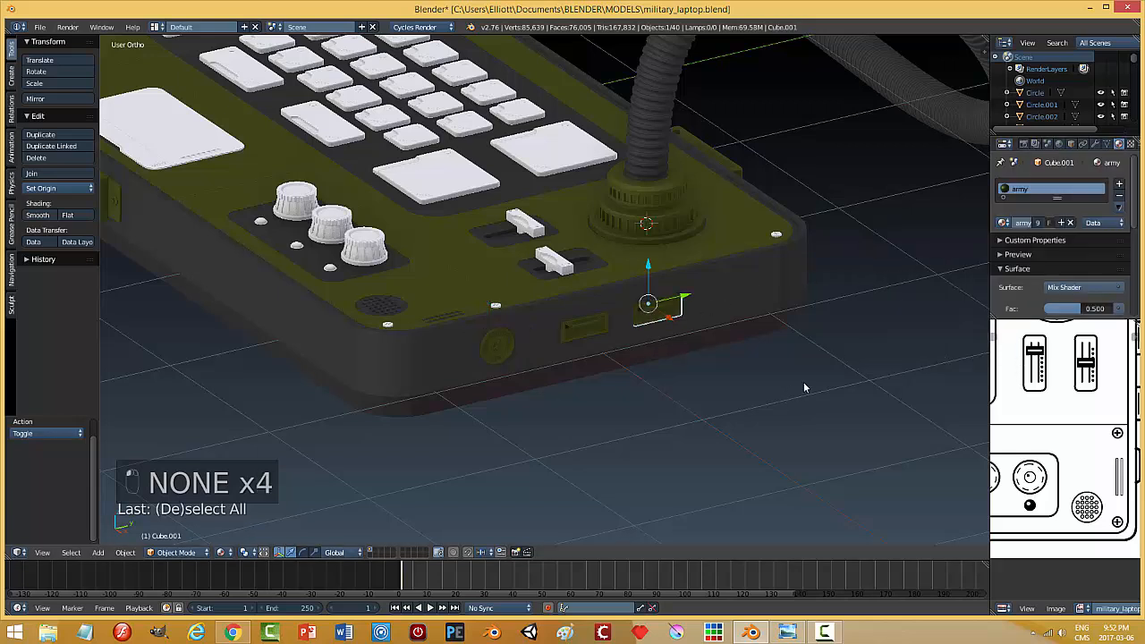
pyautogui.press('a')
pyautogui.hotkey('ctrl', 's')
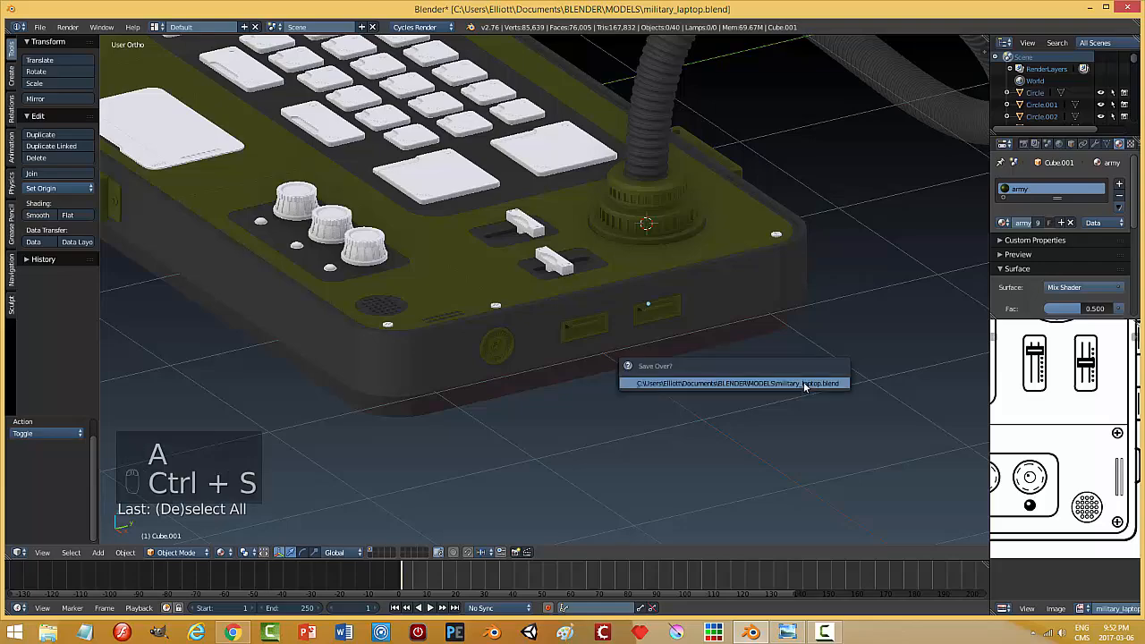
# - Assign the army material to the trackpad plate between the two knob groups and save the file
pyautogui.moveTo(768, 408); pyautogui.dragTo(536, 383, button='middle')
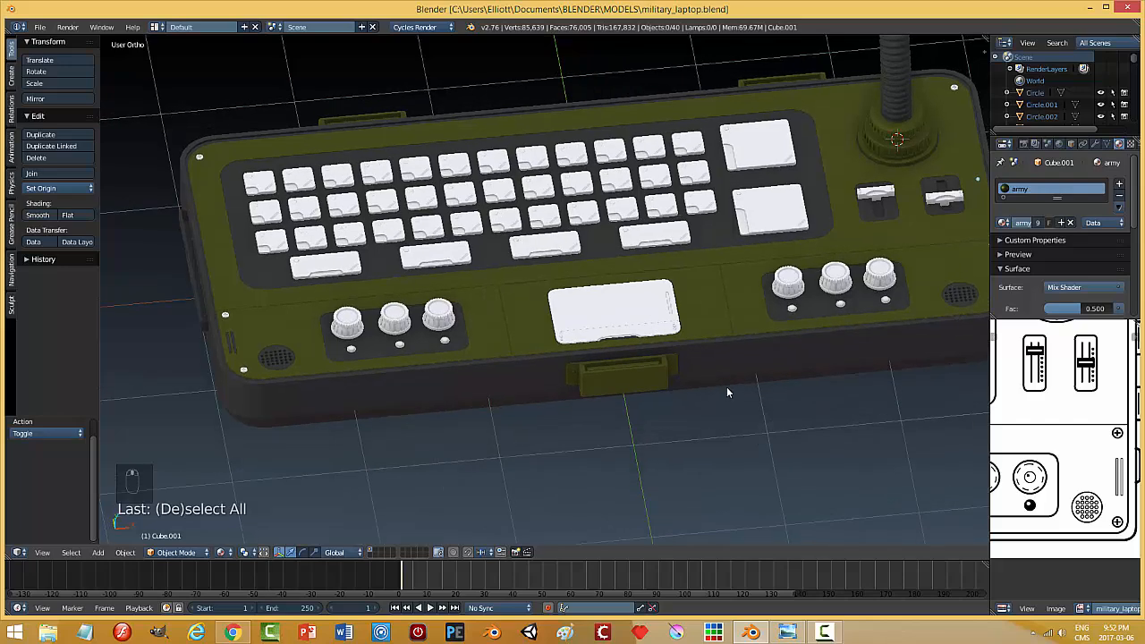
pyautogui.keyDown('shift'); pyautogui.moveTo(727, 392); pyautogui.dragTo(609, 376, button='middle'); pyautogui.keyUp('shift')
pyautogui.rightClick(524, 298)
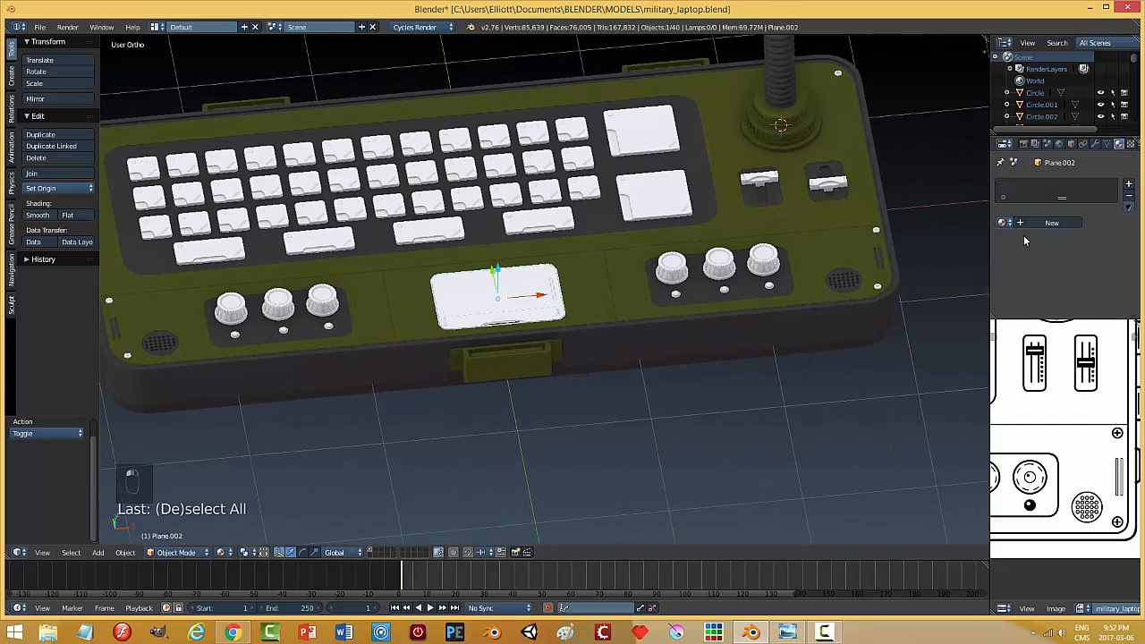
pyautogui.click(1003, 223)
pyautogui.click(940, 241)
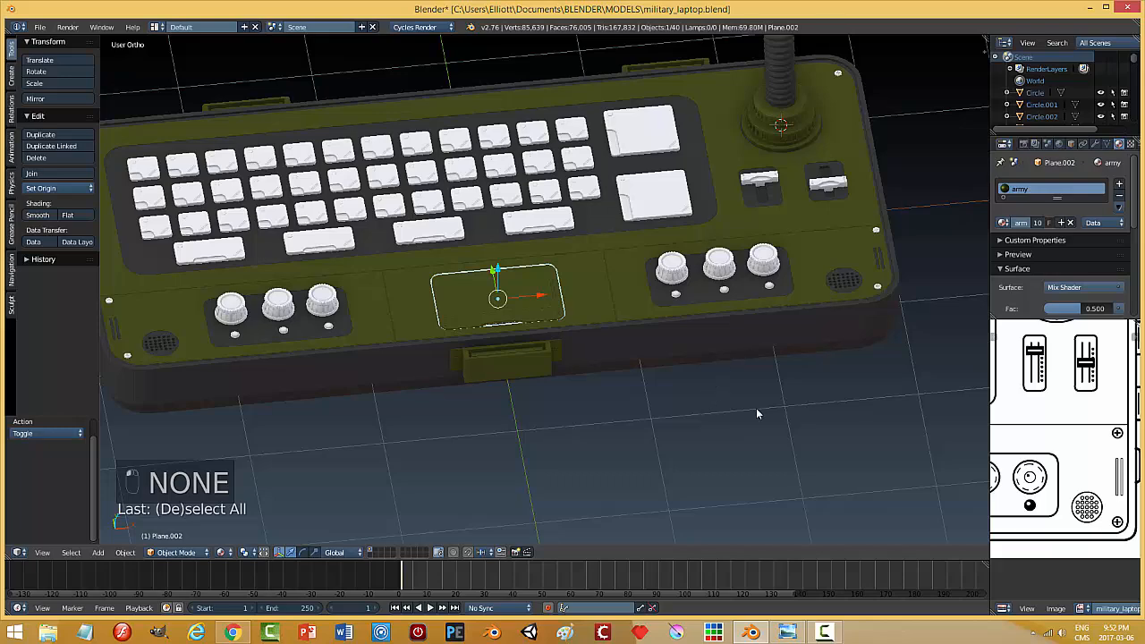
pyautogui.press('a')
pyautogui.hotkey('ctrl', 's')
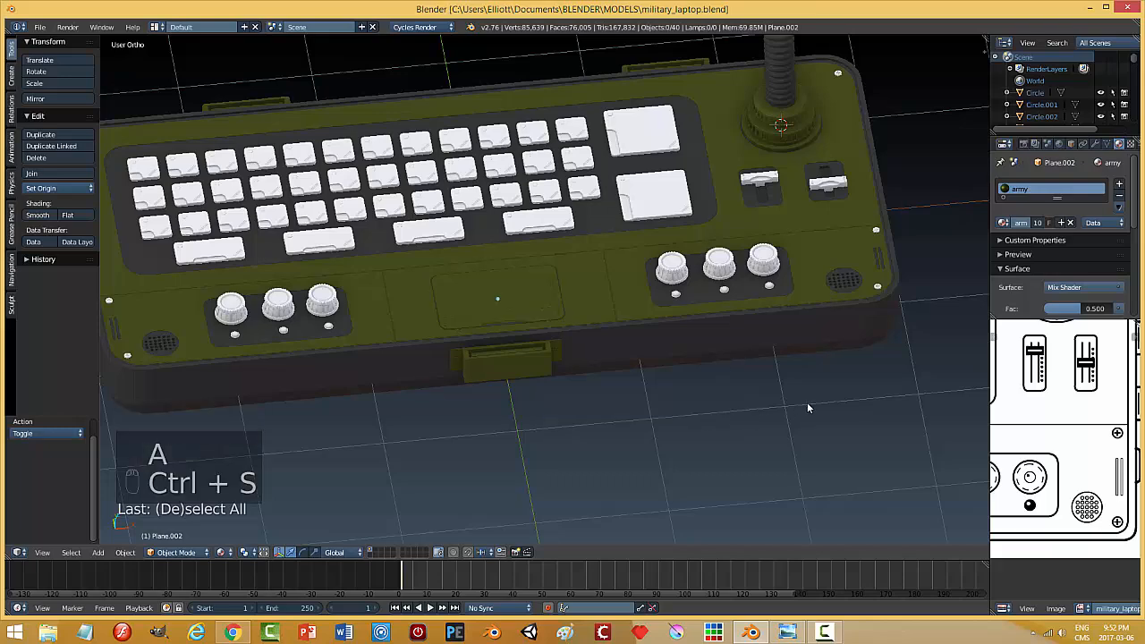
# - Add a second material slot to the trackpad plate and create a new material in it
pyautogui.moveTo(807, 402); pyautogui.dragTo(702, 400, button='middle')
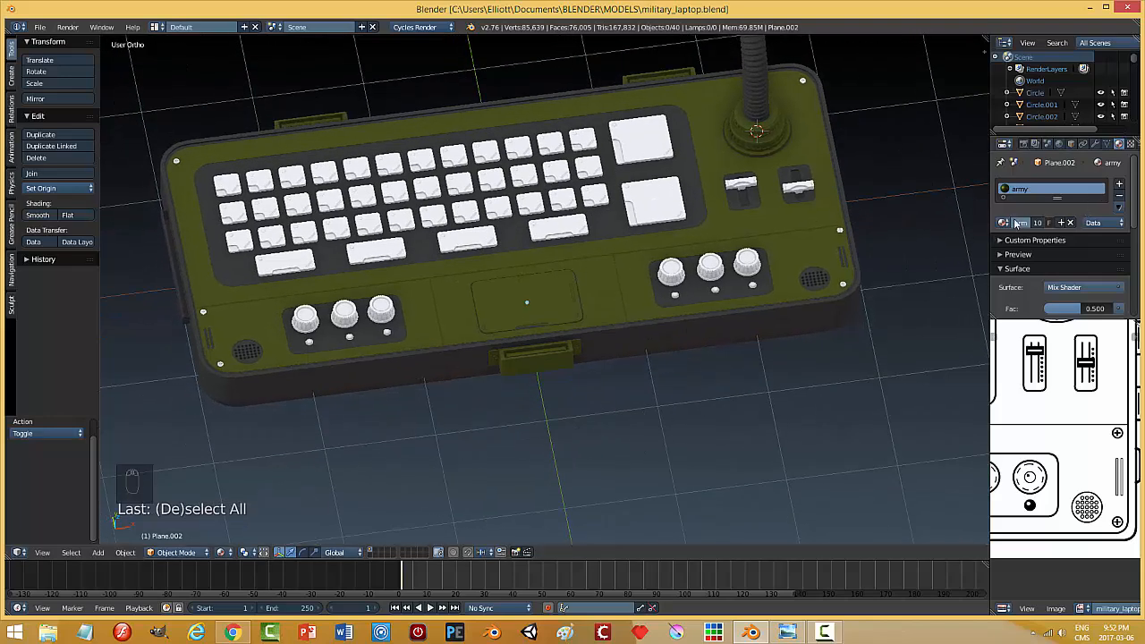
pyautogui.click(1118, 184)
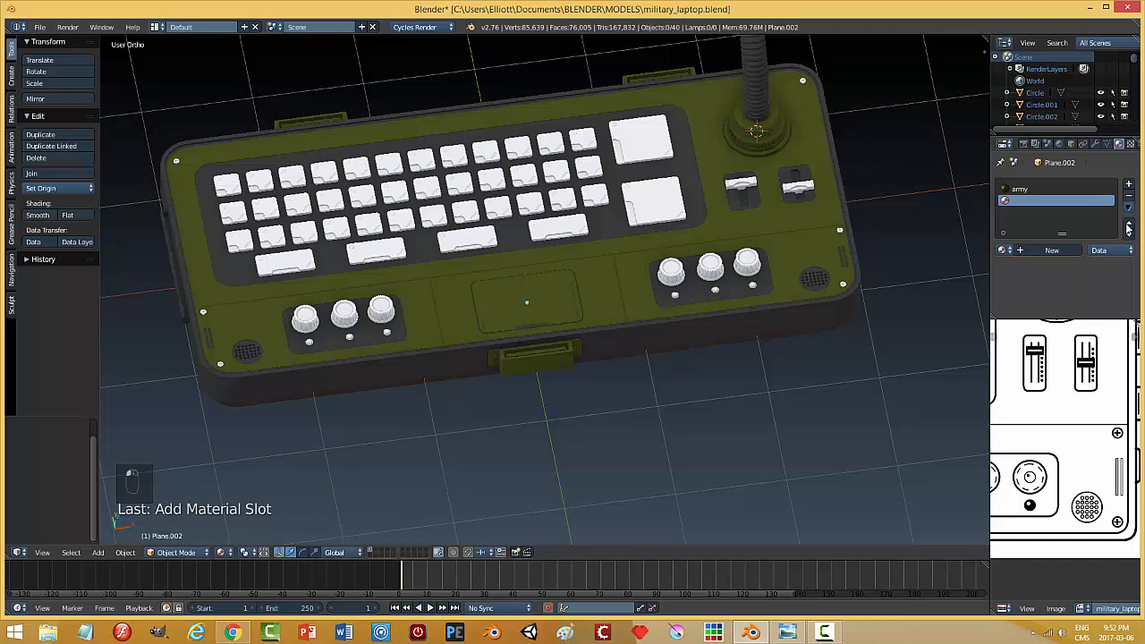
pyautogui.click(1129, 207)
pyautogui.click(1089, 248)
pyautogui.click(1033, 250)
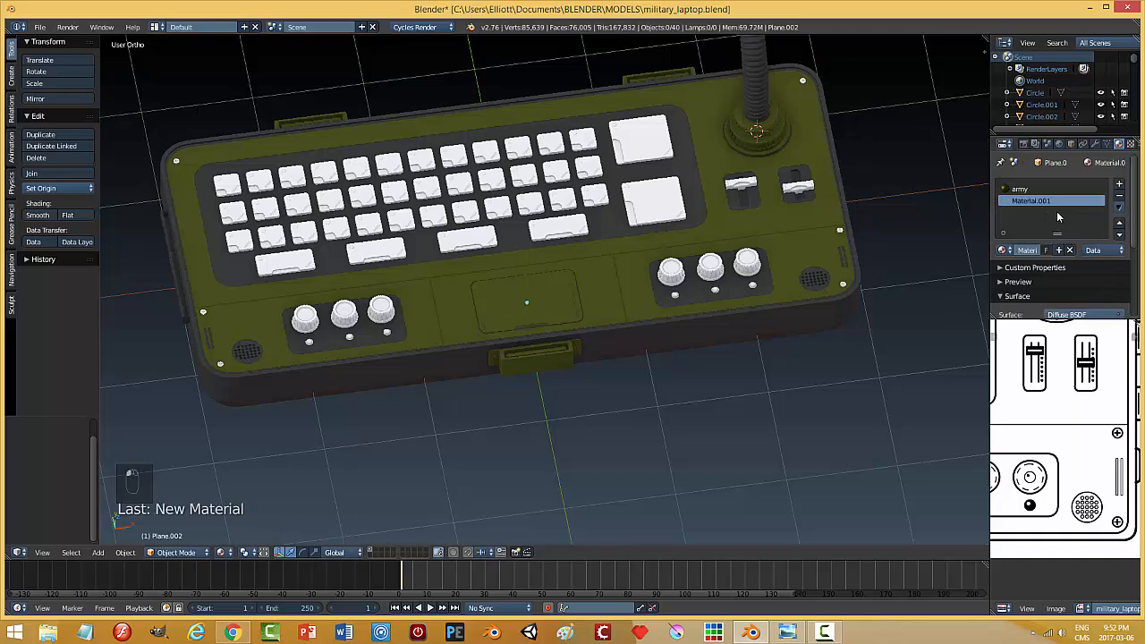
# - Paste the copied material settings into the new material and rename it silver
pyautogui.click(1119, 207)
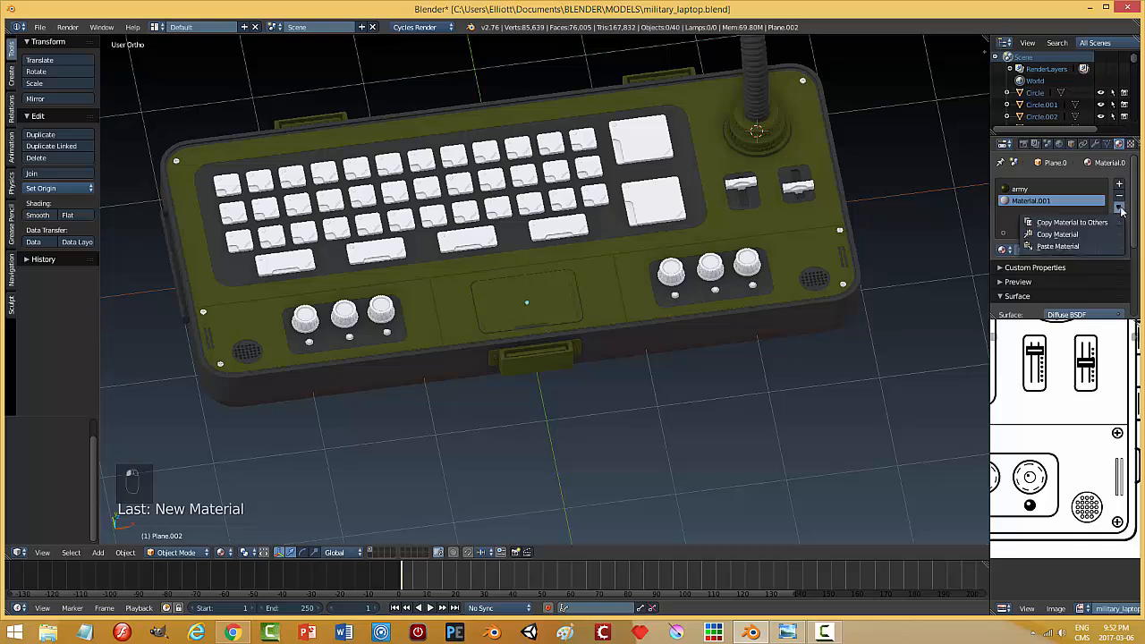
pyautogui.click(1060, 248)
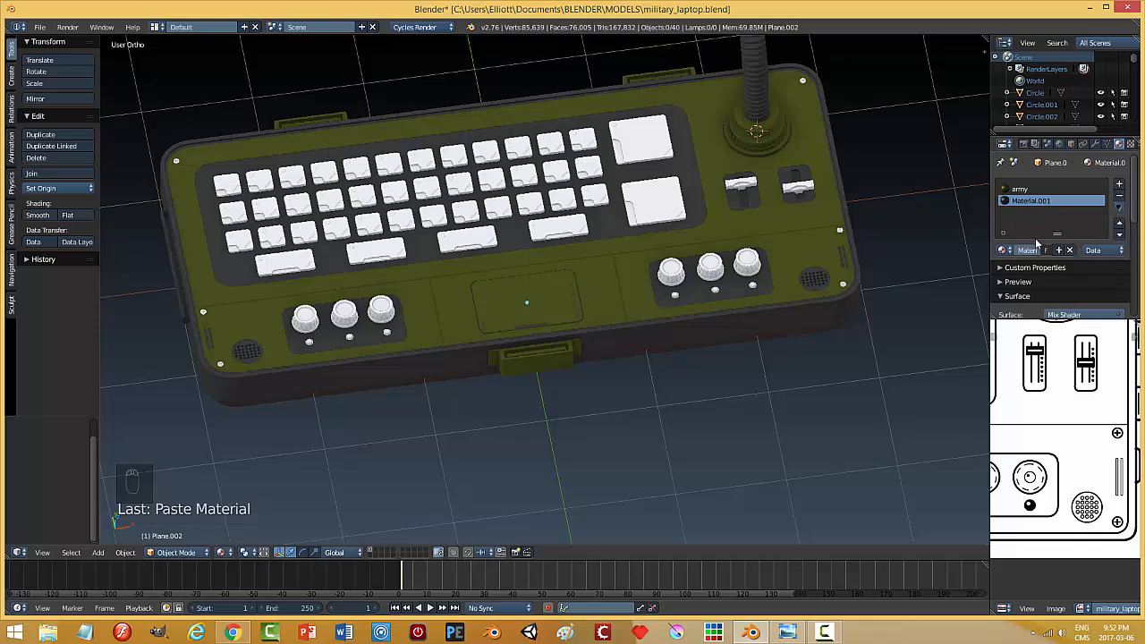
pyautogui.click(1029, 250)
pyautogui.write('silver')
pyautogui.press('Return')
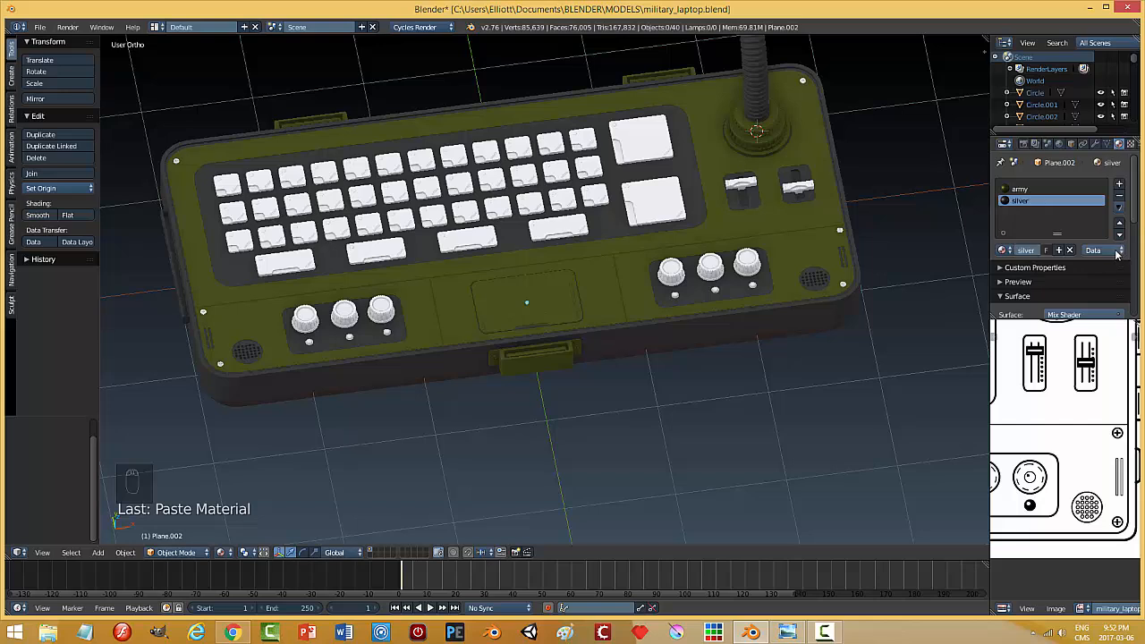
# - Set the silver material's diffuse color to grey 7C7C7C and brighten its glossy color to a very light grey
pyautogui.moveTo(1135, 211); pyautogui.dragTo(1129, 278)
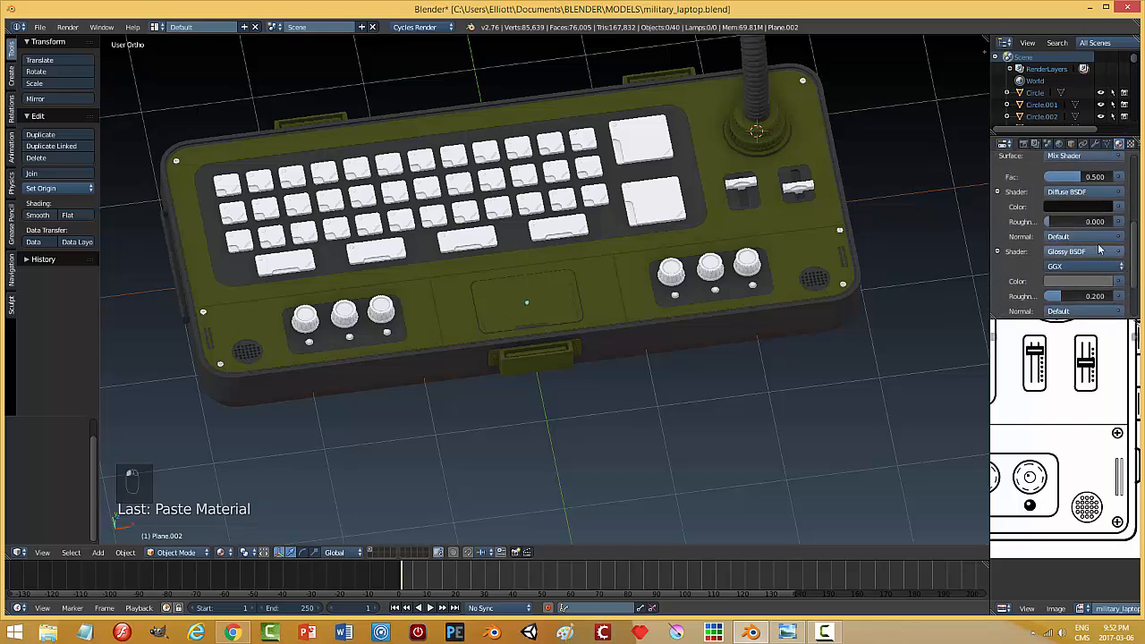
pyautogui.click(1061, 208)
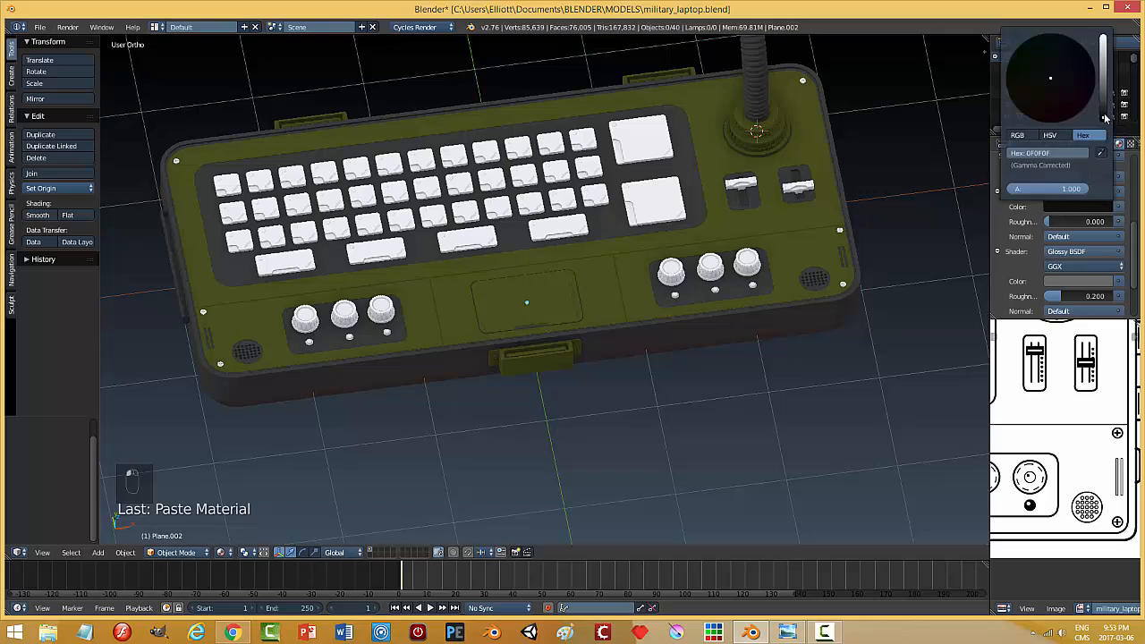
pyautogui.moveTo(1104, 118); pyautogui.dragTo(1103, 78)
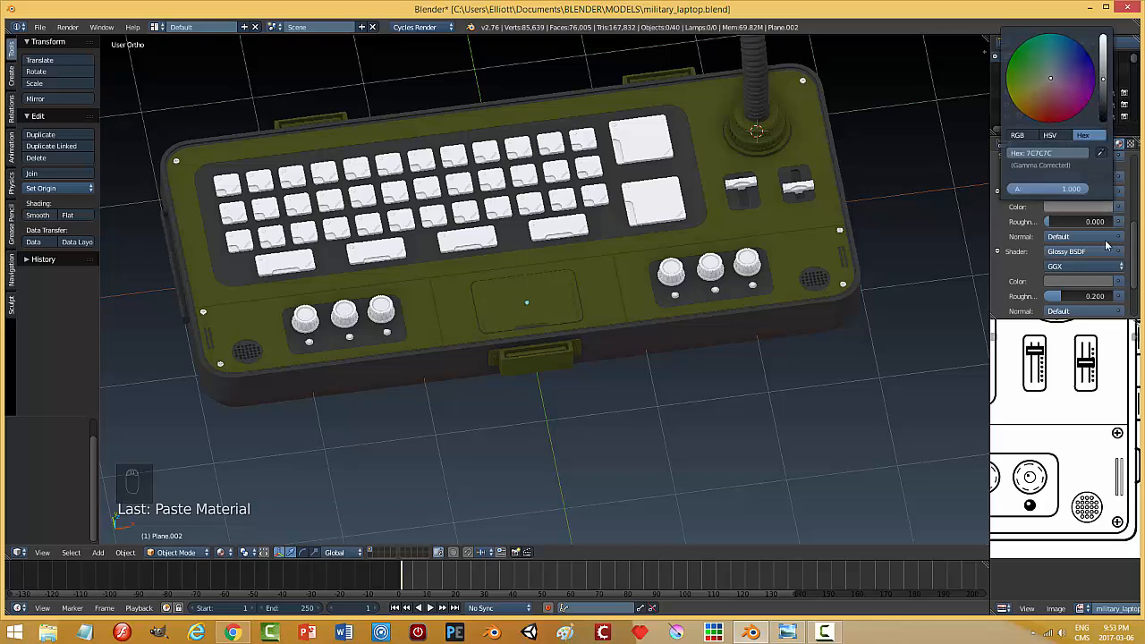
pyautogui.click(1060, 281)
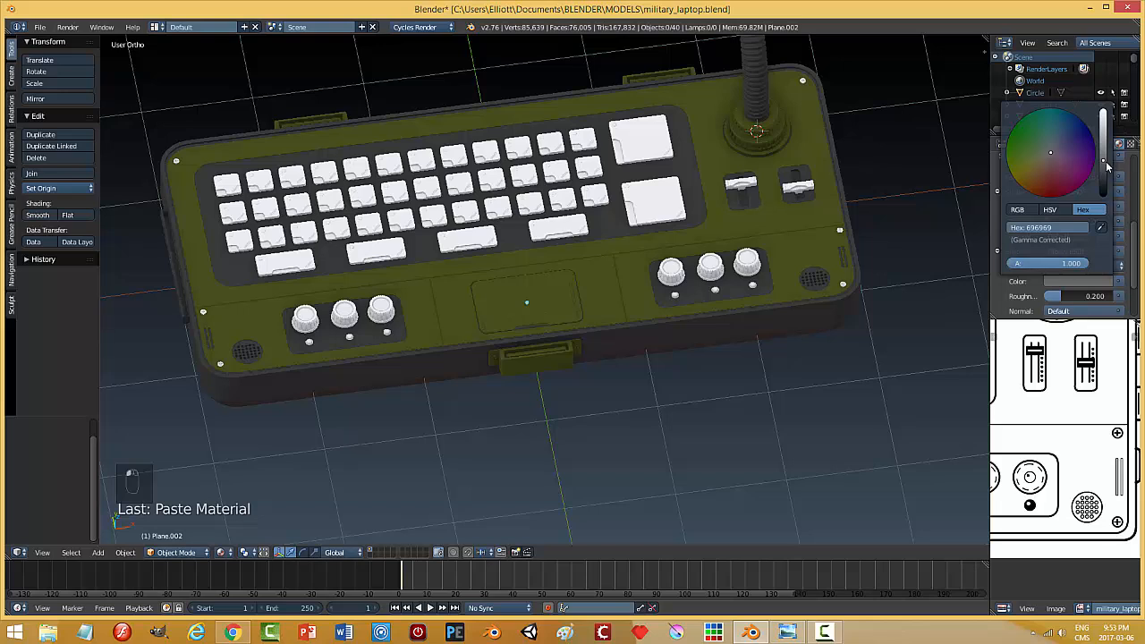
pyautogui.moveTo(1106, 161); pyautogui.dragTo(1105, 115)
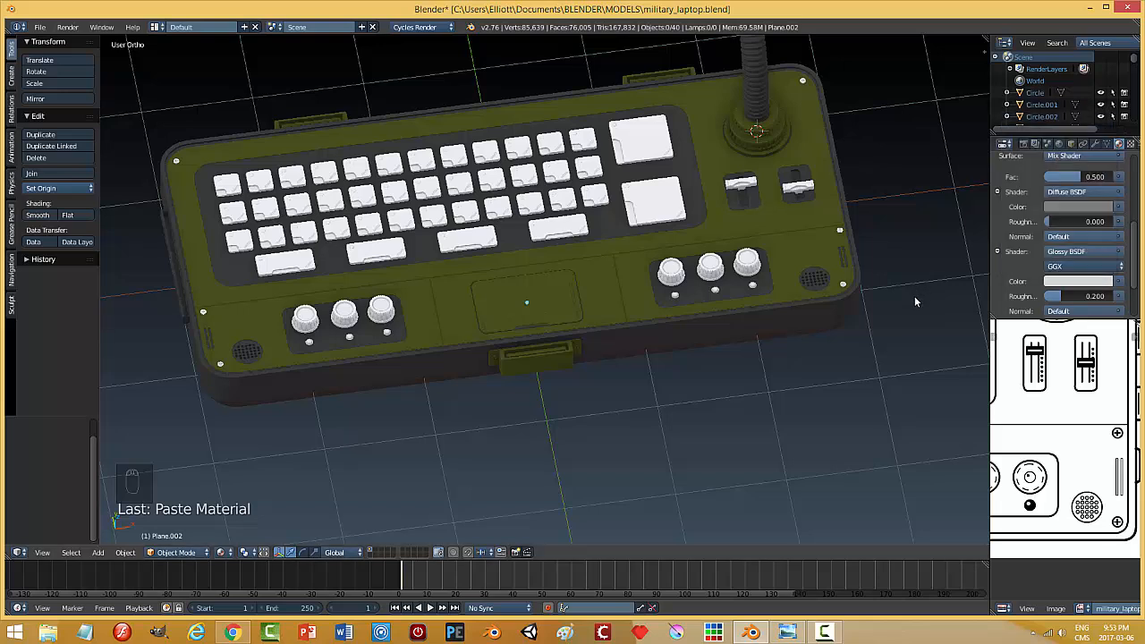
pyautogui.moveTo(1134, 240); pyautogui.dragTo(1134, 173)
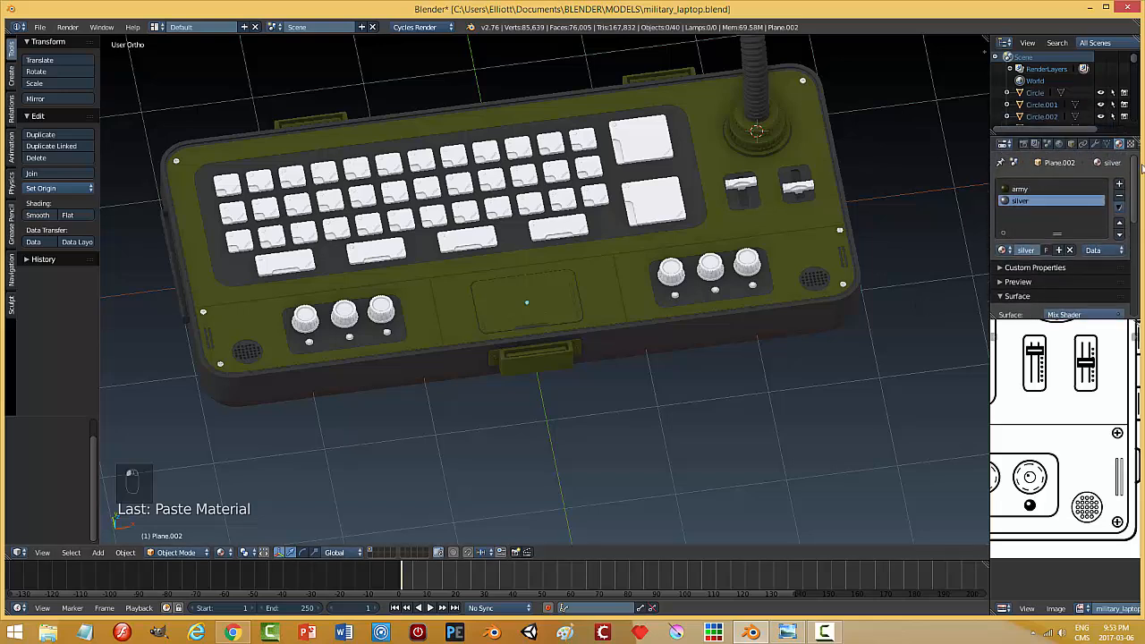
# - Assign the silver material to the first knob of the group beside the round speaker grille, nearest the trackpad plate
pyautogui.scroll(3, 770, 374)
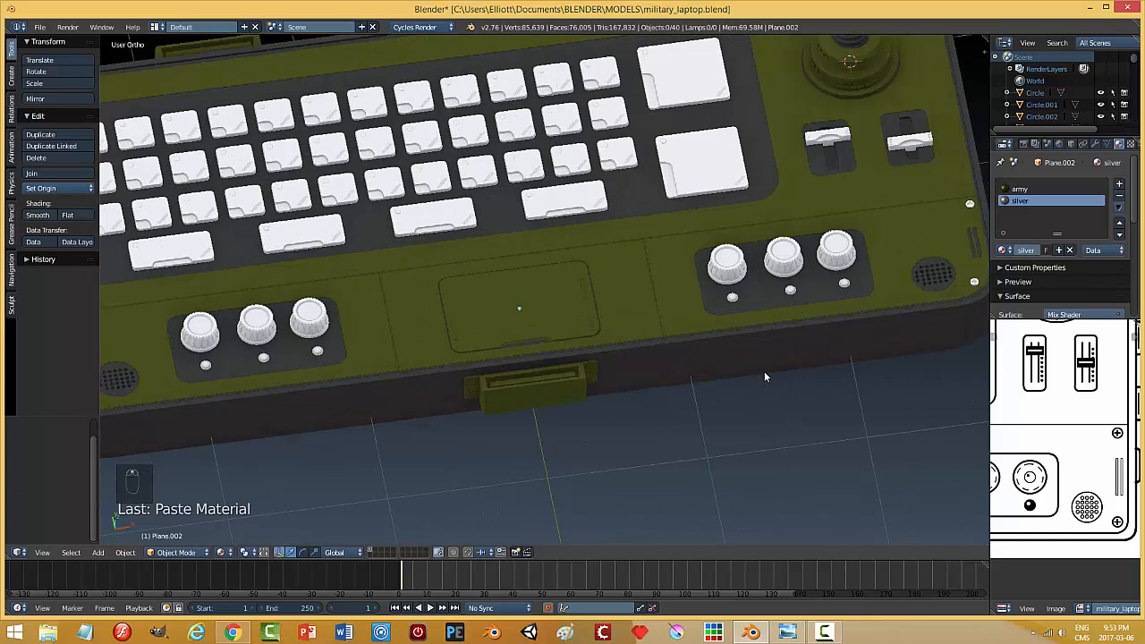
pyautogui.rightClick(738, 266)
pyautogui.click(1005, 222)
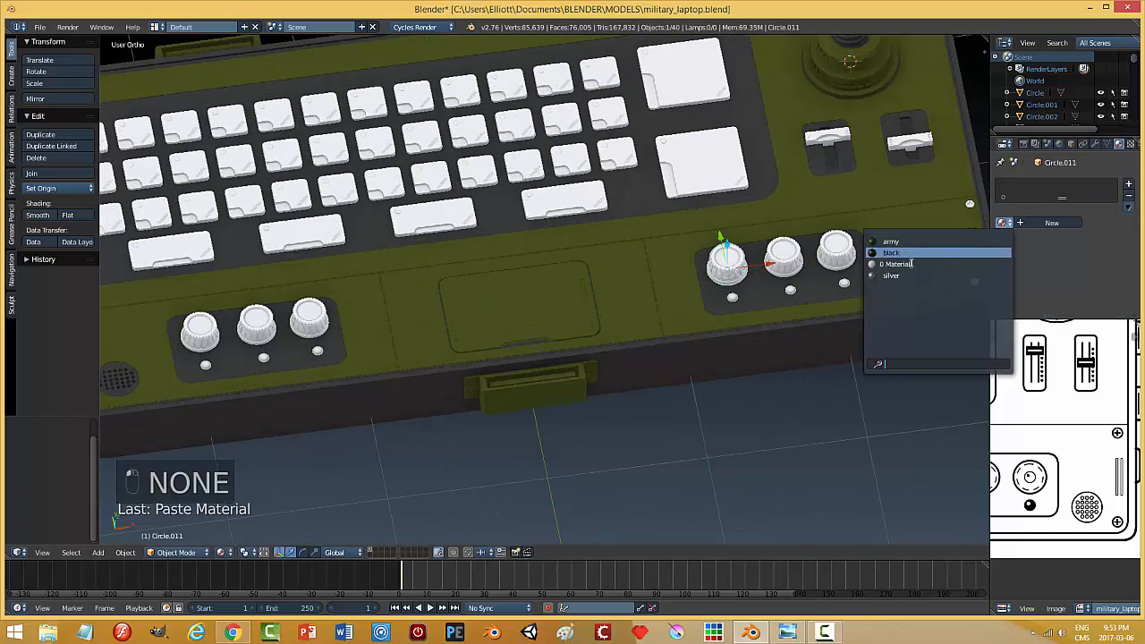
pyautogui.click(906, 276)
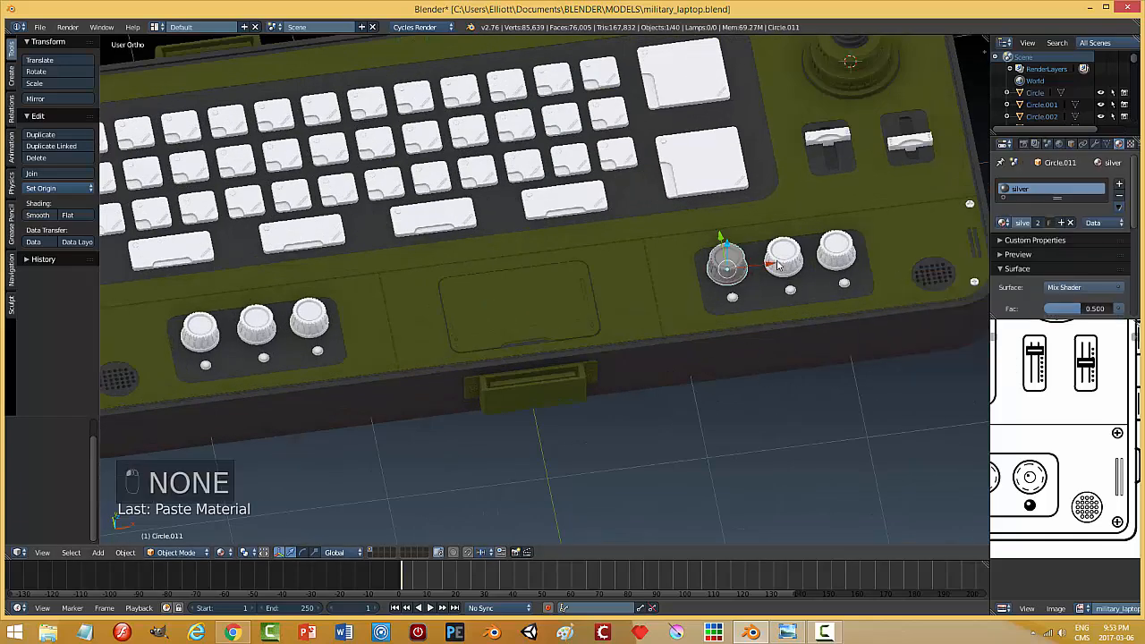
# - Assign the silver material to the two remaining knobs in the group beside the slider-side speaker grille
pyautogui.click(1003, 222)
pyautogui.click(895, 274)
pyautogui.rightClick(836, 252)
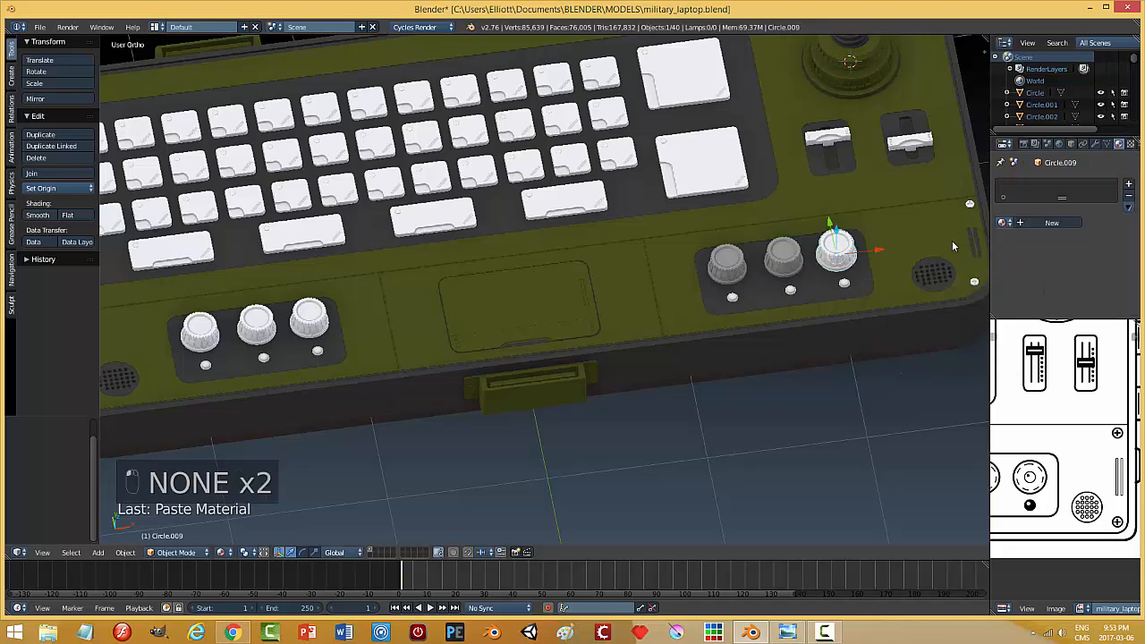
pyautogui.click(1003, 222)
pyautogui.click(921, 276)
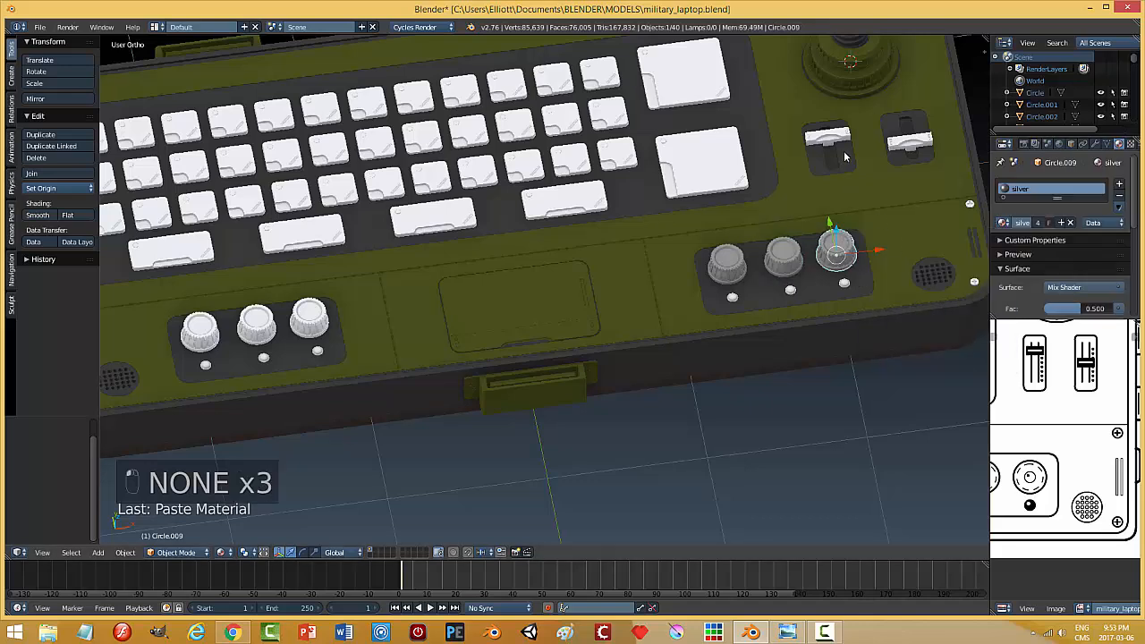
# - Assign the silver material to the caps of both slider switches in front of the hose base
pyautogui.rightClick(841, 137)
pyautogui.click(1003, 222)
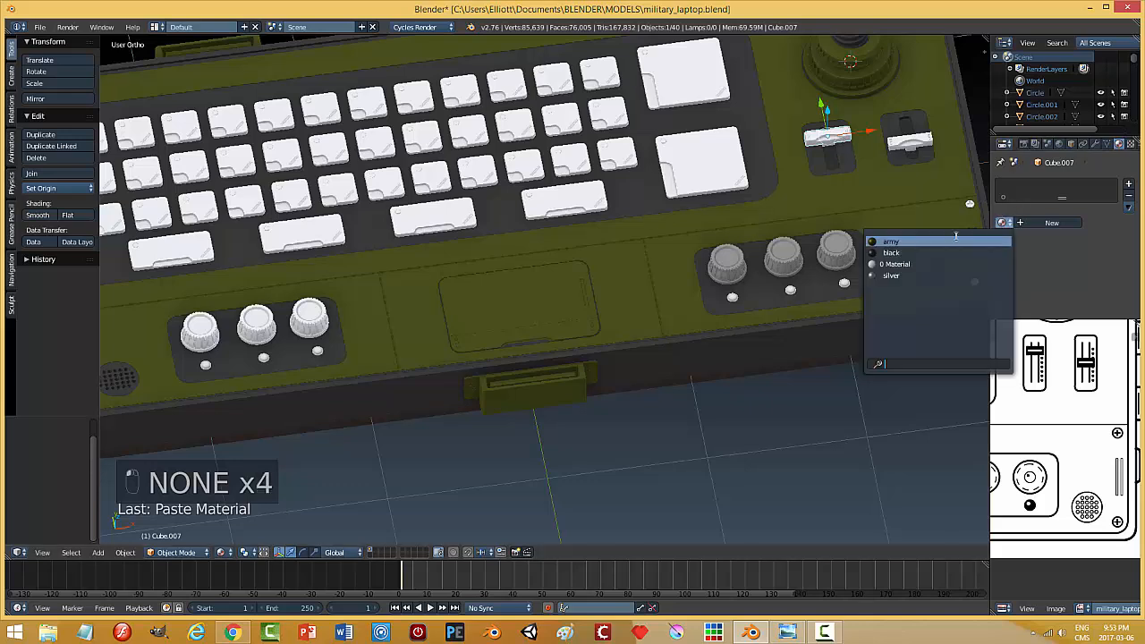
pyautogui.click(921, 276)
pyautogui.rightClick(924, 148)
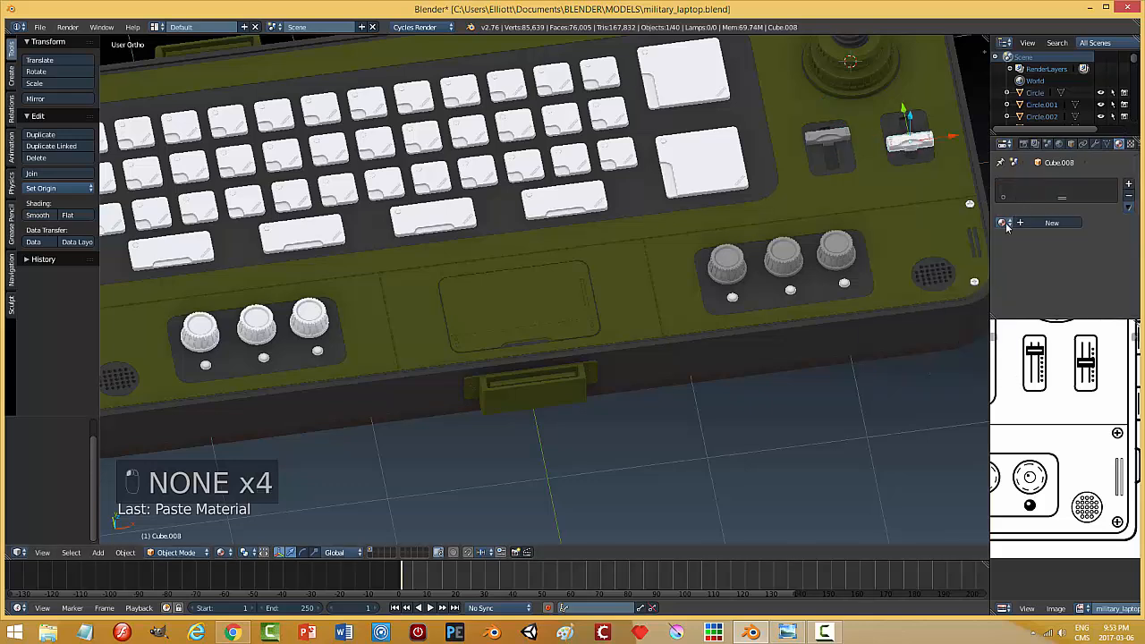
pyautogui.click(1004, 221)
pyautogui.click(921, 276)
# - Assign the silver material to all three knobs of the group on the other side of the trackpad plate
pyautogui.rightClick(322, 318)
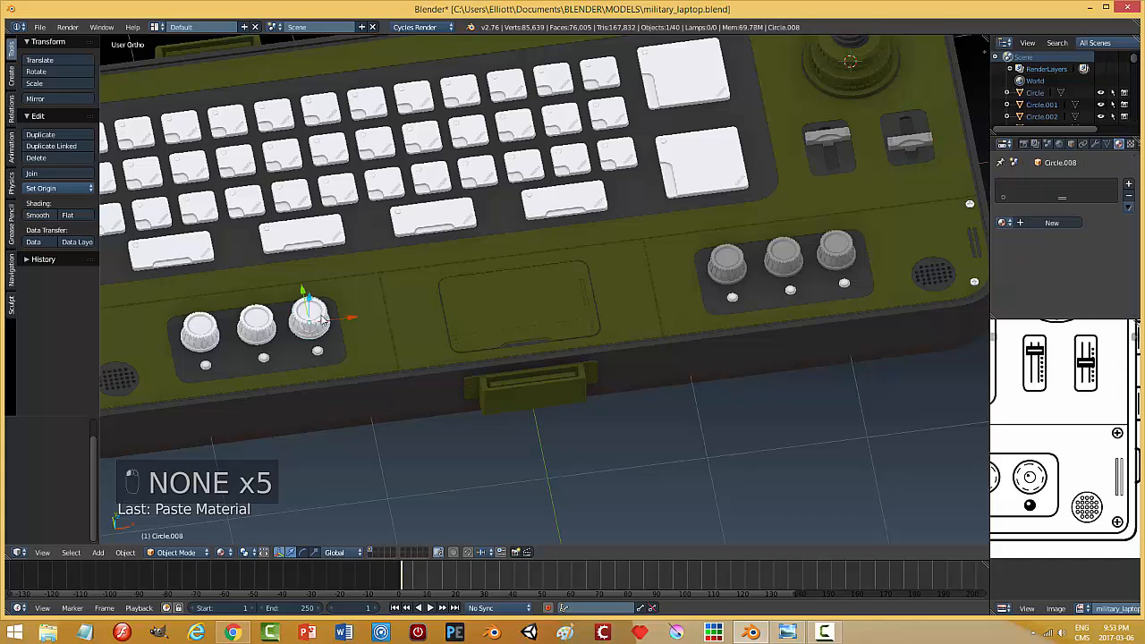
pyautogui.click(1003, 222)
pyautogui.click(922, 276)
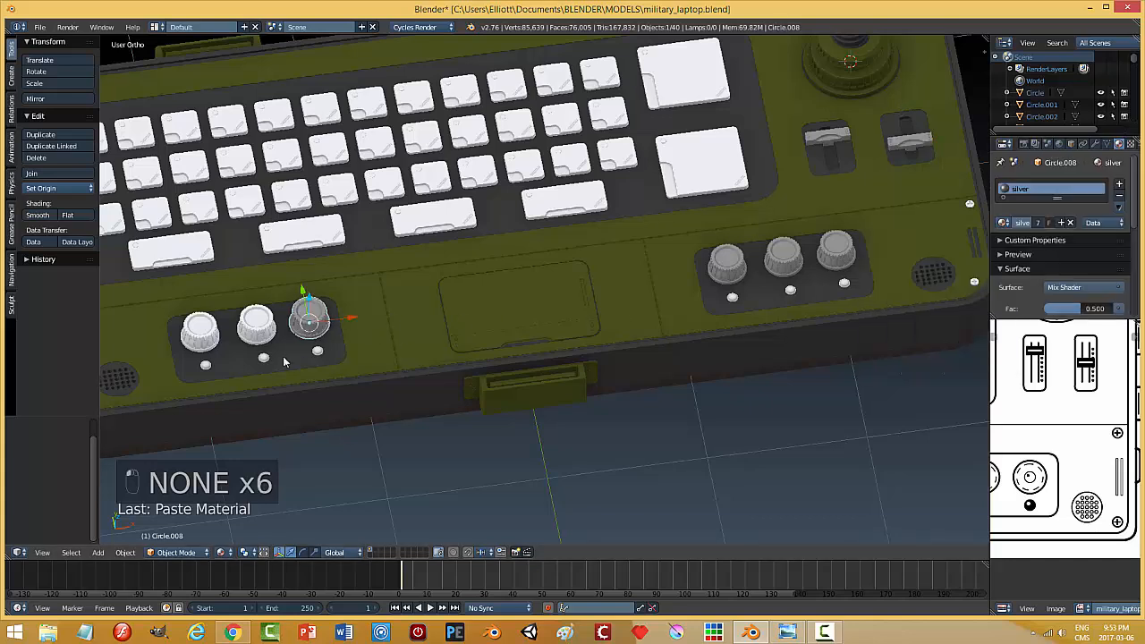
pyautogui.rightClick(277, 329)
pyautogui.click(1003, 222)
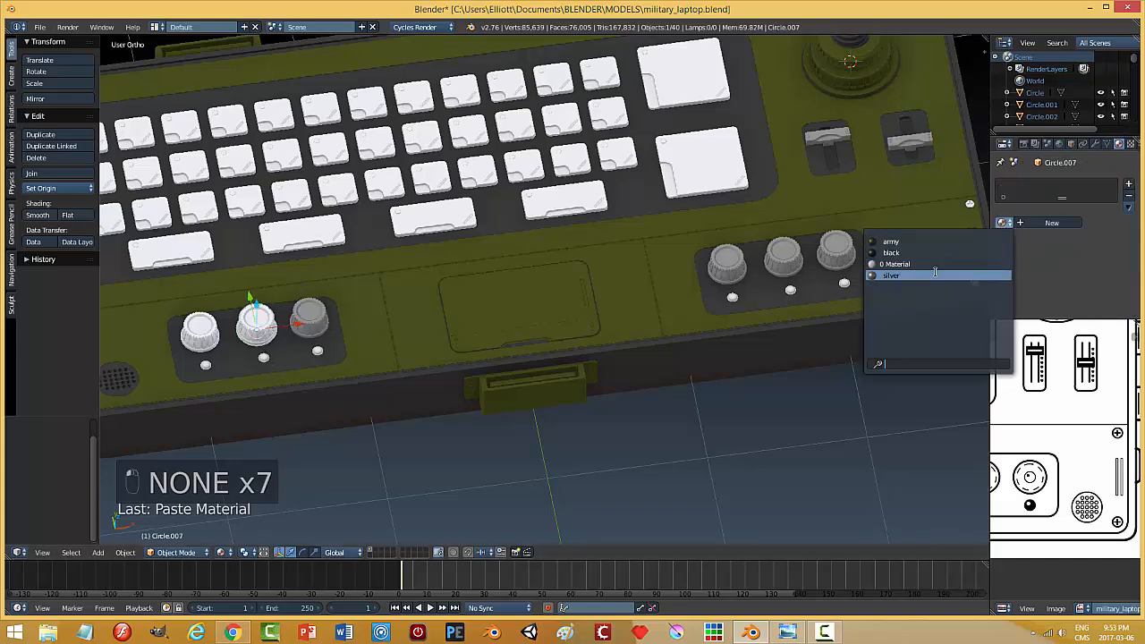
pyautogui.click(922, 276)
pyautogui.rightClick(199, 331)
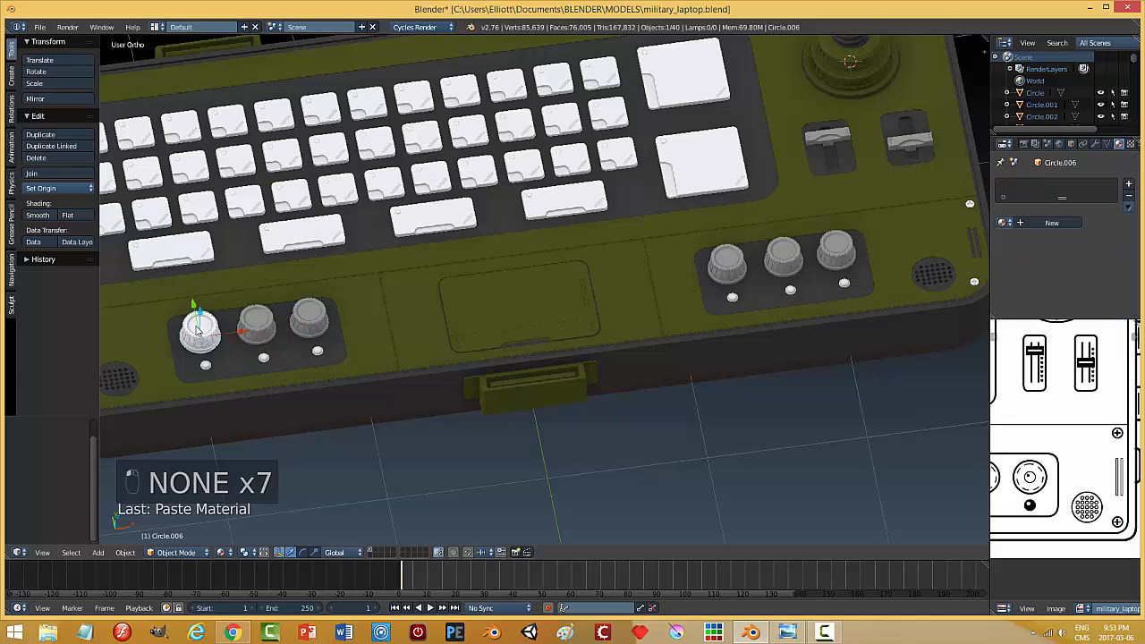
pyautogui.click(1003, 222)
pyautogui.click(922, 274)
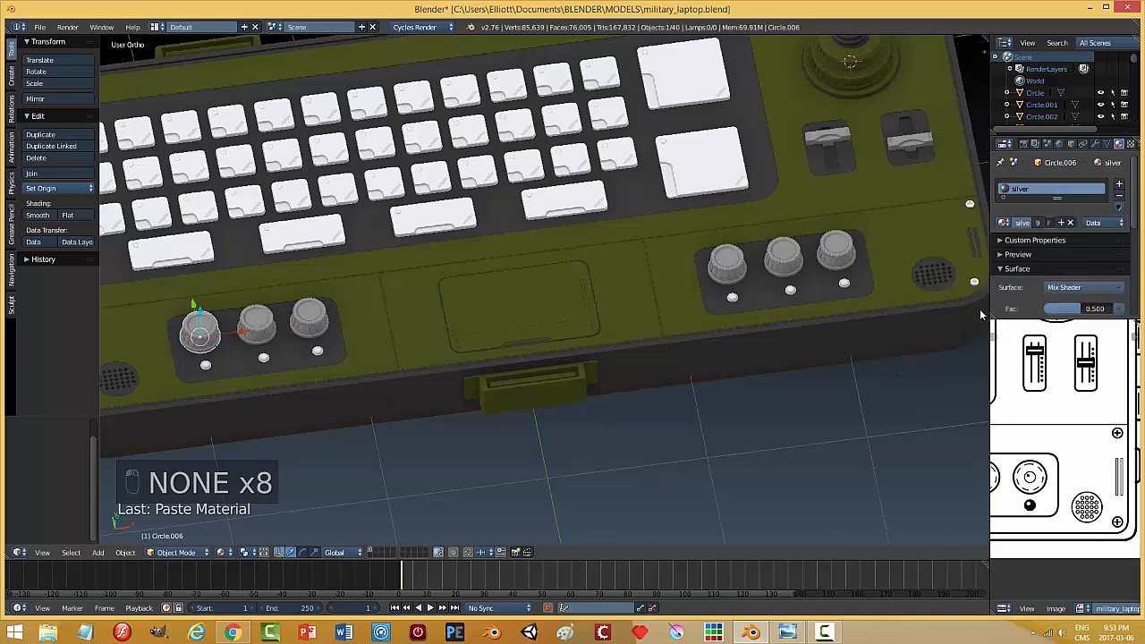
# - Assign the silver material to the two small screws next to the speaker grille on the slider side
pyautogui.rightClick(975, 283)
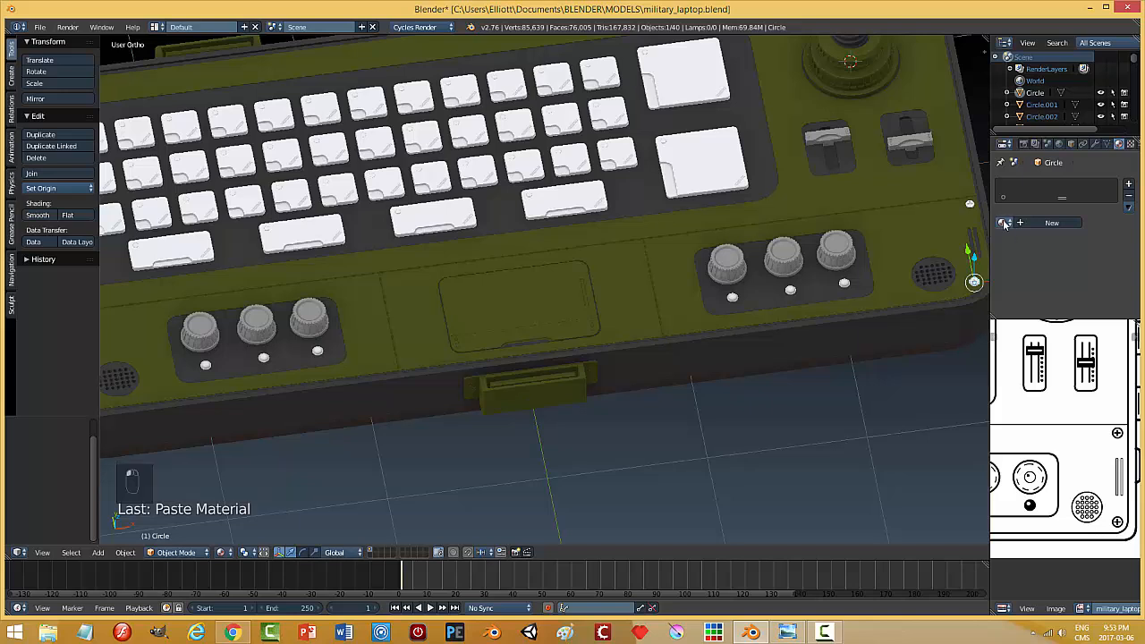
pyautogui.click(1004, 222)
pyautogui.click(940, 264)
pyautogui.rightClick(970, 204)
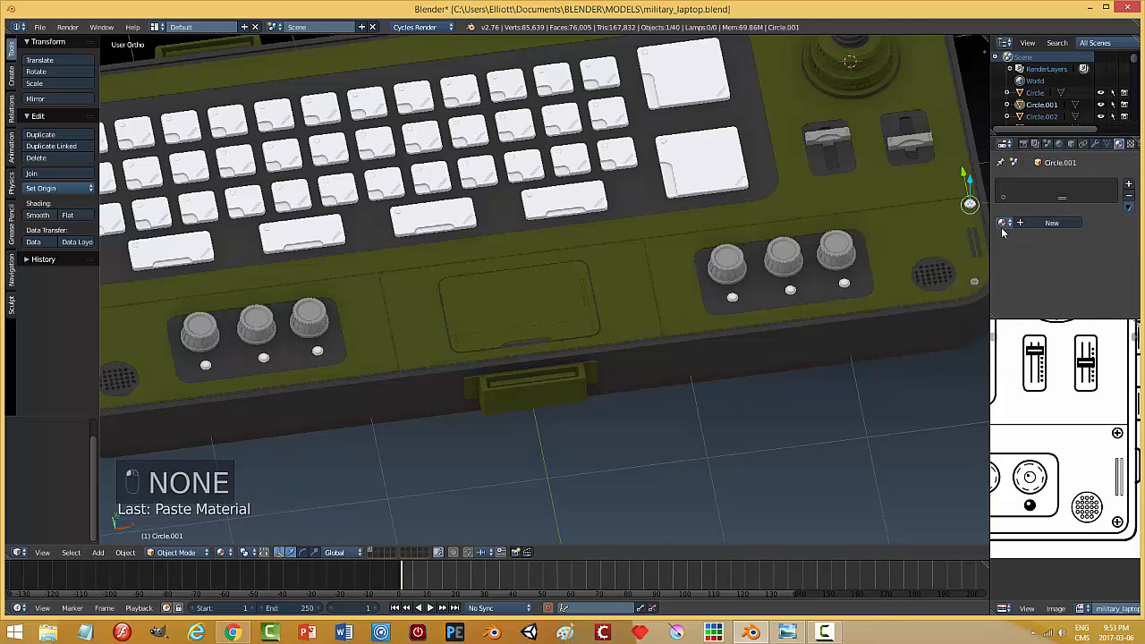
pyautogui.click(1004, 223)
pyautogui.click(919, 273)
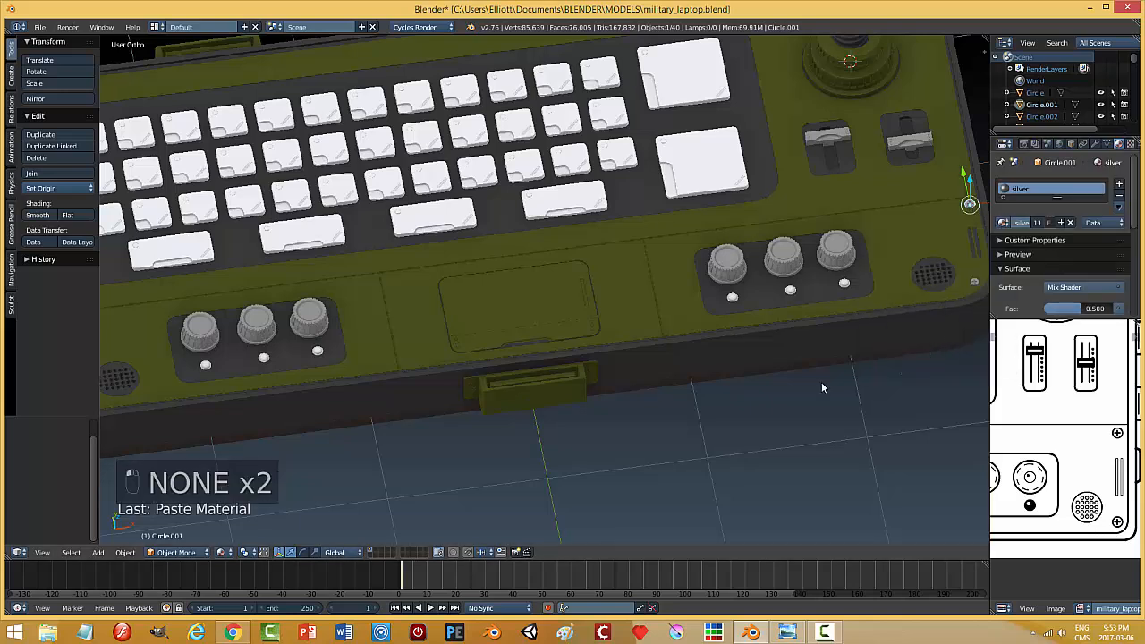
# - Assign the silver material to the three screws along the opposite end of the case, including its rear corner
pyautogui.moveTo(478, 421); pyautogui.dragTo(325, 403, button='middle')
pyautogui.rightClick(324, 401)
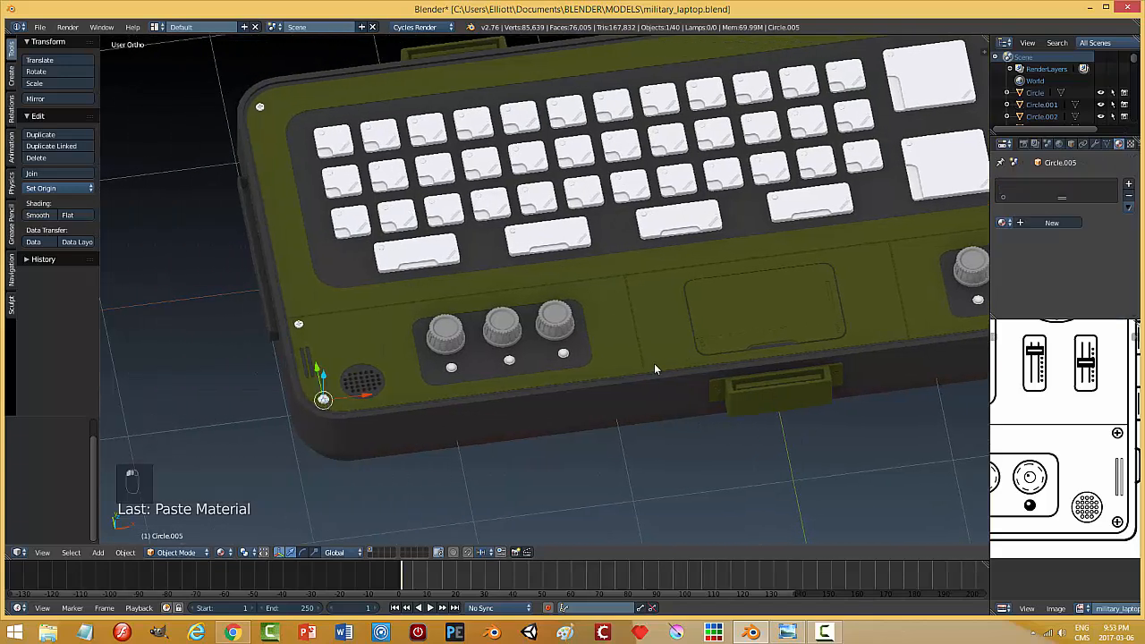
pyautogui.click(1004, 223)
pyautogui.click(919, 273)
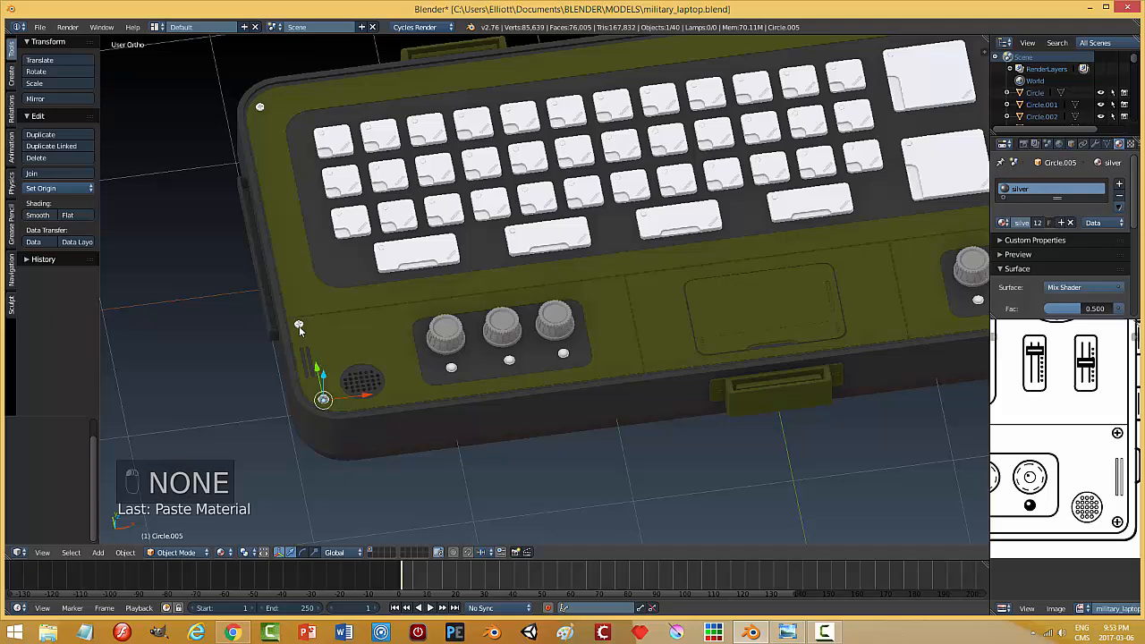
pyautogui.rightClick(299, 326)
pyautogui.click(1004, 223)
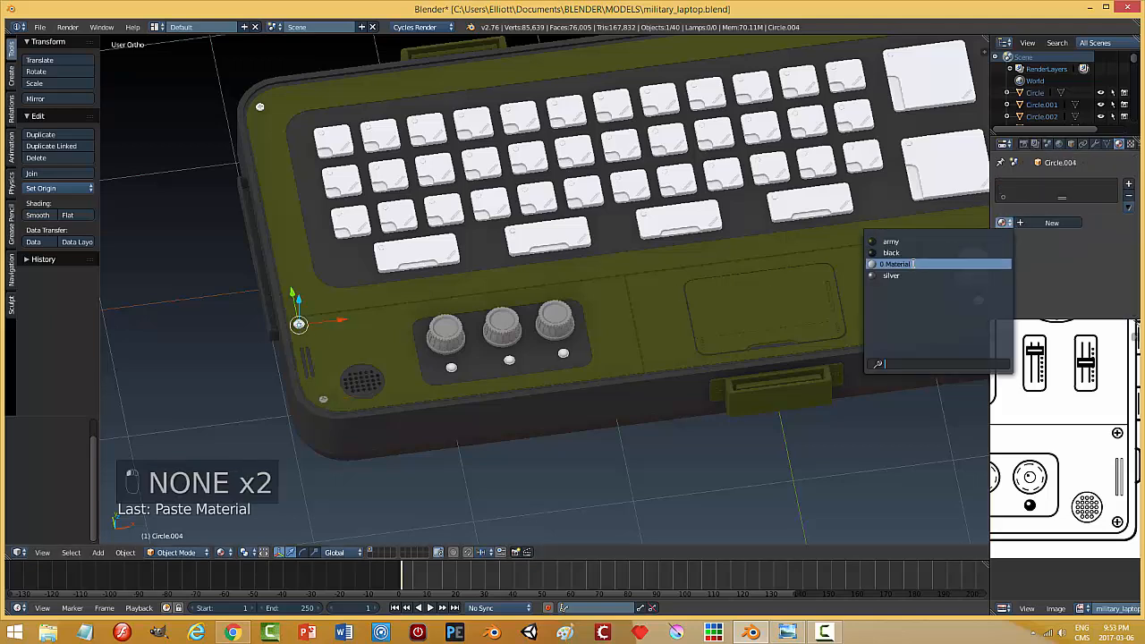
pyautogui.click(921, 271)
pyautogui.rightClick(261, 107)
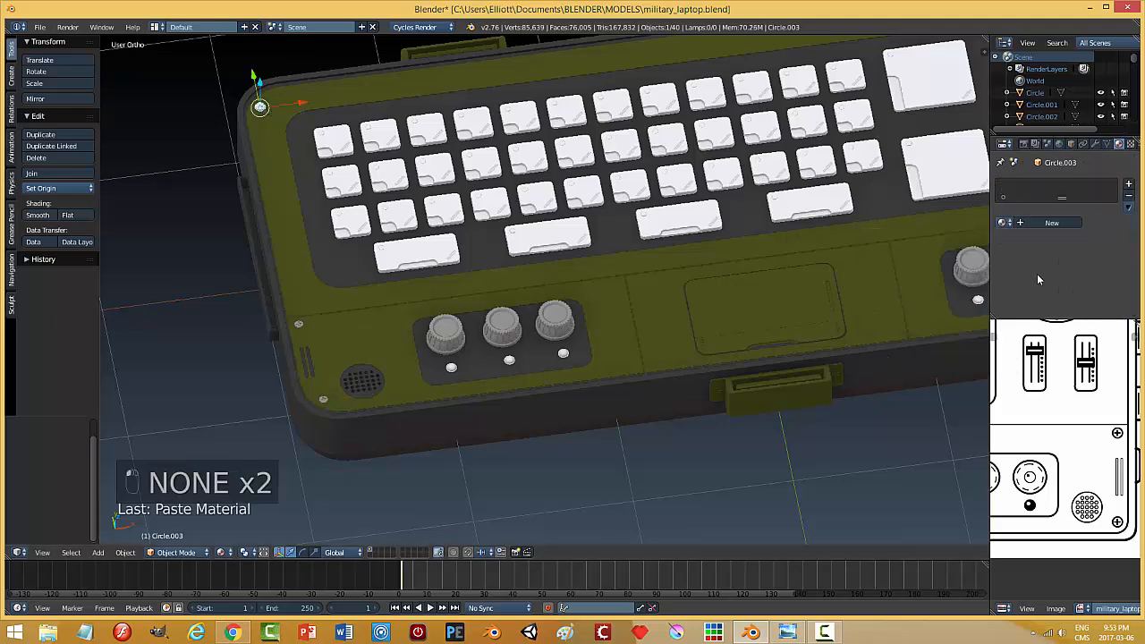
pyautogui.click(1004, 222)
pyautogui.click(941, 274)
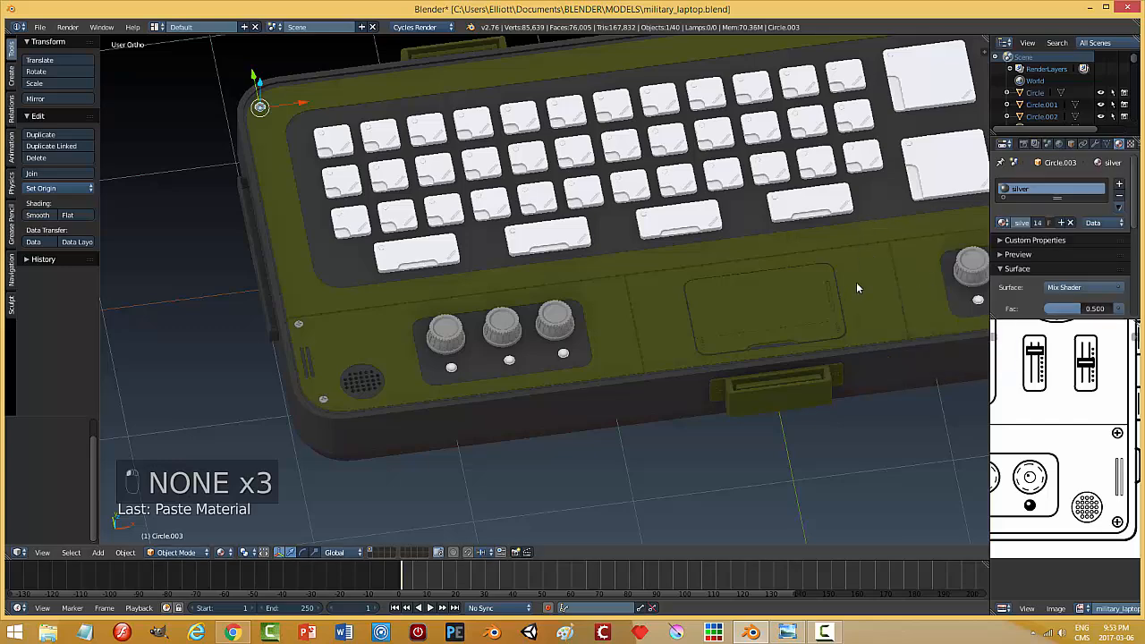
# - Assign the silver material to the rear corner screw beside the hose base, clear the selection and save the file
pyautogui.scroll(-3, 855, 277)
pyautogui.moveTo(852, 267); pyautogui.dragTo(795, 284, button='middle')
pyautogui.scroll(4, 794, 284)
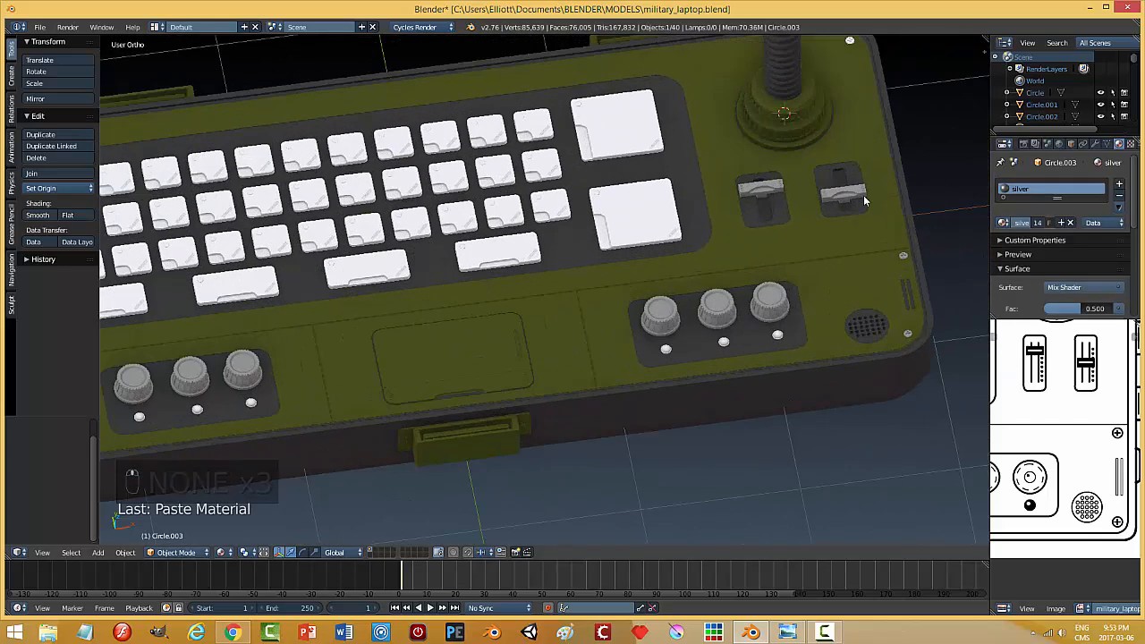
pyautogui.rightClick(851, 42)
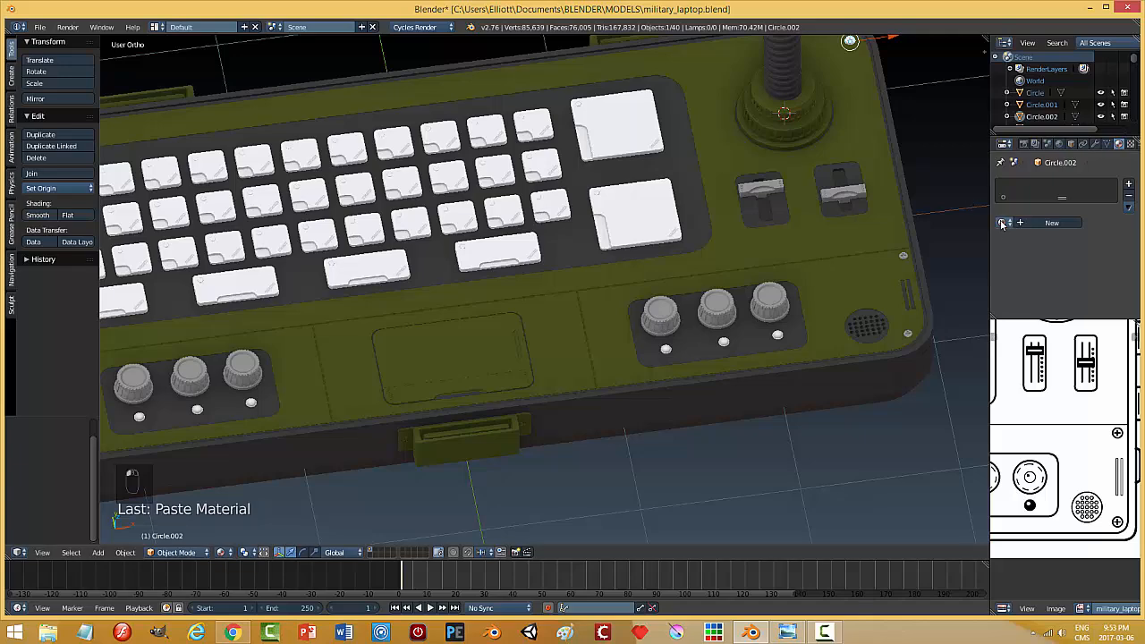
pyautogui.click(1004, 222)
pyautogui.click(926, 275)
pyautogui.press('a')
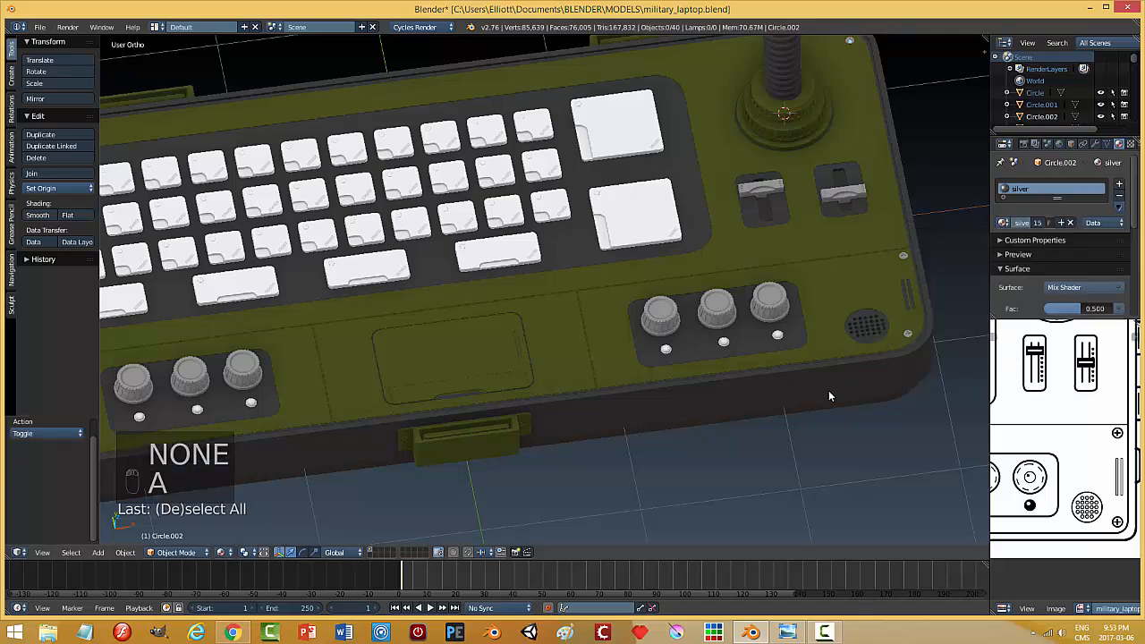
pyautogui.hotkey('ctrl', 's')
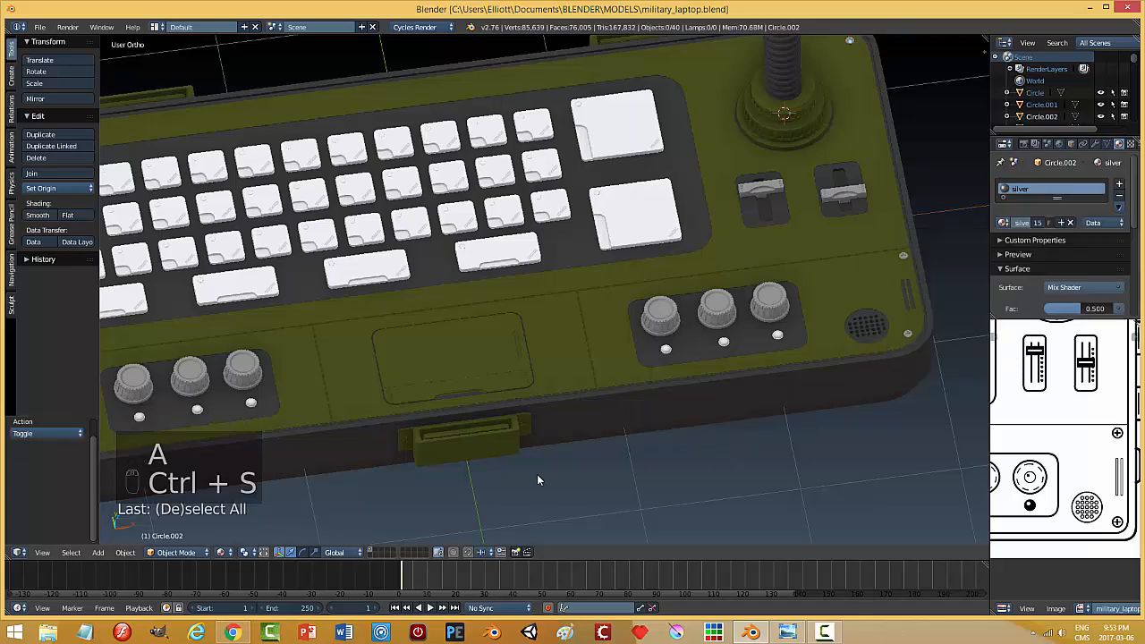
# - Open the front latch in Edit Mode and add a second material slot to it
pyautogui.keyDown('shift'); pyautogui.moveTo(537, 476); pyautogui.dragTo(593, 394, button='middle'); pyautogui.keyUp('shift')
pyautogui.keyDown('shift'); pyautogui.moveTo(634, 292); pyautogui.dragTo(658, 404, button='middle'); pyautogui.keyUp('shift')
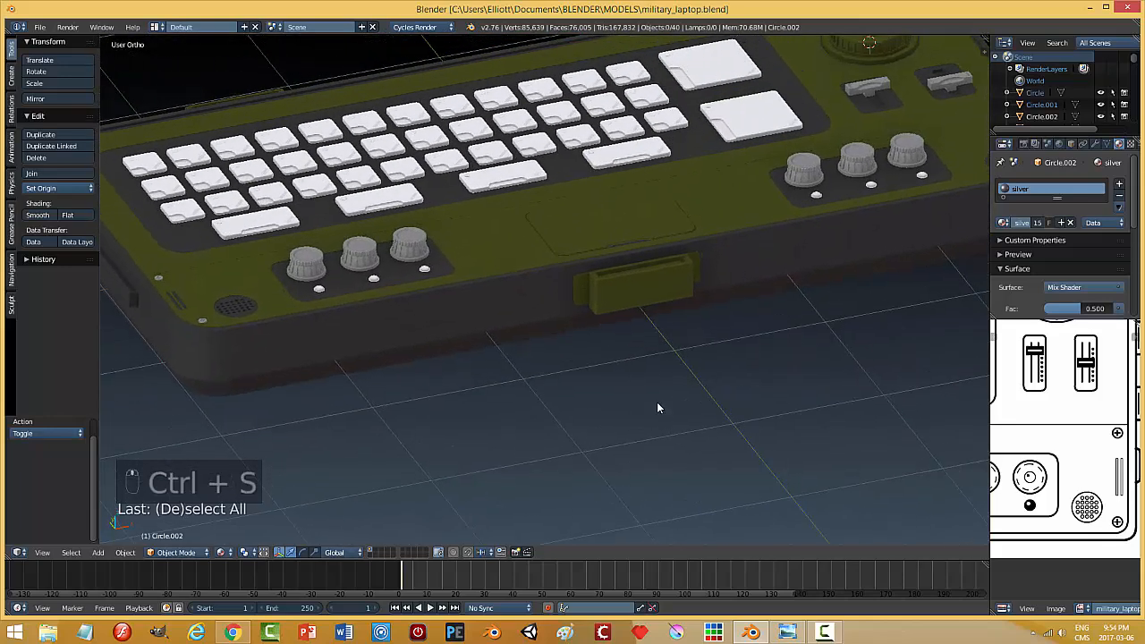
pyautogui.scroll(4, 659, 402)
pyautogui.scroll(2, 659, 394)
pyautogui.rightClick(658, 281)
pyautogui.press('Tab')
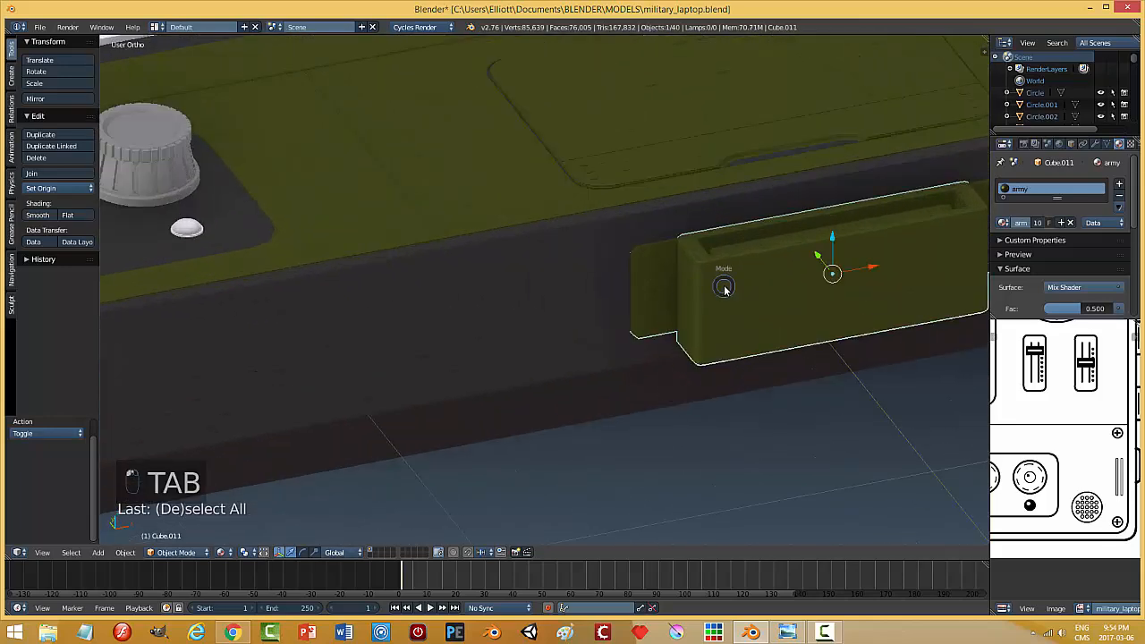
pyautogui.click(814, 288)
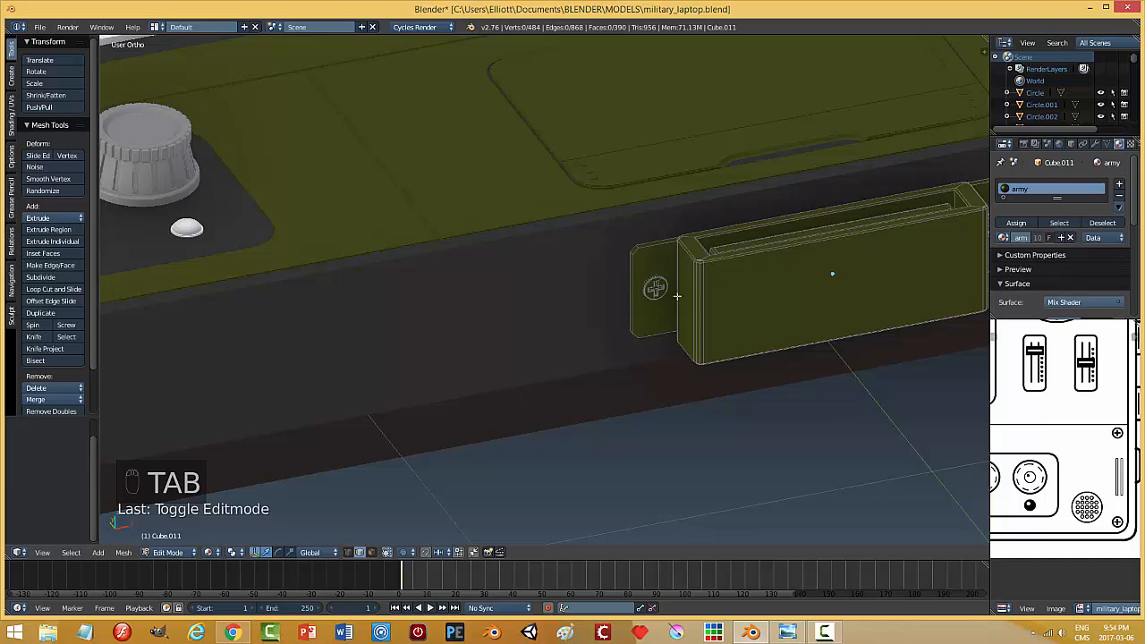
pyautogui.click(1119, 183)
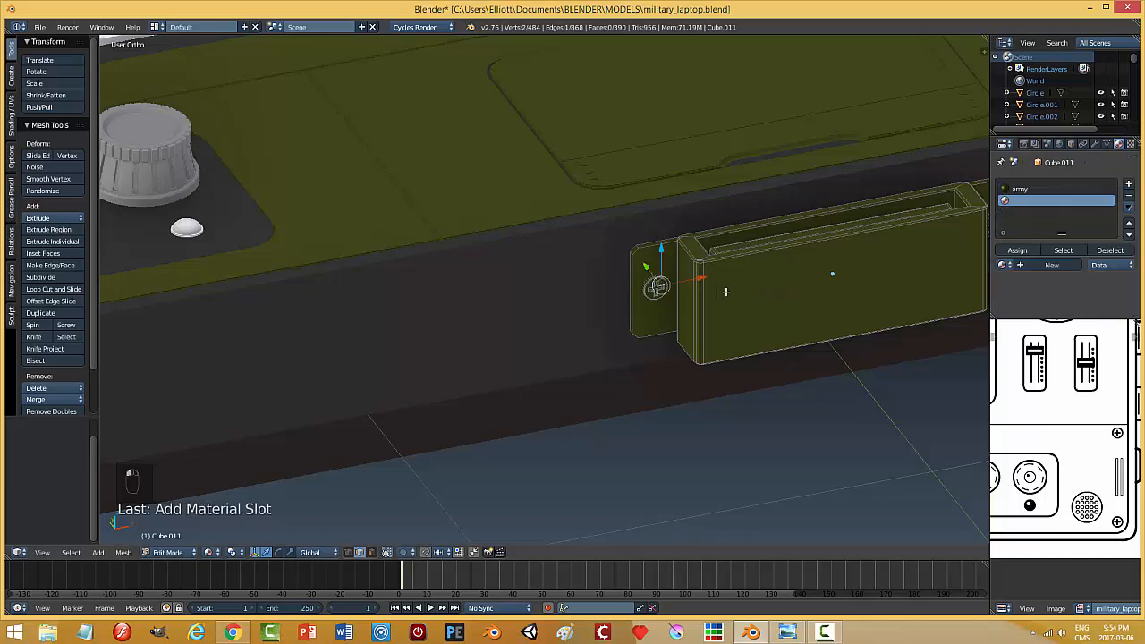
# - Select the linked geometry of the latch's first screw, assign silver to it and return to Object Mode
pyautogui.hotkey('ctrl', 'l')
pyautogui.click(1003, 265)
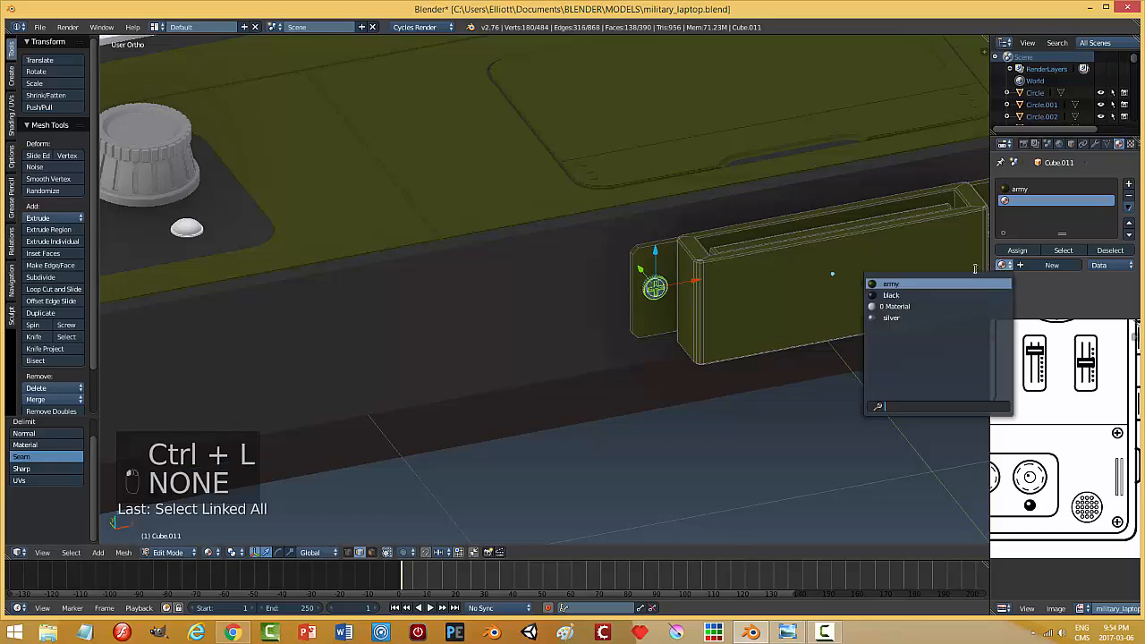
pyautogui.click(904, 318)
pyautogui.click(1017, 250)
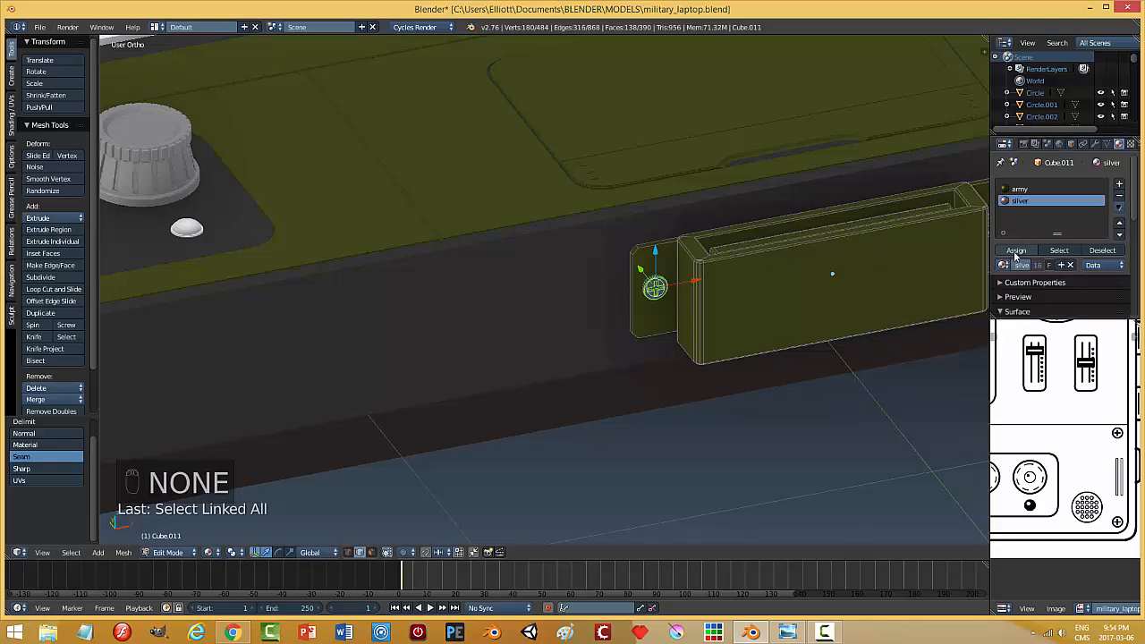
pyautogui.press('a')
pyautogui.press('Tab')
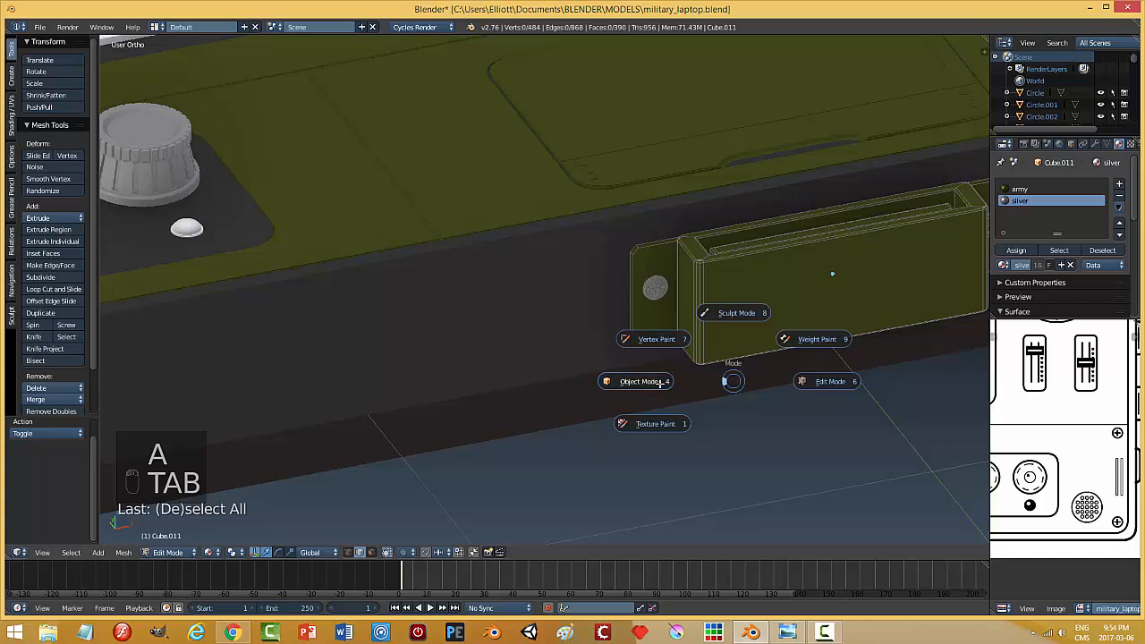
# - Assign silver to the screw on the latch's other mounting tab in Edit Mode, then return to Object Mode
pyautogui.scroll(-1, 833, 392)
pyautogui.press('KP_5')
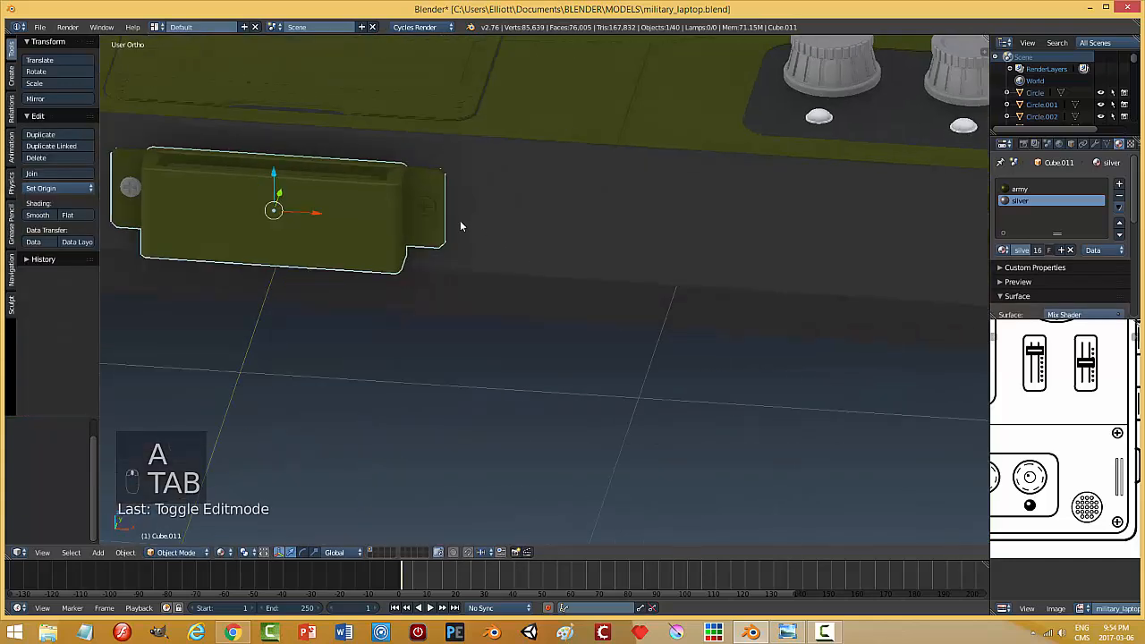
pyautogui.press('Tab')
pyautogui.press('Tab')
pyautogui.press('Tab')
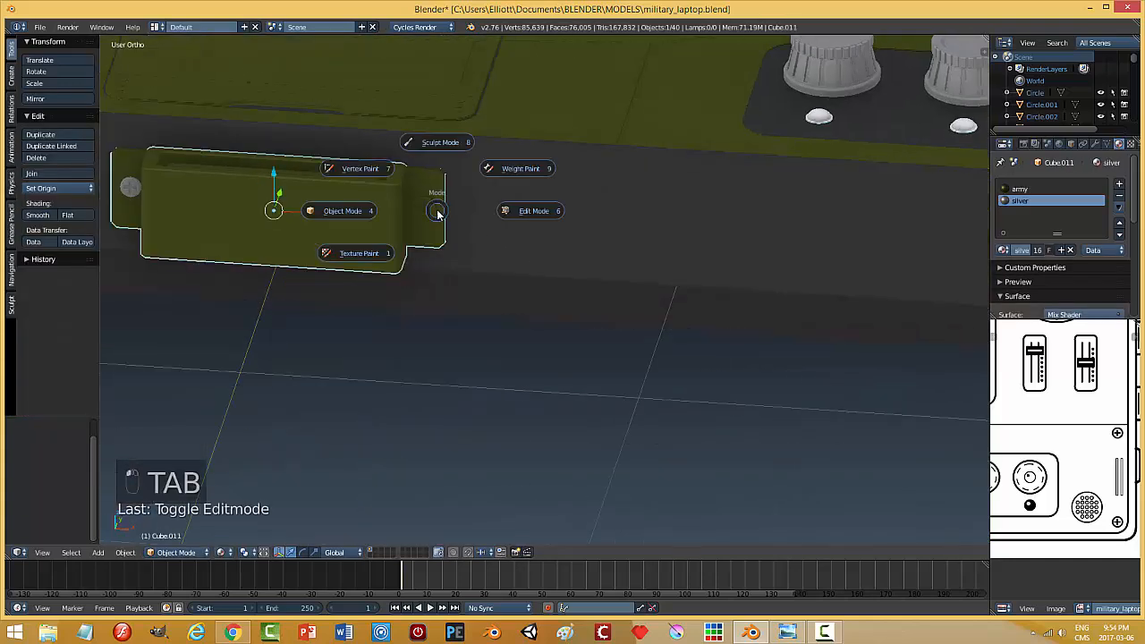
pyautogui.click(437, 213)
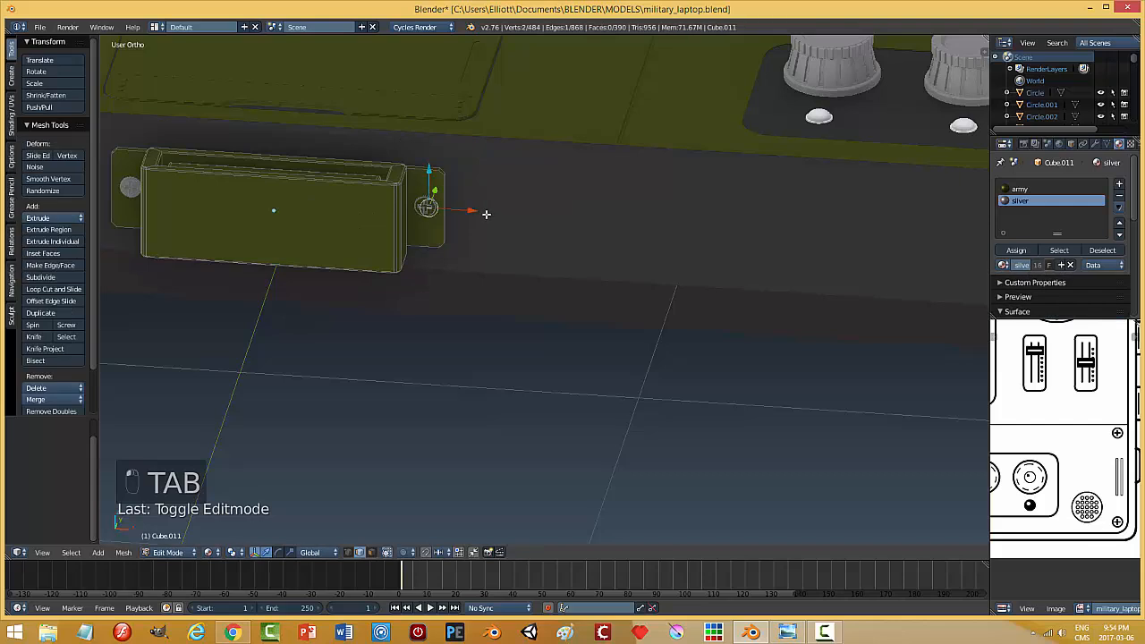
pyautogui.hotkey('ctrl', 'l')
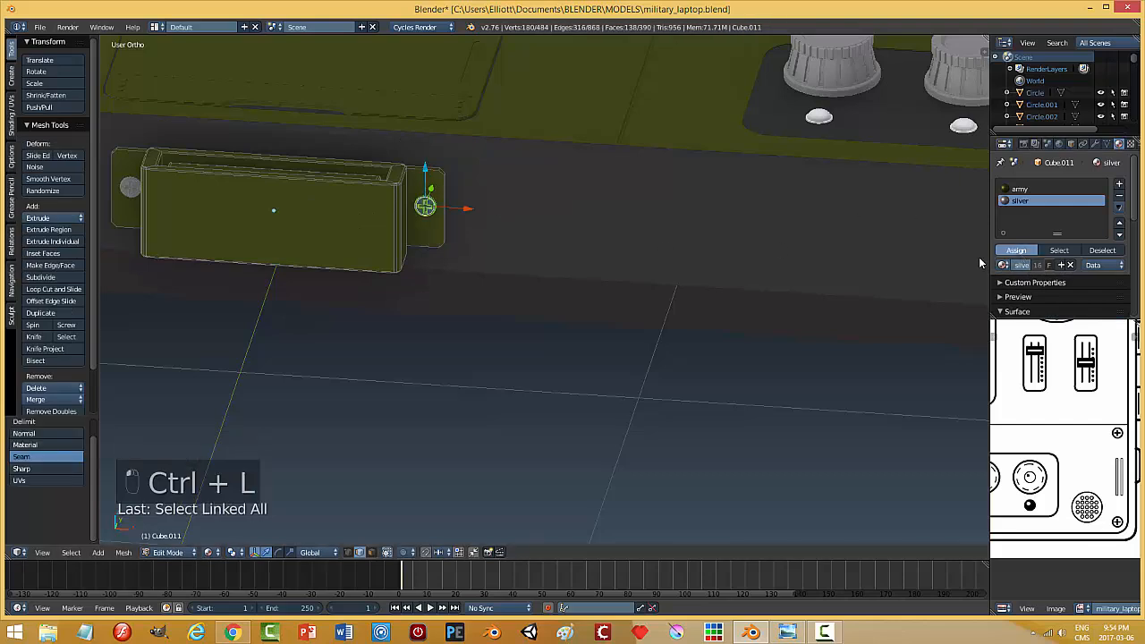
pyautogui.click(1016, 250)
pyautogui.press('a')
pyautogui.press('Tab')
pyautogui.click(545, 312)
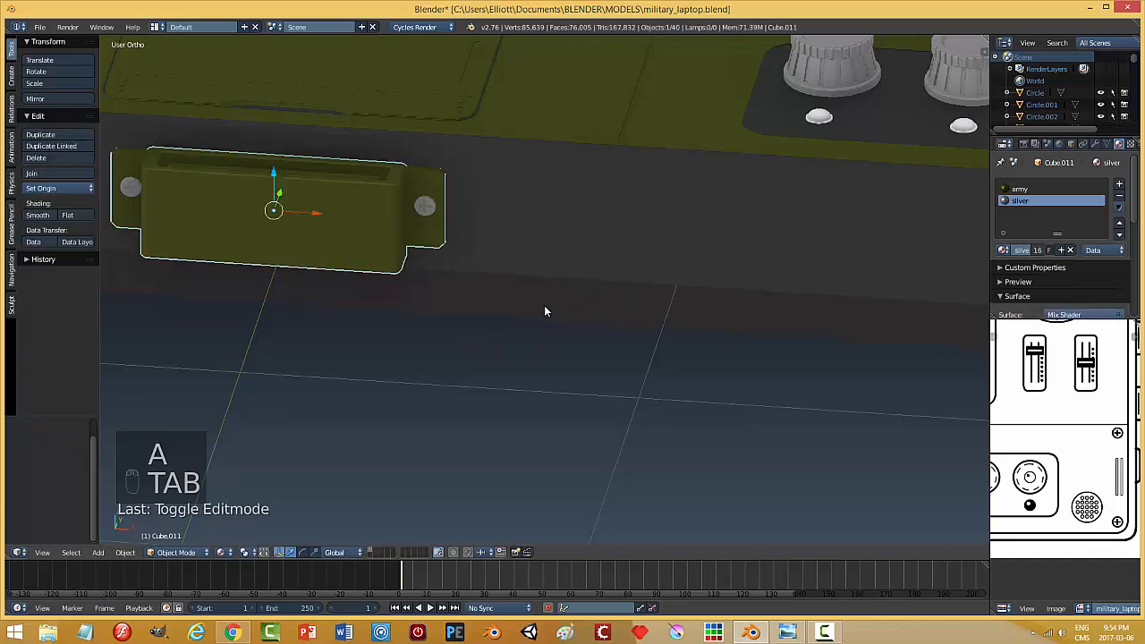
# - Deselect the latch and save the file
pyautogui.press('a')
pyautogui.scroll(-3, 525, 314)
pyautogui.moveTo(525, 314)
pyautogui.mouseDown(button='middle')
pyautogui.moveTo(554, 303)
pyautogui.moveTo(536, 315)
pyautogui.mouseUp(button='middle')
pyautogui.hotkey('ctrl', 's')
pyautogui.scroll(-1, 537, 300)
pyautogui.keyDown('shift'); pyautogui.moveTo(612, 376); pyautogui.dragTo(671, 407, button='middle'); pyautogui.keyUp('shift')
pyautogui.scroll(-1, 692, 302)
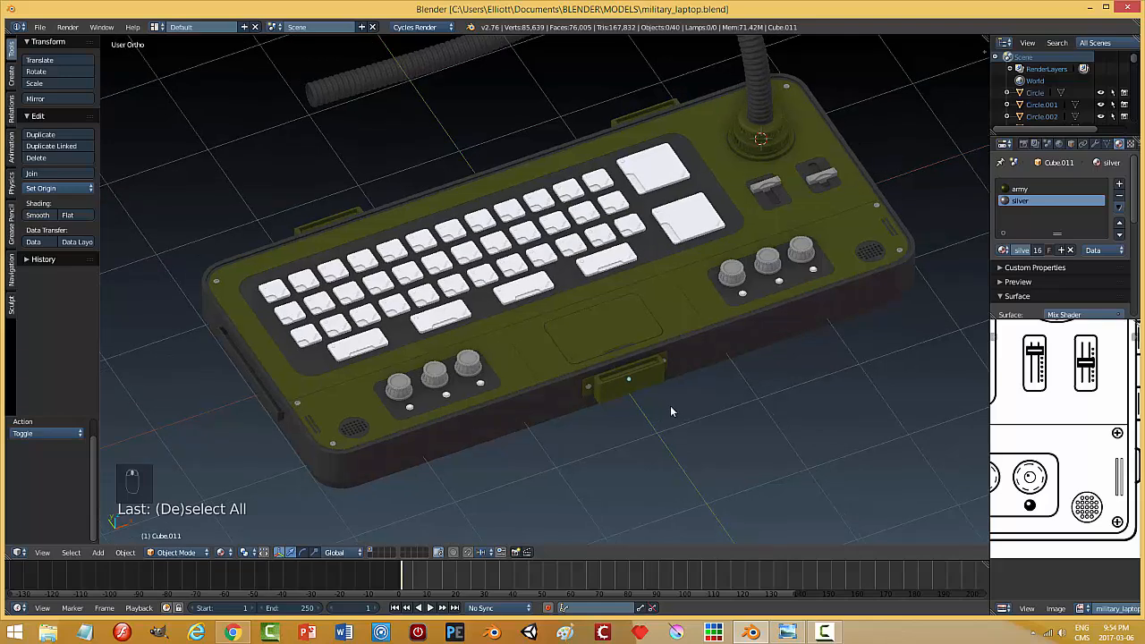
pyautogui.keyDown('shift'); pyautogui.moveTo(730, 342); pyautogui.dragTo(722, 384, button='middle'); pyautogui.keyUp('shift')
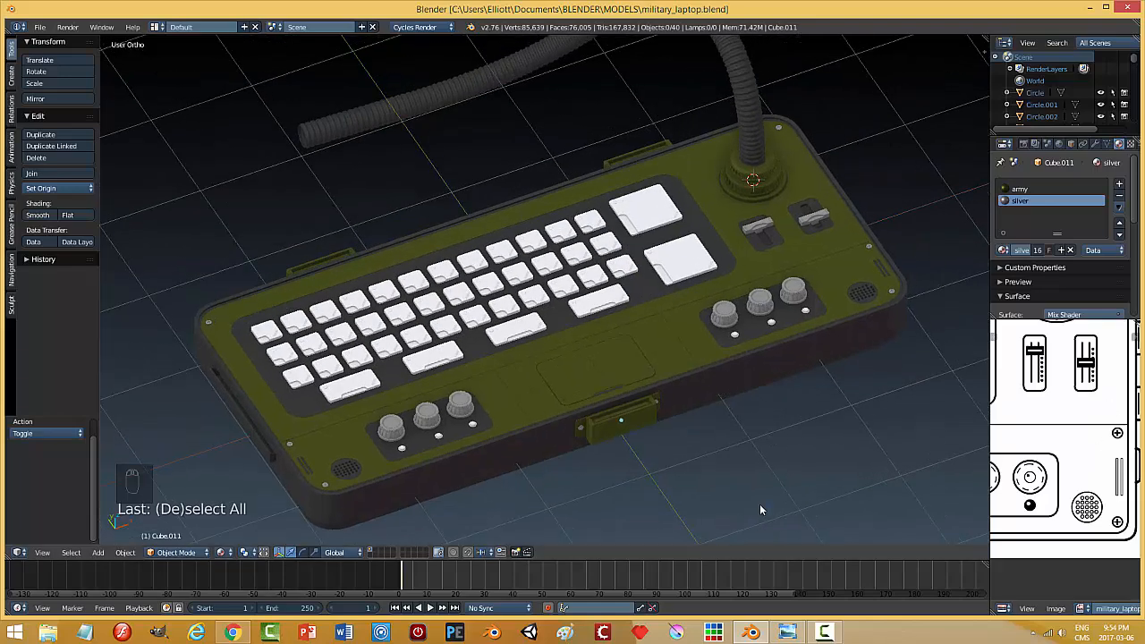
# - Add a camera at the 3D cursor and raise it about 0.72 units along Z
pyautogui.hotkey('shift', 'a')
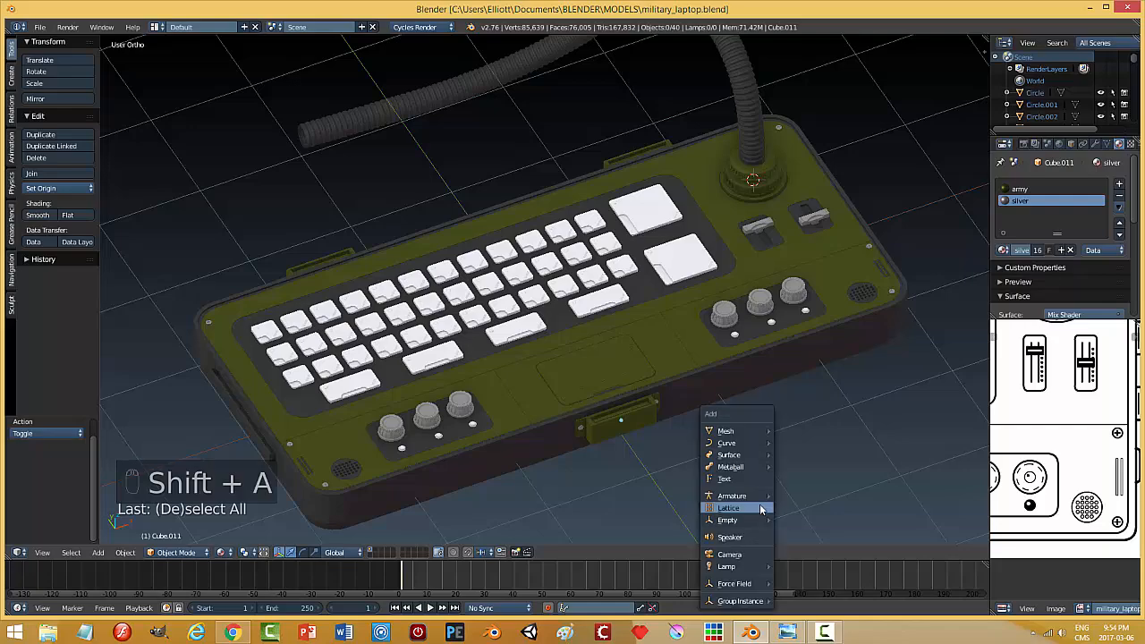
pyautogui.click(748, 555)
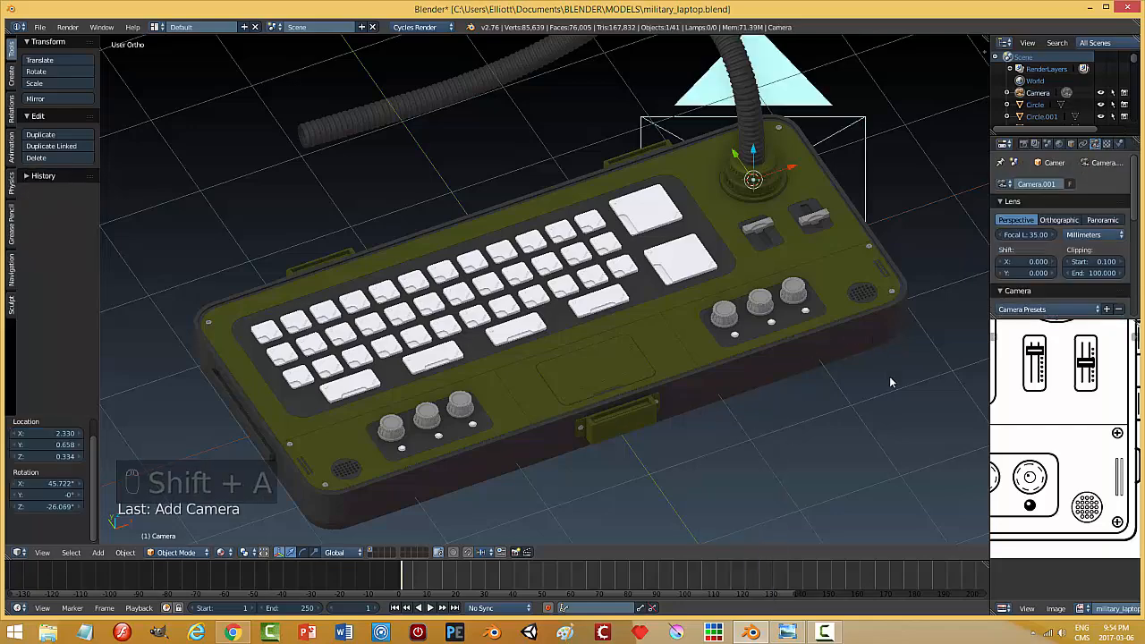
pyautogui.moveTo(891, 380); pyautogui.dragTo(777, 345, button='middle')
pyautogui.moveTo(643, 189); pyautogui.dragTo(666, 131)
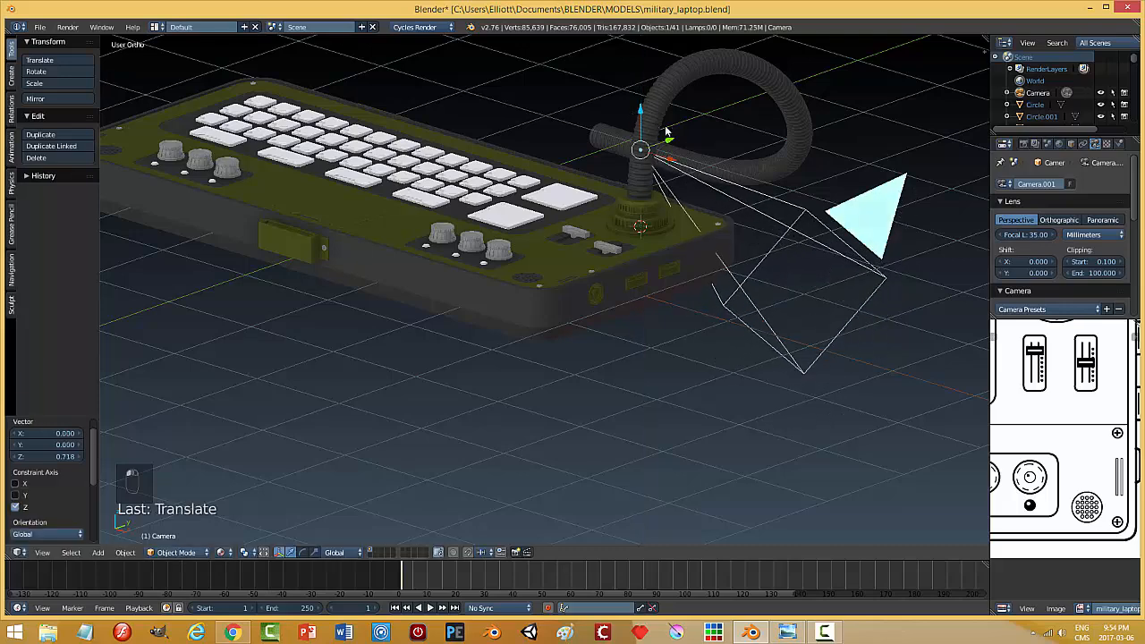
# - Try moving the camera freely to the front of the laptop, and undo that move
pyautogui.press('g')
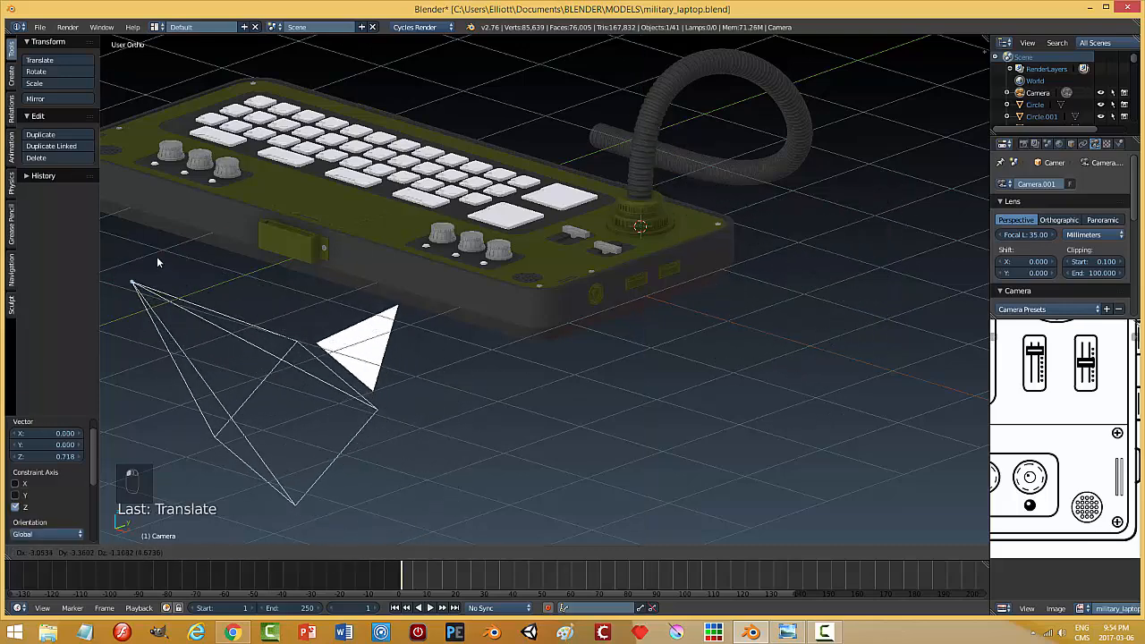
pyautogui.click(156, 257)
pyautogui.moveTo(191, 280); pyautogui.dragTo(390, 296, button='middle')
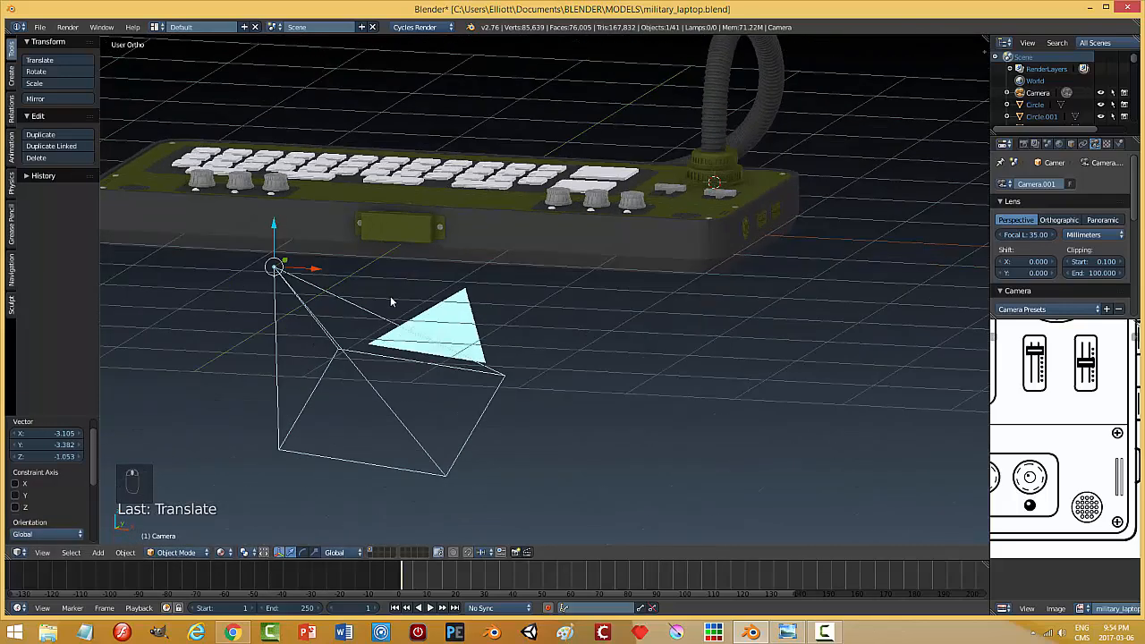
pyautogui.hotkey('ctrl', 'z')
# - In the top view, move the camera in front of the laptop to about X -1.0, Y -6.42
pyautogui.scroll(-3, 799, 214)
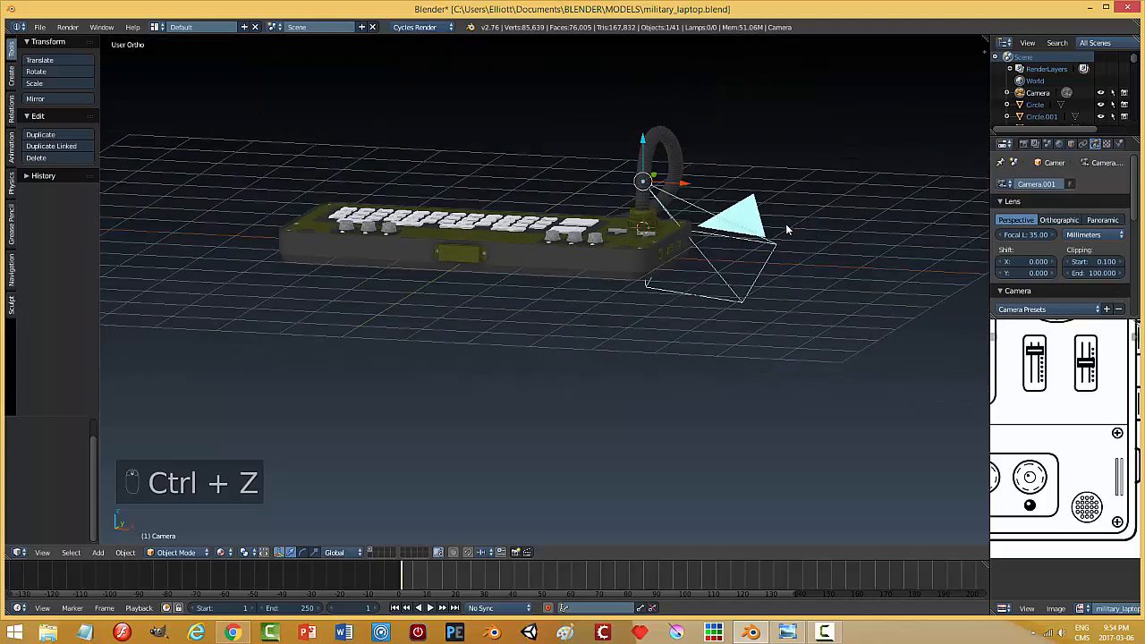
pyautogui.press('KP_7')
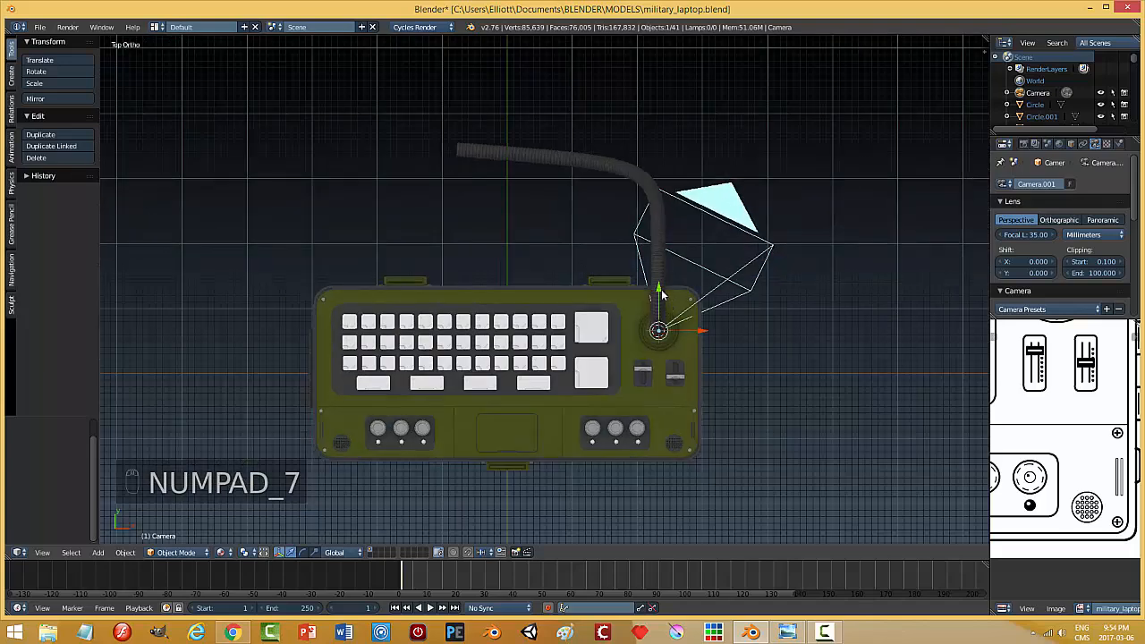
pyautogui.moveTo(662, 289); pyautogui.dragTo(661, 478)
pyautogui.scroll(-5, 662, 478)
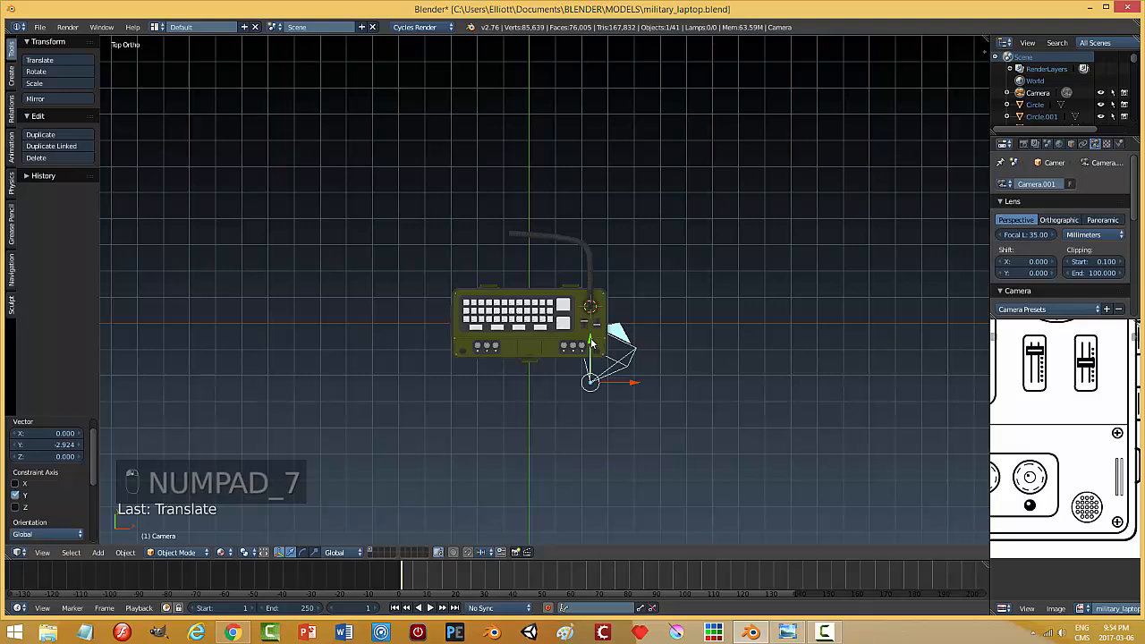
pyautogui.moveTo(591, 343); pyautogui.dragTo(552, 477)
# - Set the camera's Z rotation to 0° and shift it about 0.96 units along X to line up with the laptop's centre
pyautogui.press('n')
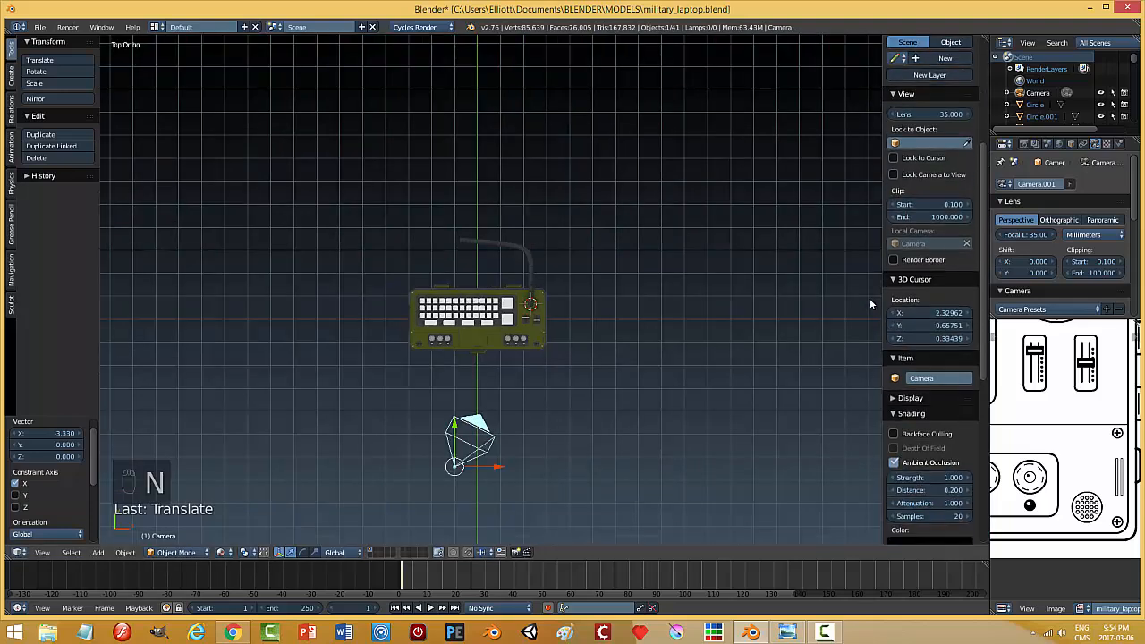
pyautogui.scroll(5, 980, 235)
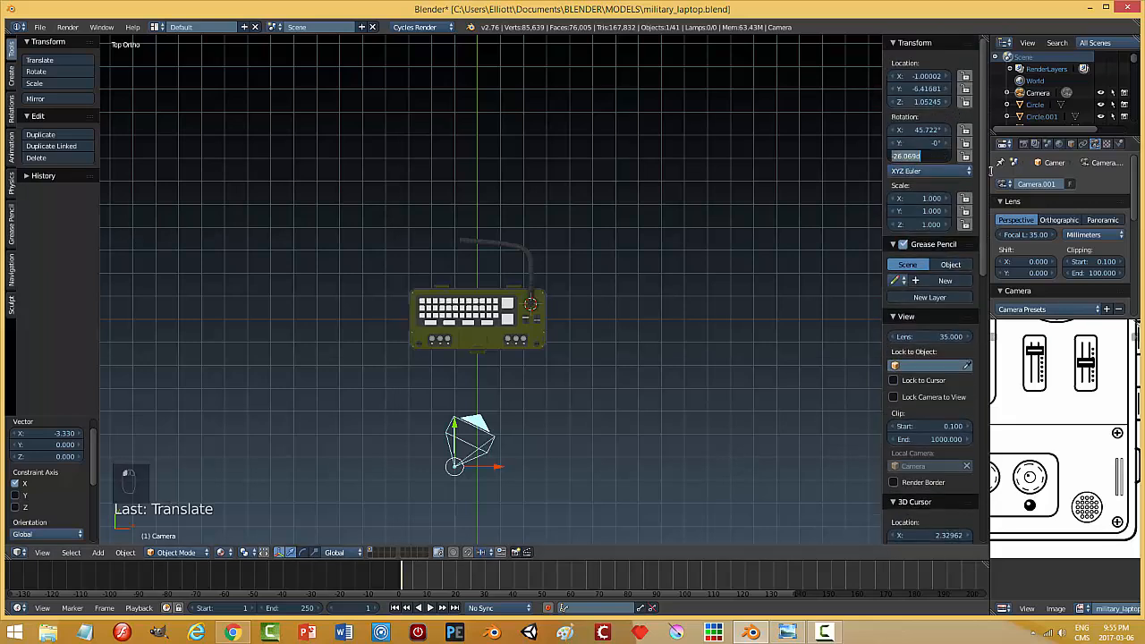
pyautogui.press('Return')
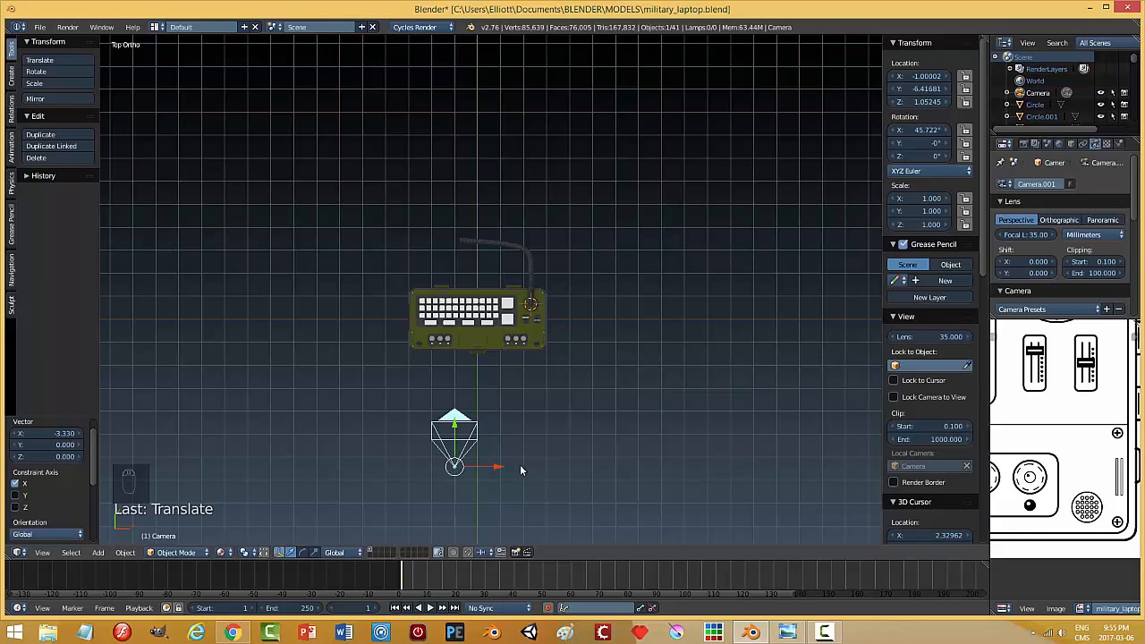
pyautogui.moveTo(508, 464); pyautogui.dragTo(531, 465)
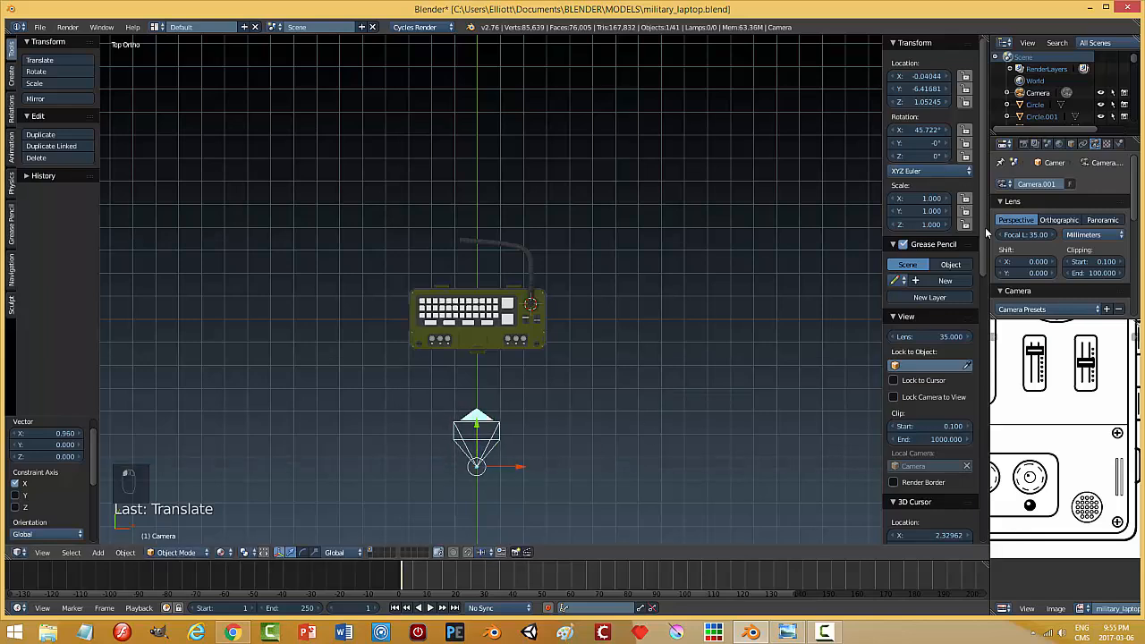
pyautogui.press('n')
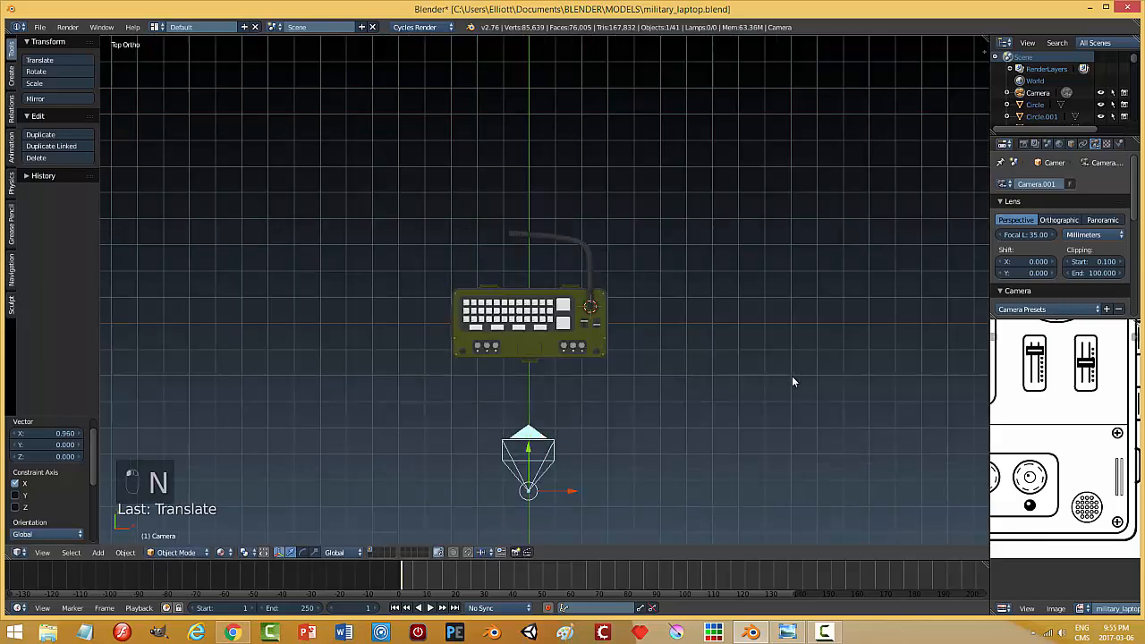
# - Look through the camera and reposition it to frame the laptop at an angle from above its front
pyautogui.press('KP_0')
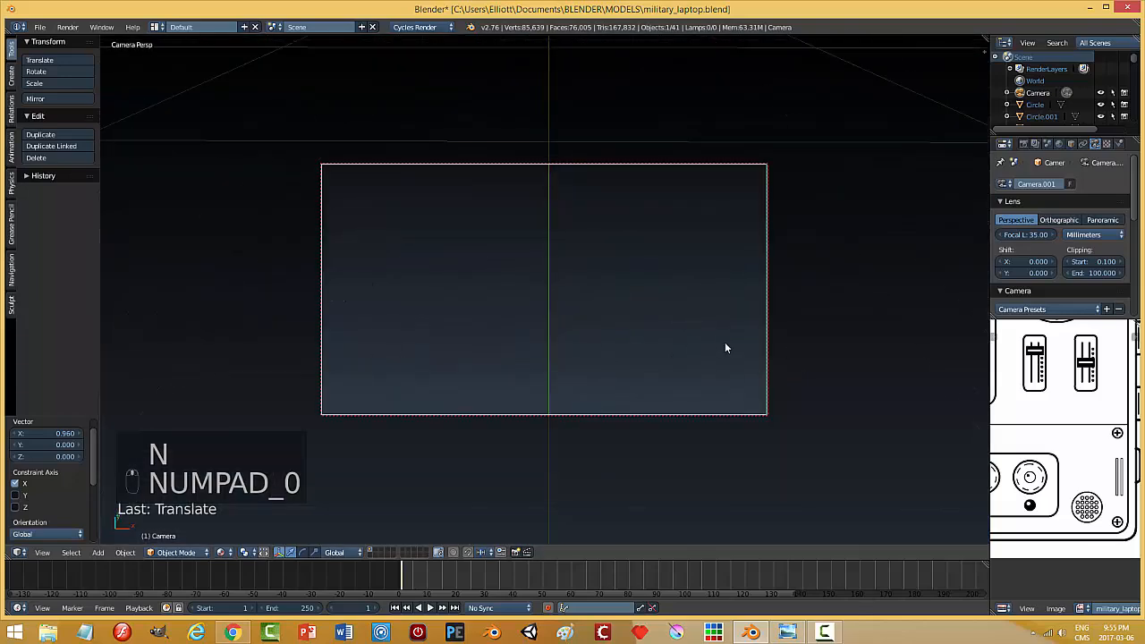
pyautogui.scroll(-3, 702, 301)
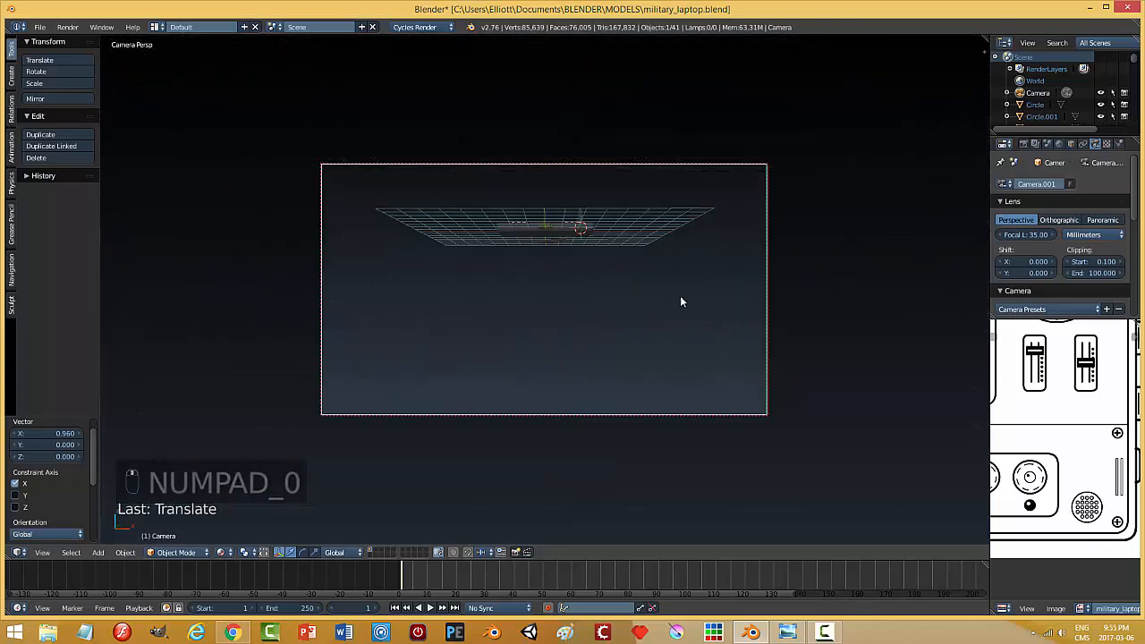
pyautogui.moveTo(680, 297); pyautogui.dragTo(678, 375, button='middle')
pyautogui.scroll(5, 654, 363)
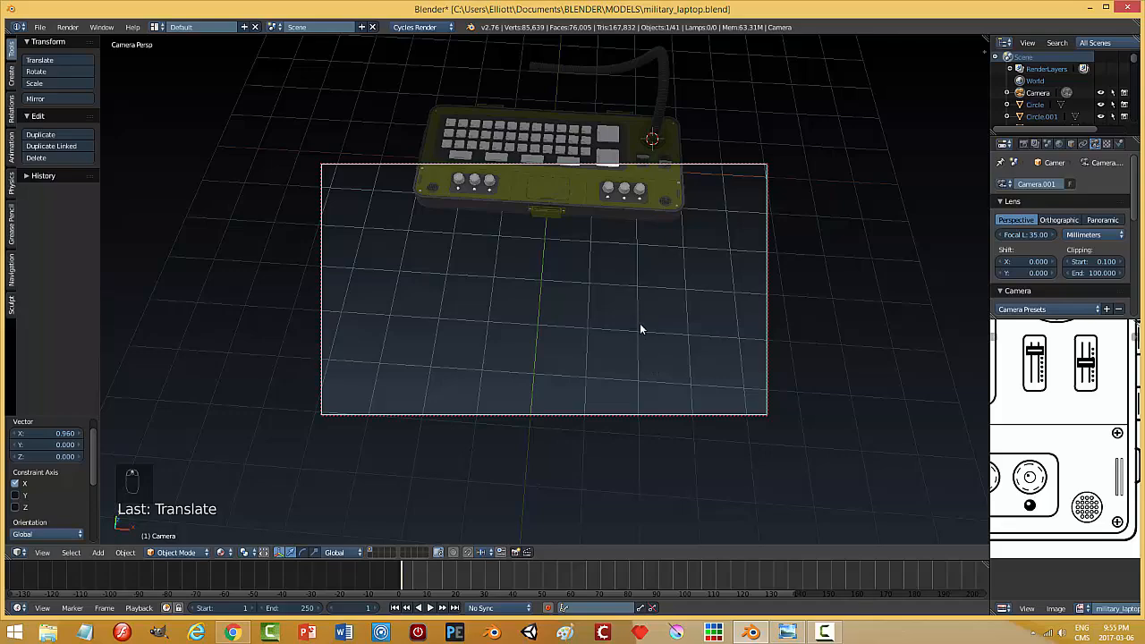
pyautogui.moveTo(639, 329); pyautogui.dragTo(626, 268, button='middle')
pyautogui.press('Home')
pyautogui.scroll(3, 592, 359)
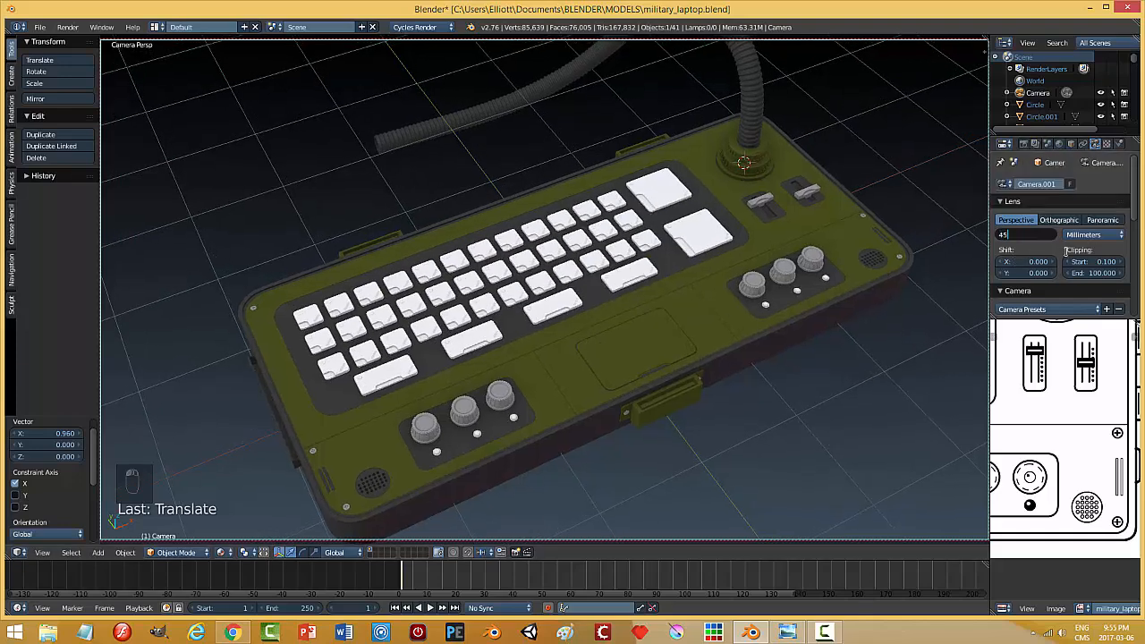
# - Set the camera's focal length to 45 mm, reframing the laptop in its view, and save the file
pyautogui.press('Return')
pyautogui.scroll(-5, 702, 277)
pyautogui.scroll(5, 703, 277)
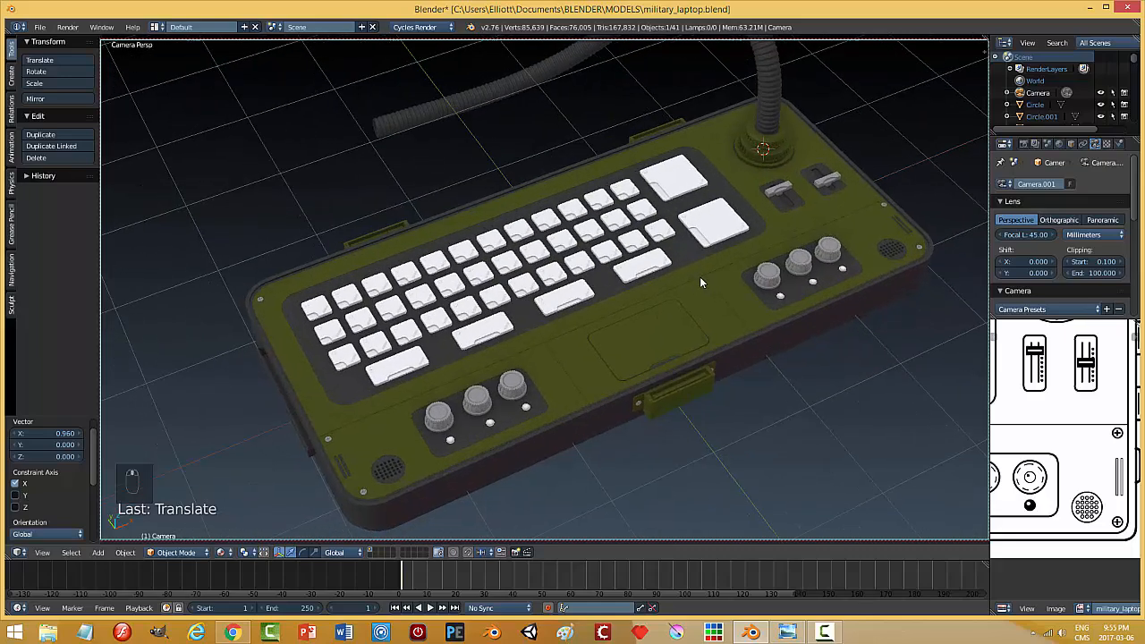
pyautogui.scroll(-4, 701, 281)
pyautogui.scroll(3, 694, 289)
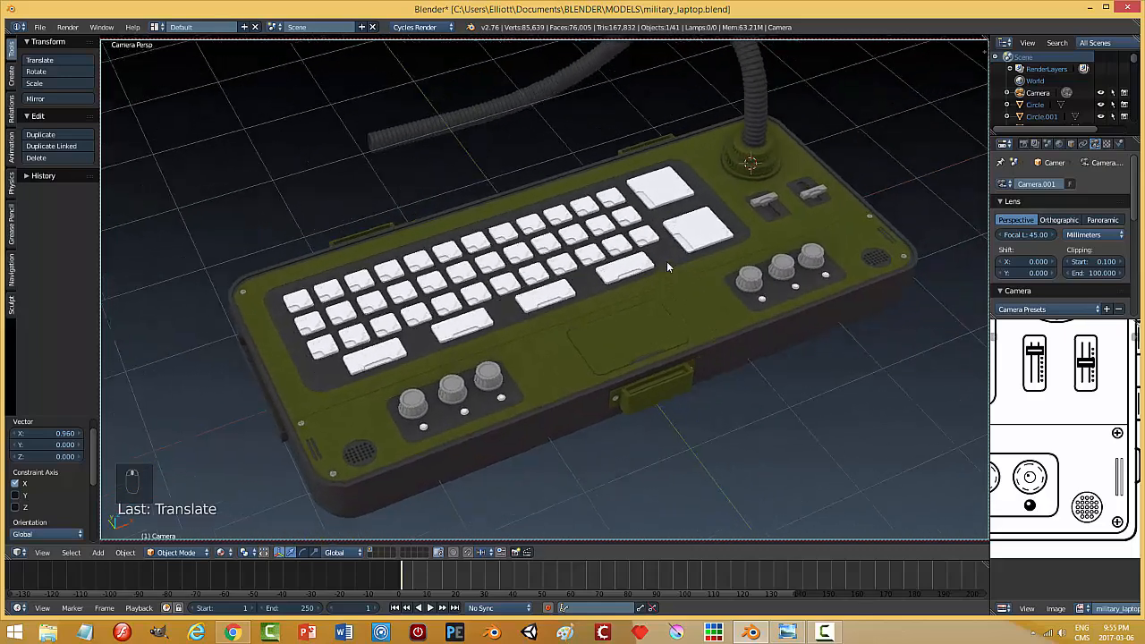
pyautogui.keyDown('shift'); pyautogui.moveTo(666, 261); pyautogui.dragTo(647, 290, button='middle'); pyautogui.keyUp('shift')
pyautogui.hotkey('ctrl', 's')
pyautogui.click(739, 269)
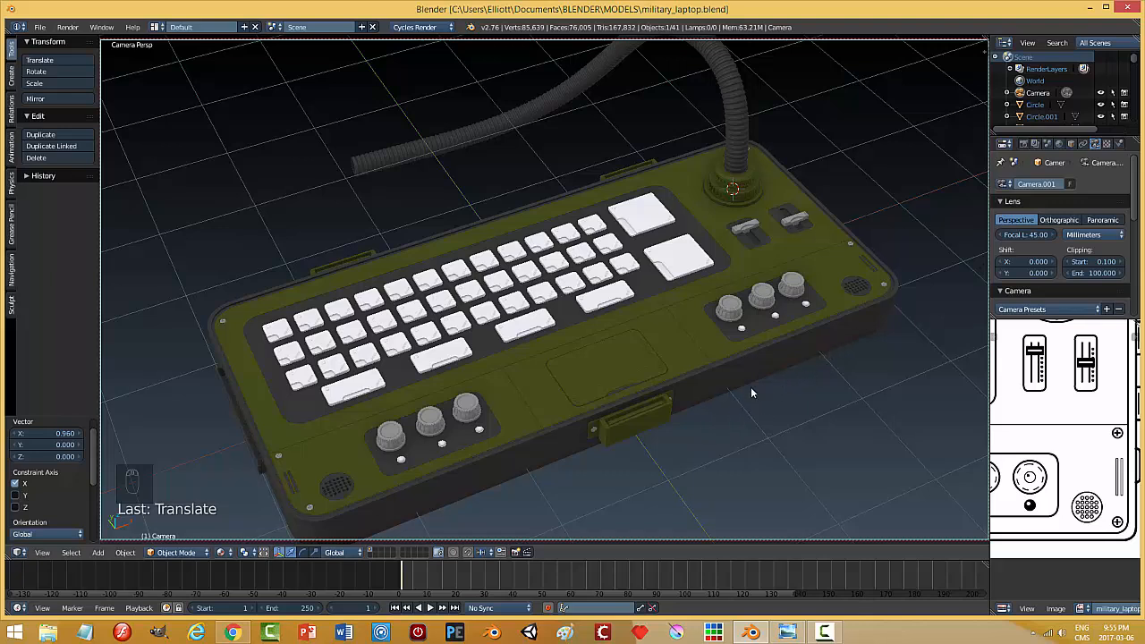
# - Add a sun lamp and move it in the top view beyond the laptop's front corner nearest the sliders, about -4.15 units along Y
pyautogui.hotkey('shift', 'a')
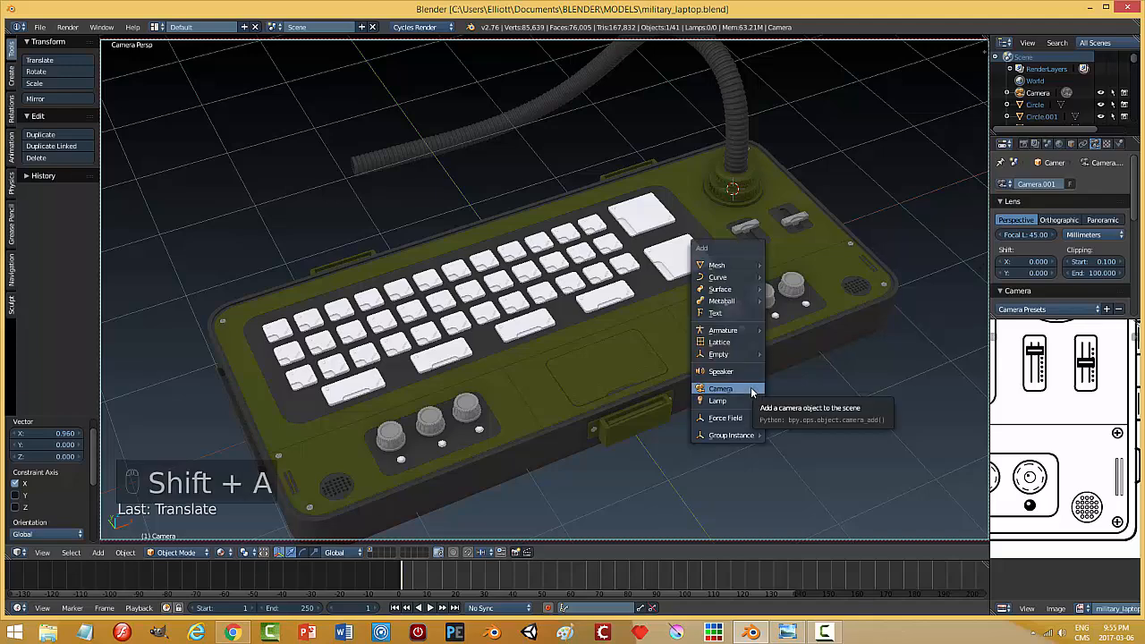
pyautogui.moveTo(753, 403)
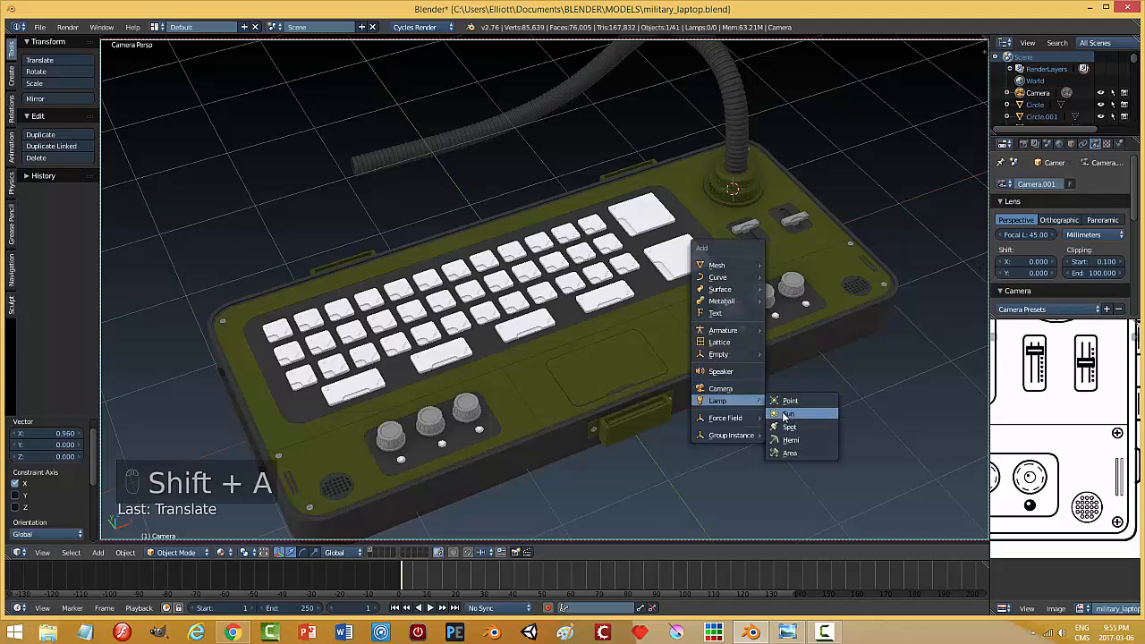
pyautogui.click(788, 413)
pyautogui.press('KP_0')
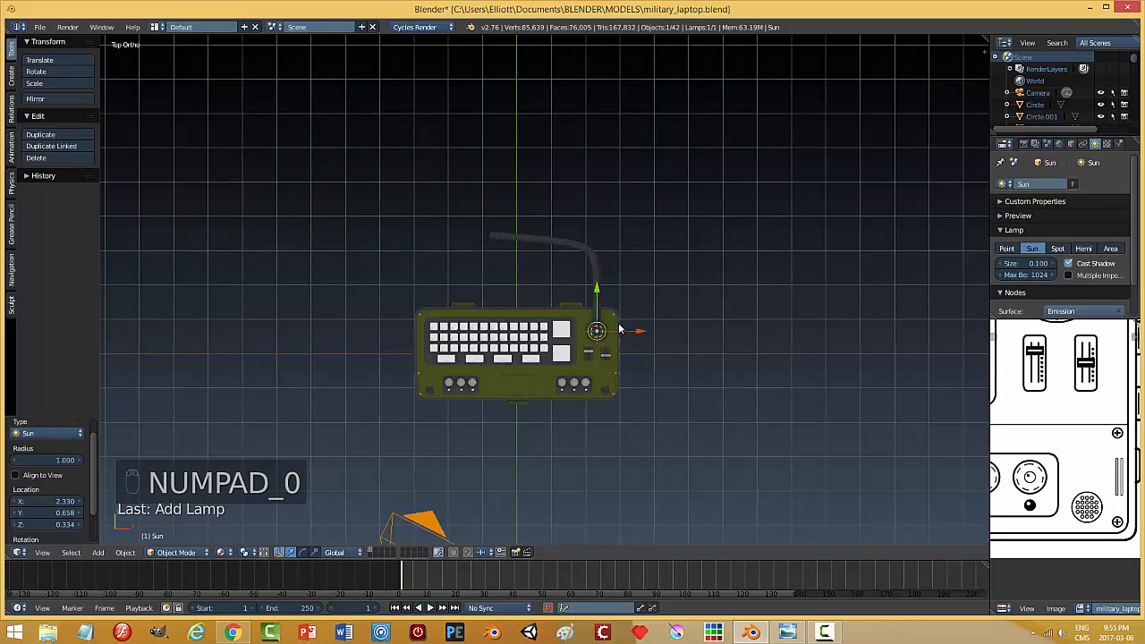
pyautogui.moveTo(638, 331); pyautogui.dragTo(698, 336)
pyautogui.moveTo(658, 303); pyautogui.dragTo(677, 453)
# - In the side view, raise the sun lamp about 2.87 units and rotate it to aim down at the laptop
pyautogui.moveTo(705, 449); pyautogui.dragTo(706, 399, button='middle')
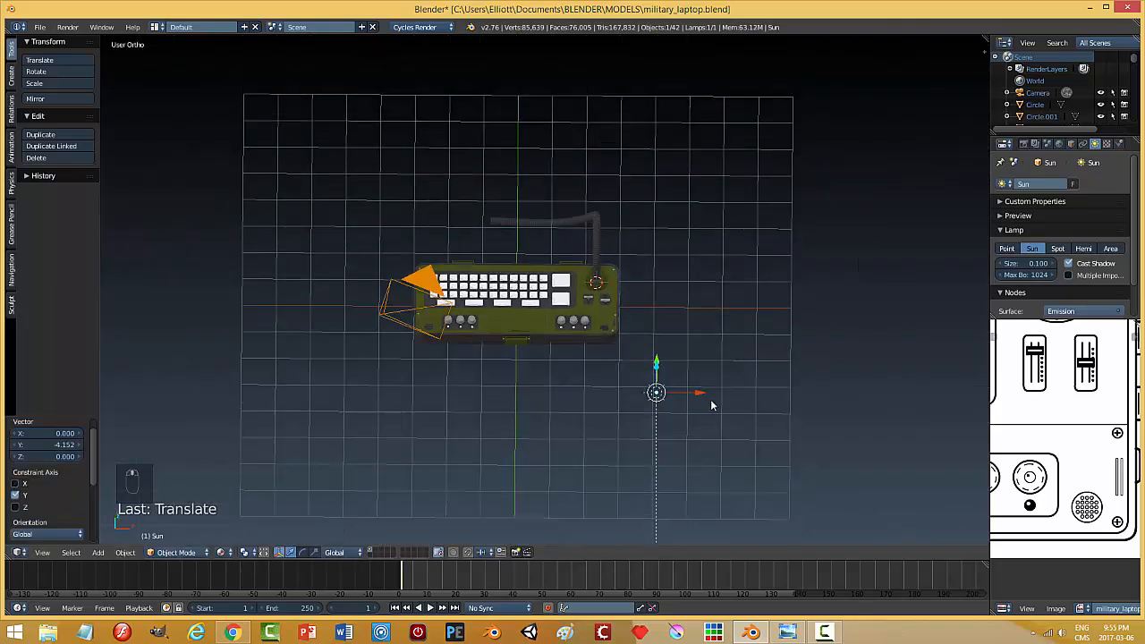
pyautogui.press('KP_3')
pyautogui.press('r')
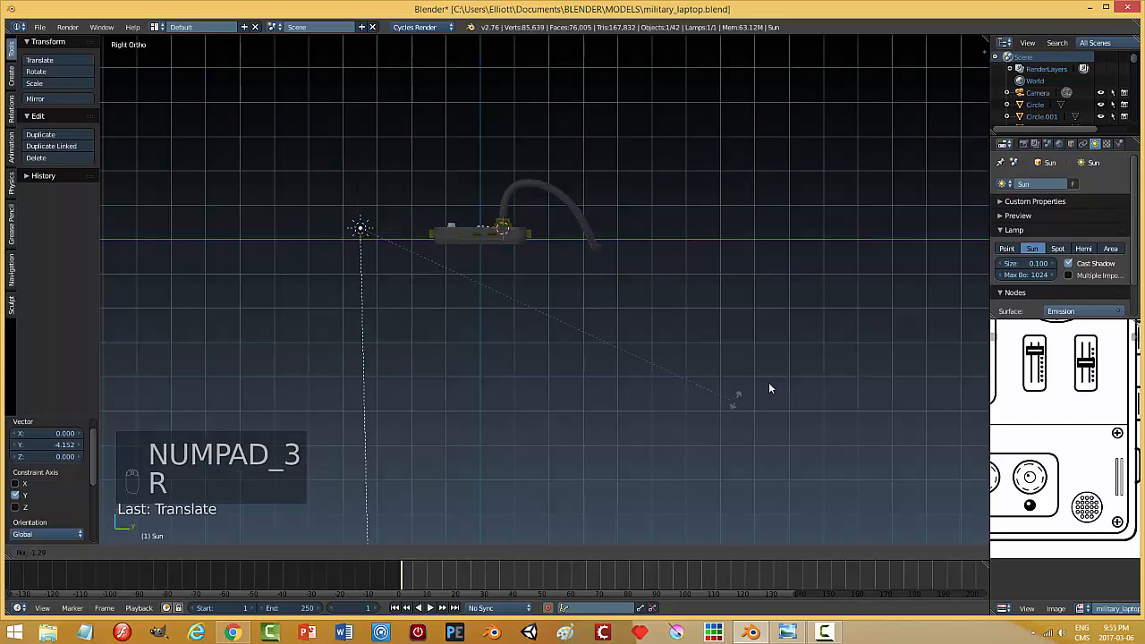
pyautogui.click(525, 428)
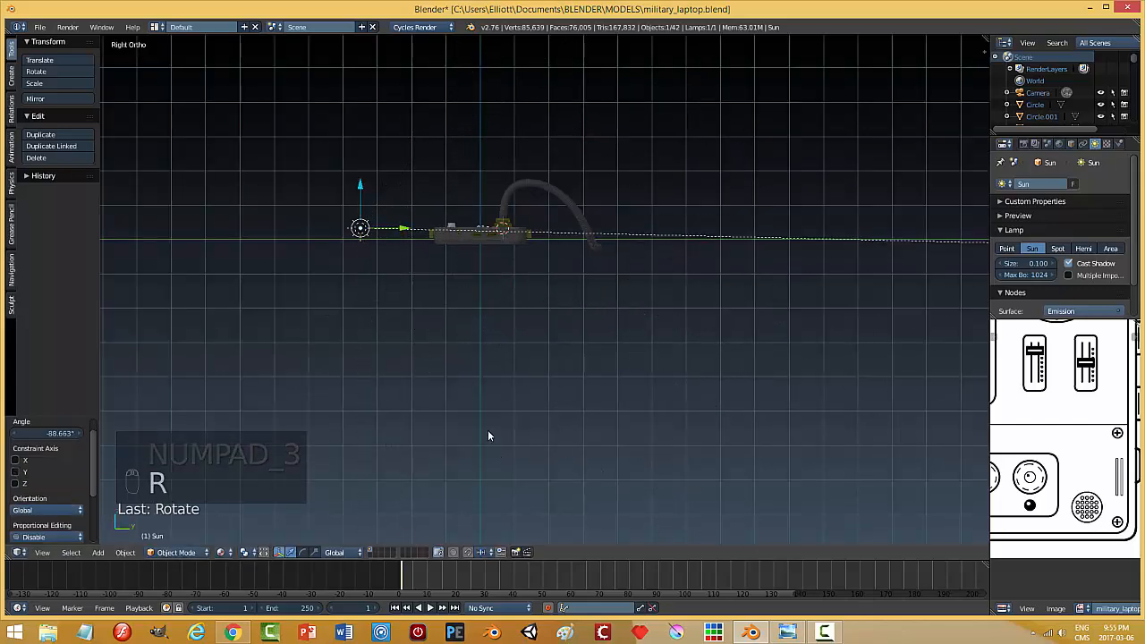
pyautogui.moveTo(367, 194); pyautogui.dragTo(360, 96)
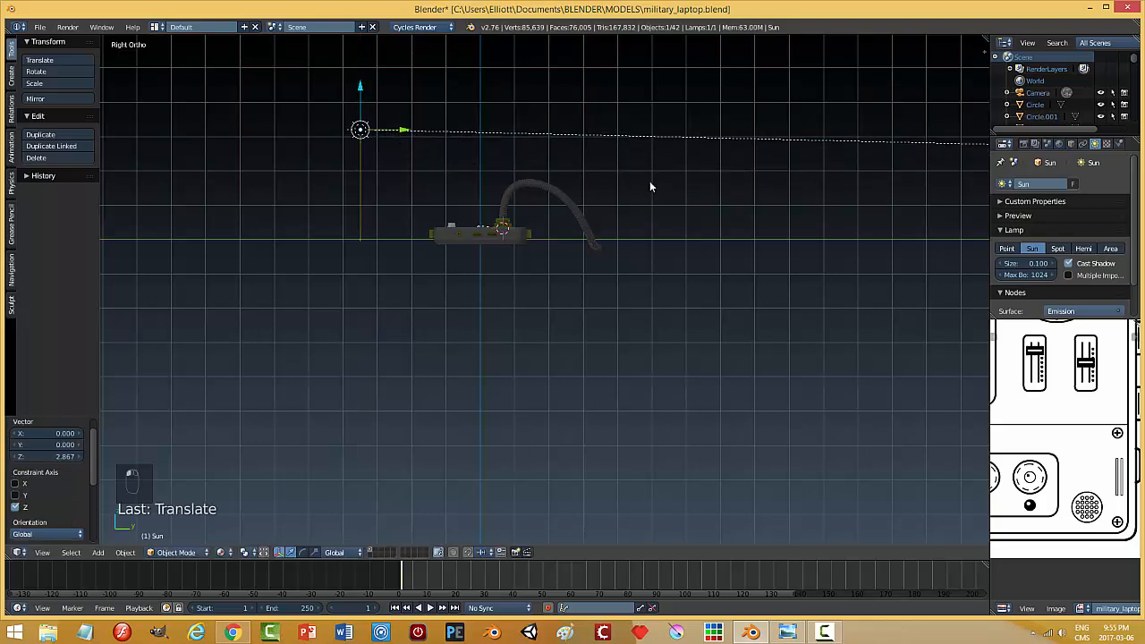
pyautogui.press('r')
pyautogui.click(521, 342)
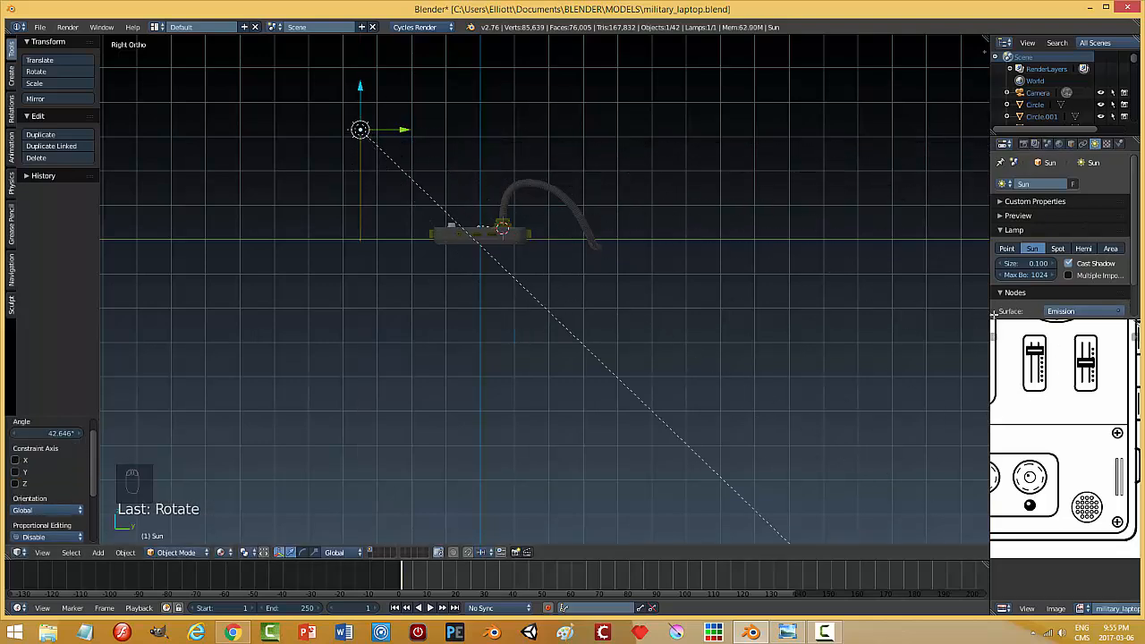
# - Set the sun lamp's strength to 3 and size to 5, and enable multiple importance sampling
pyautogui.moveTo(994, 315); pyautogui.dragTo(1100, 397)
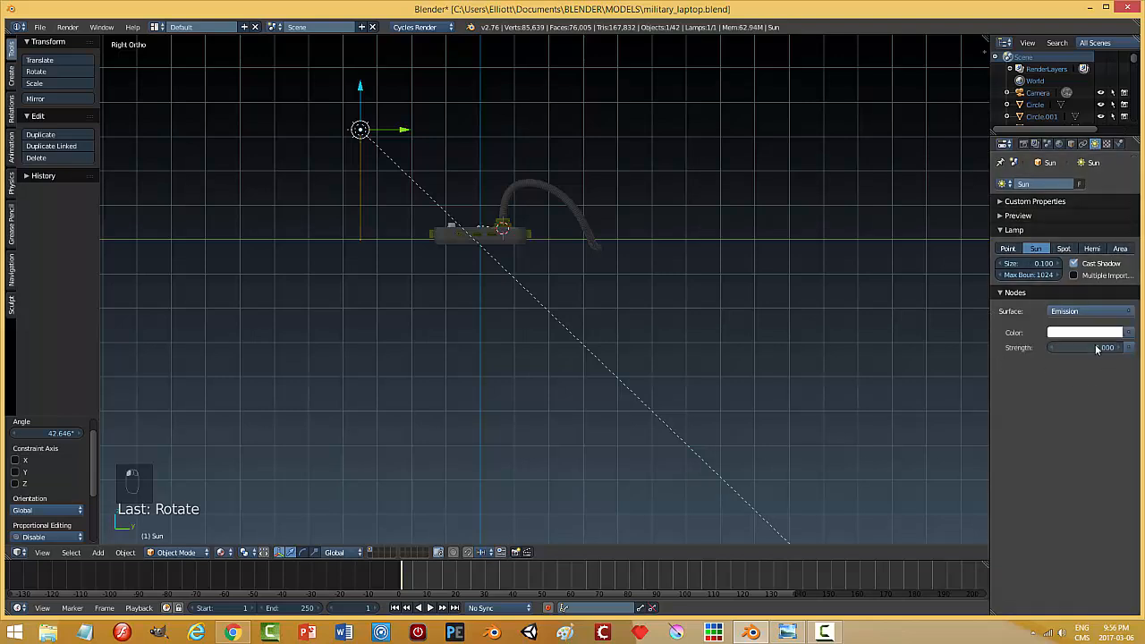
pyautogui.click(1099, 348)
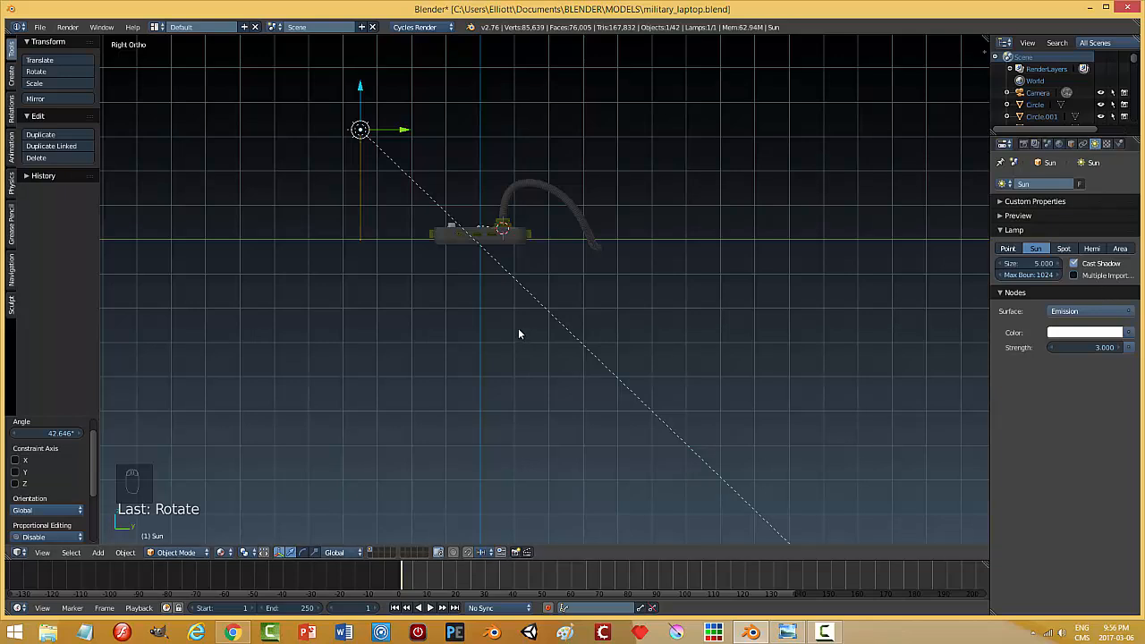
pyautogui.click(1075, 276)
# - Rotate the sun lamp about 52° in the front view to aim across the laptop, and shift it along Y towards the front
pyautogui.moveTo(652, 310); pyautogui.dragTo(779, 334, button='middle')
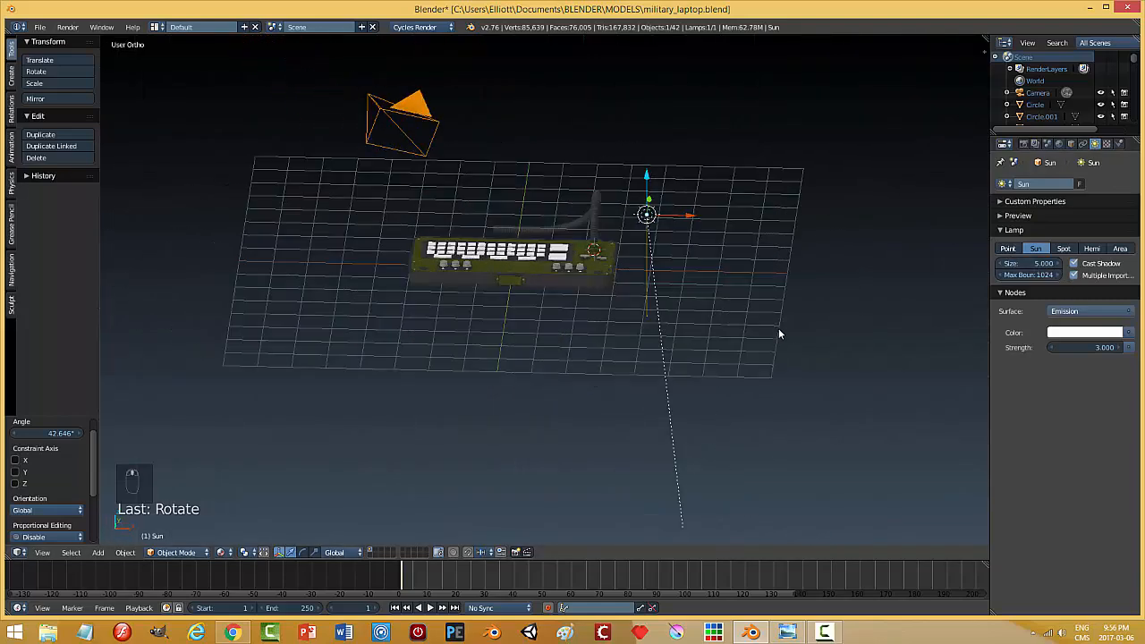
pyautogui.press('KP_3')
pyautogui.press('KP_1')
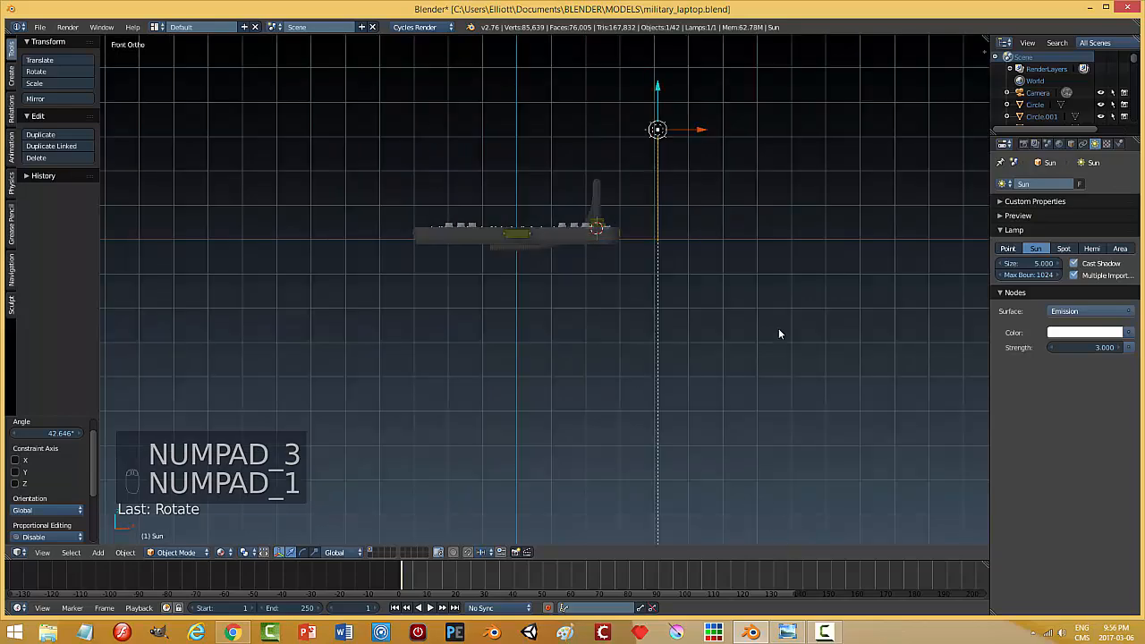
pyautogui.press('r')
pyautogui.click(593, 309)
pyautogui.moveTo(593, 309); pyautogui.dragTo(674, 333, button='middle')
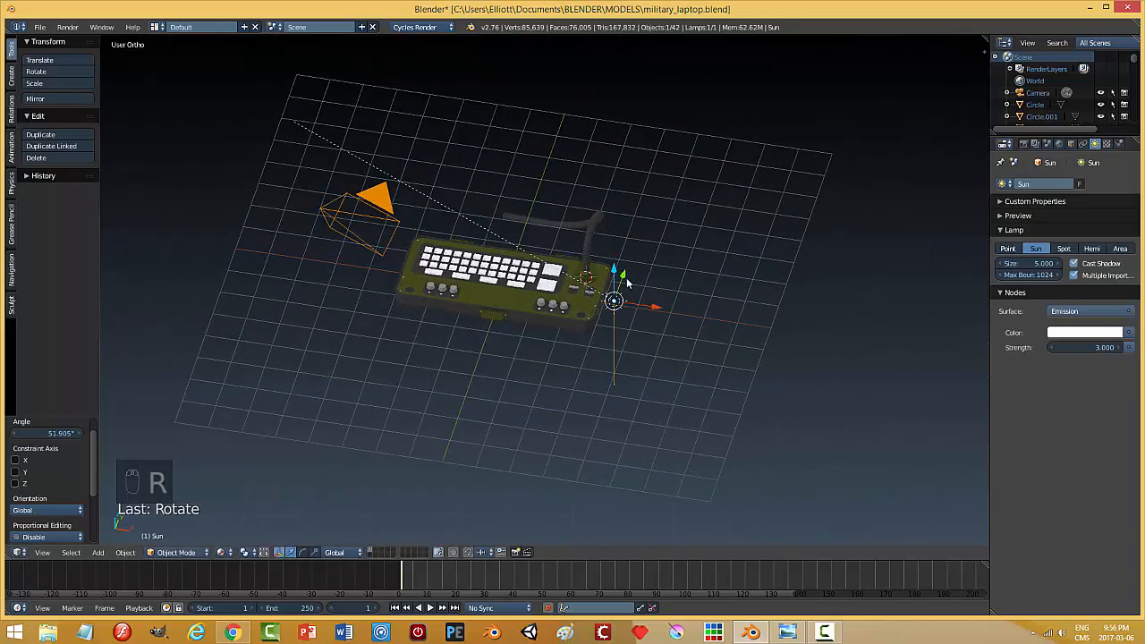
pyautogui.moveTo(623, 278); pyautogui.dragTo(609, 332)
# - Duplicate the sun lamp and move the copy along X to the laptop's opposite side and about 3.43 units along Y
pyautogui.moveTo(609, 333); pyautogui.dragTo(633, 366, button='middle')
pyautogui.hotkey('shift', 'd')
pyautogui.rightClick(633, 366)
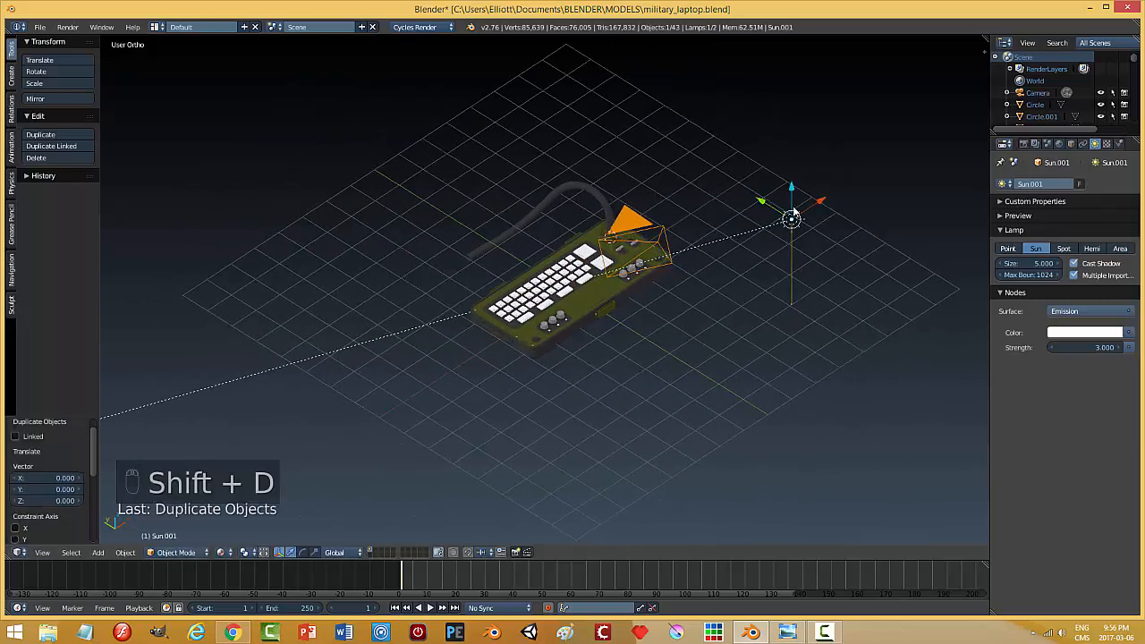
pyautogui.moveTo(819, 205); pyautogui.dragTo(394, 328)
pyautogui.moveTo(528, 376); pyautogui.dragTo(476, 379, button='middle')
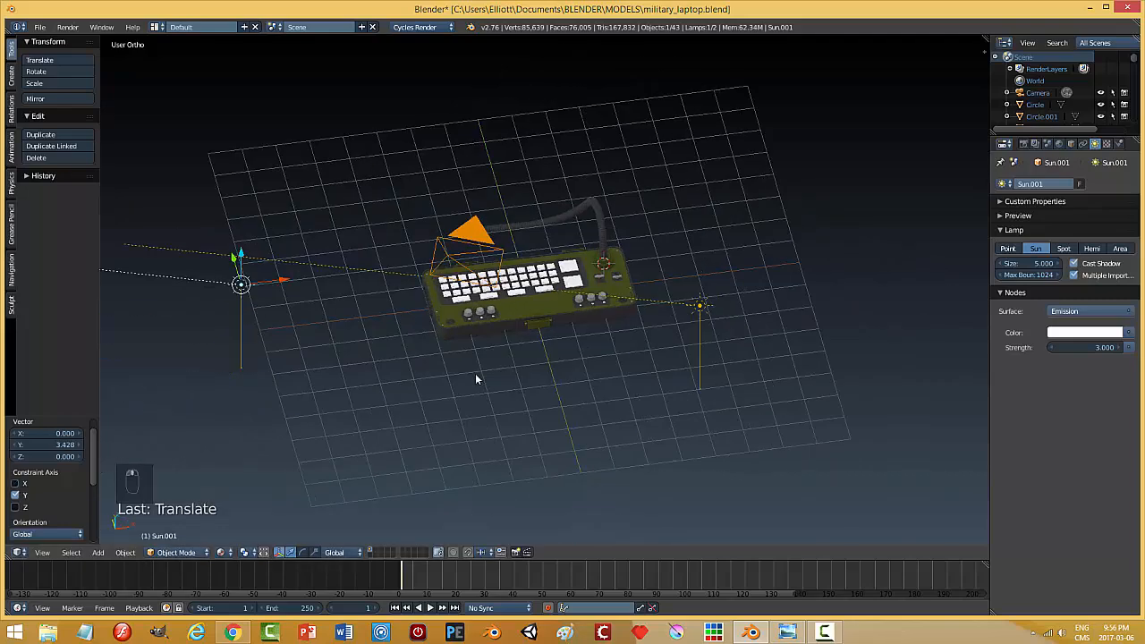
# - Rotate the duplicated sun lamp about 88° in the top view so it points across the laptop
pyautogui.press('KP_7')
pyautogui.press('r')
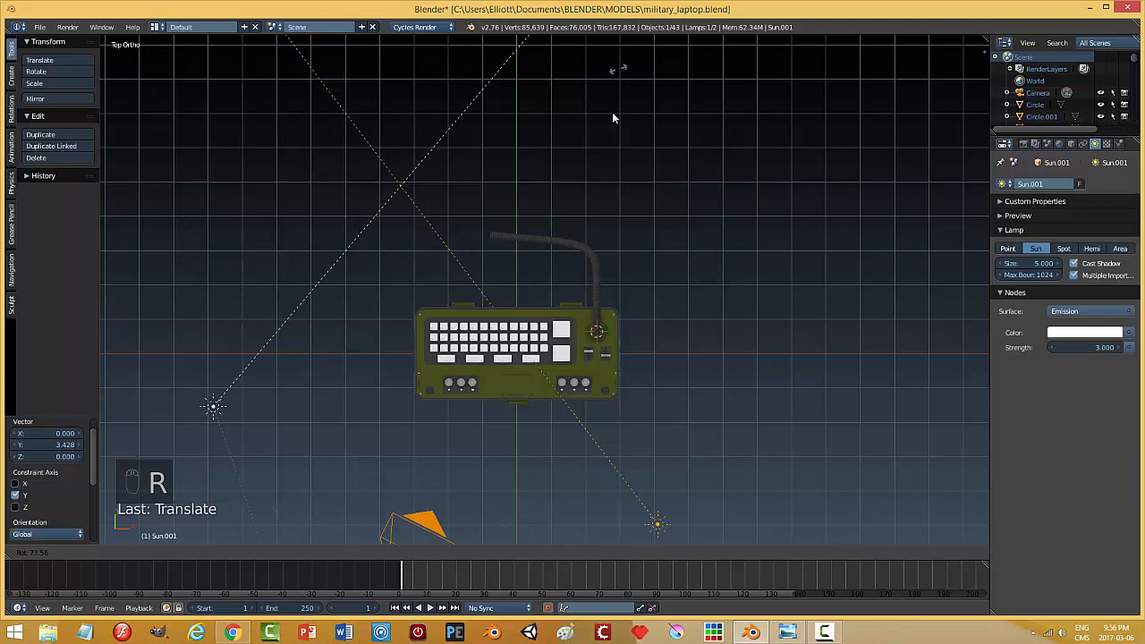
pyautogui.click(477, 111)
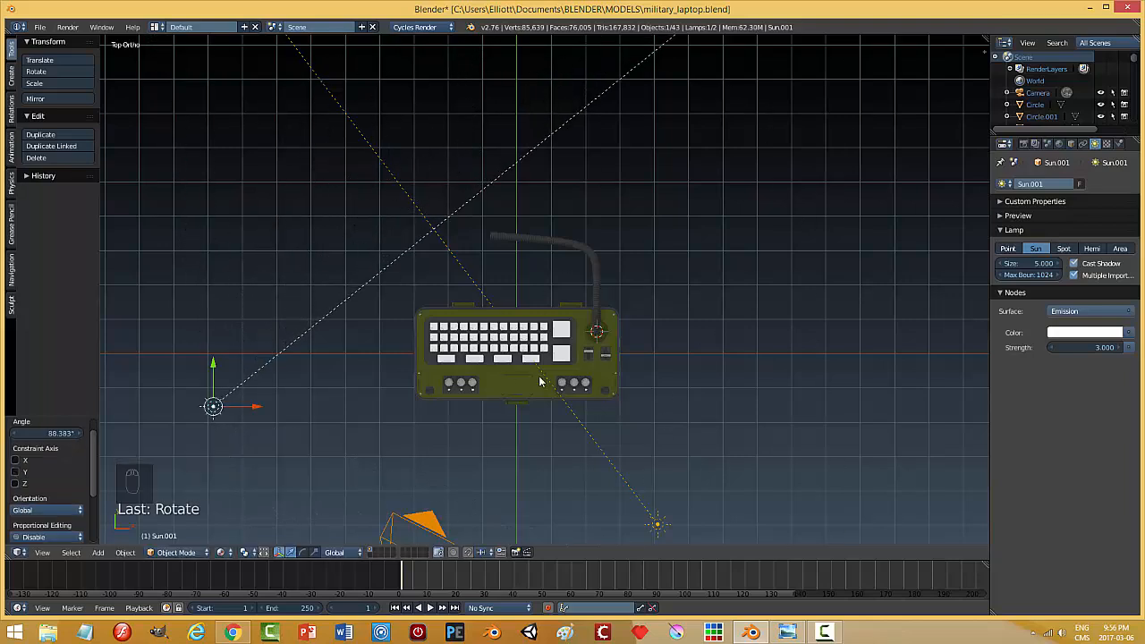
pyautogui.press('r')
pyautogui.moveTo(486, 460); pyautogui.dragTo(491, 349, button='middle')
# - Shift the duplicated sun lamp about 1.98 units along X and set its strength to 1
pyautogui.press('g')
pyautogui.press('x')
pyautogui.moveTo(310, 171); pyautogui.dragTo(347, 170)
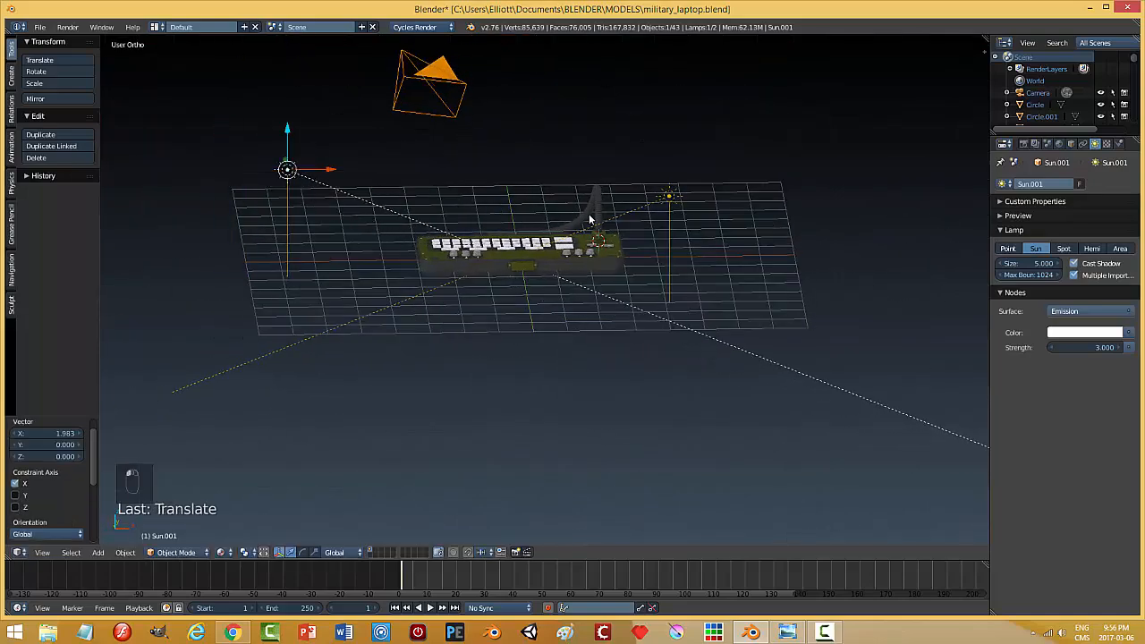
pyautogui.moveTo(588, 220)
pyautogui.mouseDown(button='middle')
pyautogui.moveTo(573, 247)
pyautogui.moveTo(579, 240)
pyautogui.mouseUp(button='middle')
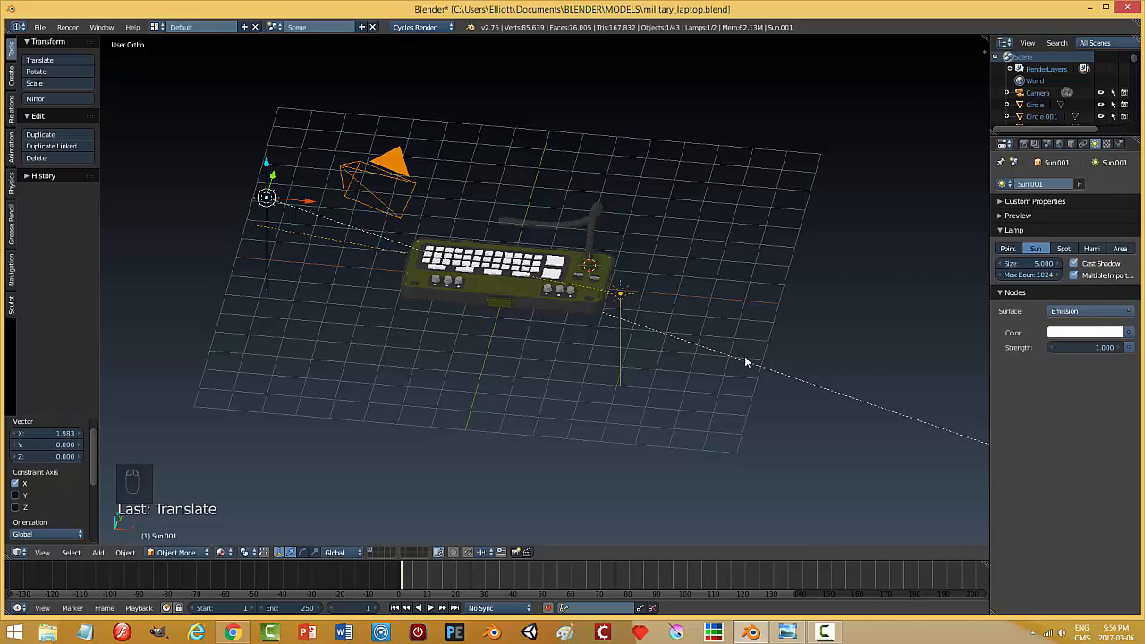
pyautogui.moveTo(746, 362); pyautogui.dragTo(474, 258, button='middle')
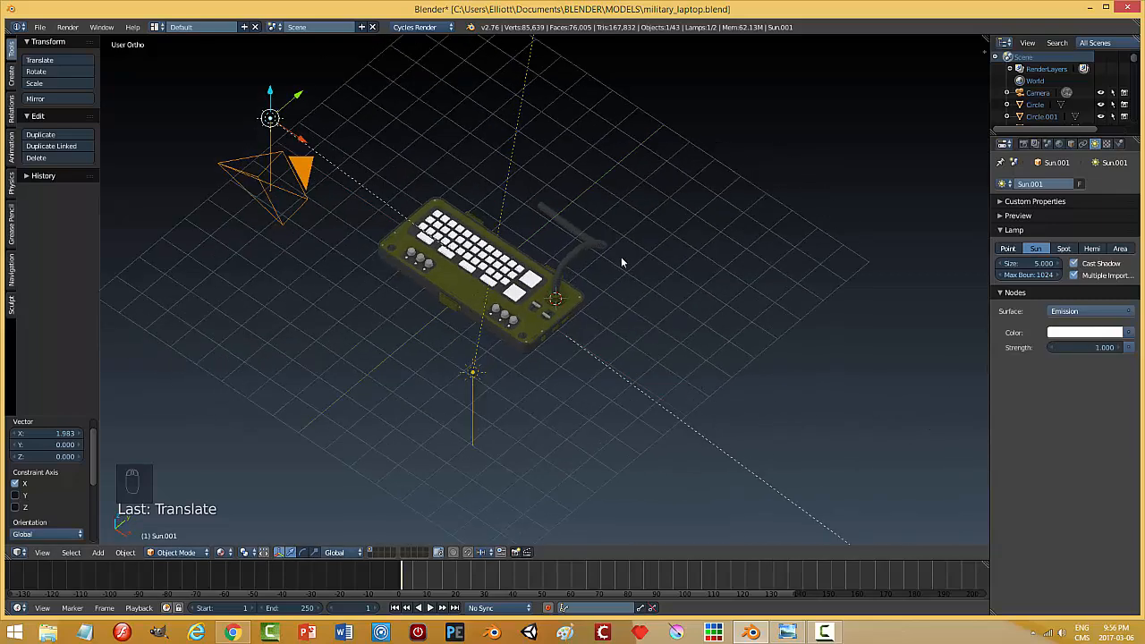
# - Add a Hemi lamp at the 3D cursor and raise it about 4.4 units above the laptop
pyautogui.moveTo(669, 313); pyautogui.dragTo(704, 273, button='middle')
pyautogui.hotkey('shift', 'a')
pyautogui.moveTo(706, 277)
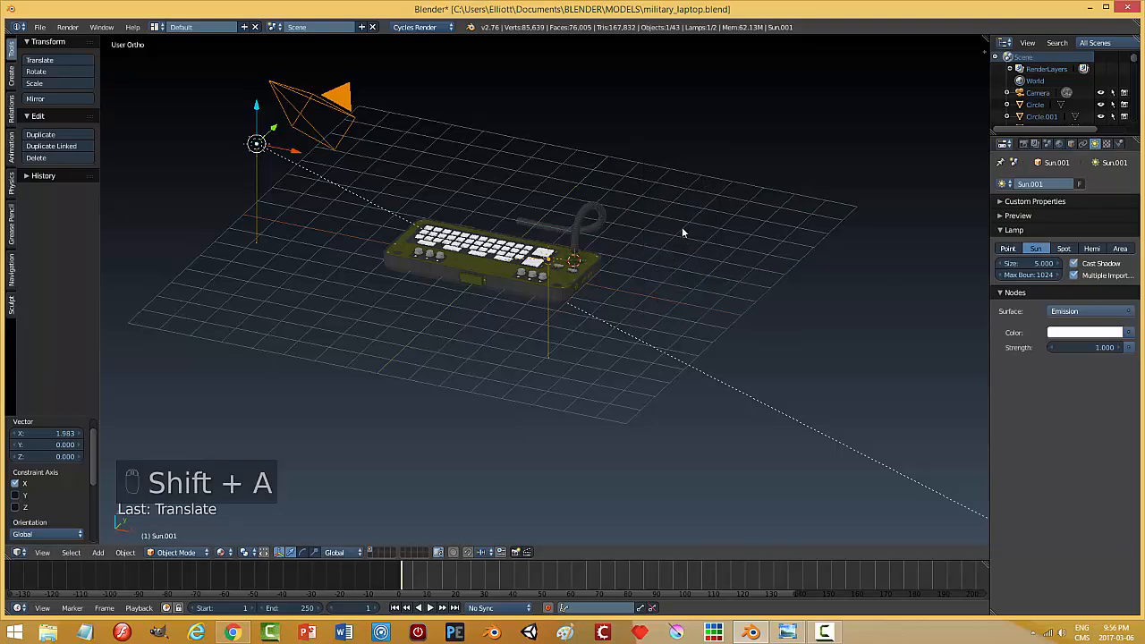
pyautogui.hotkey('shift', 'a')
pyautogui.moveTo(683, 231)
pyautogui.click(732, 268)
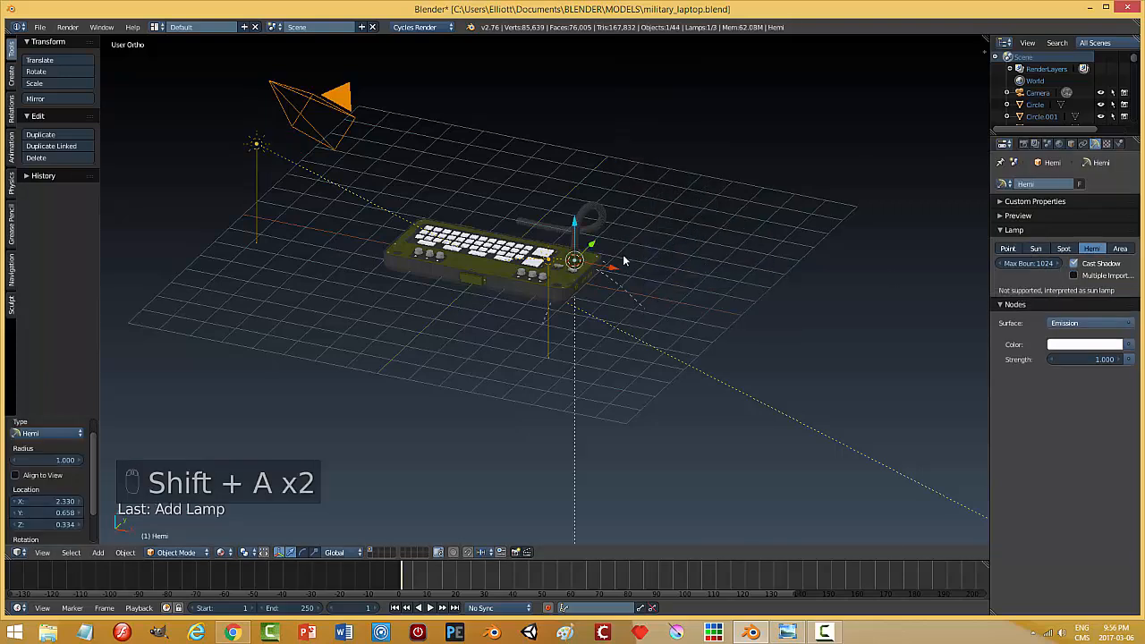
pyautogui.moveTo(577, 233); pyautogui.dragTo(575, 95)
pyautogui.moveTo(728, 203)
pyautogui.mouseDown(button='middle')
pyautogui.moveTo(678, 198)
pyautogui.moveTo(745, 212)
pyautogui.mouseUp(button='middle')
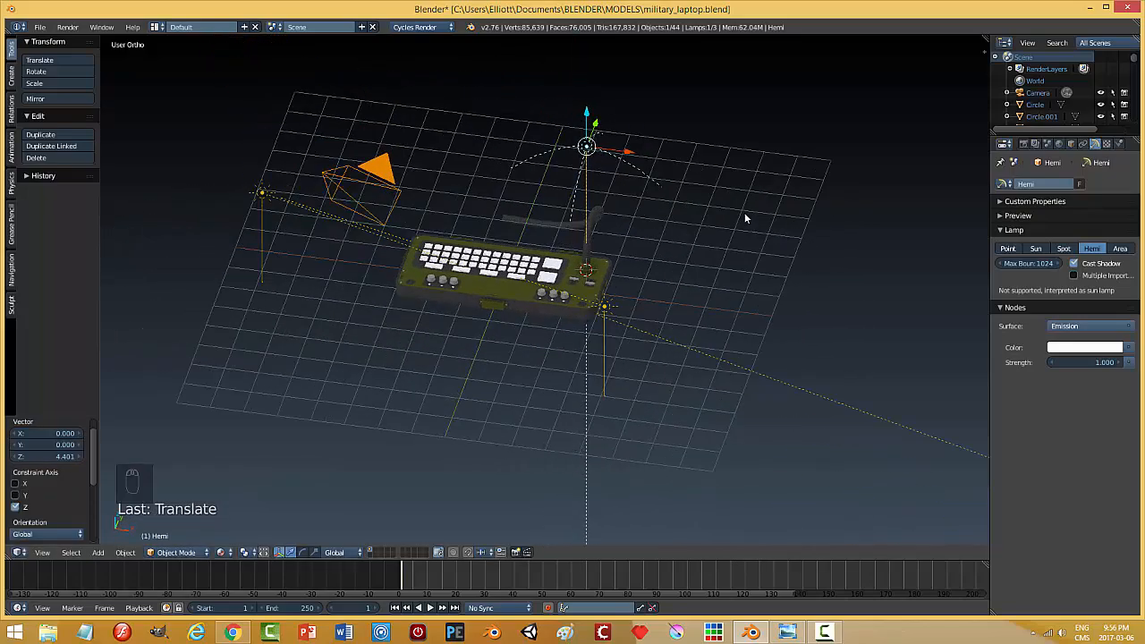
# - Aim the hemi lamp at the laptop by rotating it about 27° around Y and -11.5° around X, shifting it about 1.11 units along Y
pyautogui.press('r')
pyautogui.press('y')
pyautogui.click(663, 235)
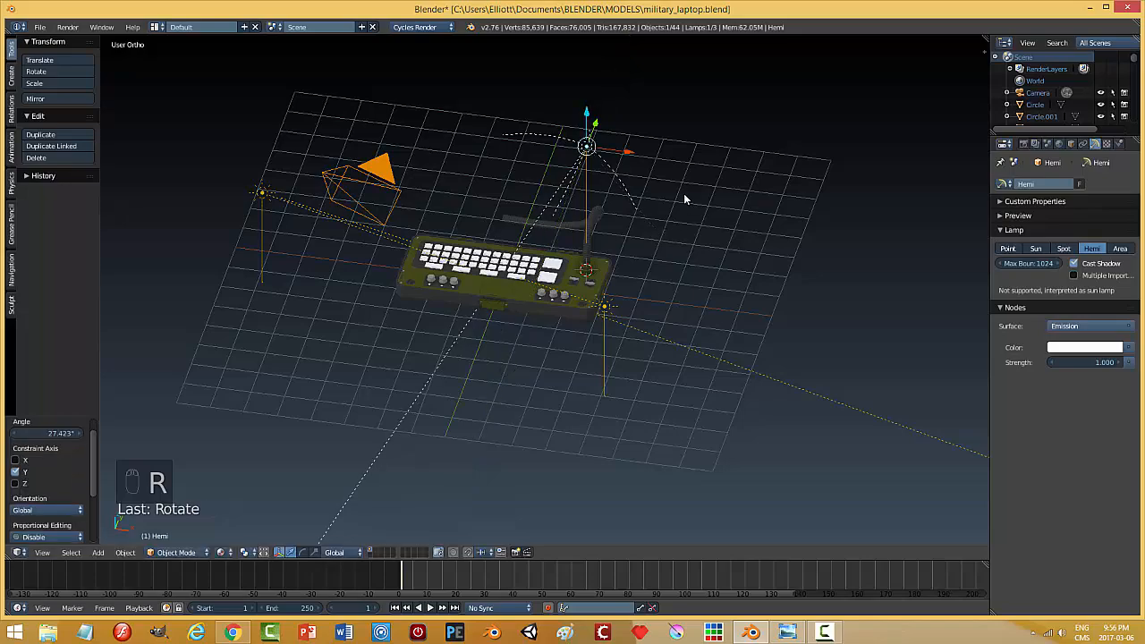
pyautogui.moveTo(683, 198); pyautogui.dragTo(643, 223, button='middle')
pyautogui.moveTo(587, 192); pyautogui.dragTo(759, 207)
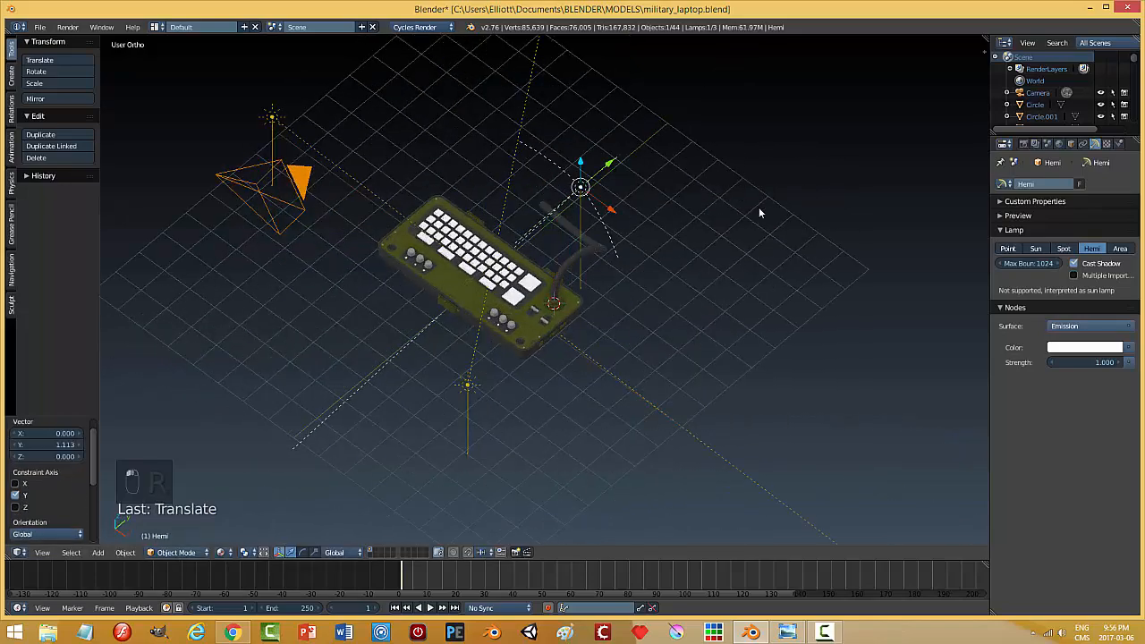
pyautogui.moveTo(759, 207); pyautogui.dragTo(701, 212, button='middle')
pyautogui.press('r')
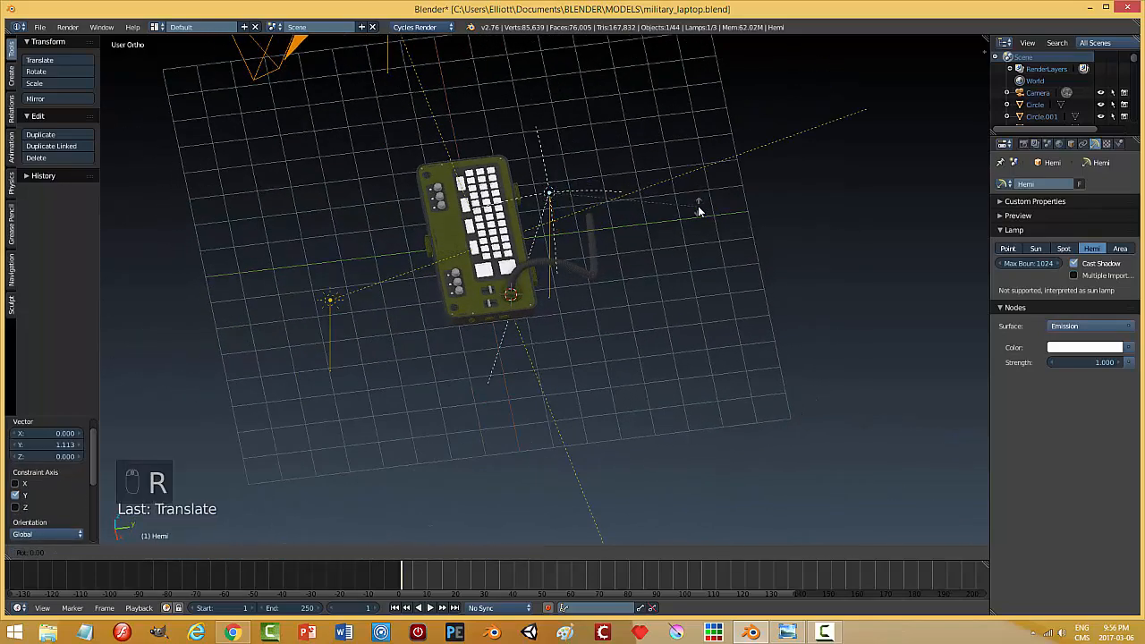
pyautogui.press('x')
pyautogui.click(676, 231)
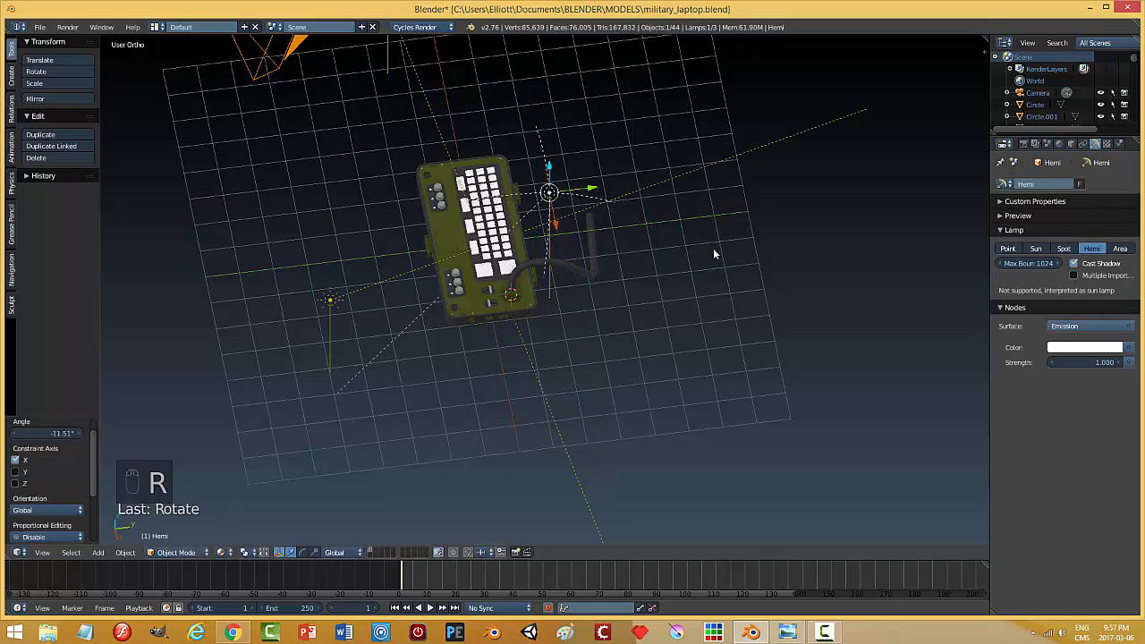
# - Save over military_laptop.blend and reframe the laptop from a lower angle in the rendered camera view
pyautogui.hotkey('ctrl', 's')
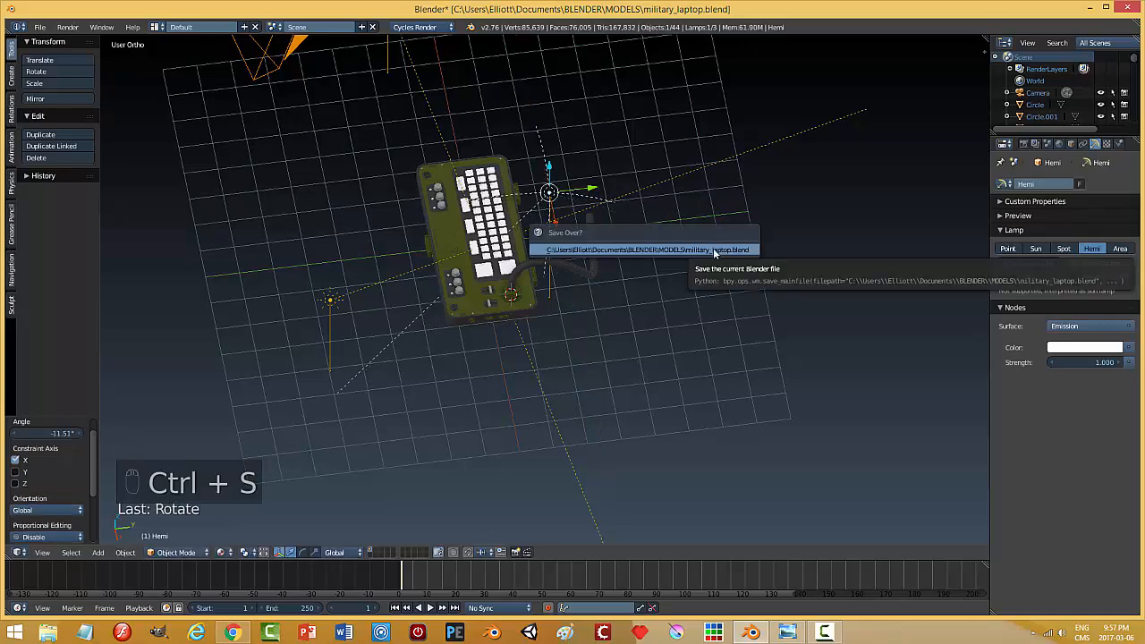
pyautogui.click(713, 254)
pyautogui.press('KP_0')
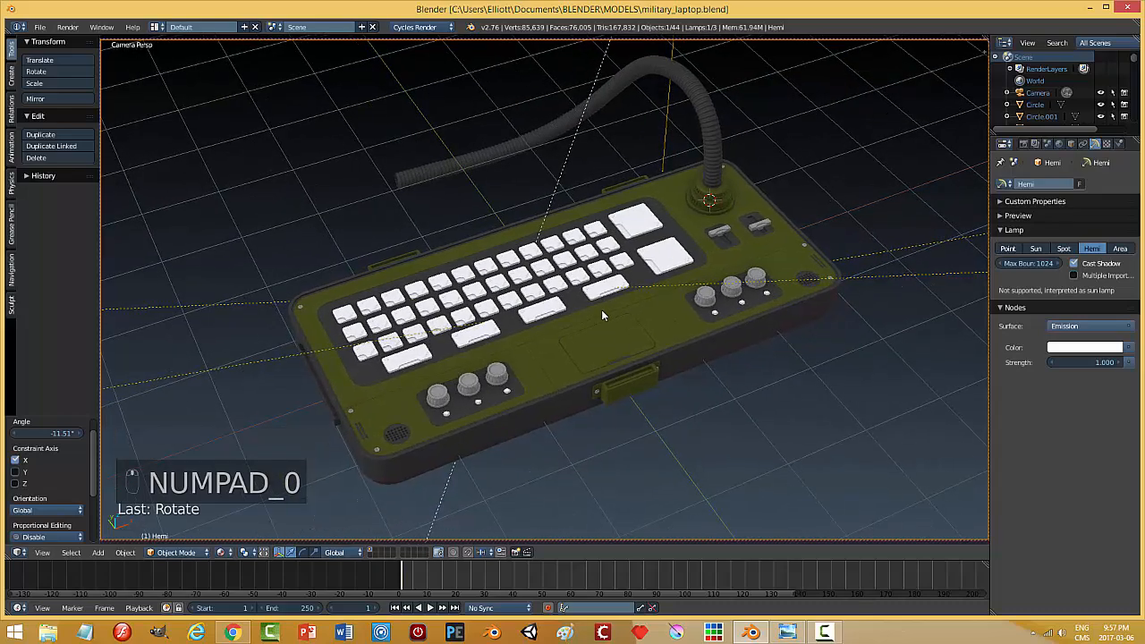
pyautogui.hotkey('shift', 'z')
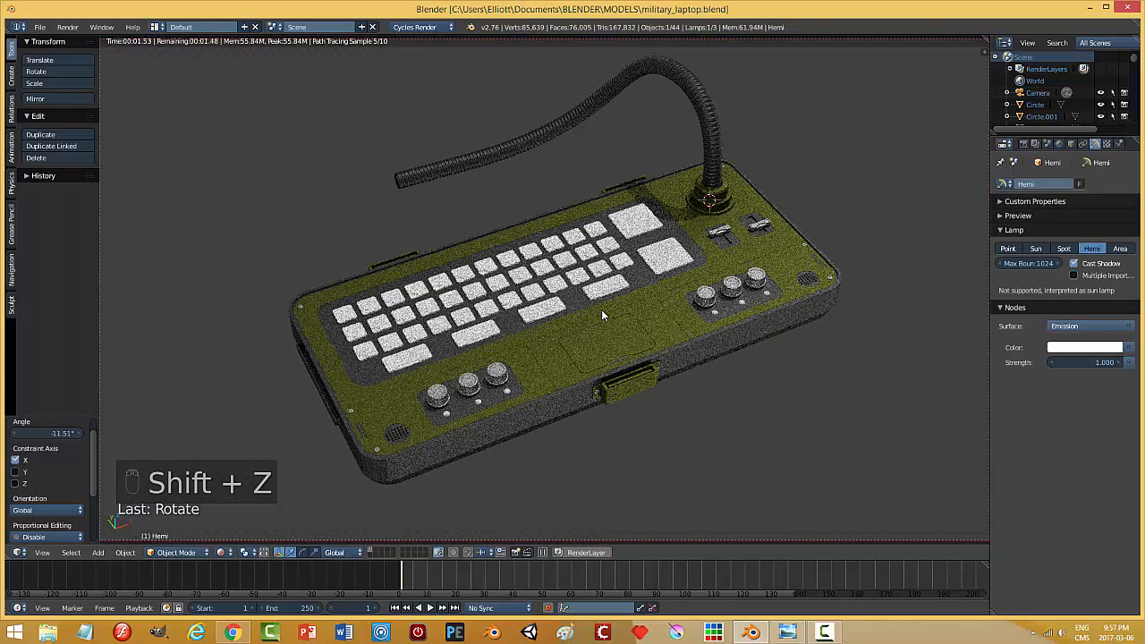
pyautogui.moveTo(659, 303); pyautogui.dragTo(662, 330, button='middle')
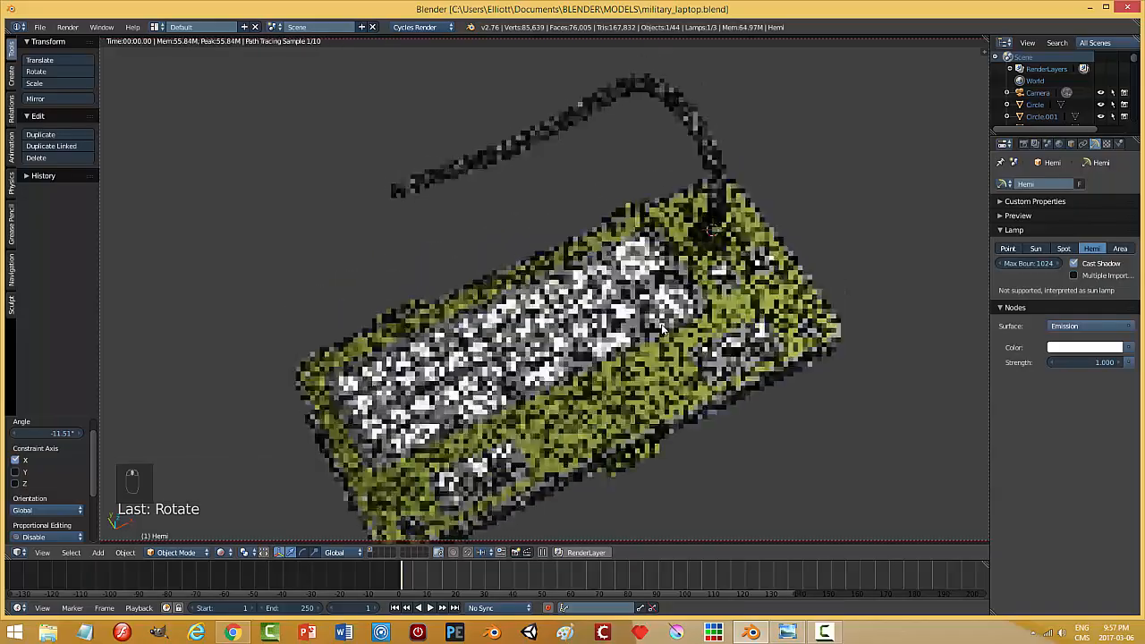
pyautogui.keyDown('shift'); pyautogui.moveTo(576, 372); pyautogui.dragTo(886, 244, button='middle'); pyautogui.keyUp('shift')
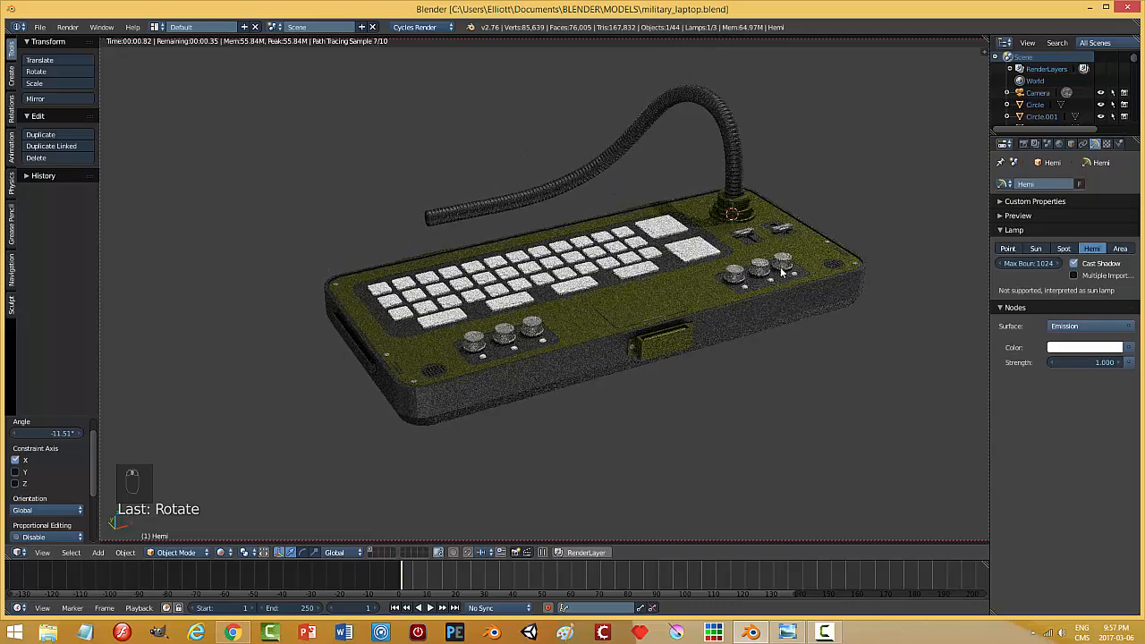
# - Change the viewport shading to Texture, leave the camera view and delete the hemi lamp
pyautogui.click(224, 550)
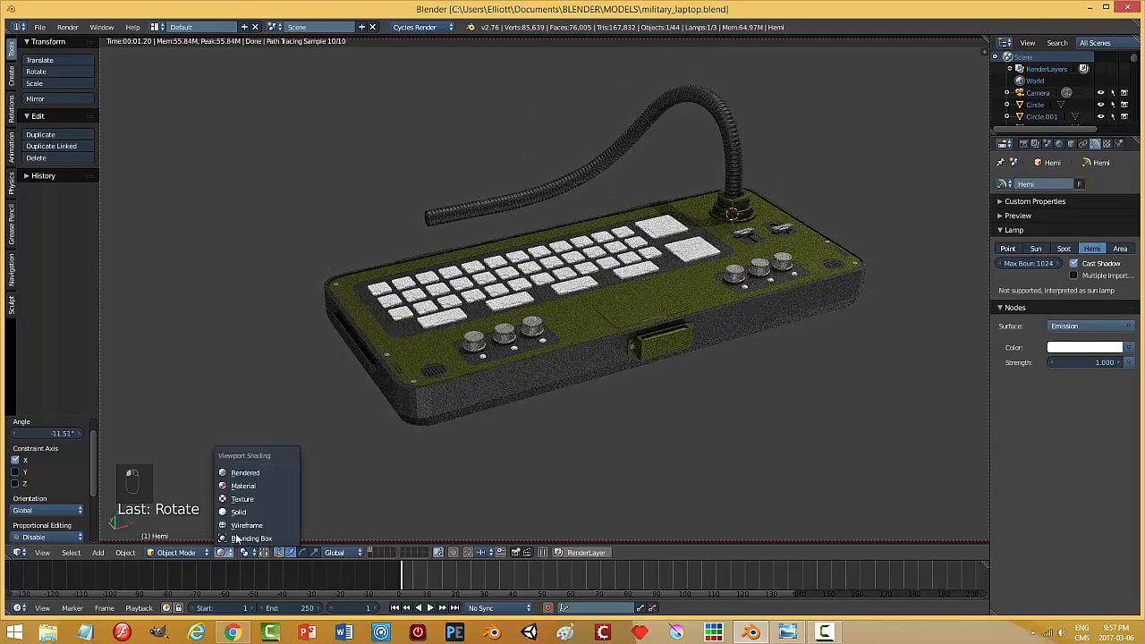
pyautogui.click(240, 499)
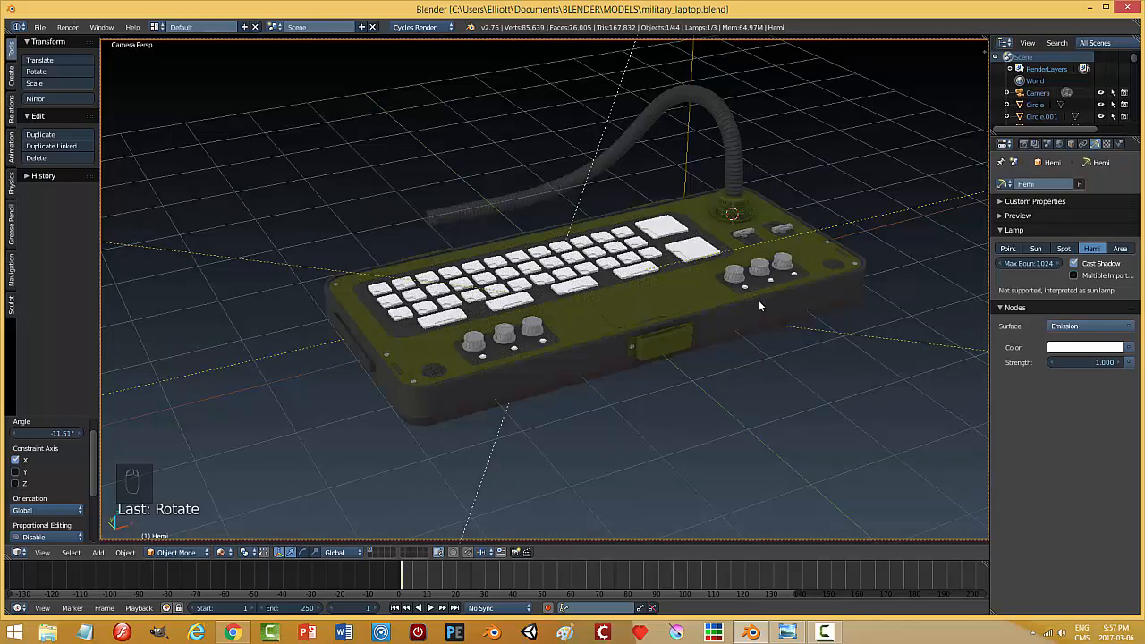
pyautogui.press('KP_0')
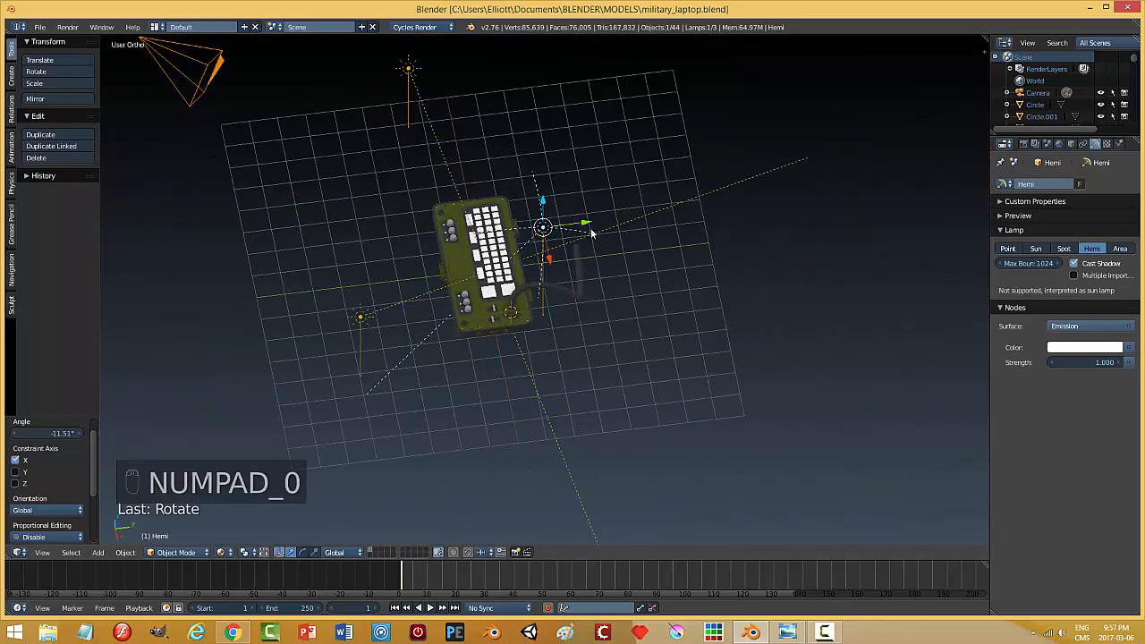
pyautogui.press('x')
pyautogui.click(562, 233)
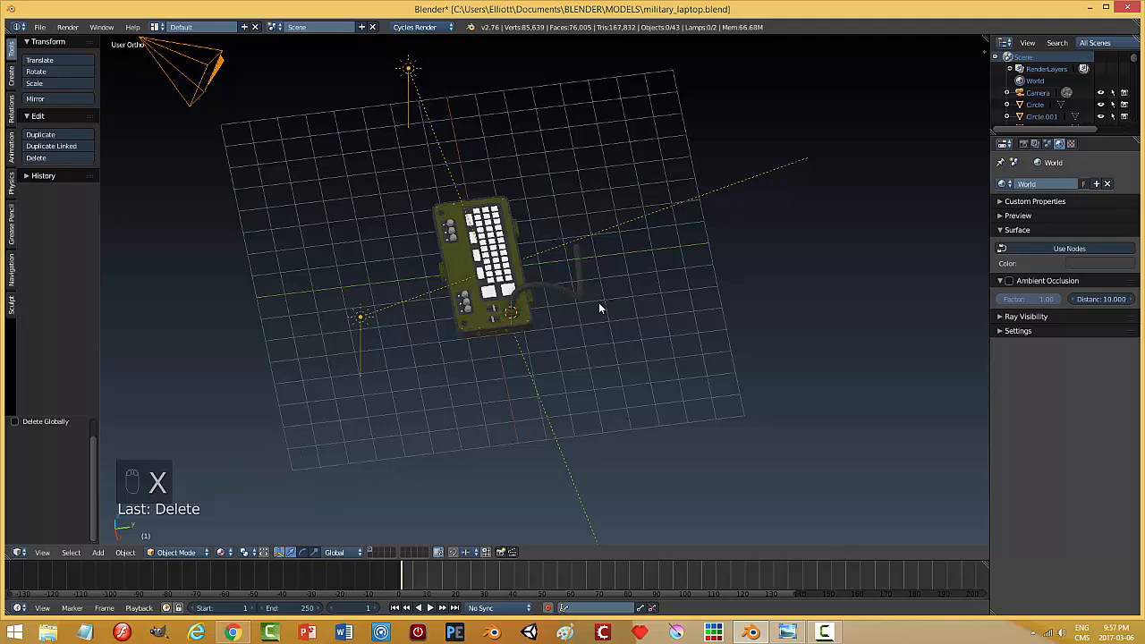
# - Return to the rendered camera view and set the world's surface color to light grey
pyautogui.press('KP_0')
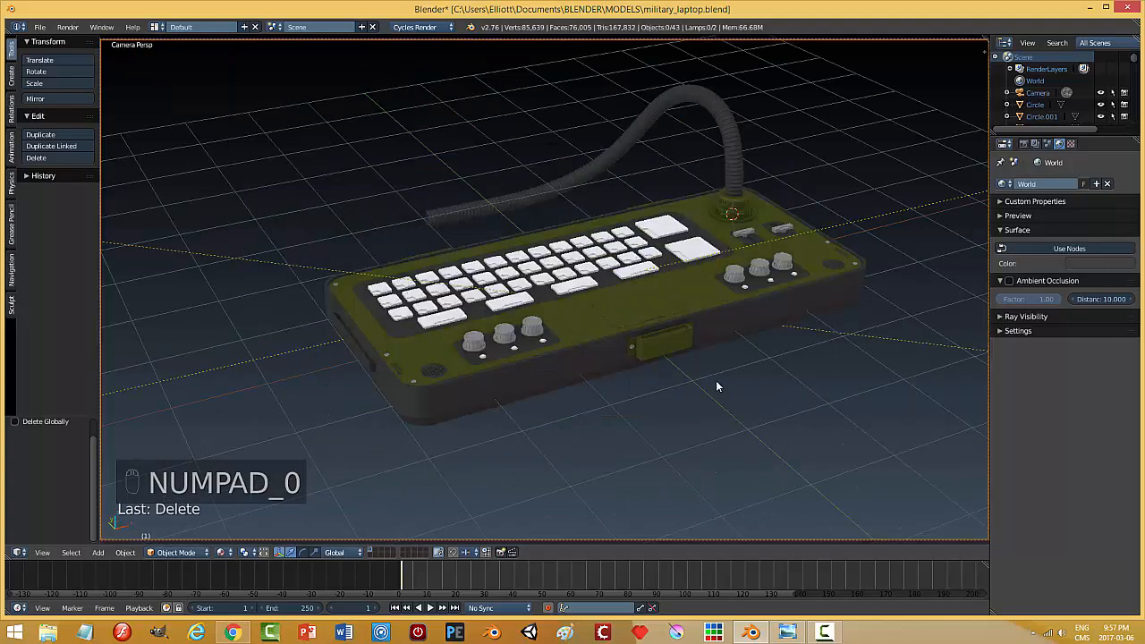
pyautogui.hotkey('shift', 'z')
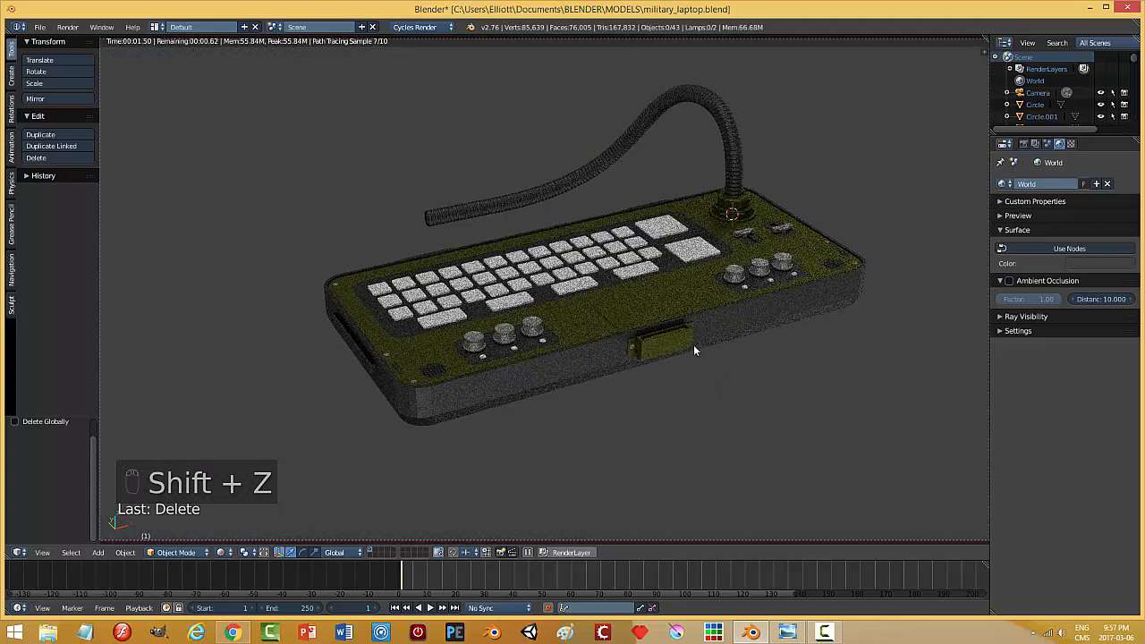
pyautogui.moveTo(693, 349); pyautogui.dragTo(981, 273, button='middle')
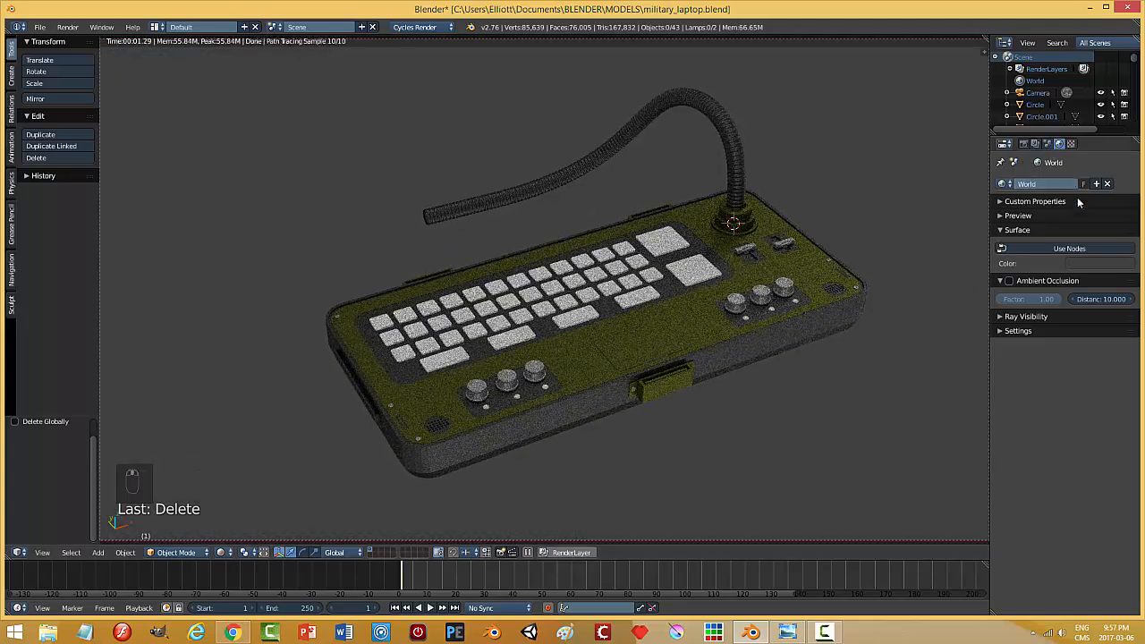
pyautogui.click(1090, 265)
pyautogui.moveTo(1126, 184); pyautogui.dragTo(1125, 132)
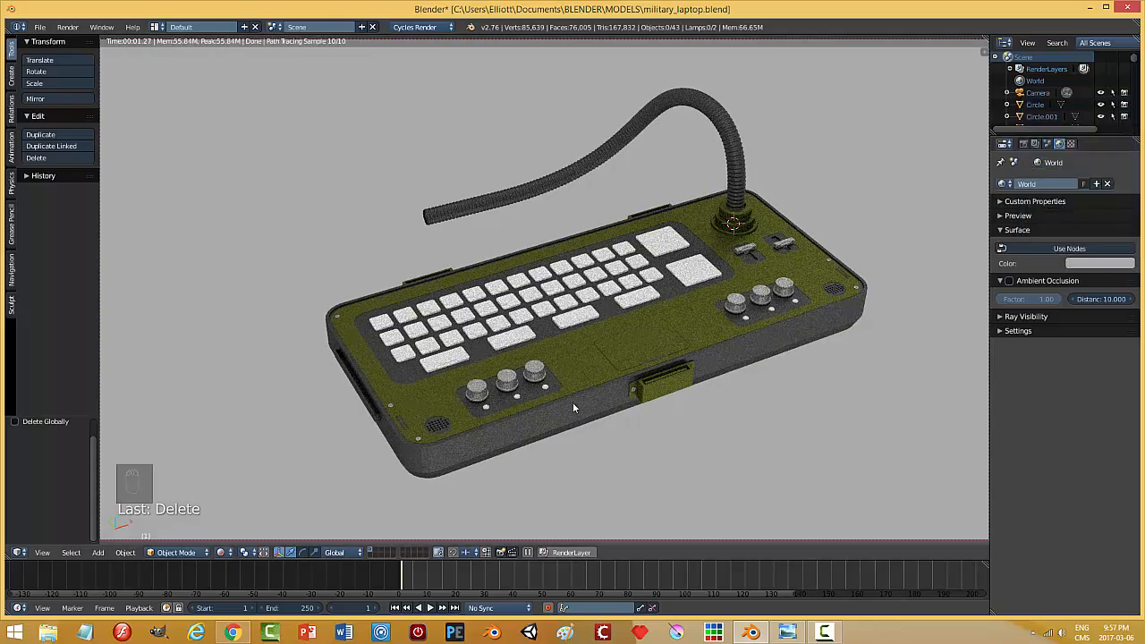
pyautogui.scroll(2, 631, 398)
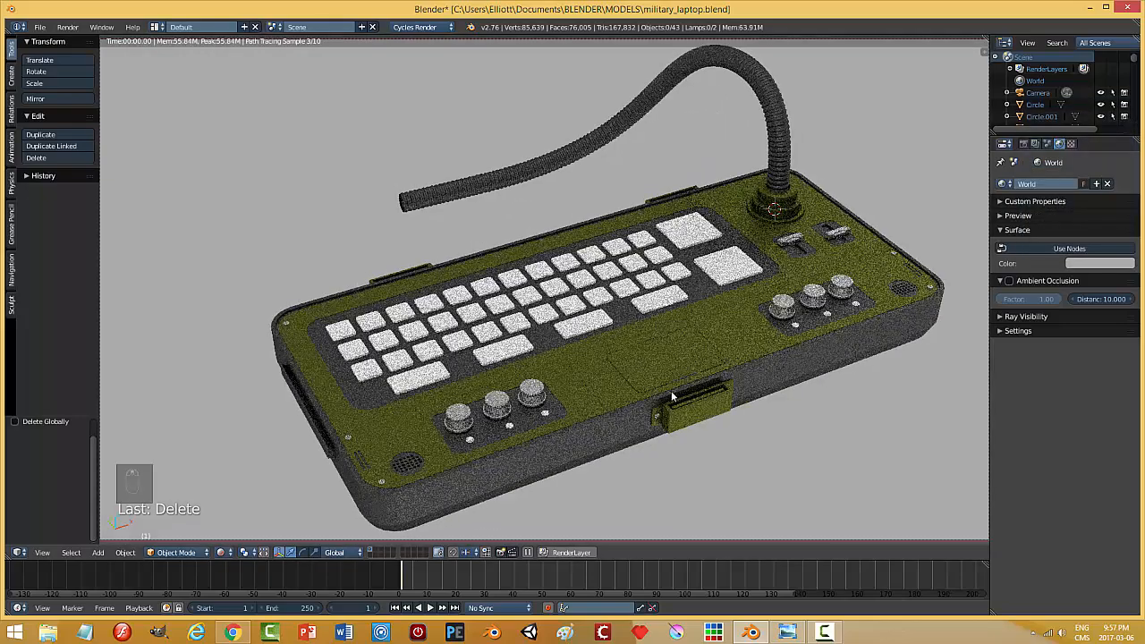
pyautogui.keyDown('shift'); pyautogui.moveTo(670, 393); pyautogui.dragTo(645, 394, button='middle'); pyautogui.keyUp('shift')
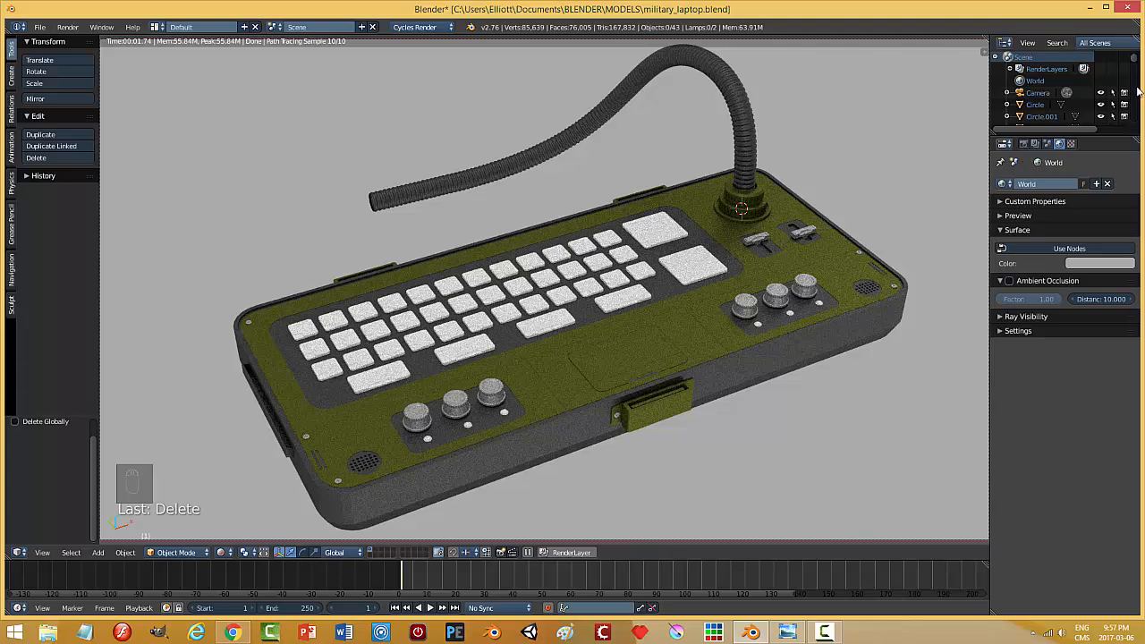
# - Hide and unhide the first sun lamp to compare its effect on the rendered laptop
pyautogui.moveTo(1137, 60); pyautogui.dragTo(1133, 134)
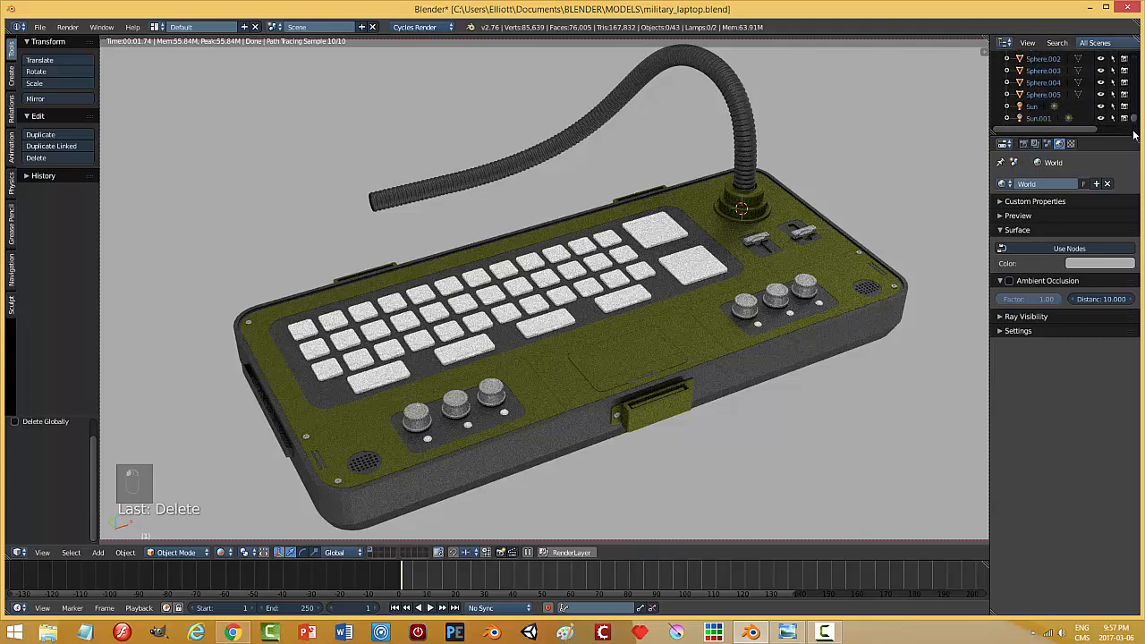
pyautogui.click(1101, 107)
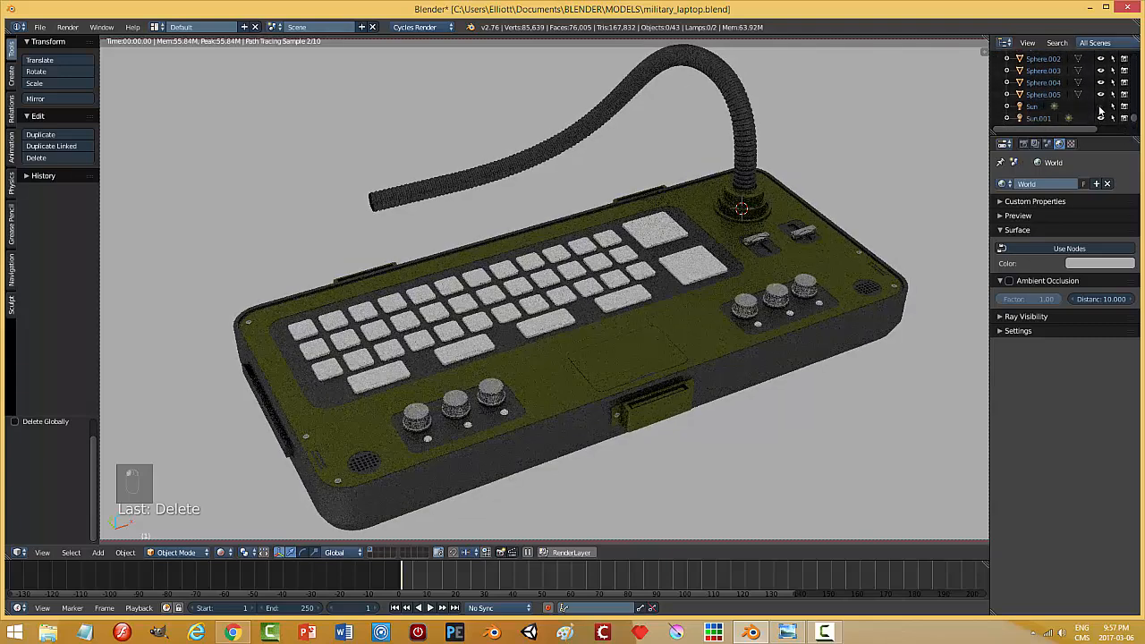
pyautogui.click(1102, 107)
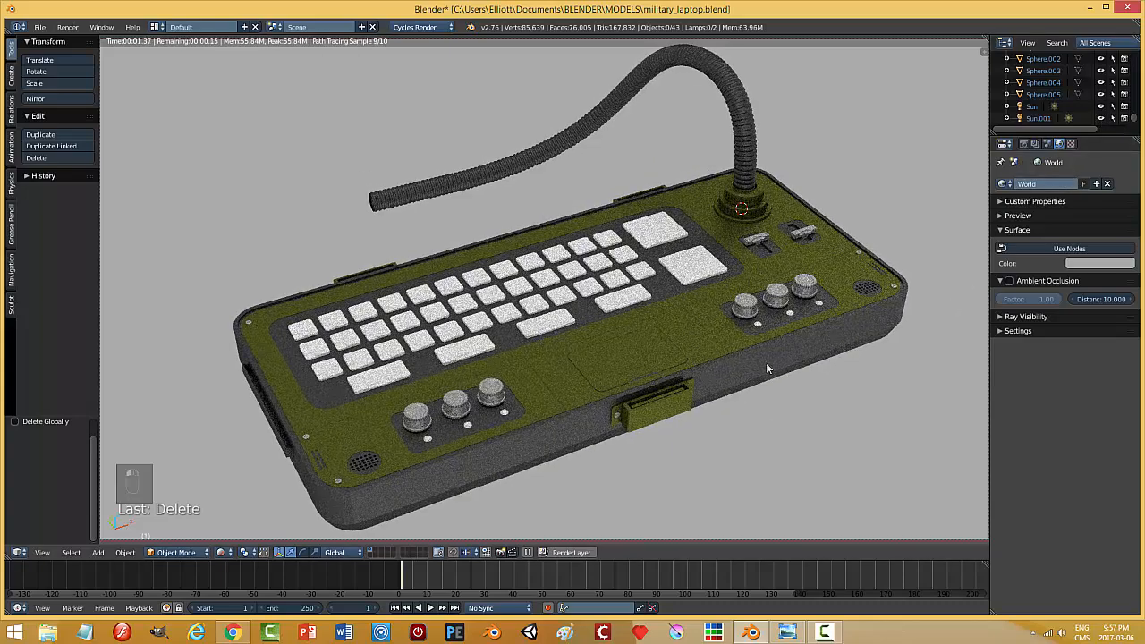
# - Darken the world's surface color to a very dark grey and swing the camera around towards the laptop's side ports
pyautogui.click(1100, 263)
pyautogui.click(1125, 179)
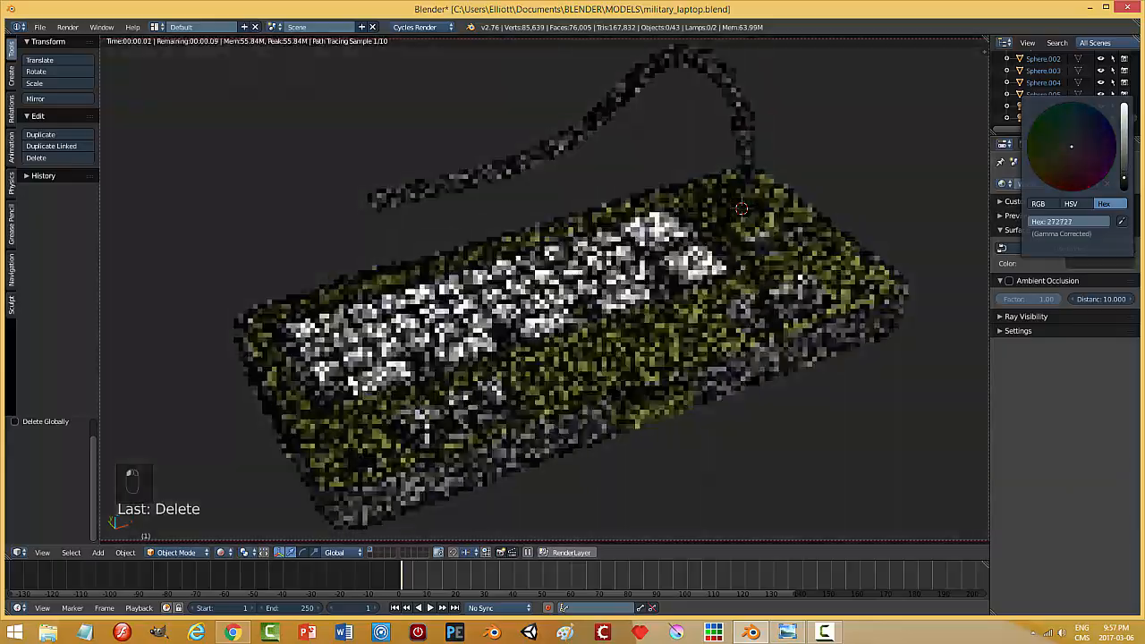
pyautogui.moveTo(1125, 179); pyautogui.dragTo(1124, 182)
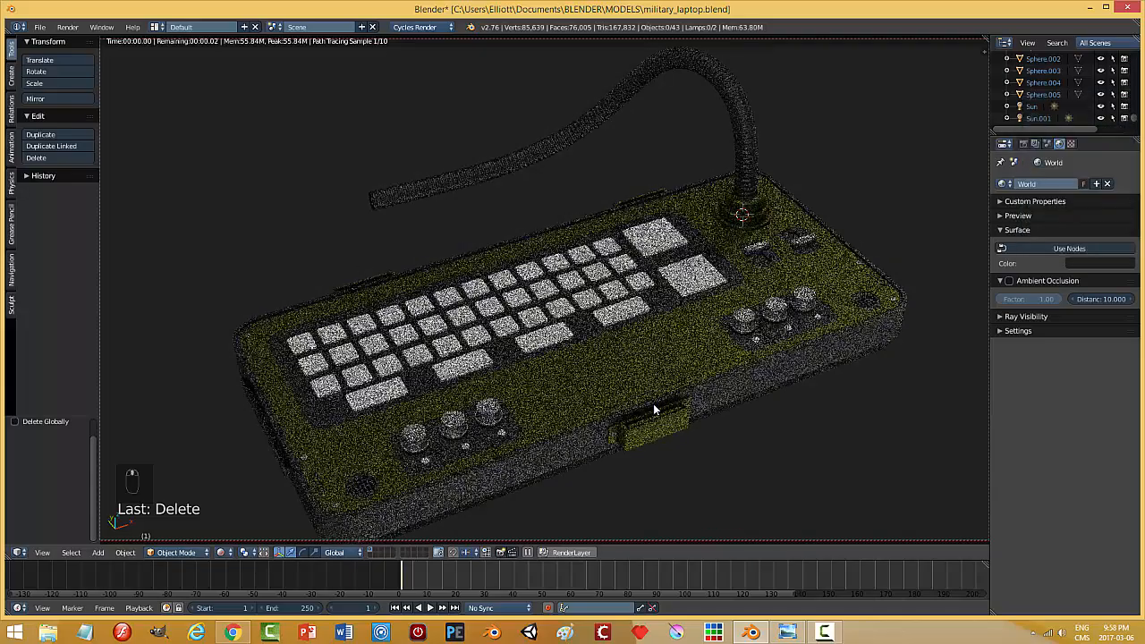
pyautogui.moveTo(719, 394); pyautogui.dragTo(601, 401, button='middle')
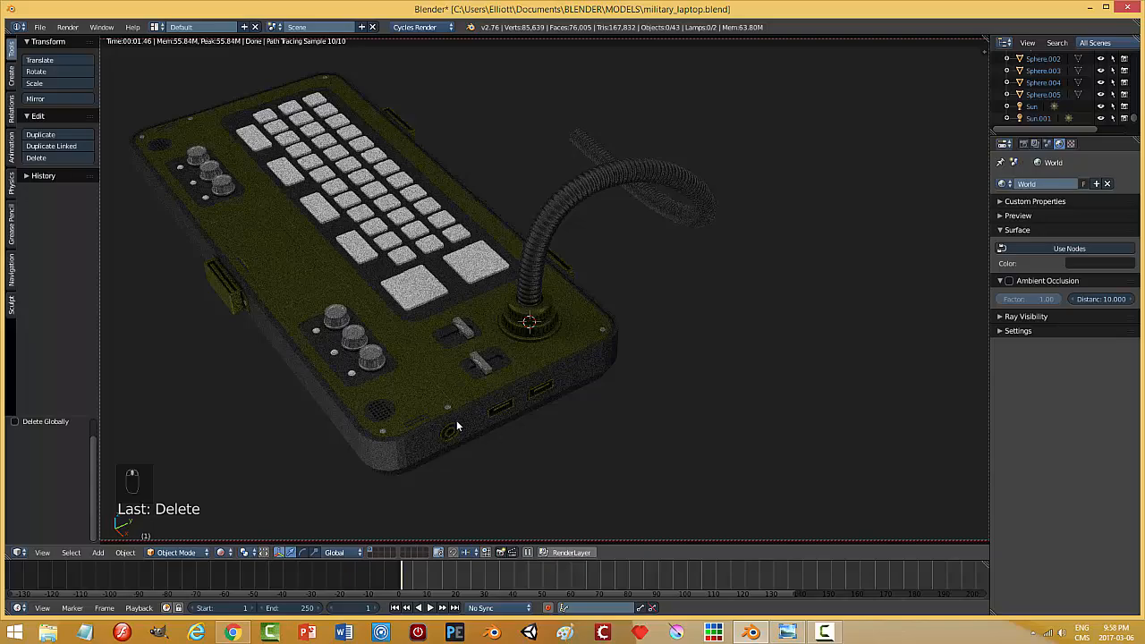
pyautogui.moveTo(456, 425); pyautogui.dragTo(567, 351, button='middle')
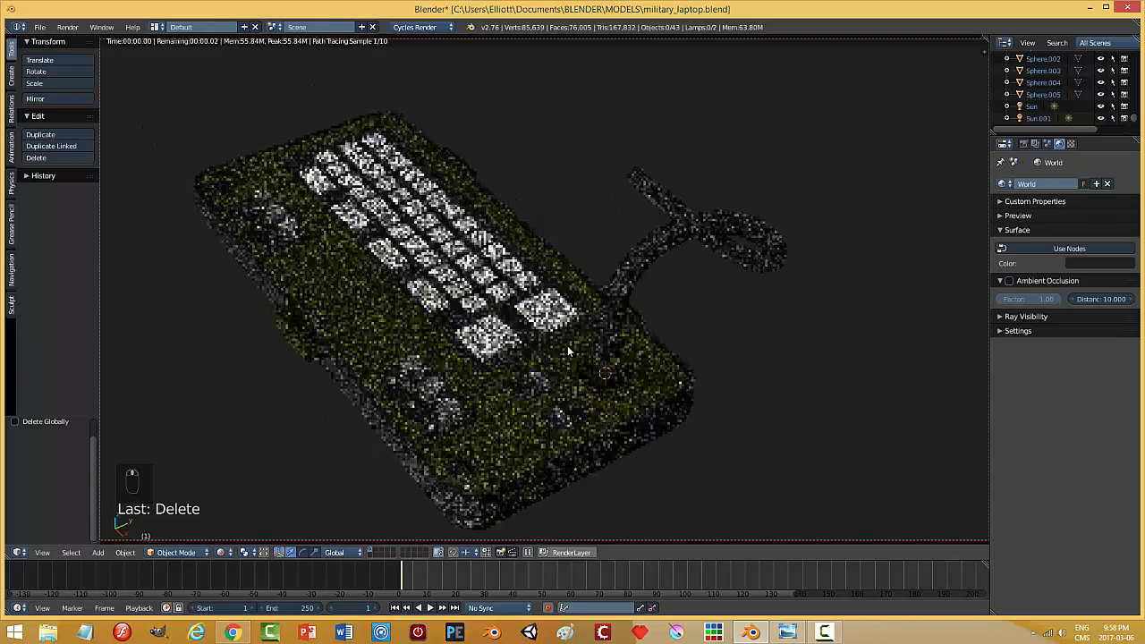
pyautogui.moveTo(587, 414); pyautogui.dragTo(586, 413, button='middle')
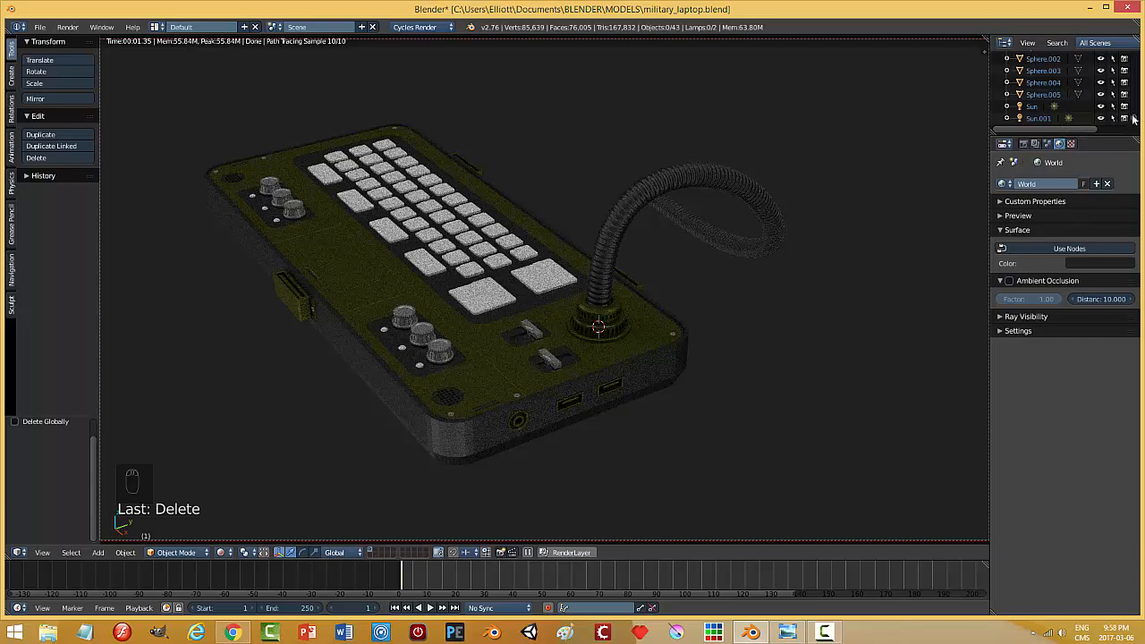
# - Leave the rendered camera view for Texture shading and aim the first sun lamp with rotations of about -20.5° and 4.9°
pyautogui.click(1034, 106)
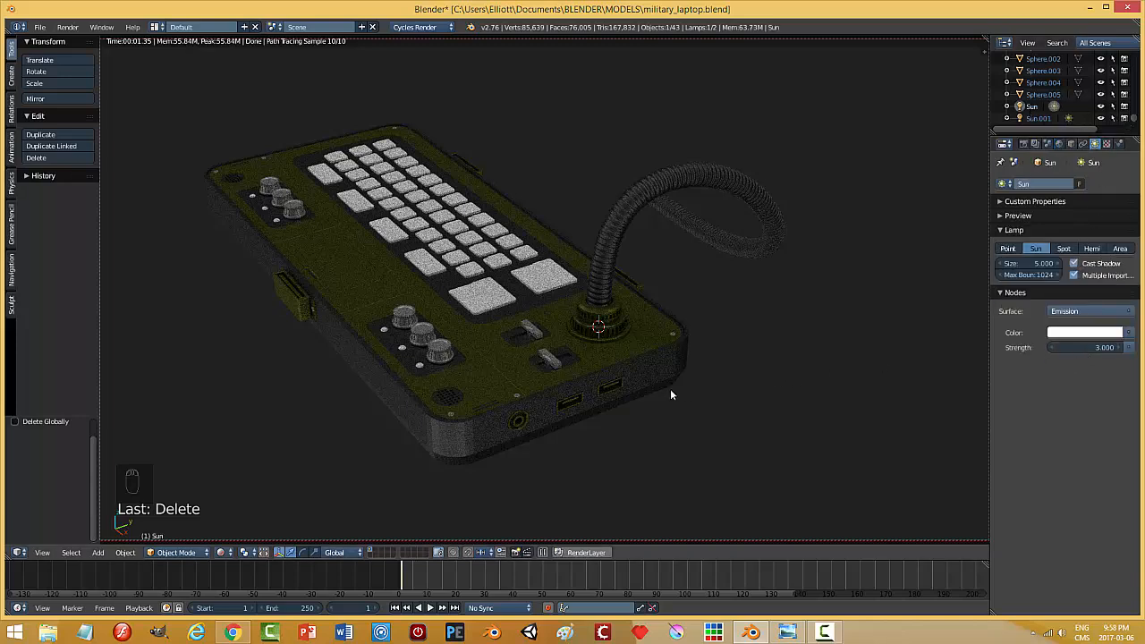
pyautogui.press('KP_0')
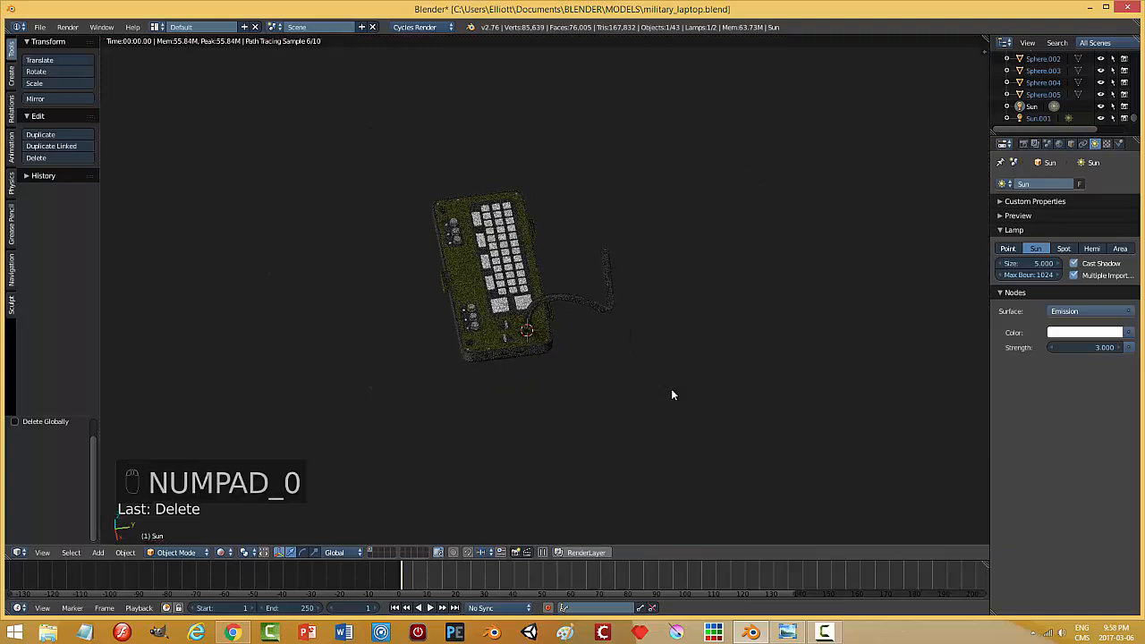
pyautogui.click(232, 555)
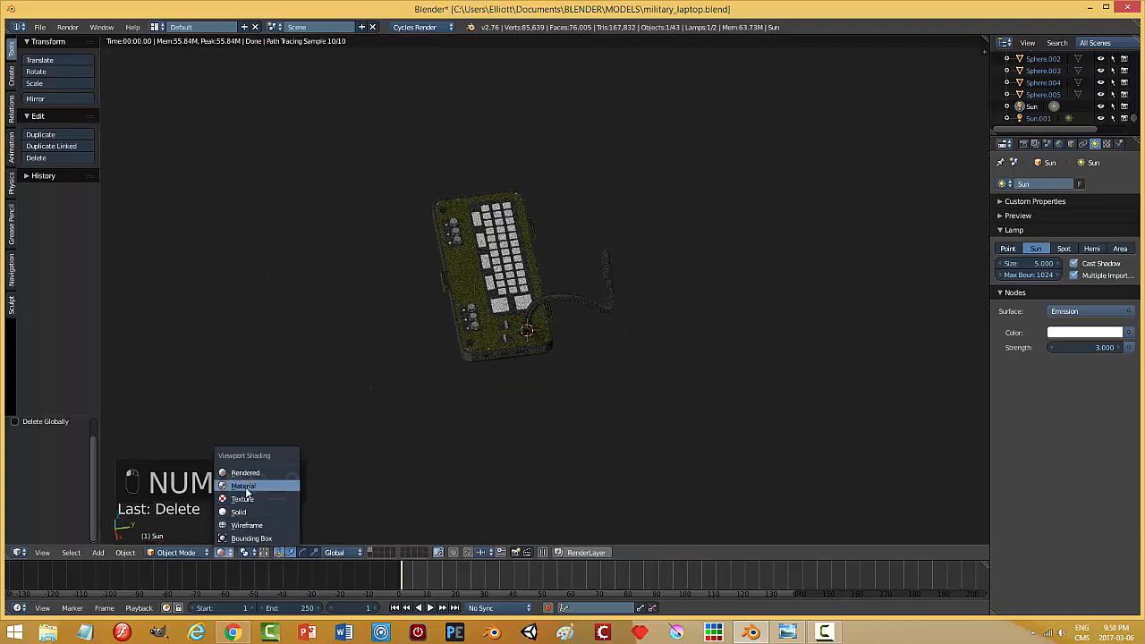
pyautogui.click(248, 503)
pyautogui.moveTo(553, 422); pyautogui.dragTo(567, 401, button='middle')
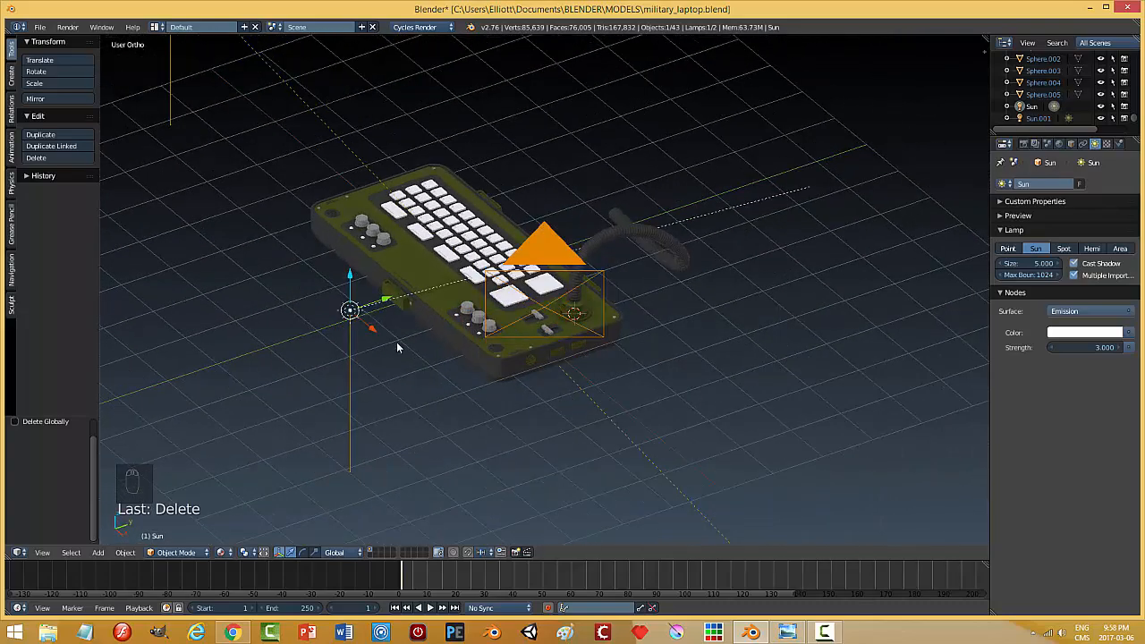
pyautogui.press('r')
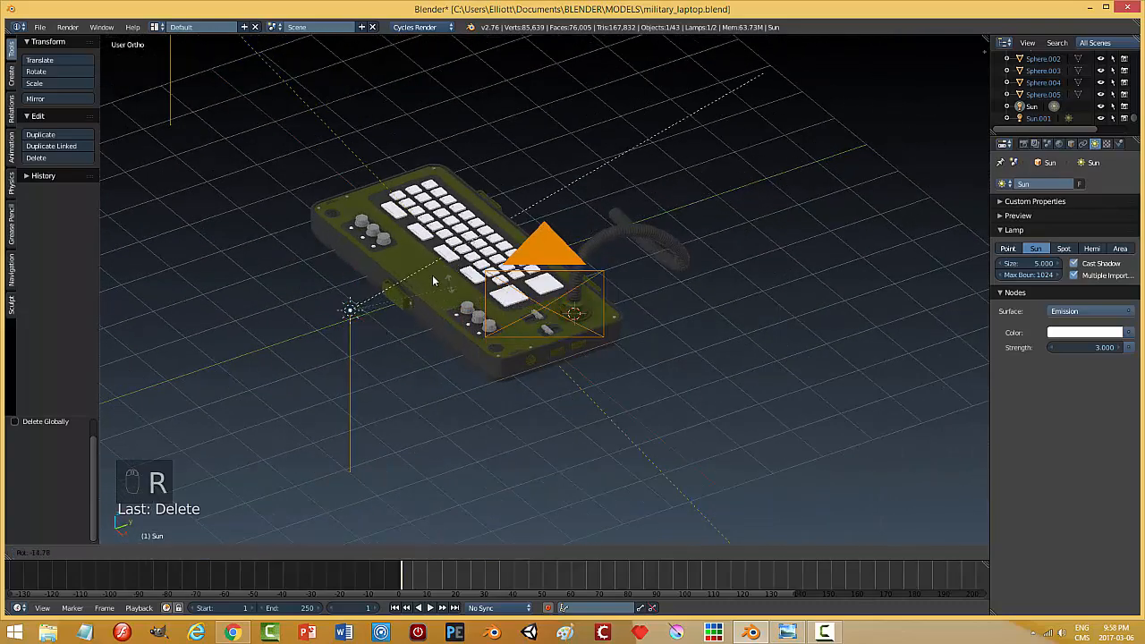
pyautogui.click(433, 288)
pyautogui.moveTo(433, 286); pyautogui.dragTo(557, 358, button='middle')
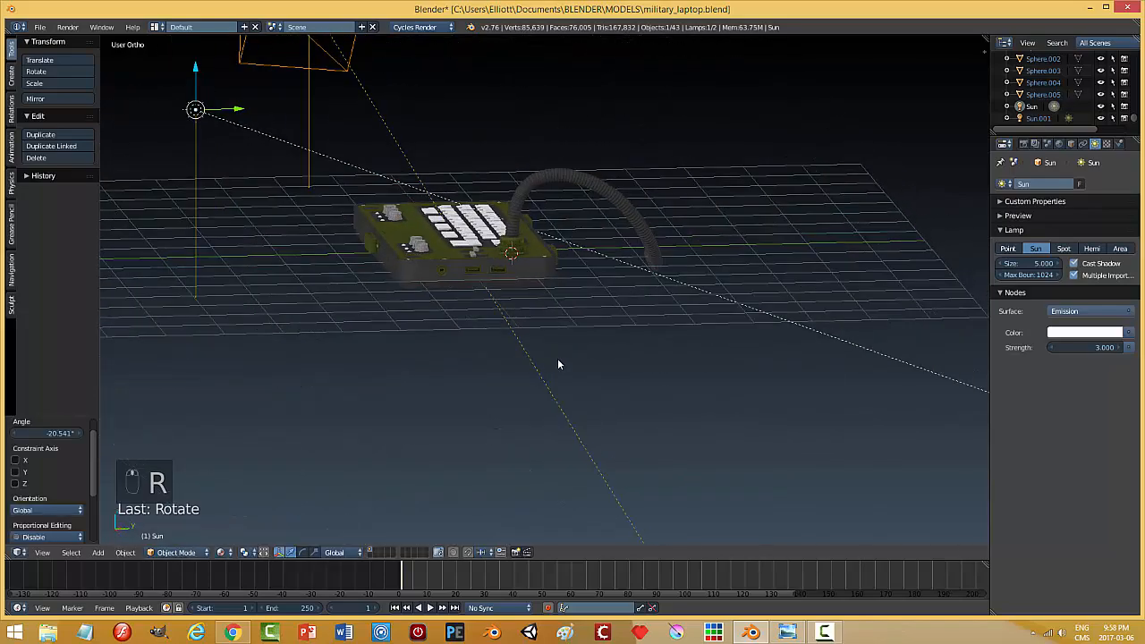
pyautogui.press('r')
pyautogui.click(542, 398)
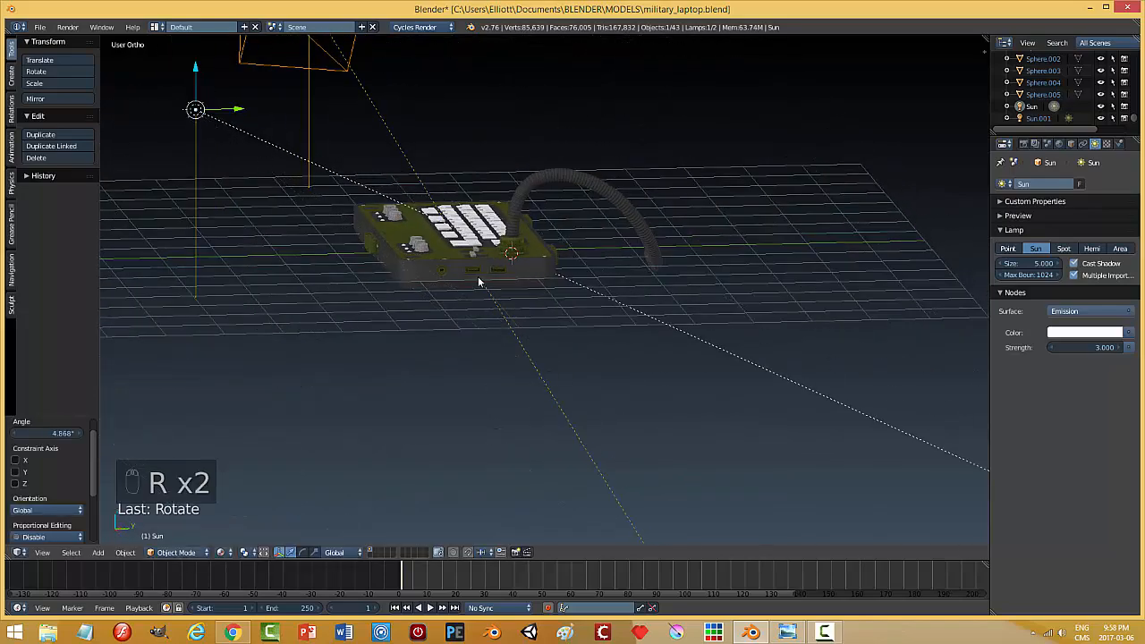
# - Move the second sun lamp about 3.81 units along X and then along Y, past the far side of the laptop
pyautogui.moveTo(478, 280); pyautogui.dragTo(581, 338, button='middle')
pyautogui.moveTo(433, 315); pyautogui.dragTo(425, 318, button='middle')
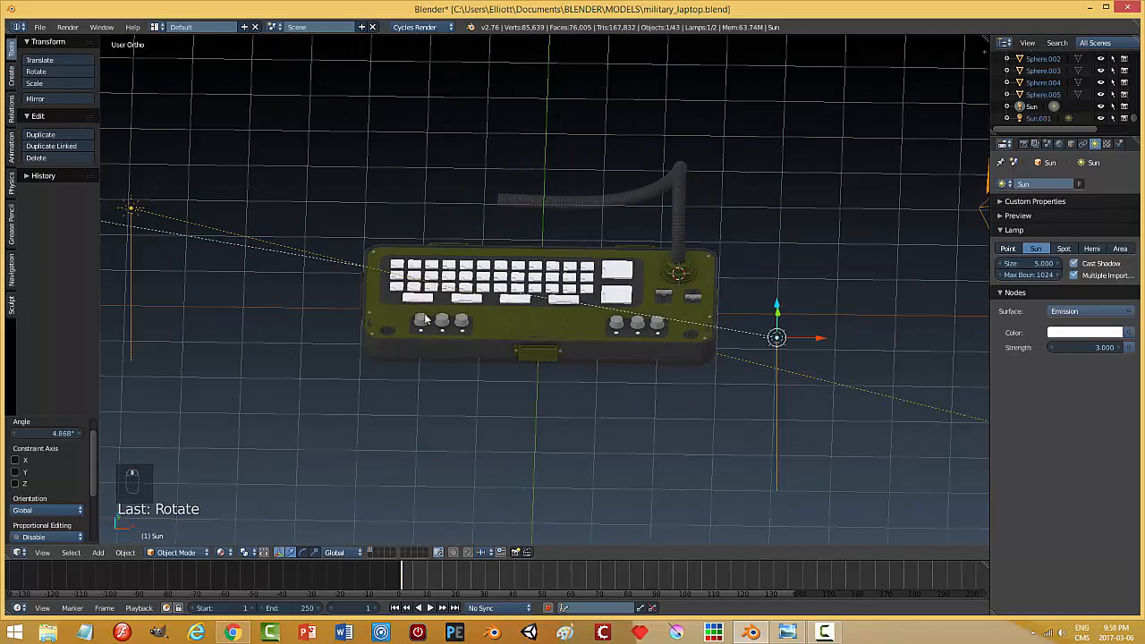
pyautogui.rightClick(145, 211)
pyautogui.moveTo(178, 208); pyautogui.dragTo(403, 206)
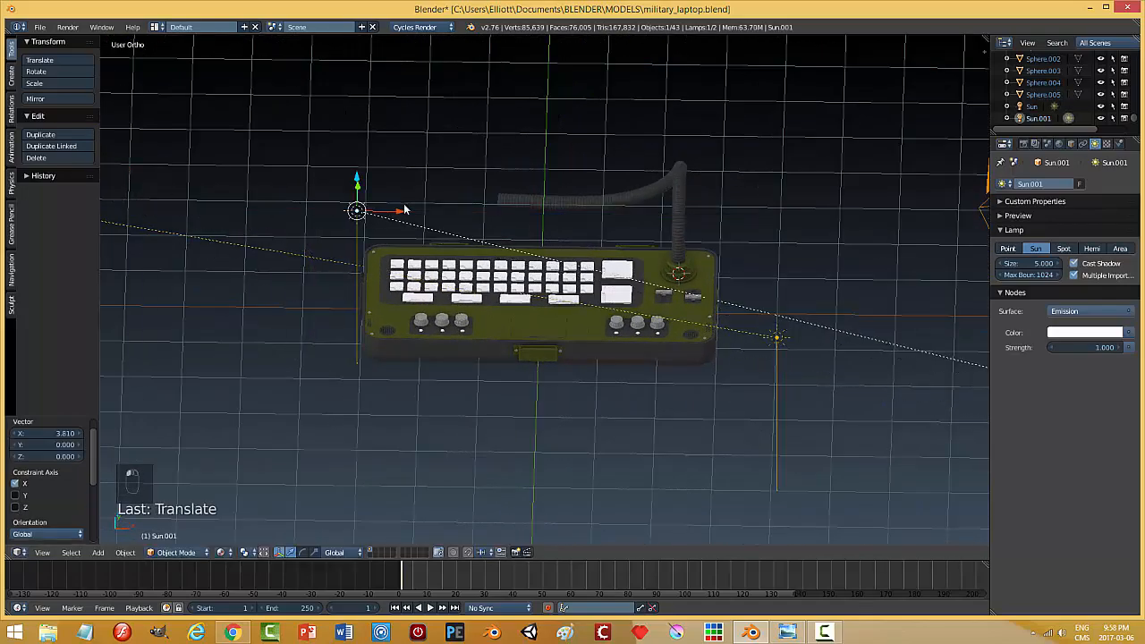
pyautogui.moveTo(595, 243); pyautogui.dragTo(441, 182, button='middle')
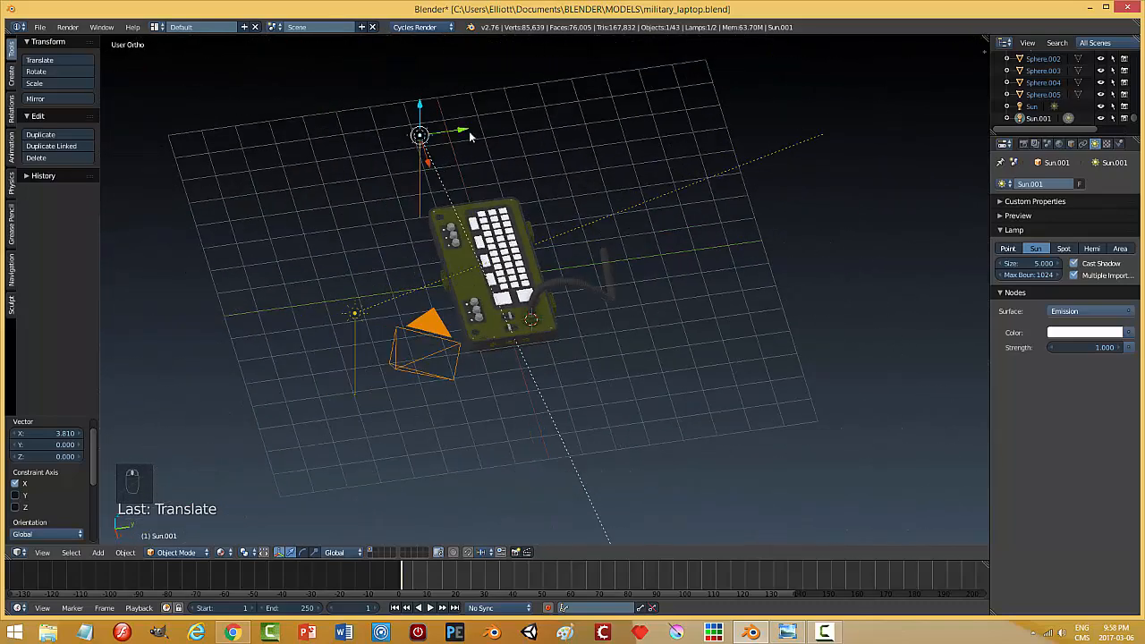
pyautogui.moveTo(471, 136); pyautogui.dragTo(624, 143)
# - Rotate the second sun lamp about 45.3° and shift it about -1.89 units along X
pyautogui.moveTo(713, 324); pyautogui.dragTo(626, 252, button='middle')
pyautogui.press('r')
pyautogui.click(537, 297)
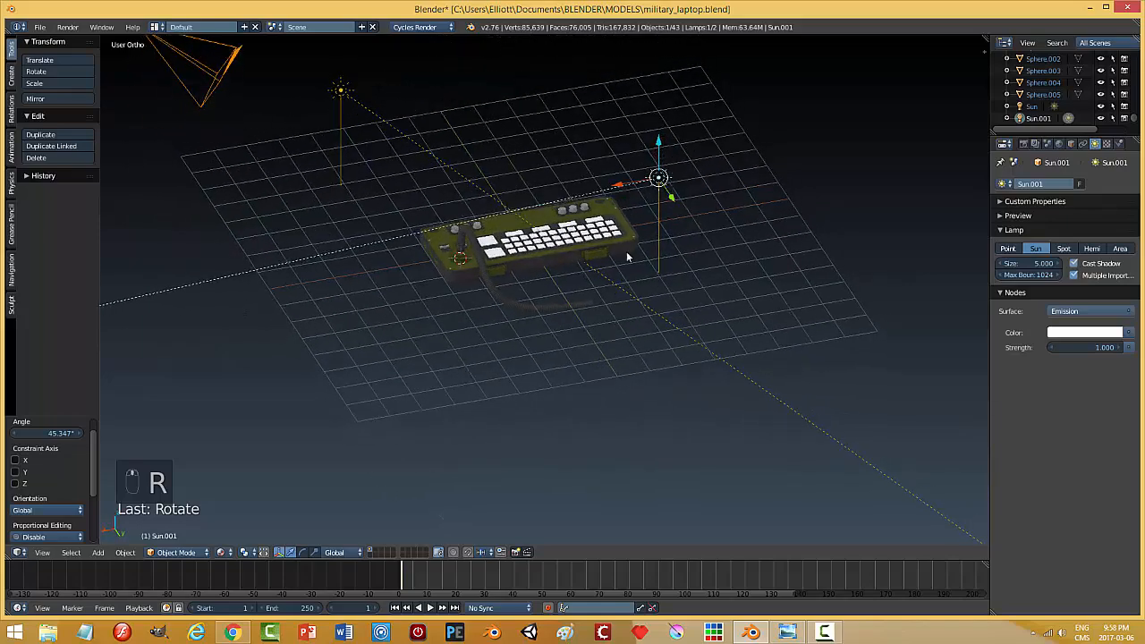
pyautogui.moveTo(627, 187); pyautogui.dragTo(702, 198)
pyautogui.moveTo(702, 197); pyautogui.dragTo(731, 229, button='middle')
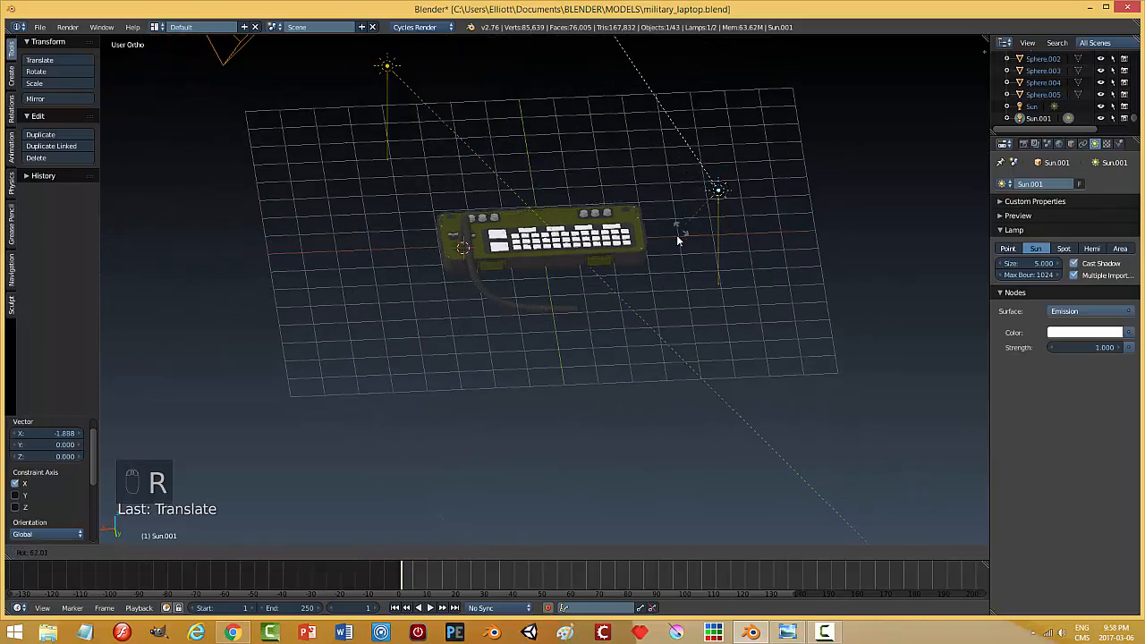
# - Re-aim the second sun lamp diagonally across the laptop, finishing with a rotation of about 8.2°
pyautogui.click(840, 386)
pyautogui.moveTo(742, 361); pyautogui.dragTo(793, 292, button='middle')
pyautogui.press('r')
pyautogui.click(686, 274)
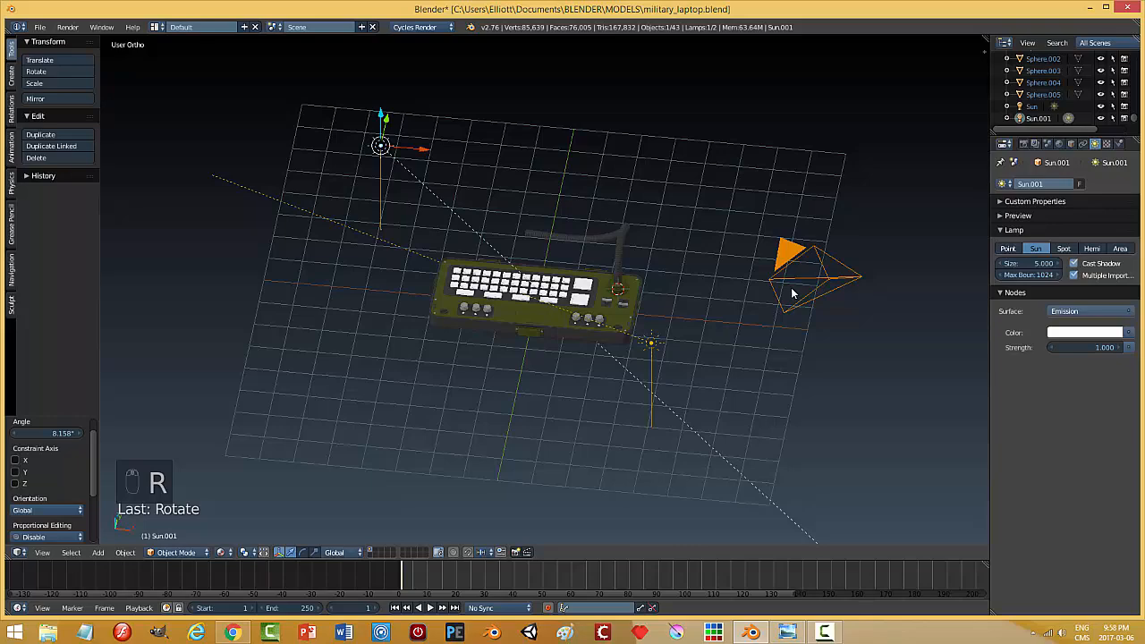
# - Save the file and preview the laptop through the camera in Rendered shading, tilting the camera to look down more on the deck
pyautogui.hotkey('ctrl', 's')
pyautogui.click(796, 290)
pyautogui.press('KP_0')
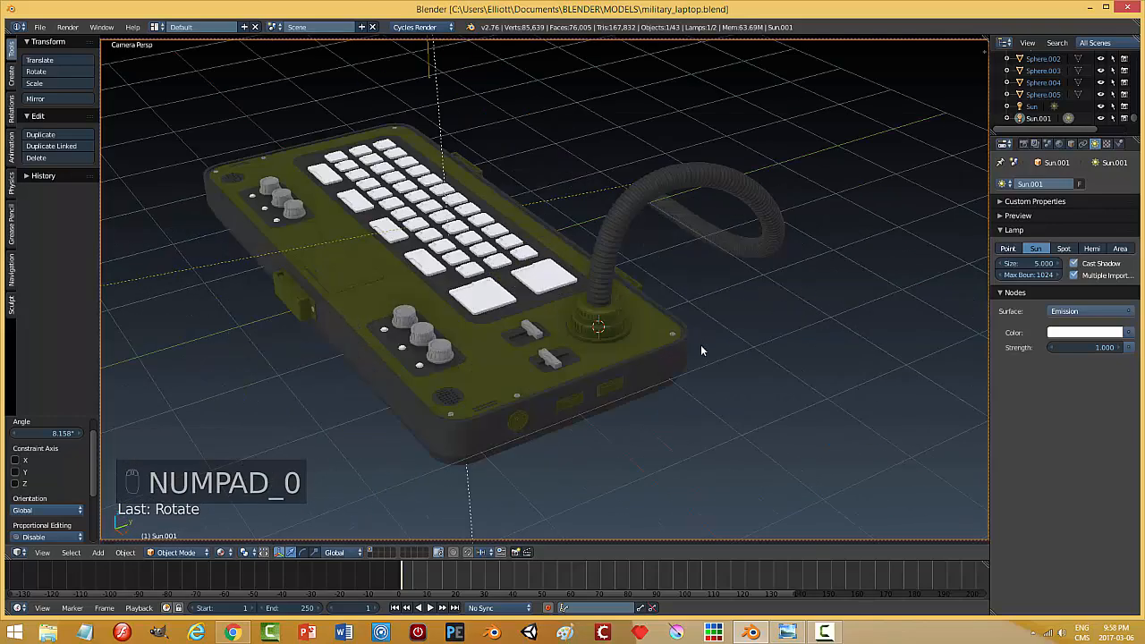
pyautogui.hotkey('shift', 'z')
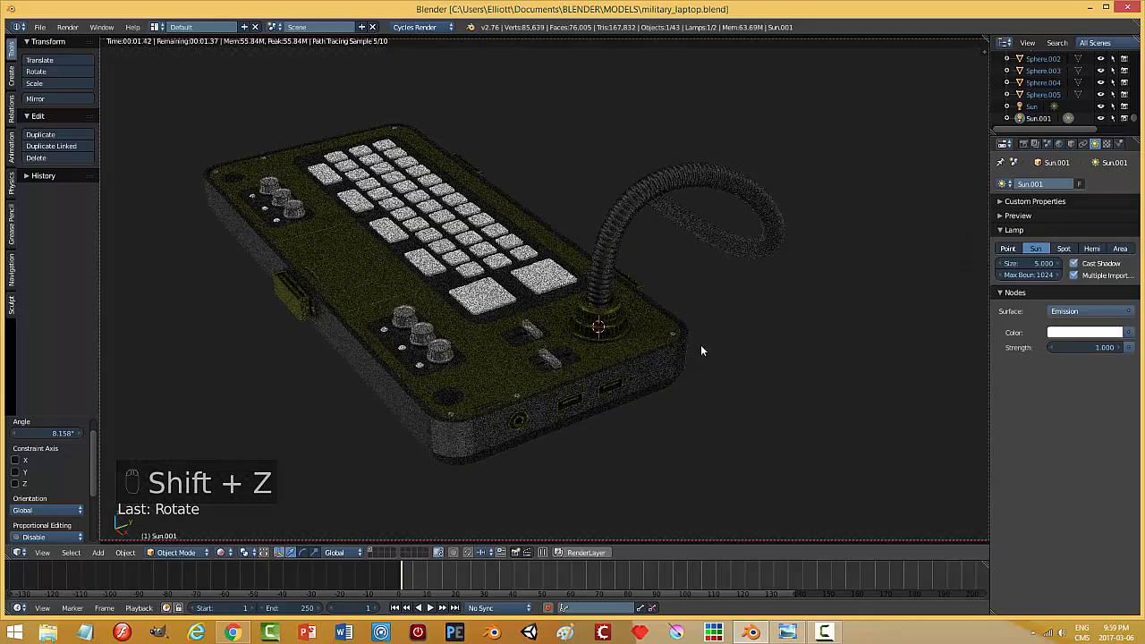
pyautogui.moveTo(576, 337); pyautogui.dragTo(524, 337, button='middle')
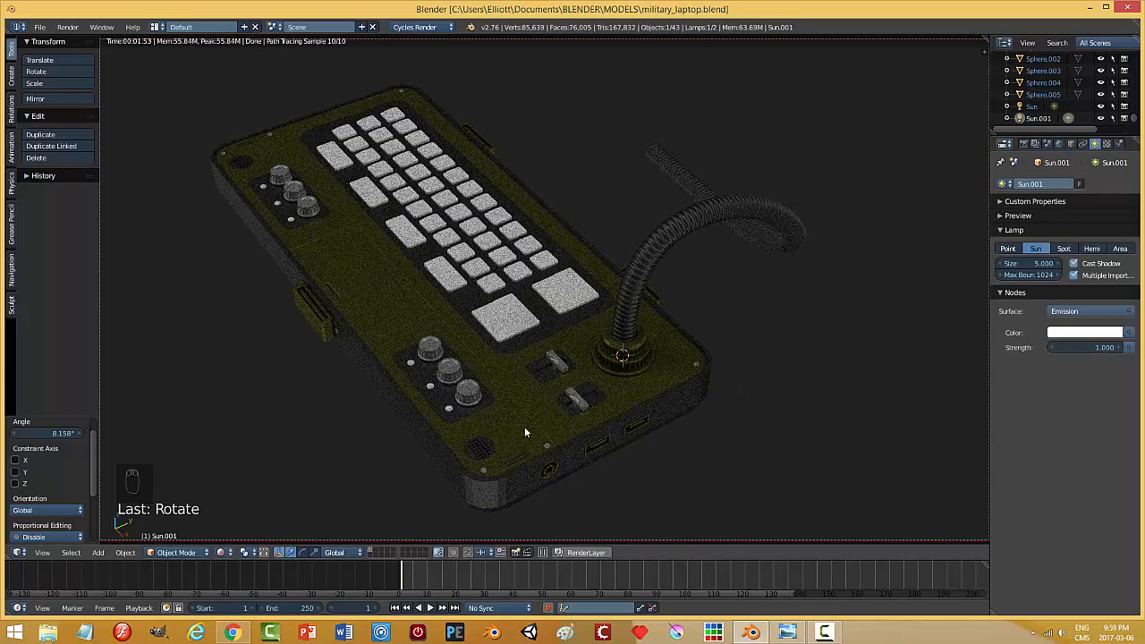
pyautogui.moveTo(563, 424); pyautogui.dragTo(573, 358, button='middle')
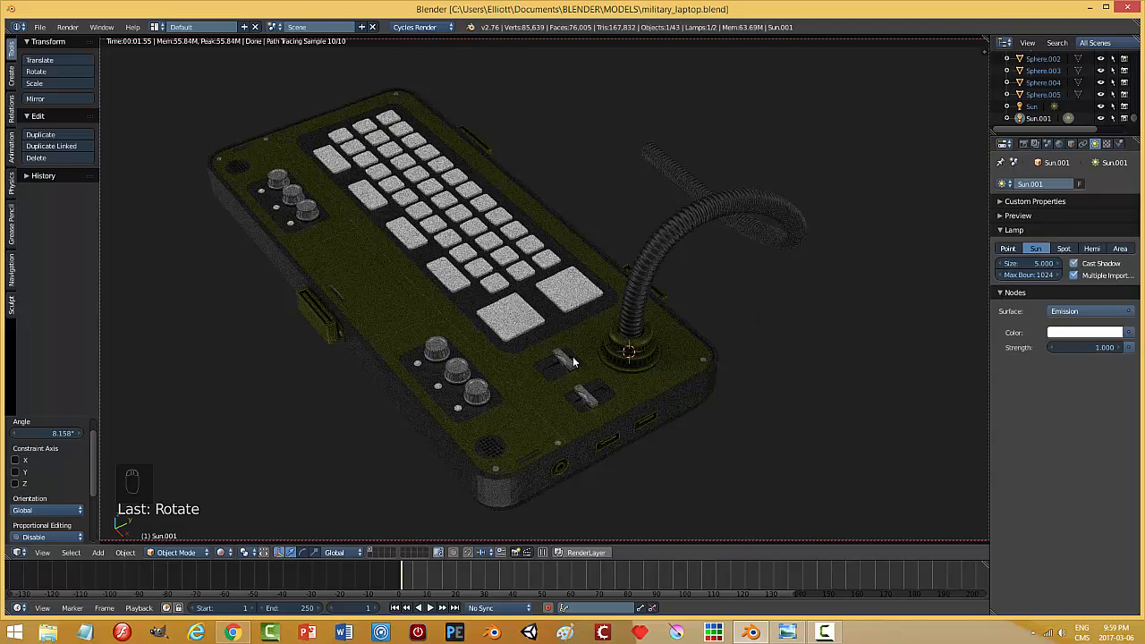
# - Swing the camera around to the laptop's front latch side, check the angle in Rendered shading and save the file
pyautogui.click(220, 552)
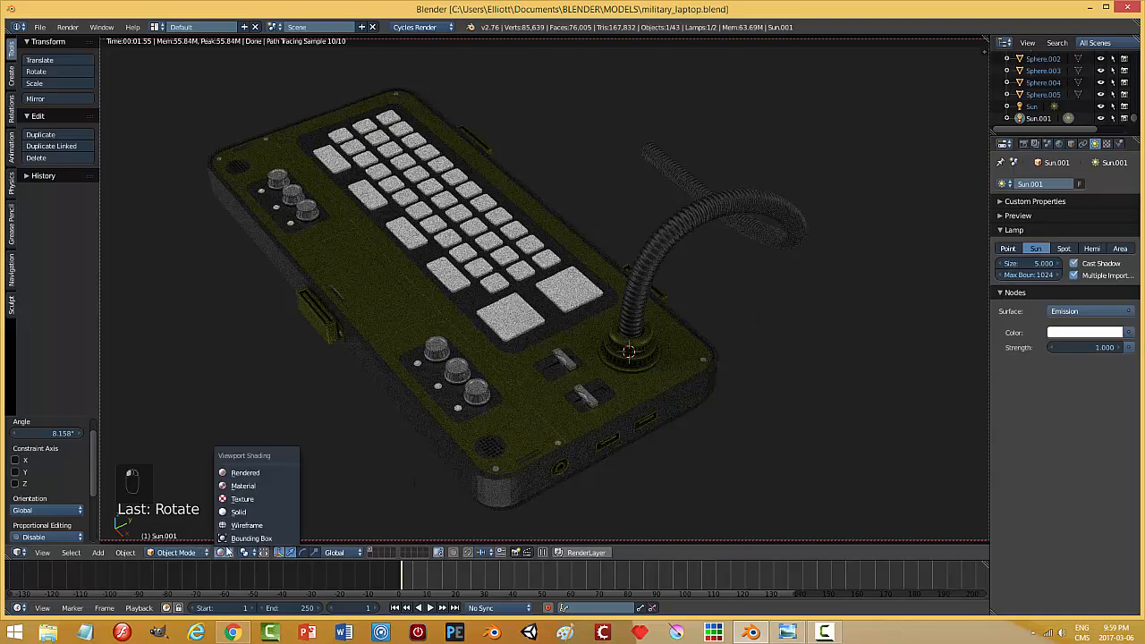
pyautogui.click(251, 490)
pyautogui.moveTo(529, 418); pyautogui.dragTo(703, 414, button='middle')
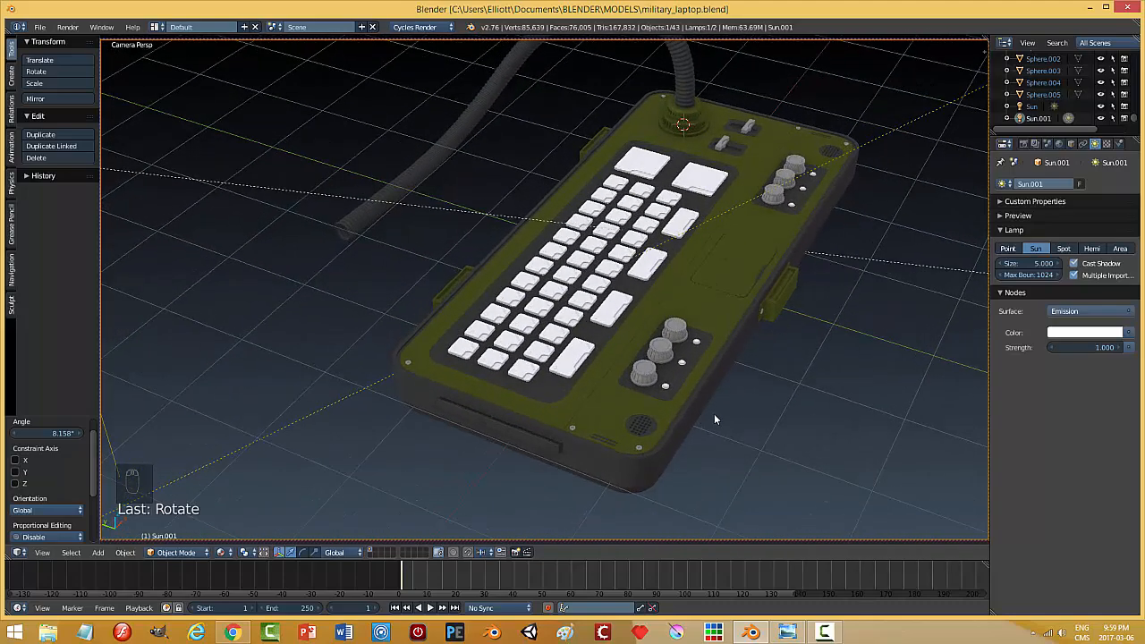
pyautogui.hotkey('shift', 'z')
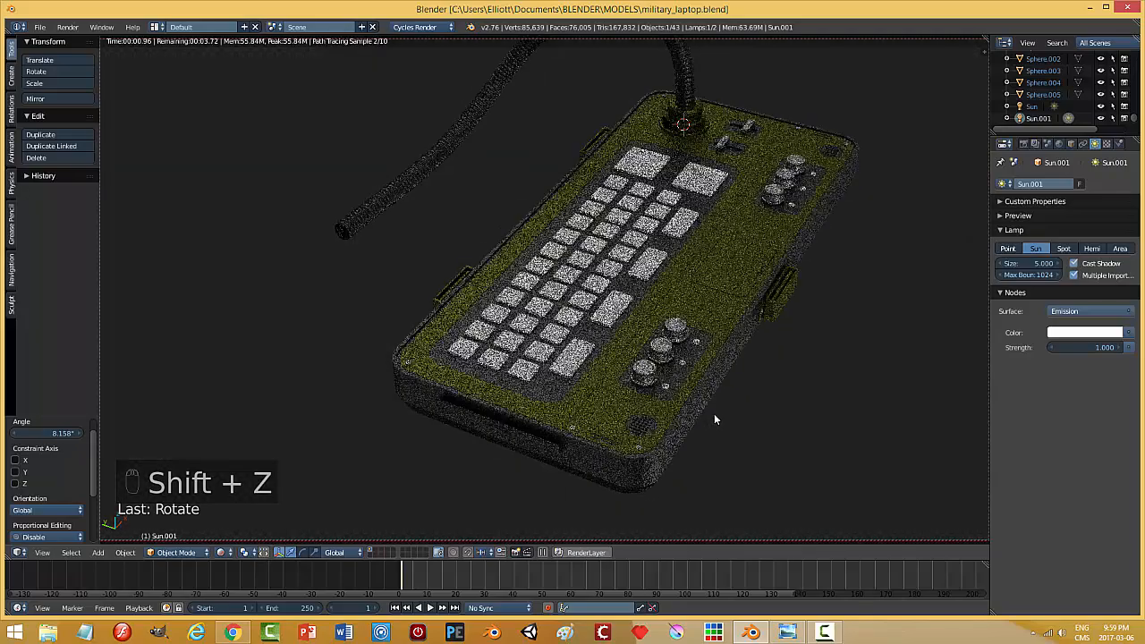
pyautogui.moveTo(716, 412)
pyautogui.mouseDown(button='middle')
pyautogui.moveTo(718, 391)
pyautogui.moveTo(687, 394)
pyautogui.moveTo(729, 407)
pyautogui.mouseUp(button='middle')
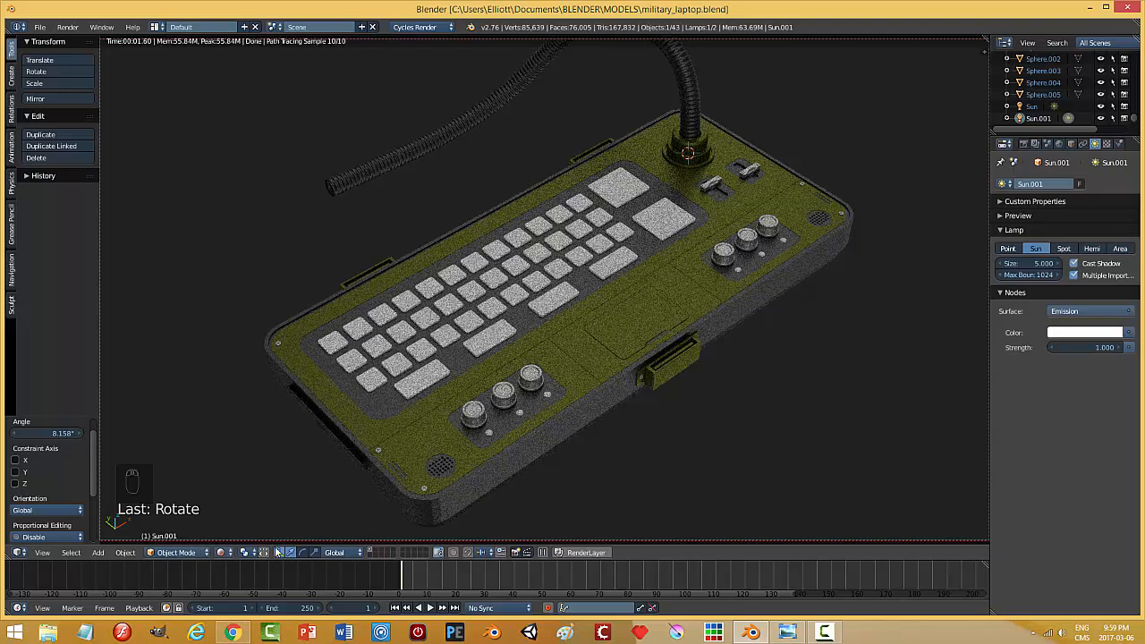
pyautogui.click(223, 552)
pyautogui.click(239, 512)
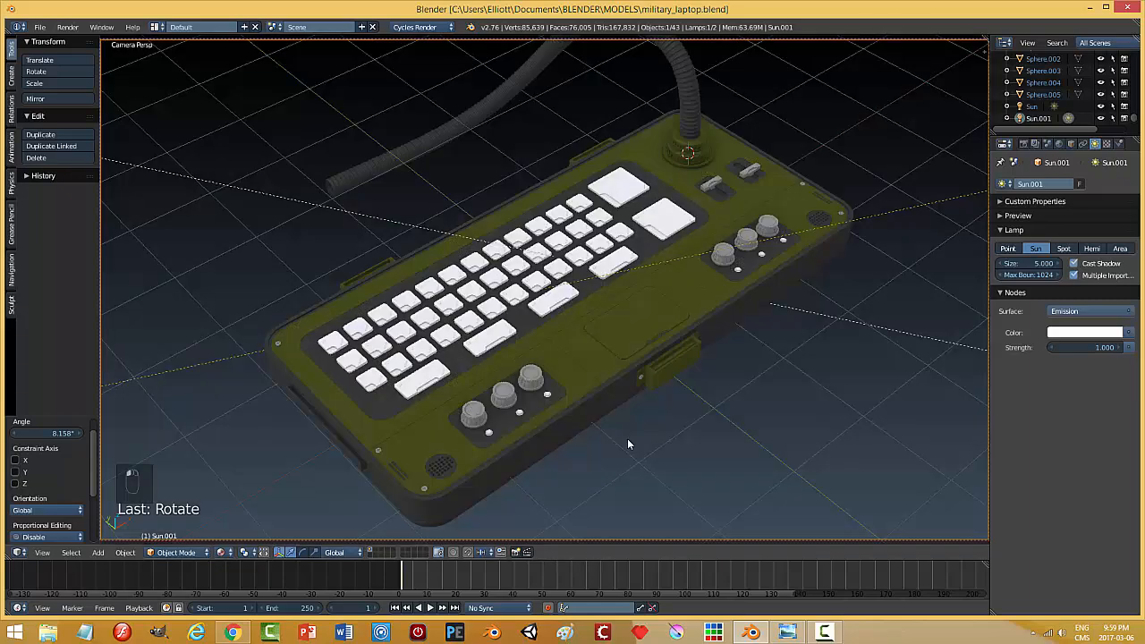
pyautogui.hotkey('ctrl', 's')
# - Set the render resolution scale to 71% and expand the sampling settings
pyautogui.click(1006, 145)
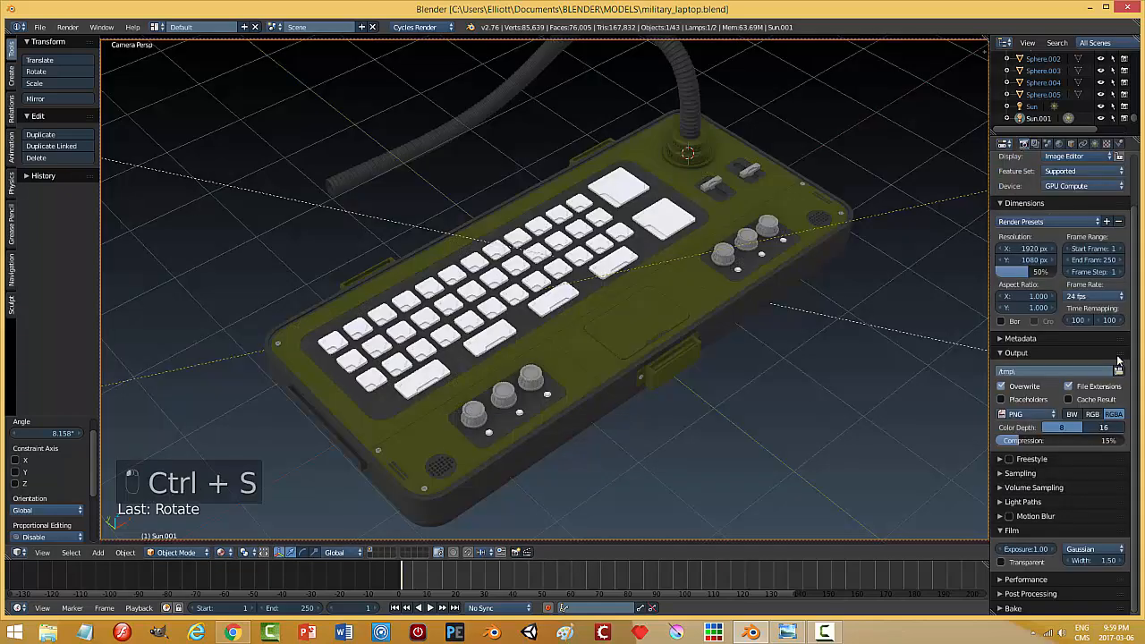
pyautogui.moveTo(1032, 272); pyautogui.dragTo(1039, 272)
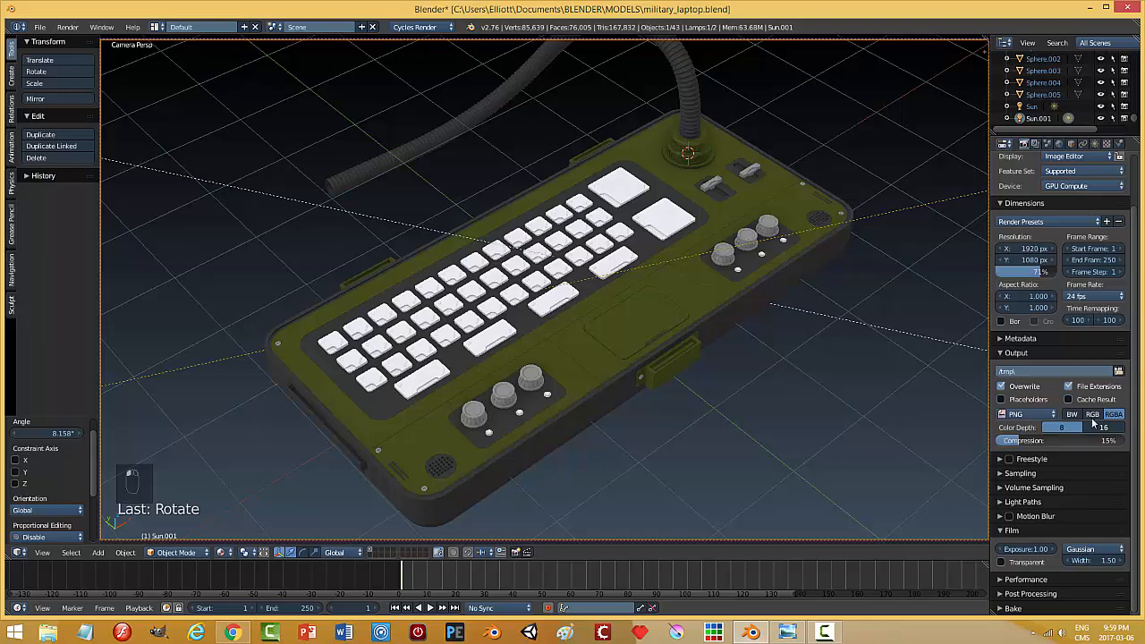
pyautogui.click(1001, 473)
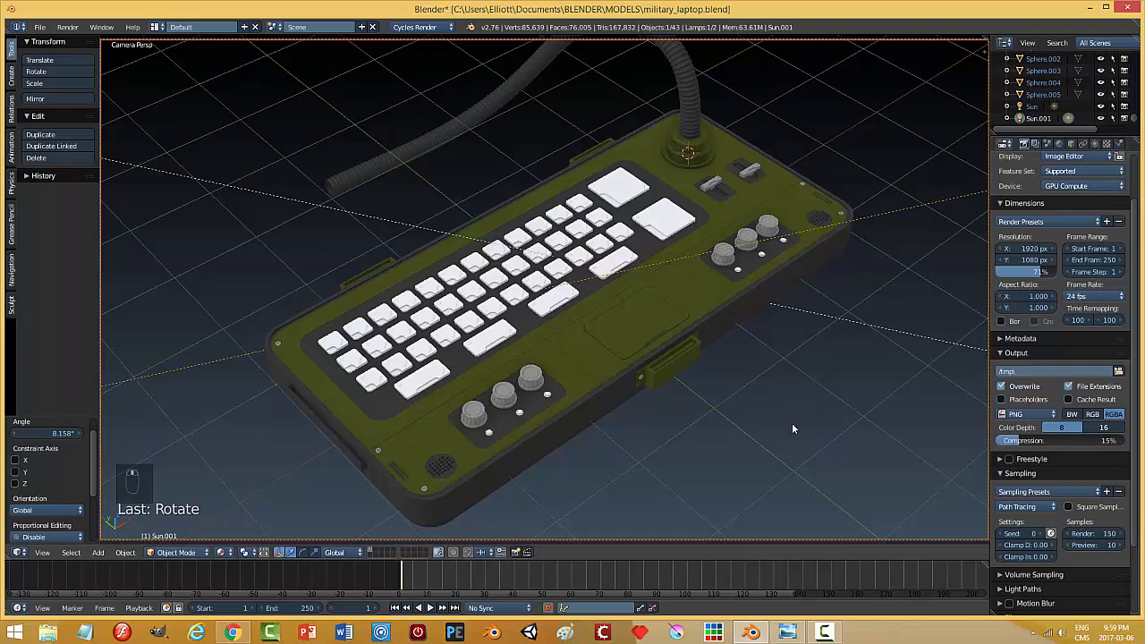
# - Reframe the camera to a slightly lower angle, save the file and try a render of the current frame
pyautogui.moveTo(792, 422); pyautogui.dragTo(771, 359, button='middle')
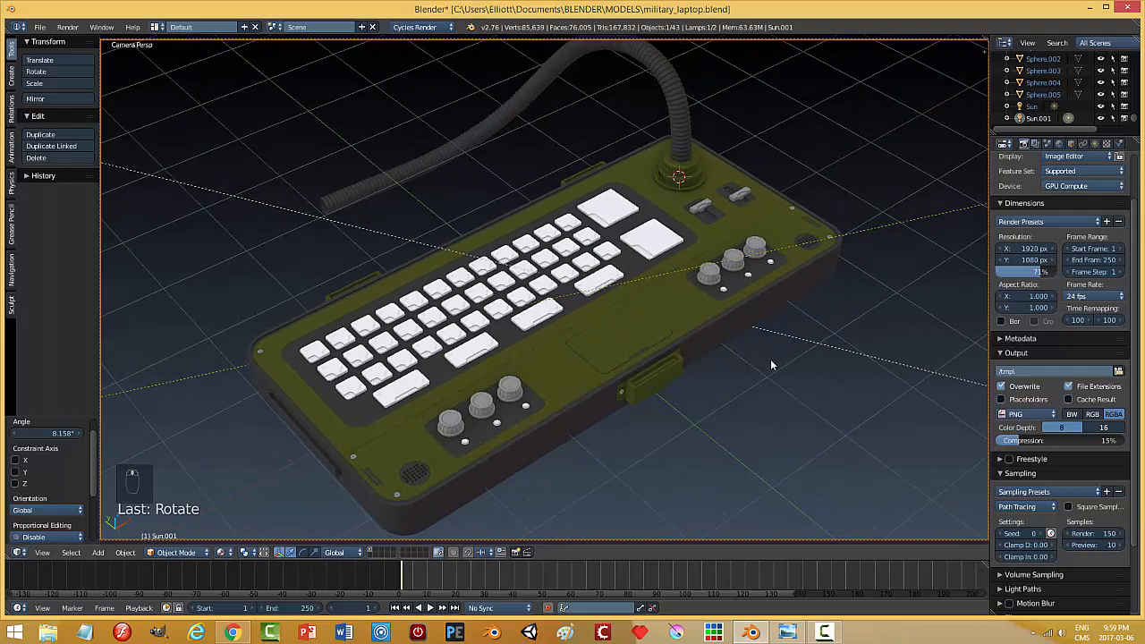
pyautogui.hotkey('ctrl', 's')
pyautogui.click(939, 372)
pyautogui.press('F12')
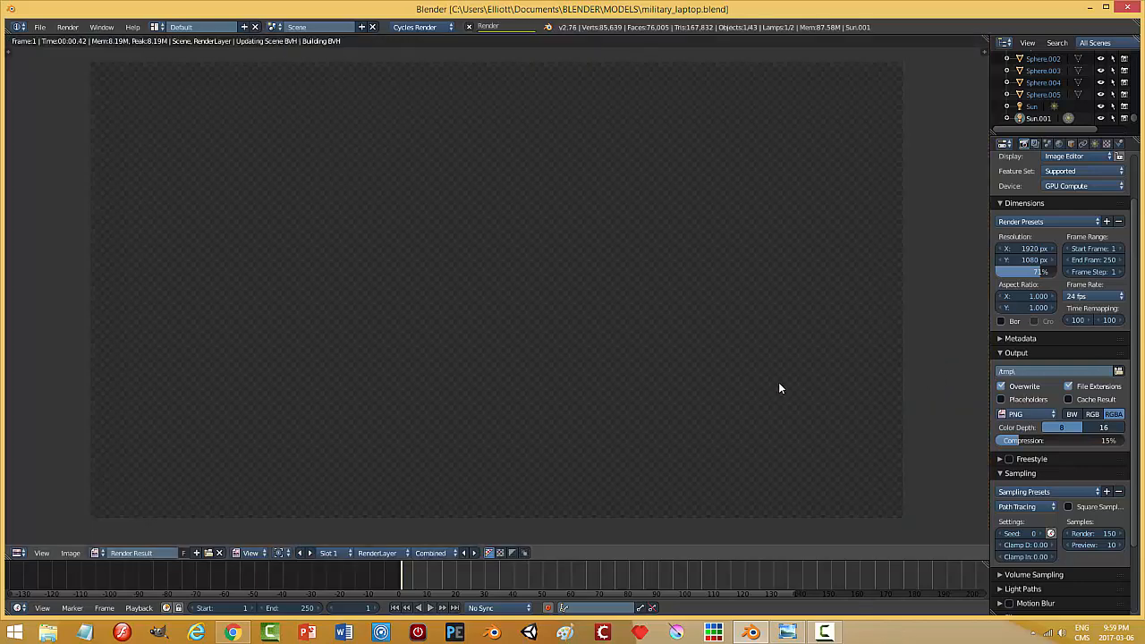
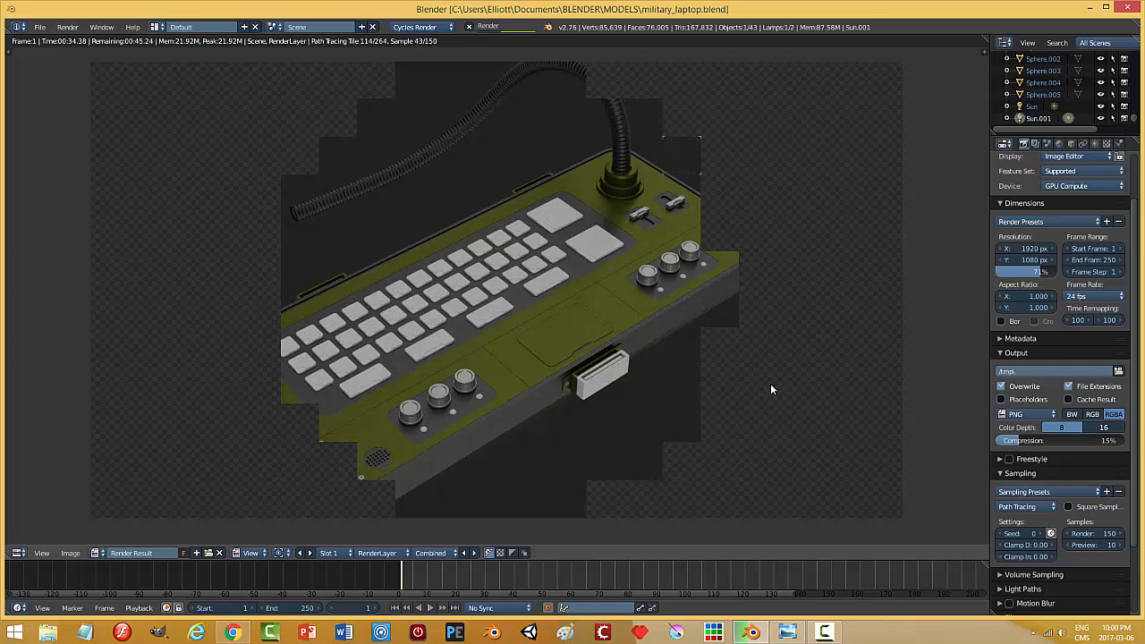
pyautogui.press('Escape')
pyautogui.press('Escape')
# - Leave the test render, set the size of the Sun lamp to 2 and save the file
pyautogui.press('KP_0')
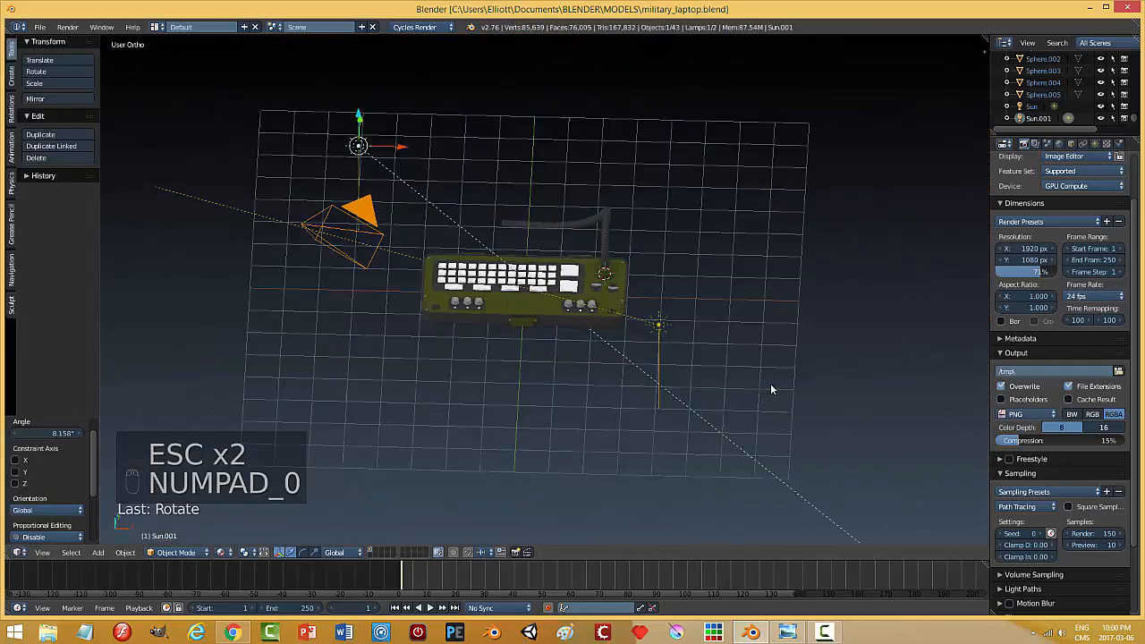
pyautogui.moveTo(588, 414); pyautogui.dragTo(687, 336, button='middle')
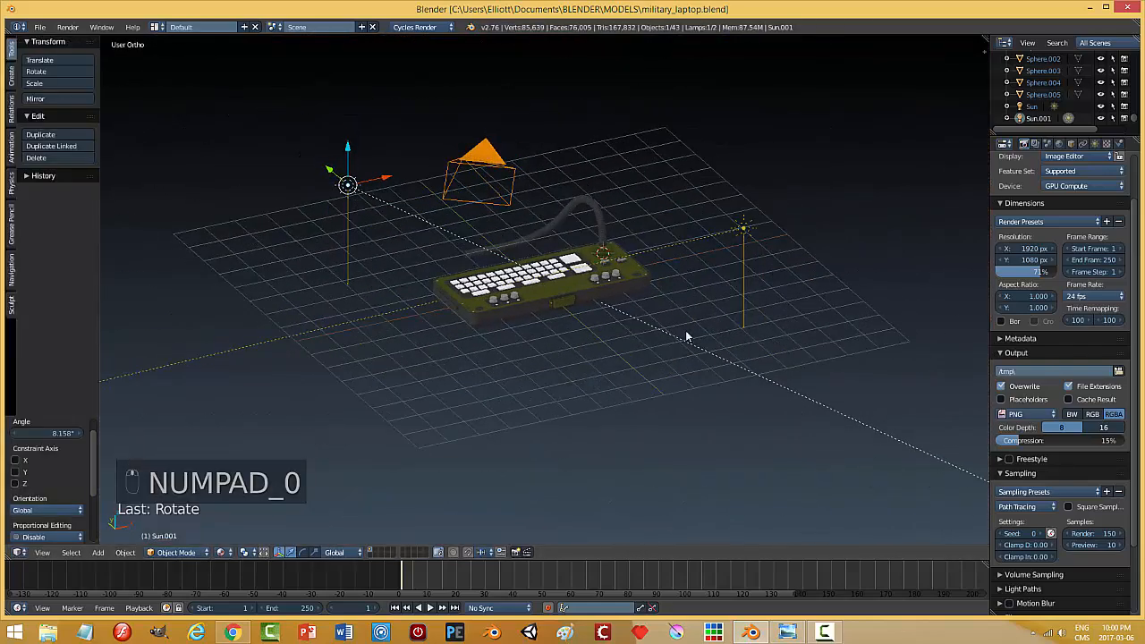
pyautogui.rightClick(743, 228)
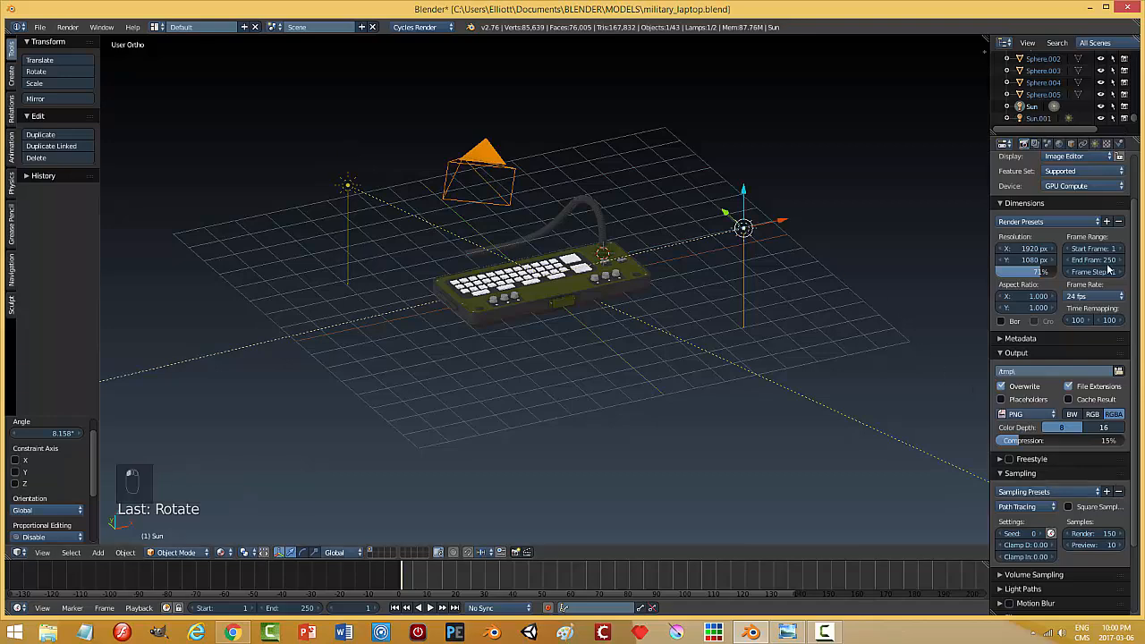
pyautogui.click(1095, 143)
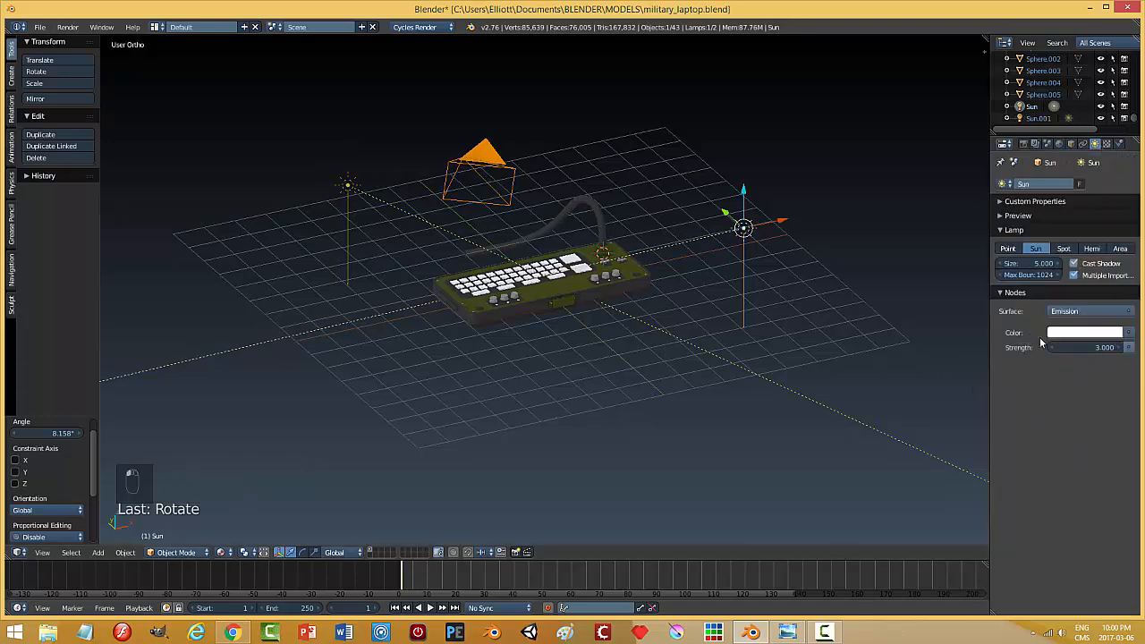
pyautogui.moveTo(734, 322); pyautogui.dragTo(709, 334, button='middle')
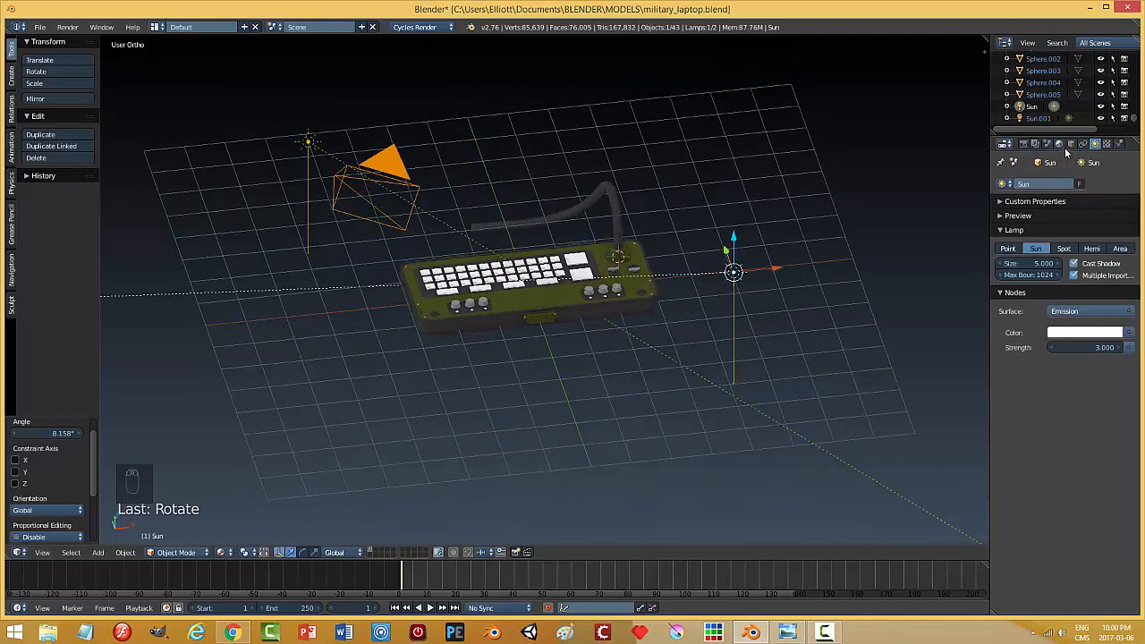
pyautogui.click(1061, 144)
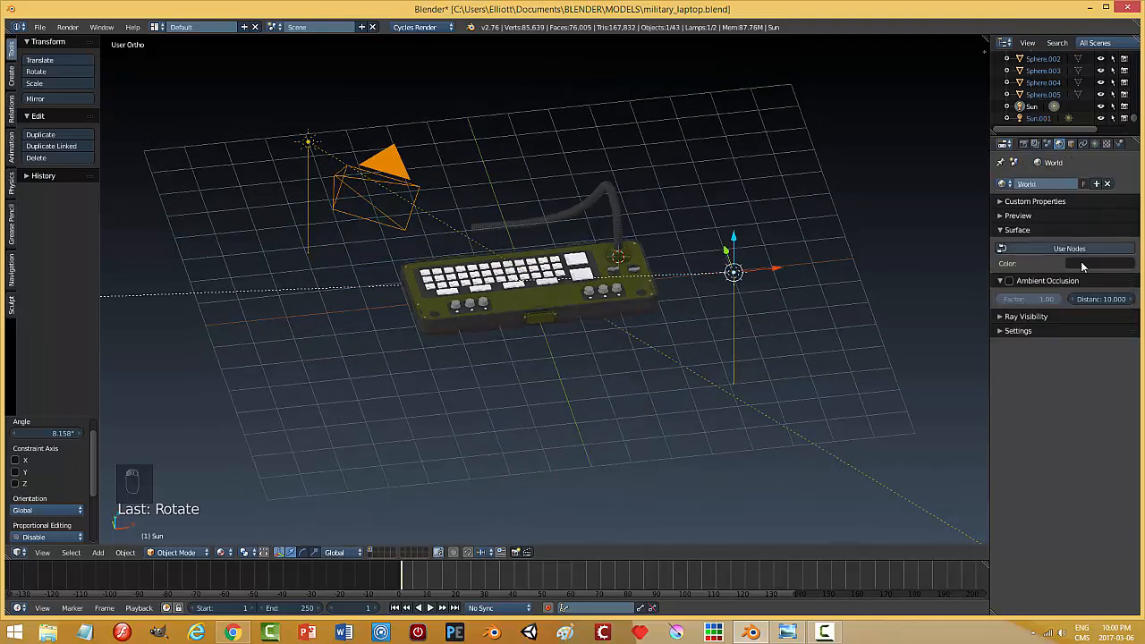
pyautogui.click(1096, 144)
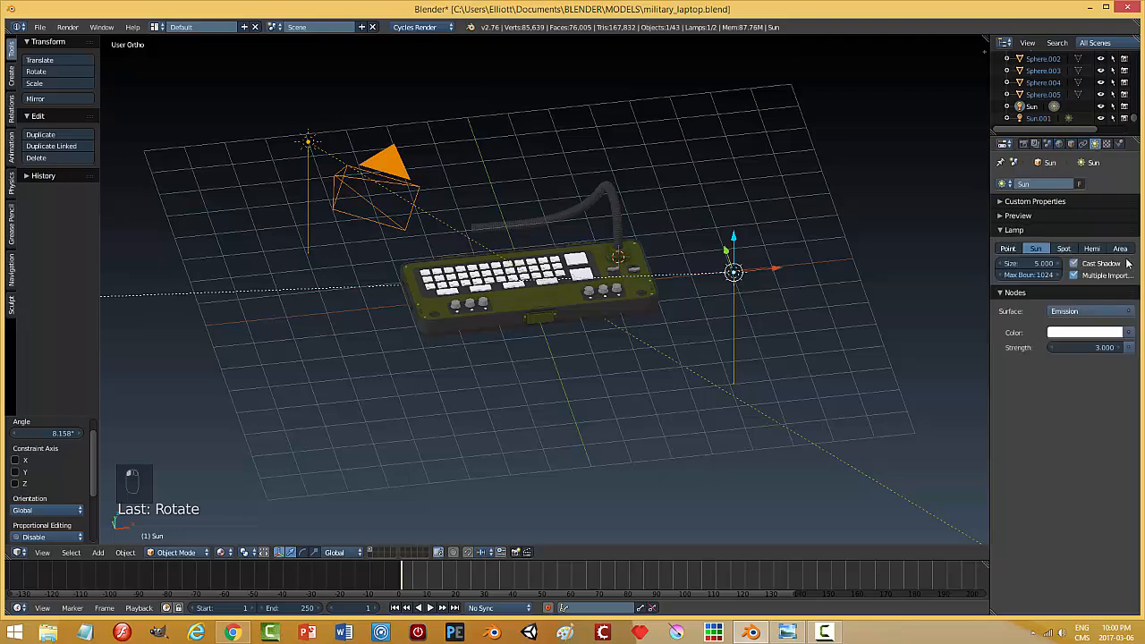
pyautogui.moveTo(710, 327); pyautogui.dragTo(710, 323, button='middle')
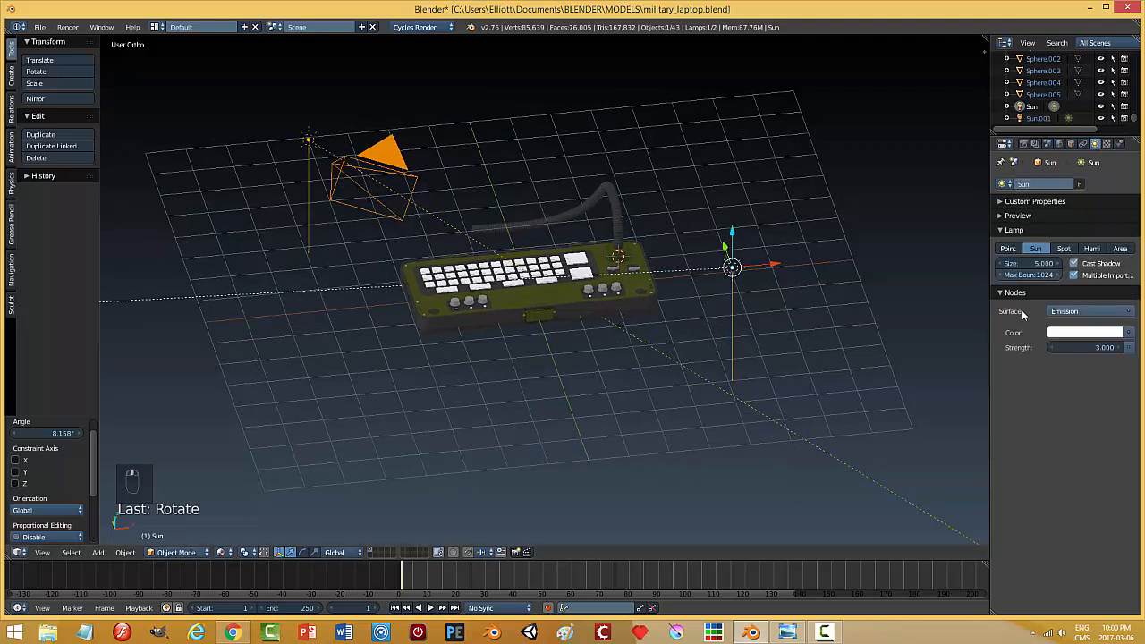
pyautogui.click(1034, 268)
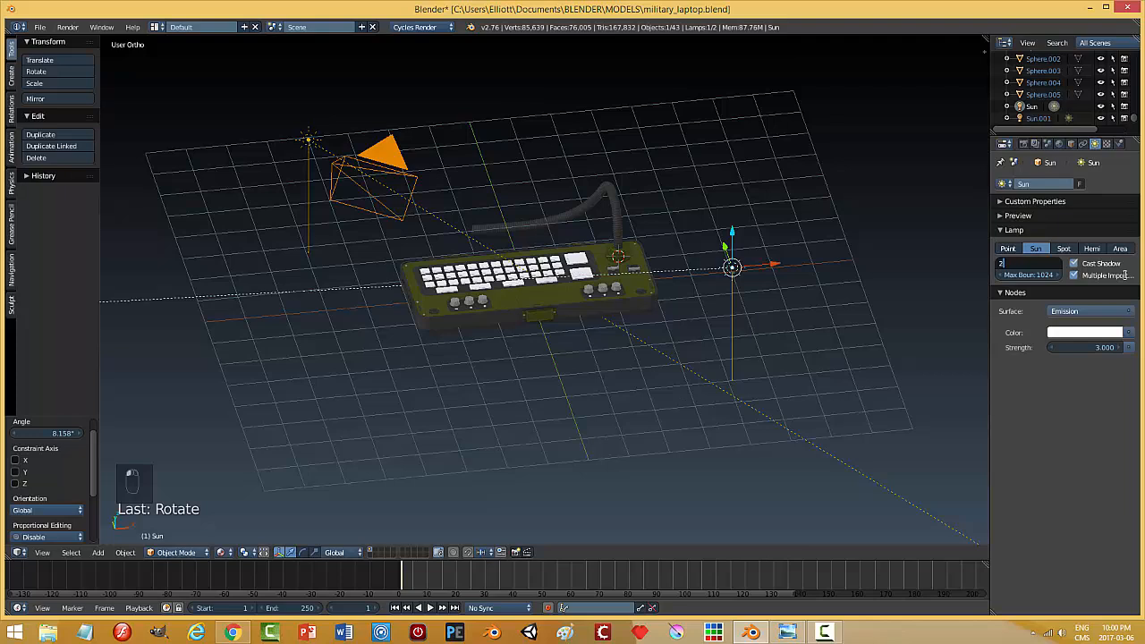
pyautogui.press('Return')
pyautogui.rightClick(310, 142)
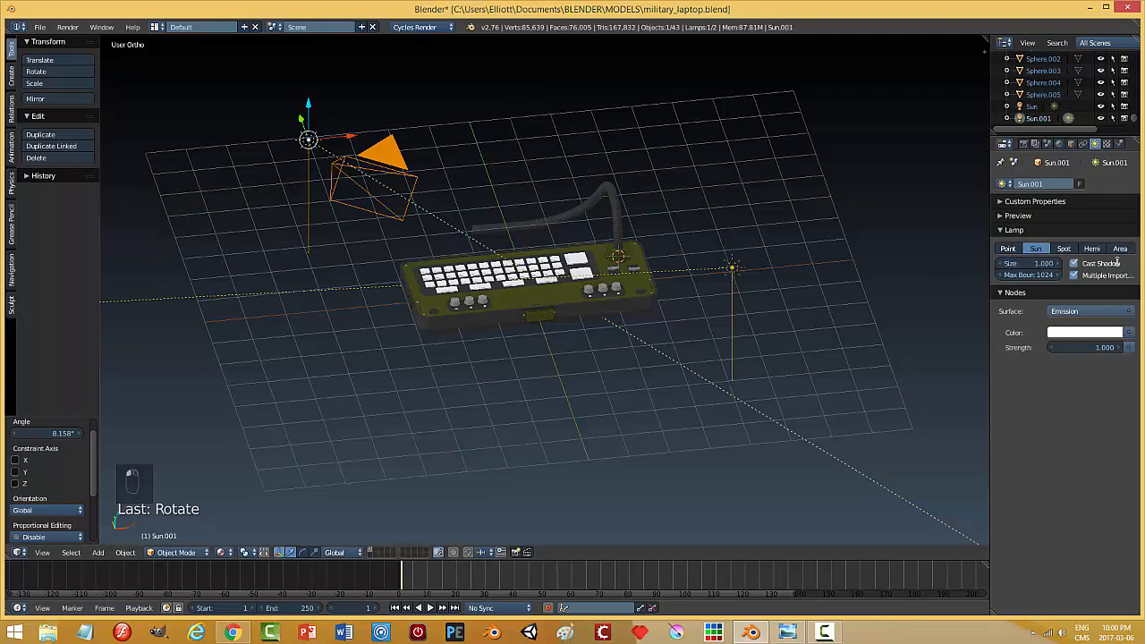
pyautogui.hotkey('ctrl', 's')
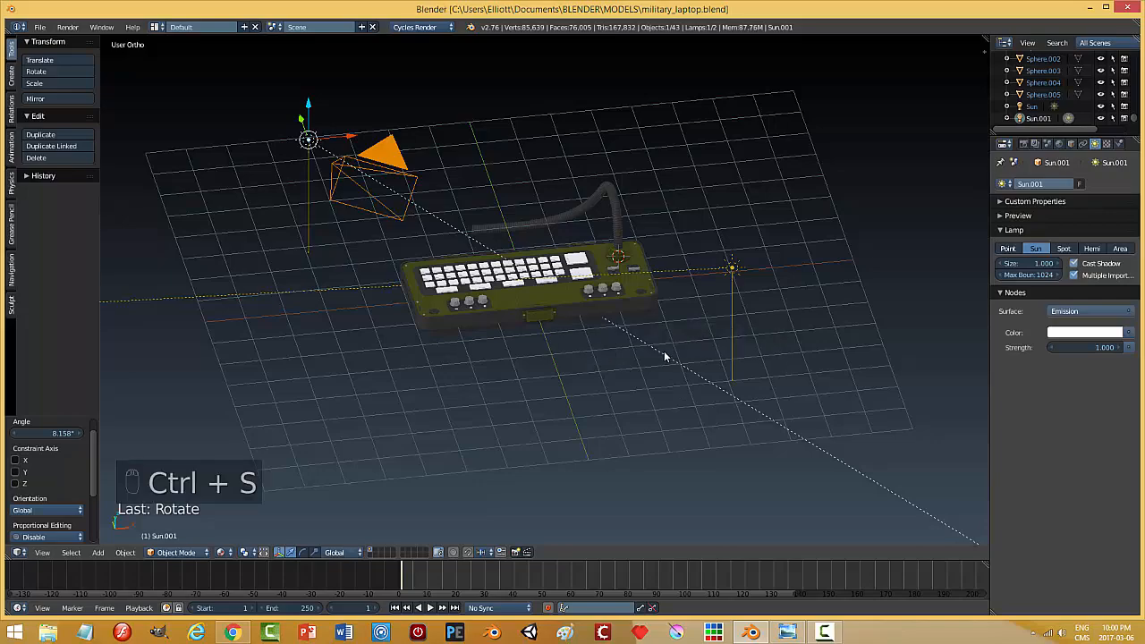
# - Lower the camera angle slightly and darken the glossy color of the laptop body's black material
pyautogui.press('KP_0')
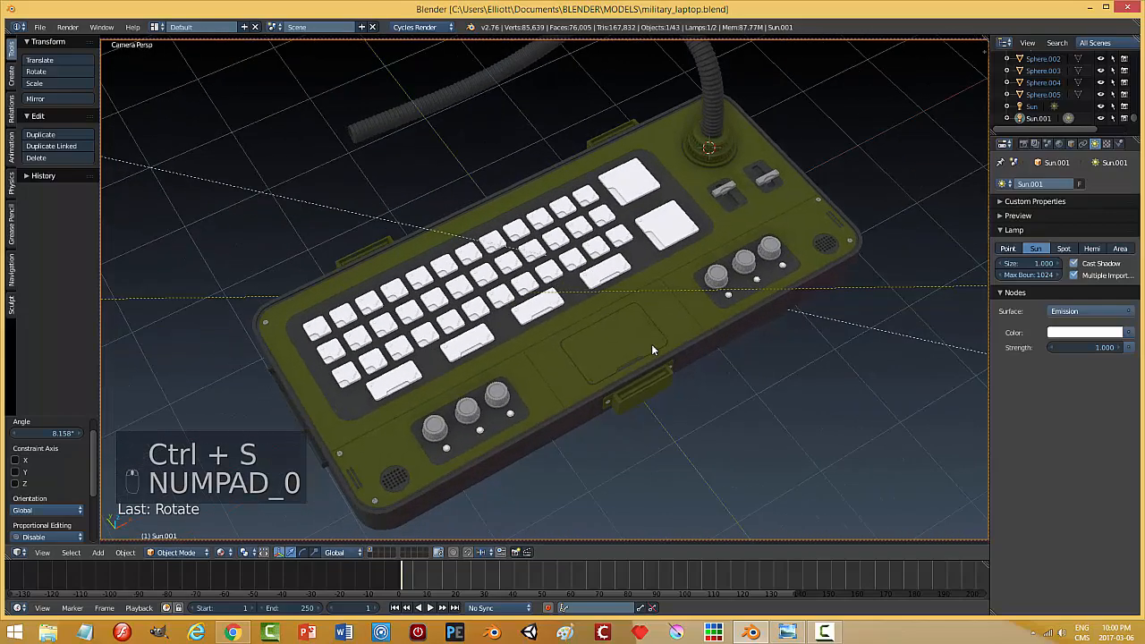
pyautogui.moveTo(653, 350); pyautogui.dragTo(578, 354, button='middle')
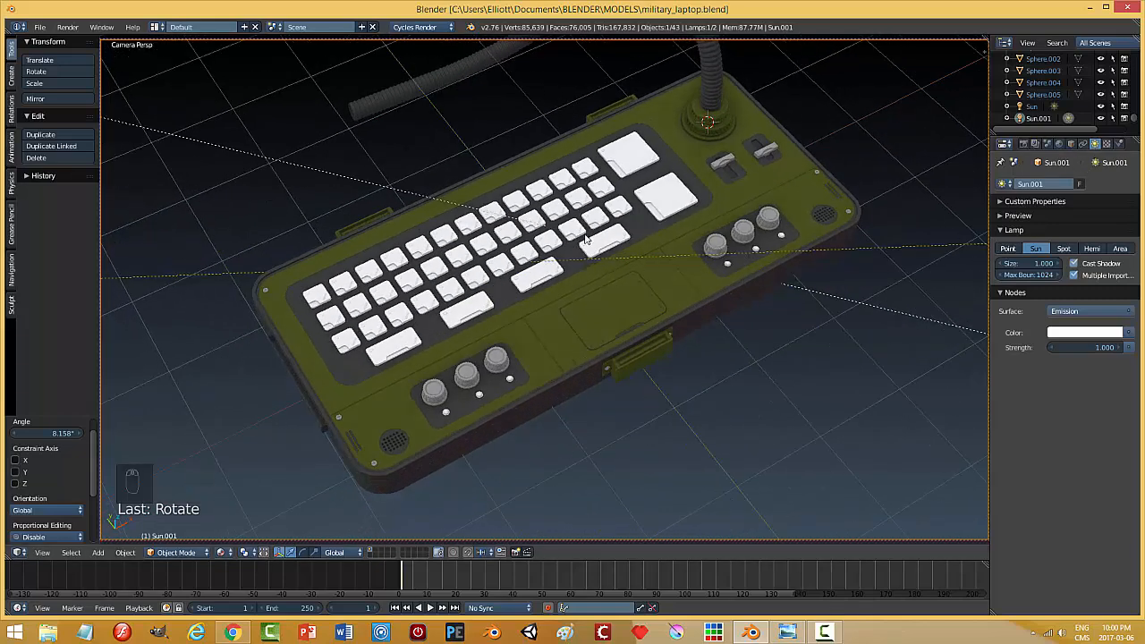
pyautogui.rightClick(637, 230)
pyautogui.click(1118, 144)
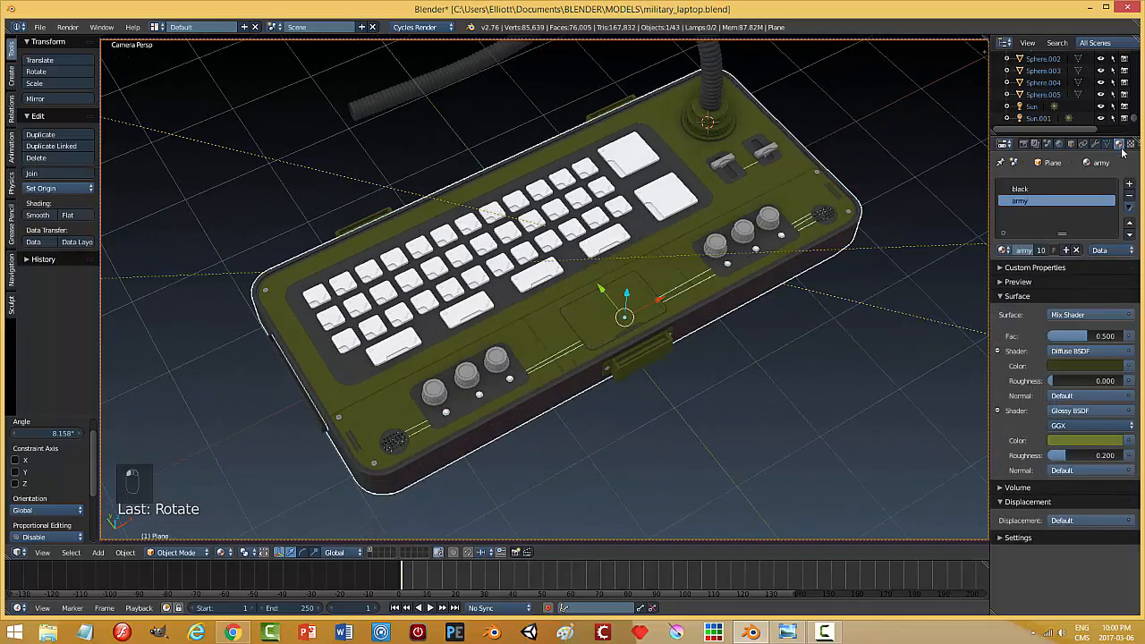
pyautogui.click(1038, 189)
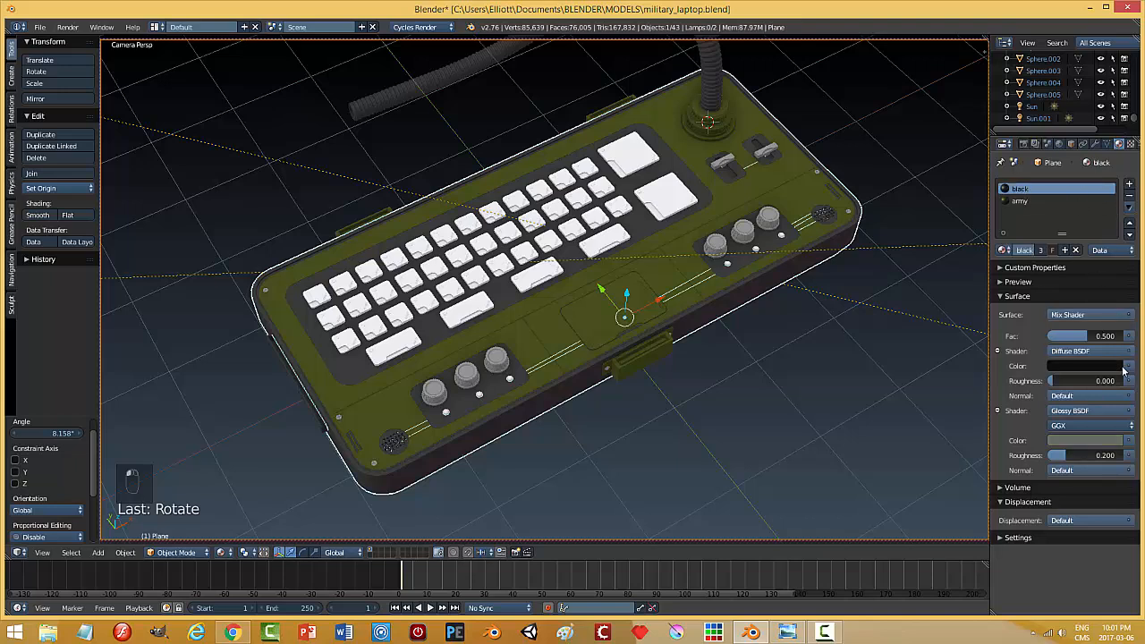
pyautogui.click(1099, 441)
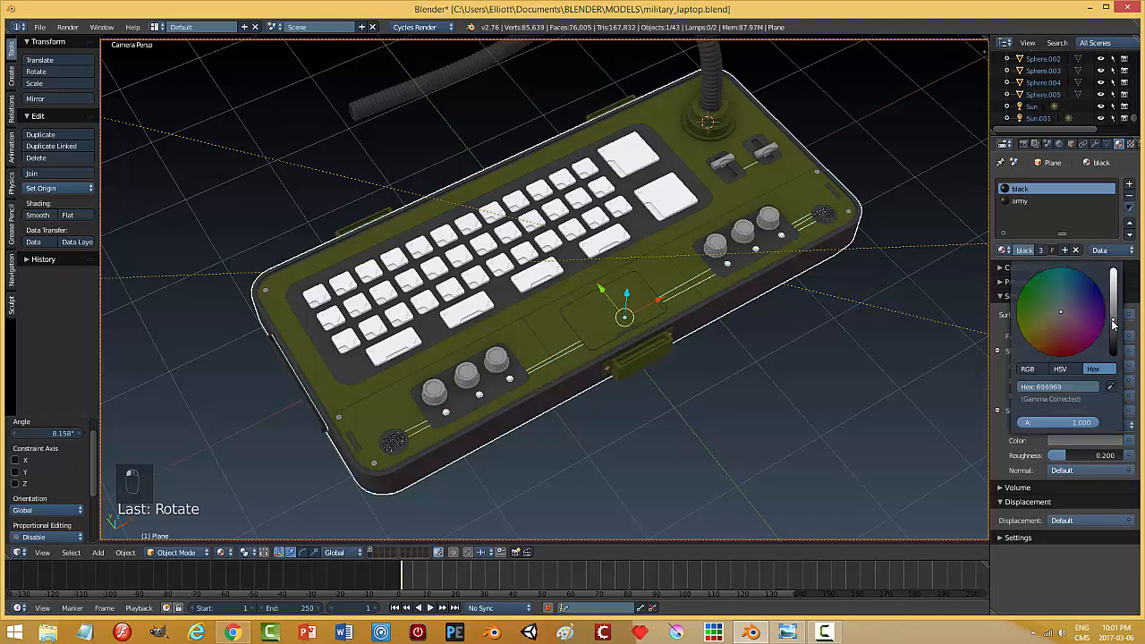
pyautogui.moveTo(1113, 324); pyautogui.dragTo(1113, 338)
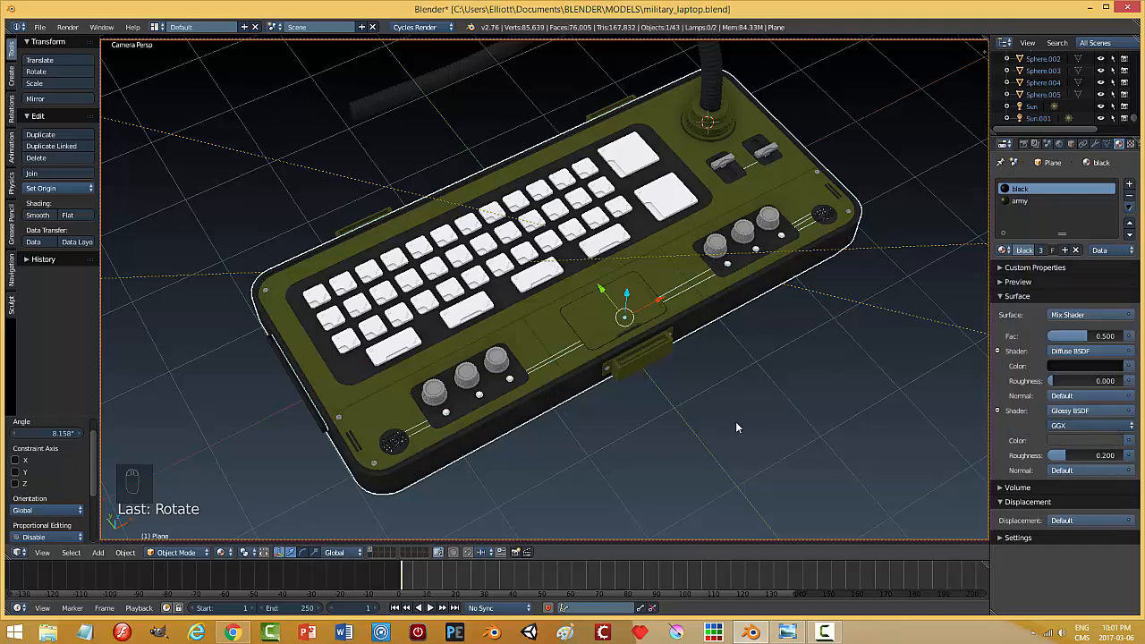
# - Unhide the hidden objects, delete the plain white block at the front latch and save the file
pyautogui.press('Tab')
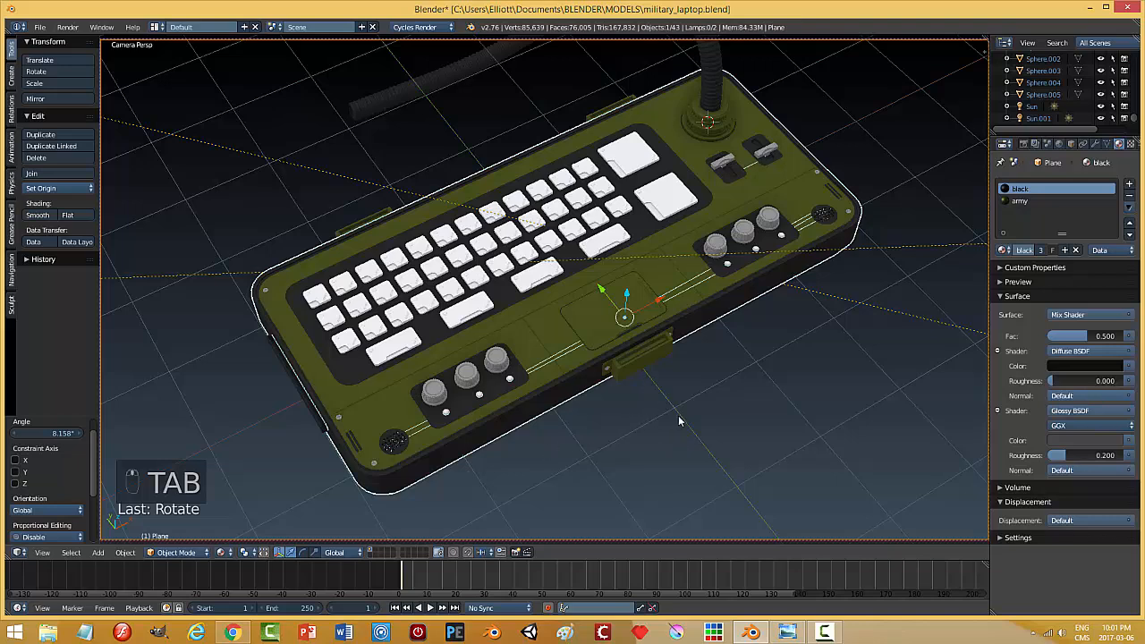
pyautogui.press('a')
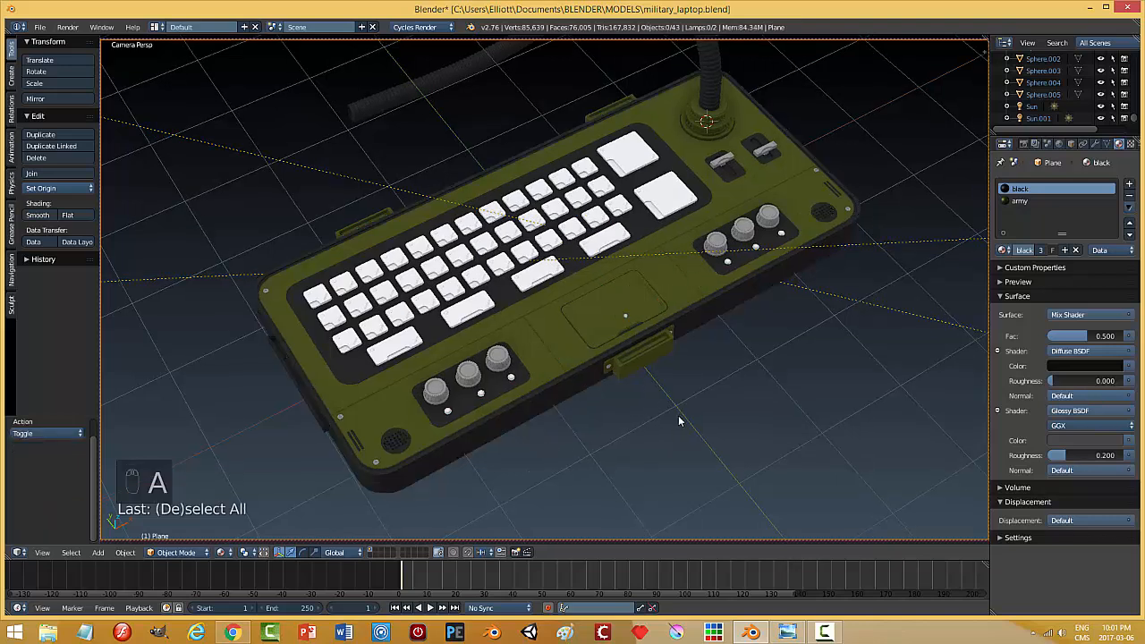
pyautogui.hotkey('alt', 'h')
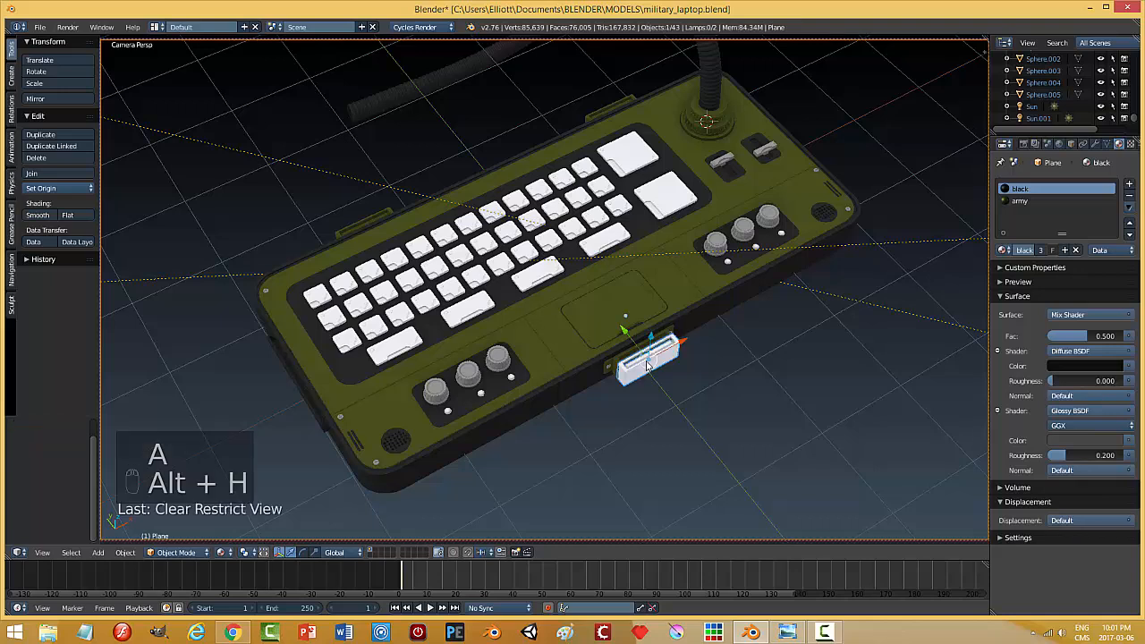
pyautogui.rightClick(664, 363)
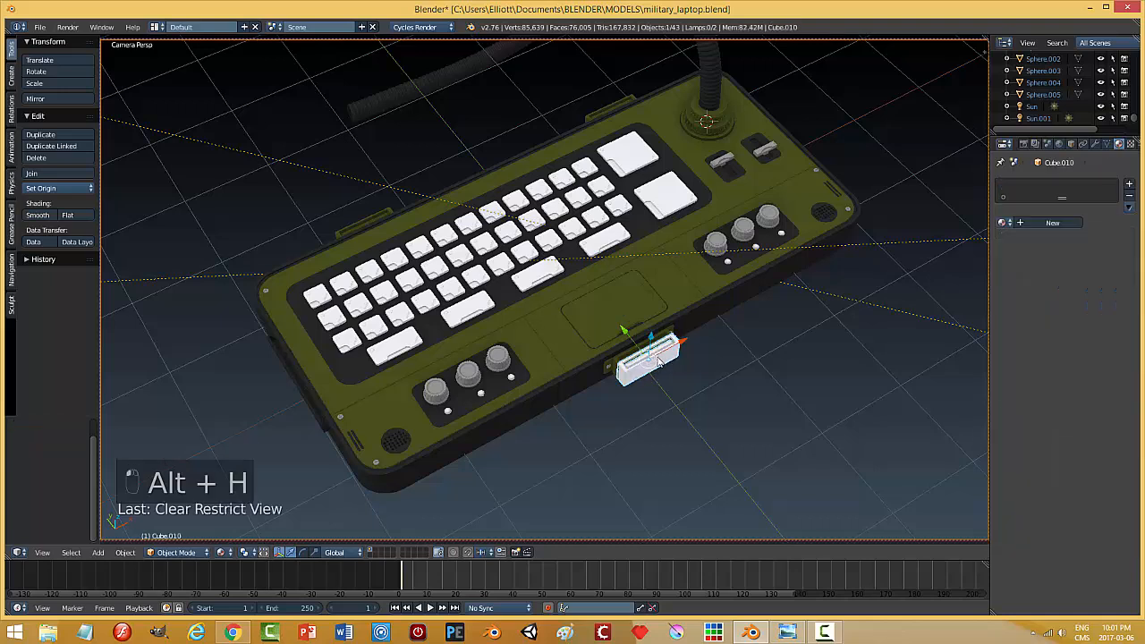
pyautogui.press('x')
pyautogui.click(666, 363)
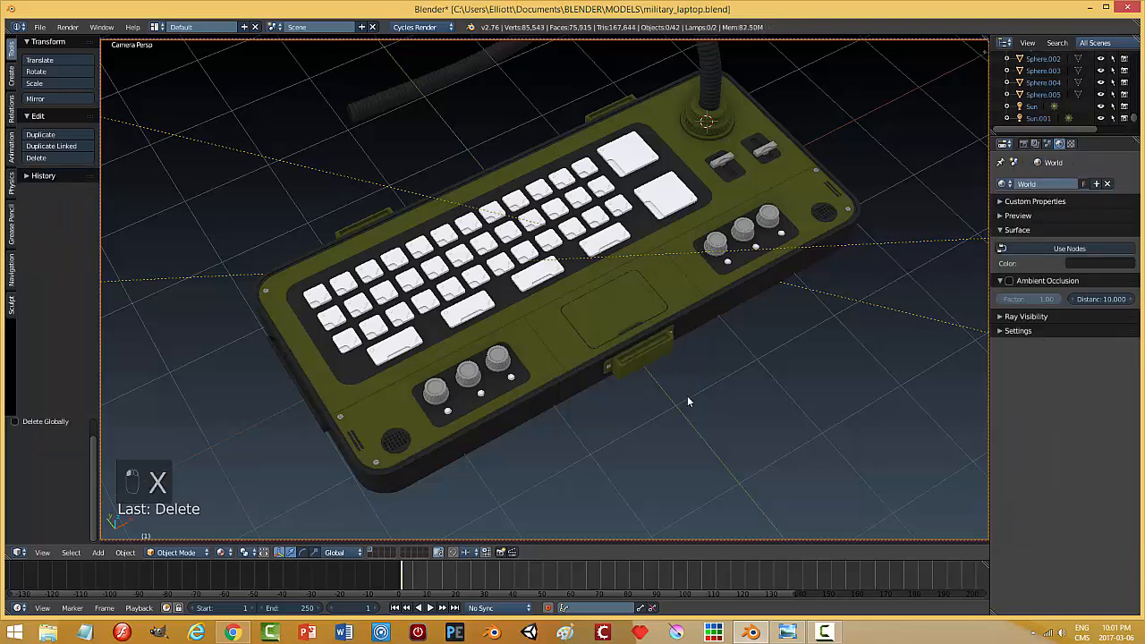
pyautogui.hotkey('ctrl', 's')
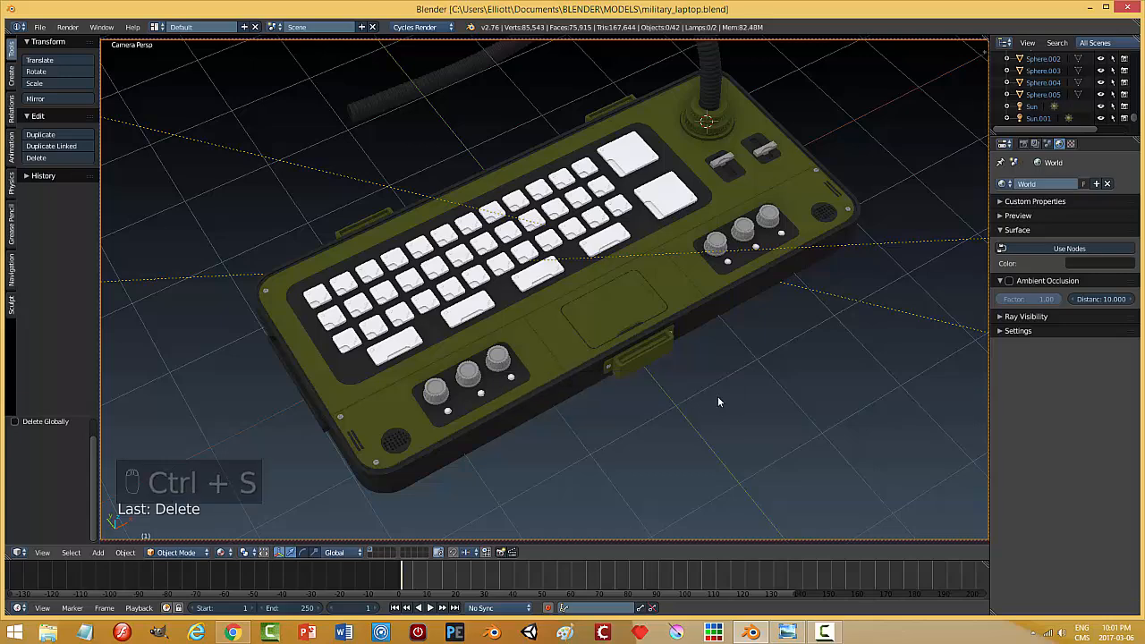
# - Preview the laptop through the camera in Rendered shading and tilt the camera to a slightly lower angle
pyautogui.hotkey('shift', 'z')
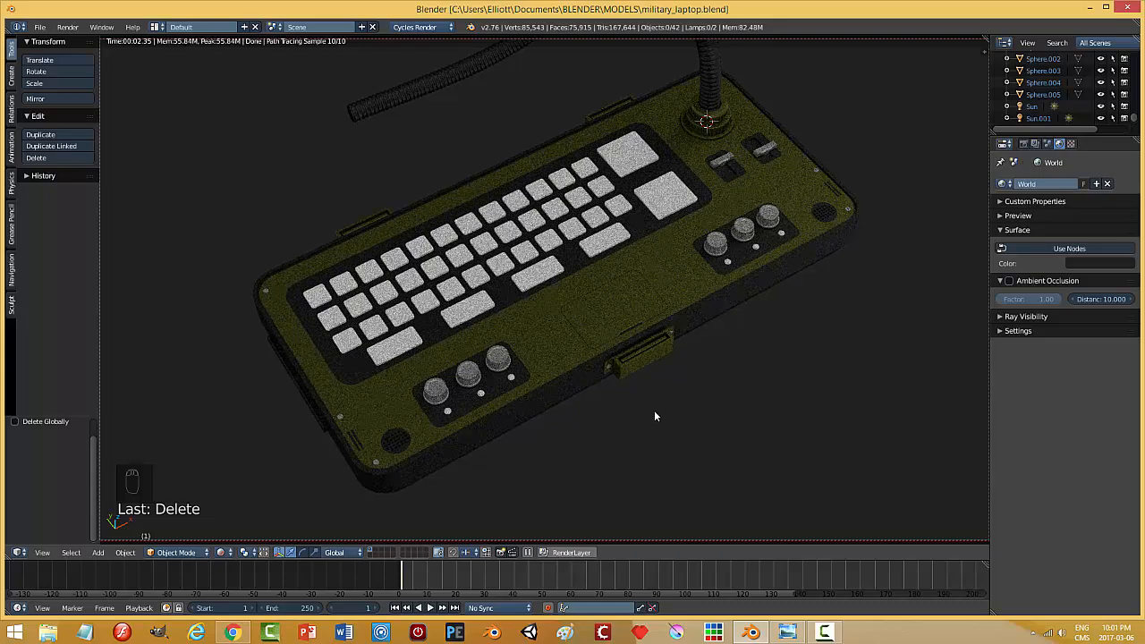
pyautogui.moveTo(589, 417); pyautogui.dragTo(589, 410, button='middle')
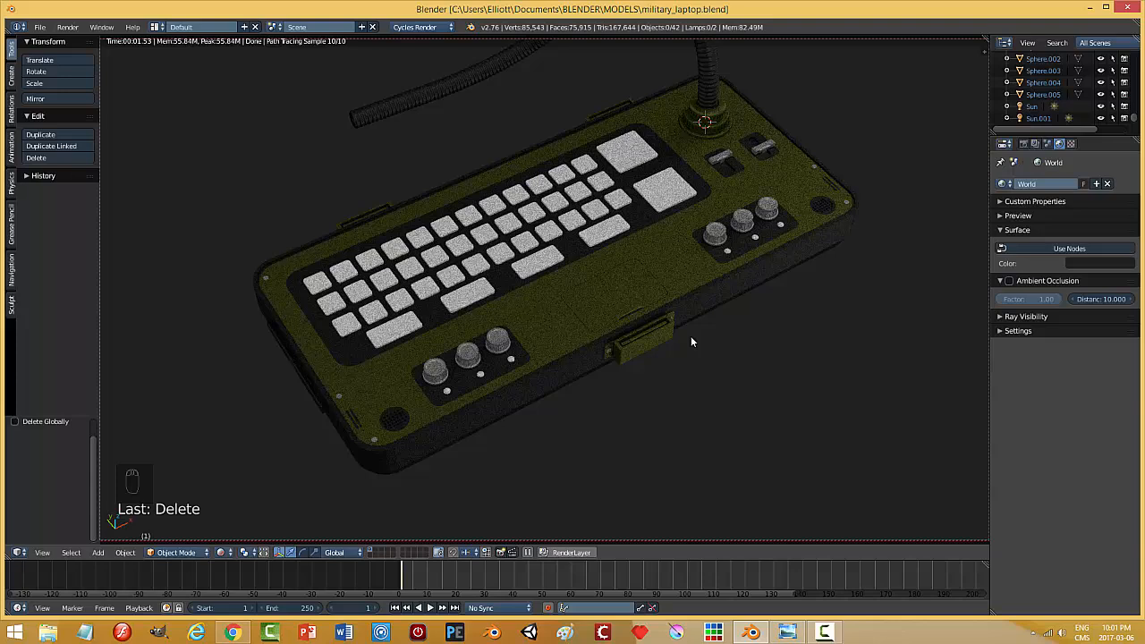
pyautogui.hotkey('shift', 'z')
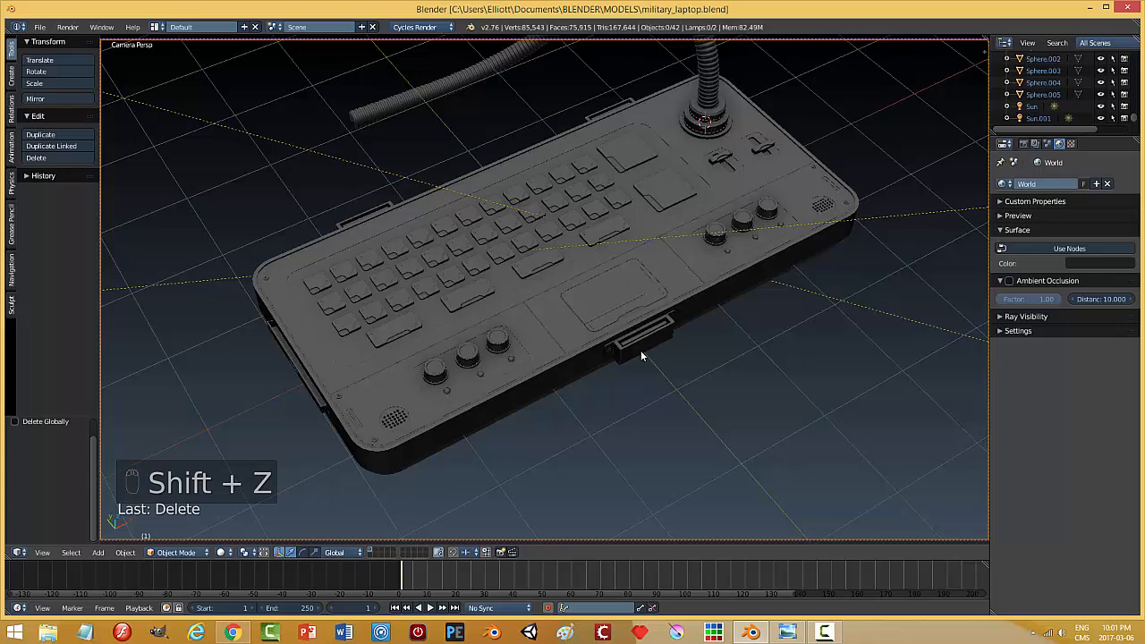
# - Leave the camera view, switch to Material shading and assign the black material to the top row of keys
pyautogui.press('KP_0')
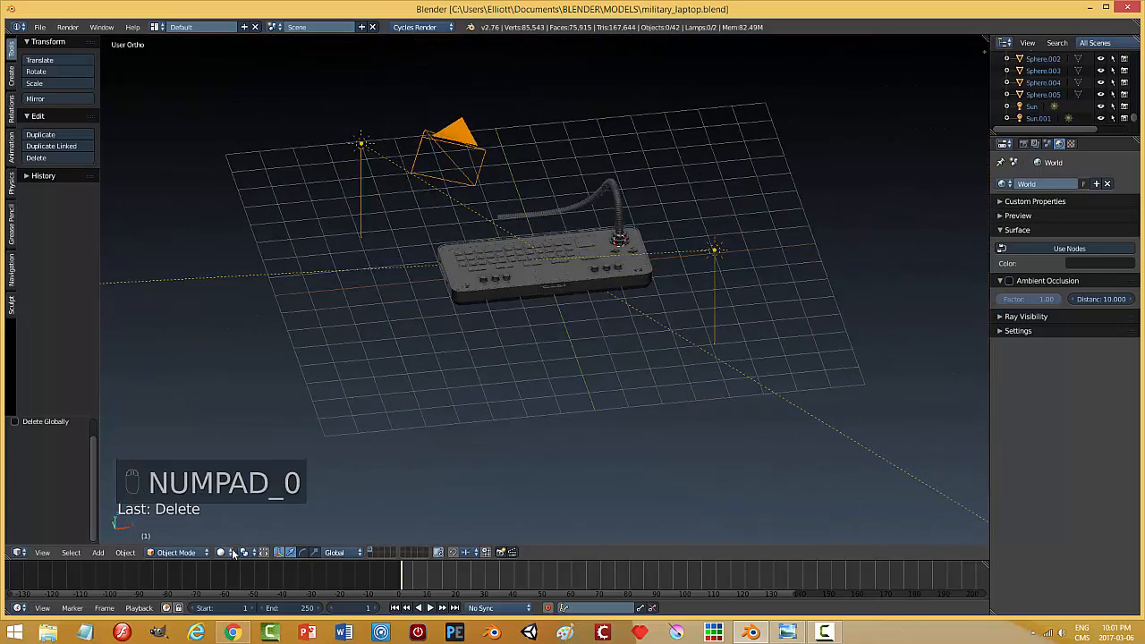
pyautogui.click(229, 553)
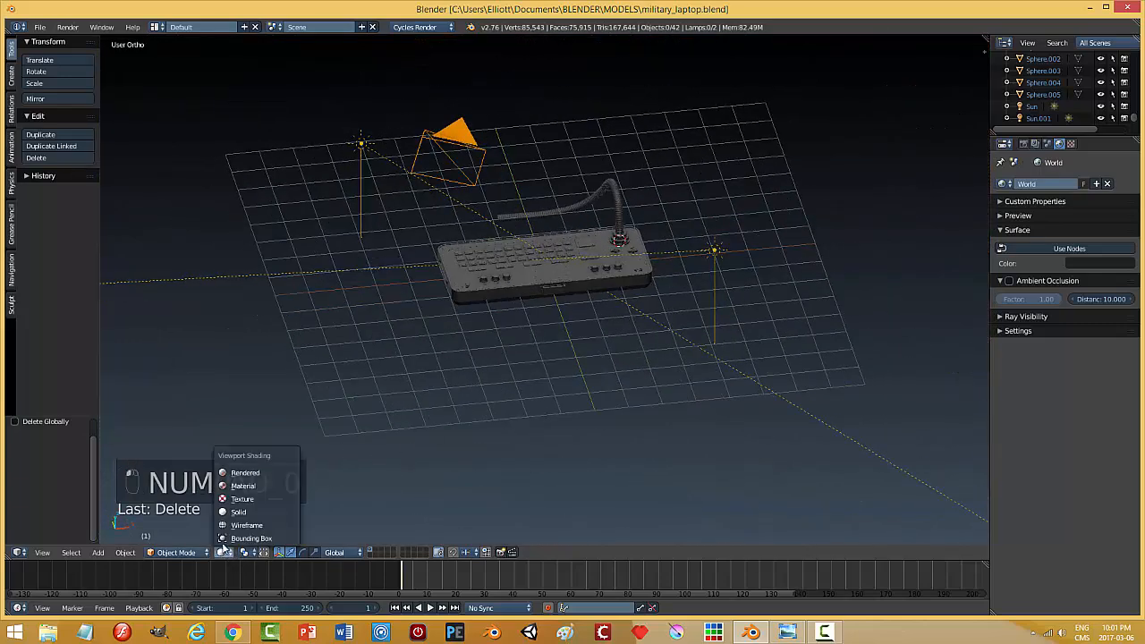
pyautogui.click(260, 482)
pyautogui.moveTo(513, 357); pyautogui.dragTo(387, 276, button='middle')
pyautogui.scroll(7, 545, 402)
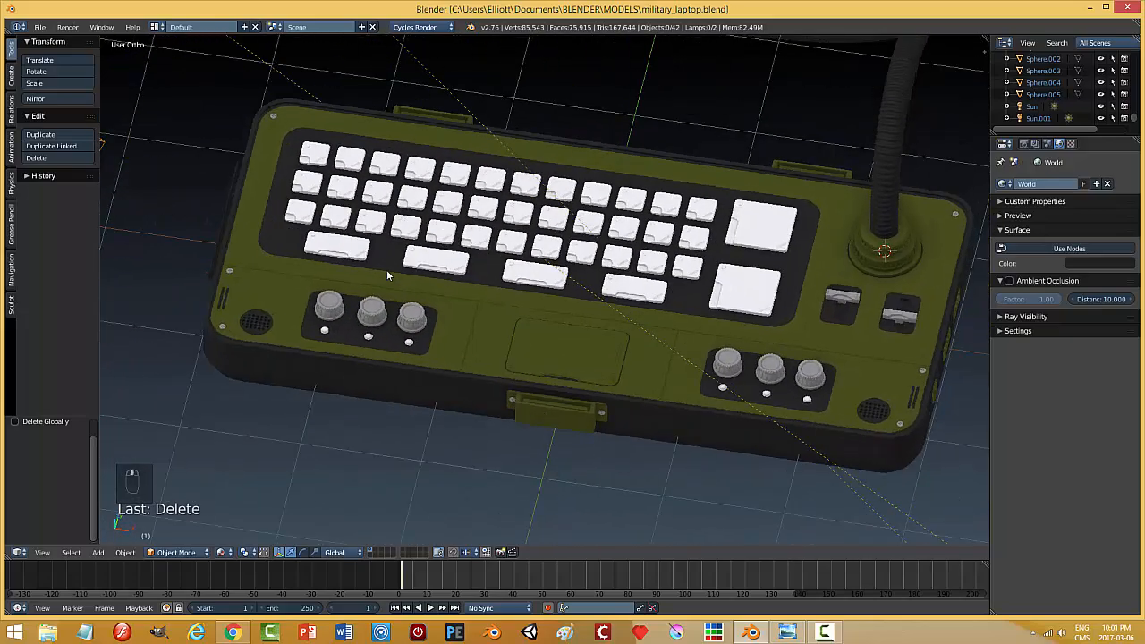
pyautogui.rightClick(304, 156)
pyautogui.click(1002, 224)
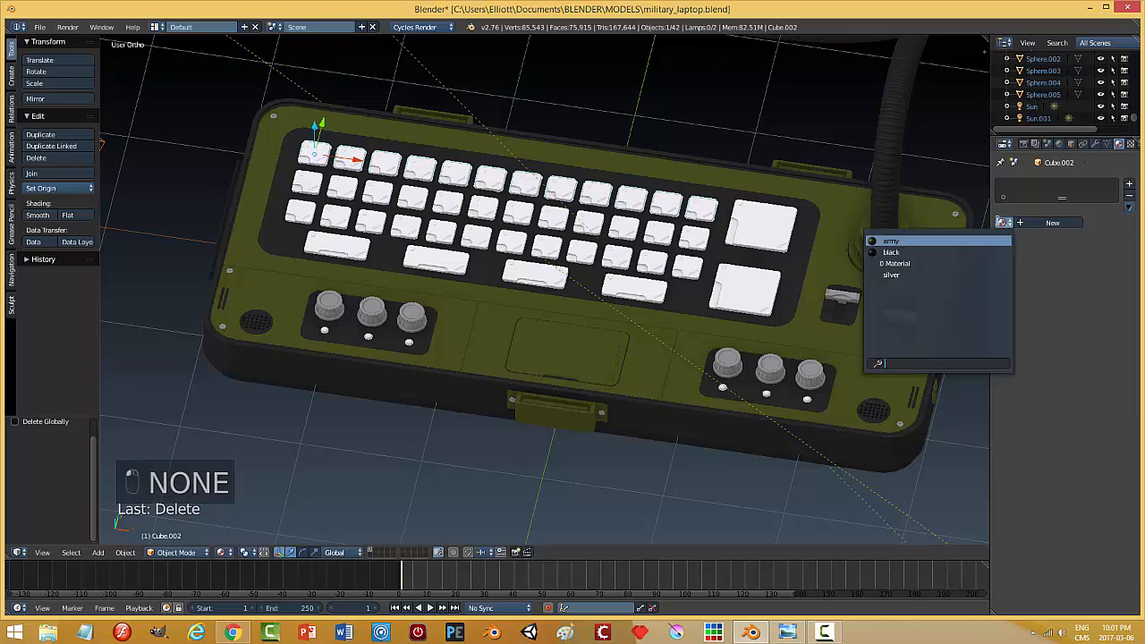
pyautogui.click(922, 255)
# - Assign the black material to the second and third rows of small keys
pyautogui.rightClick(305, 185)
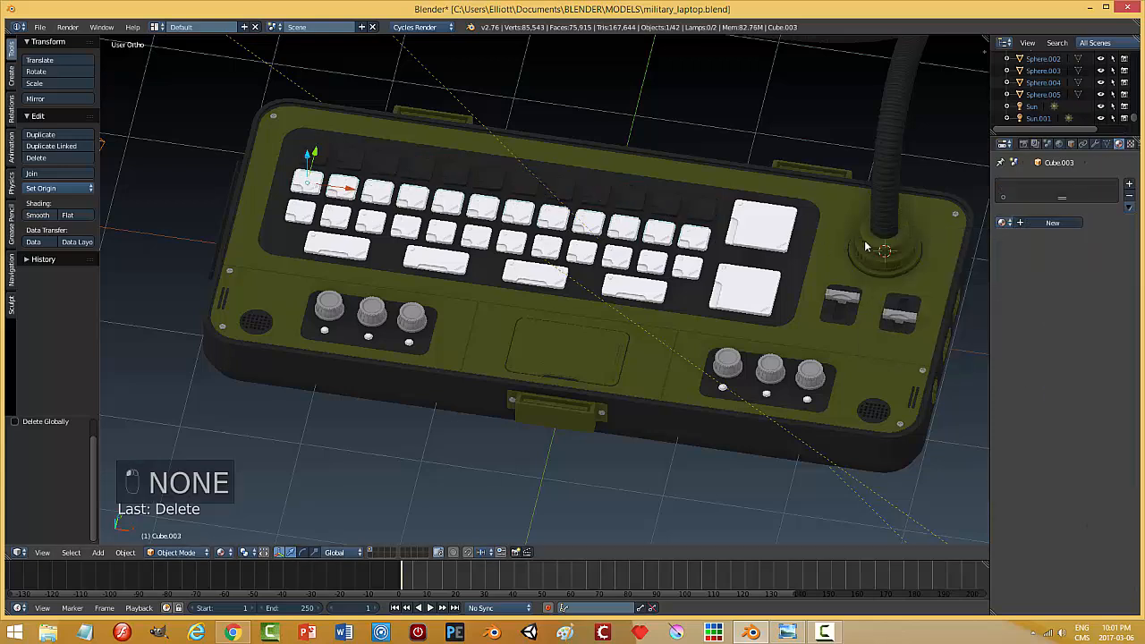
pyautogui.click(1003, 223)
pyautogui.click(949, 252)
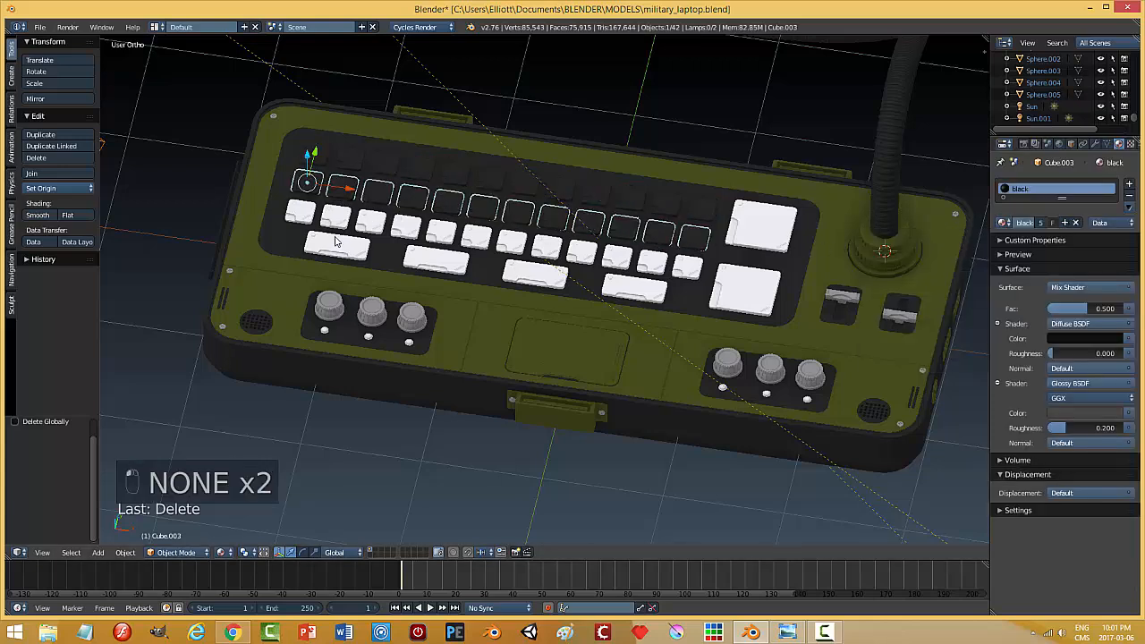
pyautogui.rightClick(426, 240)
pyautogui.click(1002, 223)
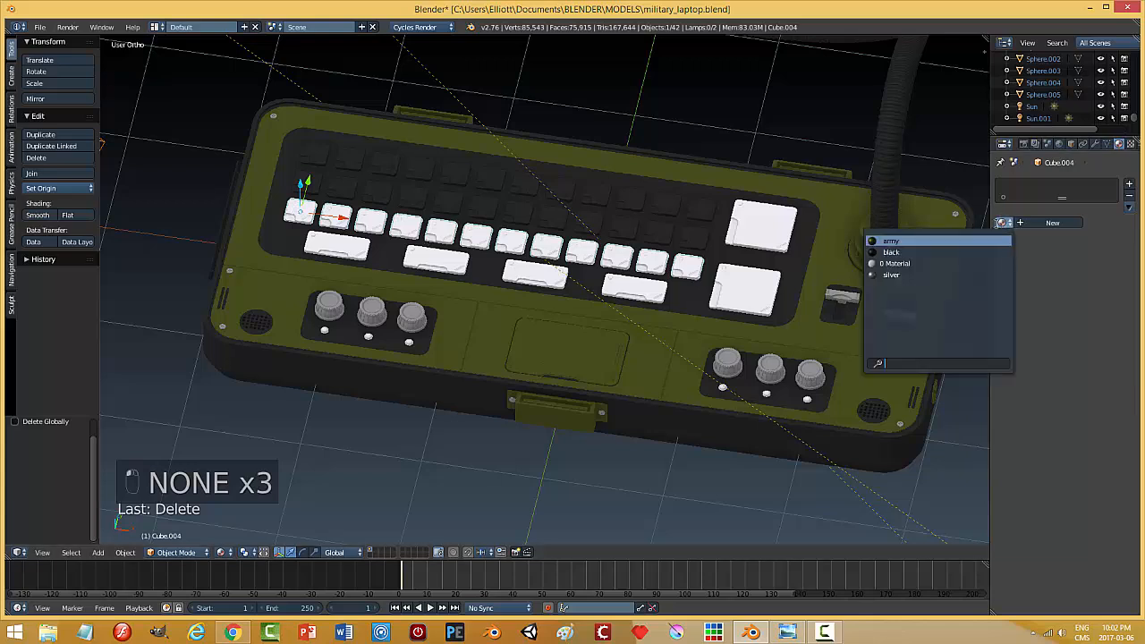
pyautogui.click(922, 252)
# - Add a new material to the four wide keys in the front row and paste the copied black material settings into it
pyautogui.rightClick(363, 260)
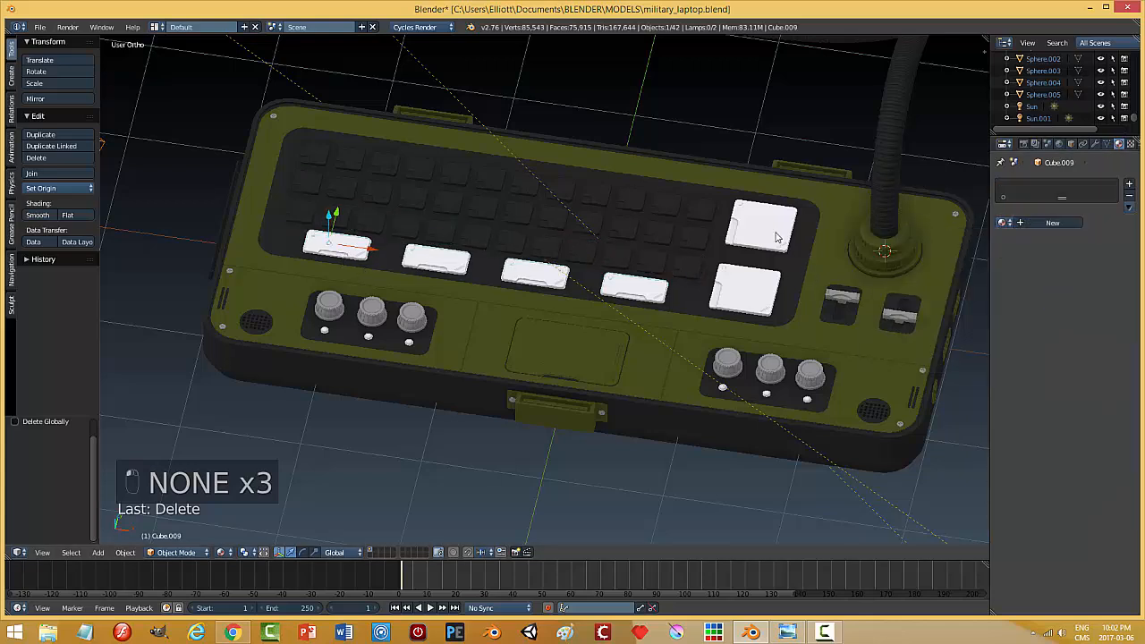
pyautogui.click(1129, 188)
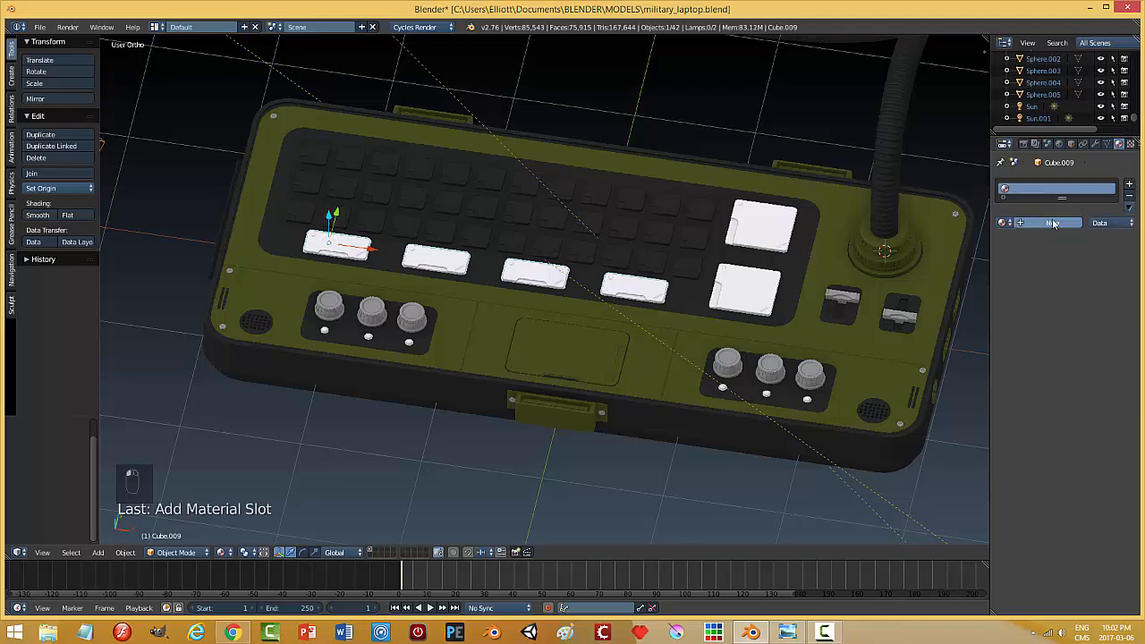
pyautogui.click(1054, 224)
pyautogui.click(1129, 206)
pyautogui.click(1061, 226)
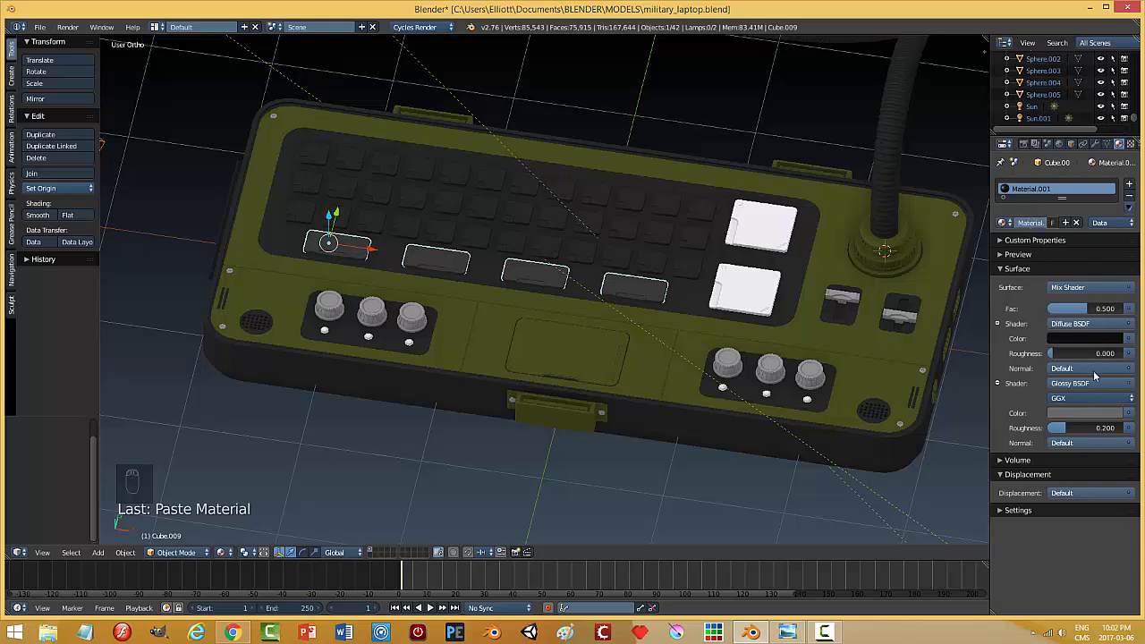
# - Recolor the wide keys' material with an olive-yellow Diffuse color and a golden-yellow Glossy color
pyautogui.click(1073, 337)
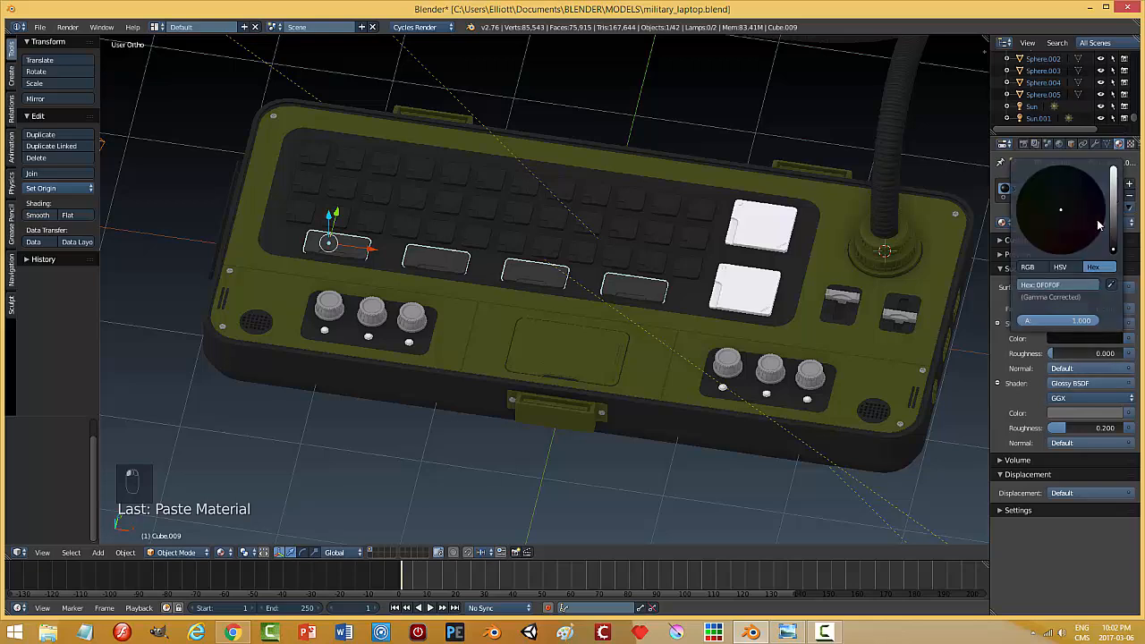
pyautogui.moveTo(1117, 234)
pyautogui.mouseDown()
pyautogui.moveTo(1114, 218)
pyautogui.moveTo(1039, 225)
pyautogui.mouseUp()
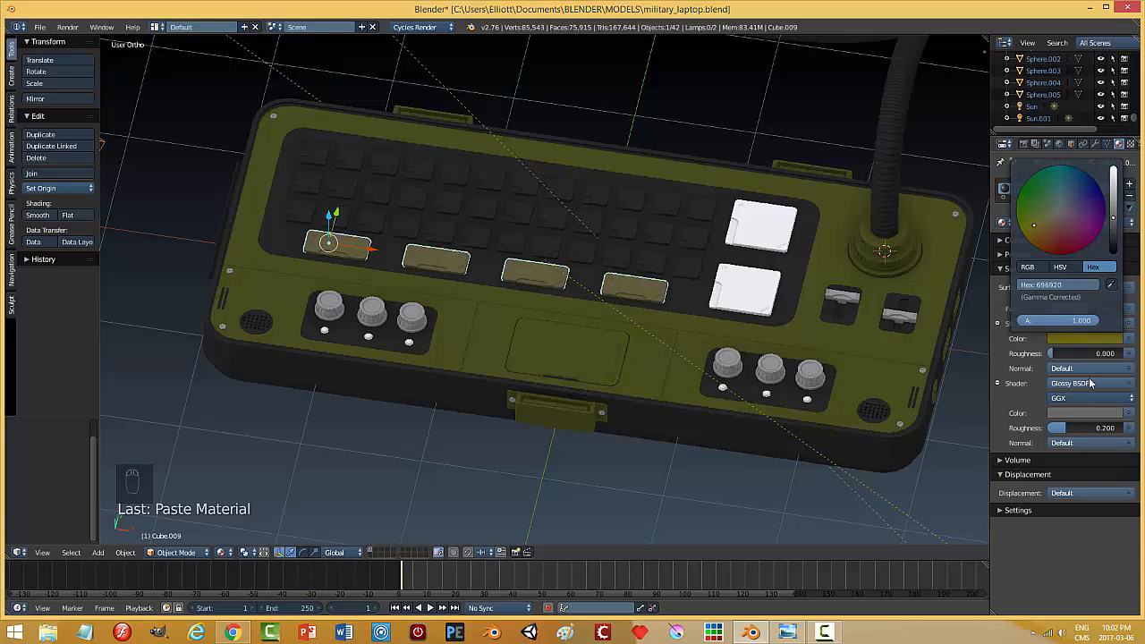
pyautogui.click(1085, 412)
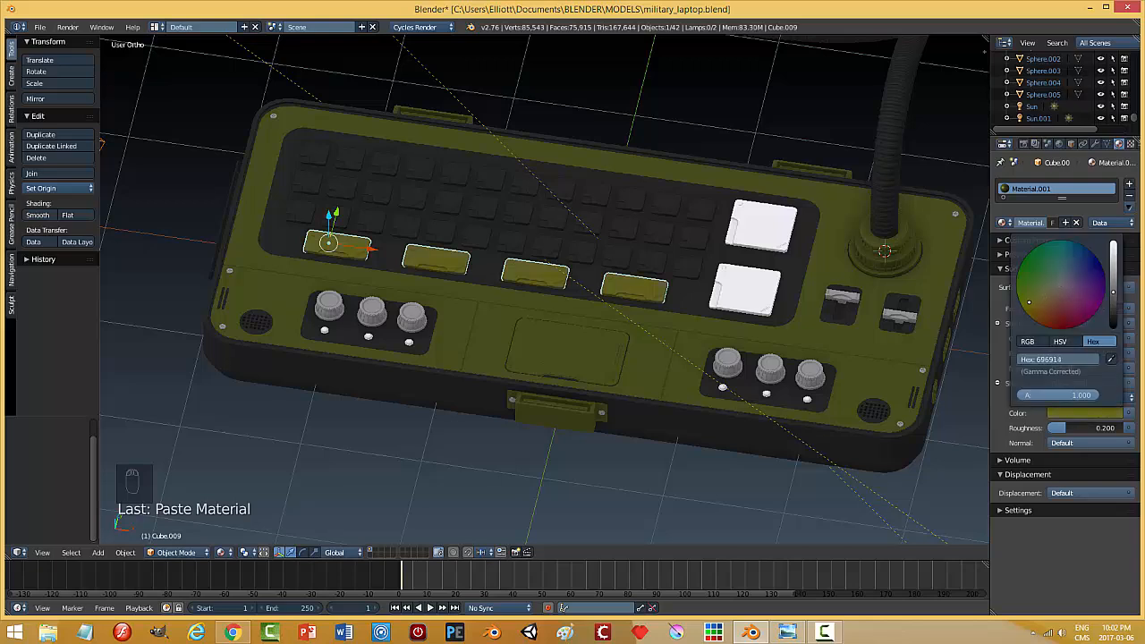
pyautogui.moveTo(1035, 301); pyautogui.dragTo(1035, 309)
pyautogui.click(1078, 415)
pyautogui.moveTo(1115, 296); pyautogui.dragTo(1114, 271)
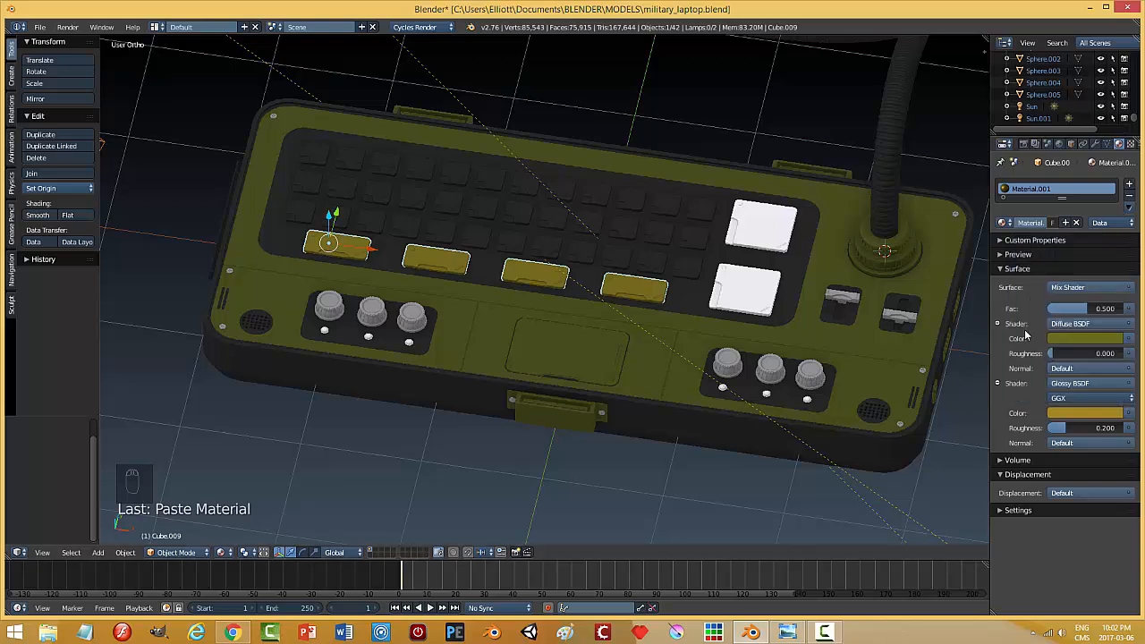
# - Rename the wide keys' material as yellow
pyautogui.doubleClick(1033, 222)
pyautogui.write('yellow')
pyautogui.press('Return')
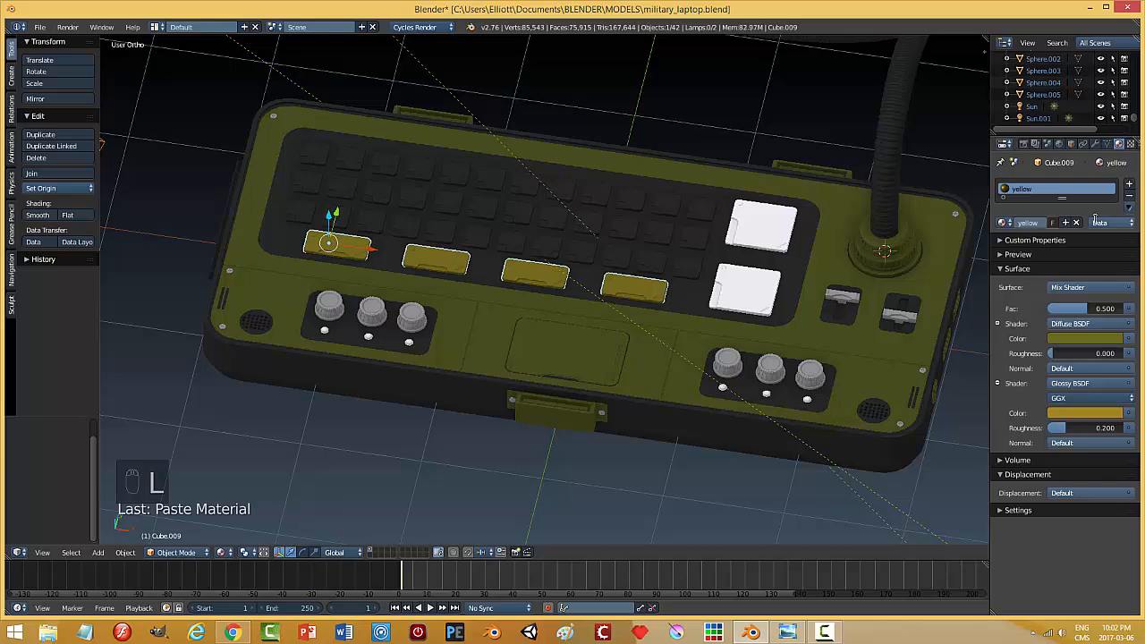
# - Assign the yellow material to the two large square keys at the end of the keyboard
pyautogui.rightClick(761, 229)
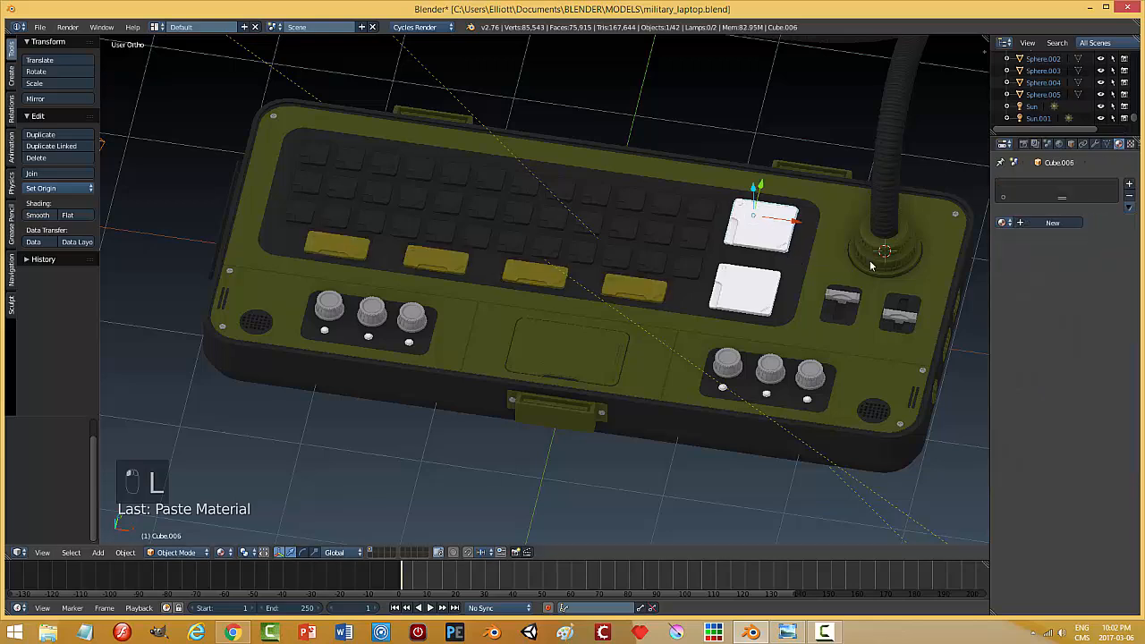
pyautogui.click(1002, 222)
pyautogui.click(921, 285)
pyautogui.rightClick(778, 286)
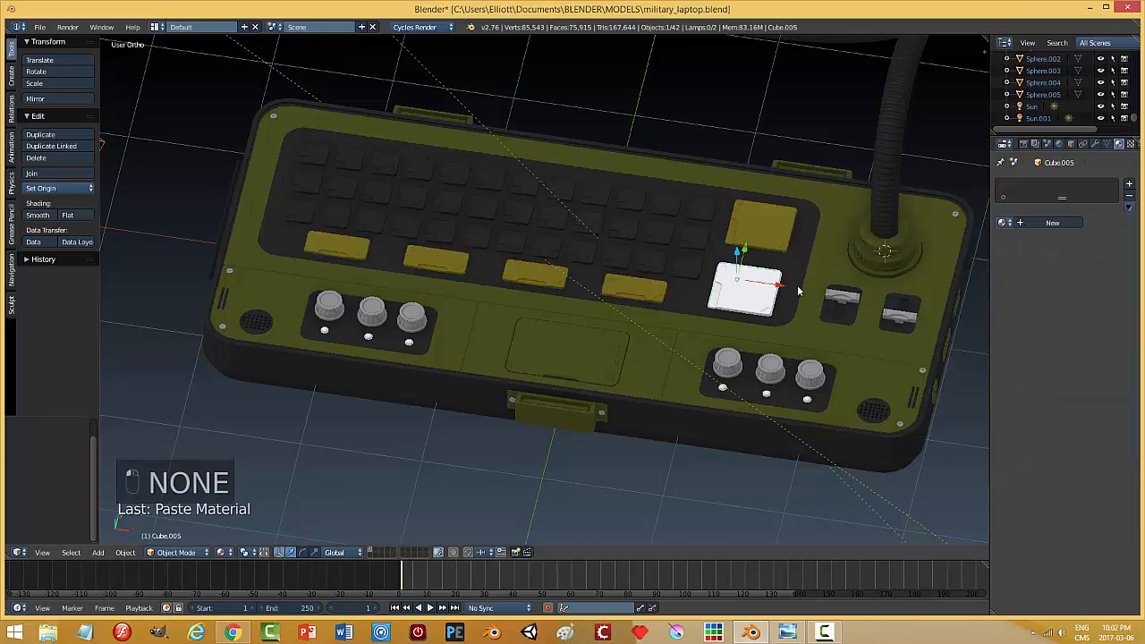
pyautogui.click(1005, 222)
pyautogui.click(900, 286)
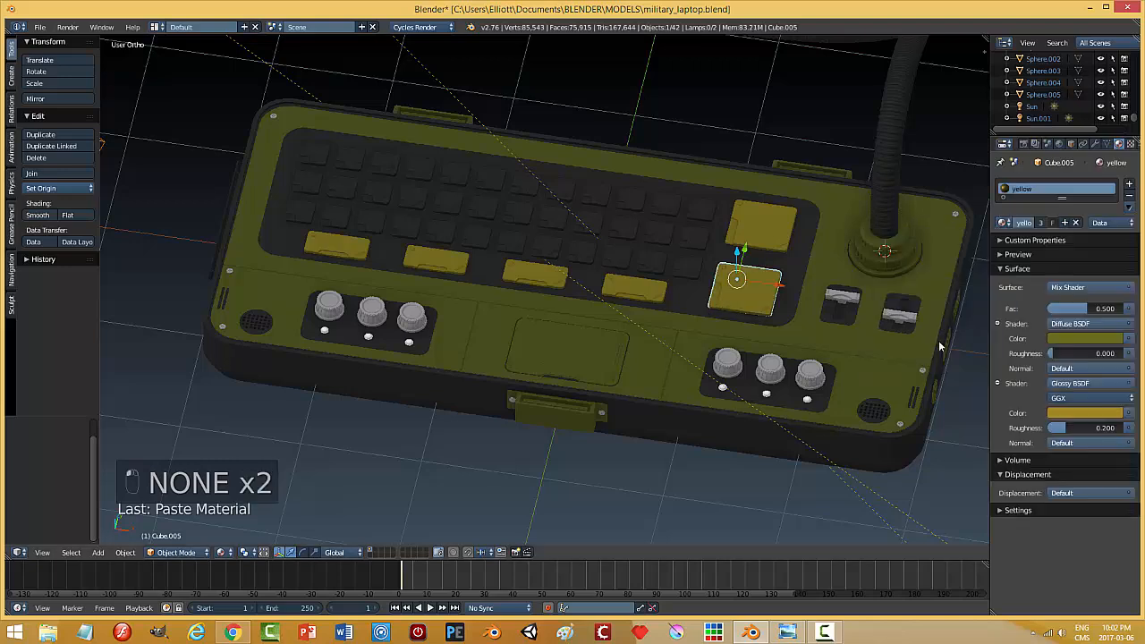
# - Assign the black material to the two silver switches next to the flexible cable's base
pyautogui.rightClick(849, 303)
pyautogui.click(1004, 223)
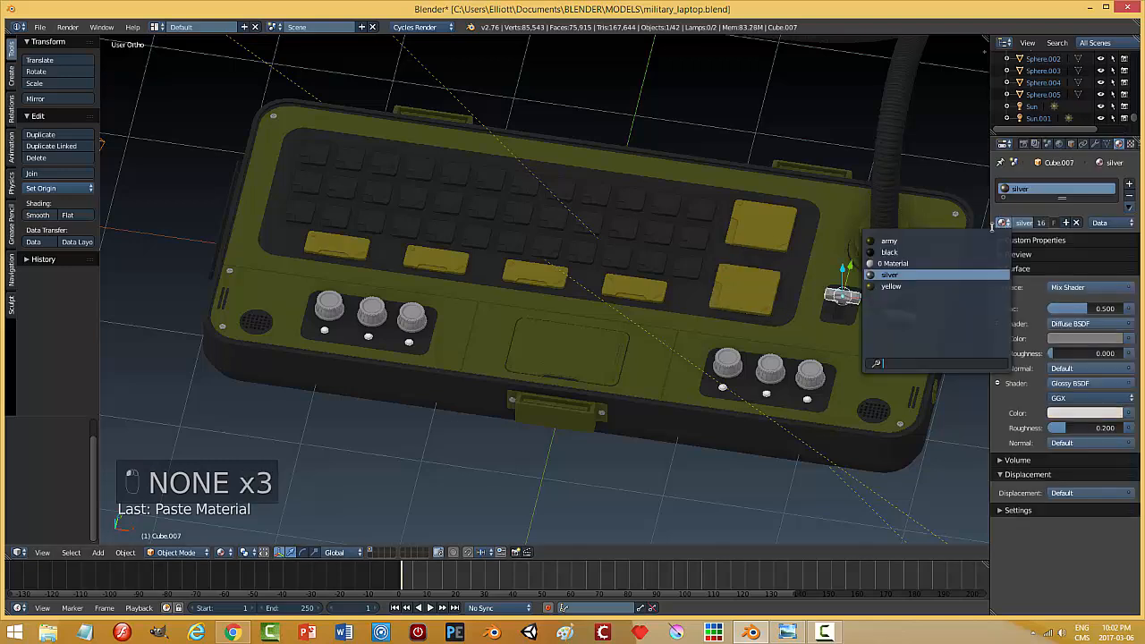
pyautogui.click(895, 291)
pyautogui.rightClick(891, 315)
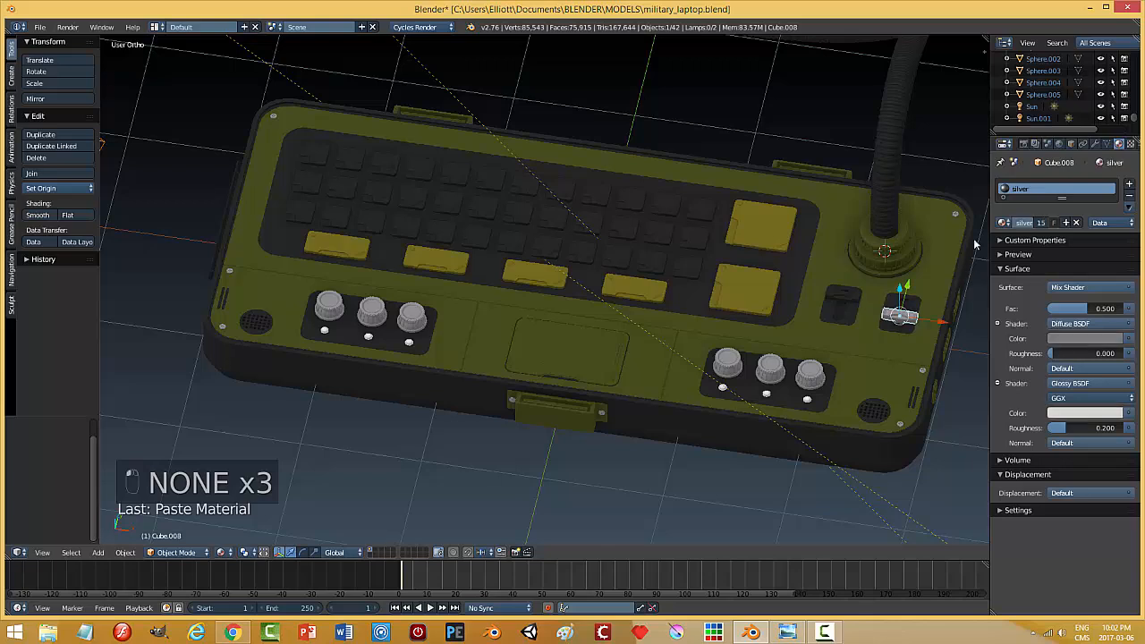
pyautogui.click(1005, 224)
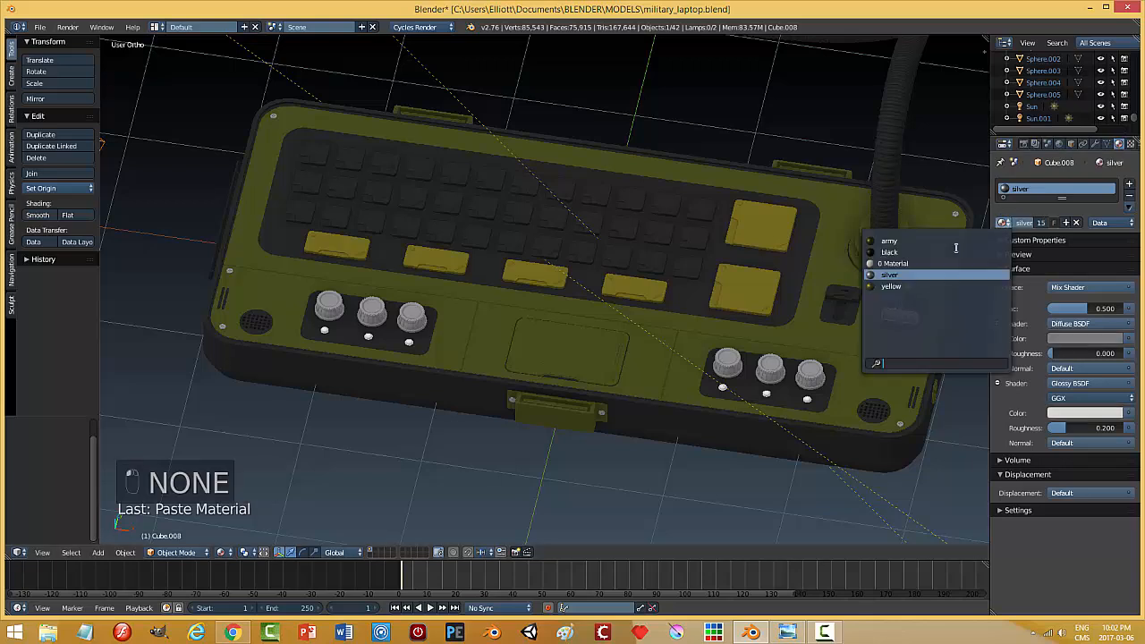
pyautogui.click(934, 251)
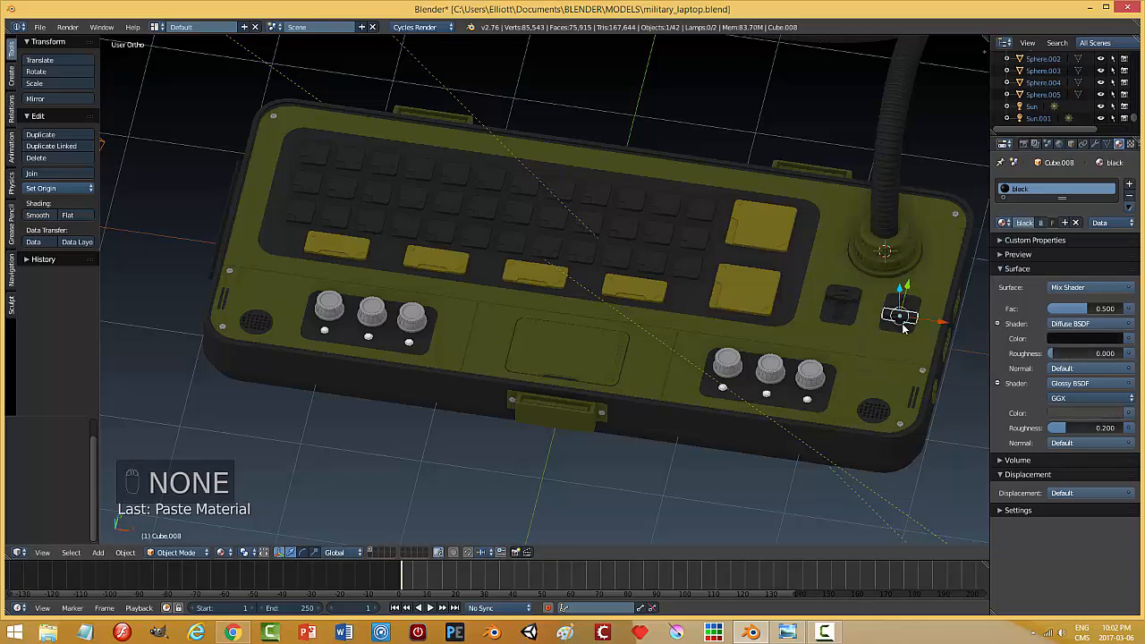
# - Set the Glossy roughness of the black and army materials to 0.15
pyautogui.click(1103, 430)
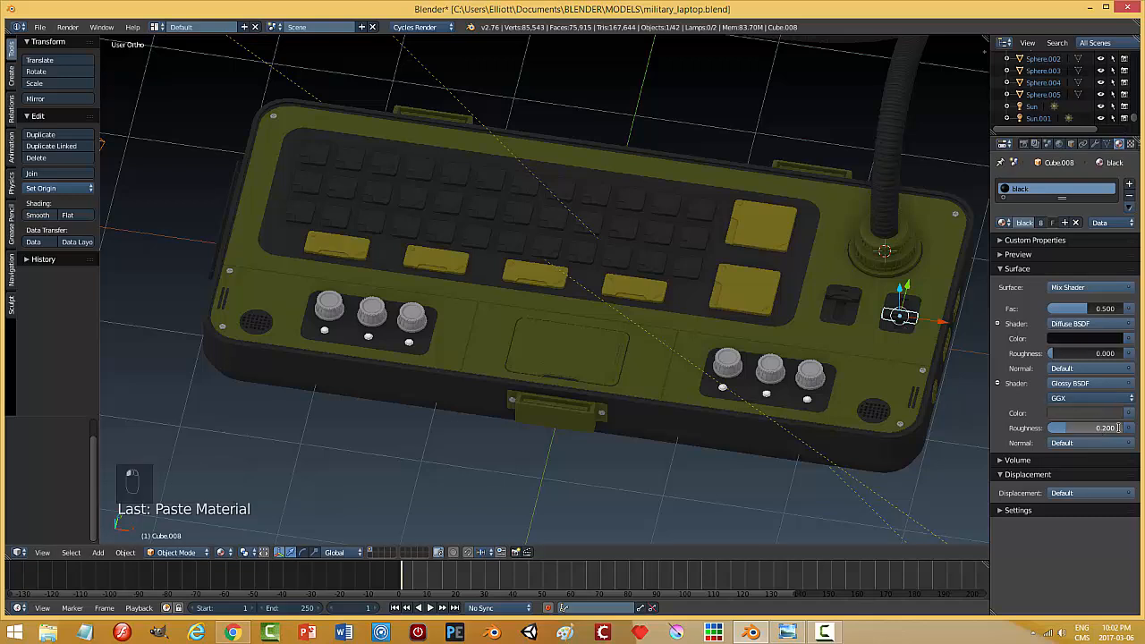
pyautogui.write('0.25')
pyautogui.press('Return')
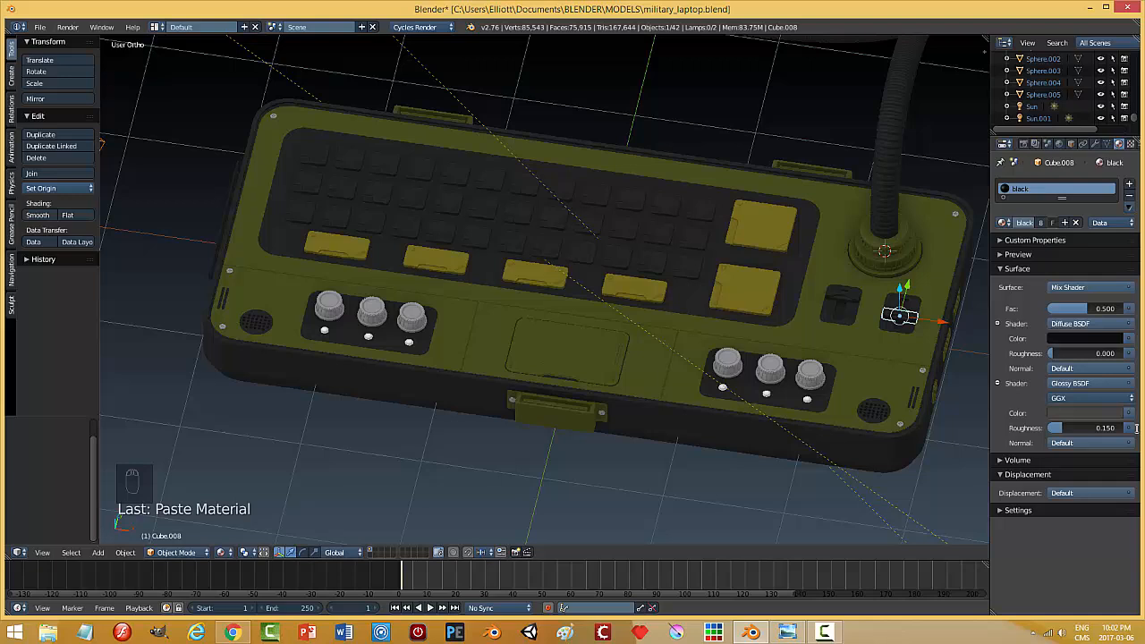
pyautogui.rightClick(869, 379)
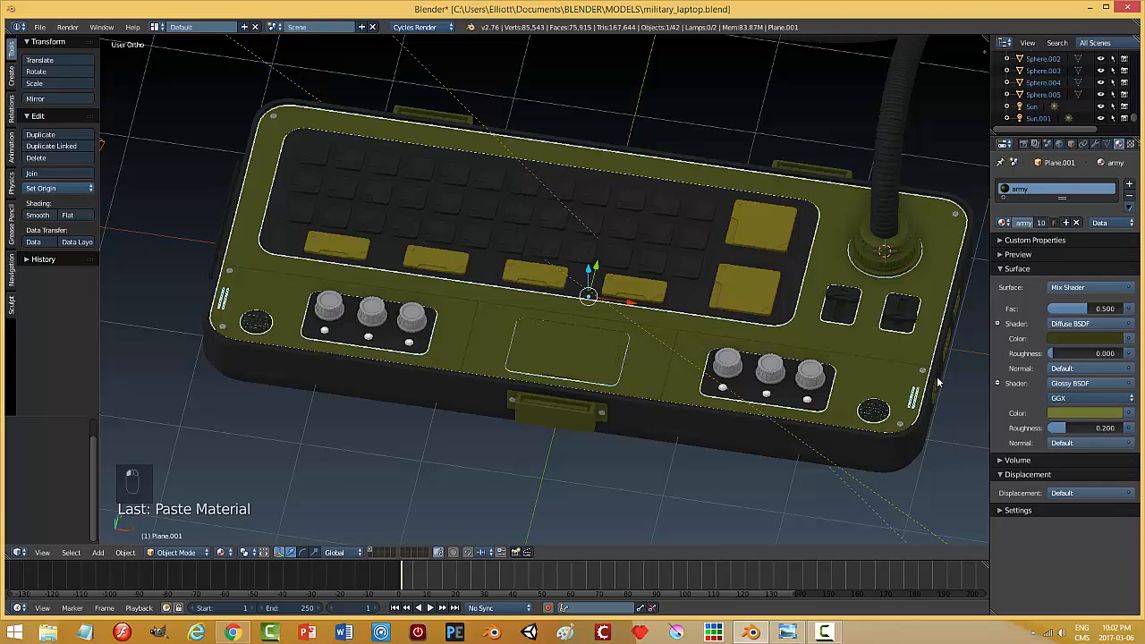
pyautogui.click(1090, 427)
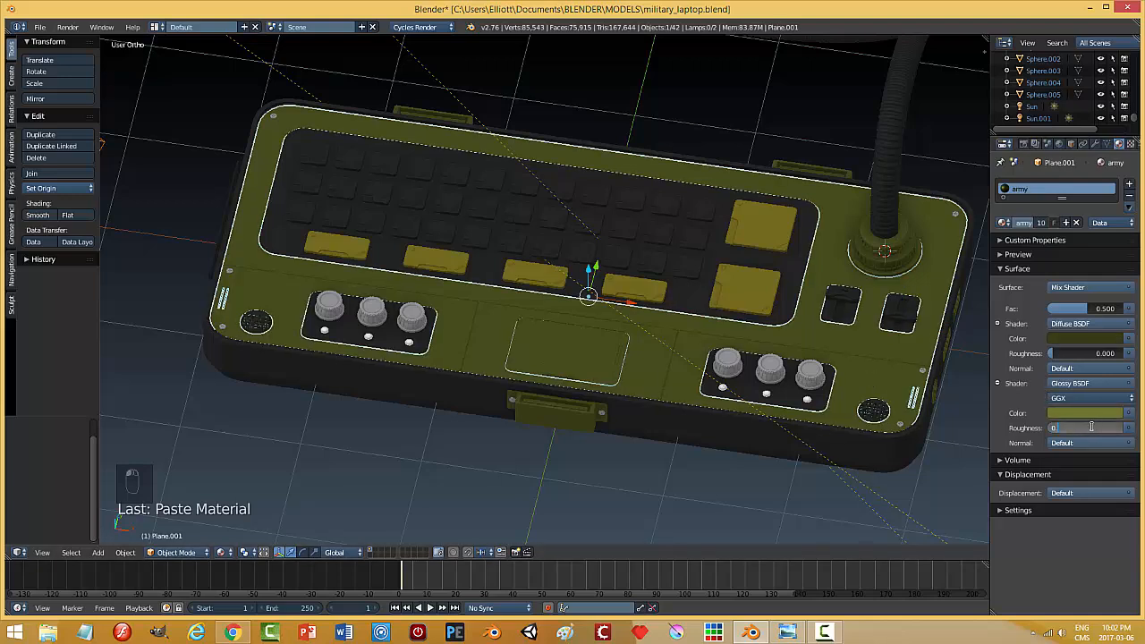
pyautogui.write('0.15')
pyautogui.press('Return')
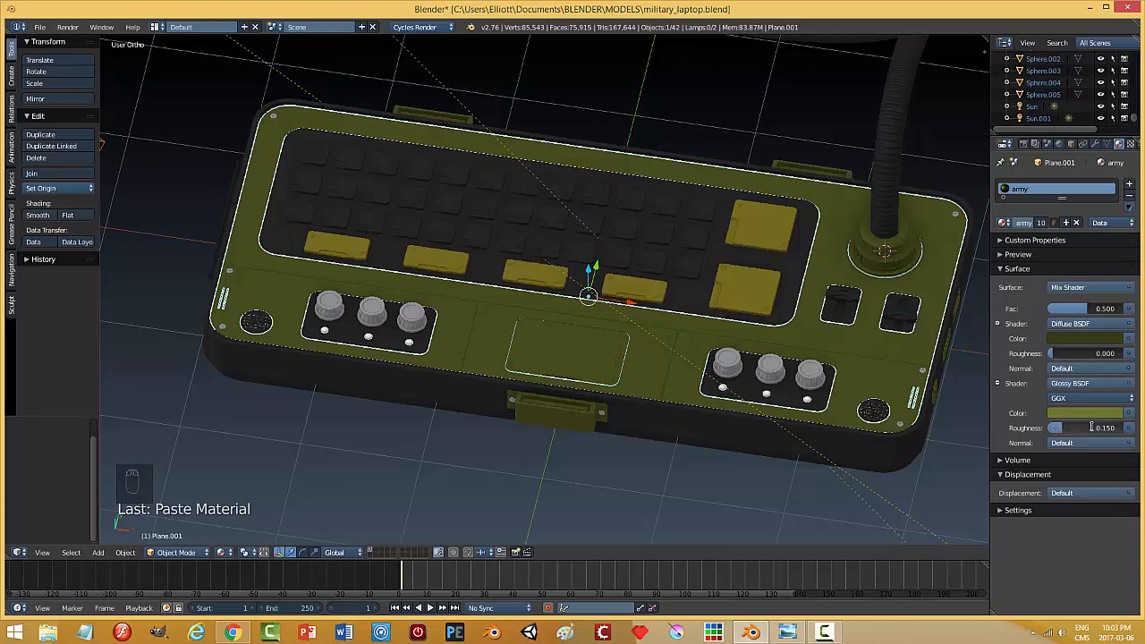
# - Deselect everything and save over the existing military_laptop.blend file
pyautogui.press('a')
pyautogui.hotkey('ctrl', 's')
pyautogui.click(631, 437)
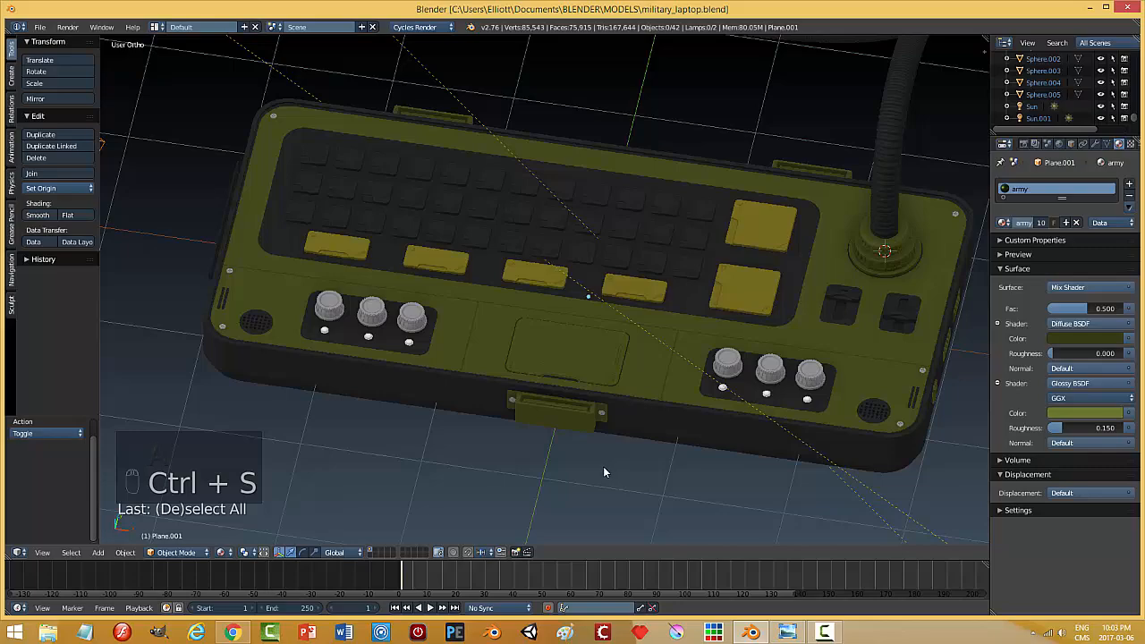
# - Reframe the camera in Rendered shading to a close-up of the keys, knobs and front latch
pyautogui.press('KP_0')
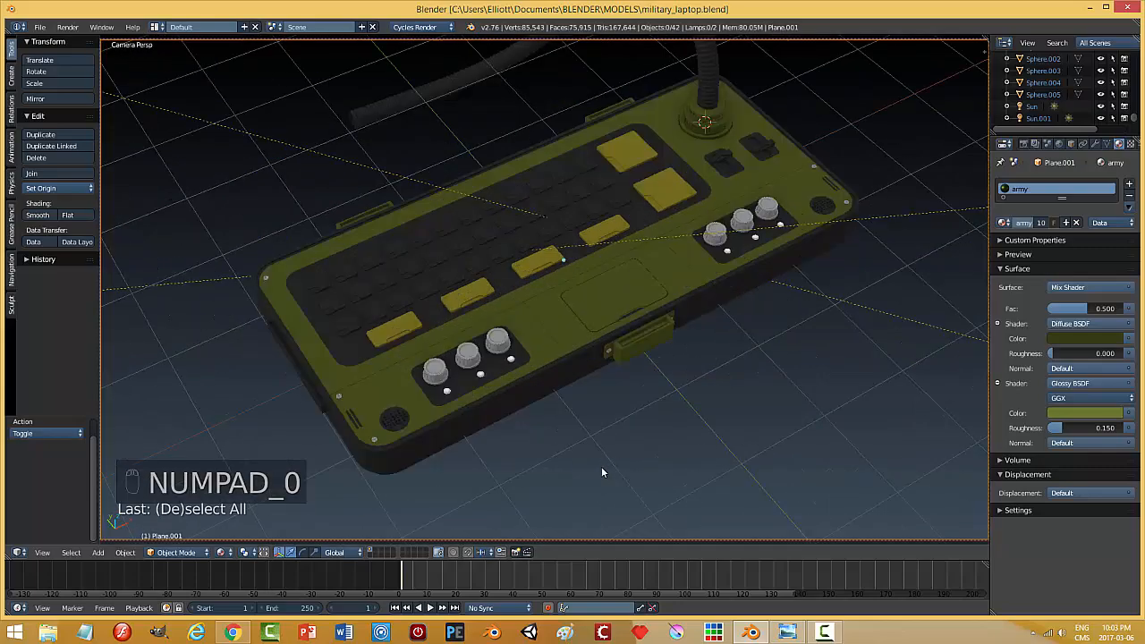
pyautogui.moveTo(658, 448); pyautogui.dragTo(502, 467, button='middle')
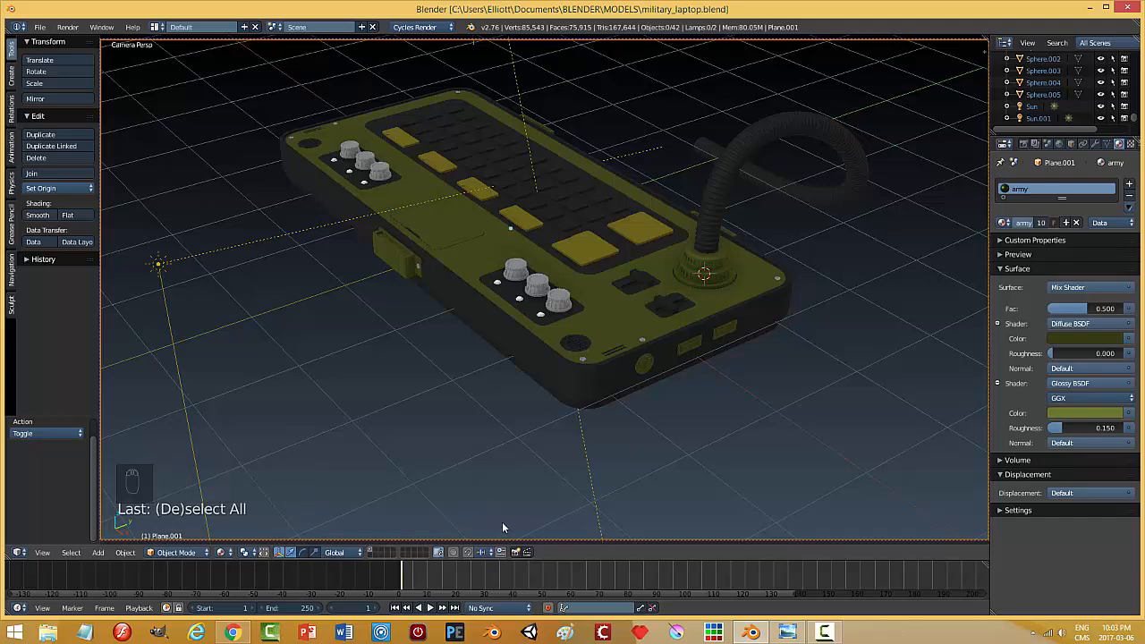
pyautogui.hotkey('shift', 'z')
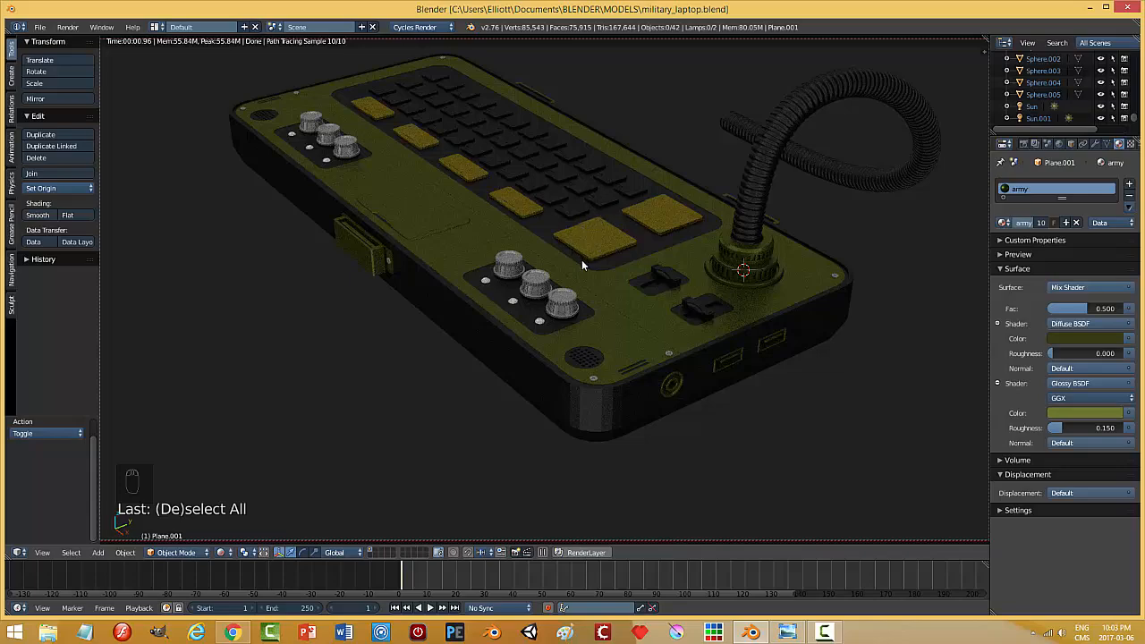
pyautogui.moveTo(622, 259); pyautogui.dragTo(469, 289, button='middle')
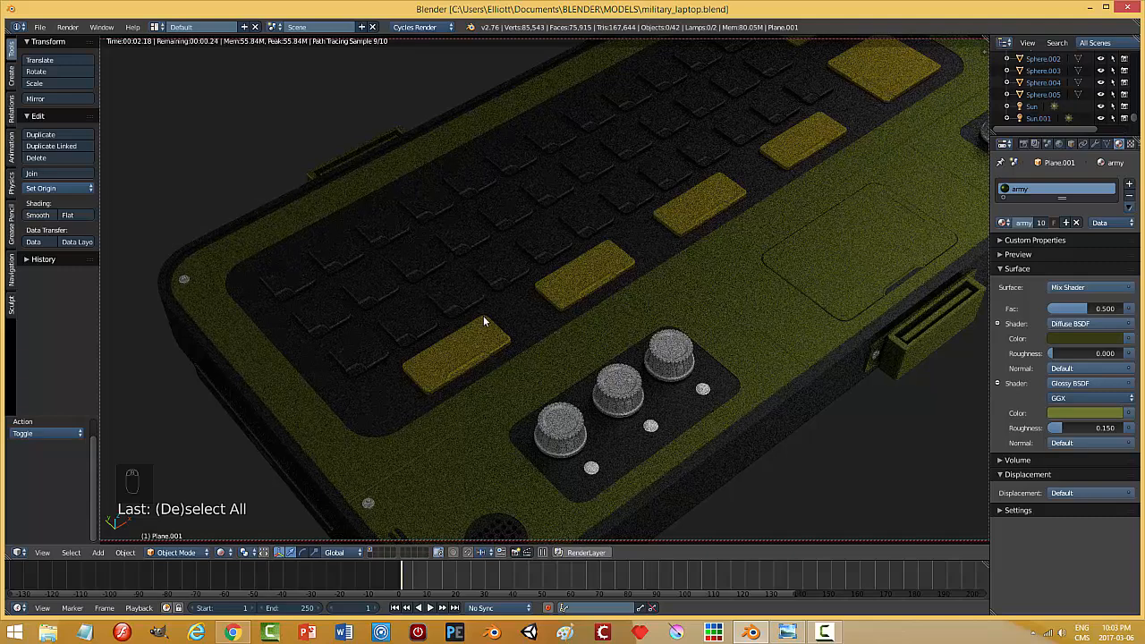
# - Save the file, render the close-up image and close the render result
pyautogui.hotkey('ctrl', 's')
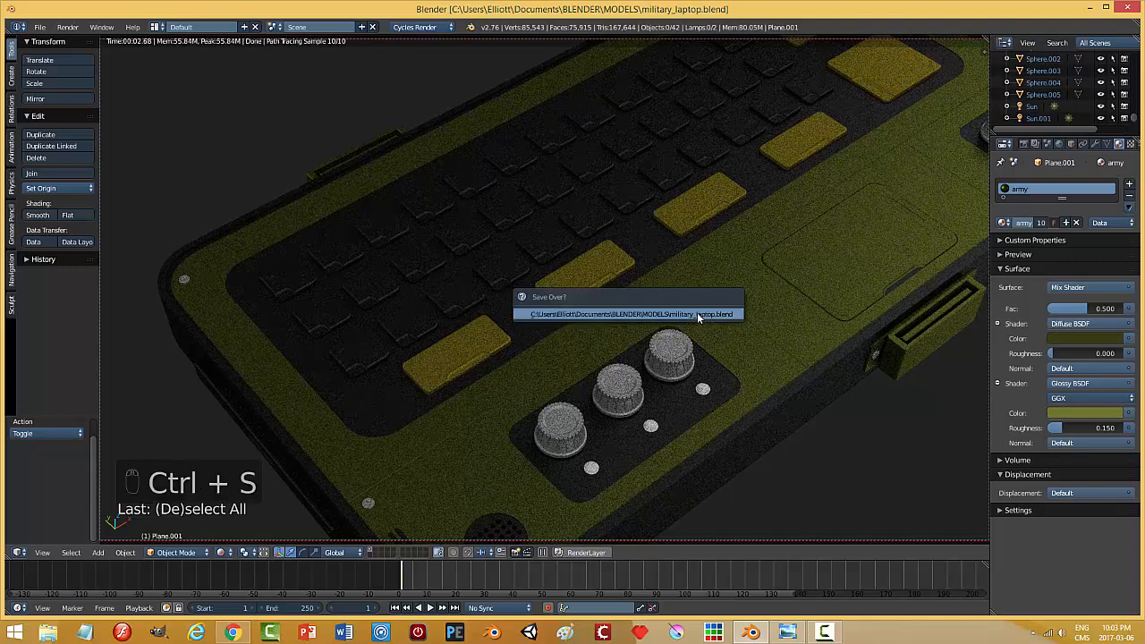
pyautogui.click(698, 317)
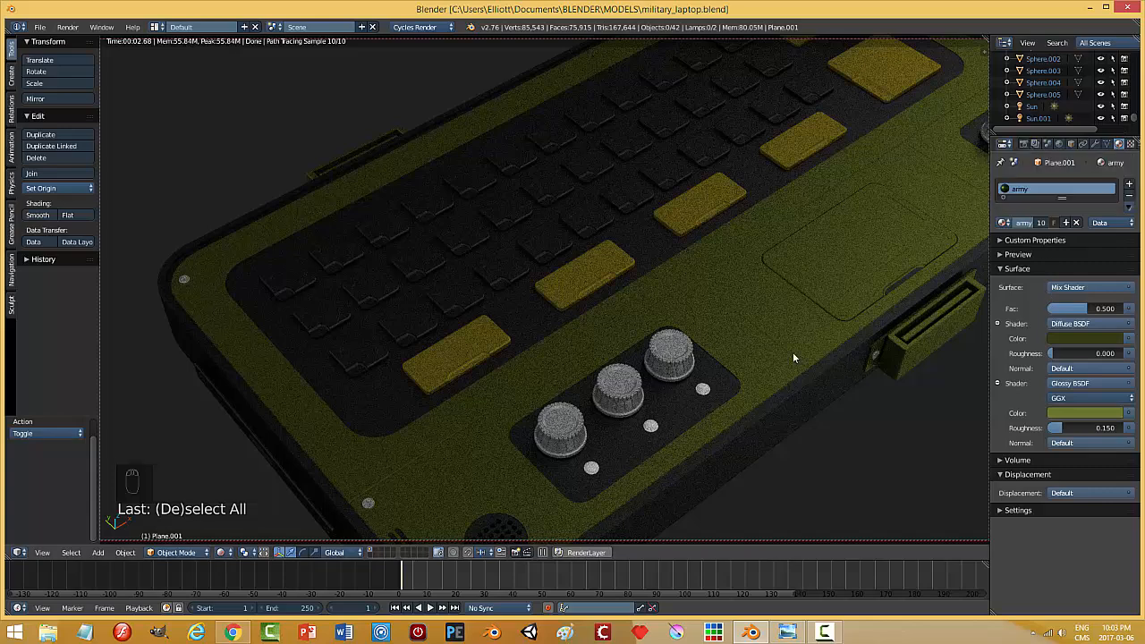
pyautogui.press('F12')
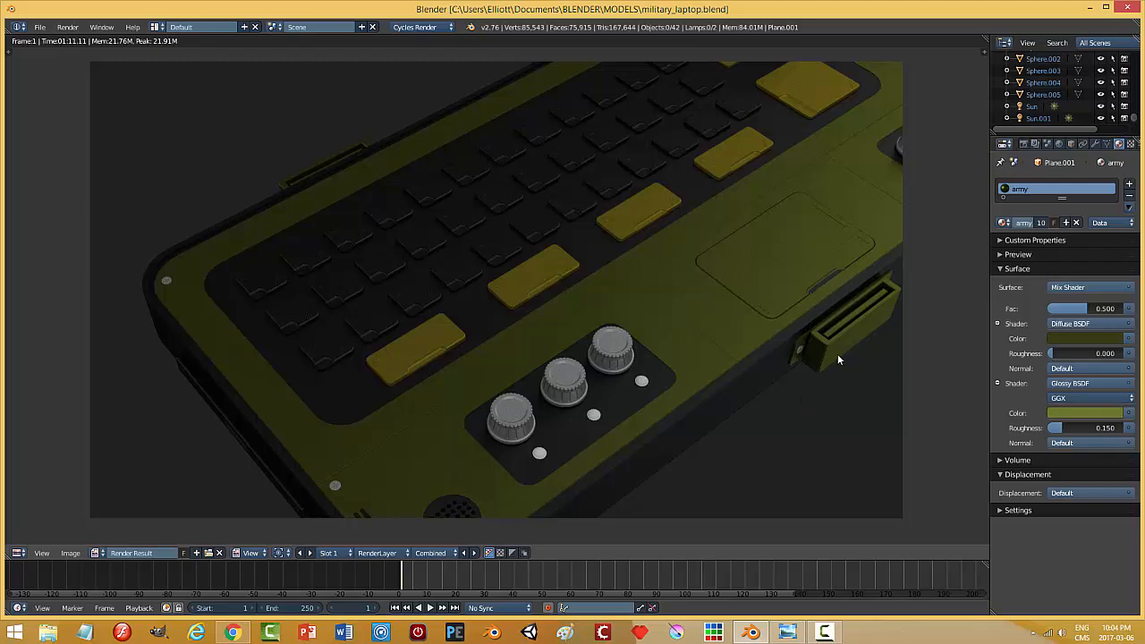
pyautogui.press('Escape')
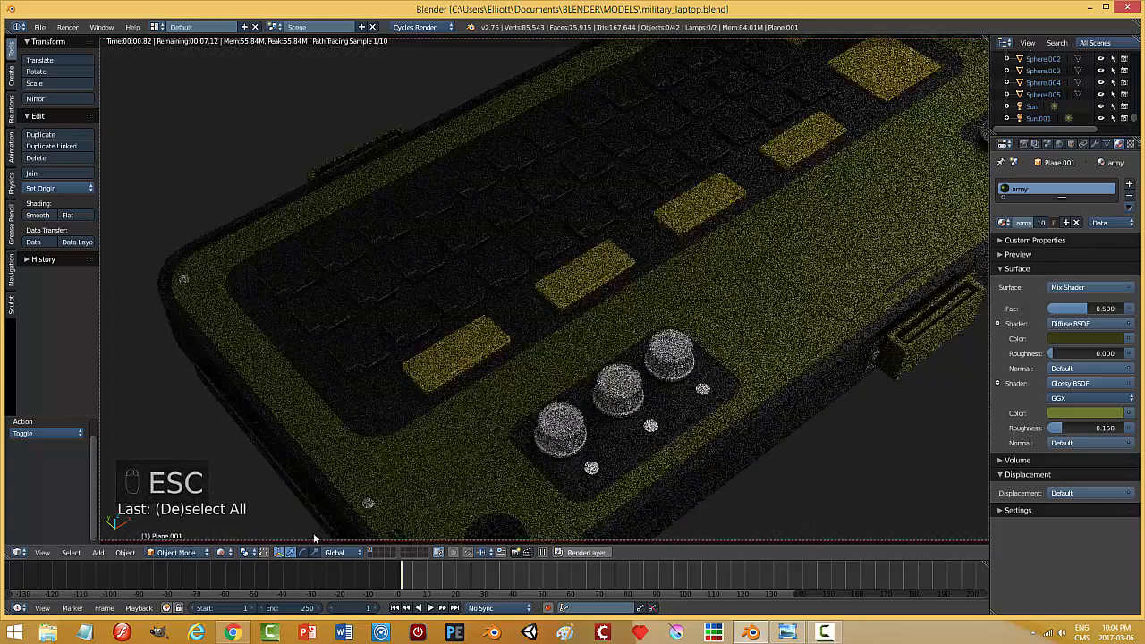
# - Switch the viewport back to Material shading and save the file
pyautogui.click(223, 552)
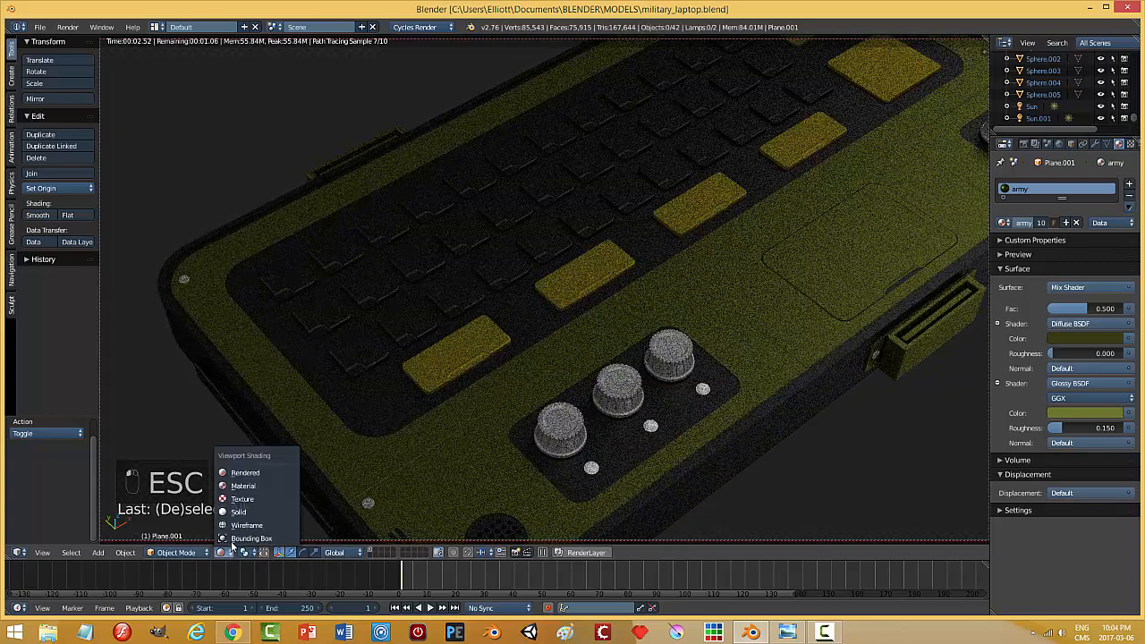
pyautogui.click(251, 487)
pyautogui.hotkey('ctrl', 's')
pyautogui.click(649, 475)
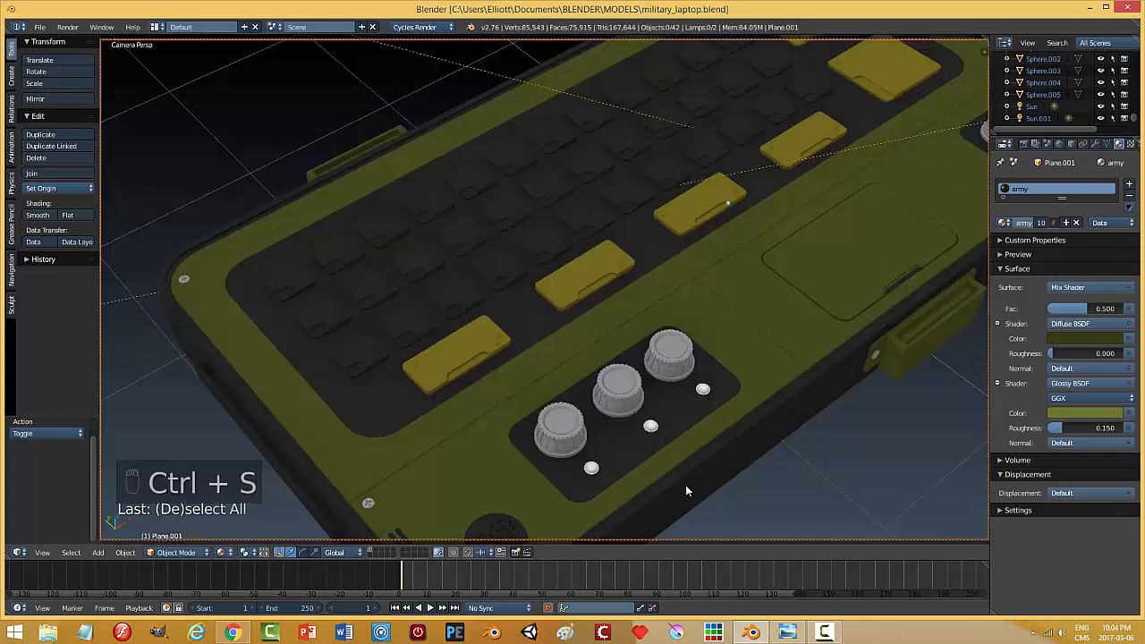
# - Assign the black material to each of the three knobs on the laptop's left control panel and deselect everything
pyautogui.rightClick(559, 437)
pyautogui.click(1003, 223)
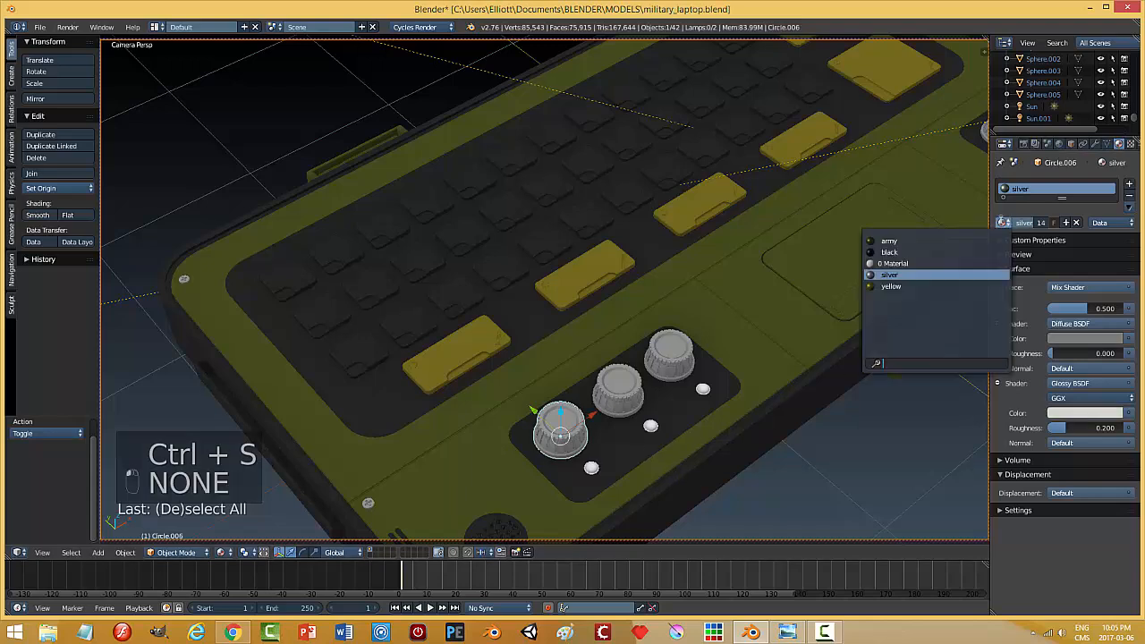
pyautogui.click(931, 252)
pyautogui.rightClick(615, 387)
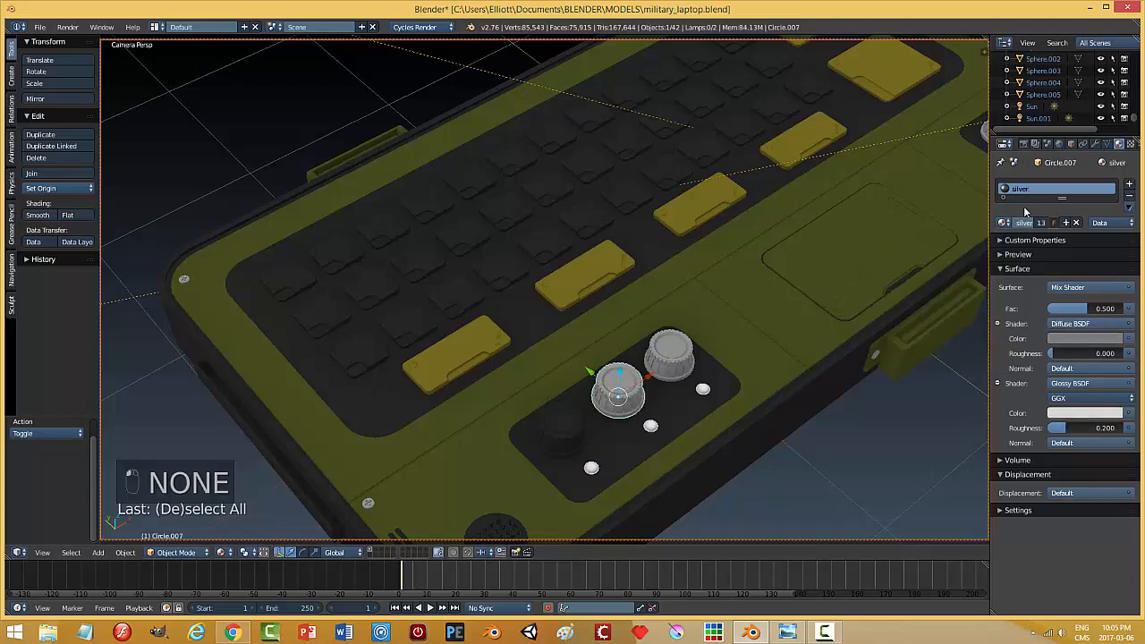
pyautogui.click(1003, 223)
pyautogui.click(930, 253)
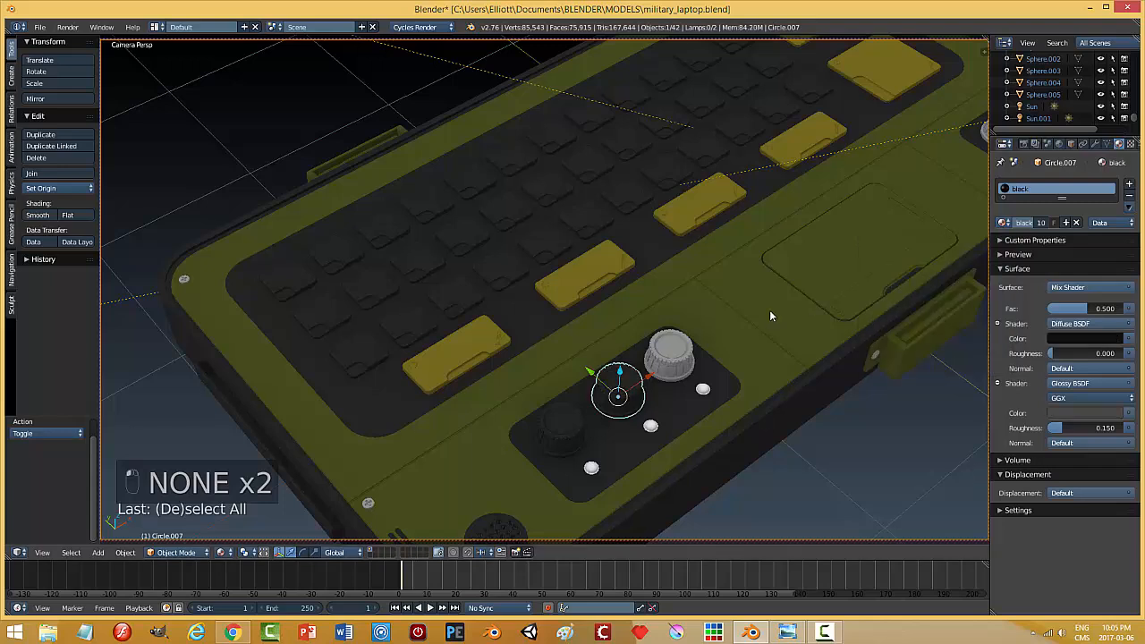
pyautogui.rightClick(683, 352)
pyautogui.click(1003, 222)
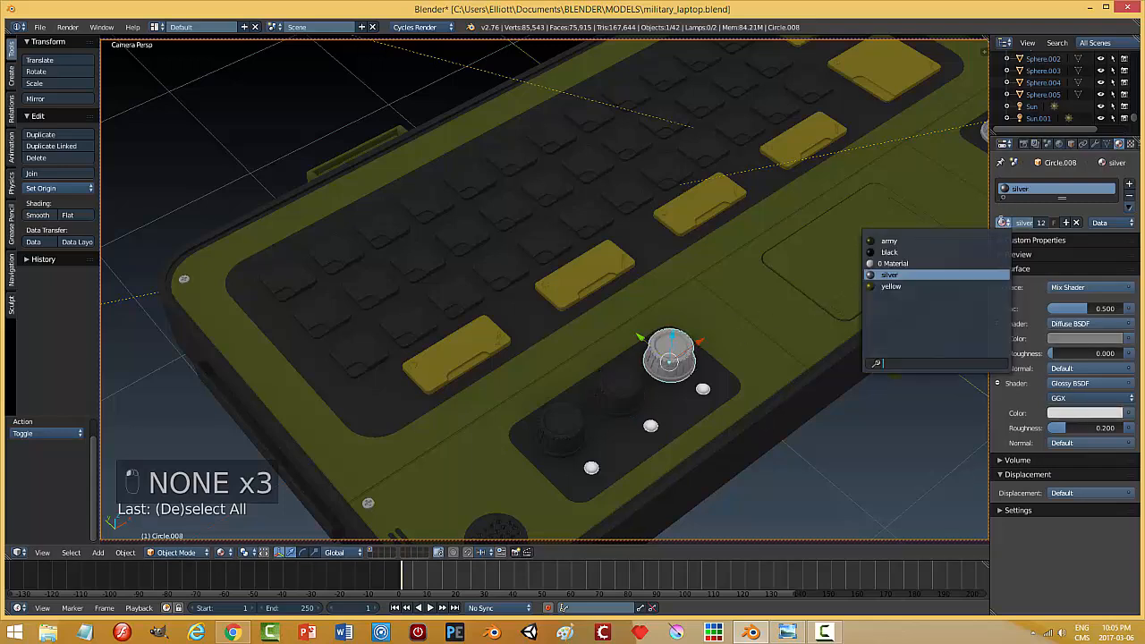
pyautogui.click(895, 252)
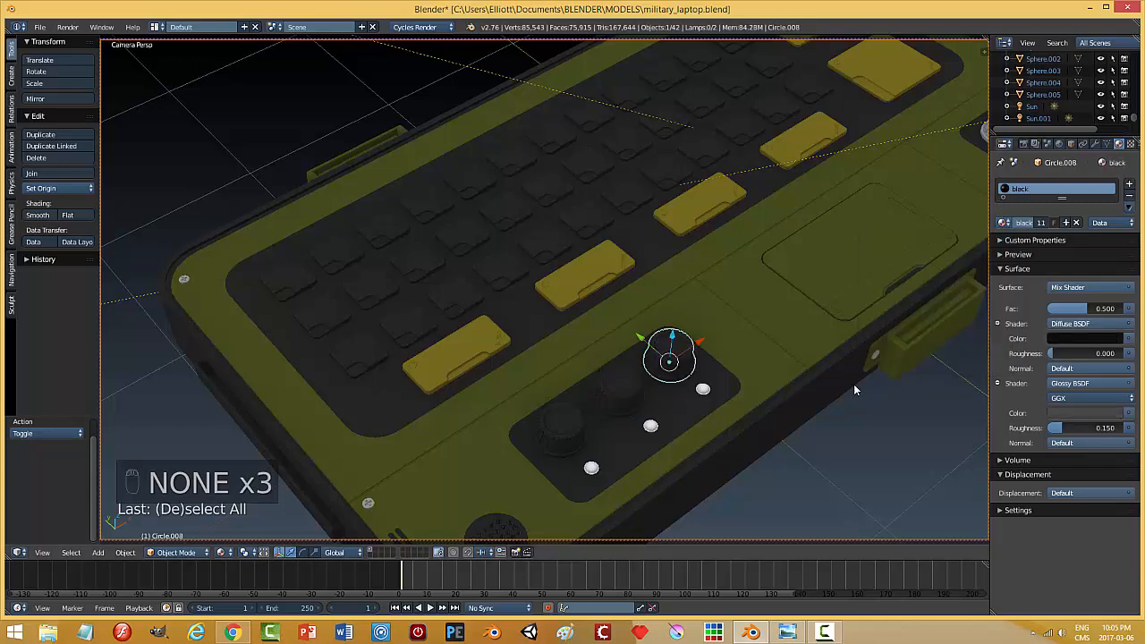
pyautogui.press('a')
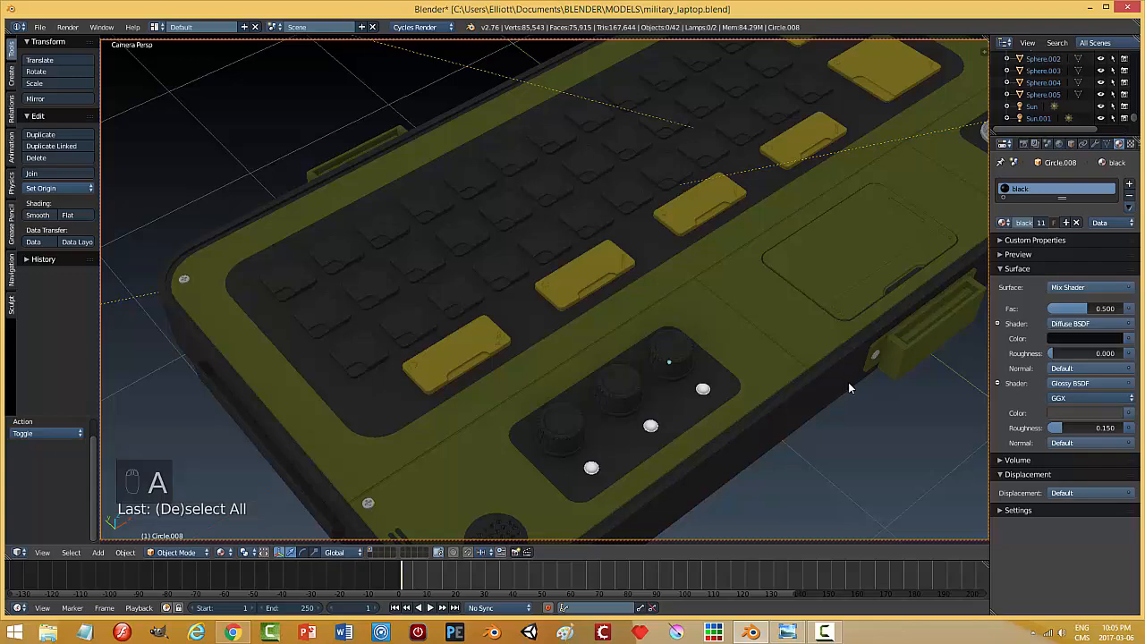
# - Leave the camera view and assign the black material to each of the three knobs on the laptop's right control panel
pyautogui.press('KP_0')
pyautogui.scroll(2, 673, 381)
pyautogui.rightClick(684, 341)
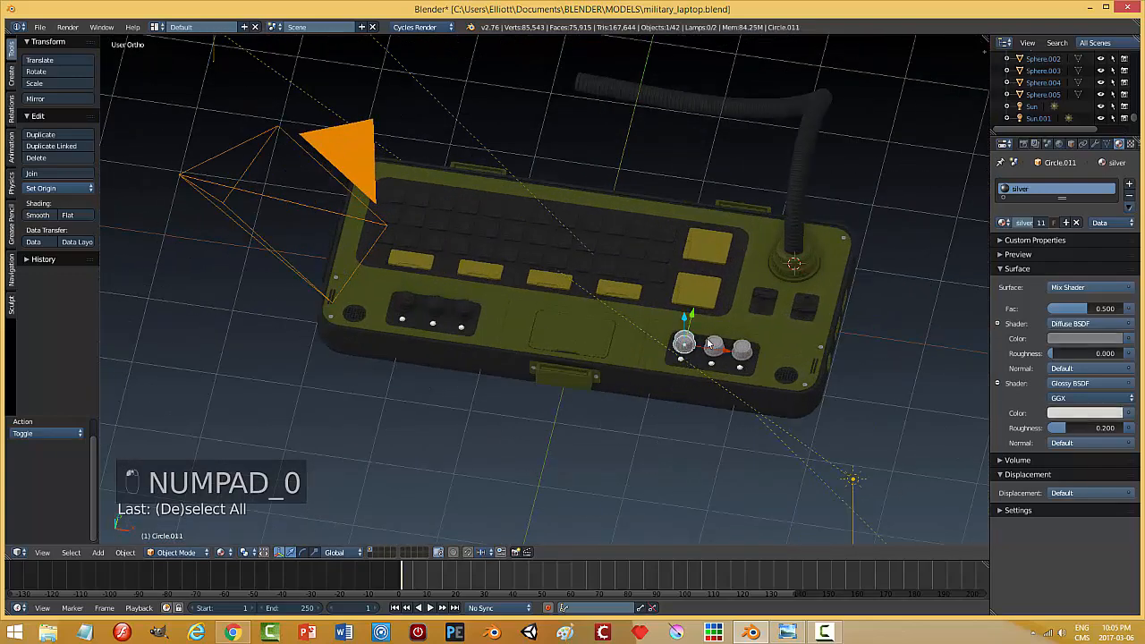
pyautogui.click(1004, 226)
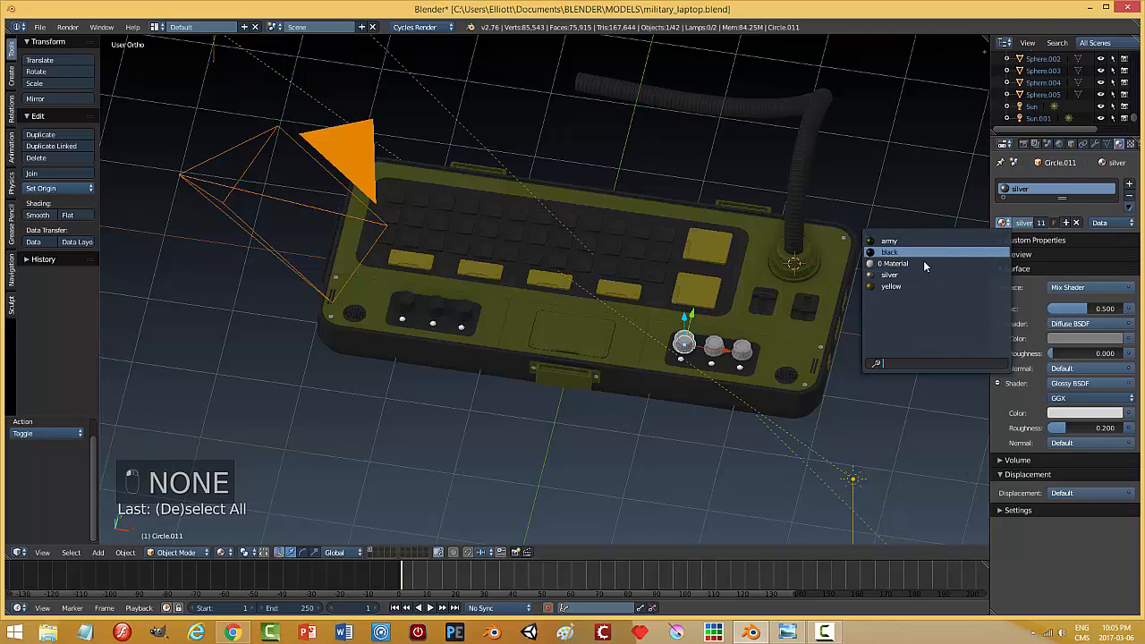
pyautogui.click(927, 262)
pyautogui.click(727, 347)
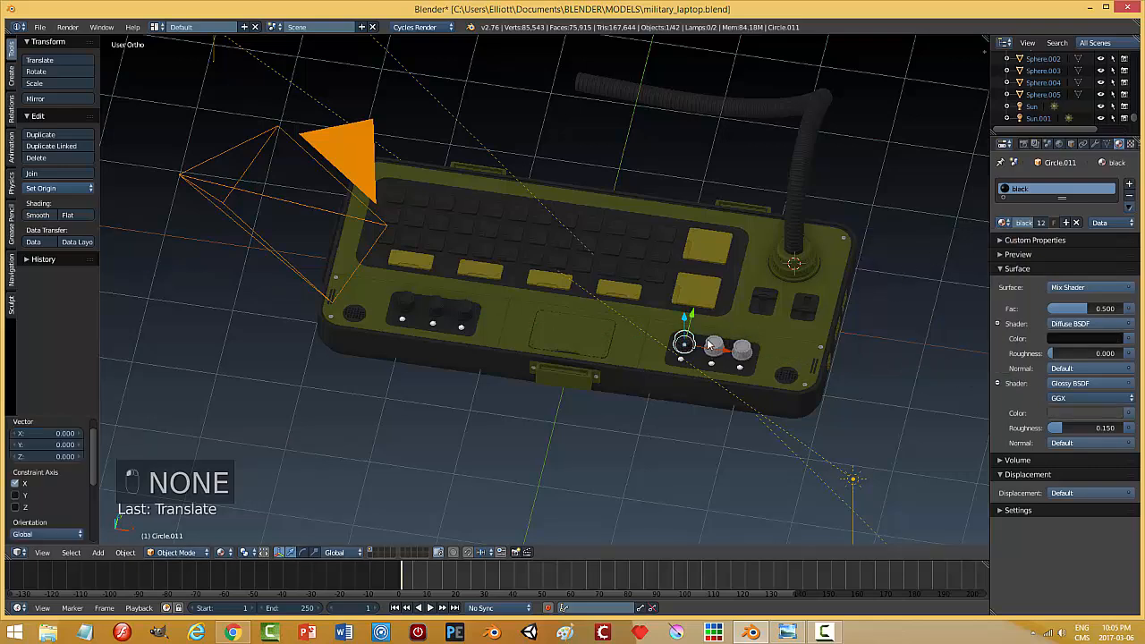
pyautogui.rightClick(713, 346)
pyautogui.click(1004, 225)
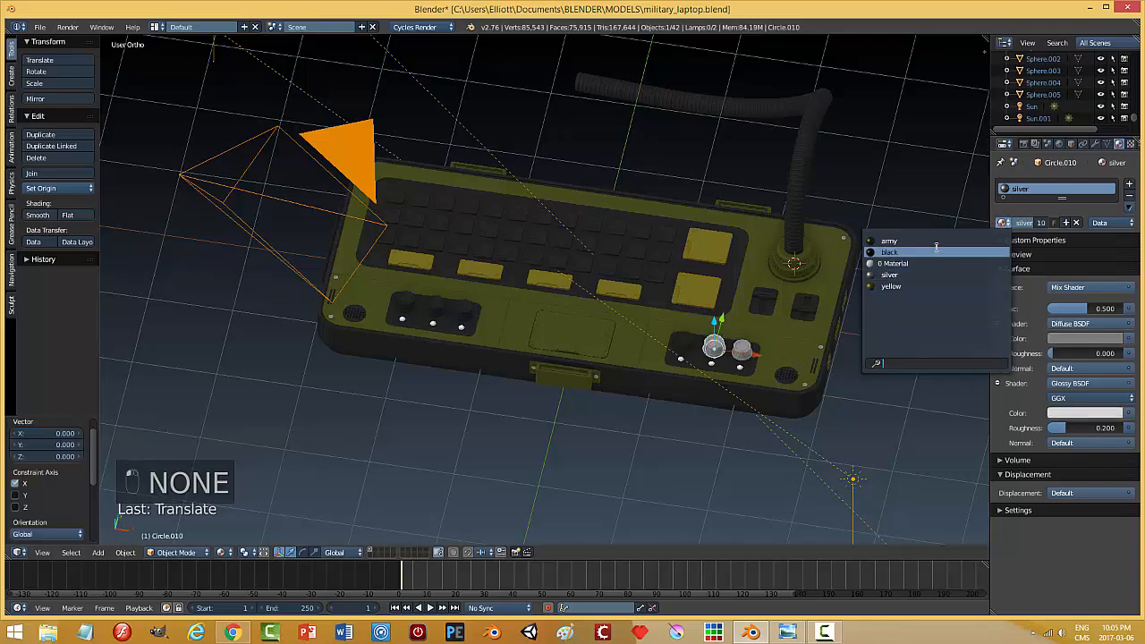
pyautogui.click(936, 251)
pyautogui.rightClick(743, 349)
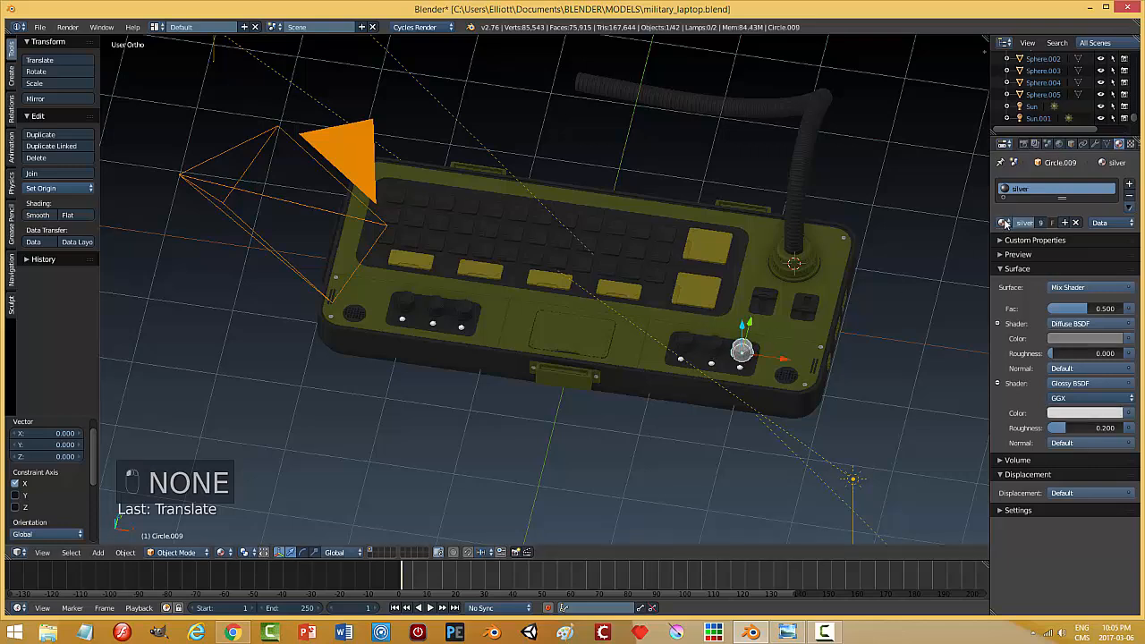
pyautogui.click(1004, 225)
pyautogui.click(943, 251)
# - Assign the silver material slot to the entire mesh of the front latch and return to Object Mode
pyautogui.rightClick(575, 383)
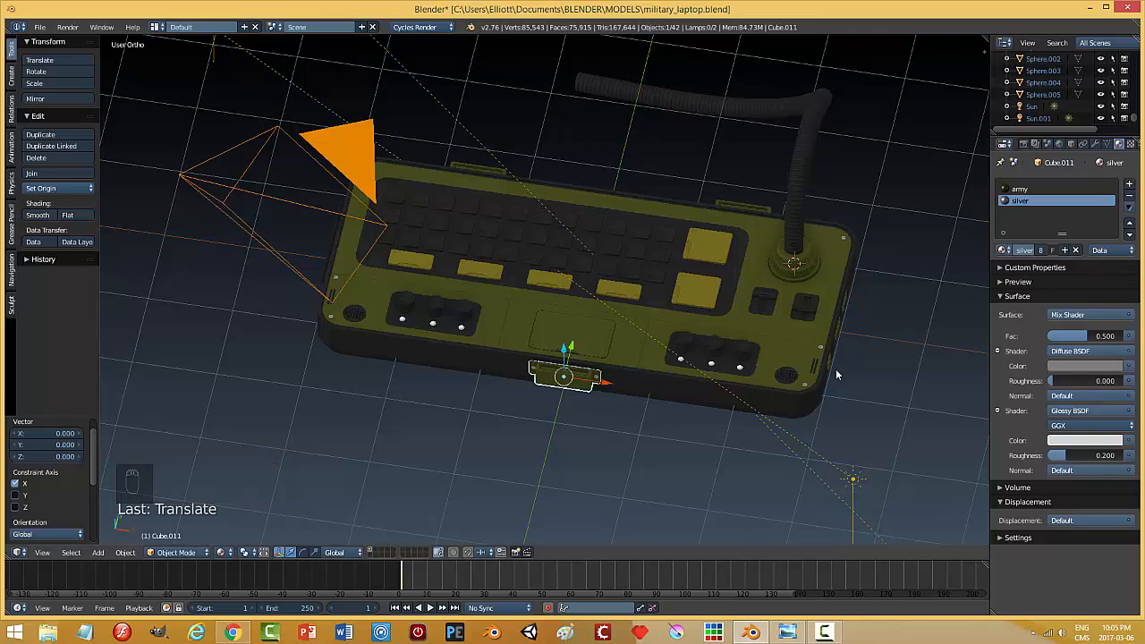
pyautogui.press('a')
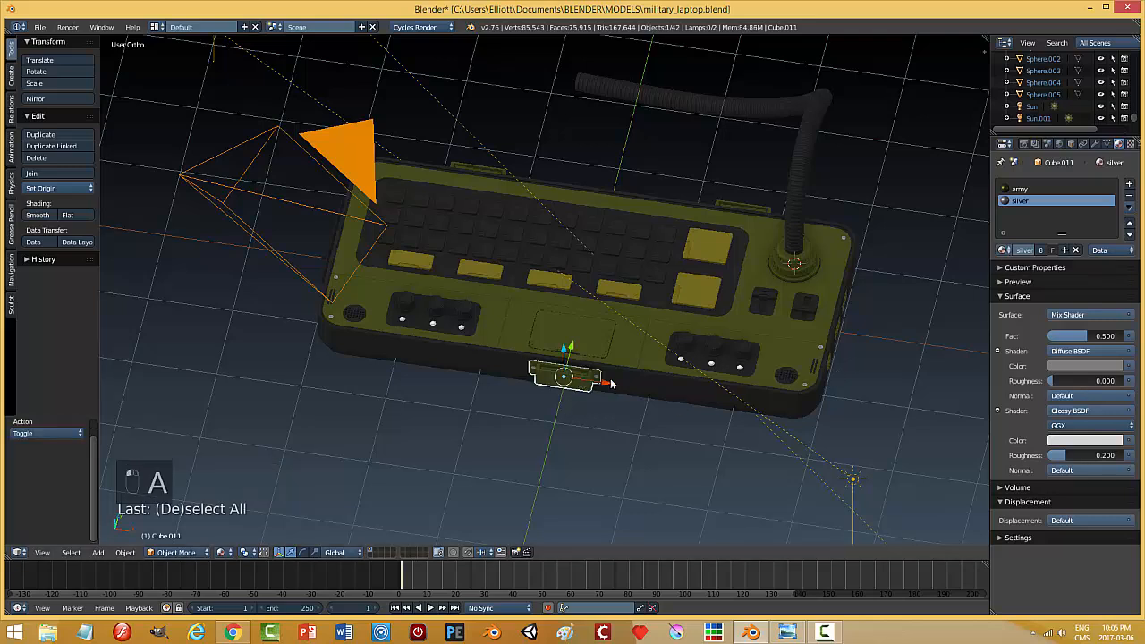
pyautogui.press('Tab')
pyautogui.click(701, 379)
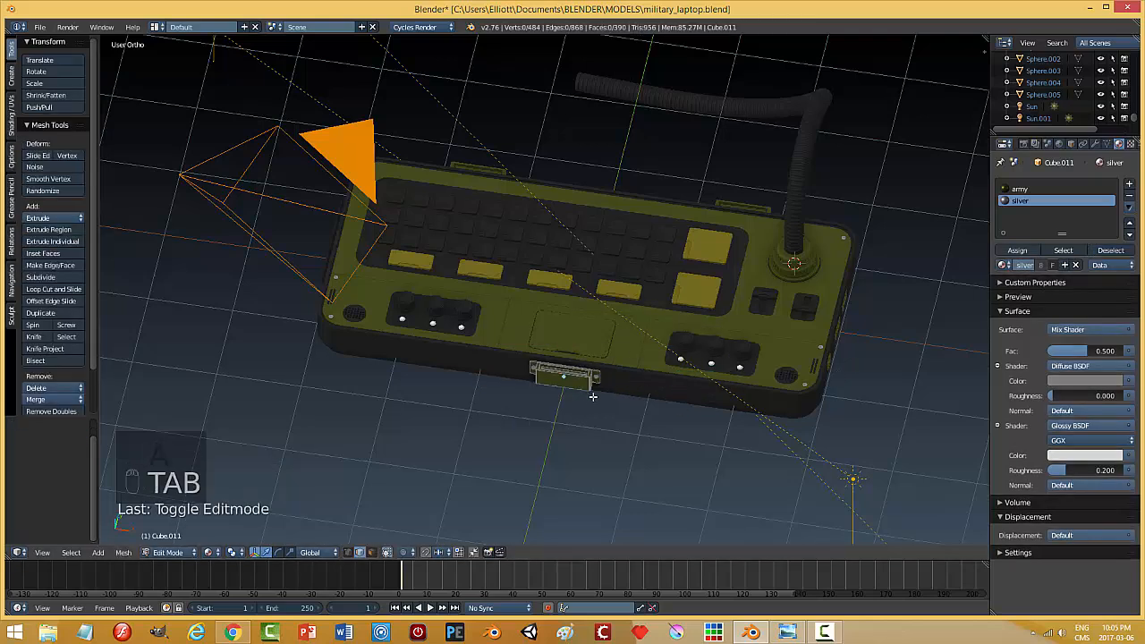
pyautogui.press('a')
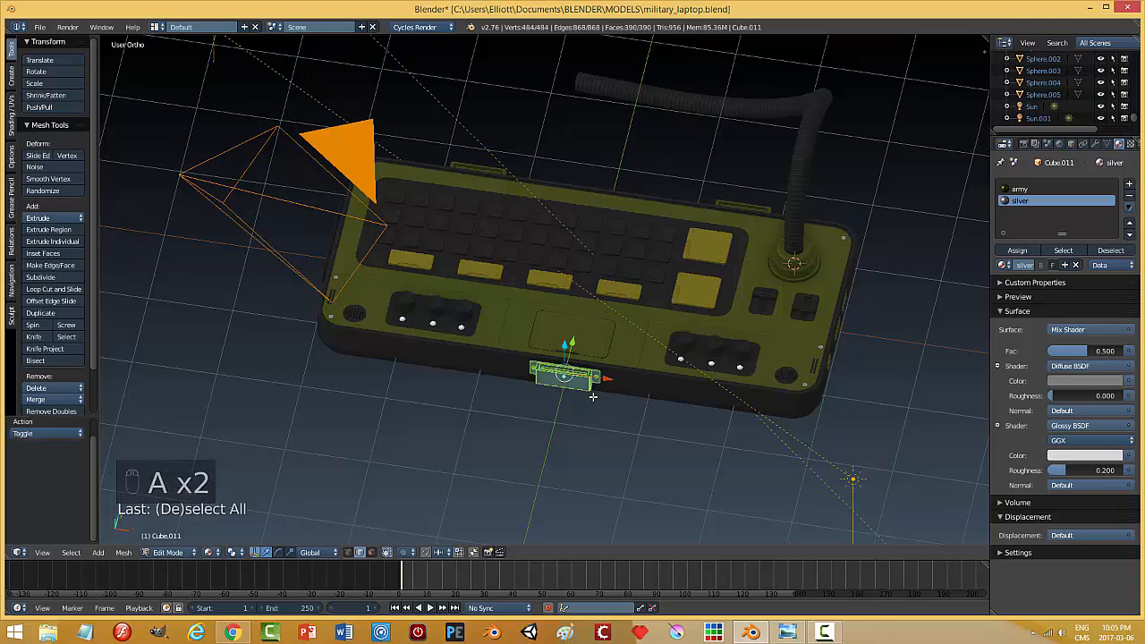
pyautogui.click(1017, 250)
pyautogui.press('a')
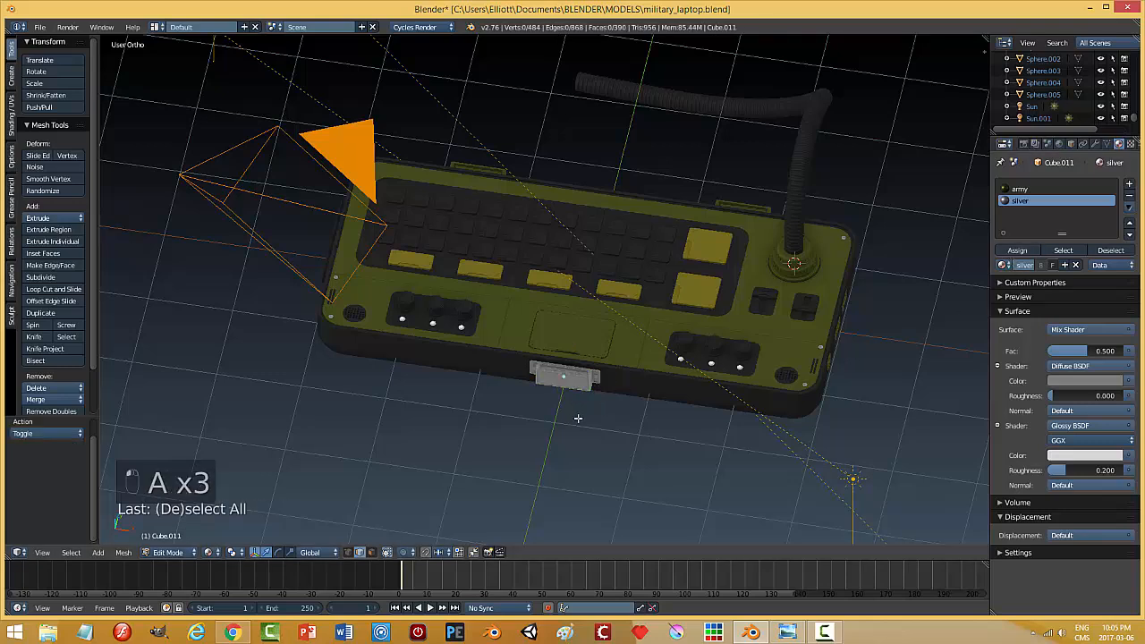
pyautogui.press('Tab')
pyautogui.click(832, 418)
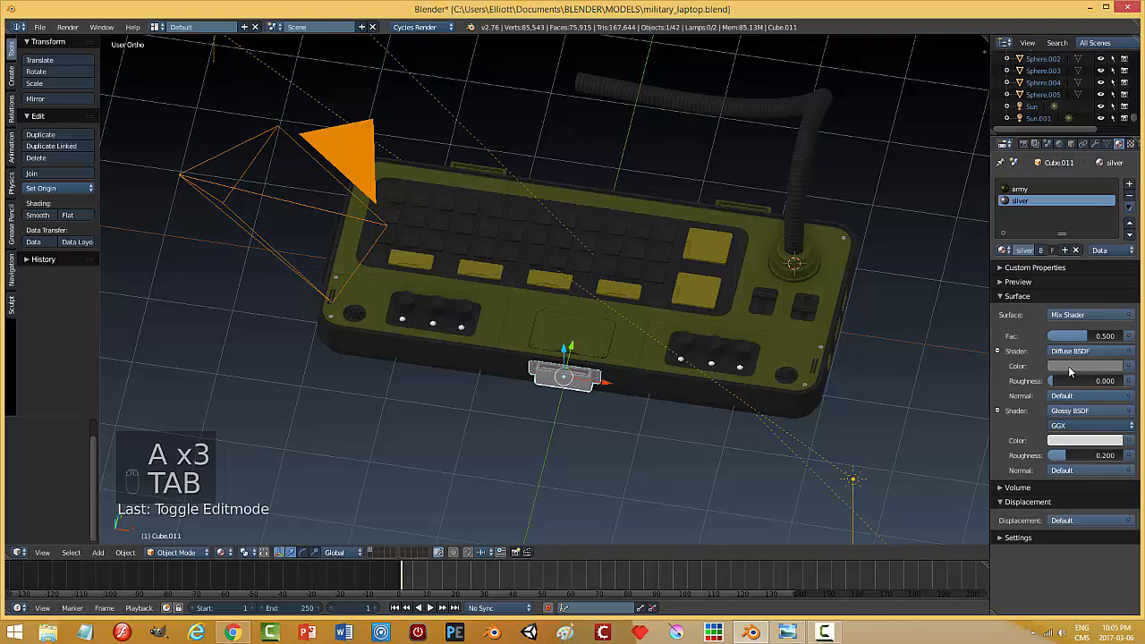
# - Lighten the silver material's diffuse and glossy colors, set its glossy roughness to 0.14, and save the file
pyautogui.click(1073, 367)
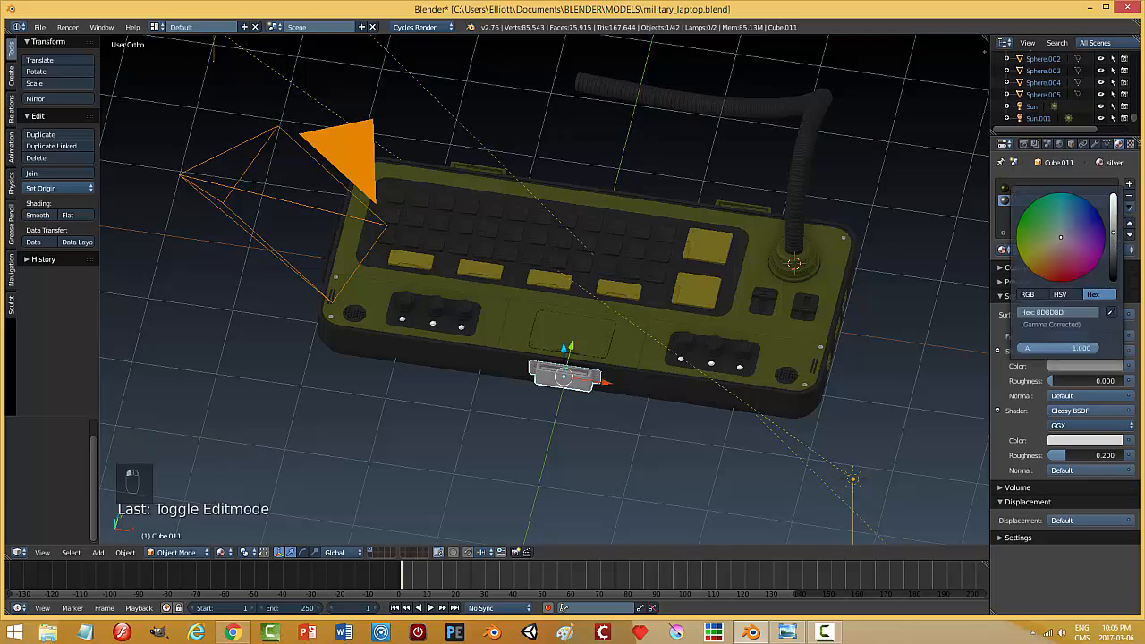
pyautogui.click(1073, 440)
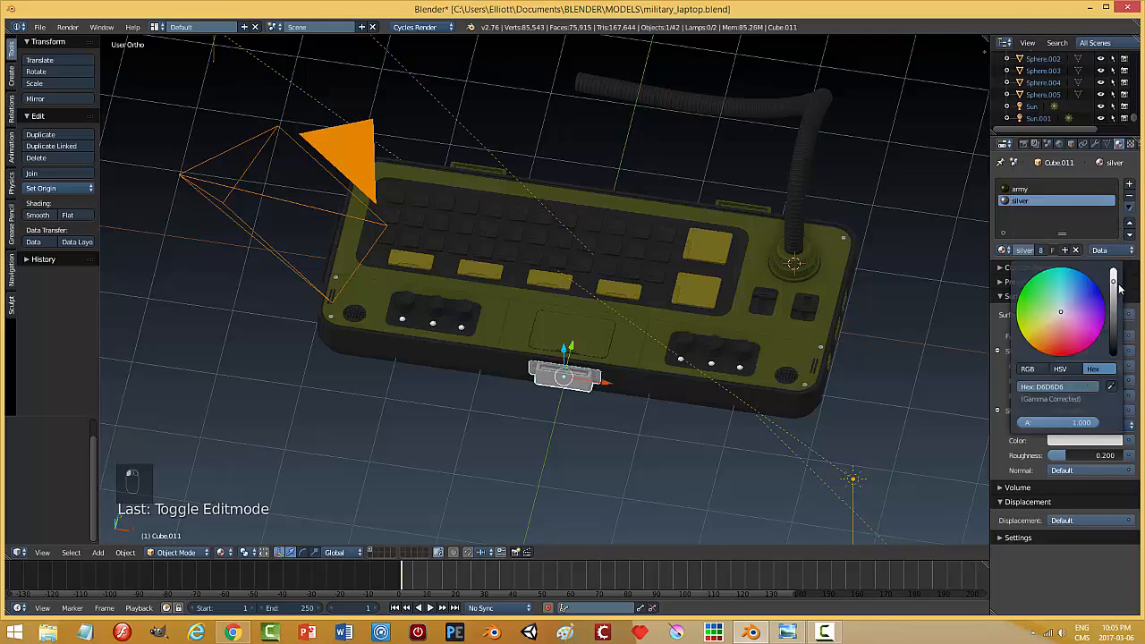
pyautogui.moveTo(1114, 283); pyautogui.dragTo(1113, 273)
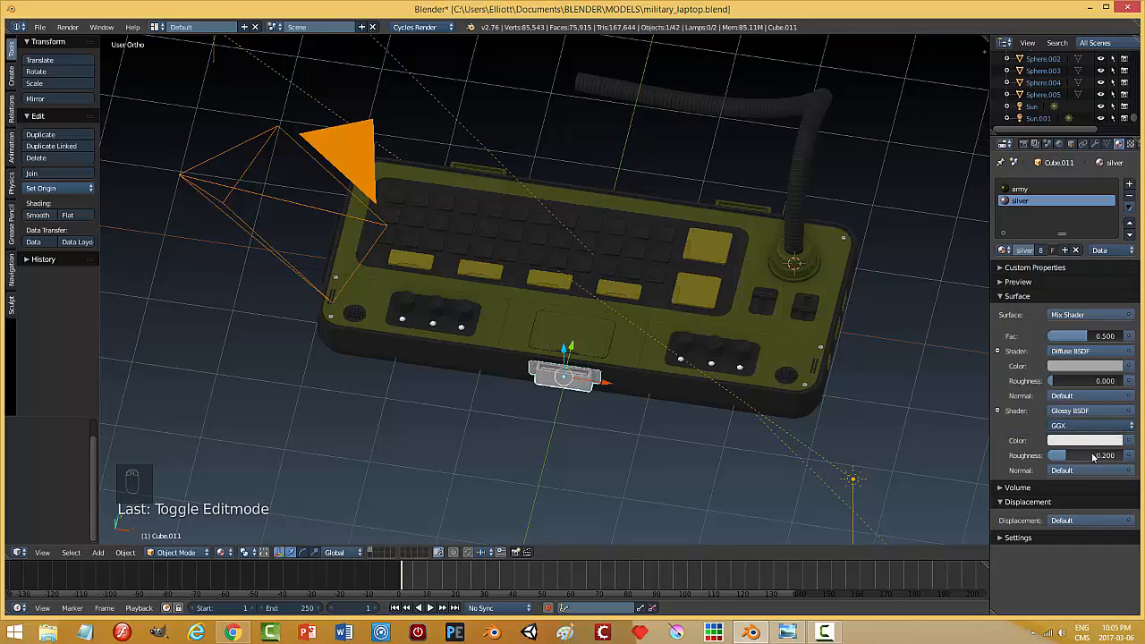
pyautogui.click(1085, 456)
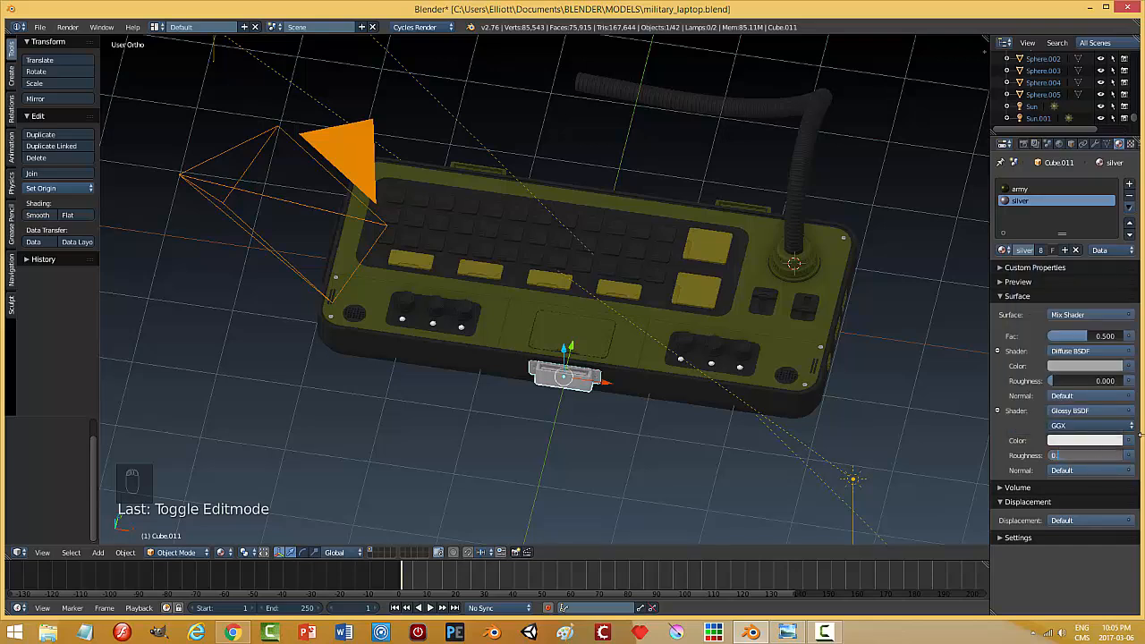
pyautogui.write('0.14')
pyautogui.press('Return')
pyautogui.press('a')
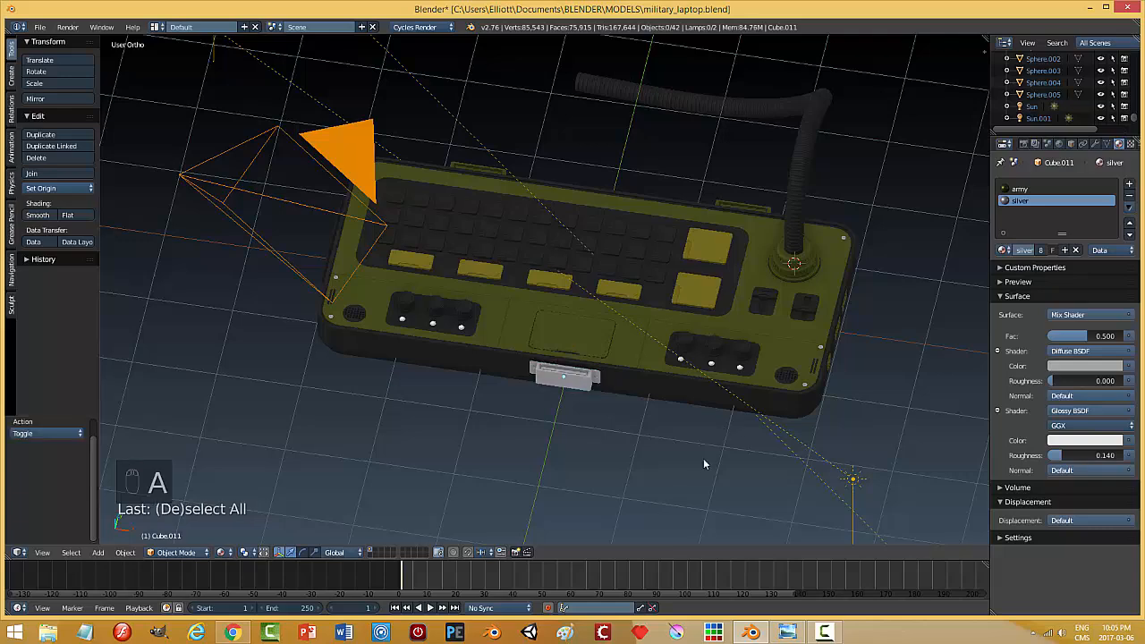
pyautogui.hotkey('ctrl', 's')
# - Assign the silver material to the rear latch next to the cable
pyautogui.moveTo(854, 351); pyautogui.dragTo(721, 355, button='middle')
pyautogui.rightClick(713, 307)
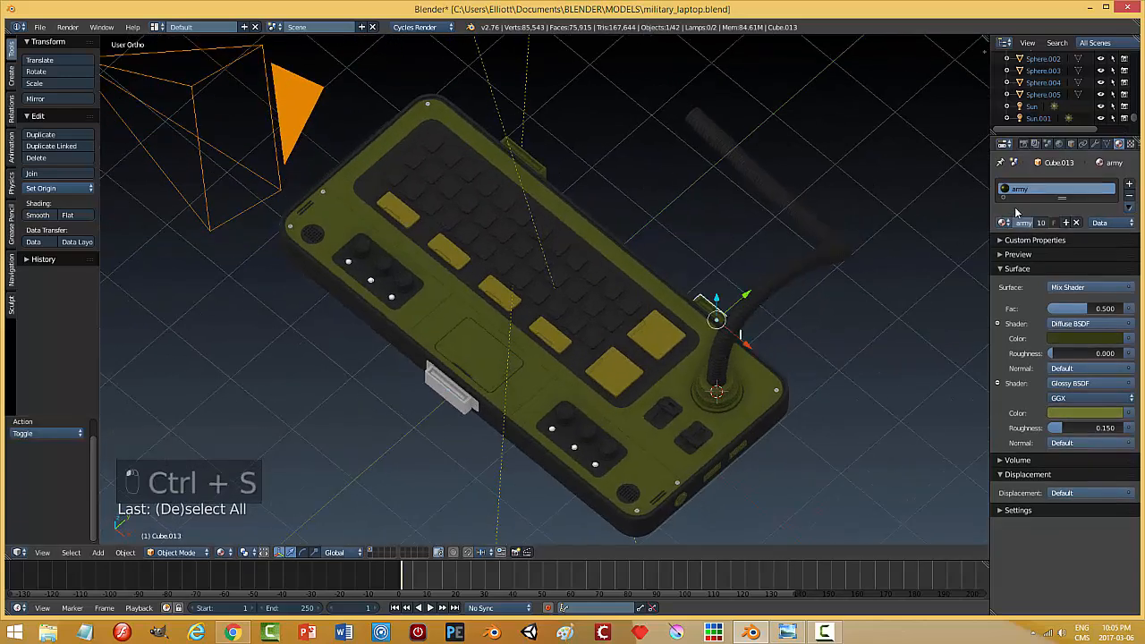
pyautogui.click(1005, 223)
pyautogui.click(904, 275)
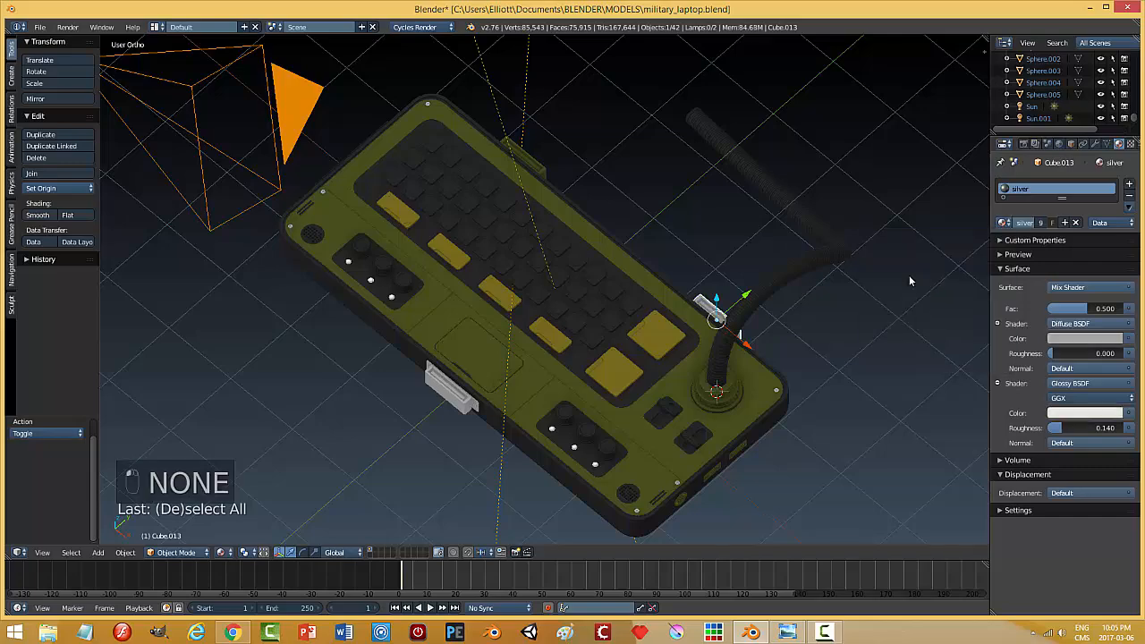
# - Assign the silver material to the other rear latch, deselect everything and save the file
pyautogui.rightClick(543, 168)
pyautogui.moveTo(741, 259); pyautogui.dragTo(627, 215, button='middle')
pyautogui.scroll(4, 626, 265)
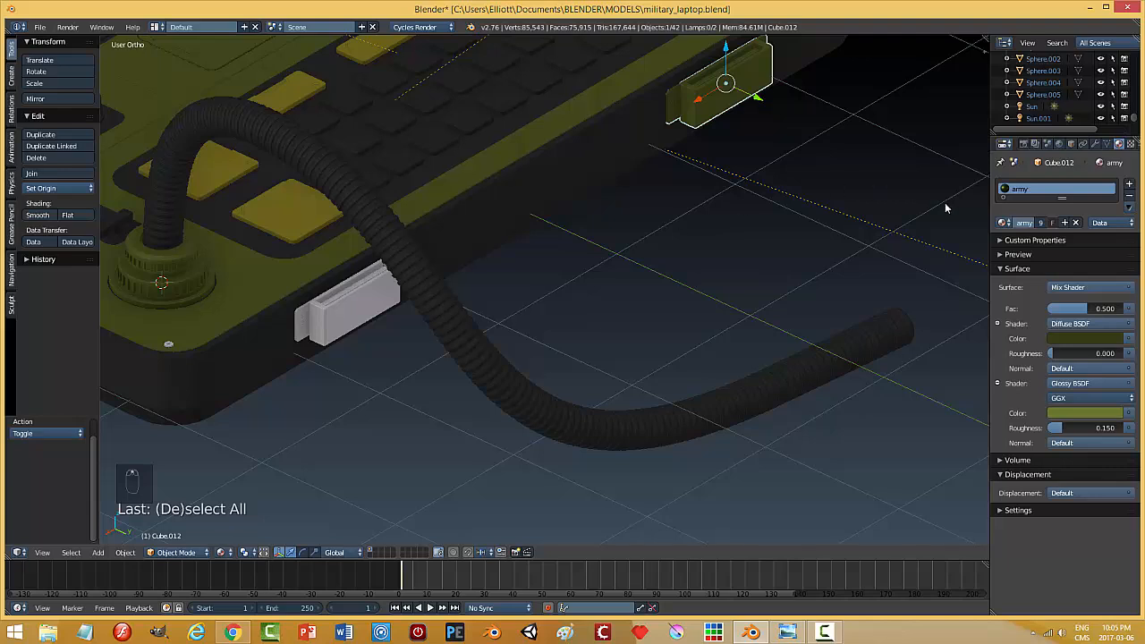
pyautogui.click(1007, 224)
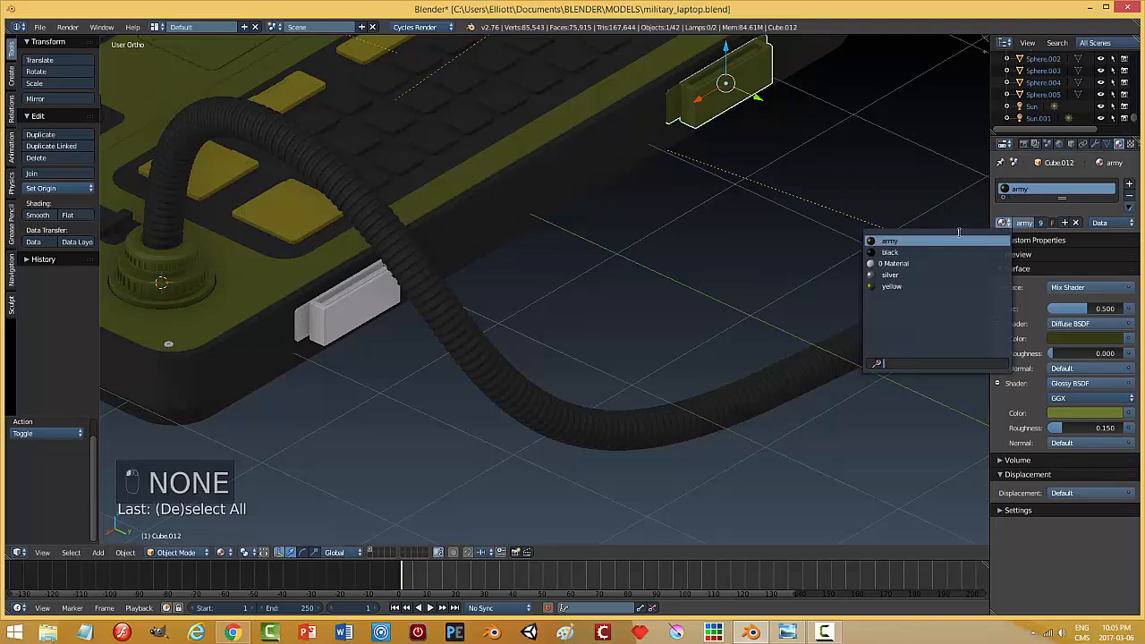
pyautogui.click(904, 274)
pyautogui.click(676, 105)
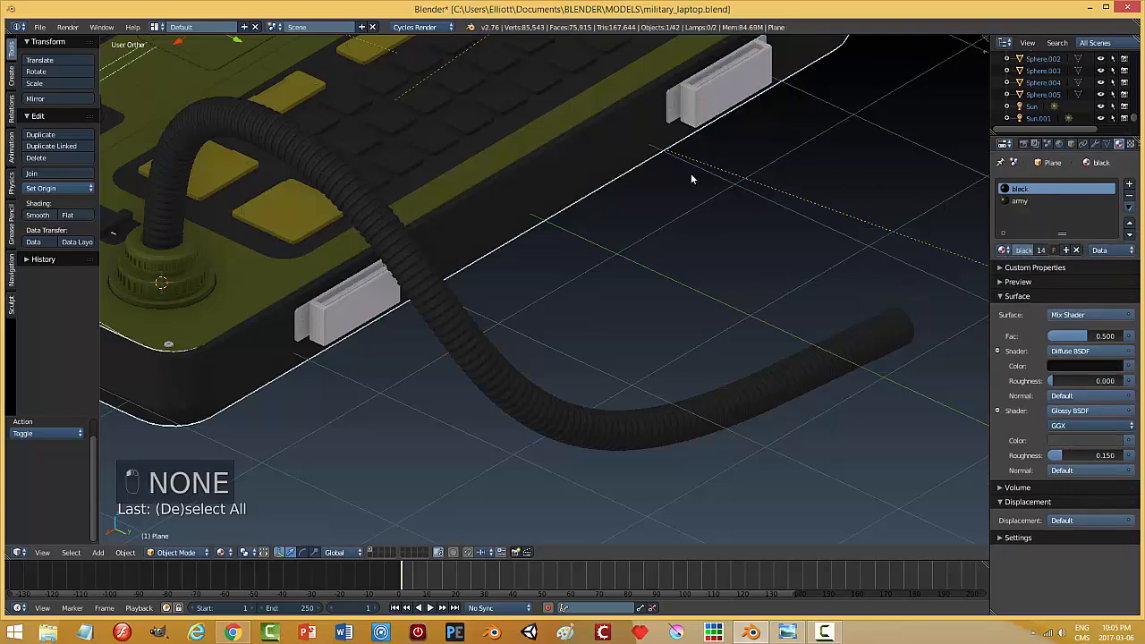
pyautogui.press('a')
pyautogui.moveTo(652, 224); pyautogui.dragTo(643, 331, button='middle')
pyautogui.scroll(3, 544, 257)
pyautogui.moveTo(545, 260); pyautogui.dragTo(642, 285, button='middle')
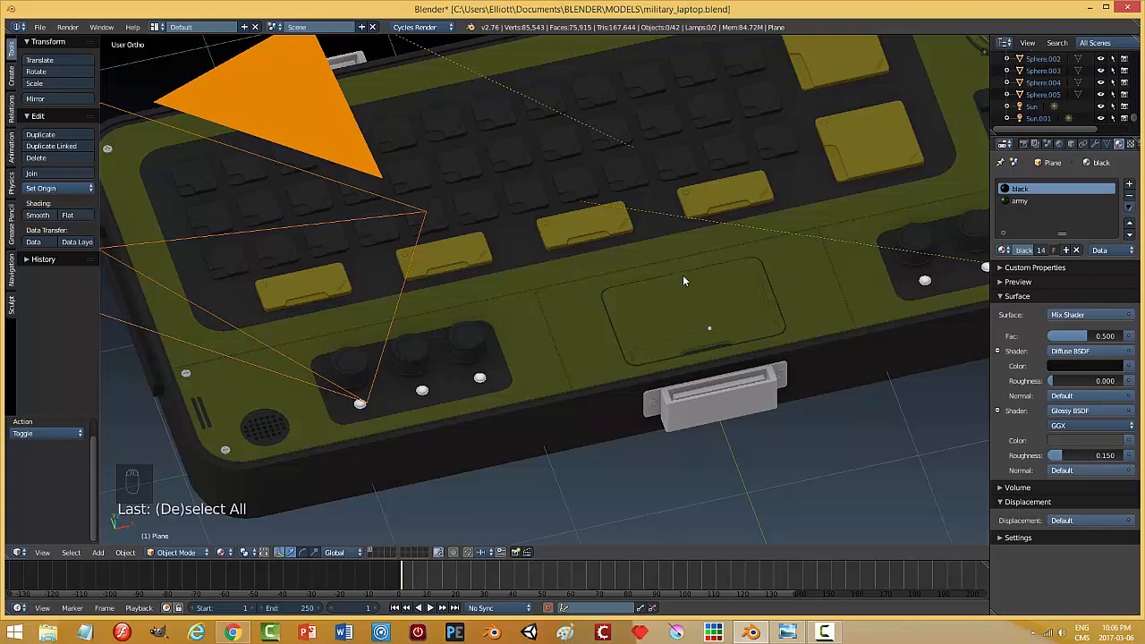
pyautogui.hotkey('ctrl', 's')
pyautogui.click(683, 274)
# - Select the touchpad and replace the silver material in its second slot with black
pyautogui.moveTo(841, 286); pyautogui.dragTo(730, 307, button='middle')
pyautogui.rightClick(737, 346)
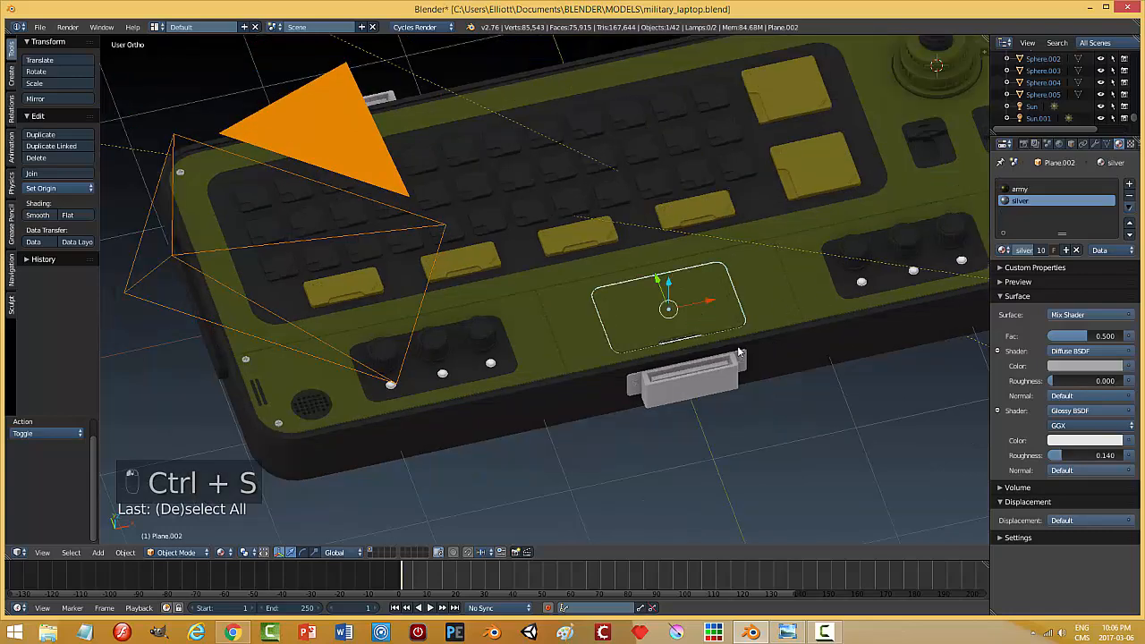
pyautogui.scroll(6, 737, 346)
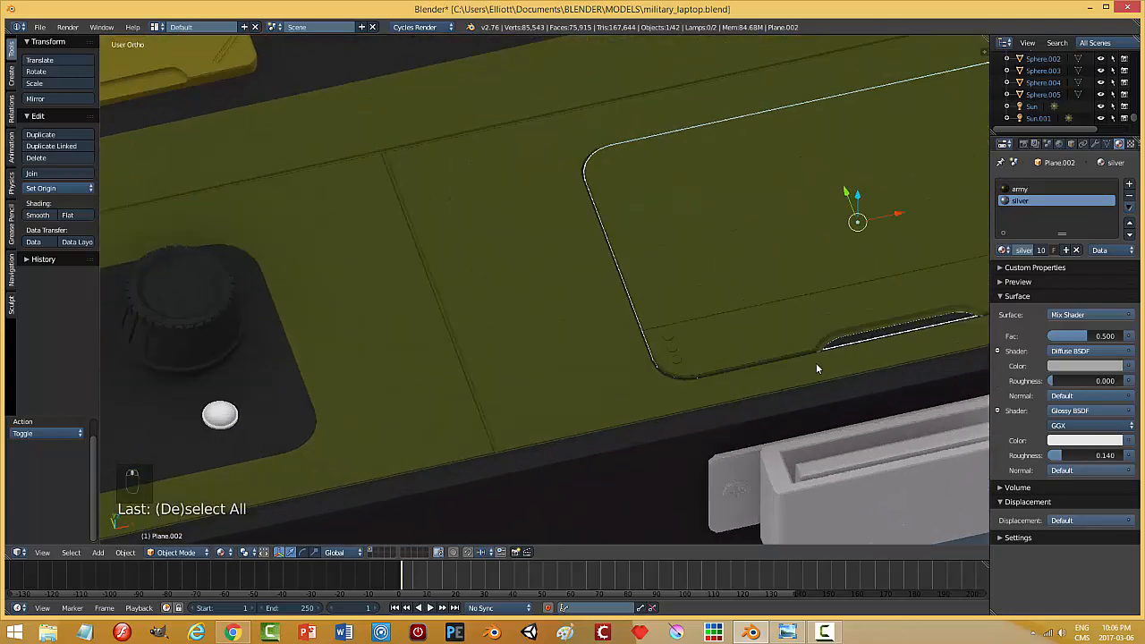
pyautogui.moveTo(874, 387); pyautogui.dragTo(857, 385, button='middle')
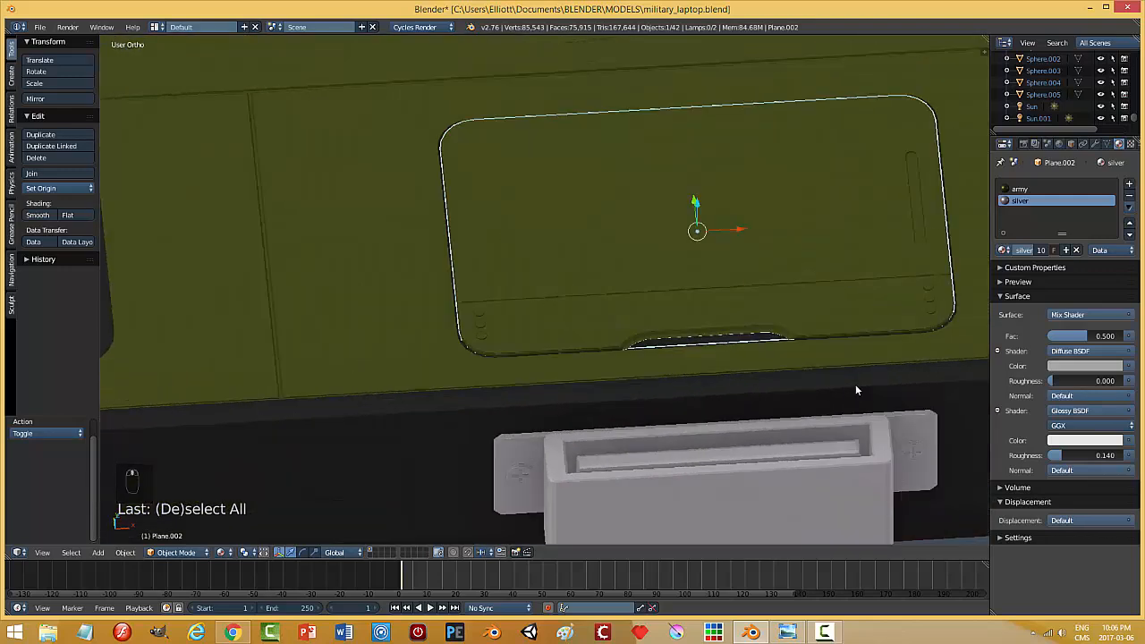
pyautogui.press('a')
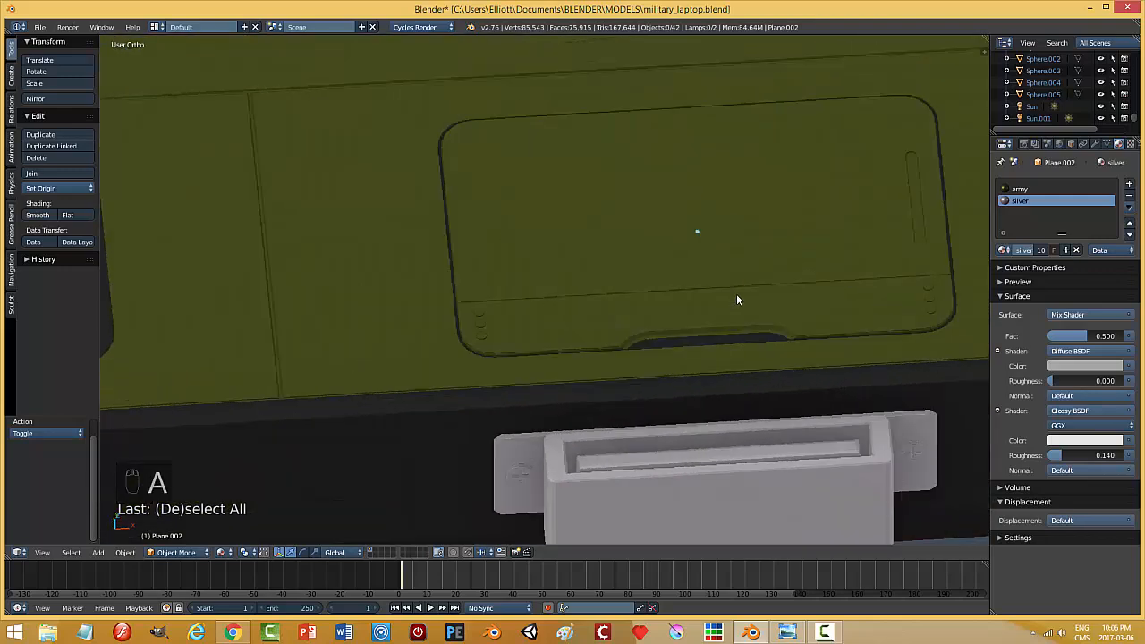
pyautogui.rightClick(752, 250)
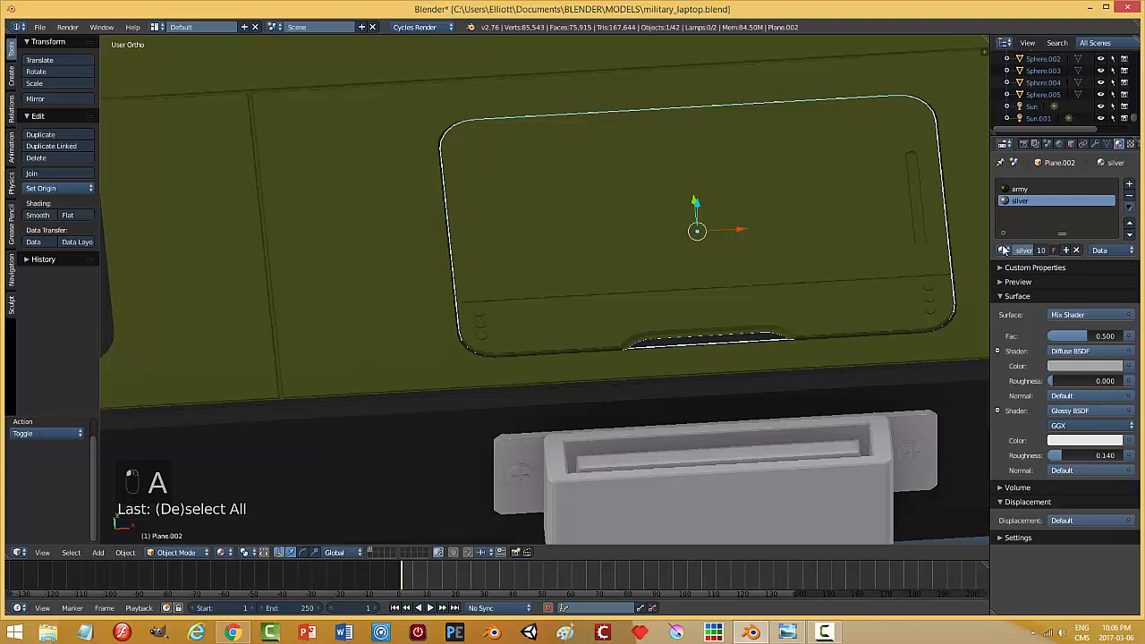
pyautogui.click(1004, 251)
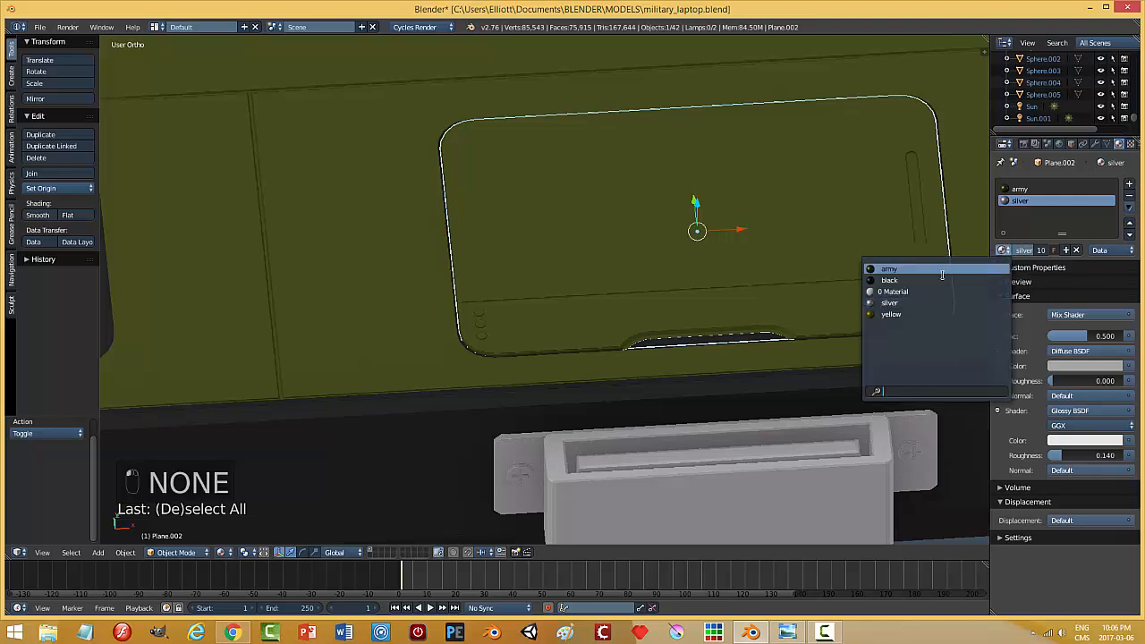
pyautogui.click(943, 281)
# - Assign the black material slot to the entire touchpad mesh in Edit Mode and return to Object Mode
pyautogui.press('Tab')
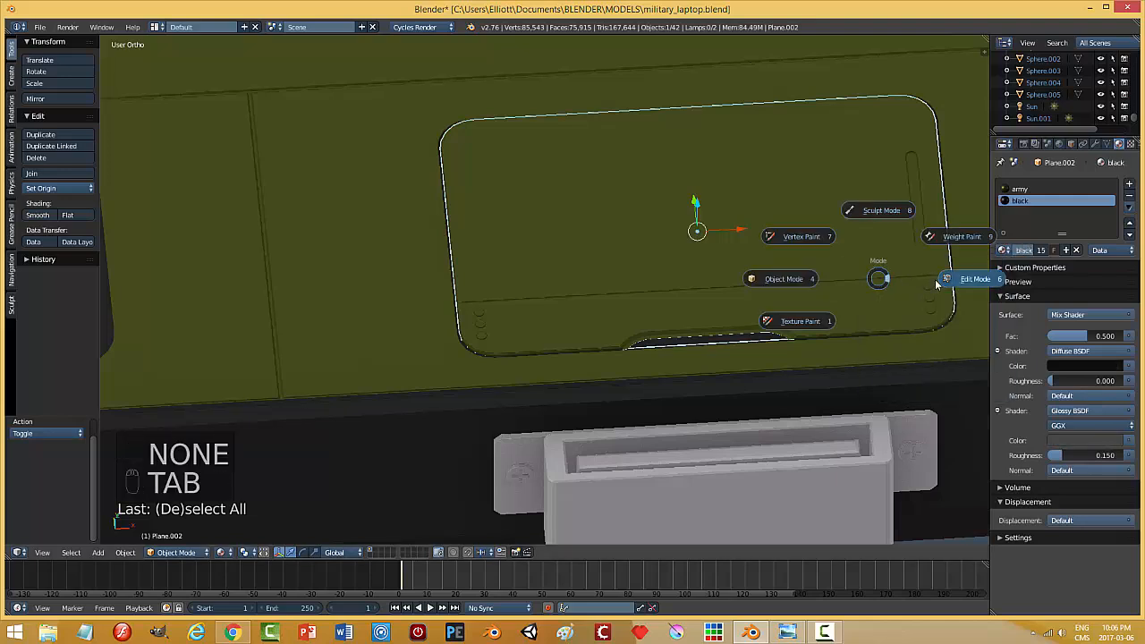
pyautogui.click(958, 279)
pyautogui.press('a')
pyautogui.press('a')
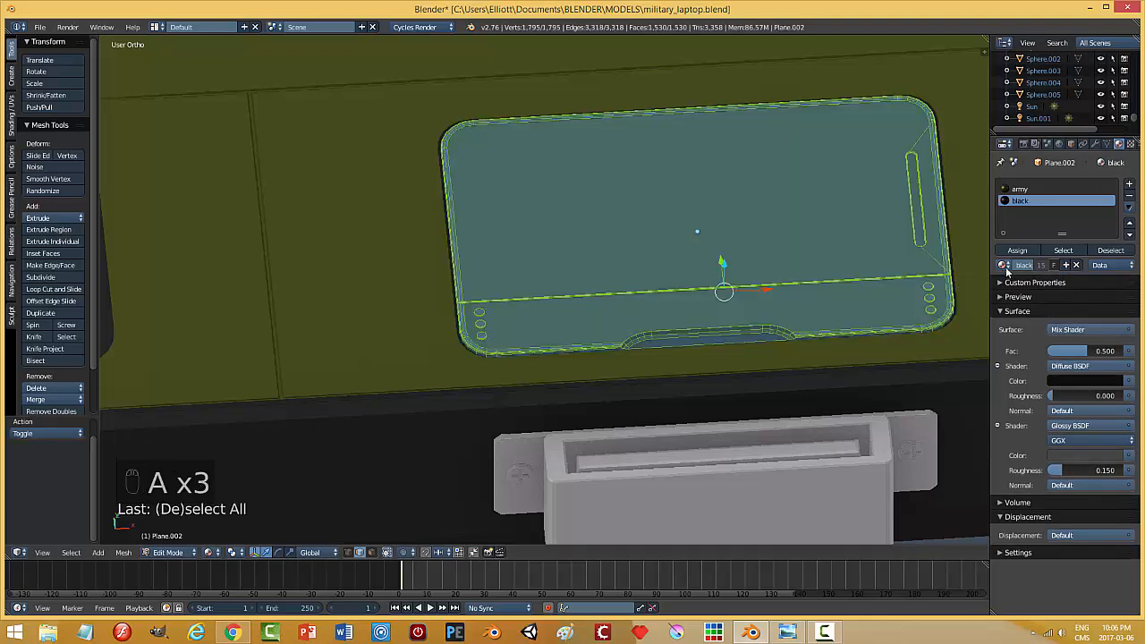
pyautogui.click(1011, 253)
pyautogui.press('a')
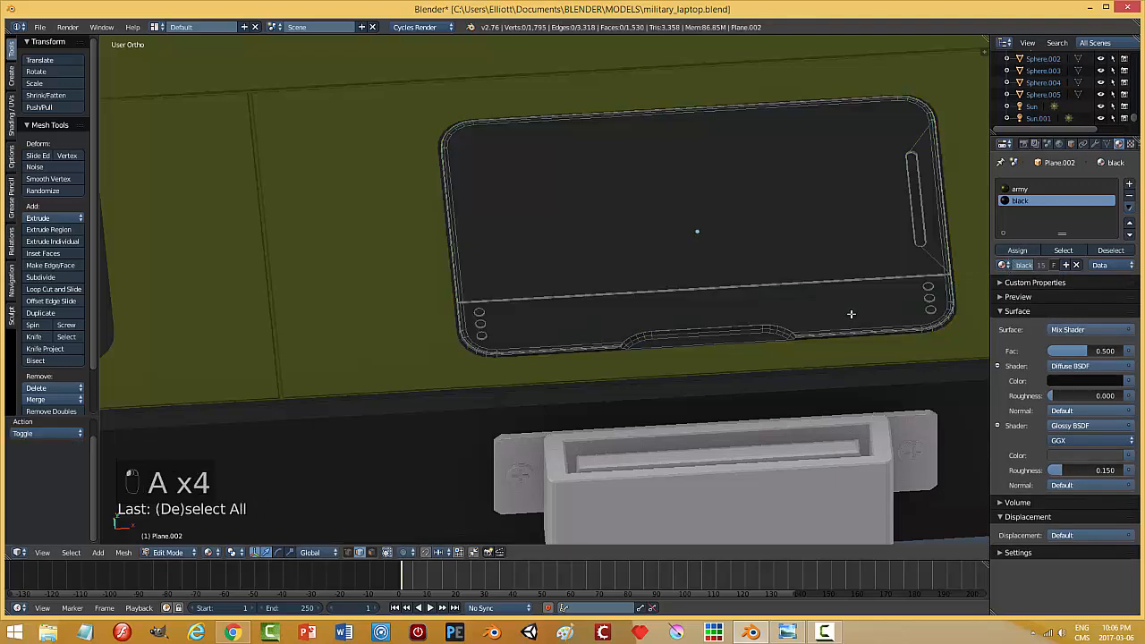
pyautogui.press('Tab')
pyautogui.click(800, 338)
pyautogui.scroll(-3, 802, 332)
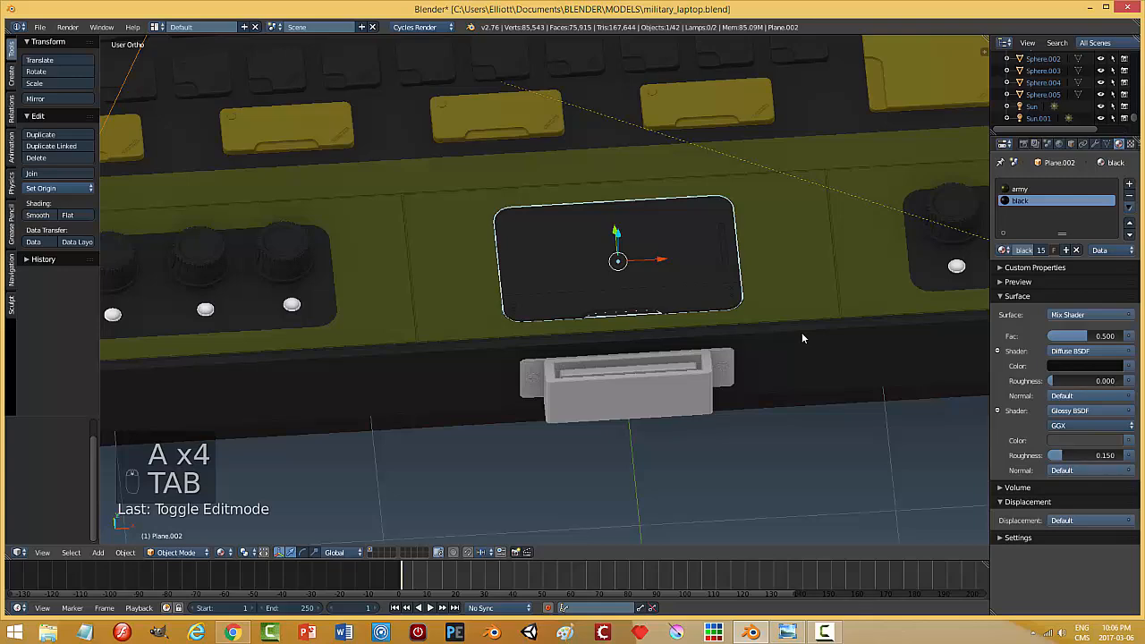
# - Deselect everything and save the file
pyautogui.press('a')
pyautogui.press('a')
pyautogui.scroll(-2, 798, 334)
pyautogui.hotkey('ctrl', 's')
pyautogui.click(777, 357)
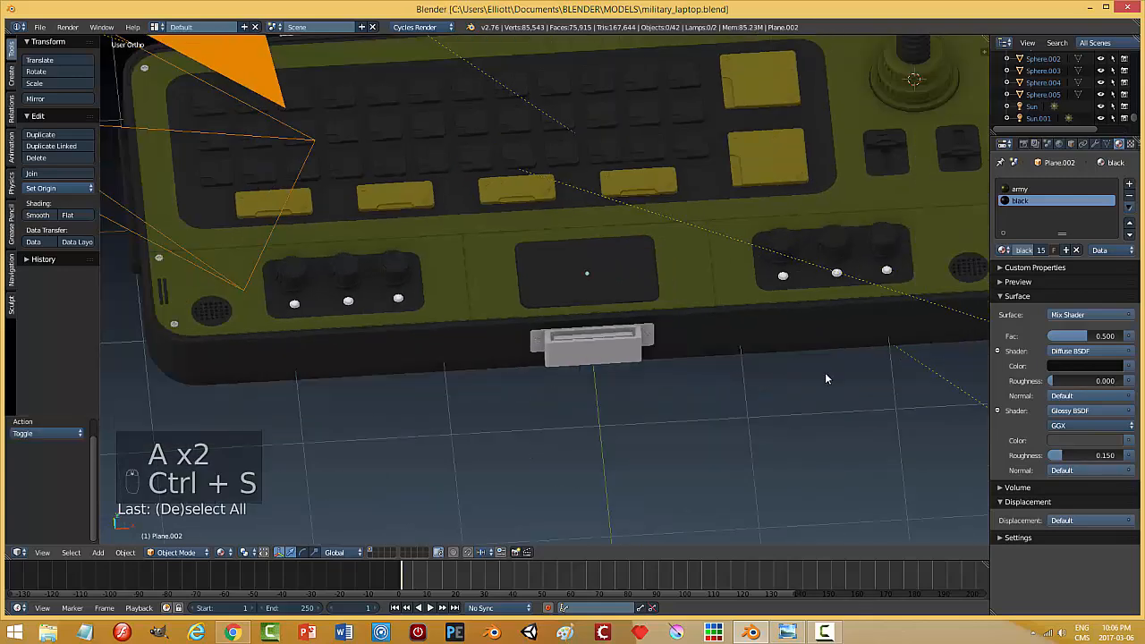
# - Add a third material slot to the touchpad, create a new material in it and paste the copied material settings
pyautogui.moveTo(825, 372)
pyautogui.mouseDown(button='middle')
pyautogui.moveTo(803, 358)
pyautogui.moveTo(816, 362)
pyautogui.mouseUp(button='middle')
pyautogui.scroll(2, 823, 363)
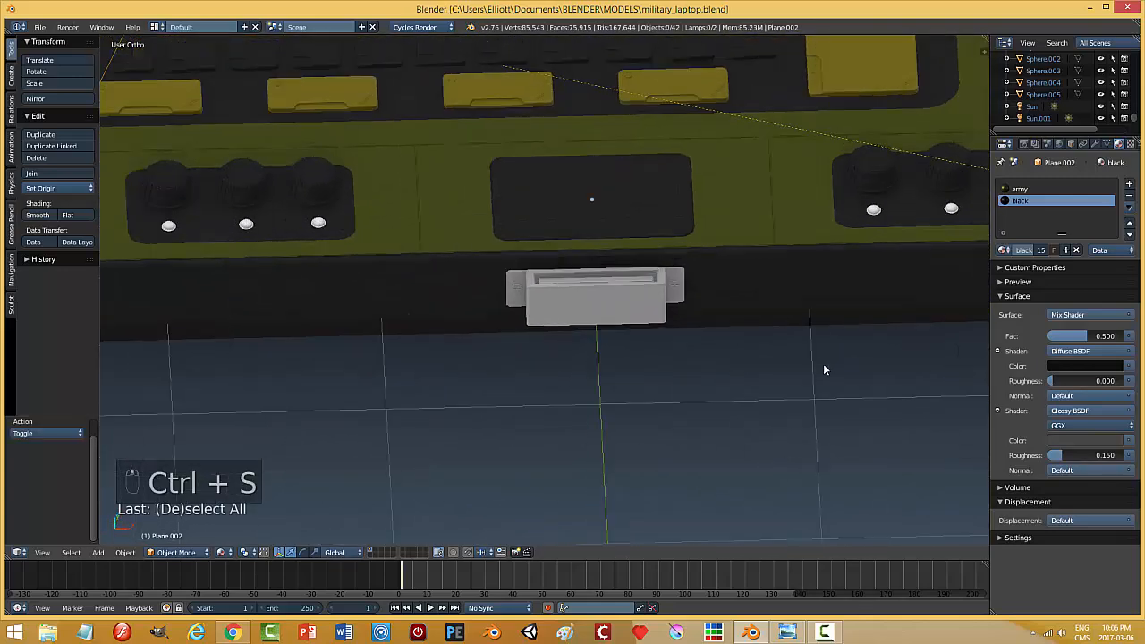
pyautogui.scroll(-1, 902, 338)
pyautogui.click(1130, 186)
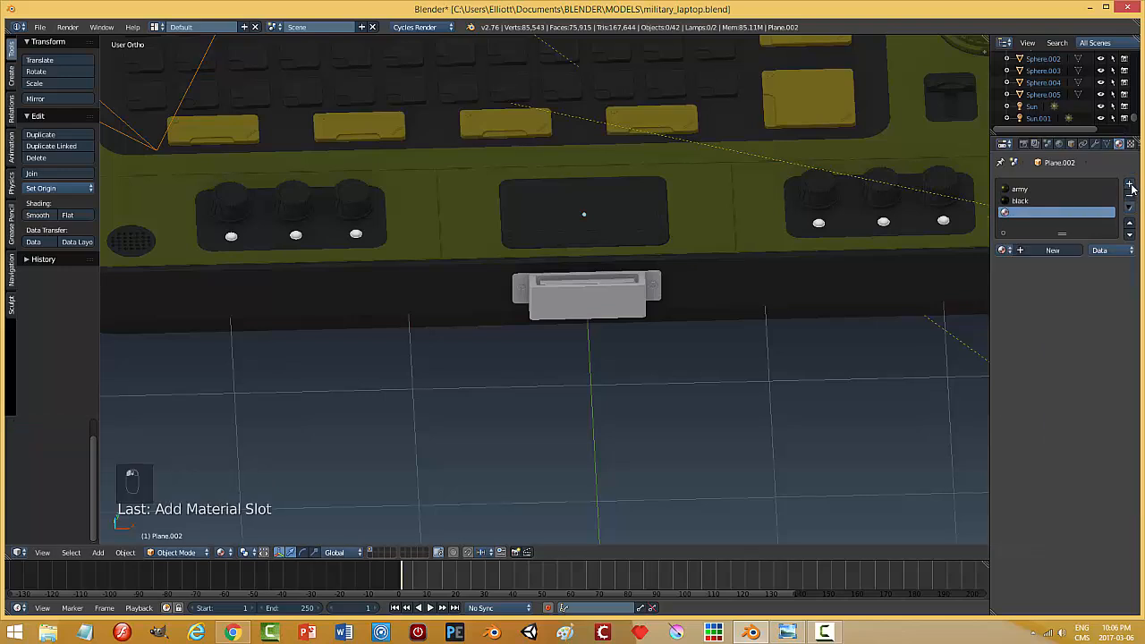
pyautogui.click(1130, 207)
pyautogui.click(1049, 242)
pyautogui.click(1047, 251)
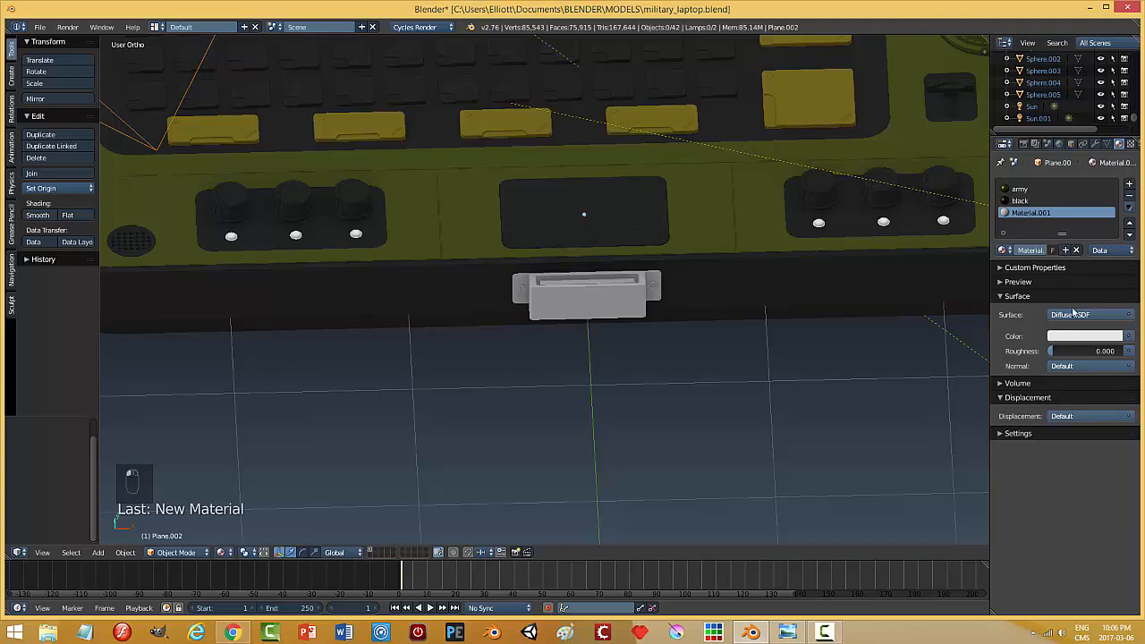
pyautogui.click(1129, 208)
pyautogui.click(1082, 244)
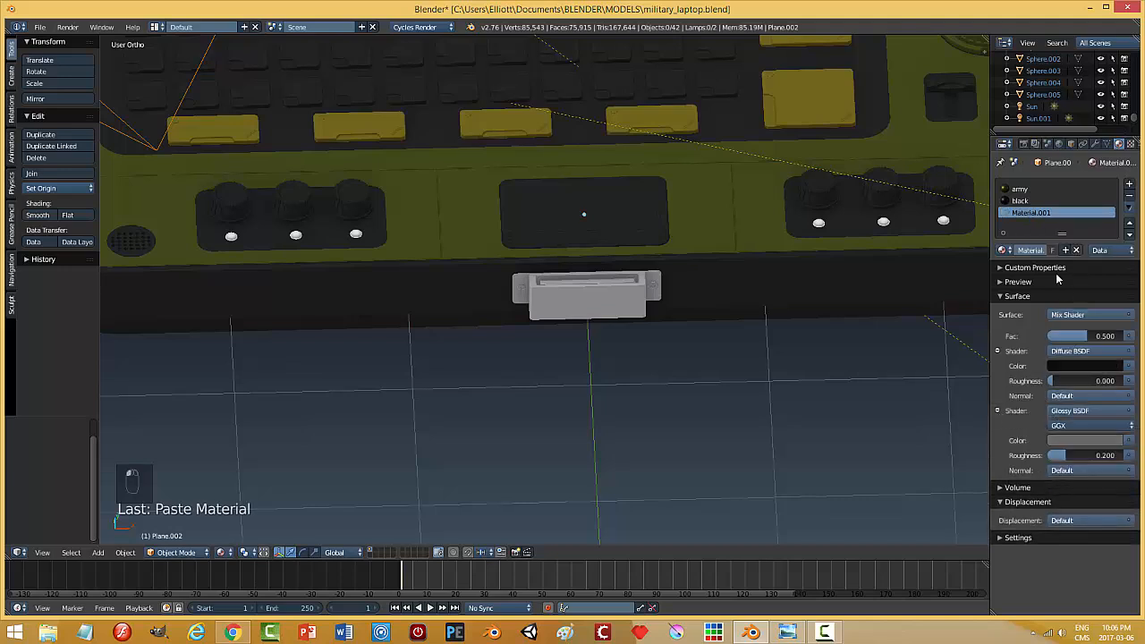
# - Set the new material's diffuse color to red 9E0C1C and its glossy color to a brighter red, C00F22
pyautogui.click(1064, 367)
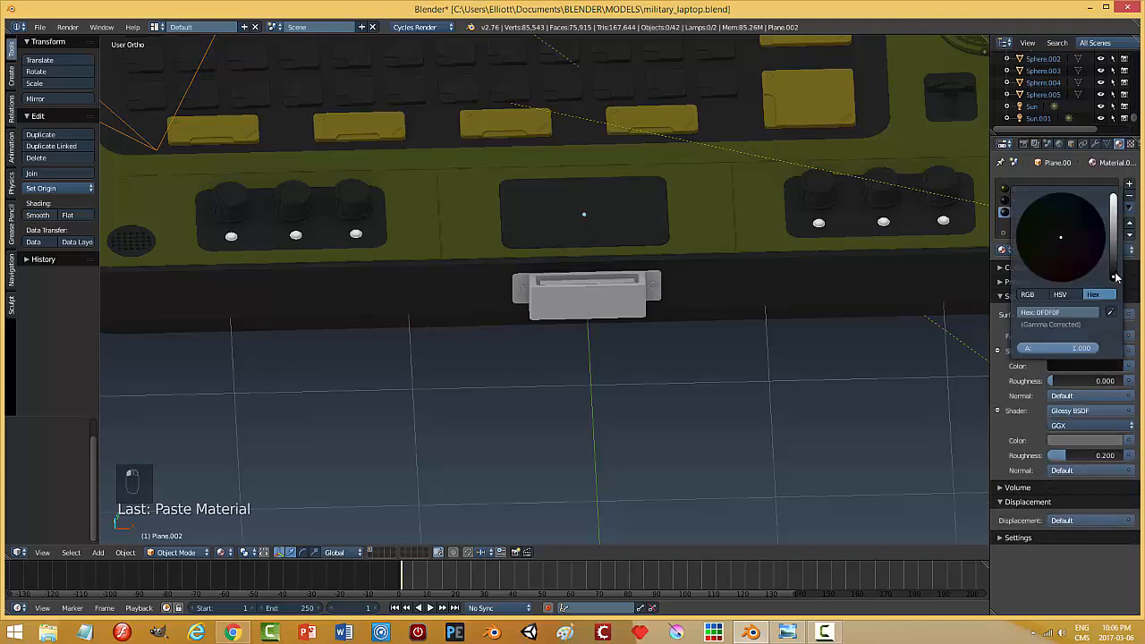
pyautogui.moveTo(1116, 277); pyautogui.dragTo(1114, 218)
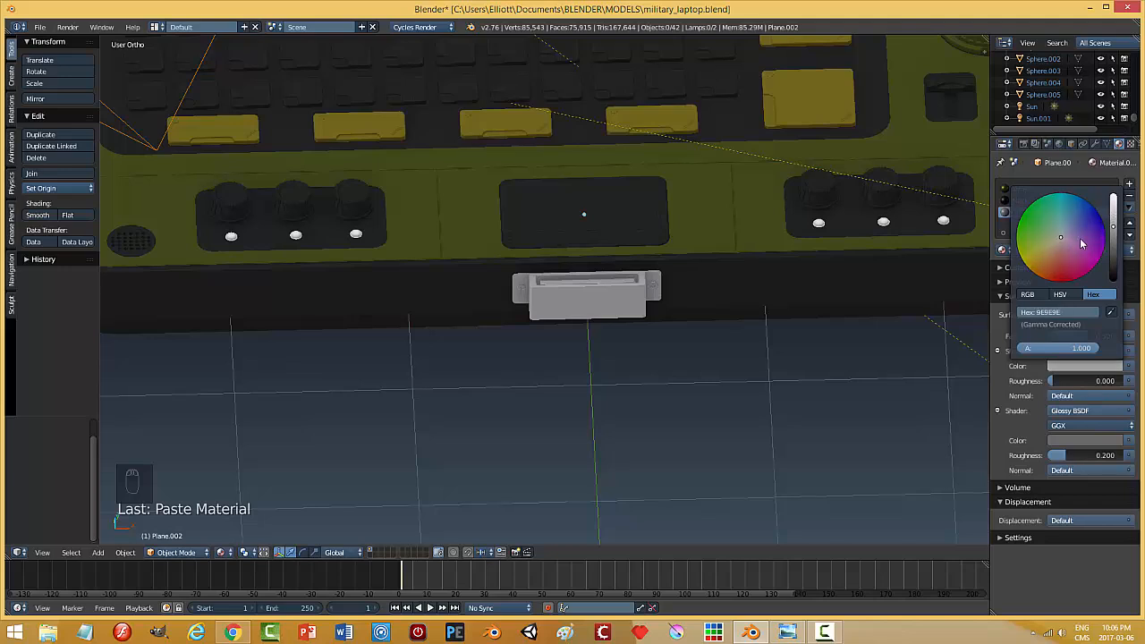
pyautogui.moveTo(1060, 242); pyautogui.dragTo(1065, 274)
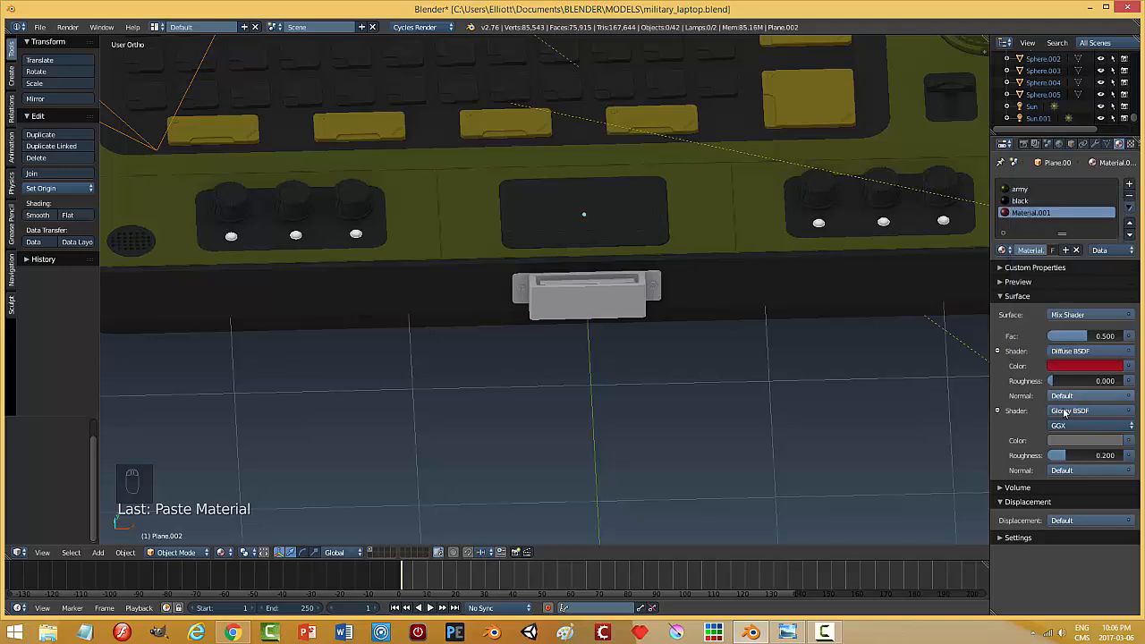
pyautogui.click(1082, 441)
pyautogui.click(1113, 387)
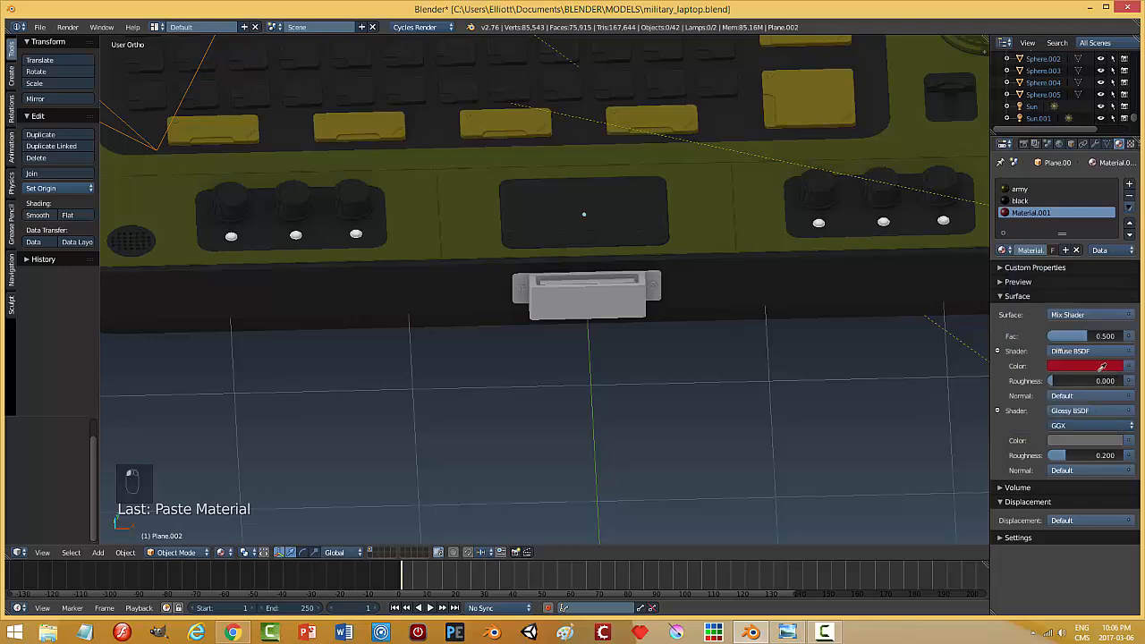
pyautogui.click(1090, 367)
pyautogui.click(1094, 439)
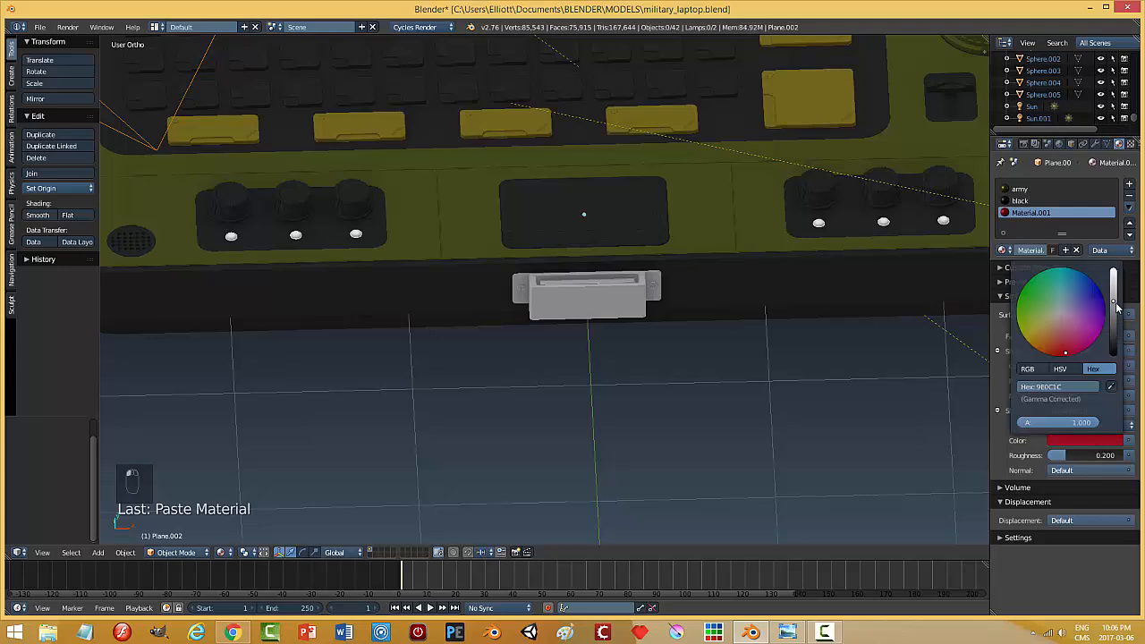
pyautogui.moveTo(1115, 307); pyautogui.dragTo(1114, 299)
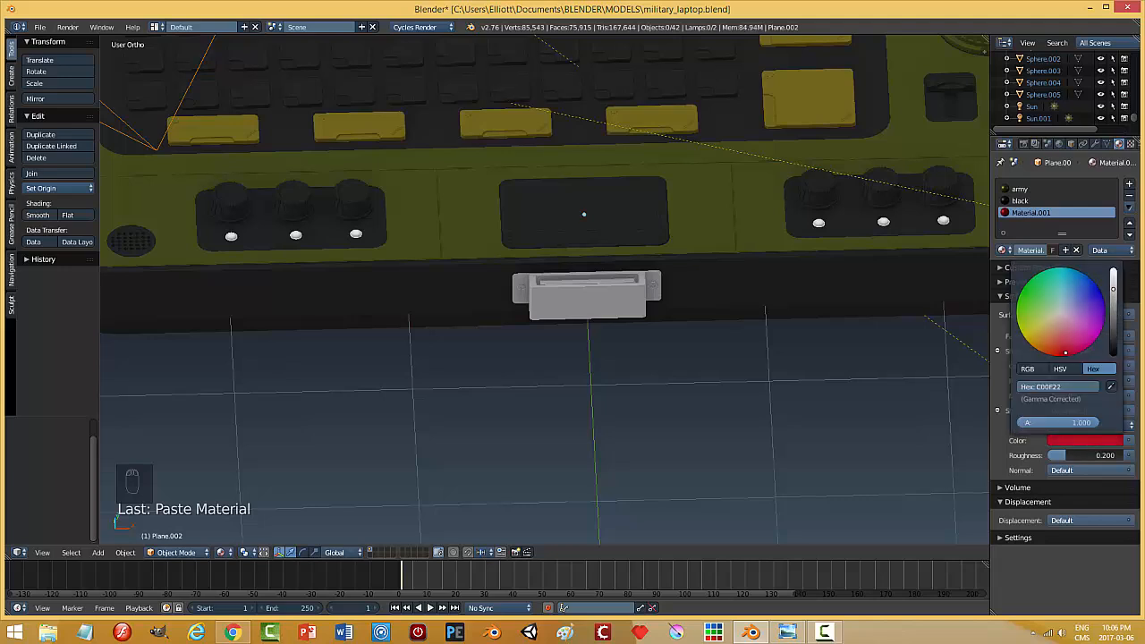
# - Rename the new material as red
pyautogui.click(1029, 250)
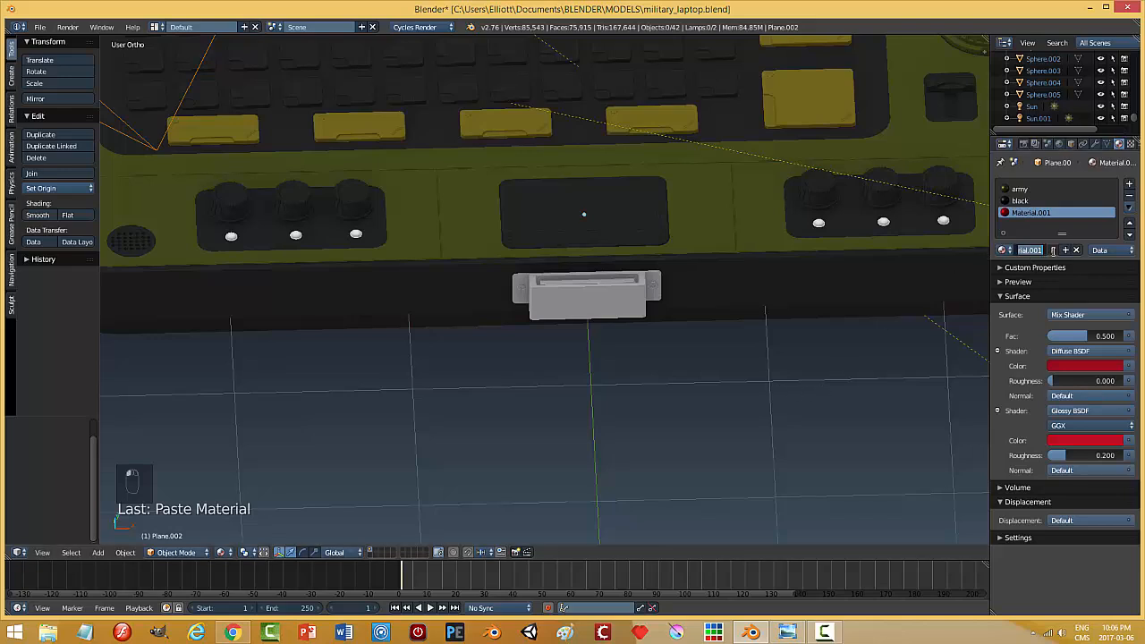
pyautogui.write('red')
pyautogui.press('Return')
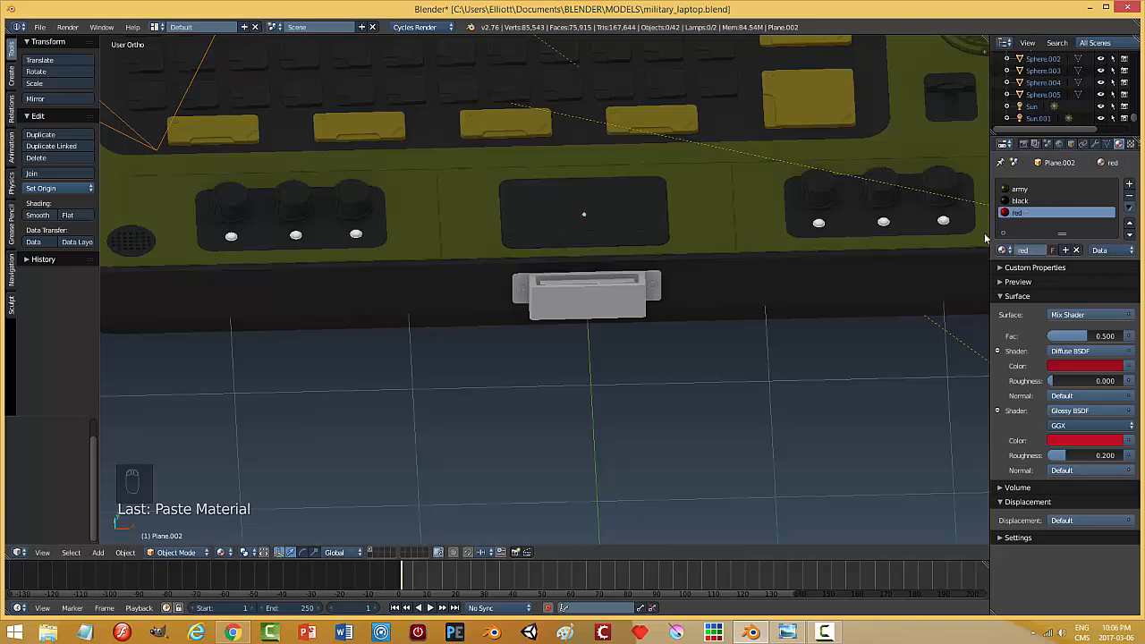
# - Apply the red material to the outer and middle indicator lights below the right group of knobs
pyautogui.rightClick(944, 221)
pyautogui.click(1004, 222)
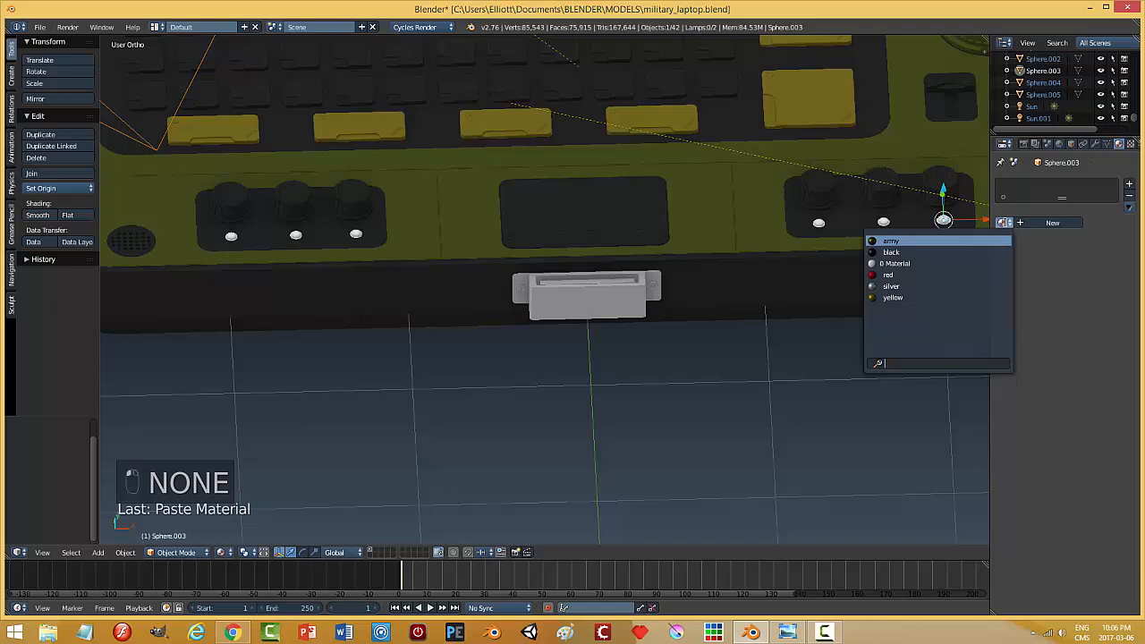
pyautogui.click(923, 274)
pyautogui.rightClick(889, 225)
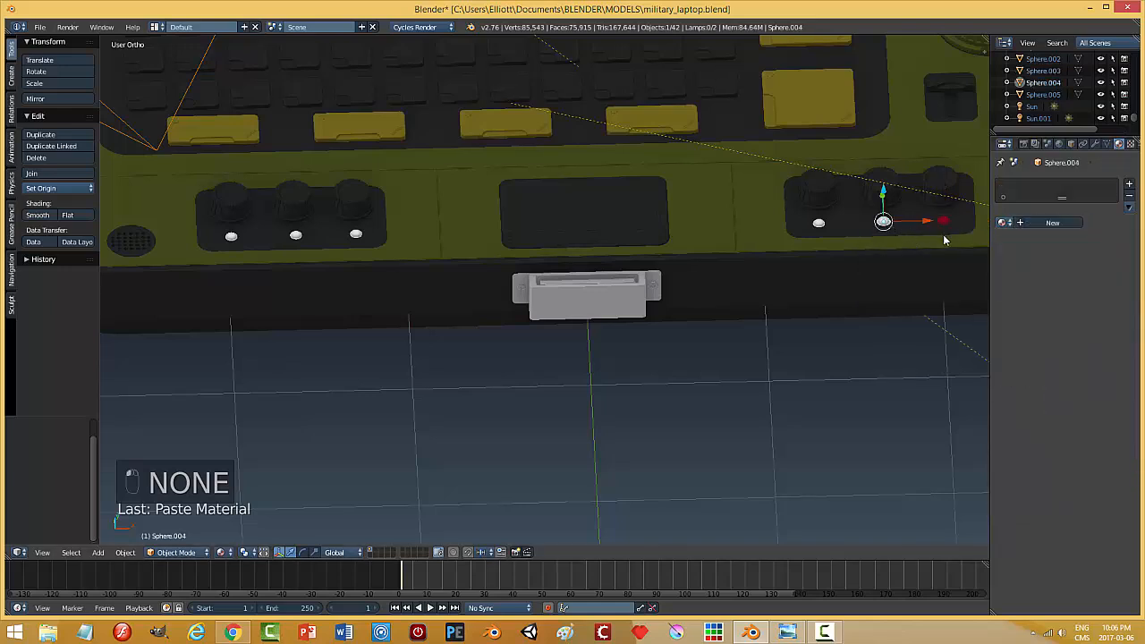
pyautogui.click(1004, 222)
pyautogui.click(915, 274)
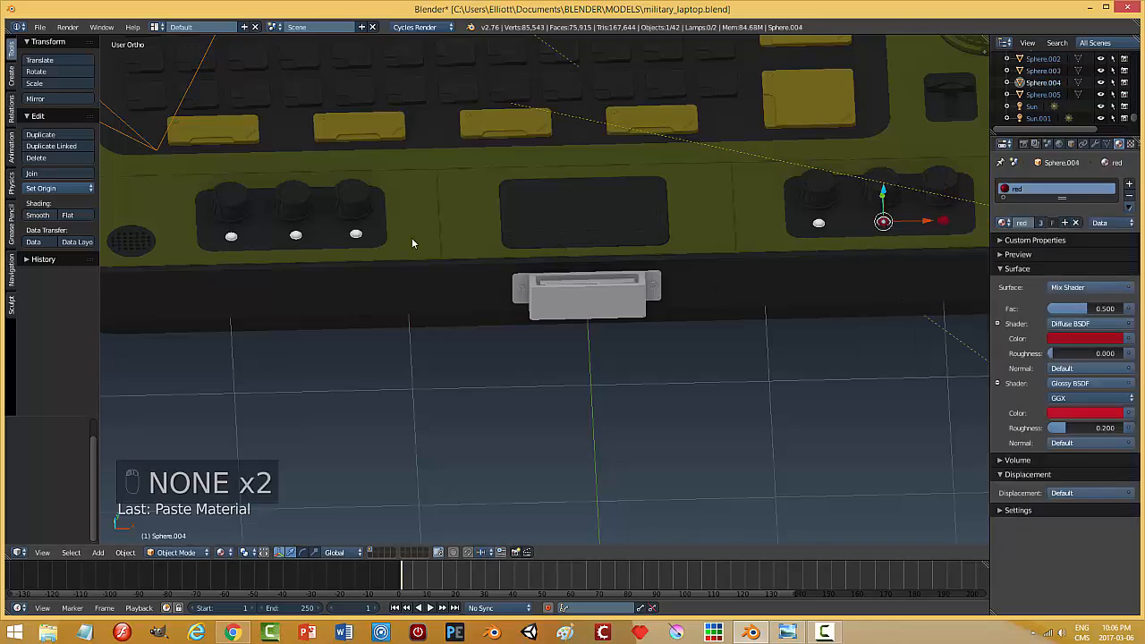
# - Apply the red material to the middle indicator light below the left group of knobs
pyautogui.rightClick(291, 235)
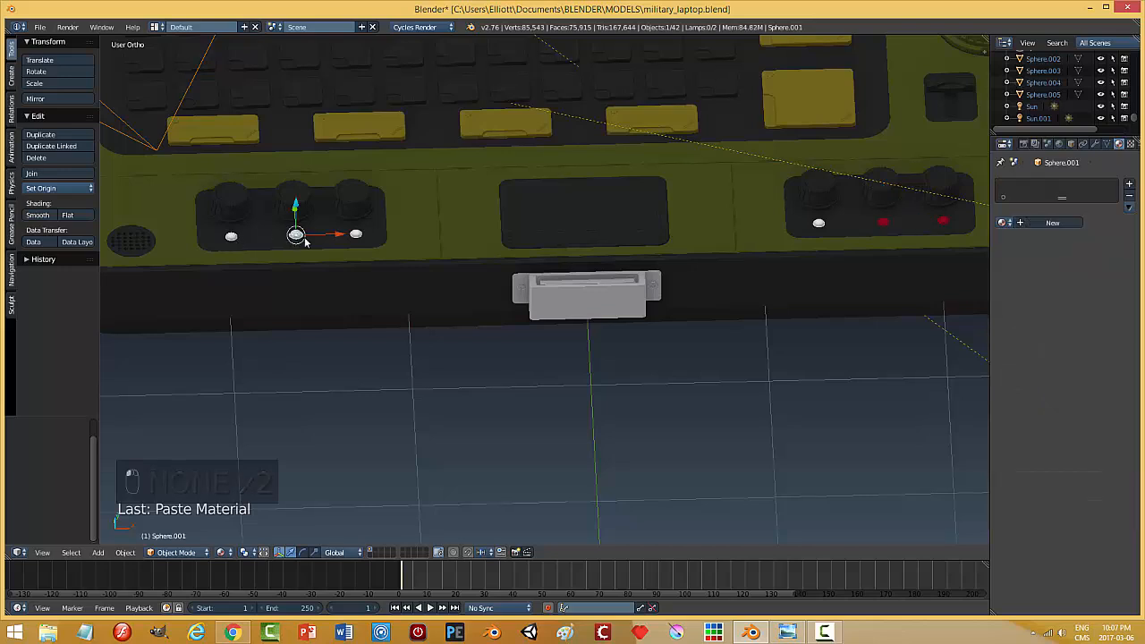
pyautogui.click(1004, 222)
pyautogui.click(886, 275)
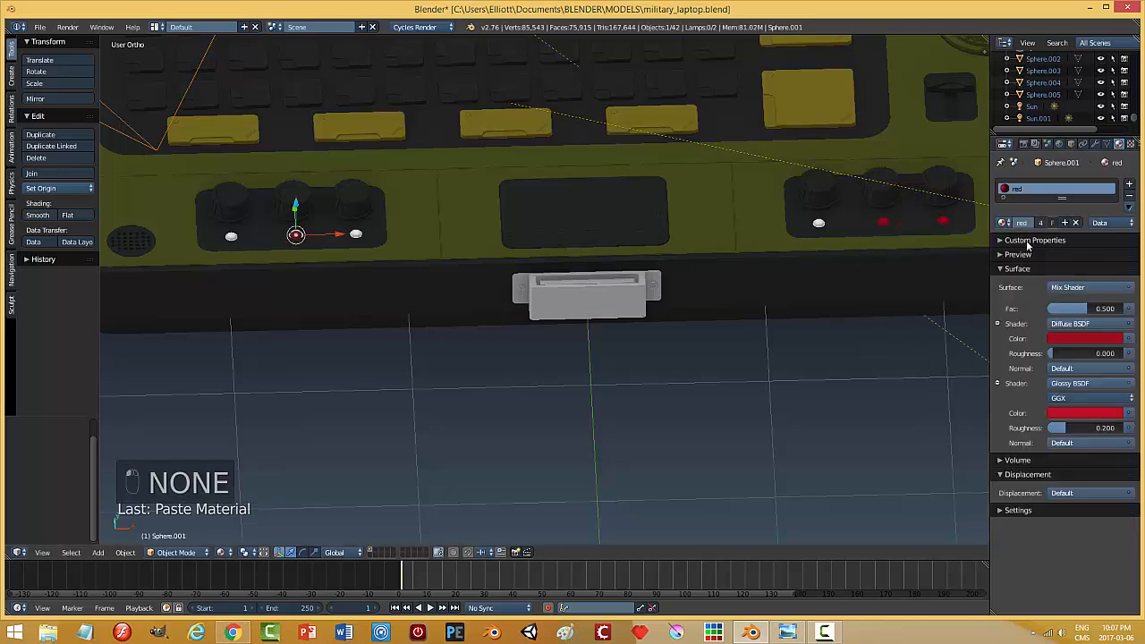
# - Add a second material slot to the middle left light, create a new material and paste the copied settings into it
pyautogui.click(1129, 184)
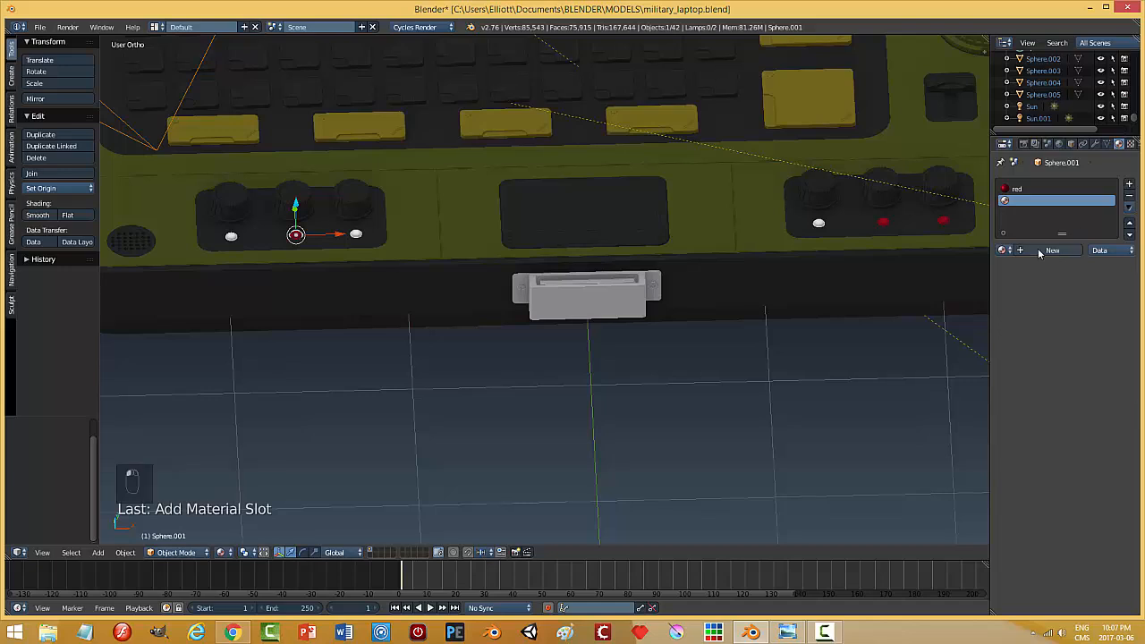
pyautogui.click(1044, 250)
pyautogui.click(1130, 208)
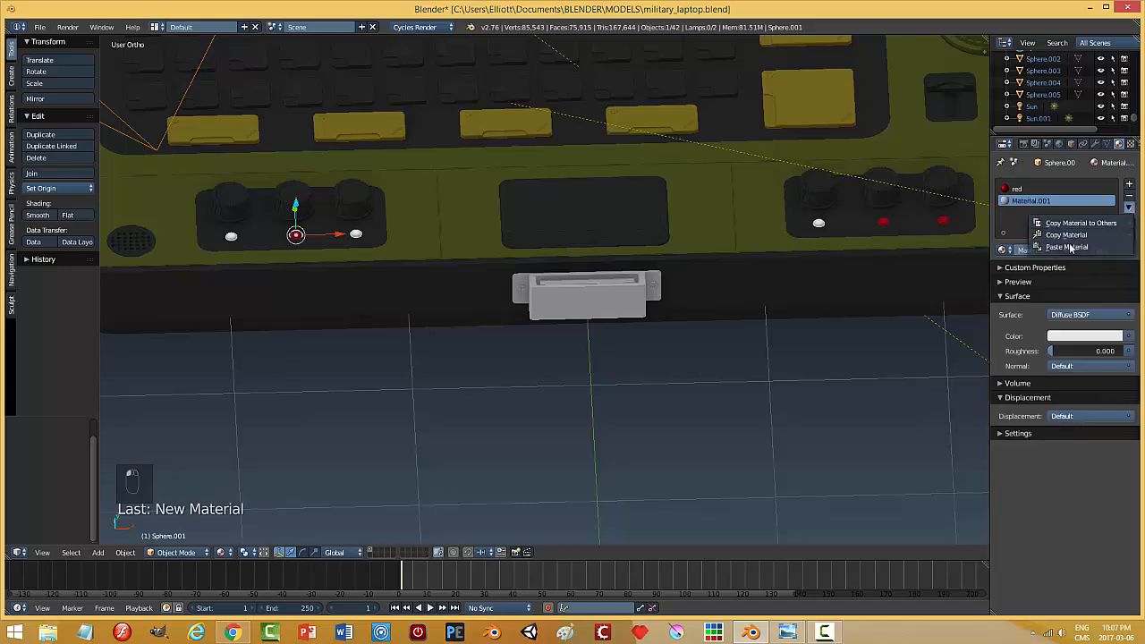
pyautogui.click(1038, 231)
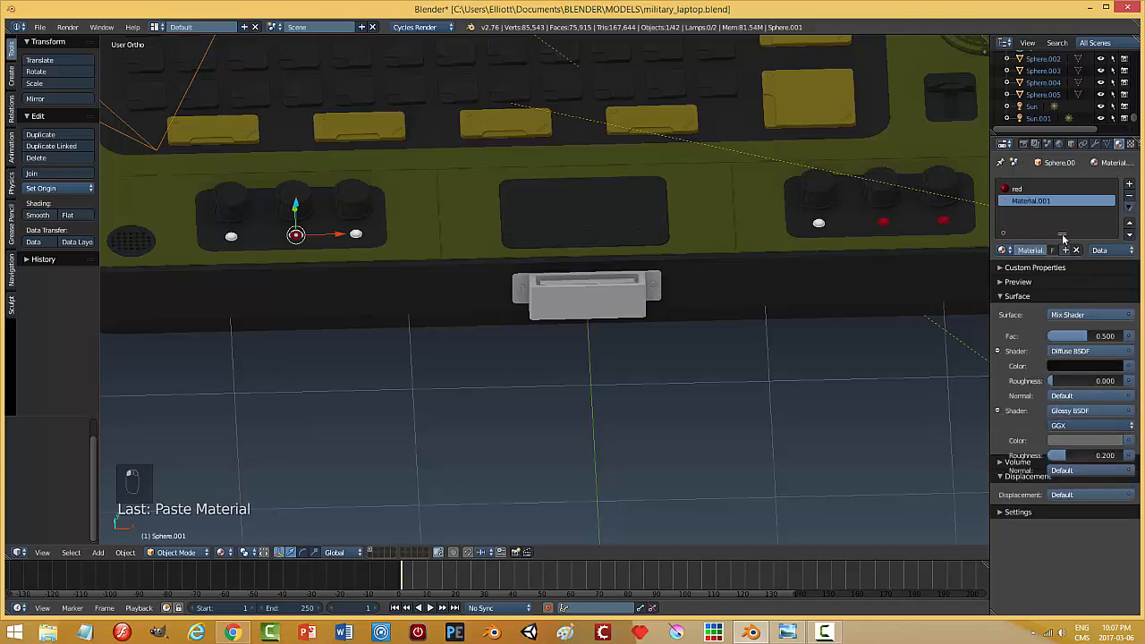
# - Make the new material green, matching the glossy color to diffuse green 359633 and darkening the diffuse color
pyautogui.click(1081, 367)
pyautogui.moveTo(1114, 279); pyautogui.dragTo(1035, 223)
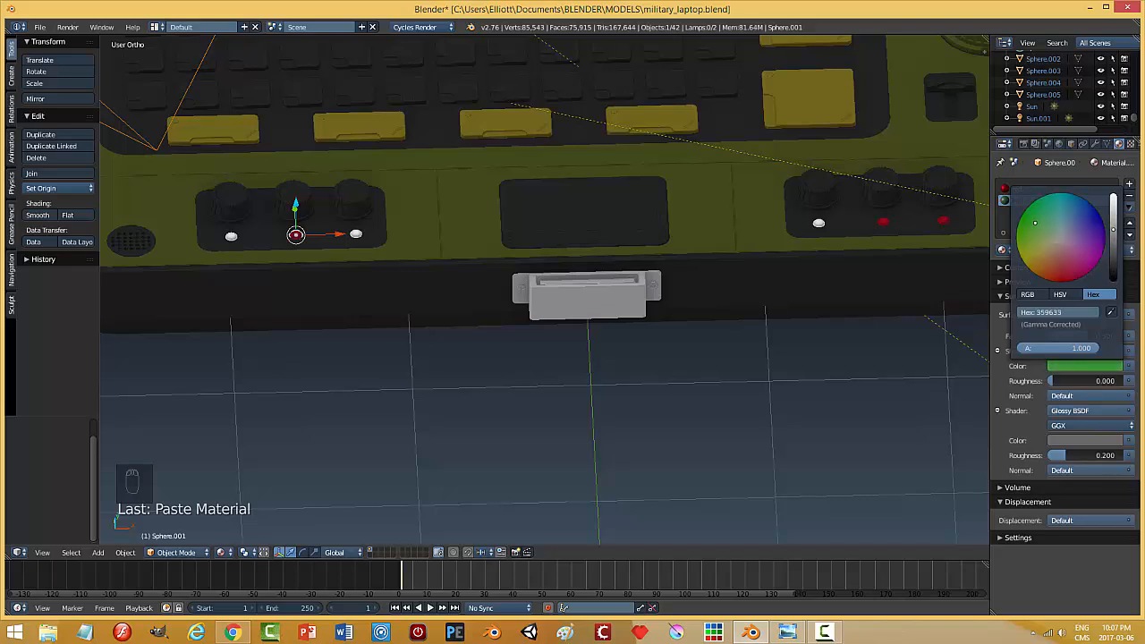
pyautogui.click(1072, 440)
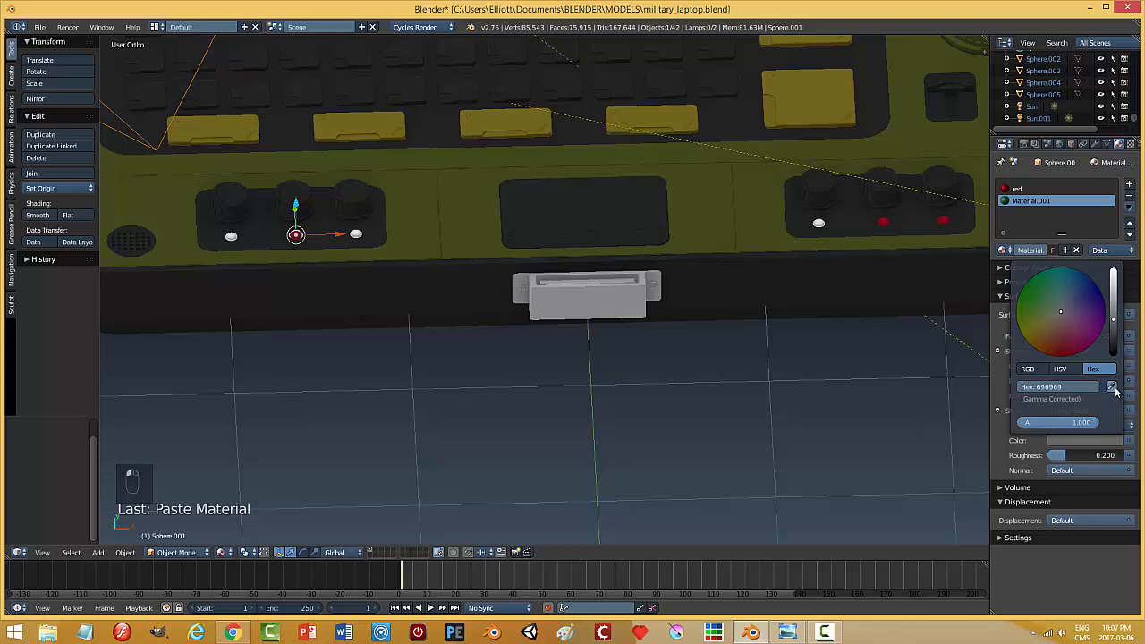
pyautogui.click(1098, 368)
pyautogui.click(1091, 368)
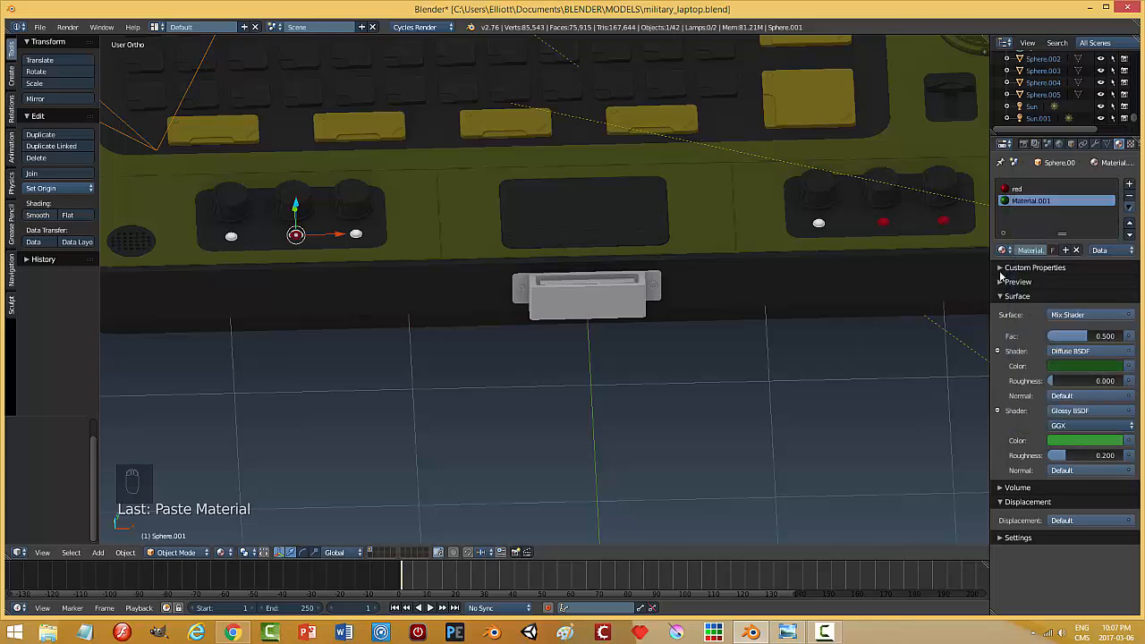
# - Rename the new material "green" and apply it to the inner indicator light below the right group of knobs
pyautogui.doubleClick(1031, 250)
pyautogui.write('green')
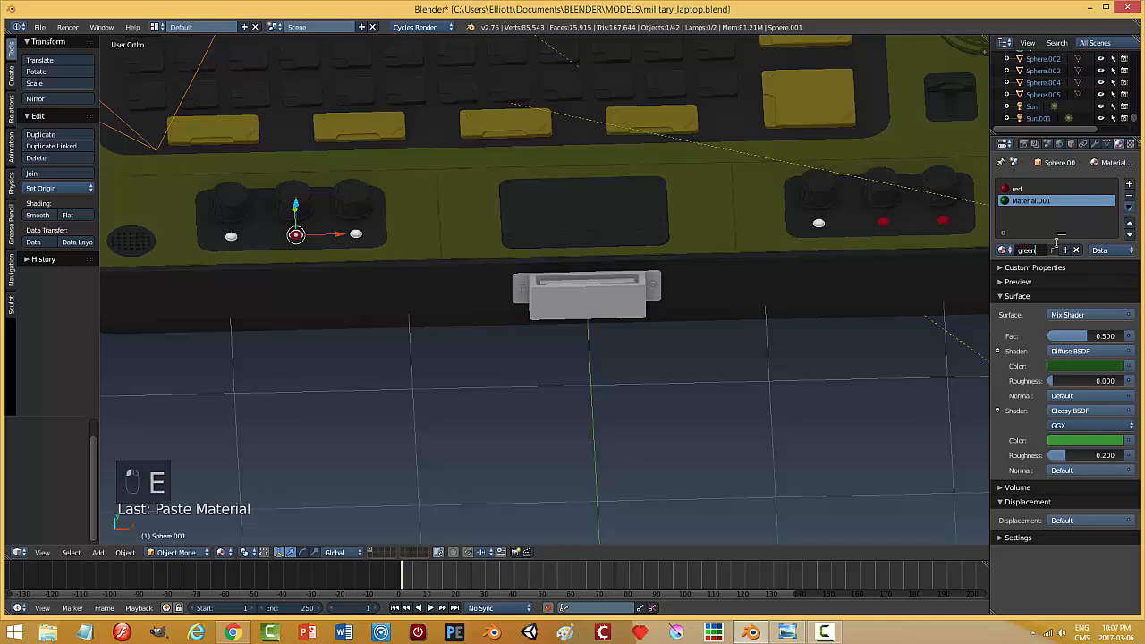
pyautogui.press('Return')
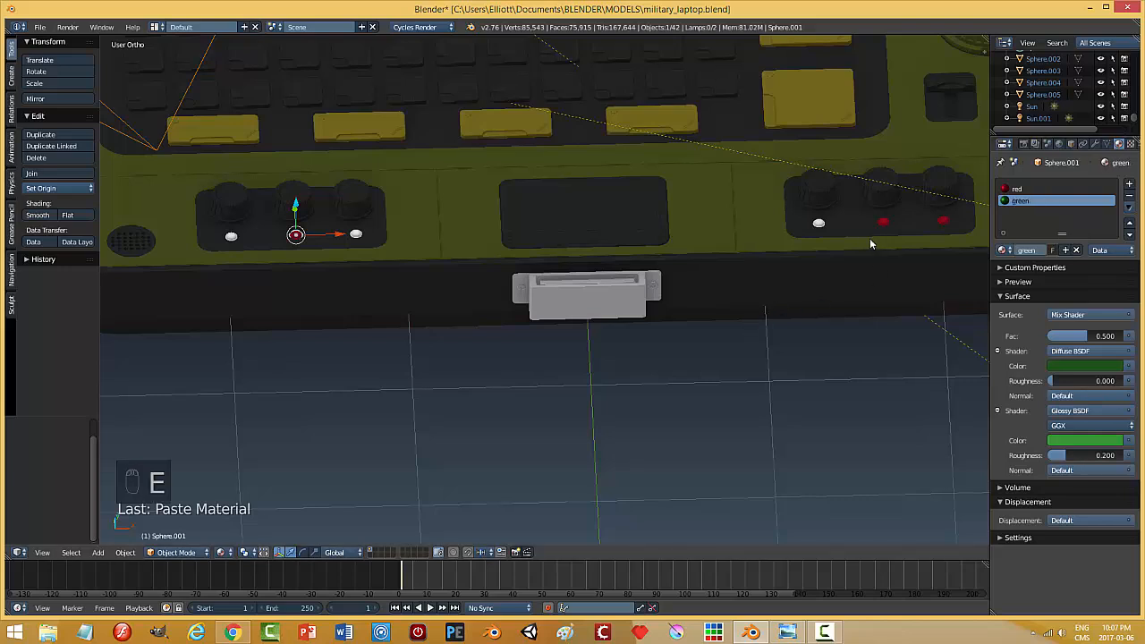
pyautogui.rightClick(822, 223)
pyautogui.click(1005, 223)
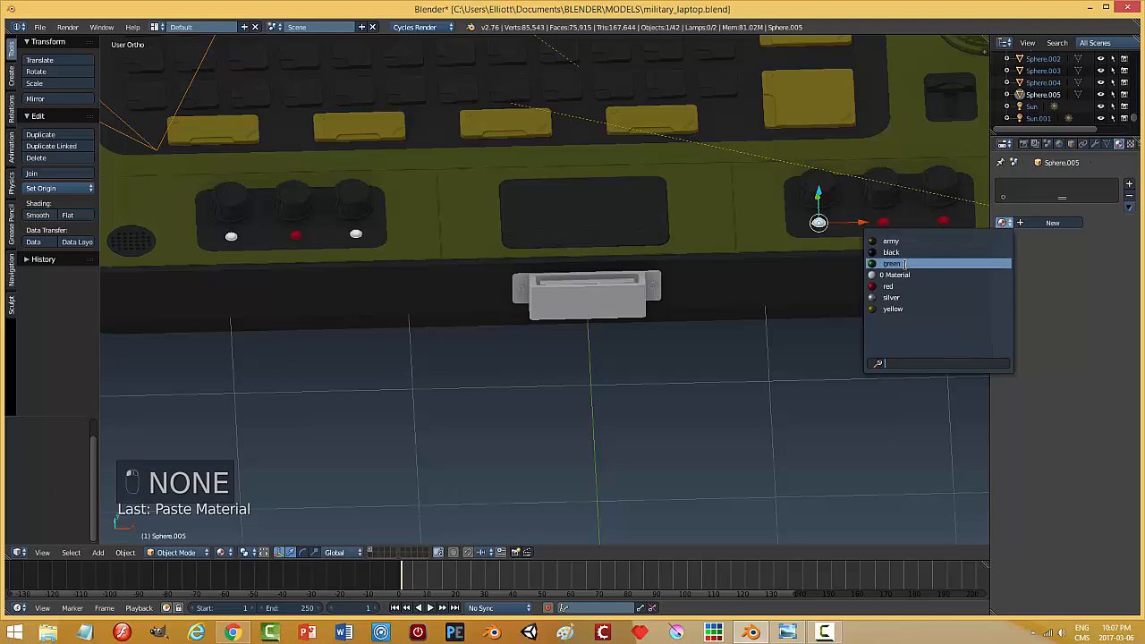
pyautogui.click(962, 265)
# - Apply the green material to the outer and inner indicator lights below the left group of knobs
pyautogui.rightClick(232, 237)
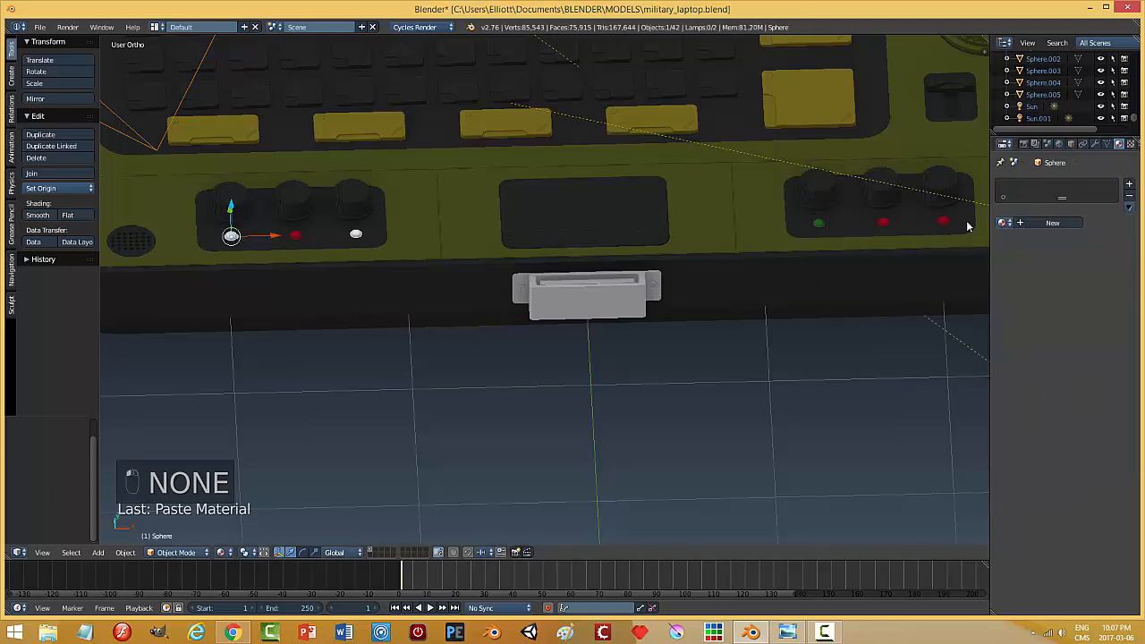
pyautogui.click(1005, 222)
pyautogui.click(949, 262)
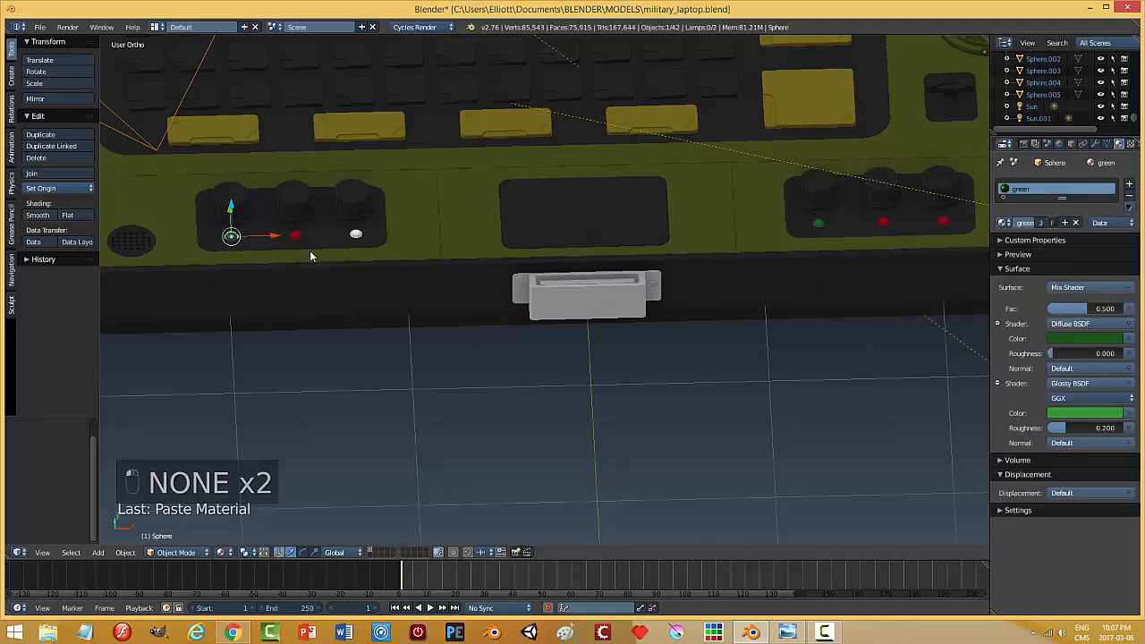
pyautogui.rightClick(356, 234)
pyautogui.click(1005, 223)
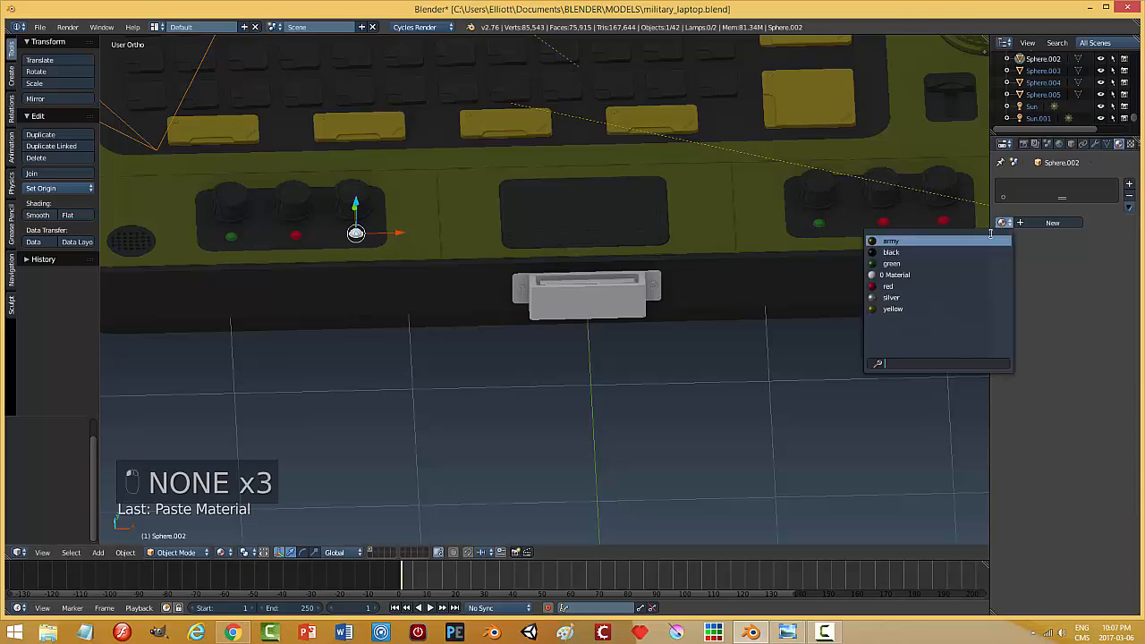
pyautogui.click(948, 261)
# - Deselect everything and save over military_laptop.blend
pyautogui.press('a')
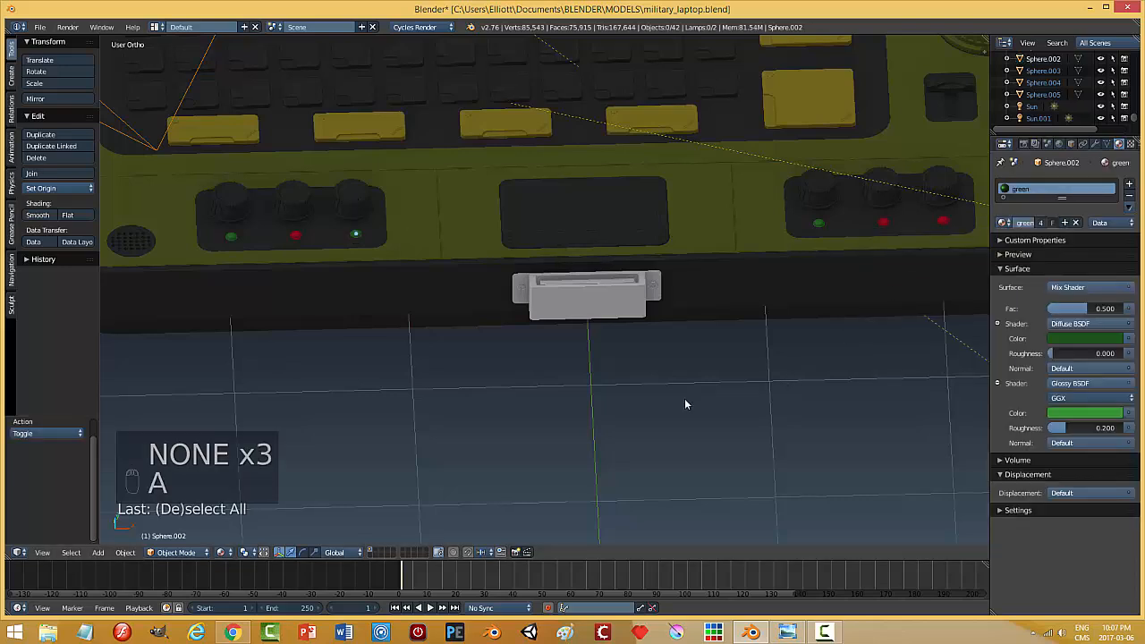
pyautogui.hotkey('ctrl', 's')
pyautogui.click(685, 398)
# - Look through the camera and render the laptop to check the indicator light materials
pyautogui.scroll(-4, 702, 401)
pyautogui.moveTo(703, 401); pyautogui.dragTo(518, 351, button='middle')
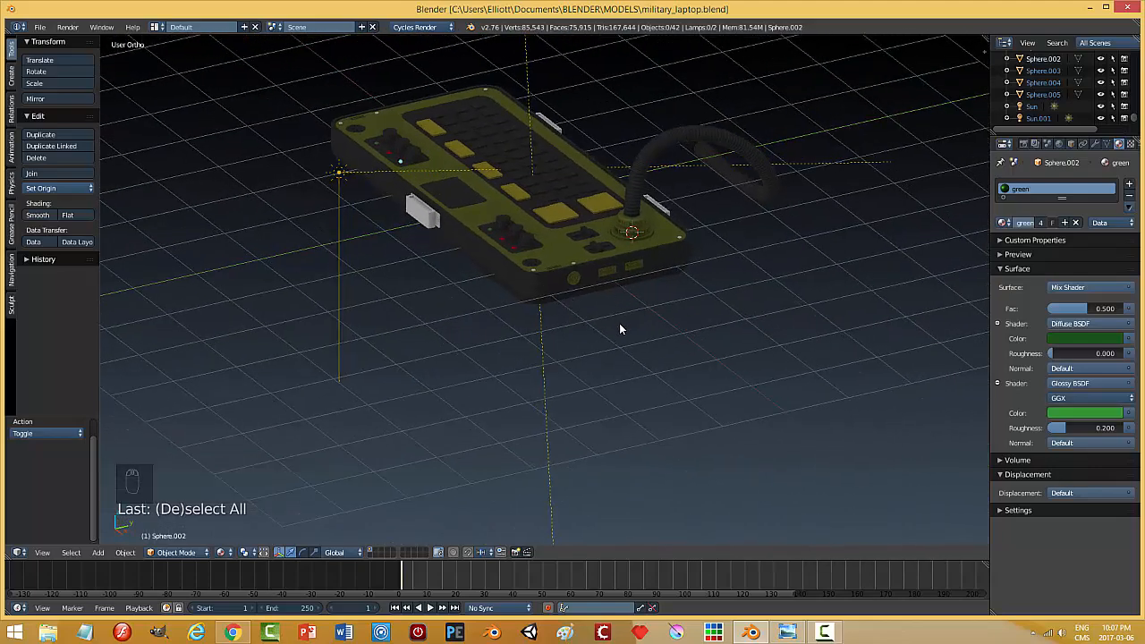
pyautogui.scroll(1, 643, 318)
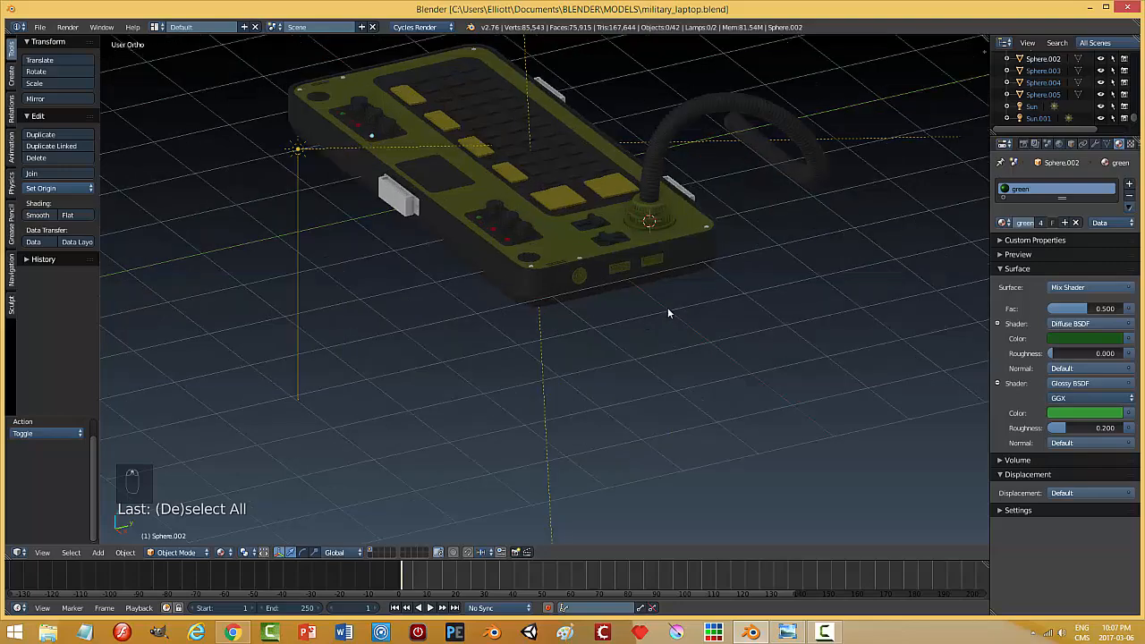
pyautogui.keyDown('shift'); pyautogui.moveTo(668, 307); pyautogui.dragTo(667, 348, button='middle'); pyautogui.keyUp('shift')
pyautogui.press('KP_0')
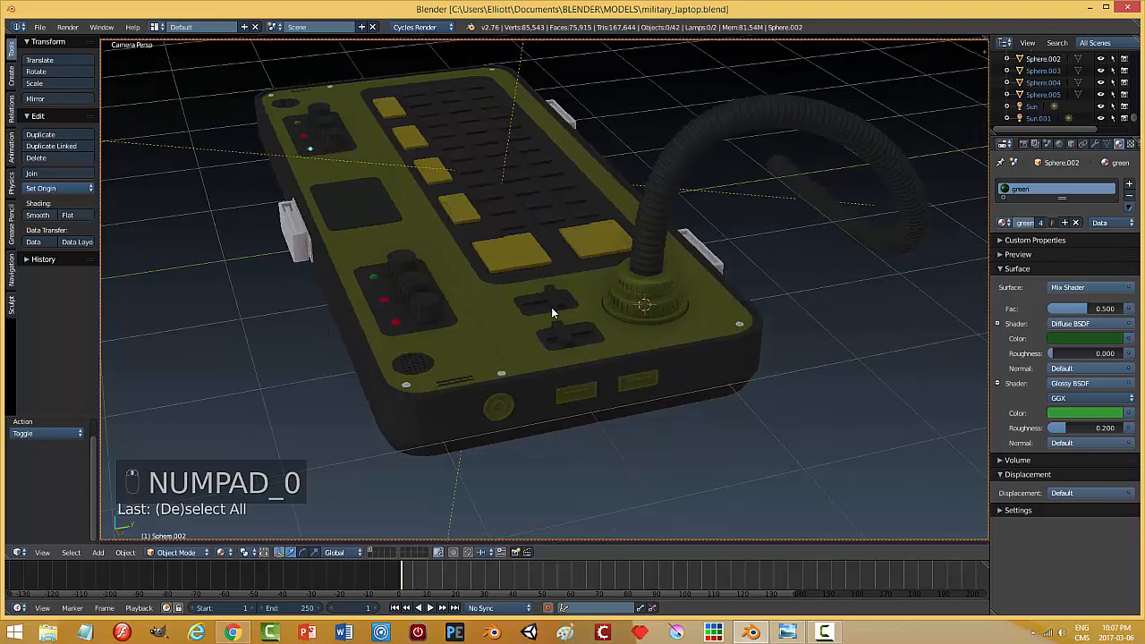
pyautogui.hotkey('ctrl', 's')
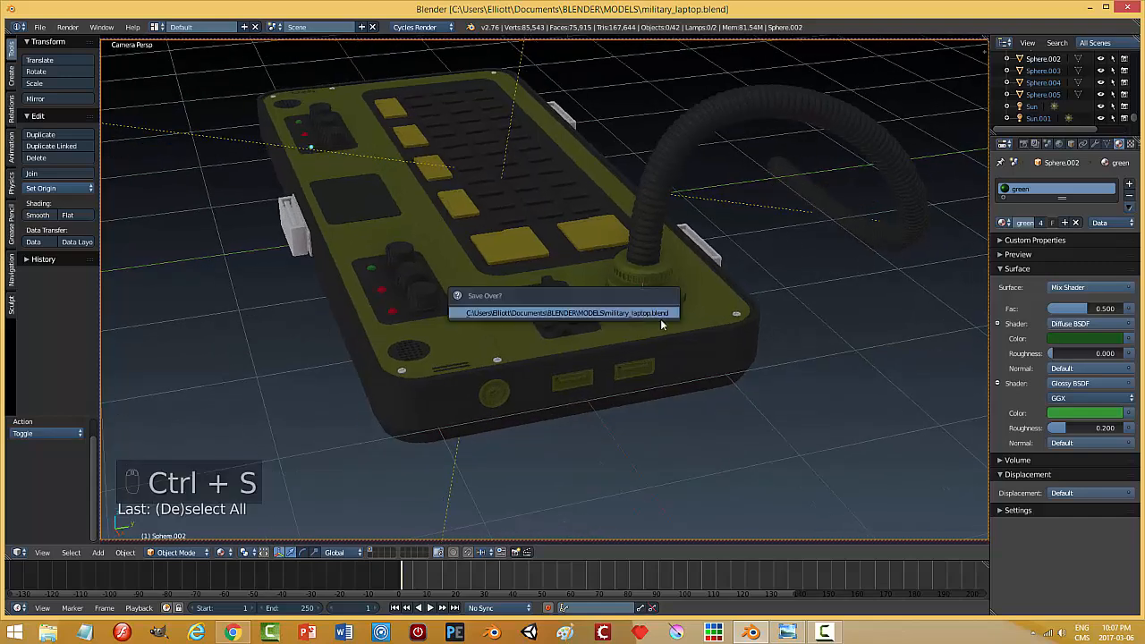
pyautogui.press('F12')
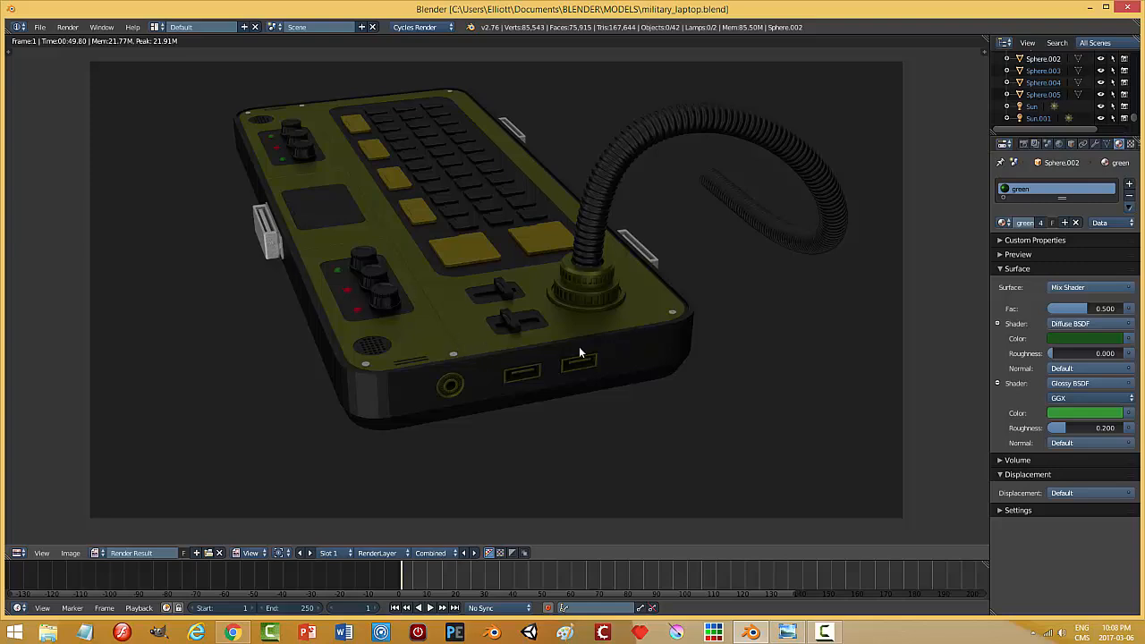
pyautogui.press('Escape')
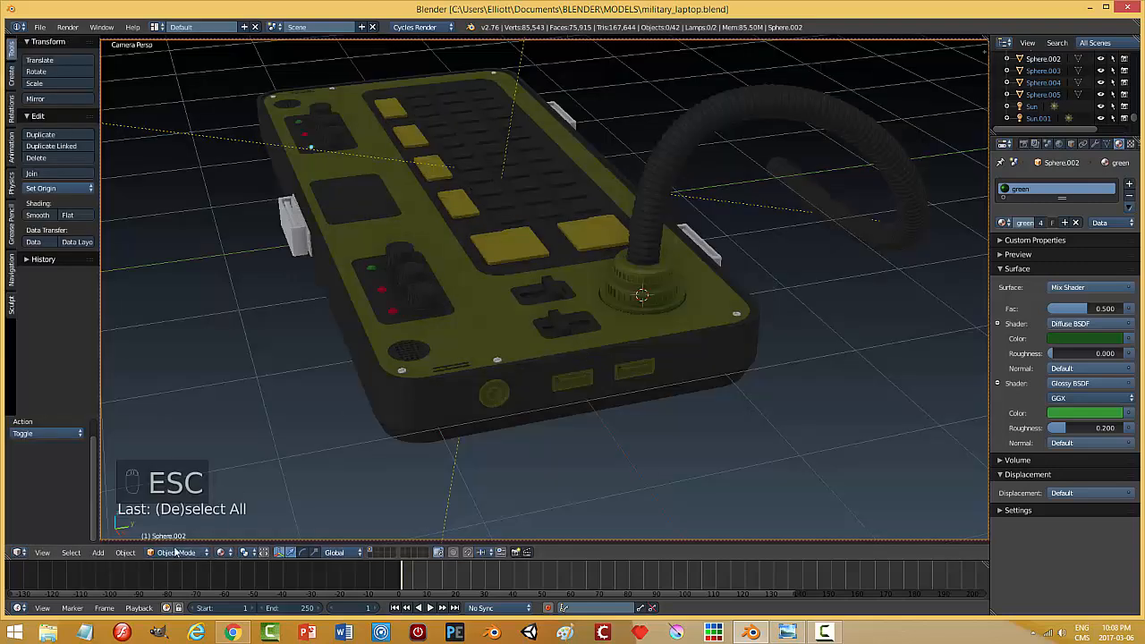
# - Keep the viewport shading as it is and save over military_laptop.blend
pyautogui.click(223, 552)
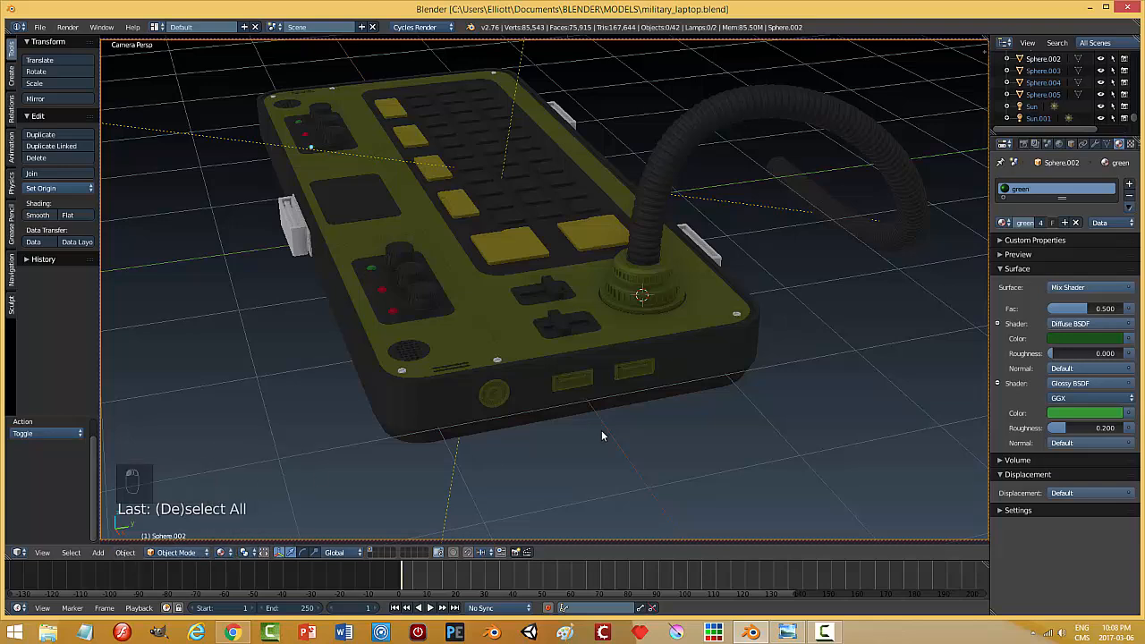
pyautogui.click(221, 552)
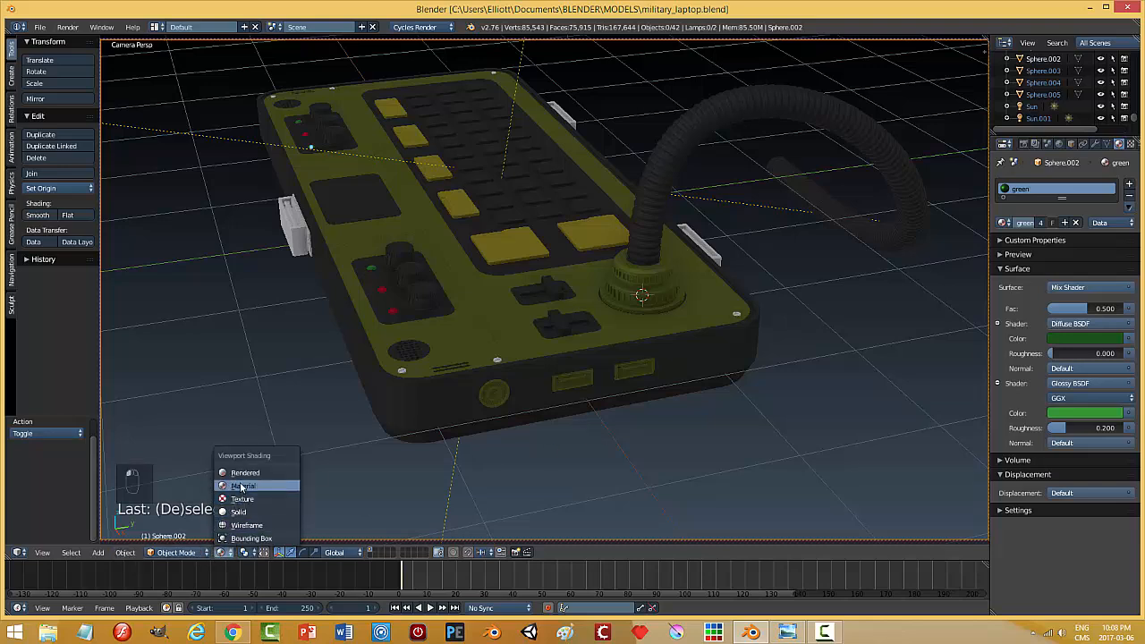
pyautogui.hotkey('ctrl', 's')
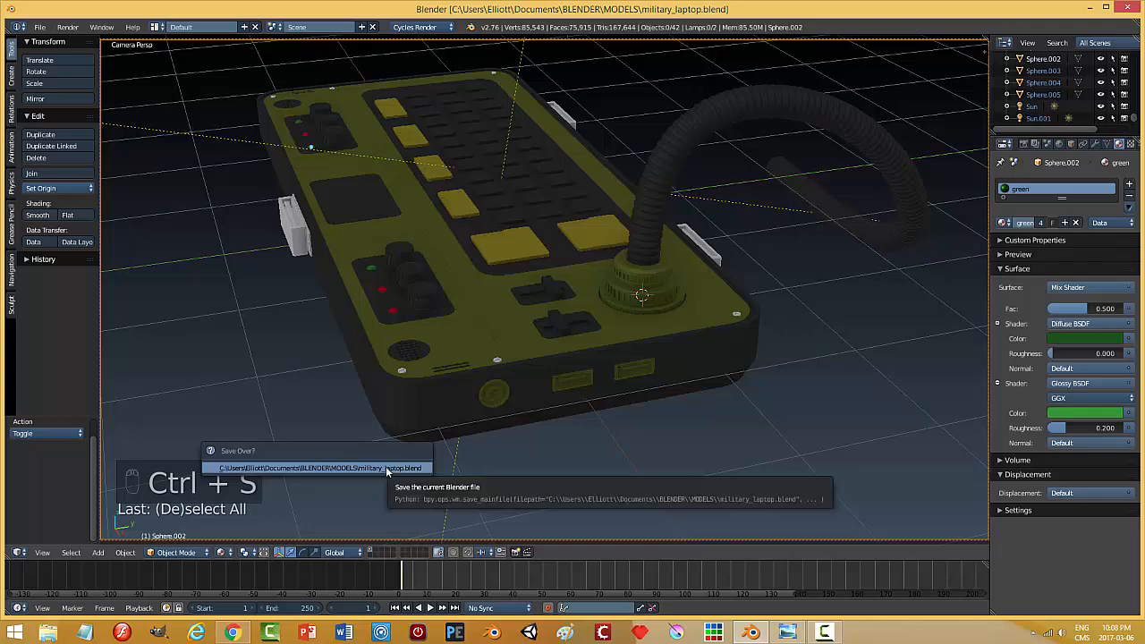
pyautogui.click(404, 469)
# - Leave the camera view and change the two silver screws around the right speaker grille to the black material
pyautogui.press('KP_0')
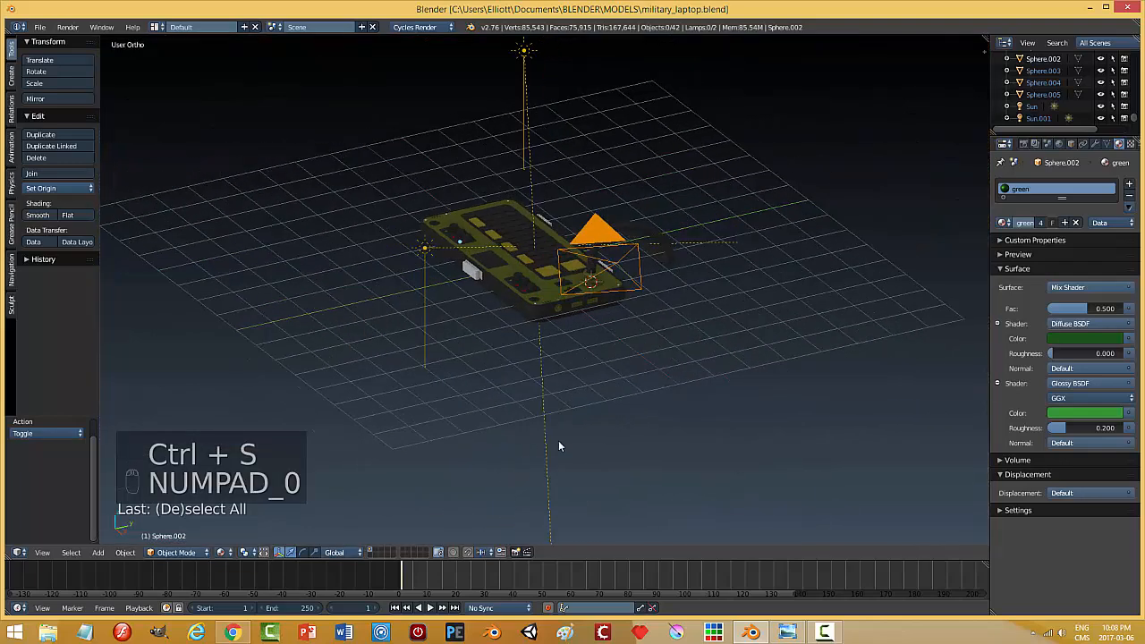
pyautogui.scroll(6, 557, 443)
pyautogui.rightClick(489, 379)
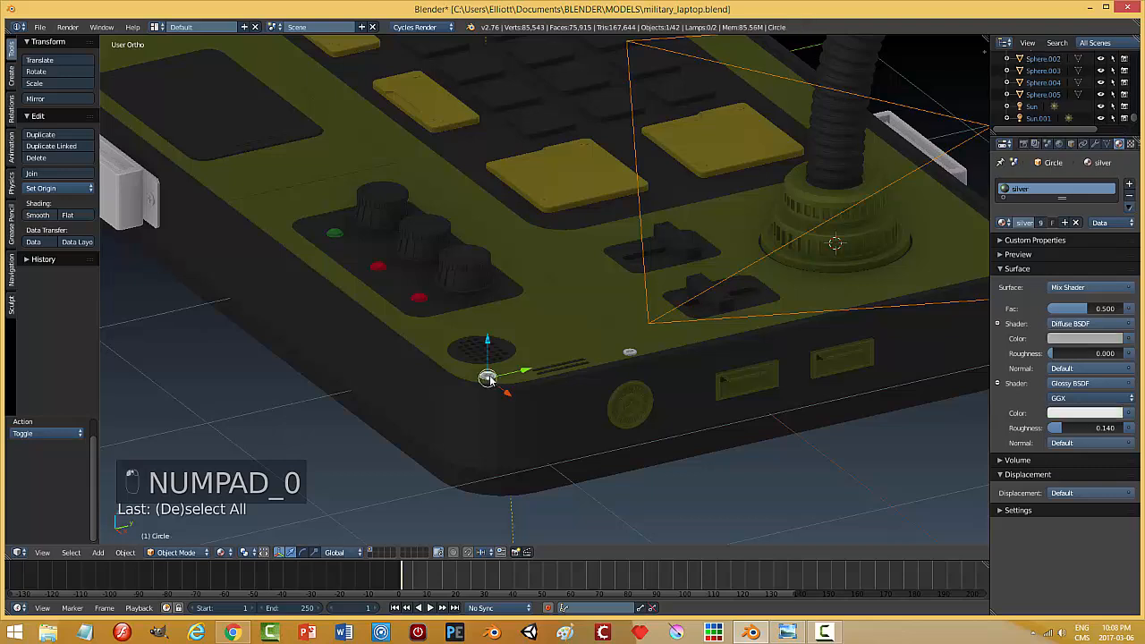
pyautogui.click(1004, 223)
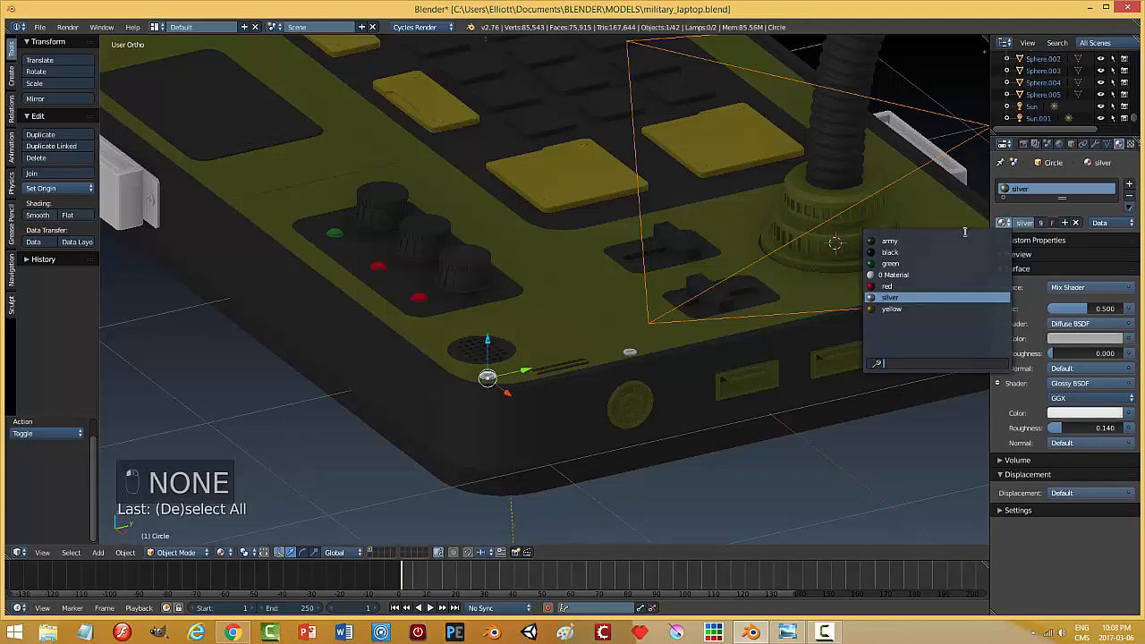
pyautogui.click(926, 253)
pyautogui.rightClick(628, 355)
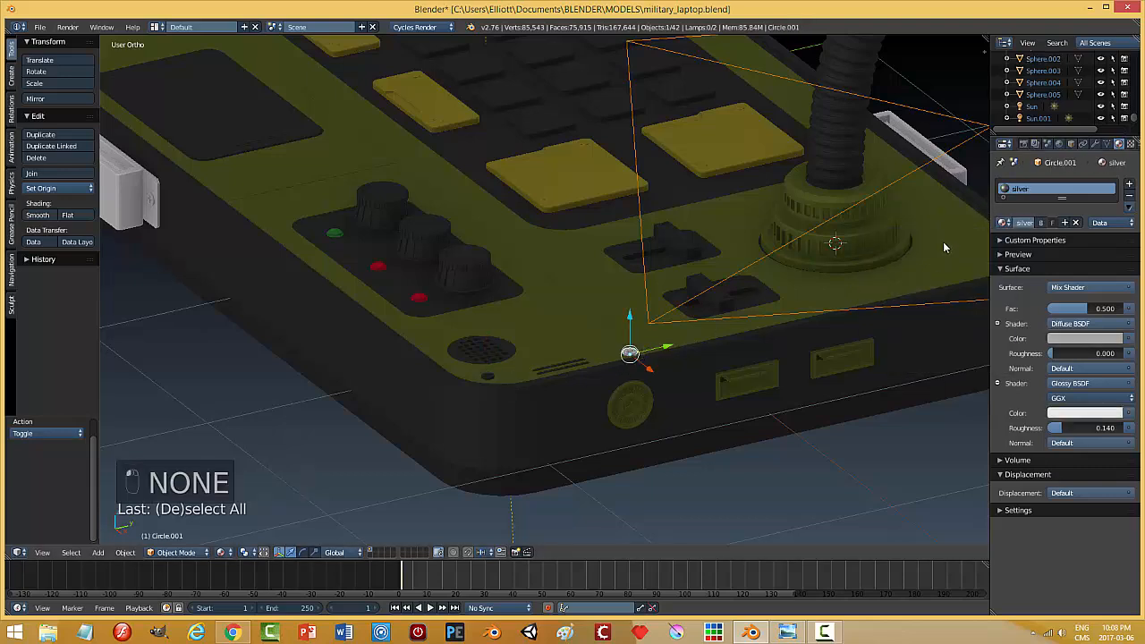
pyautogui.click(1004, 223)
pyautogui.click(943, 256)
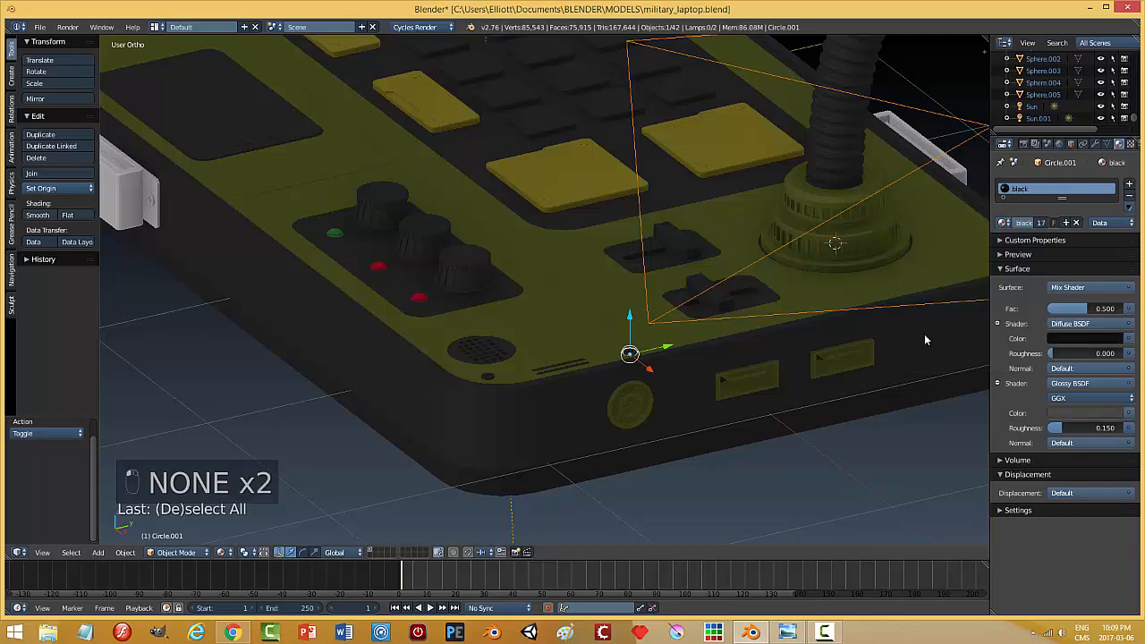
# - Apply the black material to the silver corner screw beside the flexible cable's base
pyautogui.moveTo(925, 336); pyautogui.dragTo(903, 339, button='middle')
pyautogui.rightClick(824, 333)
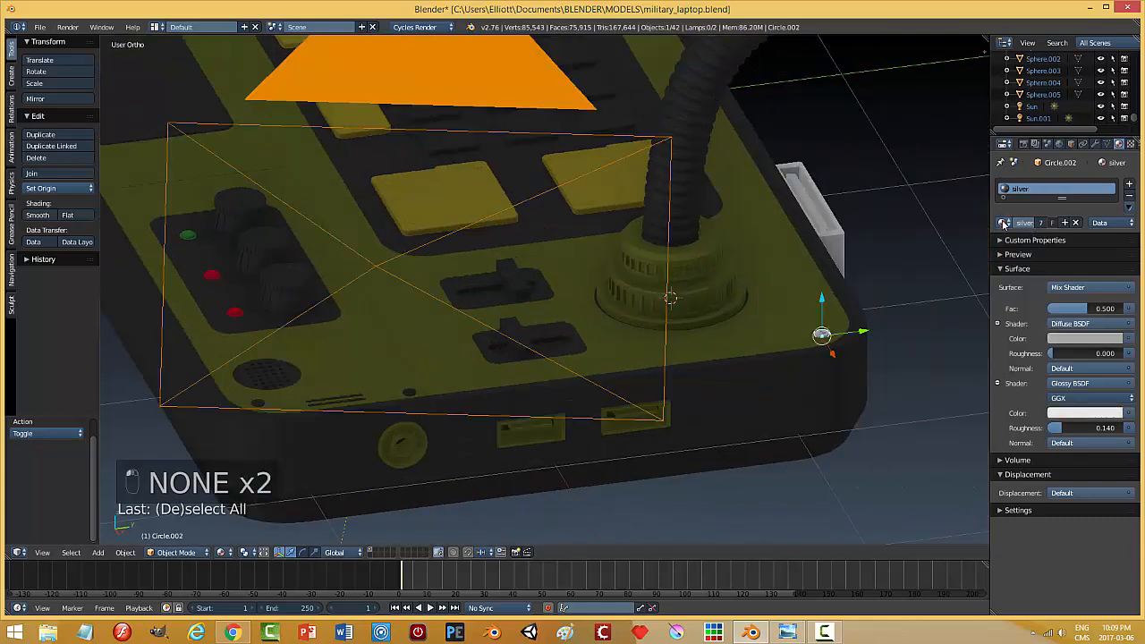
pyautogui.click(1006, 224)
pyautogui.click(914, 260)
# - Apply the army material to the silver rear latch nearest the flexible cable
pyautogui.rightClick(832, 238)
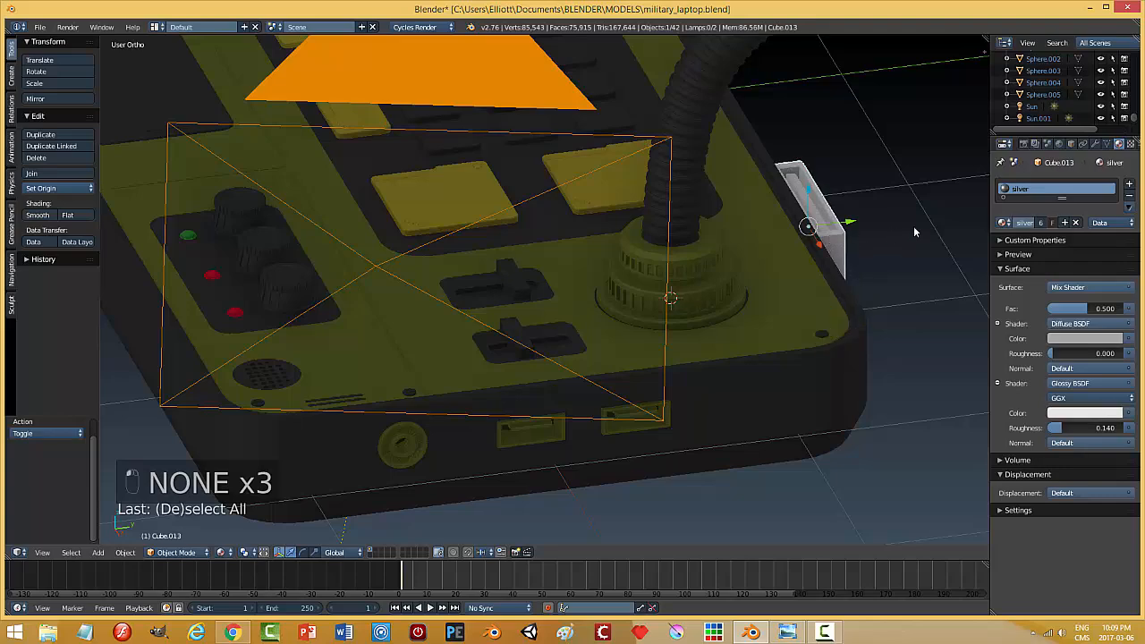
pyautogui.click(1005, 224)
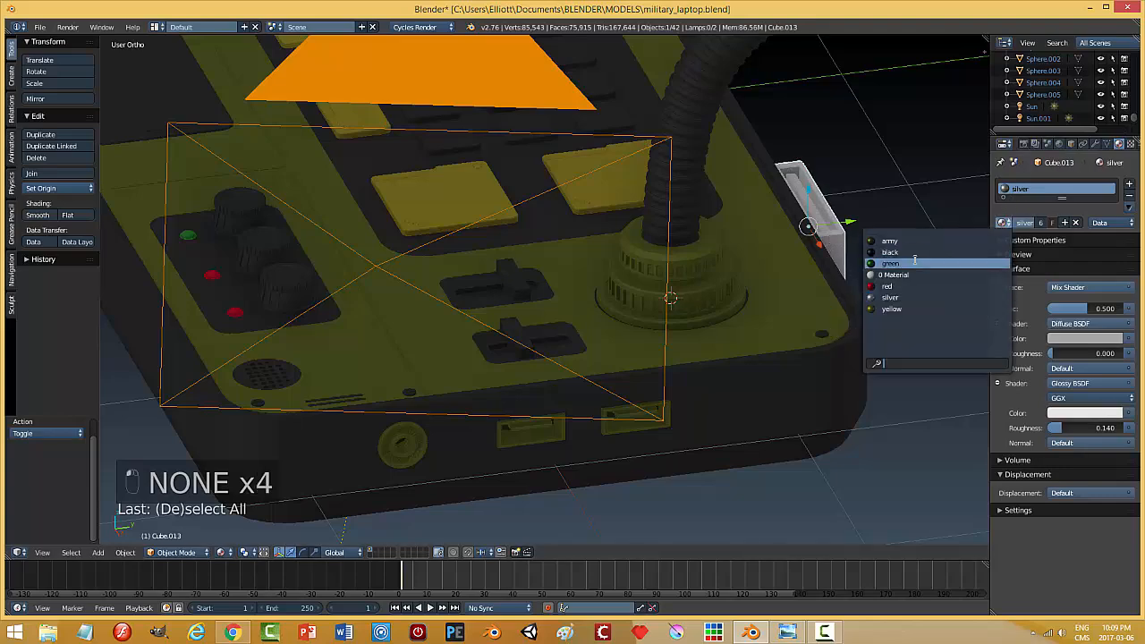
pyautogui.click(914, 244)
# - Assign the existing army material slot to the whole mesh of the front latch
pyautogui.moveTo(760, 355); pyautogui.dragTo(805, 314, button='middle')
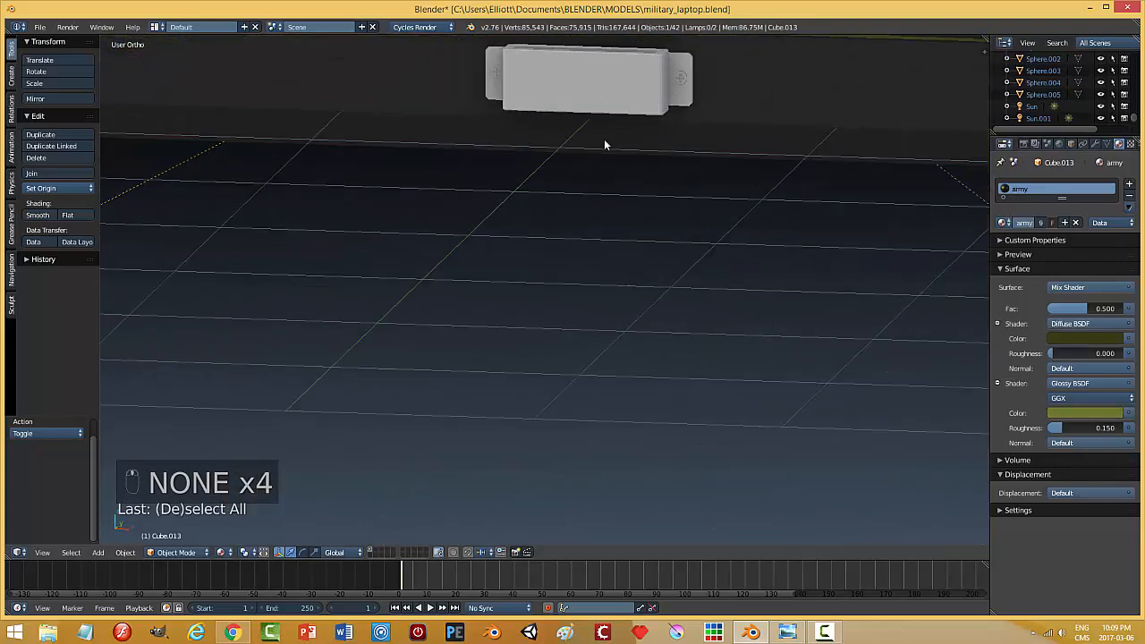
pyautogui.rightClick(632, 109)
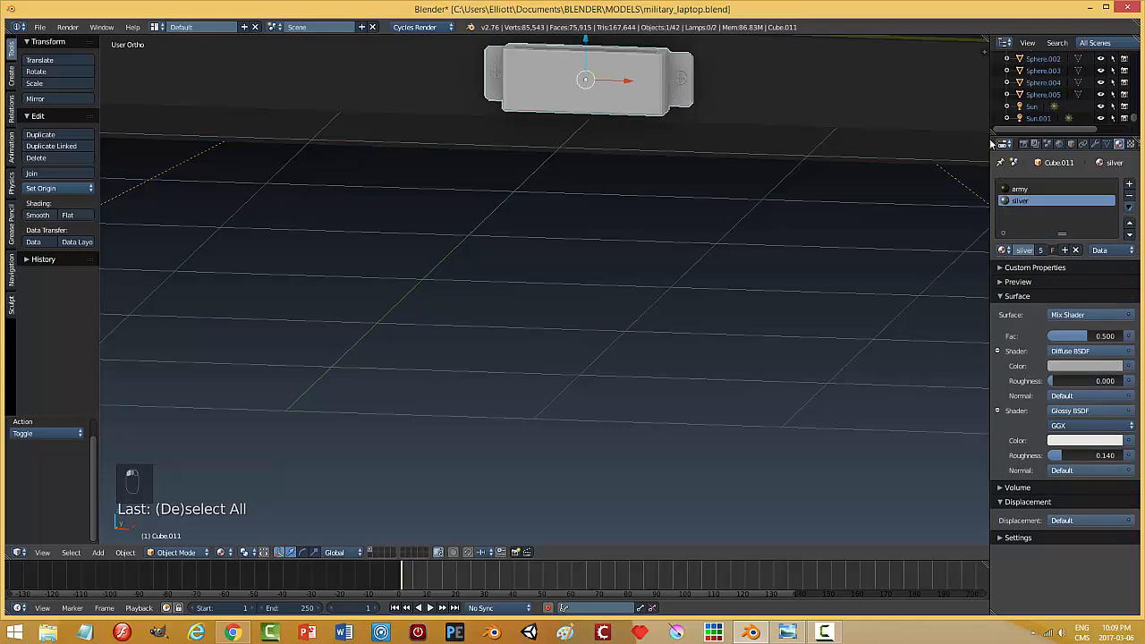
pyautogui.click(1013, 190)
pyautogui.click(1006, 252)
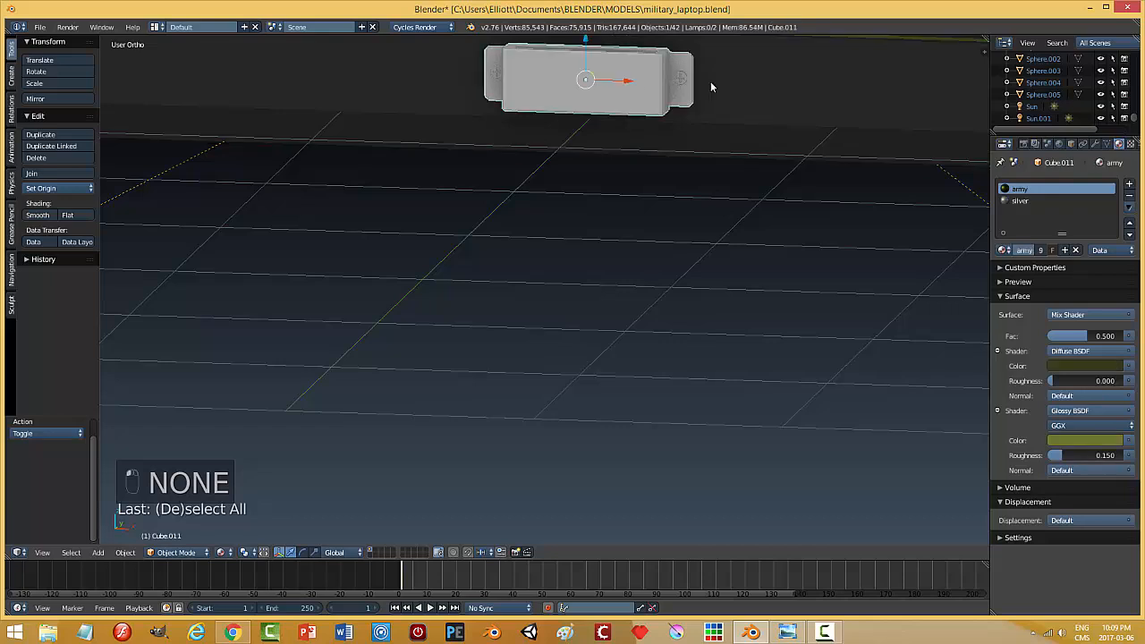
pyautogui.press('Tab')
pyautogui.click(815, 105)
pyautogui.press('a')
pyautogui.press('a')
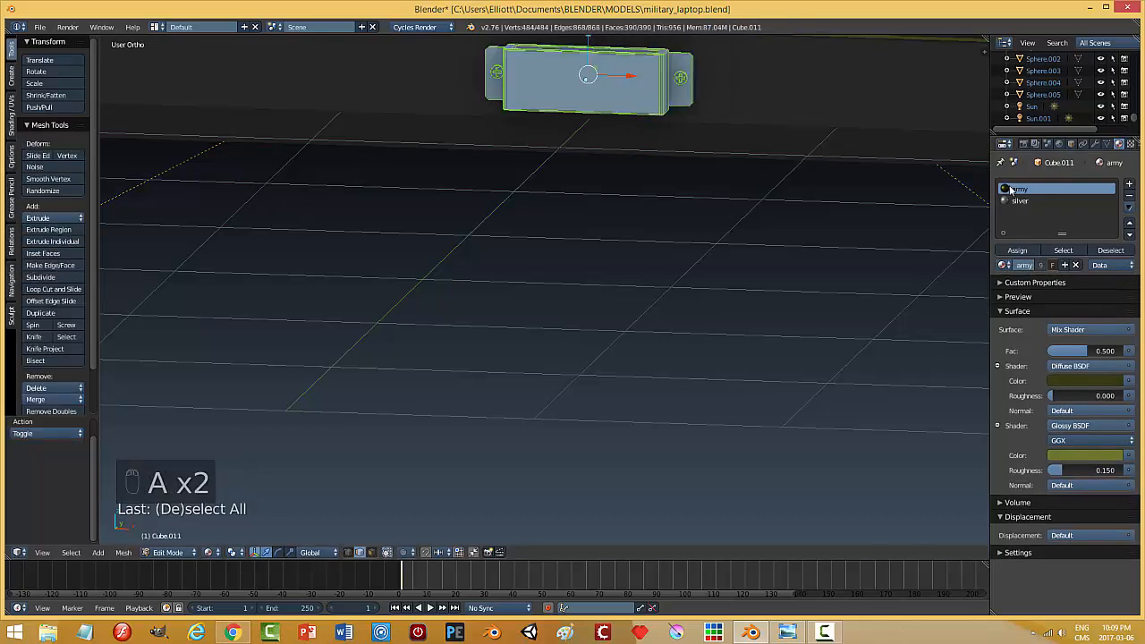
pyautogui.click(1018, 251)
pyautogui.press('a')
pyautogui.press('Tab')
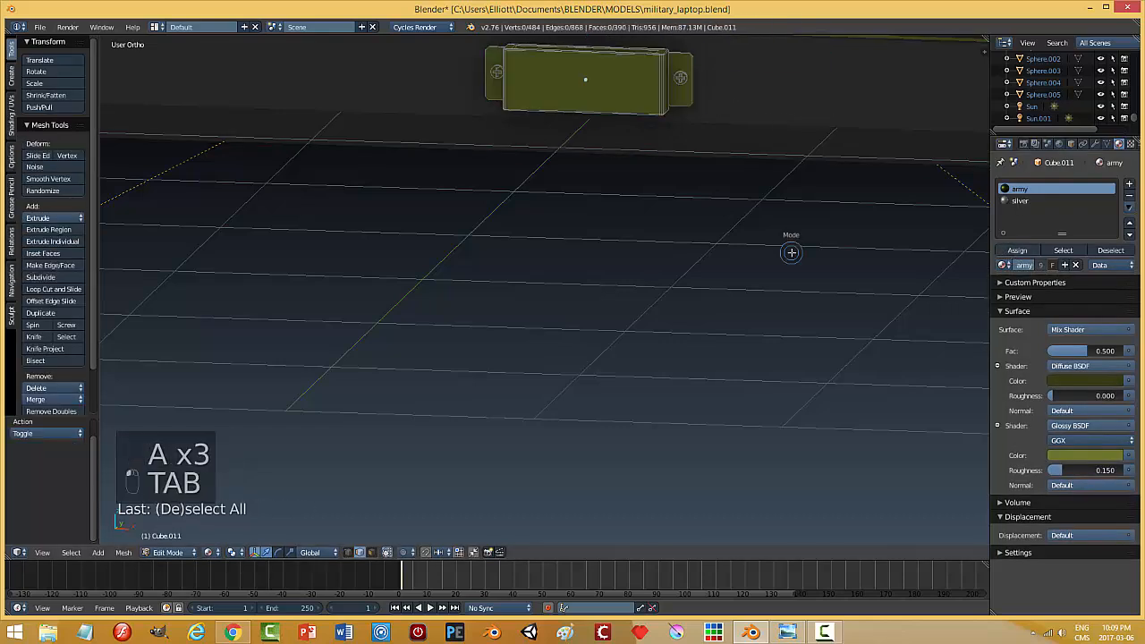
pyautogui.click(697, 257)
# - Apply the black material to the corner screw beside the left speaker grille and the next screw along the left edge
pyautogui.moveTo(609, 239); pyautogui.dragTo(512, 284, button='middle')
pyautogui.rightClick(463, 339)
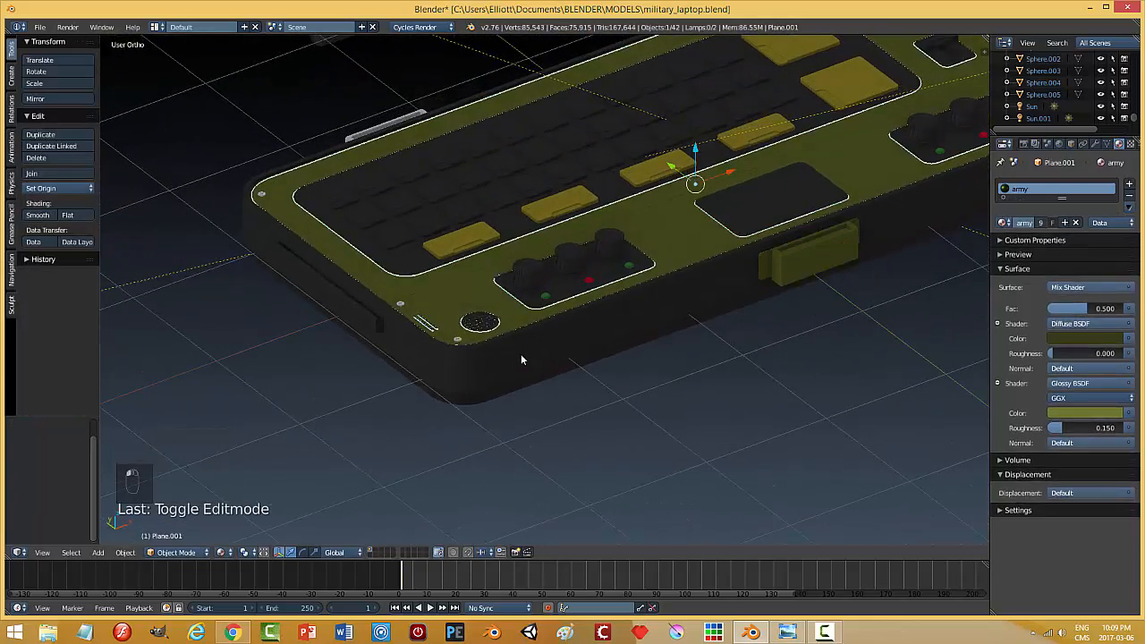
pyautogui.rightClick(459, 341)
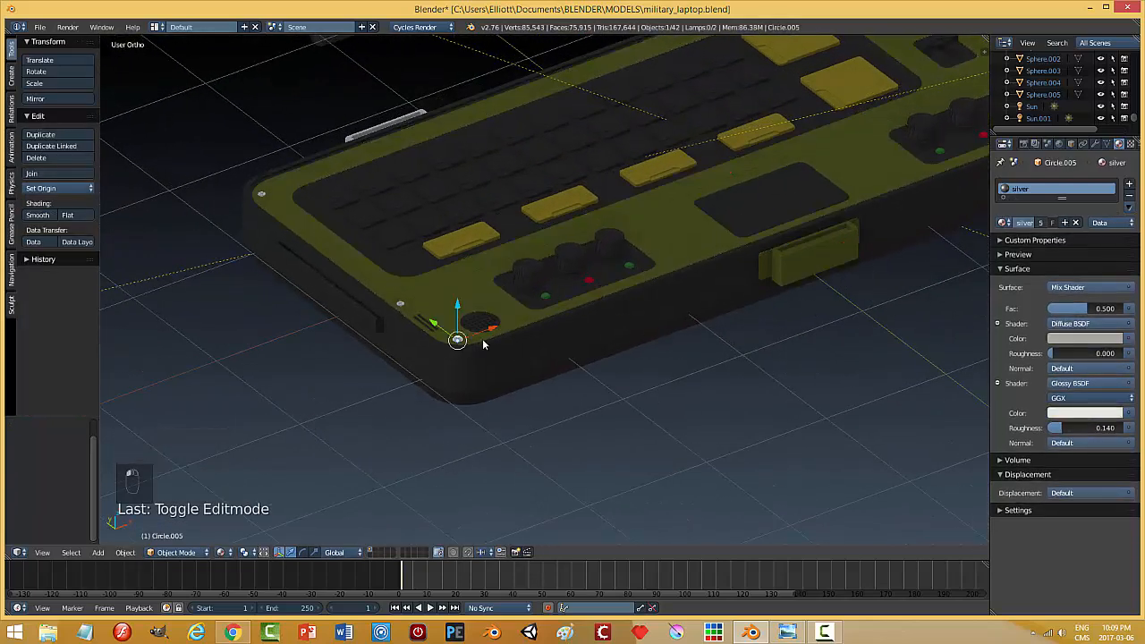
pyautogui.click(1006, 224)
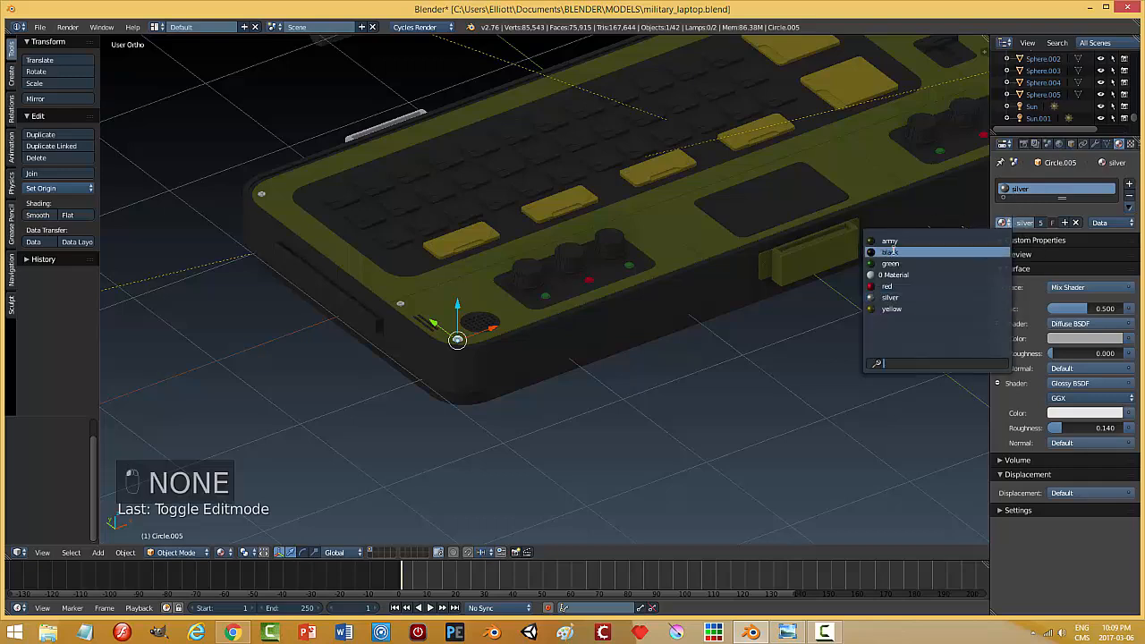
pyautogui.click(895, 244)
pyautogui.rightClick(402, 305)
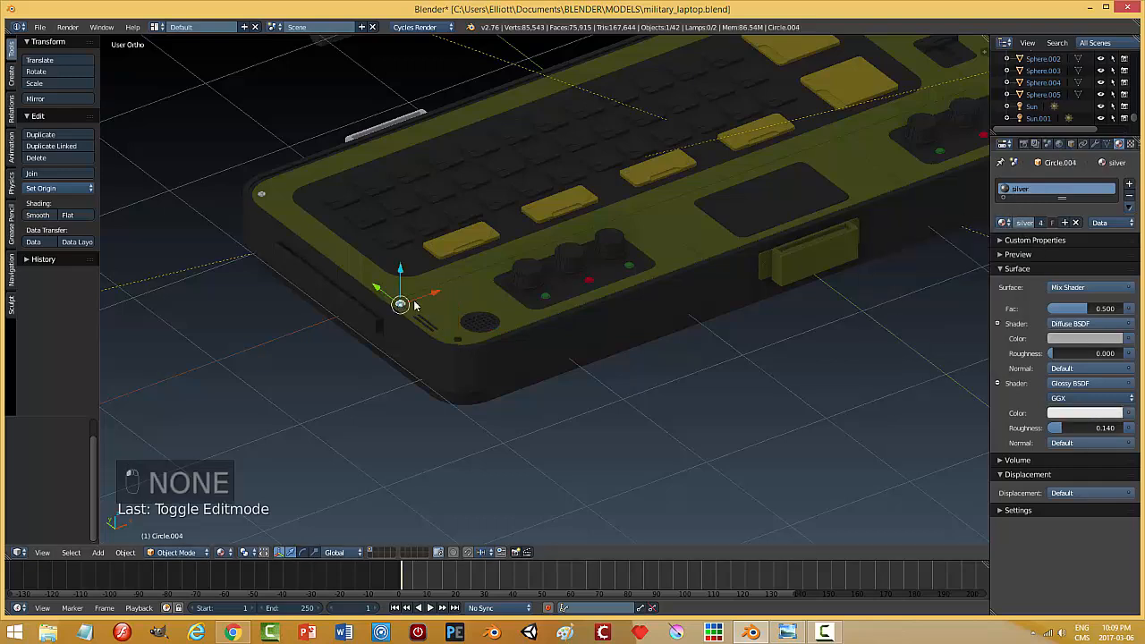
pyautogui.click(1006, 223)
pyautogui.click(895, 251)
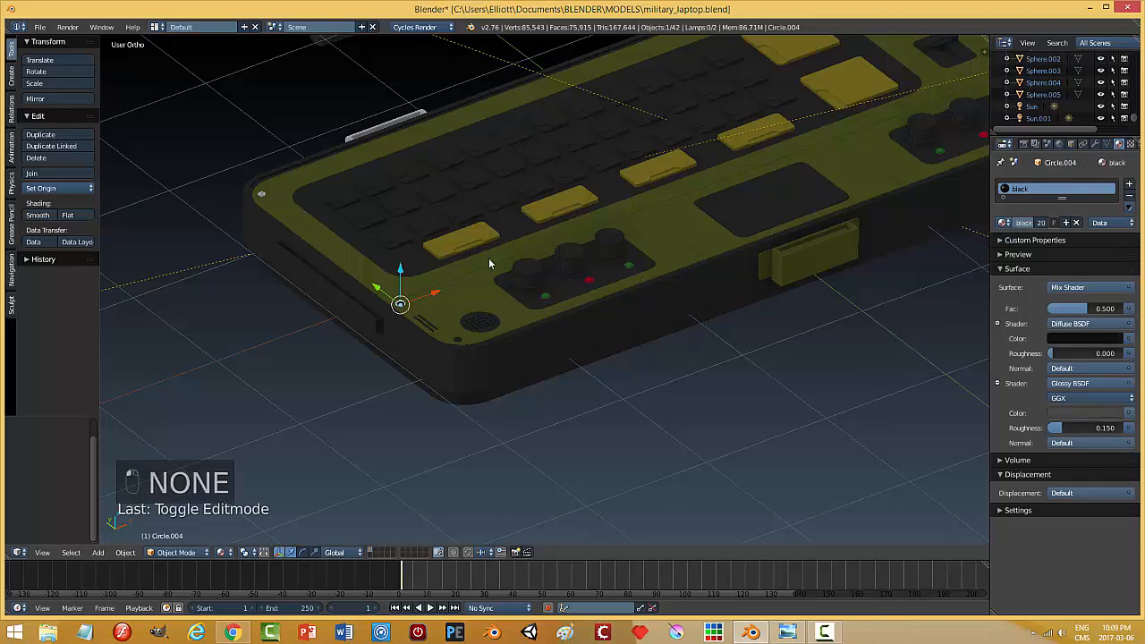
# - Apply the black material to the remaining silver screw at the rear corner farthest from the flexible cable
pyautogui.rightClick(261, 196)
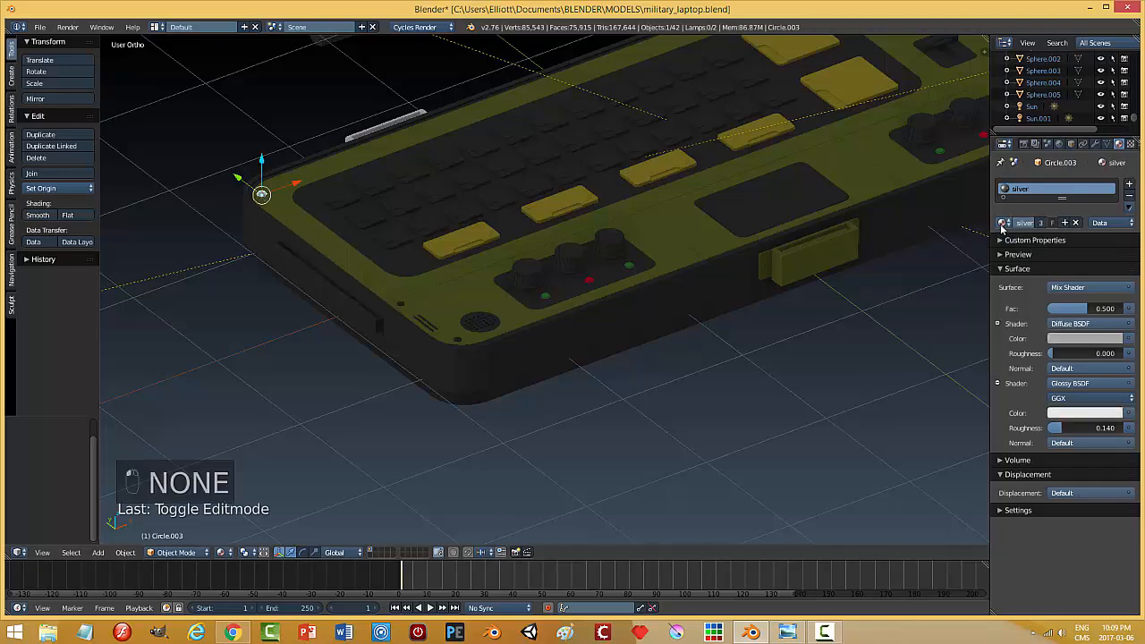
pyautogui.click(1006, 224)
pyautogui.click(914, 251)
# - Apply the army material to the silver rear latch farther from the flexible cable, deselect everything and save the file
pyautogui.moveTo(734, 271); pyautogui.dragTo(803, 268, button='middle')
pyautogui.rightClick(545, 189)
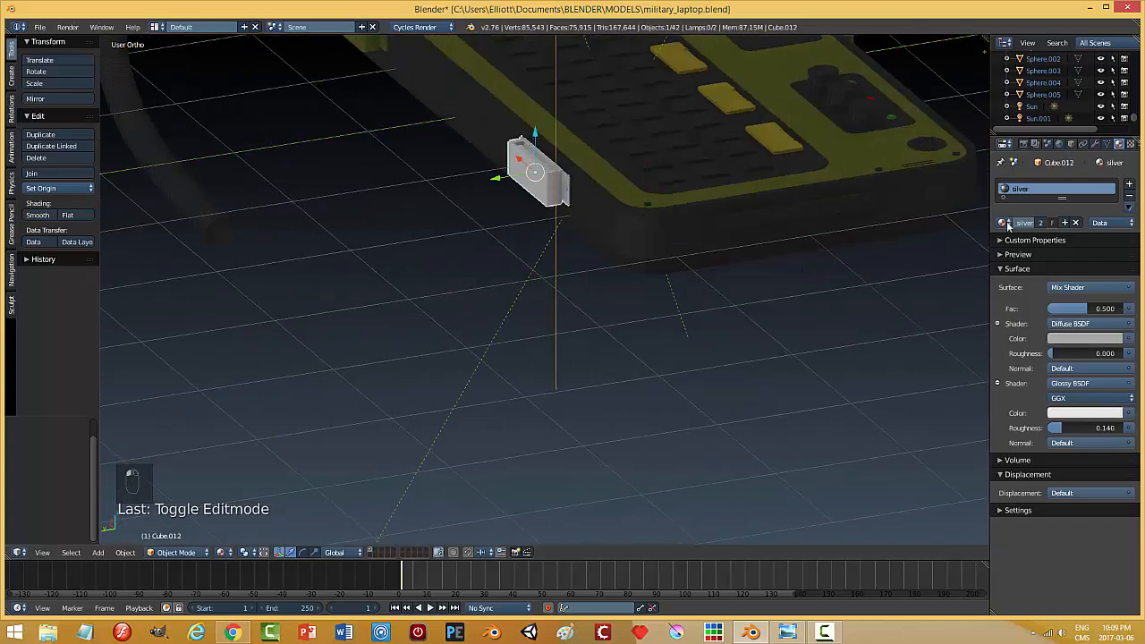
pyautogui.click(1006, 224)
pyautogui.click(922, 240)
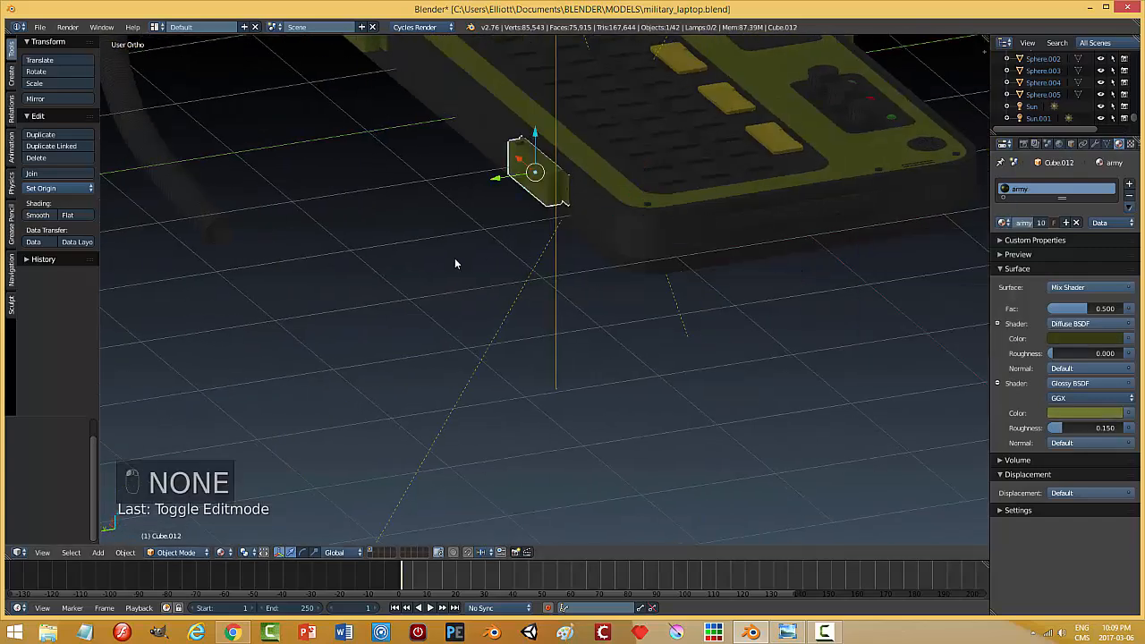
pyautogui.moveTo(455, 258); pyautogui.dragTo(581, 262, button='middle')
pyautogui.press('a')
pyautogui.moveTo(657, 263); pyautogui.dragTo(870, 272, button='middle')
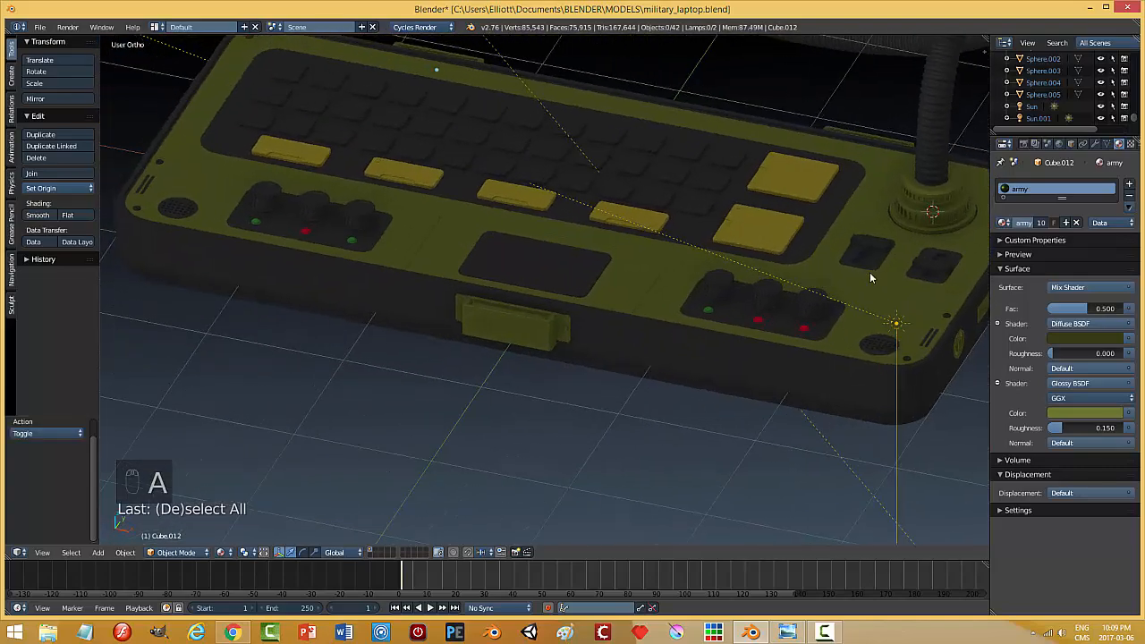
pyautogui.hotkey('ctrl', 's')
pyautogui.click(869, 275)
# - Select the complete linked geometry of both mounting screws within the front latch's mesh
pyautogui.moveTo(528, 360); pyautogui.dragTo(597, 323, button='middle')
pyautogui.rightClick(660, 250)
pyautogui.press('Tab')
pyautogui.click(836, 250)
pyautogui.scroll(3, 662, 289)
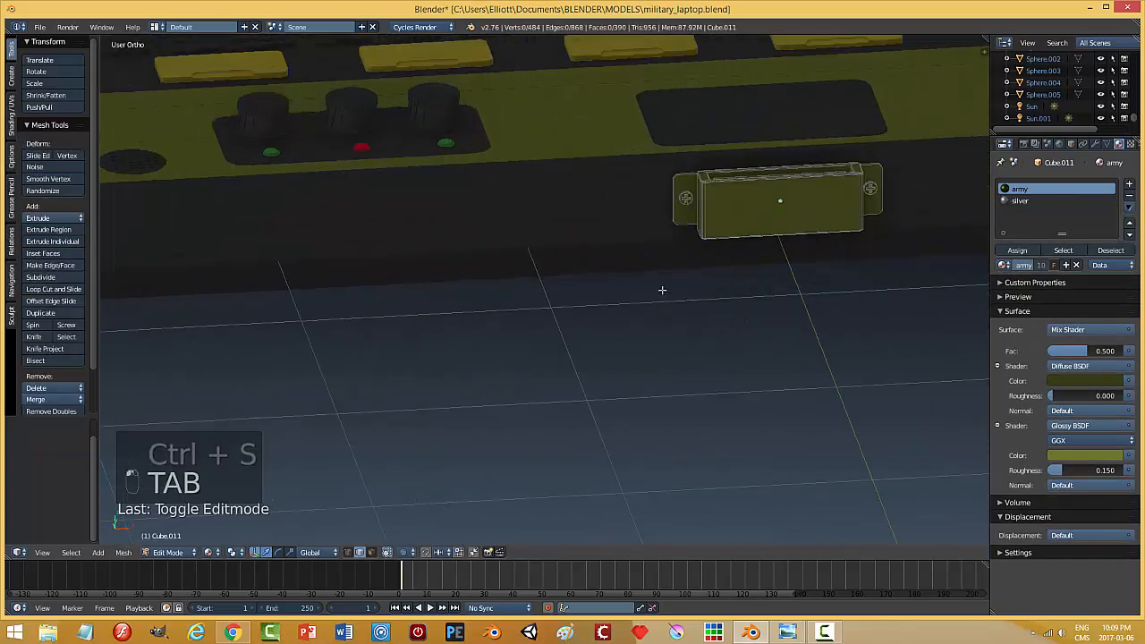
pyautogui.rightClick(685, 200)
pyautogui.scroll(3, 728, 245)
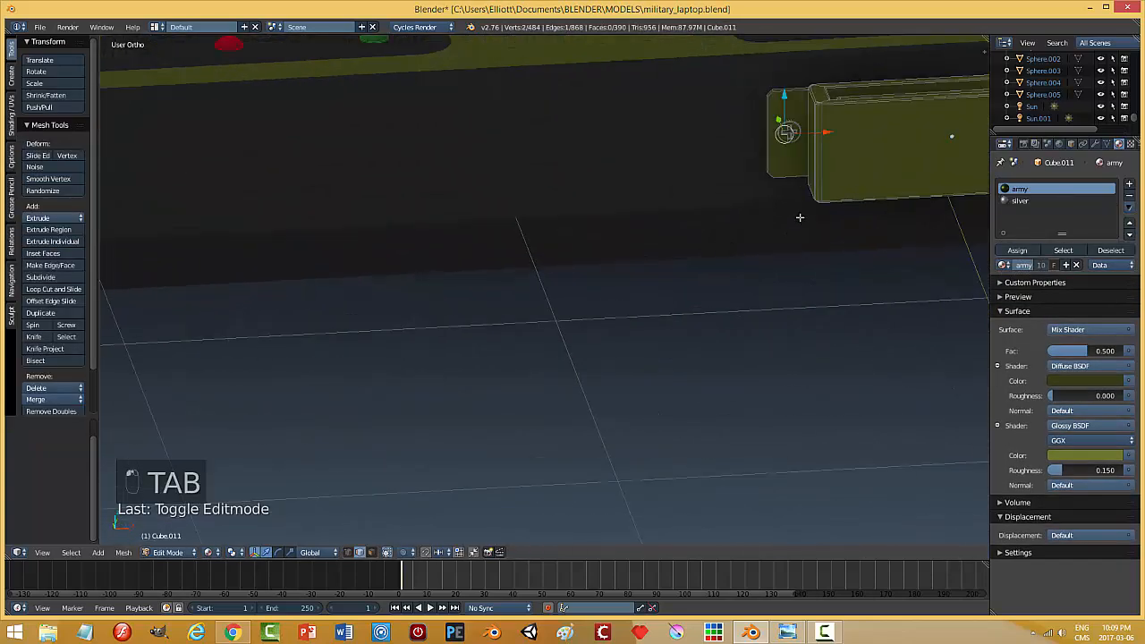
pyautogui.keyDown('shift'); pyautogui.moveTo(866, 205); pyautogui.dragTo(663, 307, button='middle'); pyautogui.keyUp('shift')
pyautogui.keyDown('shift'); pyautogui.rightClick(900, 220); pyautogui.keyUp('shift')
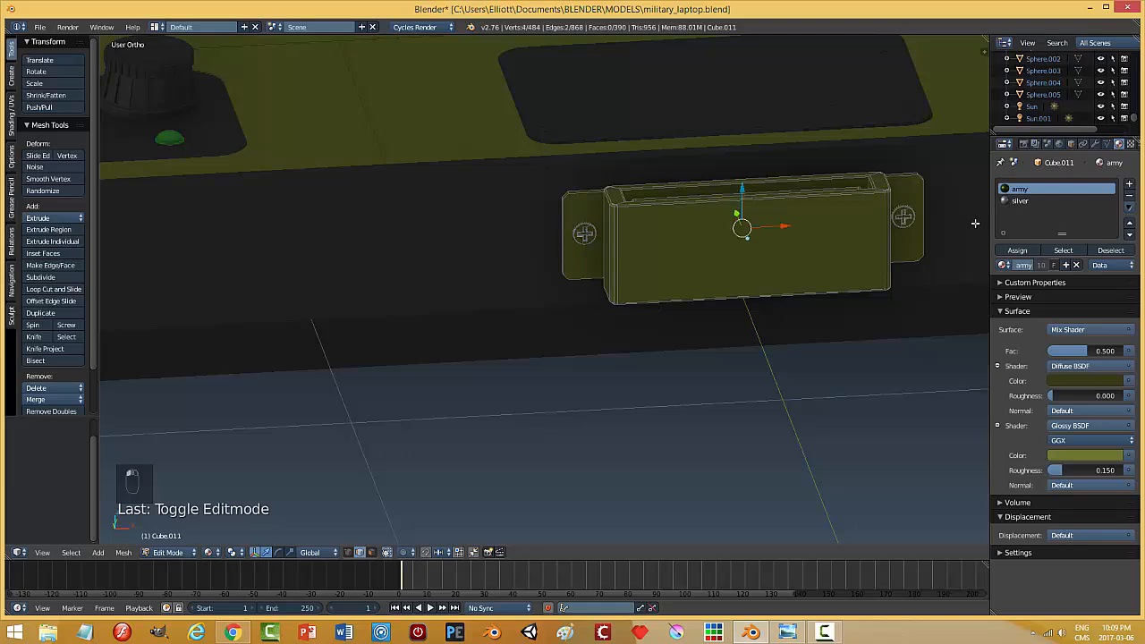
pyautogui.hotkey('ctrl', 'l')
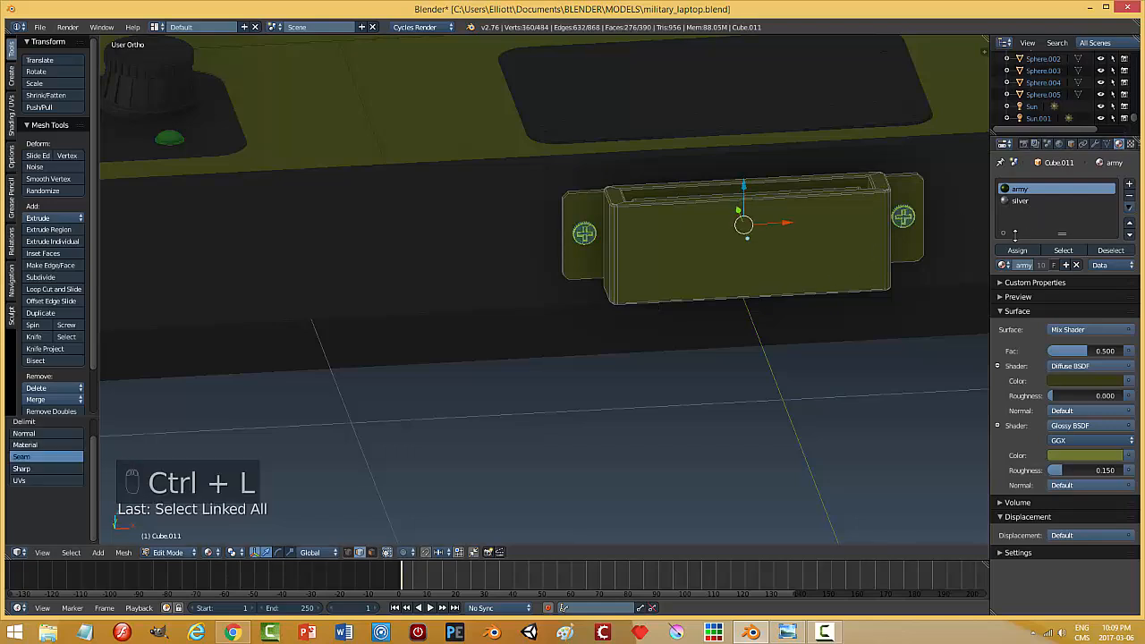
pyautogui.click(1003, 265)
pyautogui.click(924, 295)
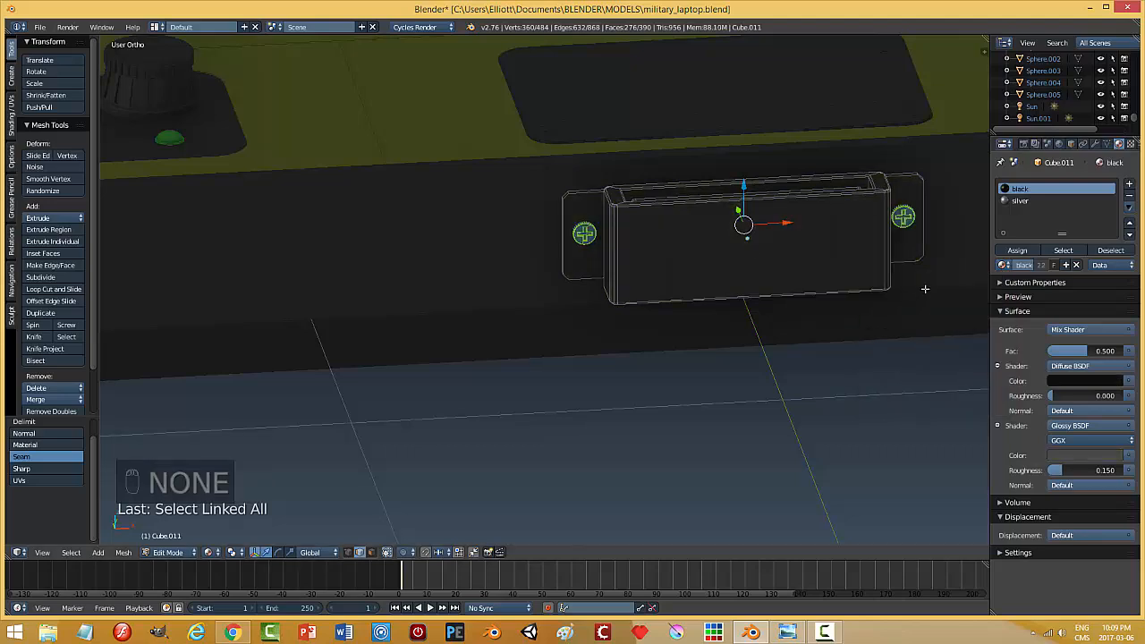
pyautogui.click(1004, 265)
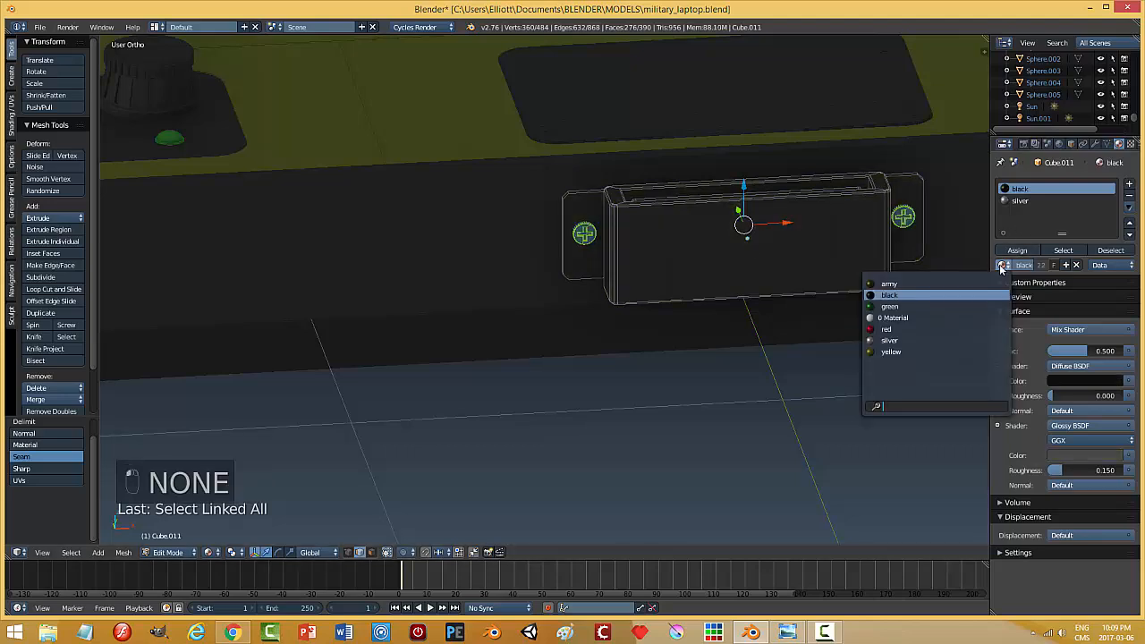
pyautogui.click(935, 284)
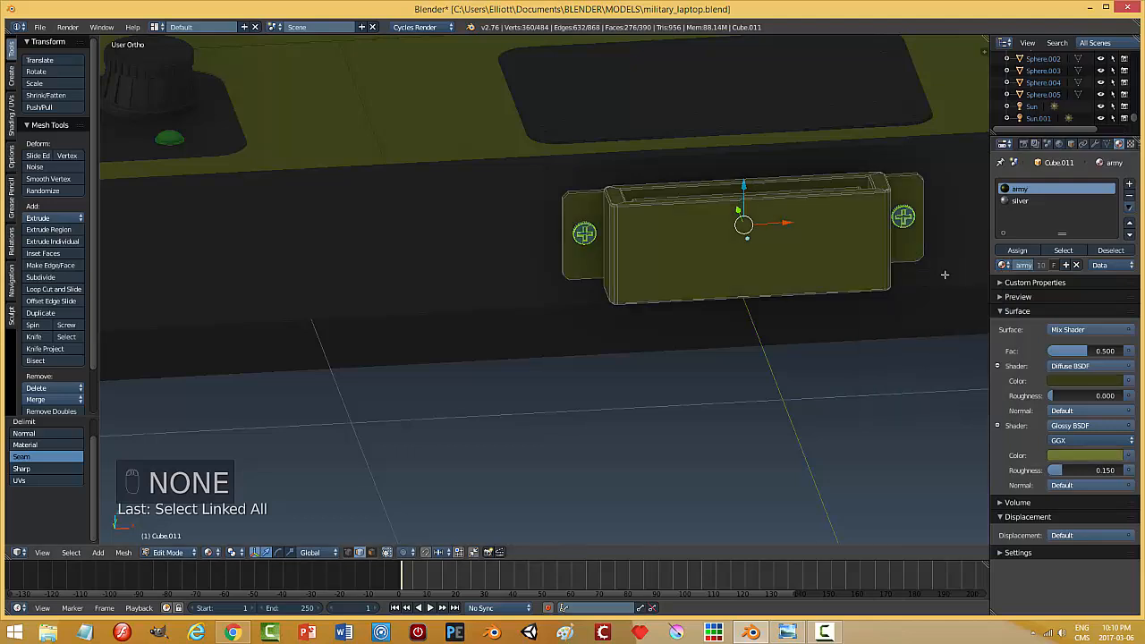
# - Add a new slot with the black material to the front latch, assign it to the selected screws and return to Object Mode
pyautogui.click(1130, 184)
pyautogui.click(1004, 265)
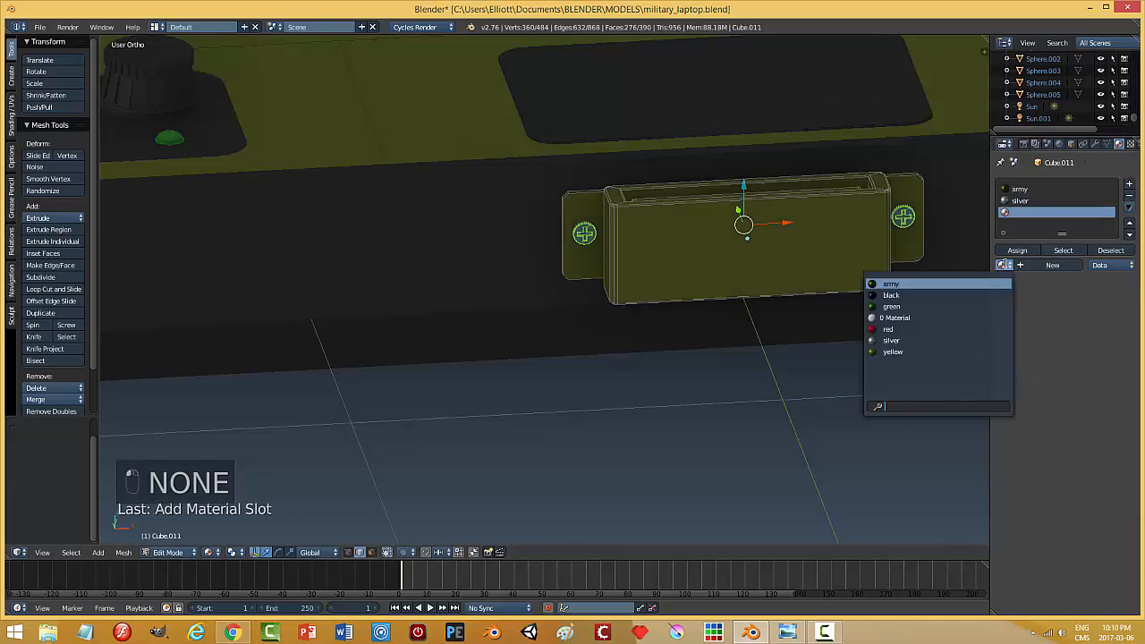
pyautogui.click(895, 297)
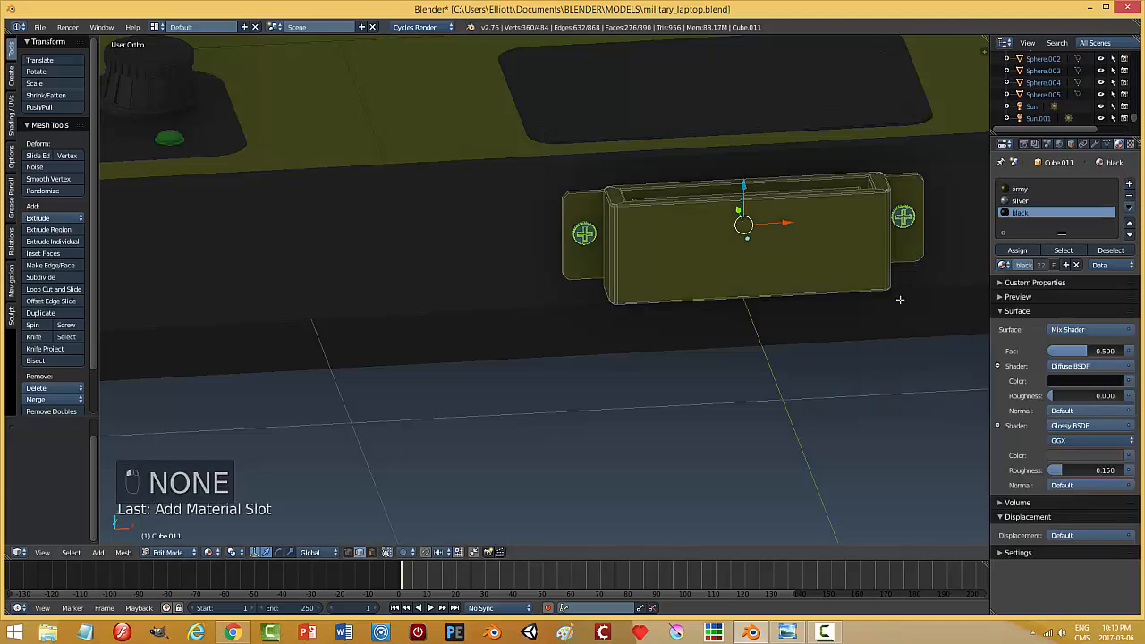
pyautogui.click(1018, 251)
pyautogui.press('a')
pyautogui.press('Tab')
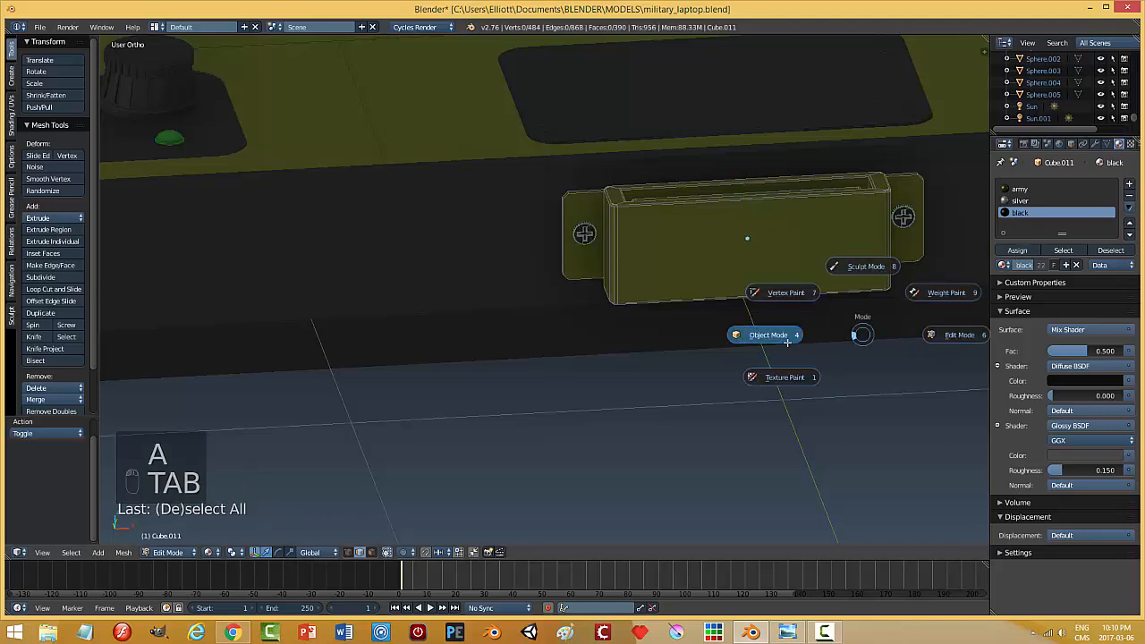
pyautogui.moveTo(752, 338); pyautogui.dragTo(741, 330, button='middle')
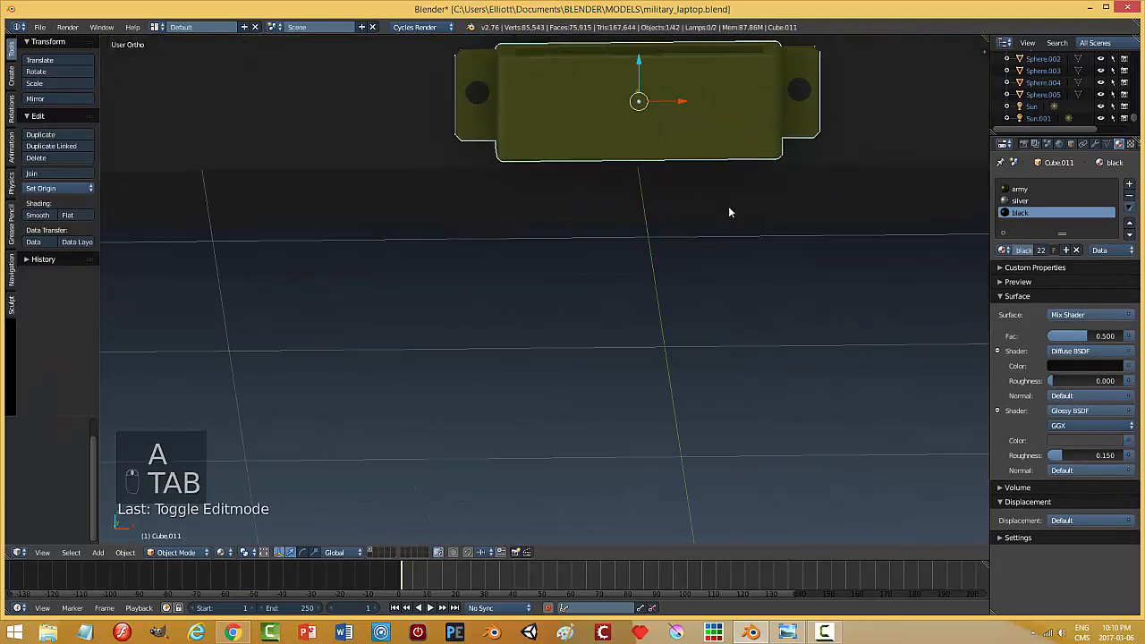
# - Give both screws of the rear latch farther from the flexible cable the black material through a new material slot
pyautogui.moveTo(669, 220); pyautogui.dragTo(662, 277, button='middle')
pyautogui.scroll(-3, 761, 310)
pyautogui.rightClick(628, 199)
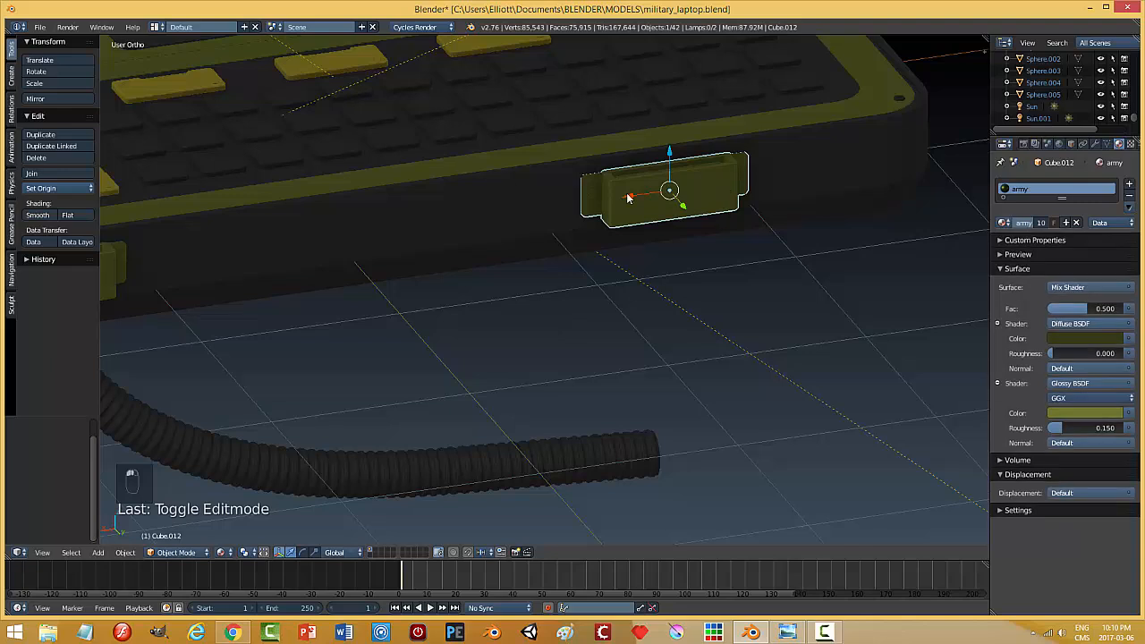
pyautogui.press('Tab')
pyautogui.click(775, 194)
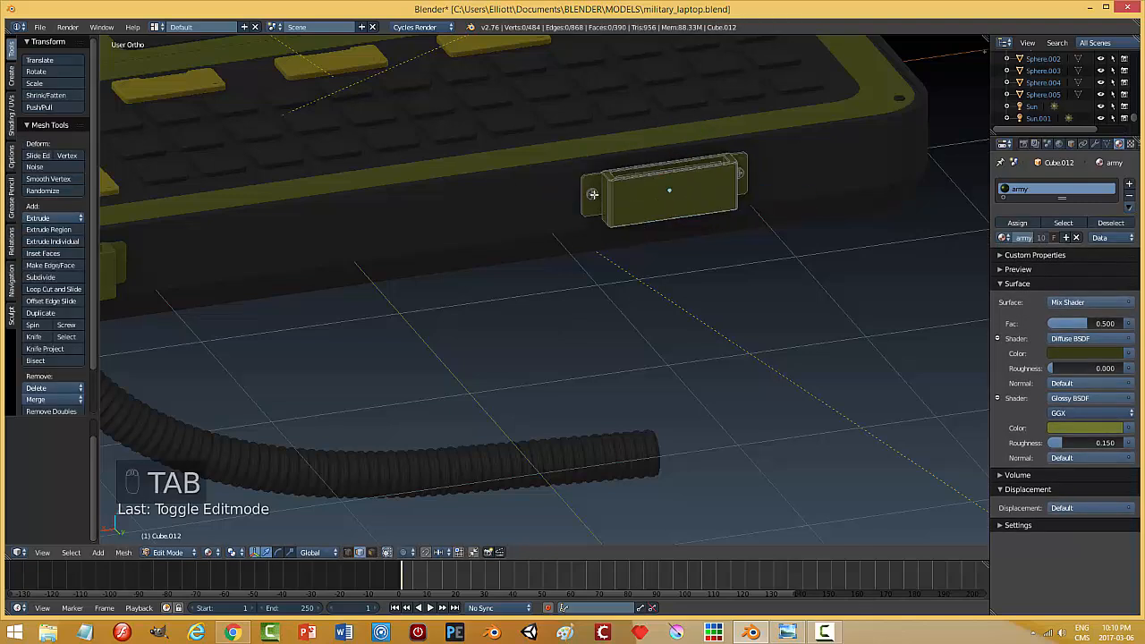
pyautogui.keyDown('shift'); pyautogui.rightClick(740, 176); pyautogui.keyUp('shift')
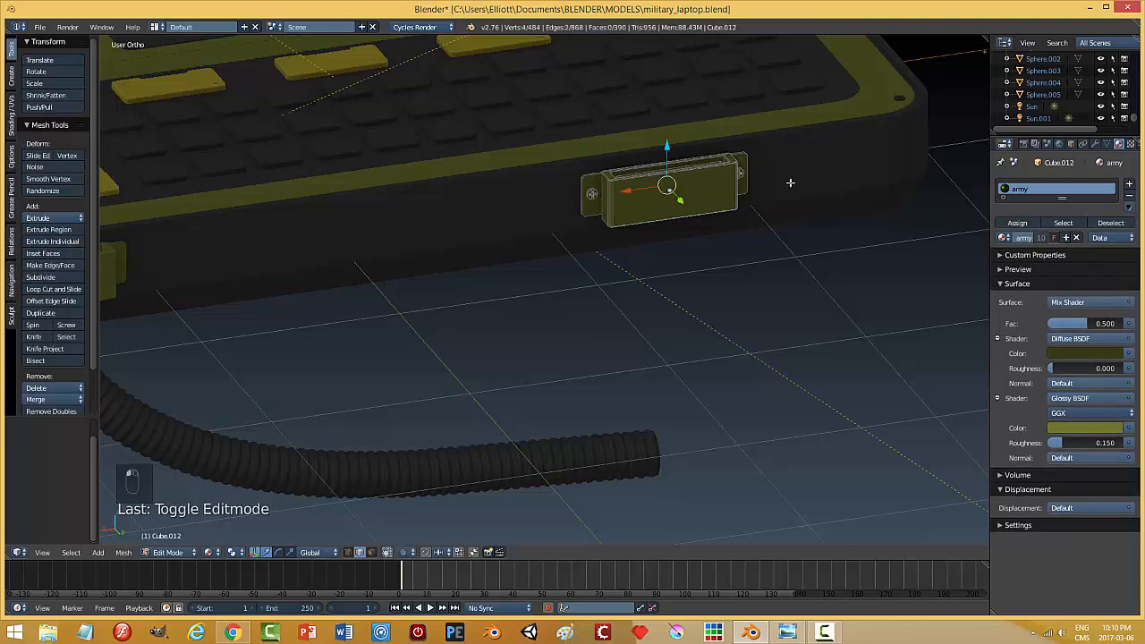
pyautogui.hotkey('ctrl', 'l')
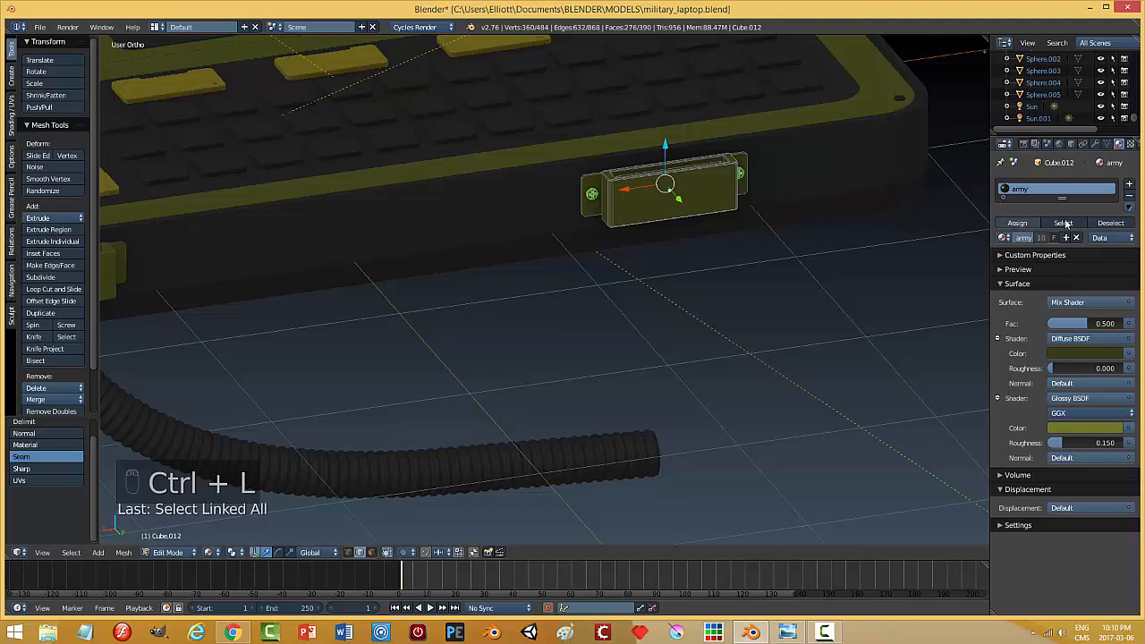
pyautogui.click(1130, 183)
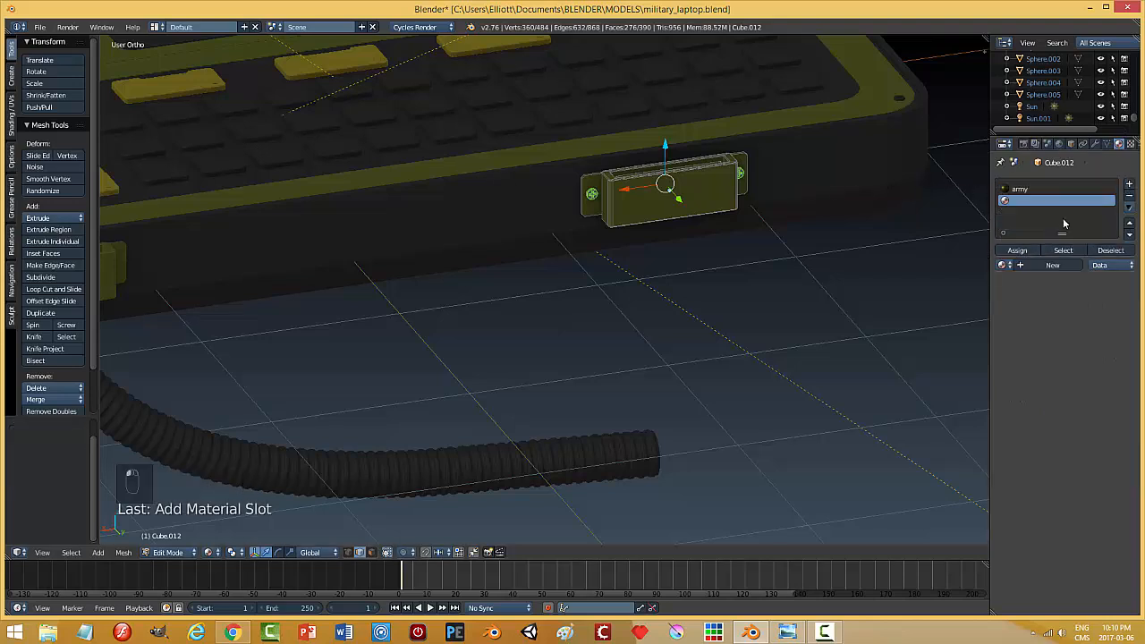
pyautogui.click(1005, 265)
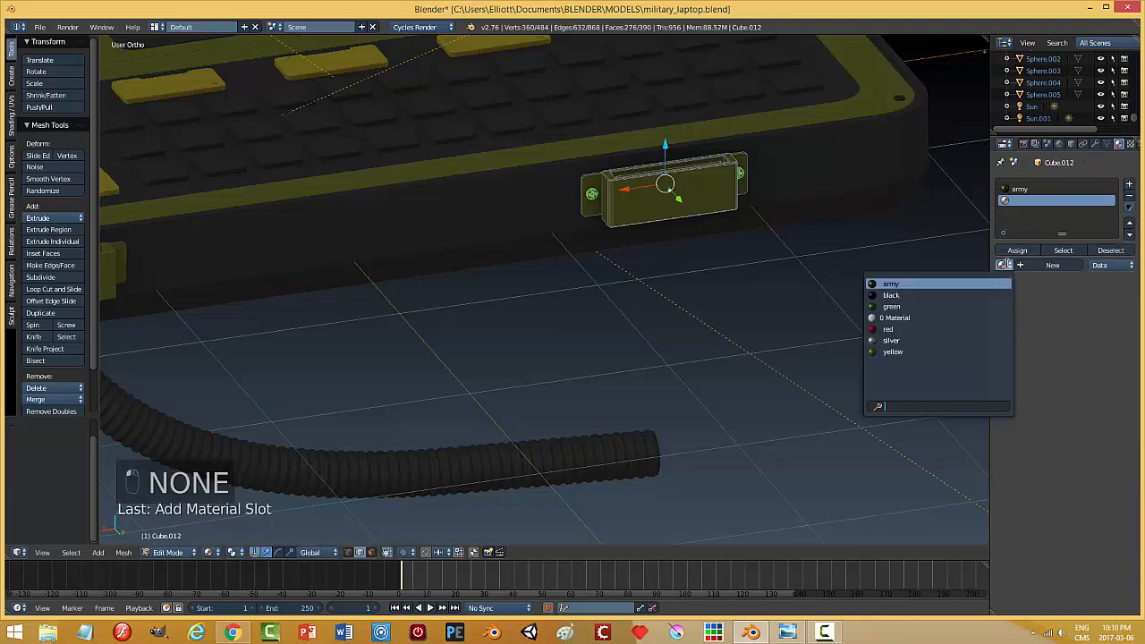
pyautogui.click(911, 295)
pyautogui.click(1017, 251)
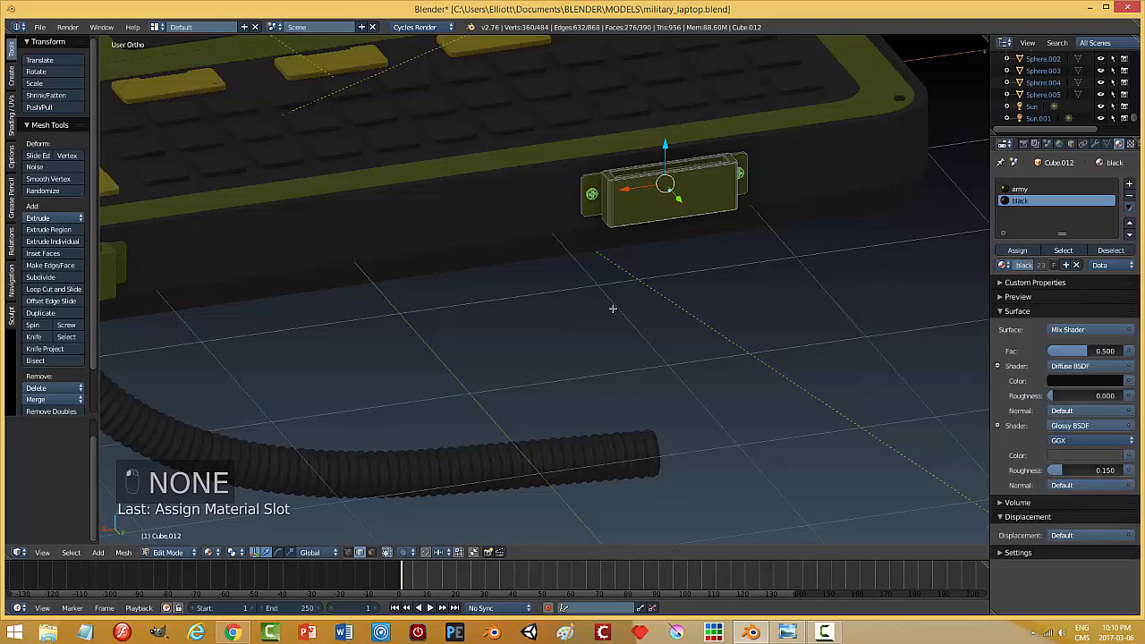
pyautogui.press('a')
pyautogui.press('Tab')
pyautogui.click(527, 310)
# - Assign the black material in a new slot to both screws of the rear latch nearest the flexible cable and save the file
pyautogui.moveTo(531, 308); pyautogui.dragTo(467, 302, button='middle')
pyautogui.rightClick(310, 328)
pyautogui.press('Tab')
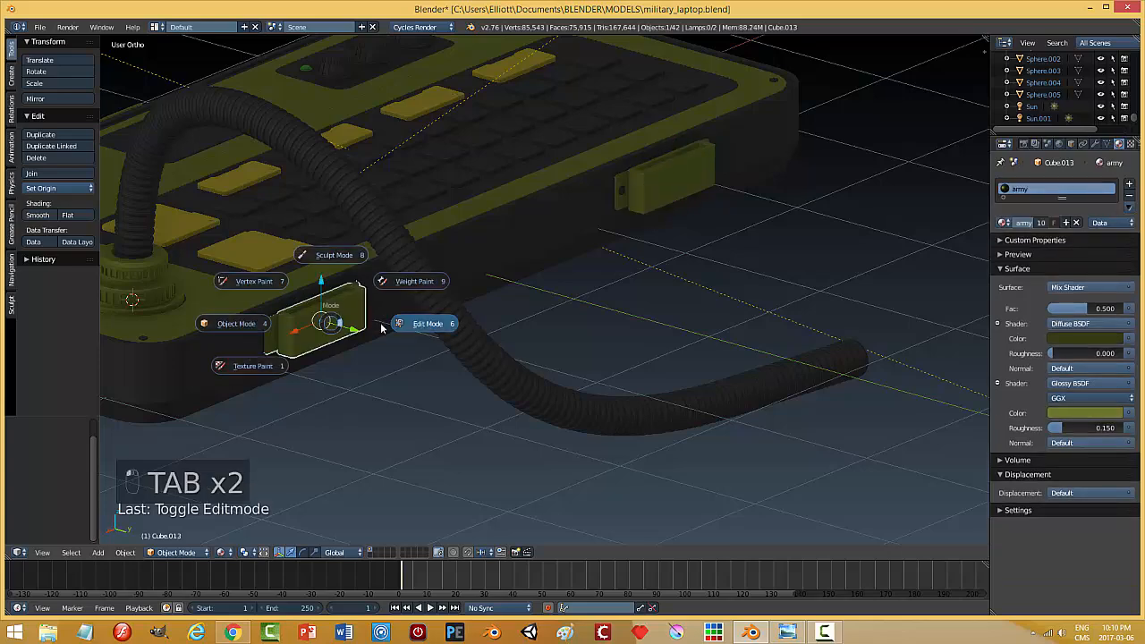
pyautogui.click(393, 324)
pyautogui.moveTo(320, 353); pyautogui.dragTo(373, 354, button='middle')
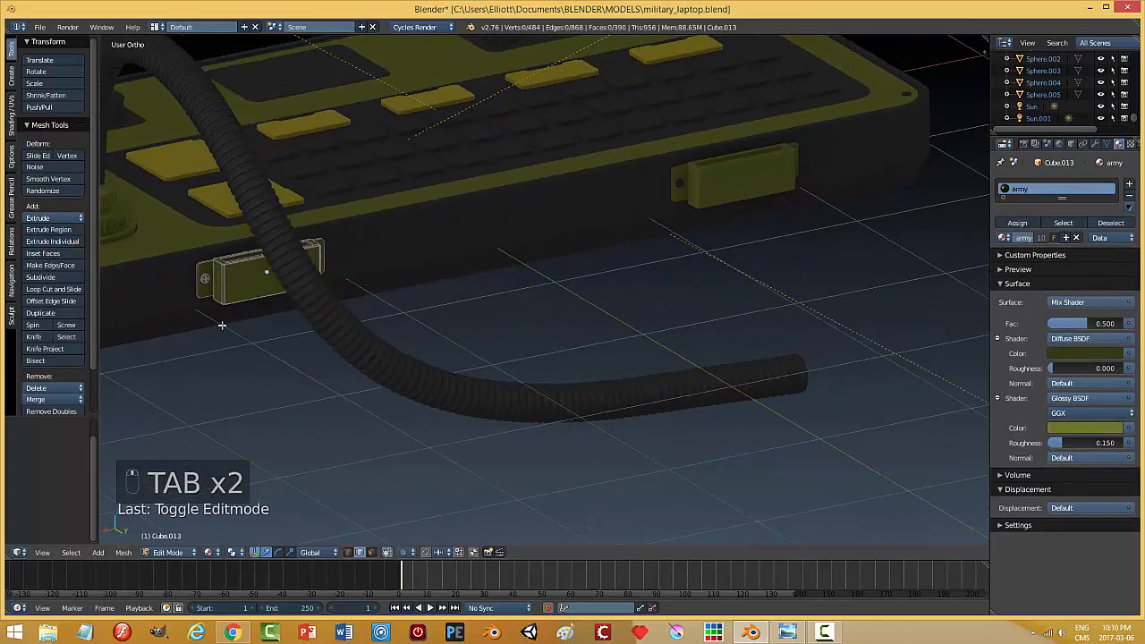
pyautogui.rightClick(203, 280)
pyautogui.moveTo(403, 301); pyautogui.dragTo(322, 291, button='middle')
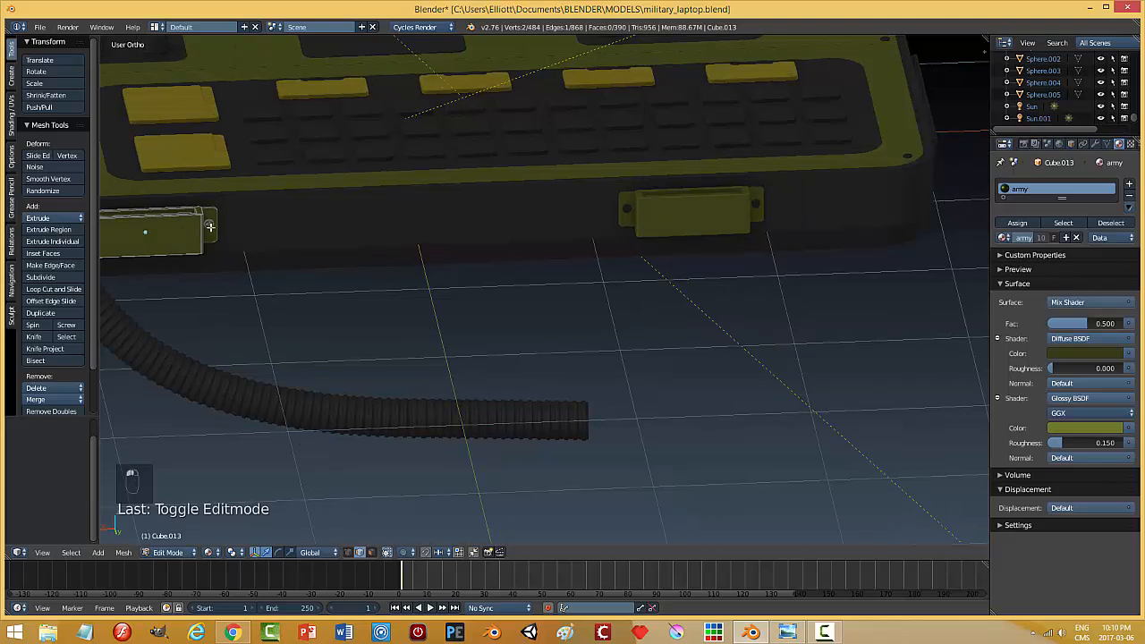
pyautogui.hotkey('ctrl', 'l')
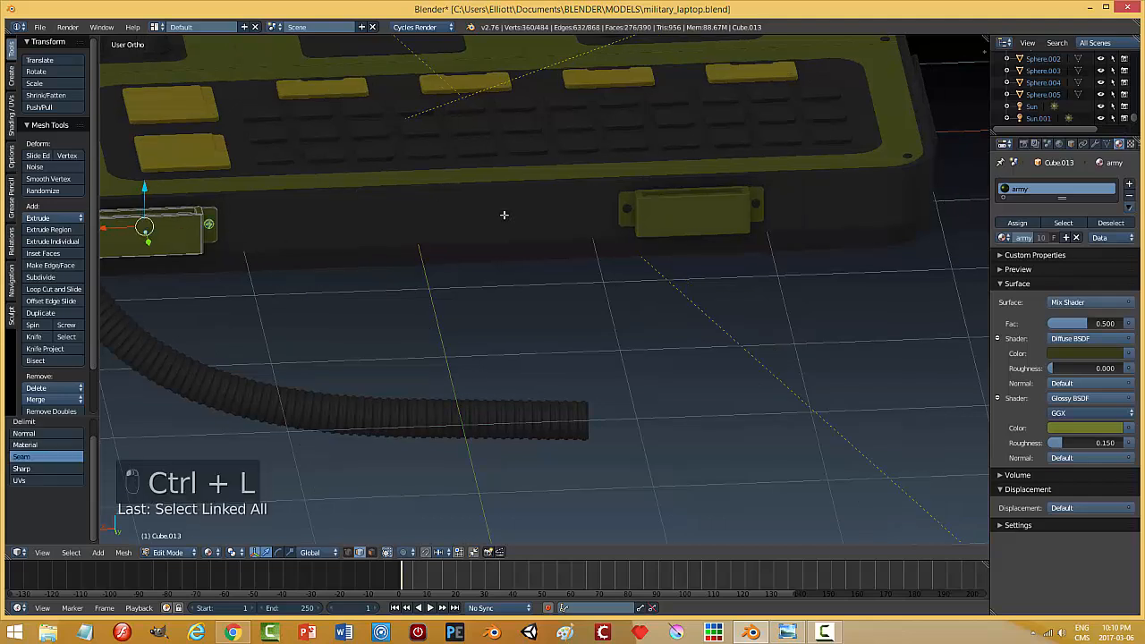
pyautogui.click(1129, 183)
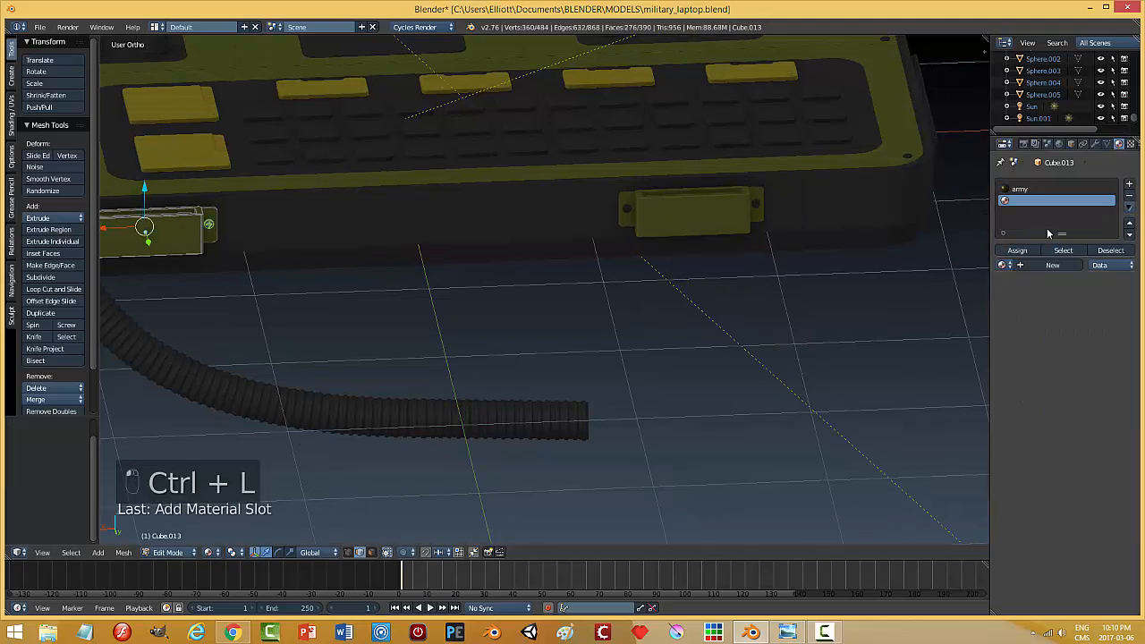
pyautogui.click(1005, 266)
pyautogui.click(873, 288)
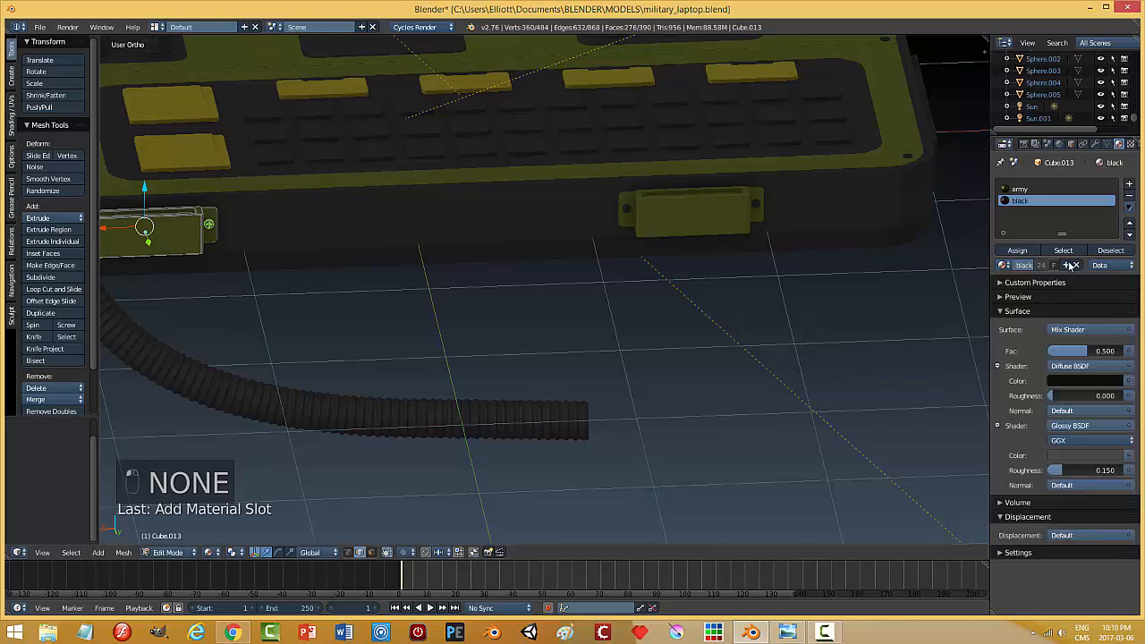
pyautogui.click(1017, 251)
pyautogui.press('a')
pyautogui.press('Tab')
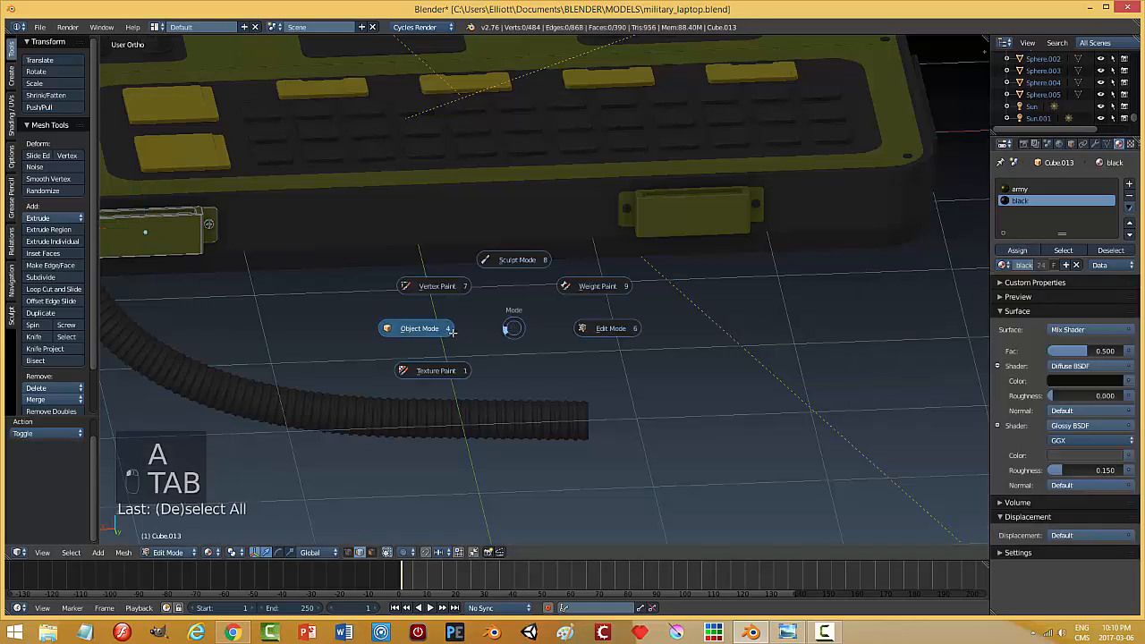
pyautogui.click(421, 329)
pyautogui.press('a')
pyautogui.press('a')
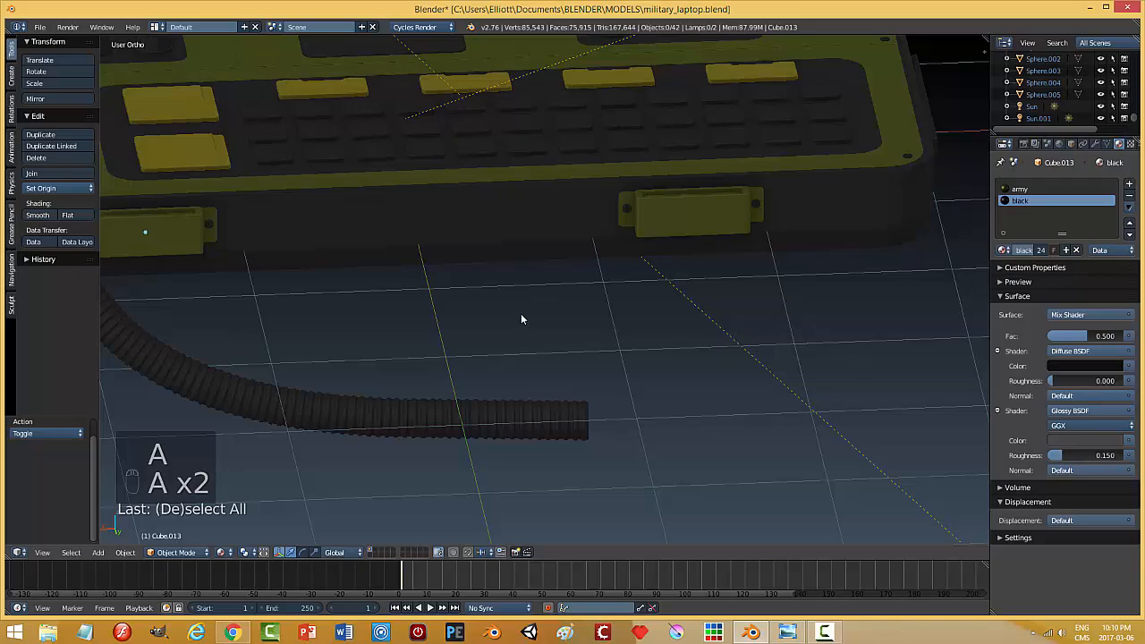
pyautogui.hotkey('ctrl', 's')
# - Examine the screws, speaker grille and indicator lights at the laptop's front corner, as well as the whole model
pyautogui.moveTo(523, 320)
pyautogui.mouseDown(button='middle')
pyautogui.moveTo(772, 289)
pyautogui.moveTo(672, 302)
pyautogui.moveTo(577, 284)
pyautogui.moveTo(531, 335)
pyautogui.mouseUp(button='middle')
pyautogui.scroll(4, 421, 345)
pyautogui.moveTo(422, 346); pyautogui.dragTo(555, 310, button='middle')
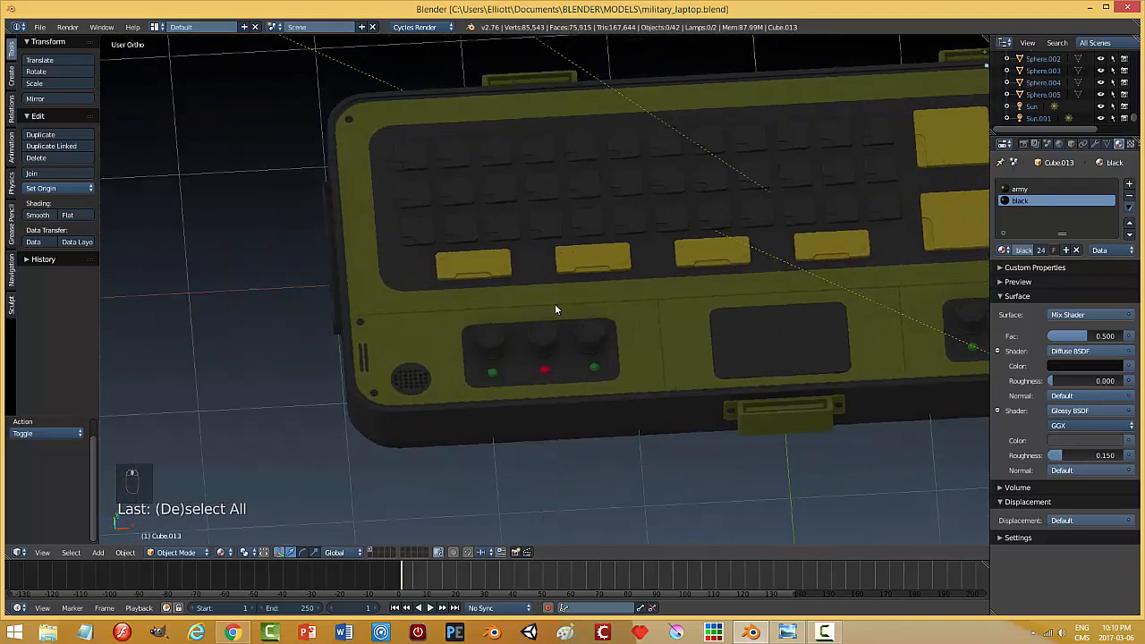
pyautogui.scroll(6, 506, 350)
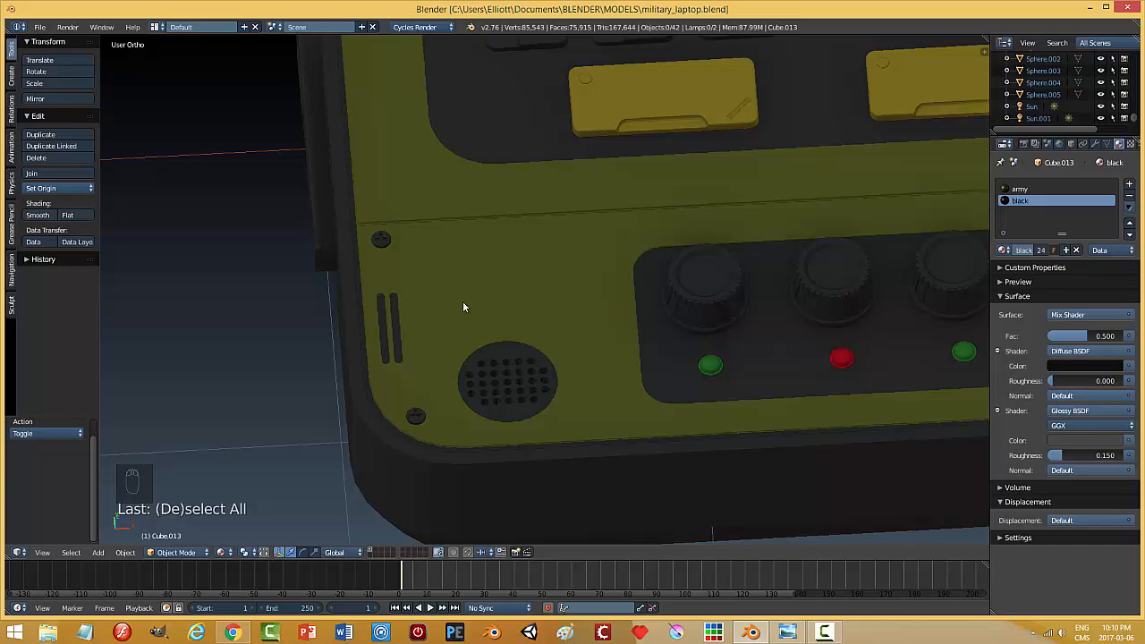
pyautogui.moveTo(509, 307); pyautogui.dragTo(486, 117, button='middle')
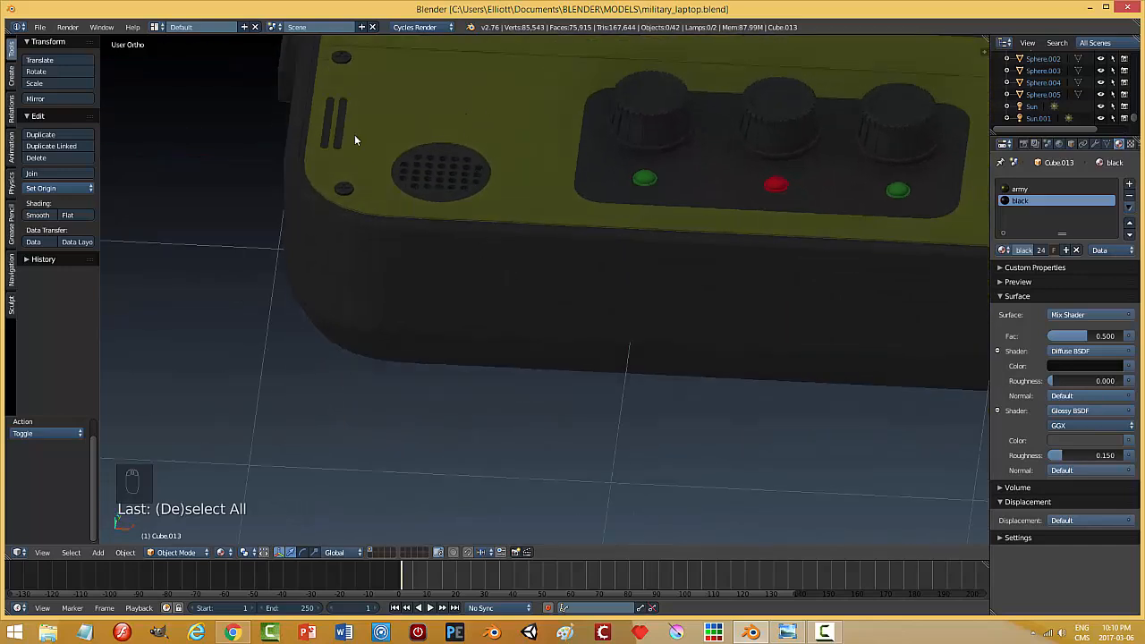
pyautogui.scroll(-9, 420, 156)
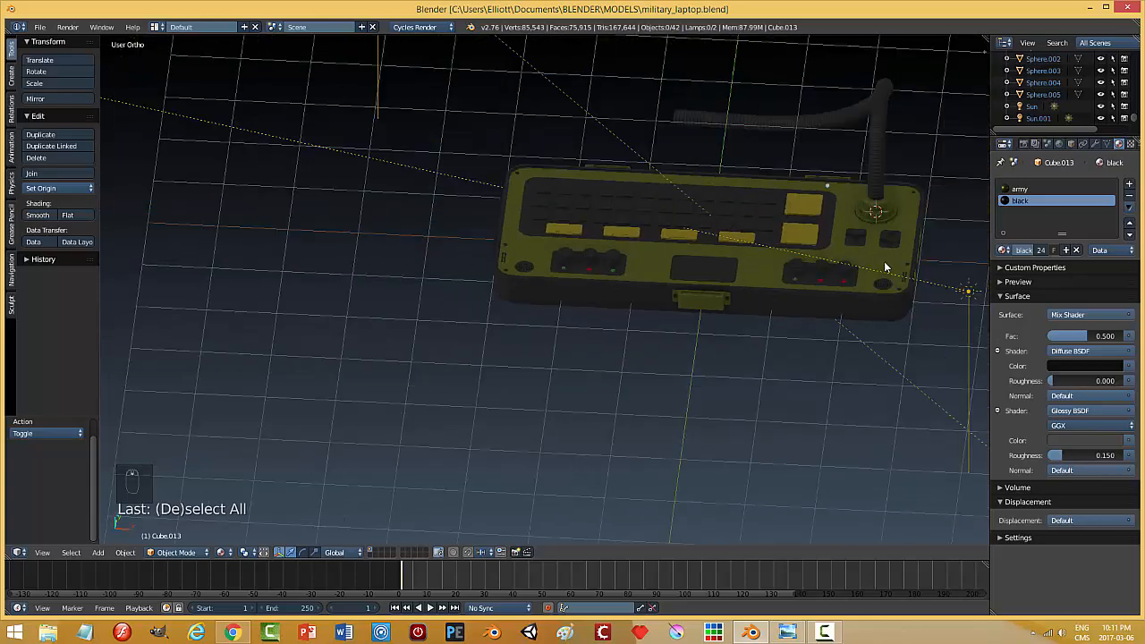
pyautogui.moveTo(885, 262); pyautogui.dragTo(802, 329, button='middle')
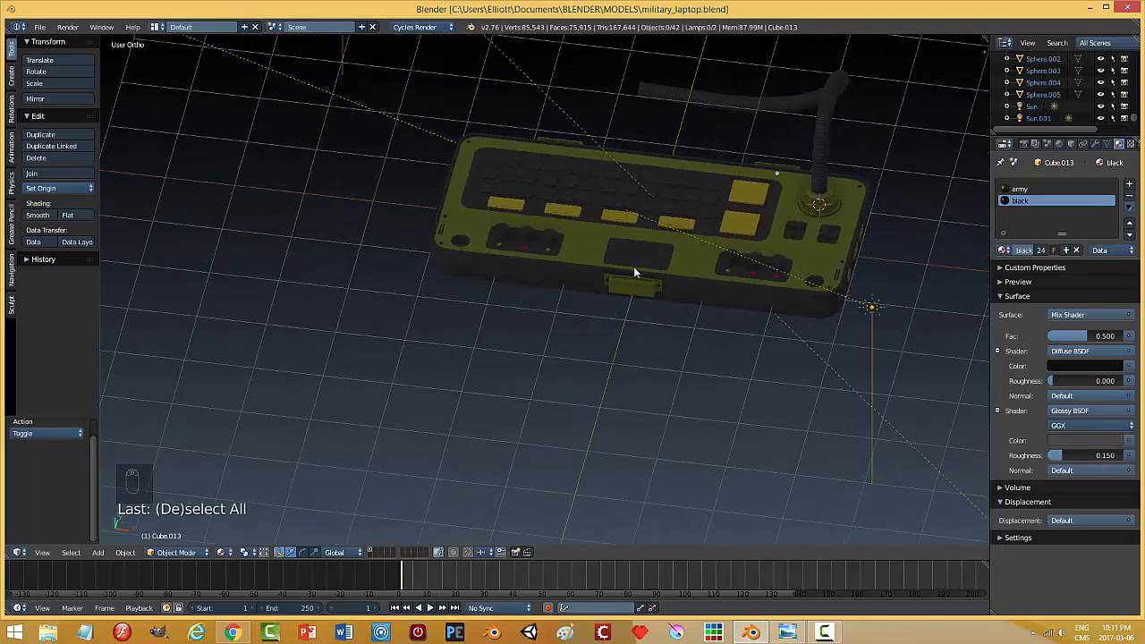
# - Frame the laptop diagonally from its port end in the camera view, save the file and display the render settings
pyautogui.hotkey('ctrl', 's')
pyautogui.press('KP_0')
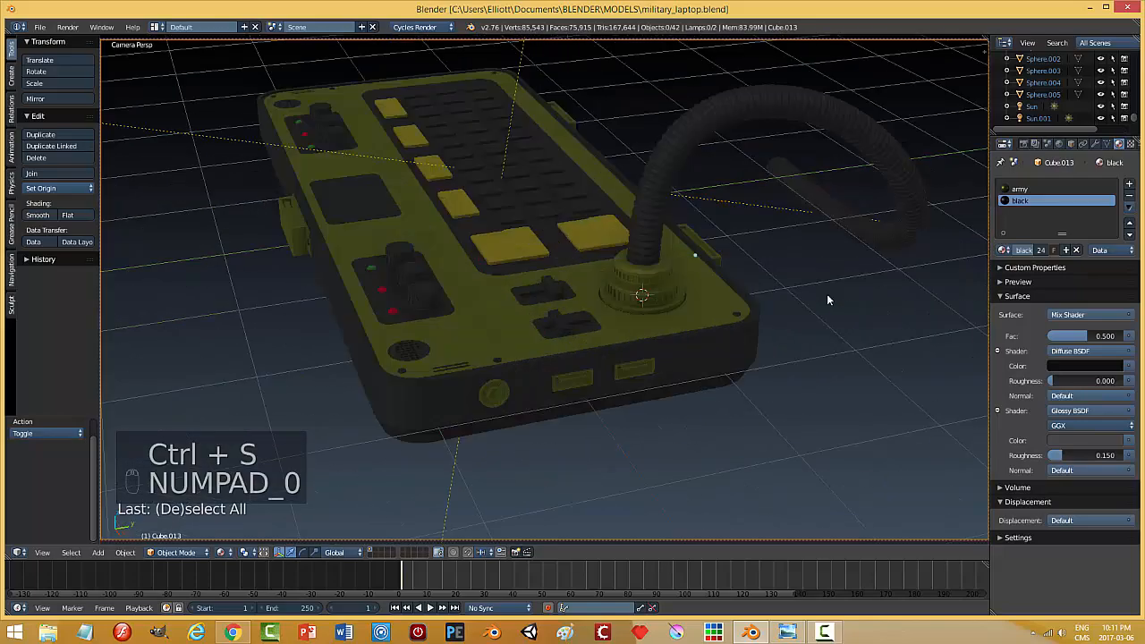
pyautogui.moveTo(638, 310); pyautogui.dragTo(689, 339, button='middle')
pyautogui.hotkey('ctrl', 's')
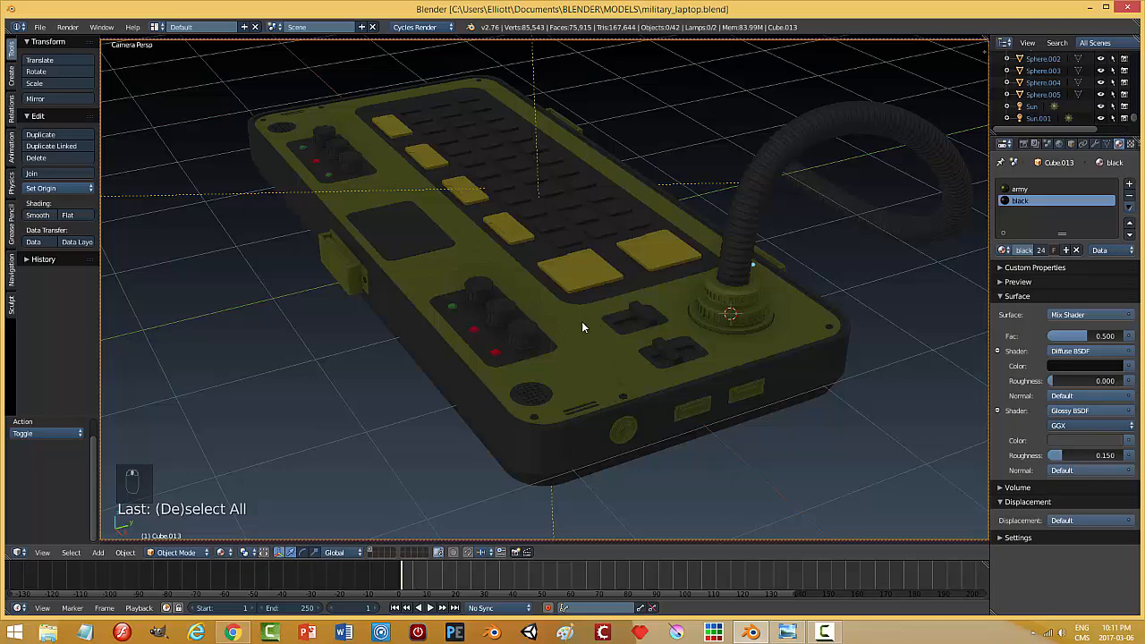
pyautogui.moveTo(582, 327); pyautogui.dragTo(738, 372, button='middle')
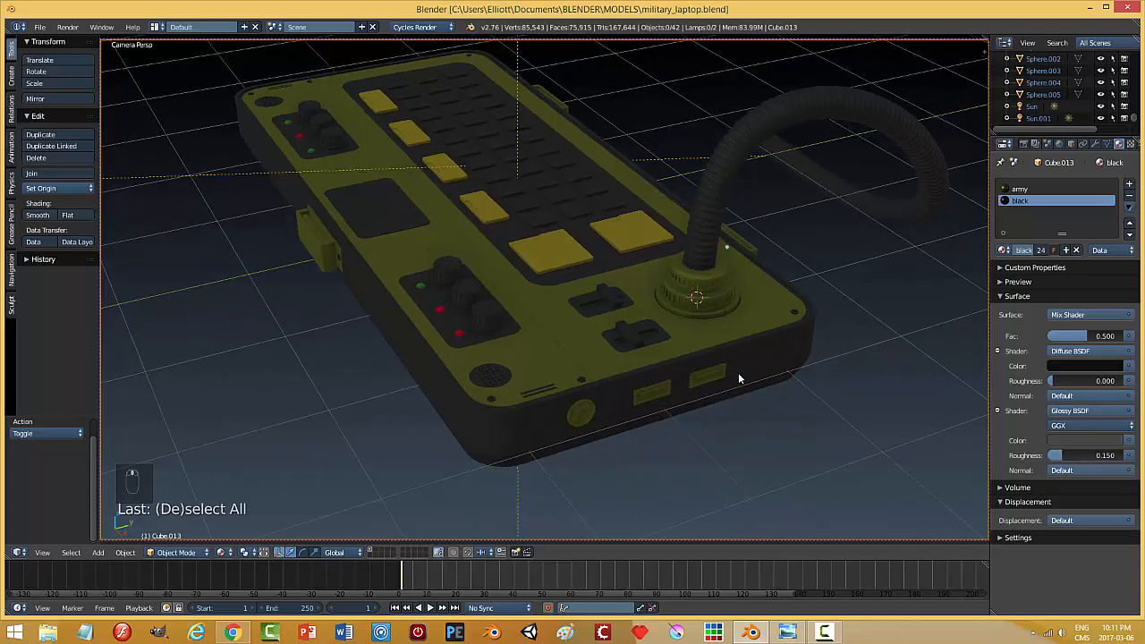
pyautogui.moveTo(661, 327); pyautogui.dragTo(772, 350, button='middle')
pyautogui.hotkey('ctrl', 's')
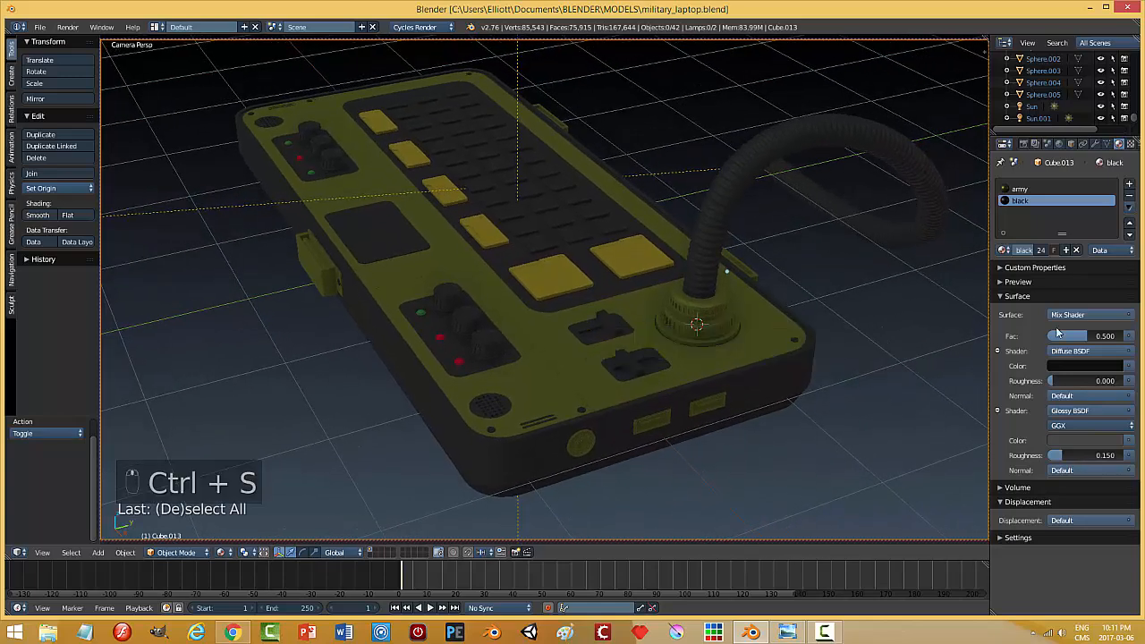
pyautogui.click(1024, 145)
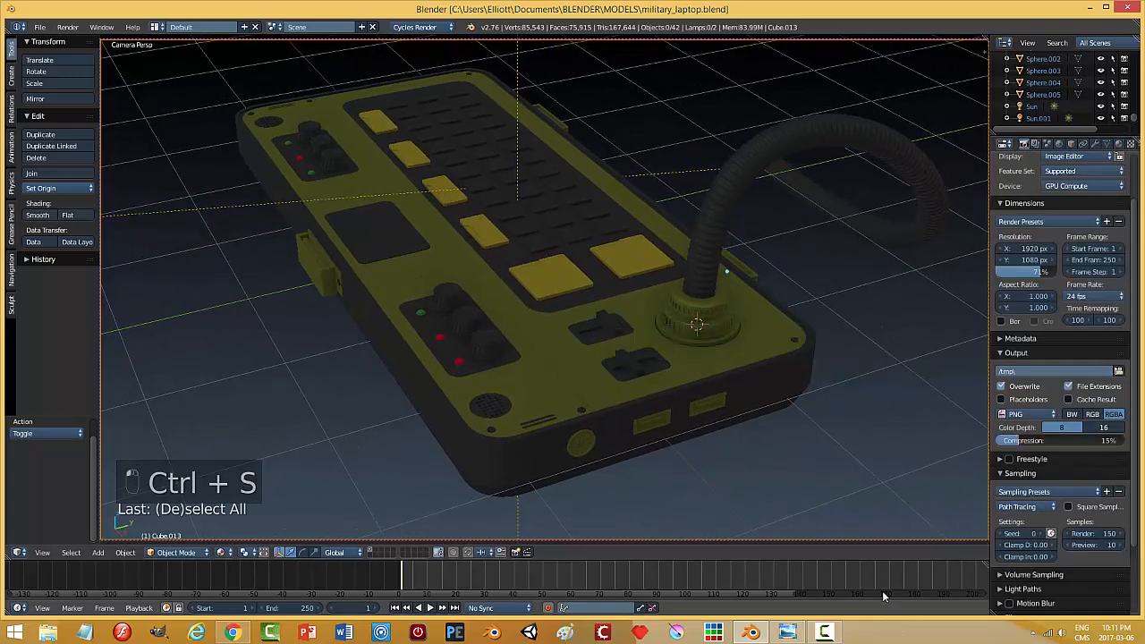
pyautogui.moveTo(933, 605)
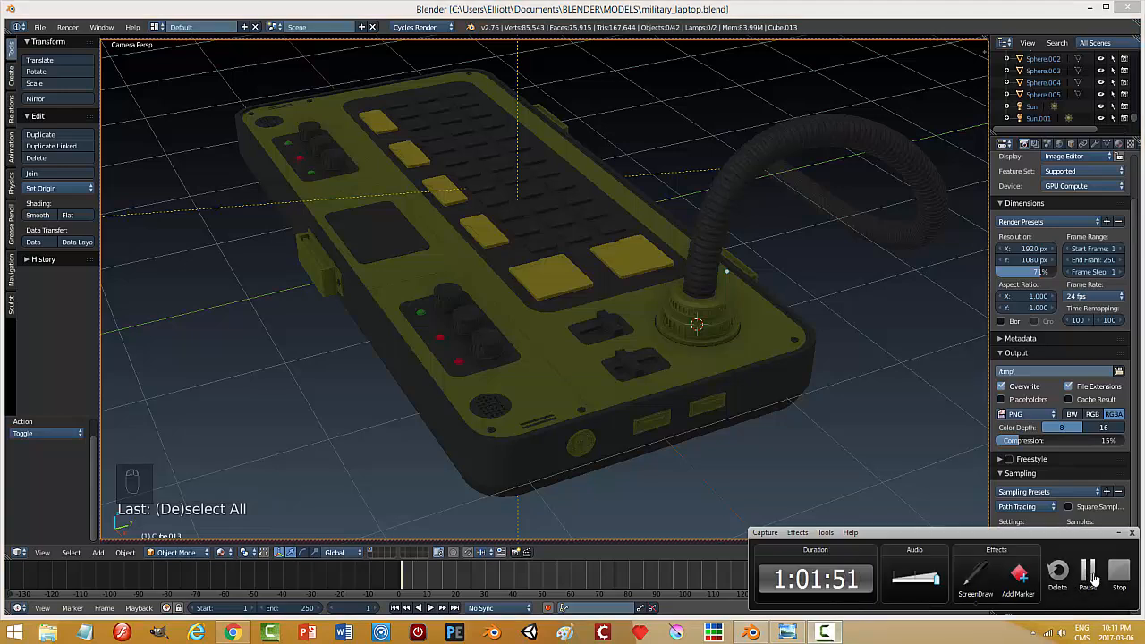
pyautogui.click(1088, 573)
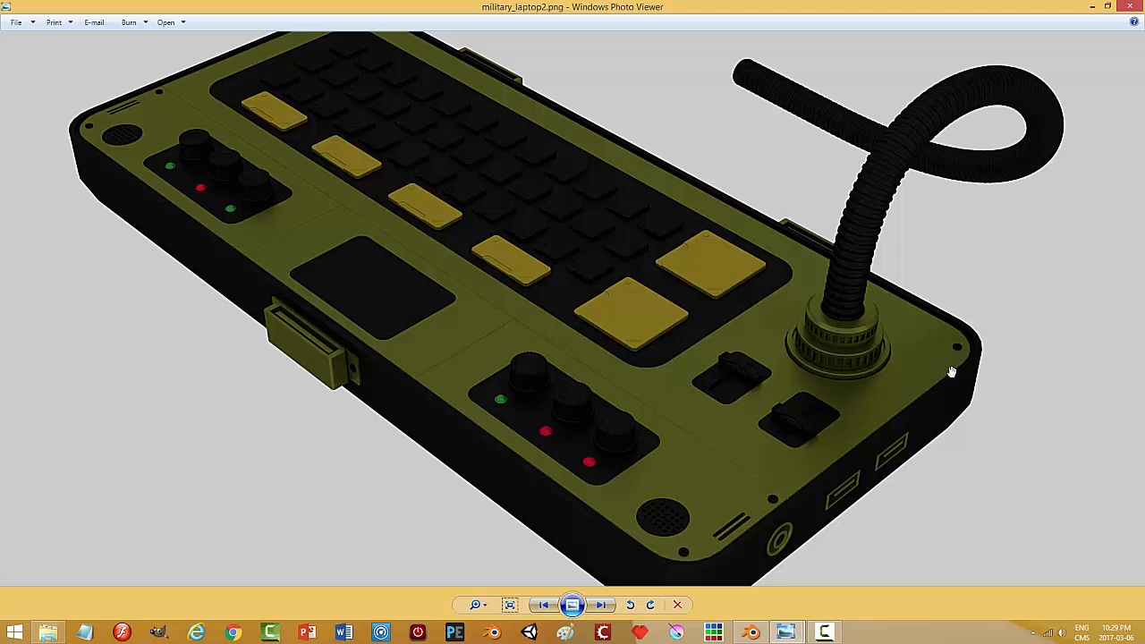
# - Examine the rendered image military_laptop2.png as a whole and close up around the knobs, sliders and cable base
pyautogui.scroll(-1, 951, 404)
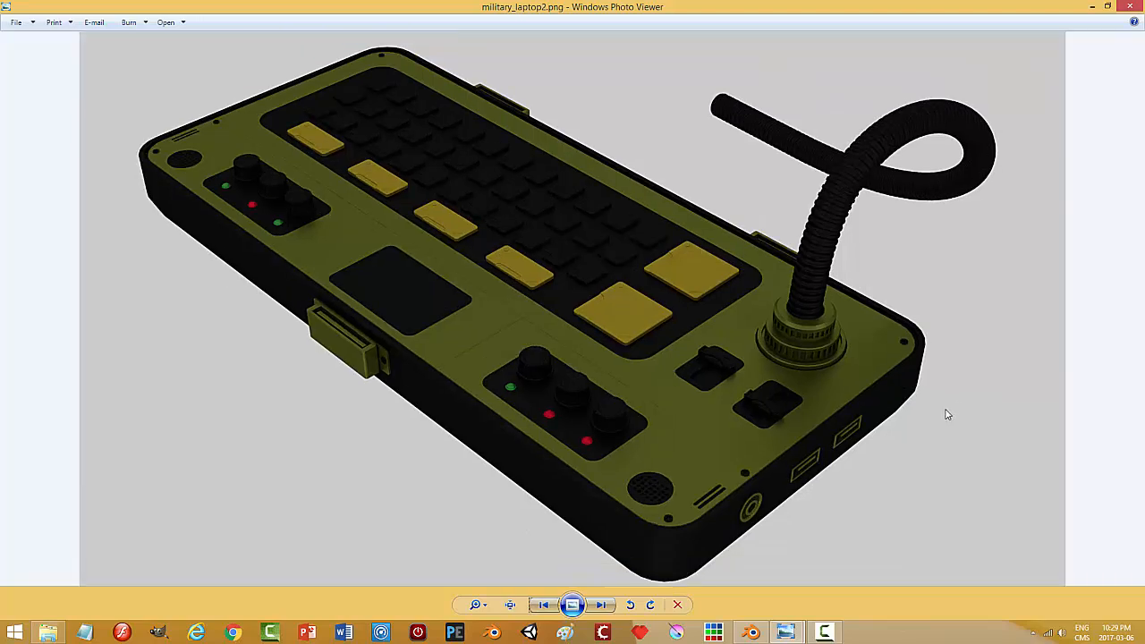
pyautogui.scroll(2, 947, 414)
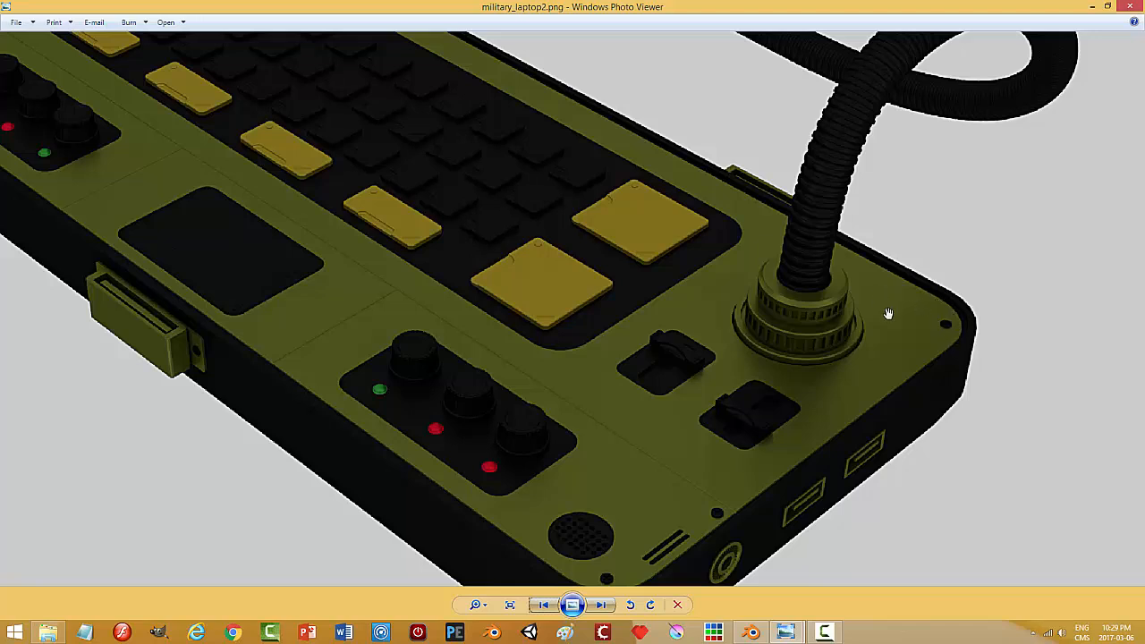
pyautogui.scroll(-1, 898, 307)
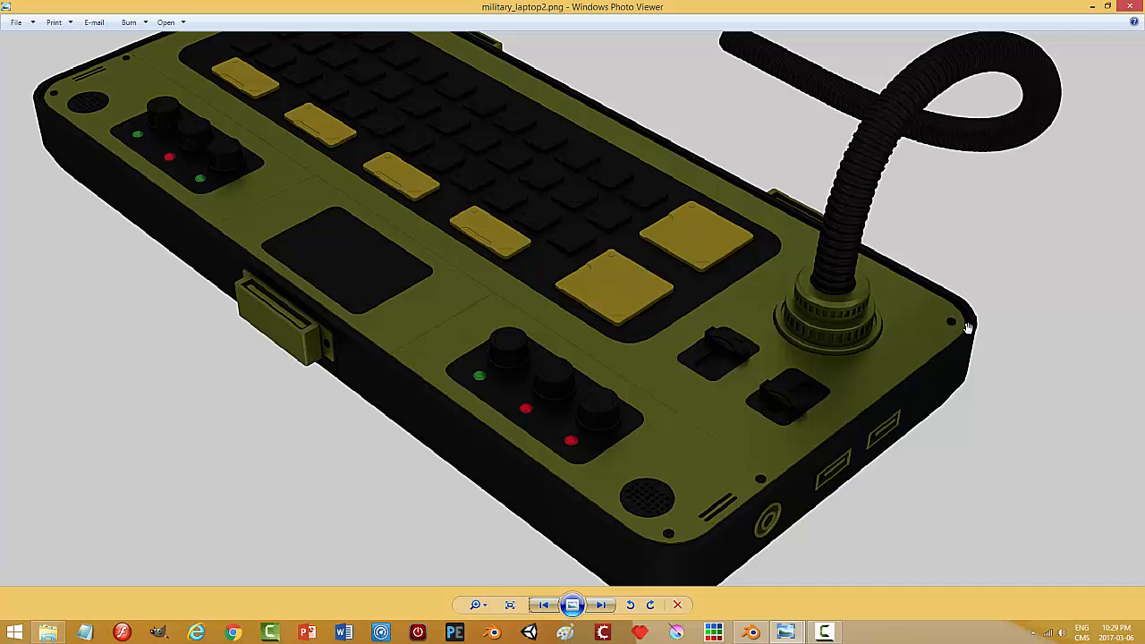
pyautogui.scroll(-1, 968, 327)
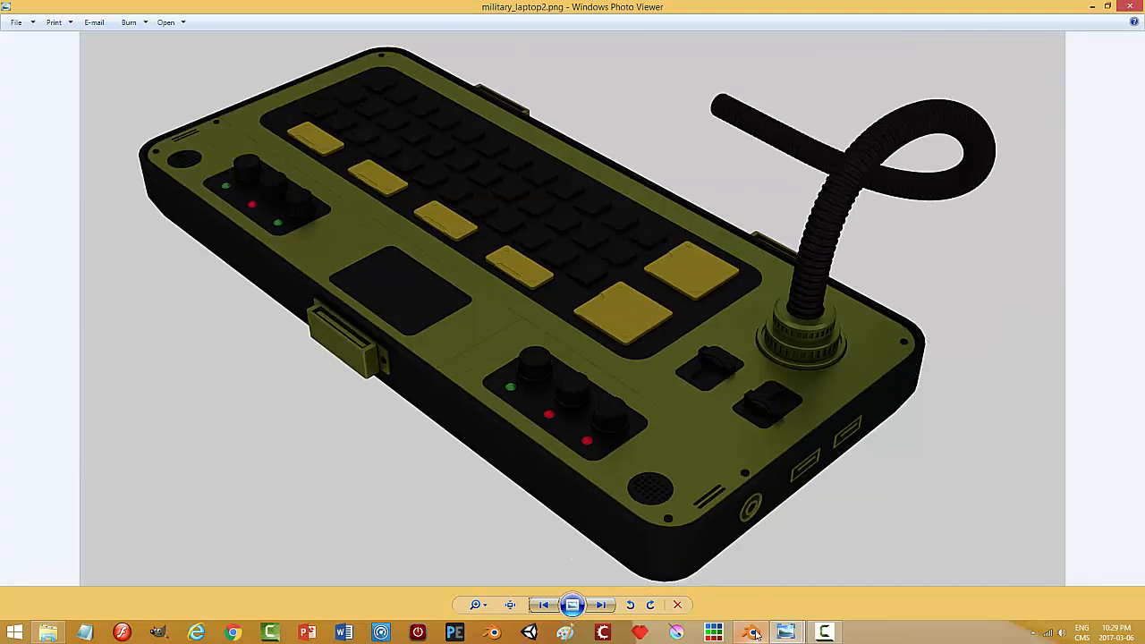
# - Switch to Blender and examine the cable base and the nearby corner screw in the camera view
pyautogui.click(756, 633)
pyautogui.scroll(3, 865, 368)
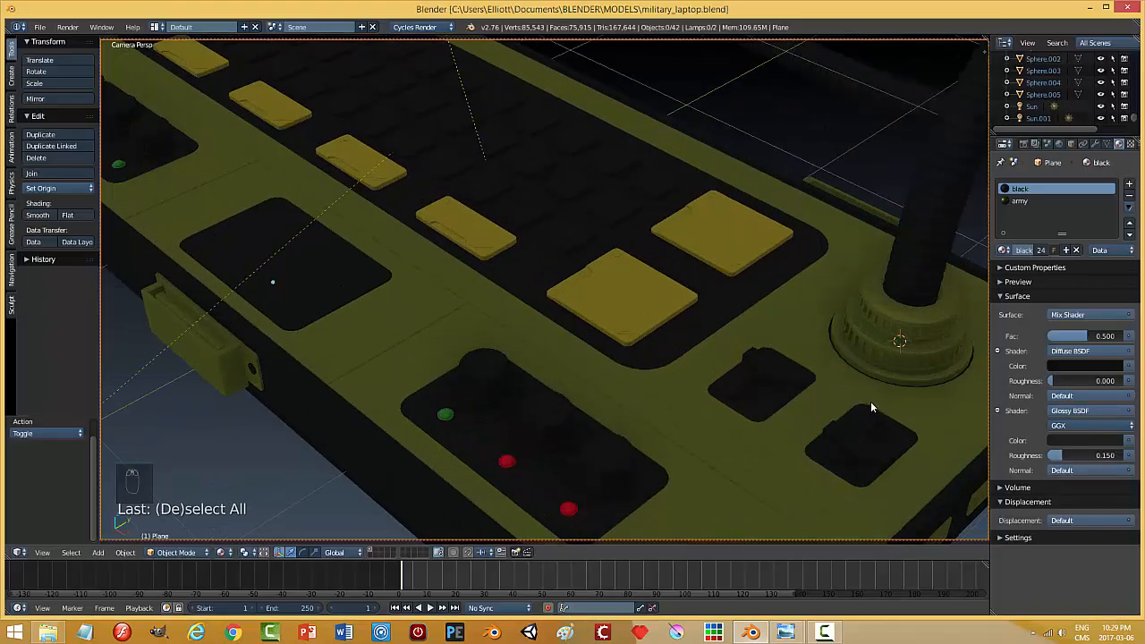
pyautogui.keyDown('shift'); pyautogui.moveTo(872, 402); pyautogui.dragTo(536, 395, button='middle'); pyautogui.keyUp('shift')
pyautogui.scroll(2, 833, 375)
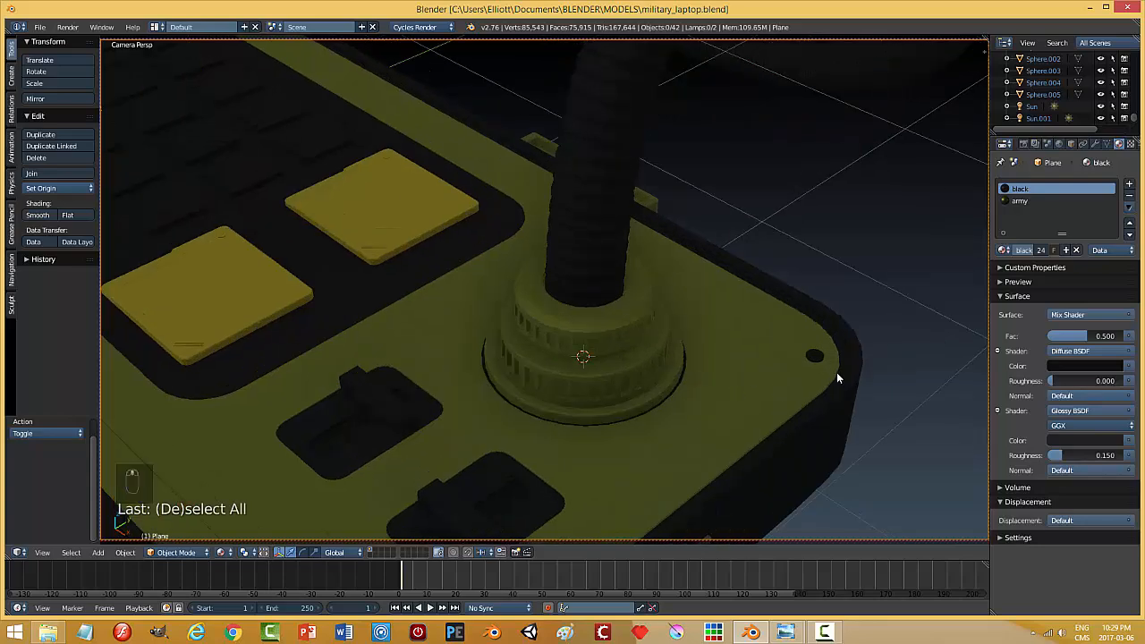
pyautogui.keyDown('shift'); pyautogui.moveTo(837, 372); pyautogui.dragTo(779, 389, button='middle'); pyautogui.keyUp('shift')
pyautogui.scroll(-1, 782, 381)
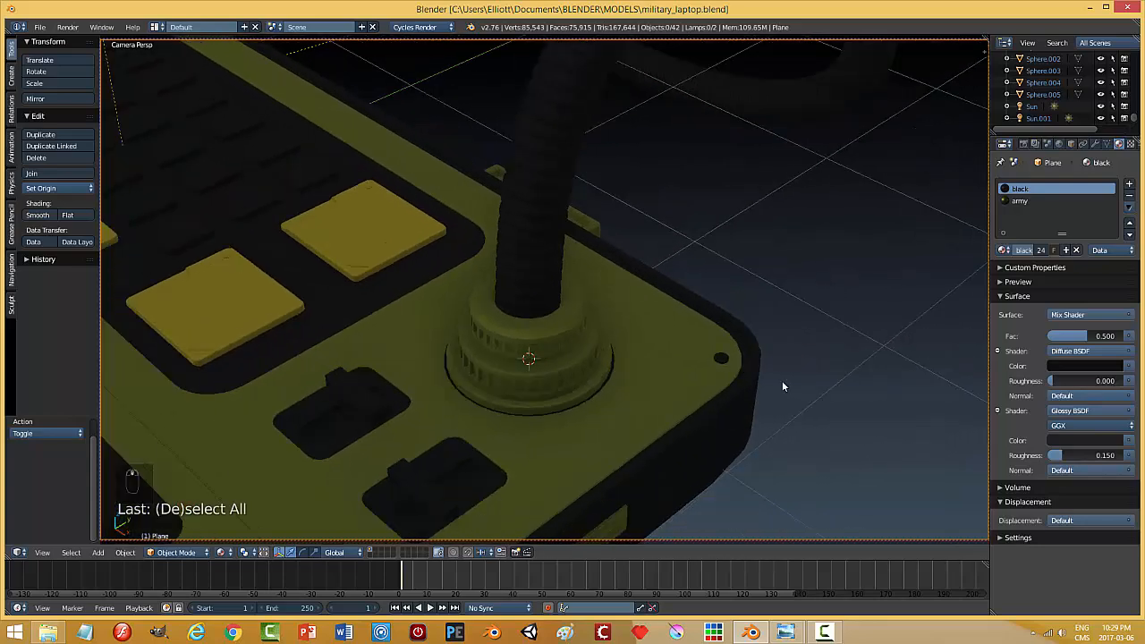
pyautogui.scroll(-2, 783, 380)
# - Switch to Windows Photo Viewer and compare the render military_laptop2.png with the concept drawing military_laptop_concept.jpg
pyautogui.moveTo(799, 631)
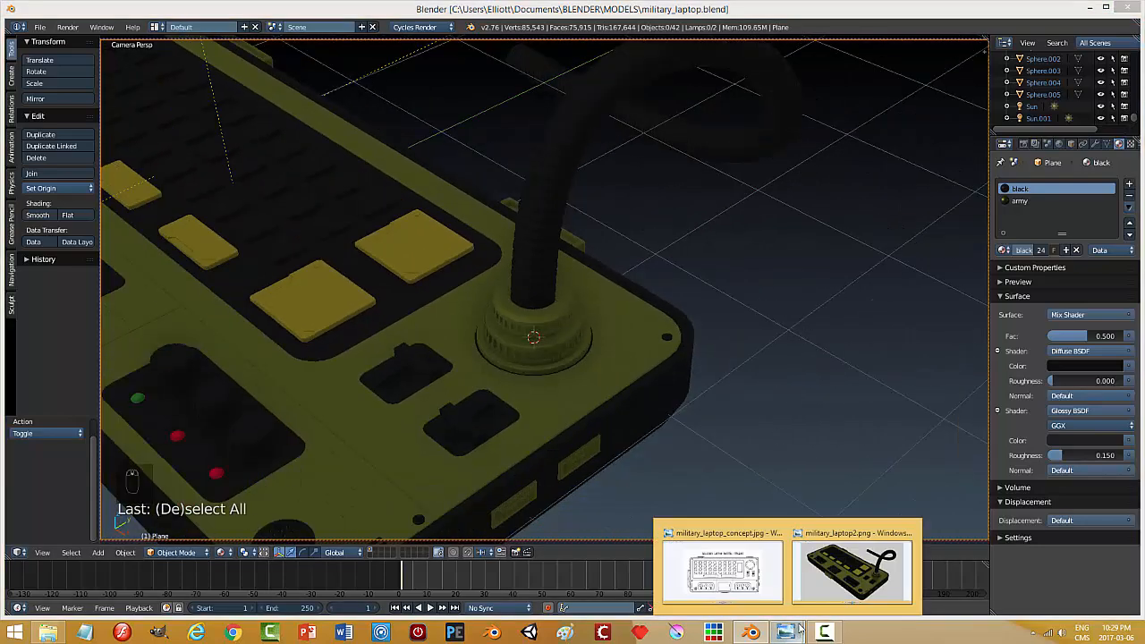
pyautogui.click(857, 546)
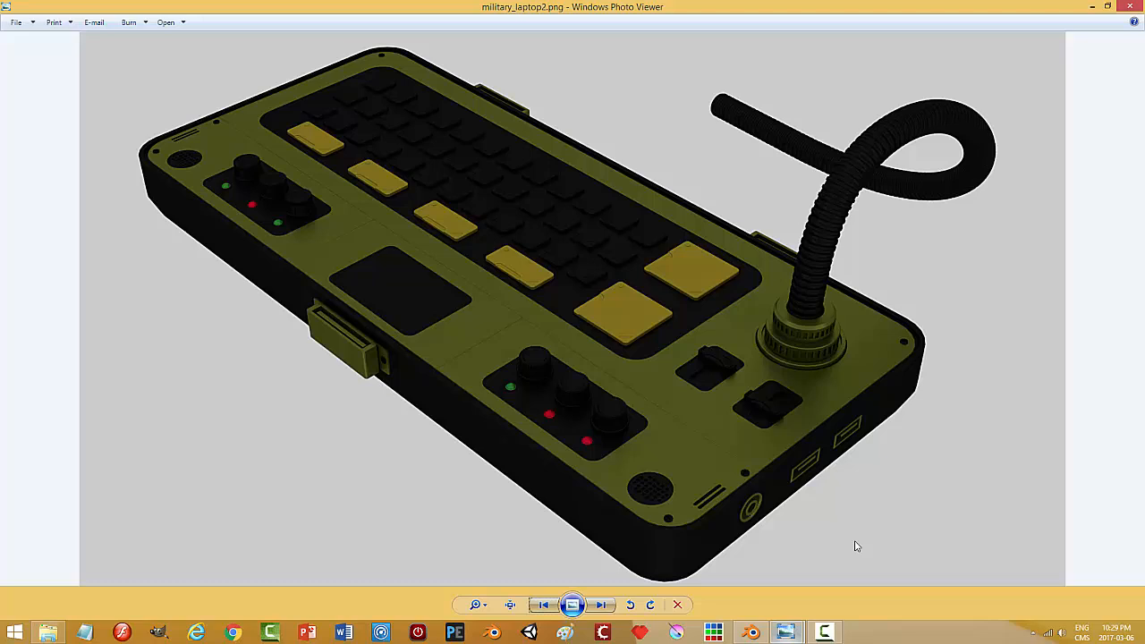
pyautogui.click(512, 606)
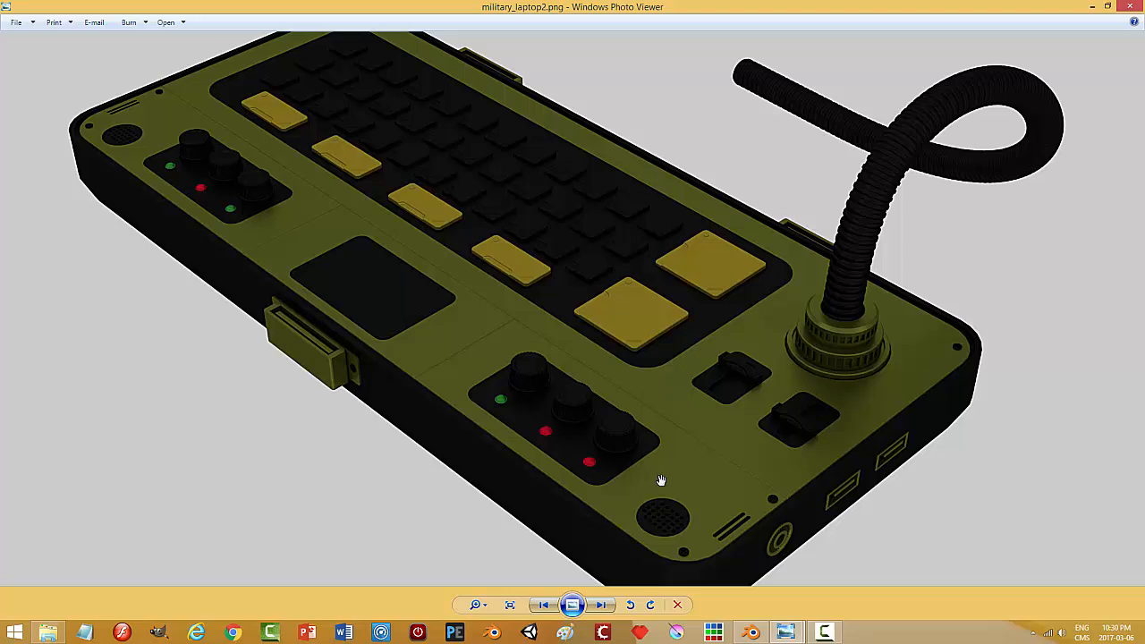
pyautogui.moveTo(787, 634)
pyautogui.click(736, 598)
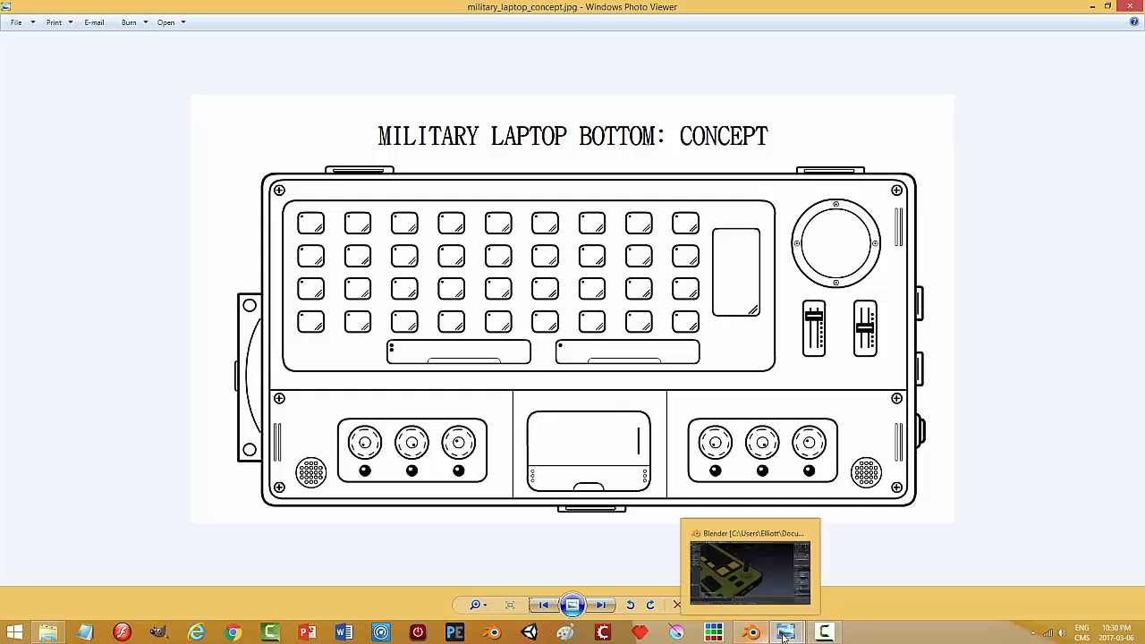
pyautogui.moveTo(786, 633)
pyautogui.click(863, 564)
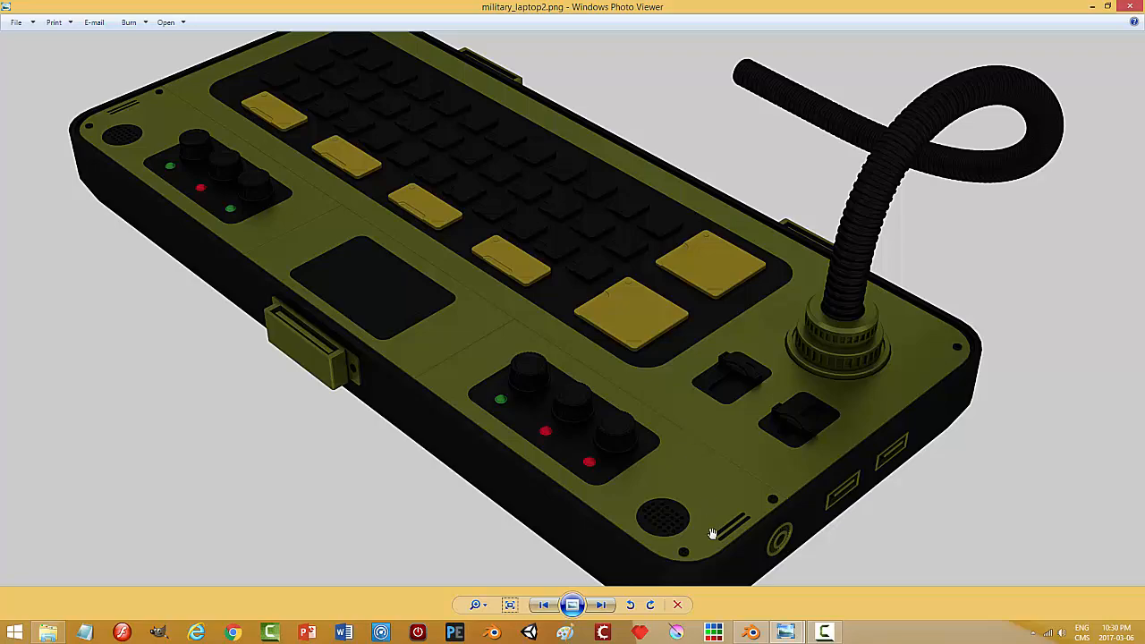
# - Return to Blender and examine the laptop model from its far end, front latch side and port end
pyautogui.click(752, 632)
pyautogui.moveTo(442, 398); pyautogui.dragTo(607, 346, button='middle')
pyautogui.scroll(-5, 608, 346)
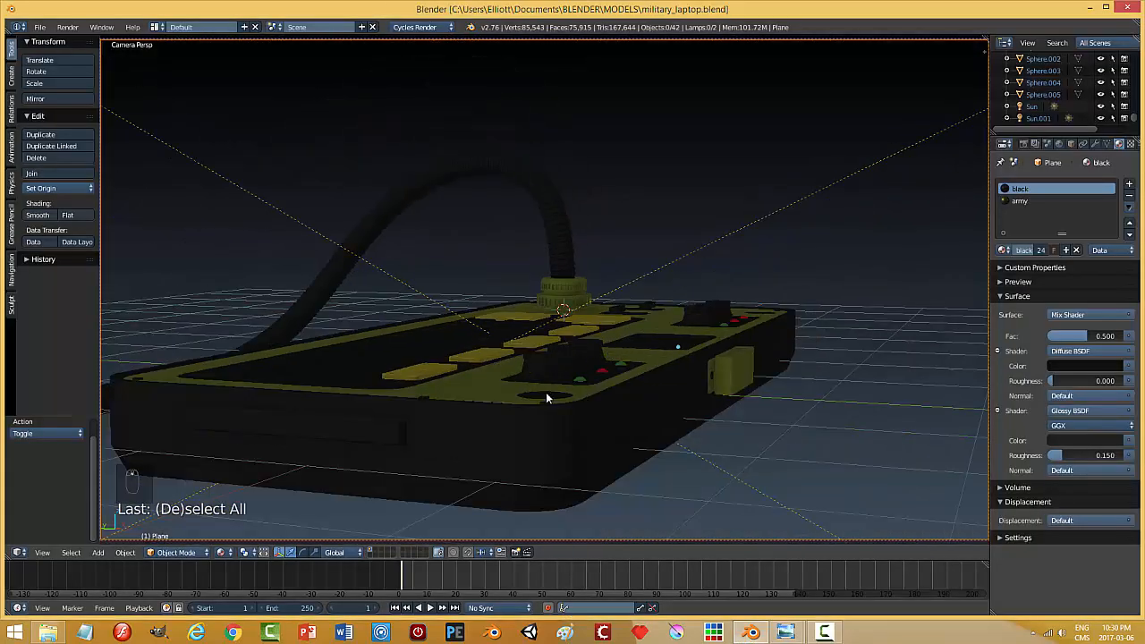
pyautogui.moveTo(546, 392); pyautogui.dragTo(488, 436, button='middle')
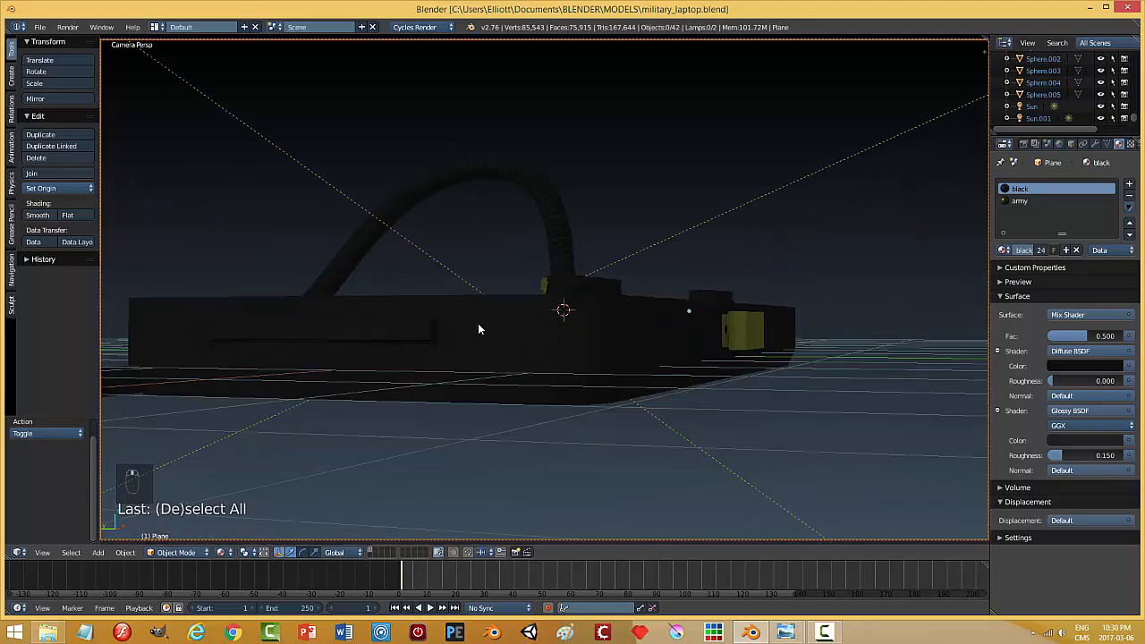
pyautogui.moveTo(479, 330); pyautogui.dragTo(534, 333, button='middle')
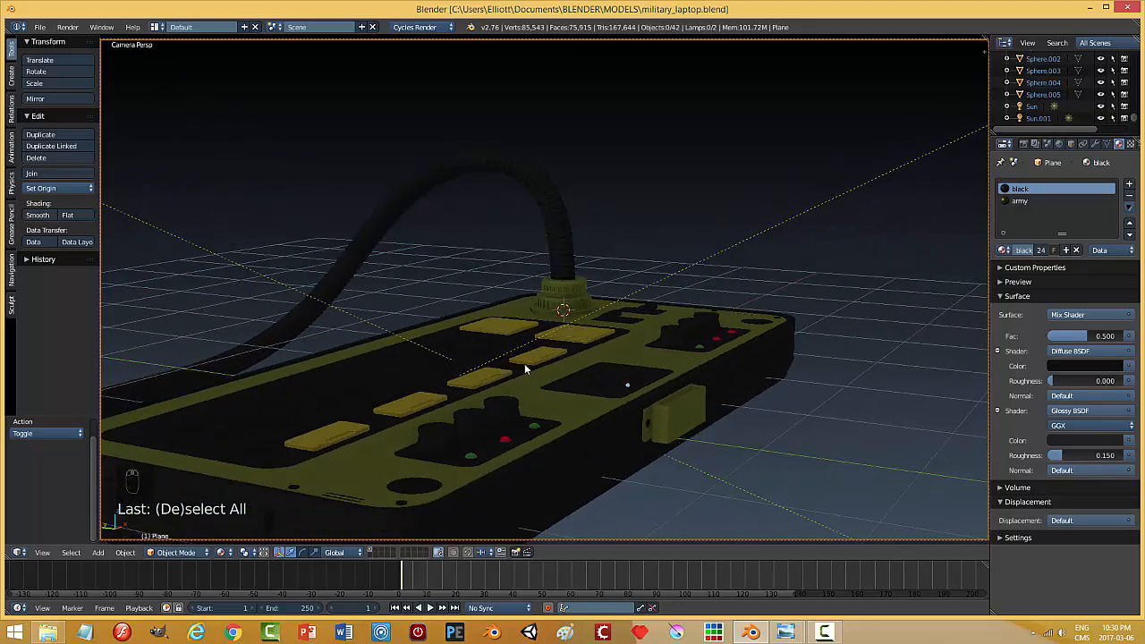
pyautogui.moveTo(515, 372); pyautogui.dragTo(588, 343, button='middle')
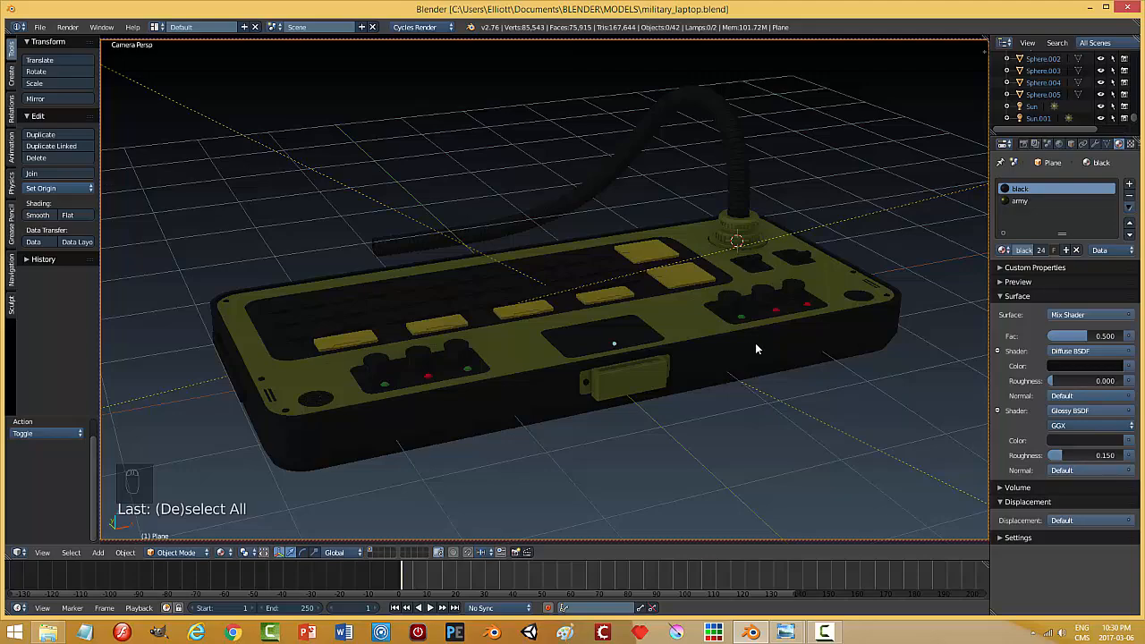
pyautogui.moveTo(767, 338); pyautogui.dragTo(680, 349, button='middle')
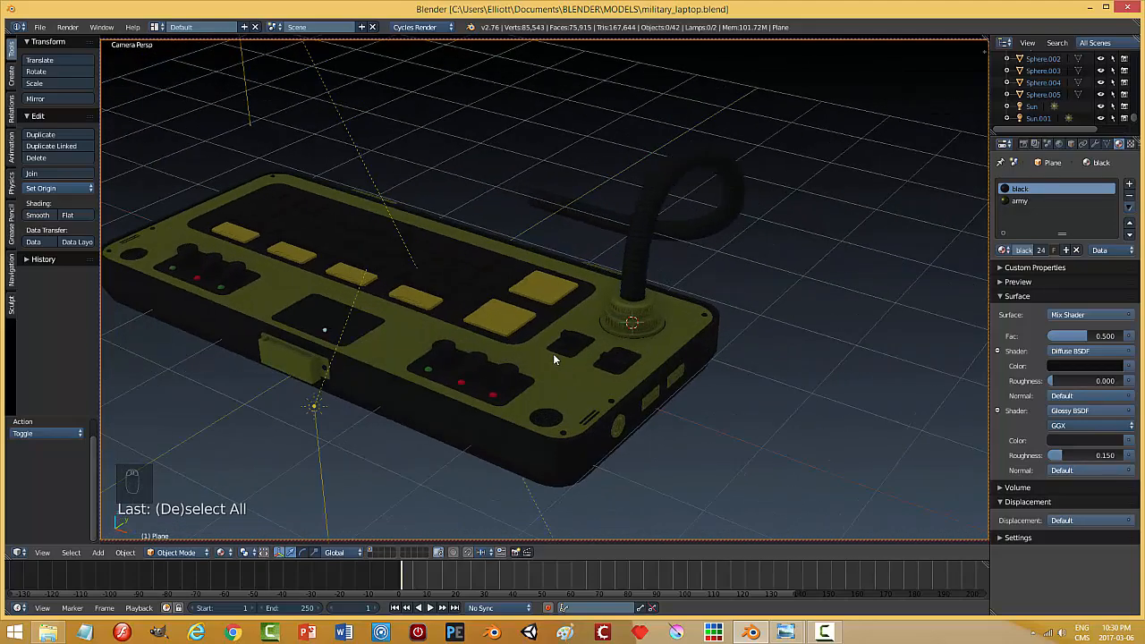
pyautogui.moveTo(553, 358); pyautogui.dragTo(636, 361, button='middle')
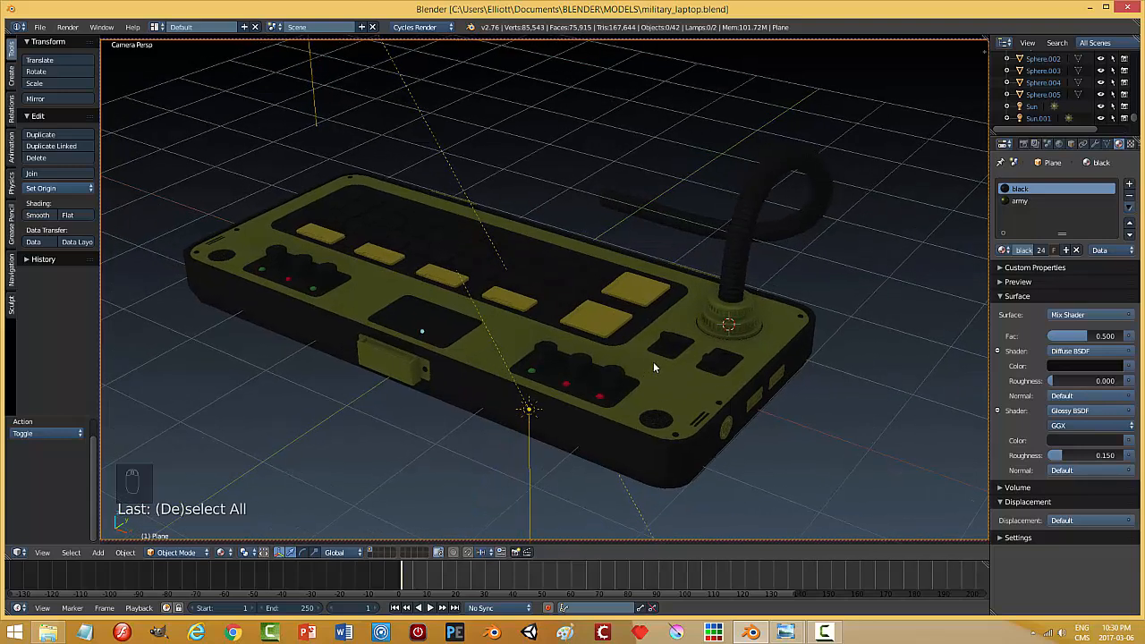
# - Reopen military_laptop2.png in Windows Photo Viewer and review the finished render both fitted to the window and enlarged
pyautogui.moveTo(786, 633)
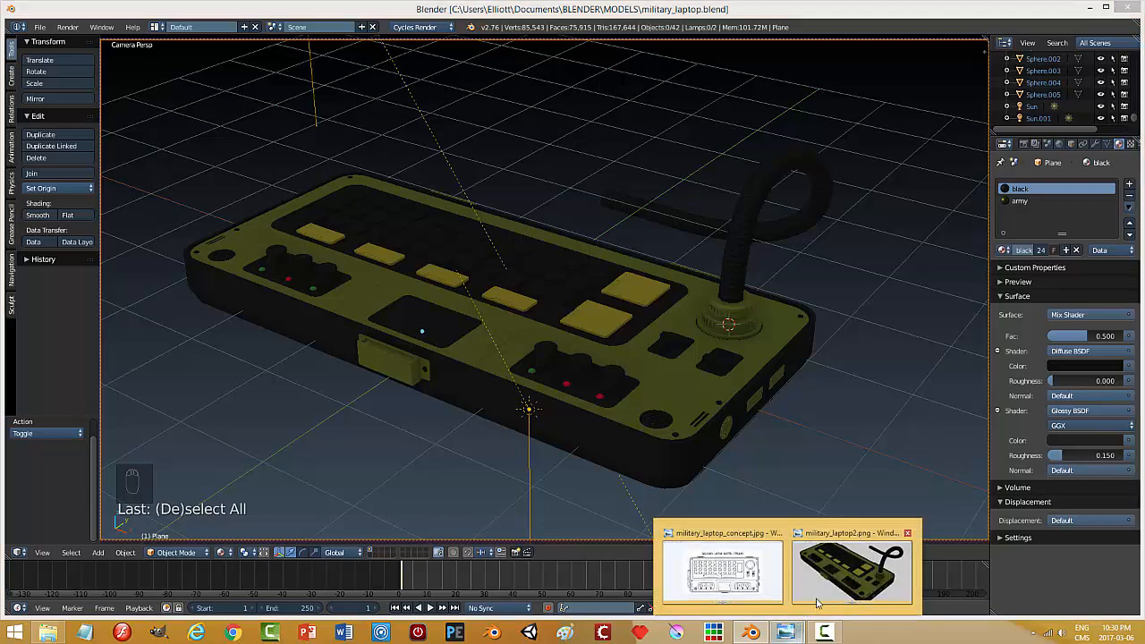
pyautogui.click(859, 573)
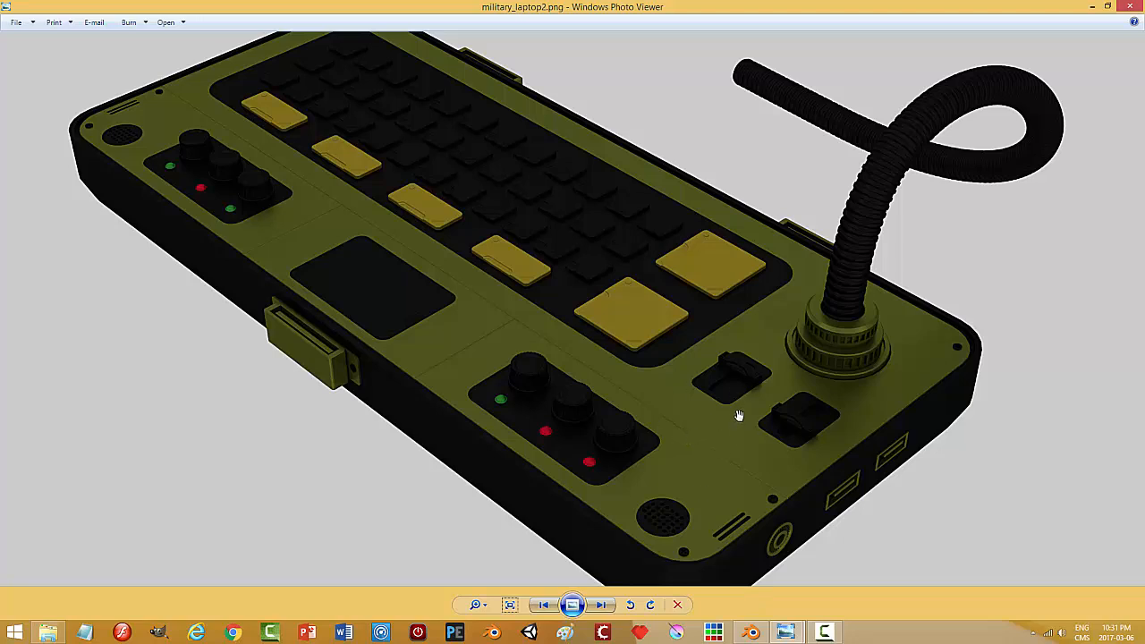
pyautogui.scroll(-1, 725, 426)
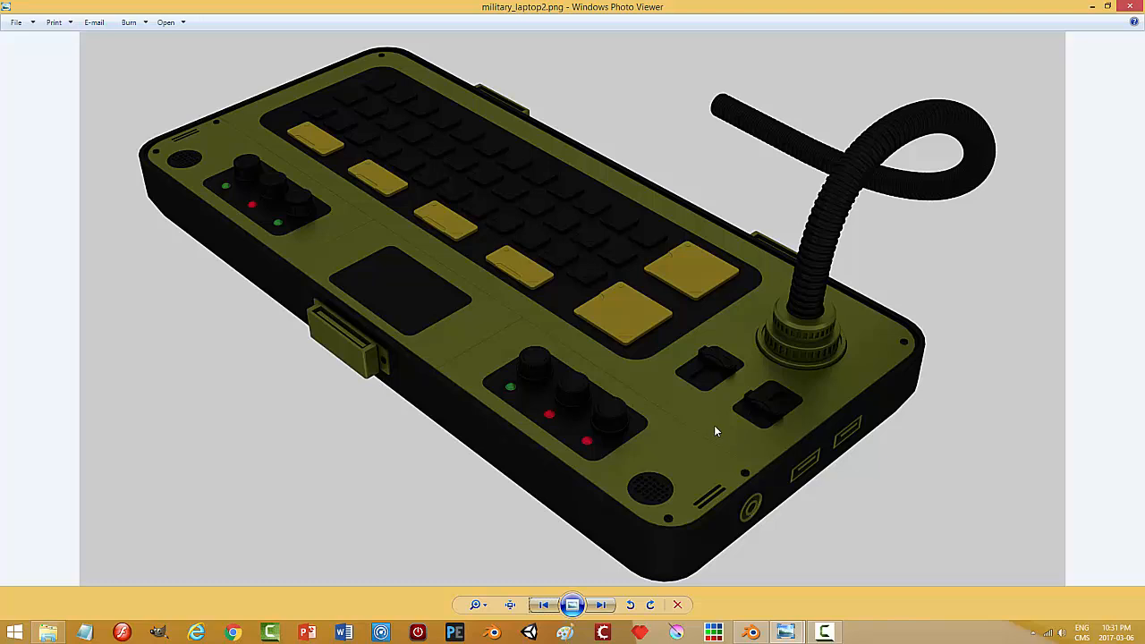
pyautogui.scroll(1, 715, 427)
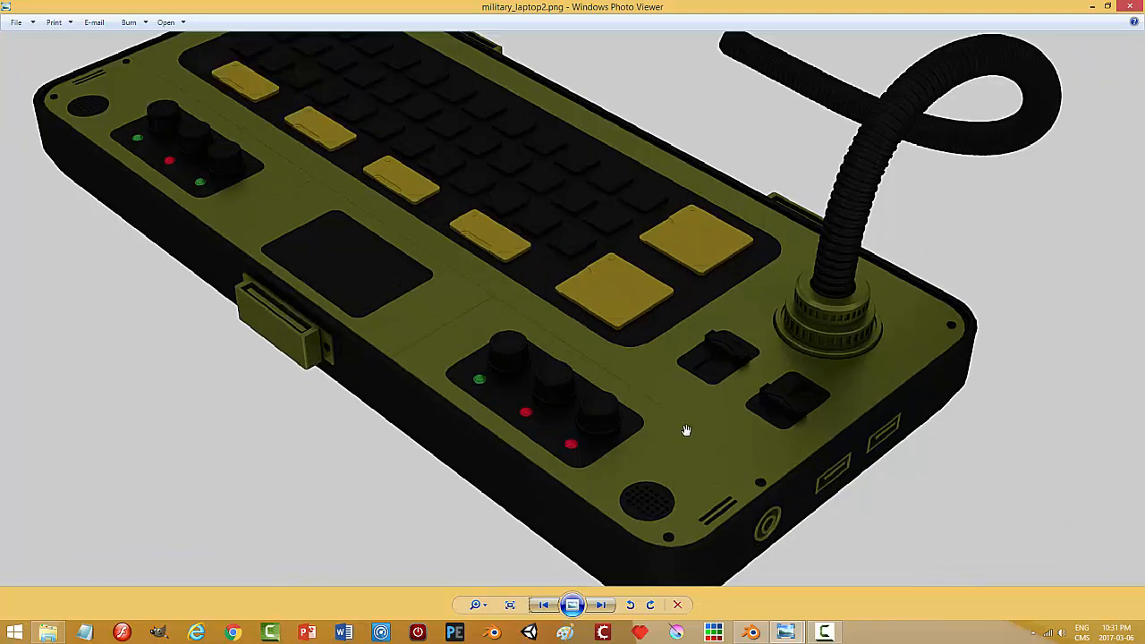
pyautogui.click(510, 605)
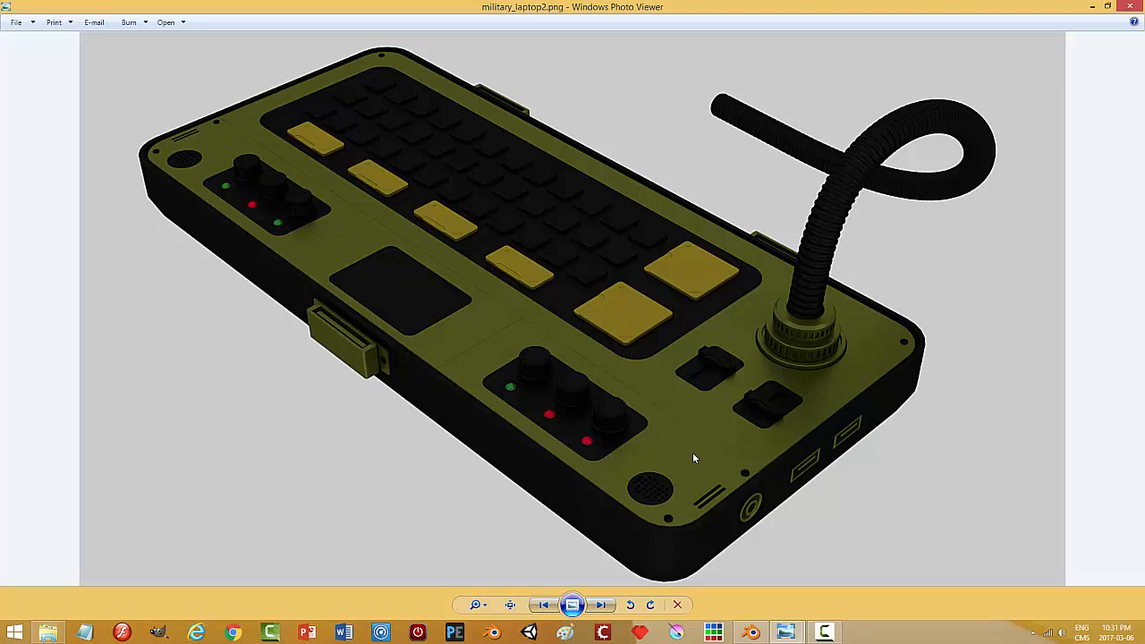
pyautogui.click(511, 605)
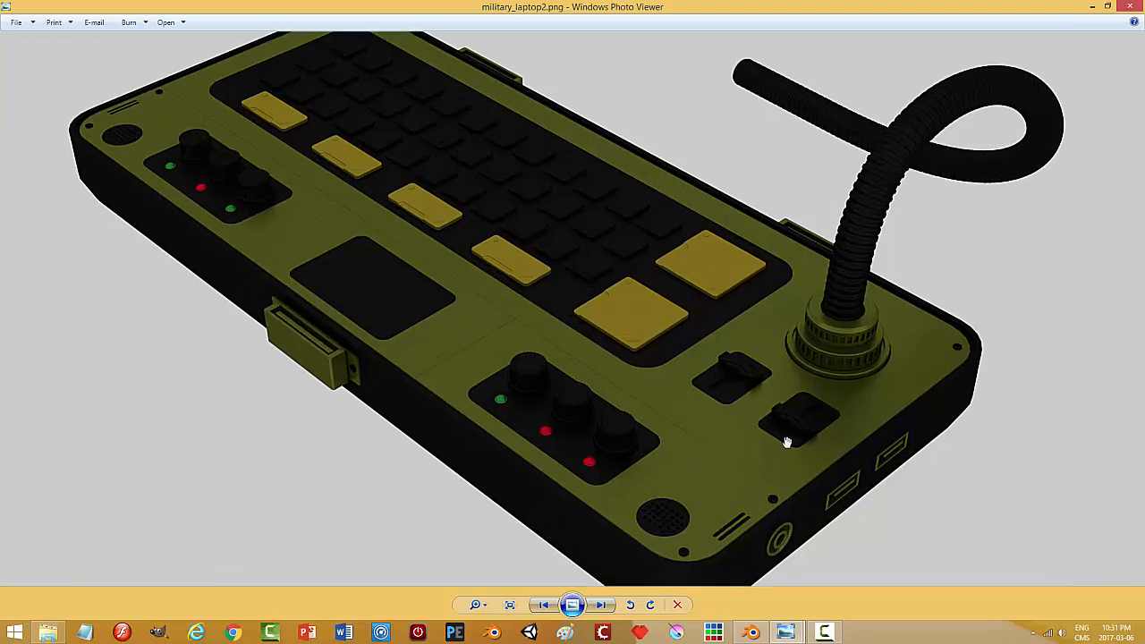